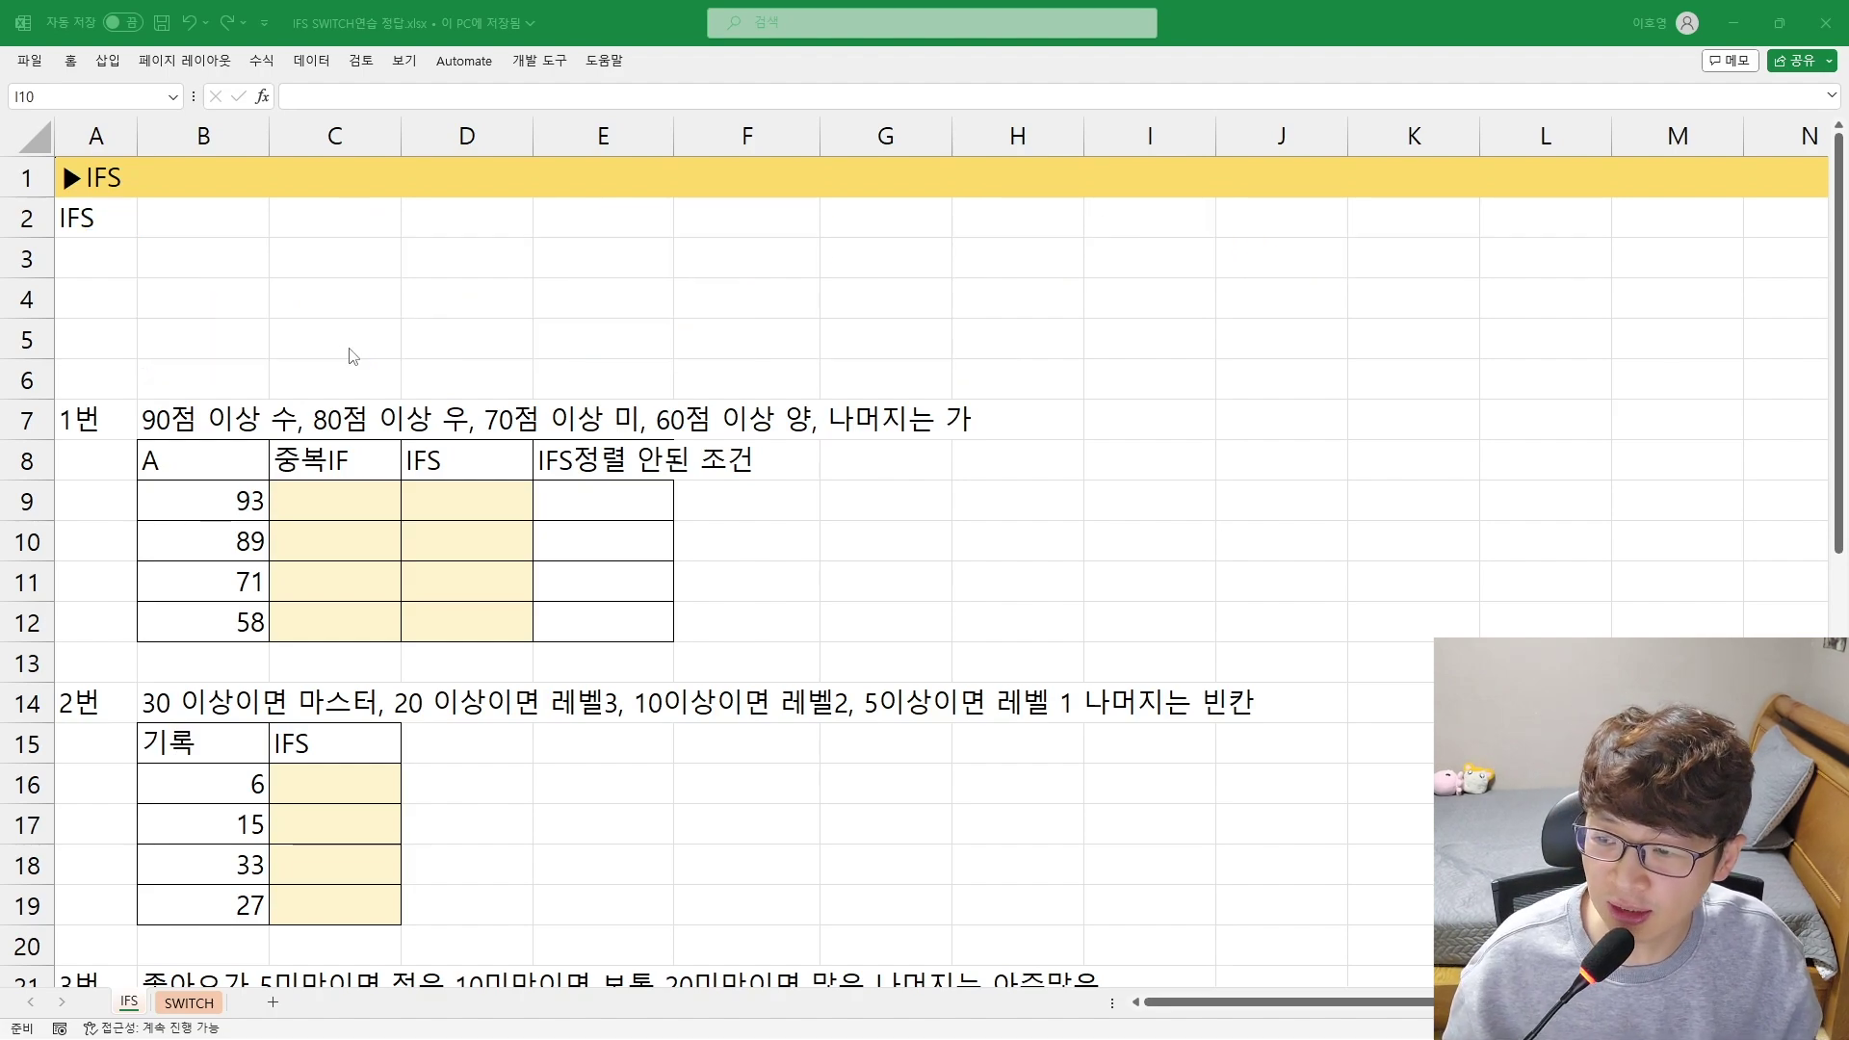
Enter the note "IF를 중복해서 사용하던 수식을 조금 더 간단하게 표현 가능" in cell B2 beside the IFS label
left_click(182, 229)
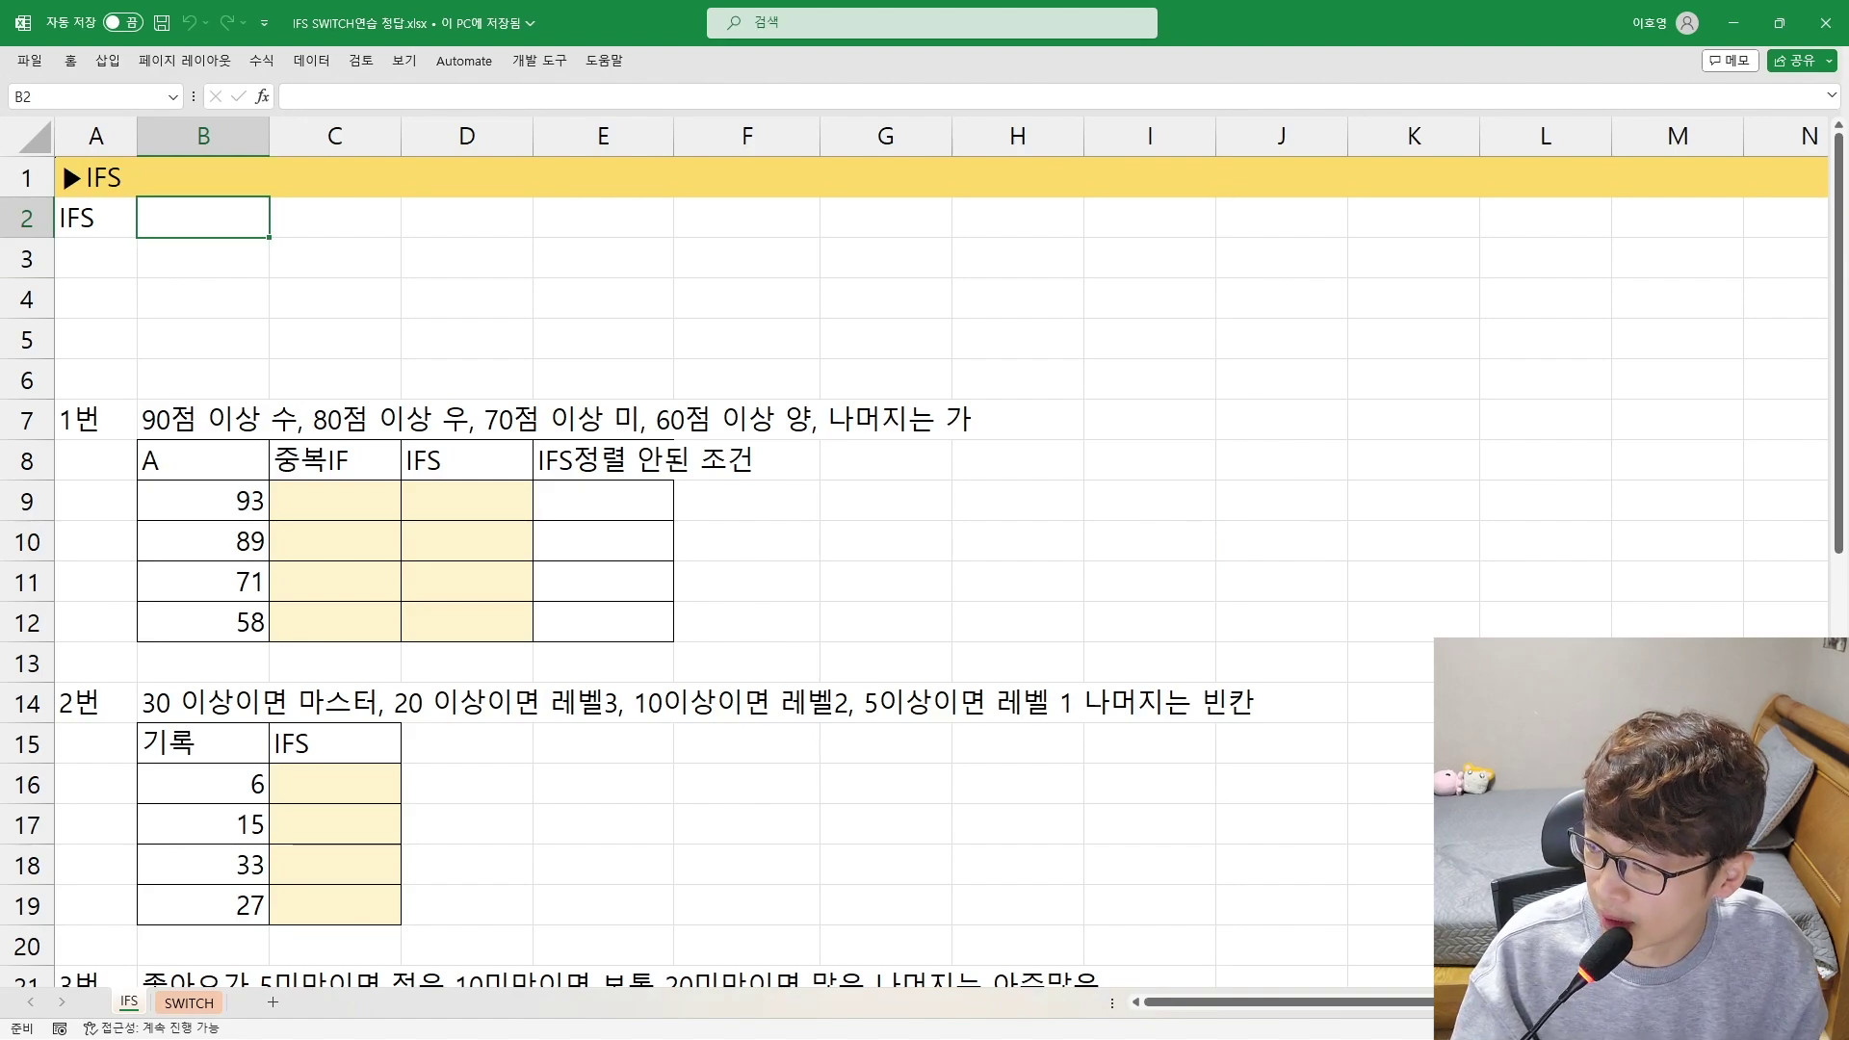
left_click(197, 218)
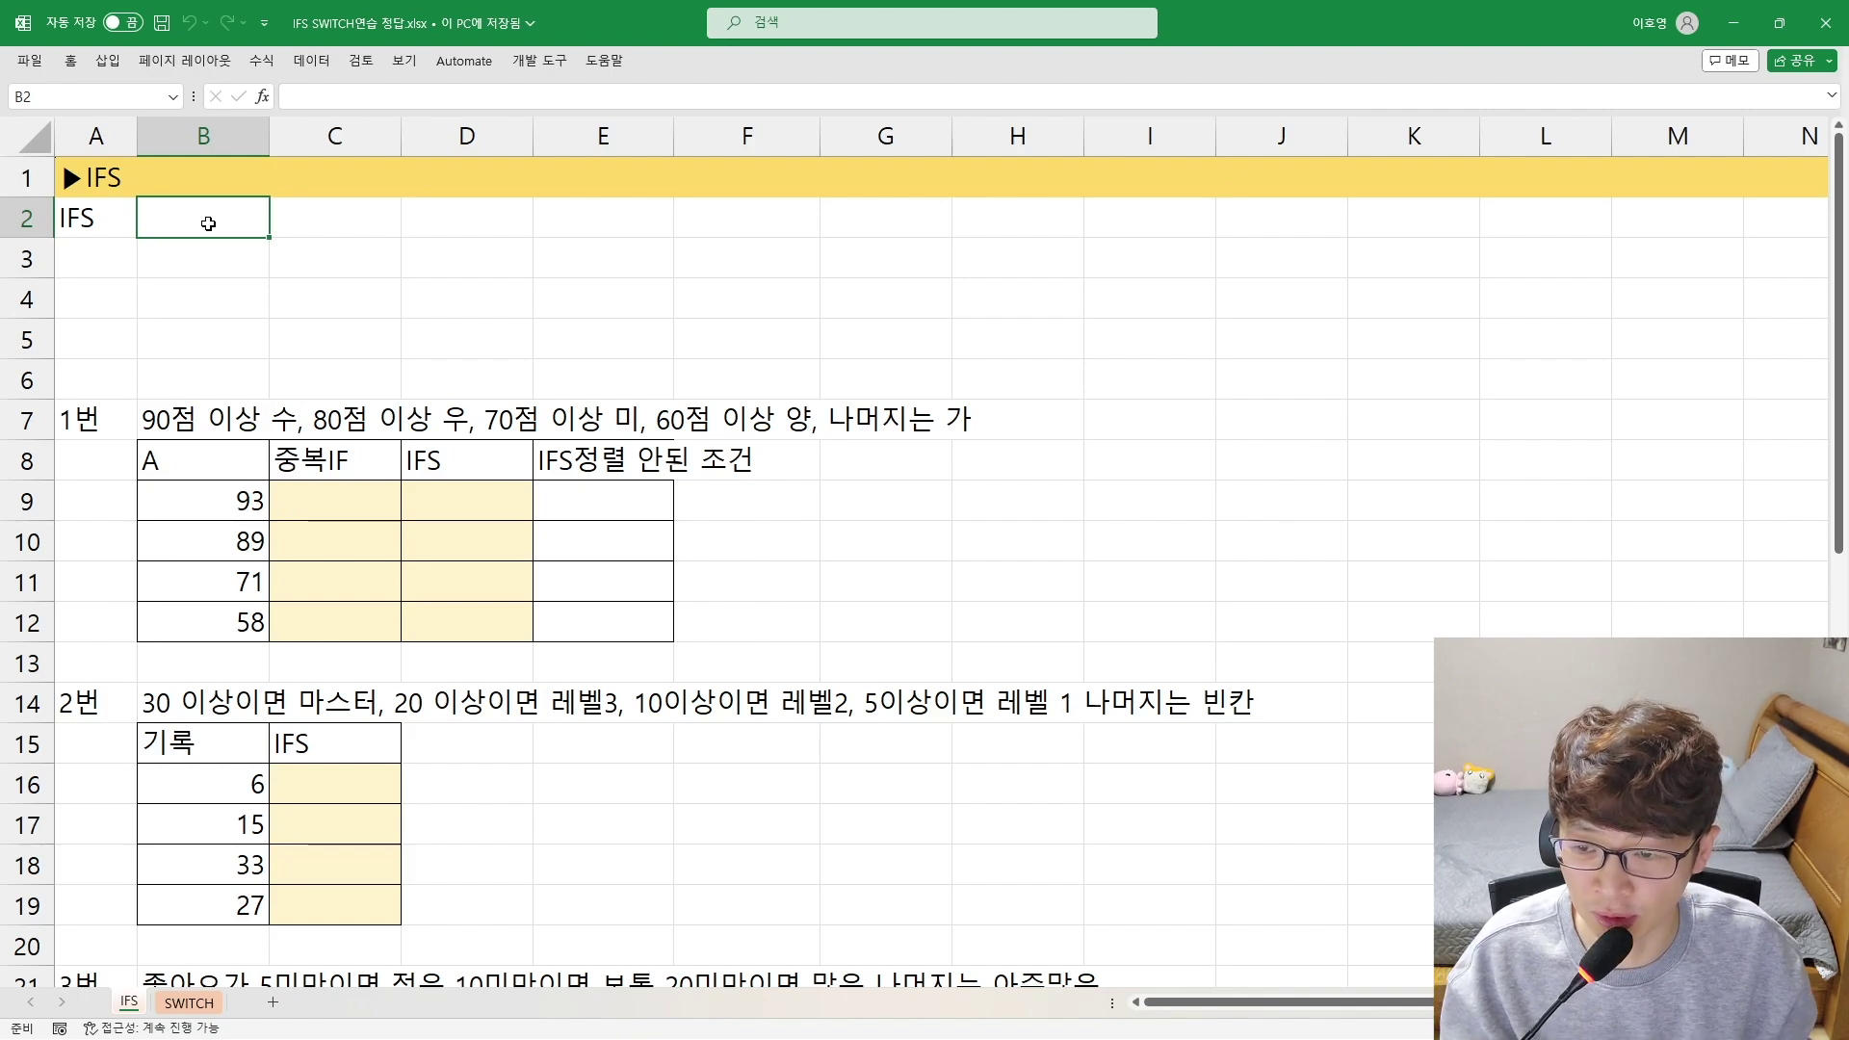
scroll(376, 489, "up", 2, "ctrl")
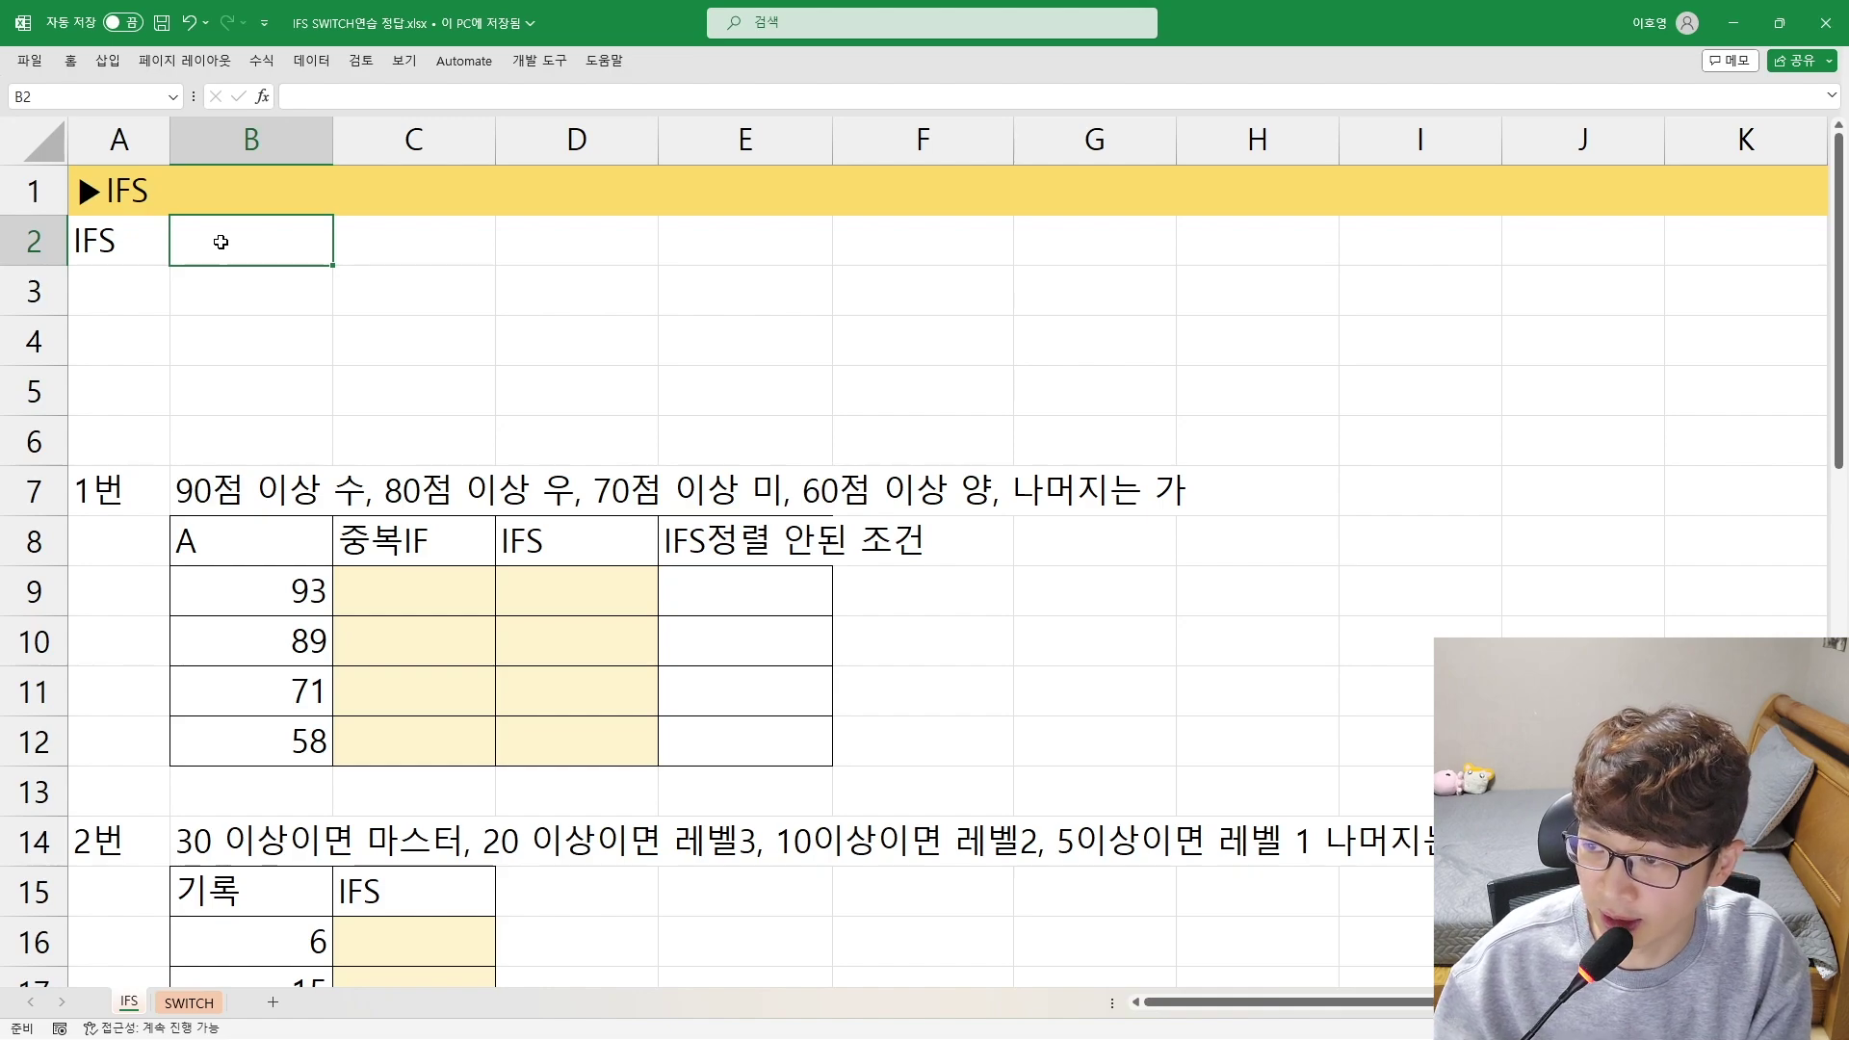
type("ㅑㄹ")
key("BackSpace")
key("BackSpace")
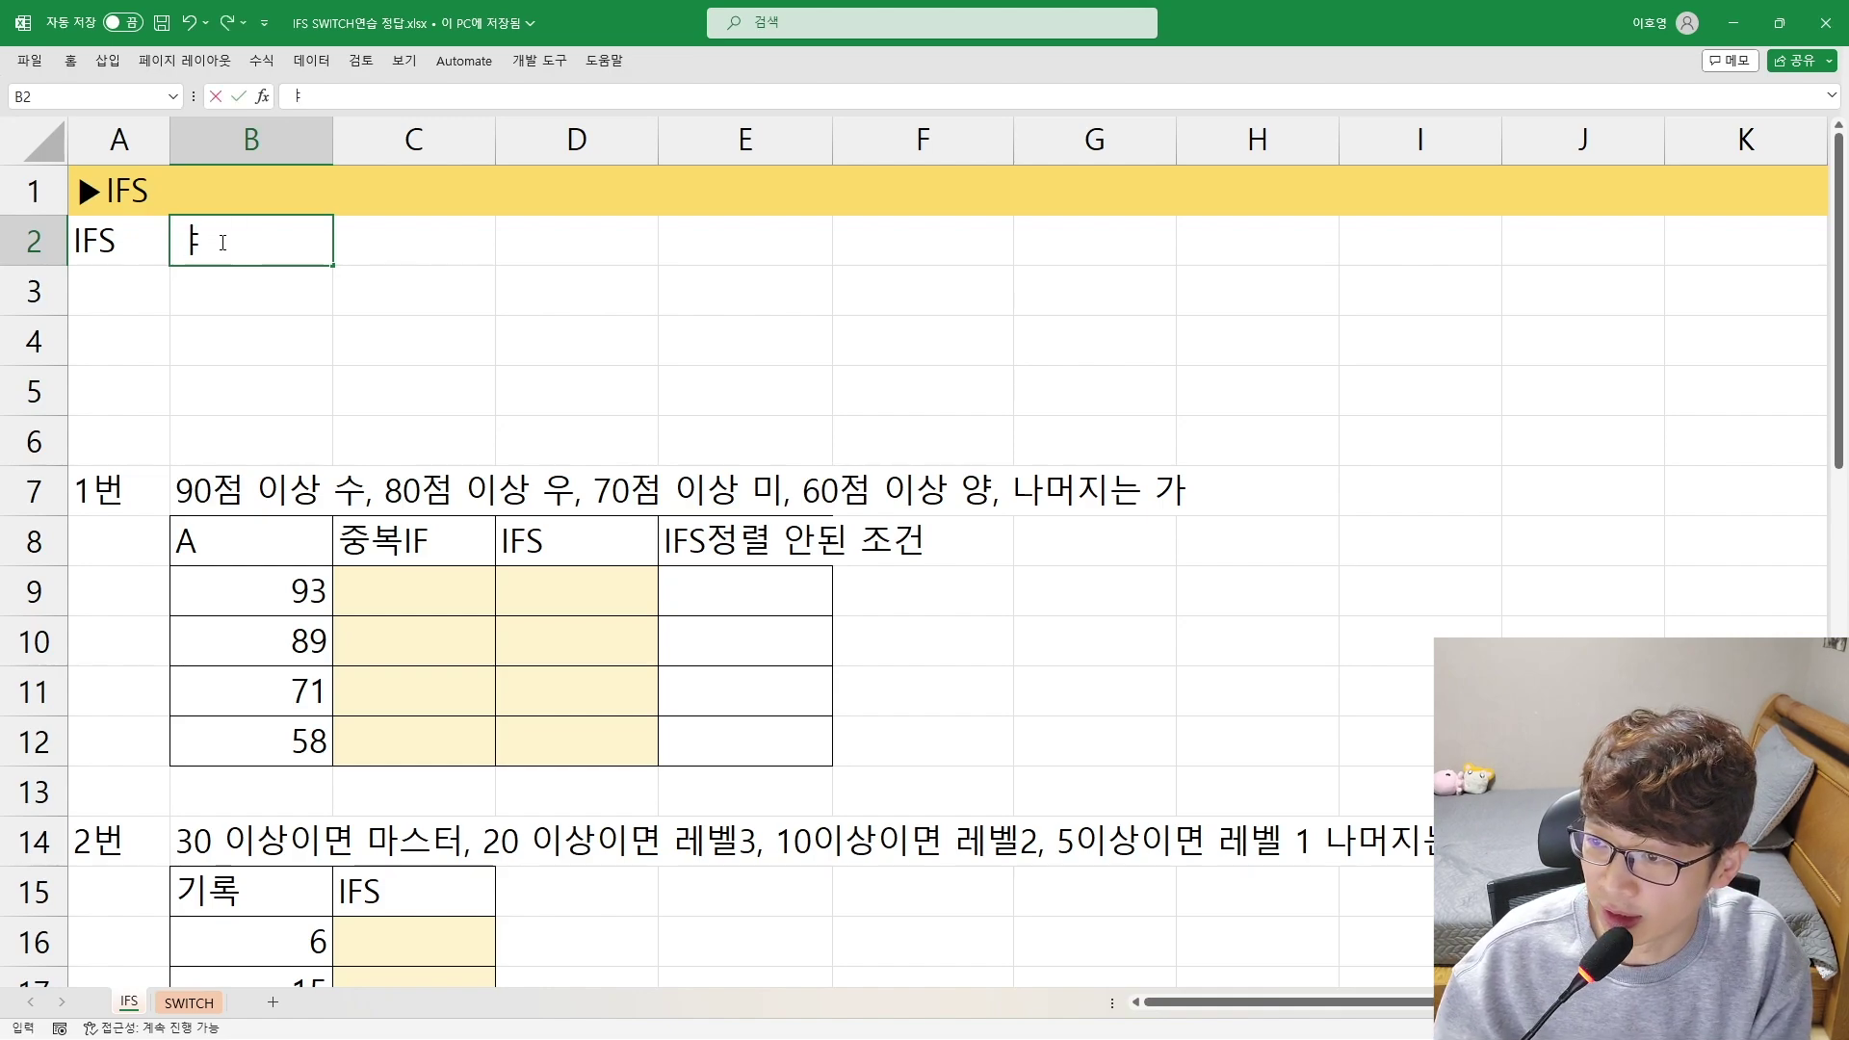
type("IF")
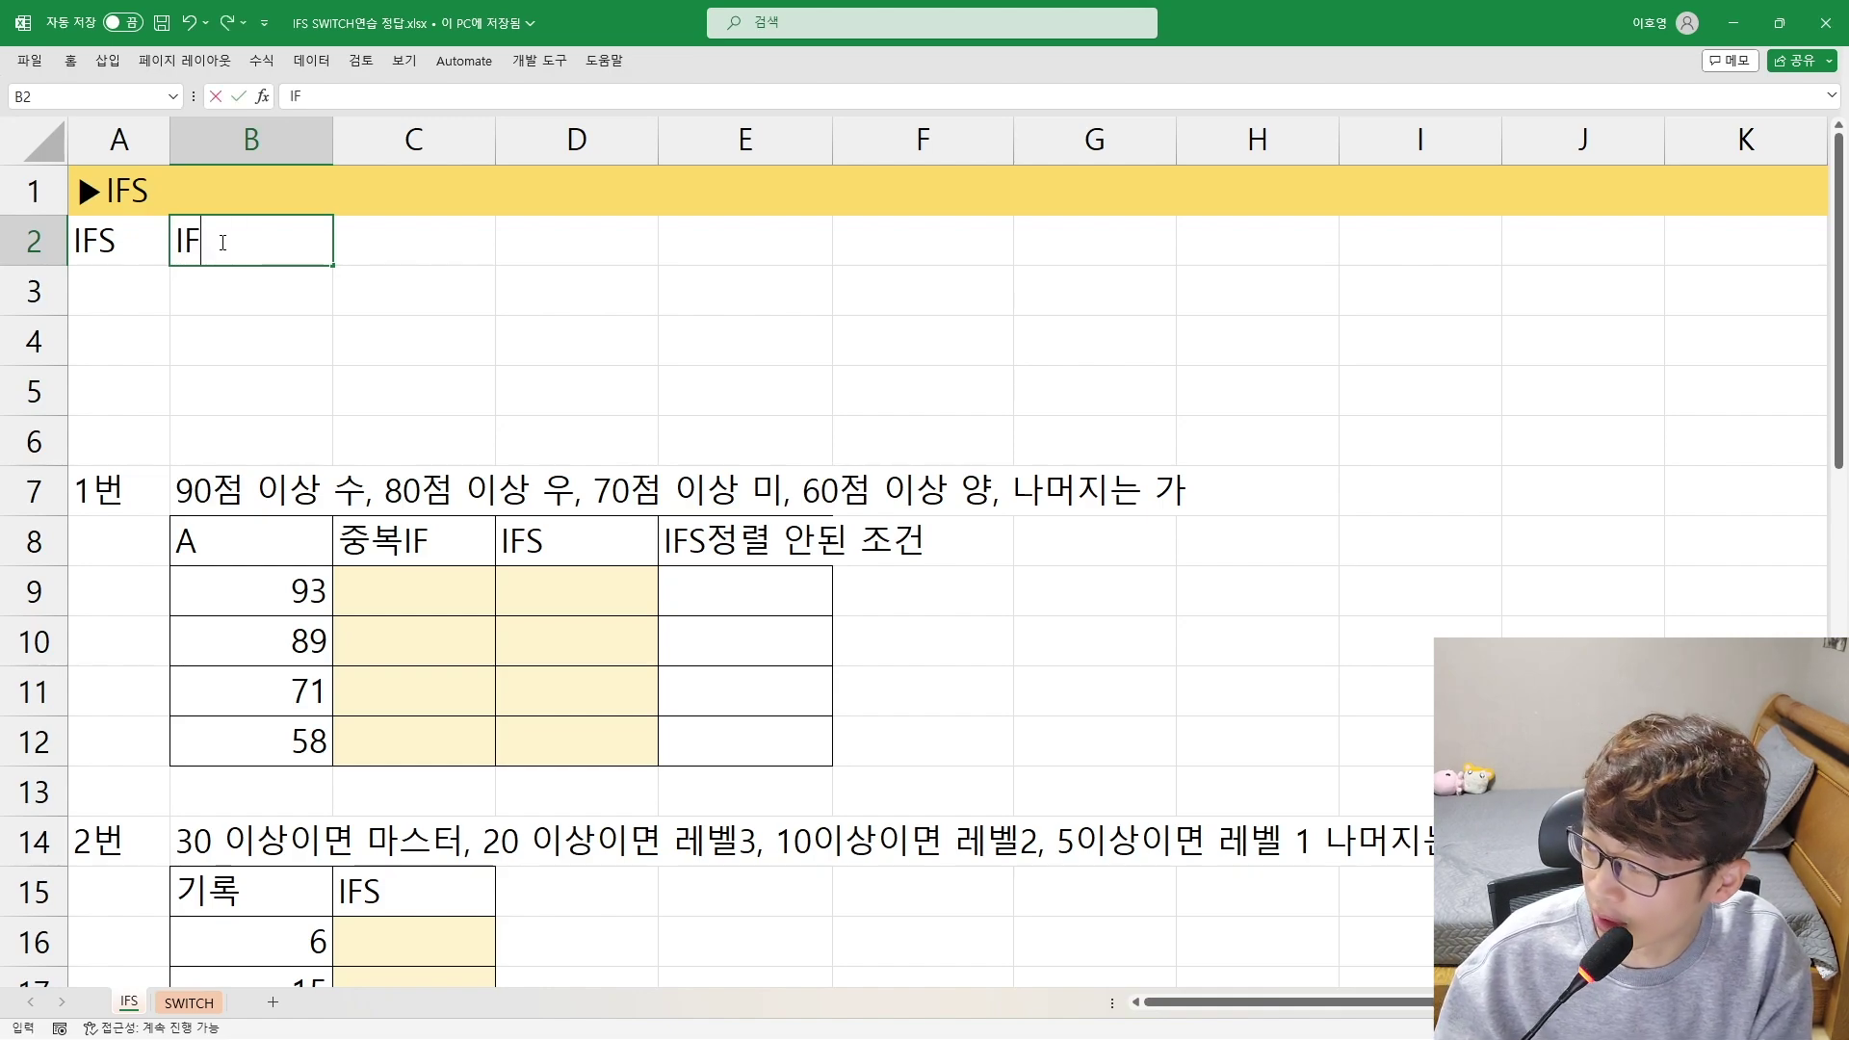
type("를 중복")
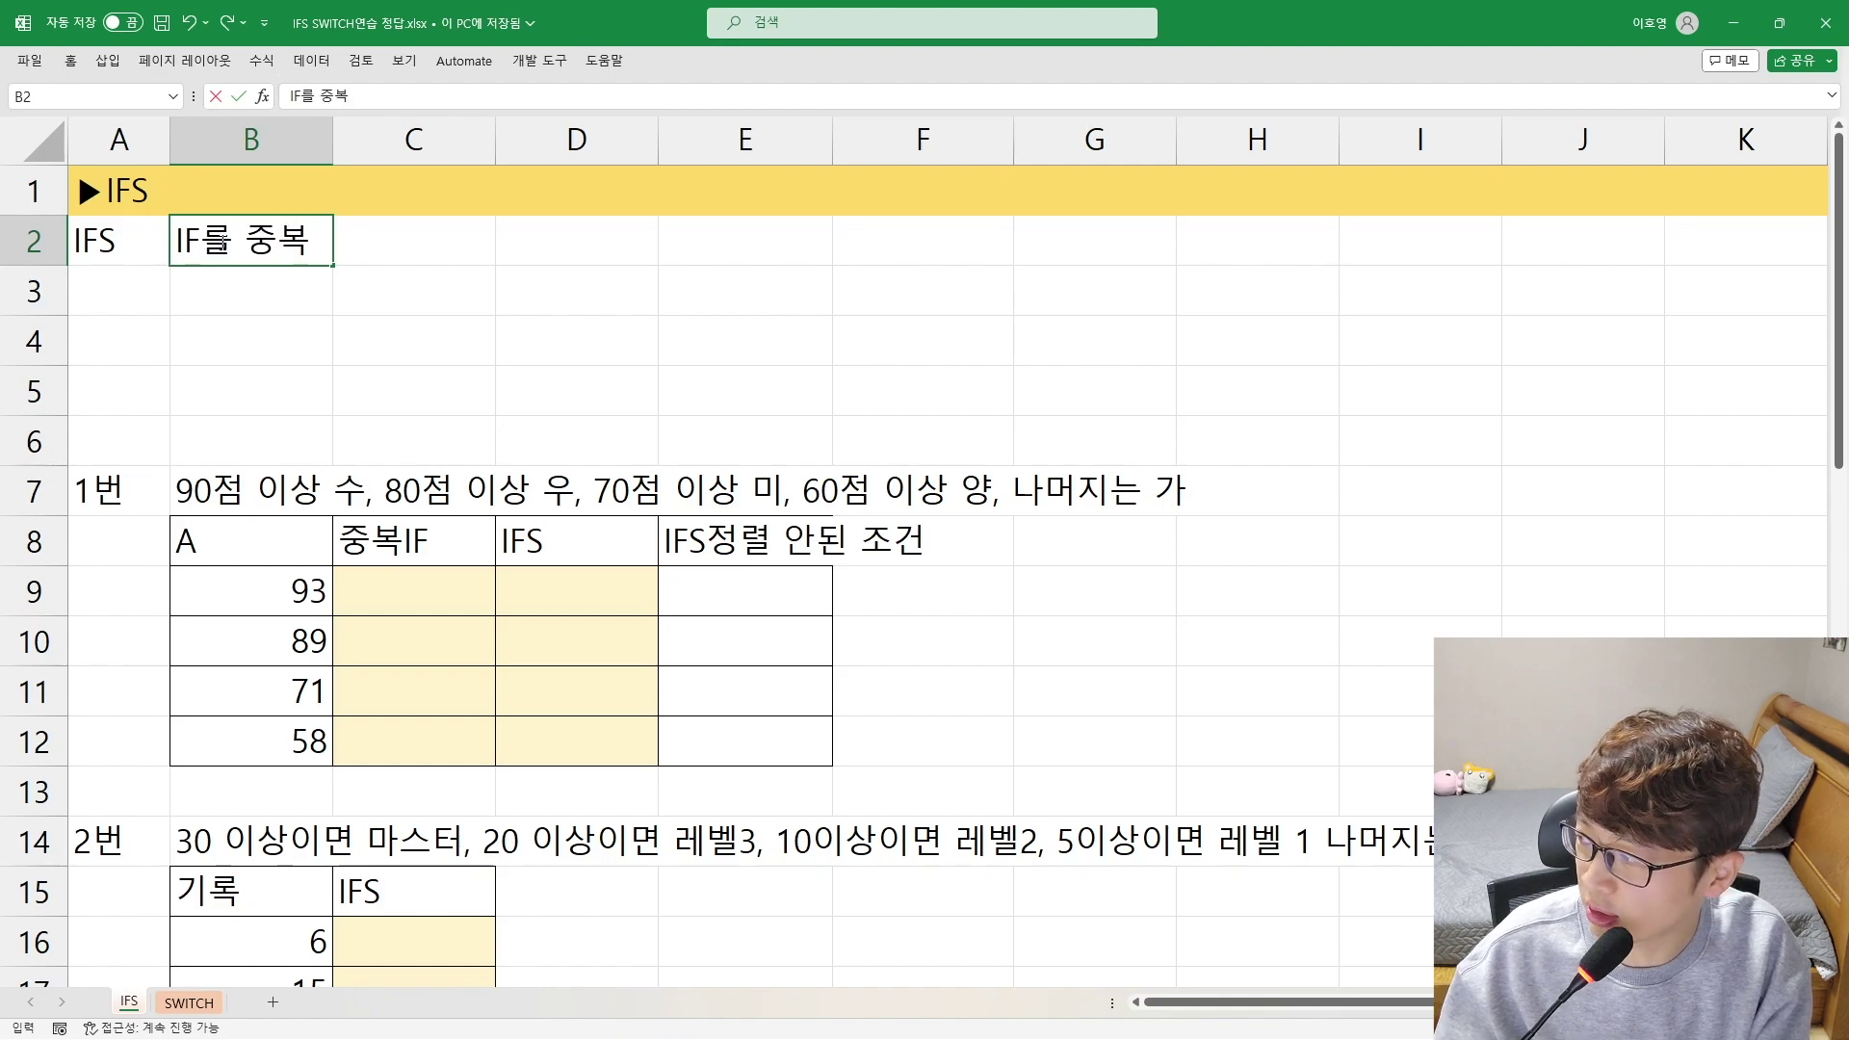
type("해서 사요")
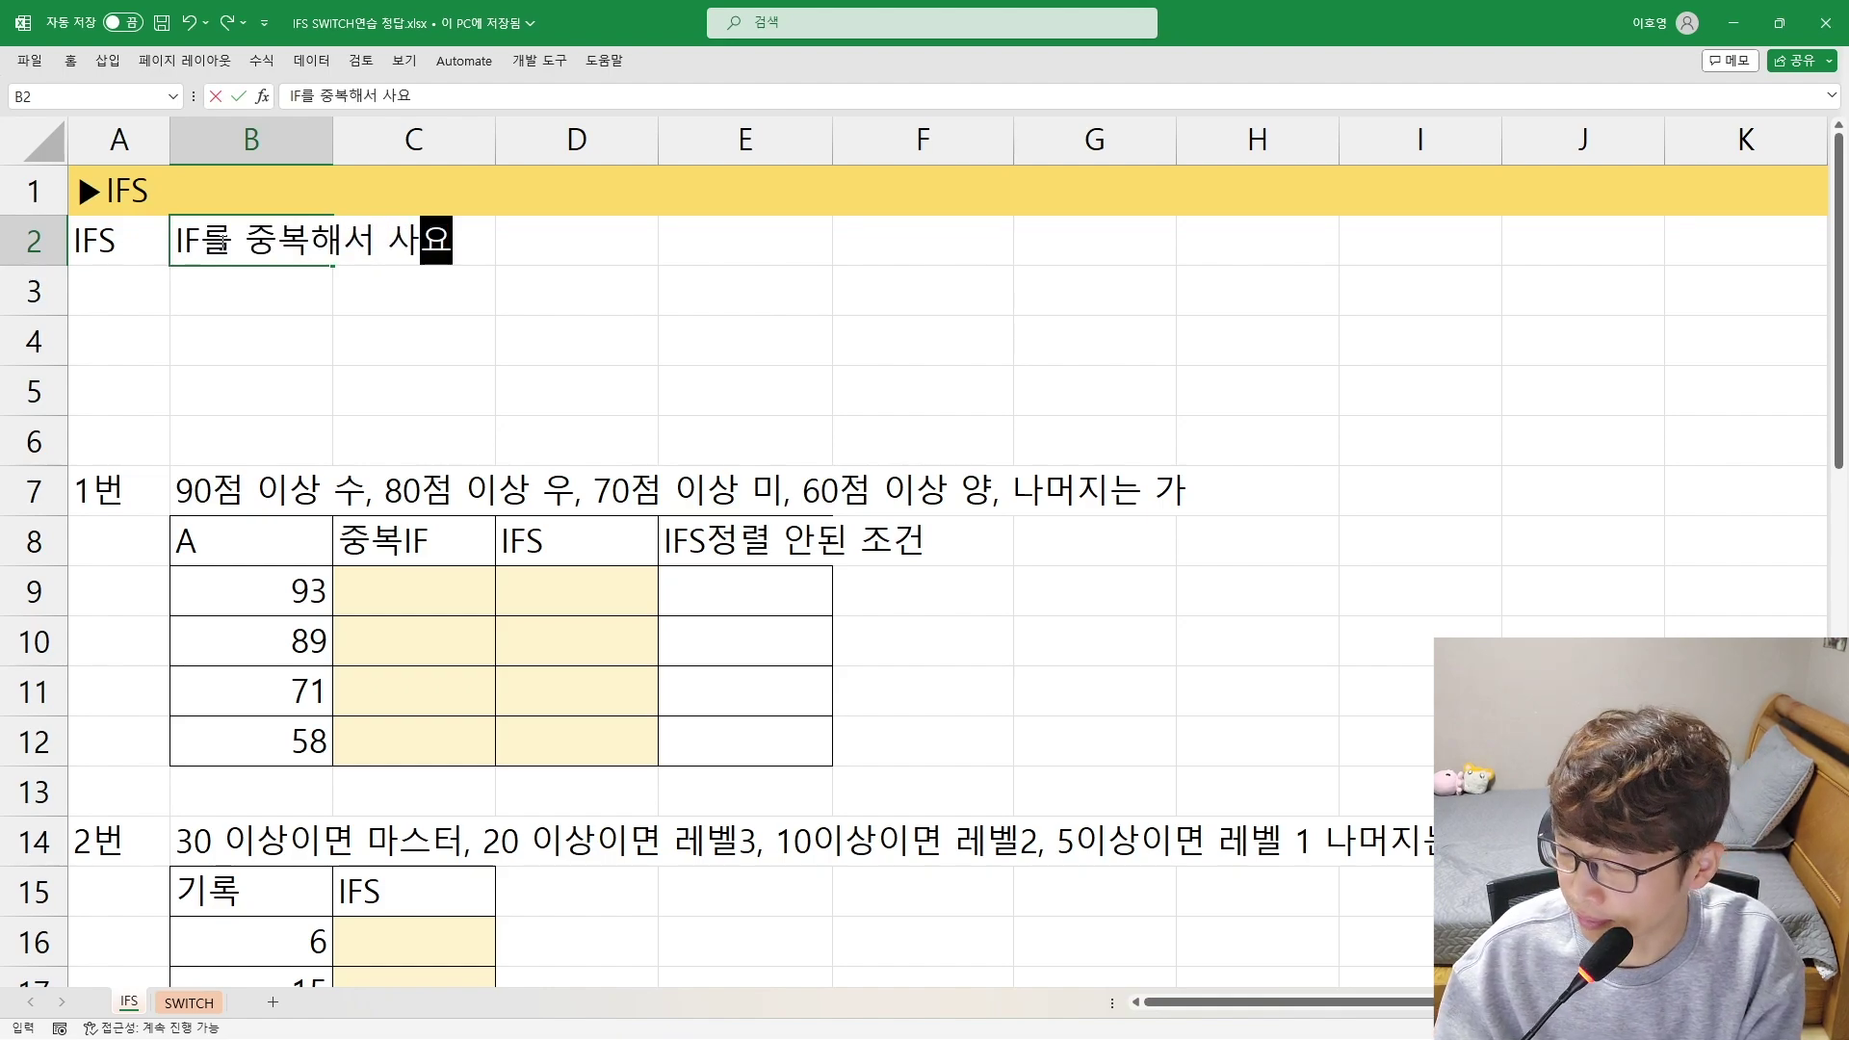
type("용하던 수식을 ")
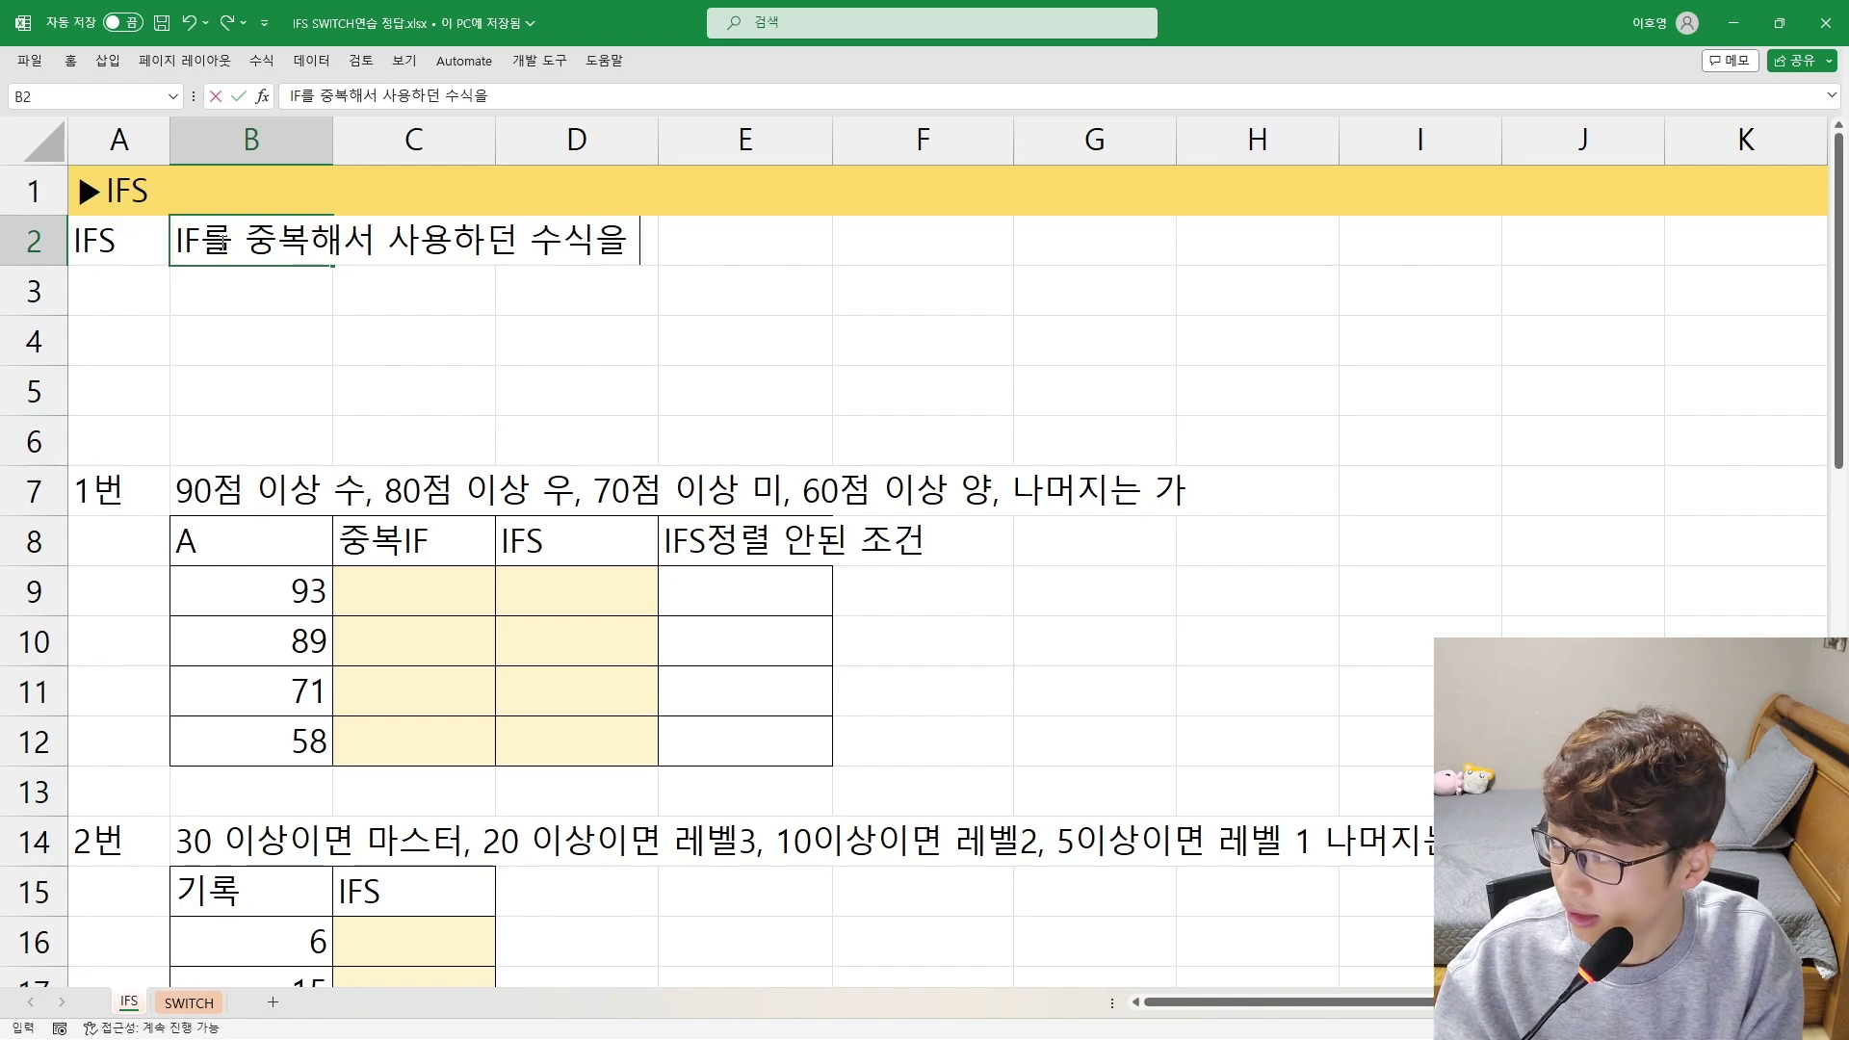
type("조금 더 가")
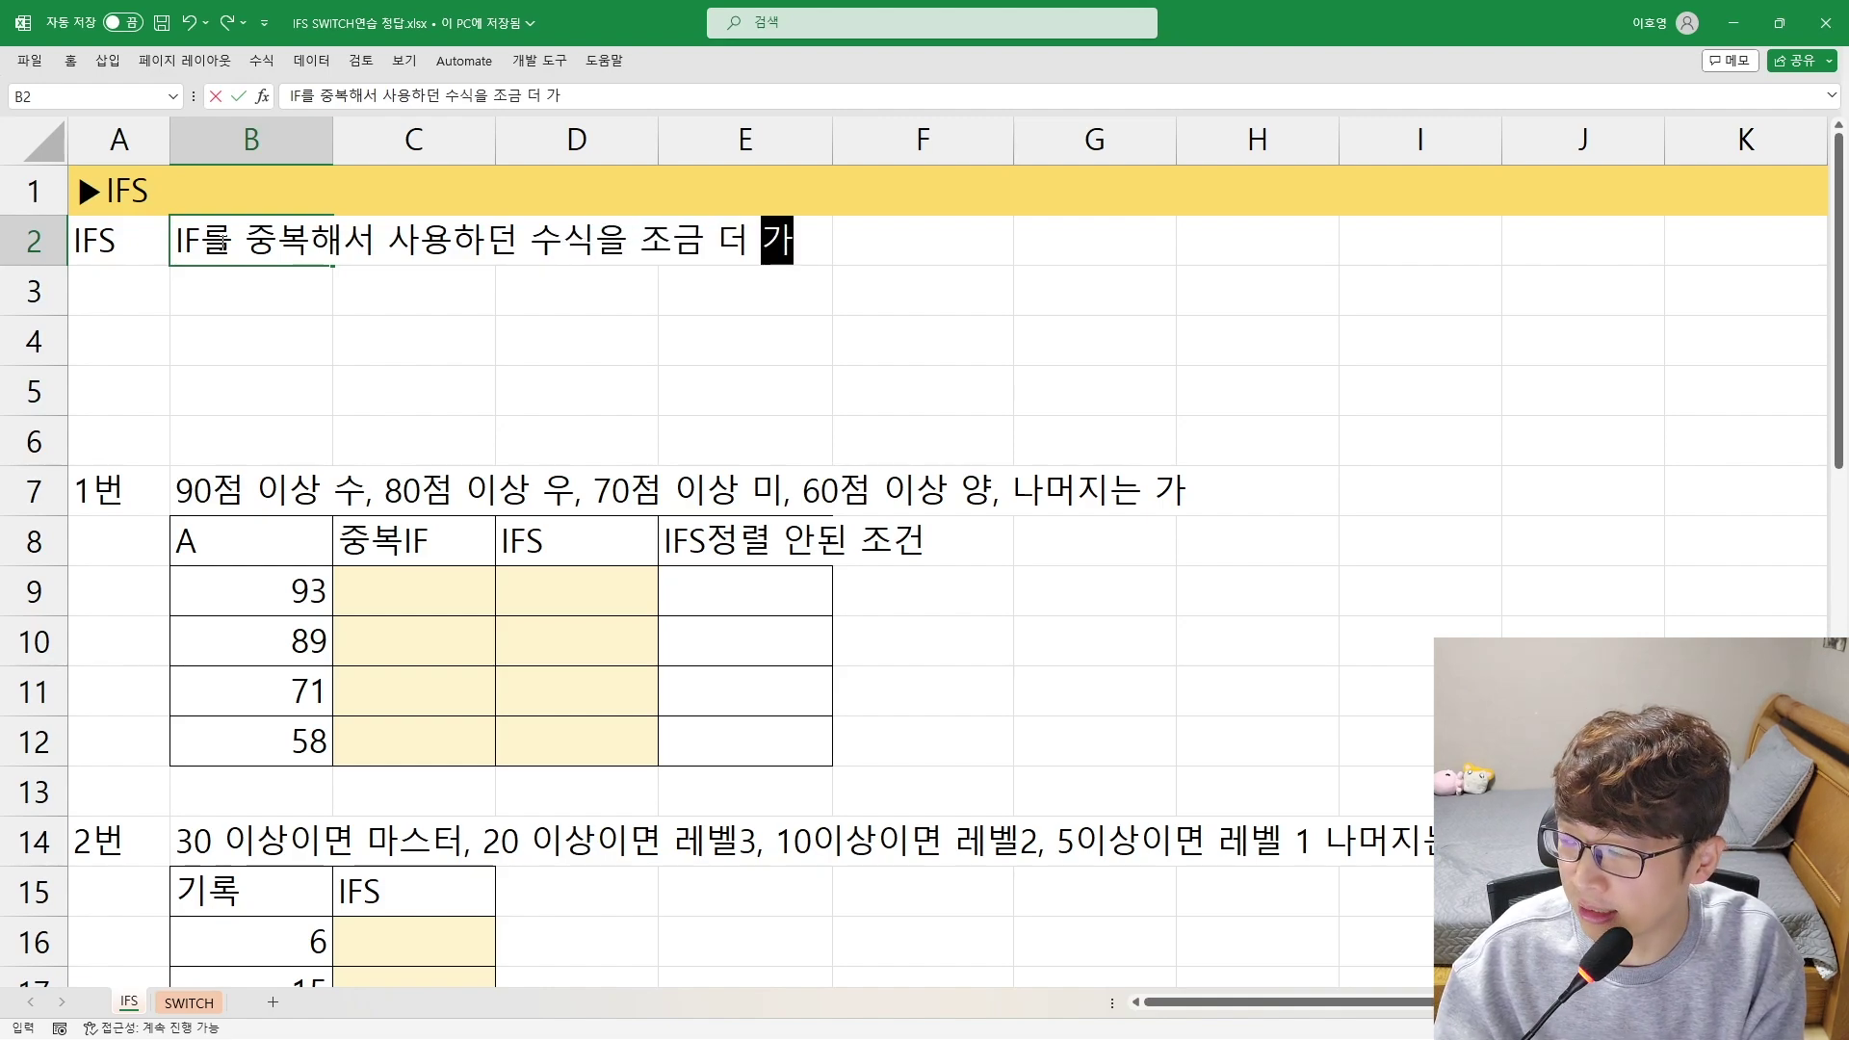
type("간단하게 ")
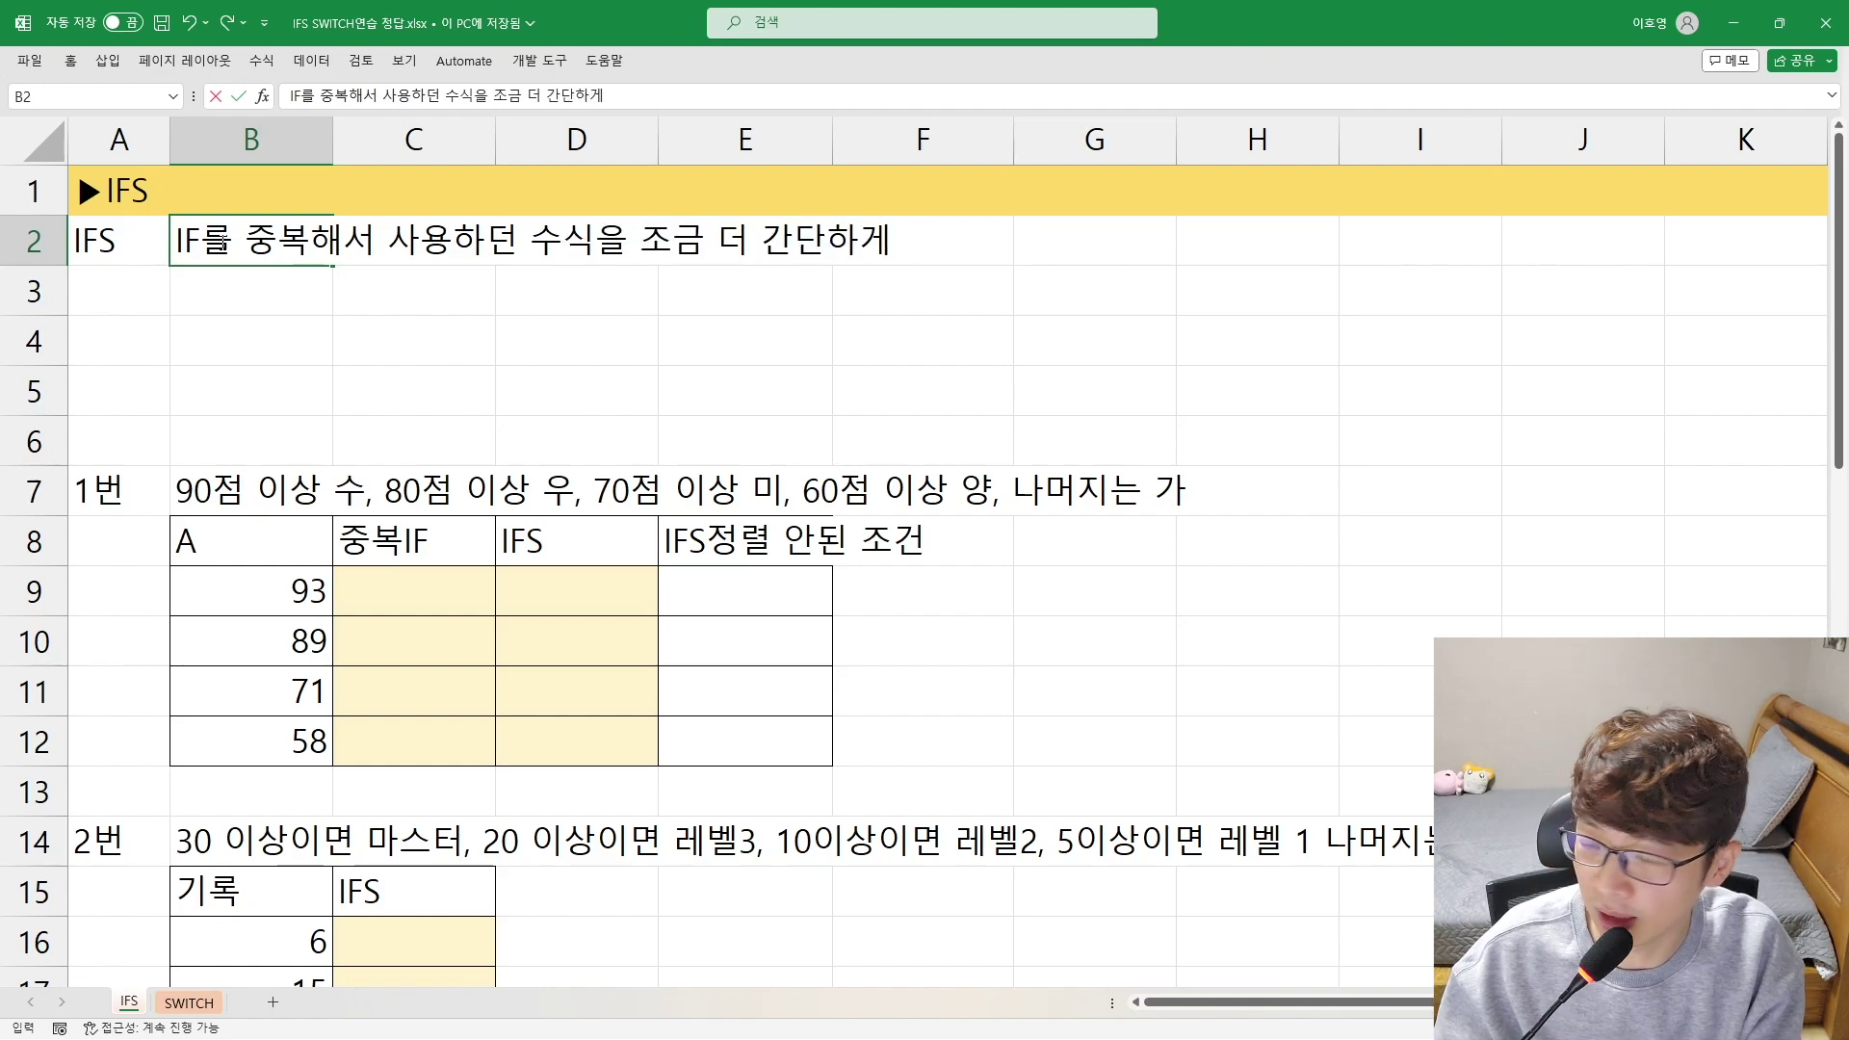
type("표현 가능")
key("Return")
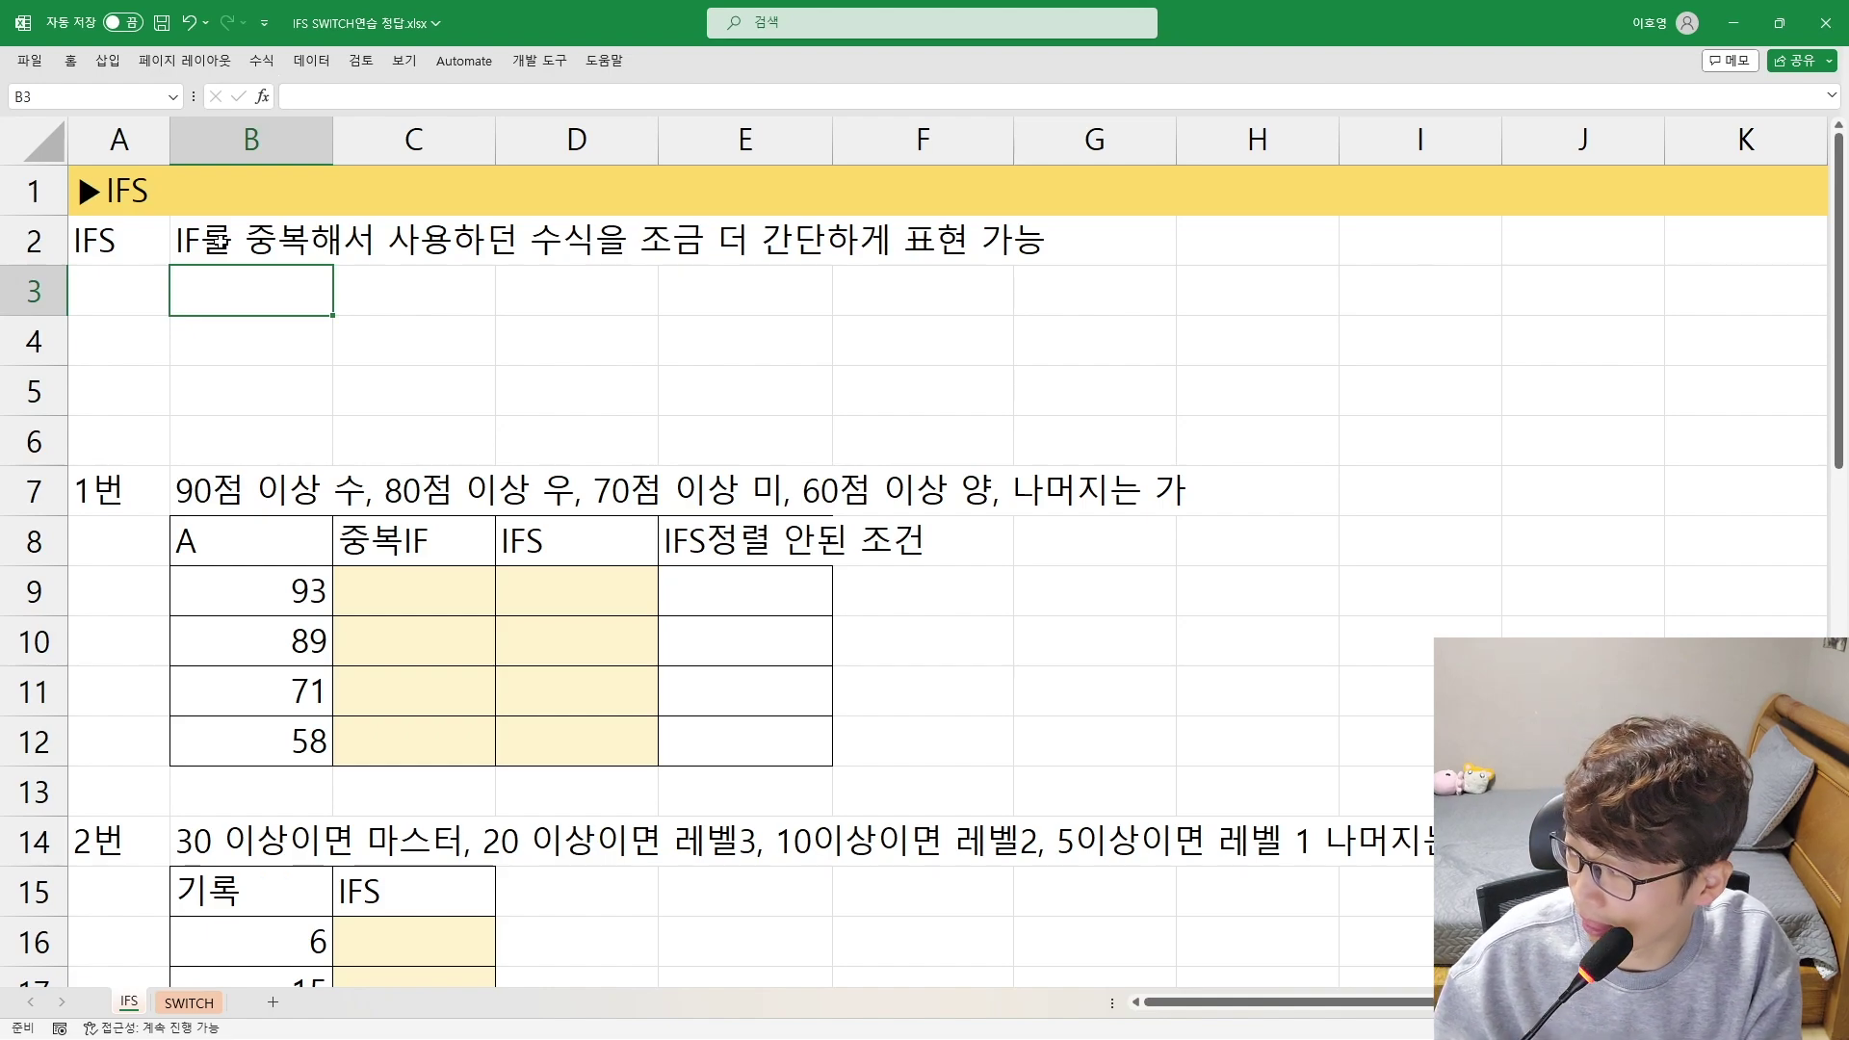
Enter the note "구간과 같이 정렬된 조건으로 차례대로 입력해야 함" in cell B3
type("구간")
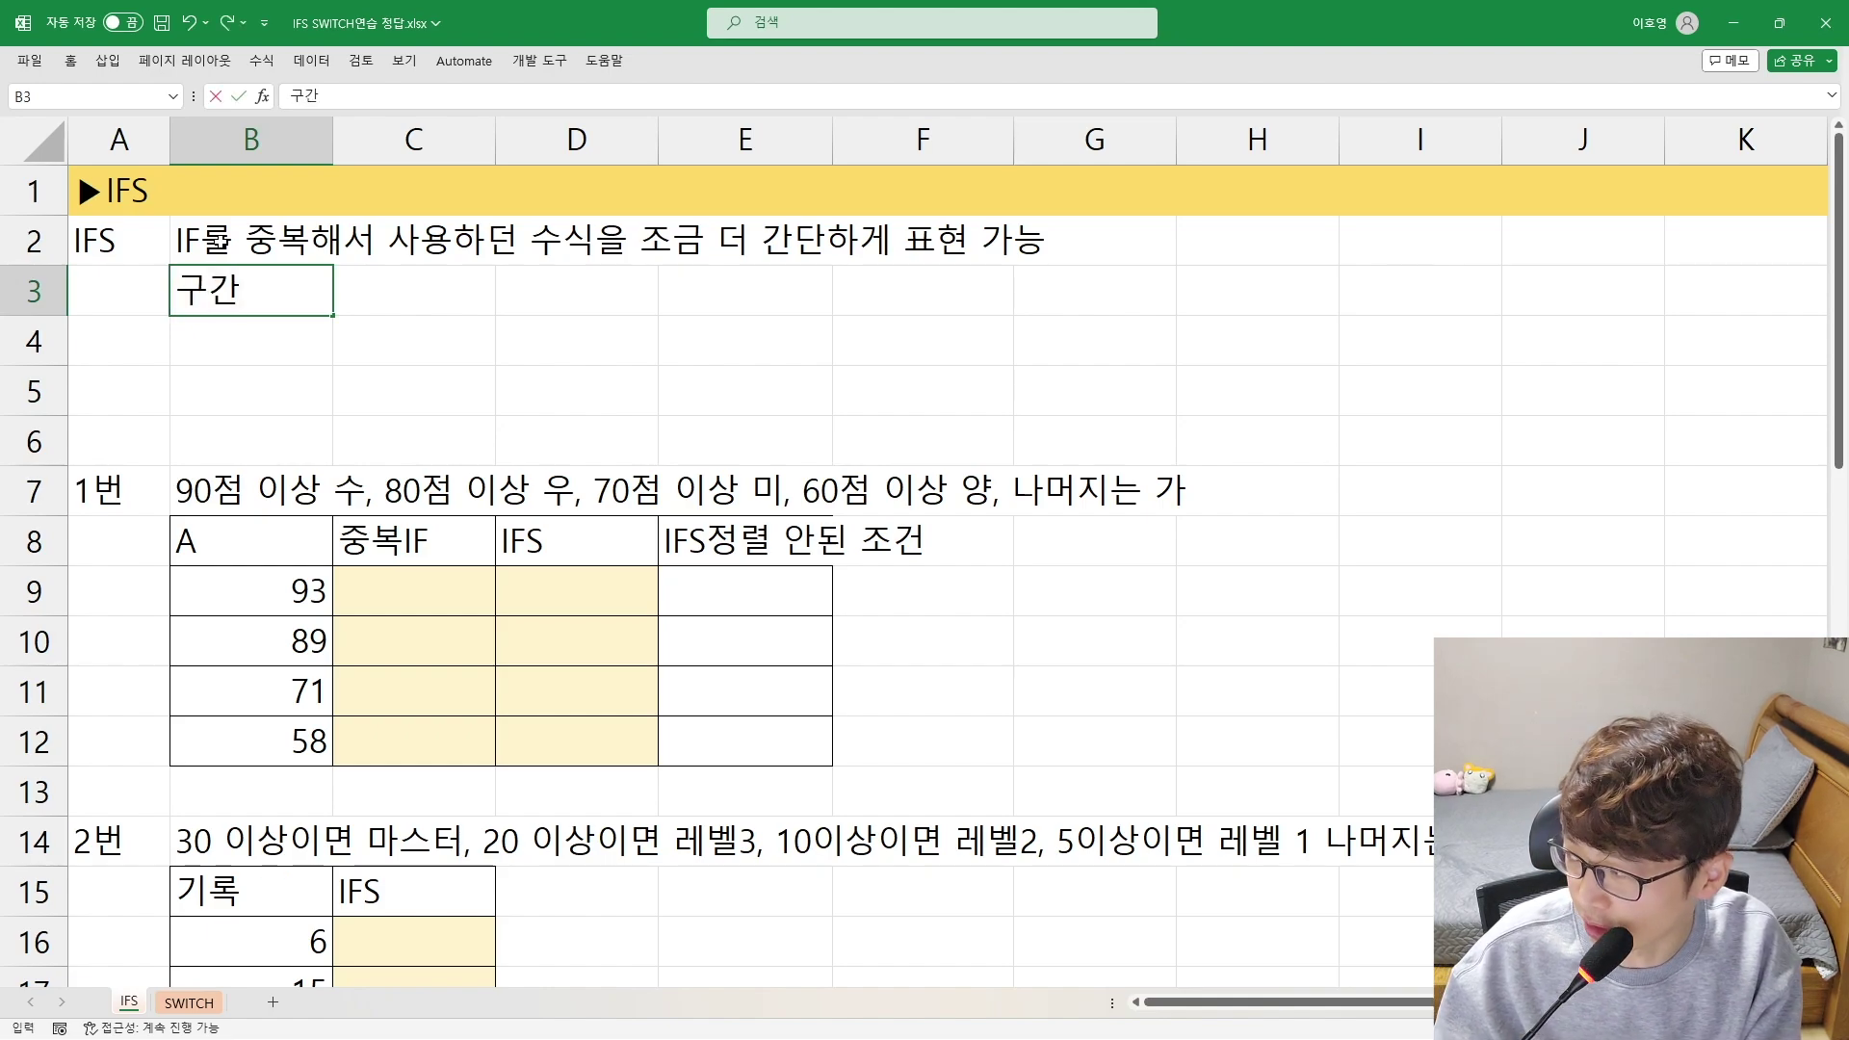
type("과 같이 ")
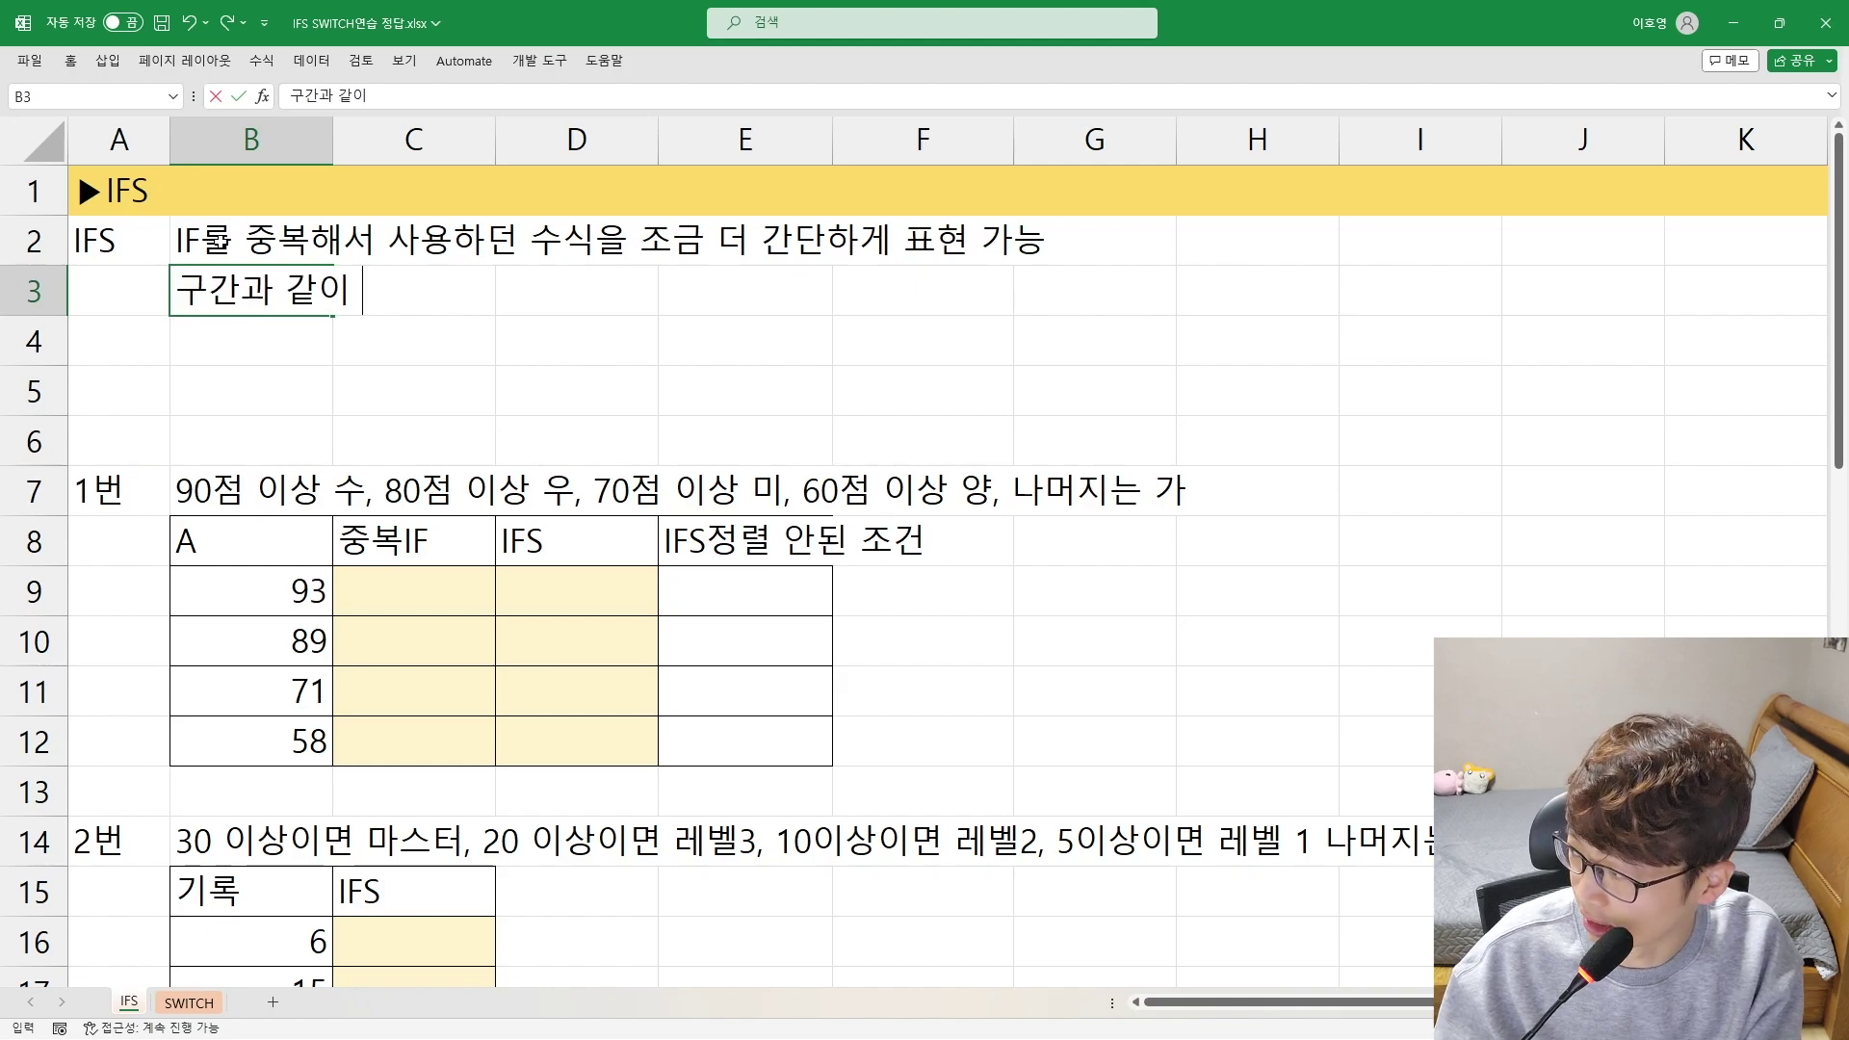
type("정렬된 ")
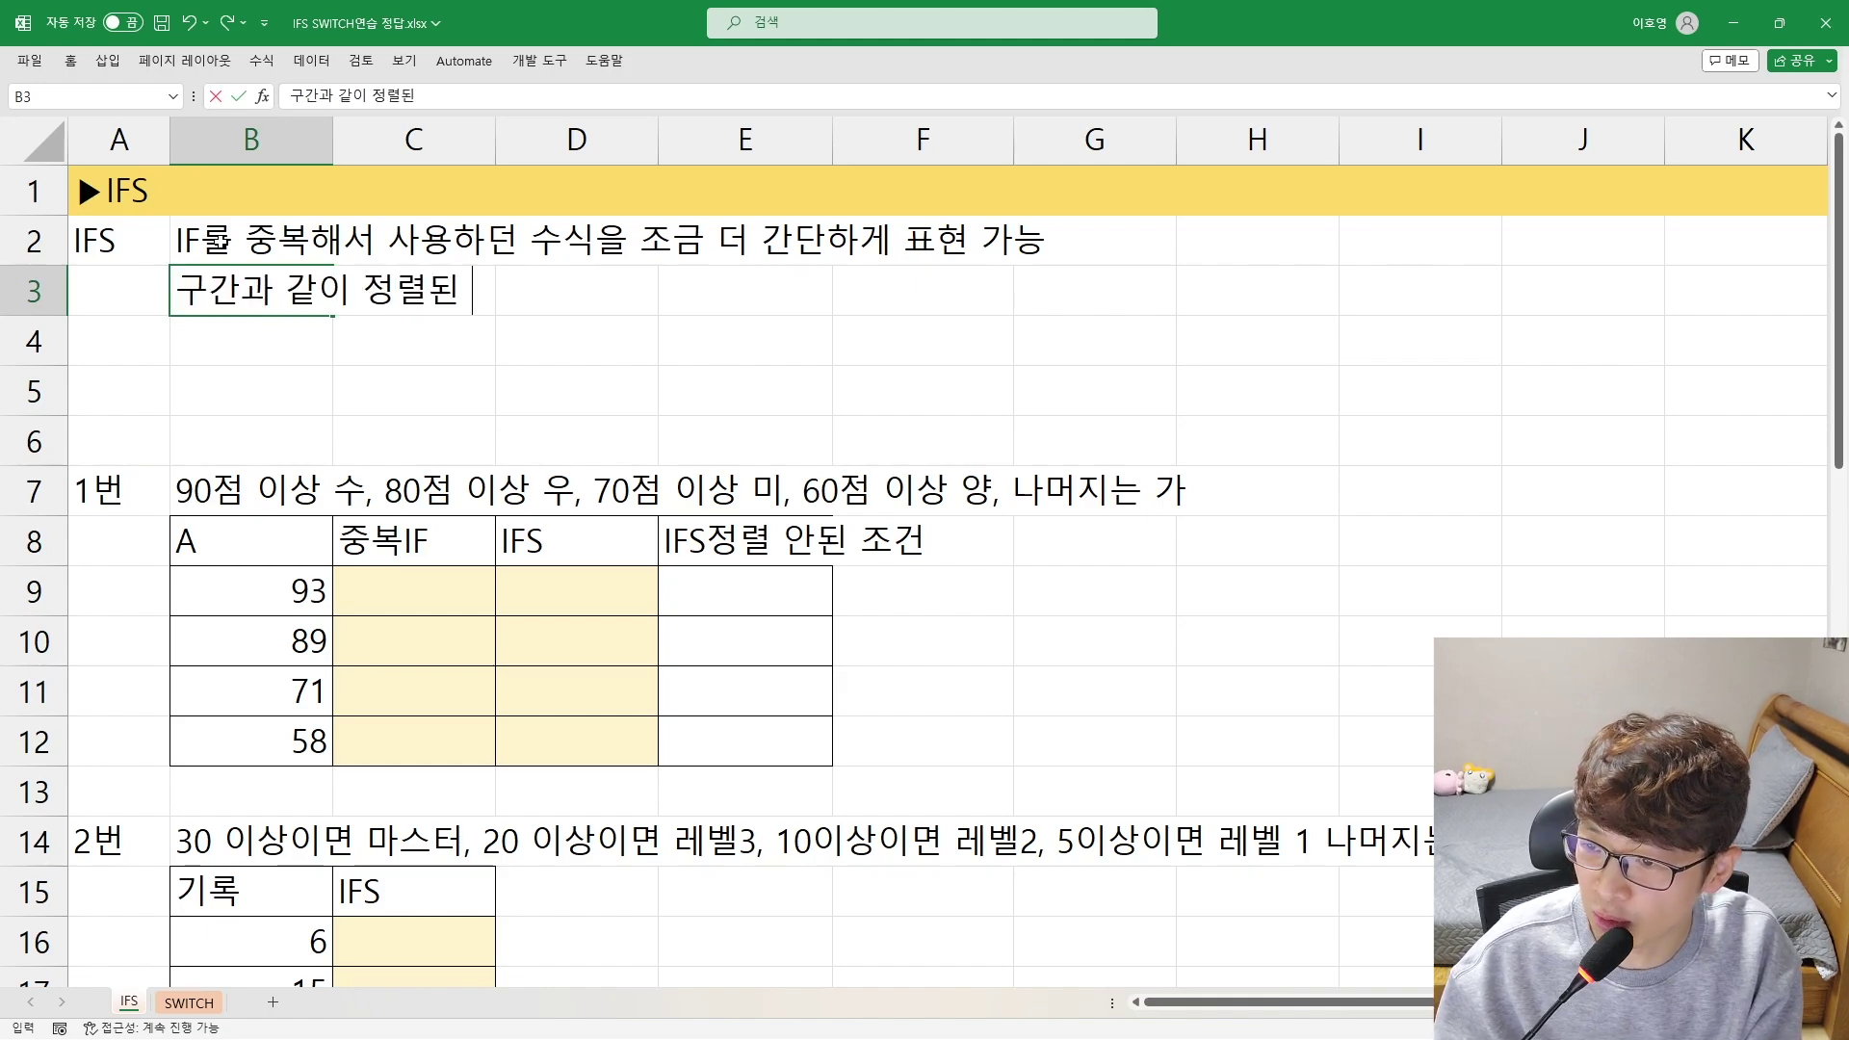
type("조건")
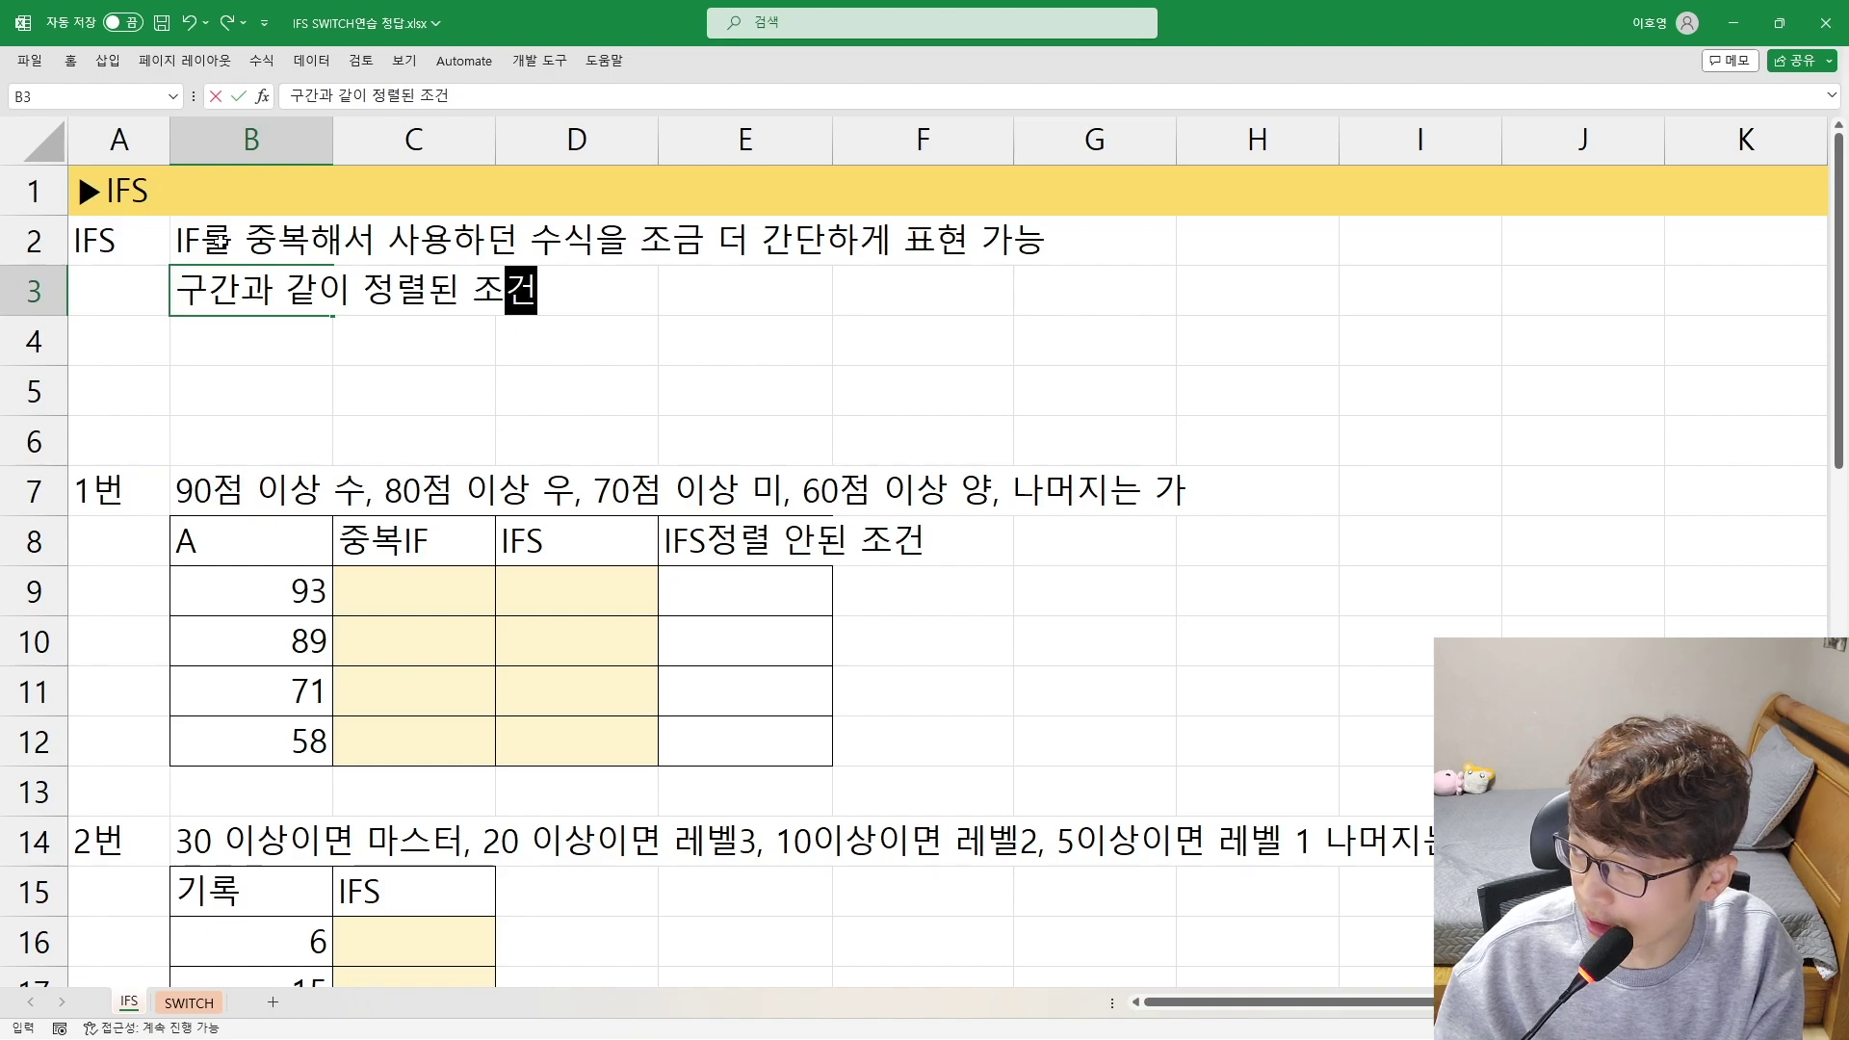
type("으로 차례")
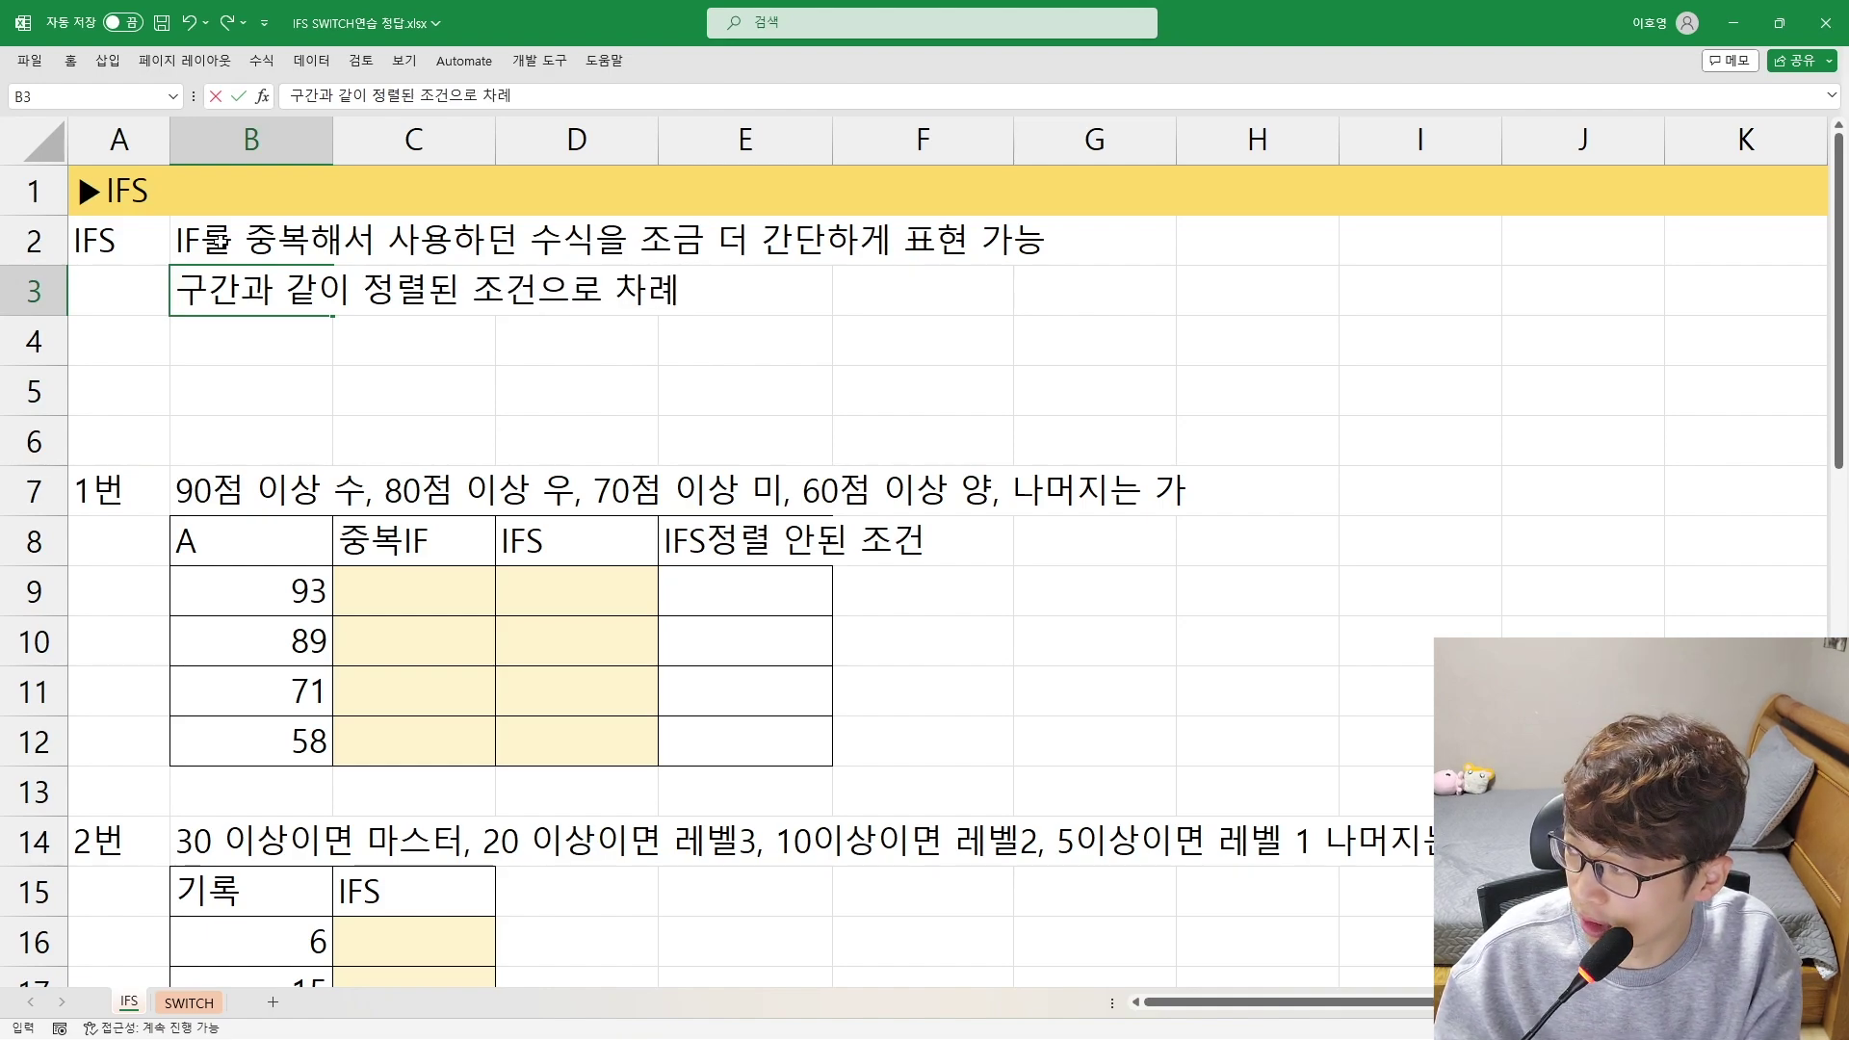
type("대로 입력해야 하")
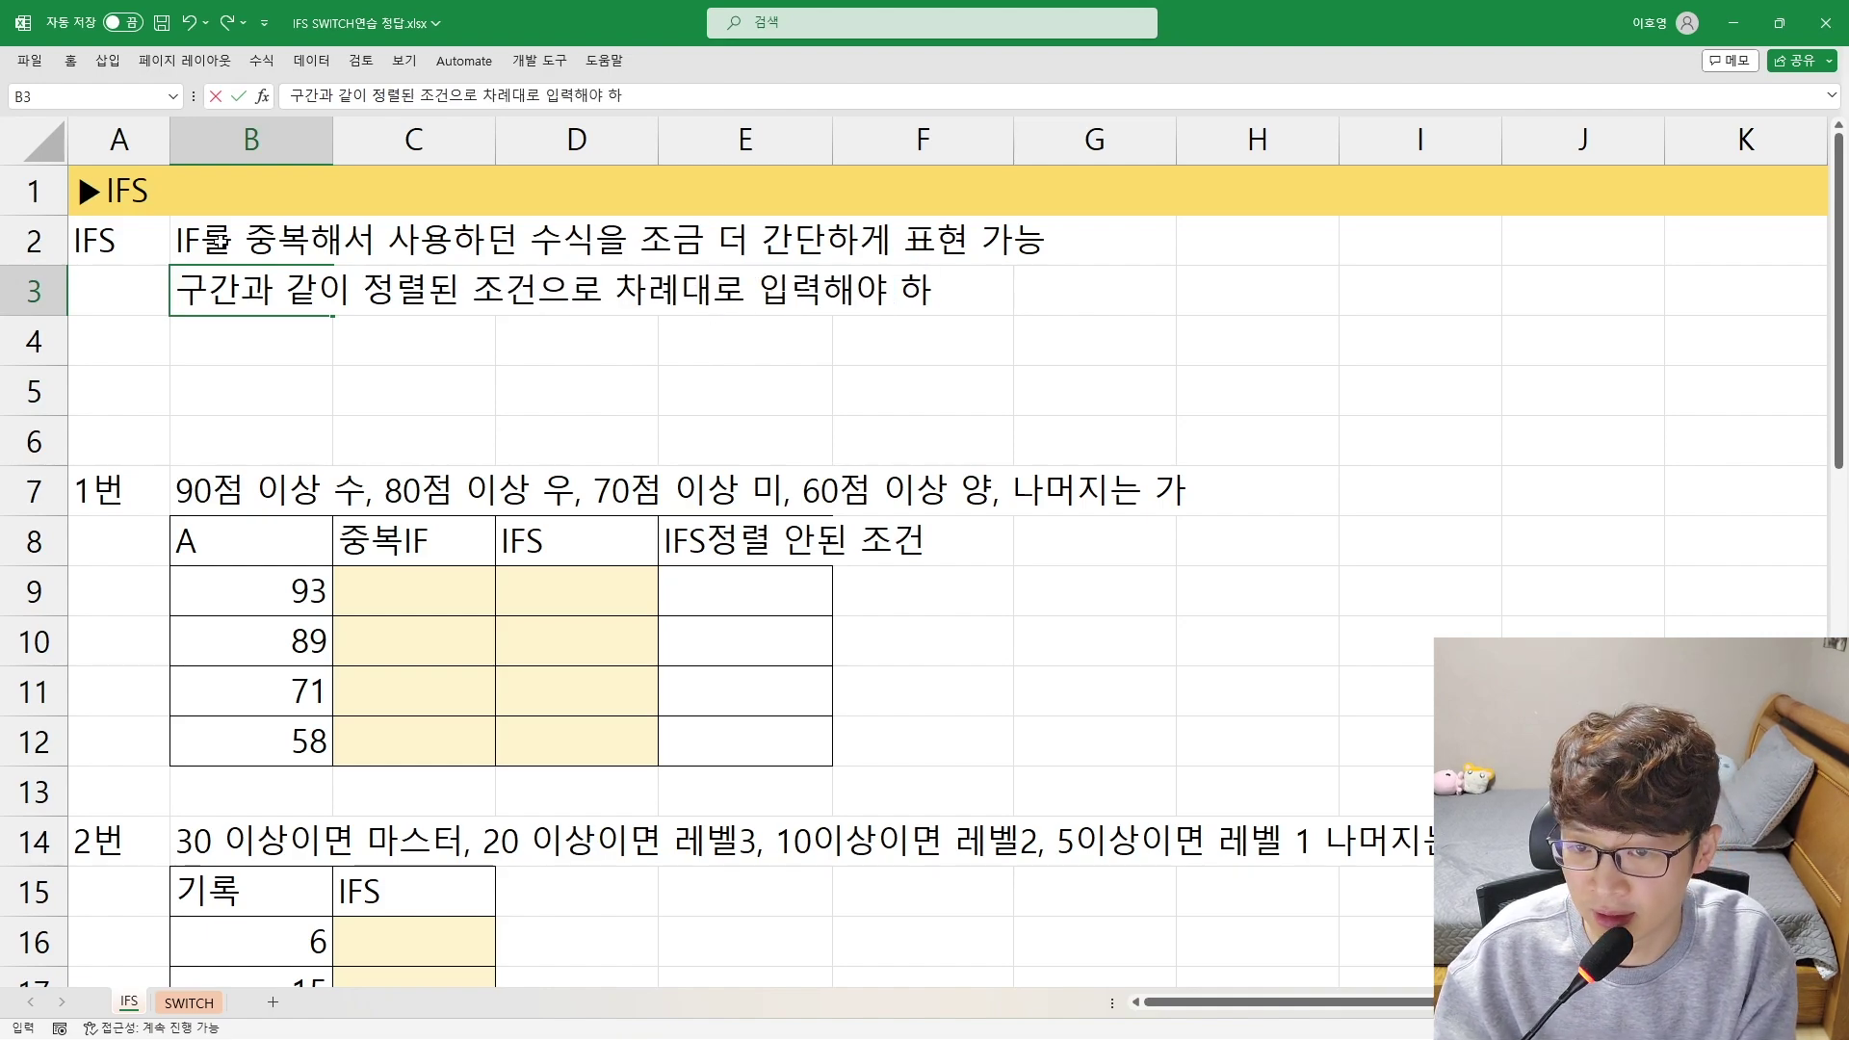
type("ㅁ")
left_click(220, 241)
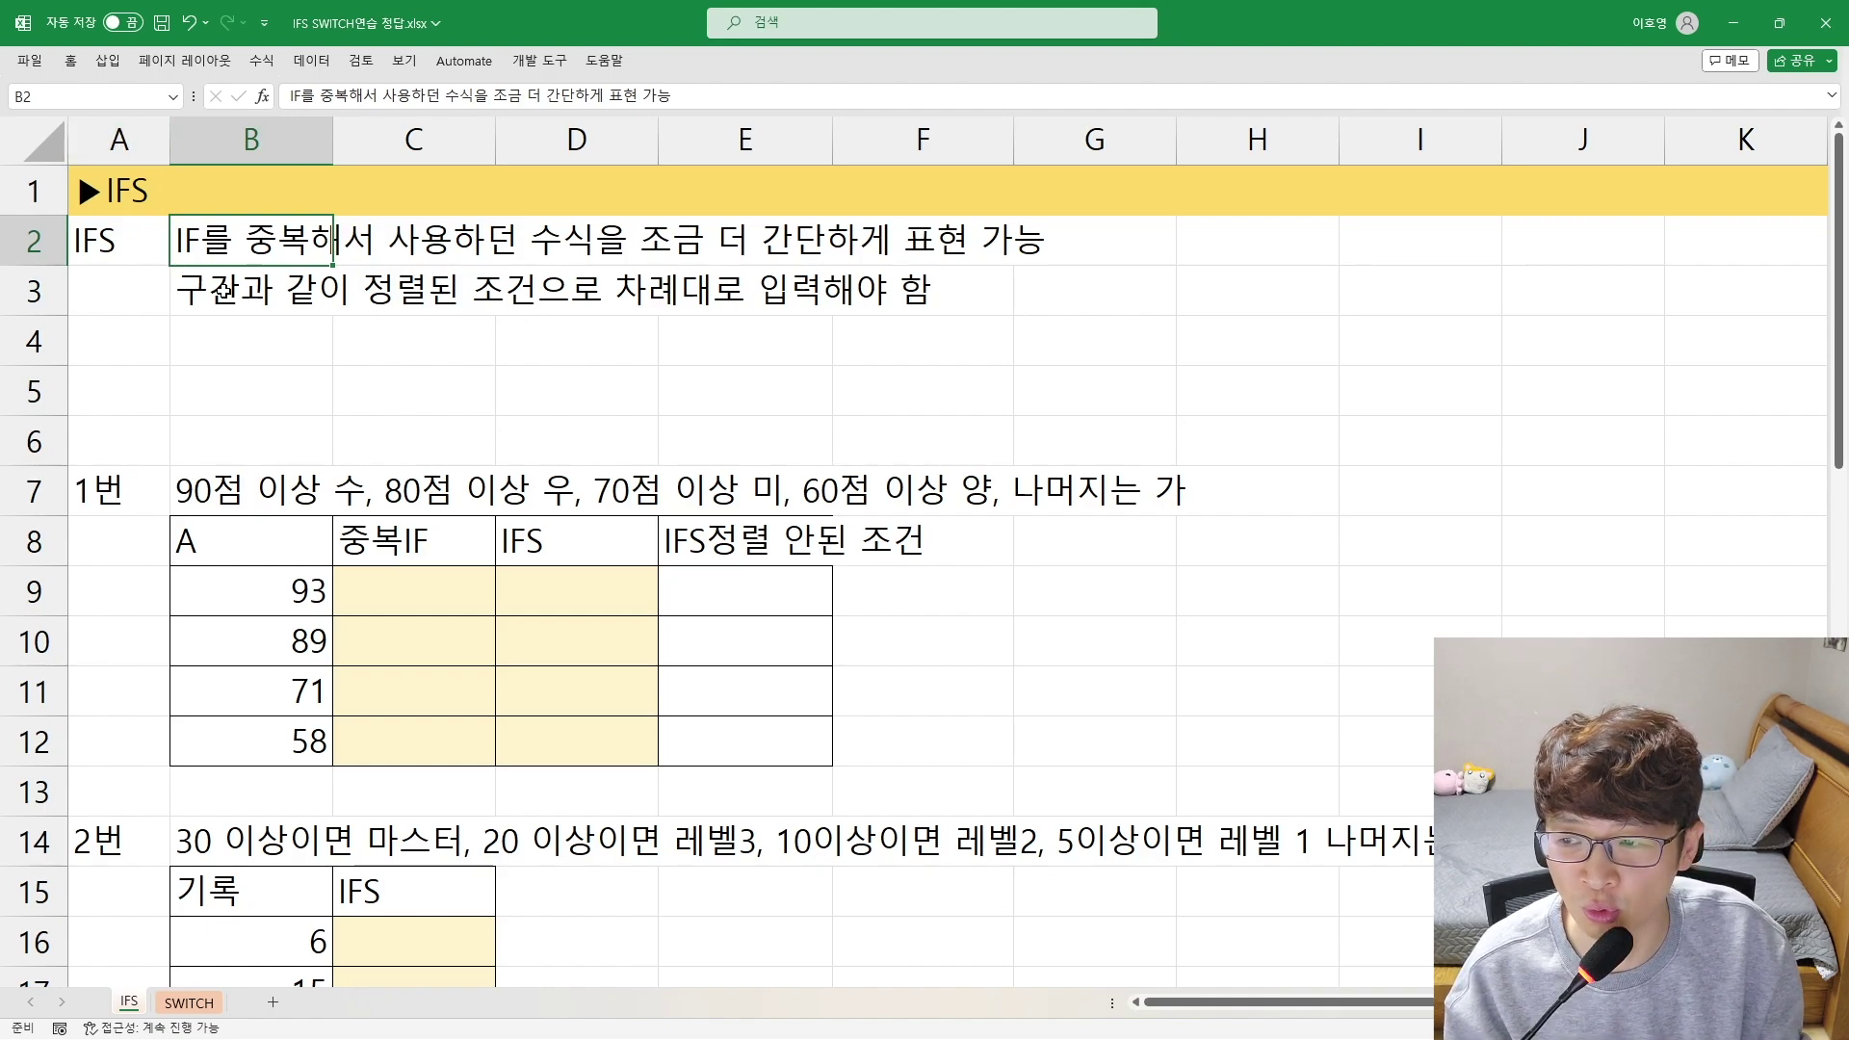
Make only the words "정렬된 조건" bold within the note in cell B3
left_click(223, 272)
double_click(267, 289)
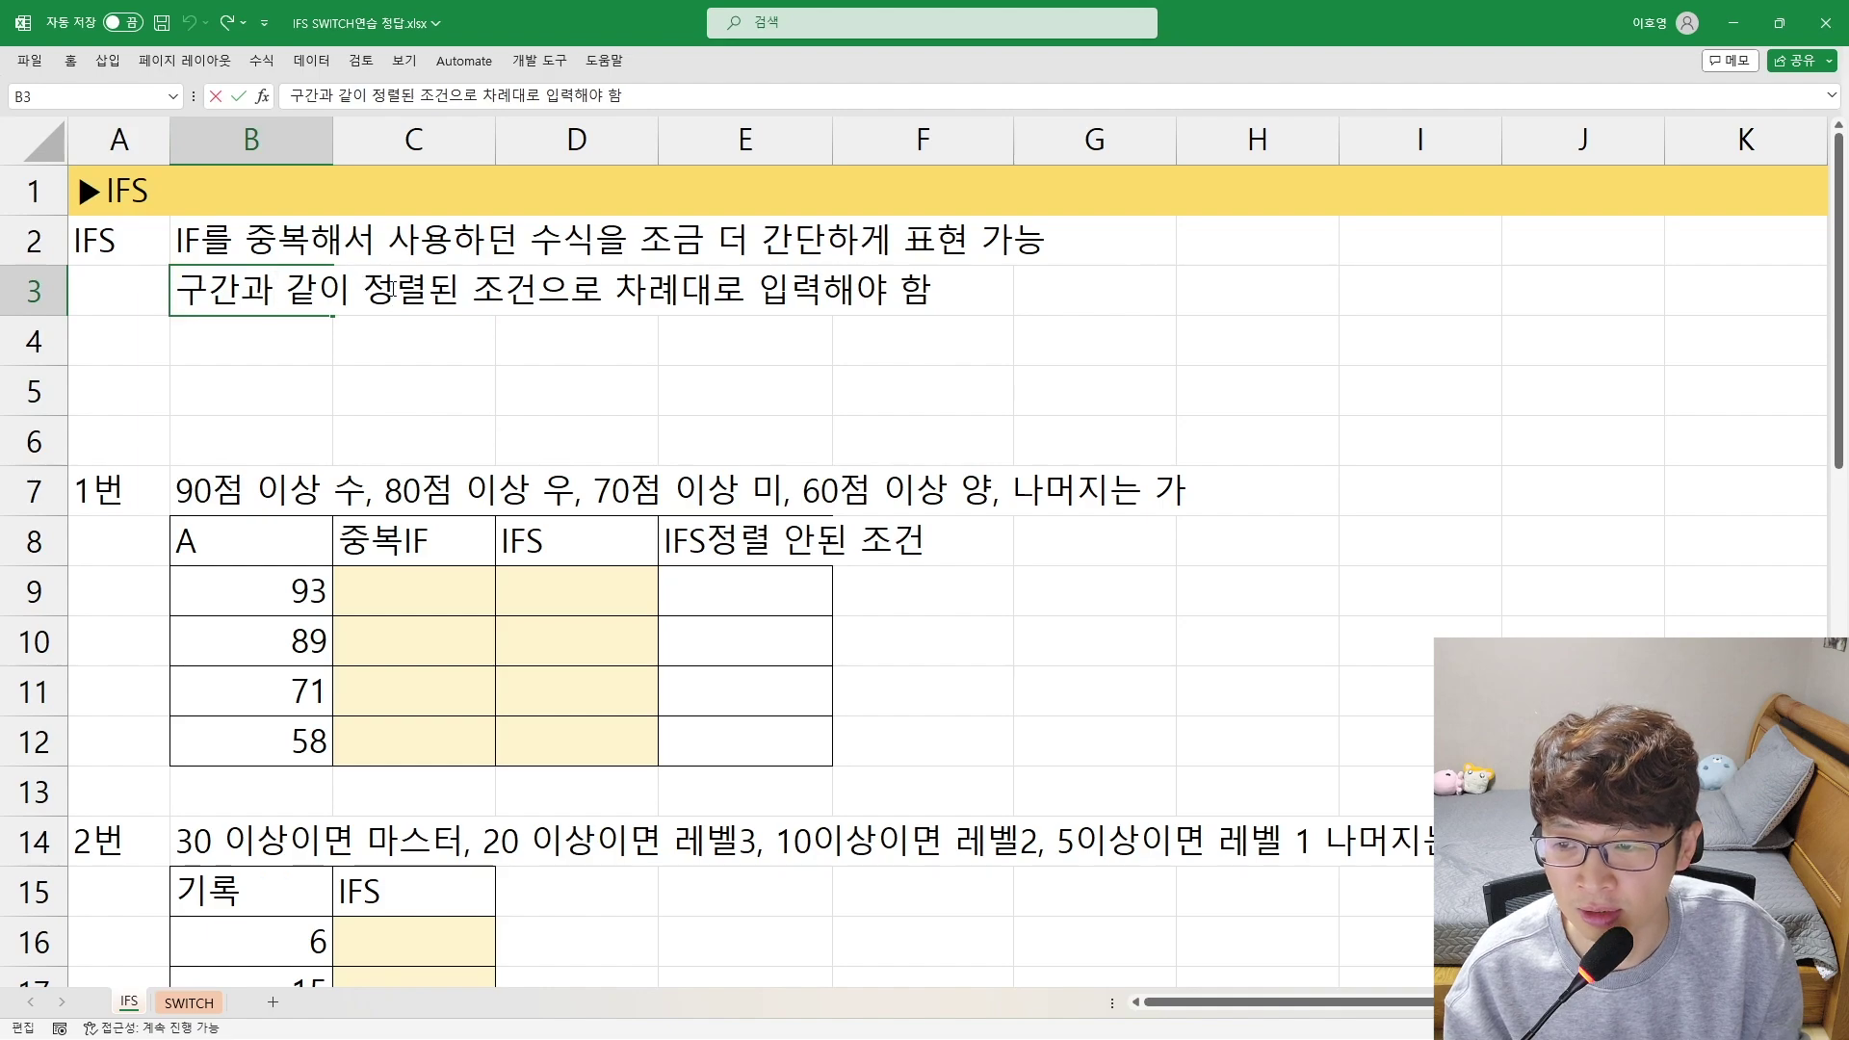
left_click_drag(364, 289, 534, 289)
key("ctrl+b")
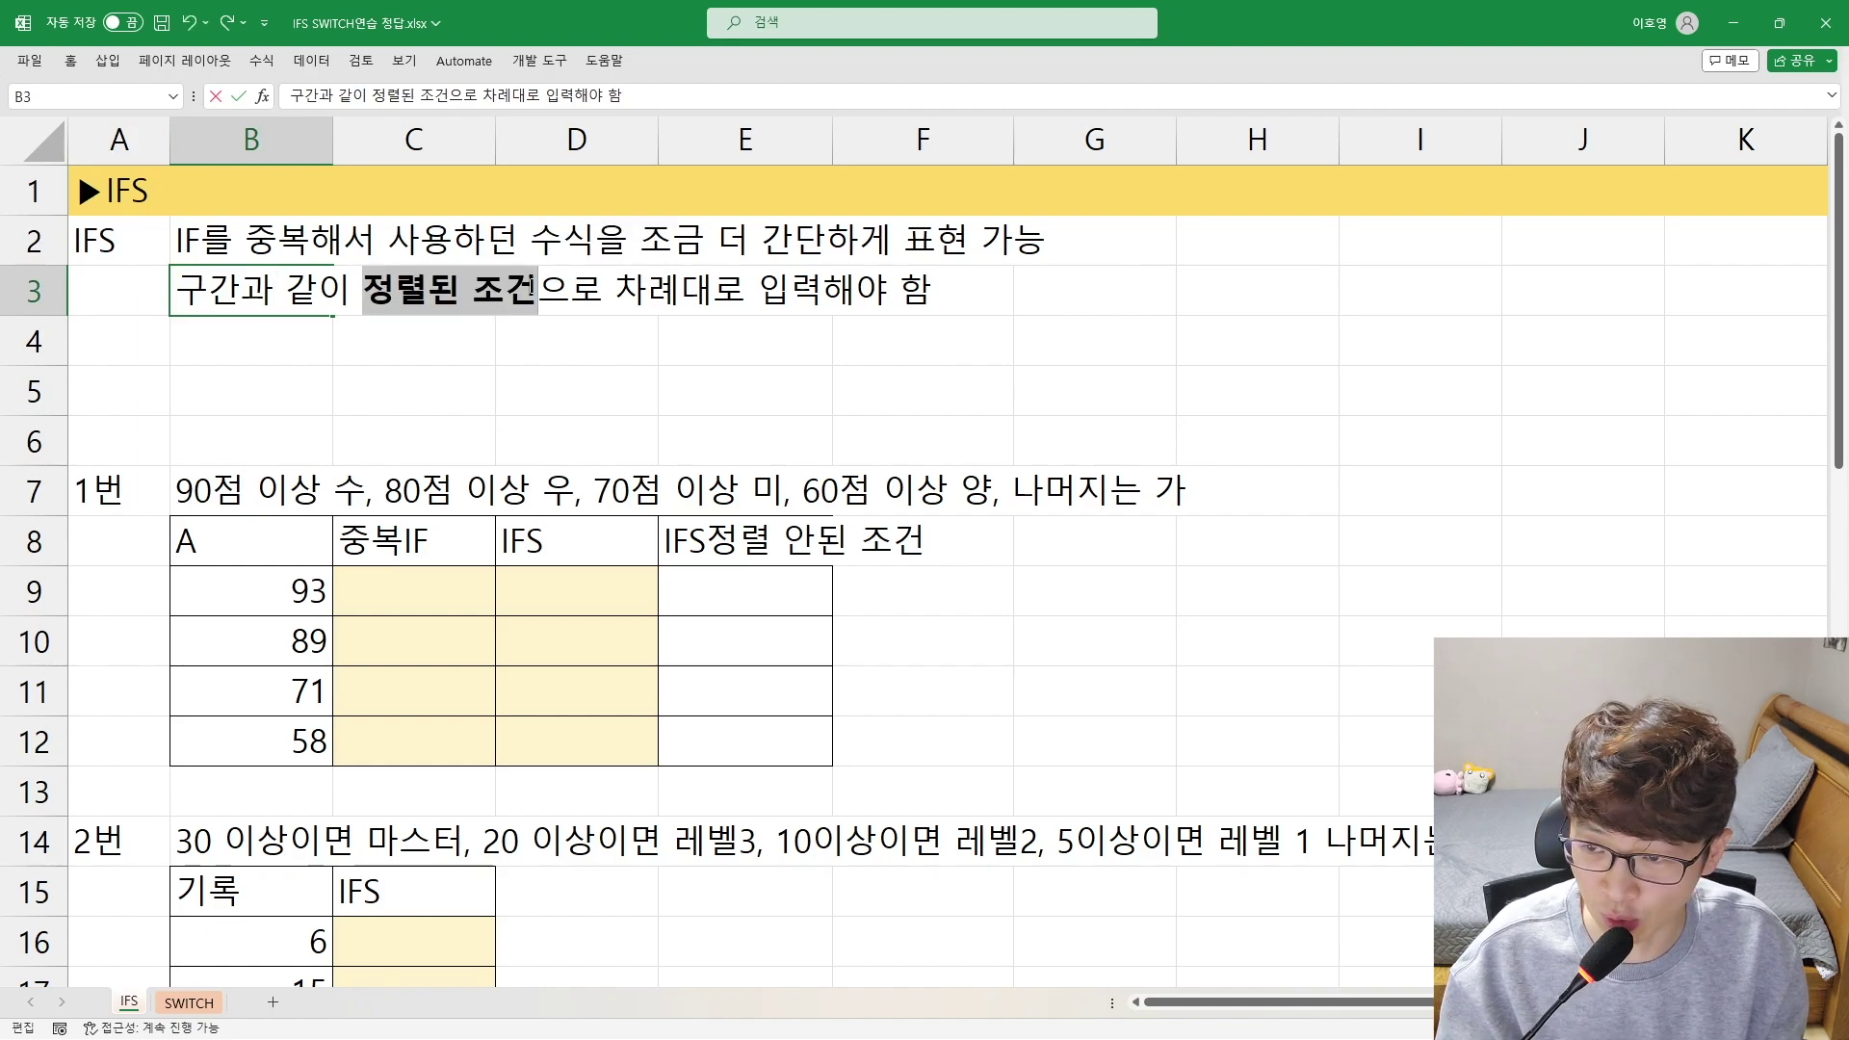
left_click(265, 374)
Enter the argument pattern "재료(조건1, 참1, 조건2, 참2, ... )" in cell B4
left_click(248, 340)
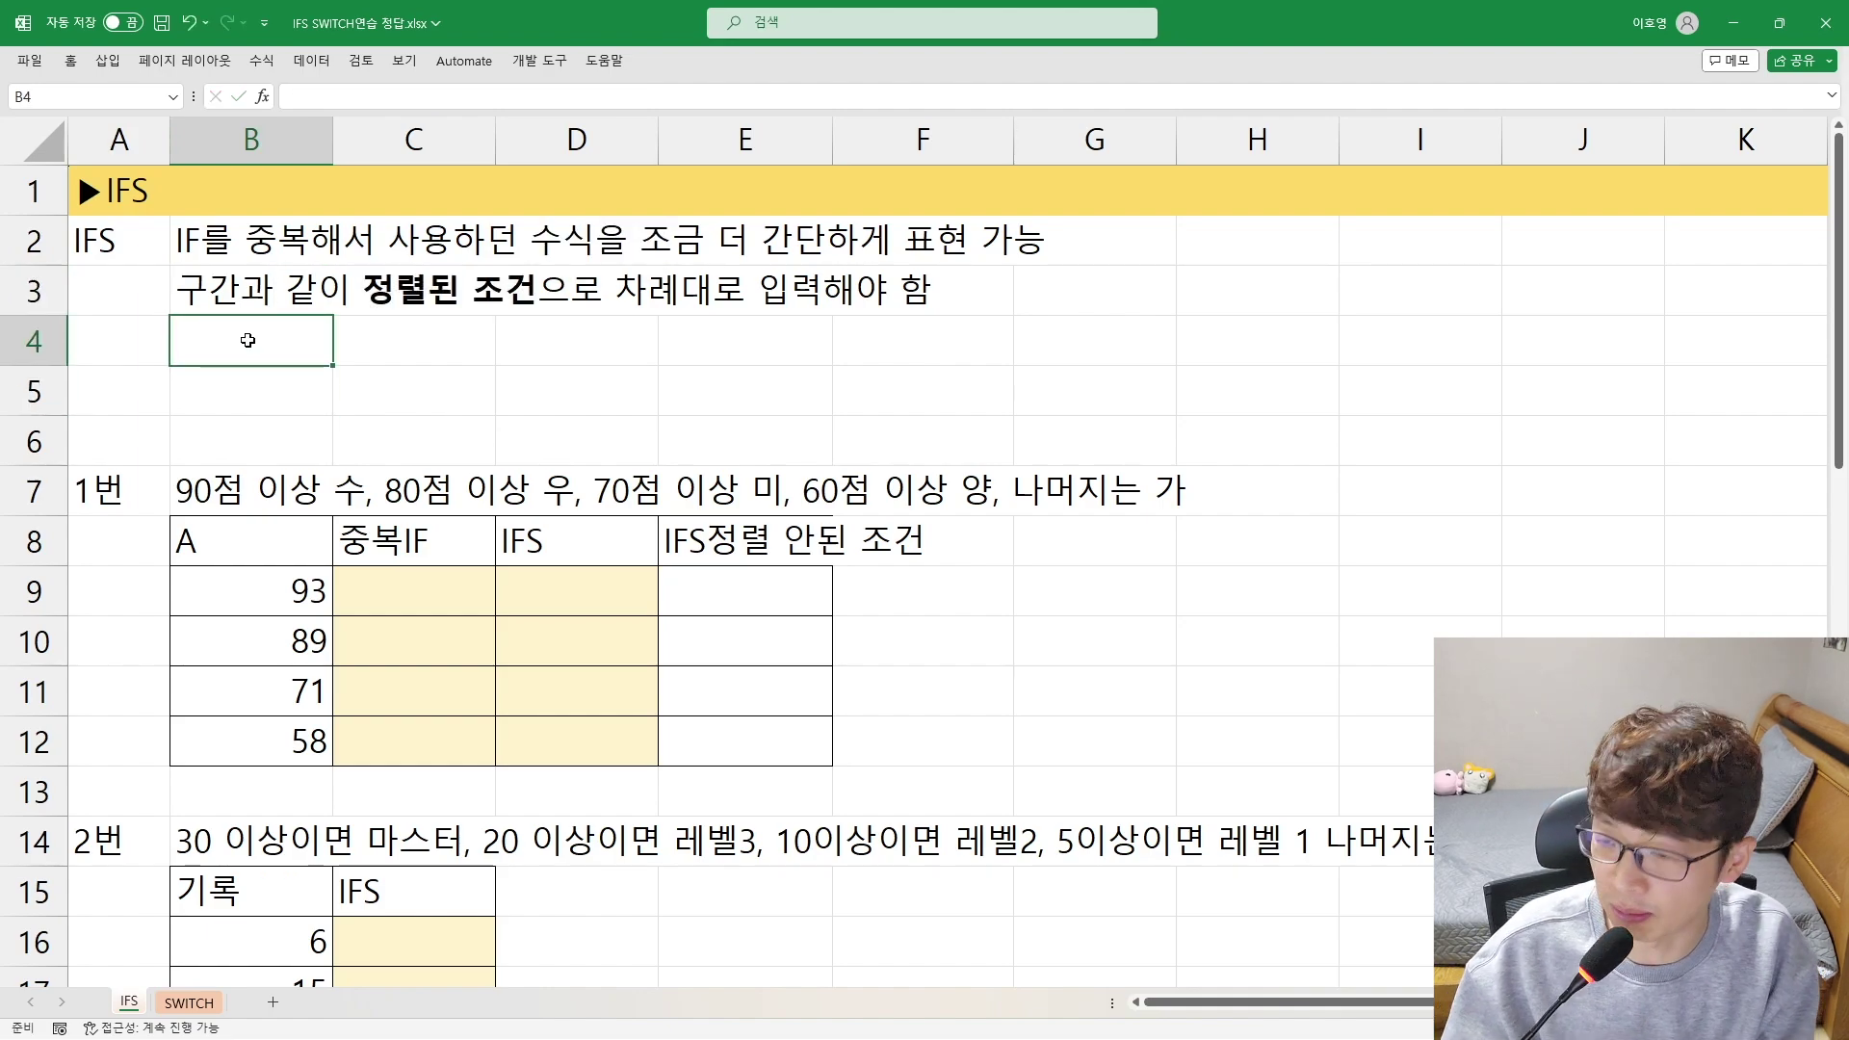
type("재료")
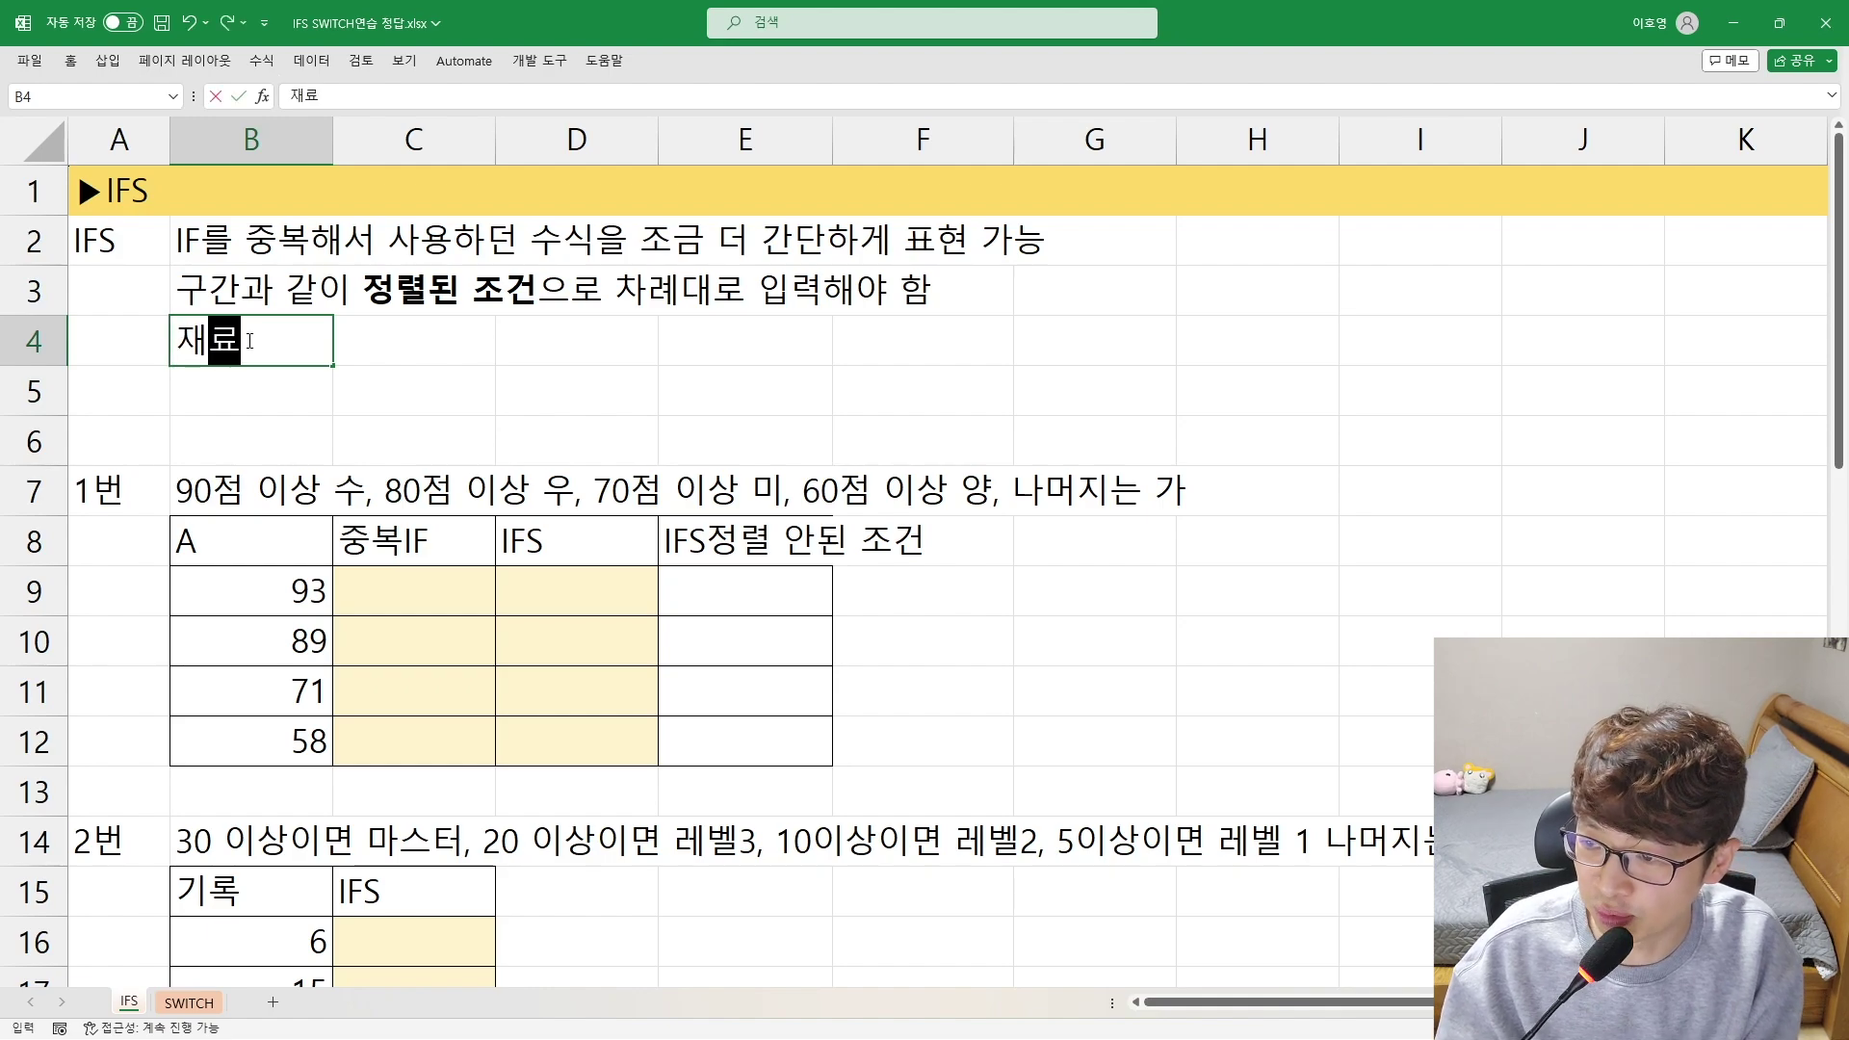
type("(")
type("조건1,")
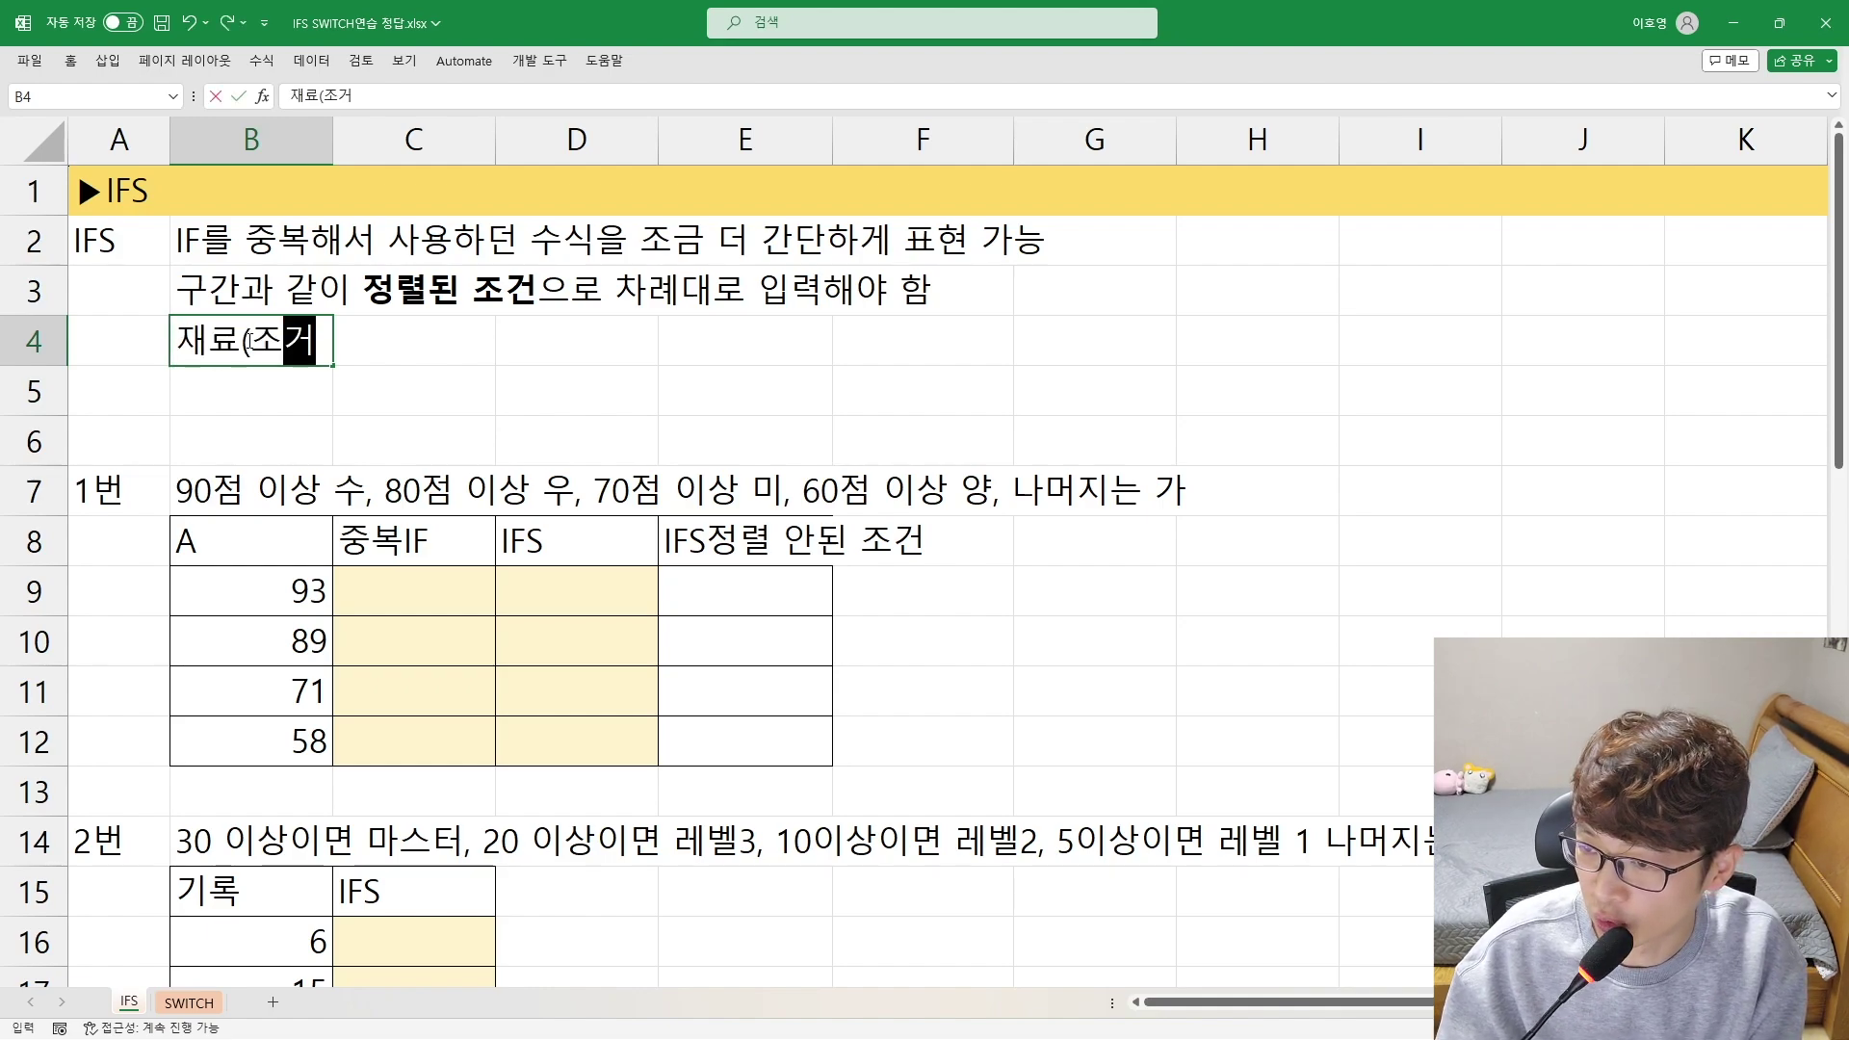
type(" 참1")
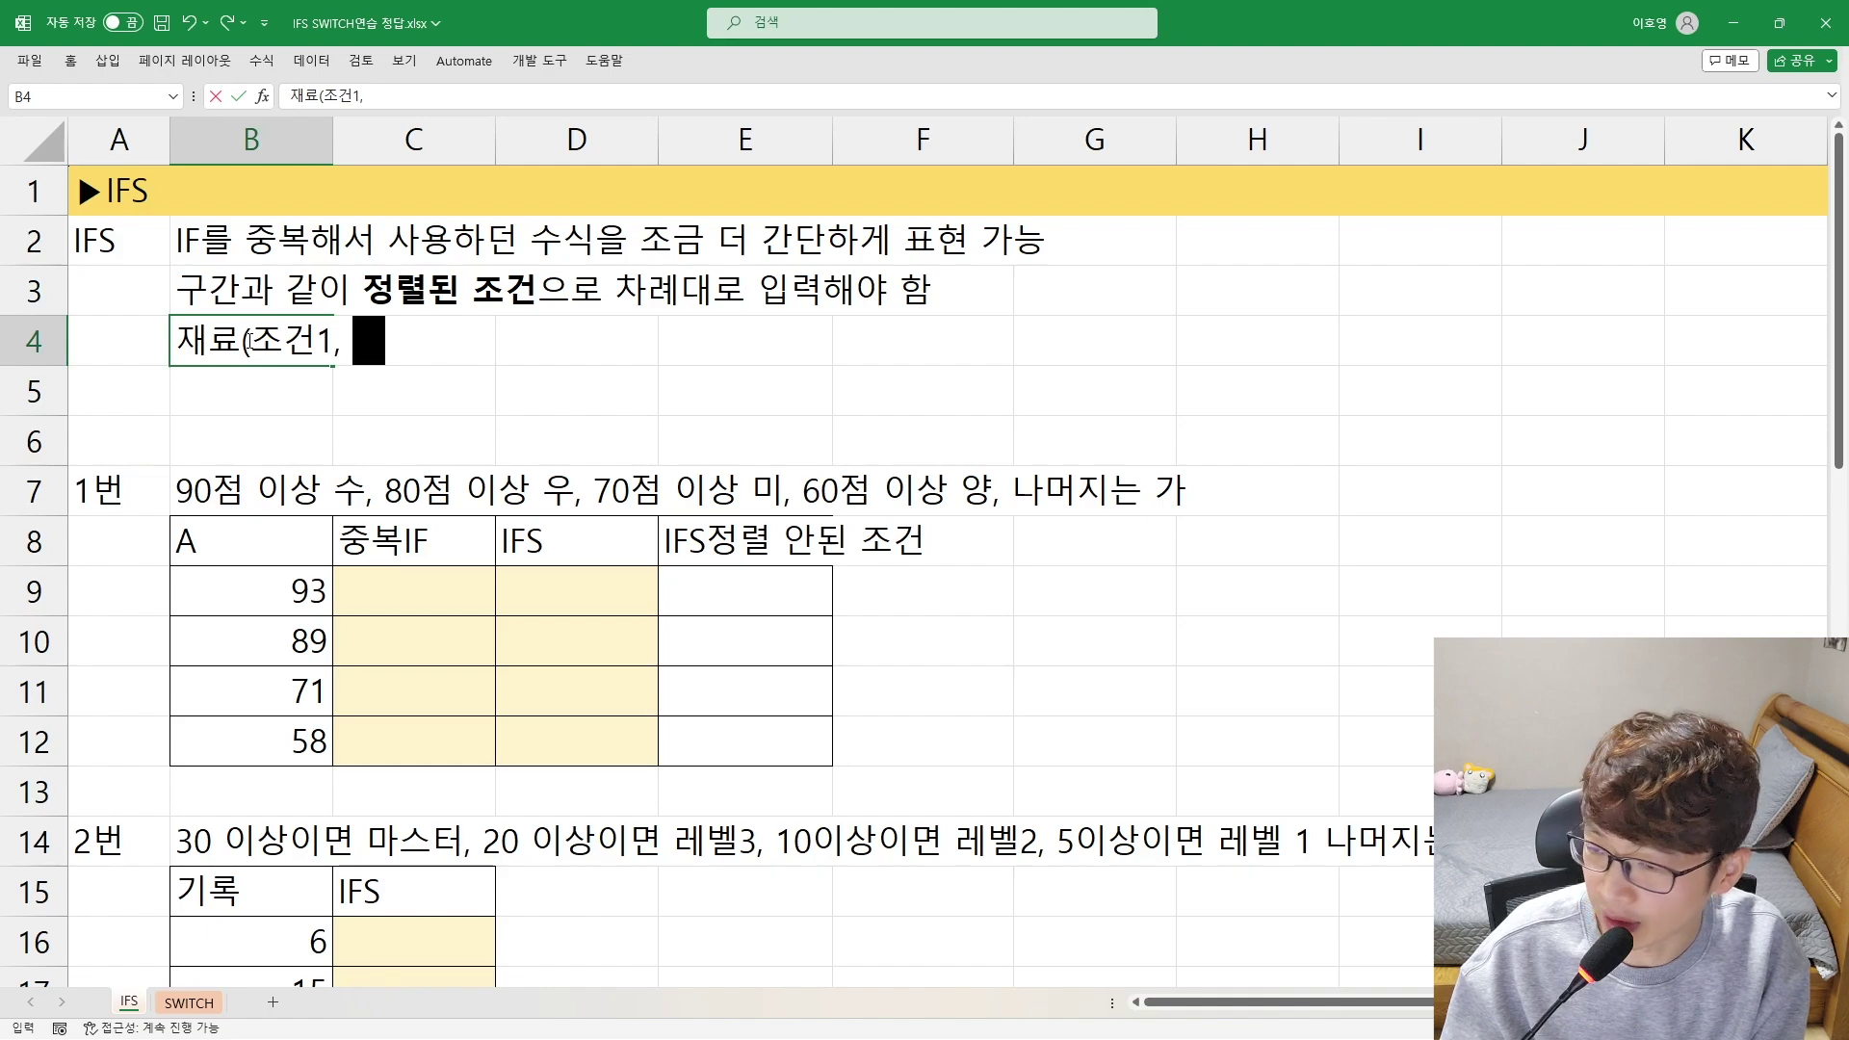
type(", ")
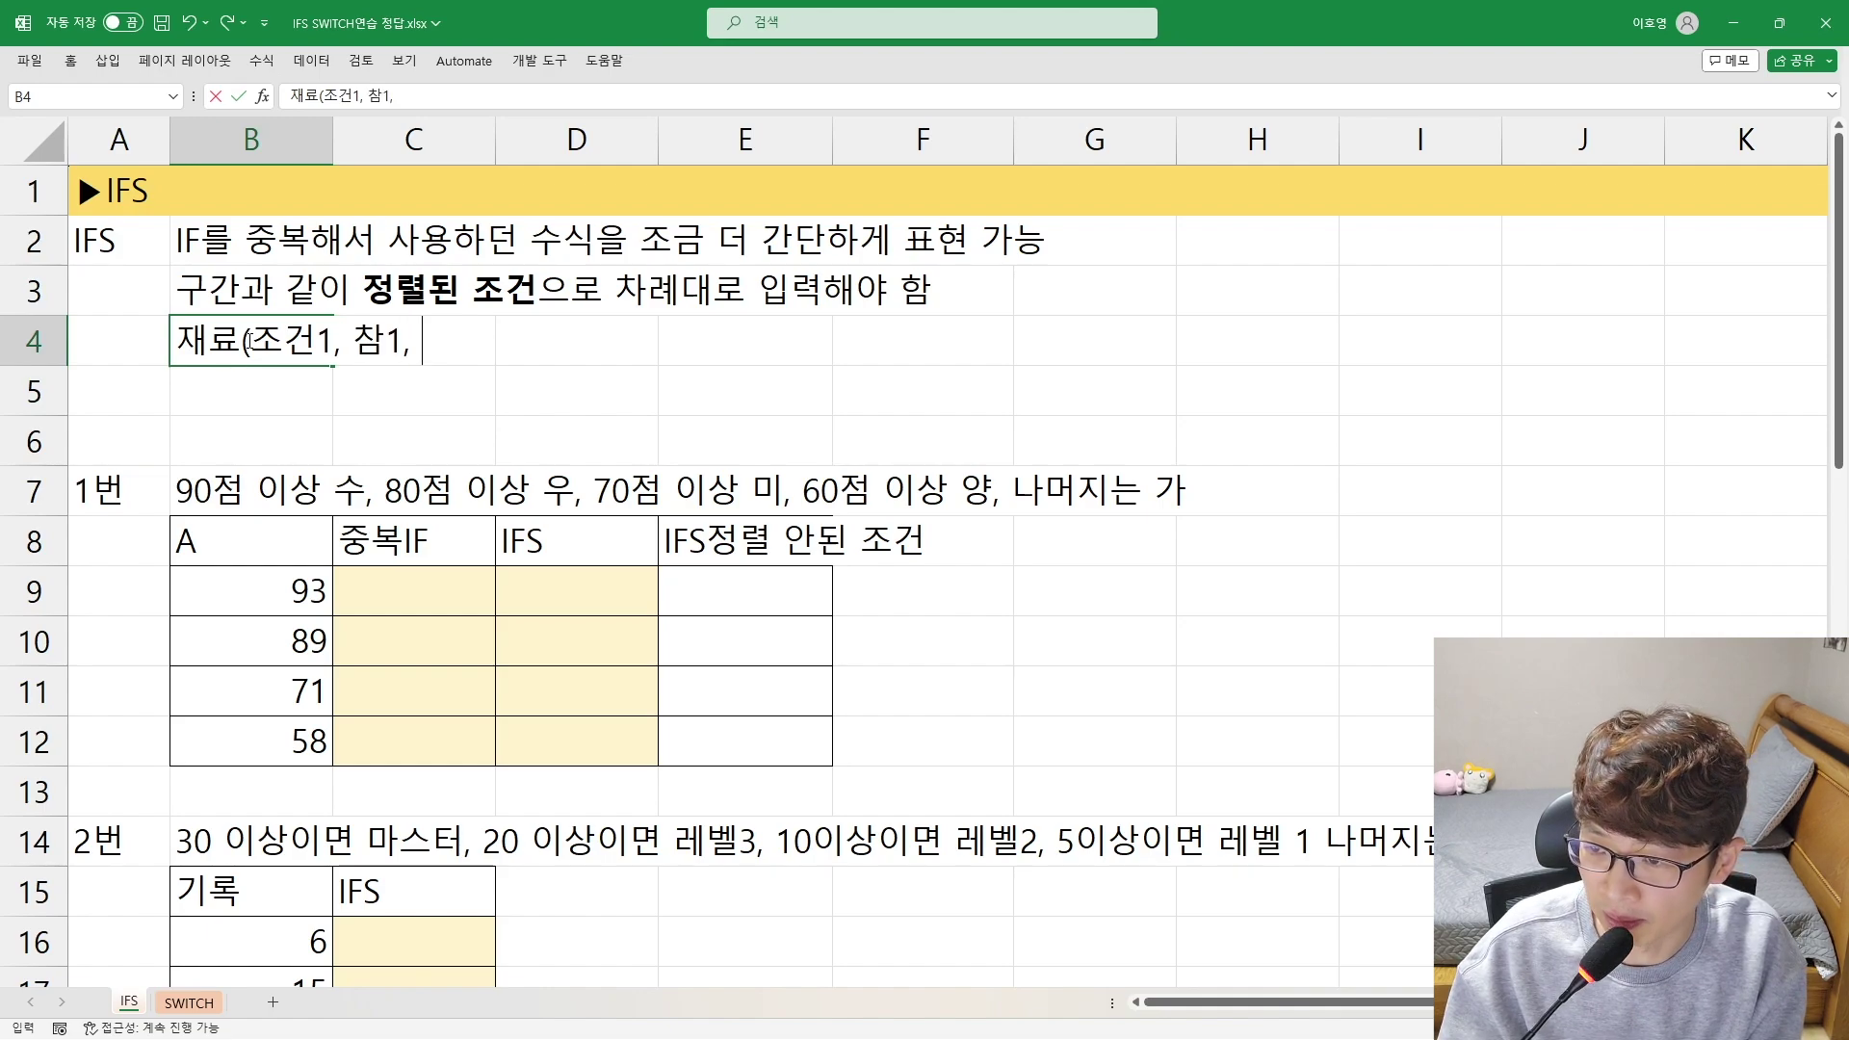
type("조건2, 참")
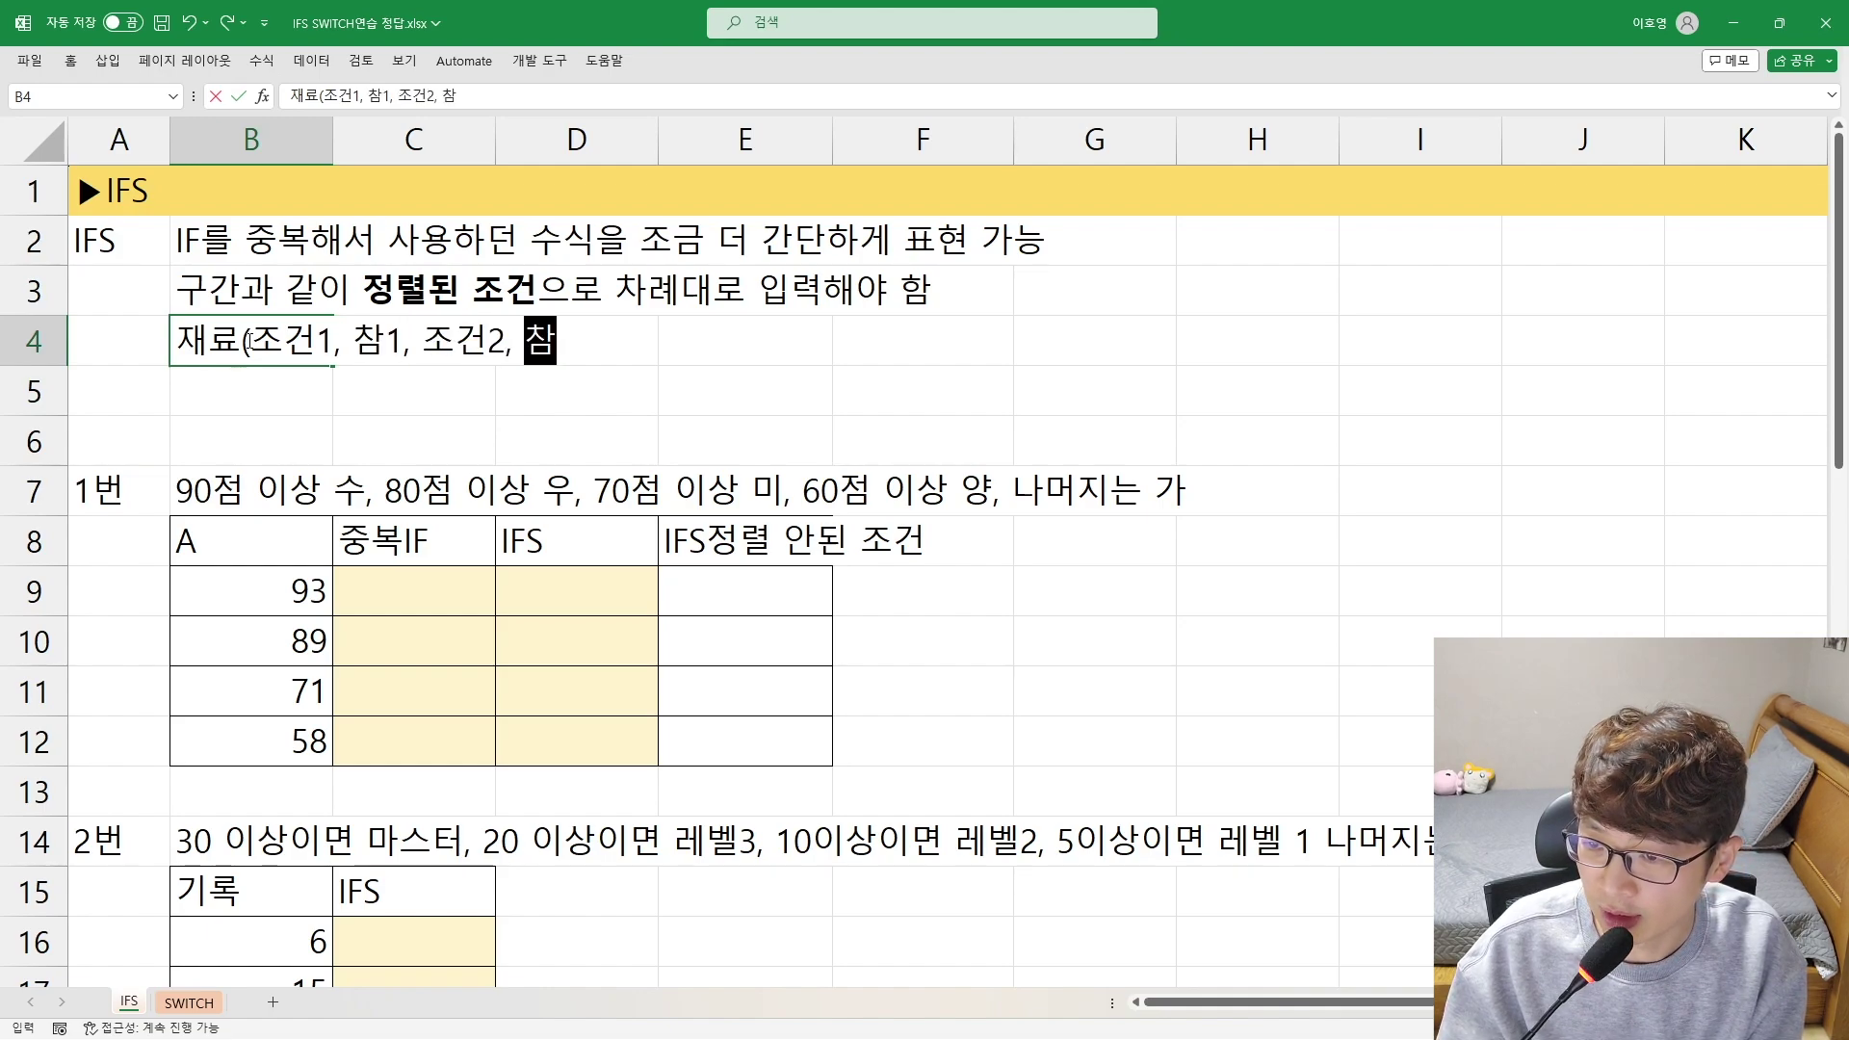
type("2, ")
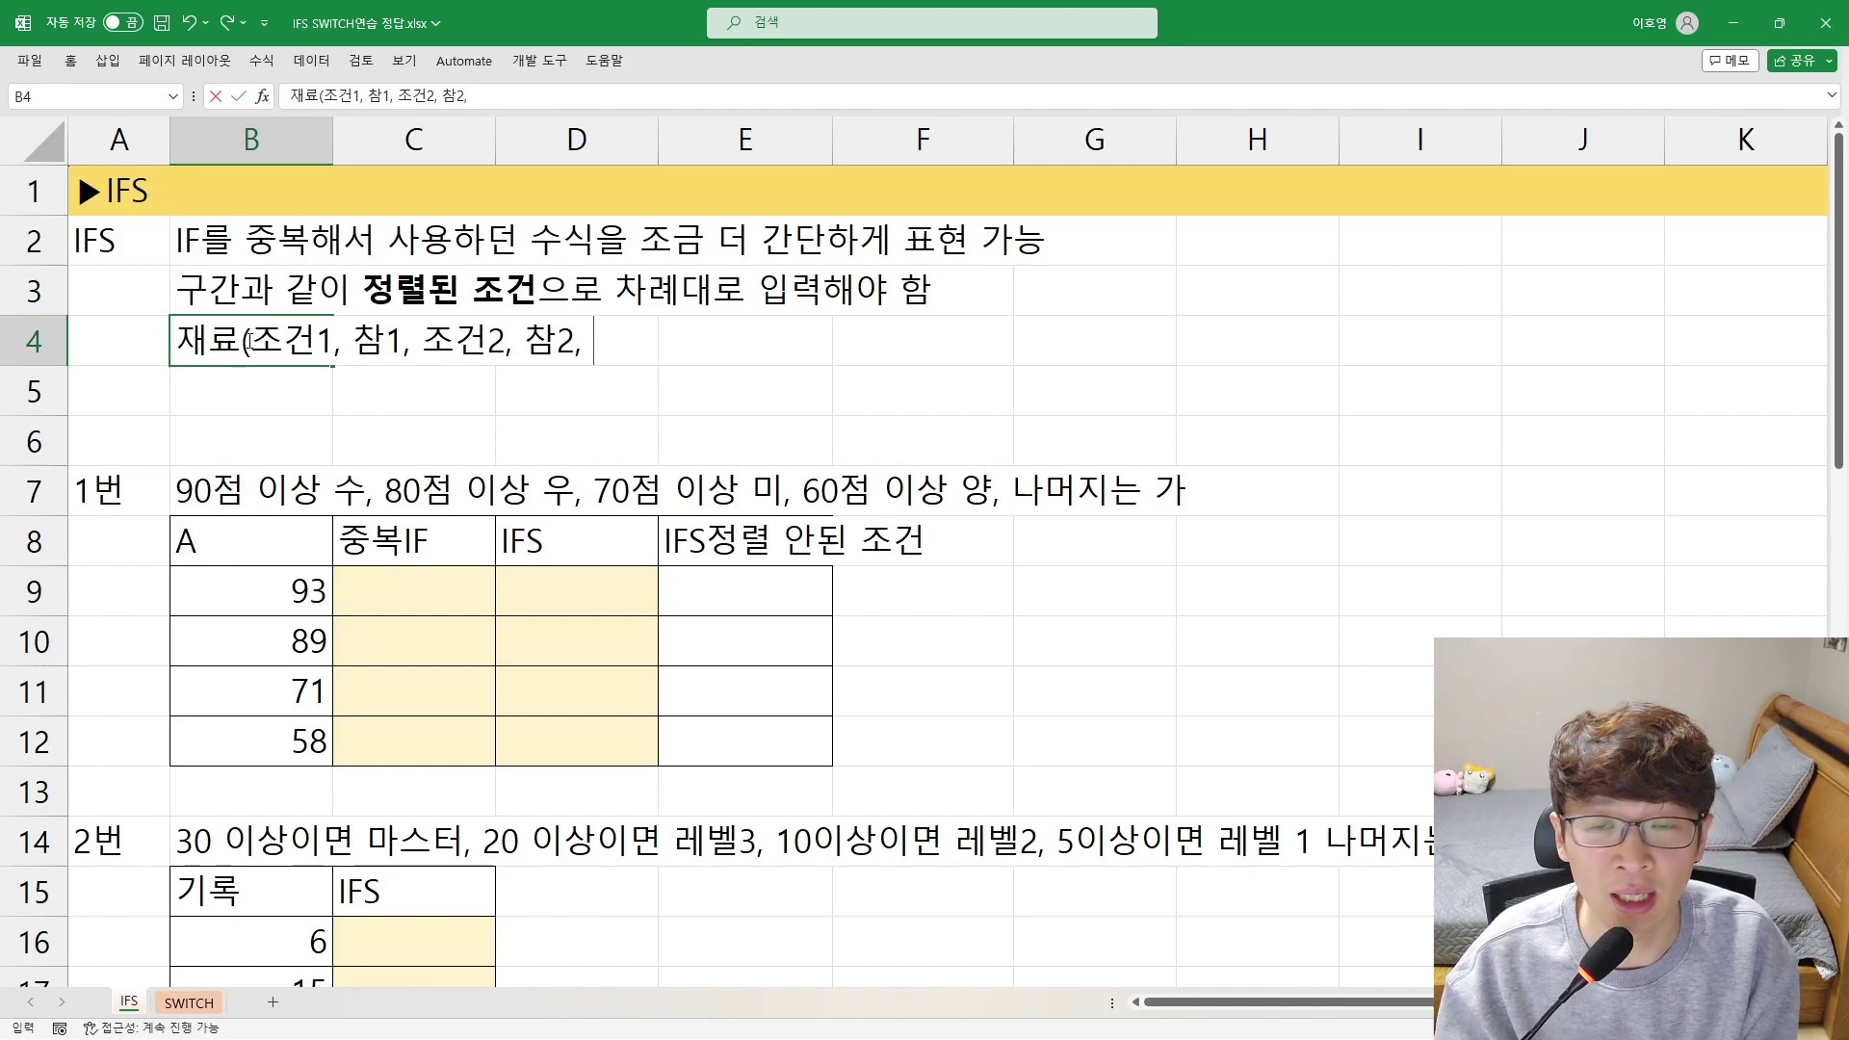
type("...")
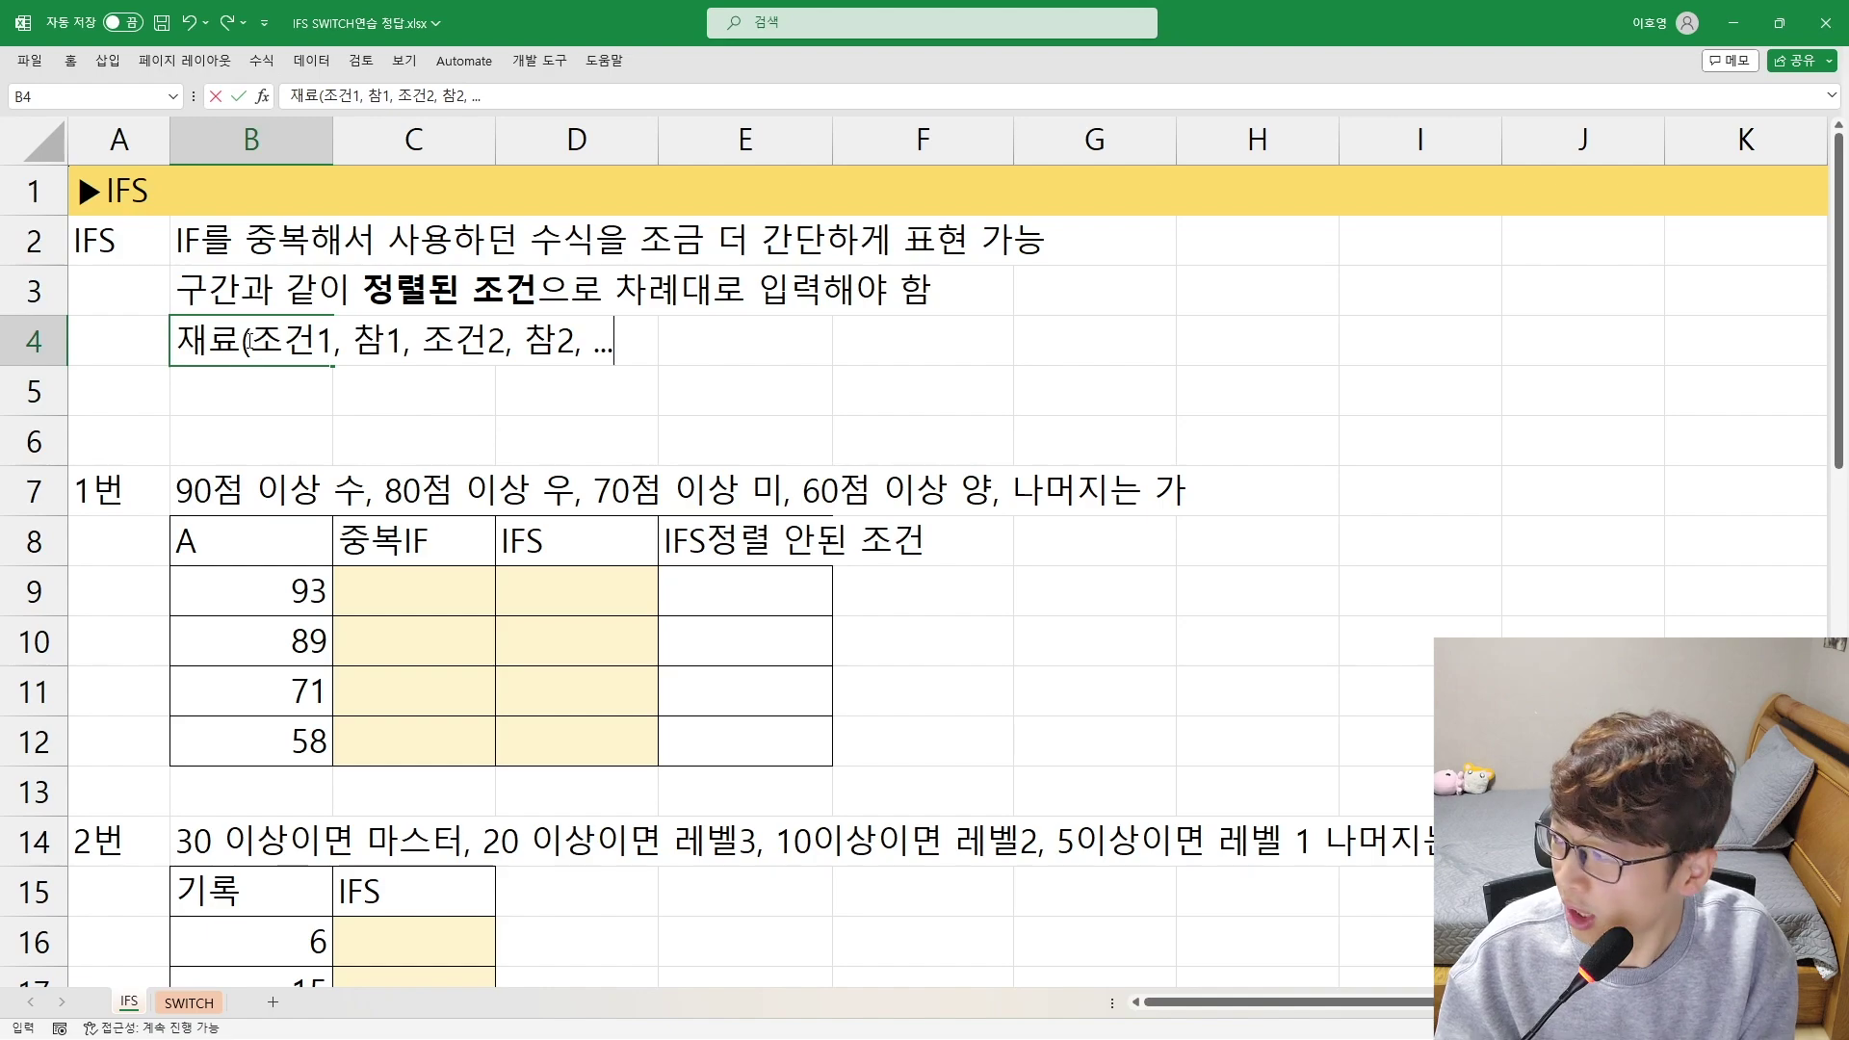
type(" )")
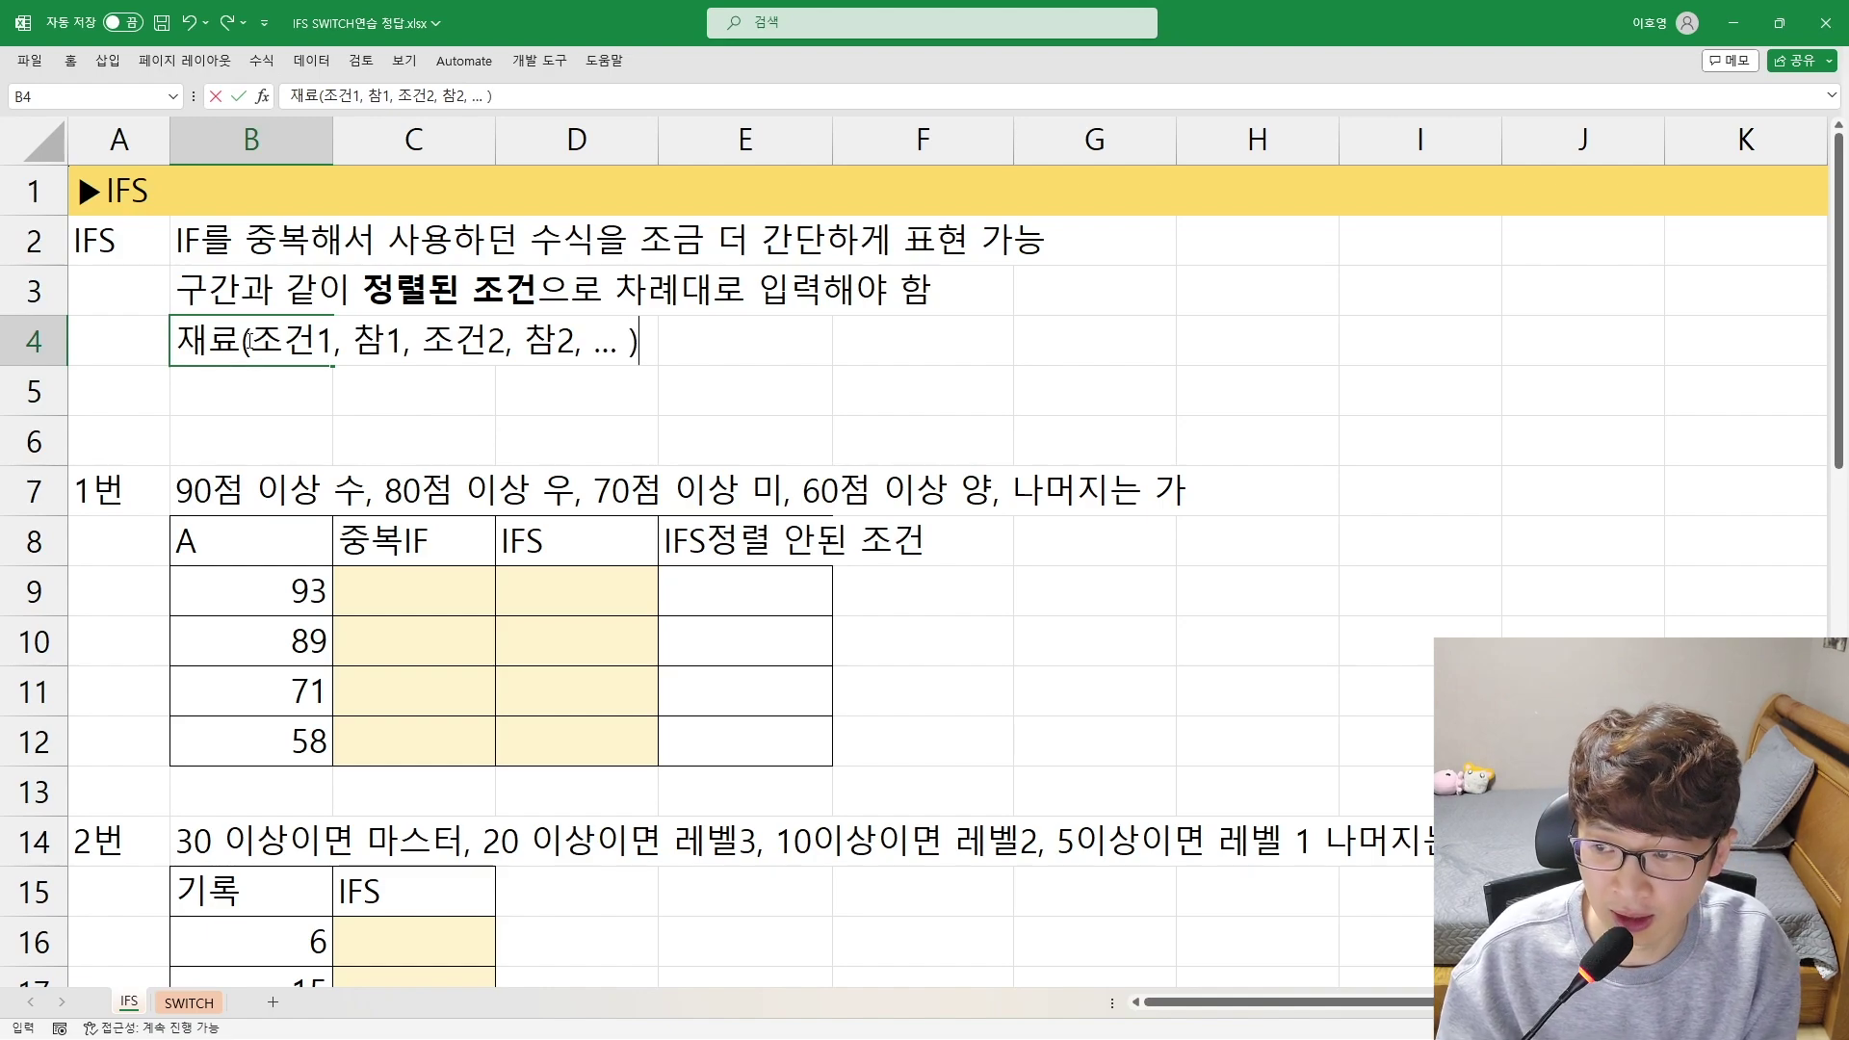
key("Return")
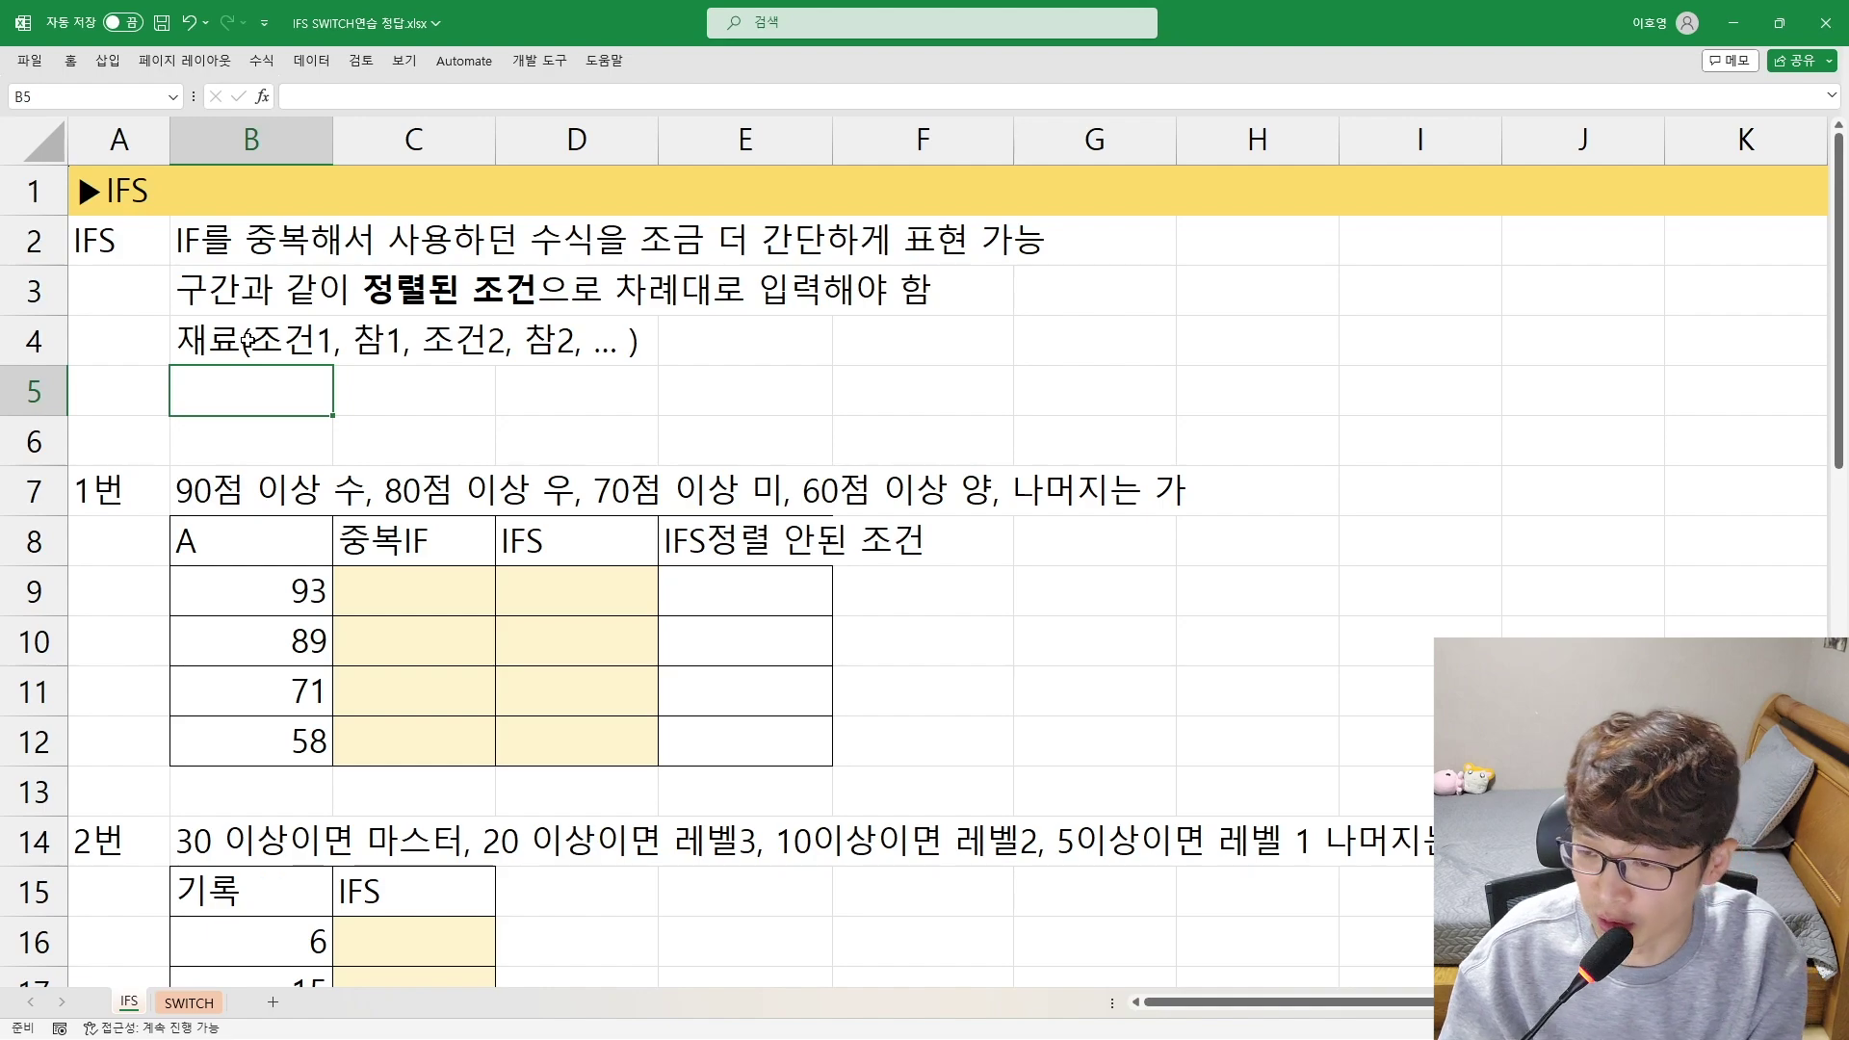
Enter the note "나머지는 조건으로 해도 되고 TRUE를 입력해도 됨" in cell B5
type("나머")
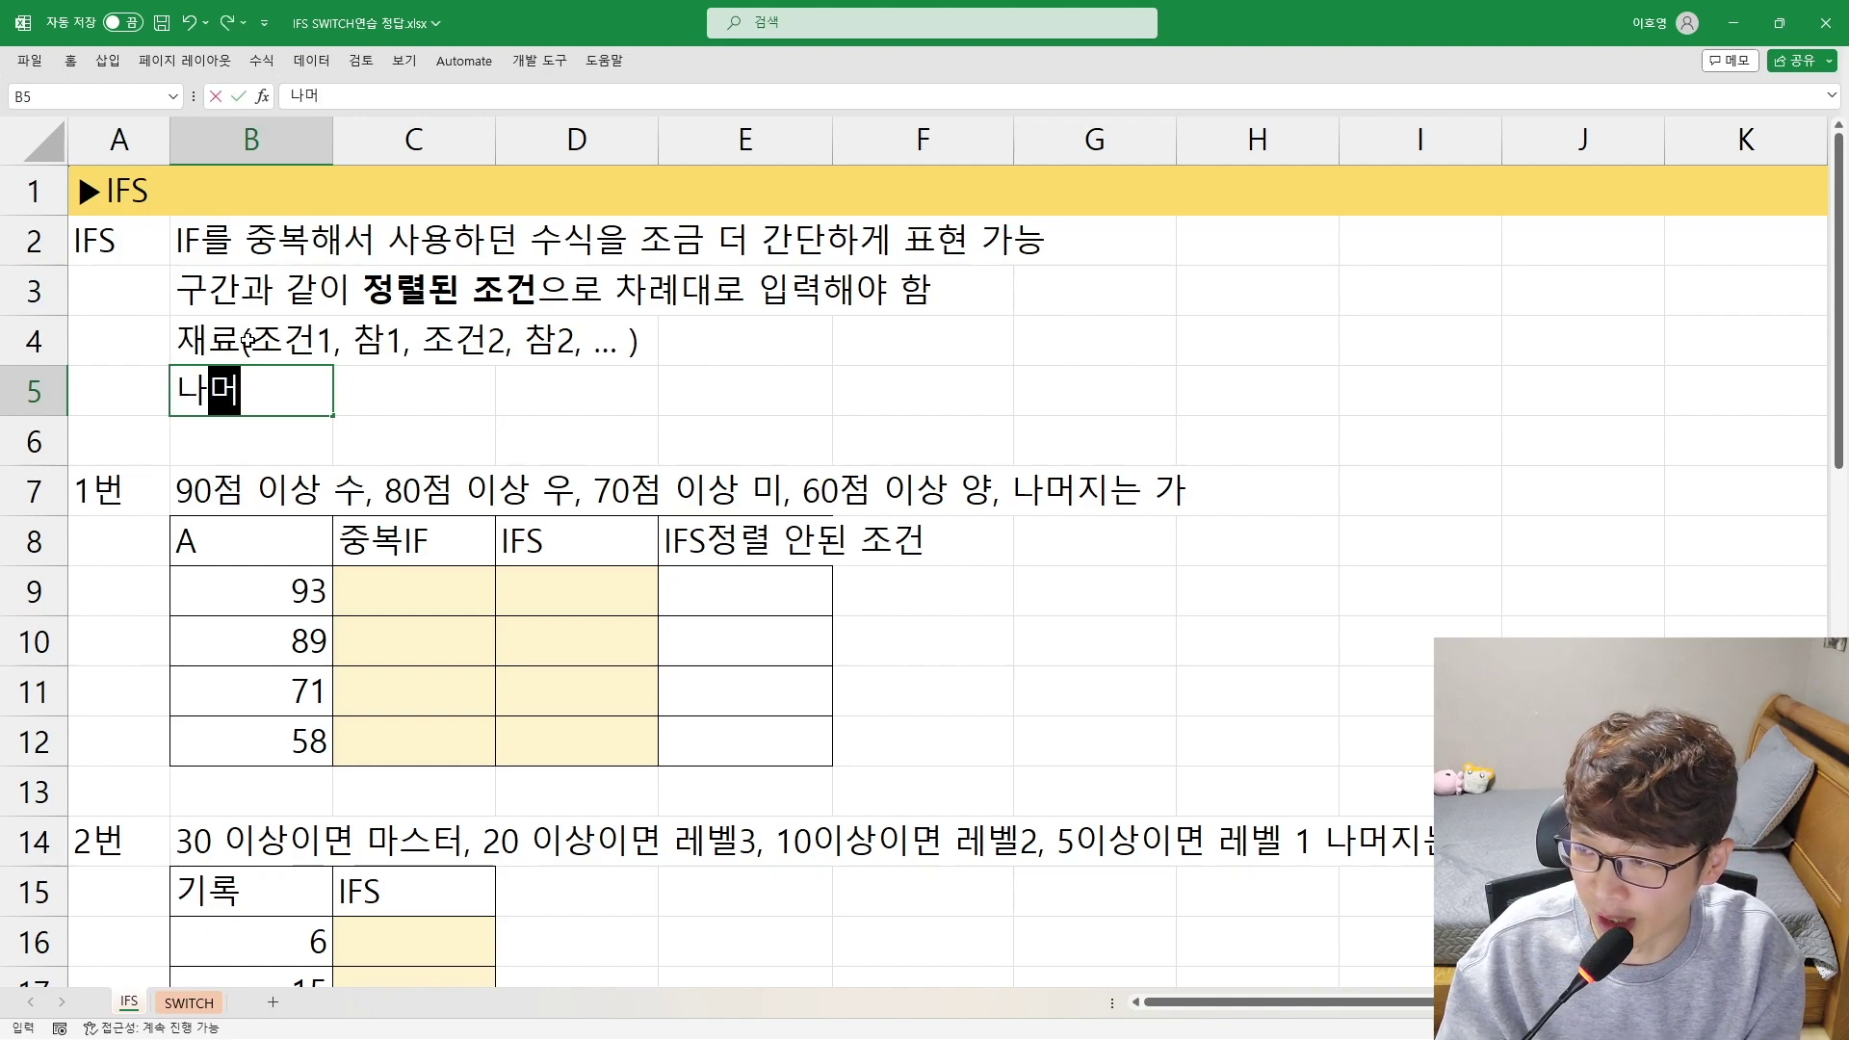
type("지는 조")
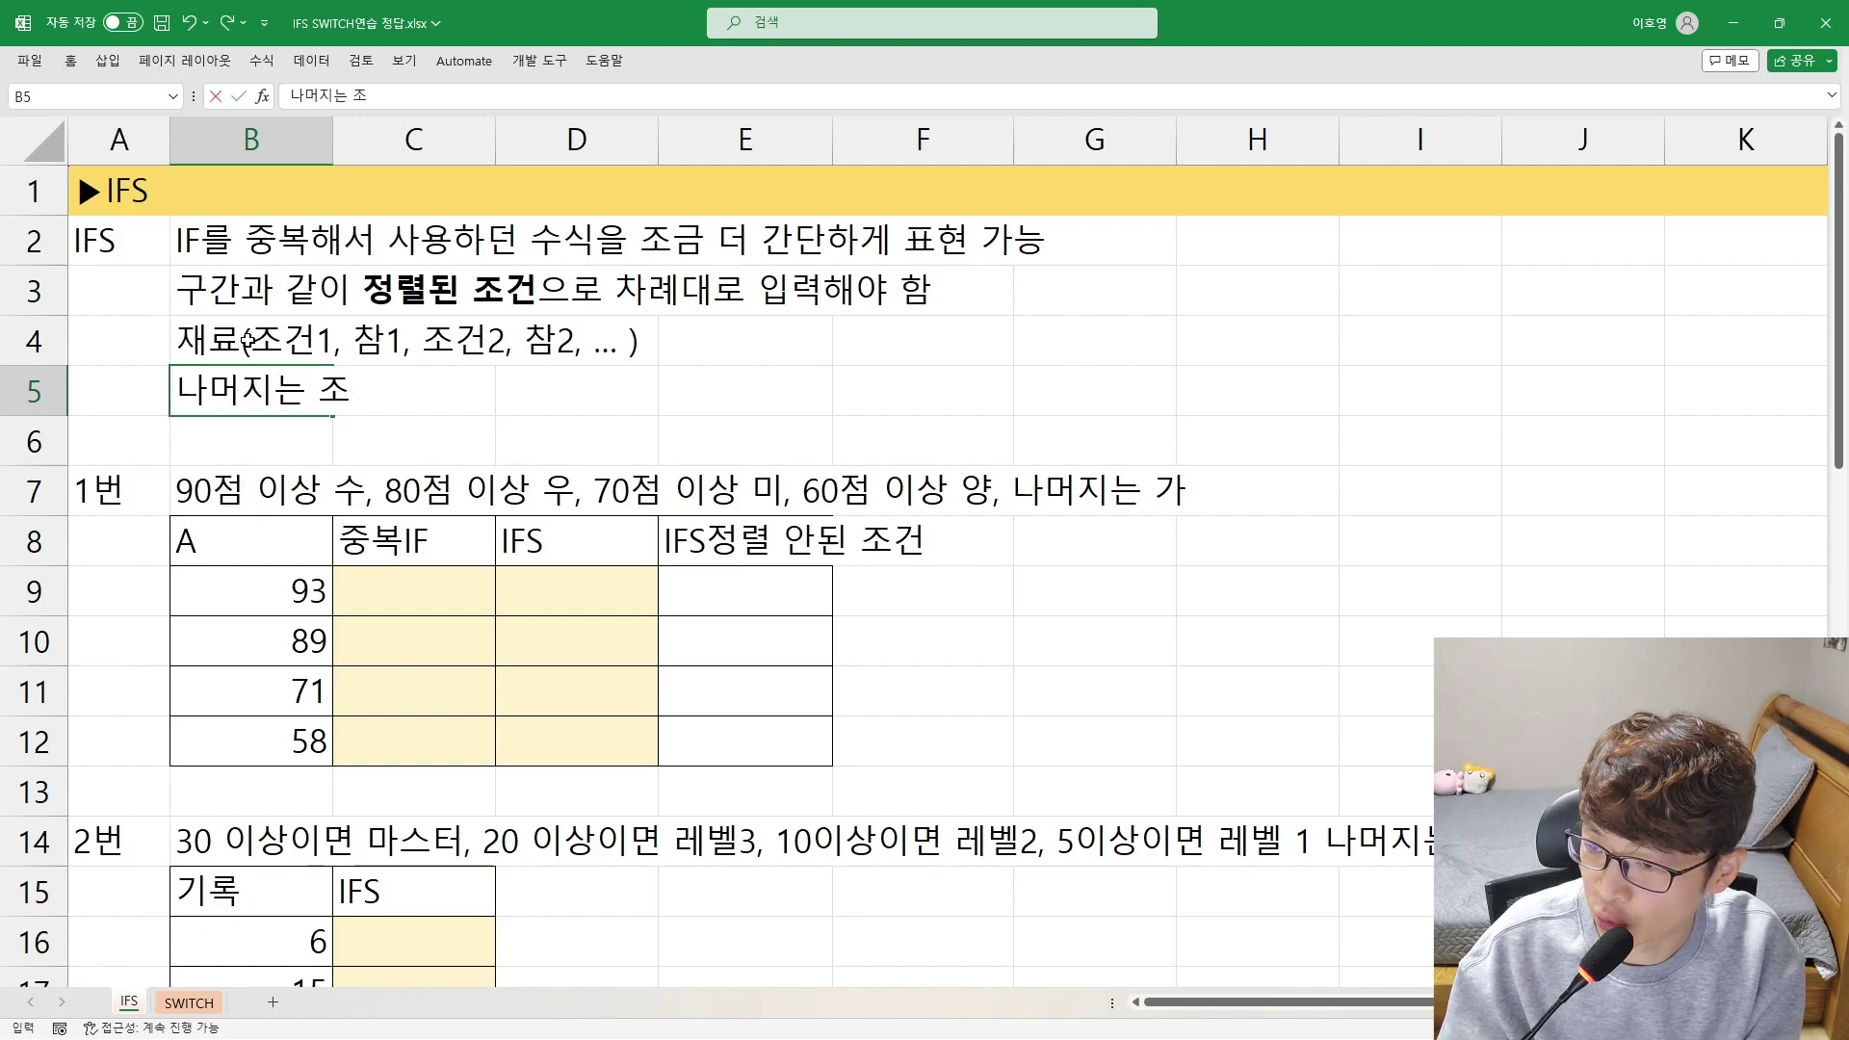
type("건으로 ")
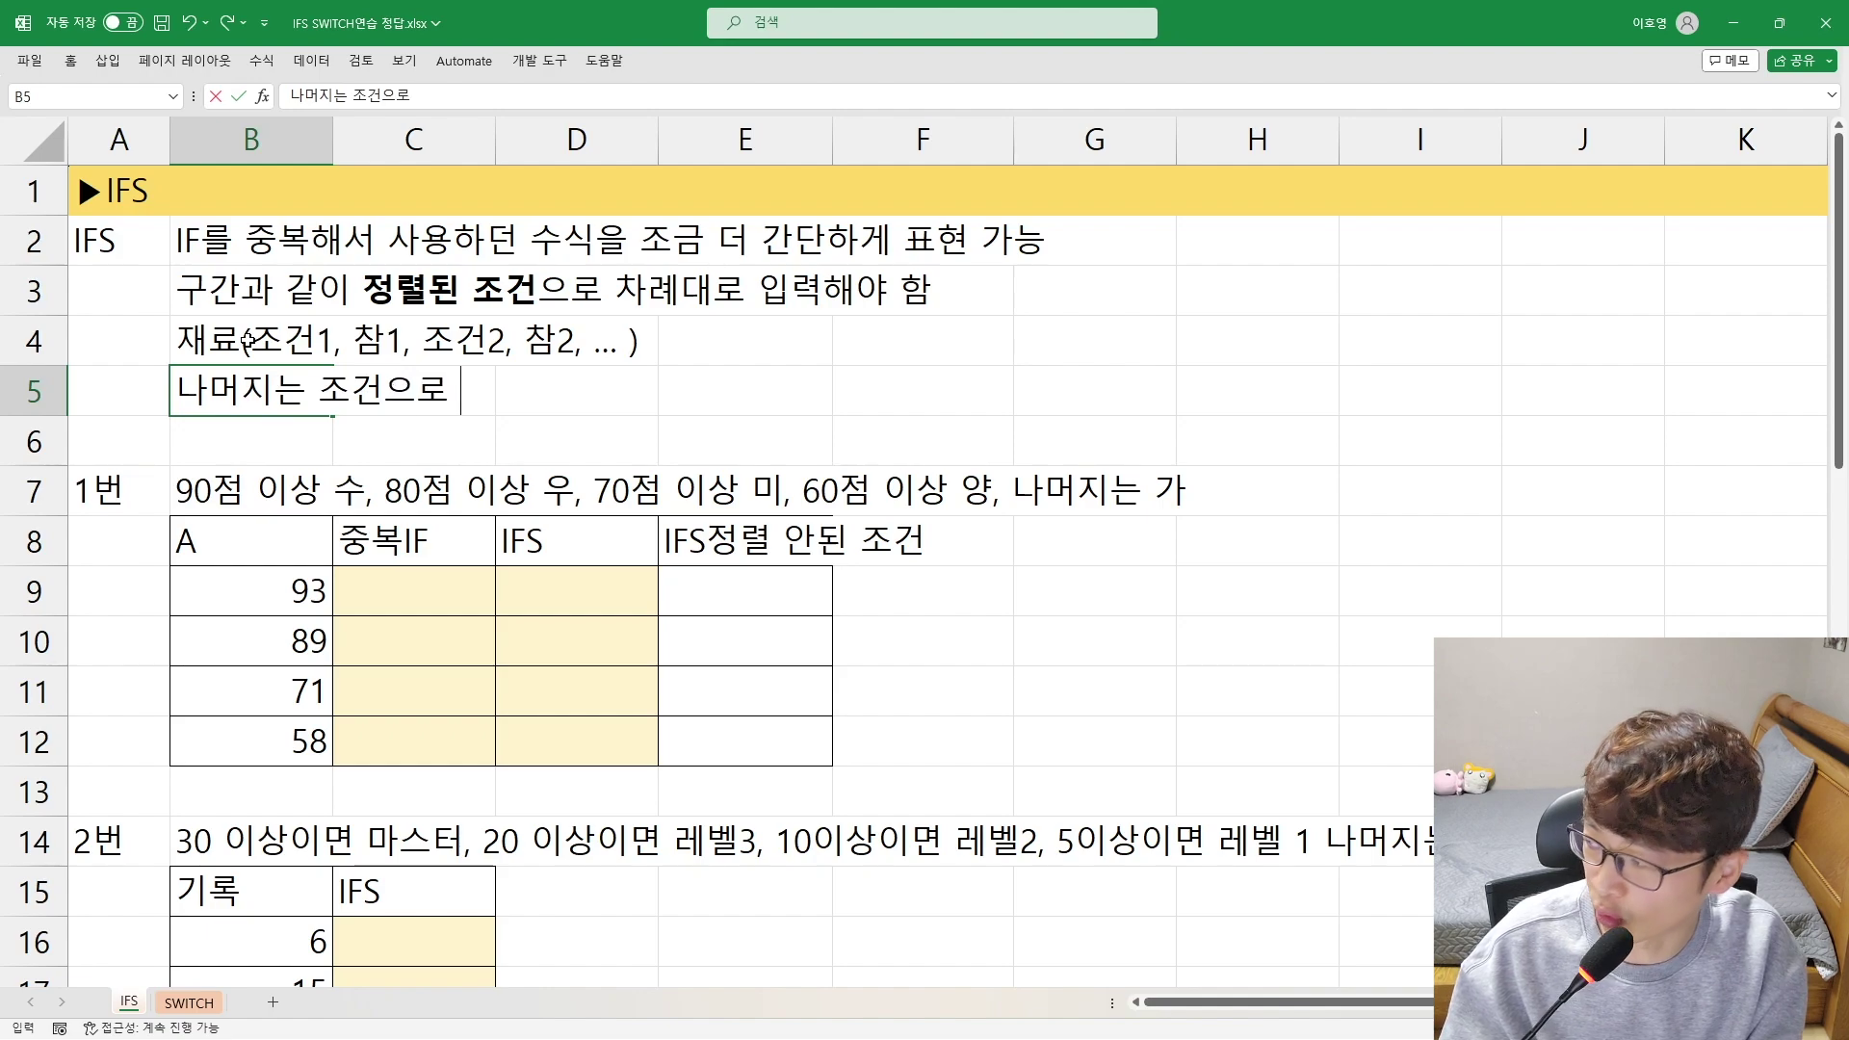
type("해도 되고 ")
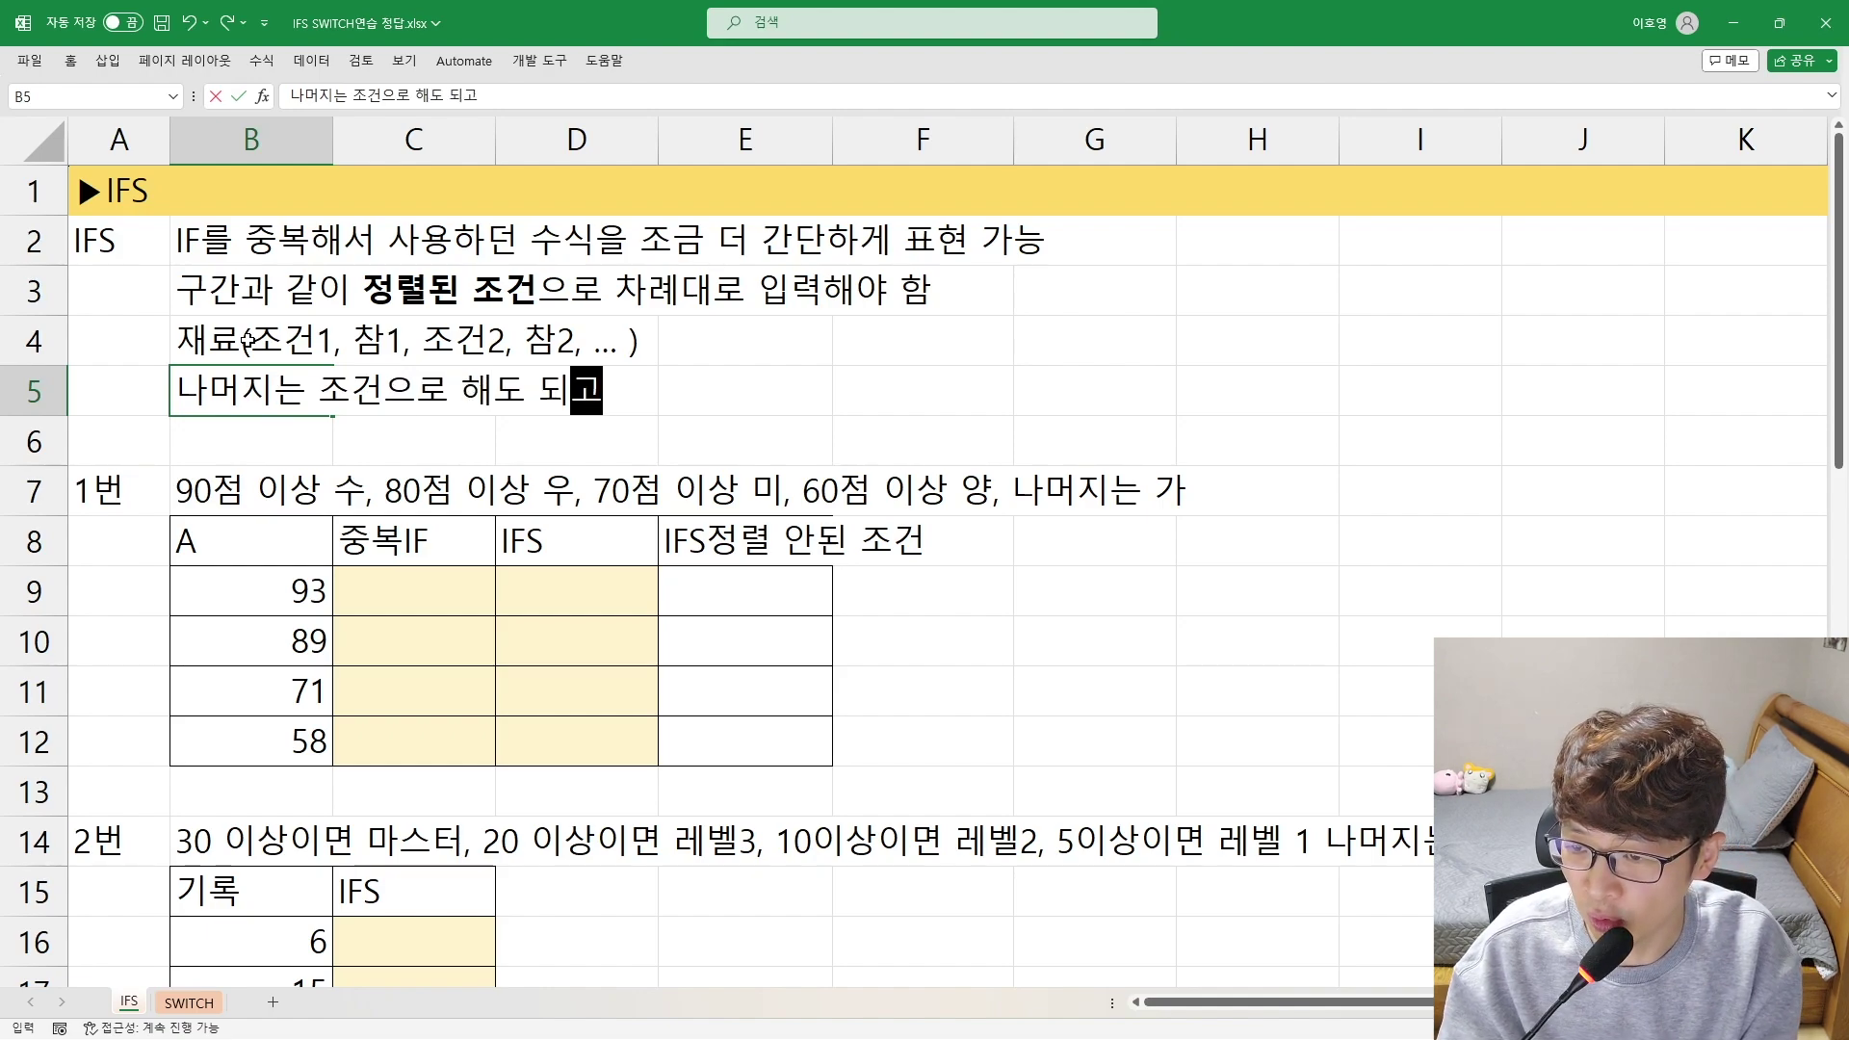
type("TRUE")
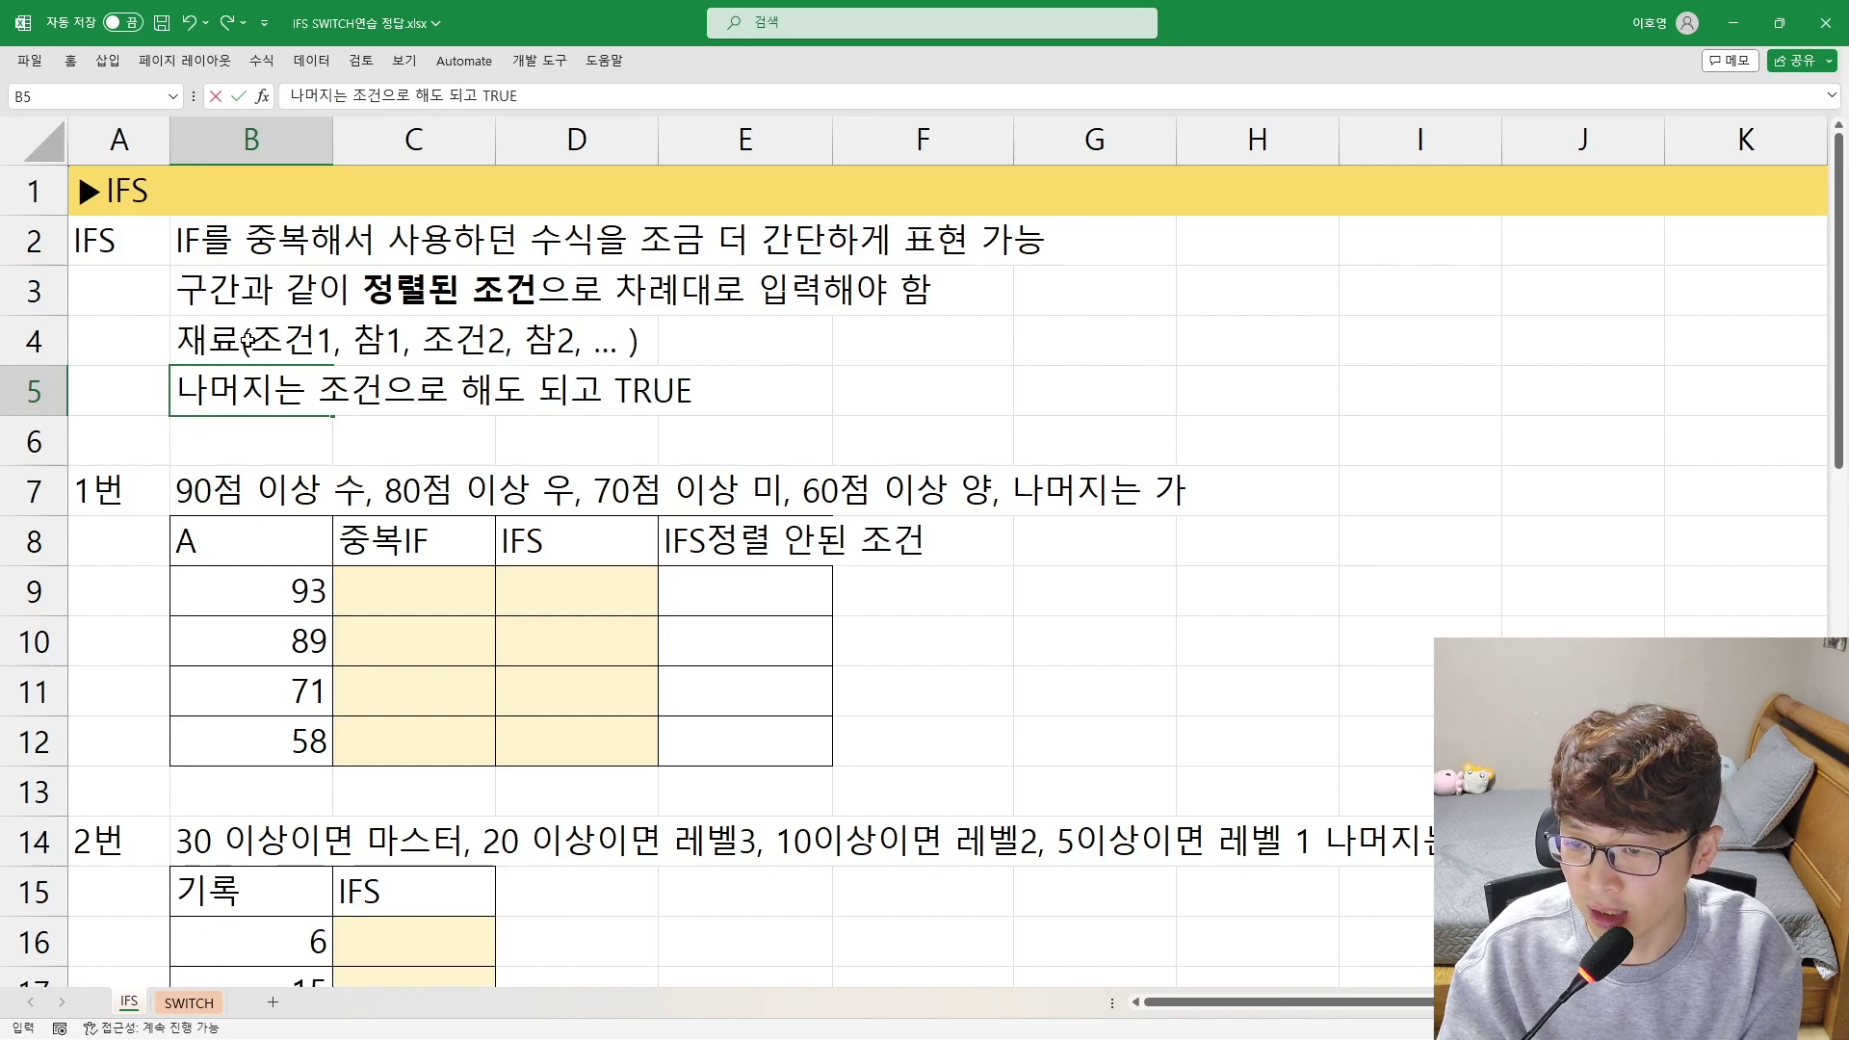
type("를 입력핸")
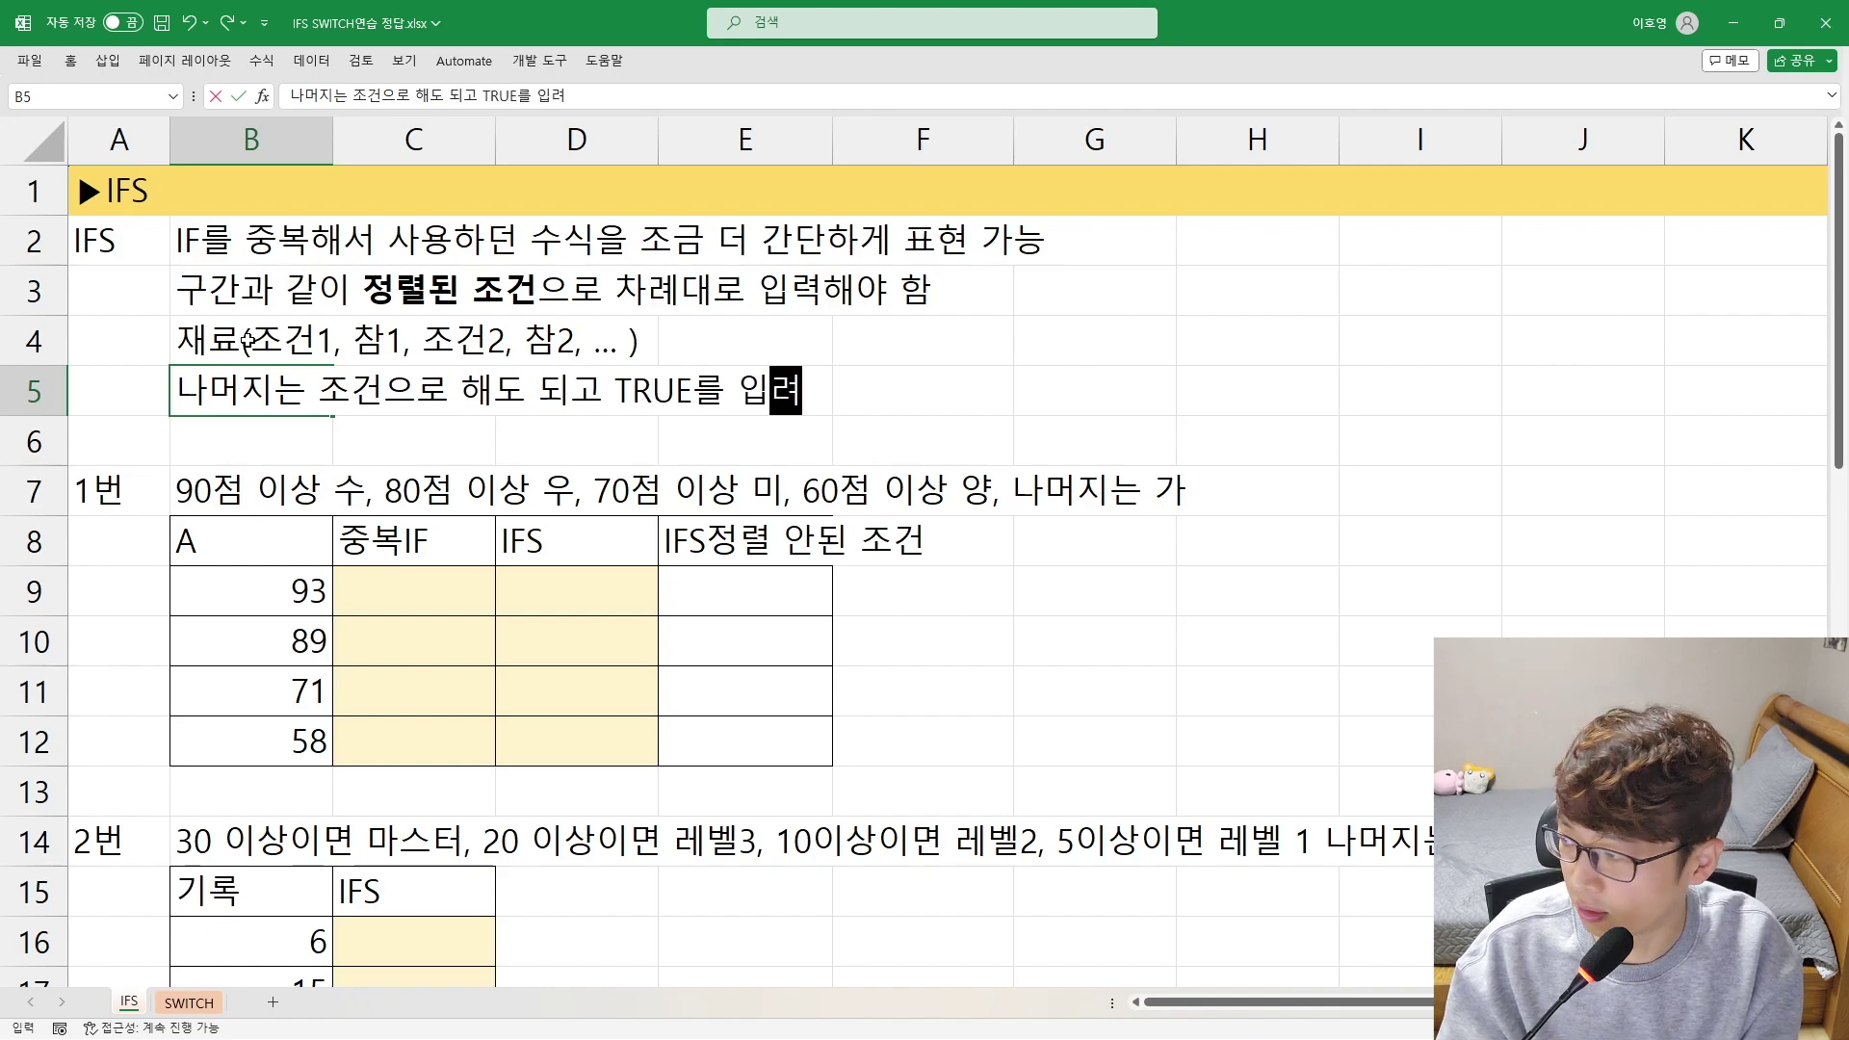
type("도 됨")
key("Return")
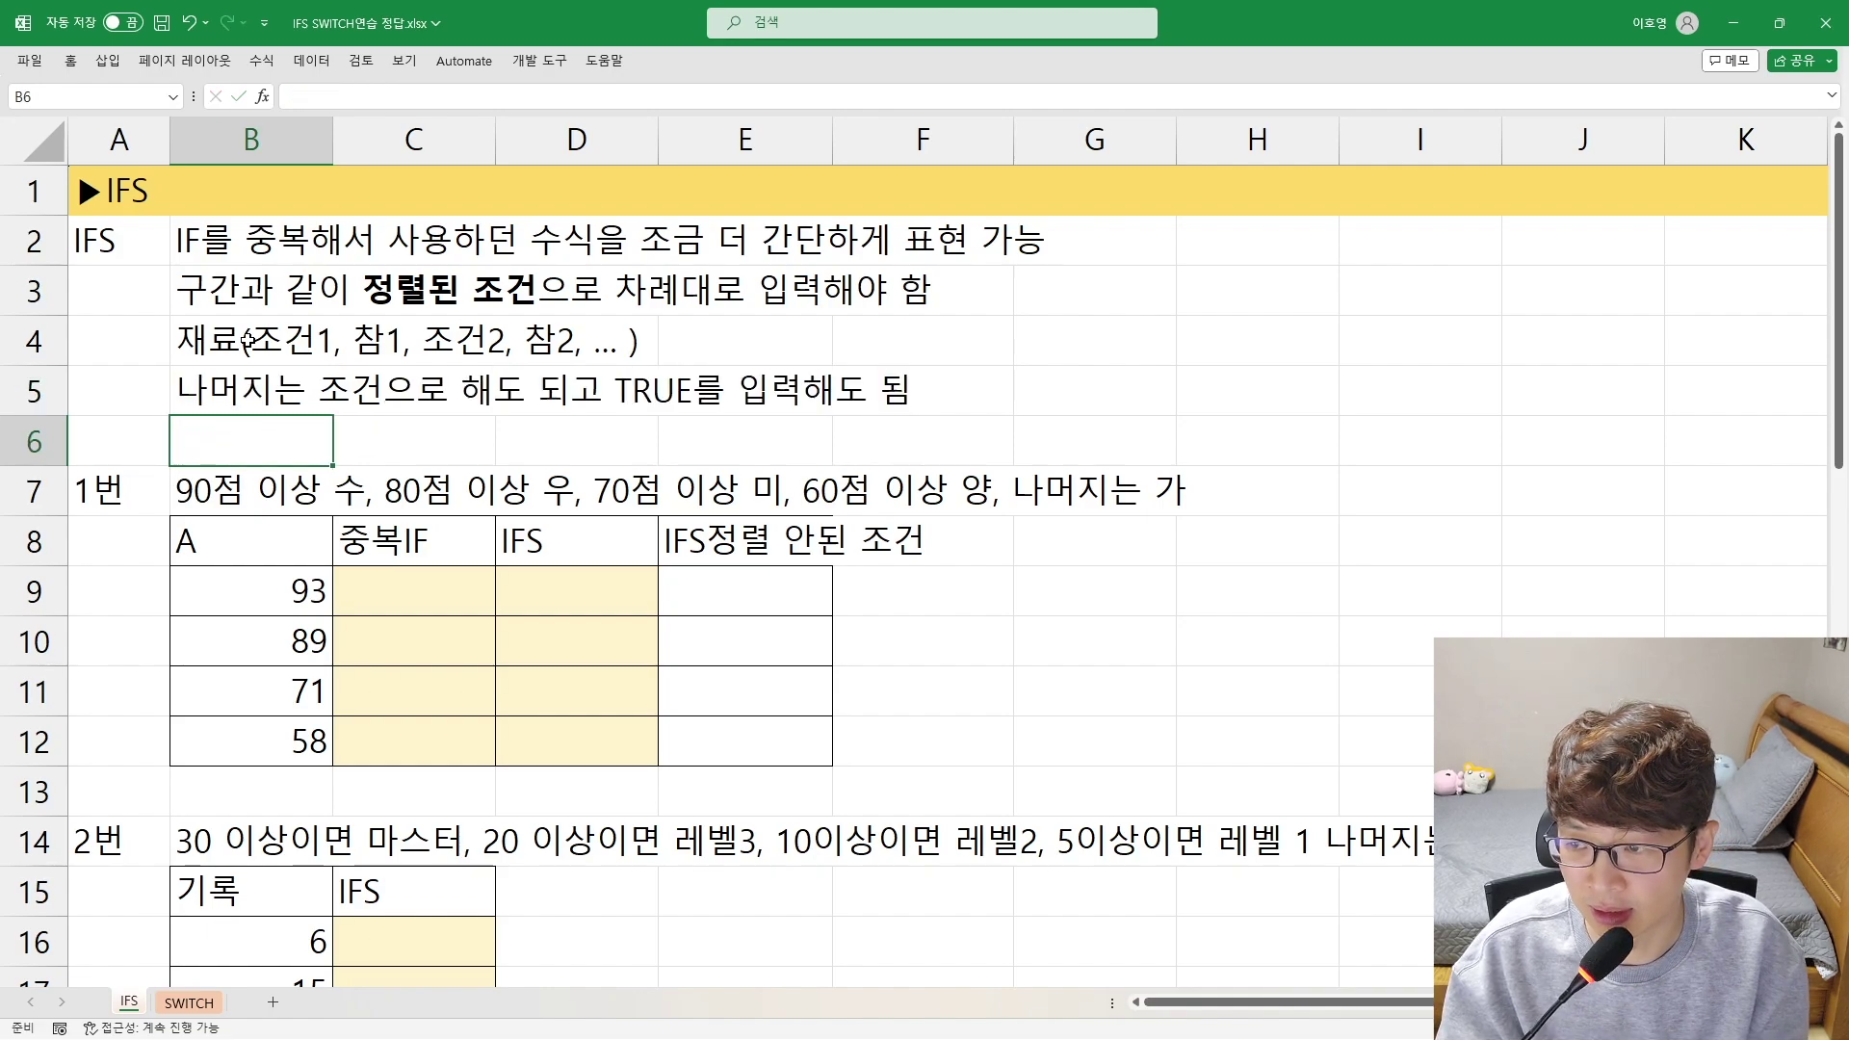
key("Up")
key("Up")
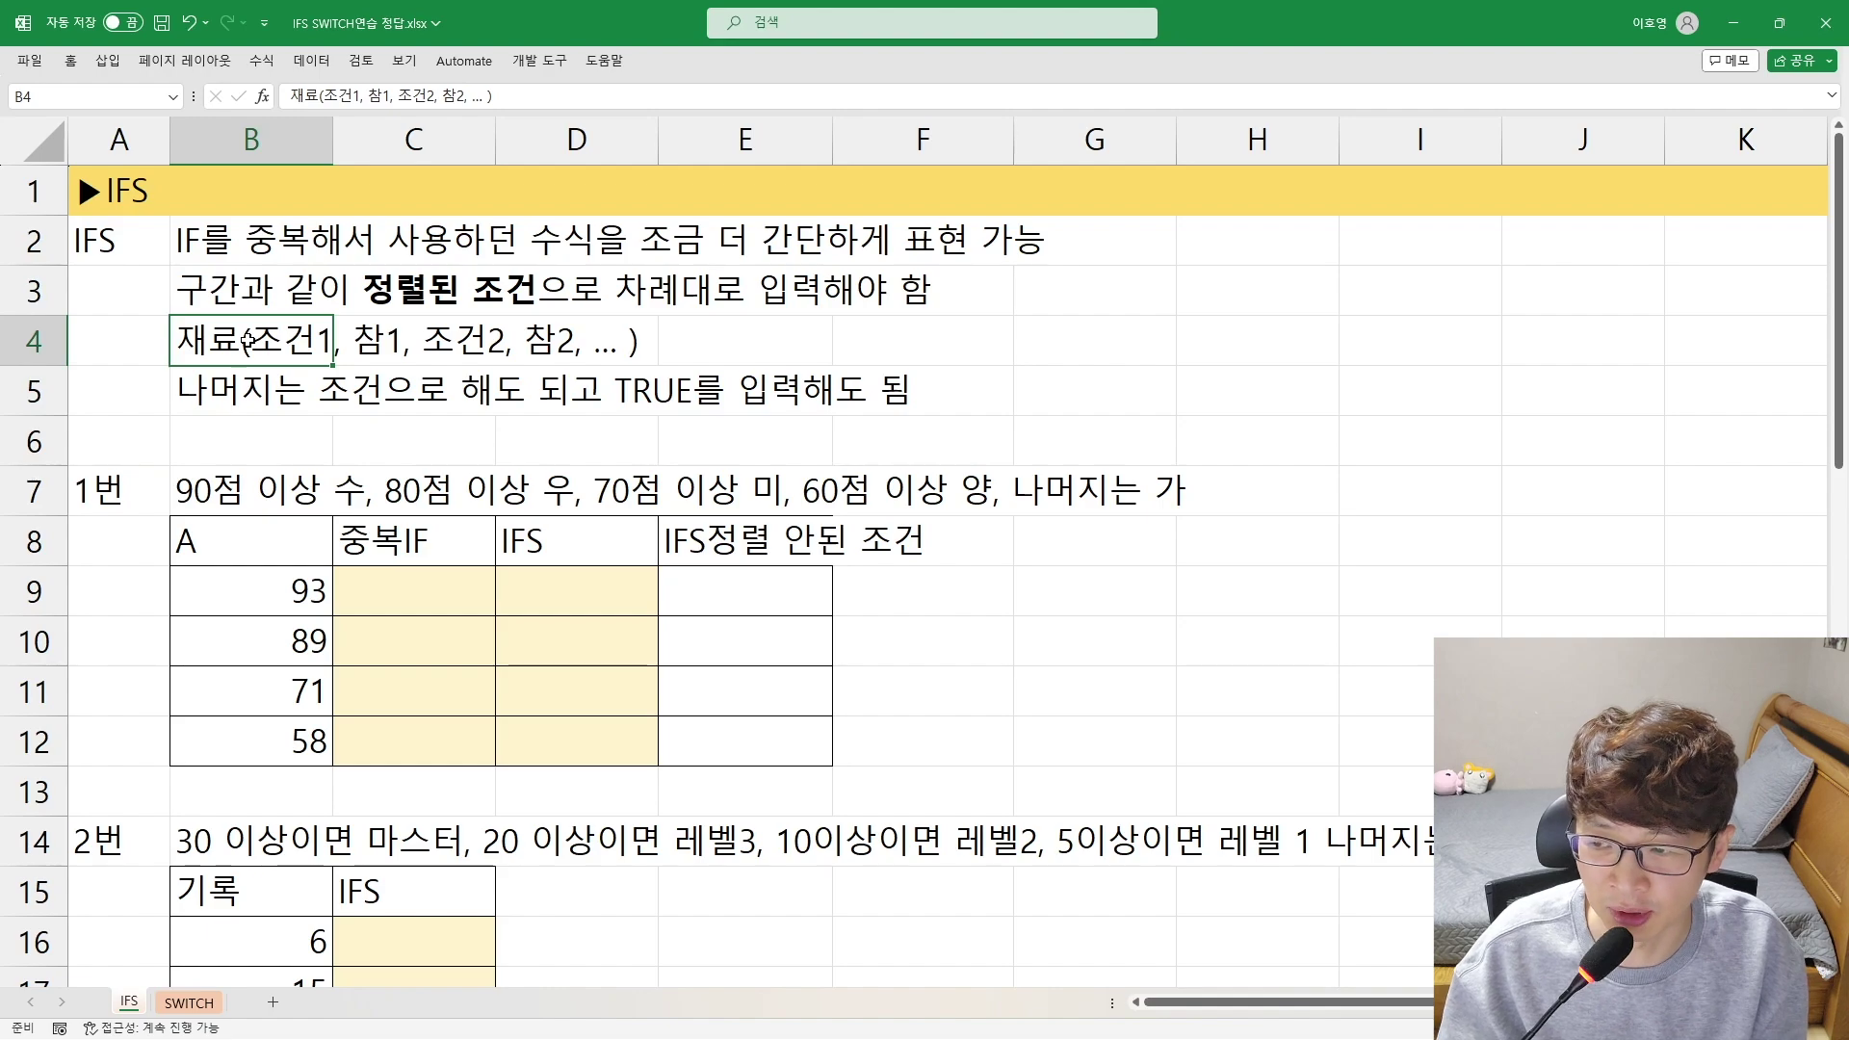
key("Down")
key("Down")
key("Down")
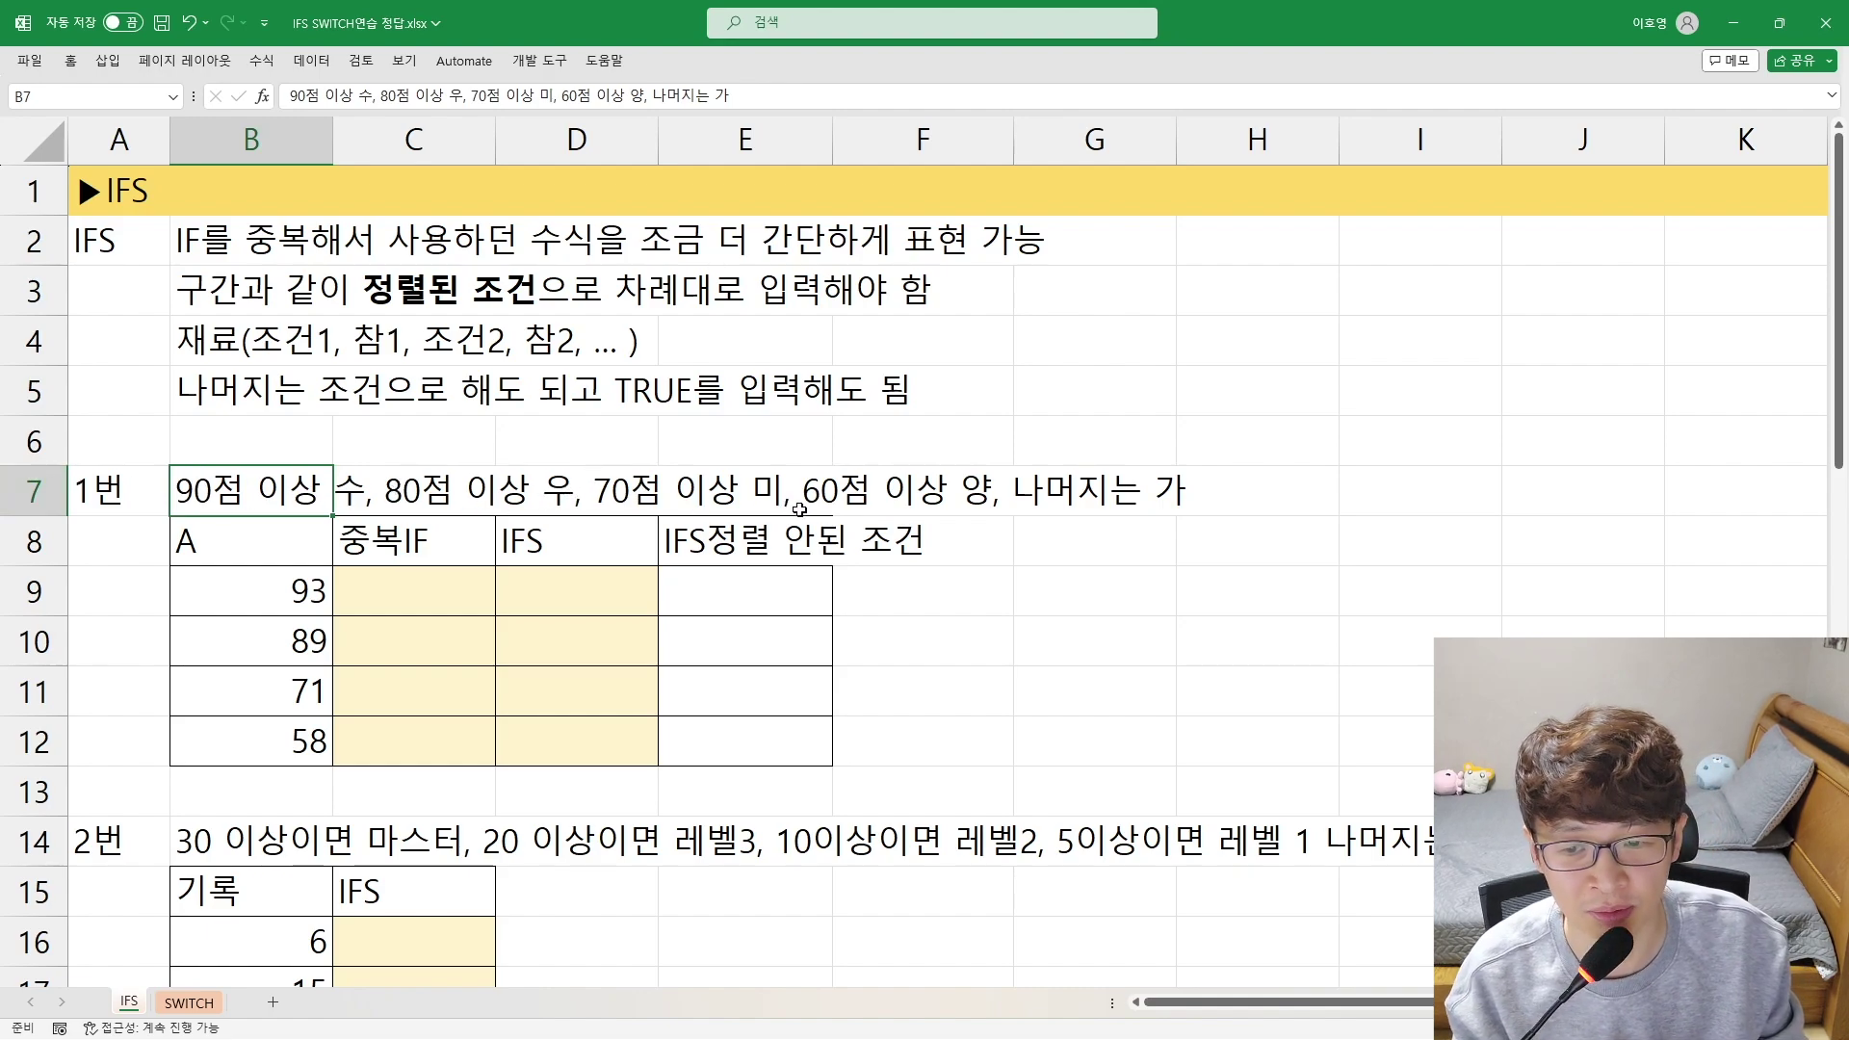
Enter the note "90부터 작아지면서 조건 (정렬된 조건)" in cell G8 and make the cell bold
left_click(1054, 525)
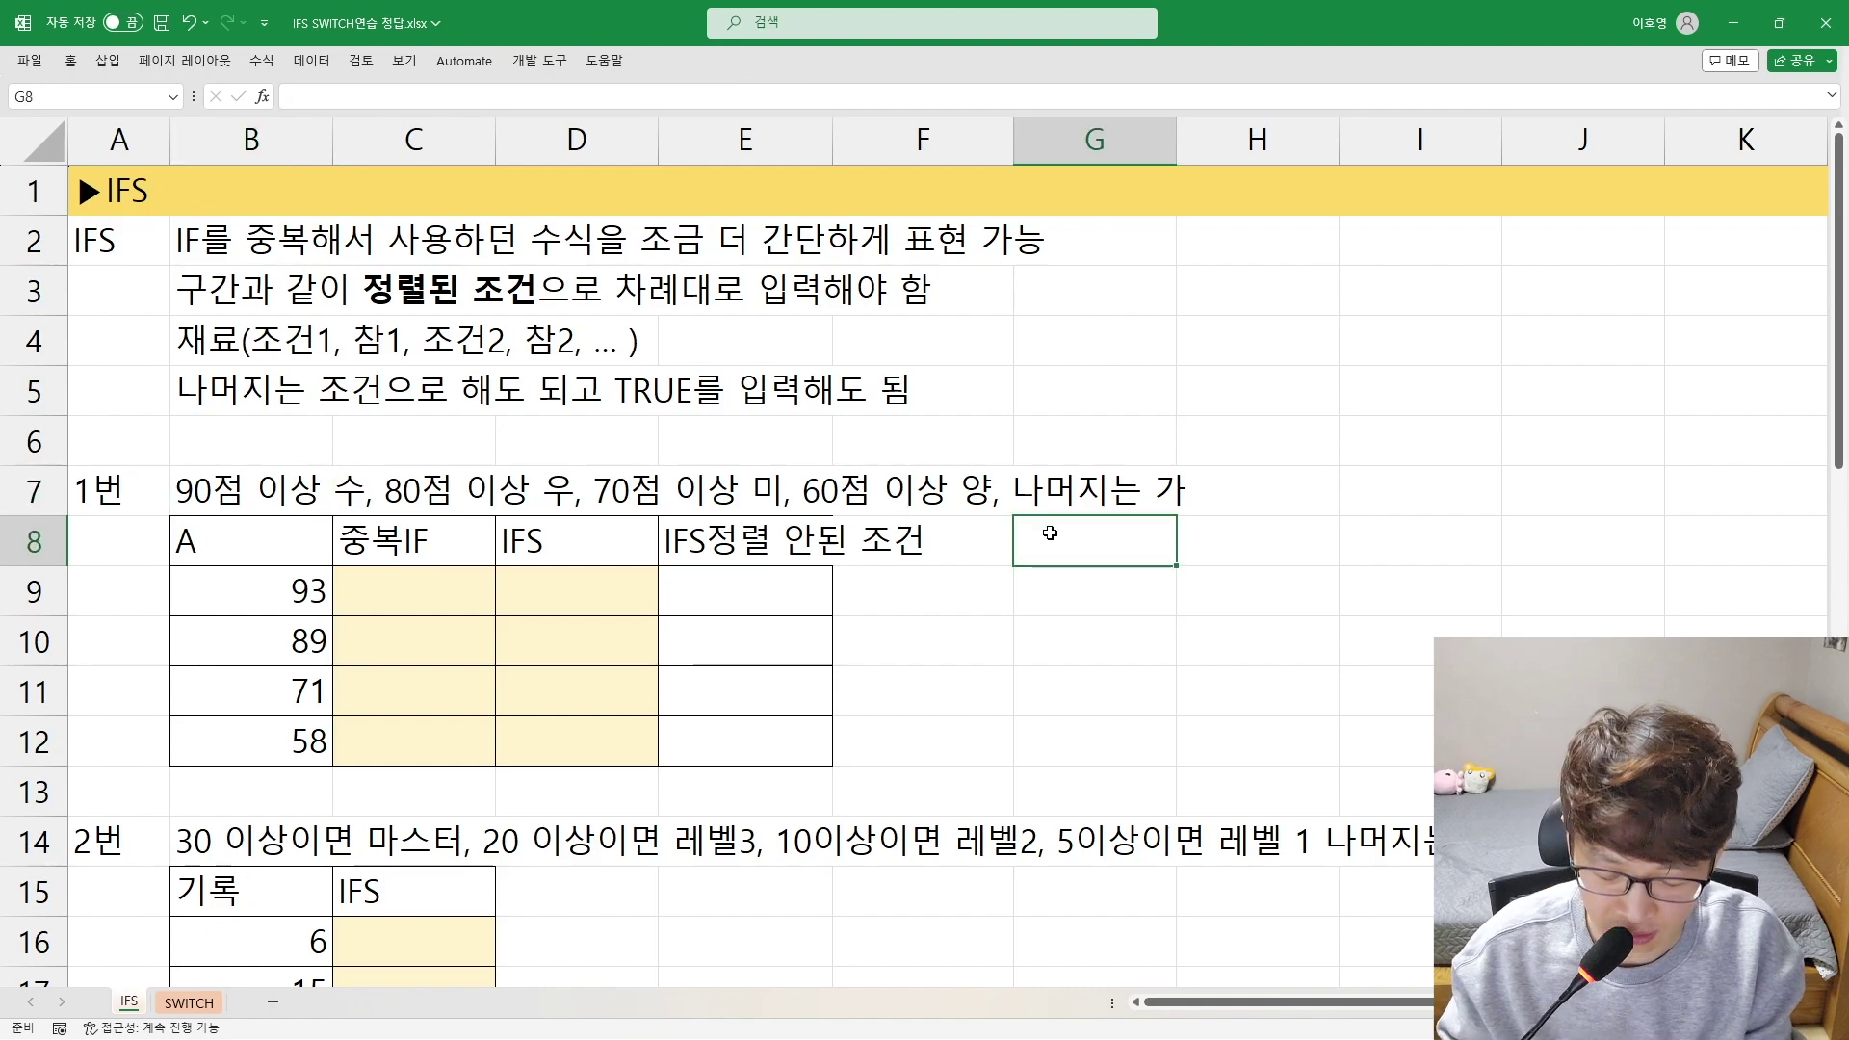
type("90부터 작")
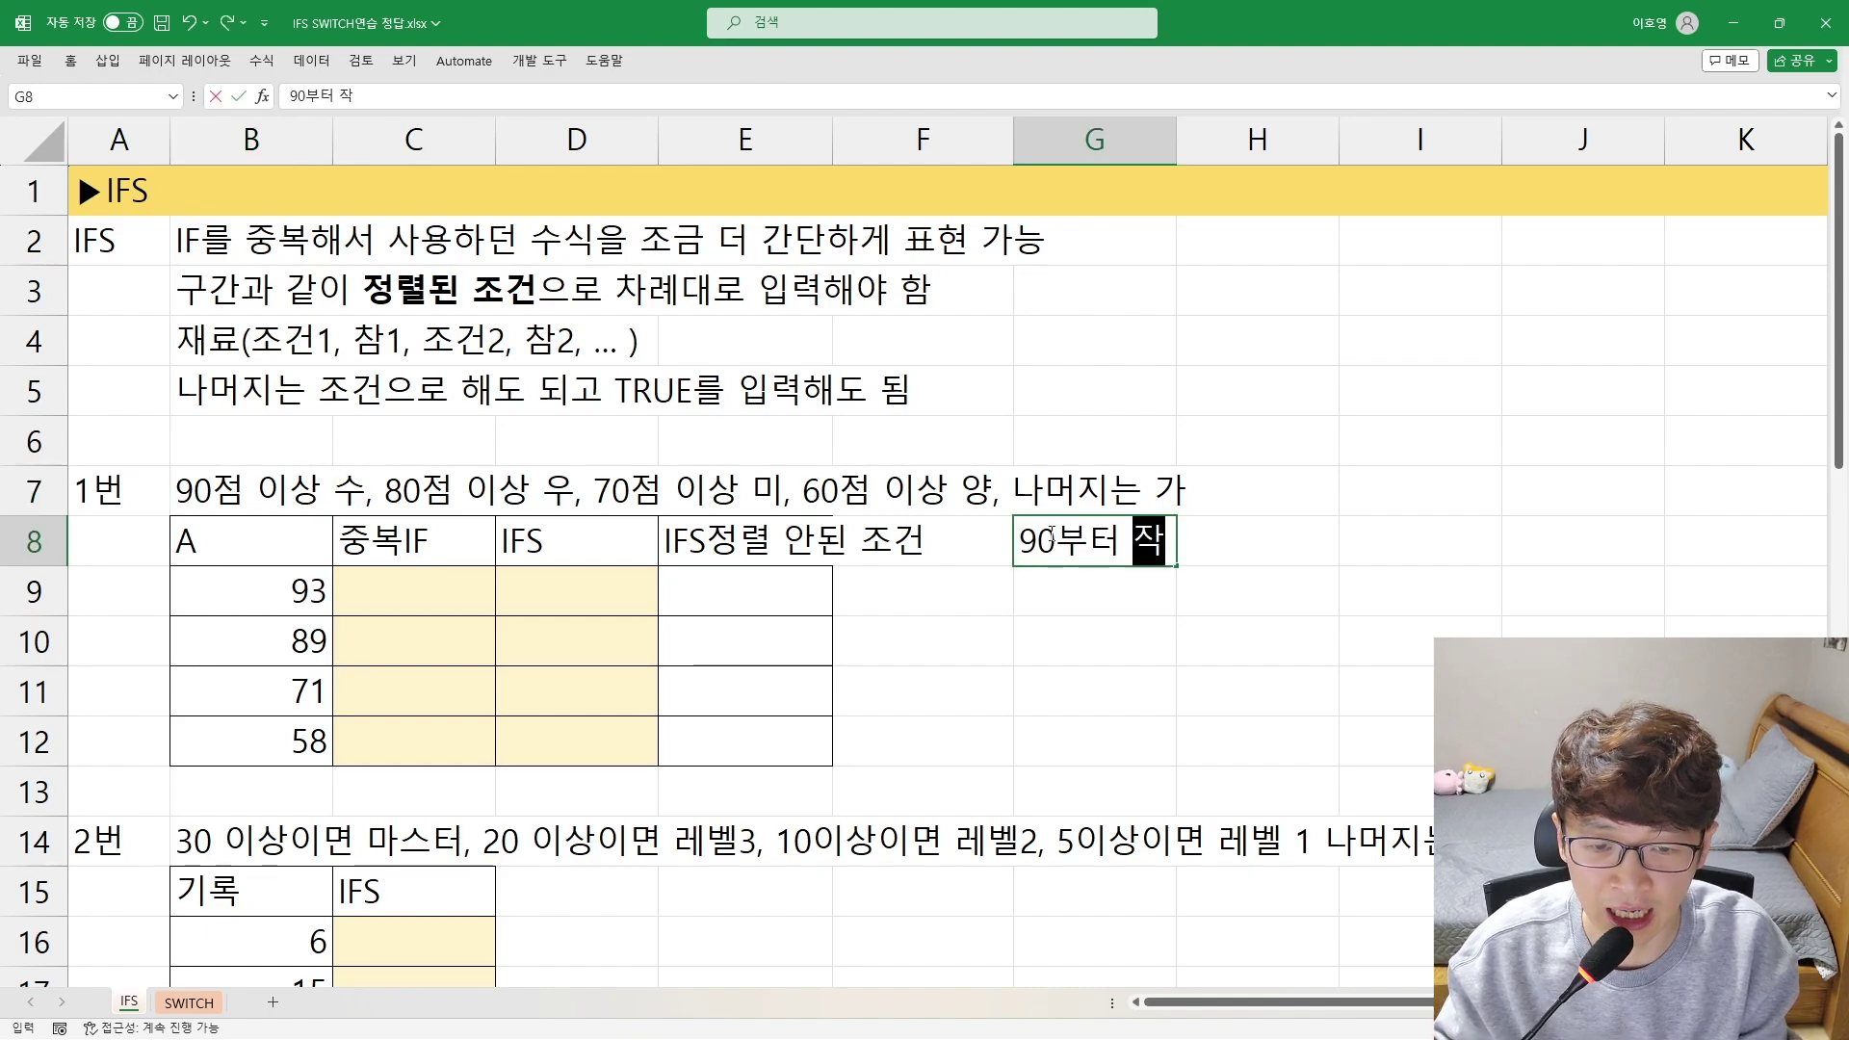
type("아지면서 ㅈ")
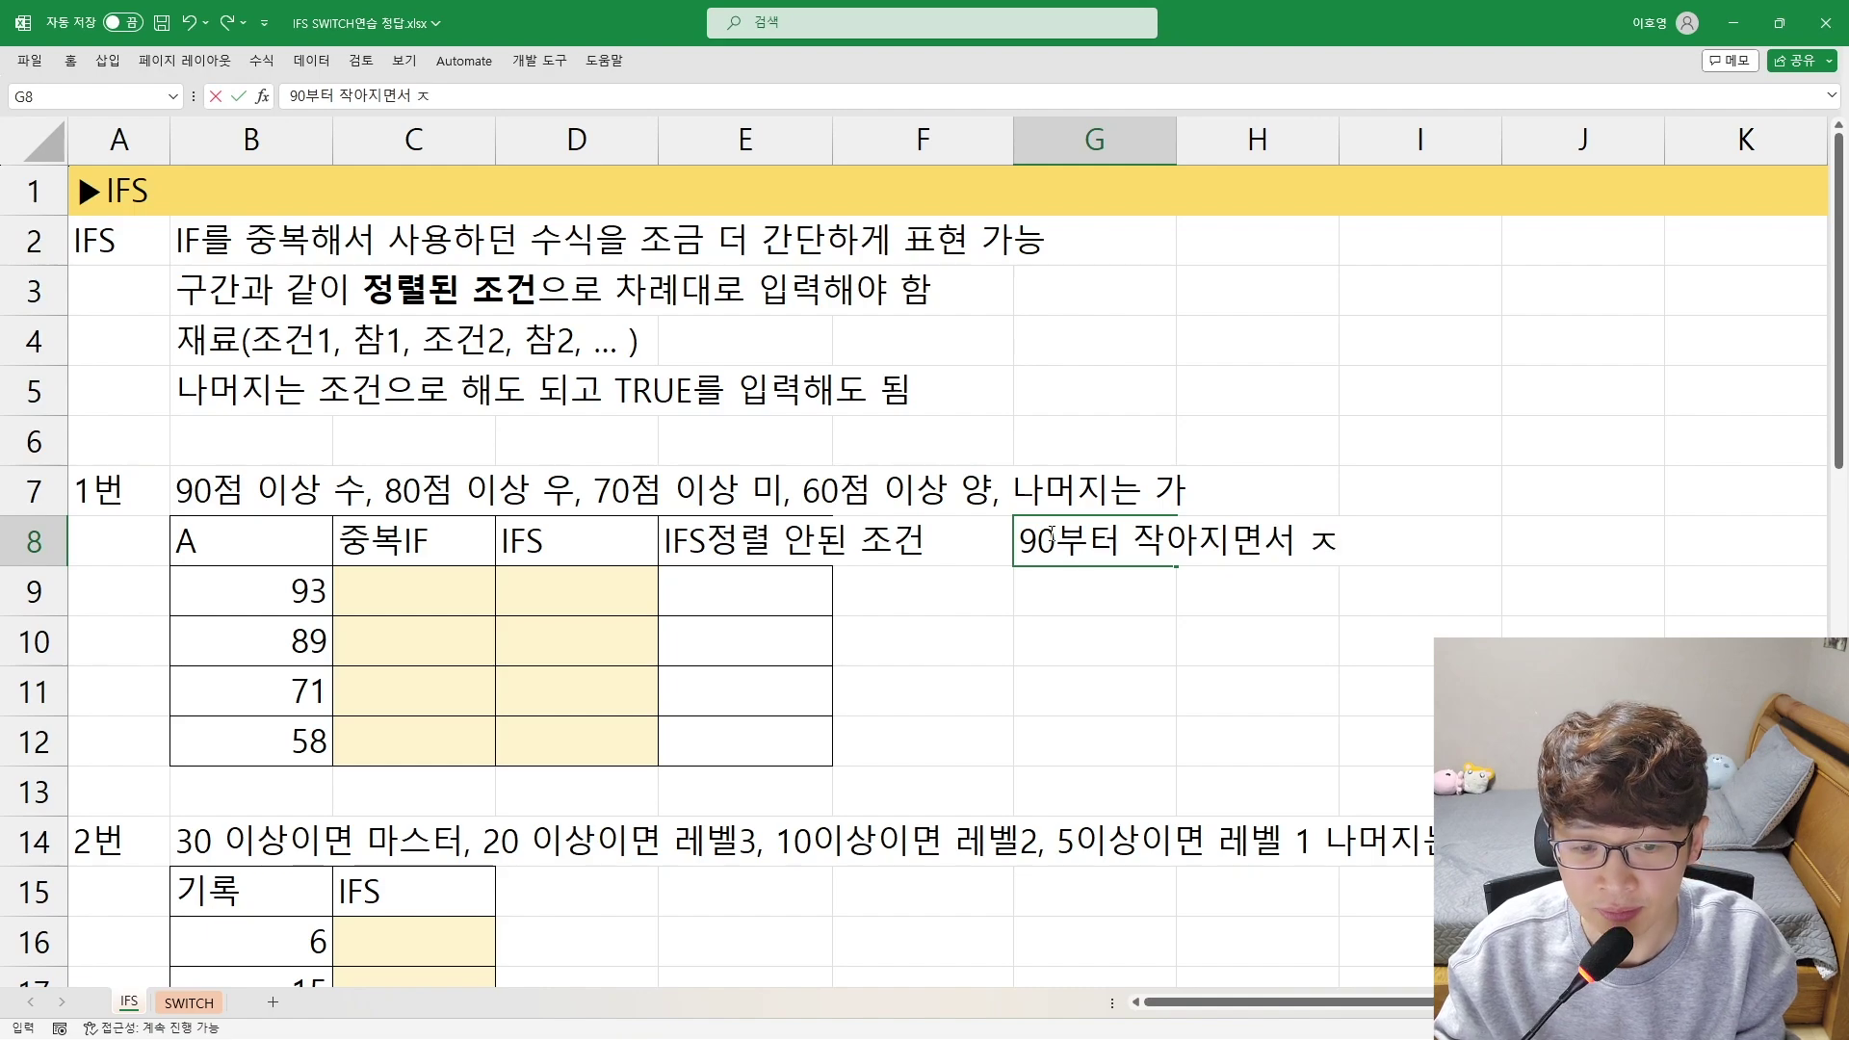
key("BackSpace")
type("조건 ")
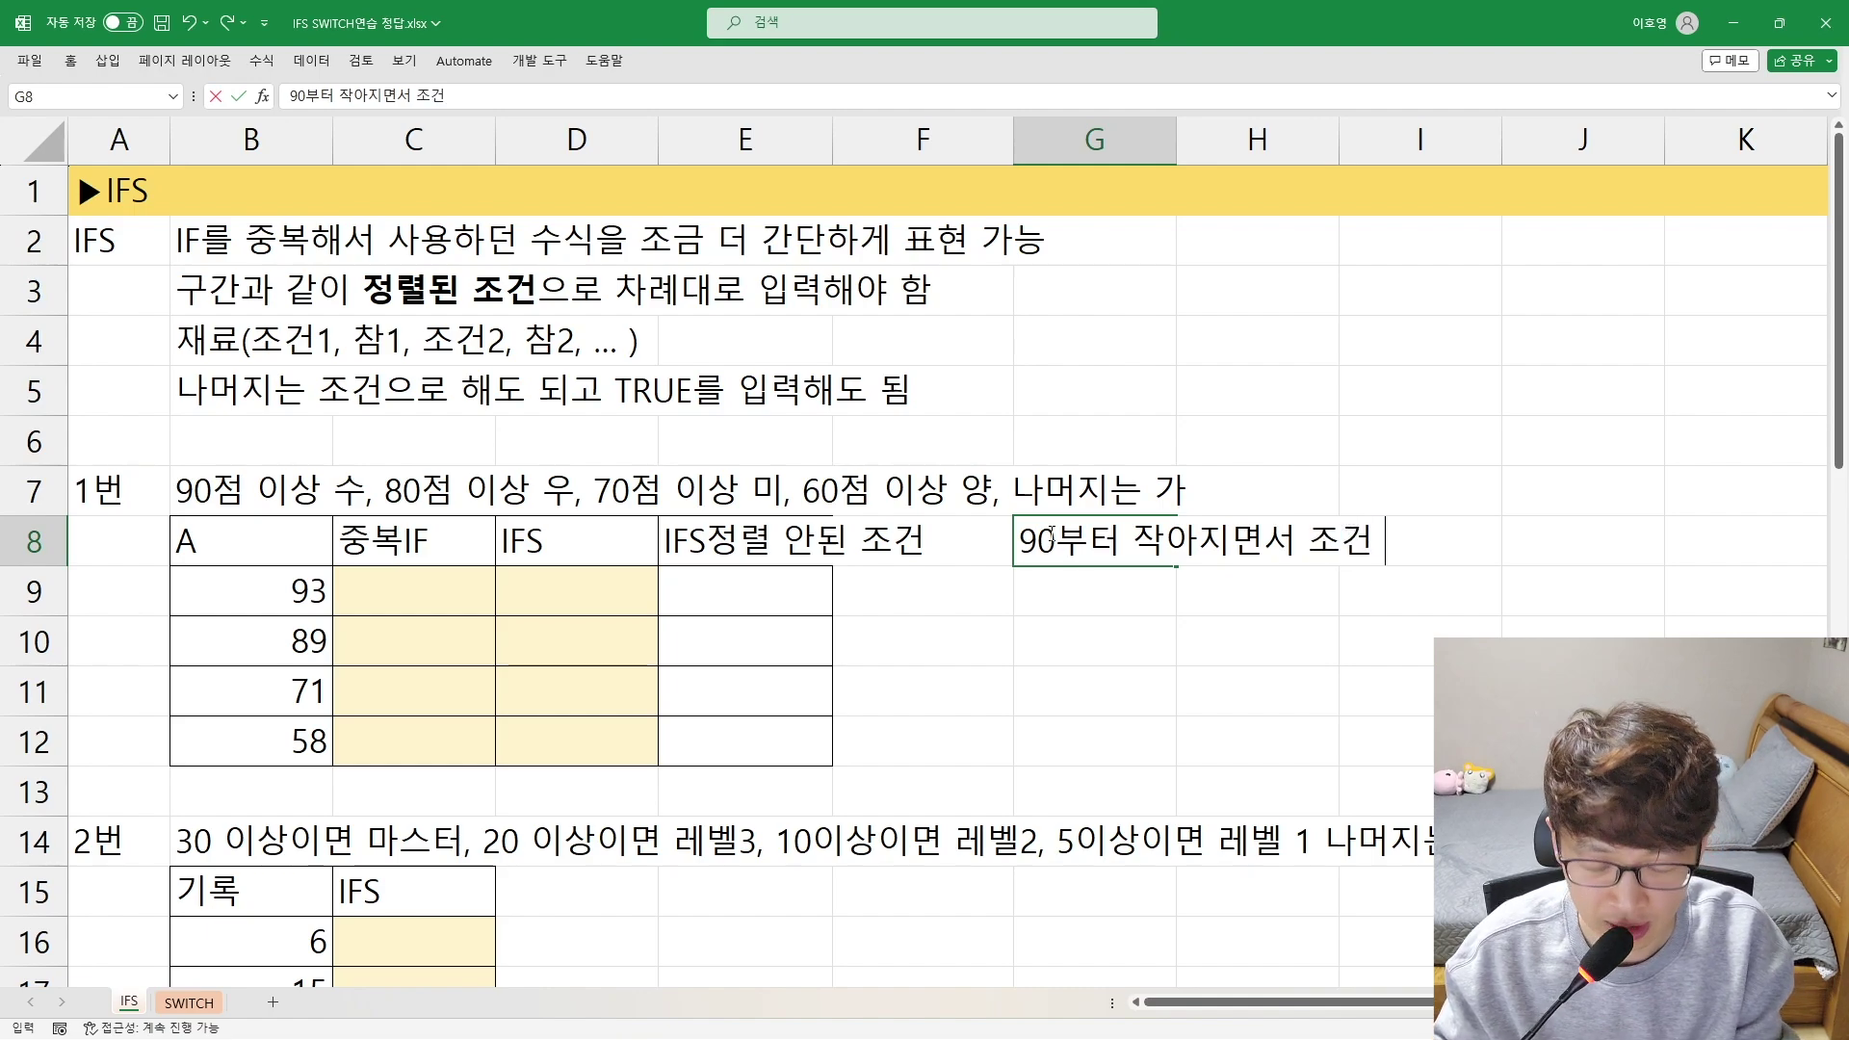
type("(정렬")
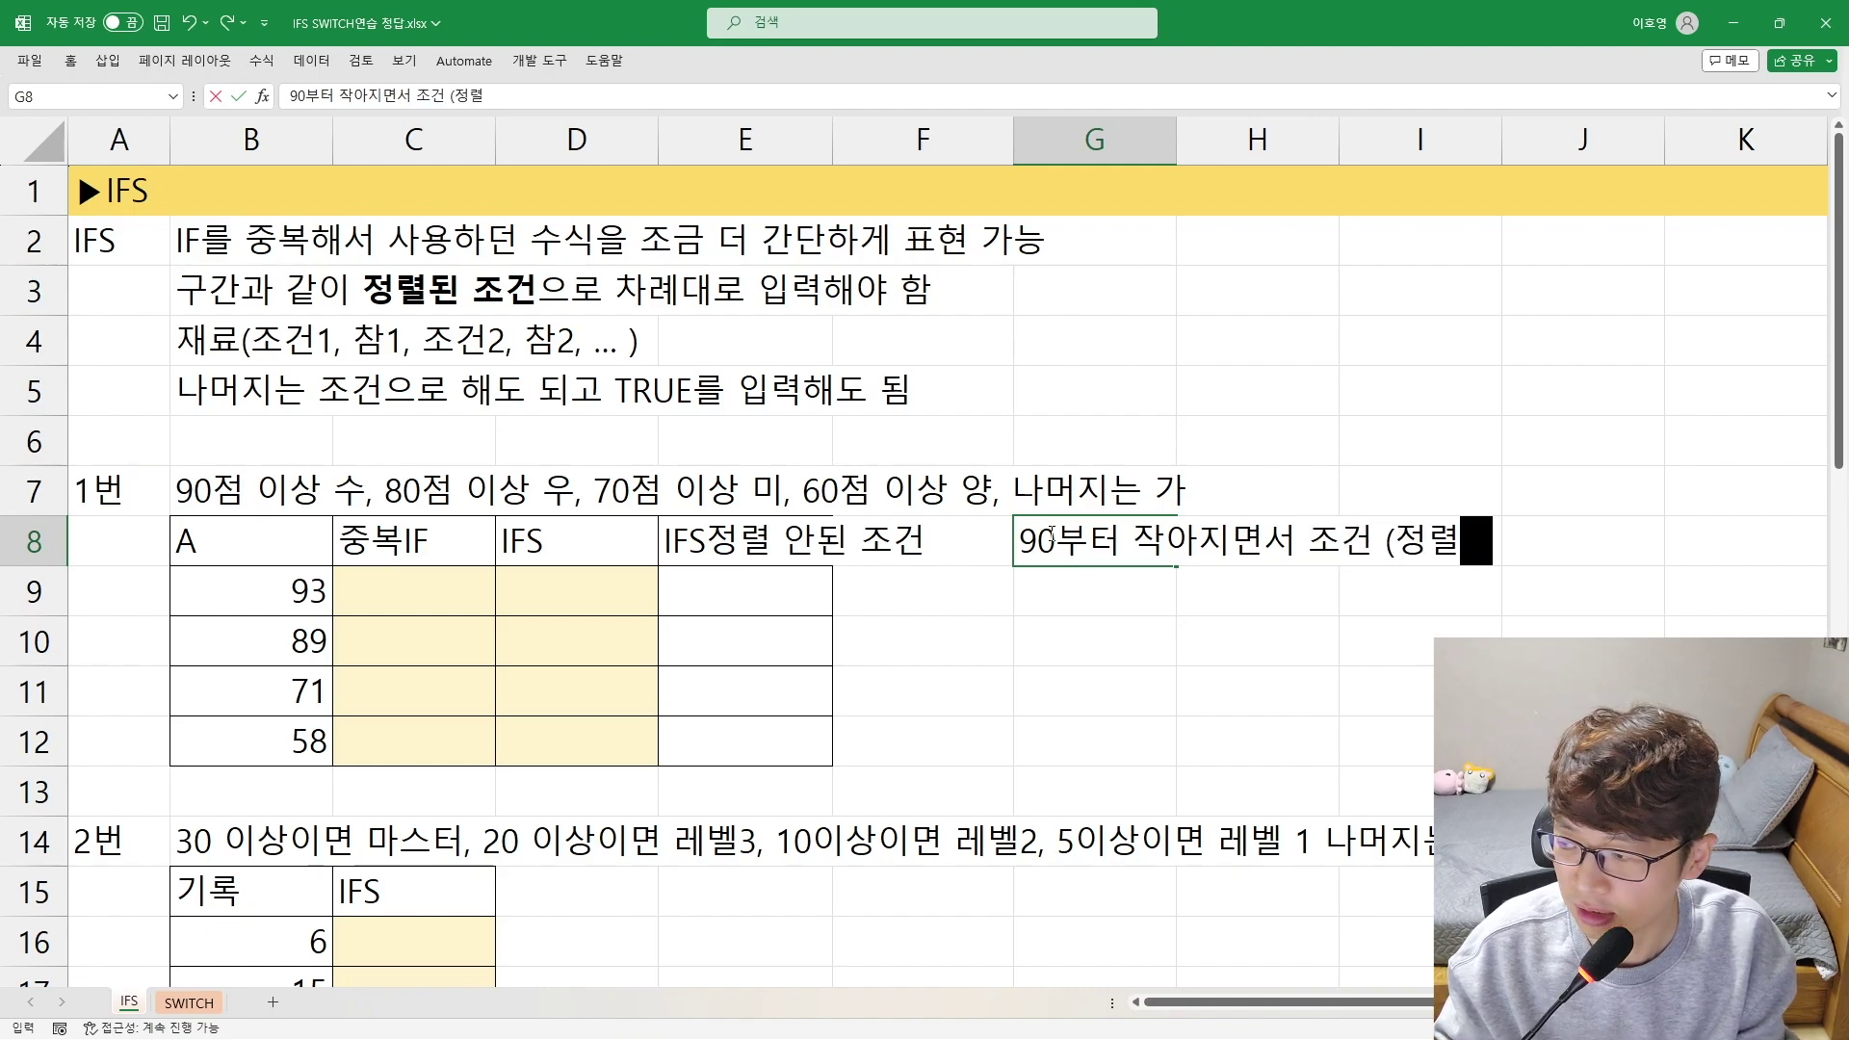
type("된 조건)")
key("Return")
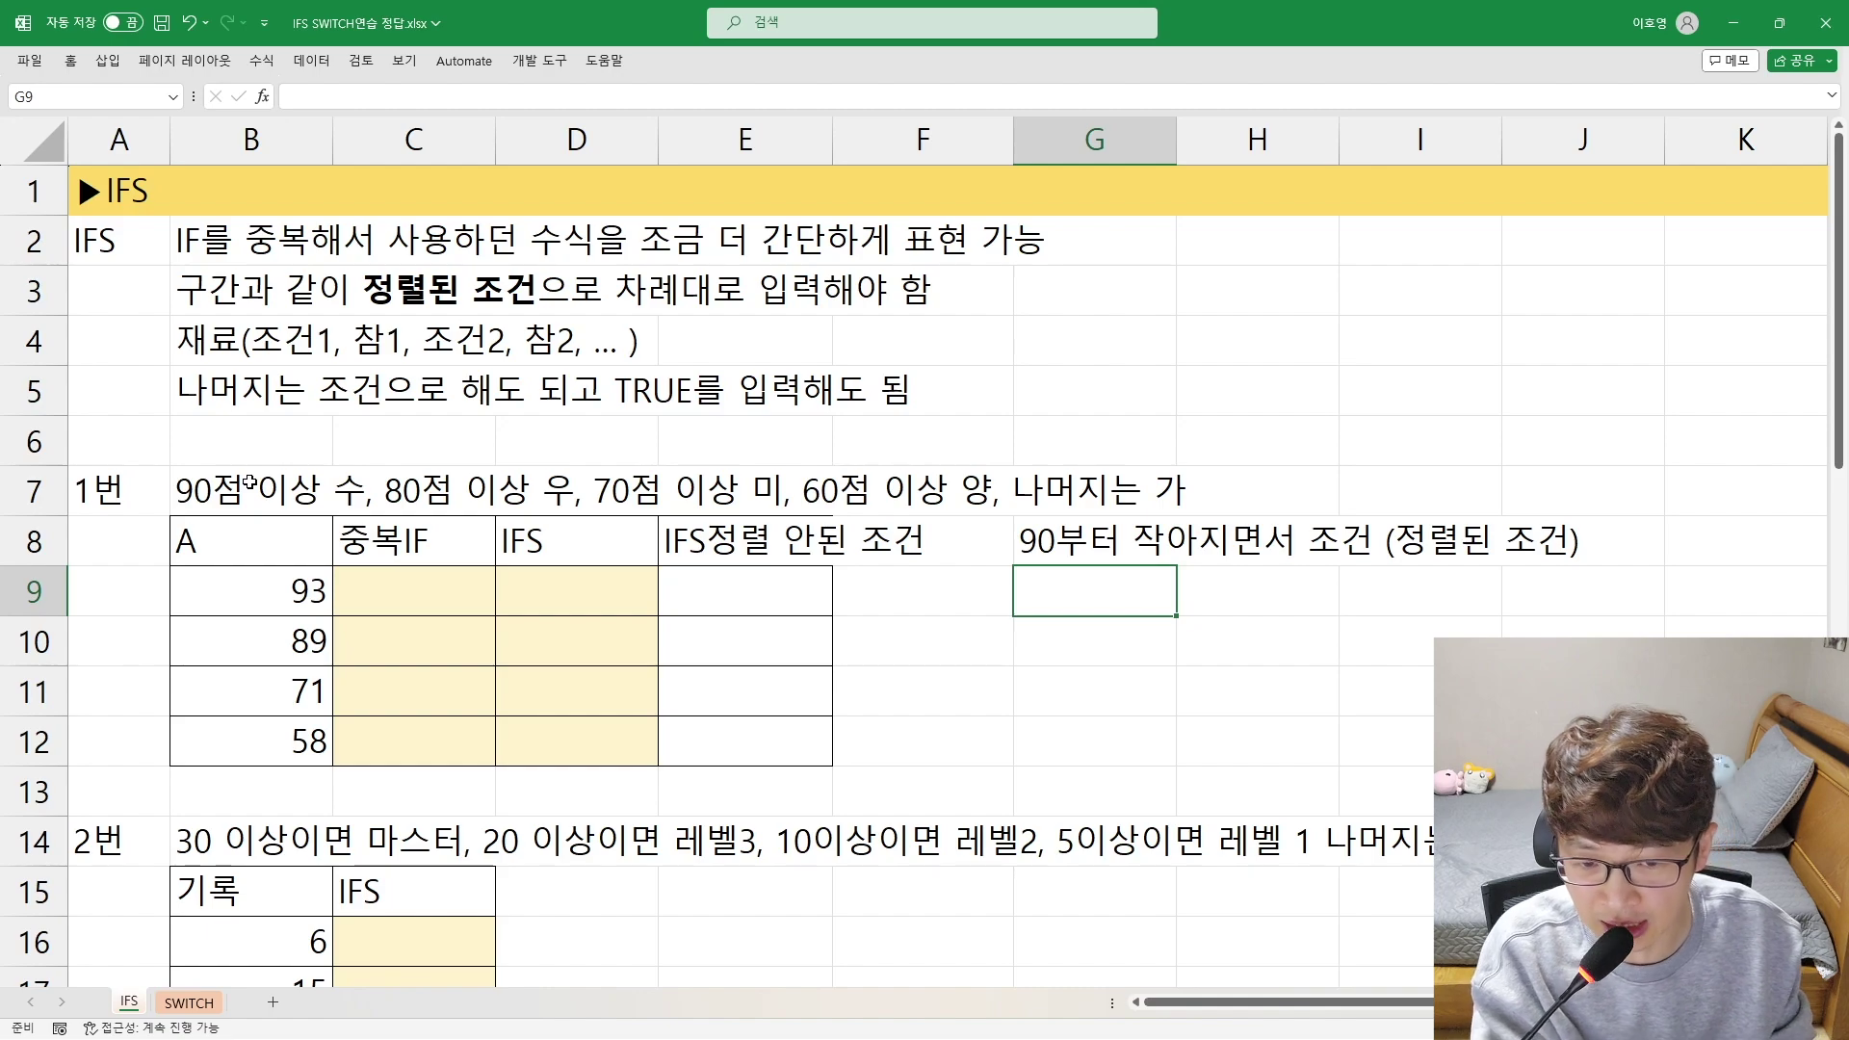
left_click(1082, 541)
key("ctrl+b")
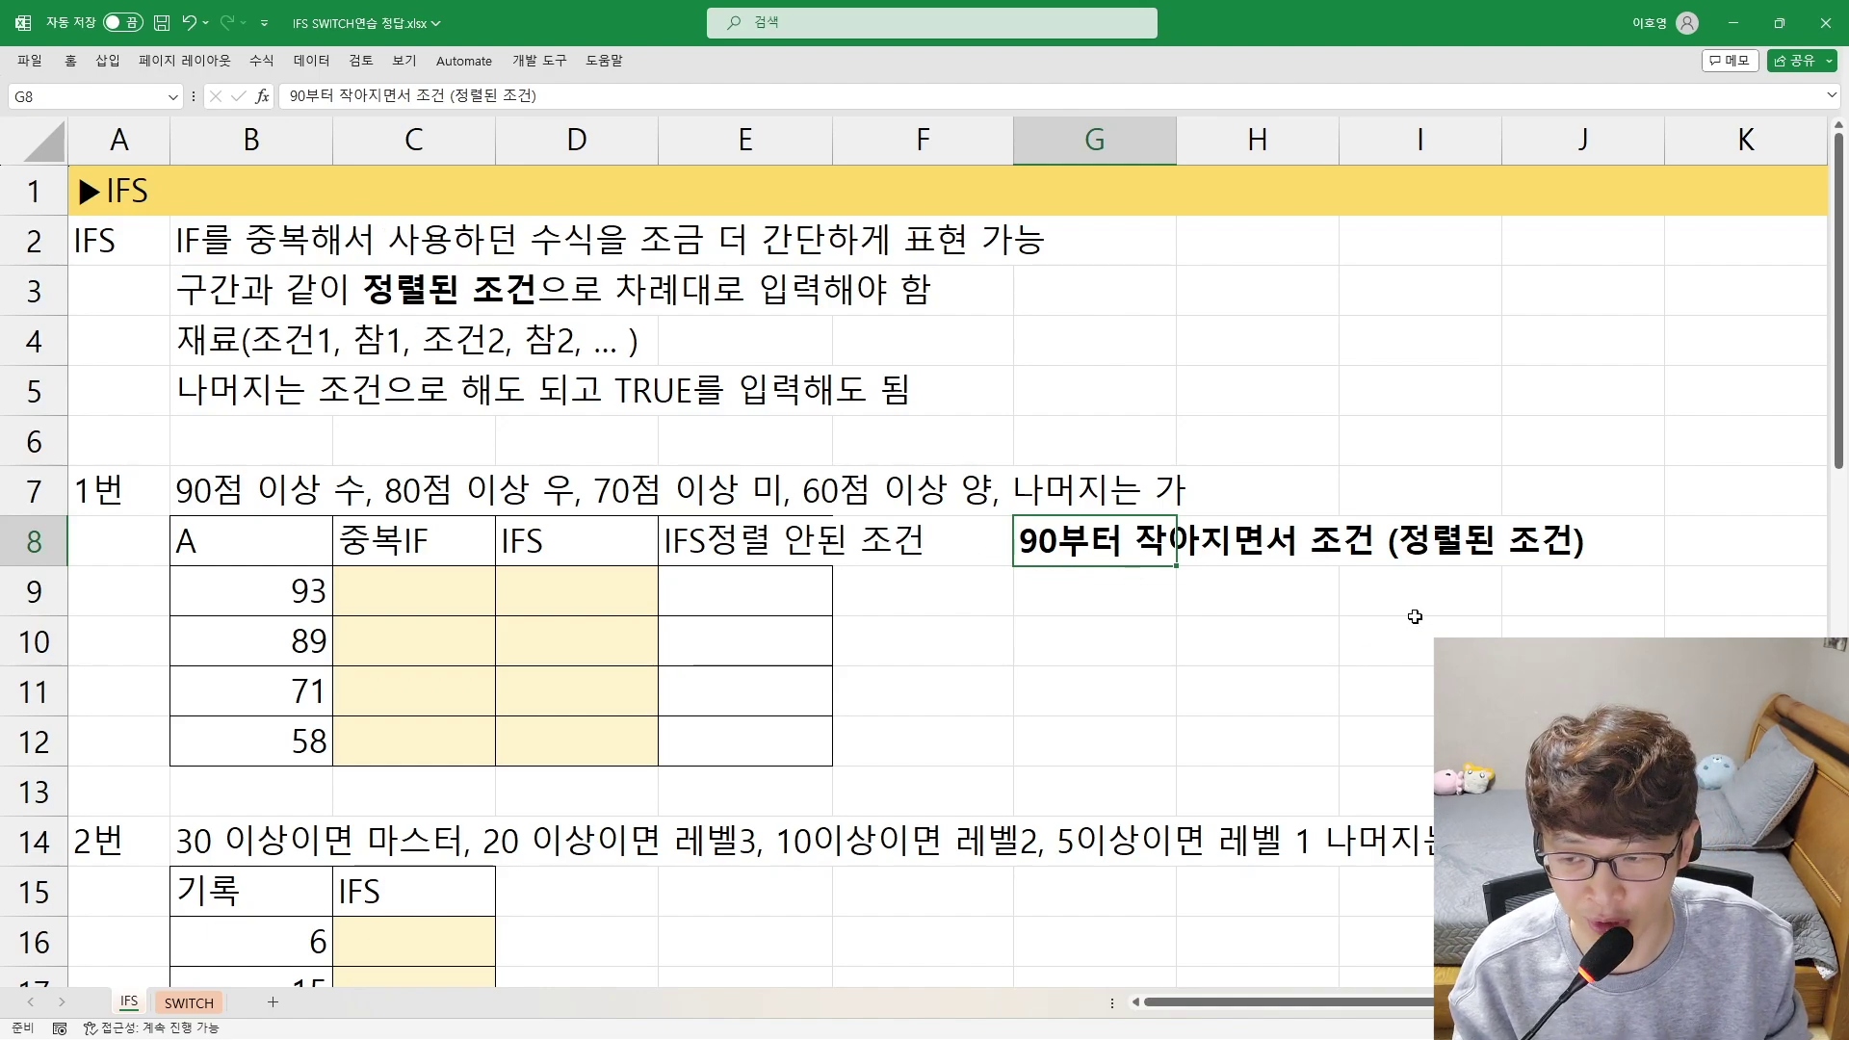
Enter the formula =IF(B9>=90,"수","") in cell C9 under 중복IF and fill it down to C12
left_click(453, 546)
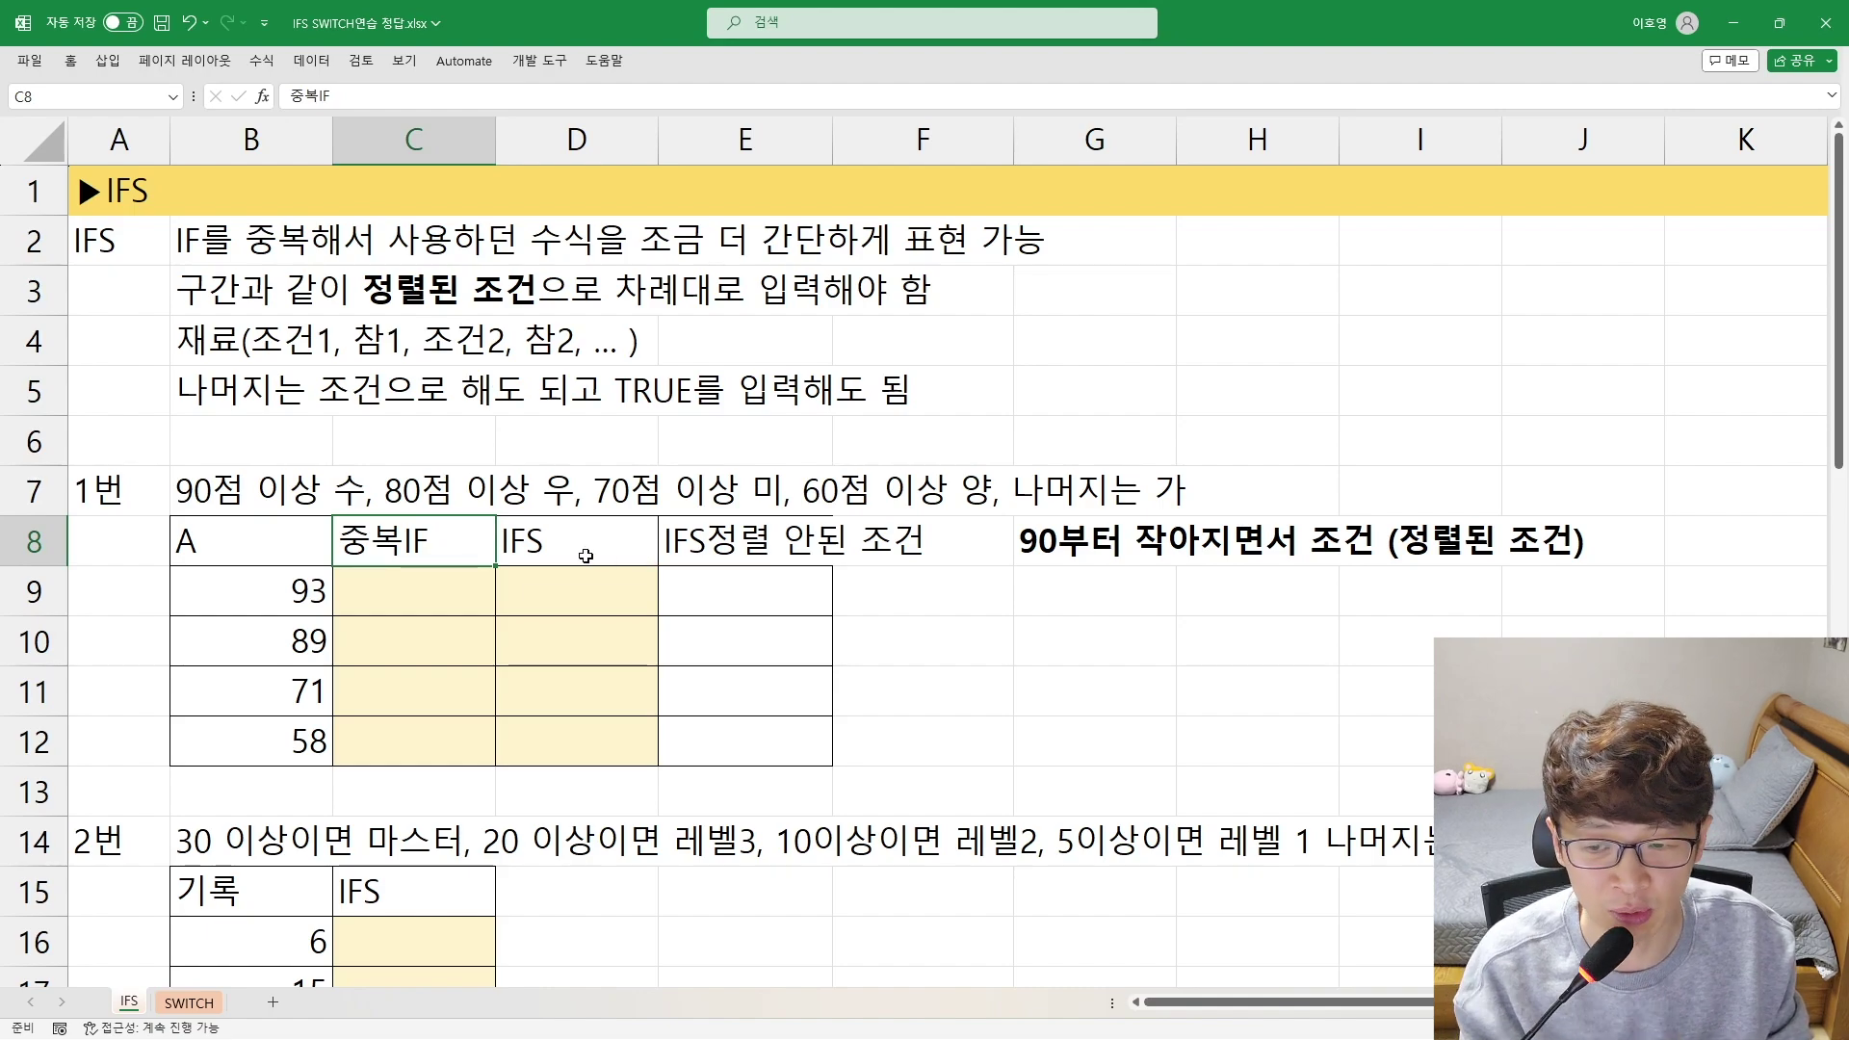
left_click(534, 530)
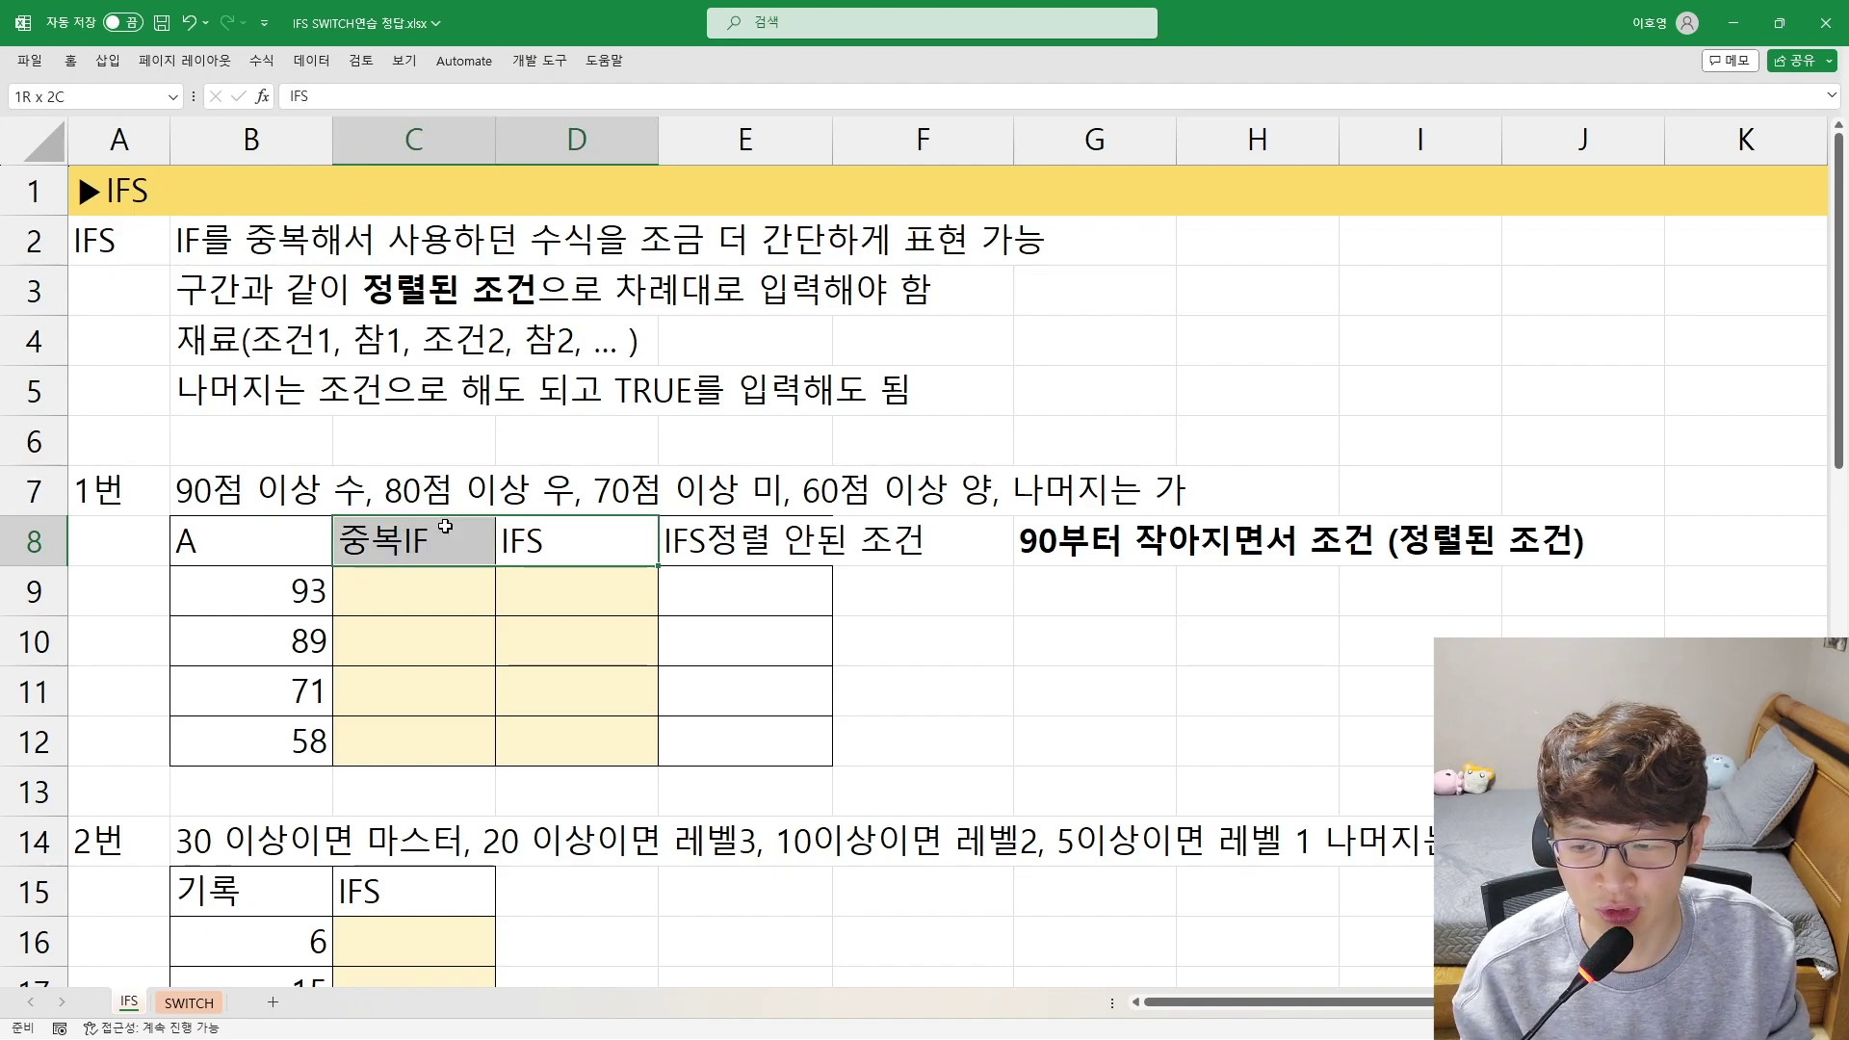
left_click(413, 591)
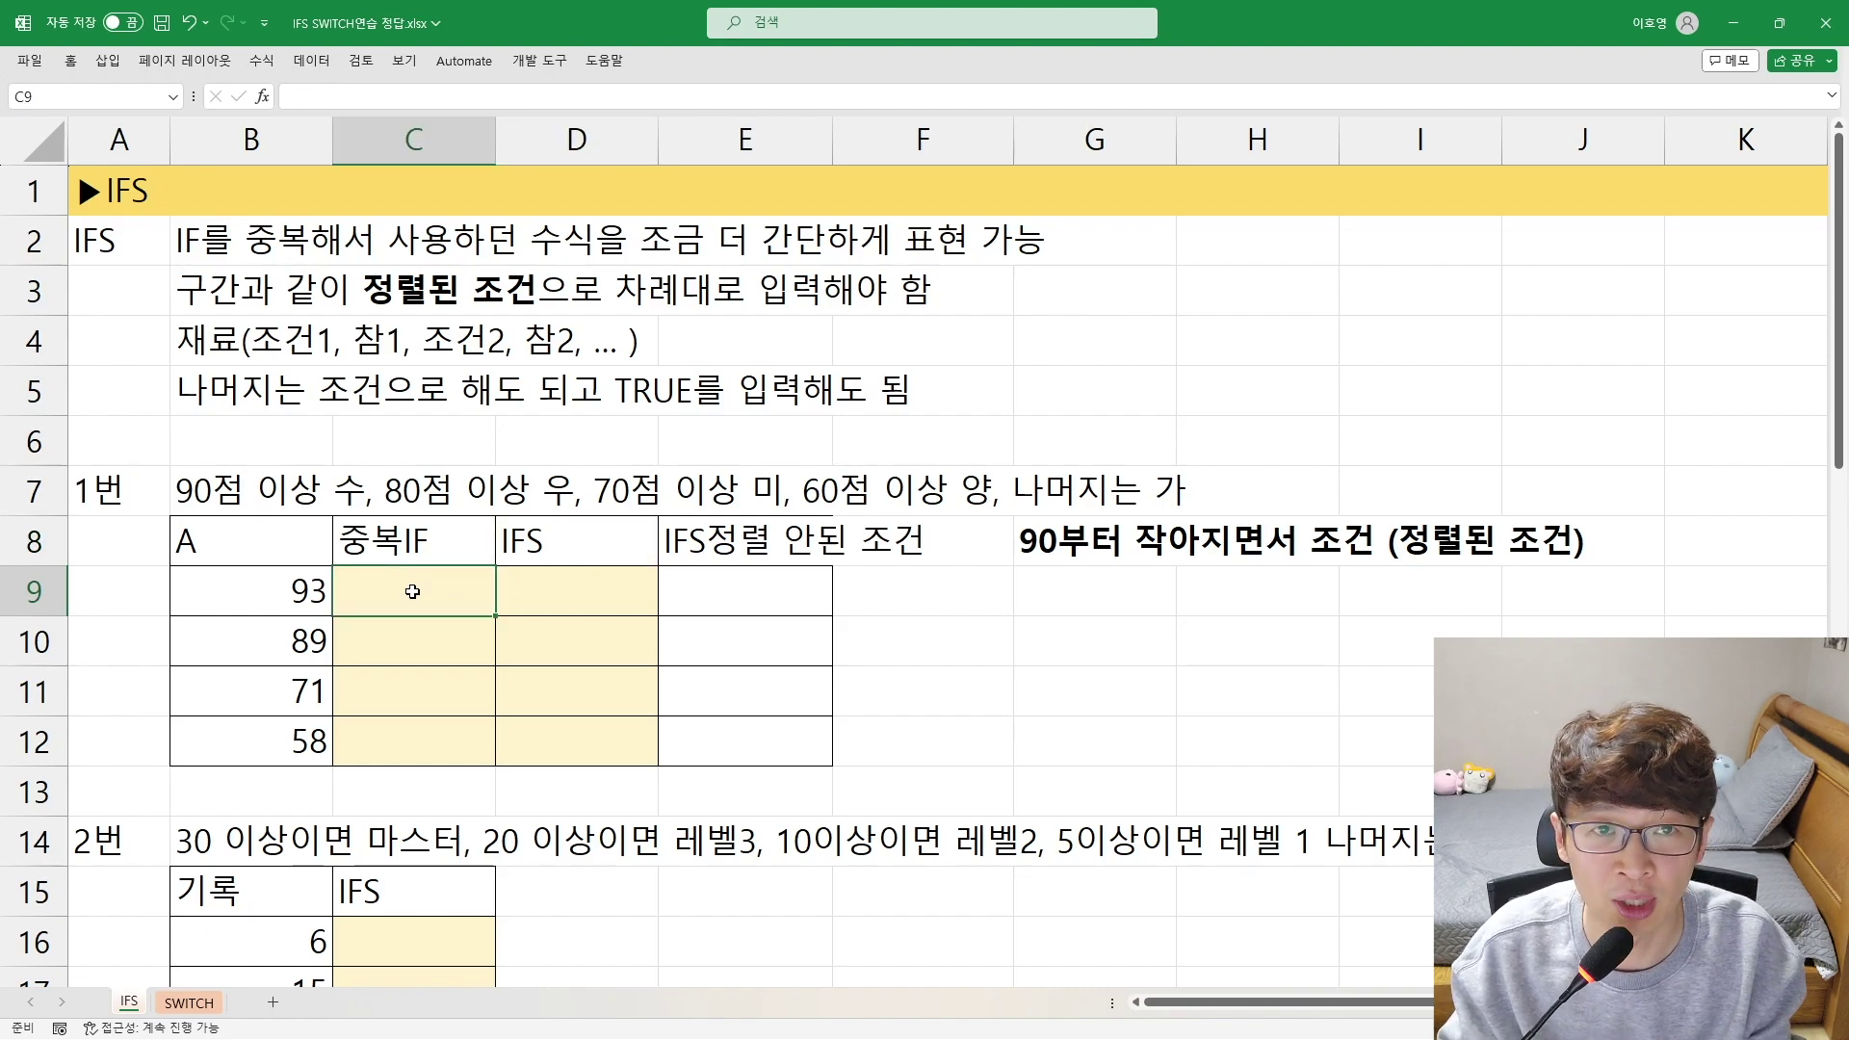
type("=")
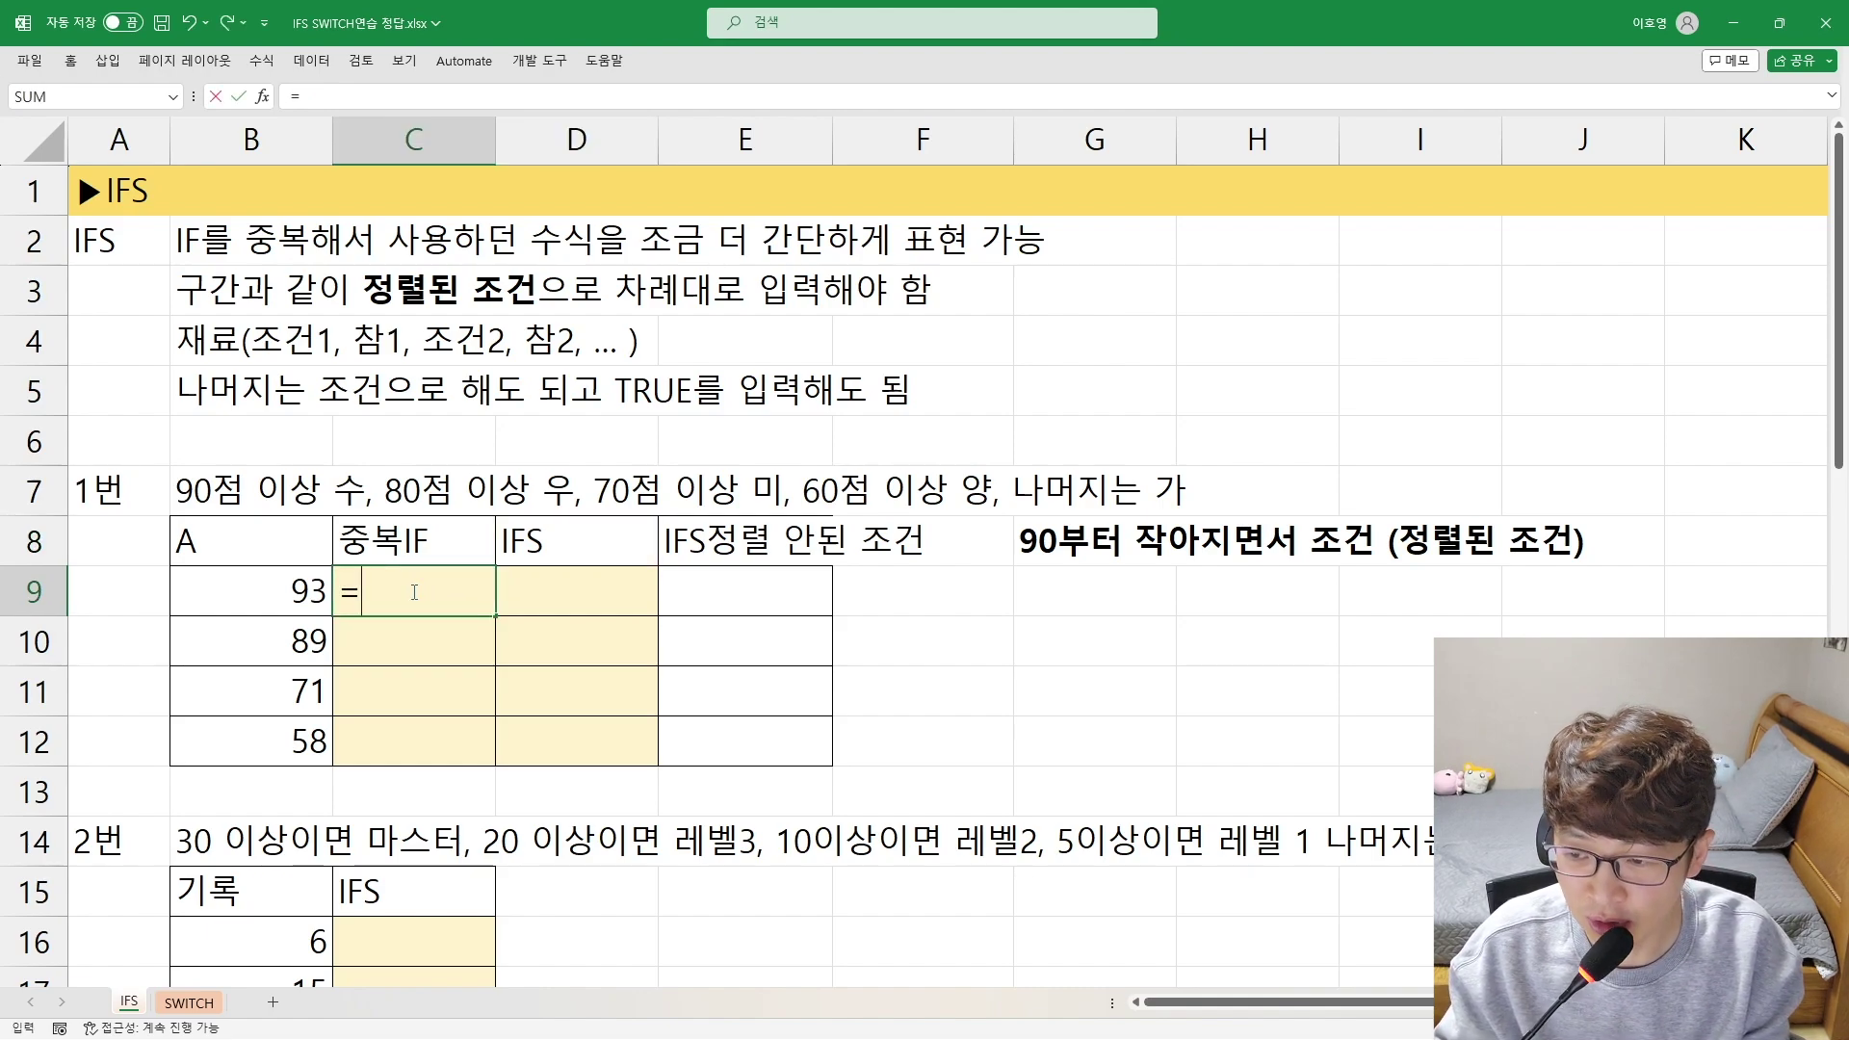
type("ㅑㄹ")
type("IF")
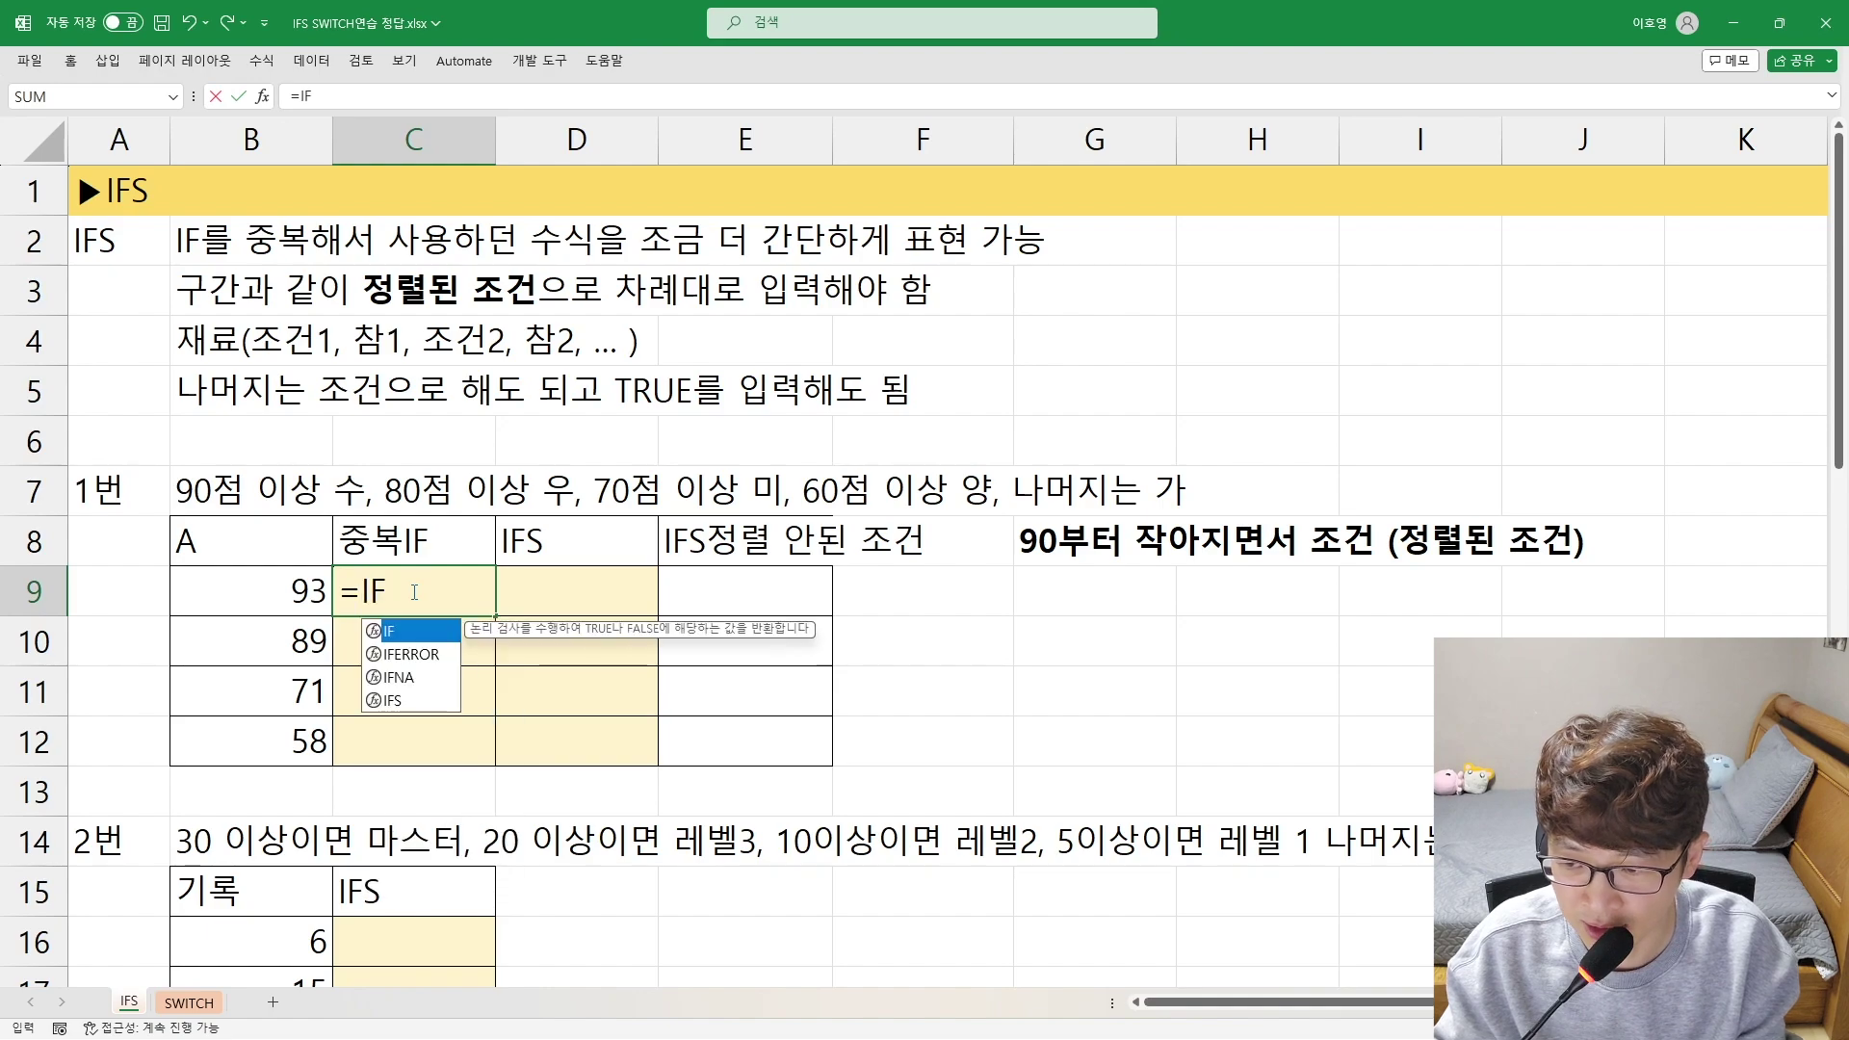
type("(")
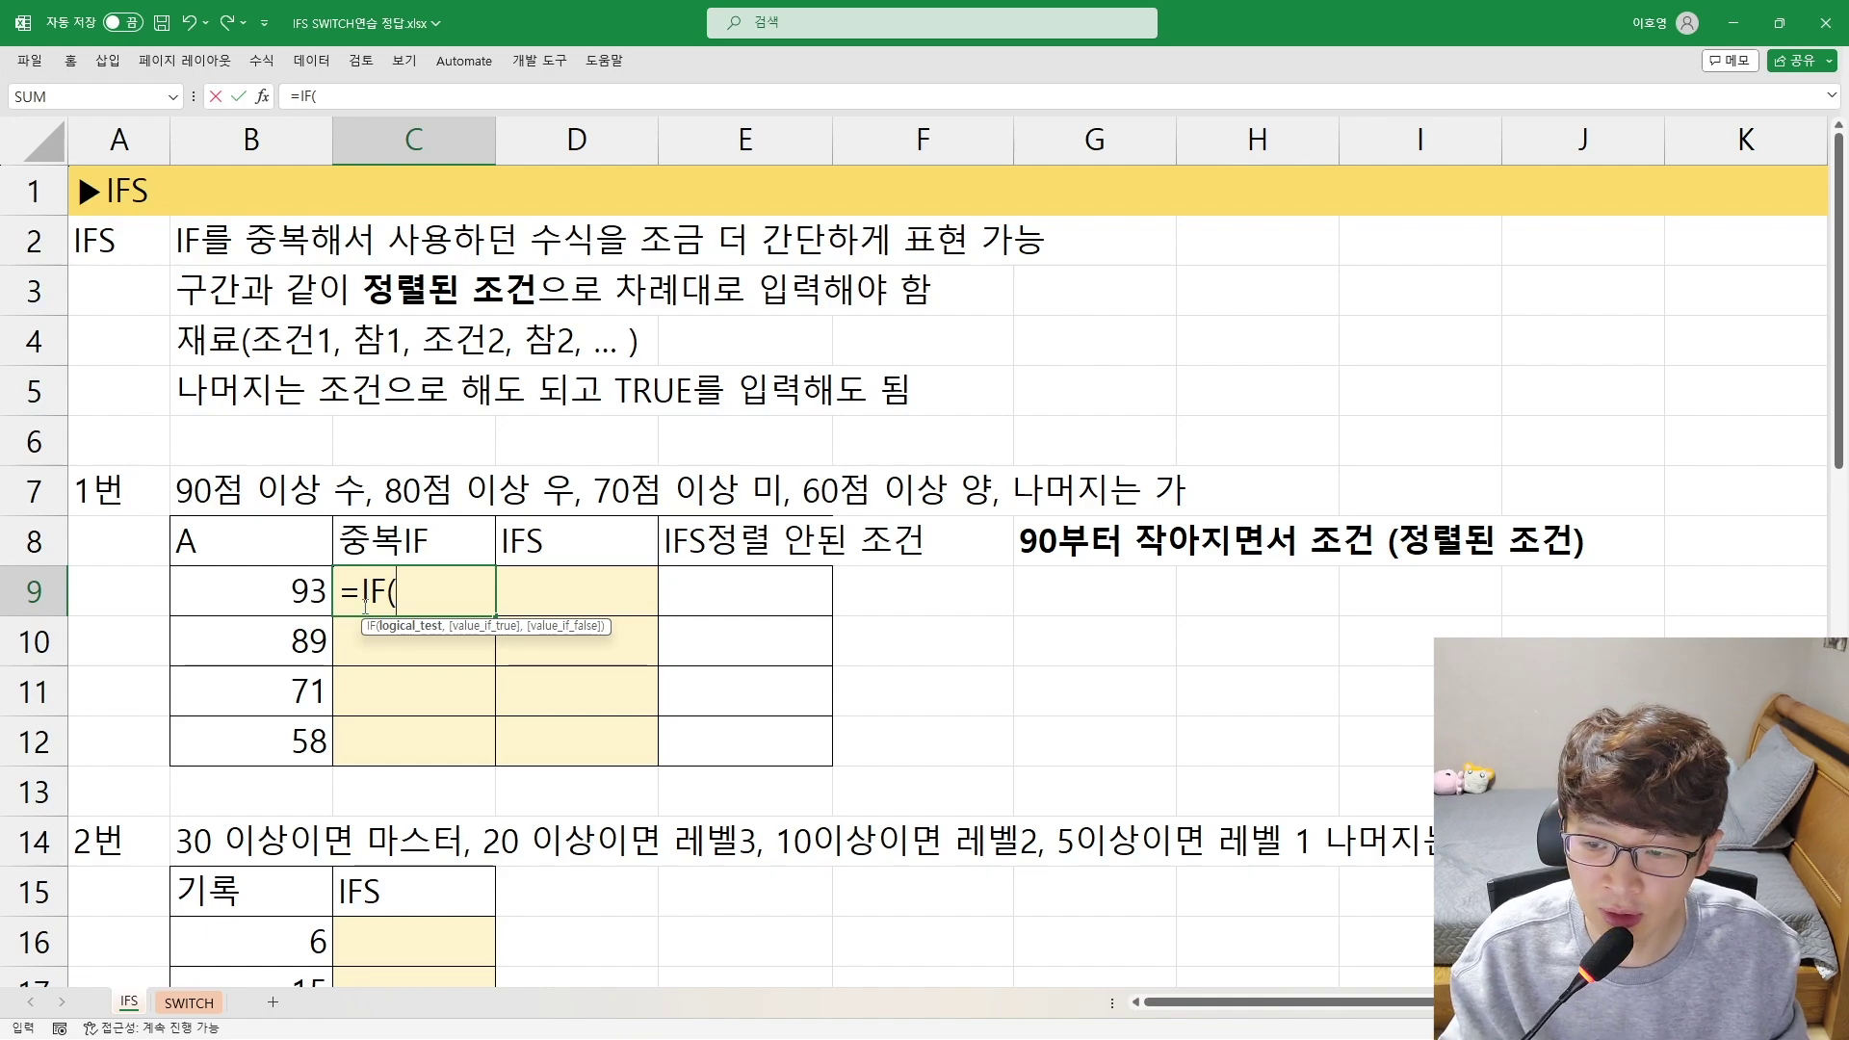
left_click(239, 588)
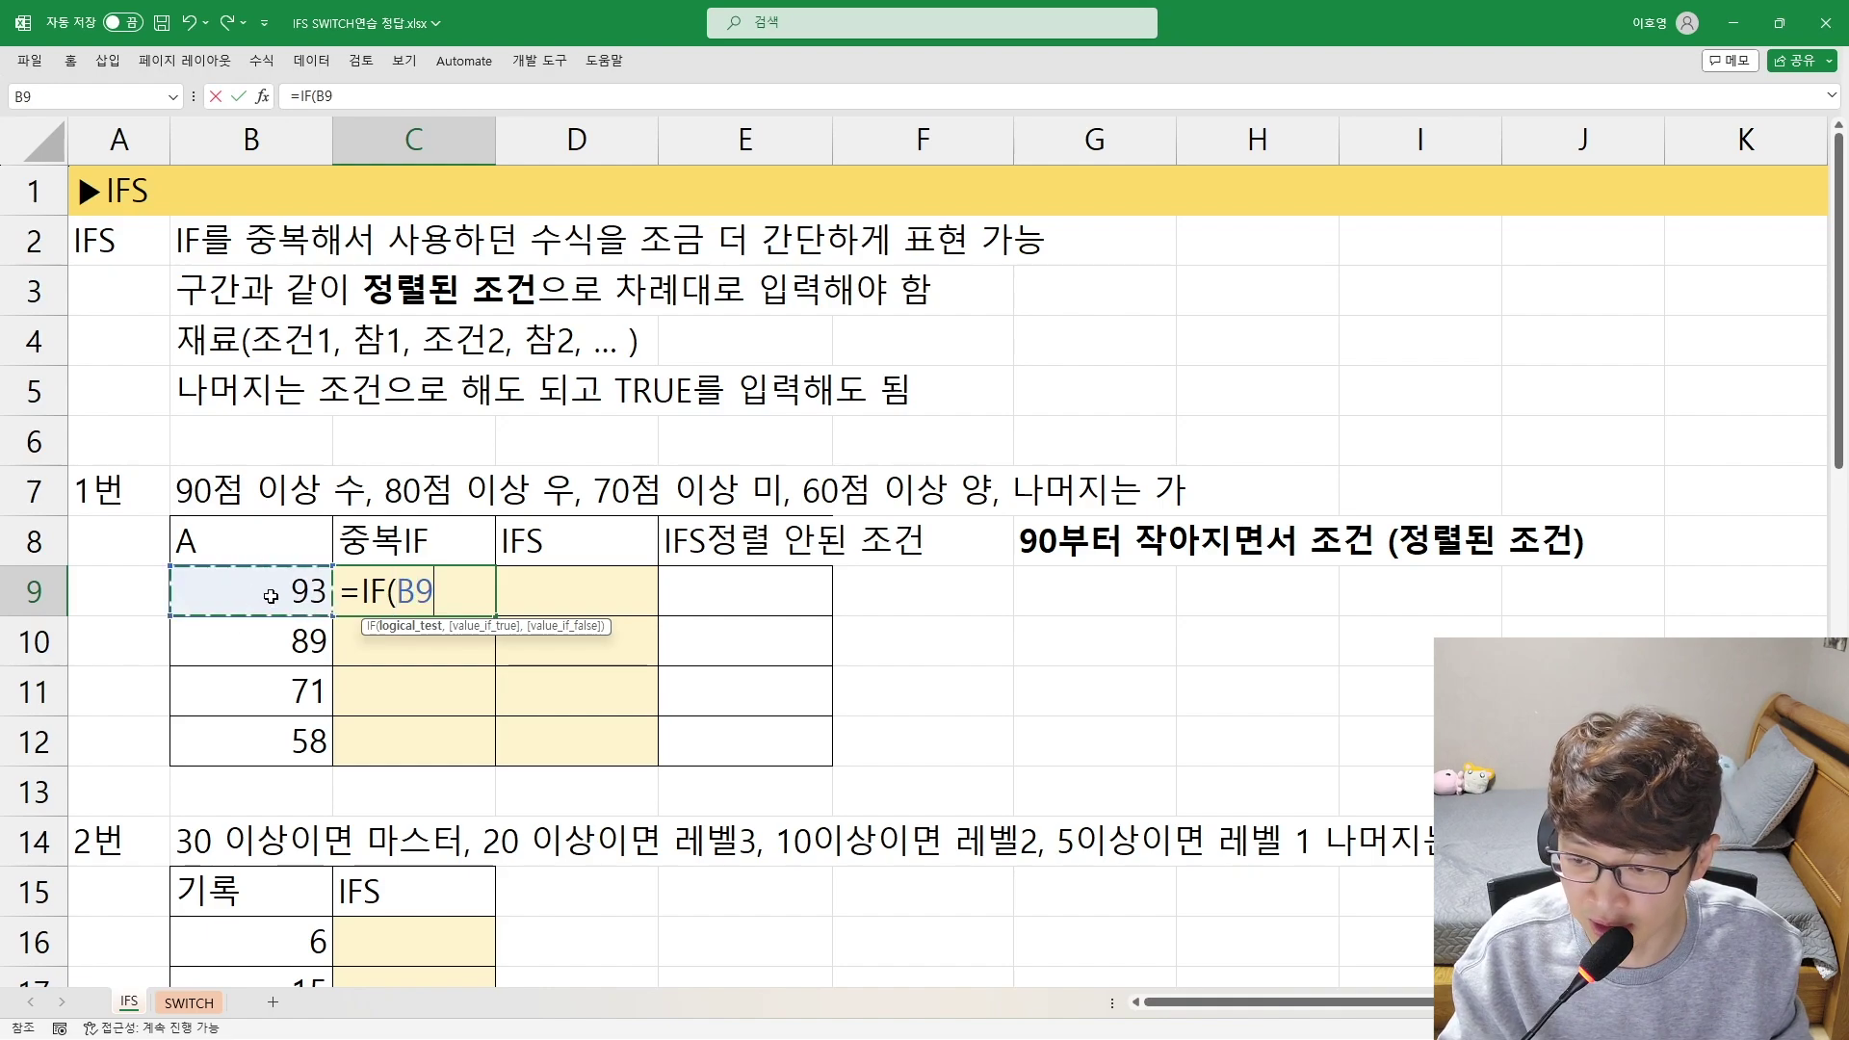
type(">=")
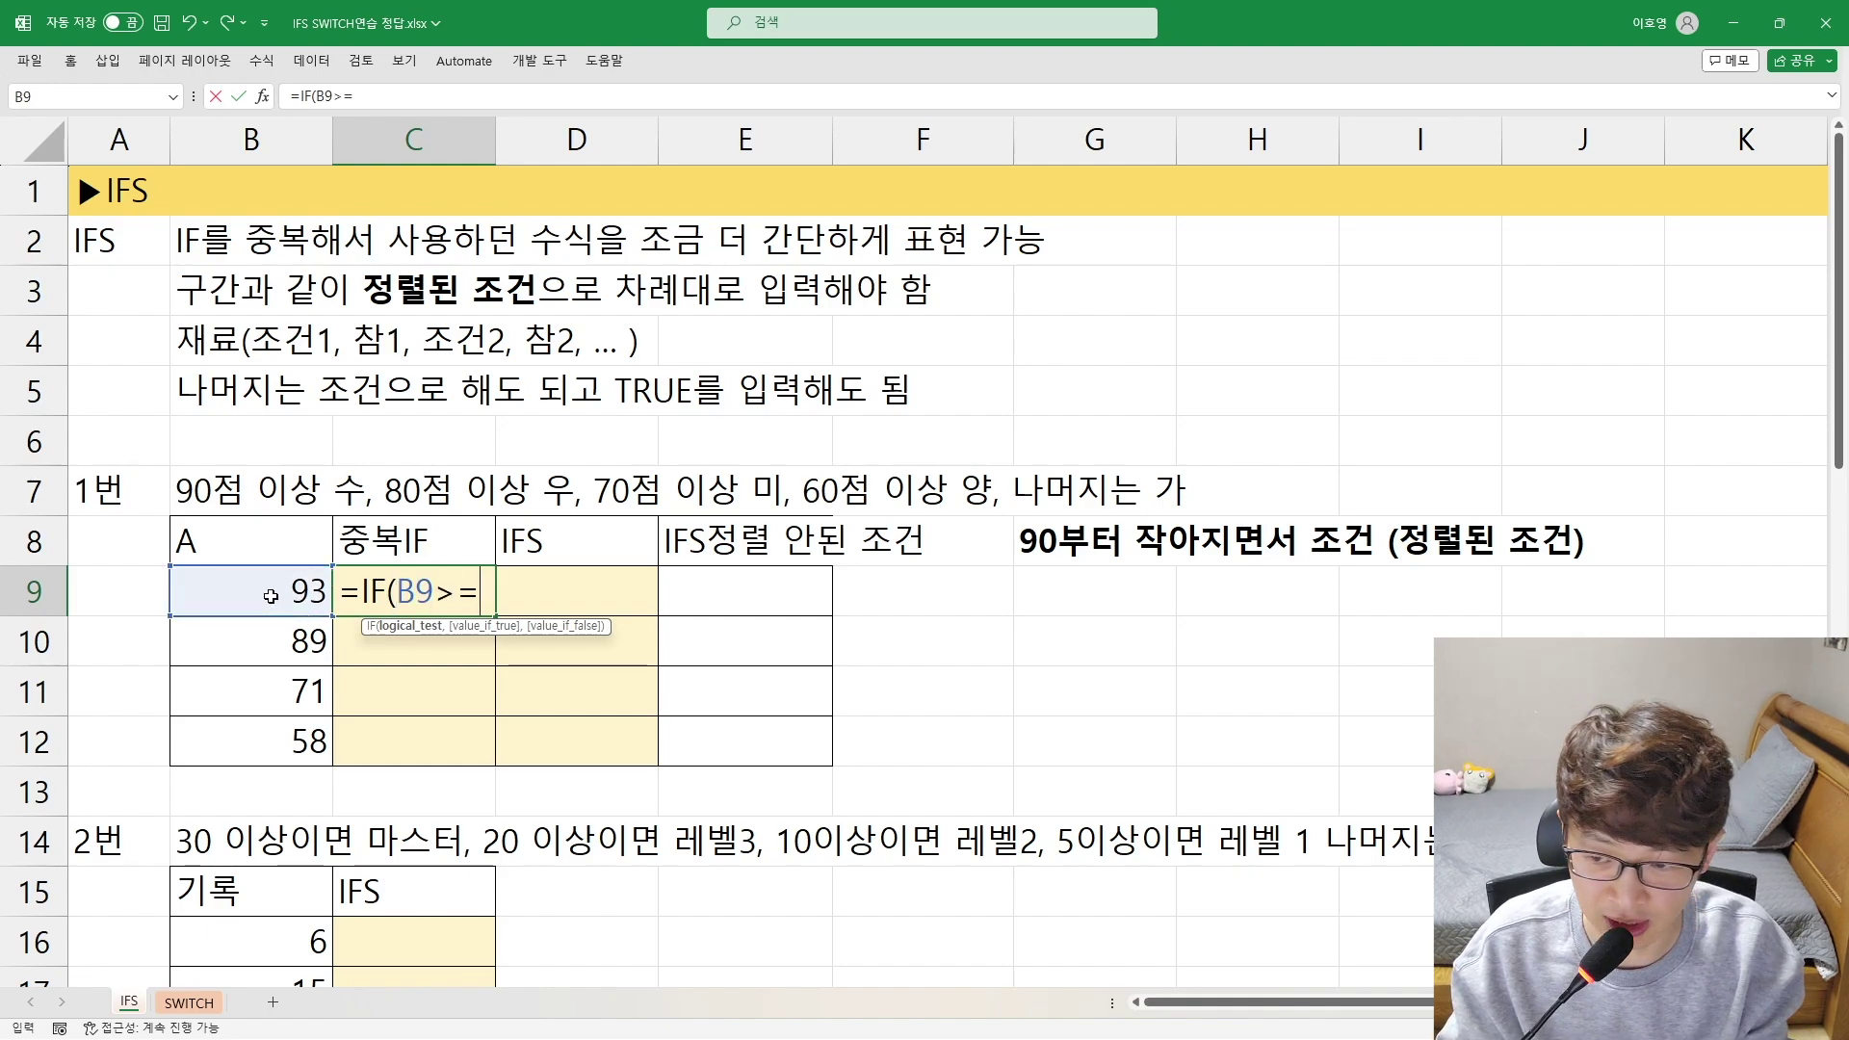
type("90,\"")
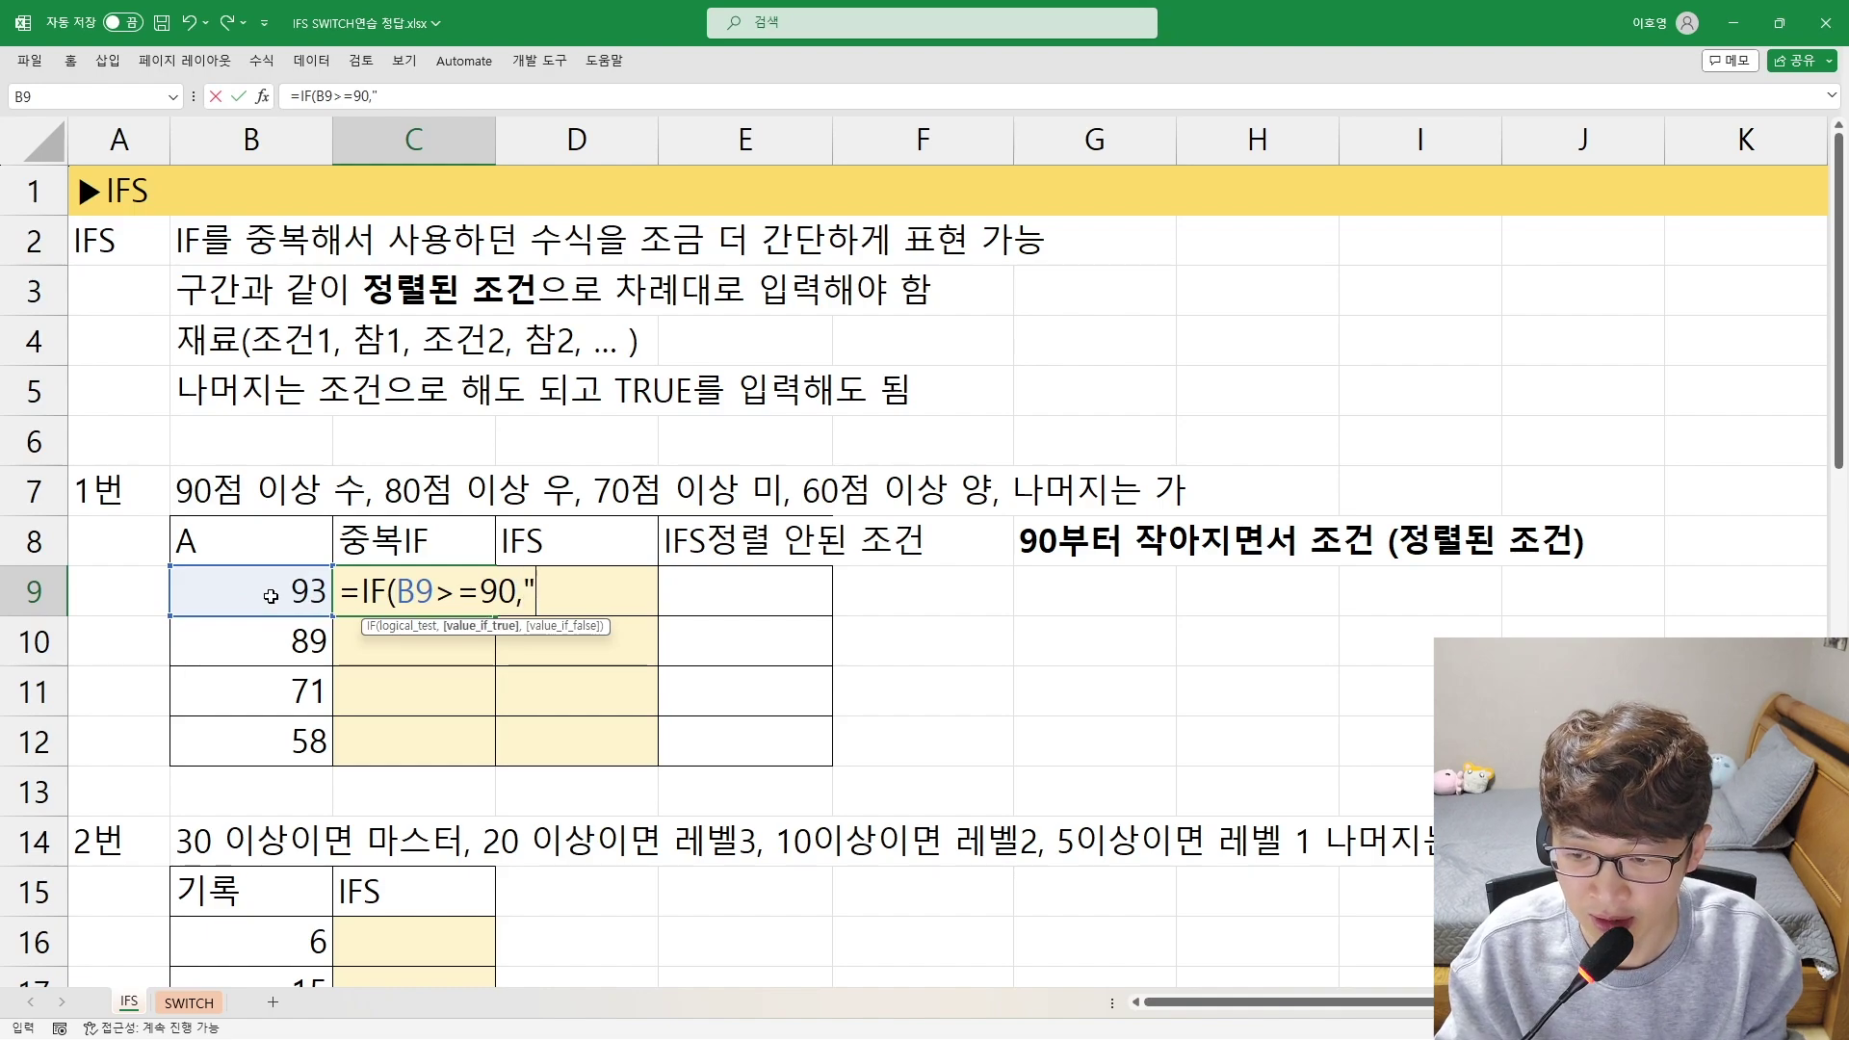
type("ㅅ")
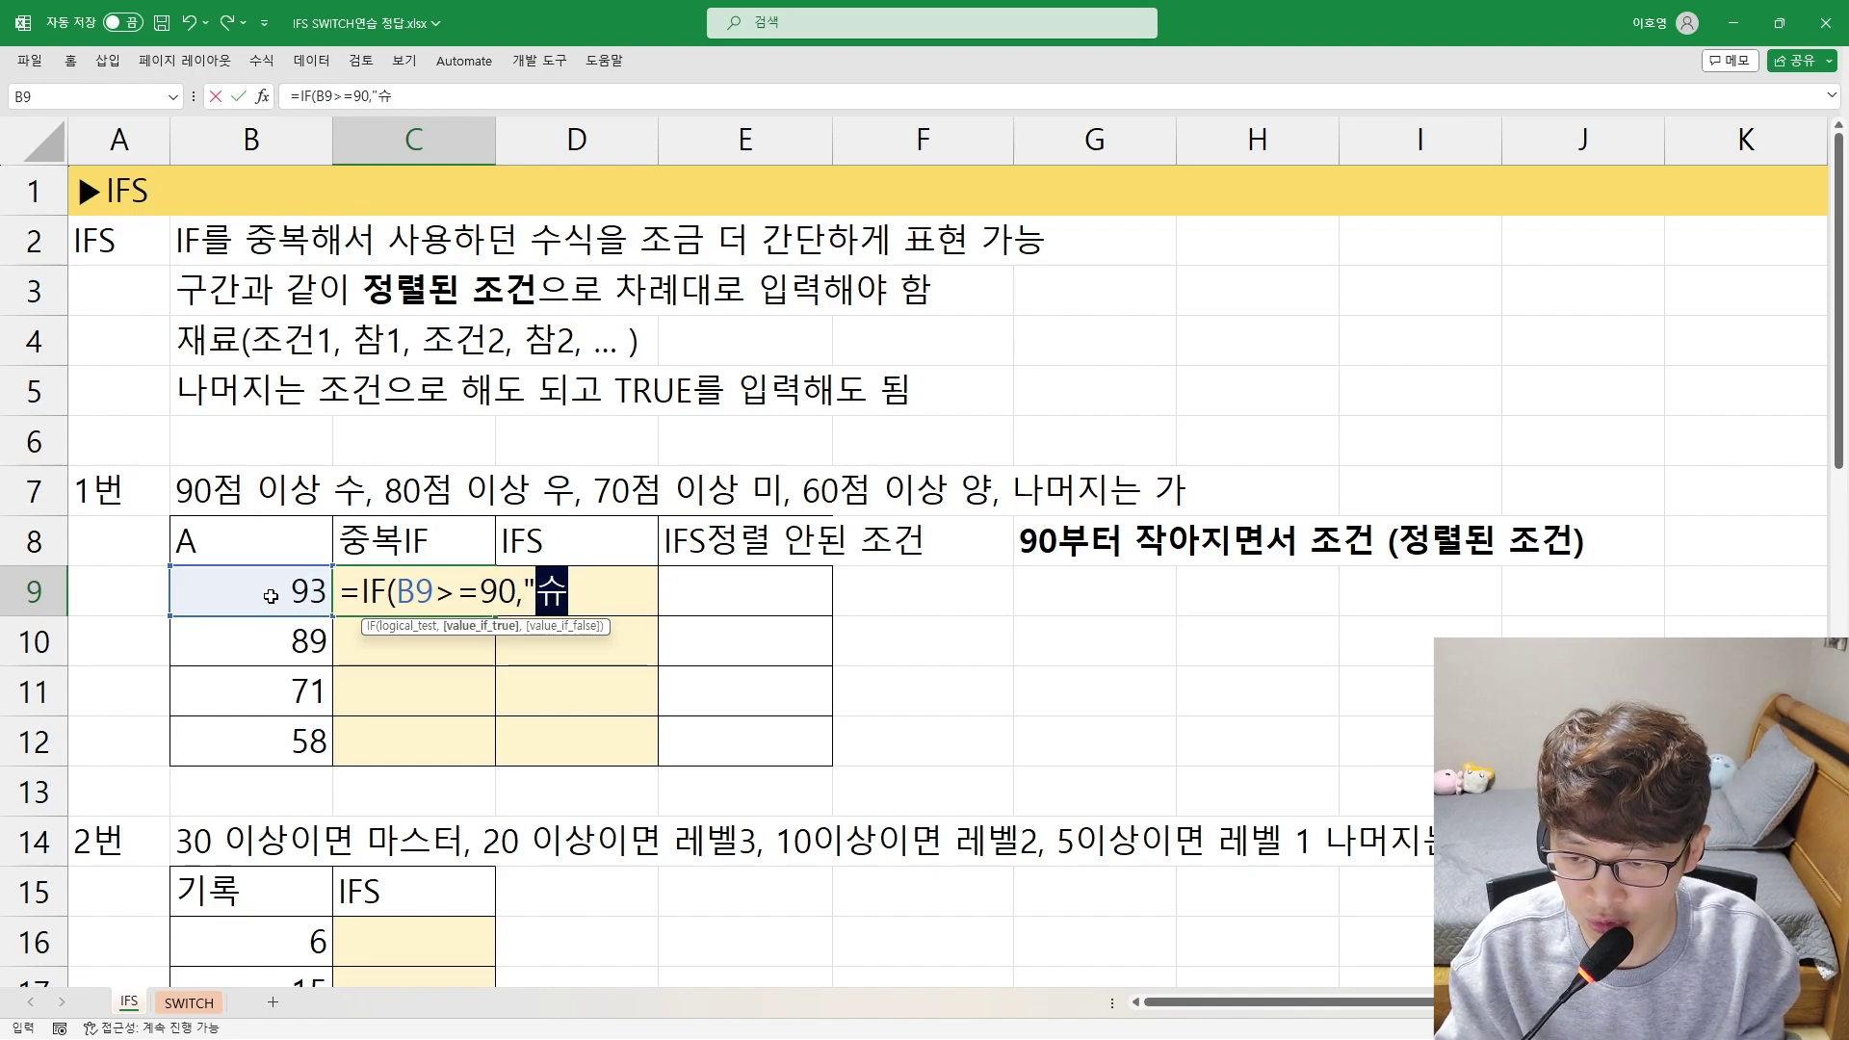
type("ㅜ\"")
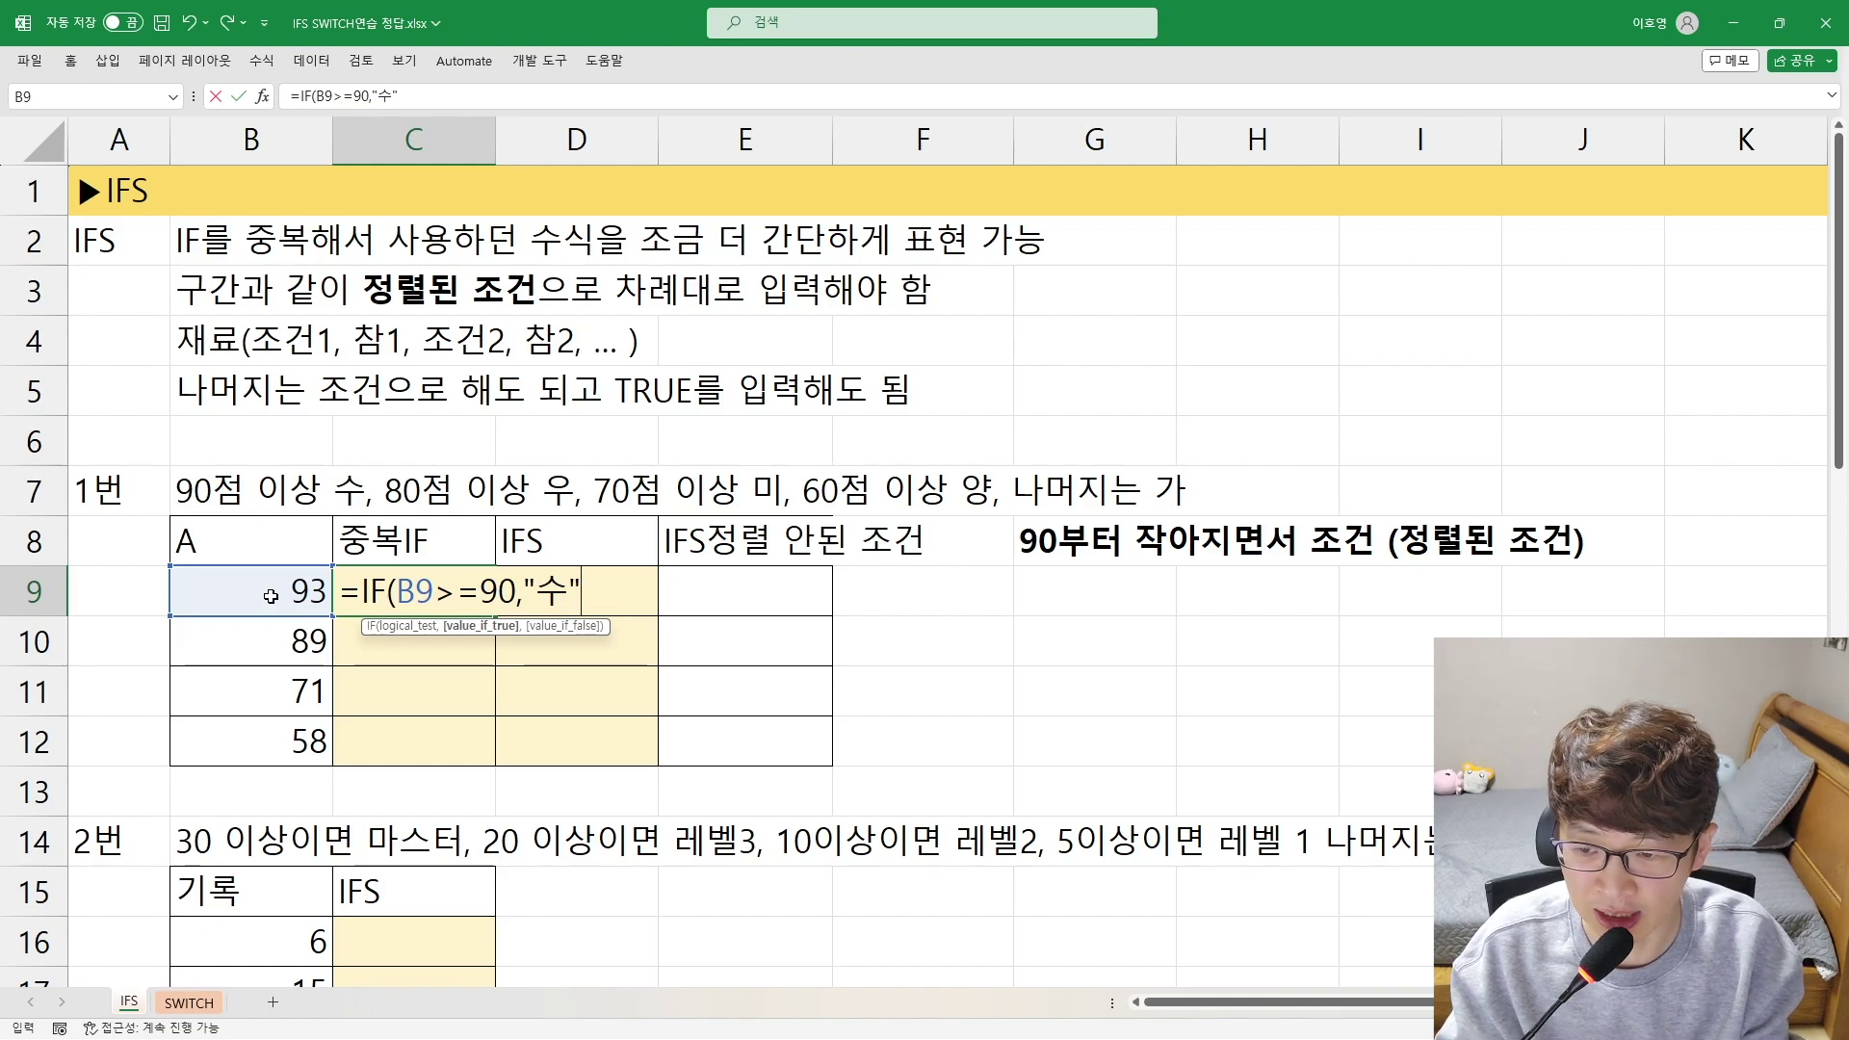
type(",")
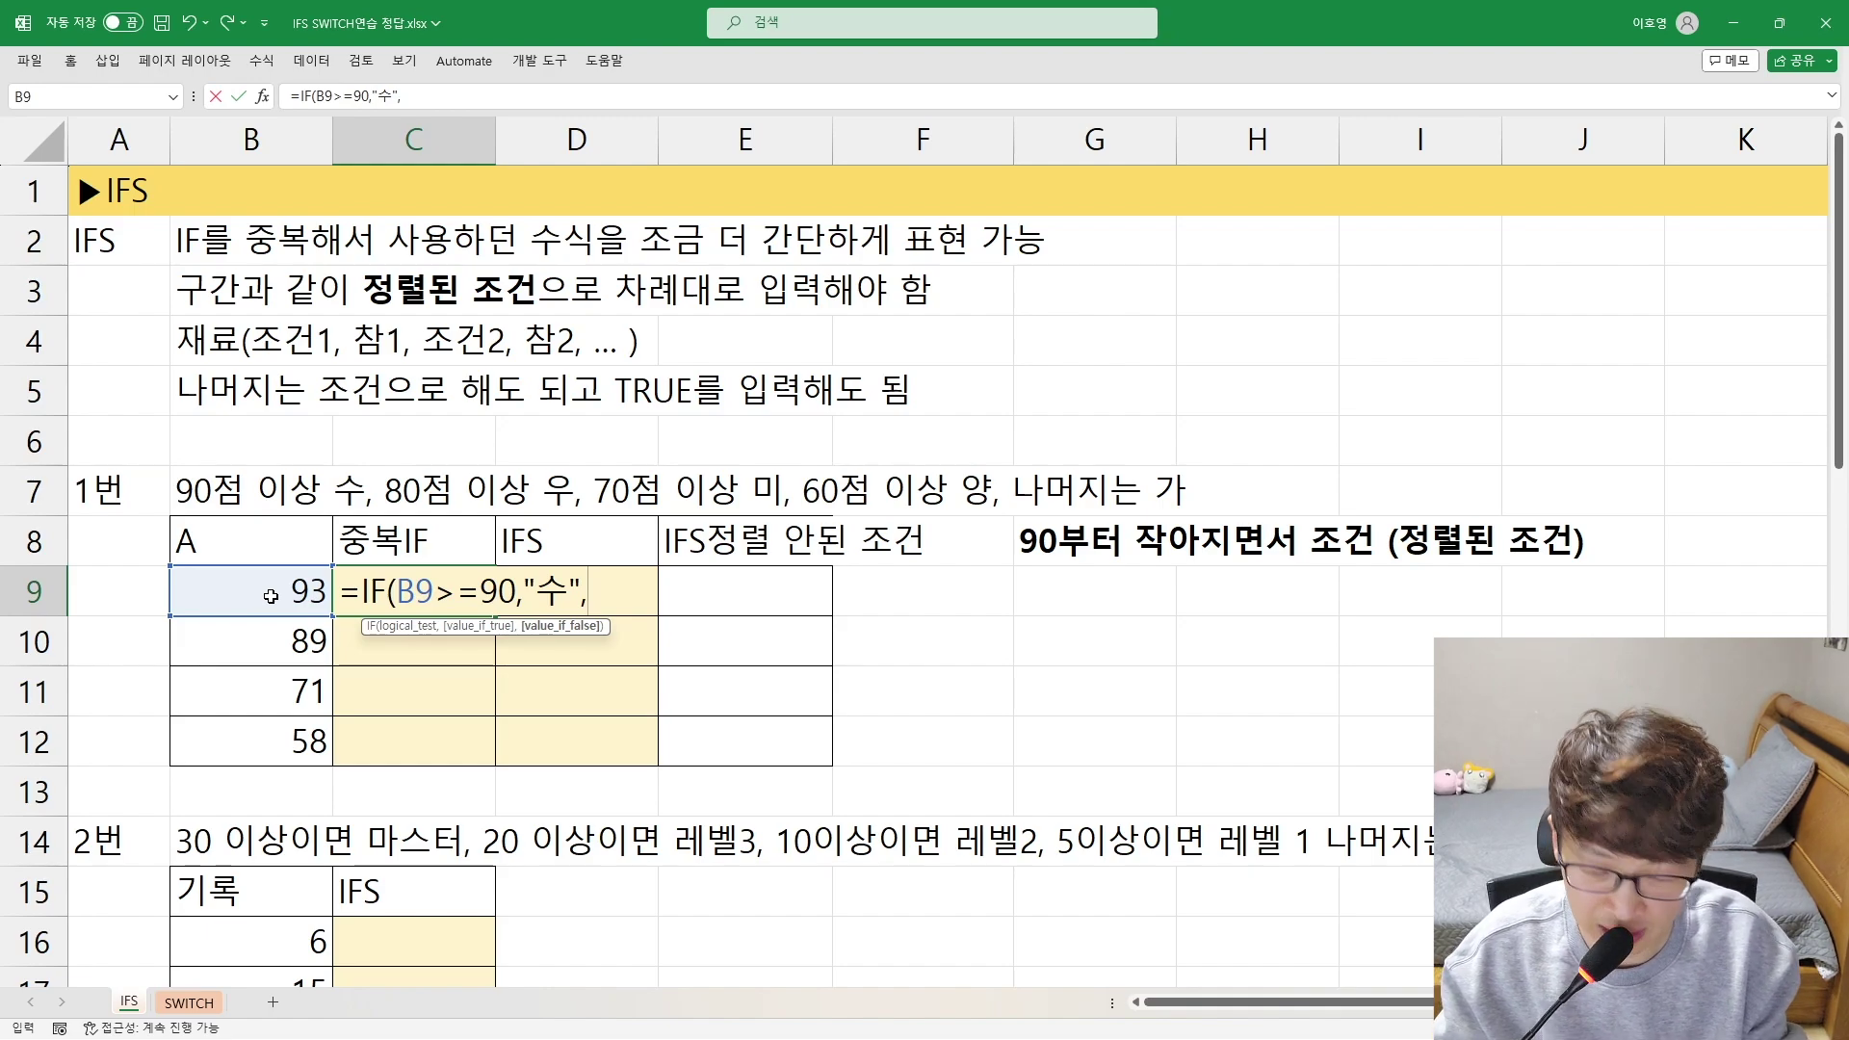
type("\"\")")
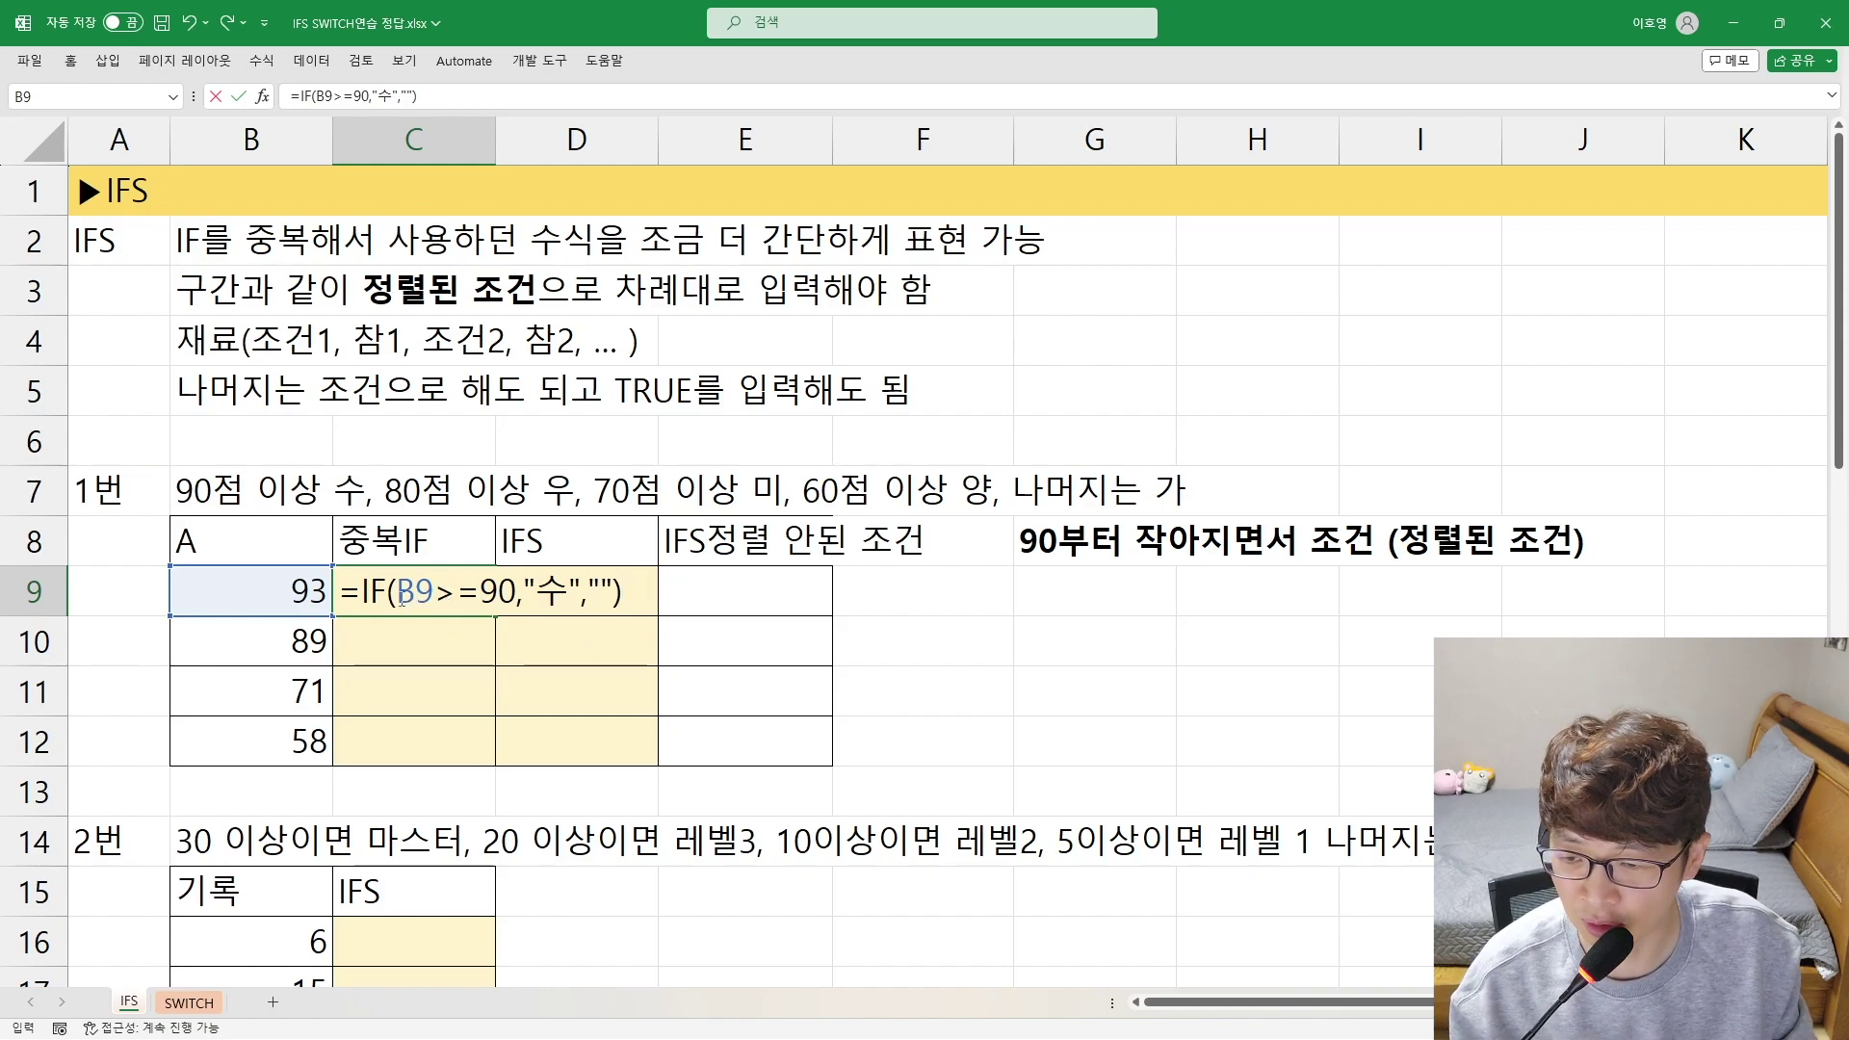
left_click_drag(401, 597, 569, 594)
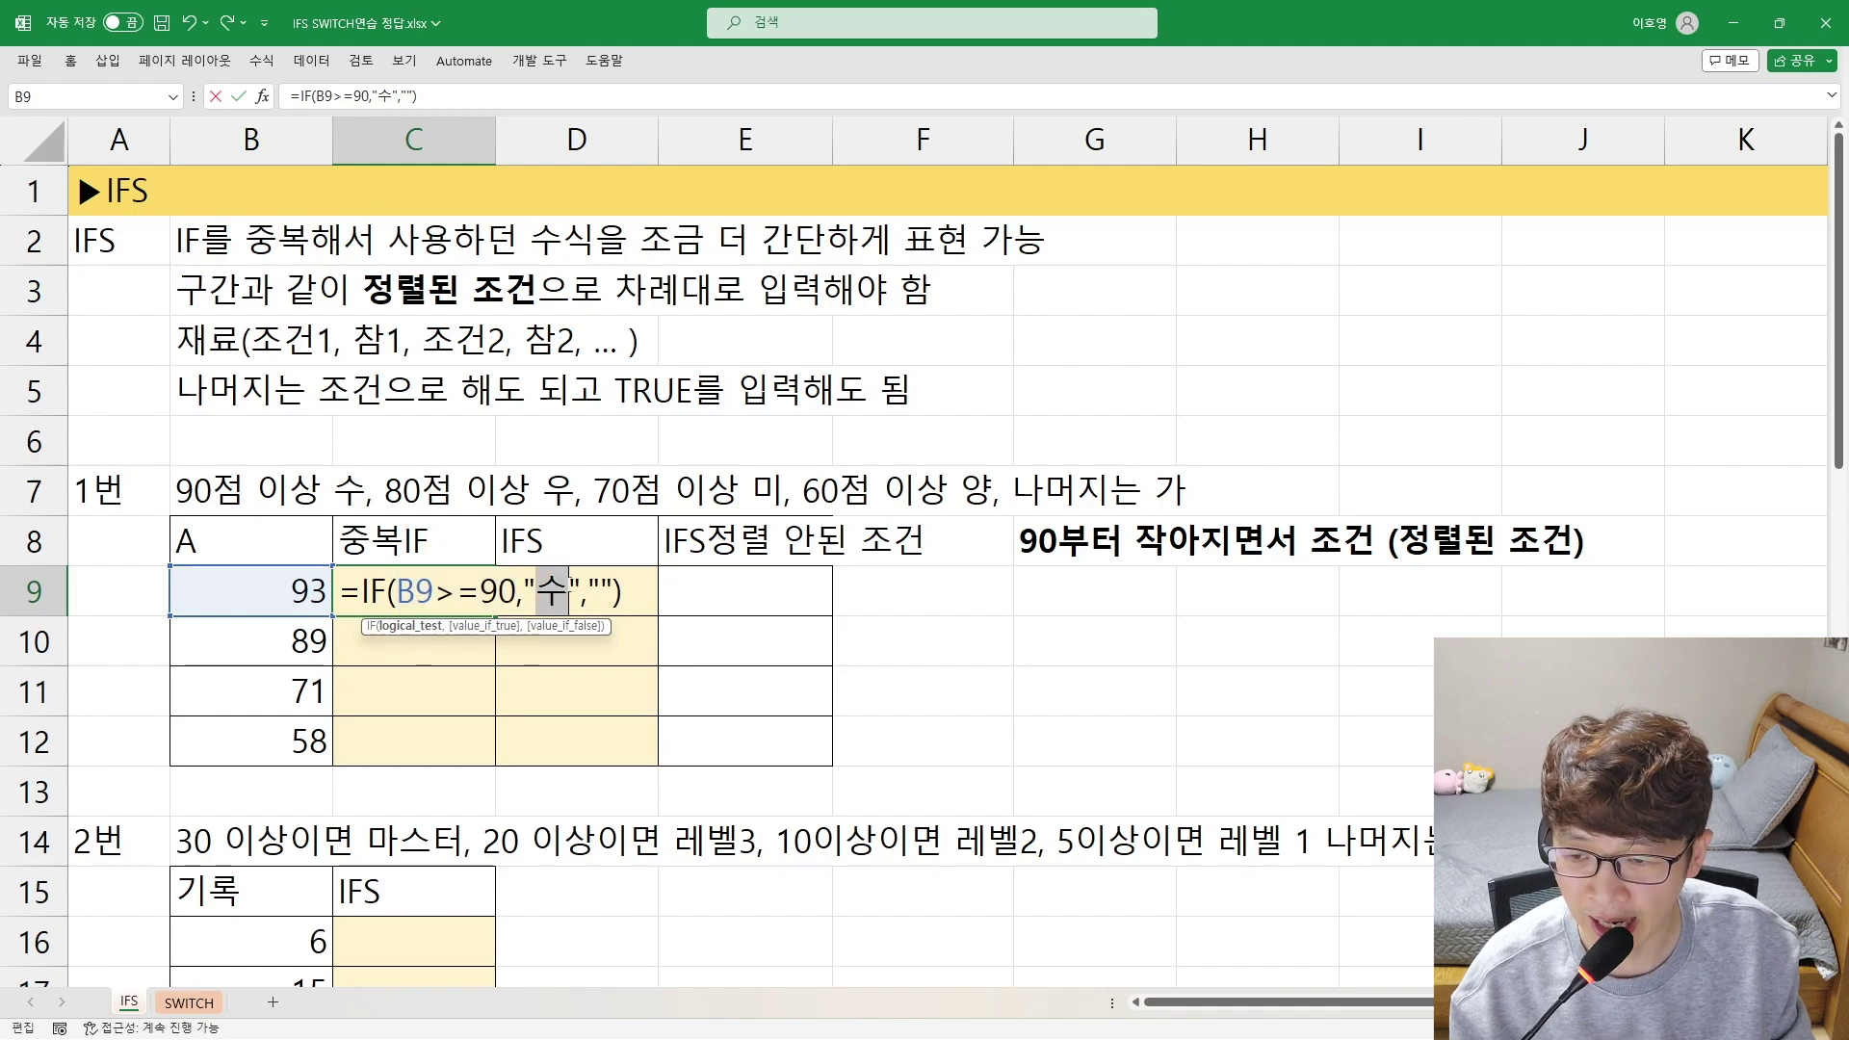
left_click(612, 591)
key("Return")
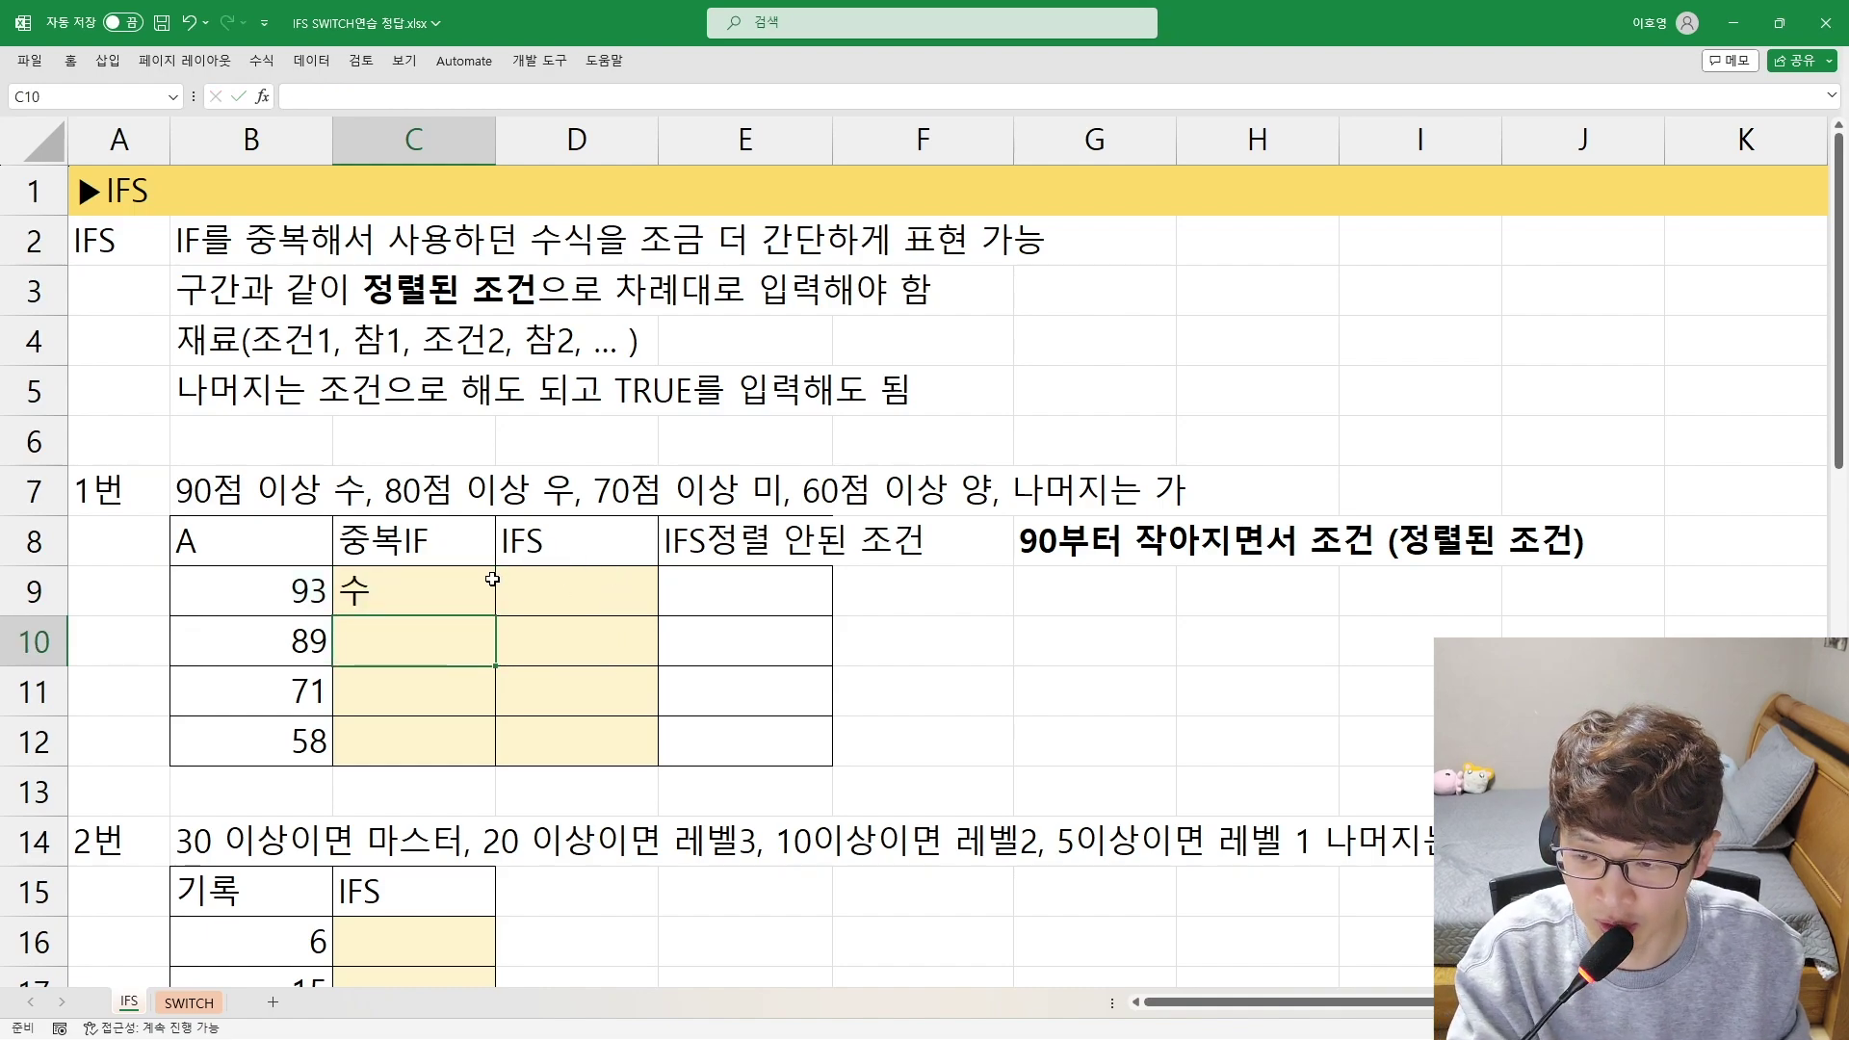
left_click(486, 589)
left_click_drag(495, 616, 483, 753)
Replace the empty-text false value in C9's formula with a nested IF(B9>=80,"우" by reusing the copied first condition
double_click(381, 599)
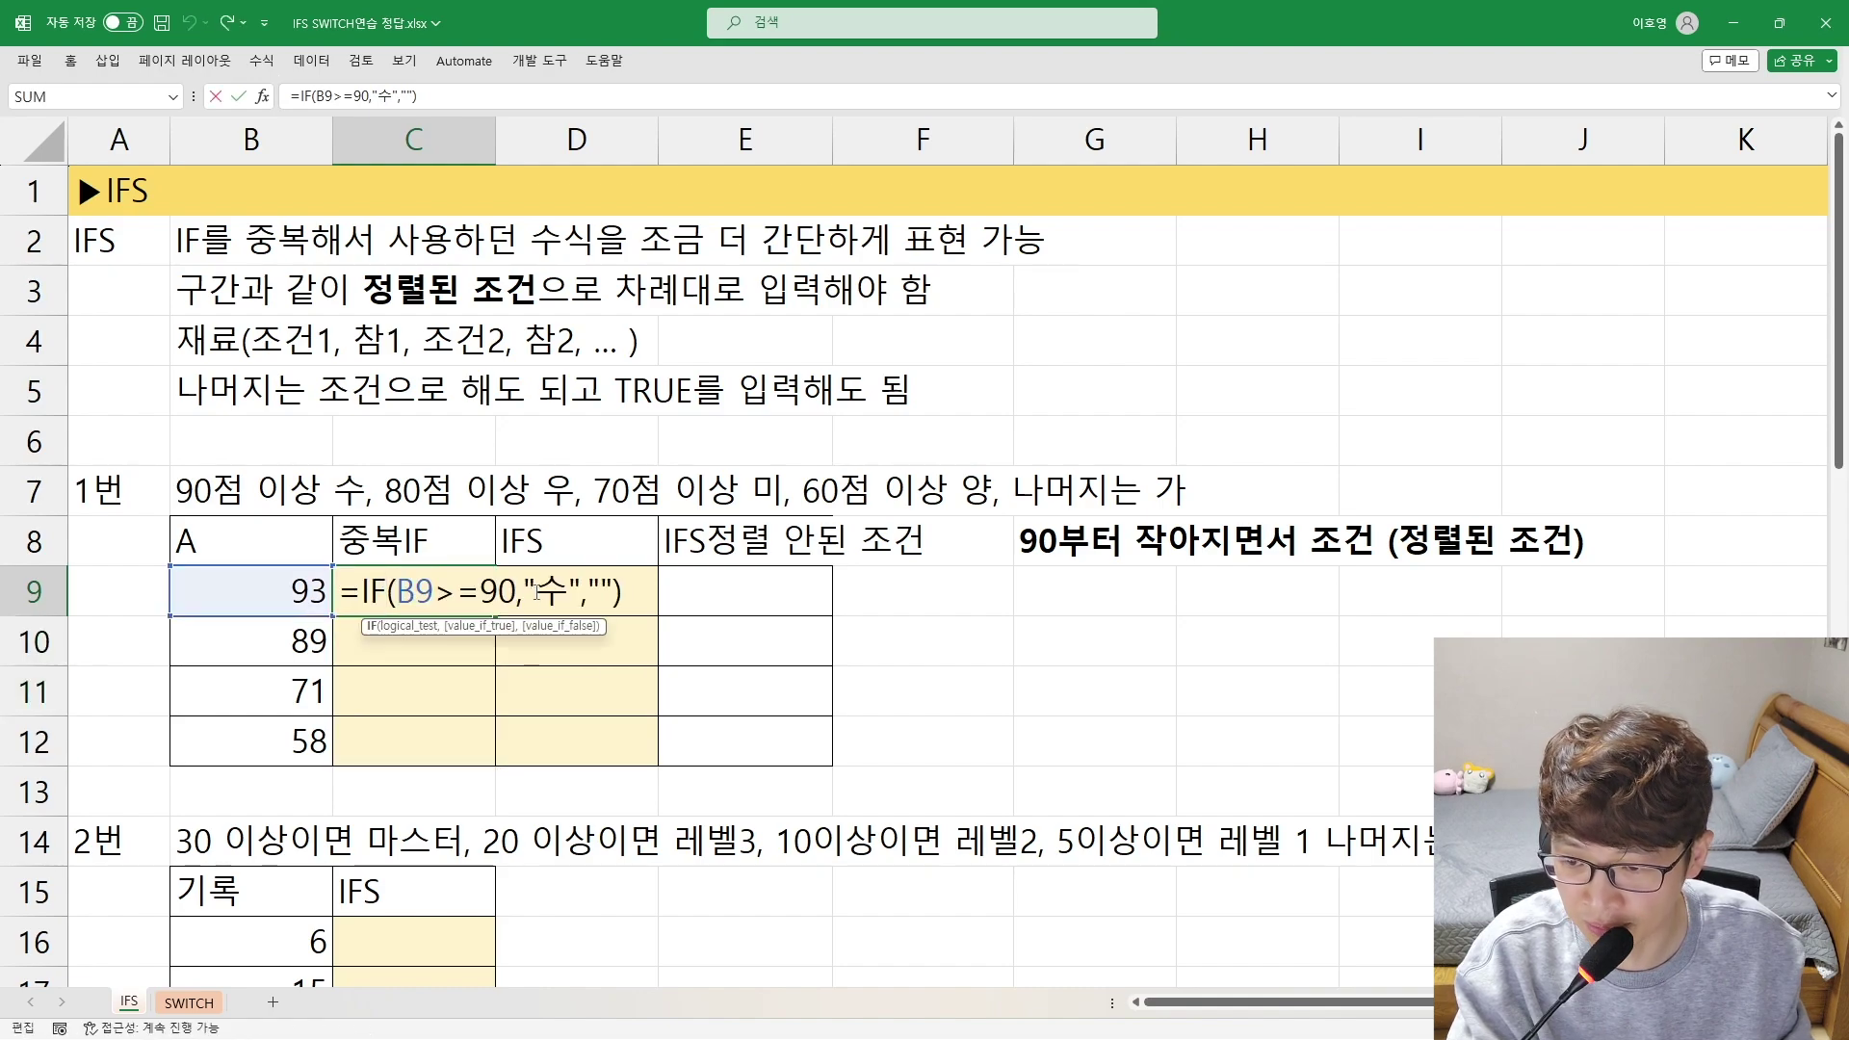
double_click(593, 589)
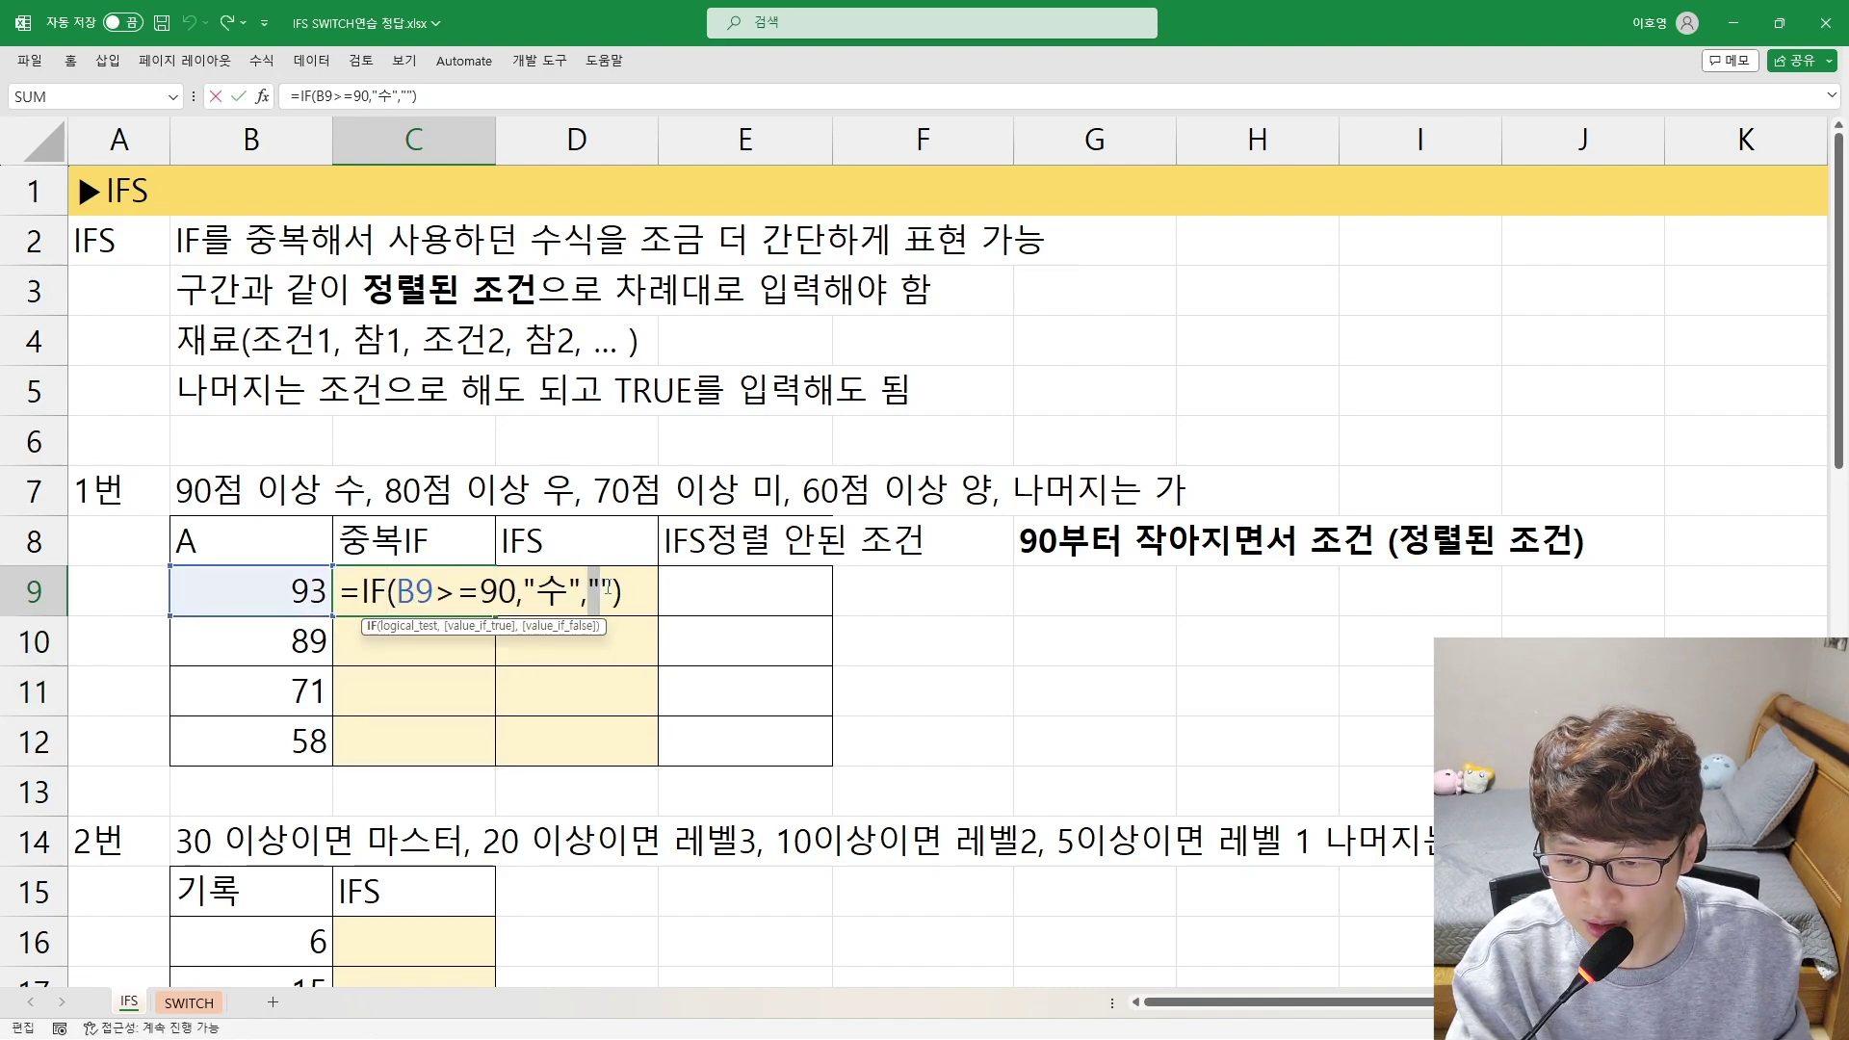
key("BackSpace")
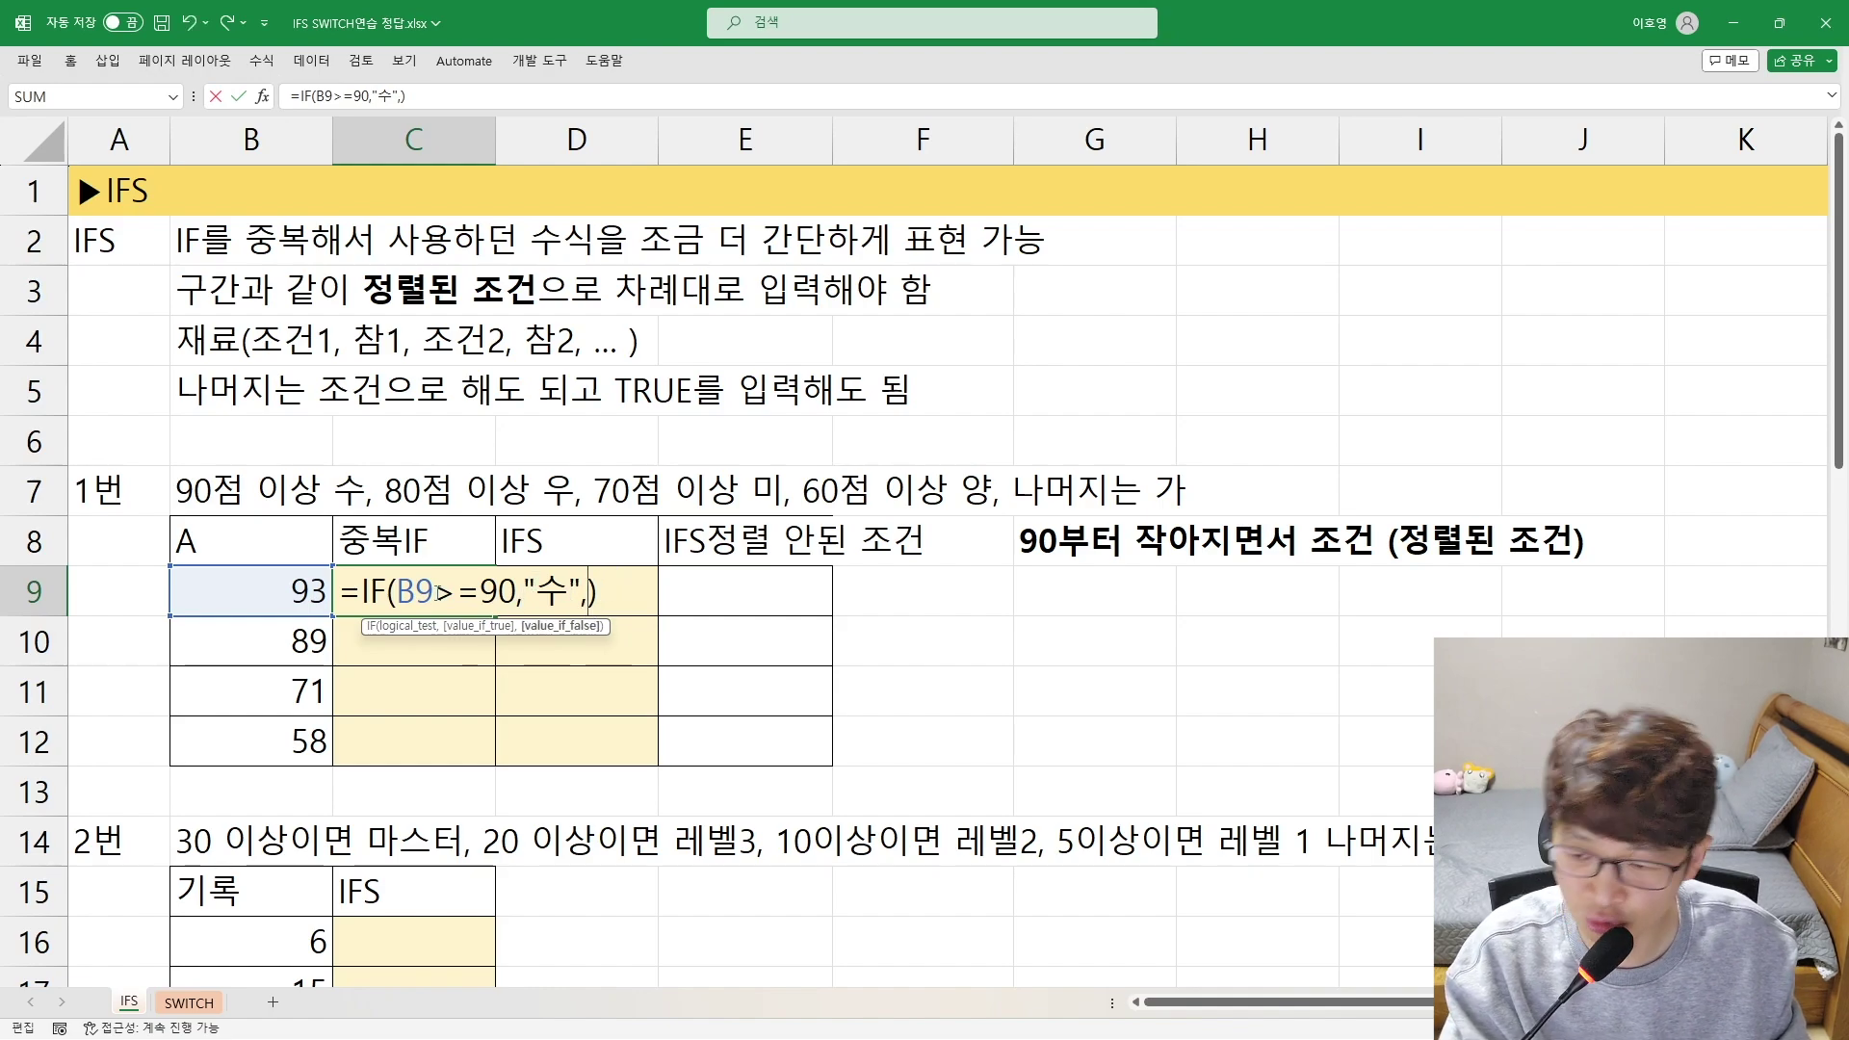
left_click(586, 596)
left_click(589, 591)
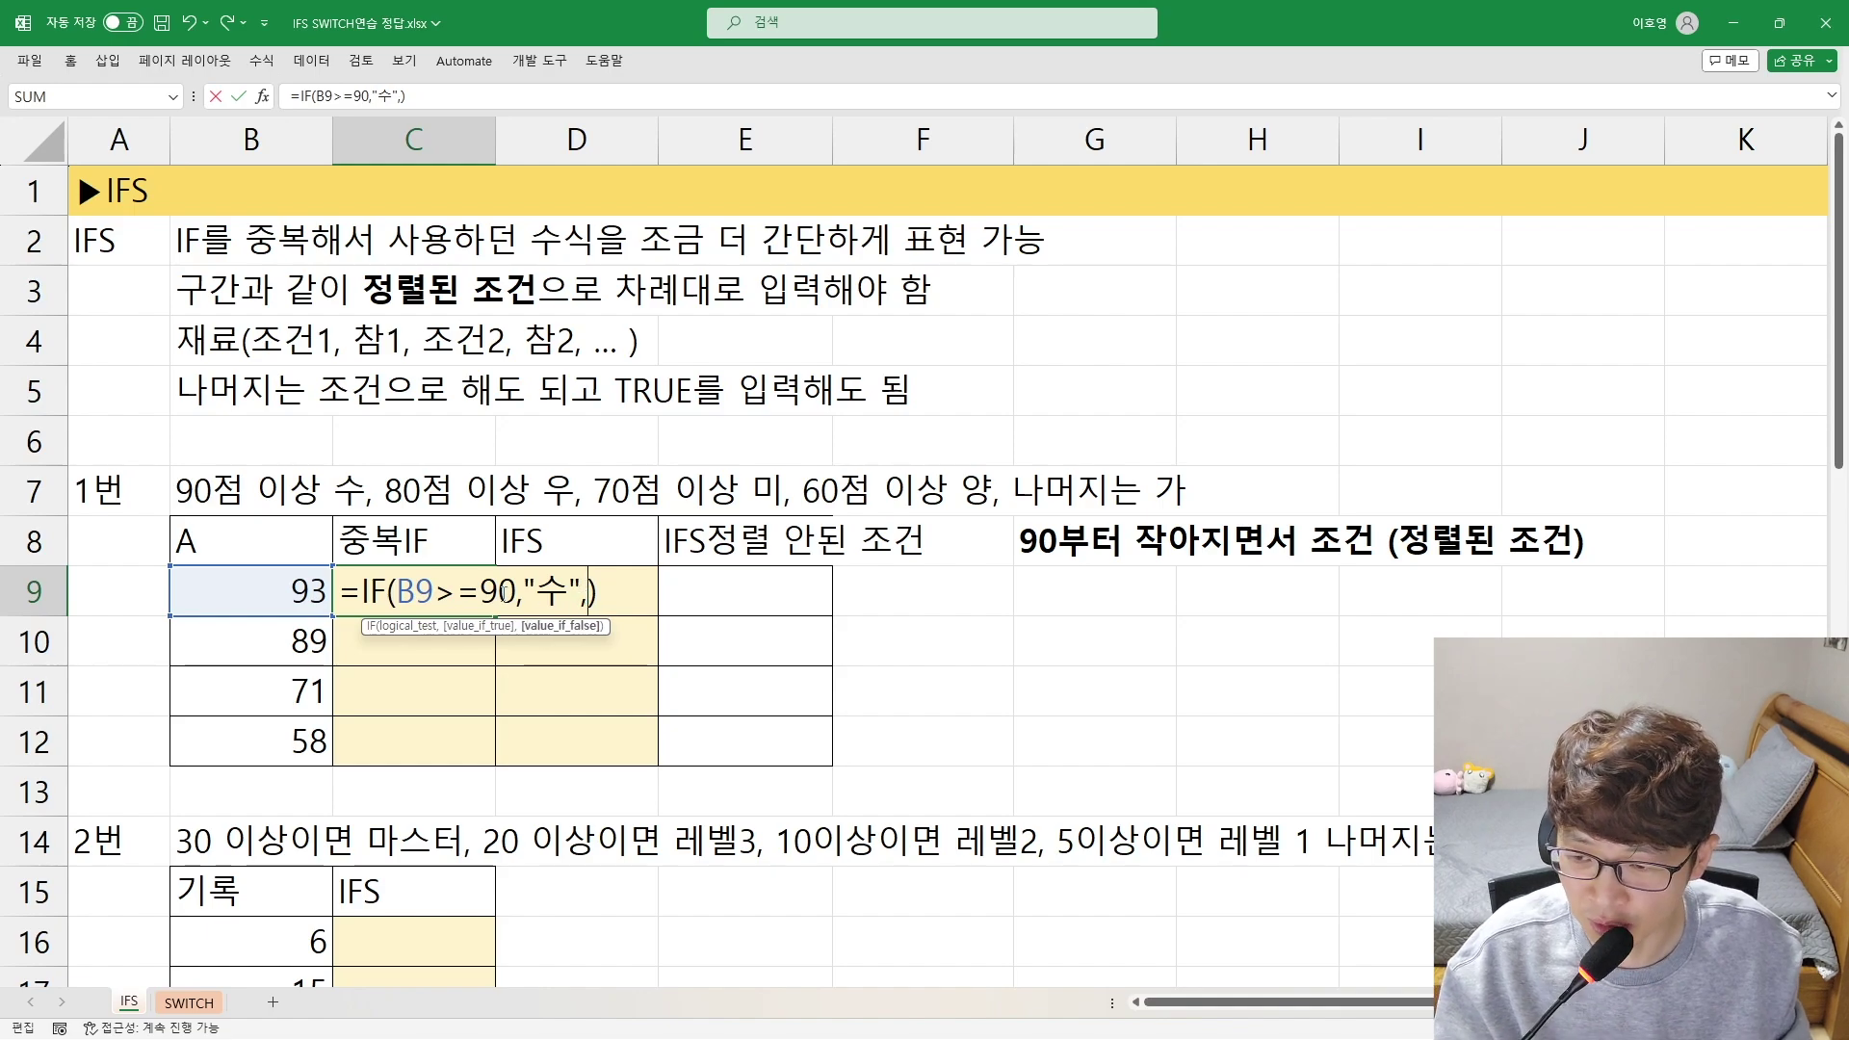
left_click_drag(360, 586, 518, 584)
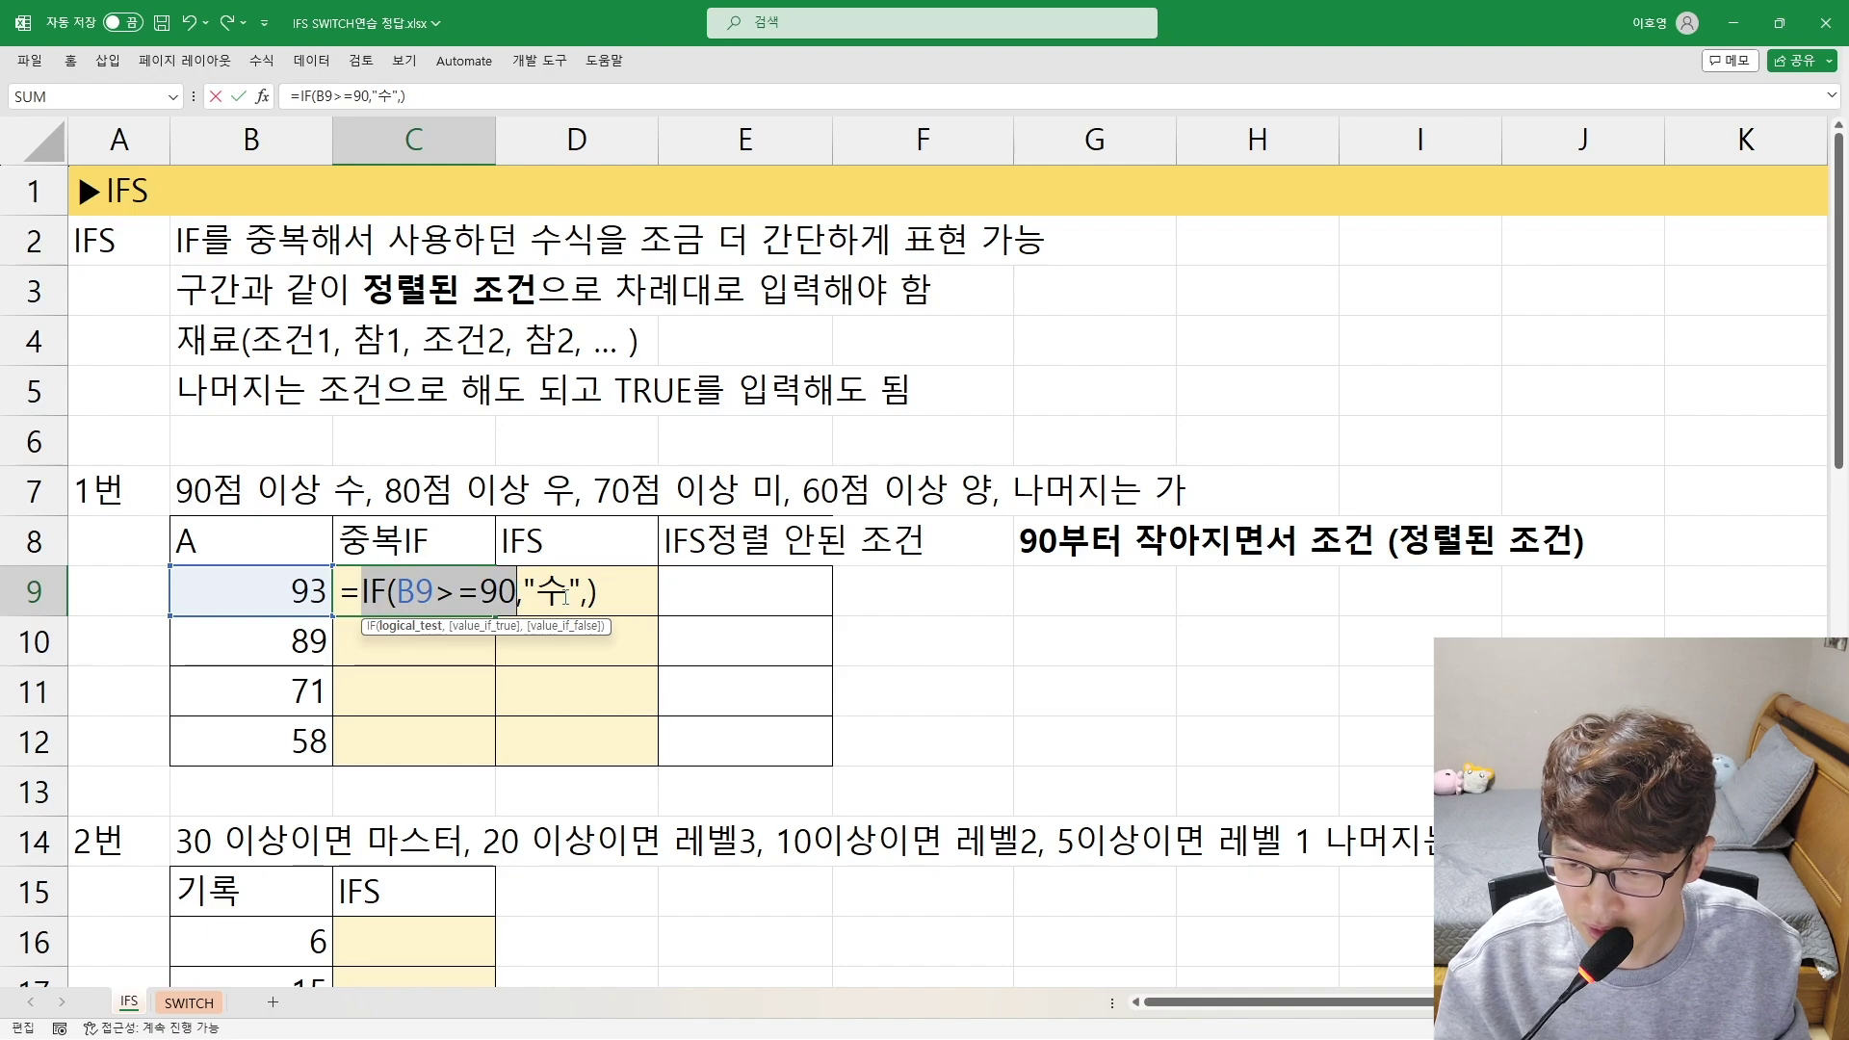
left_click(584, 634)
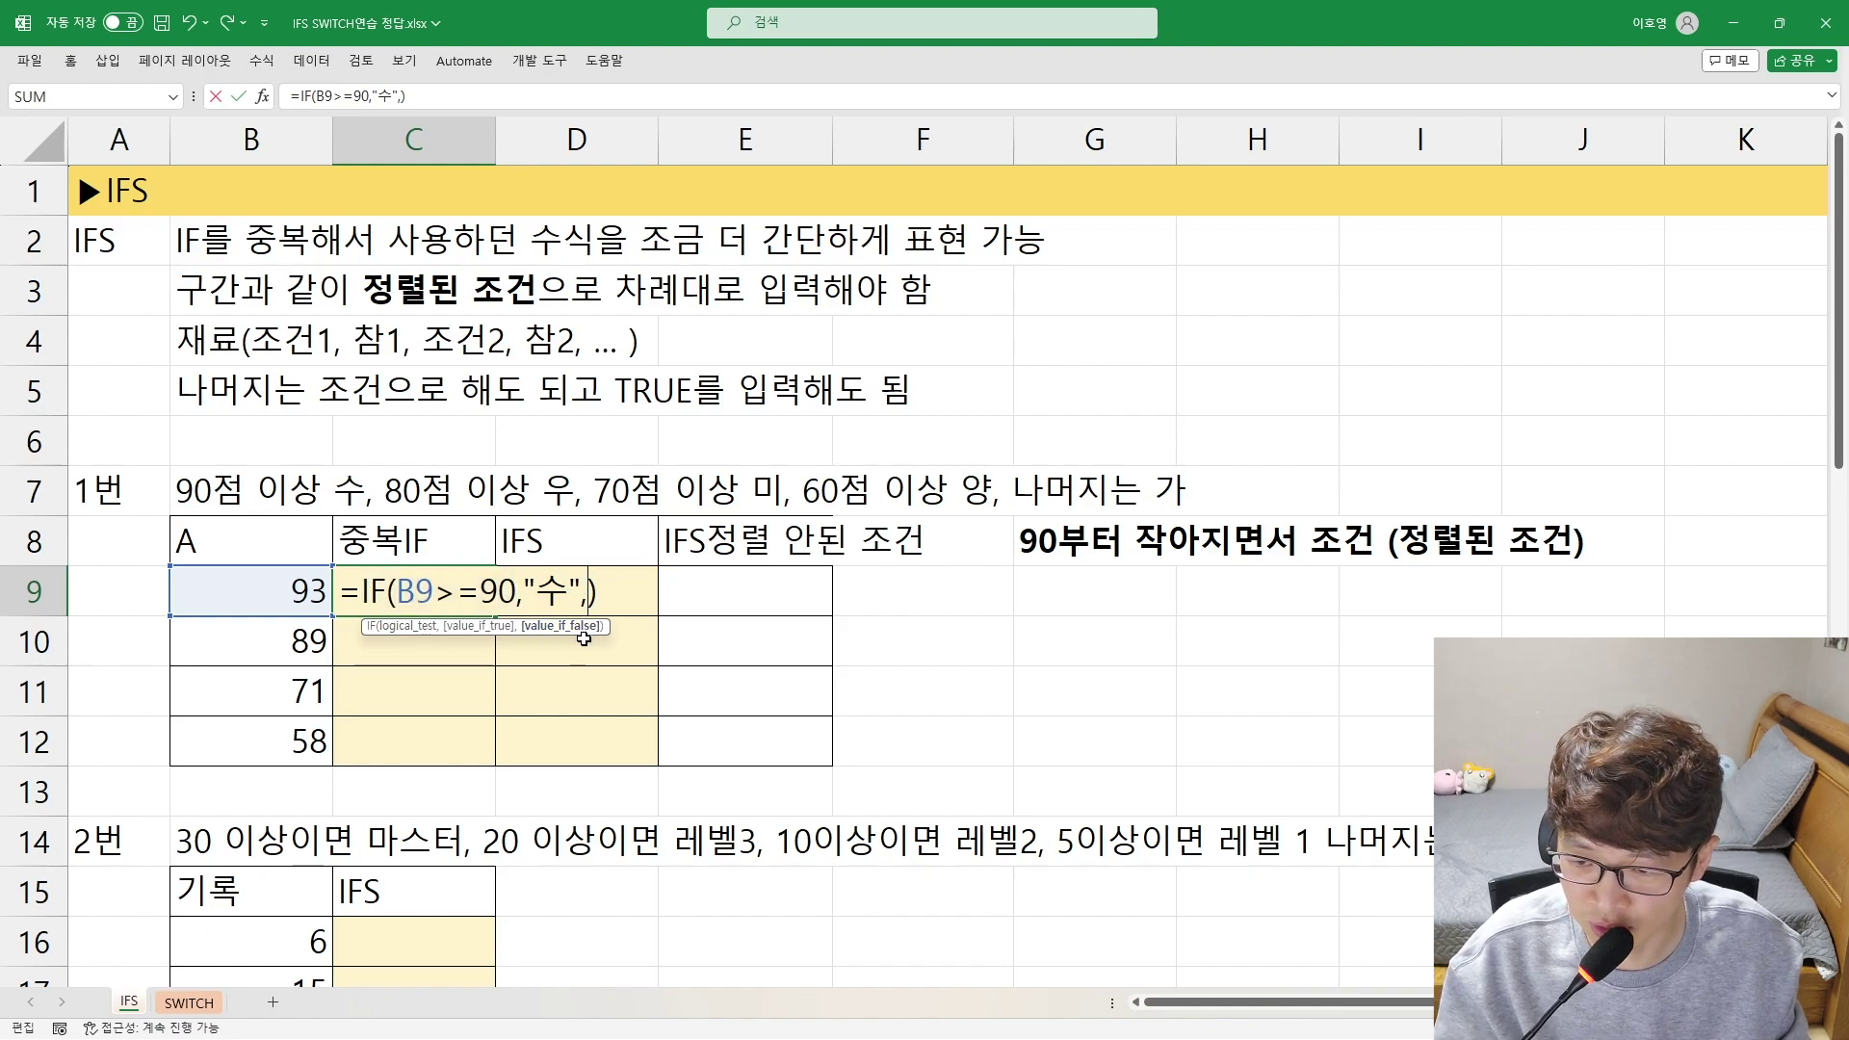
key("ctrl+v")
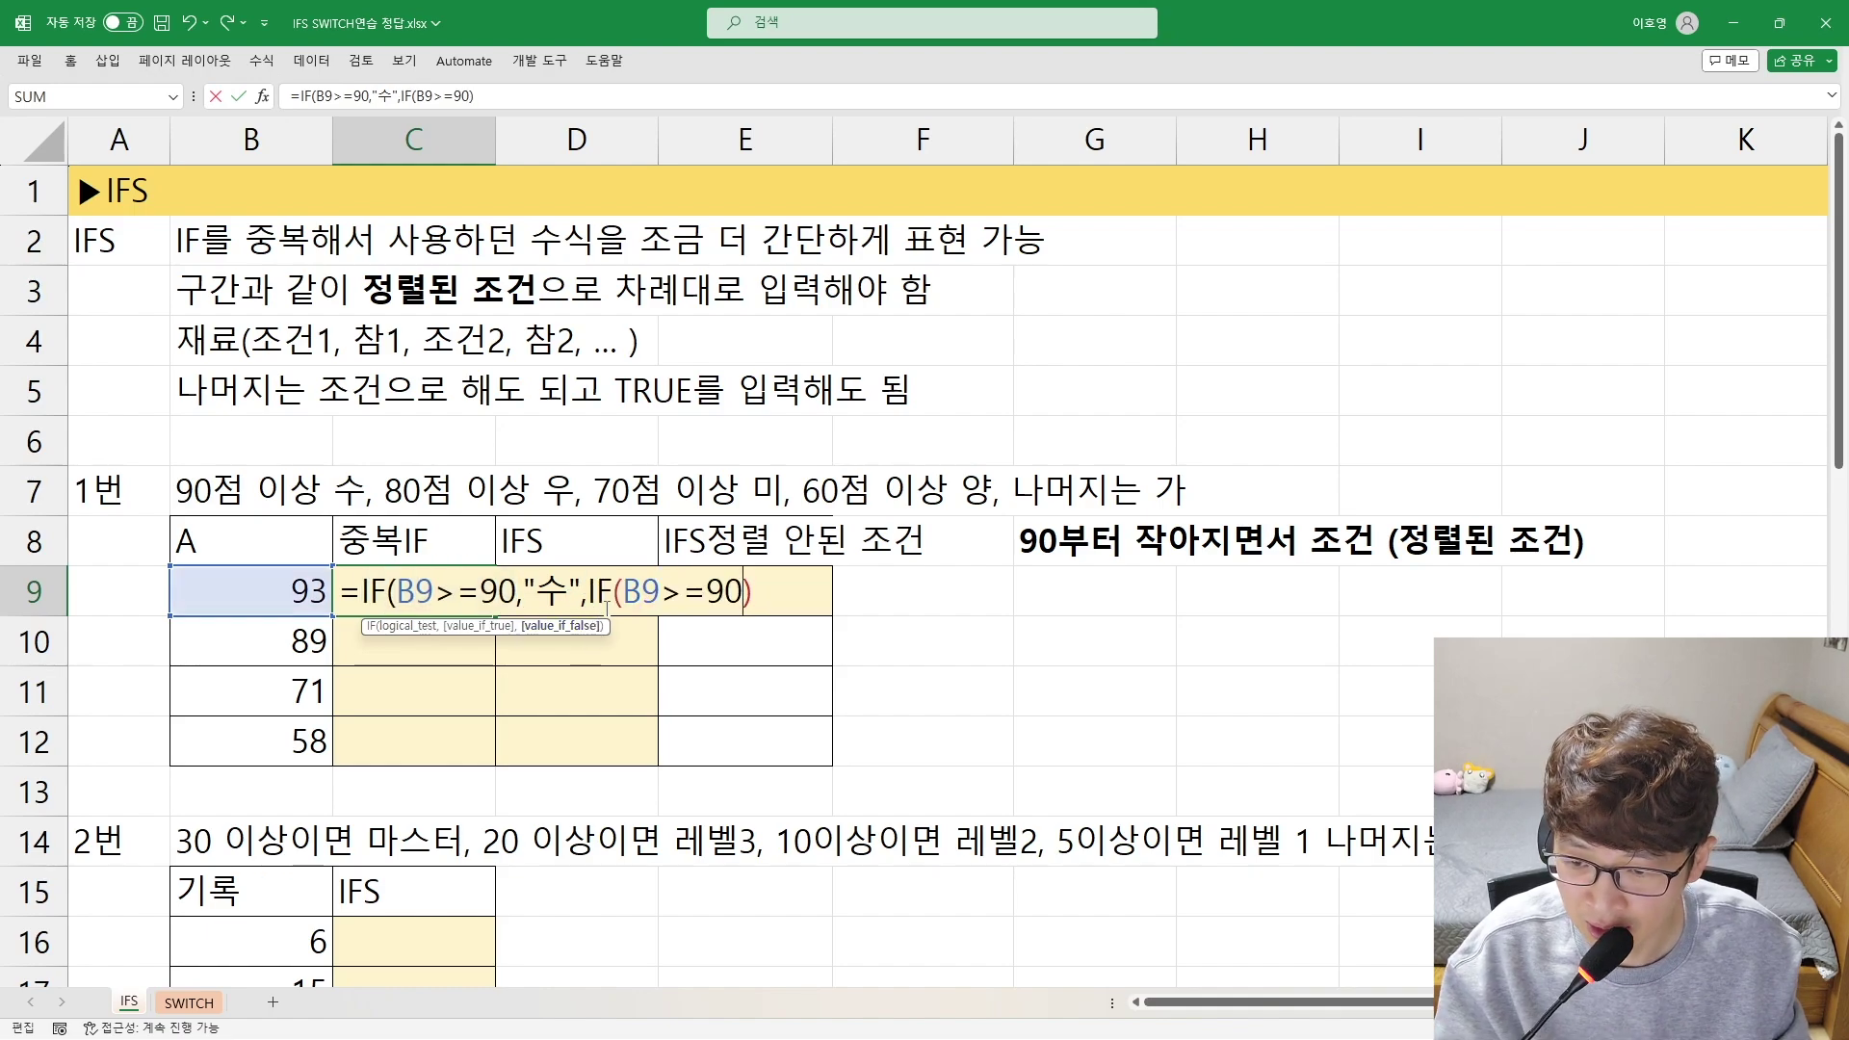
left_click_drag(587, 592, 708, 592)
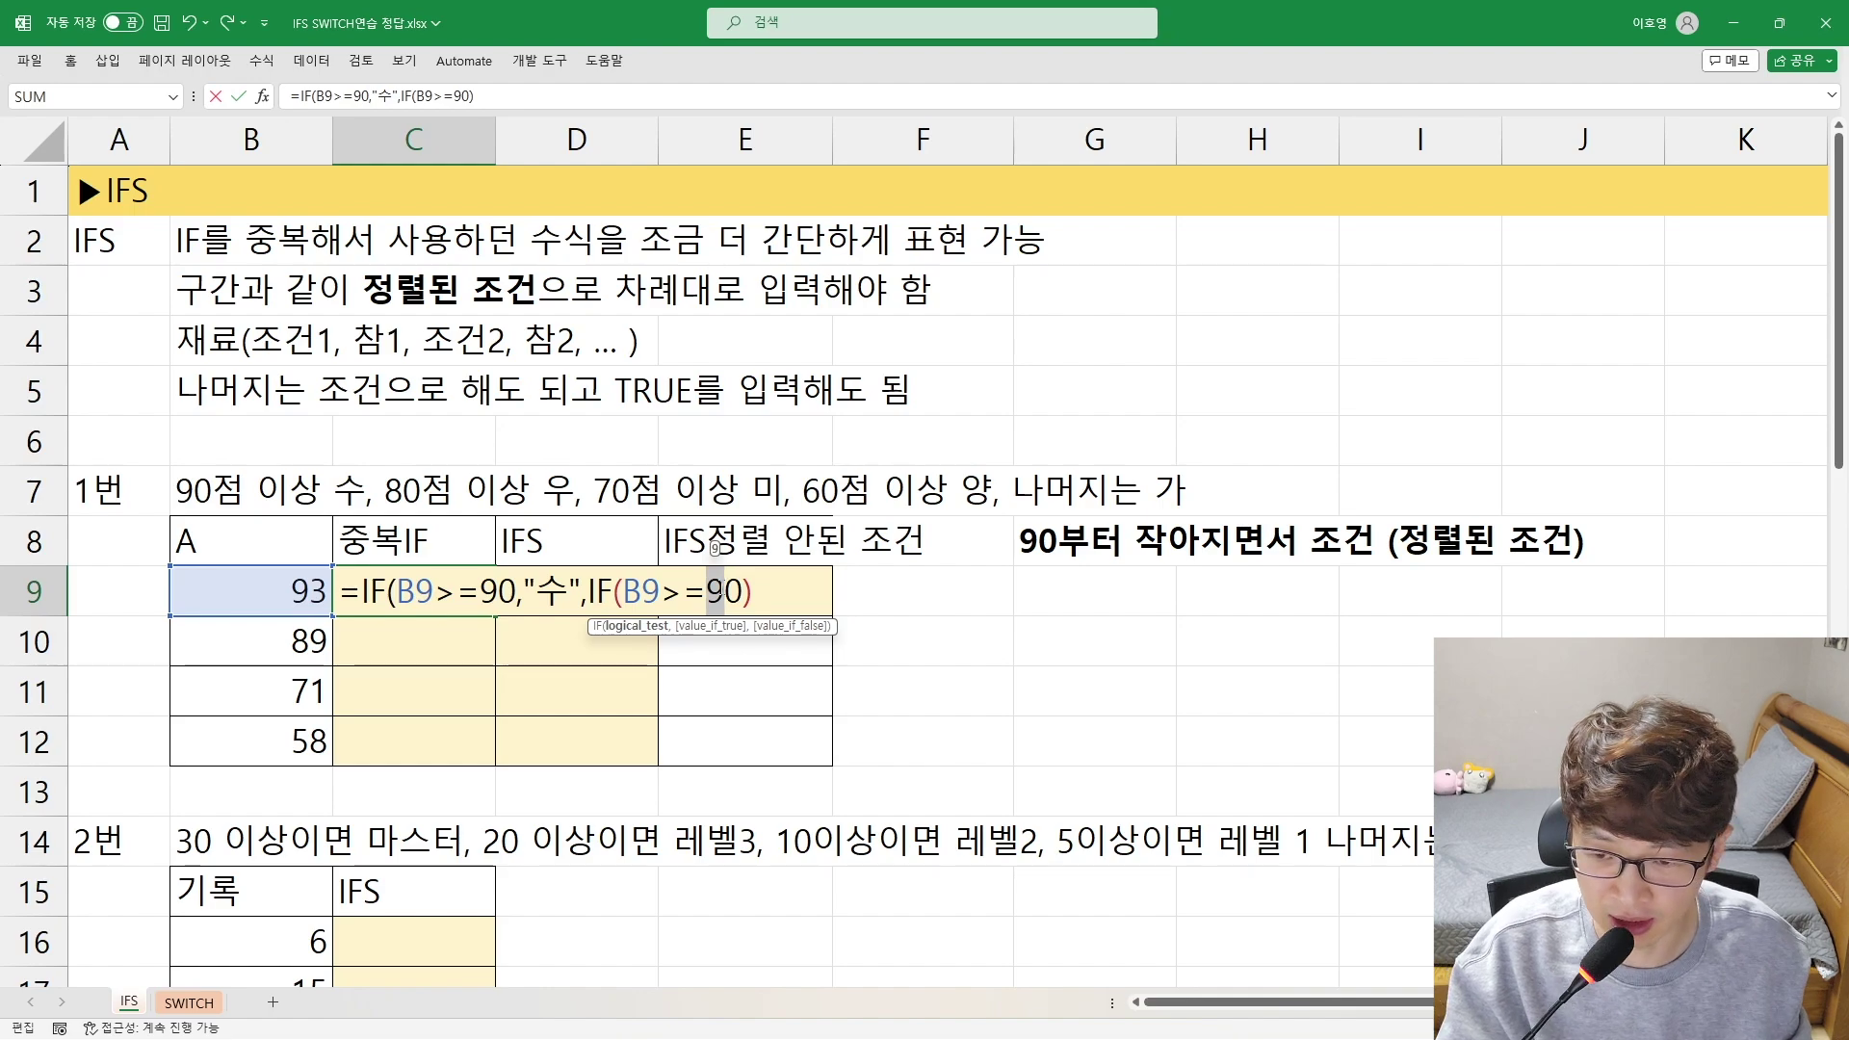
type("80")
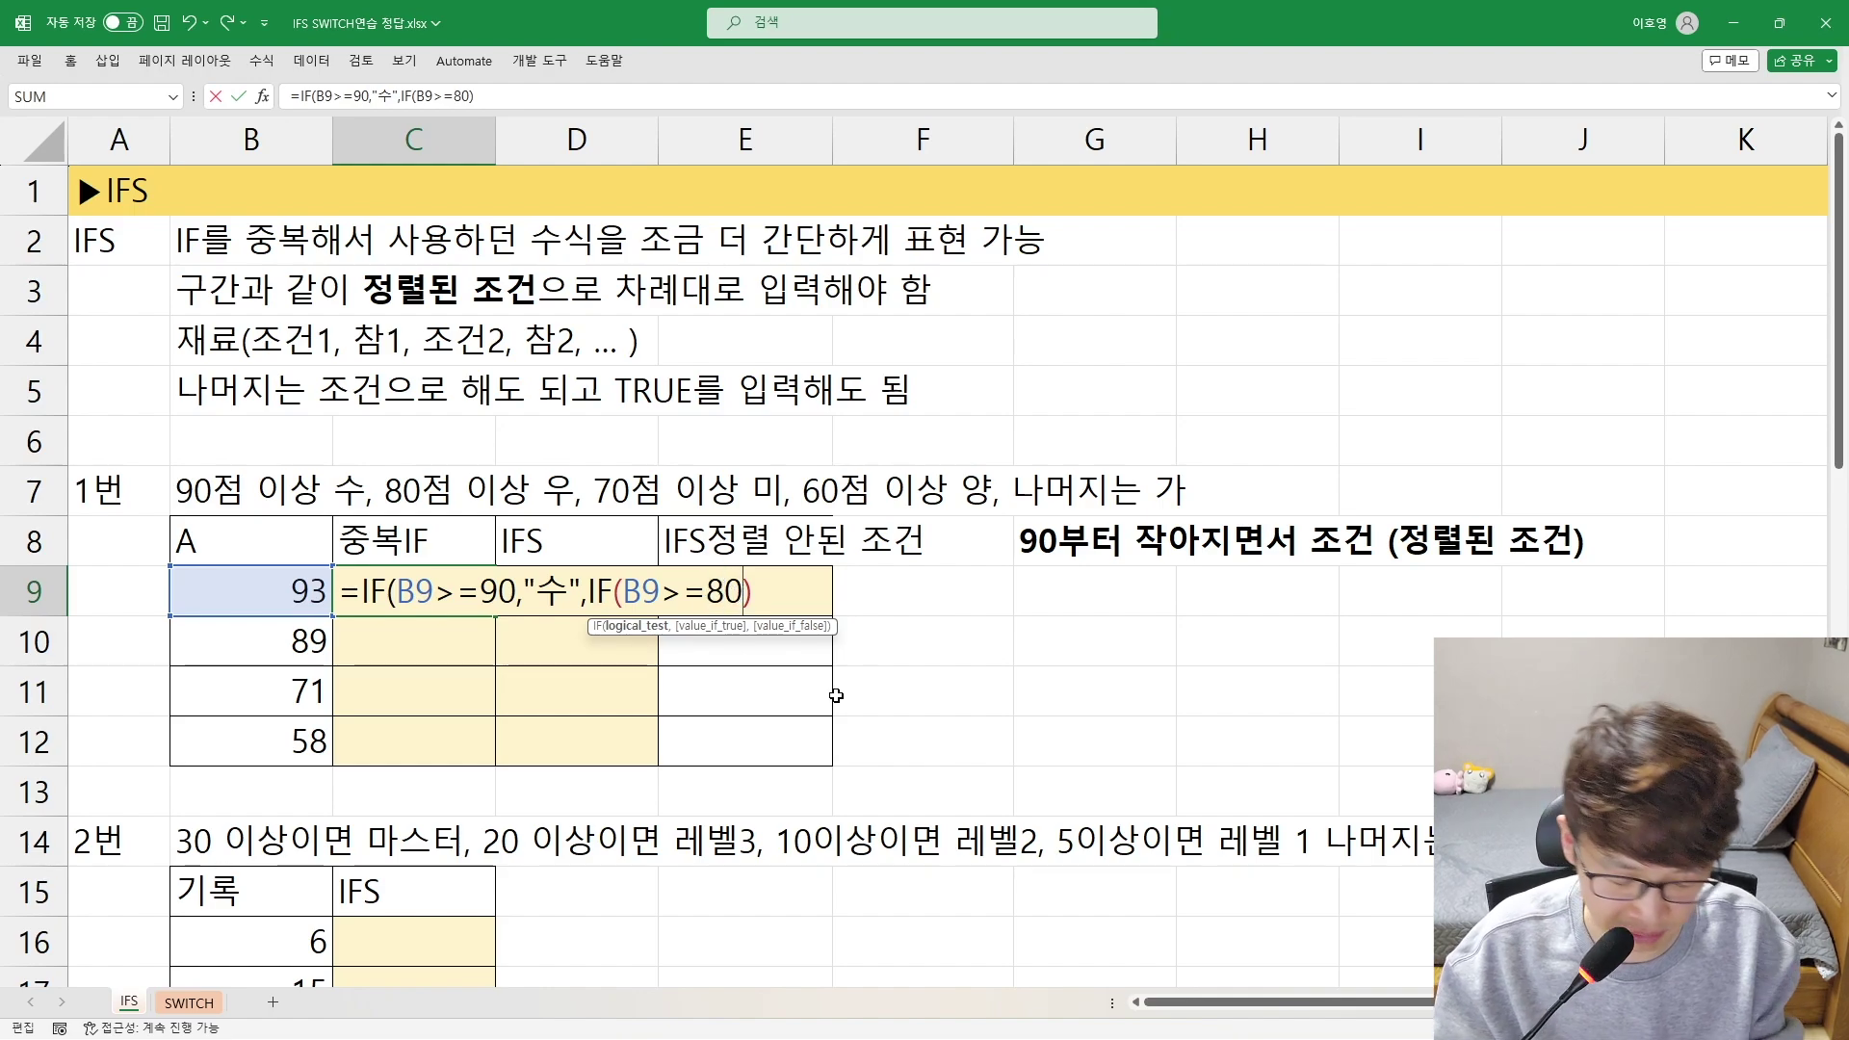
type(",")
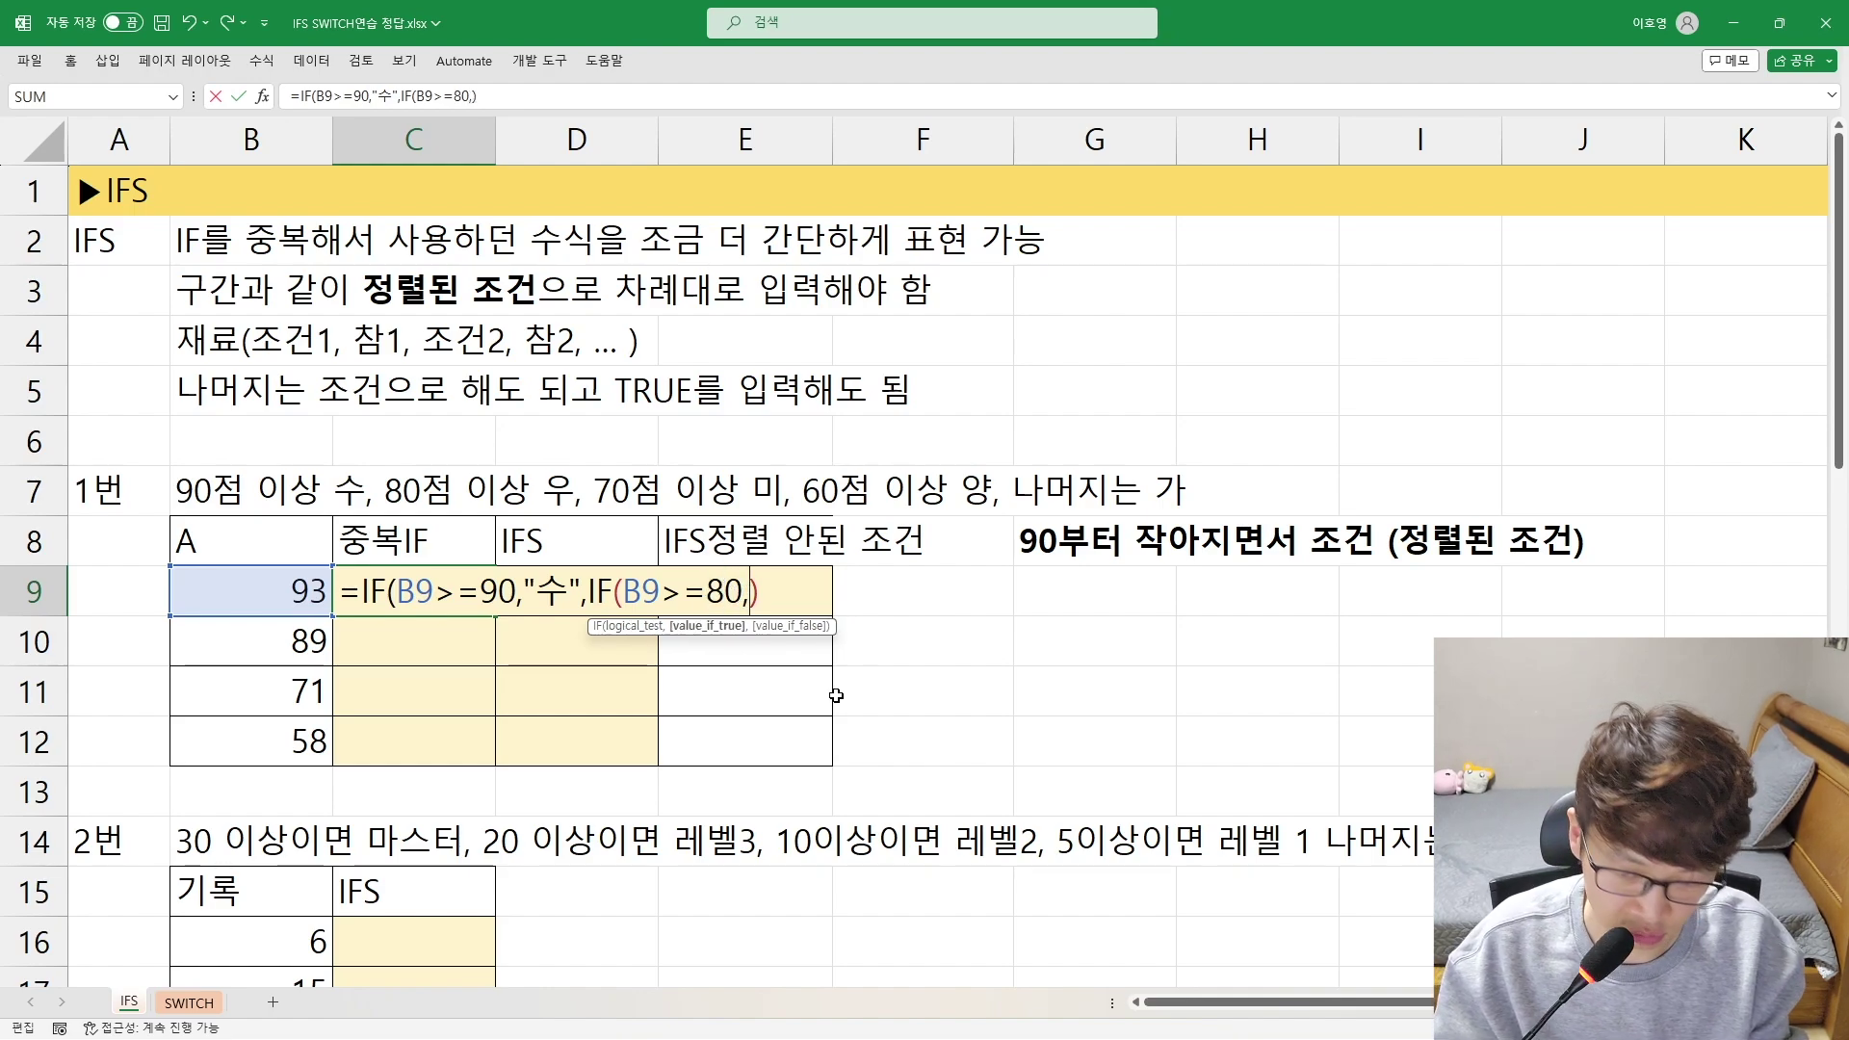
type("\"우\"")
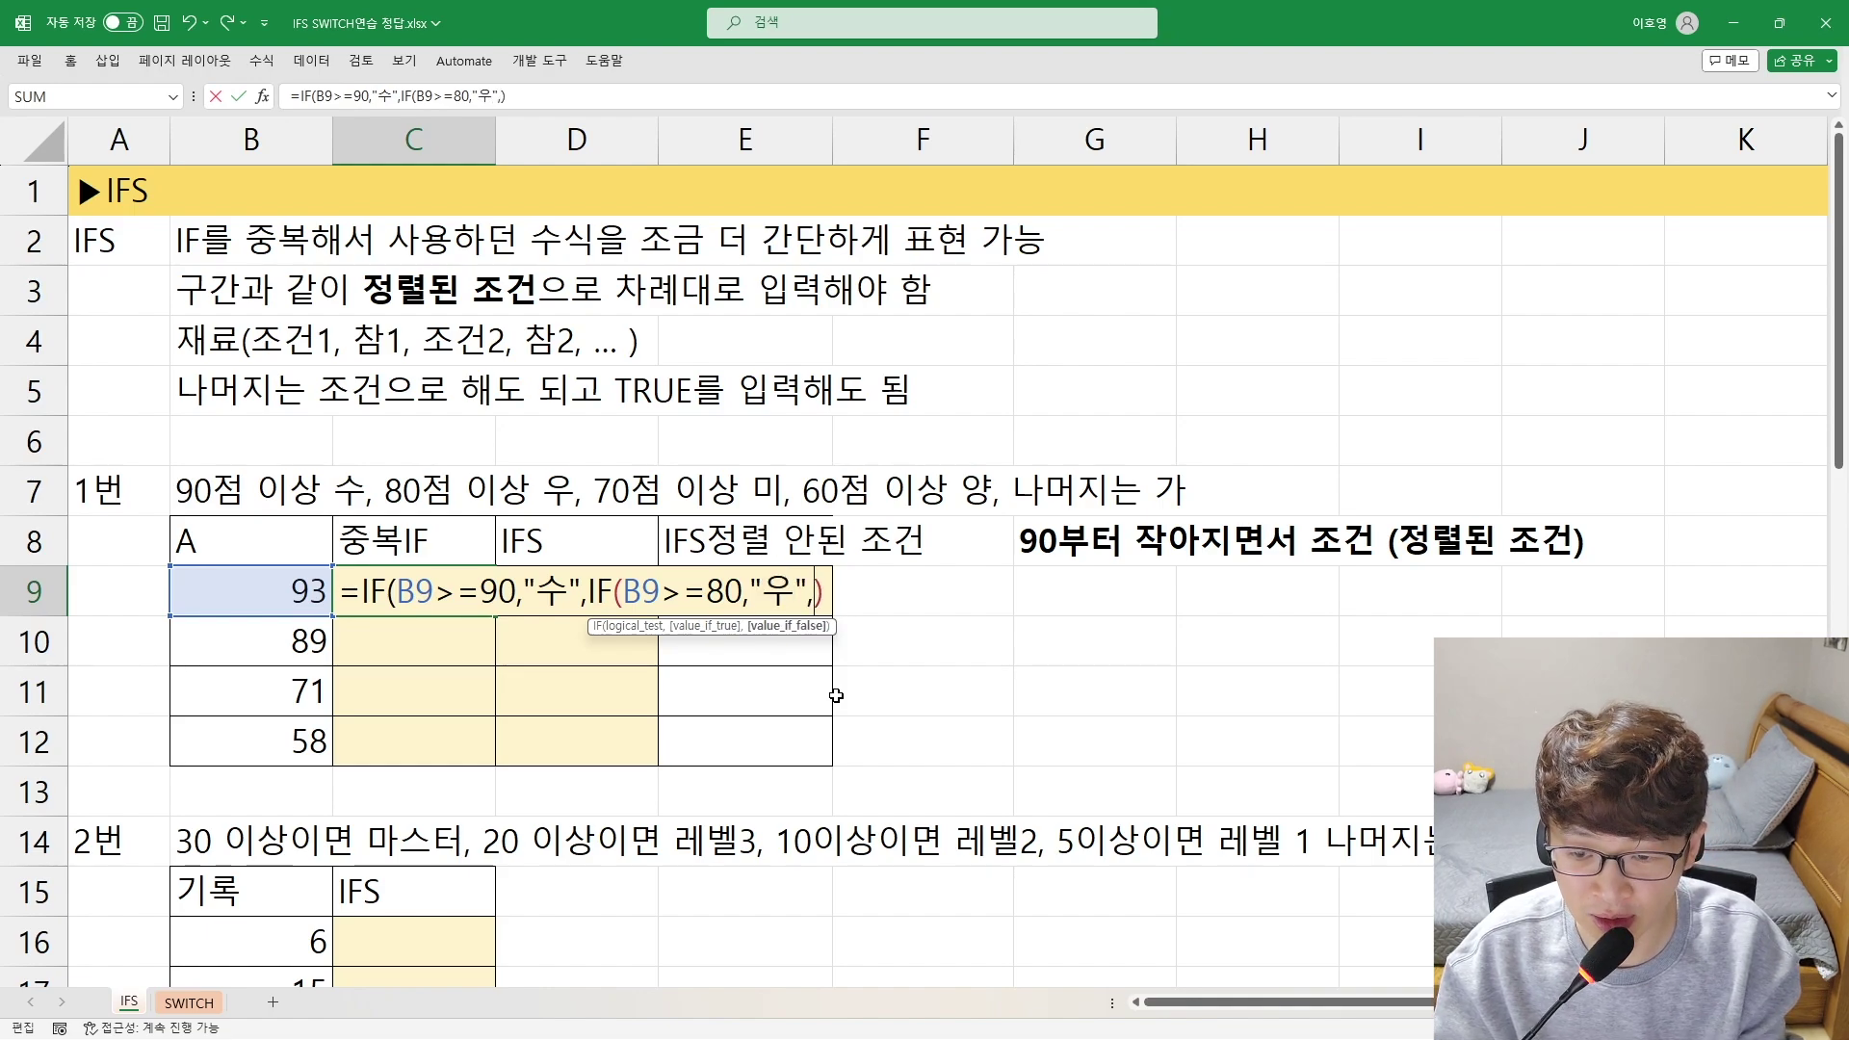
Nest a third test, IF(B9>=70,"미", as the false value of the 80-point IF in C9
type(",IF(B9>=90")
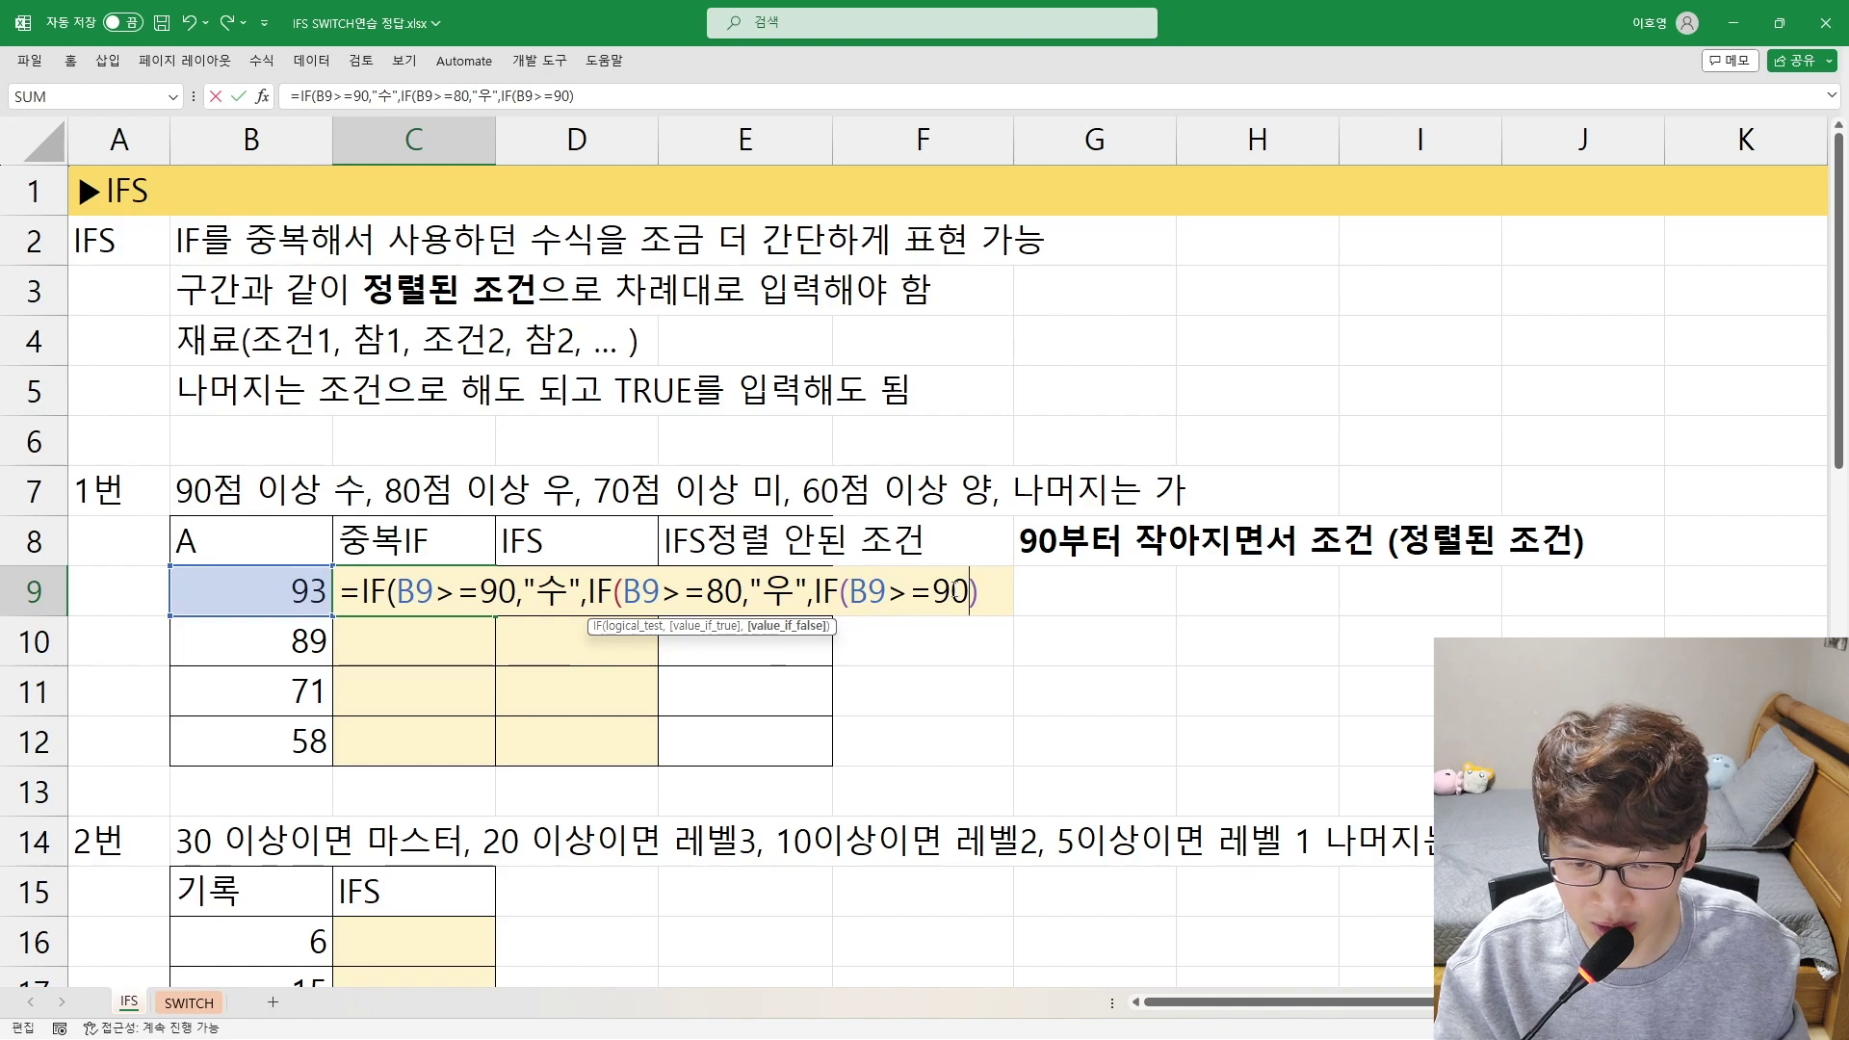
left_click(949, 593)
key("BackSpace")
type("70")
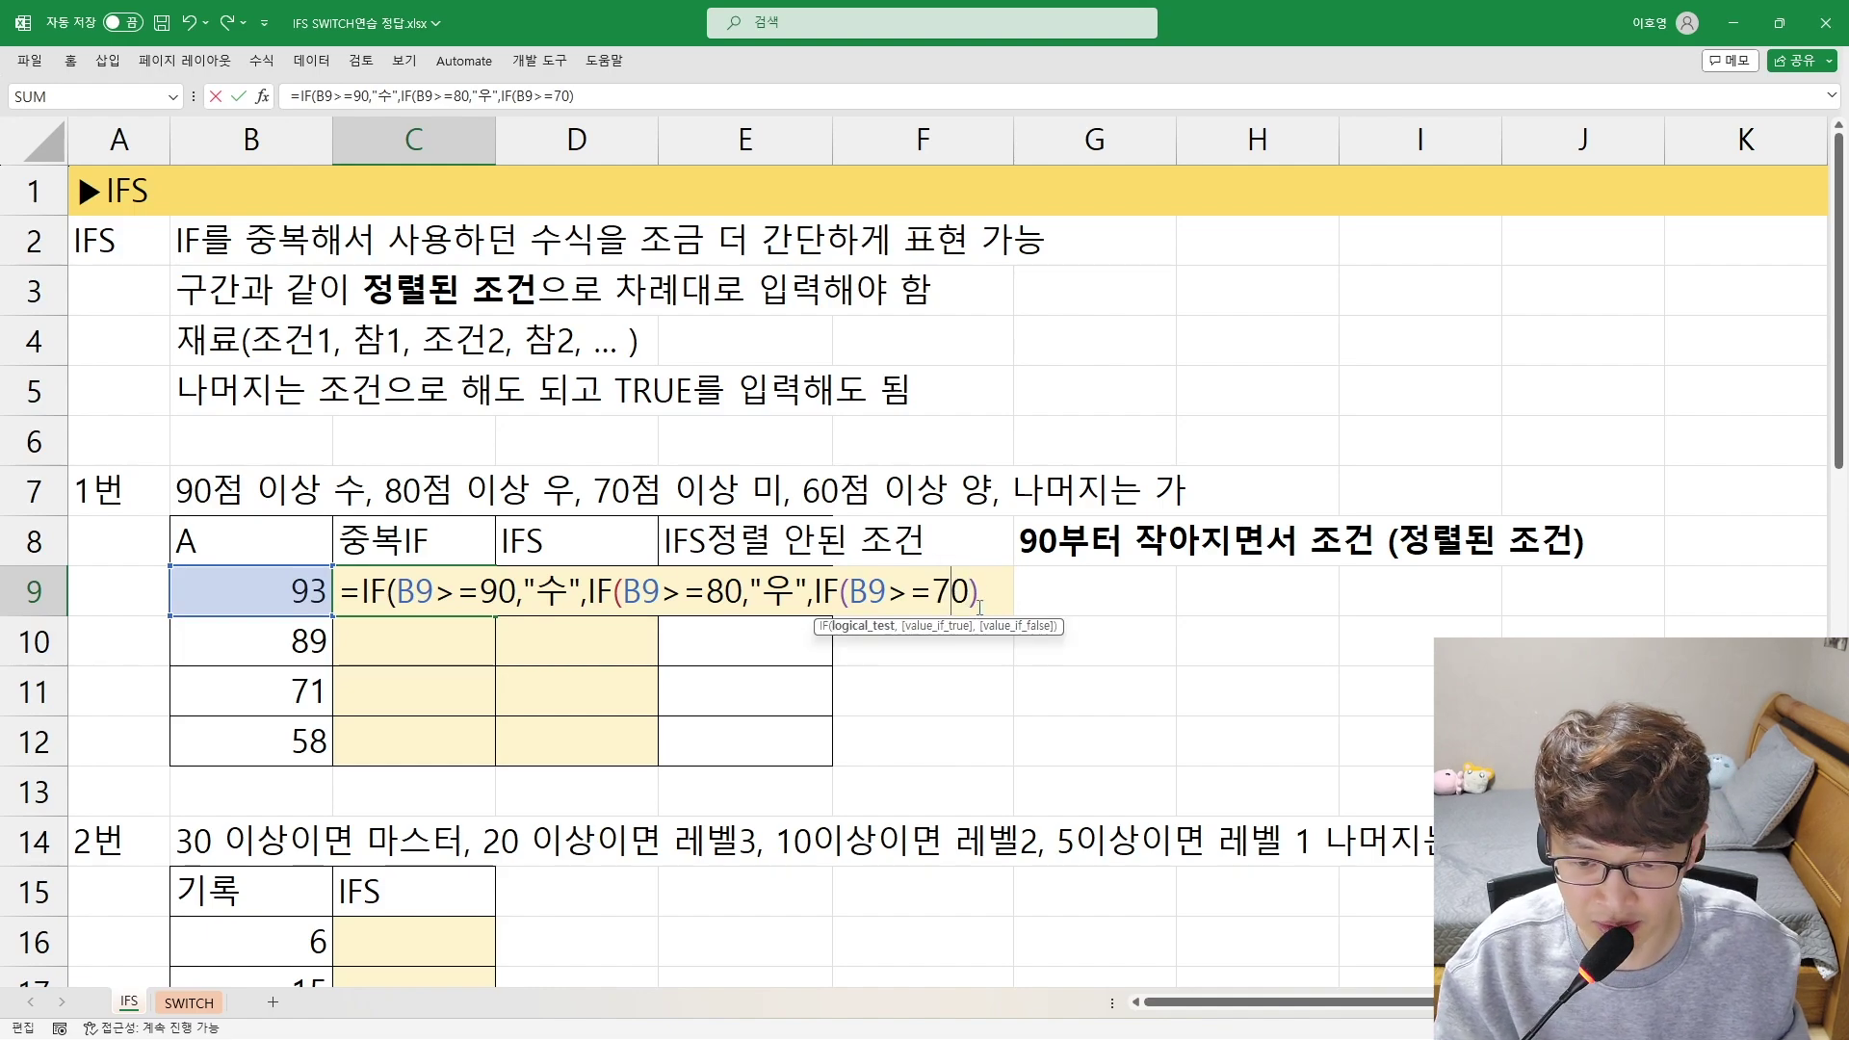
type(",\"")
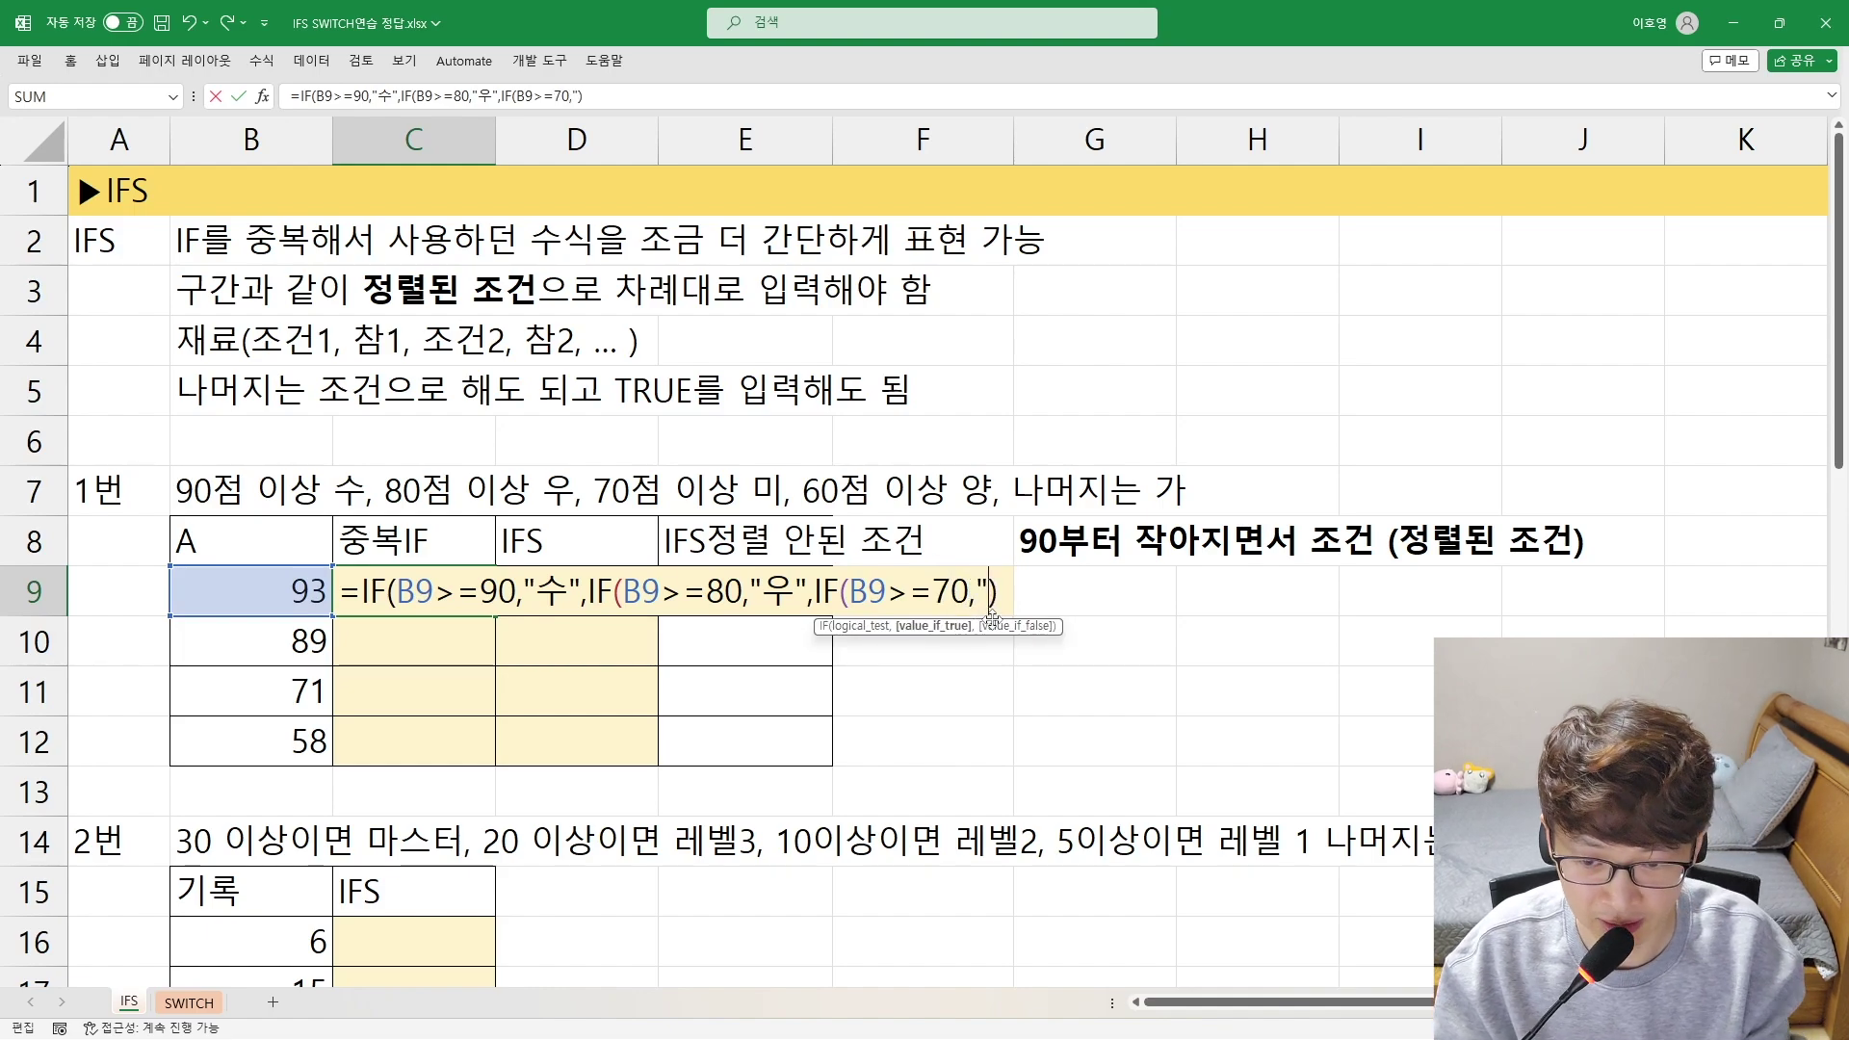
type("미\"")
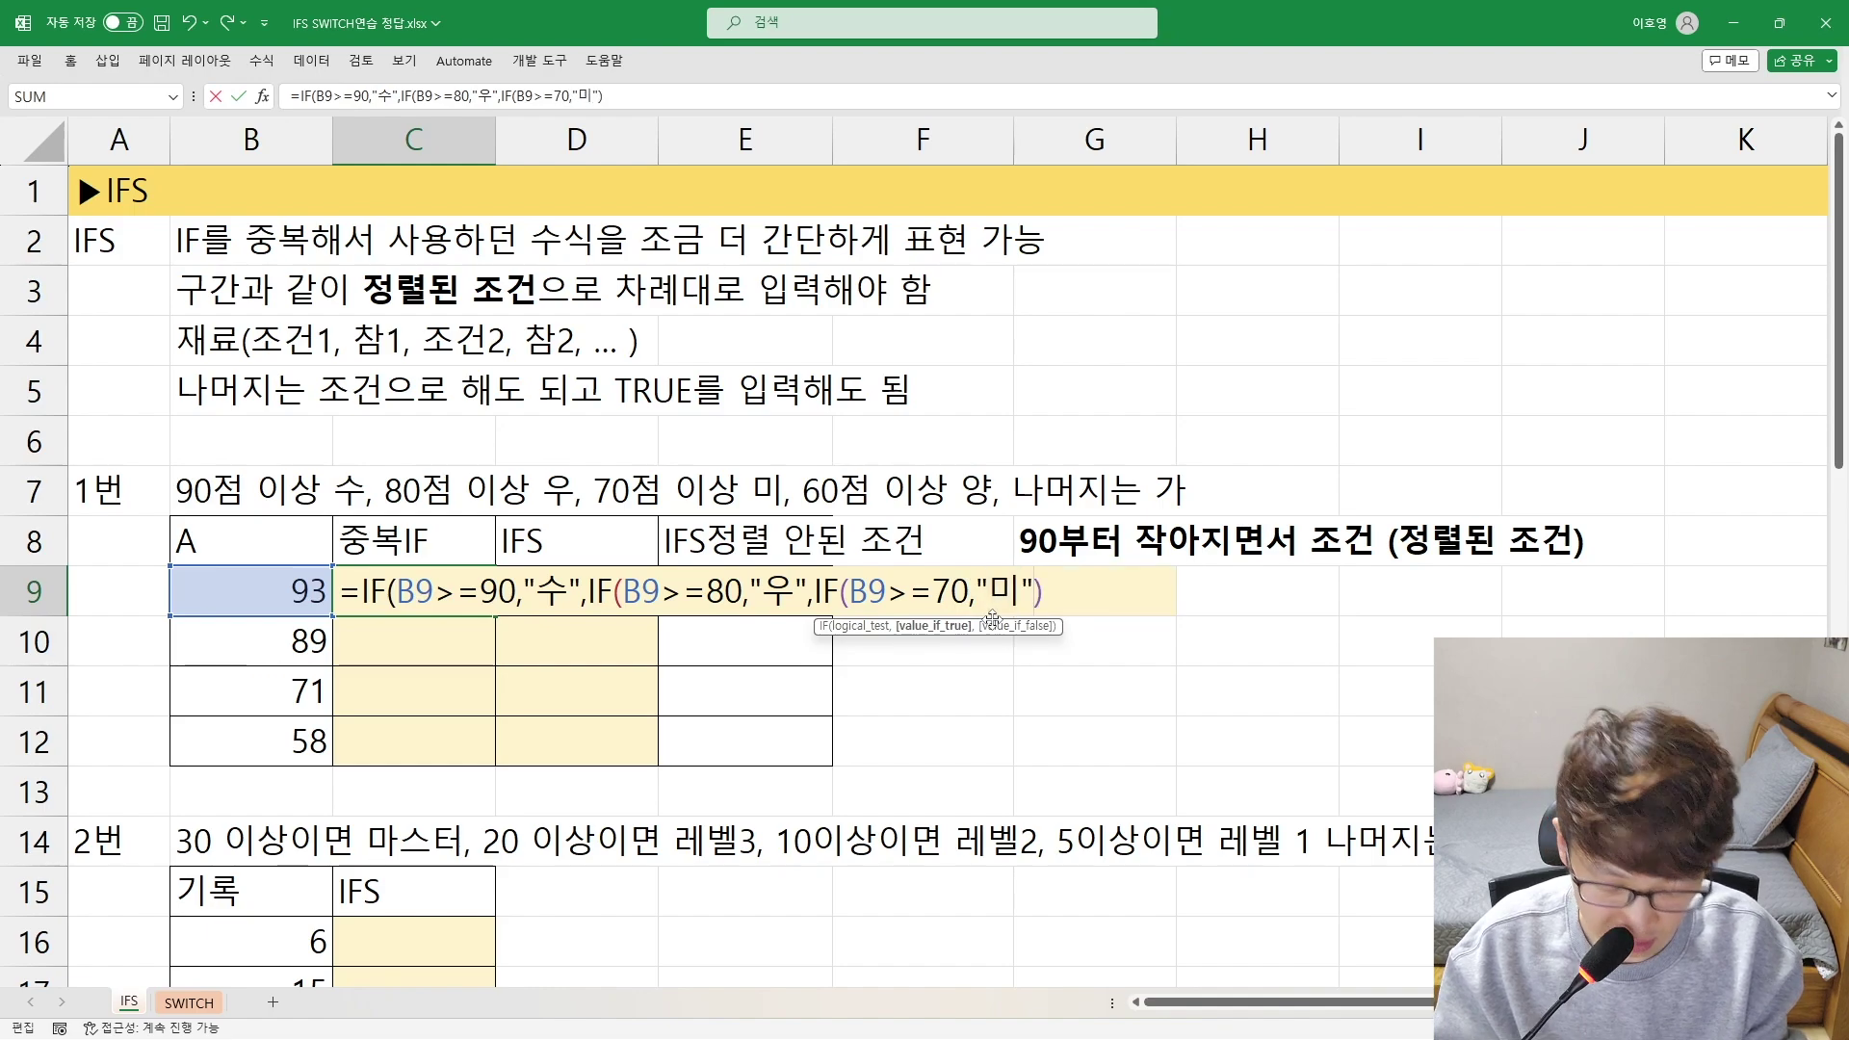
Nest a fourth test, IF(B9>=60,"양","가"), as the false value of the 70-point IF in C9
type(",")
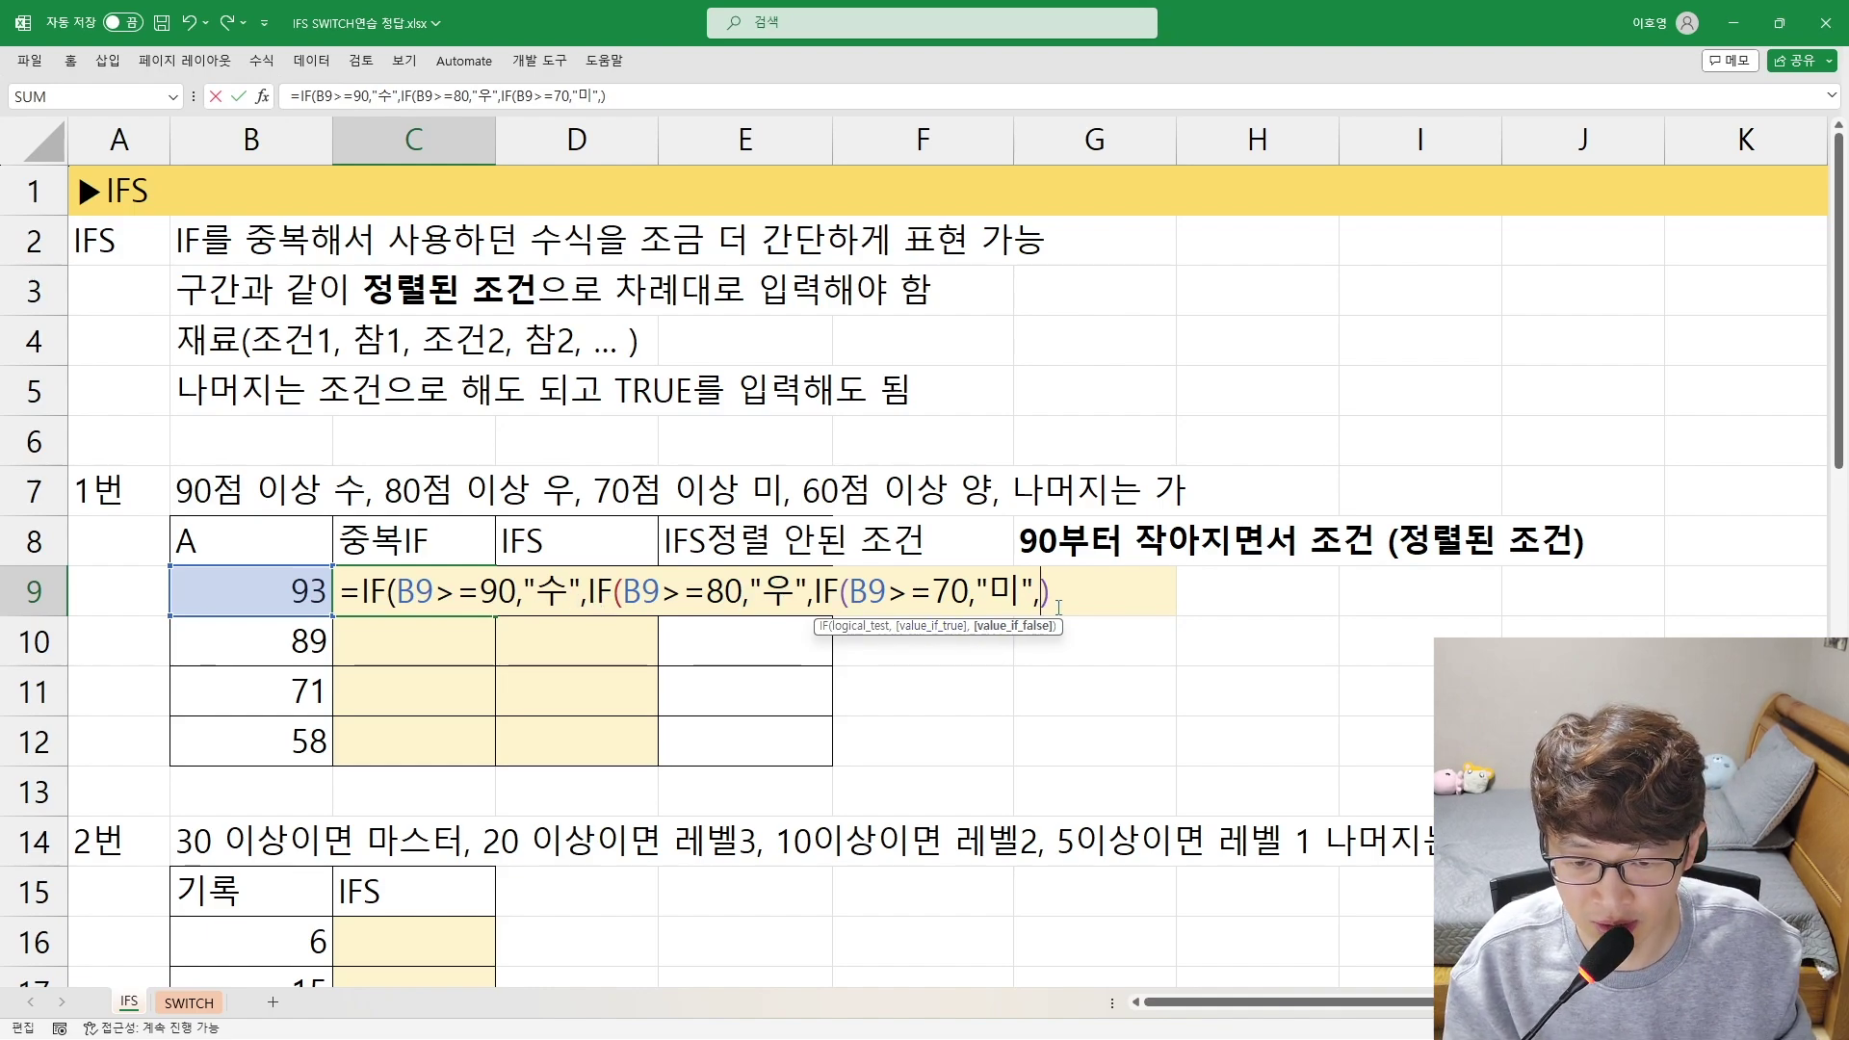
type("IF(B9>=90")
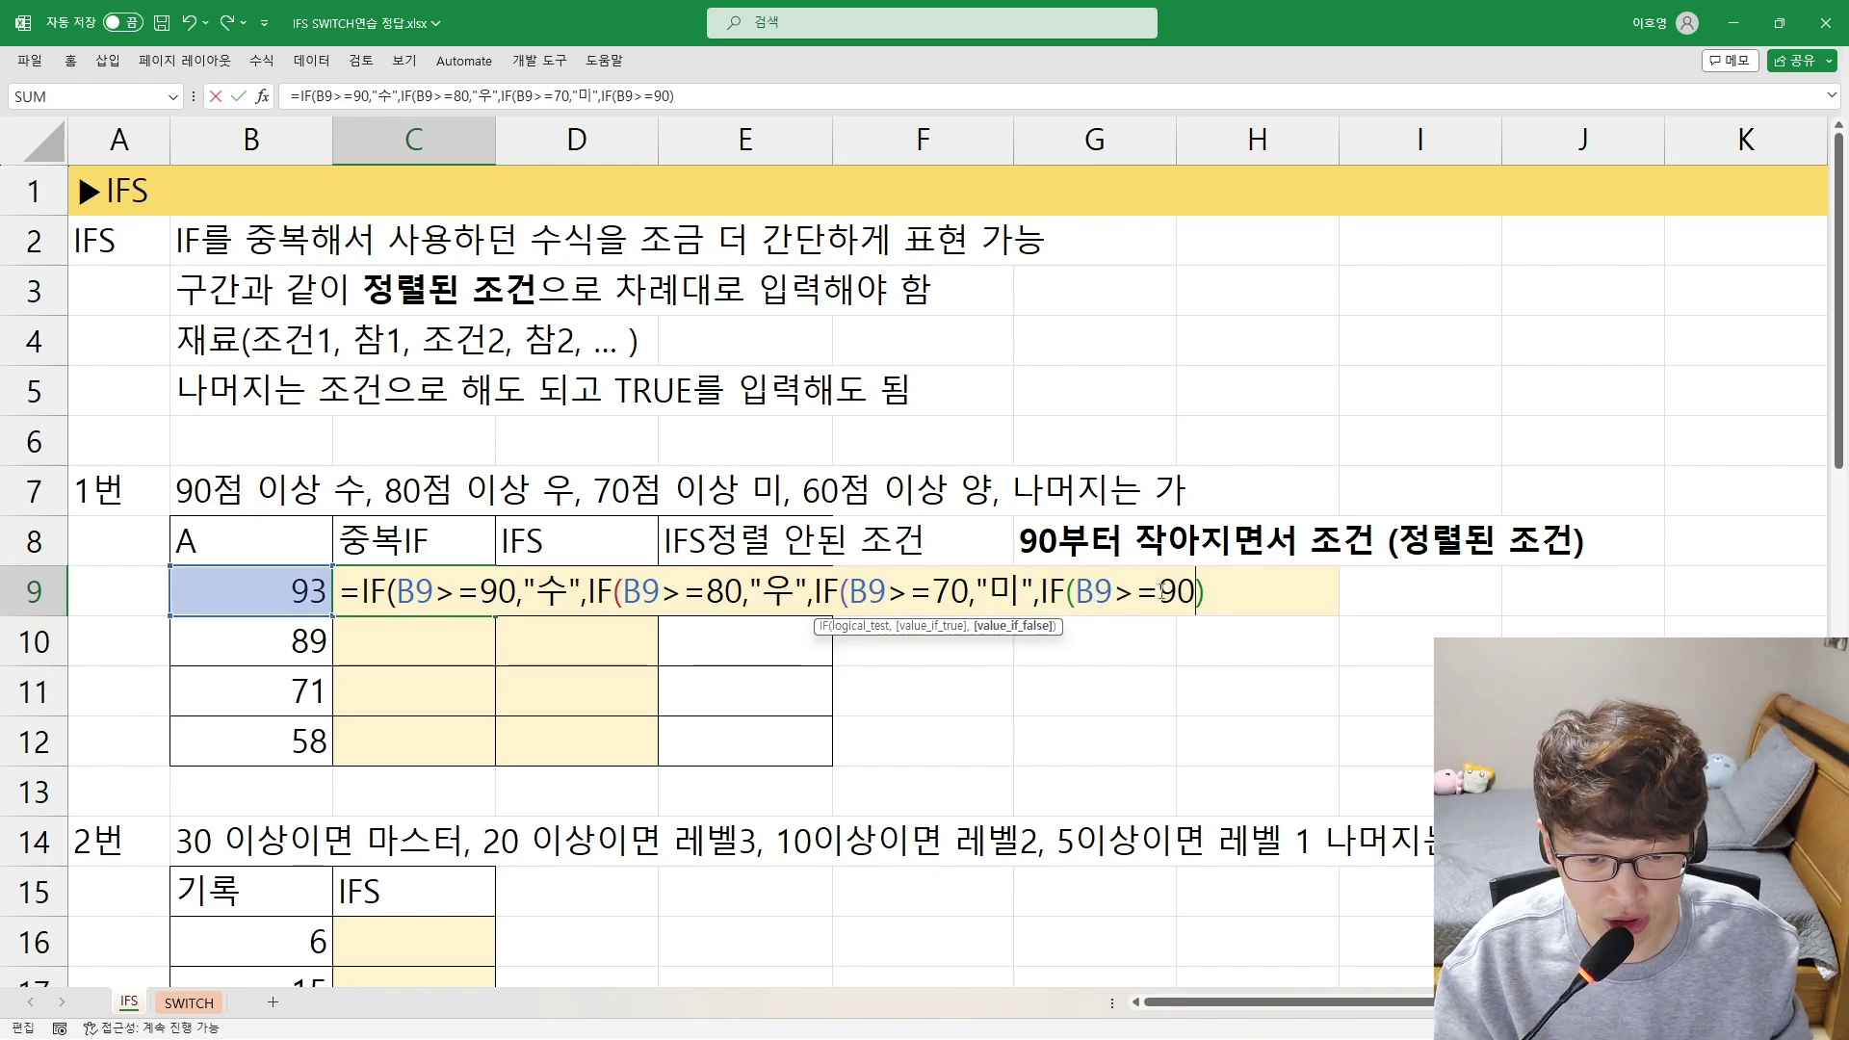
left_click_drag(1161, 590, 1175, 591)
type("6")
key("Right")
key("Right")
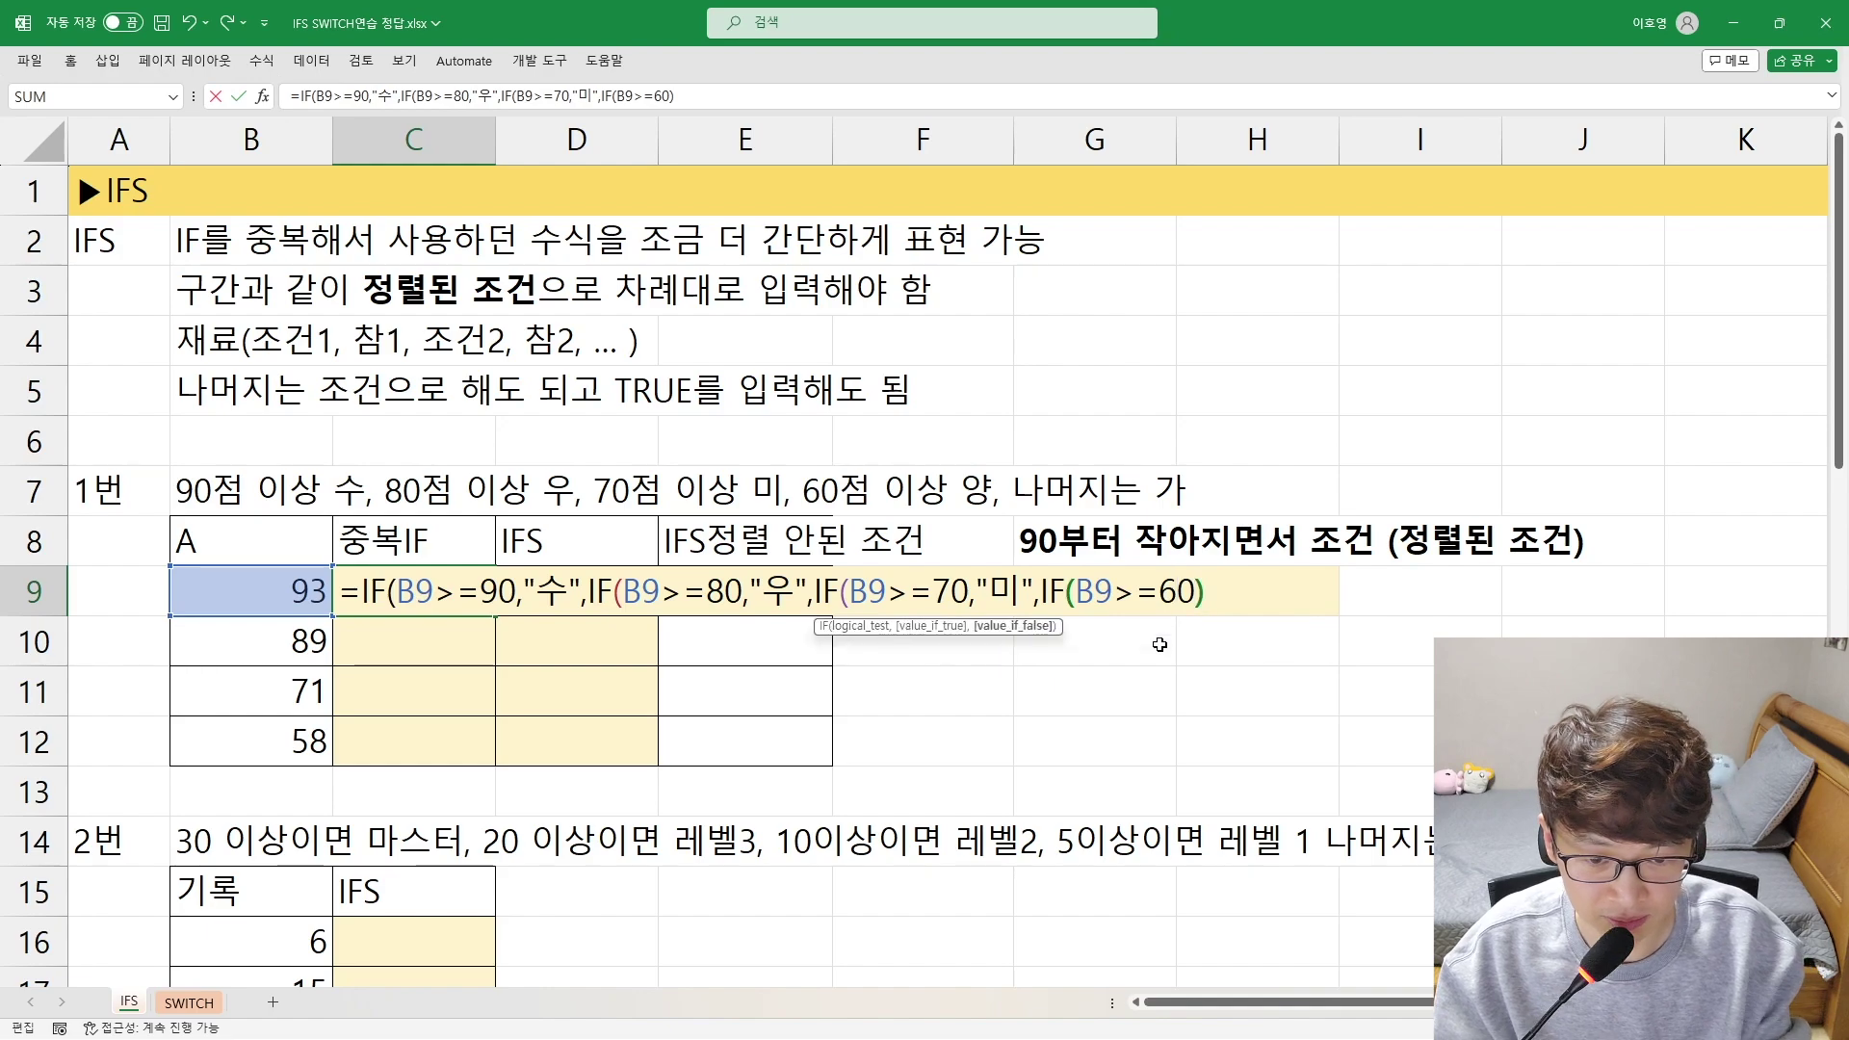
key("Left")
type(",\"")
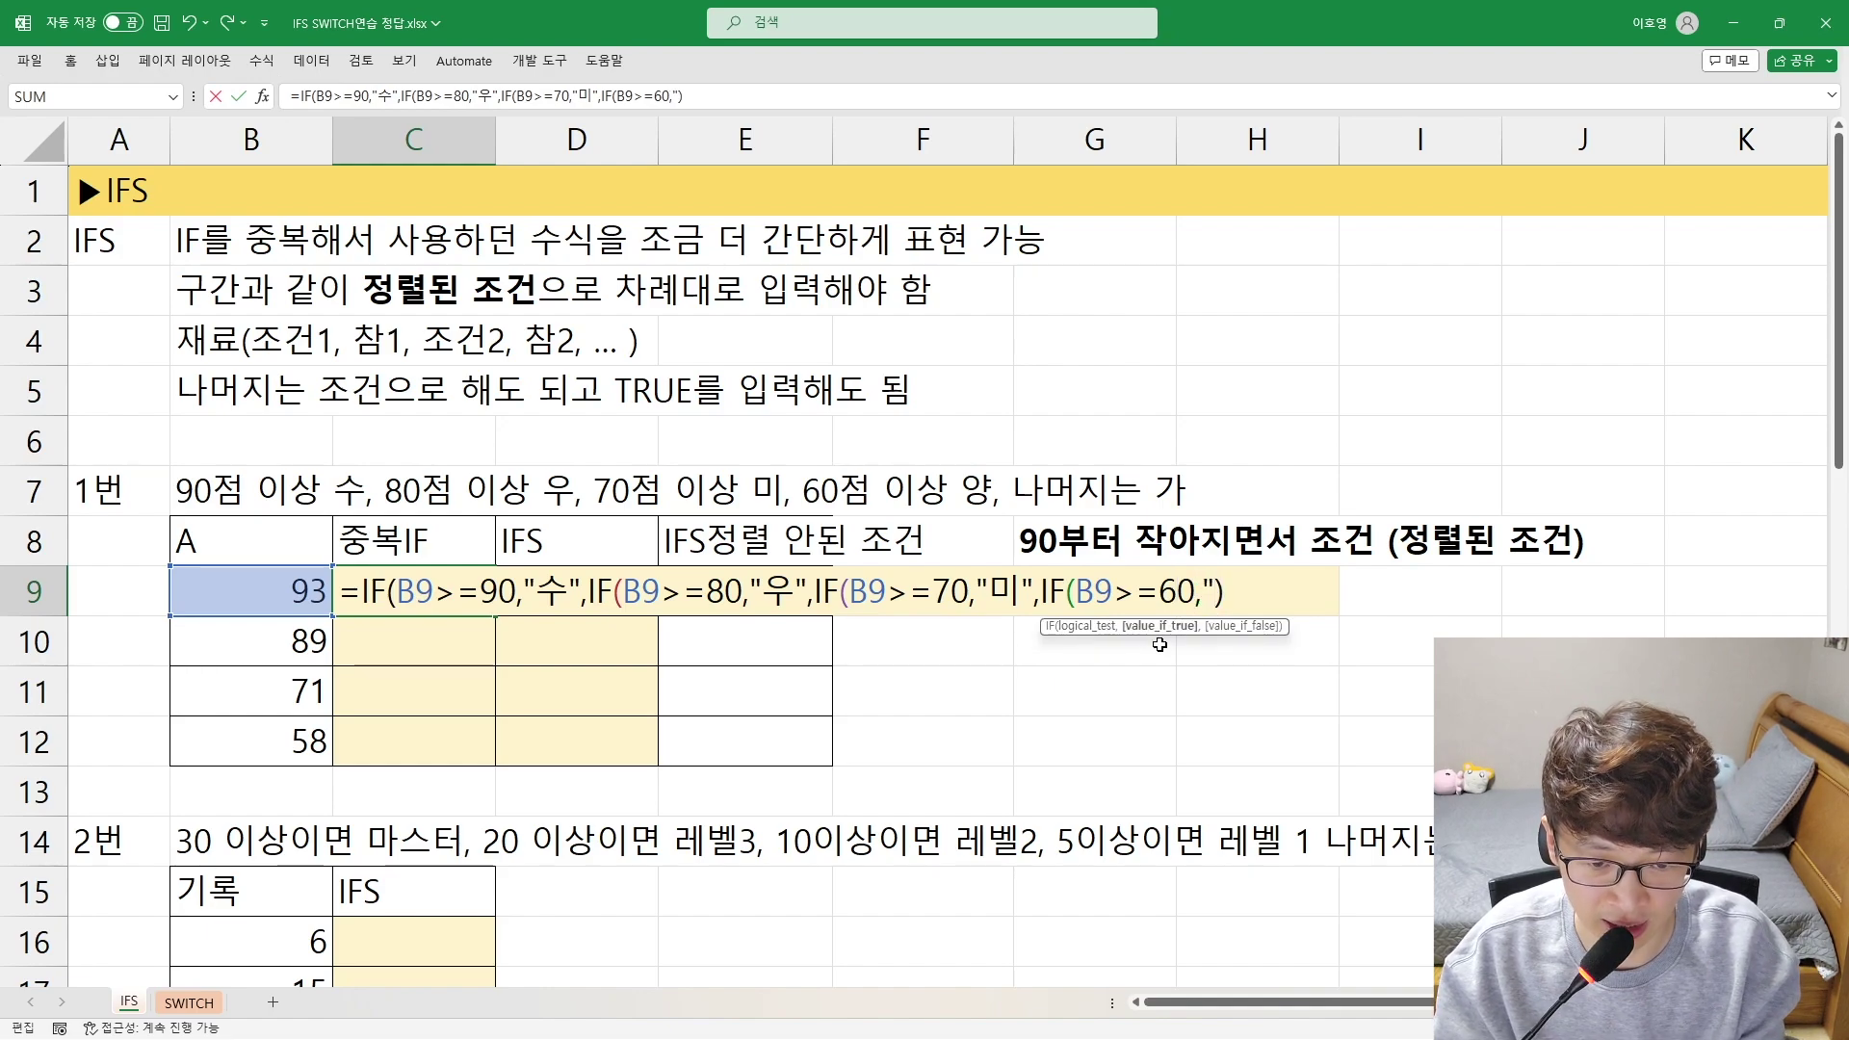
type("양\"")
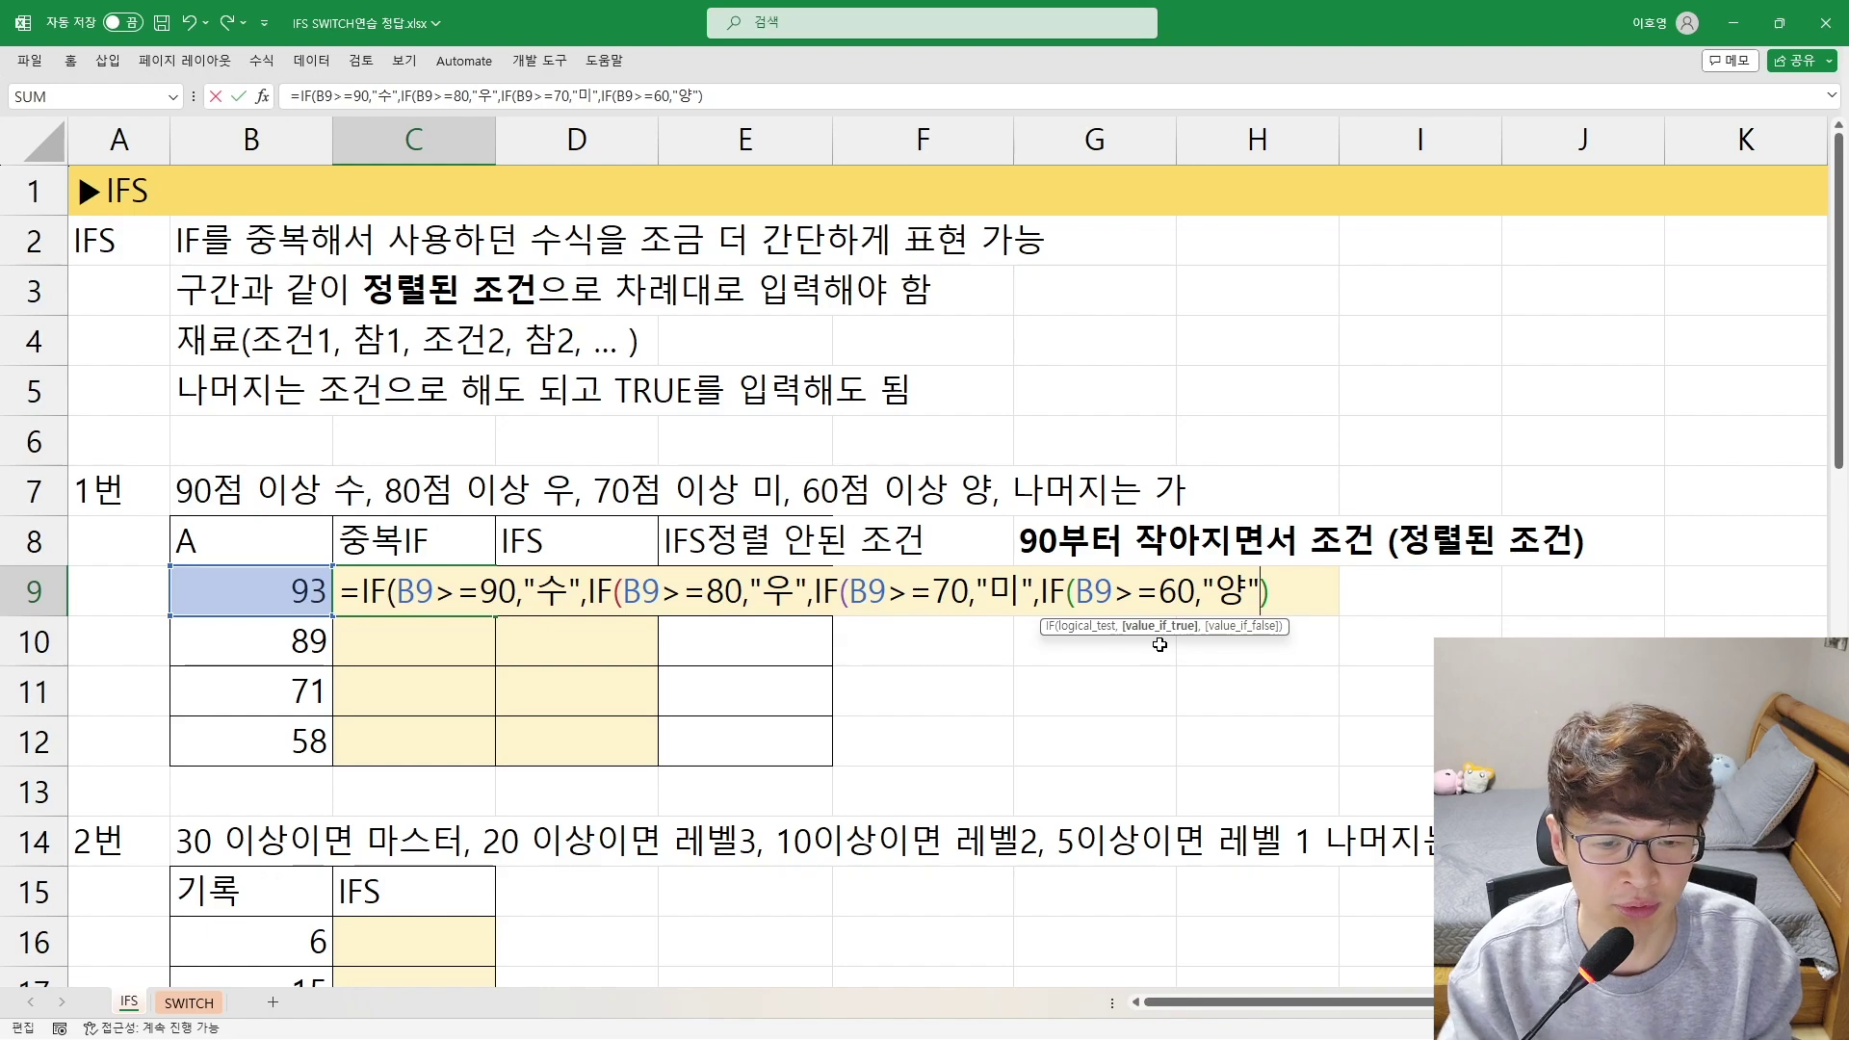
type(",\"")
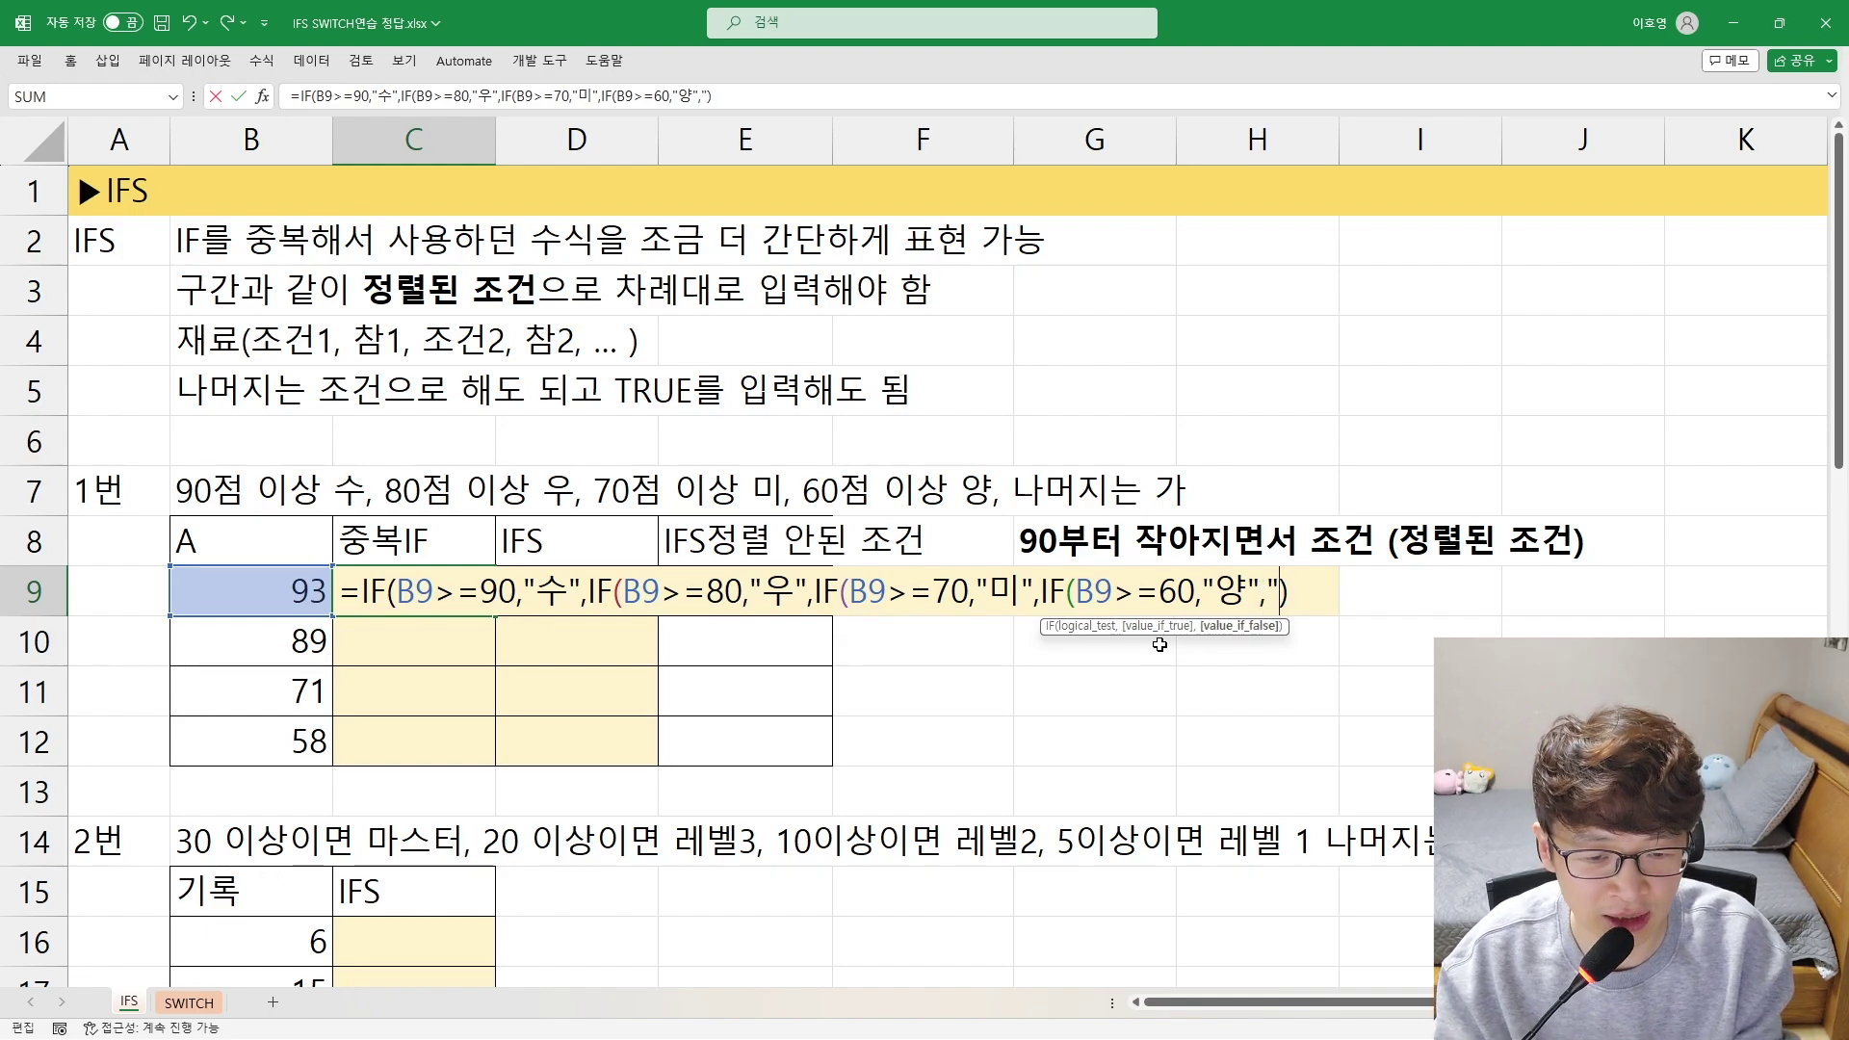
type("가\"")
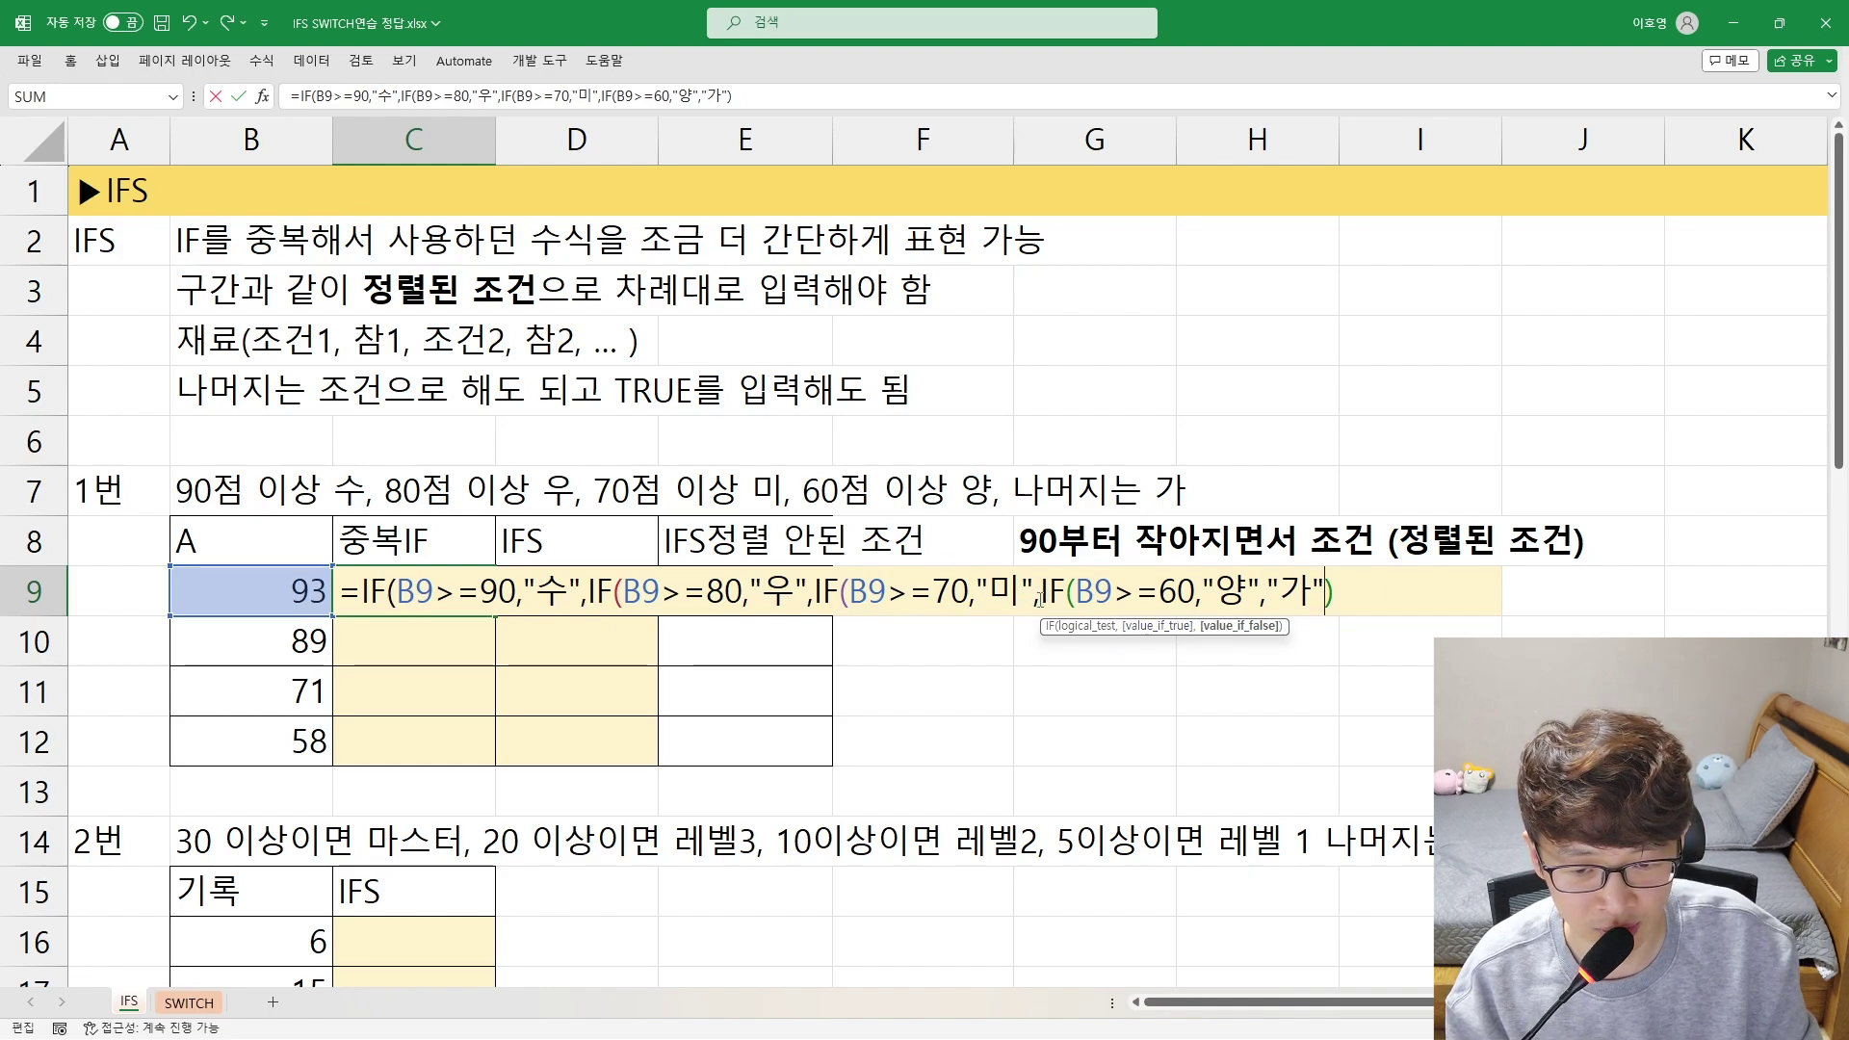
Complete C9's nested IF with three more closing parentheses, then fill the formula down to C12
left_click_drag(1040, 590, 1367, 624)
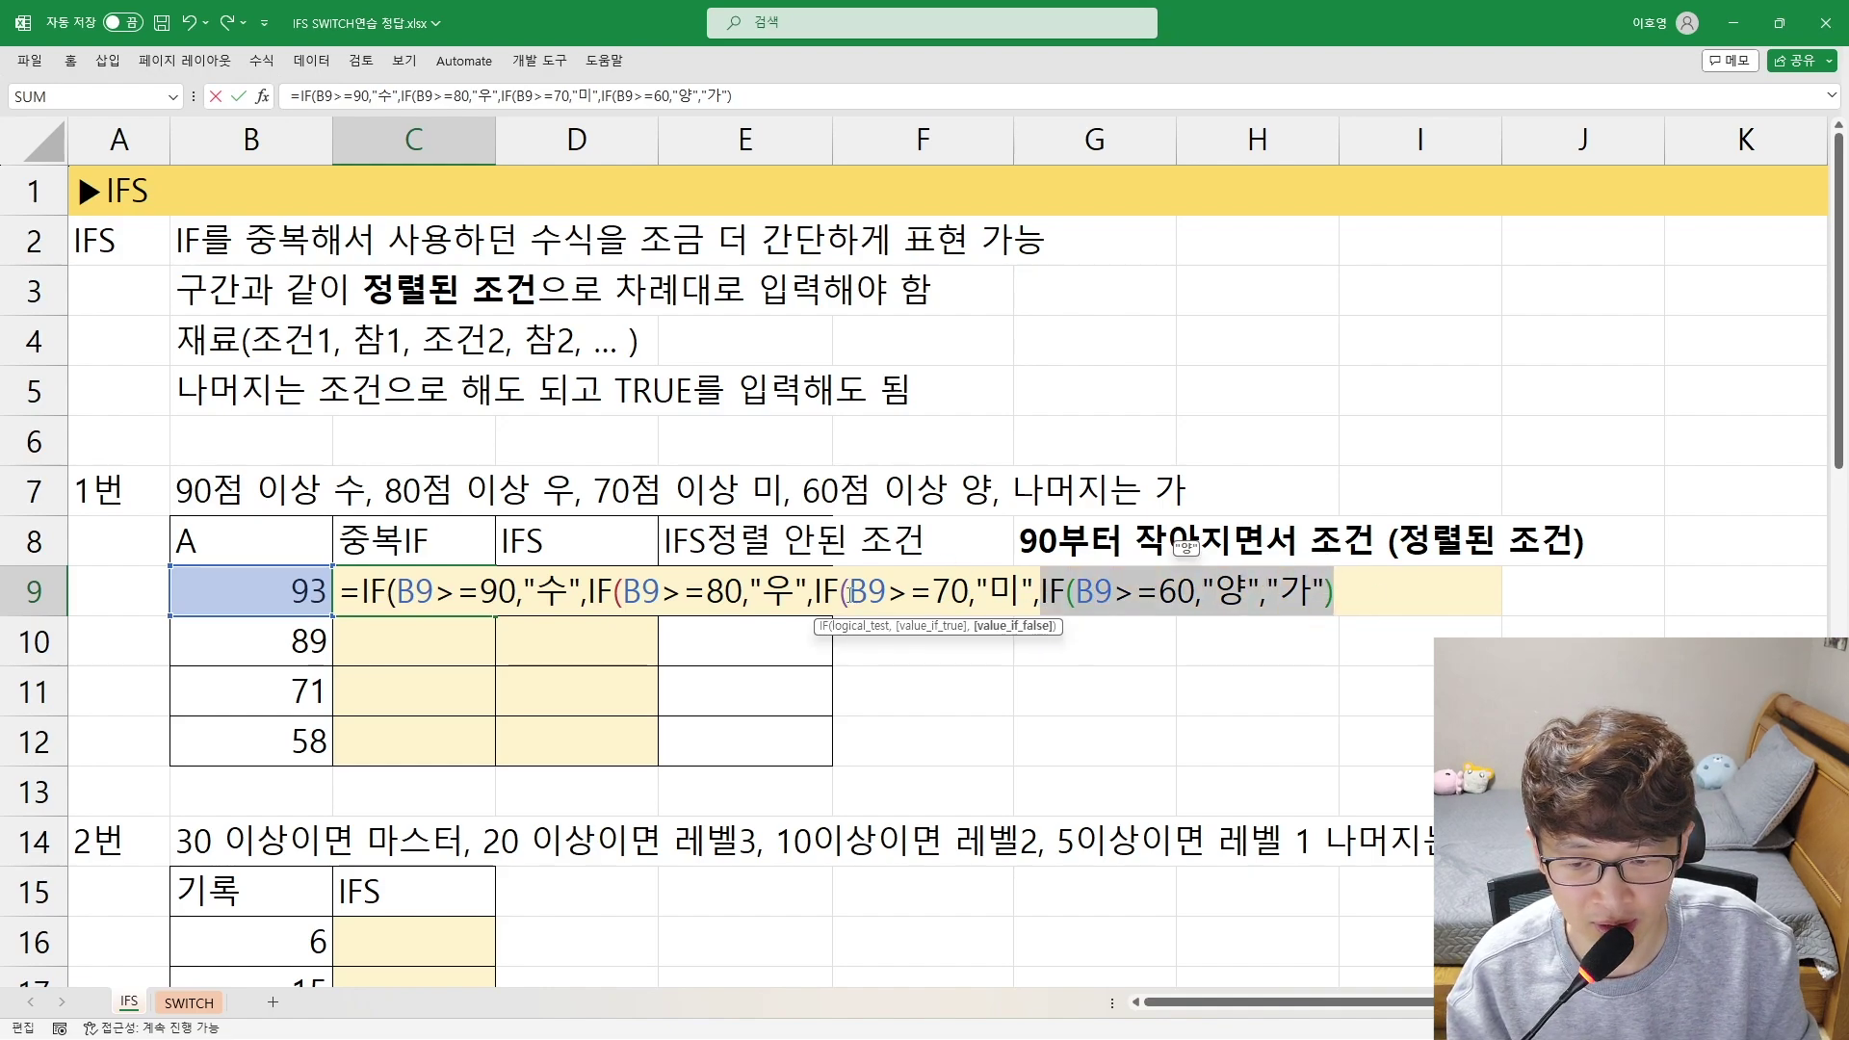
left_click_drag(814, 591, 1404, 645)
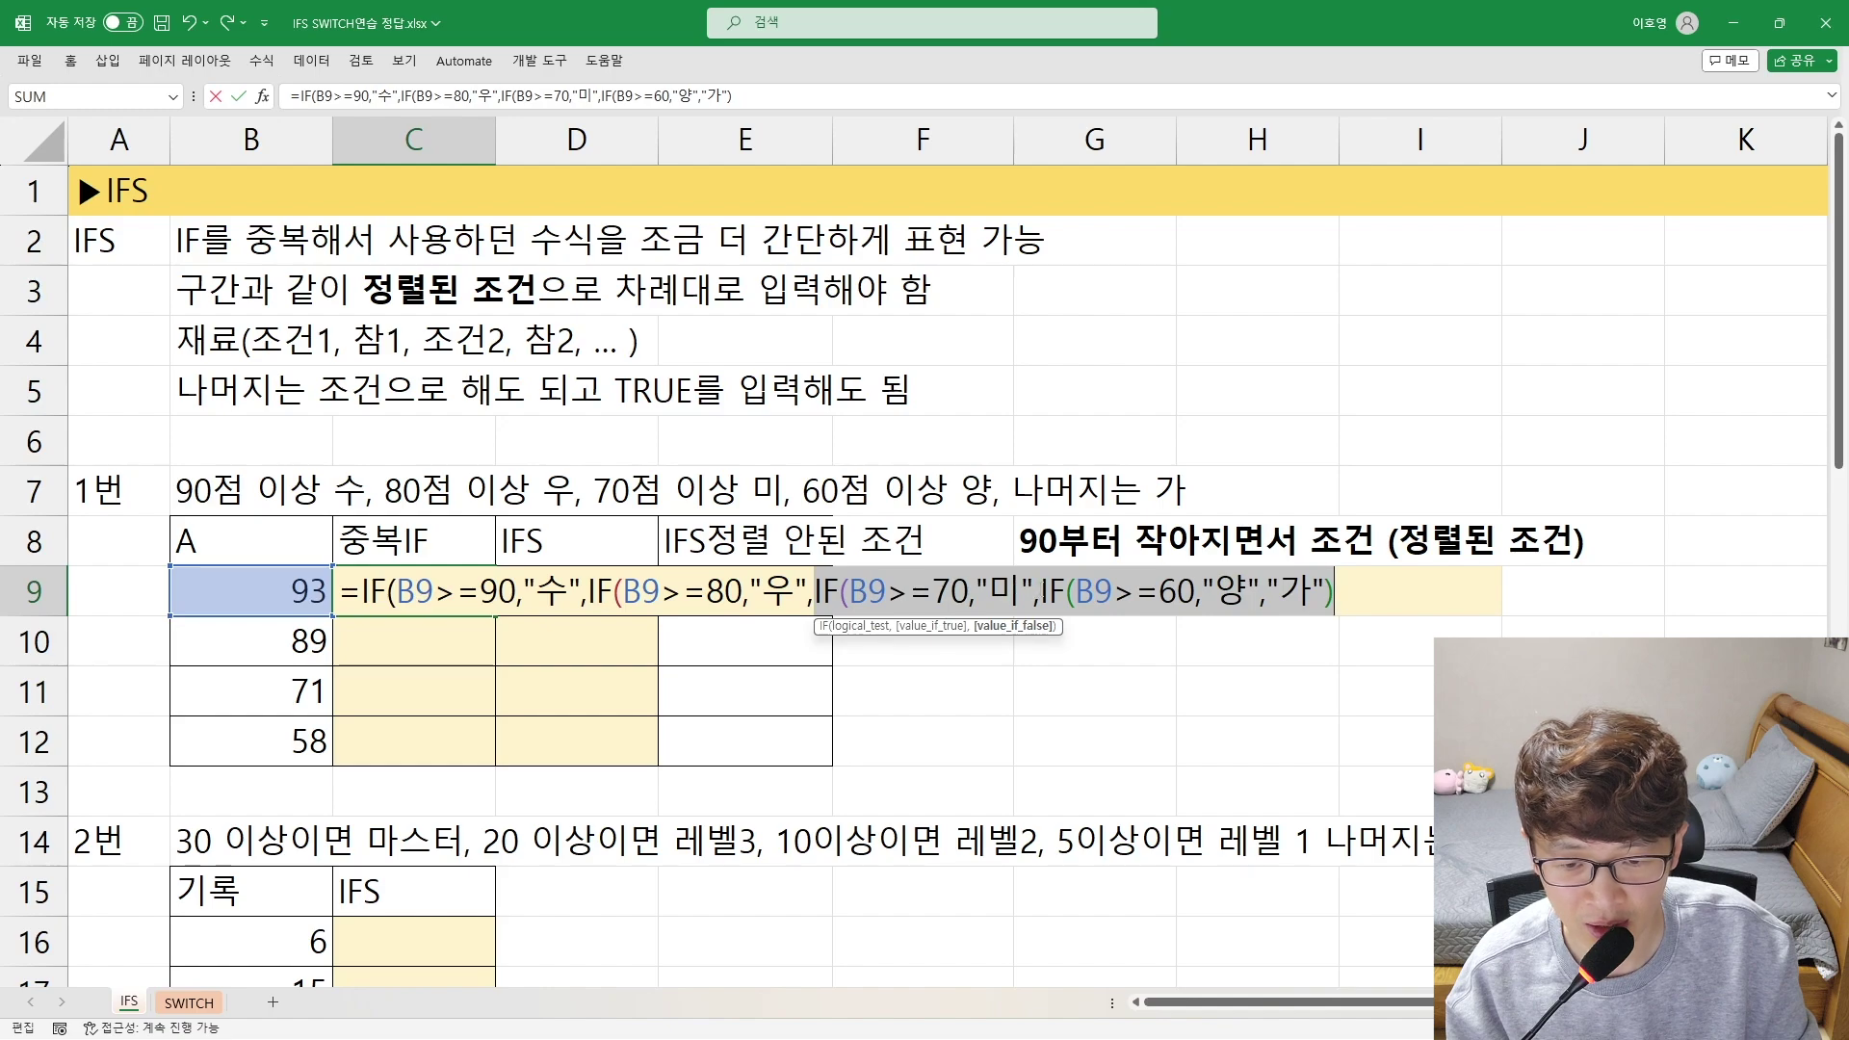
left_click_drag(1040, 590, 1367, 621)
left_click(1370, 595)
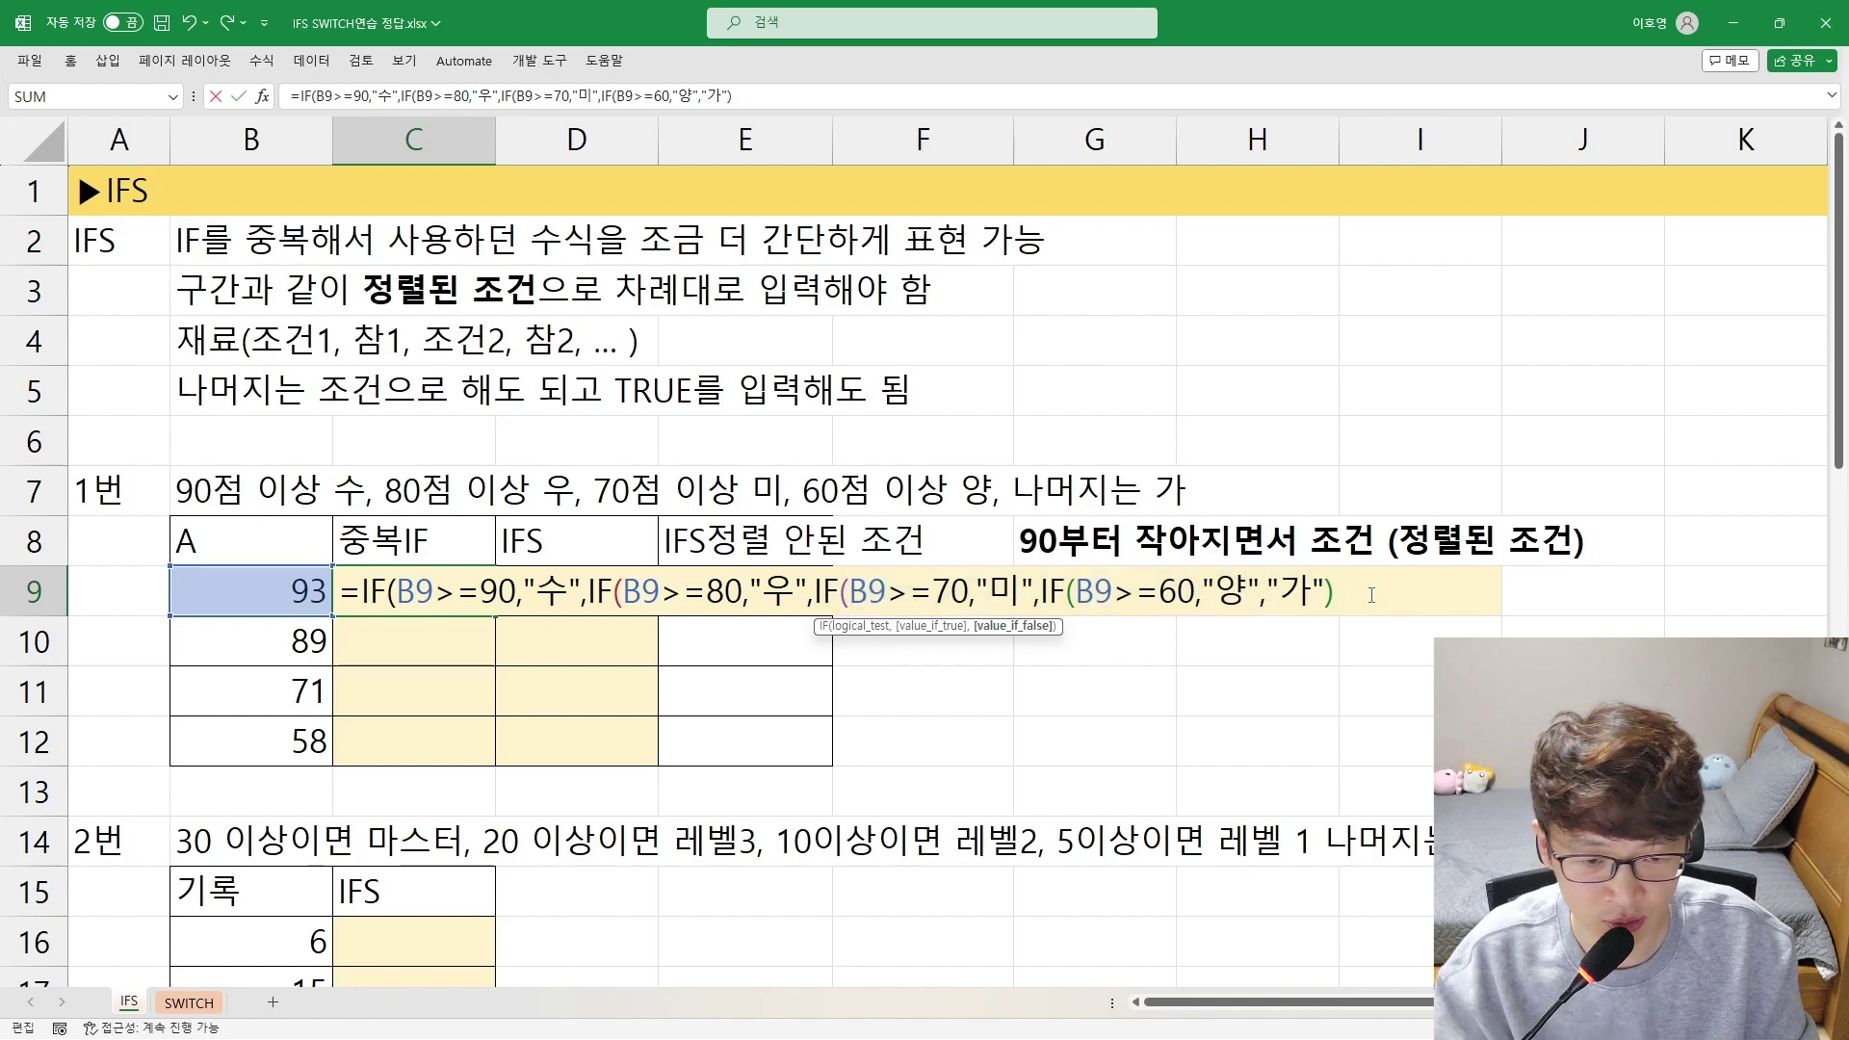
type(")")
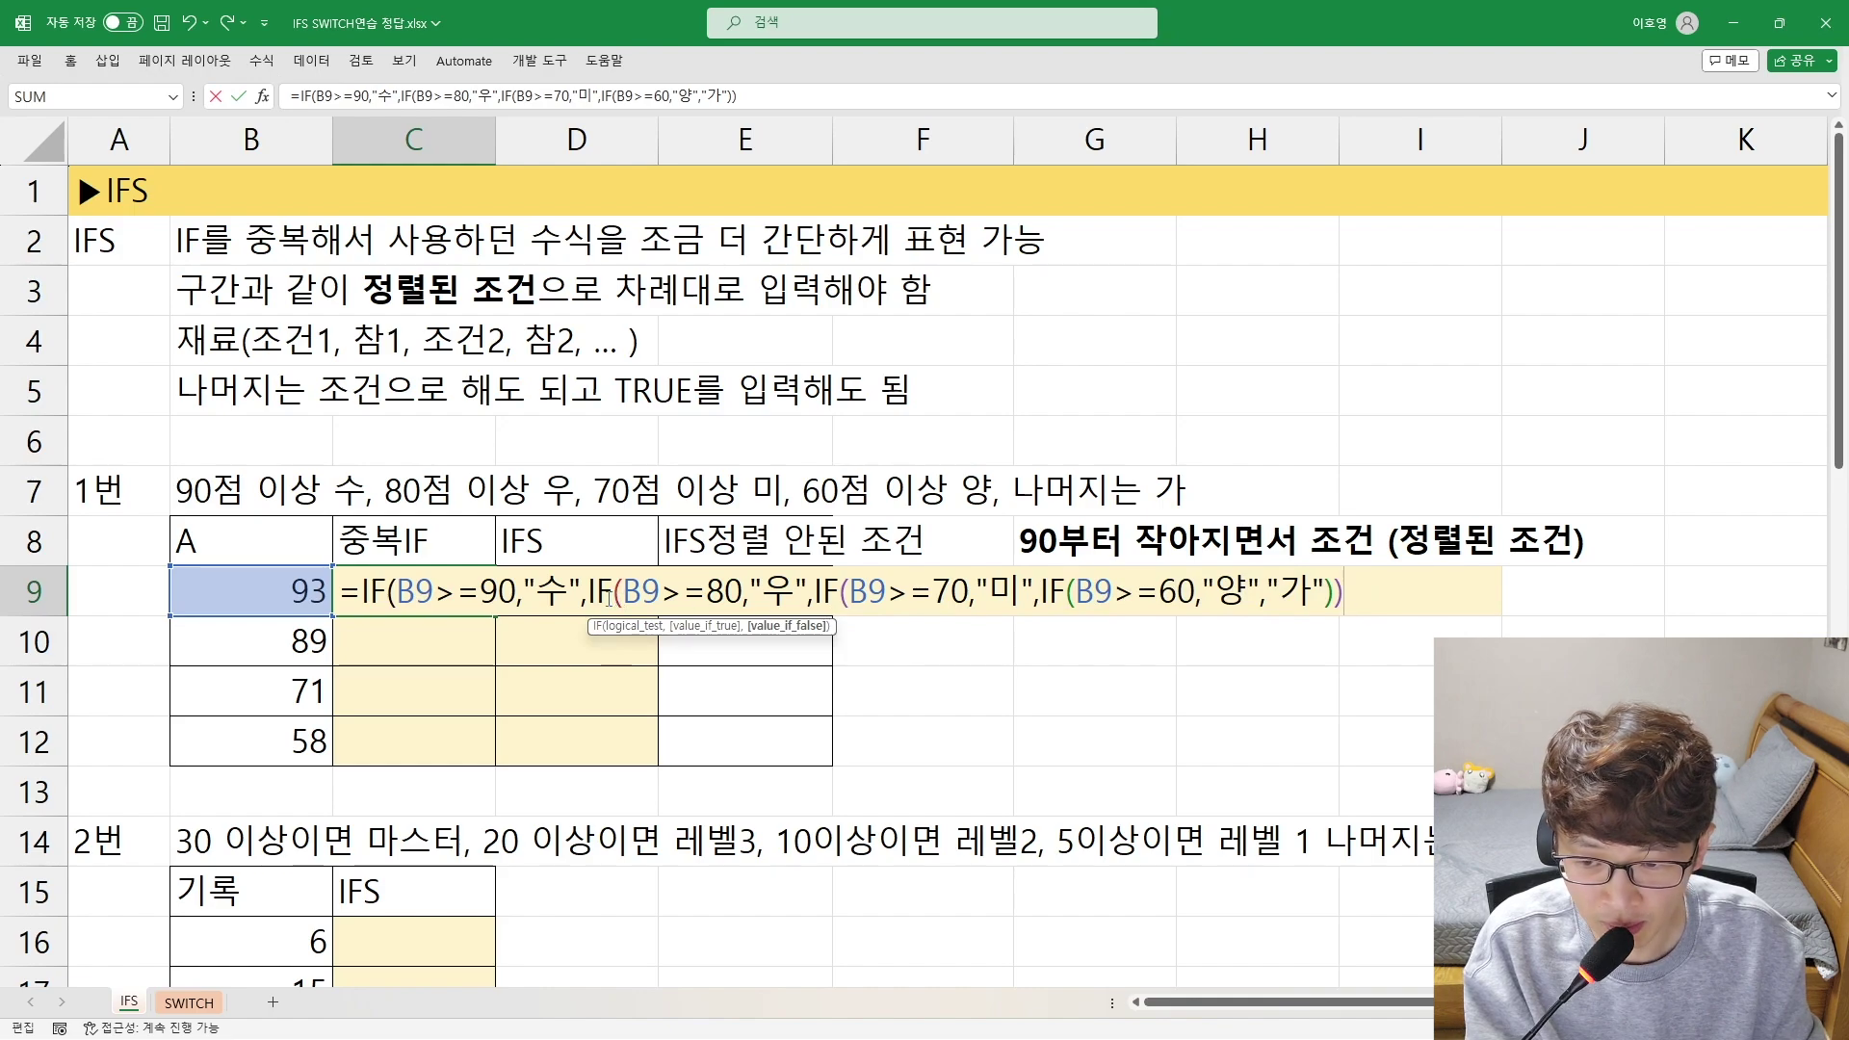
type(")")
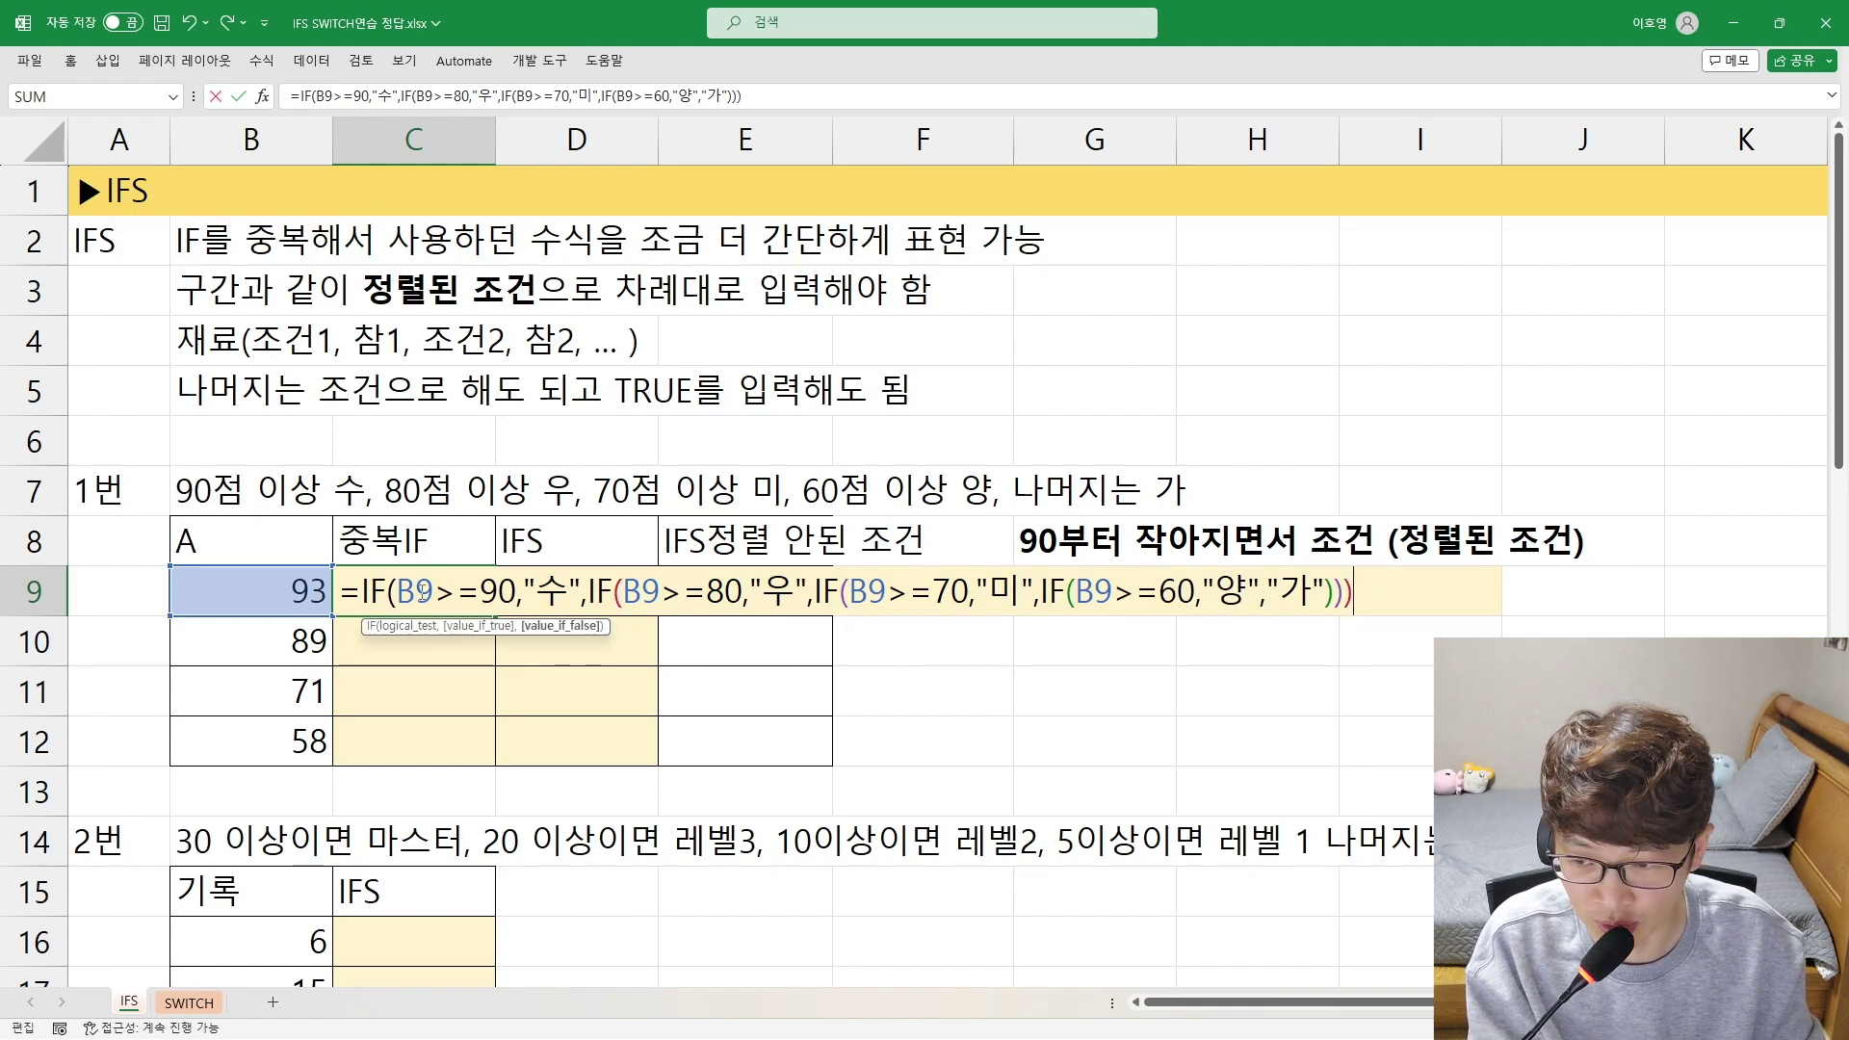
type(")")
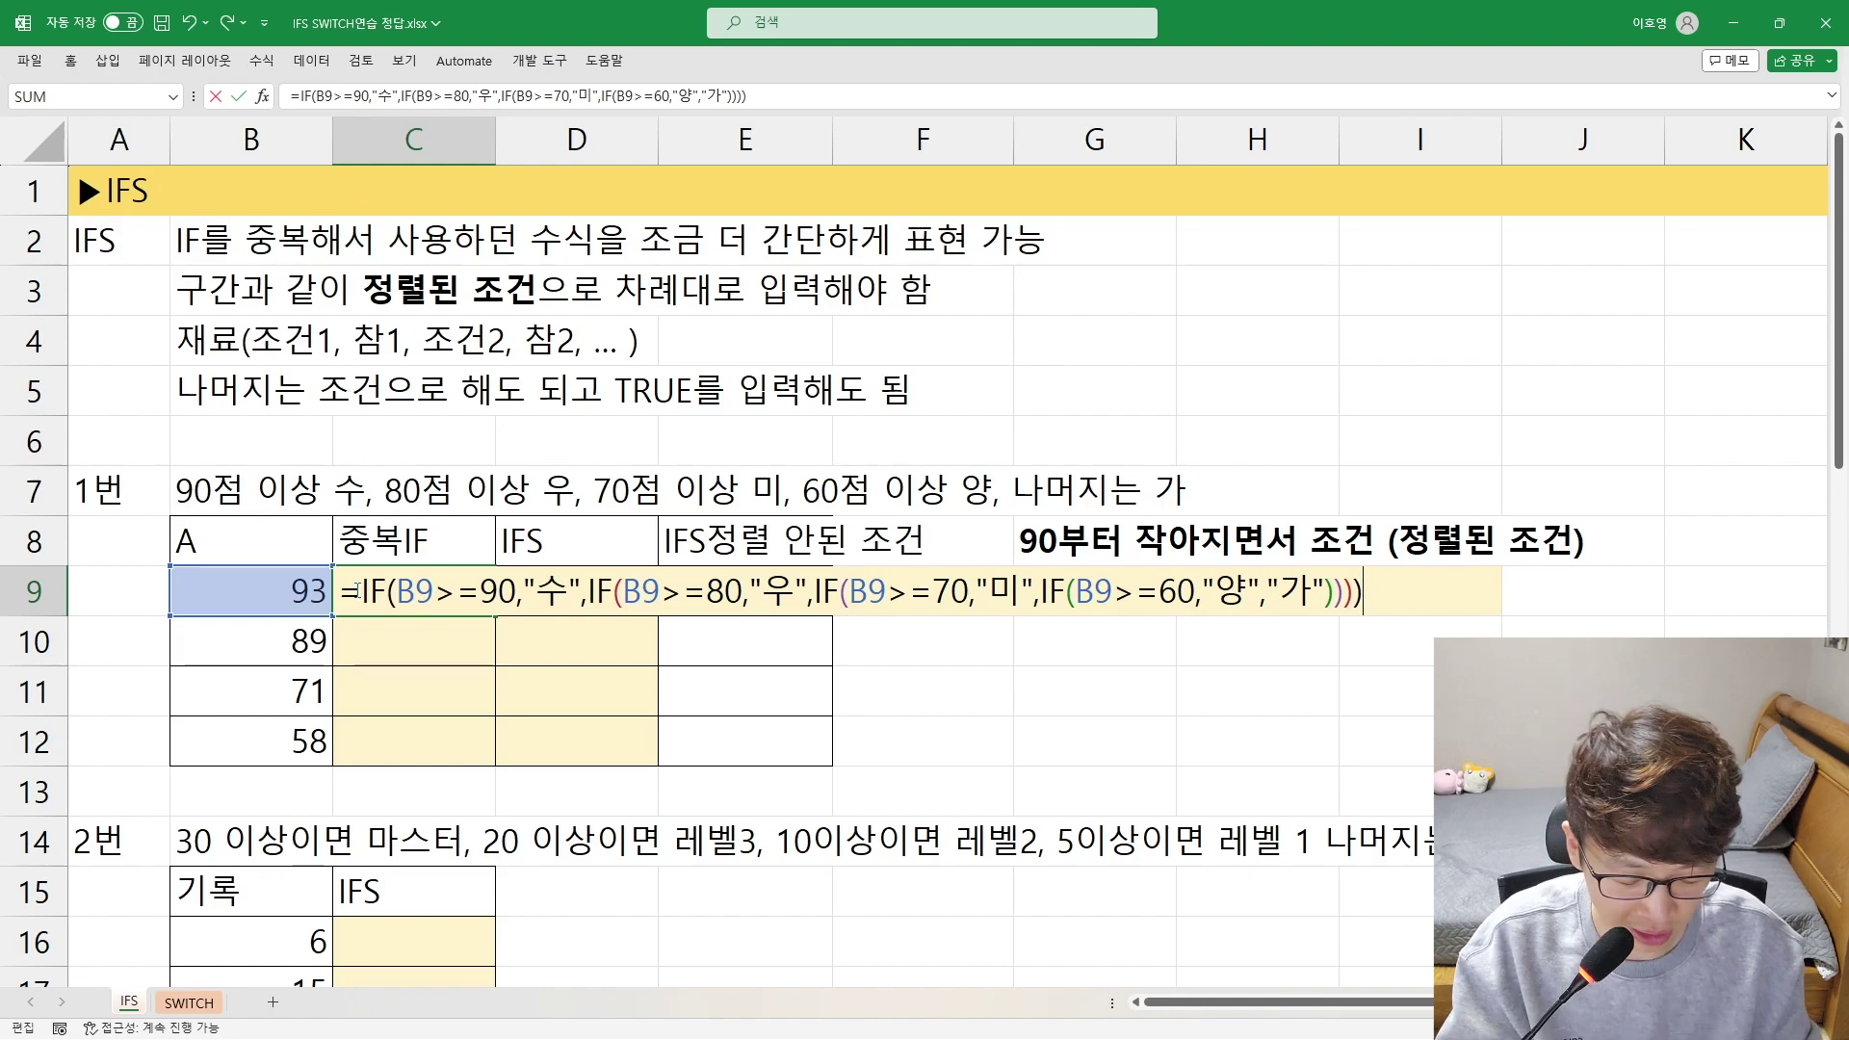
key("Return")
left_click(472, 607)
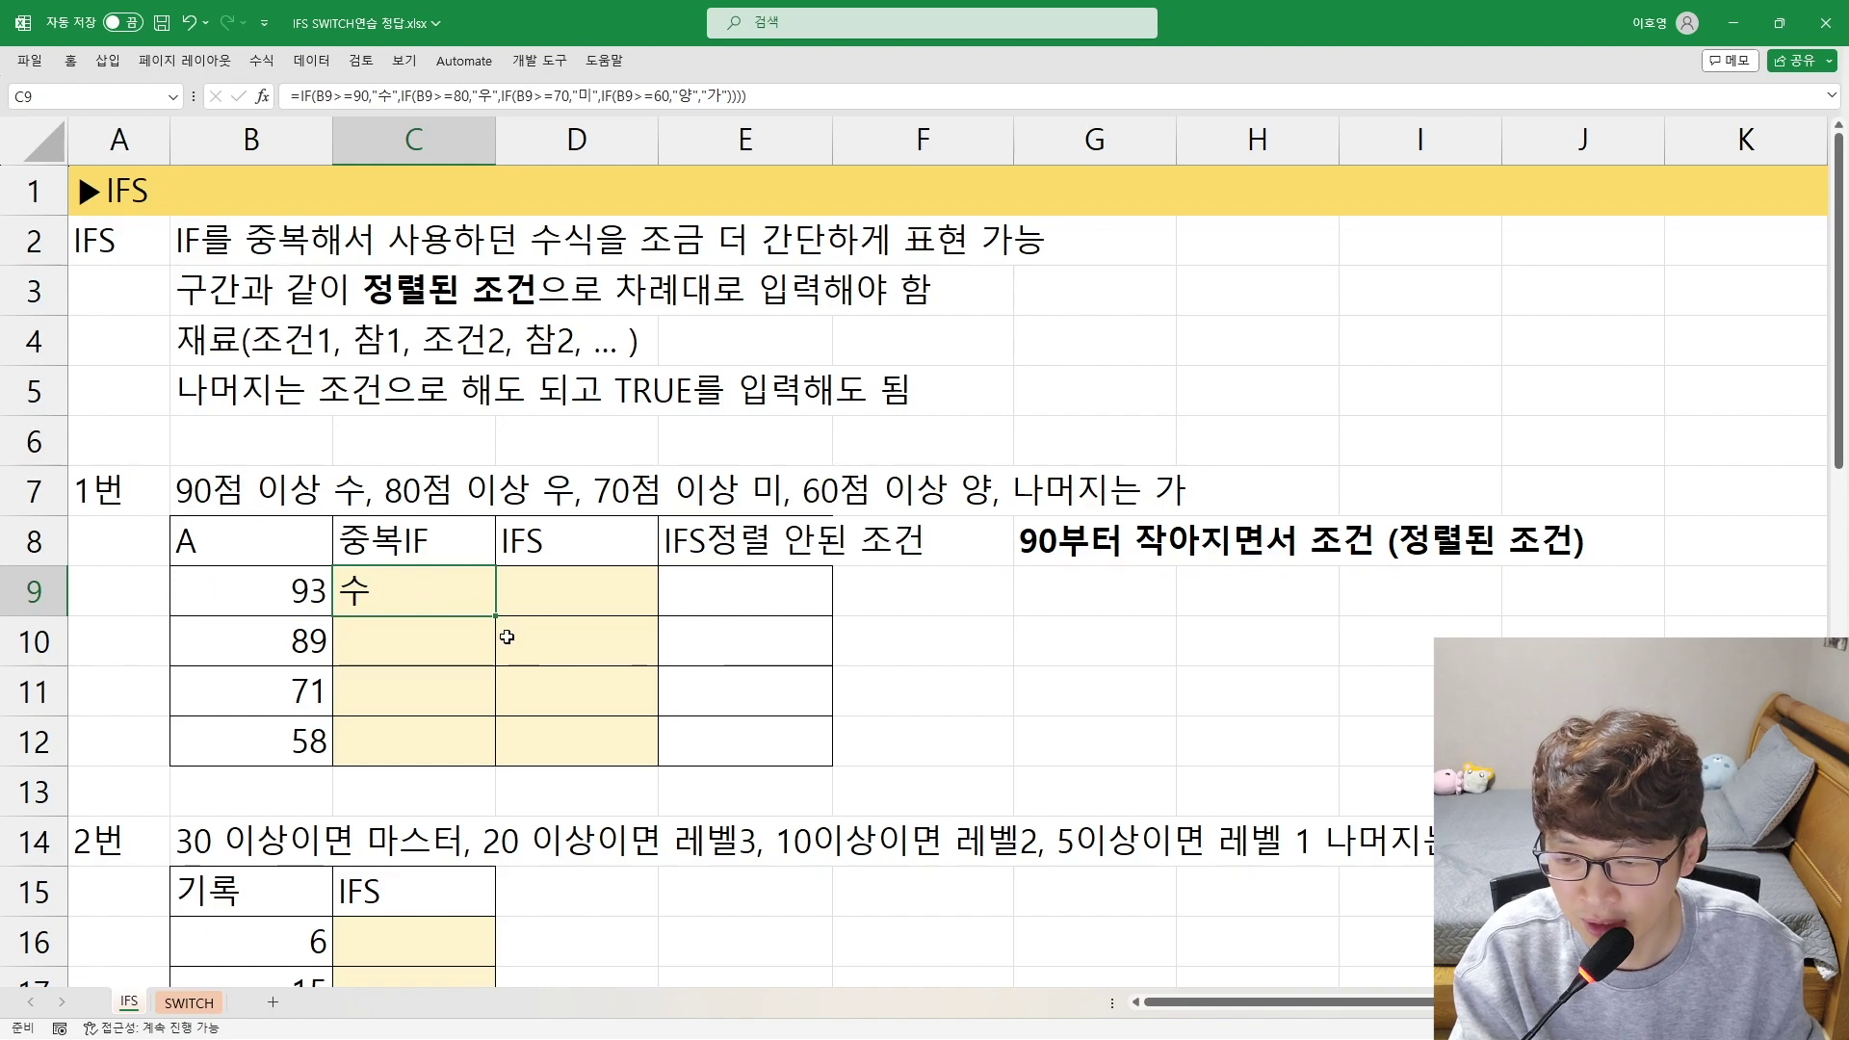
double_click(495, 615)
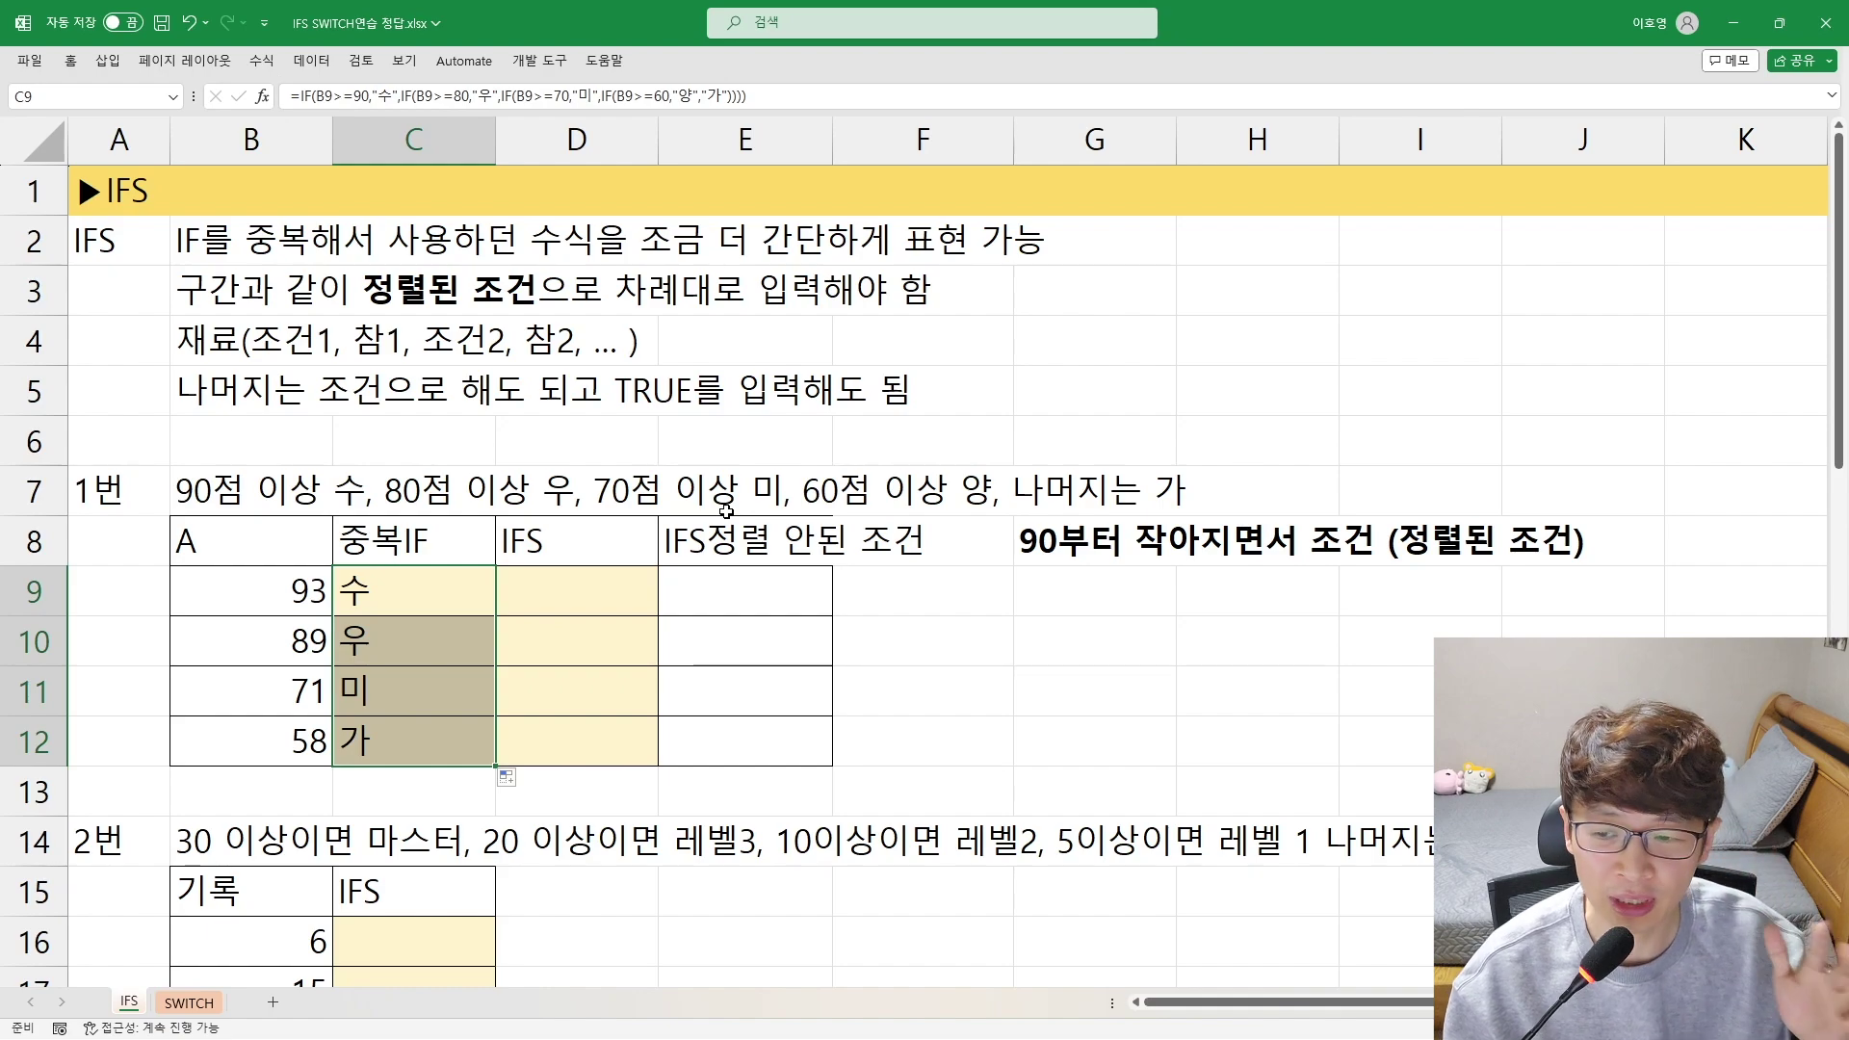
Start an IFS formula in D9 with the first condition B9>=90 and its result "수"
left_click(551, 599)
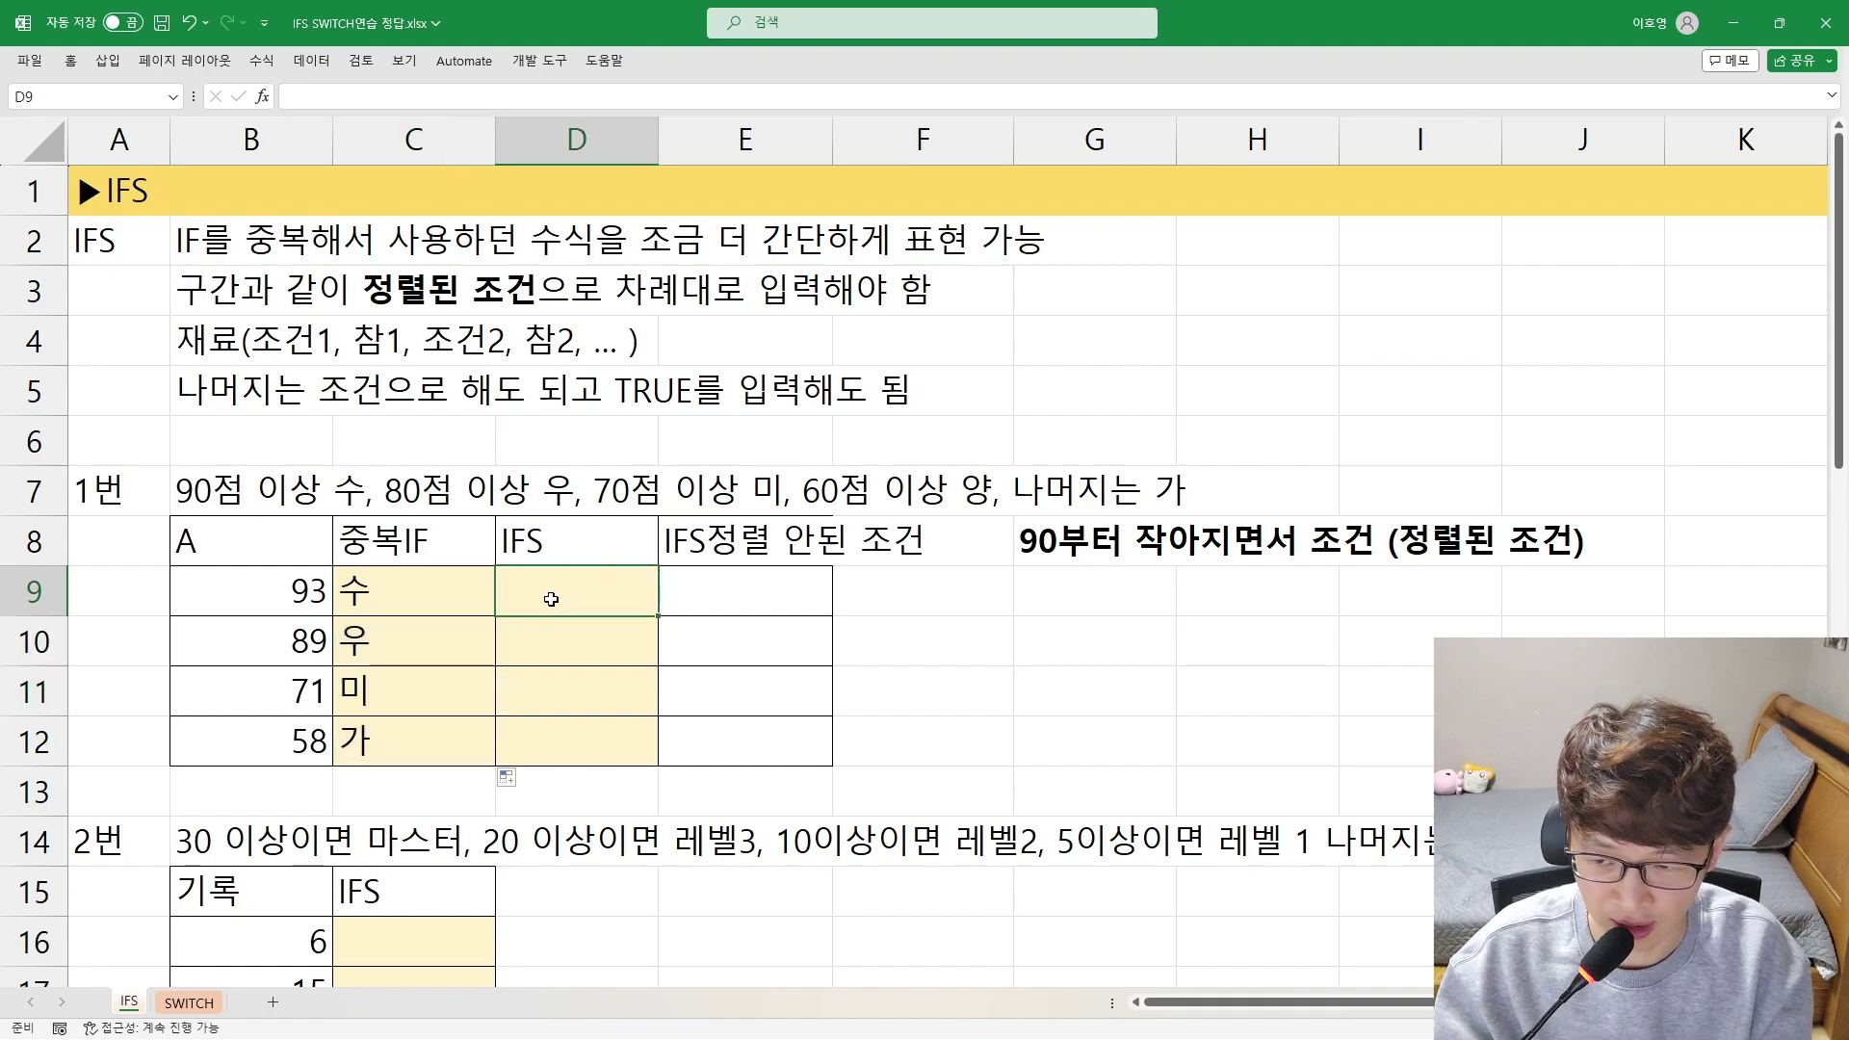
type("=")
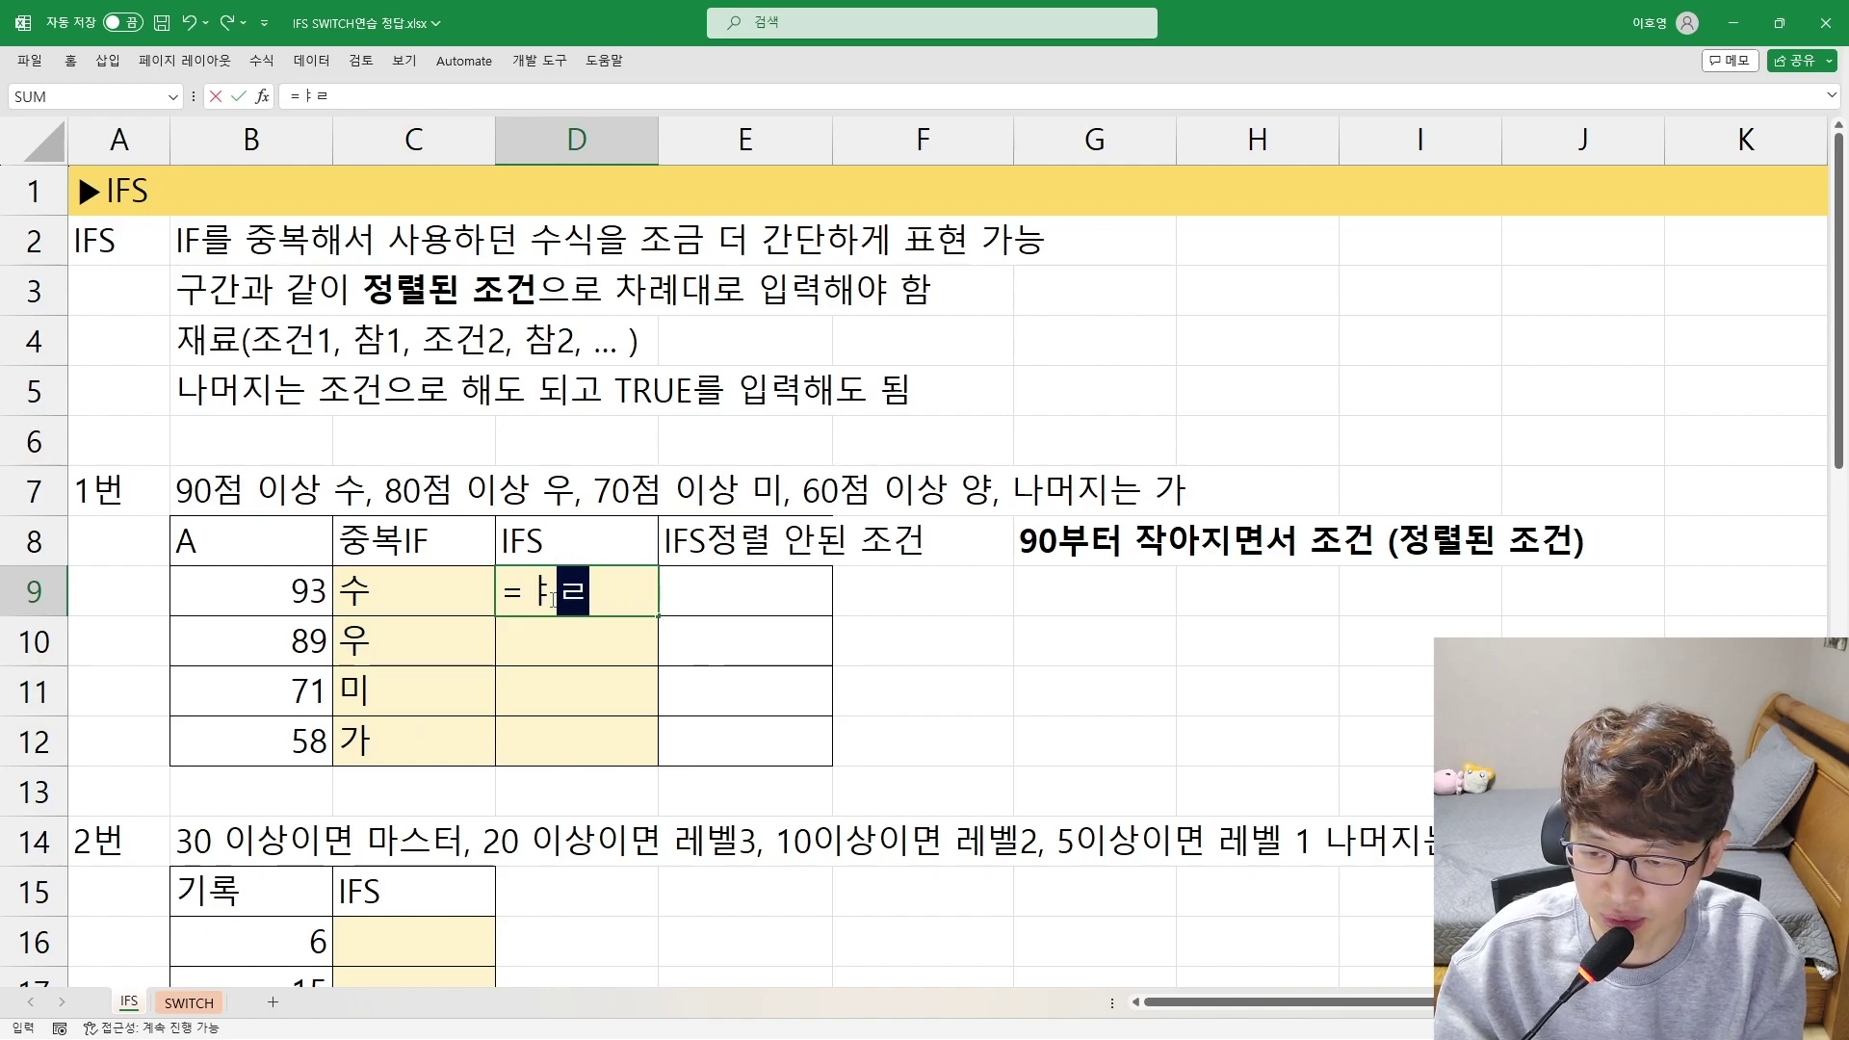
type("IFS")
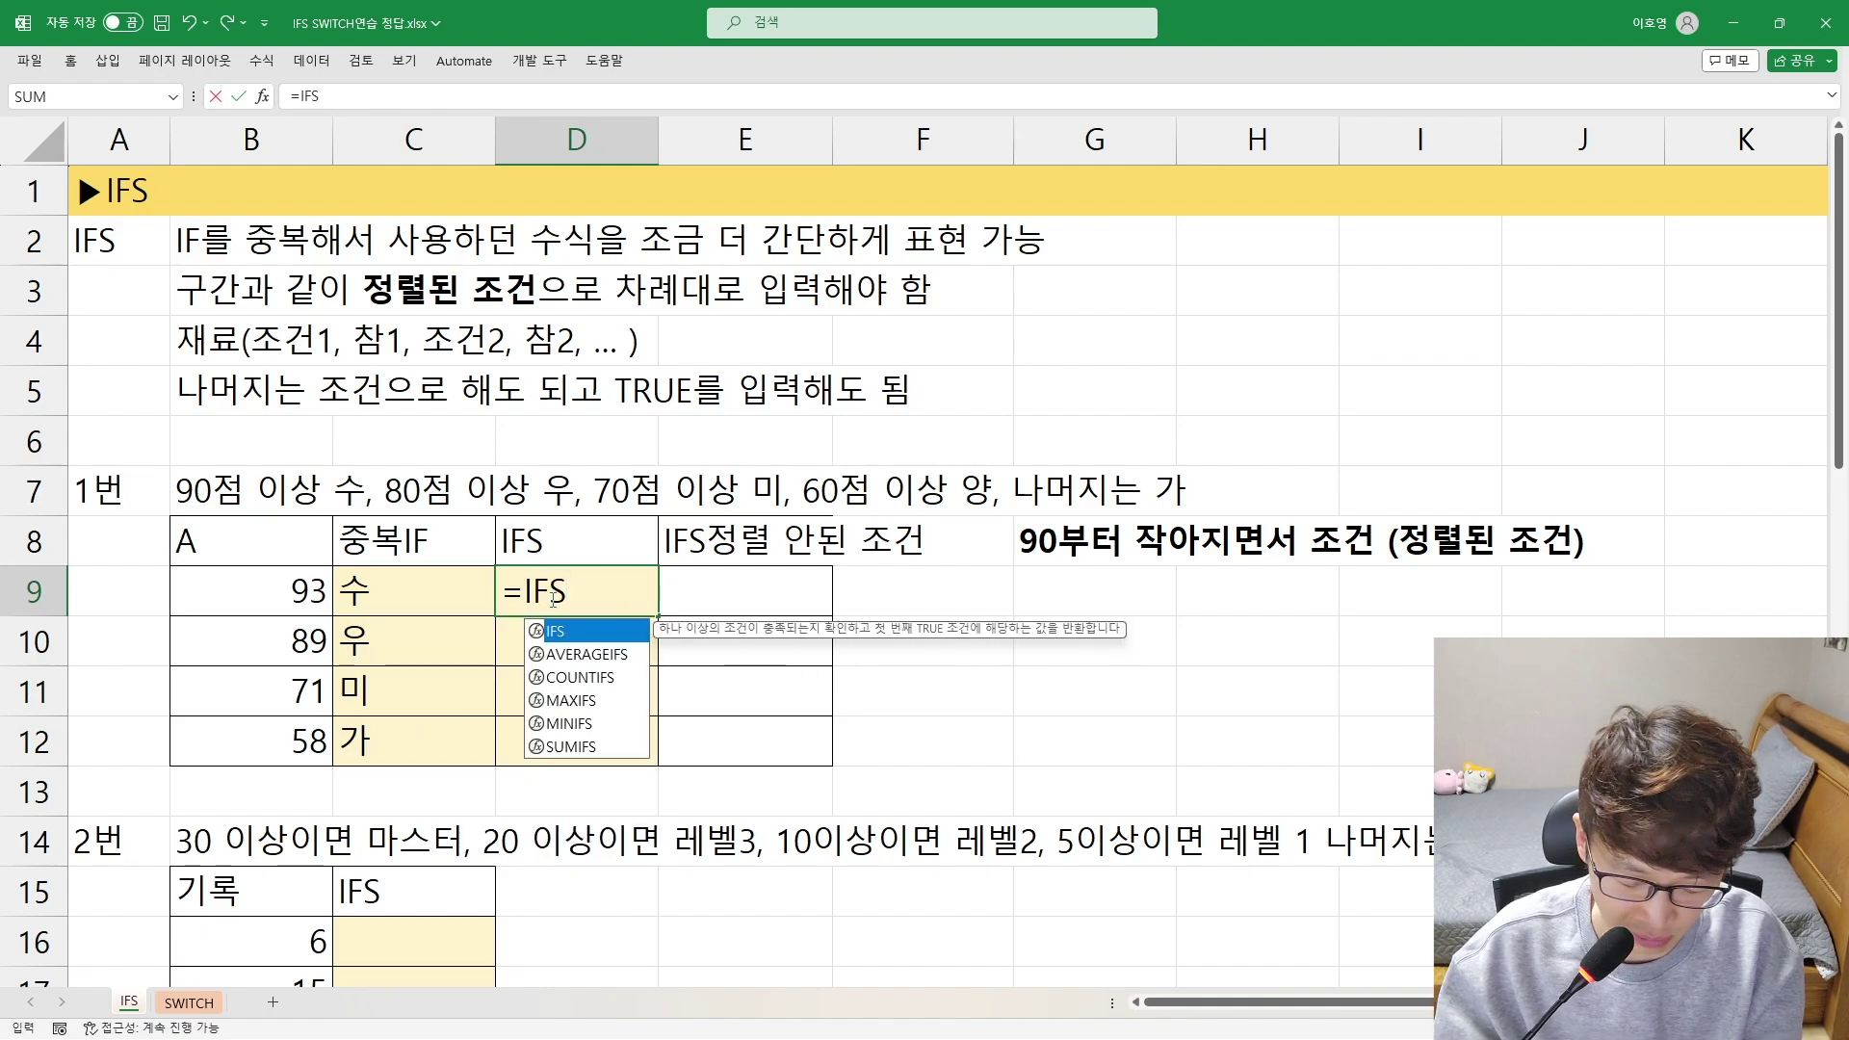
type("(")
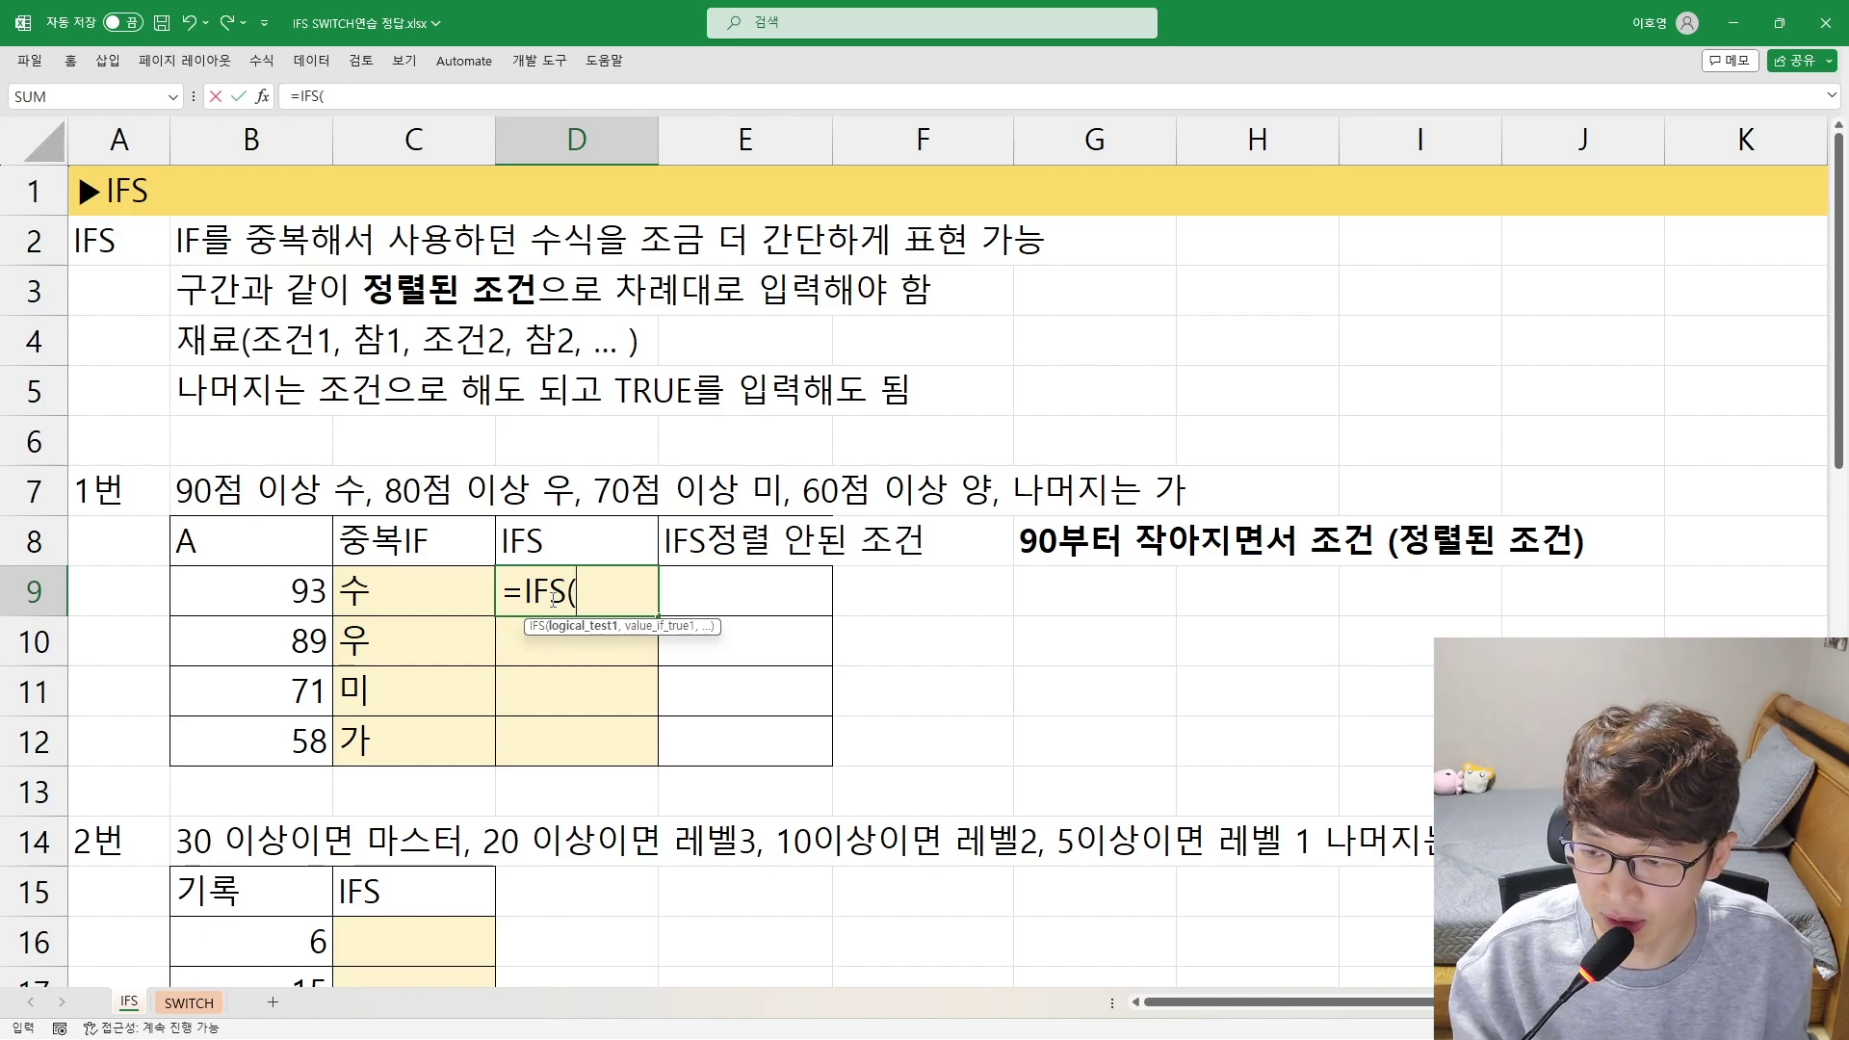
left_click(198, 590)
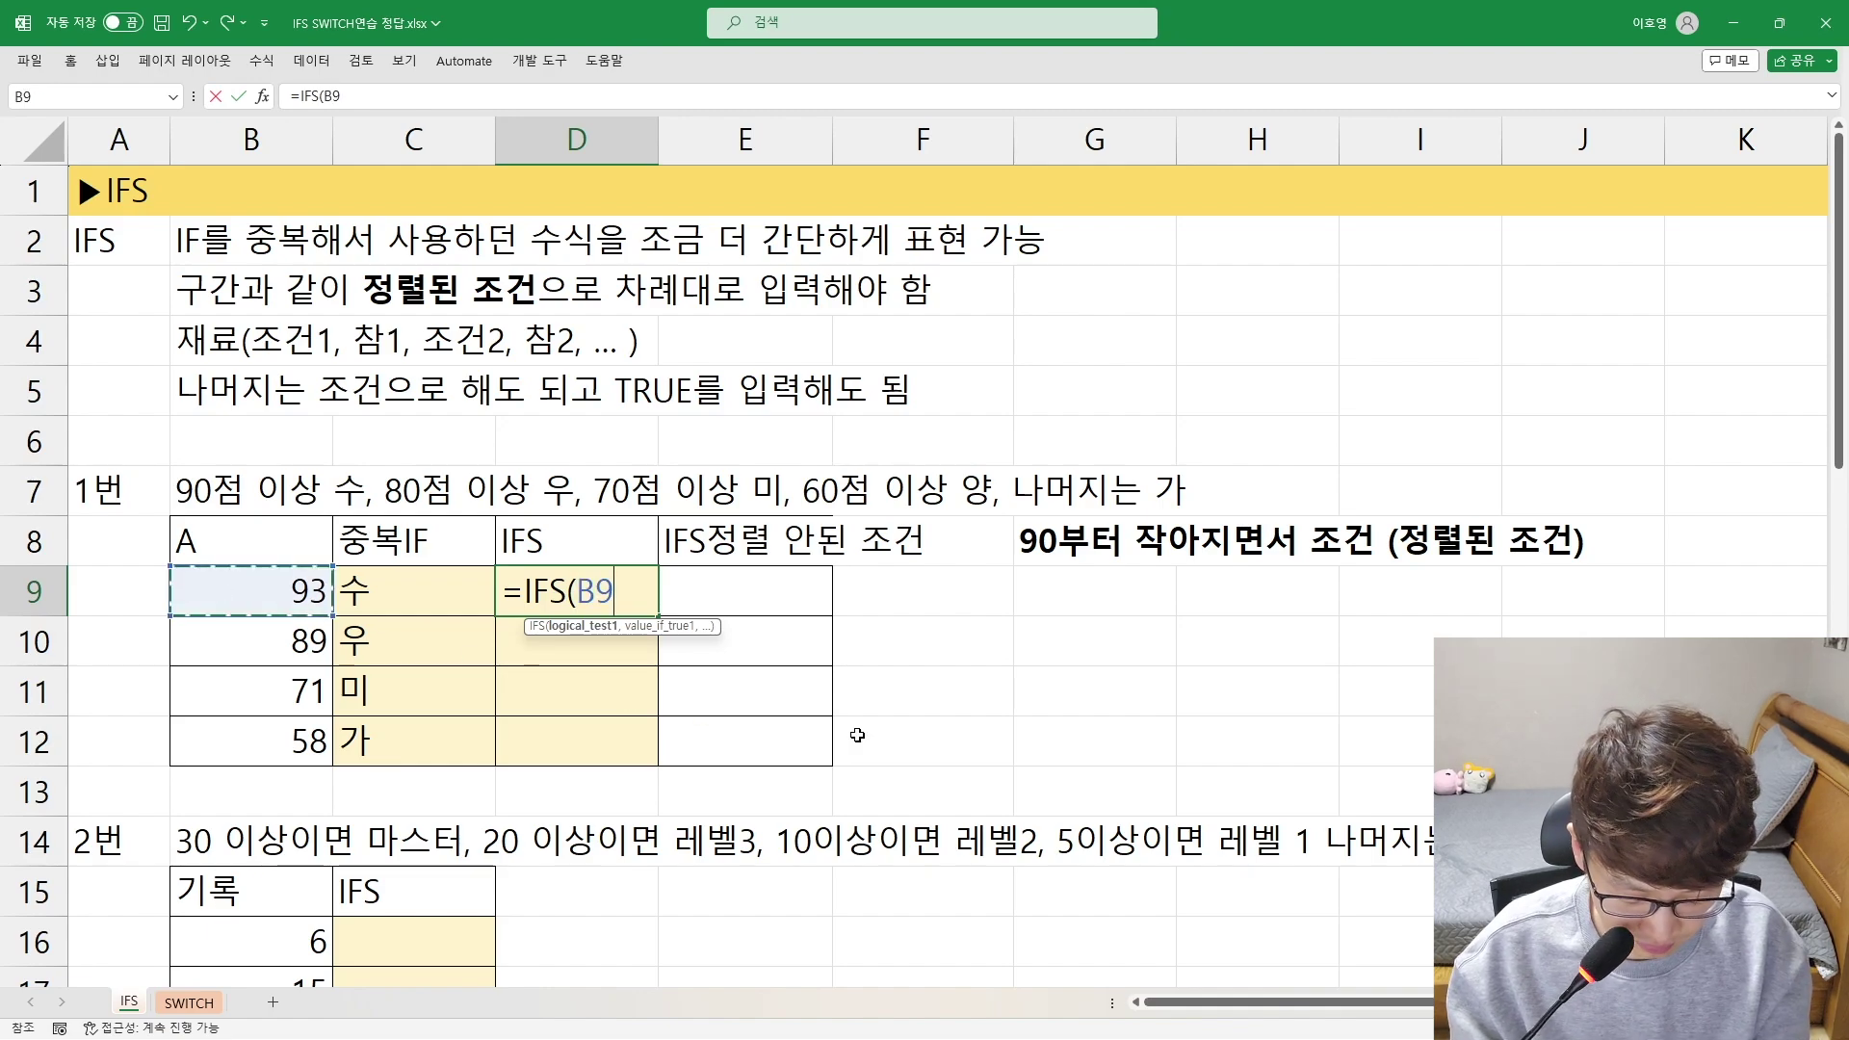
type(">=90,\"TN")
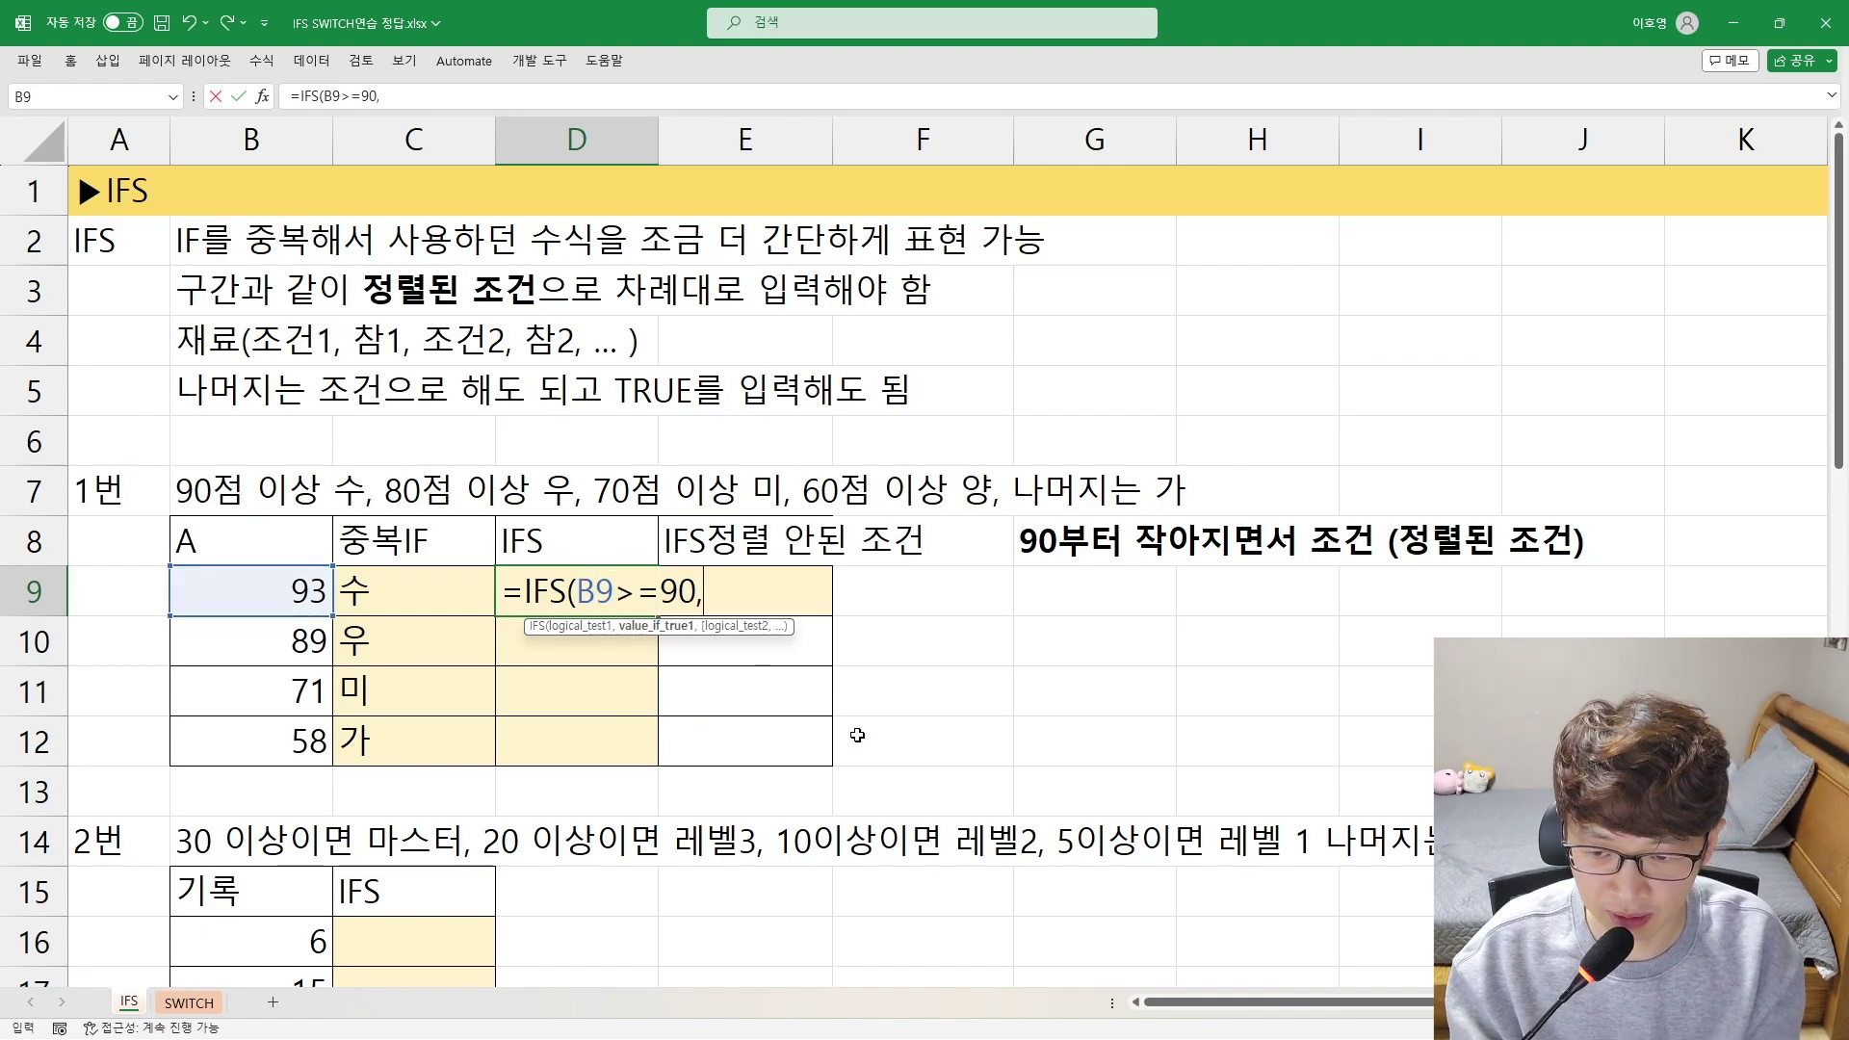
key("BackSpace")
key("BackSpace")
type("수\"")
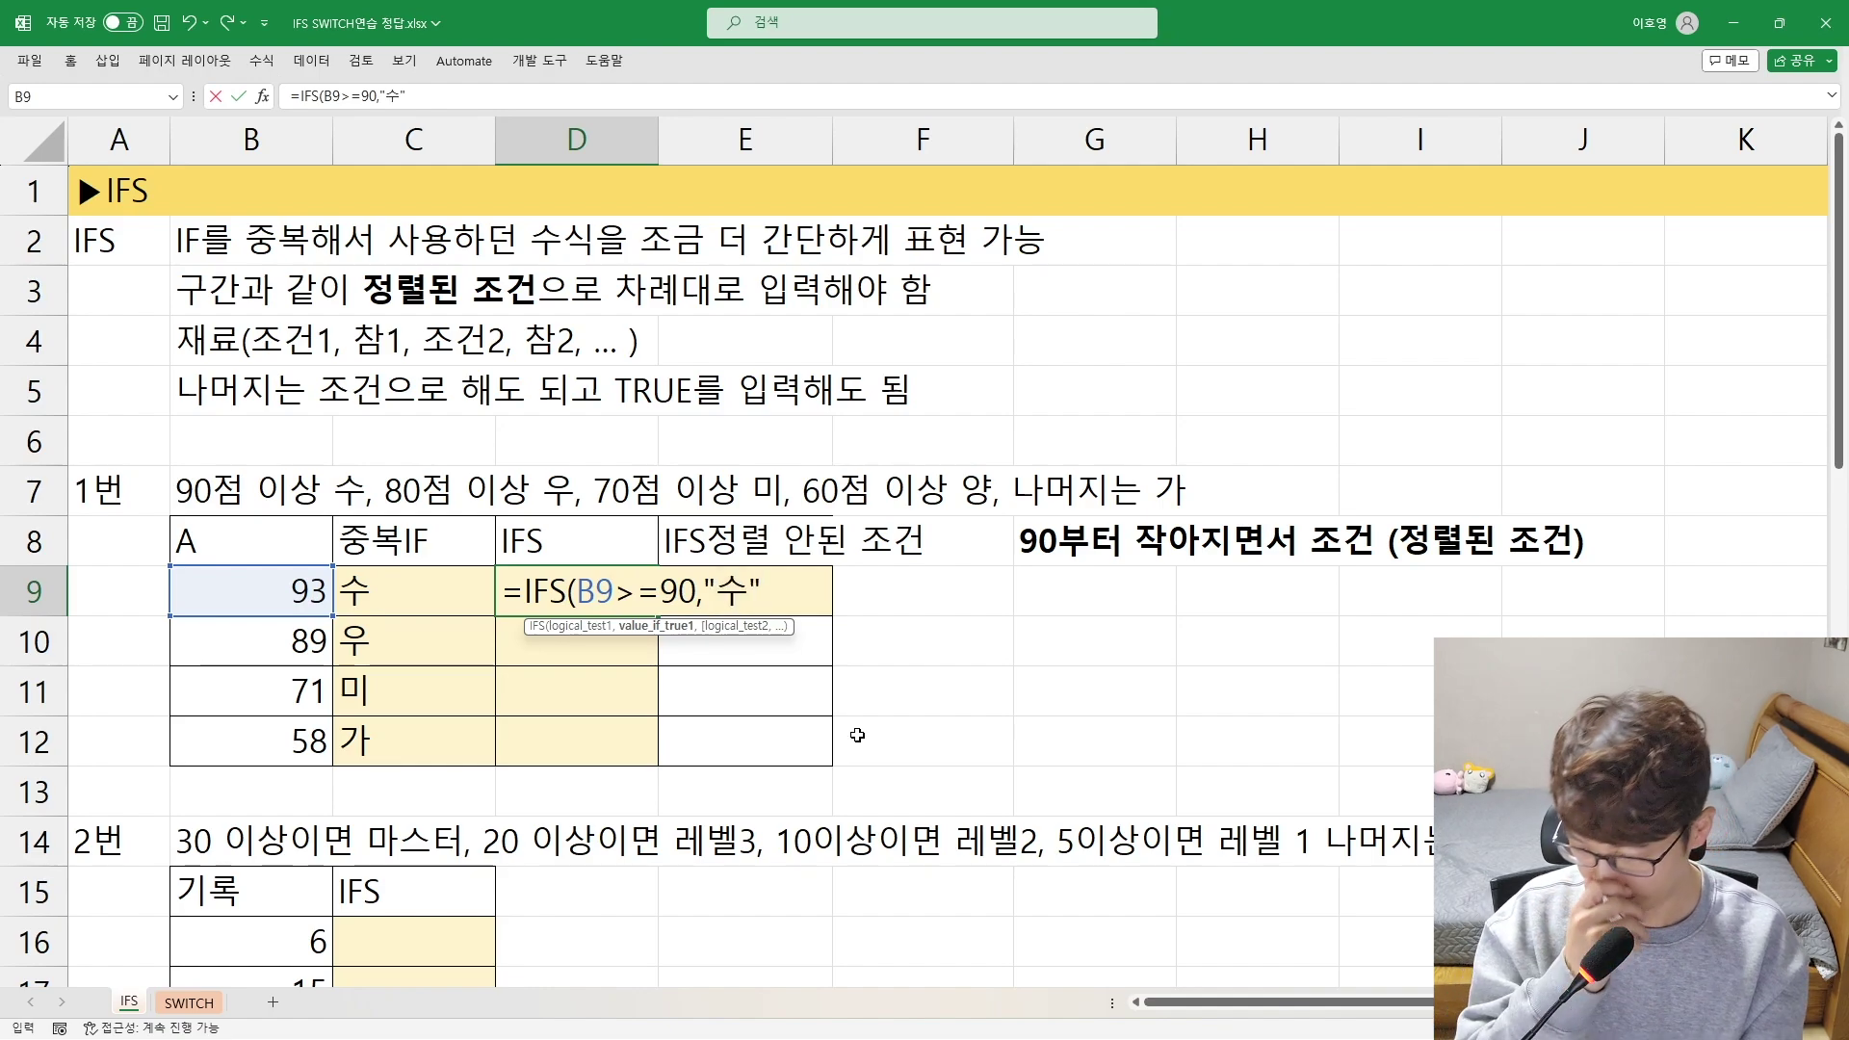
Add the second condition B9>=80 with the result "우" to the IFS formula in D9
type(",")
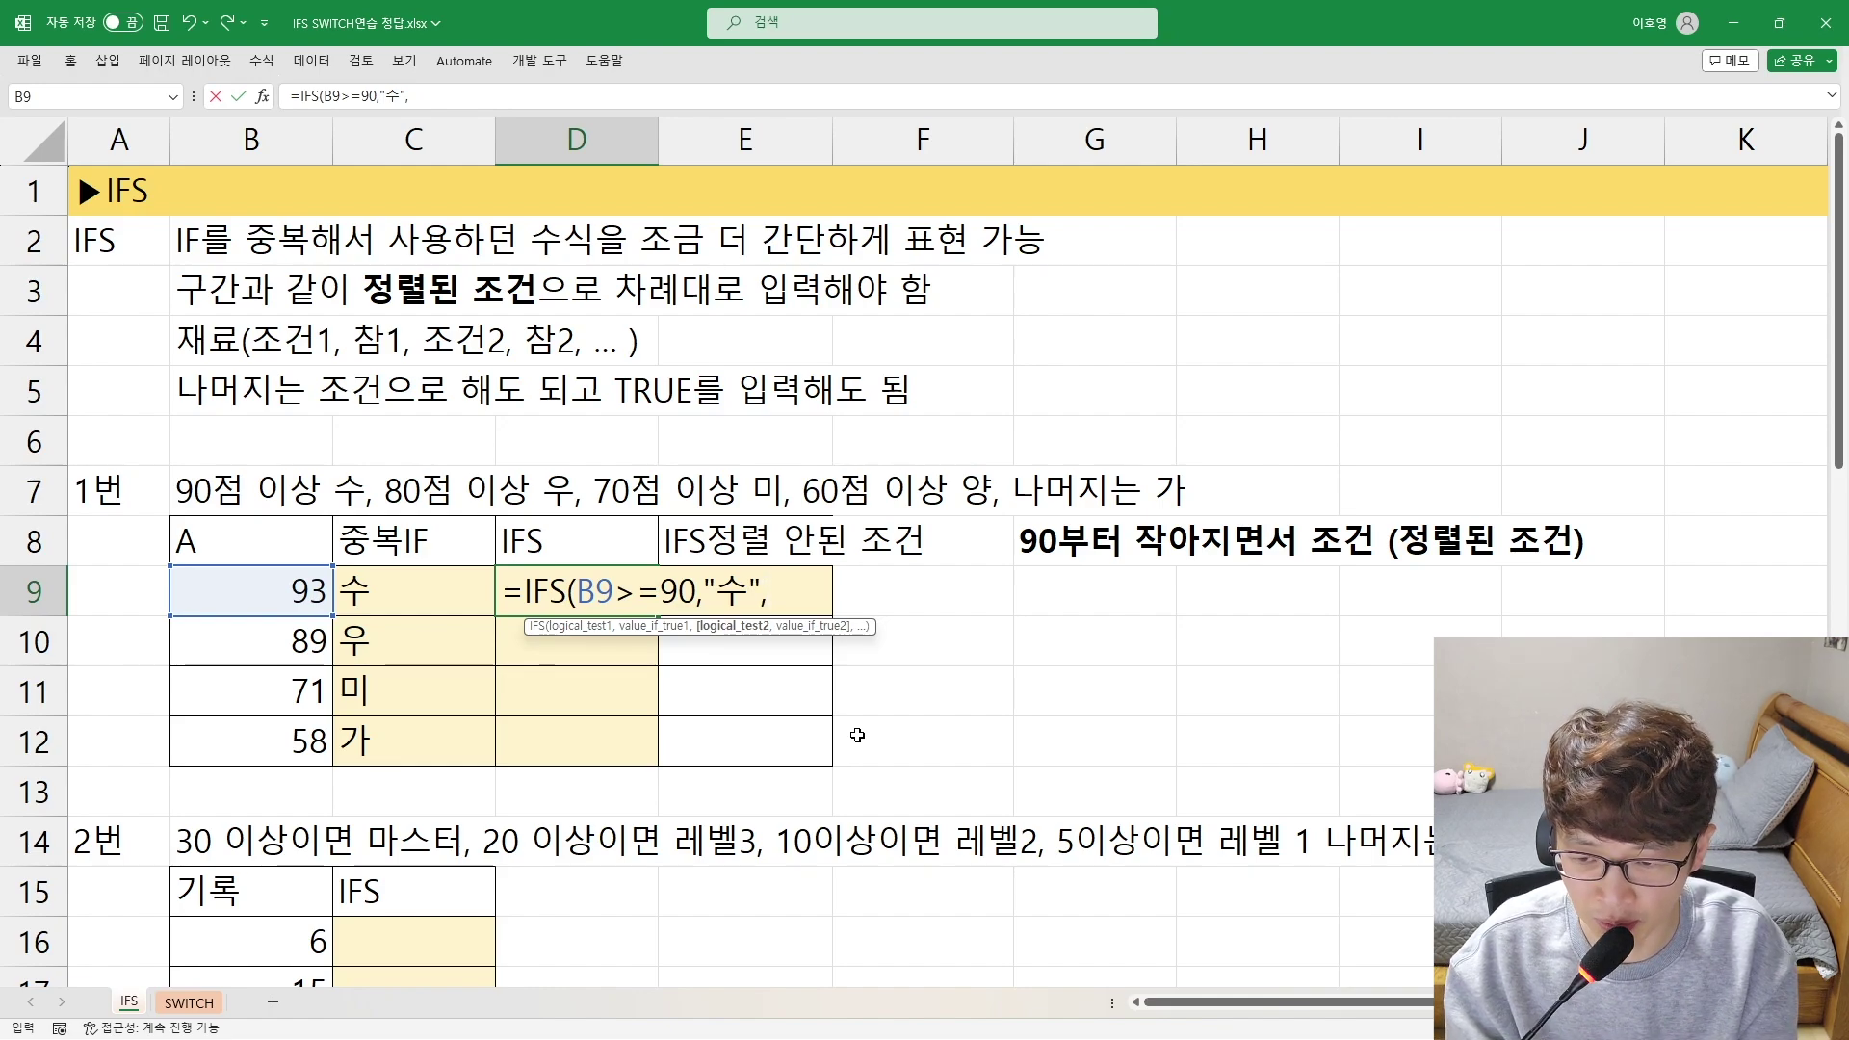
type("ㅠ")
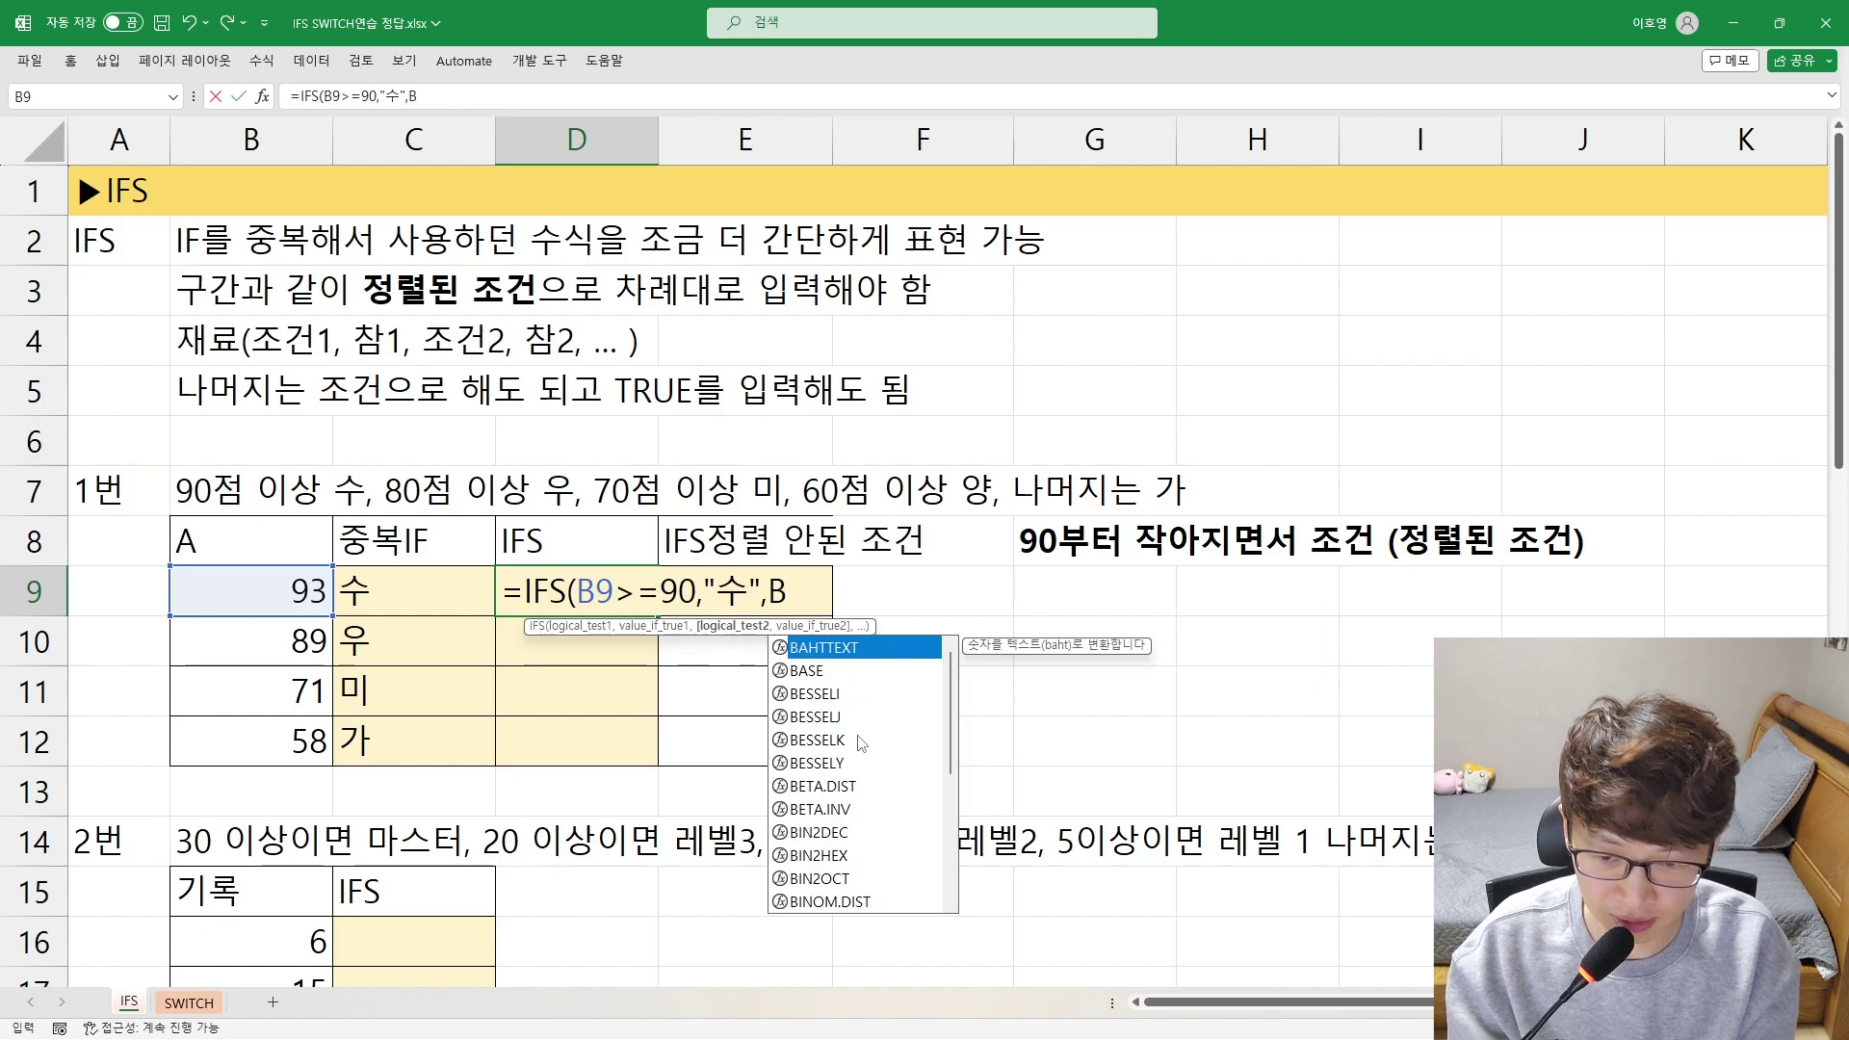
type("9")
key("Menu")
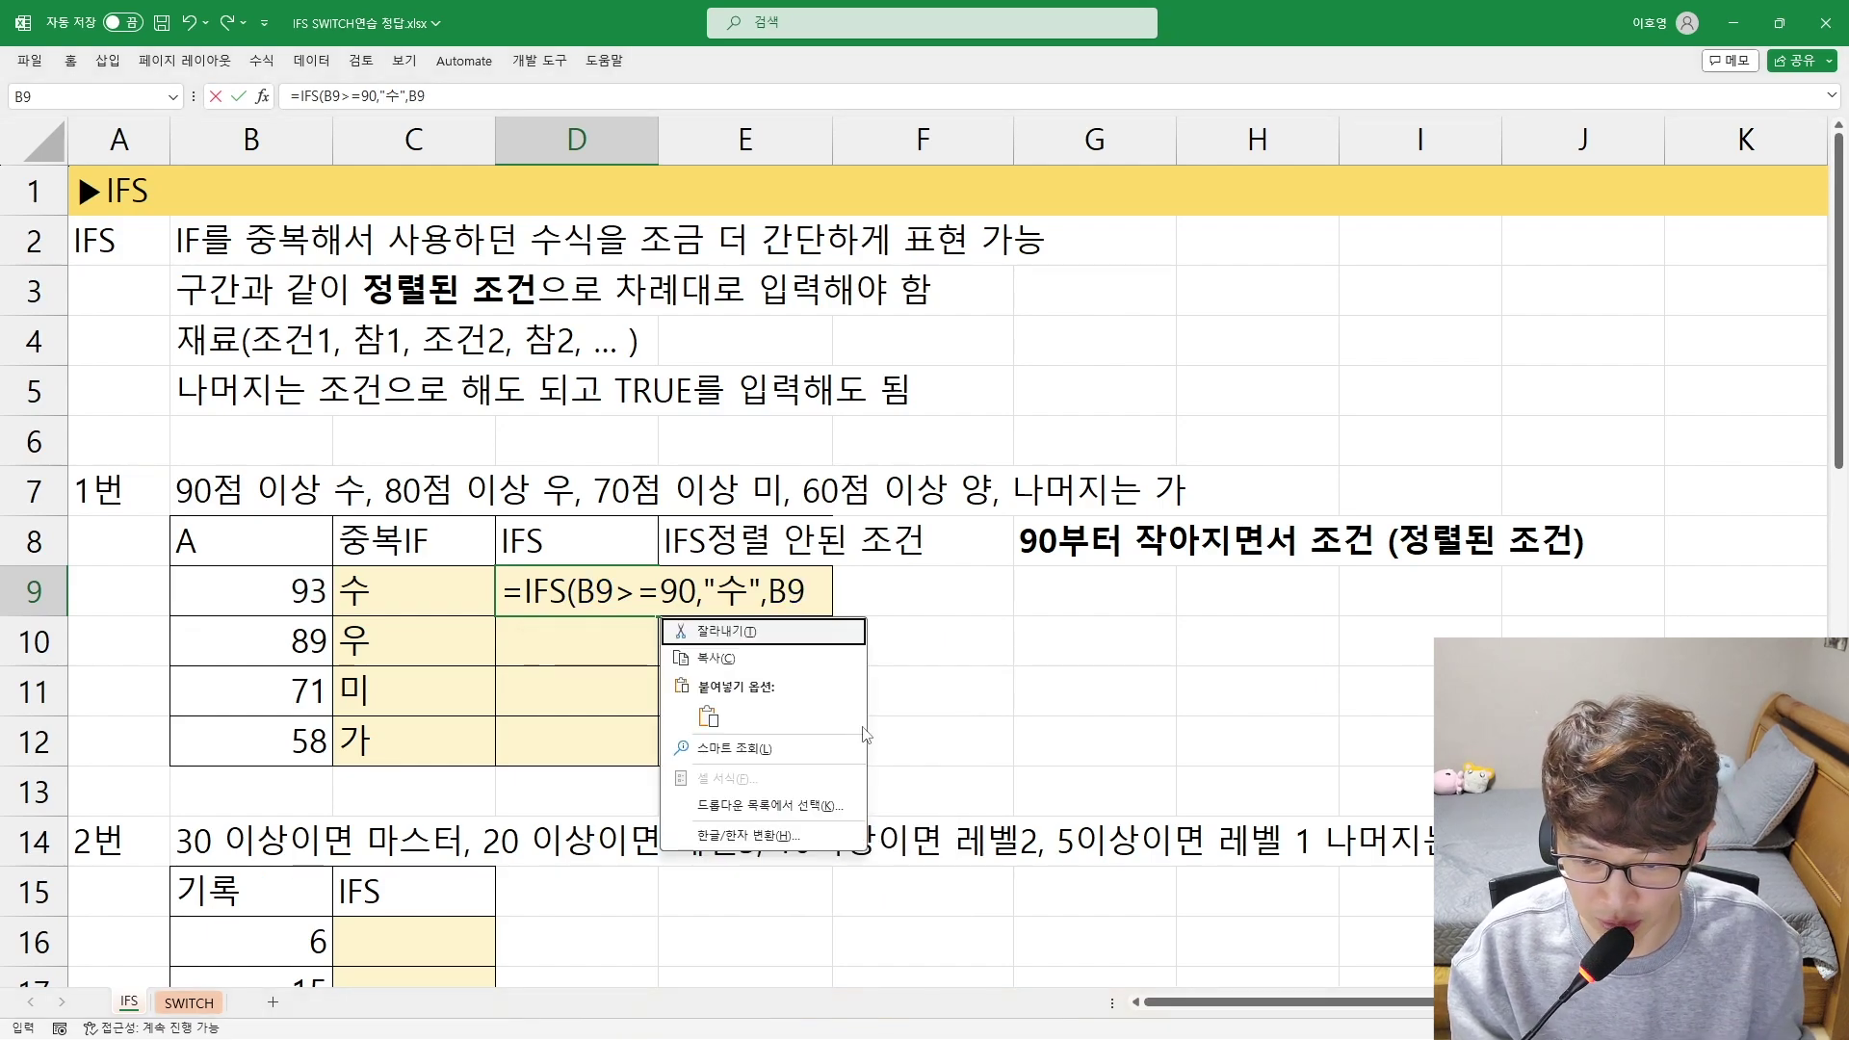
key("Escape")
type(">")
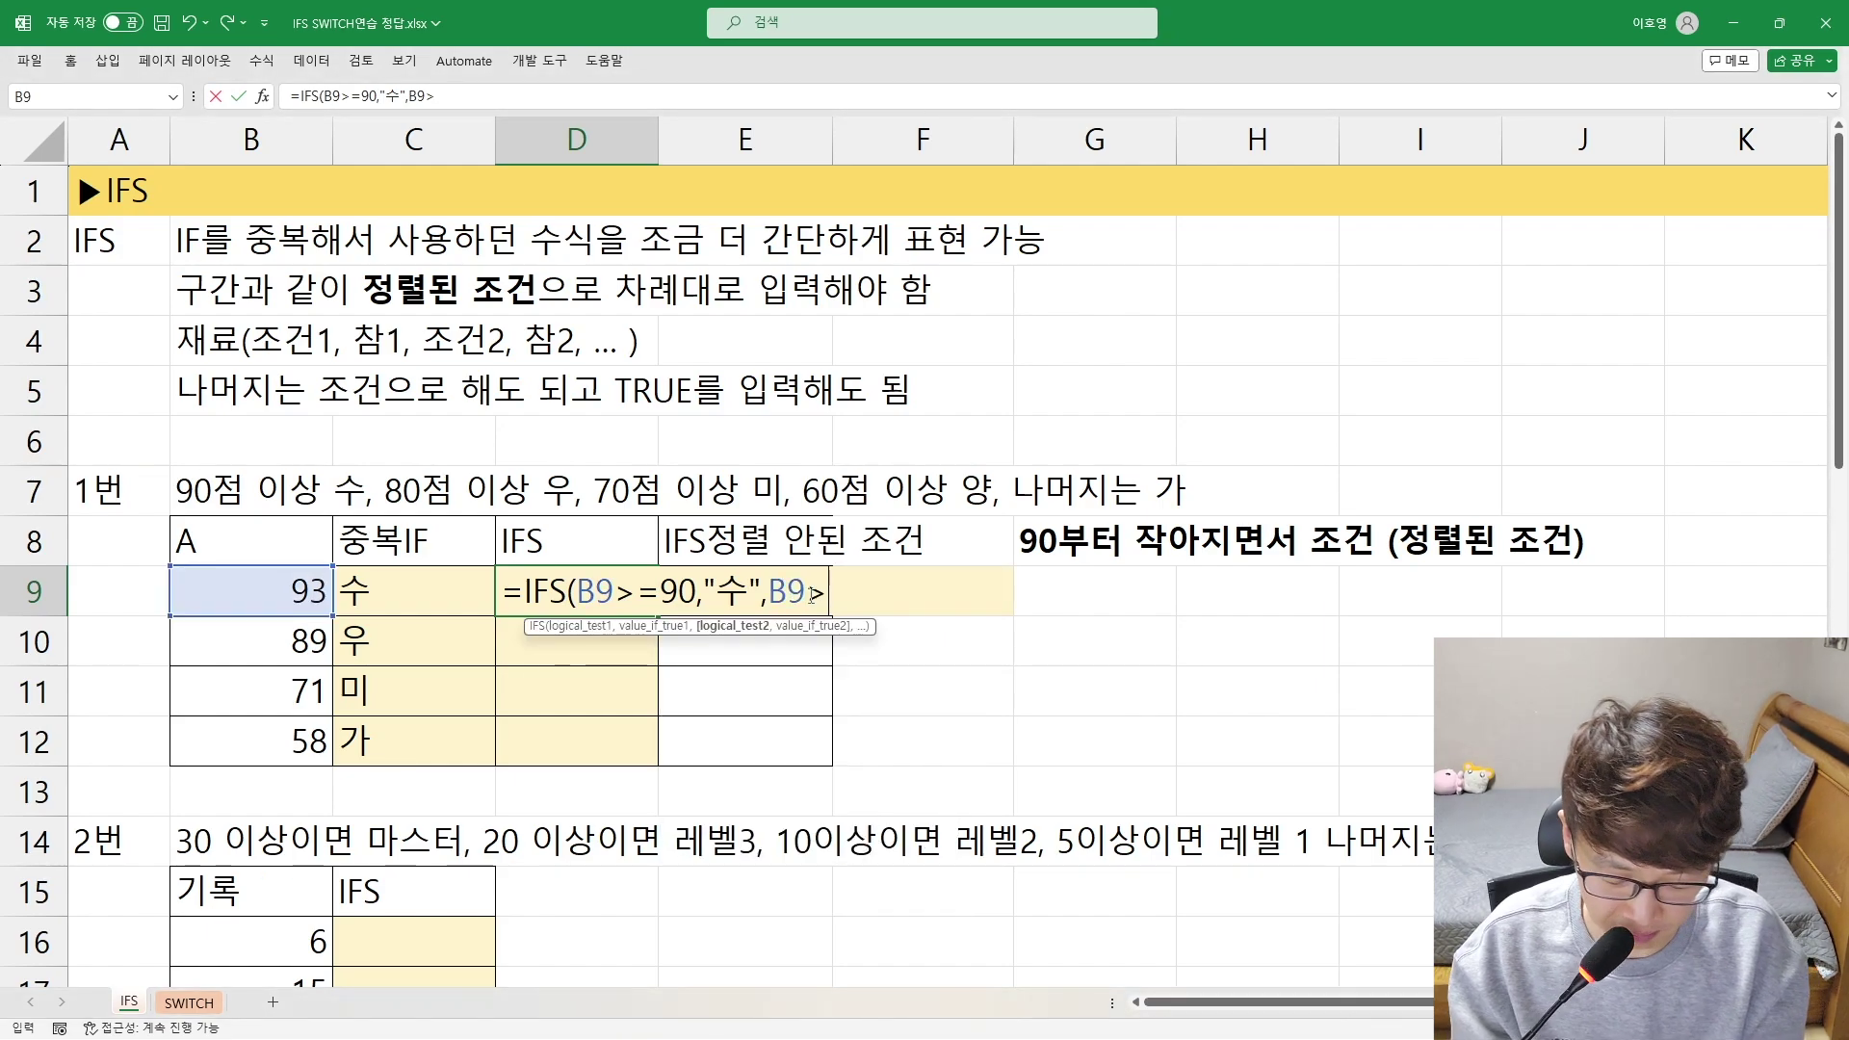
type("=80,")
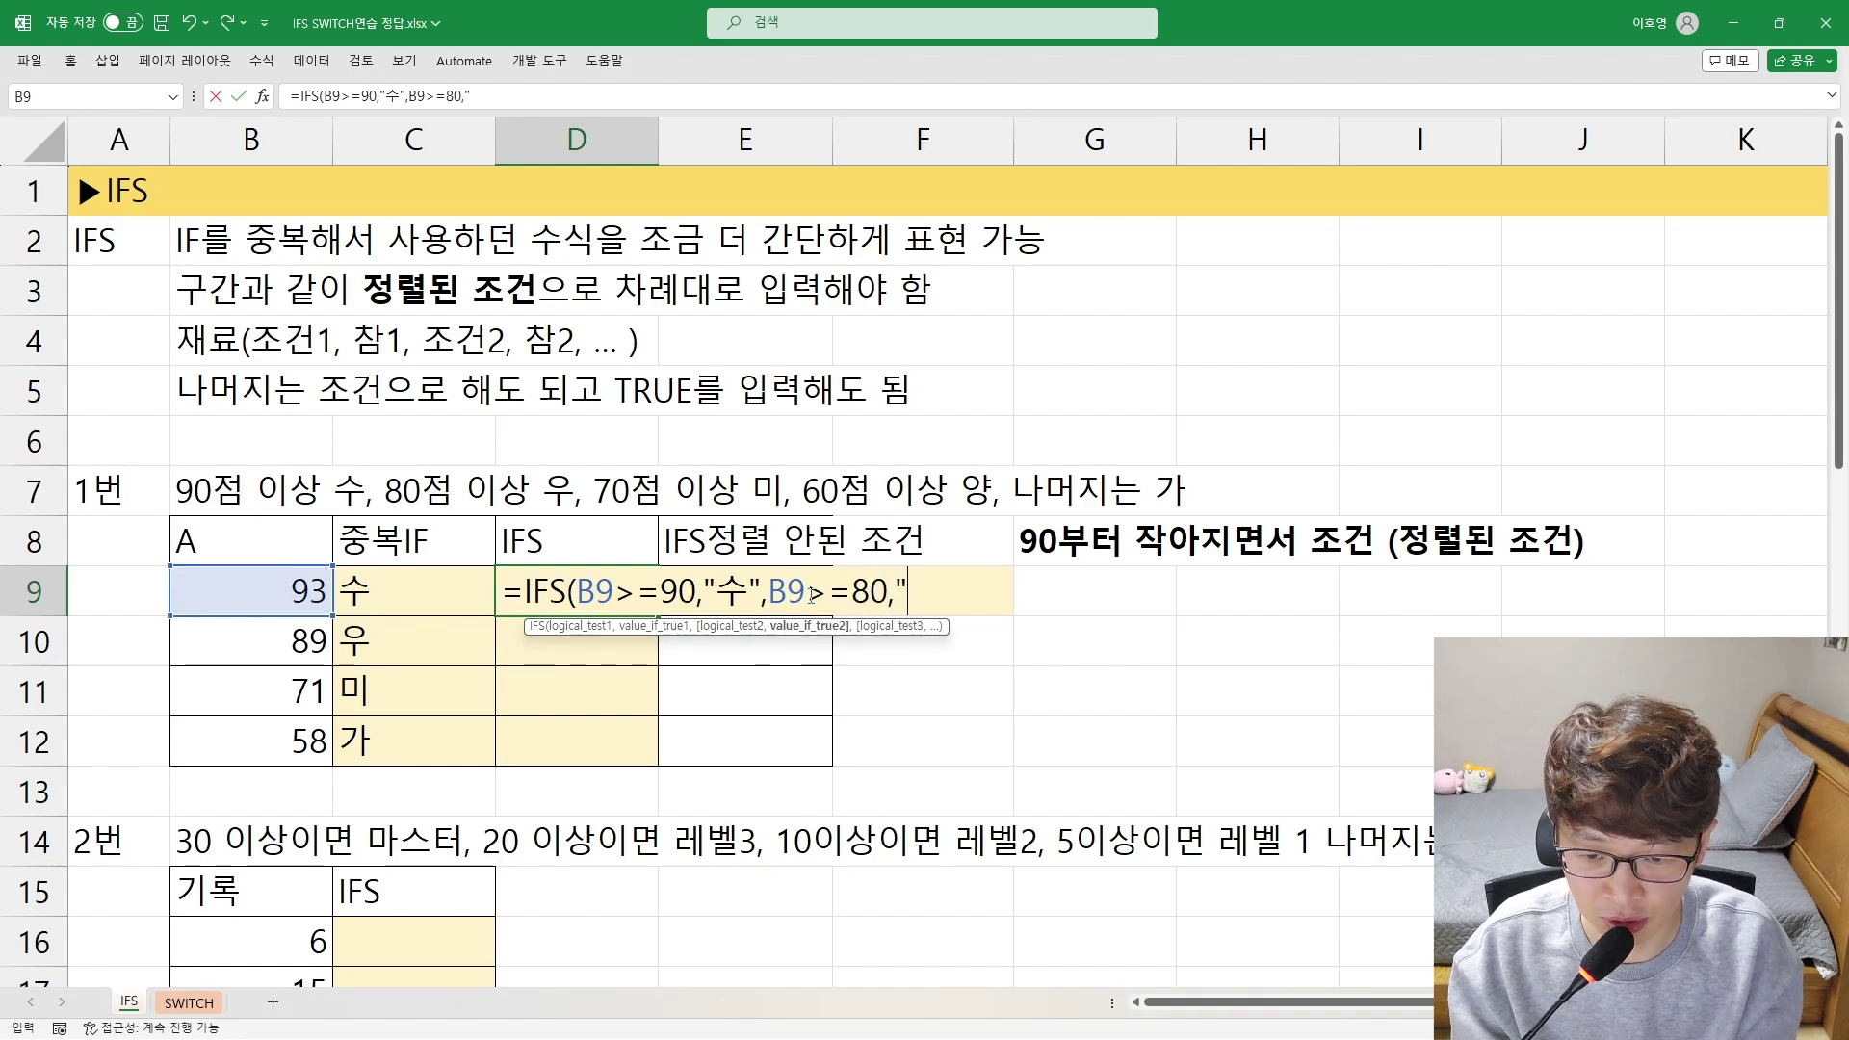
type("\"dn")
key("BackSpace")
key("BackSpace")
key("Hangul")
type("우\"")
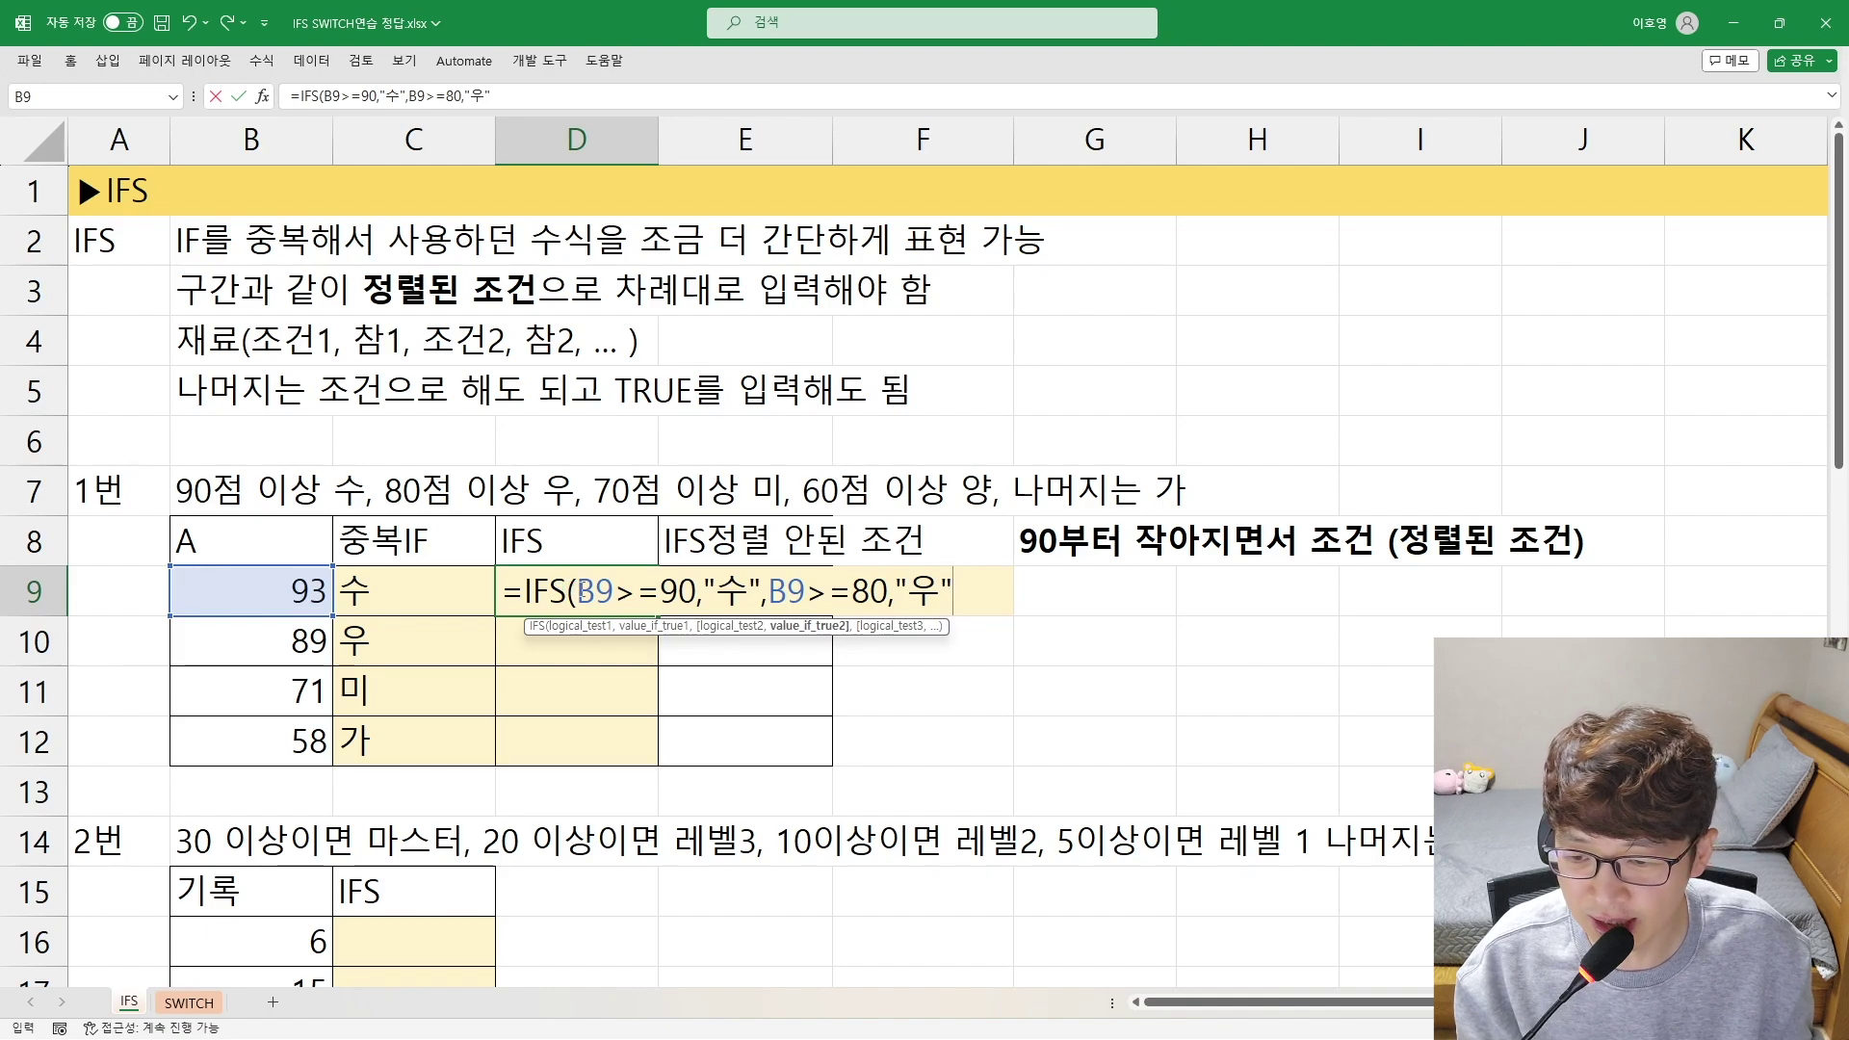
Append the third condition B9>=70 with the result "미" to D9's IFS formula
left_click_drag(579, 589, 761, 589)
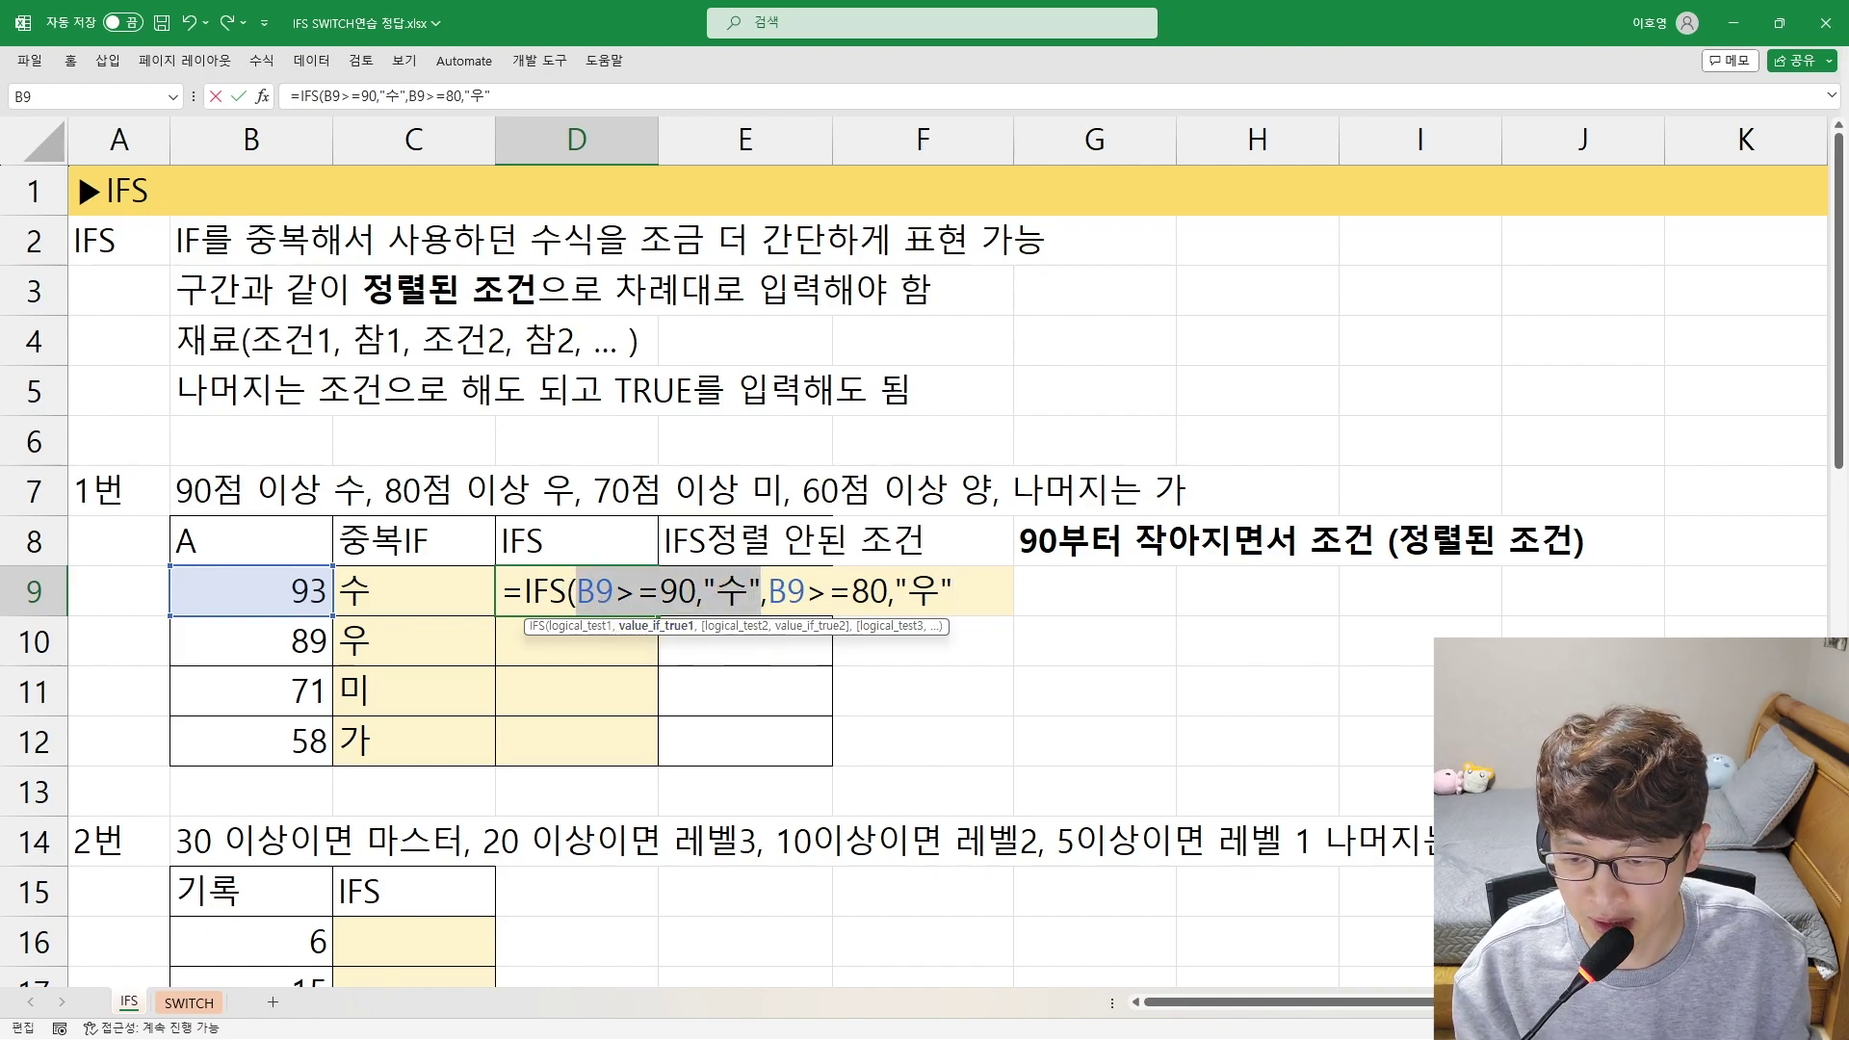
left_click_drag(788, 591, 907, 591)
left_click(949, 590)
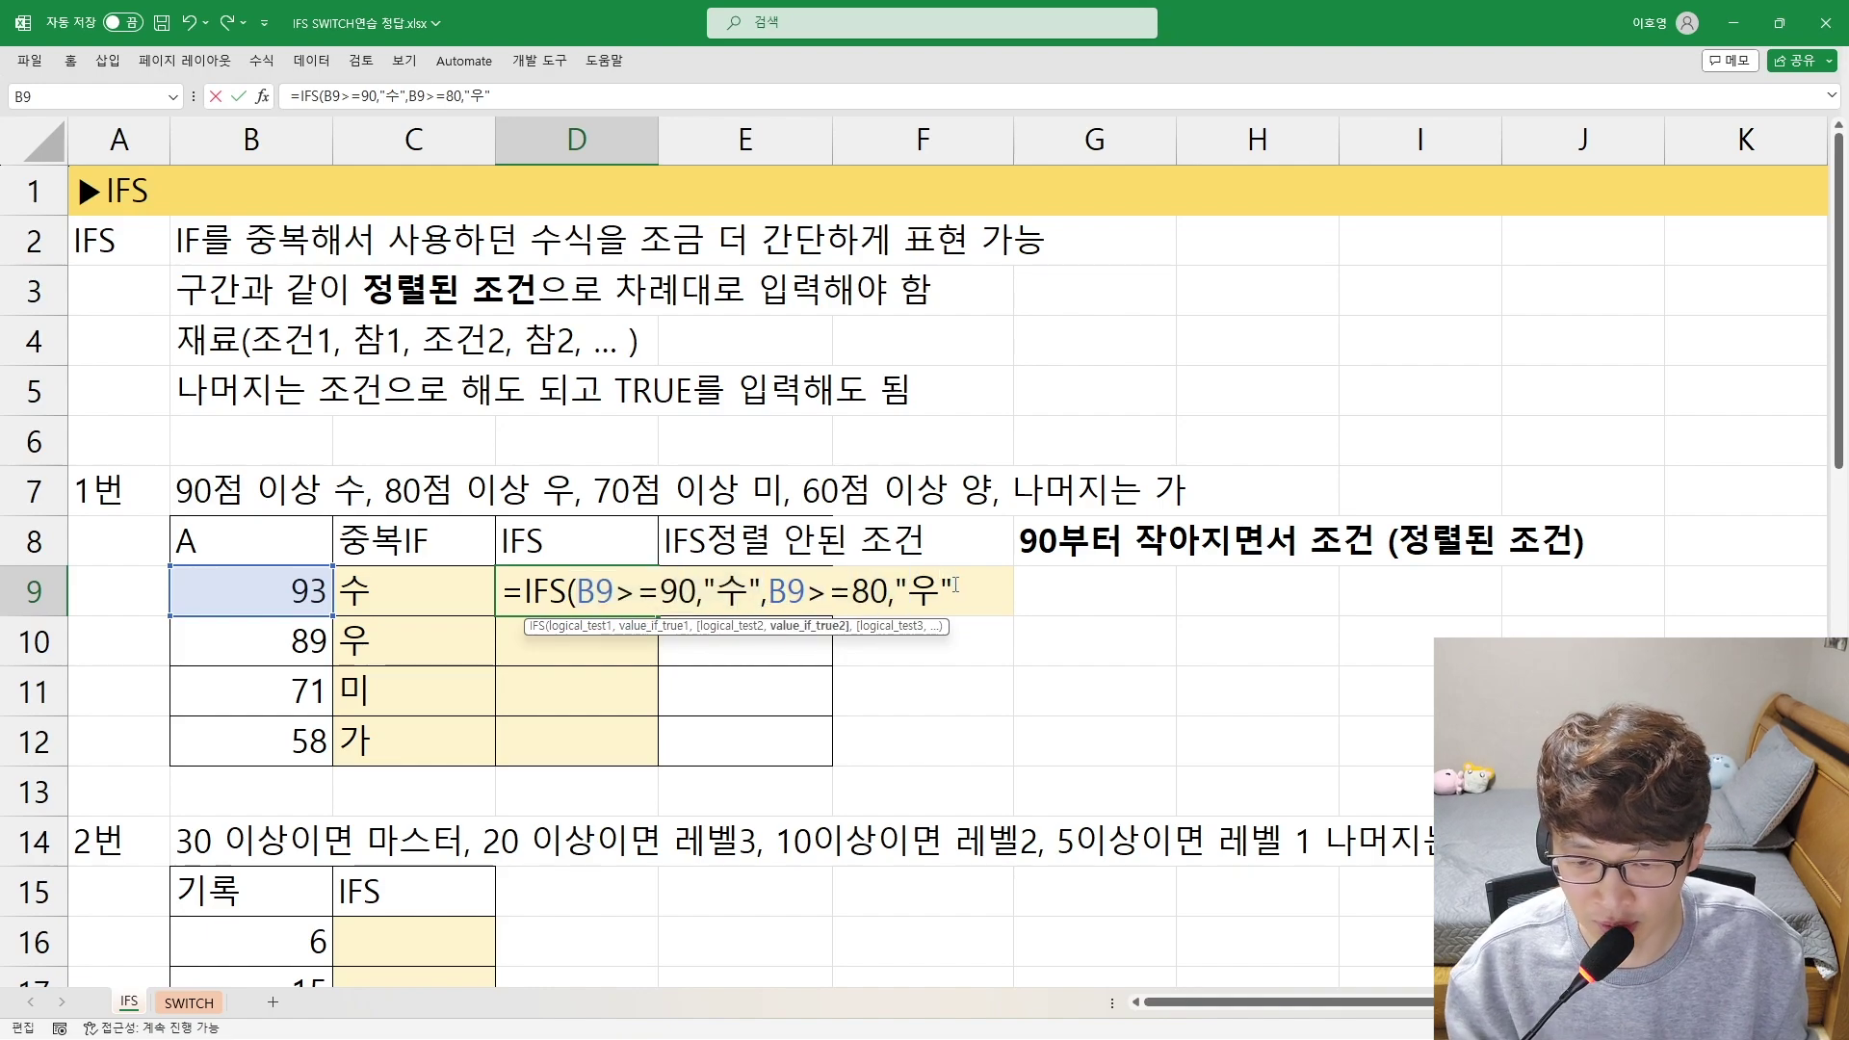
type(",")
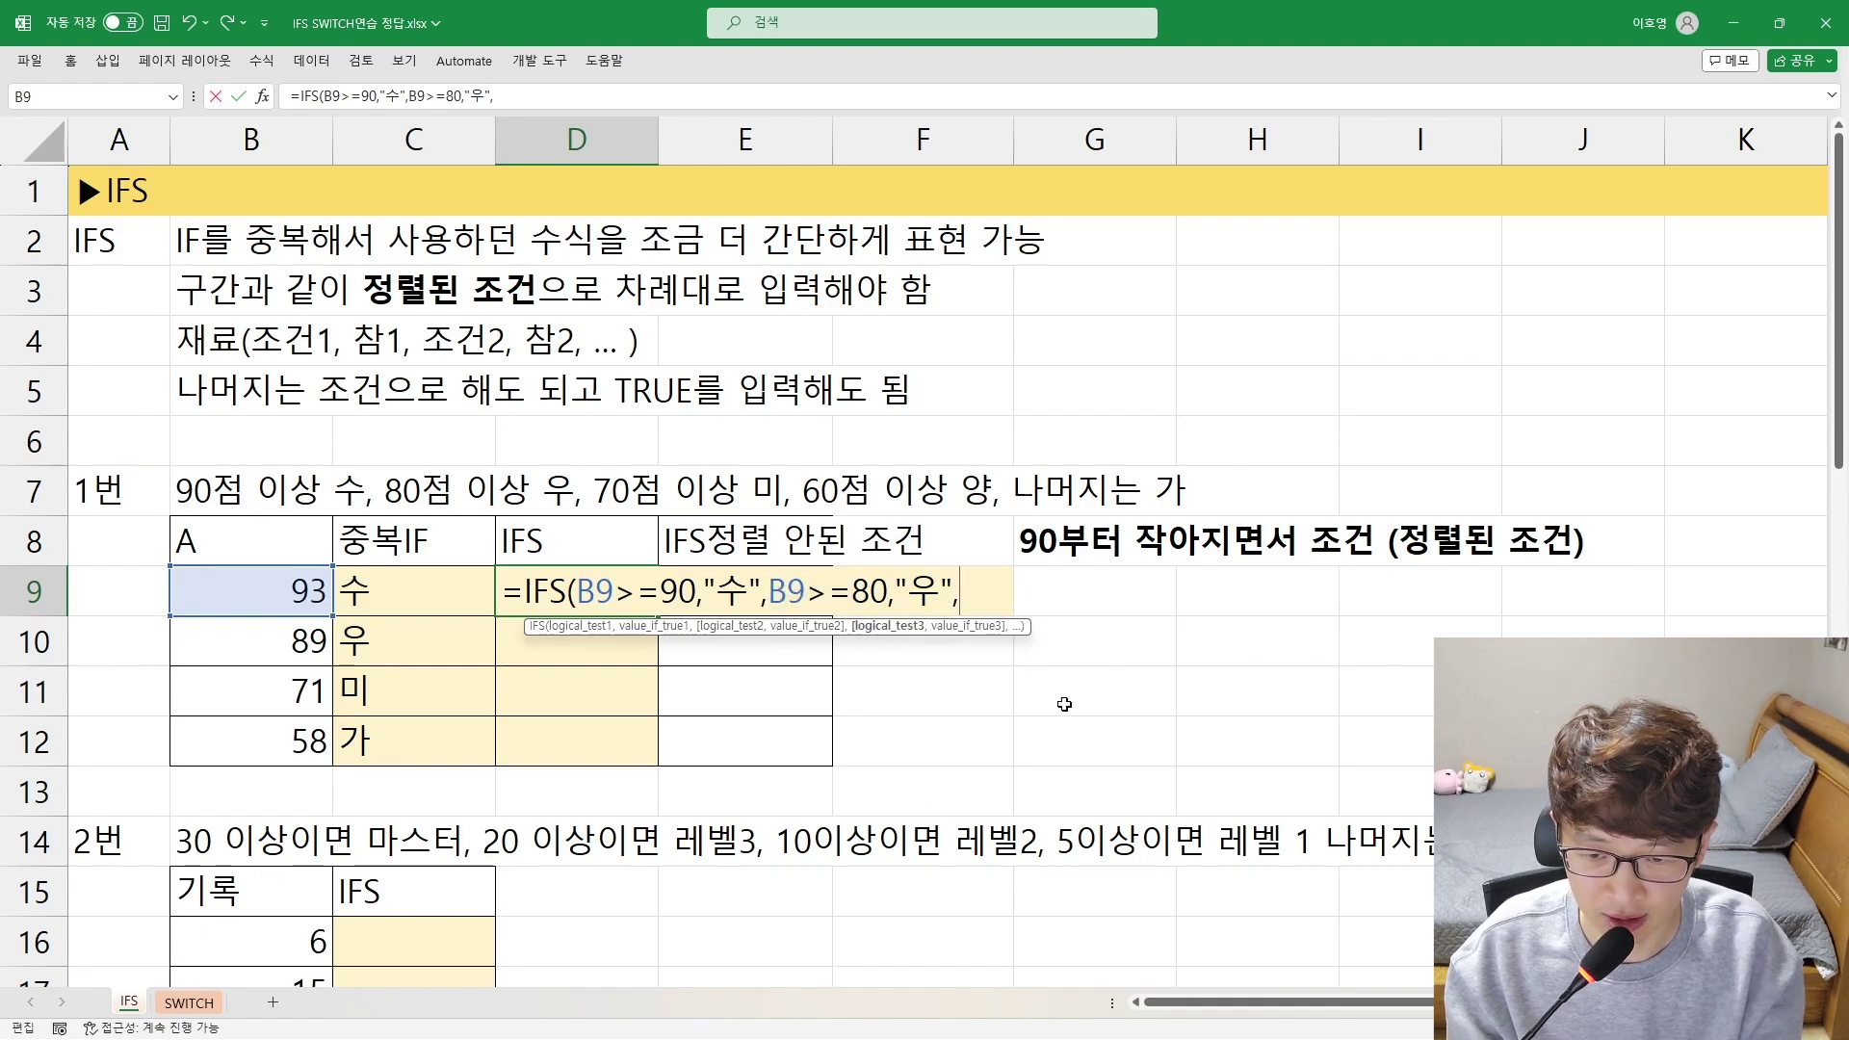
type("B9>=")
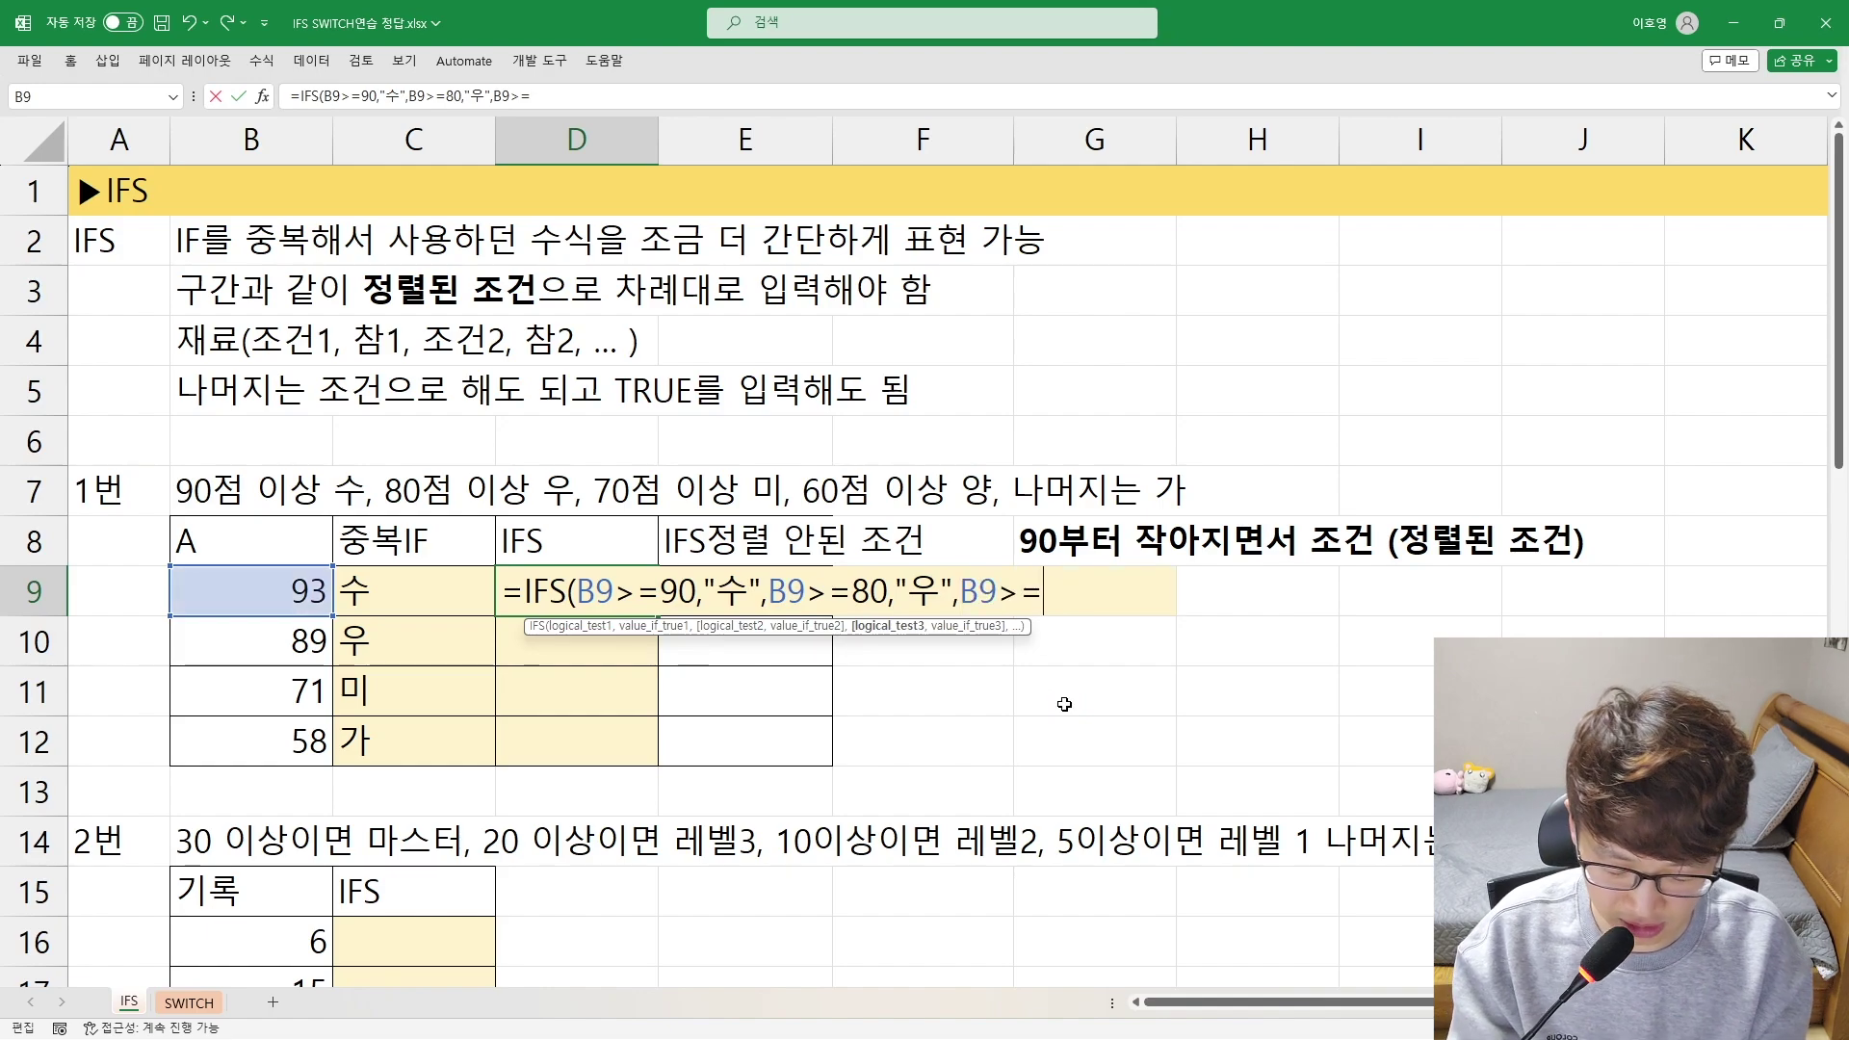
type("70,\"미")
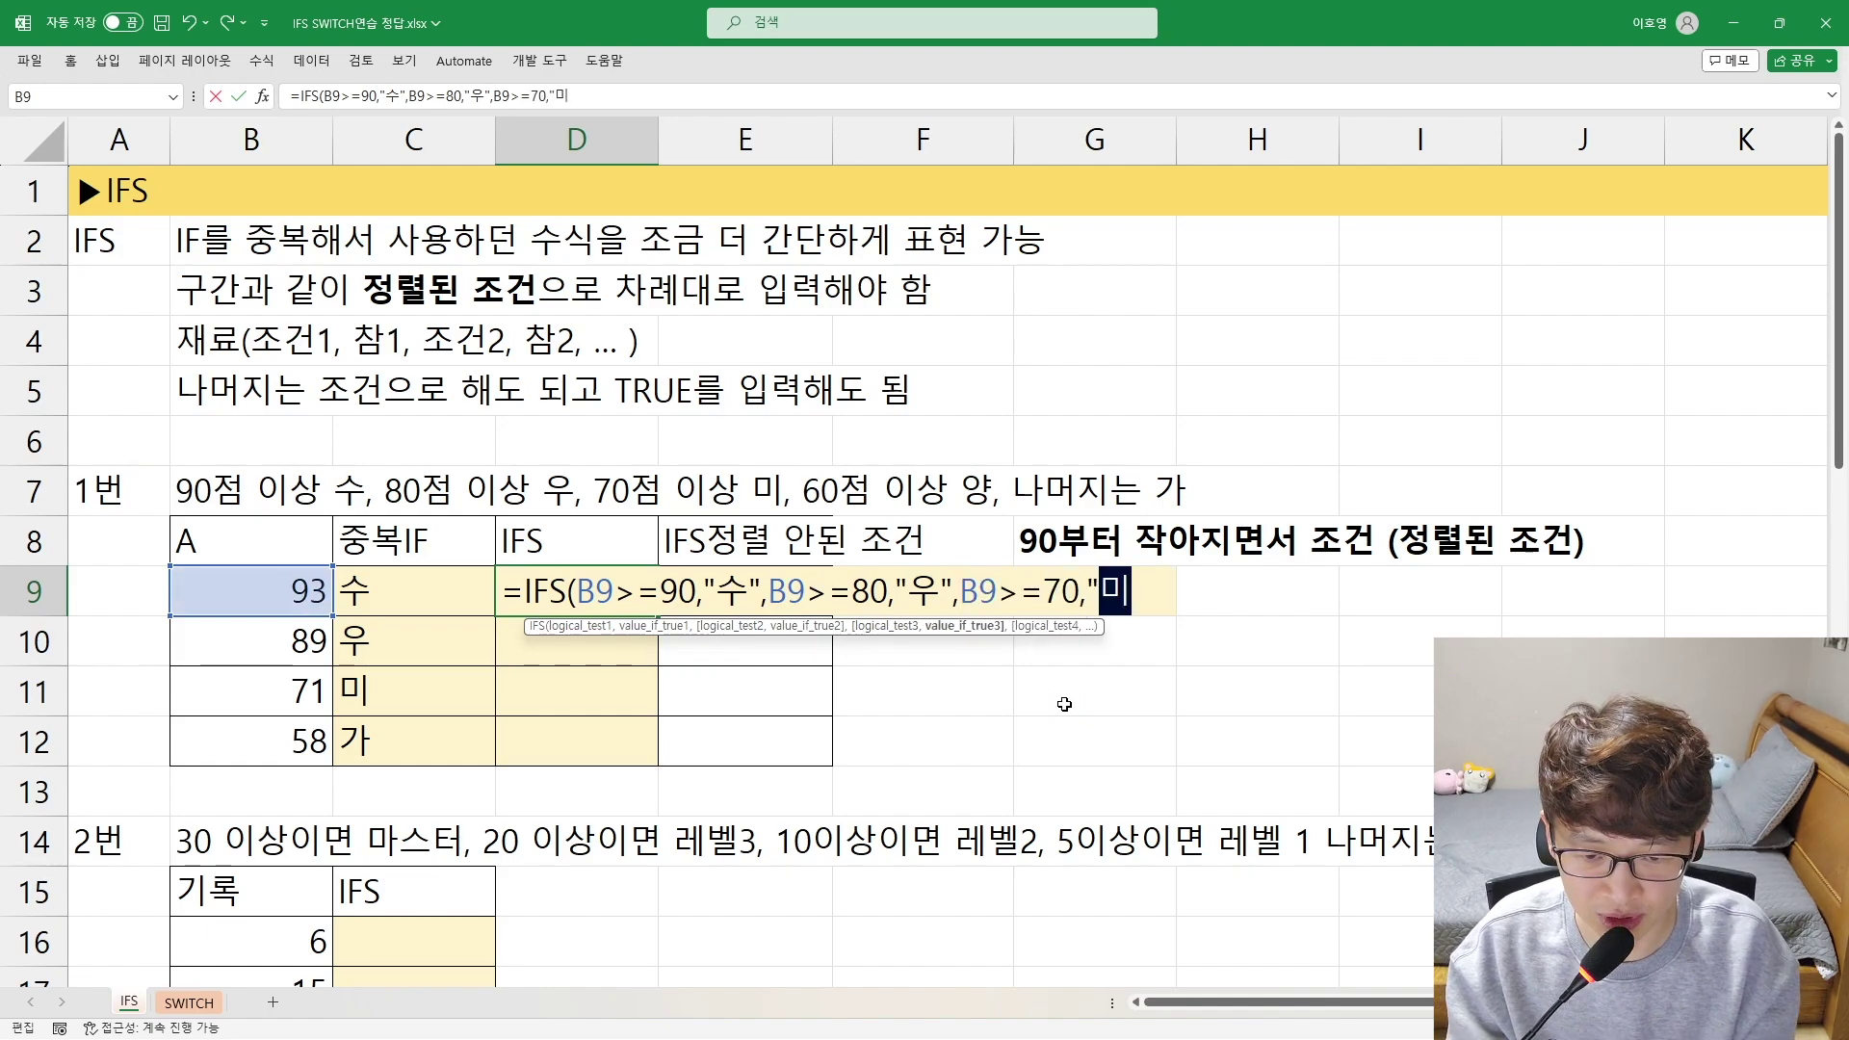
Continue D9's IFS formula with the fourth condition B9>=60 and the result "양"
type("\",B9>=")
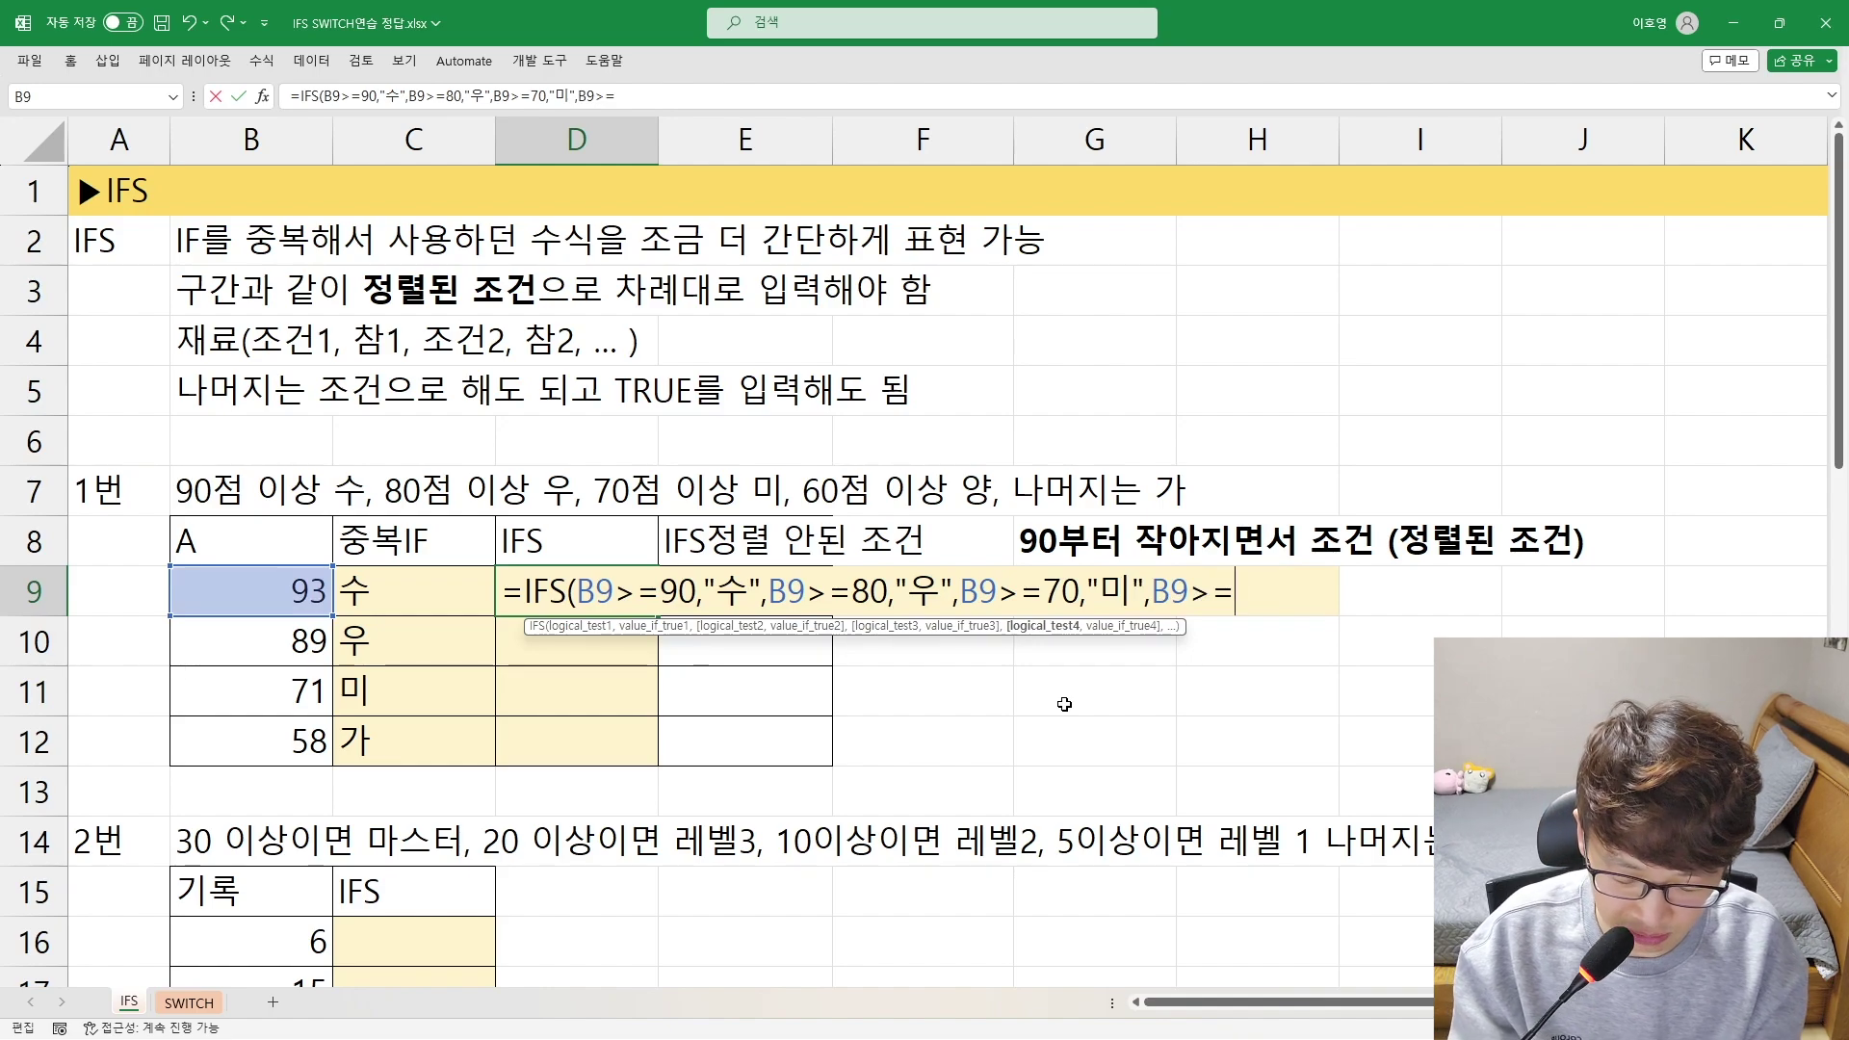
type("60,:")
key("BackSpace")
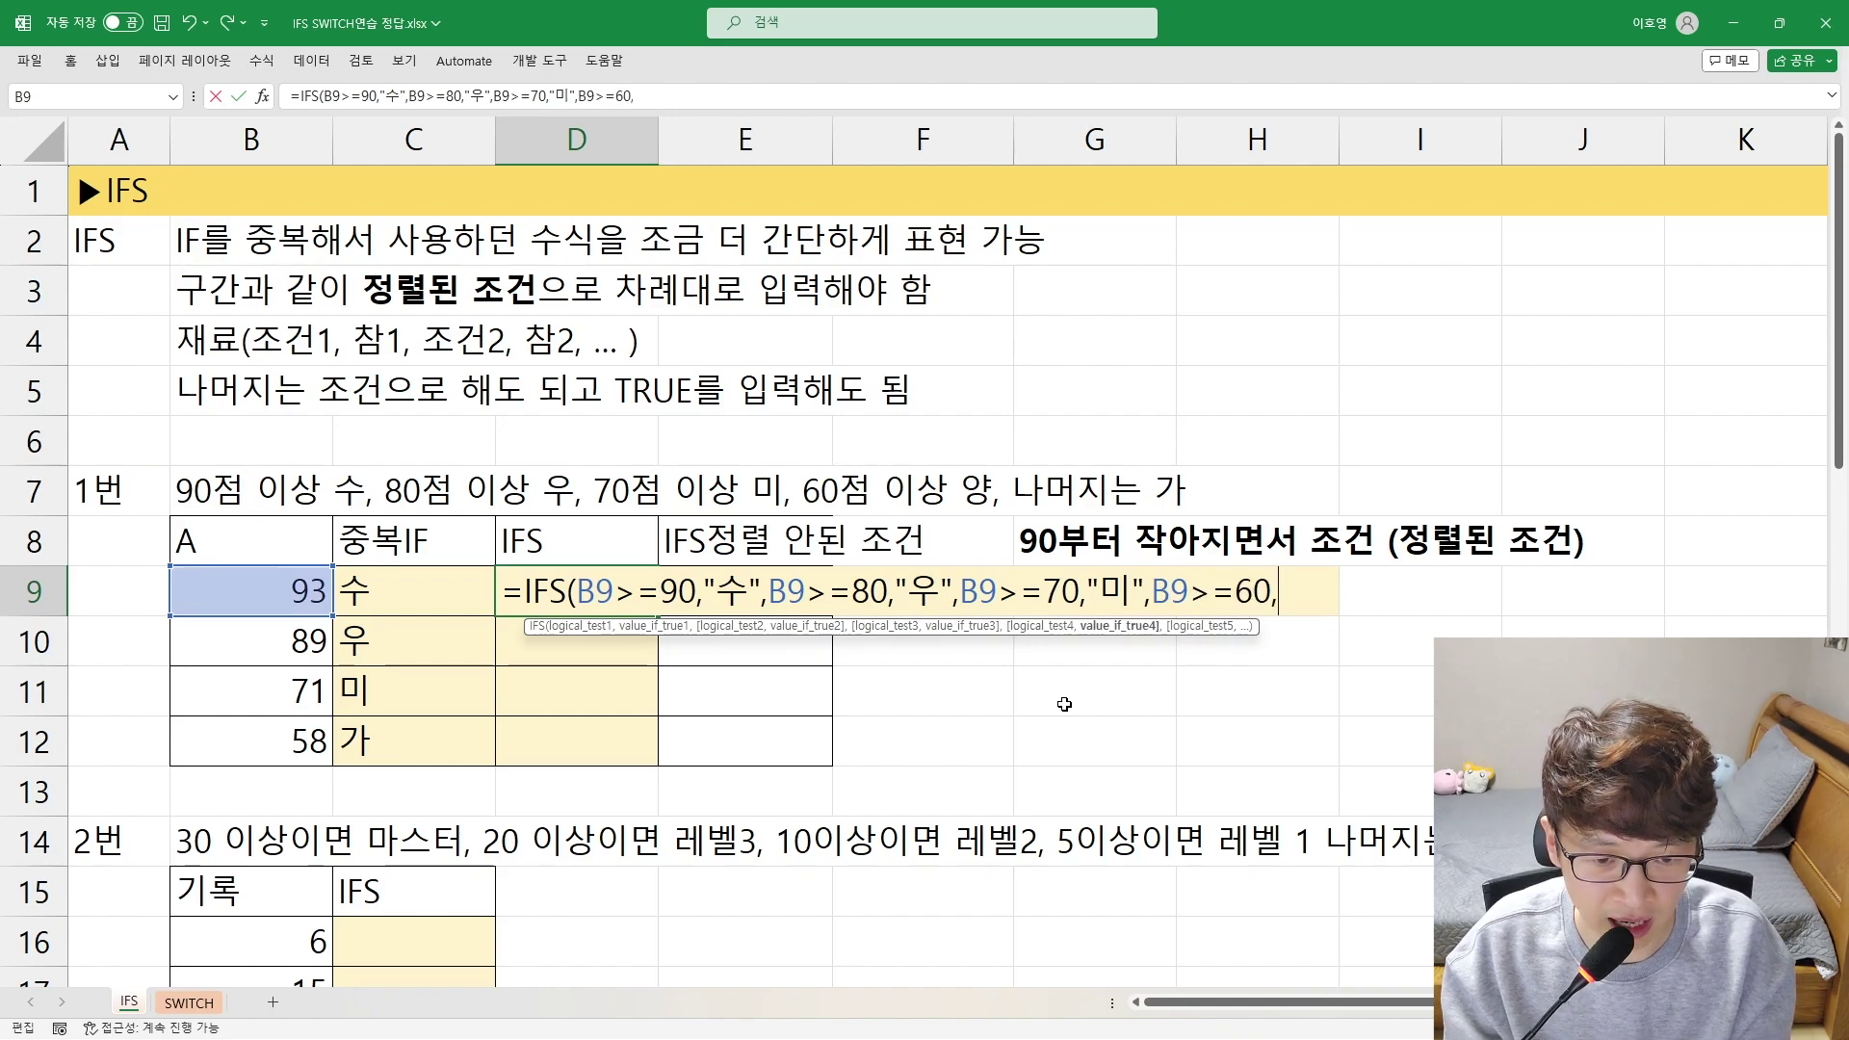
type("\"양:")
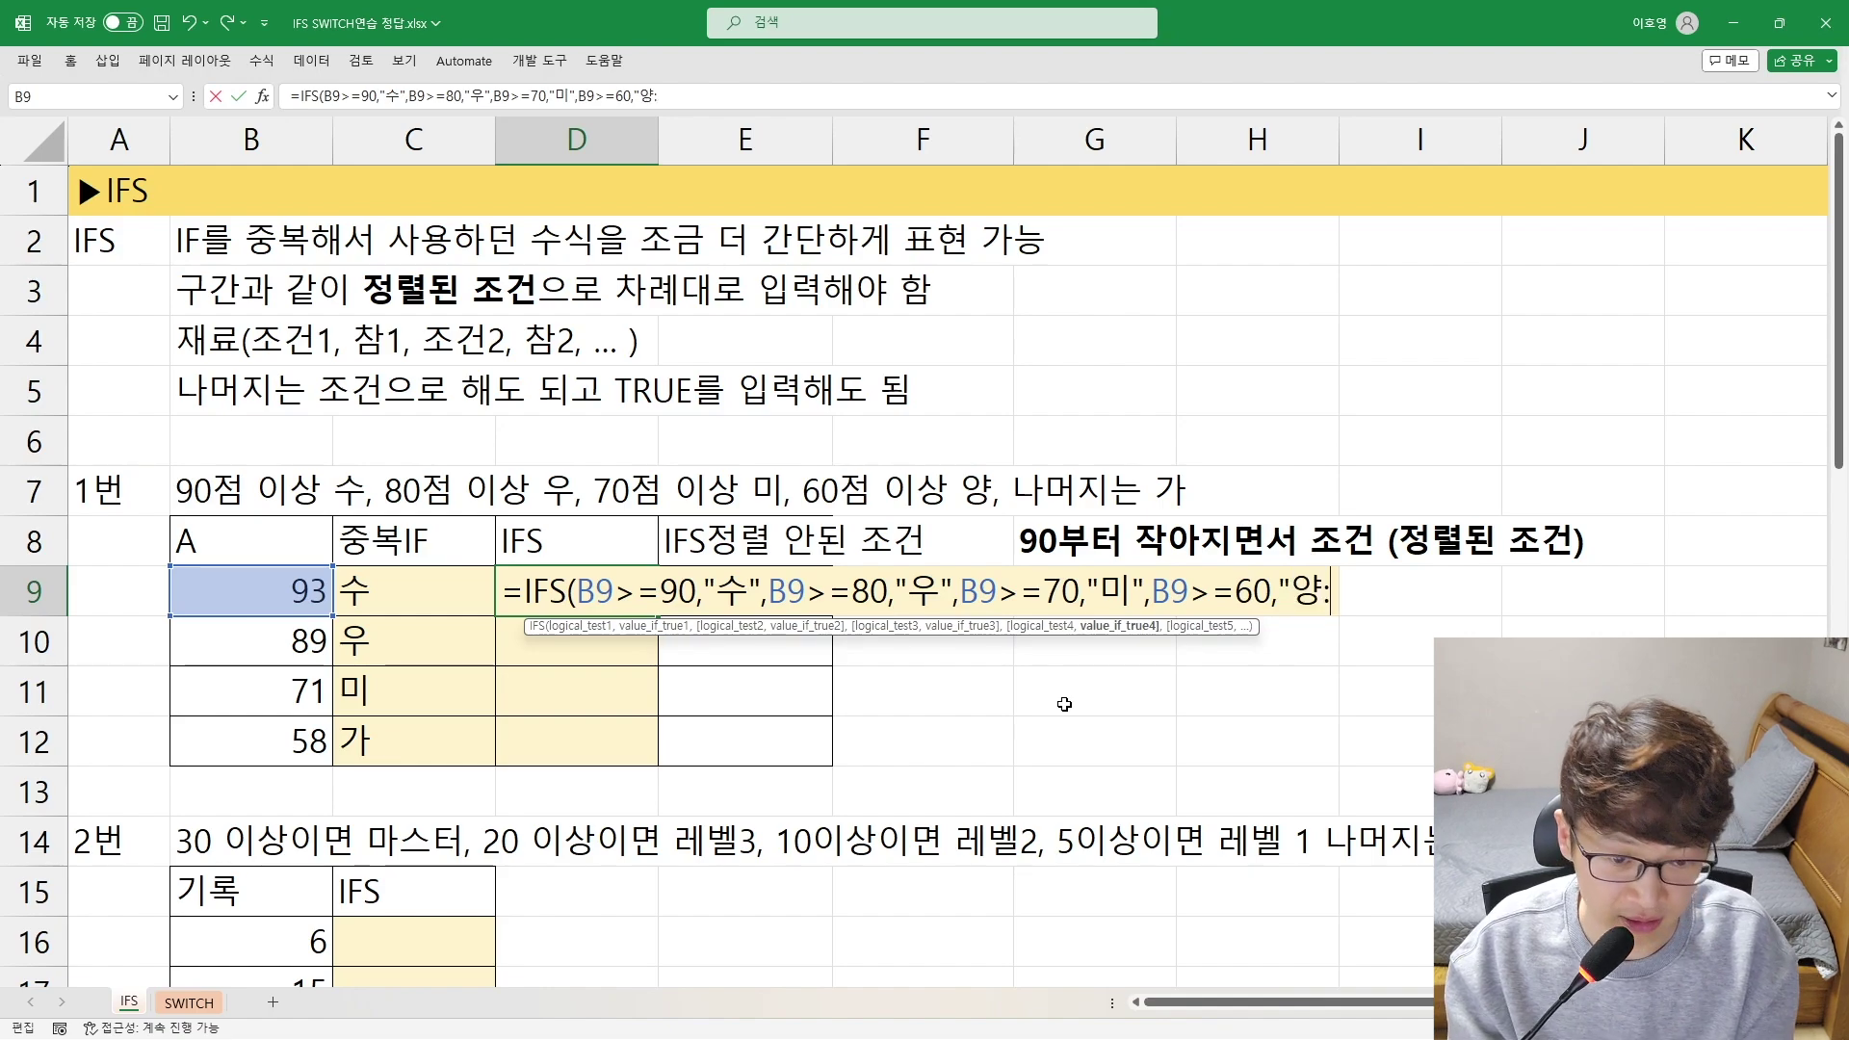
key("BackSpace")
type("\"")
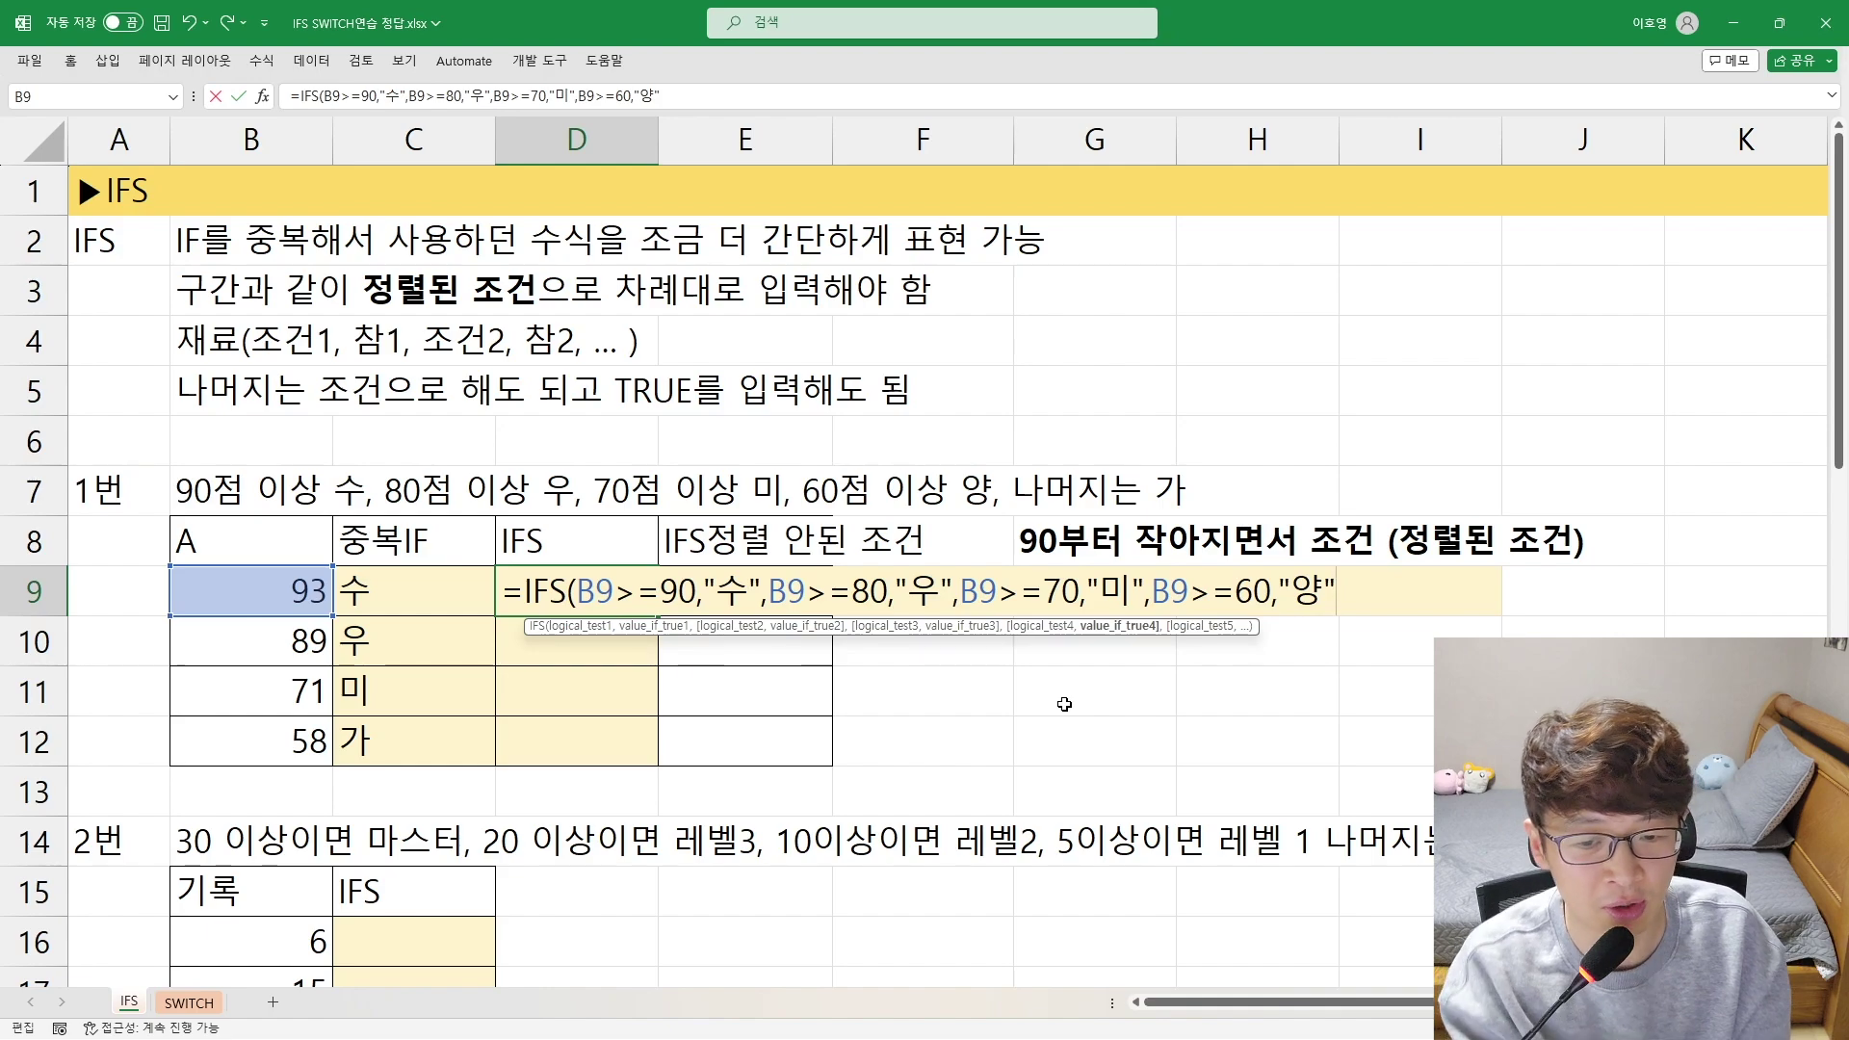
Finish D9's IFS formula with the last condition B9<60, the result "가" and the closing parenthesis
type(",")
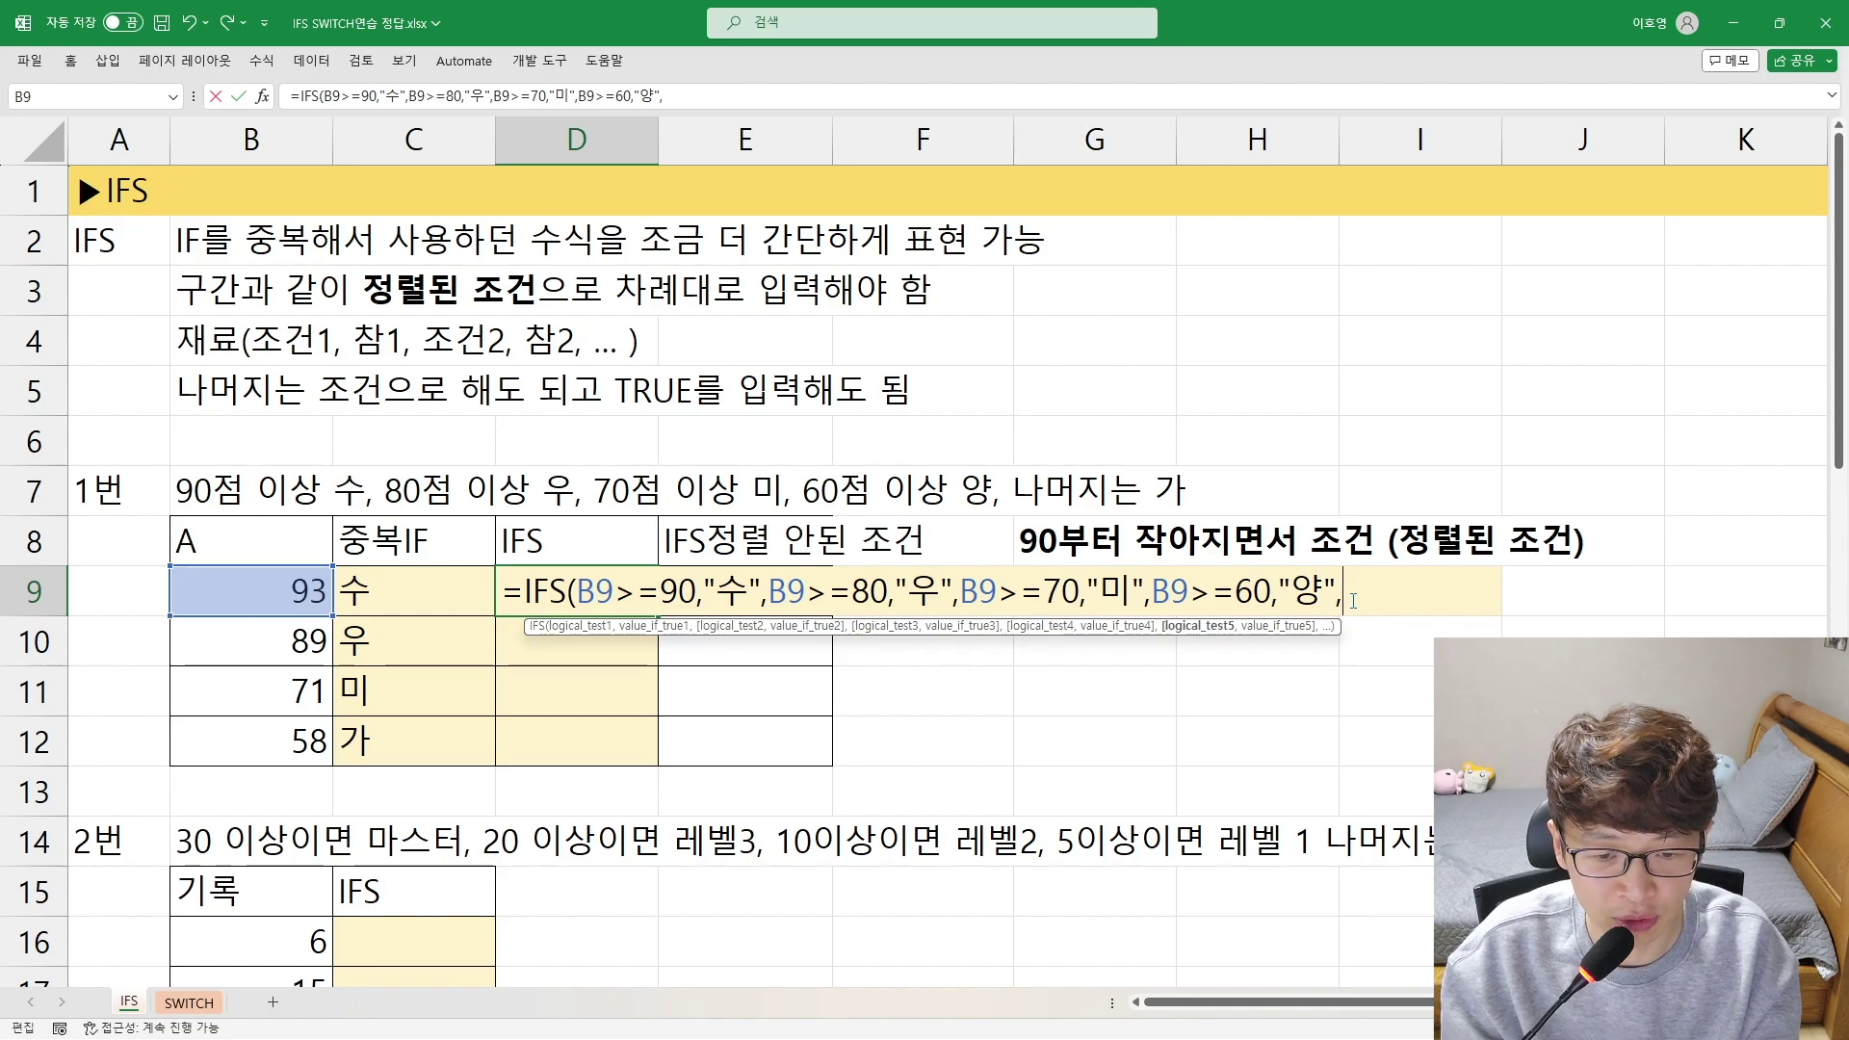
type("B")
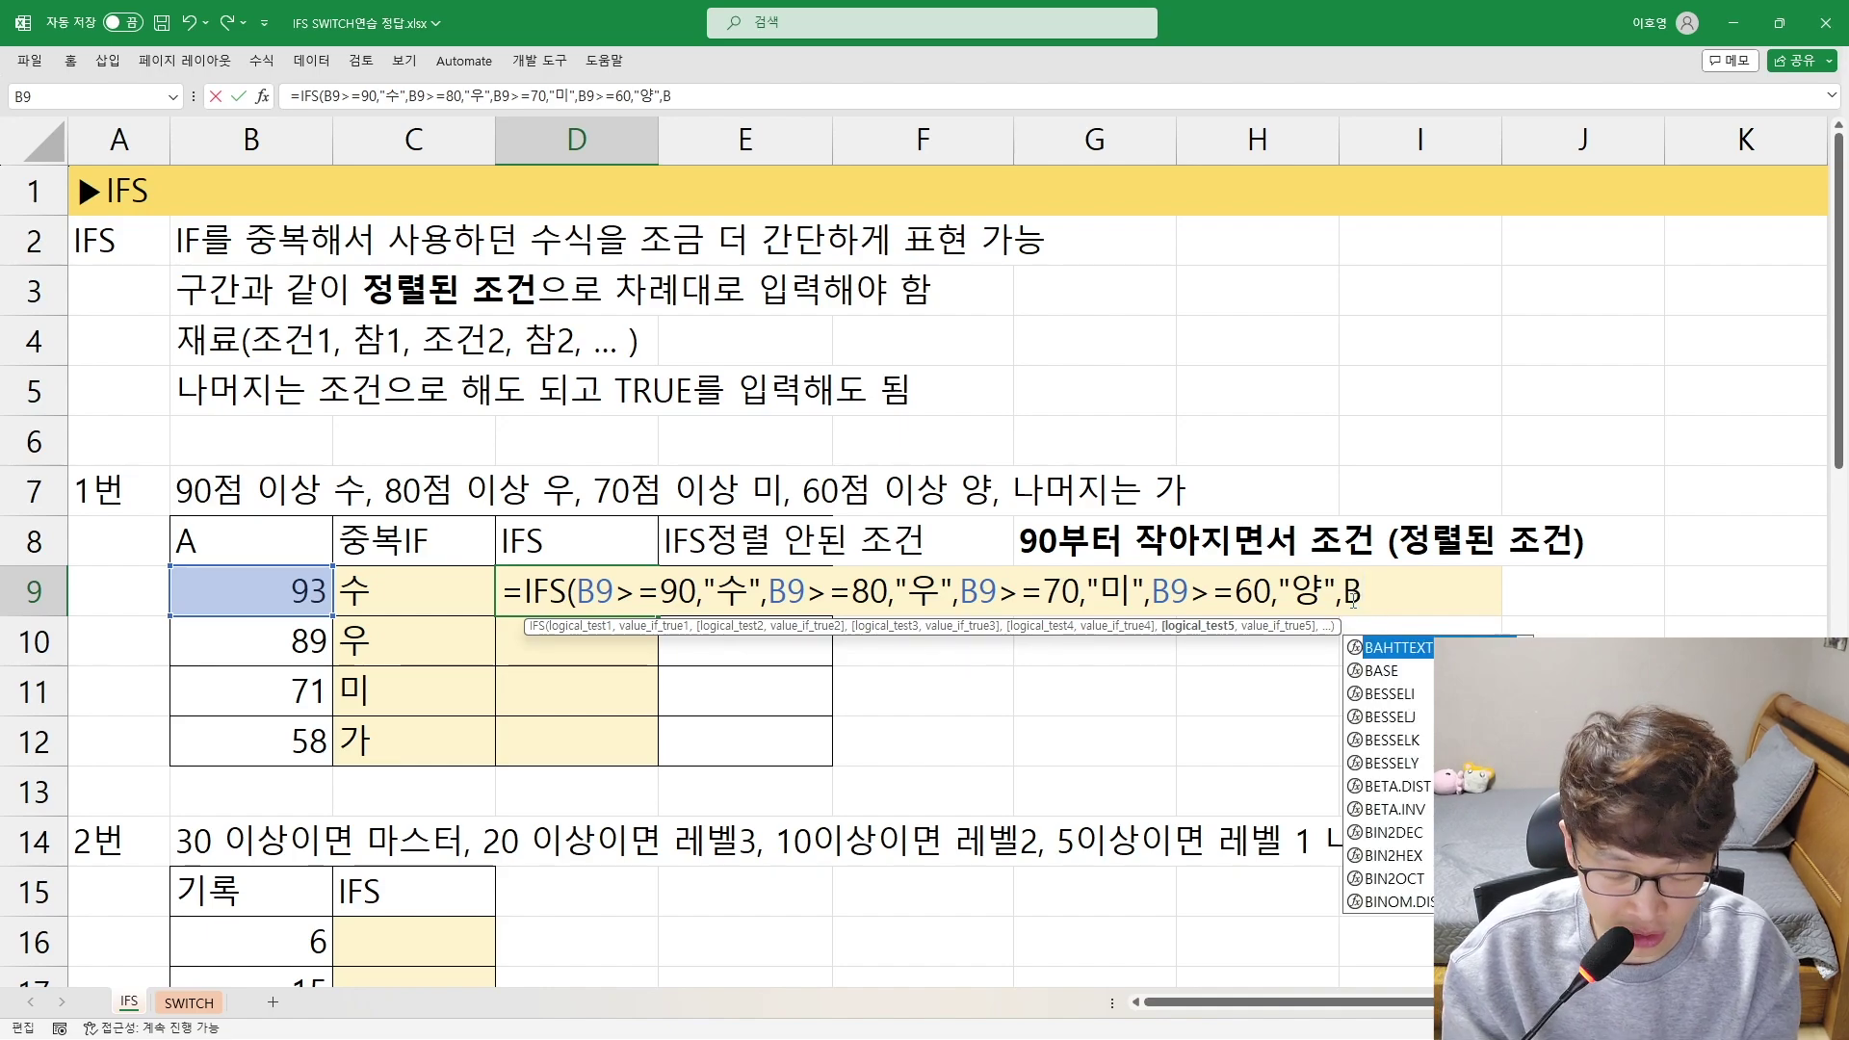
type("9")
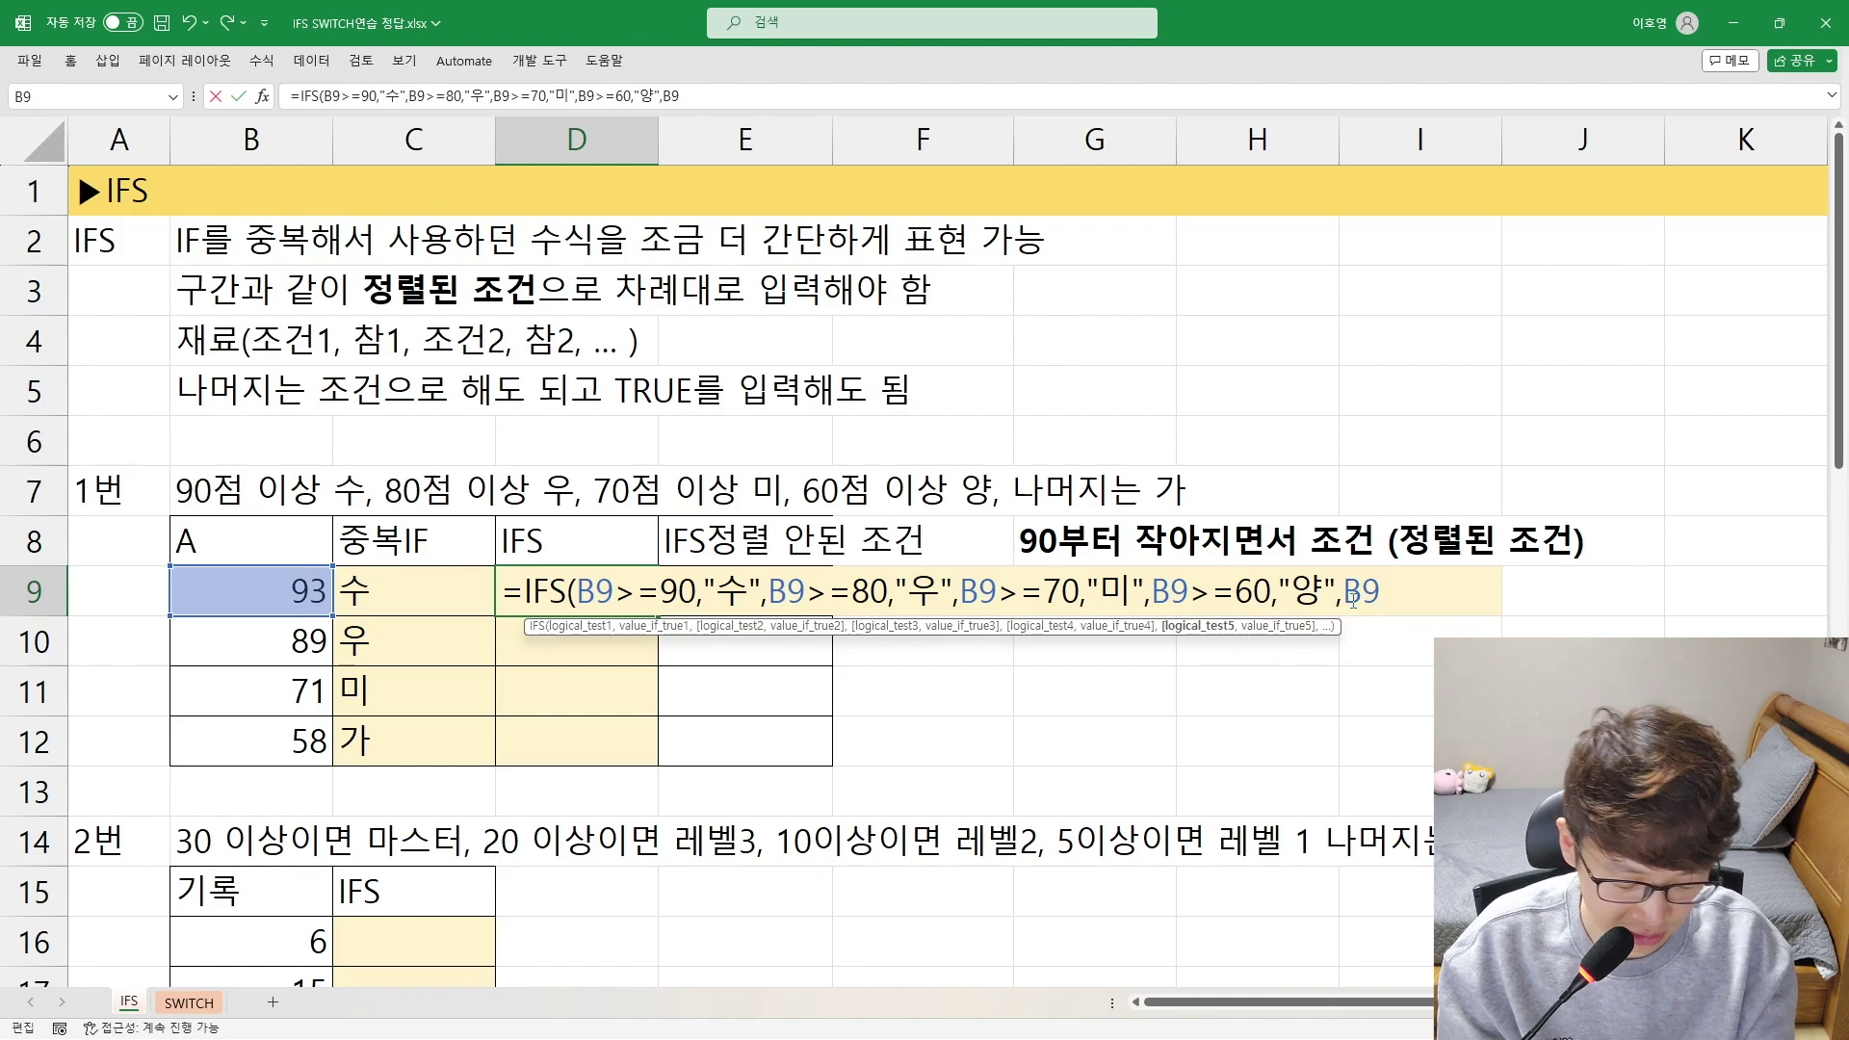
type("<")
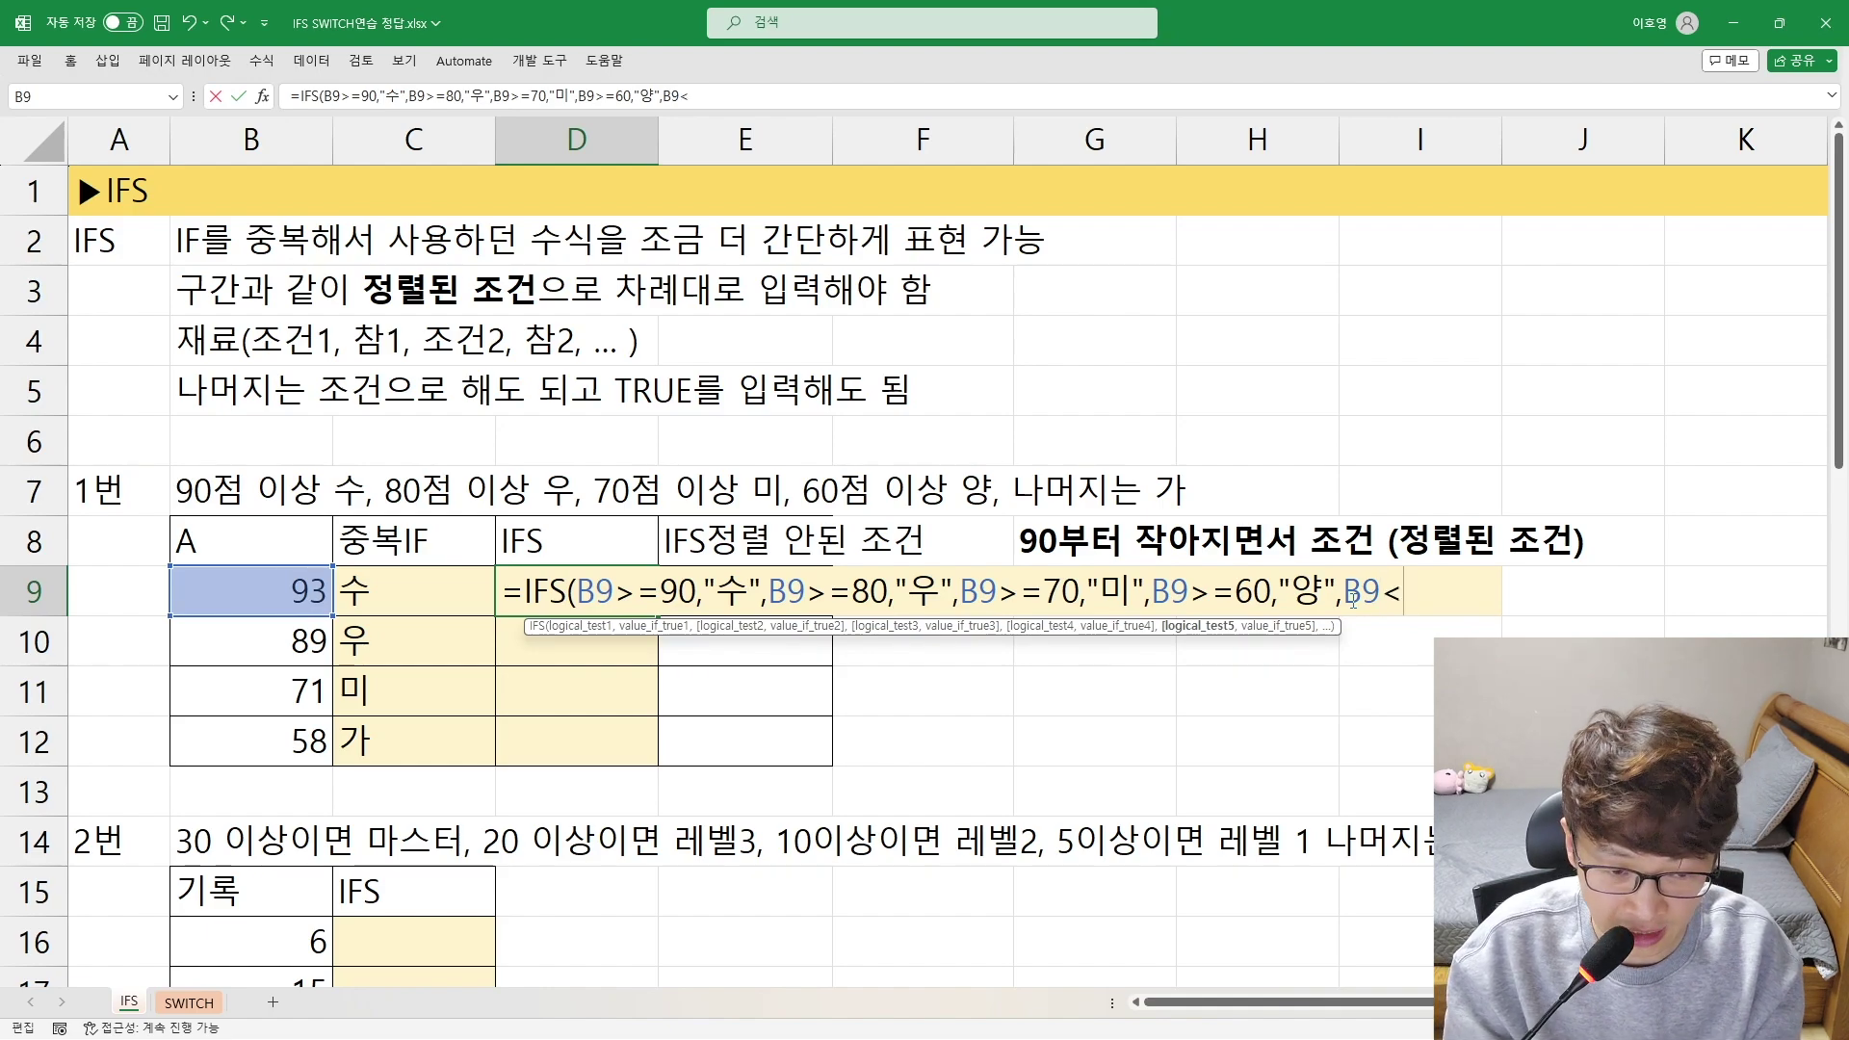
type("60")
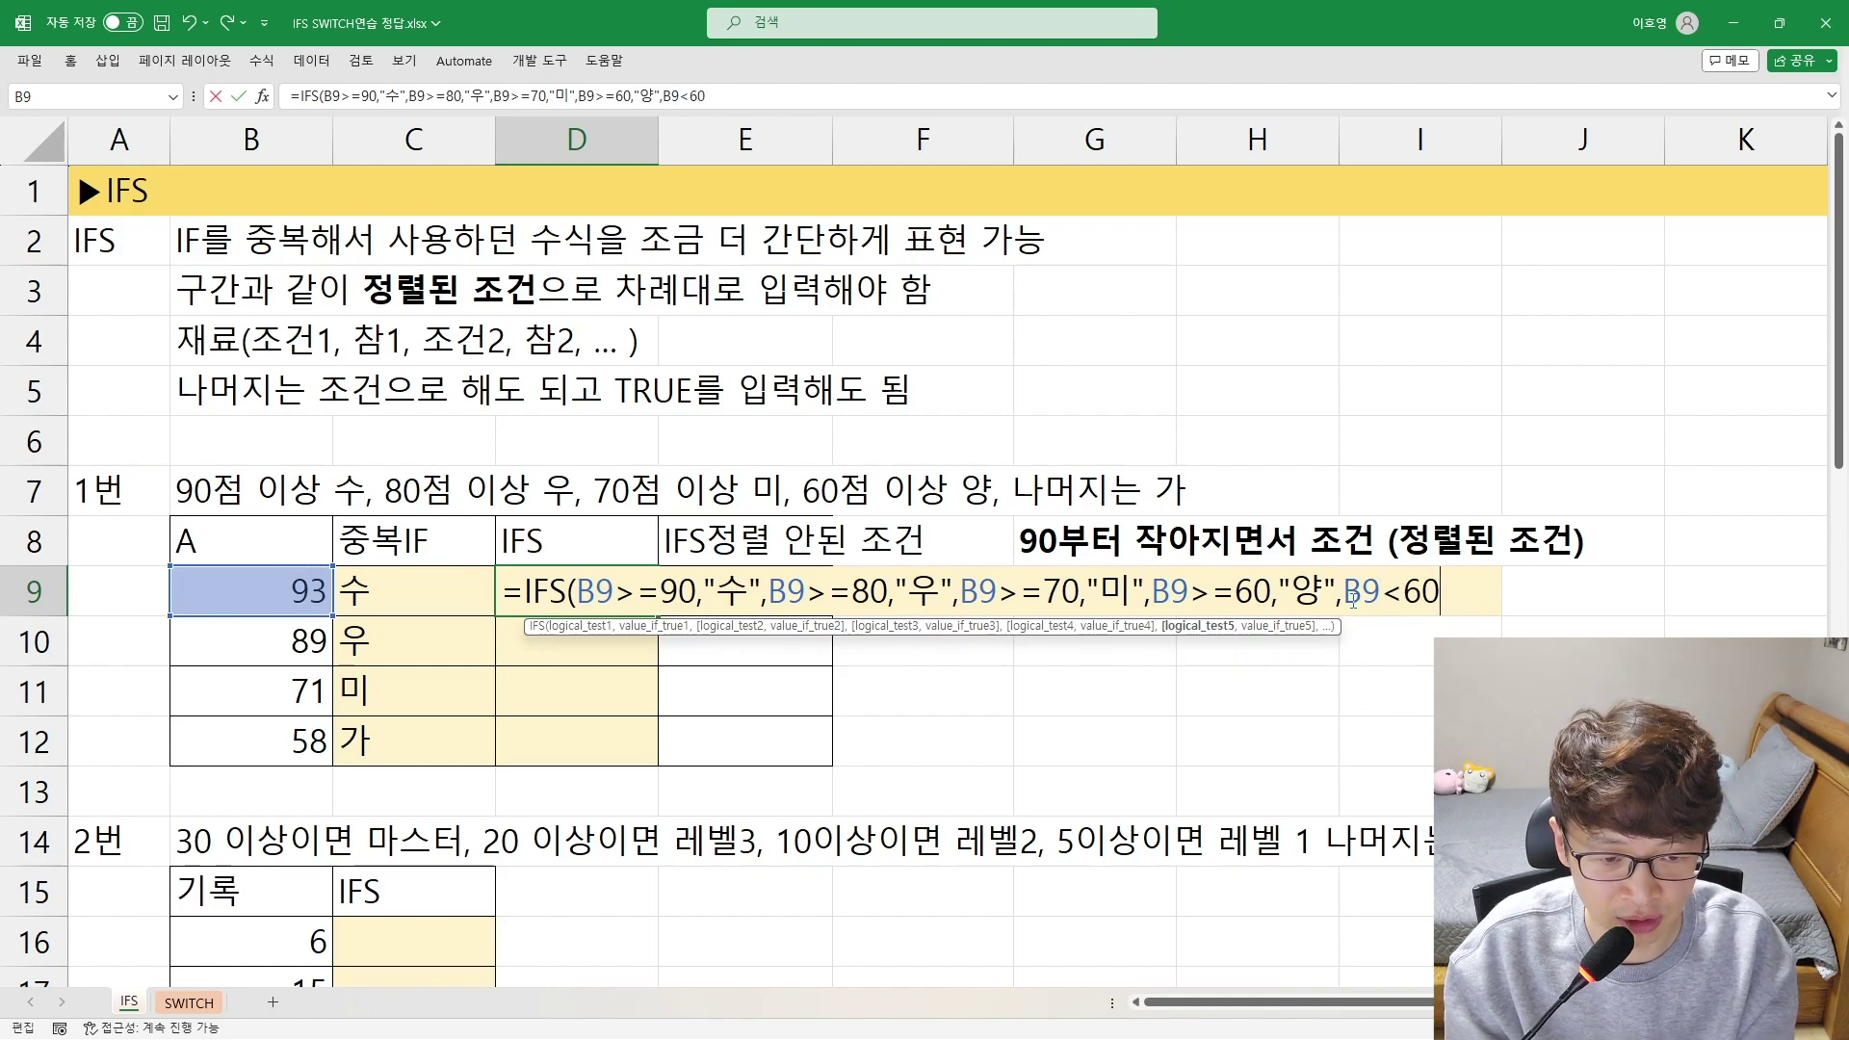
type(",\"")
type("rk")
key("BackSpace")
key("BackSpace")
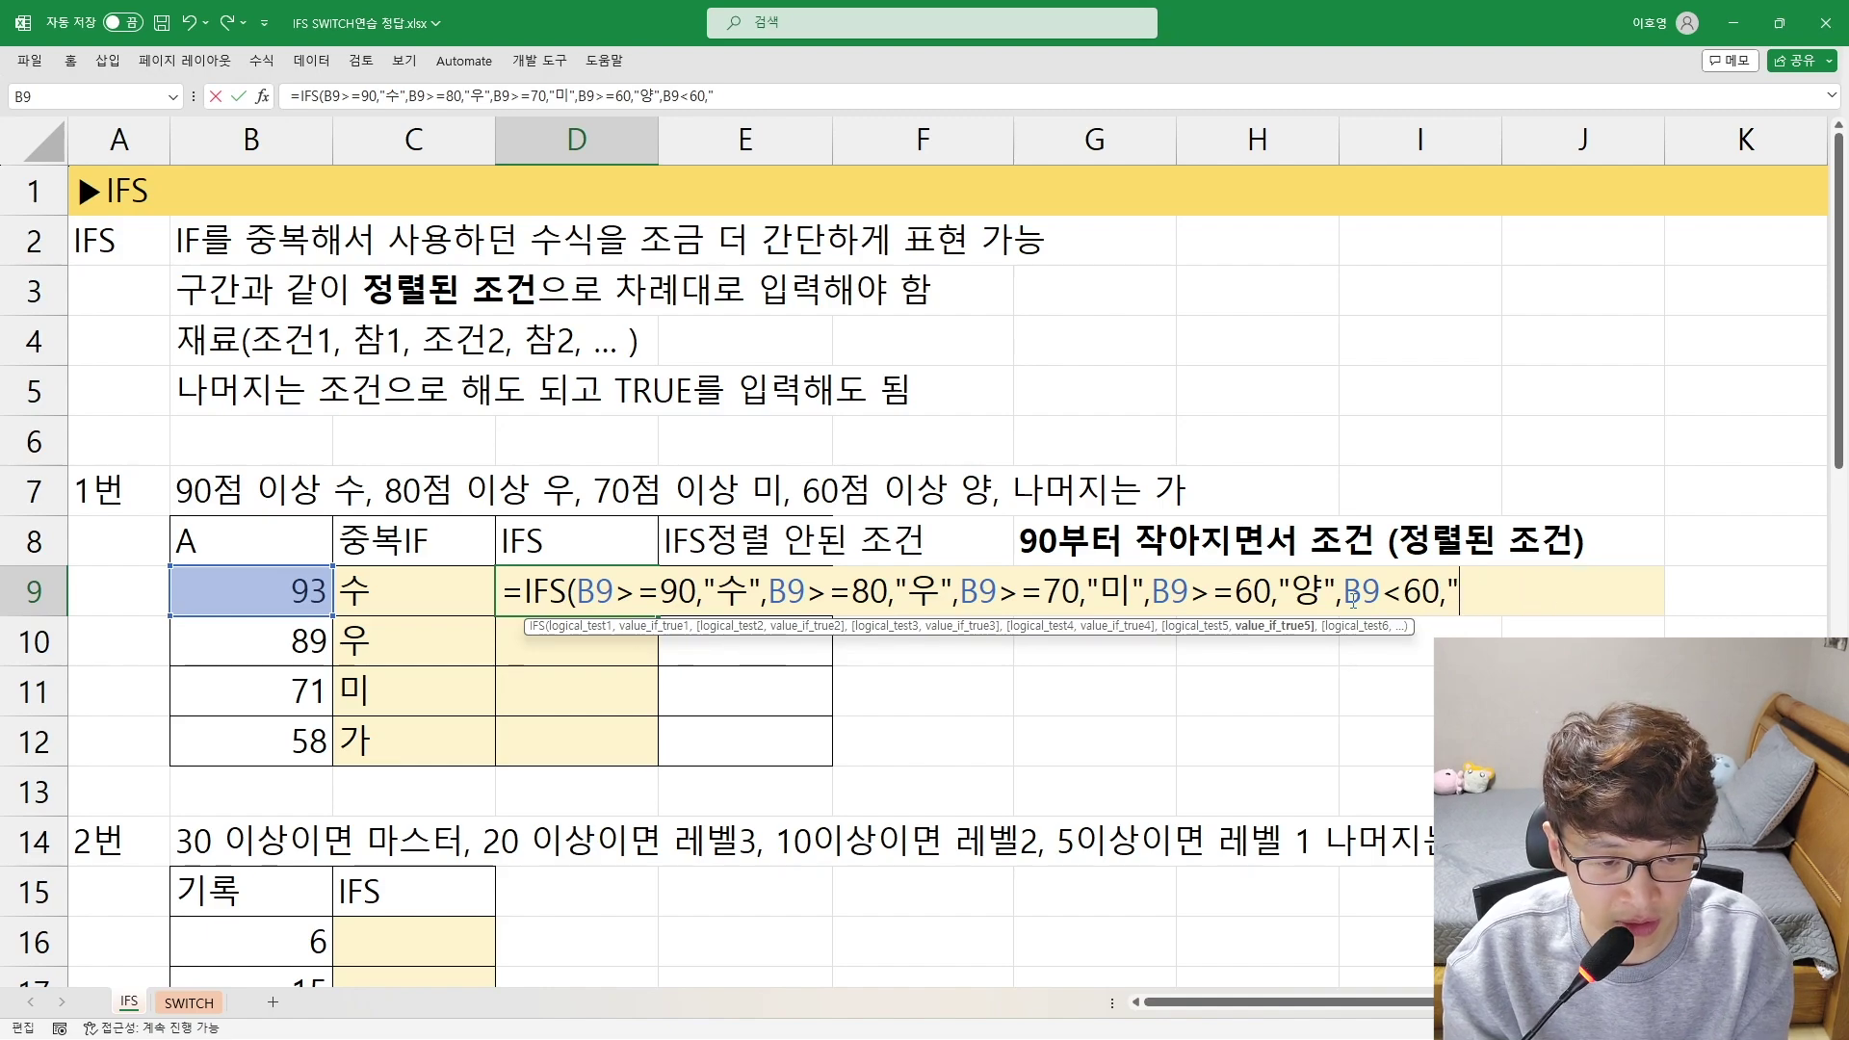
type("가\")")
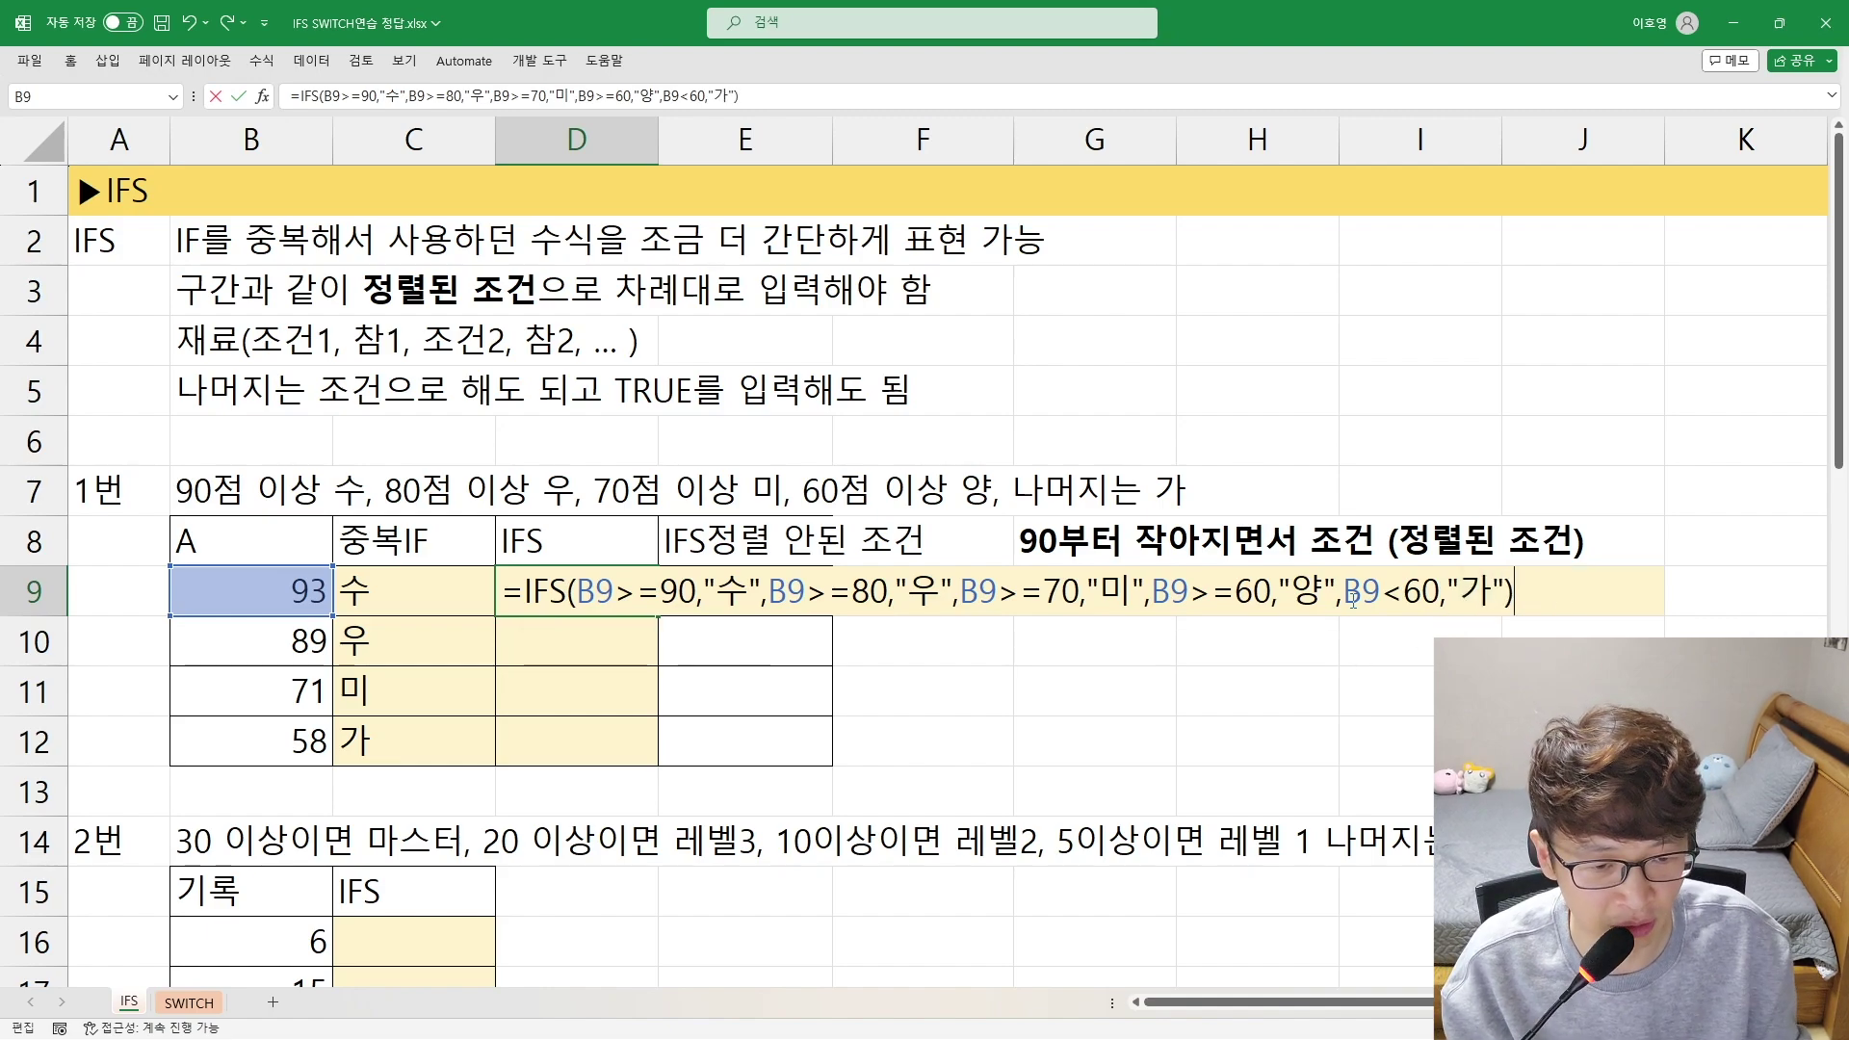
Enter the IFS formula in D9 and fill it down to D12
left_click_drag(1353, 593, 1506, 591)
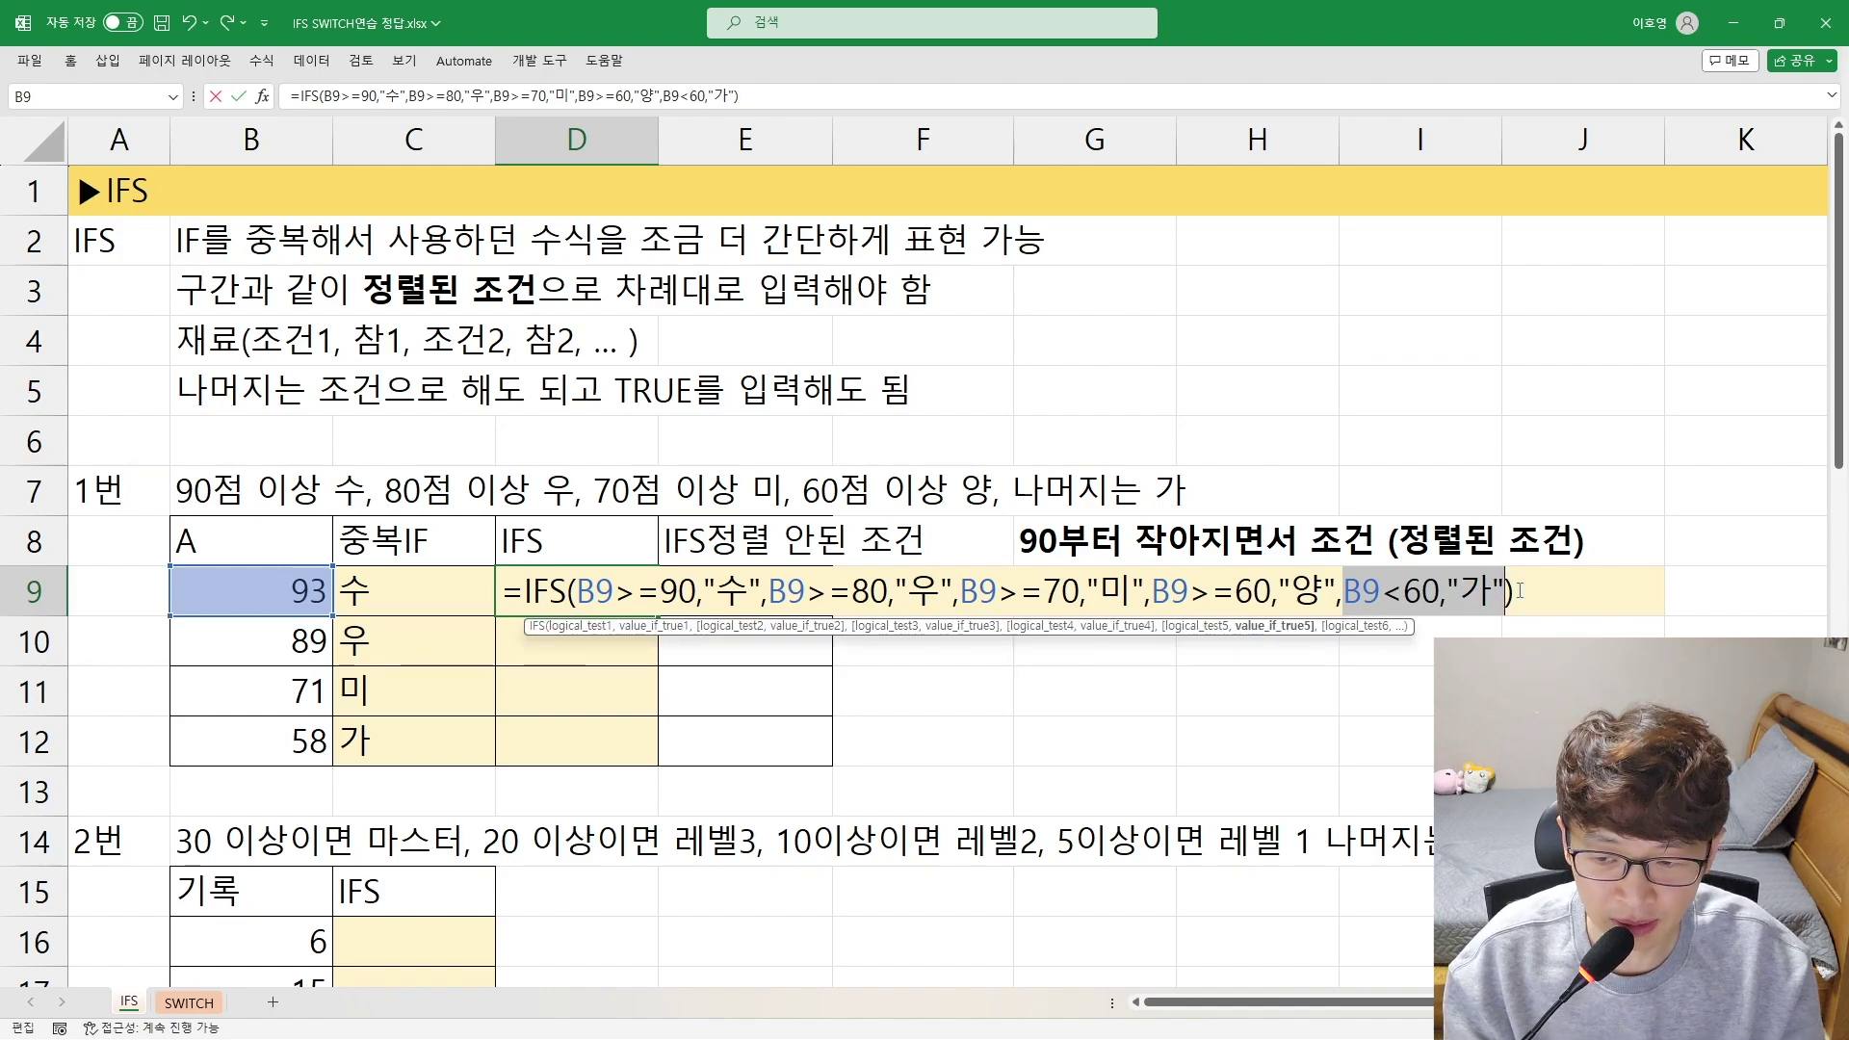
key("ctrl+Return")
key("shift+Down")
key("shift+Down")
key("shift+Down")
key("ctrl+d")
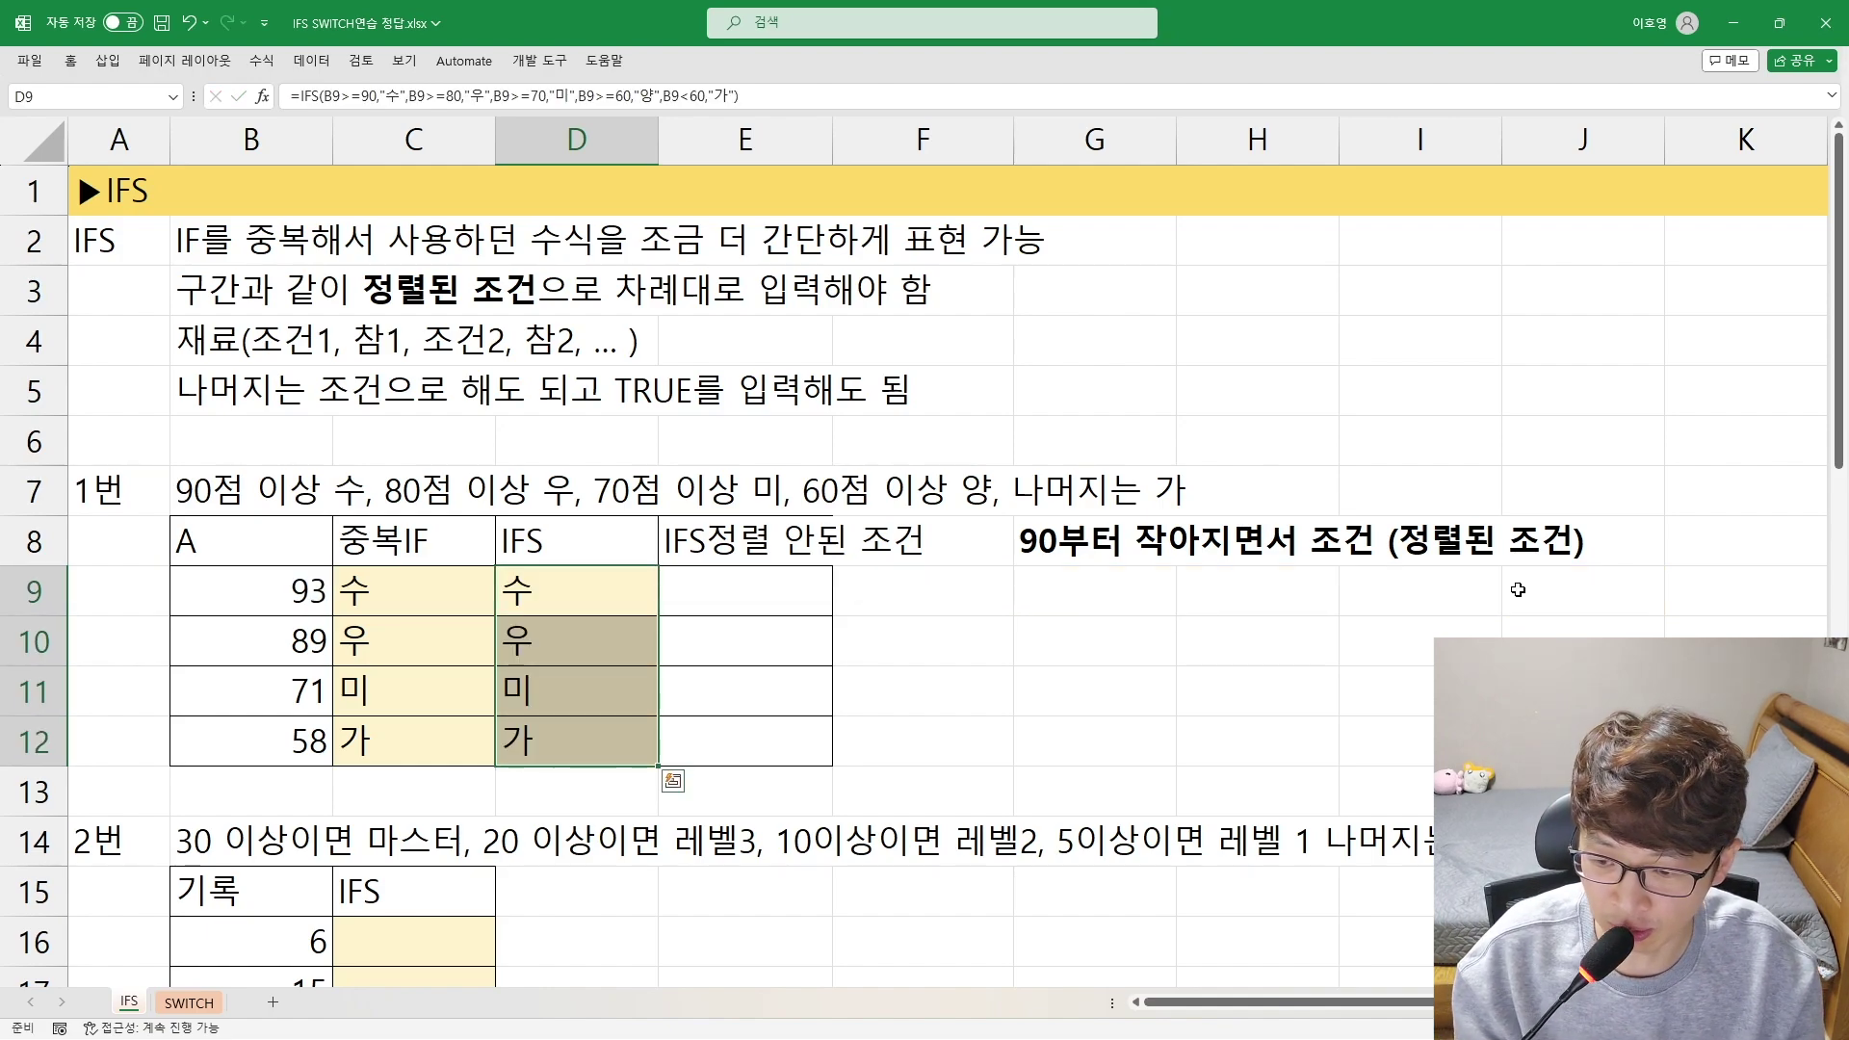
Replace the last condition B9<60 in D9's IFS formula with TRUE
key("Up")
key("Down")
key("F2")
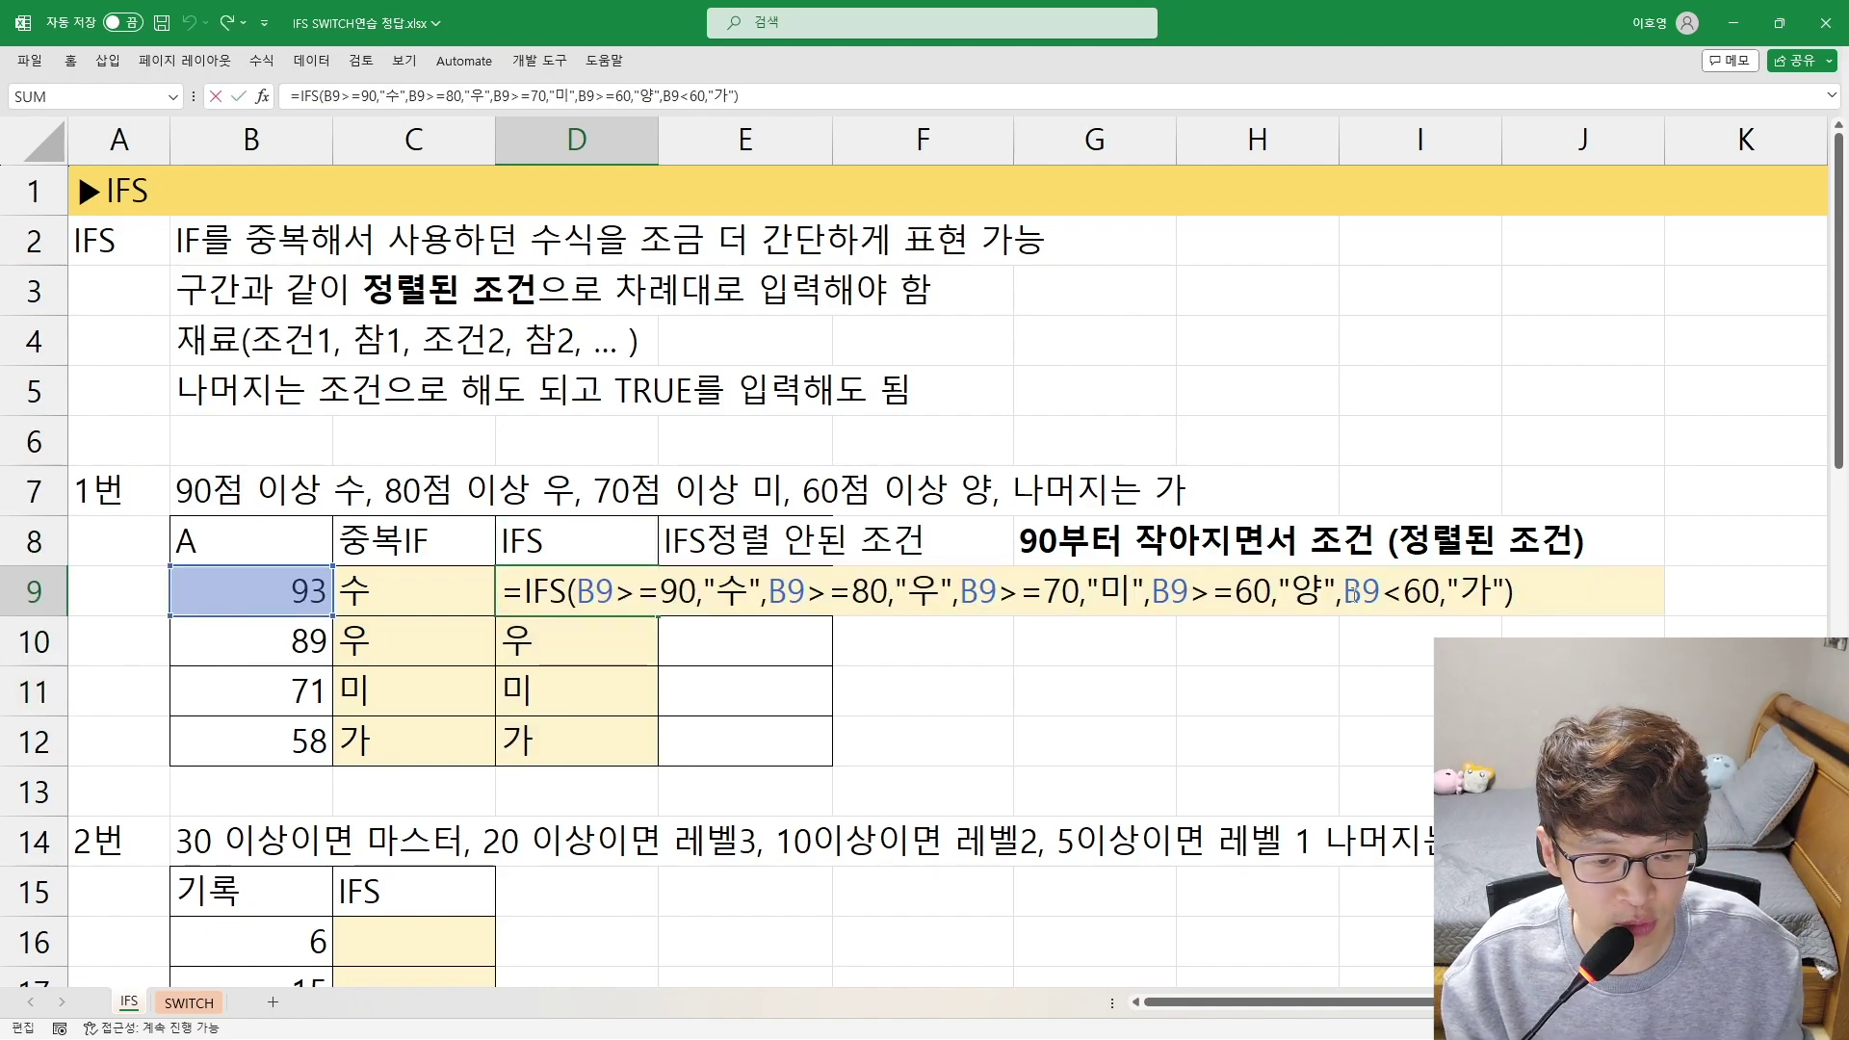
left_click_drag(1344, 592, 1439, 592)
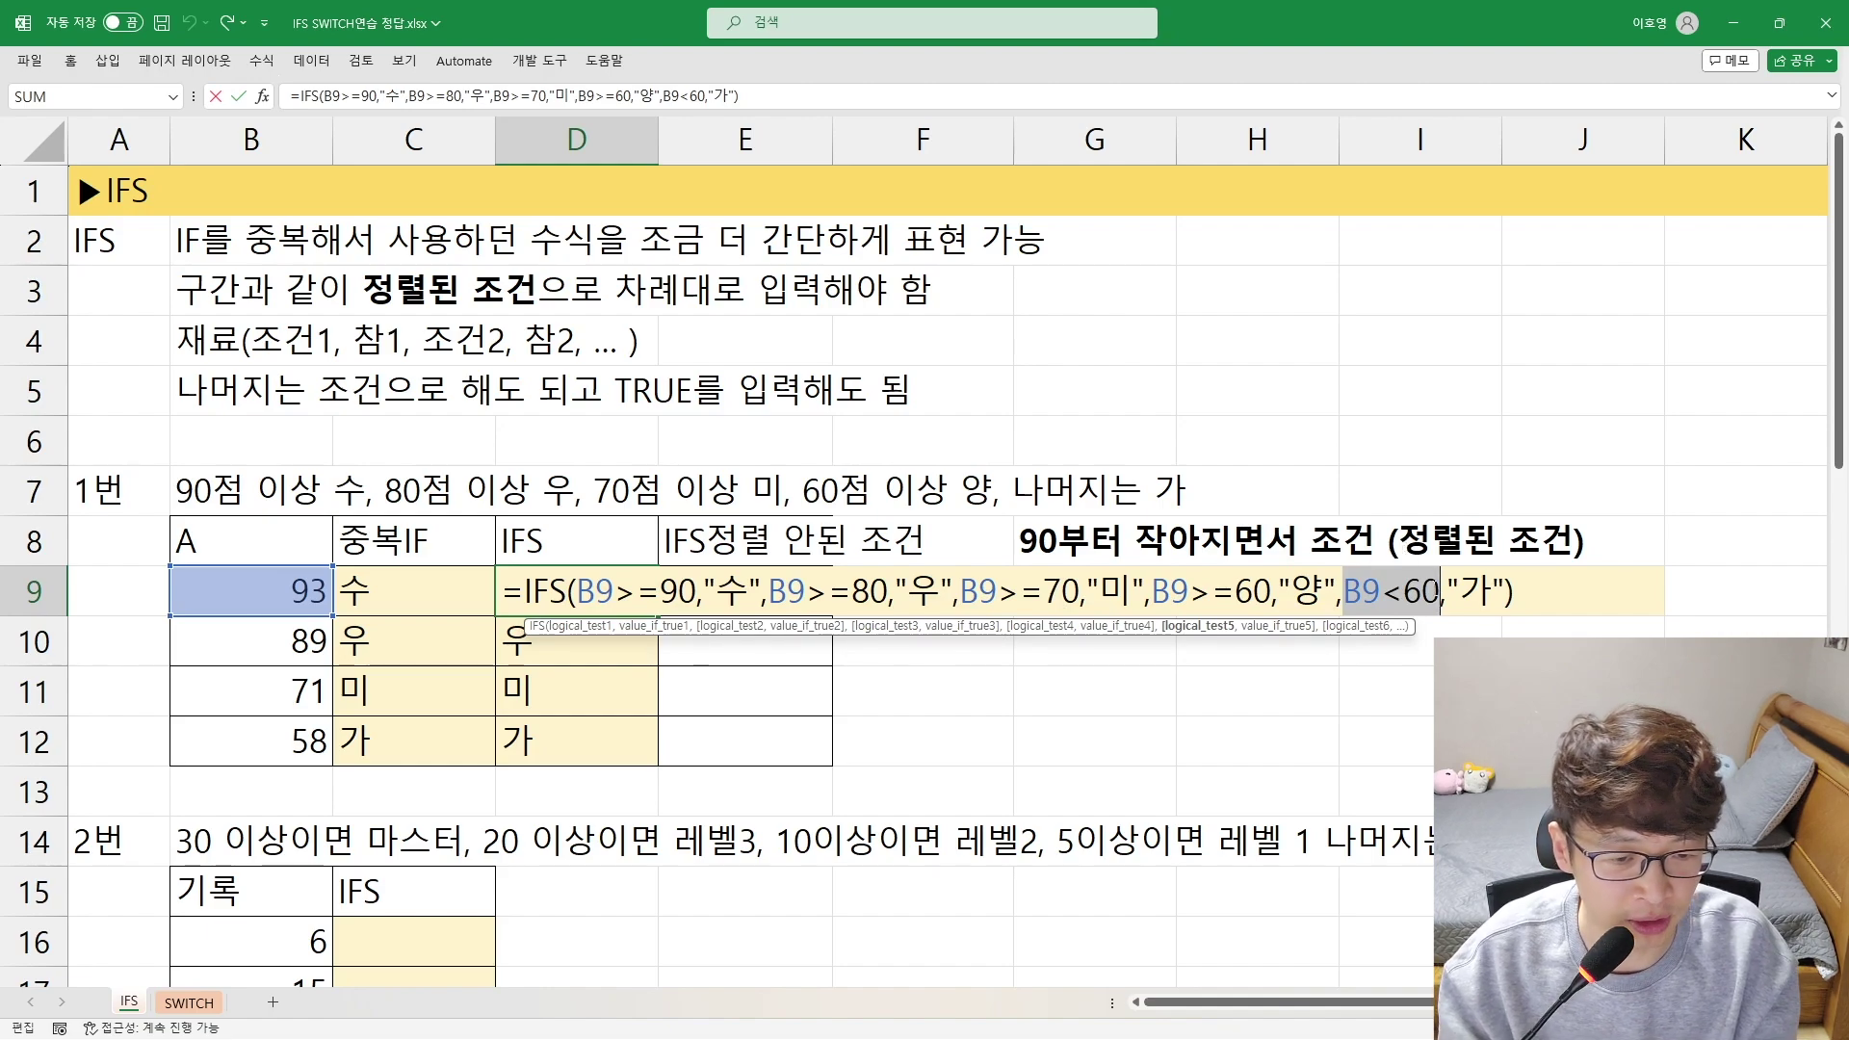
type("TRUE")
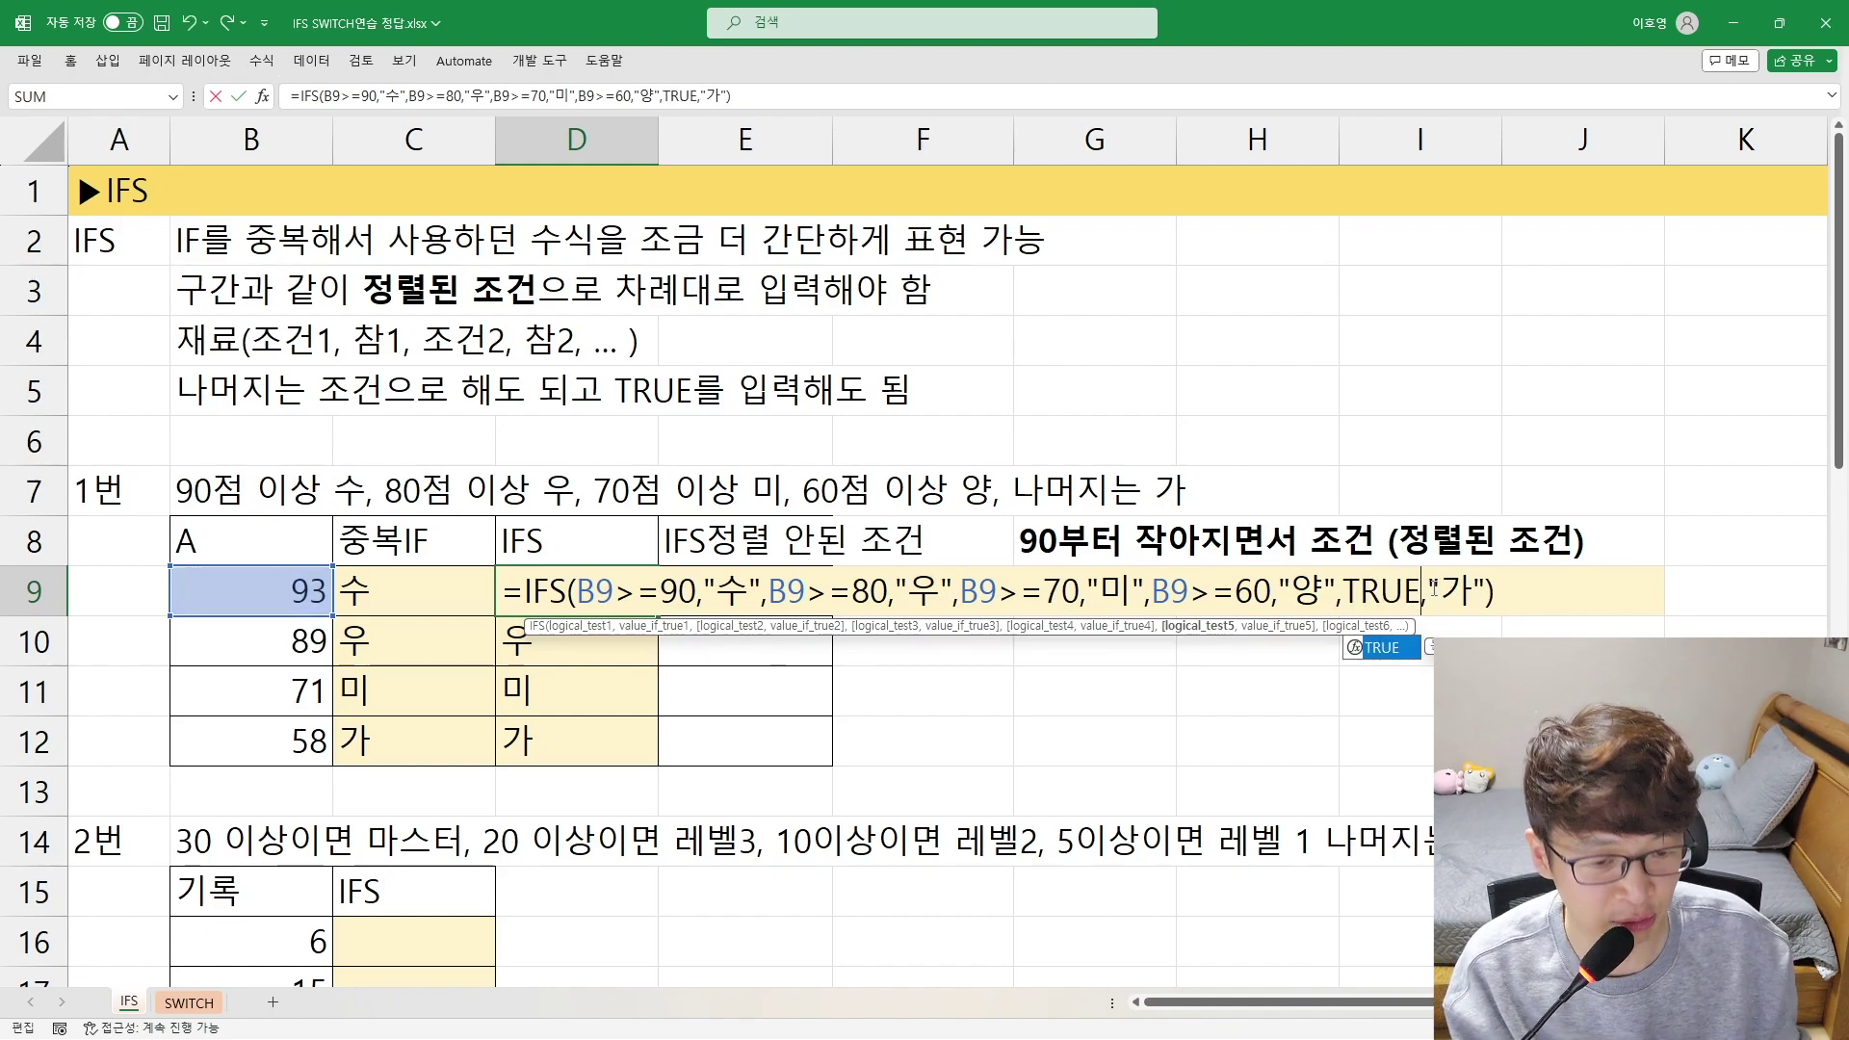
left_click_drag(1344, 590, 1495, 589)
key("Return")
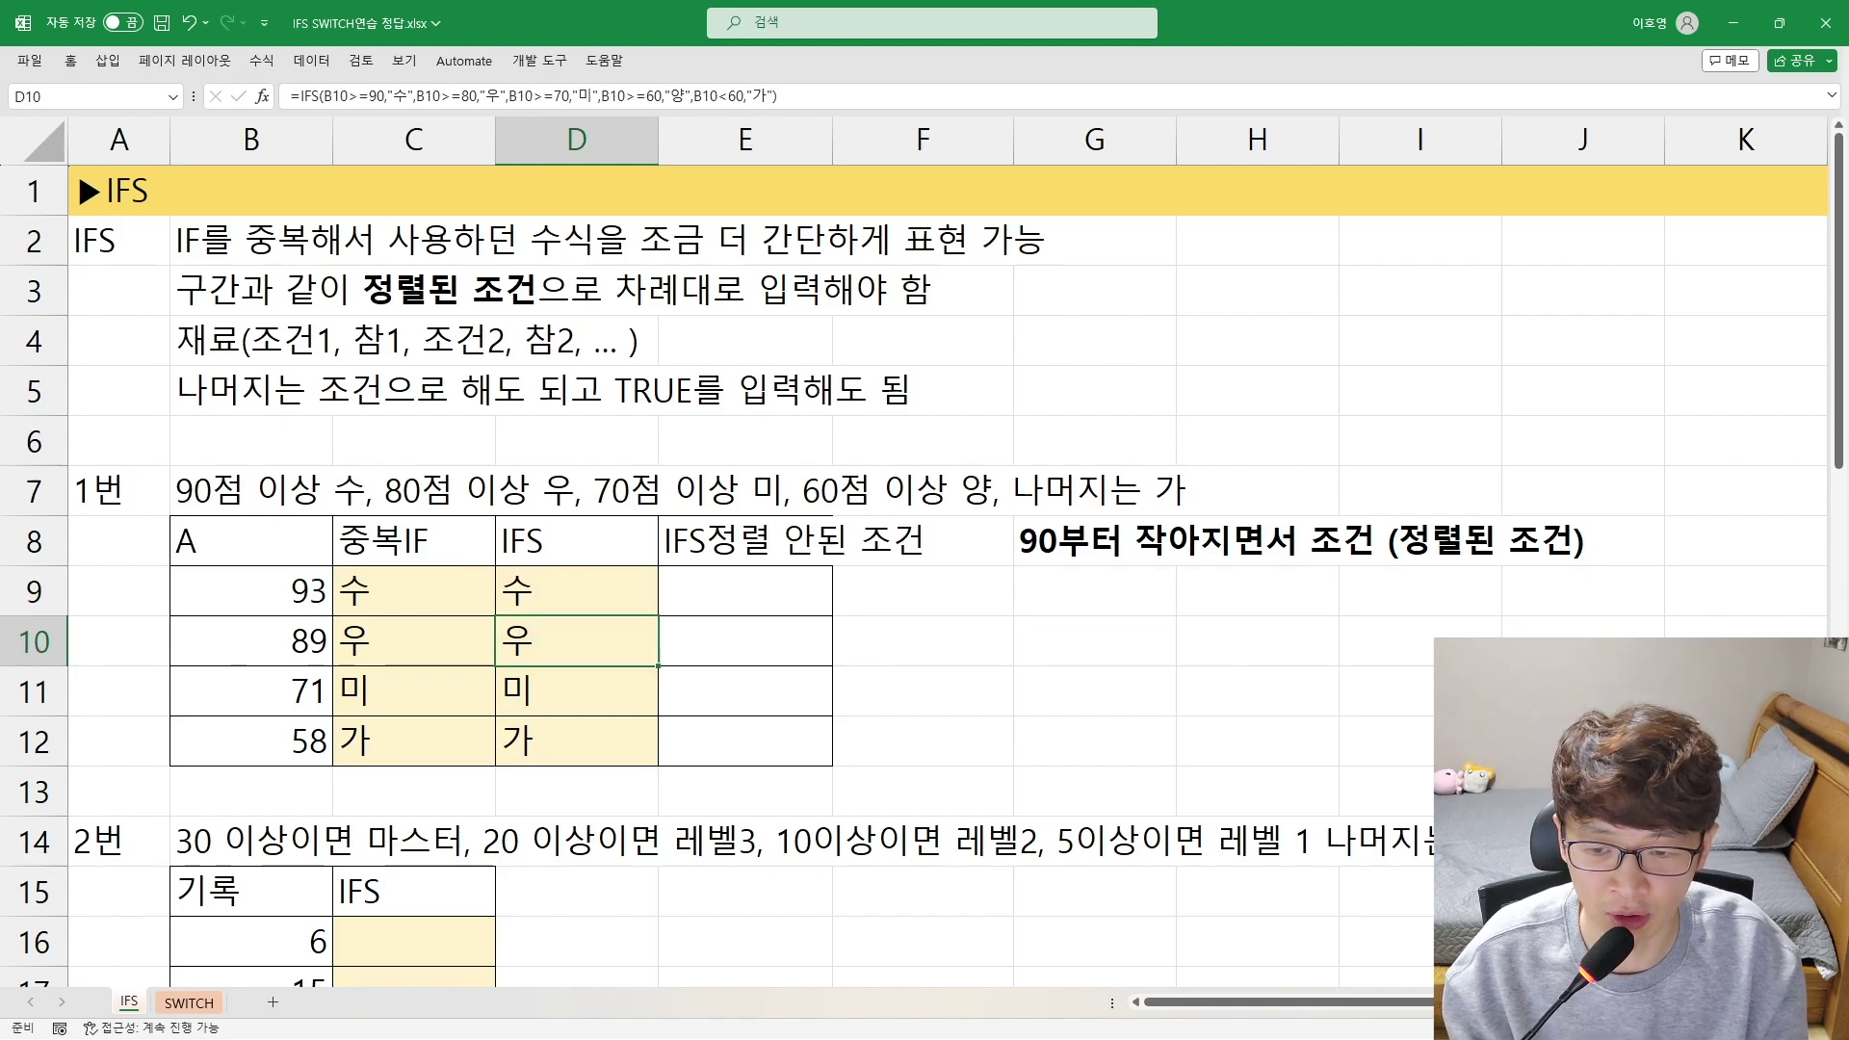
Fill D9's IFS formula with the TRUE fallback down through D12
left_click(576, 590)
left_click_drag(658, 615, 659, 761)
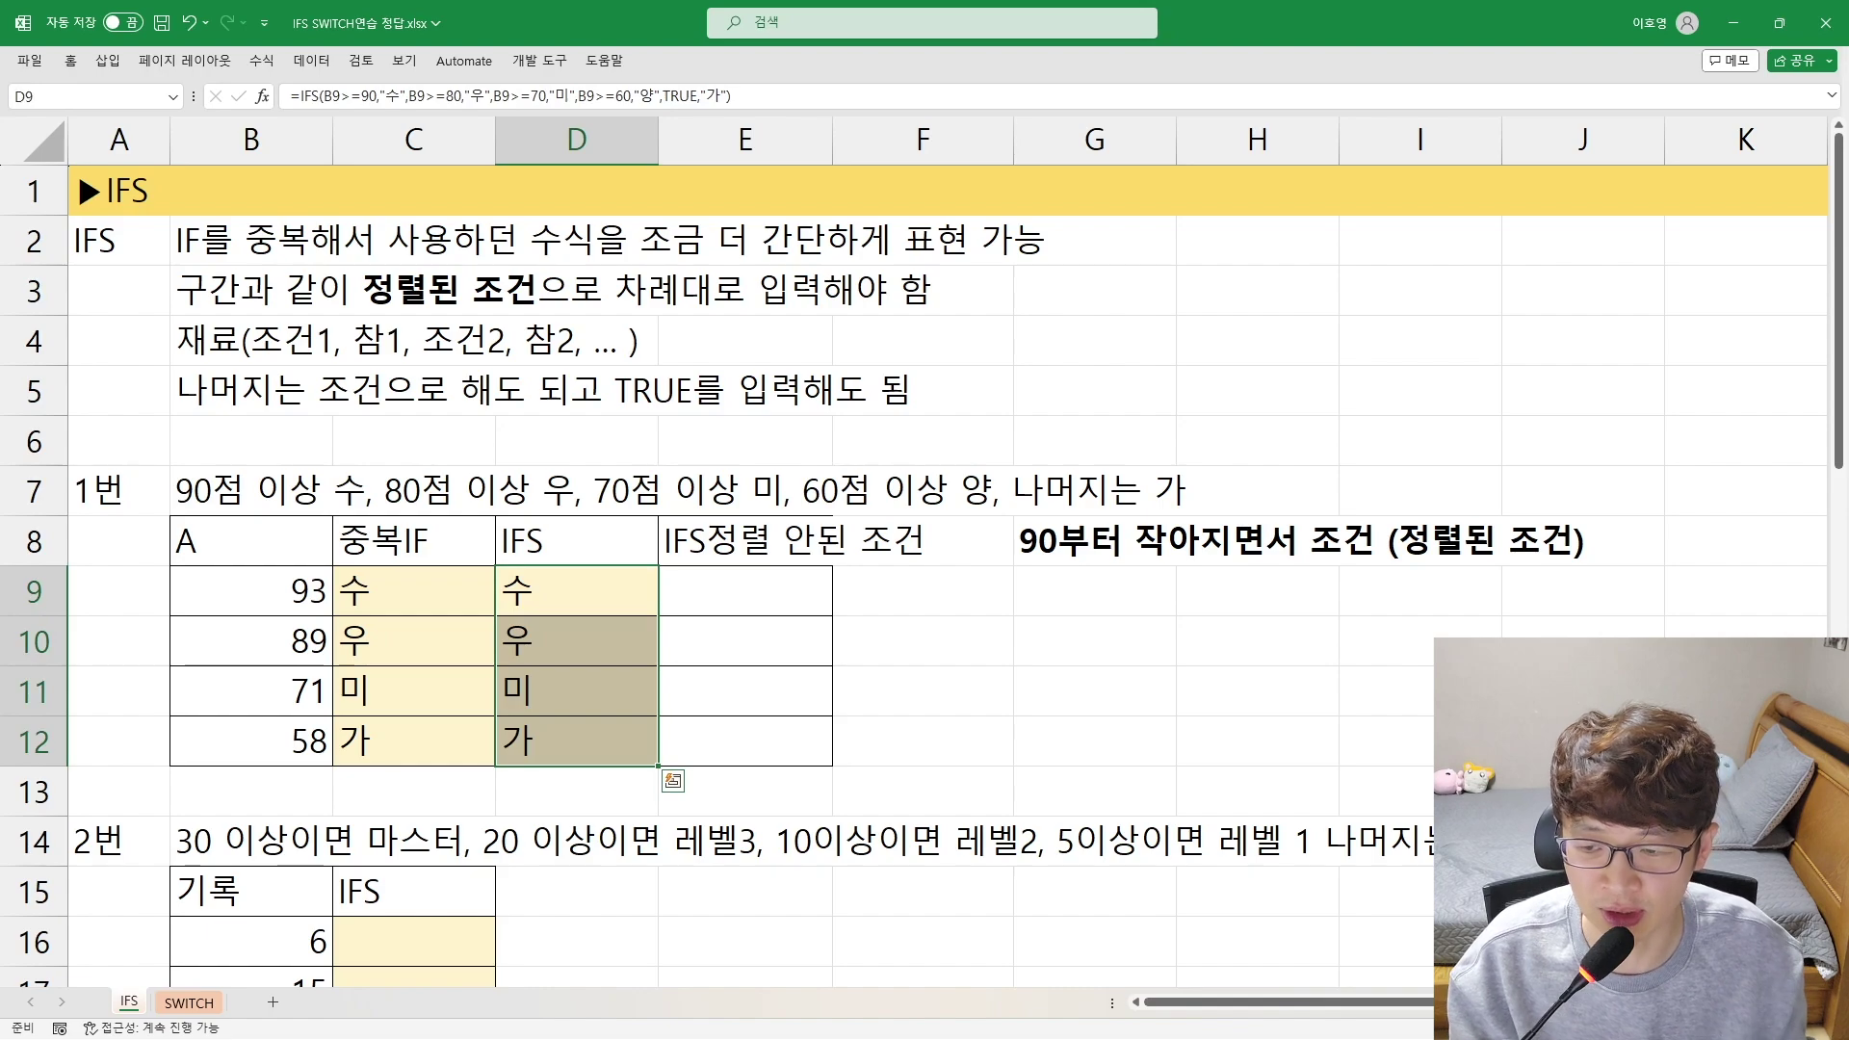
double_click(595, 590)
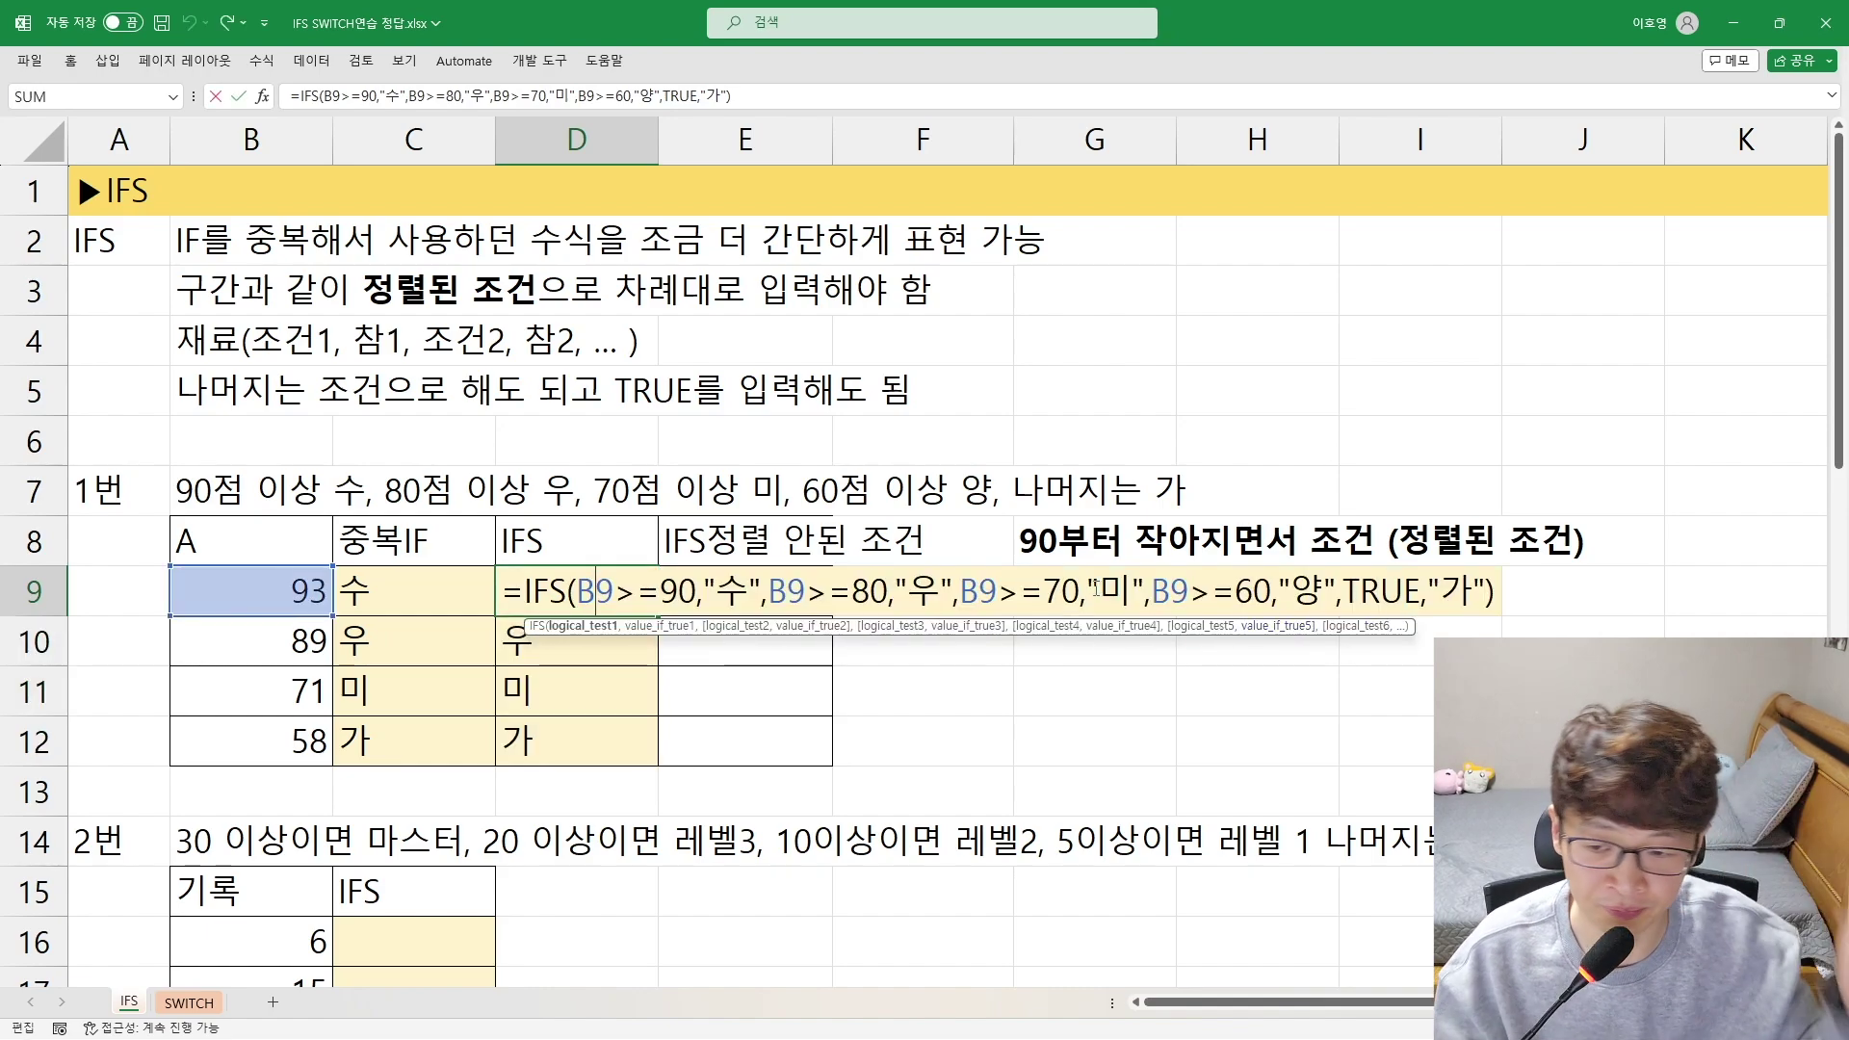
key("Escape")
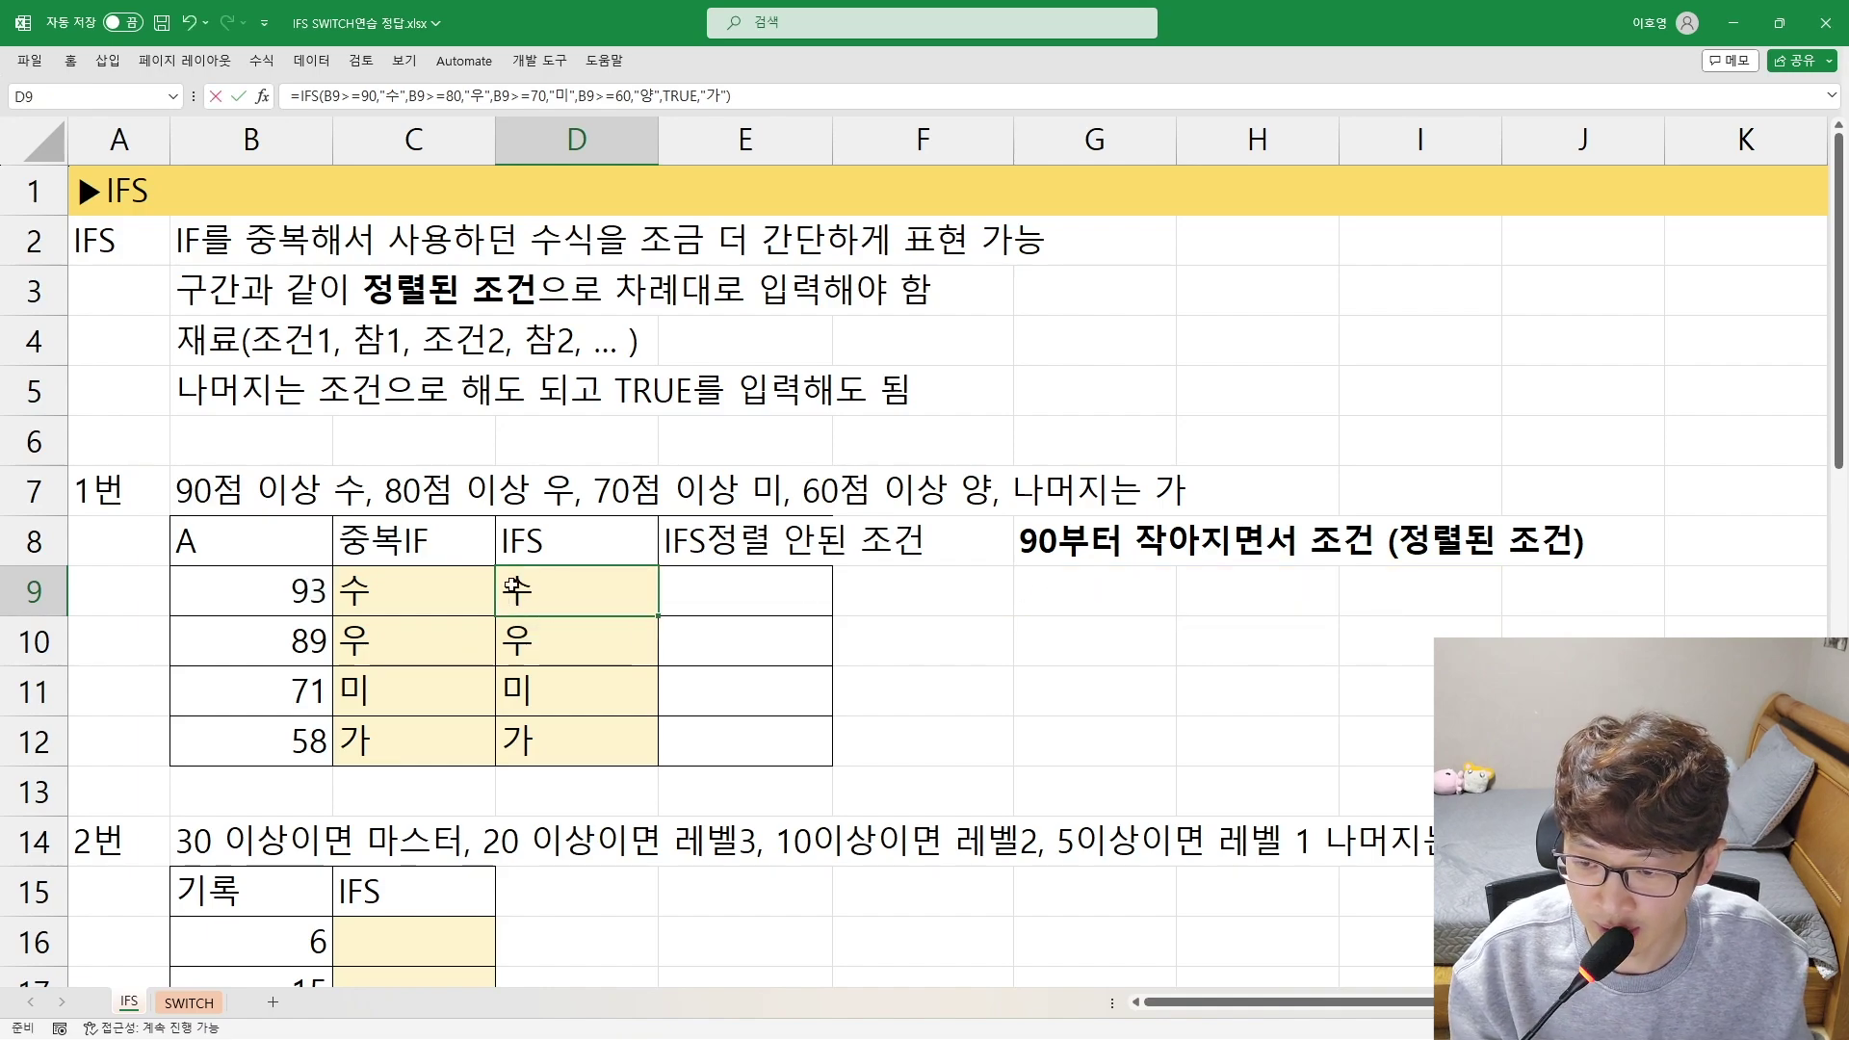
Copy D9's IFS formula without its equals sign and paste it as plain text into F9
double_click(511, 589)
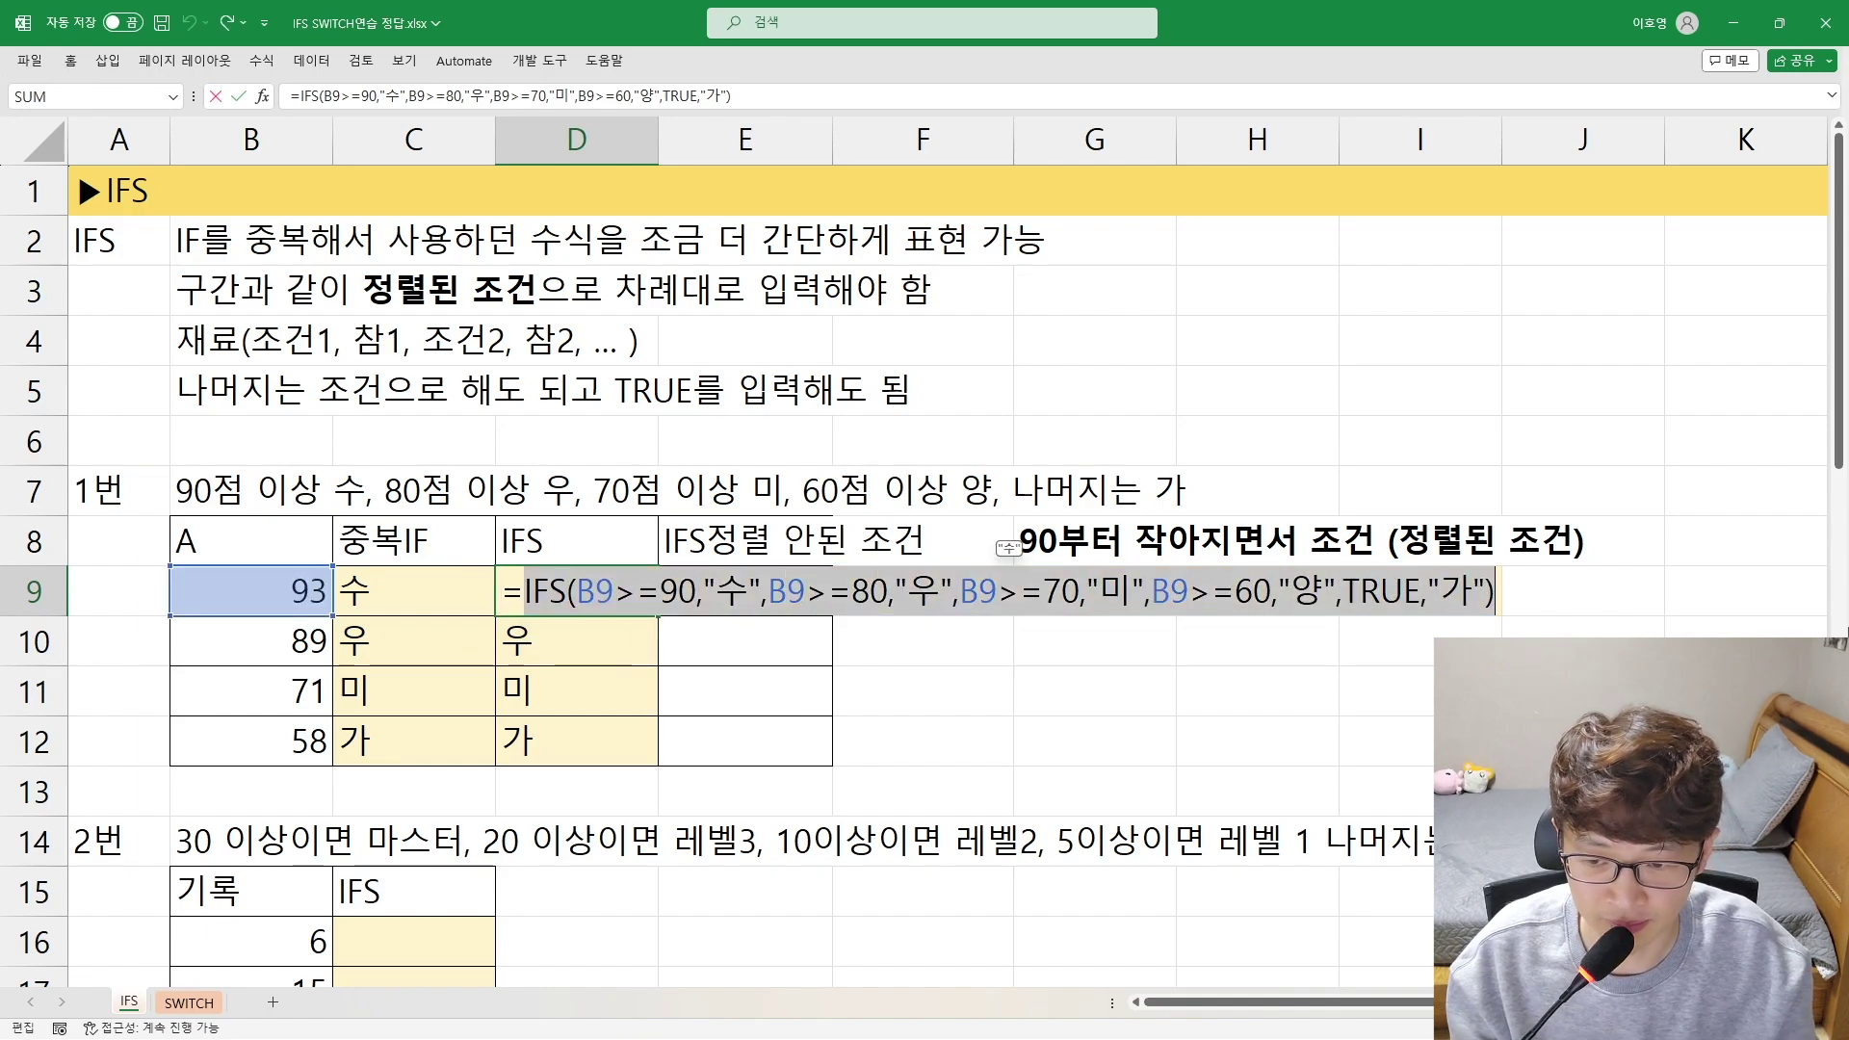
key("Escape")
key("Right")
key("Right")
key("Right")
key("Left")
type("IFS(B9>=90,\"수\",B9>=80,\"우\",B9>=70,\"미\",B9>=60,\"양\",TRUE,\"가\")")
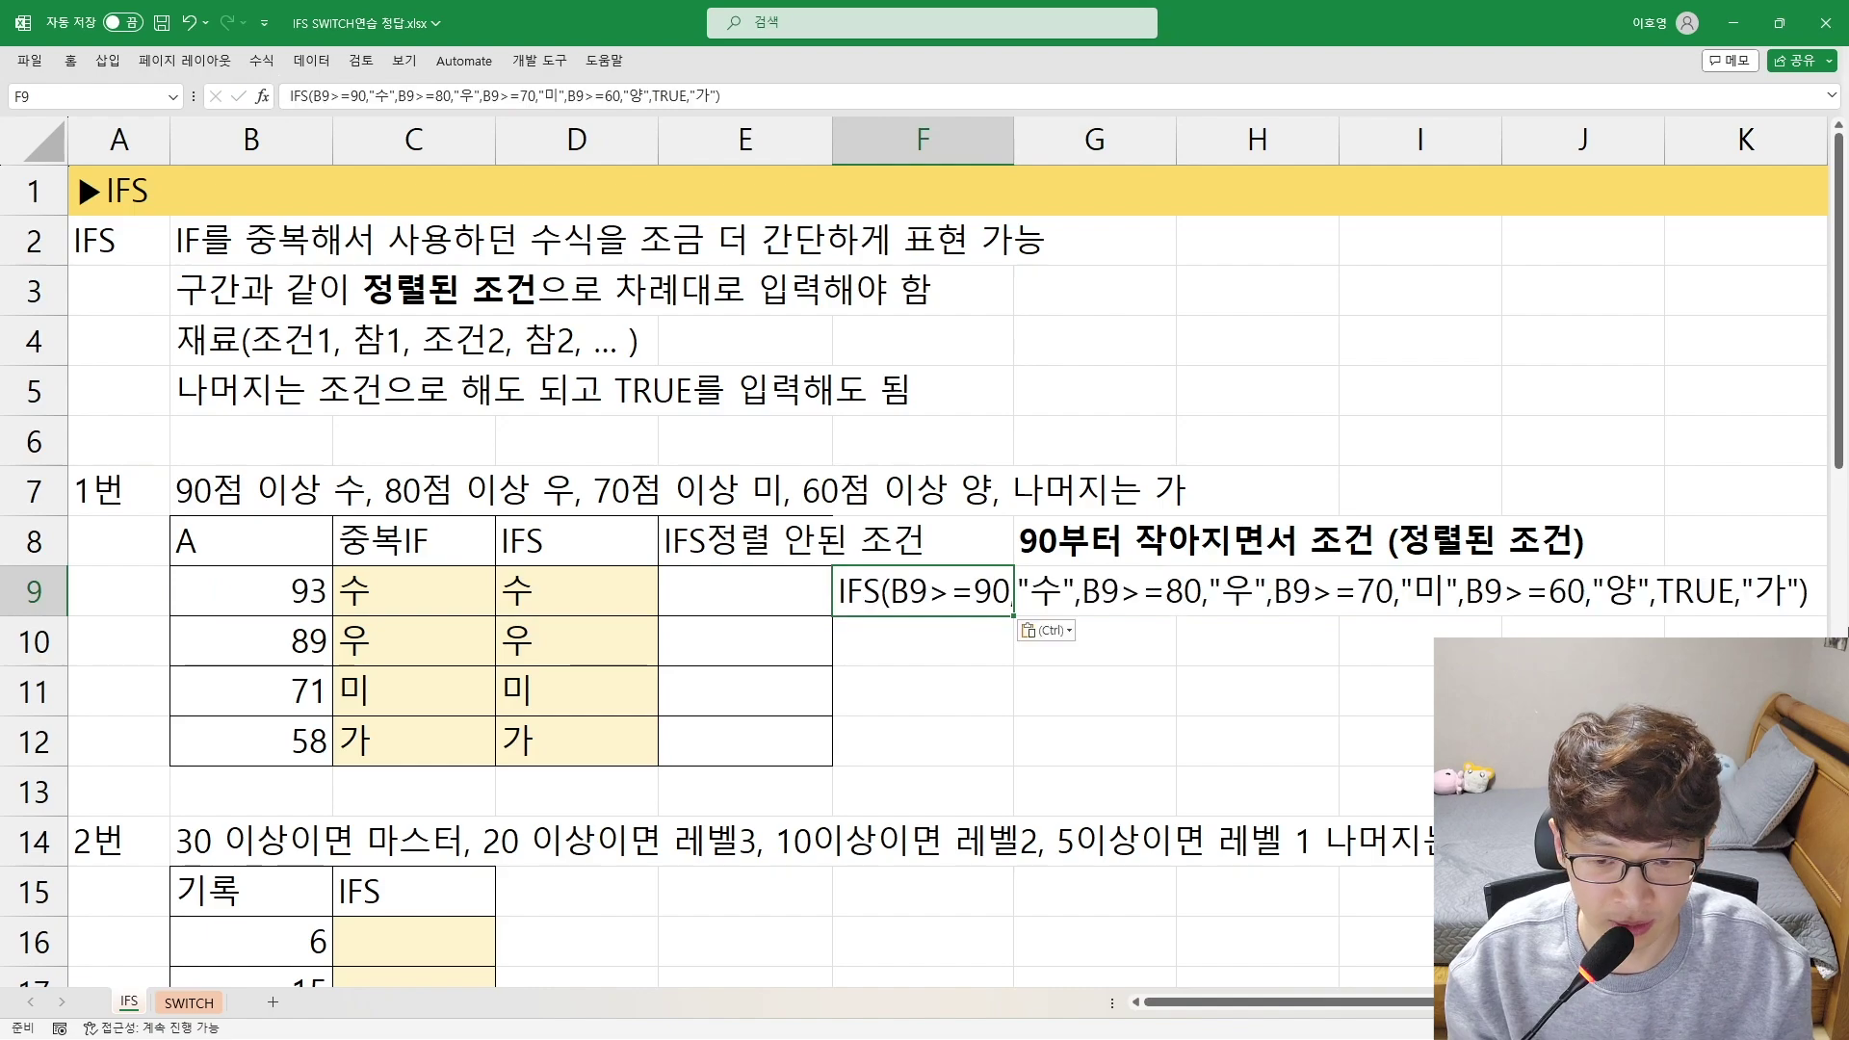
key("Down")
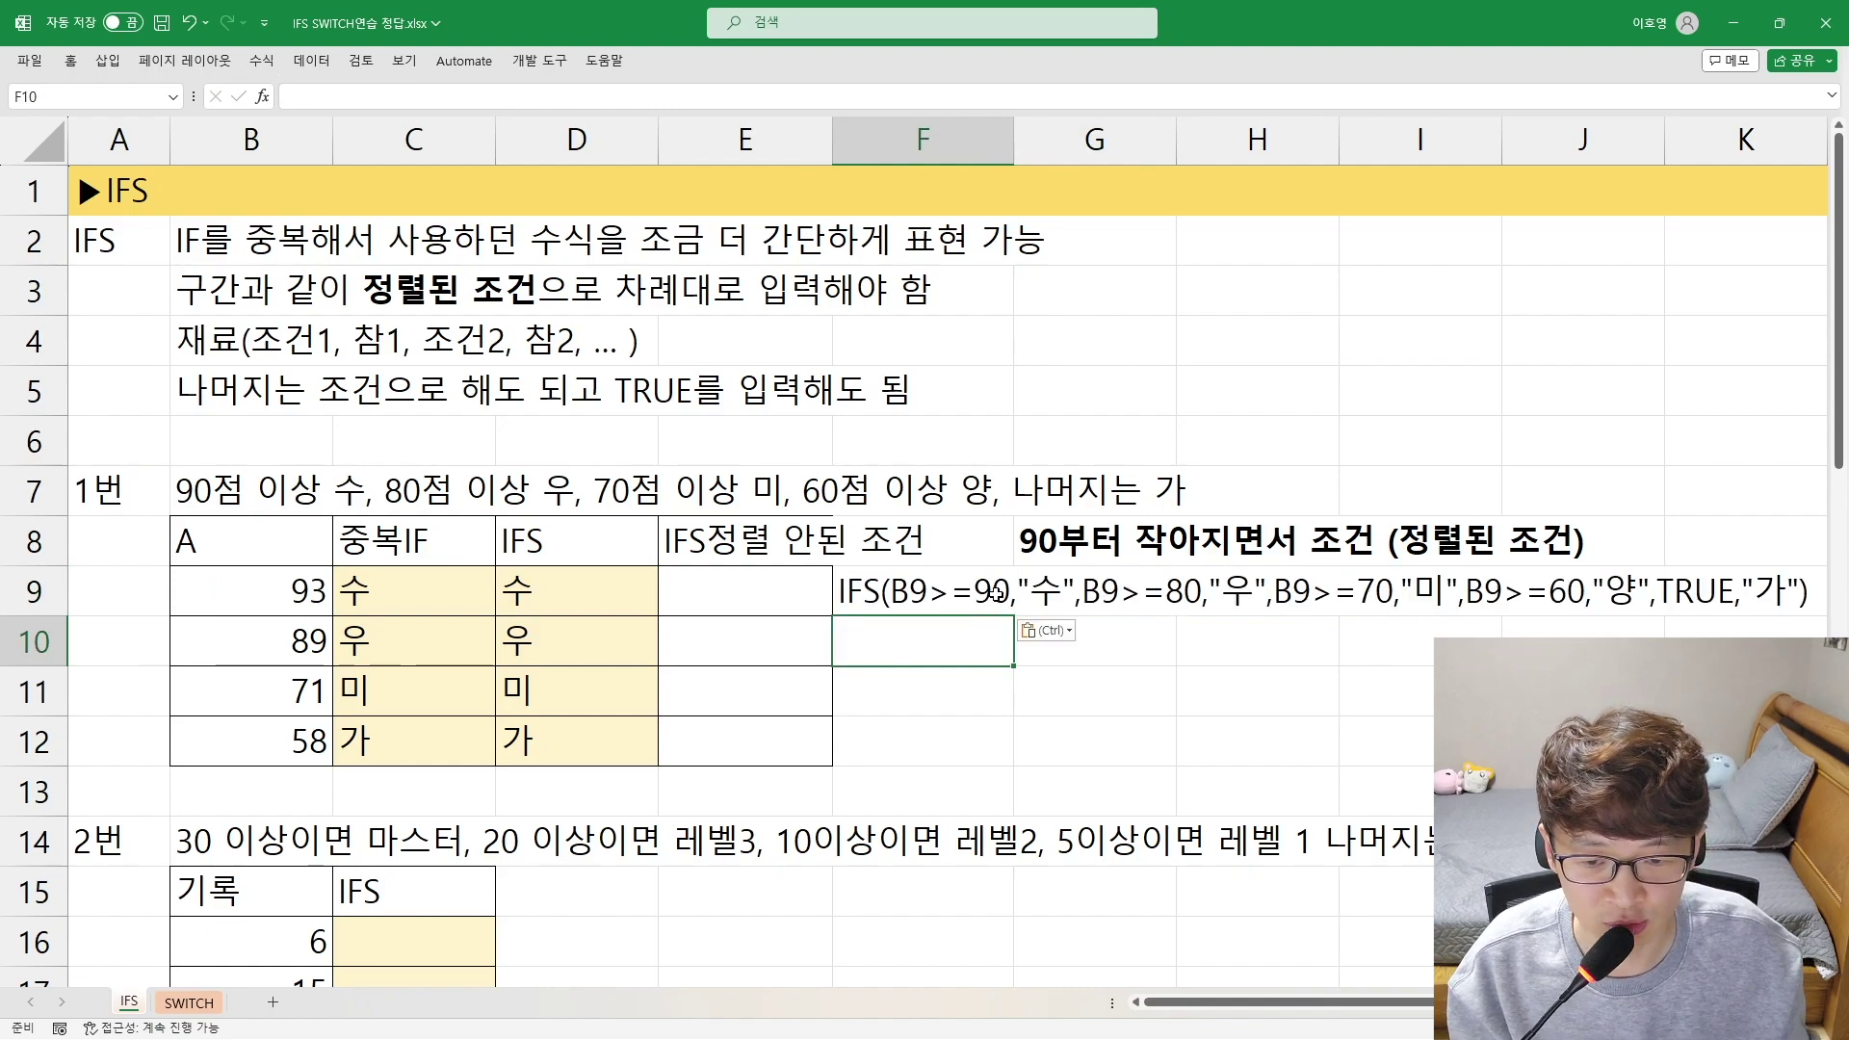
Examine the conditions and TRUE fallback in F9's formula text, along with the note in B5 about remaining cases
double_click(910, 590)
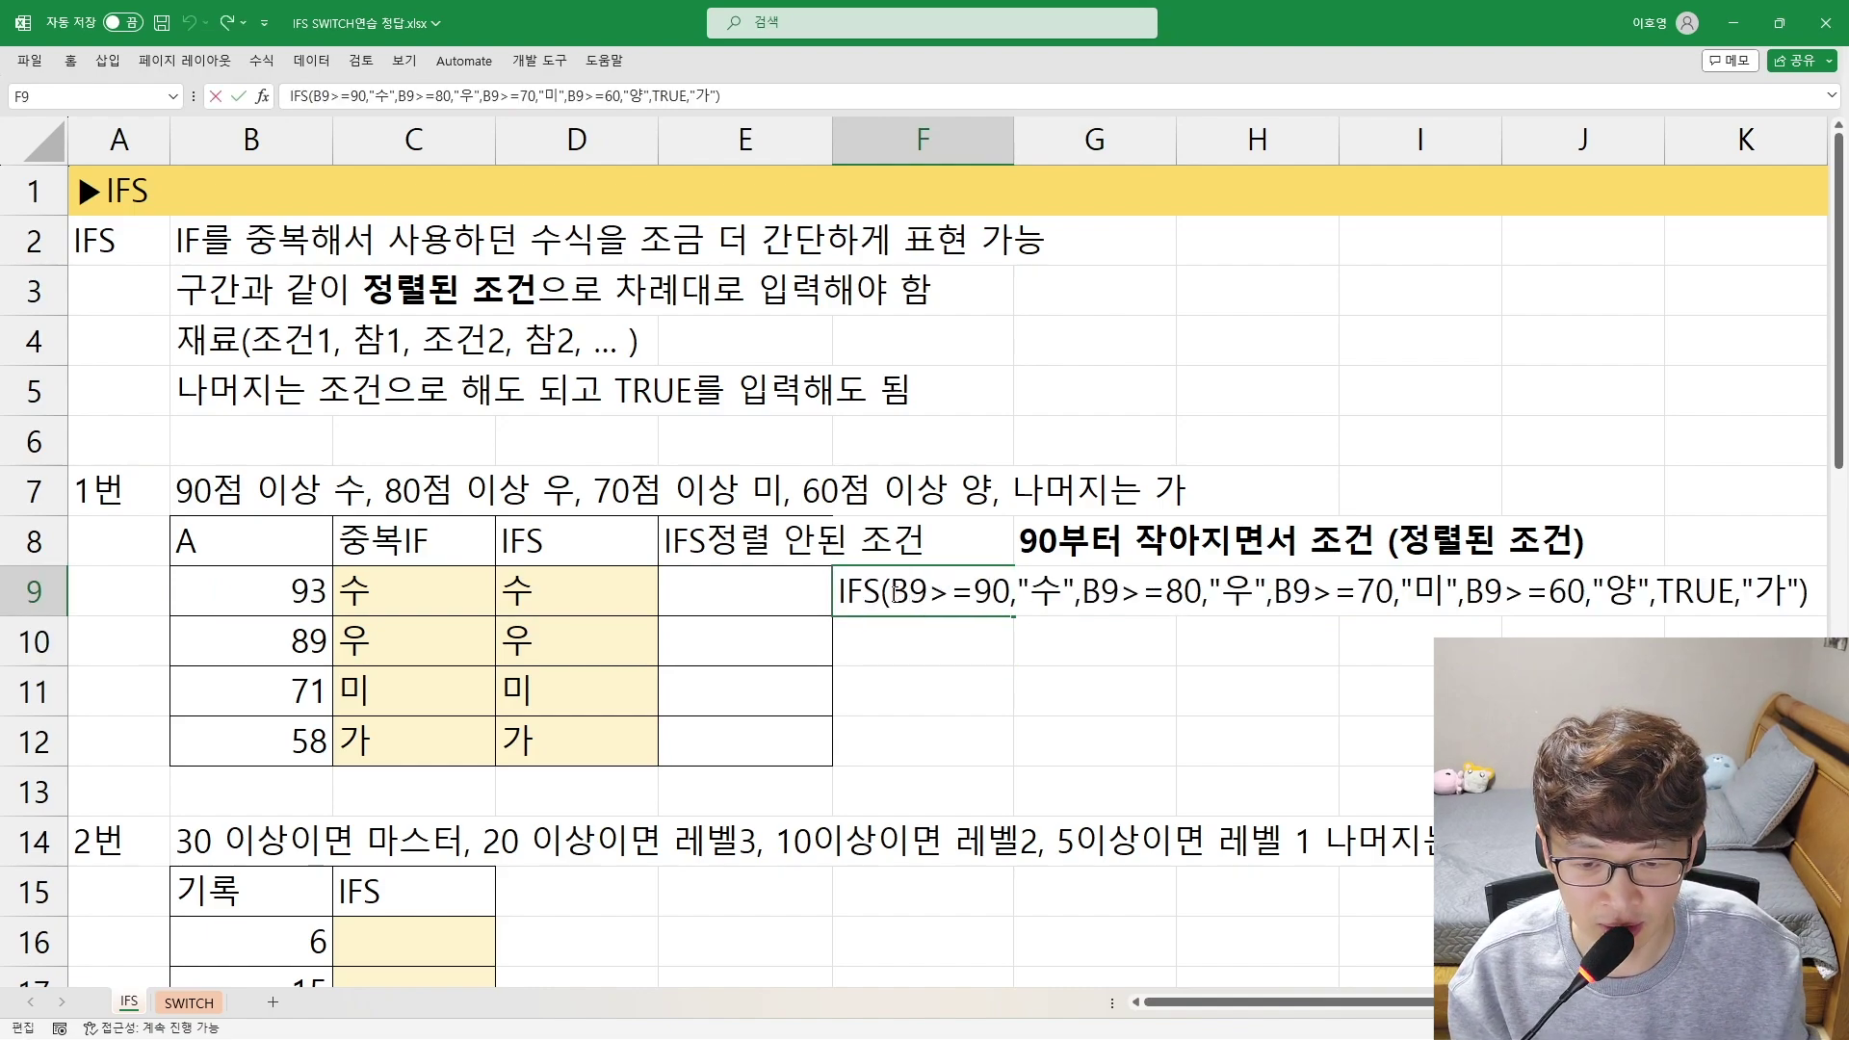
left_click_drag(892, 591, 1808, 591)
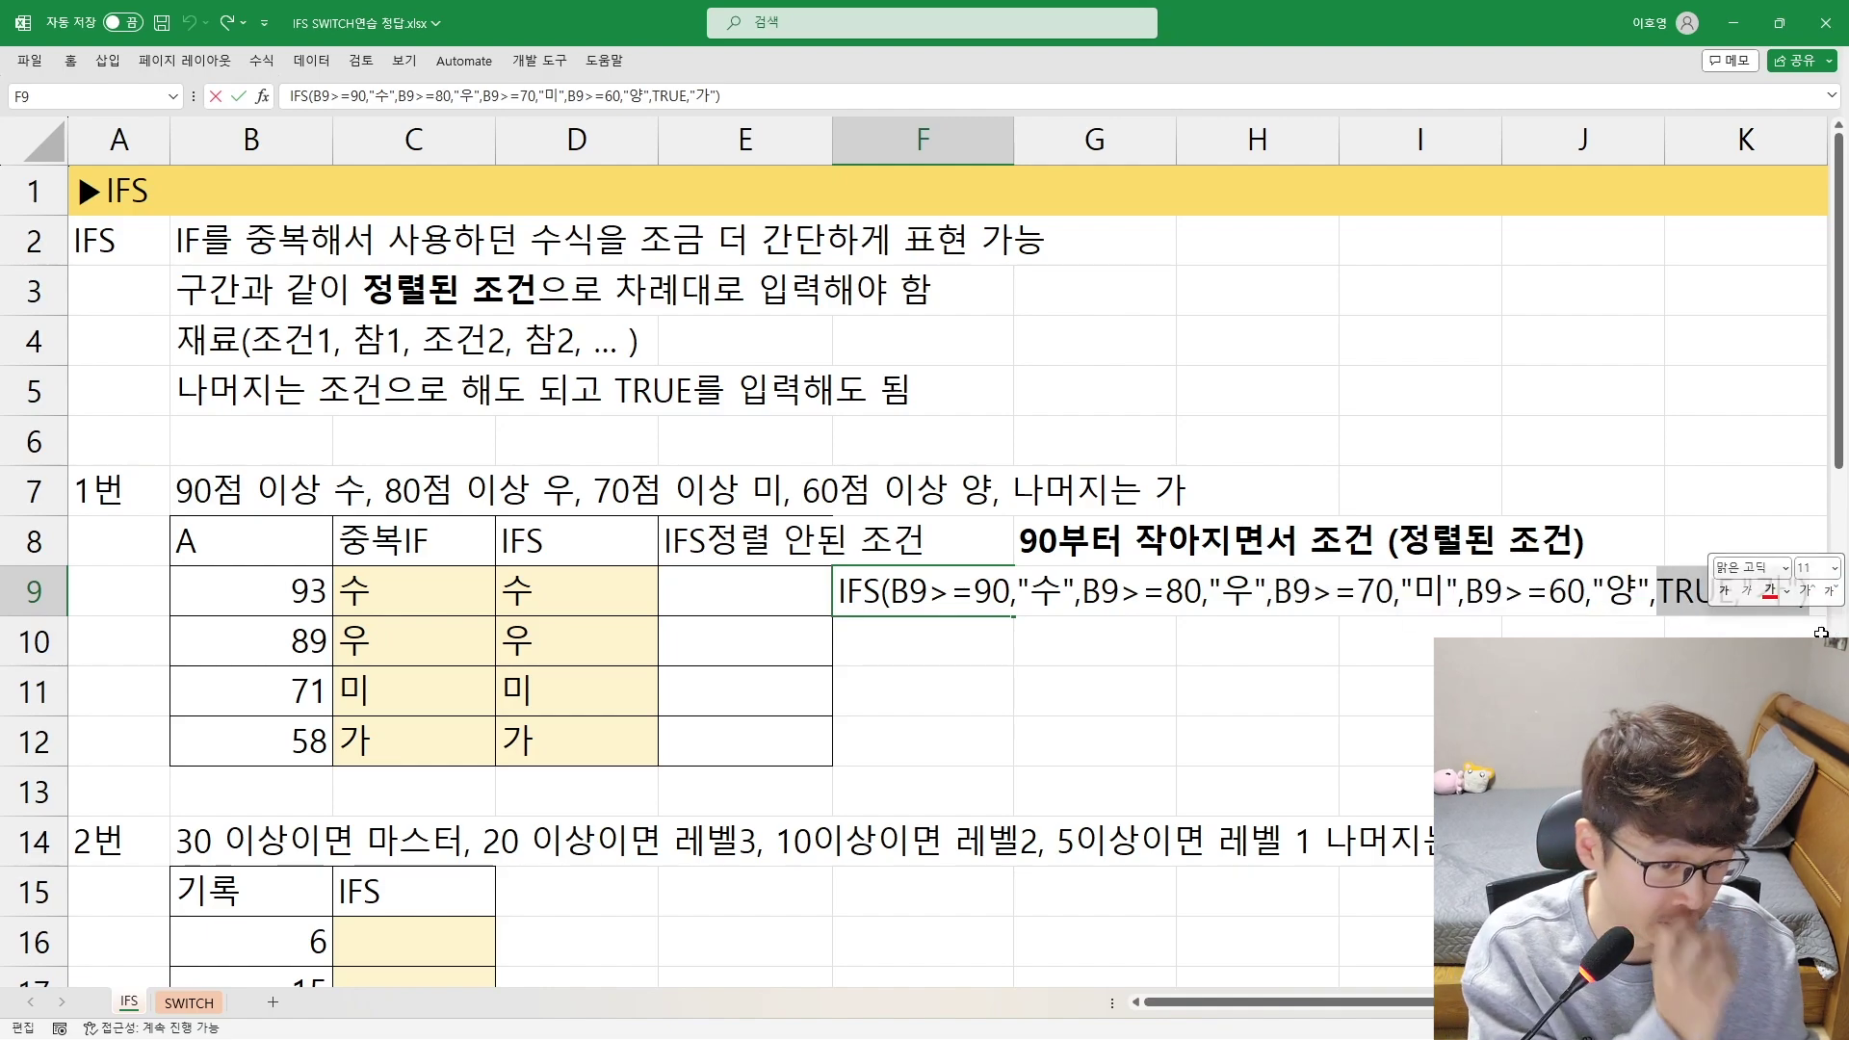
left_click(1285, 691)
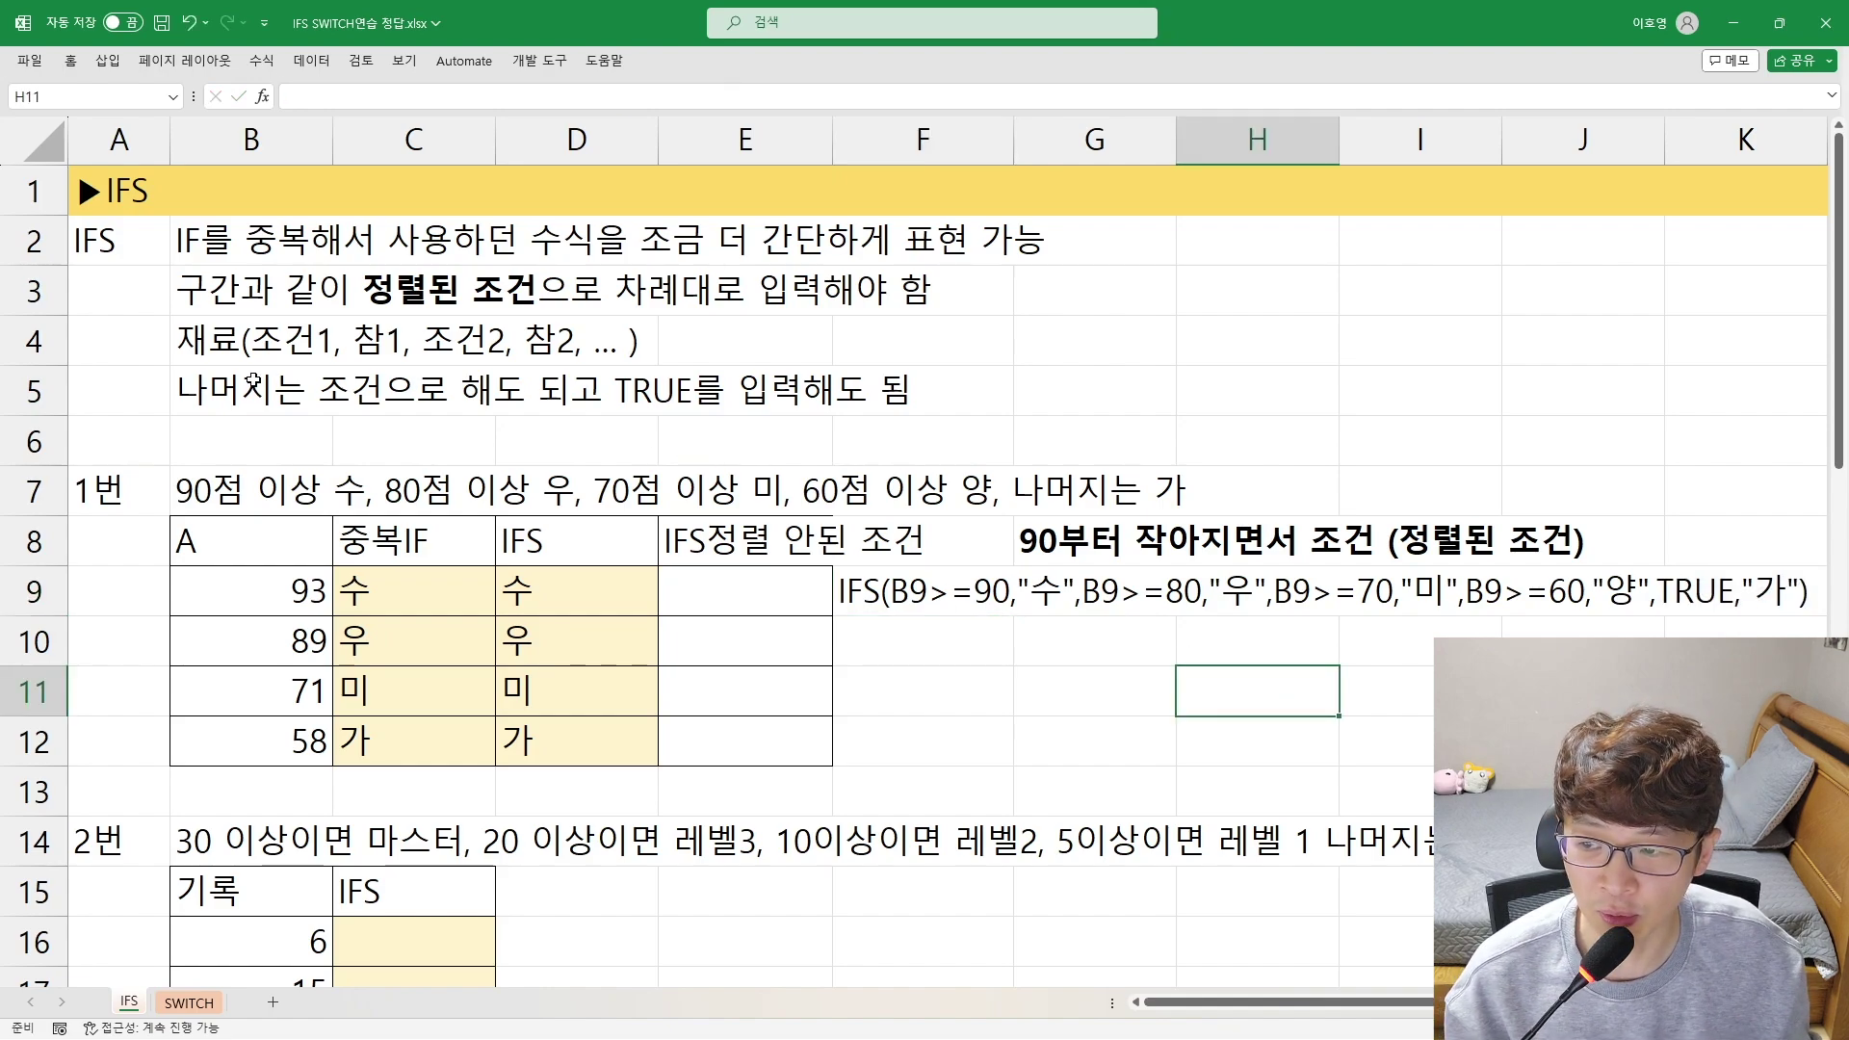
left_click_drag(253, 384, 894, 390)
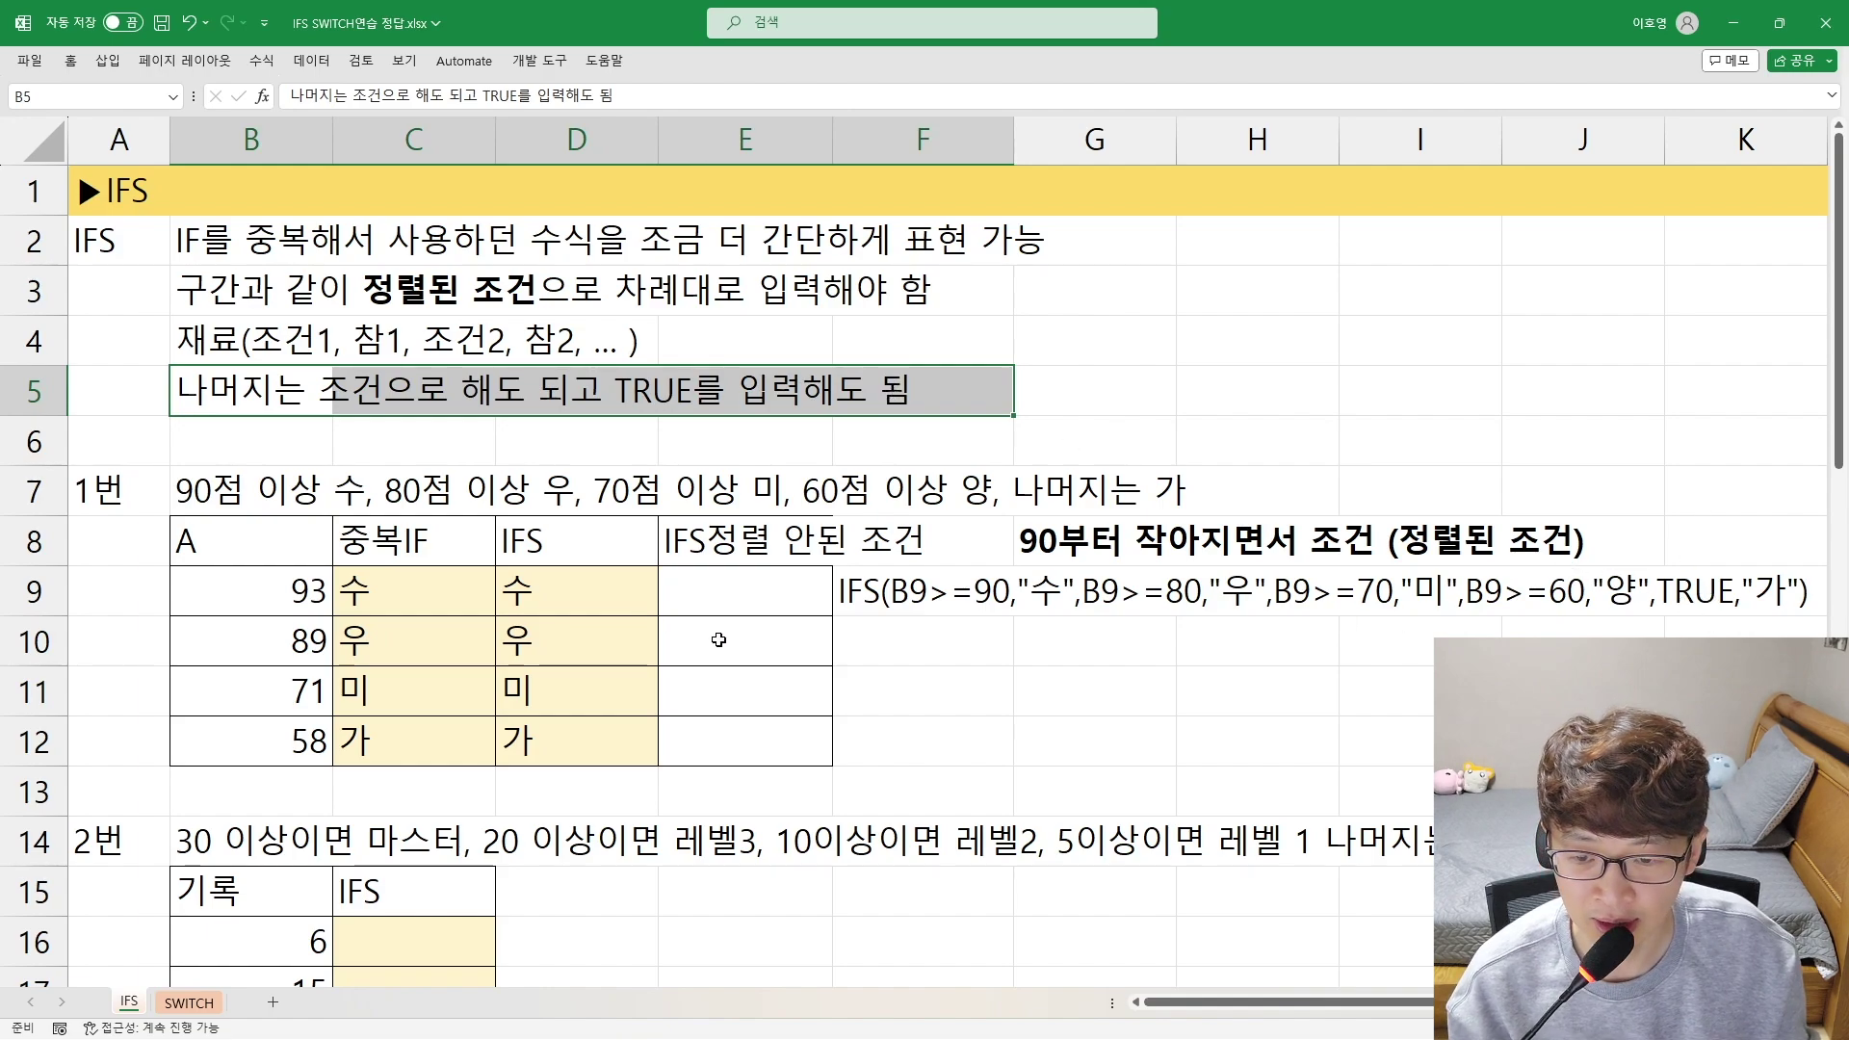
left_click(982, 669)
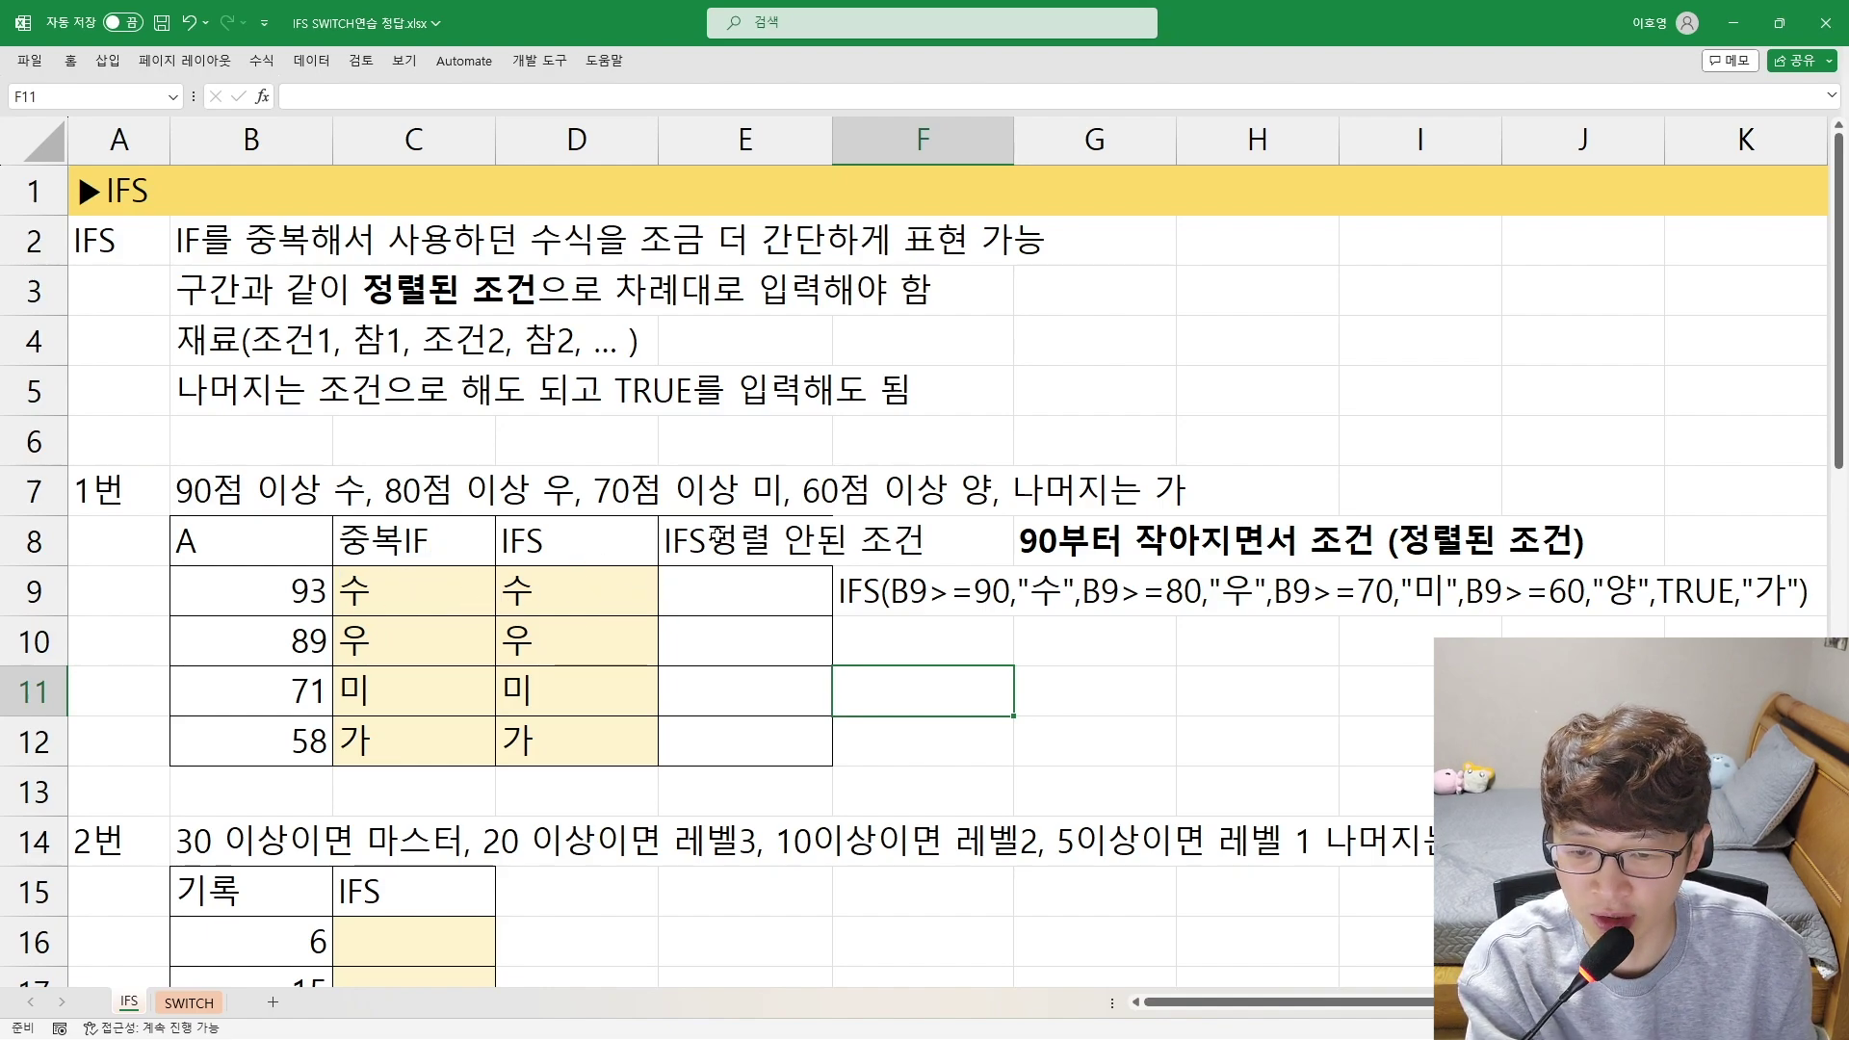
Copy the formula text from F9 and enter it in E9 as a working formula with a leading equals sign
left_click(924, 591)
double_click(874, 595)
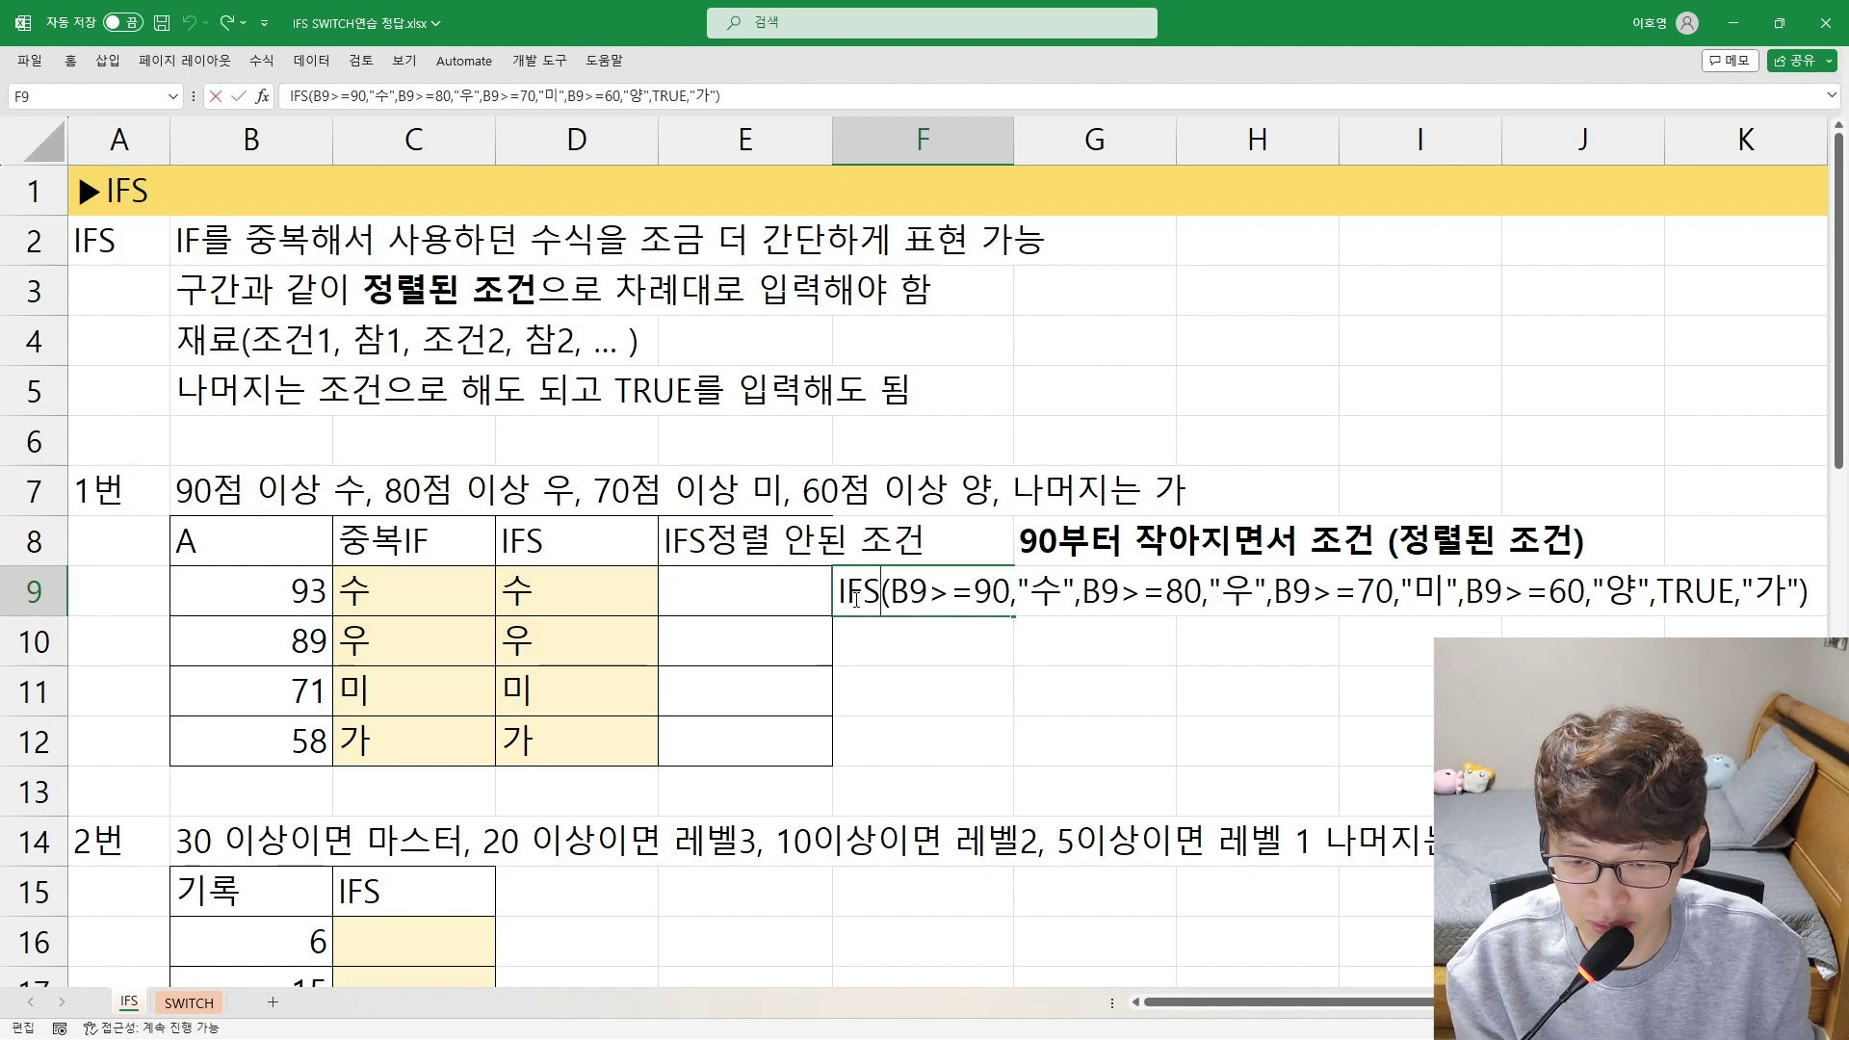
left_click_drag(843, 592, 1823, 618)
key("ctrl+c")
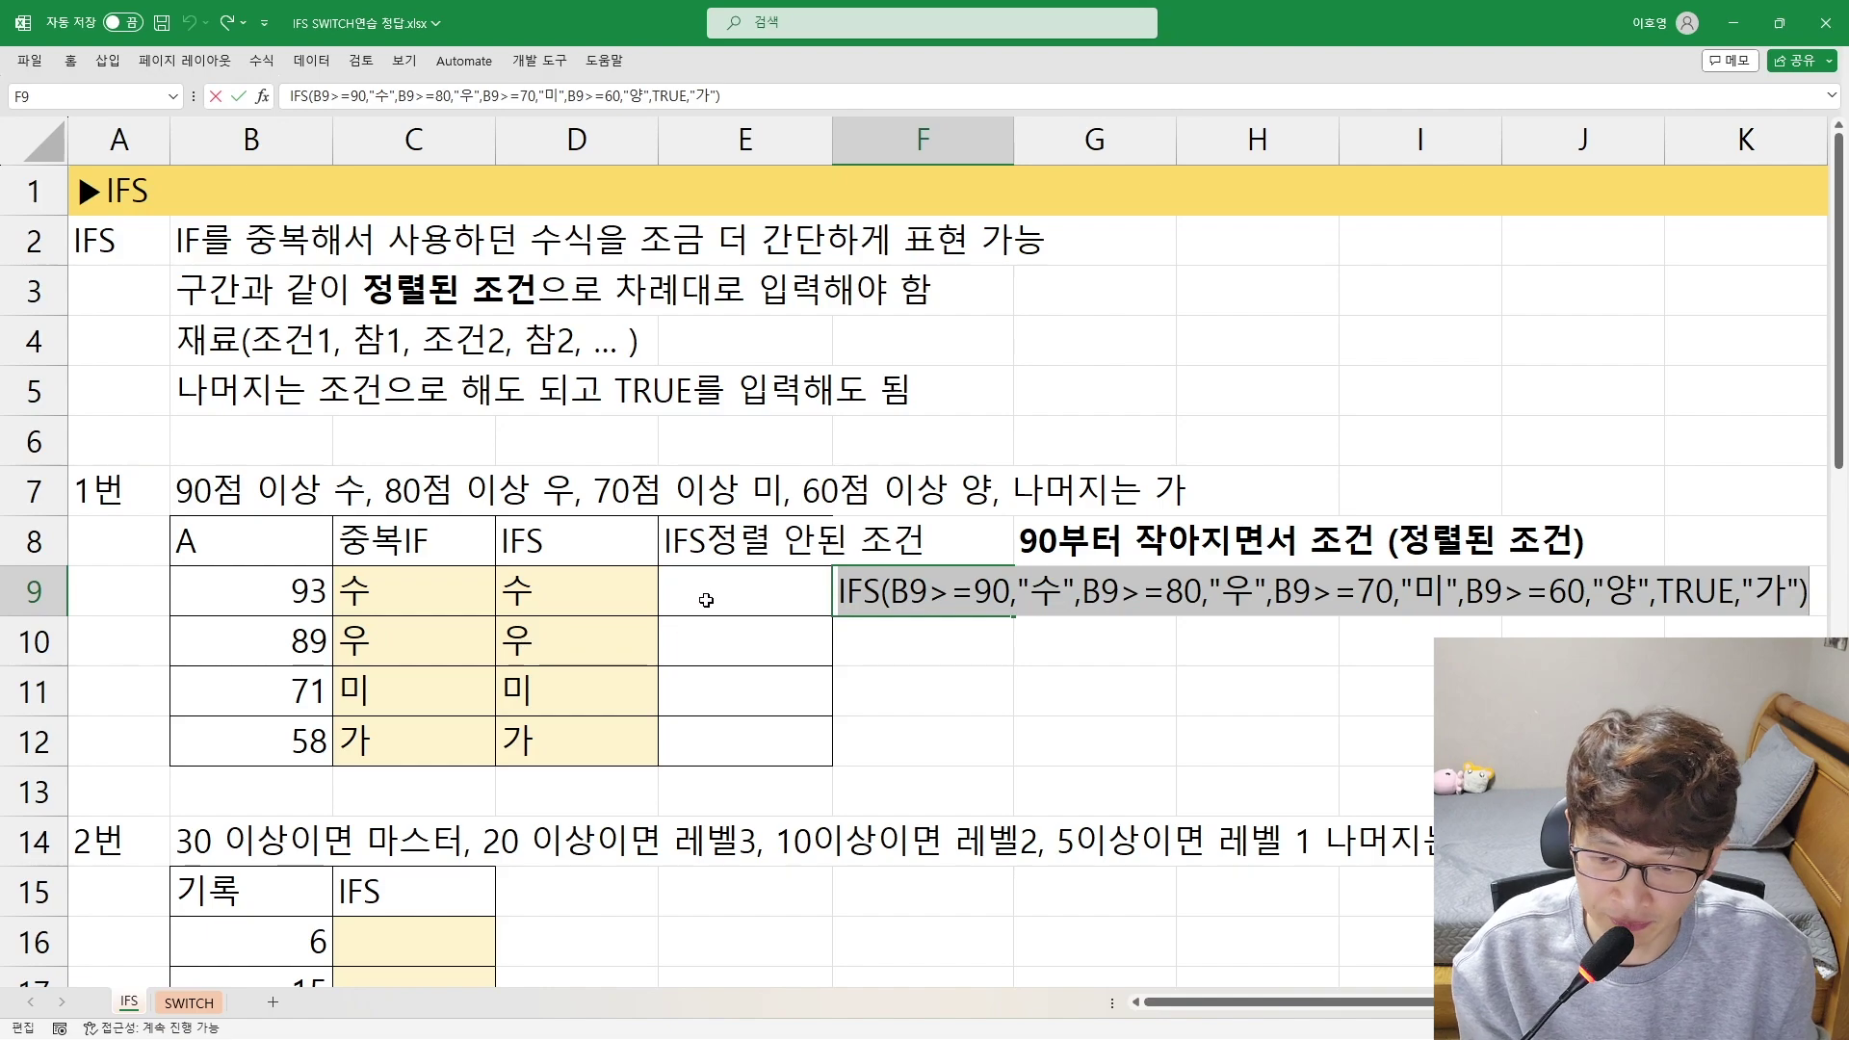
double_click(708, 595)
type("=")
key("ctrl+v")
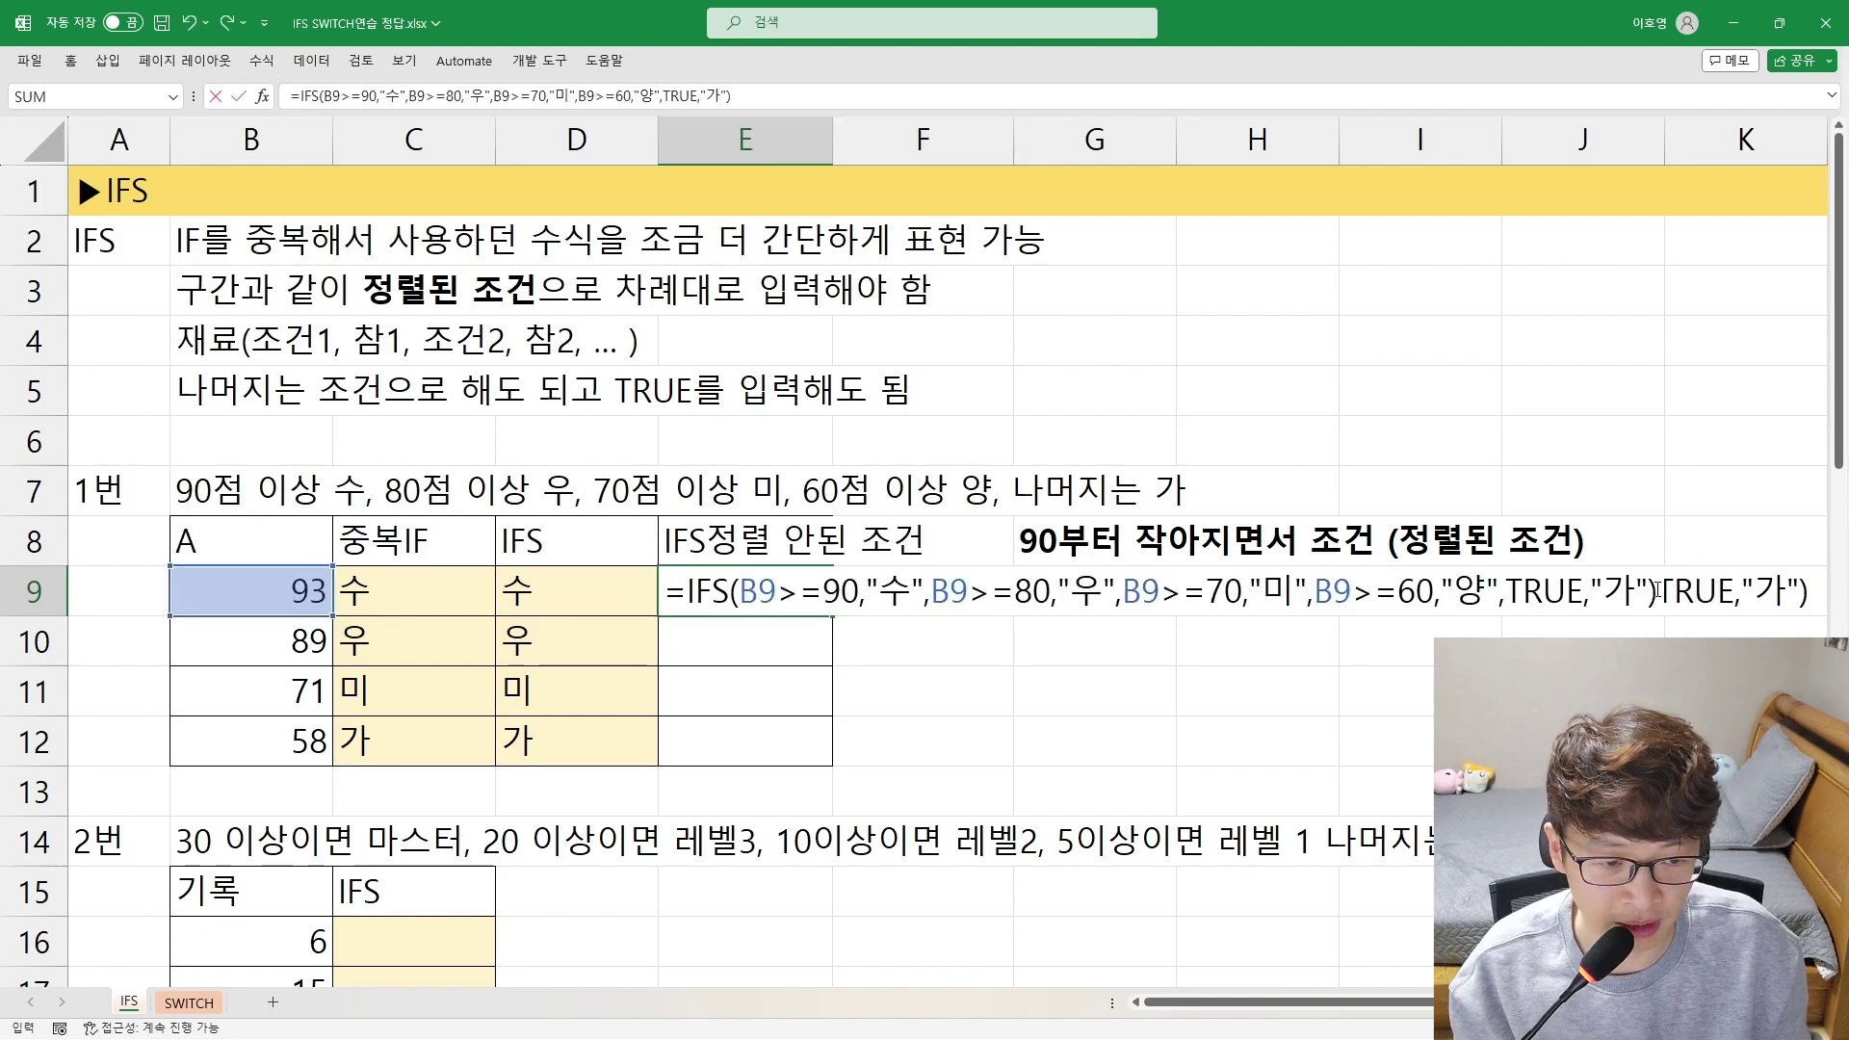
left_click_drag(1656, 590, 520, 539)
key("ctrl+Return")
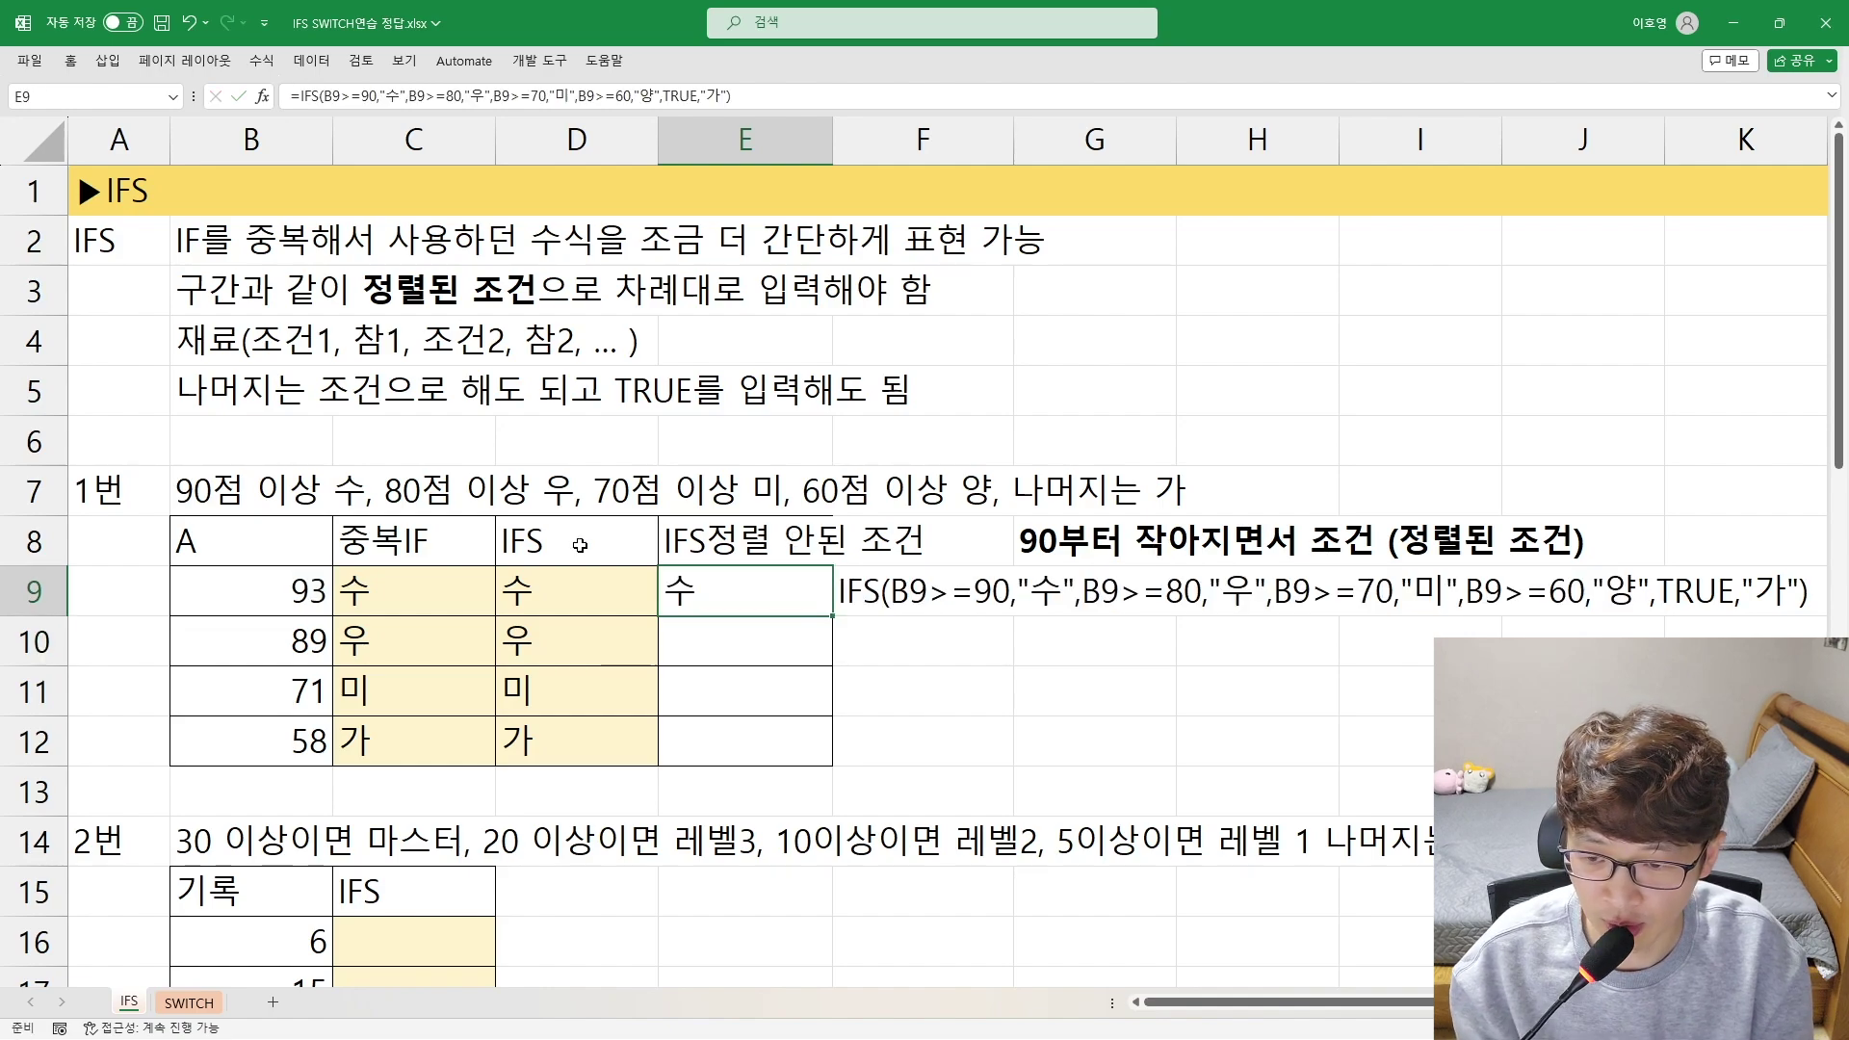
Fill the IFS formula from E9 down through E12
key("shift+Down")
key("shift+Down")
key("shift+Down")
key("ctrl+d")
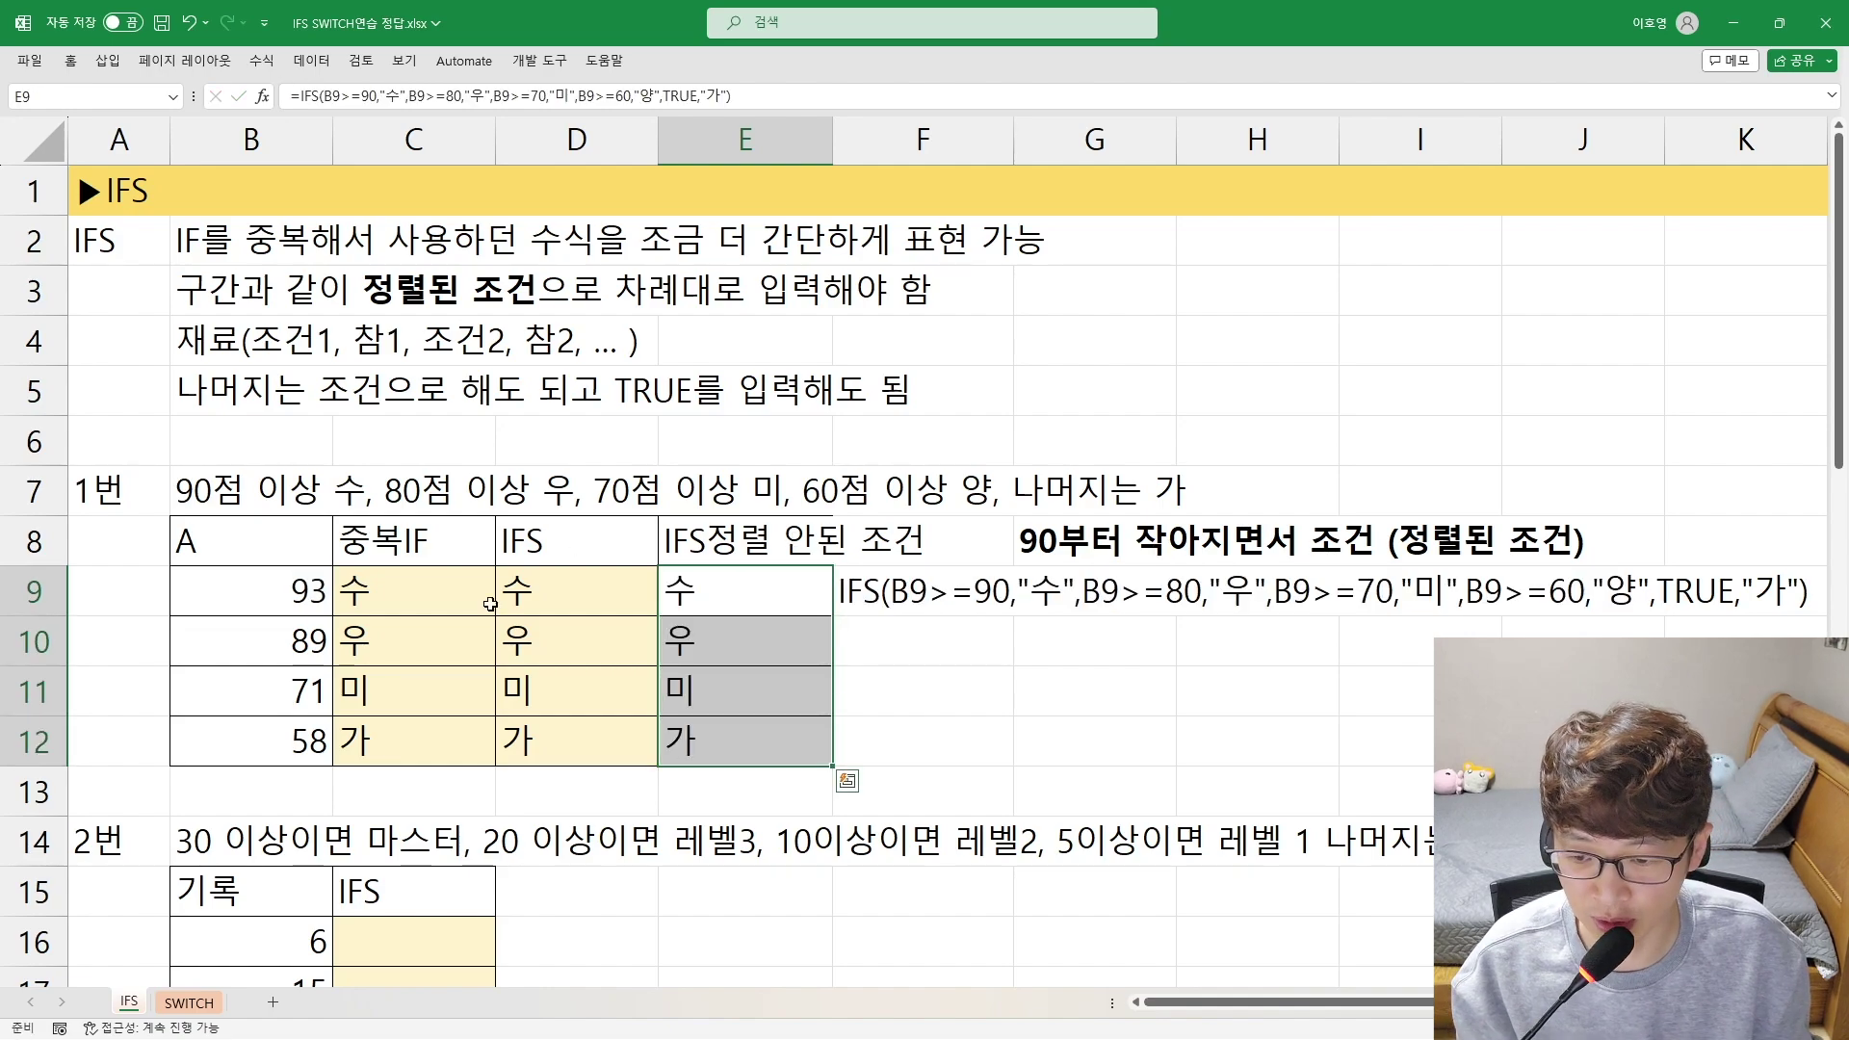
Reorder E9's IFS conditions by moving B9>=90,"수" behind B9>=80,"우", followed by a comma
double_click(720, 607)
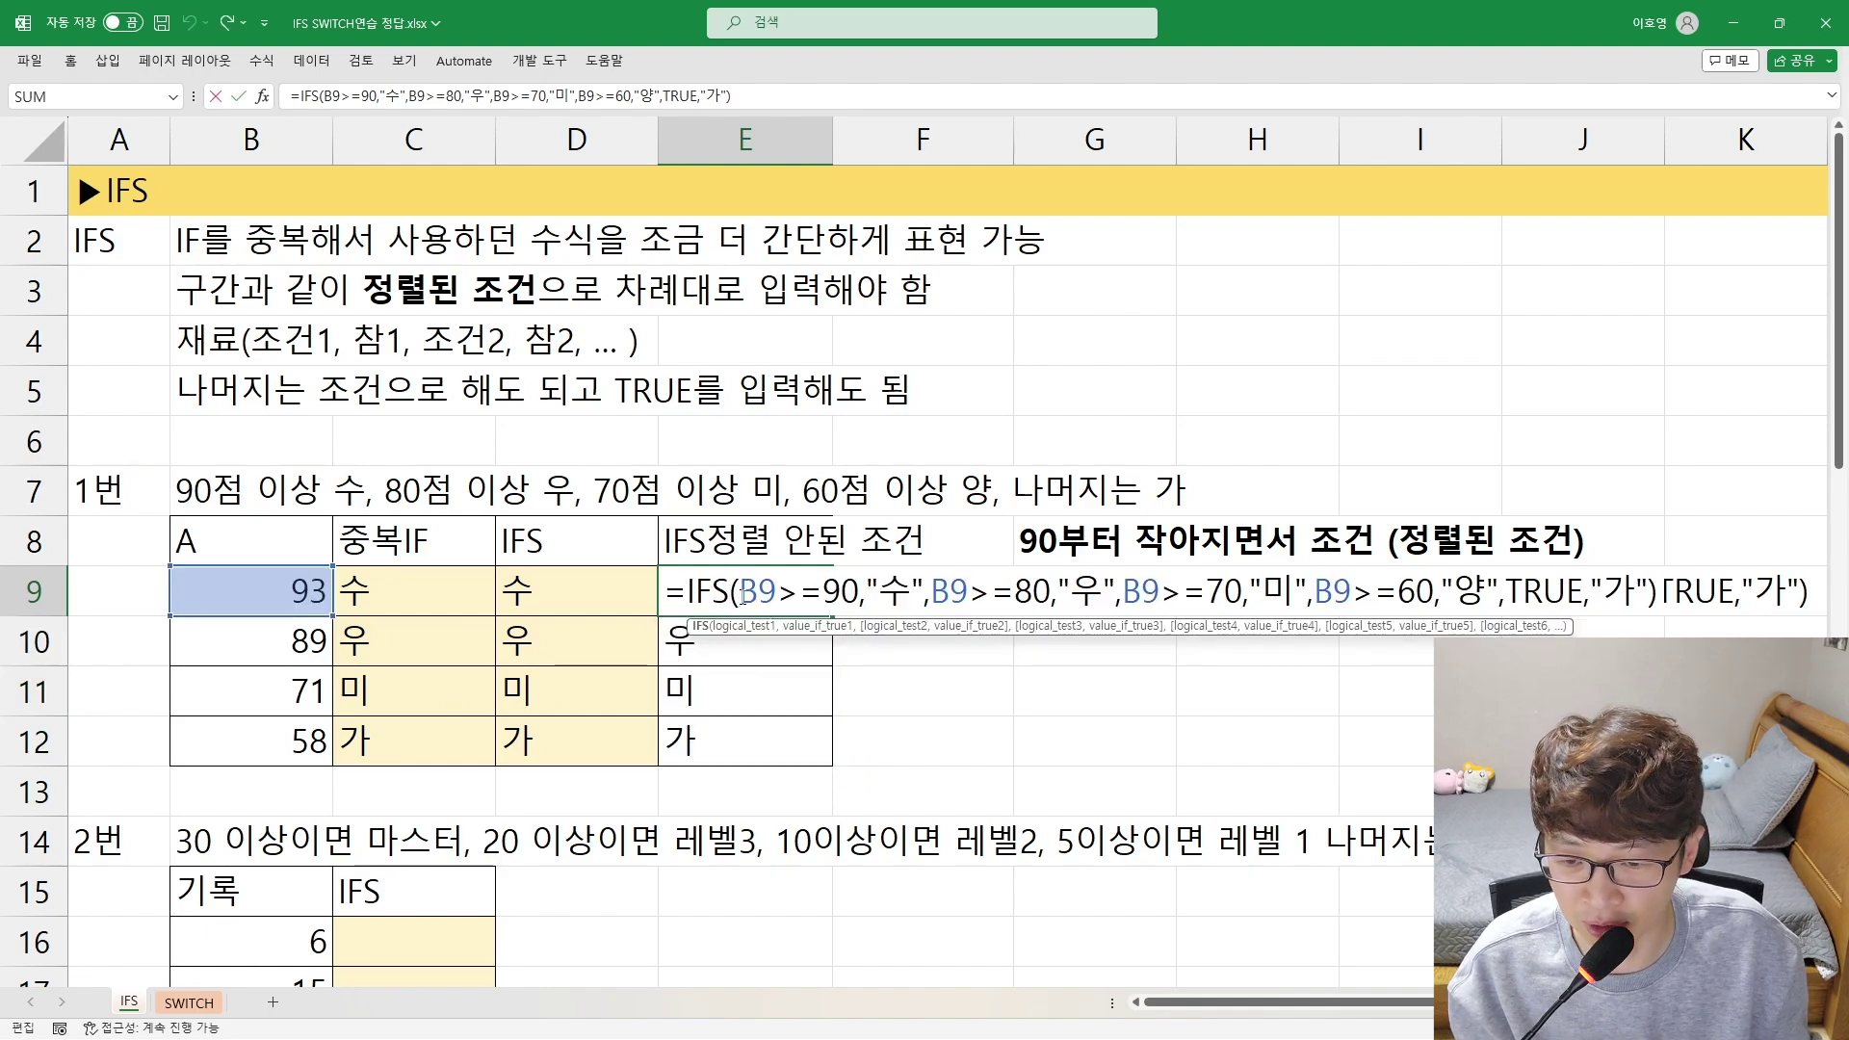
left_click_drag(742, 590, 924, 590)
key("ctrl+c")
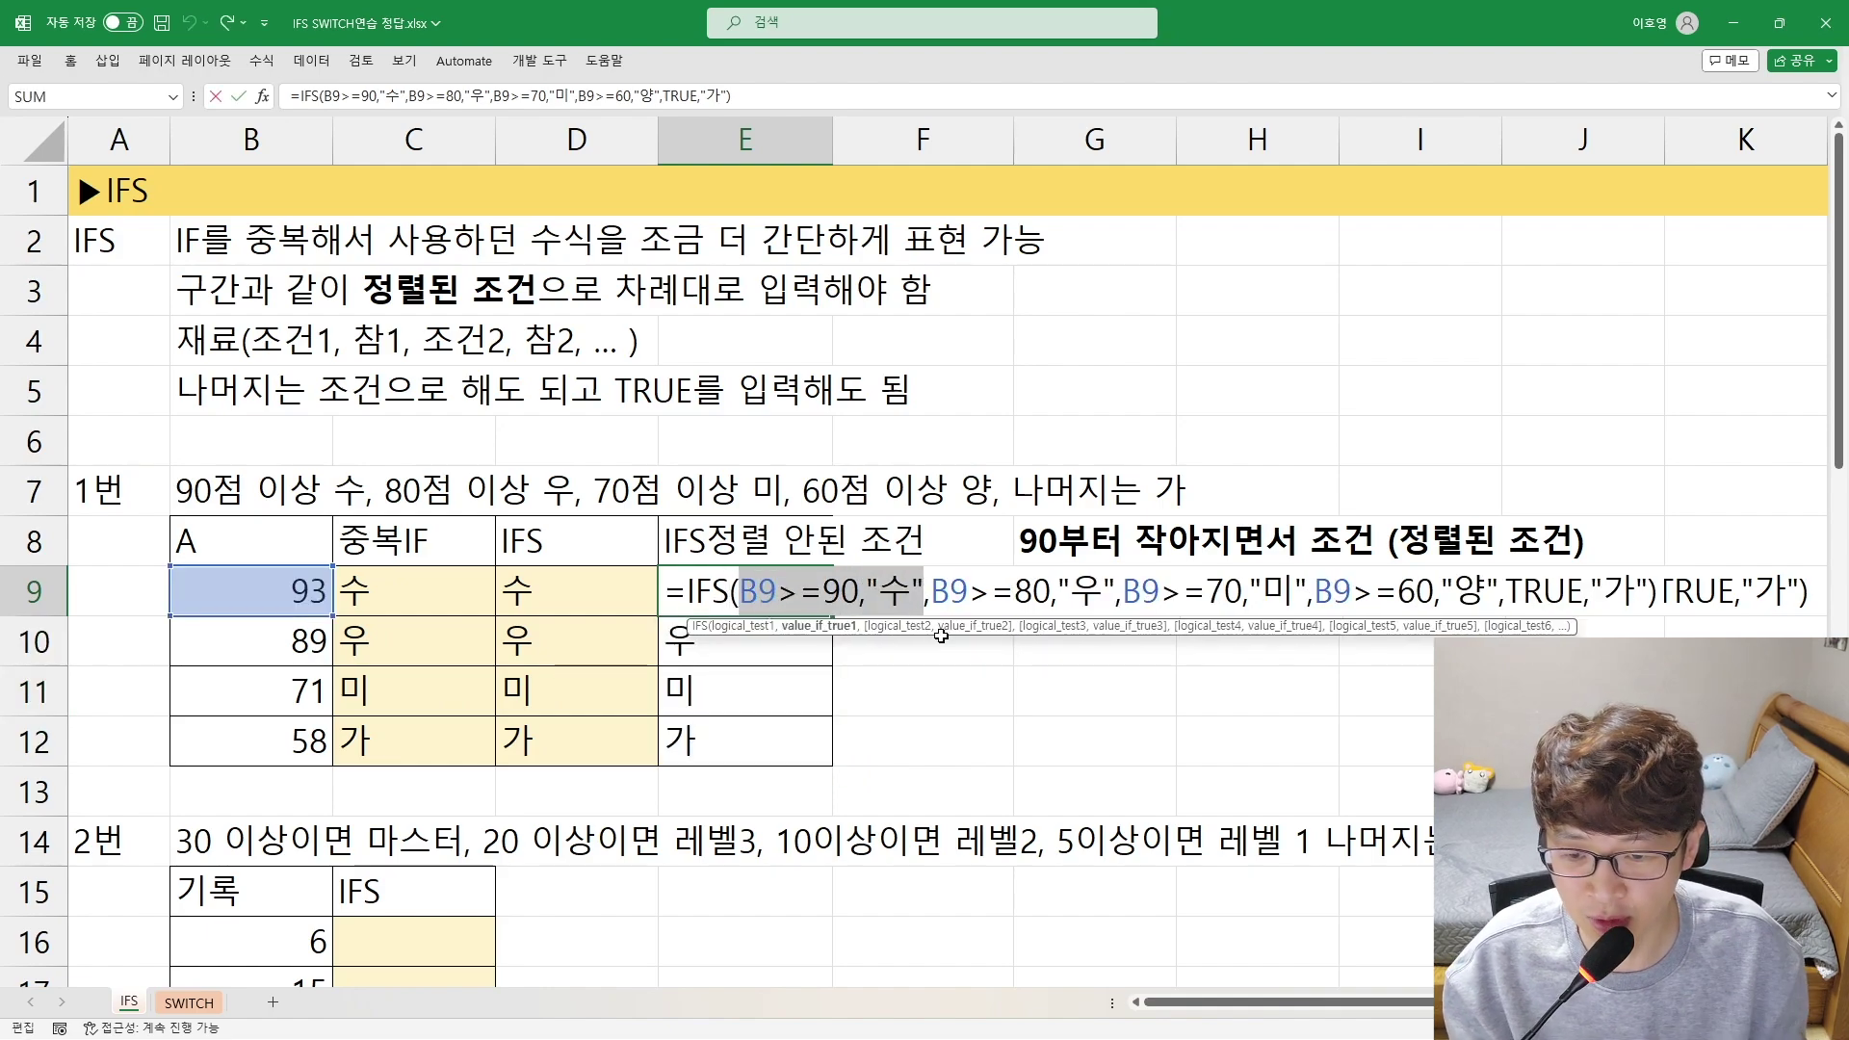
key("Delete")
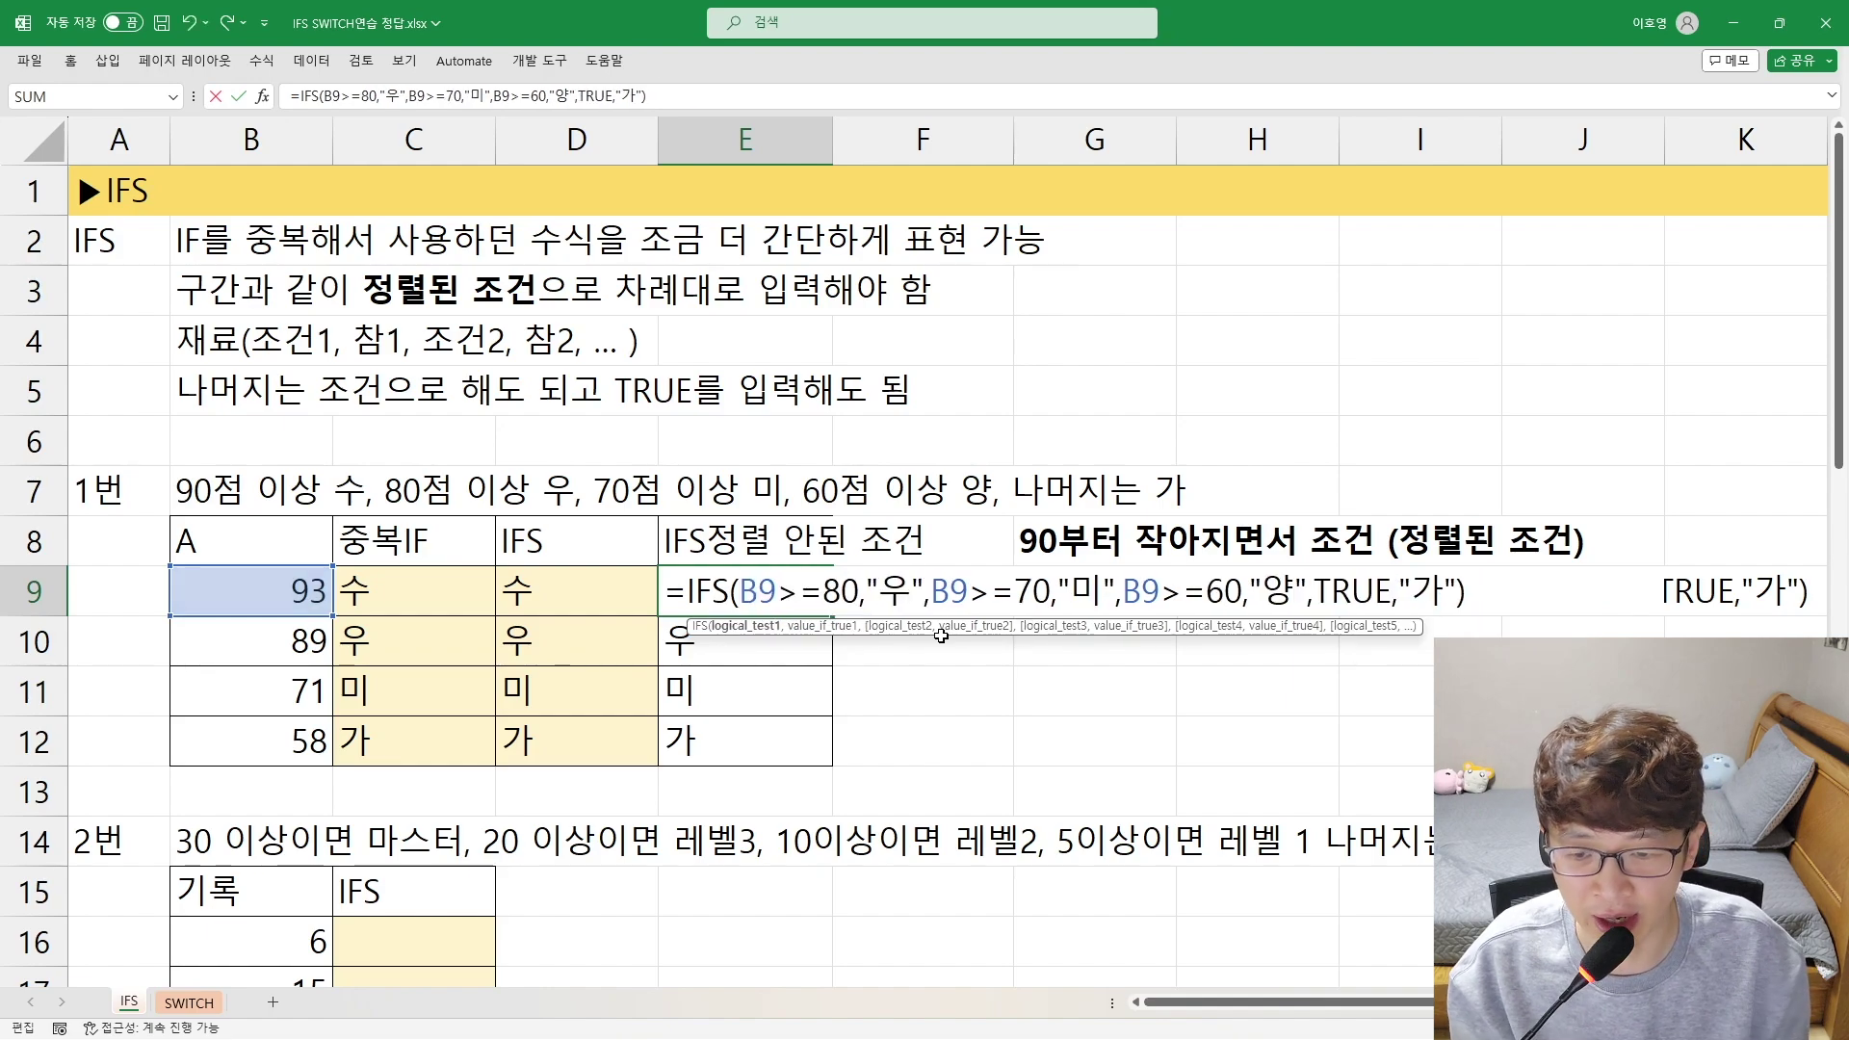
left_click(934, 590)
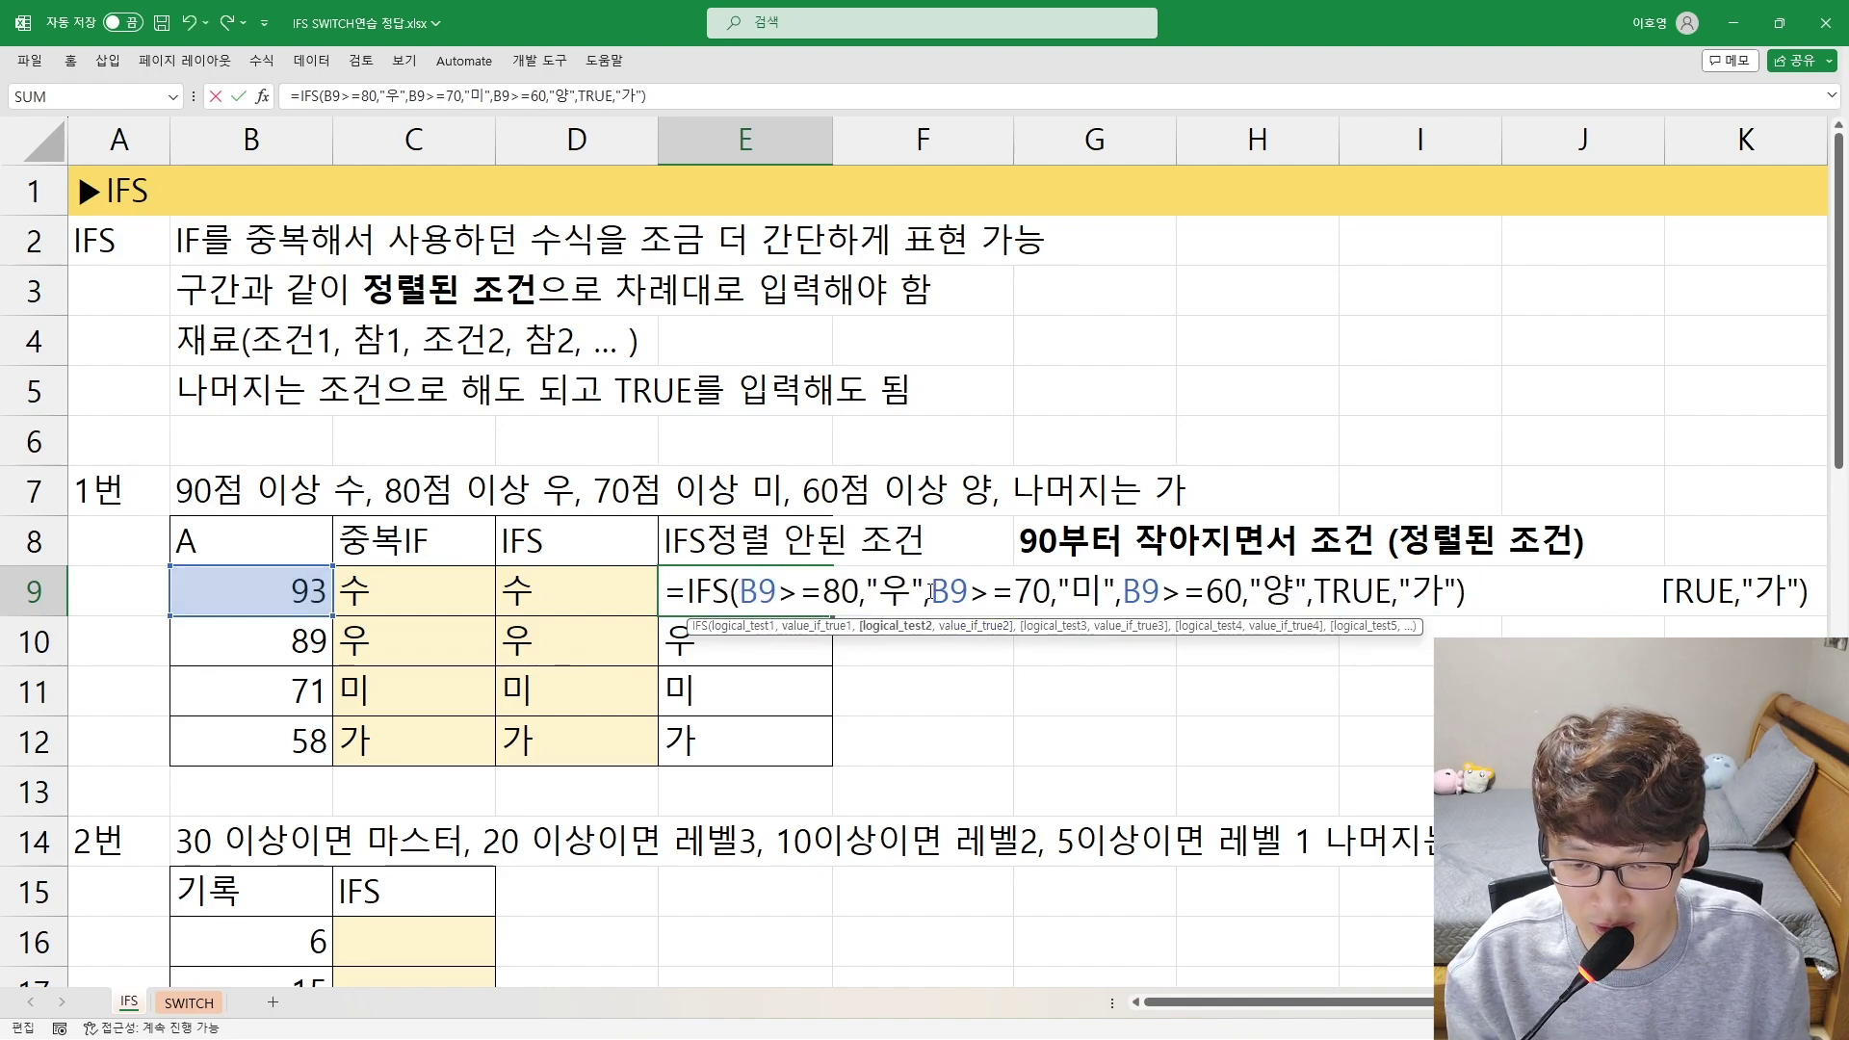
key("ctrl+v")
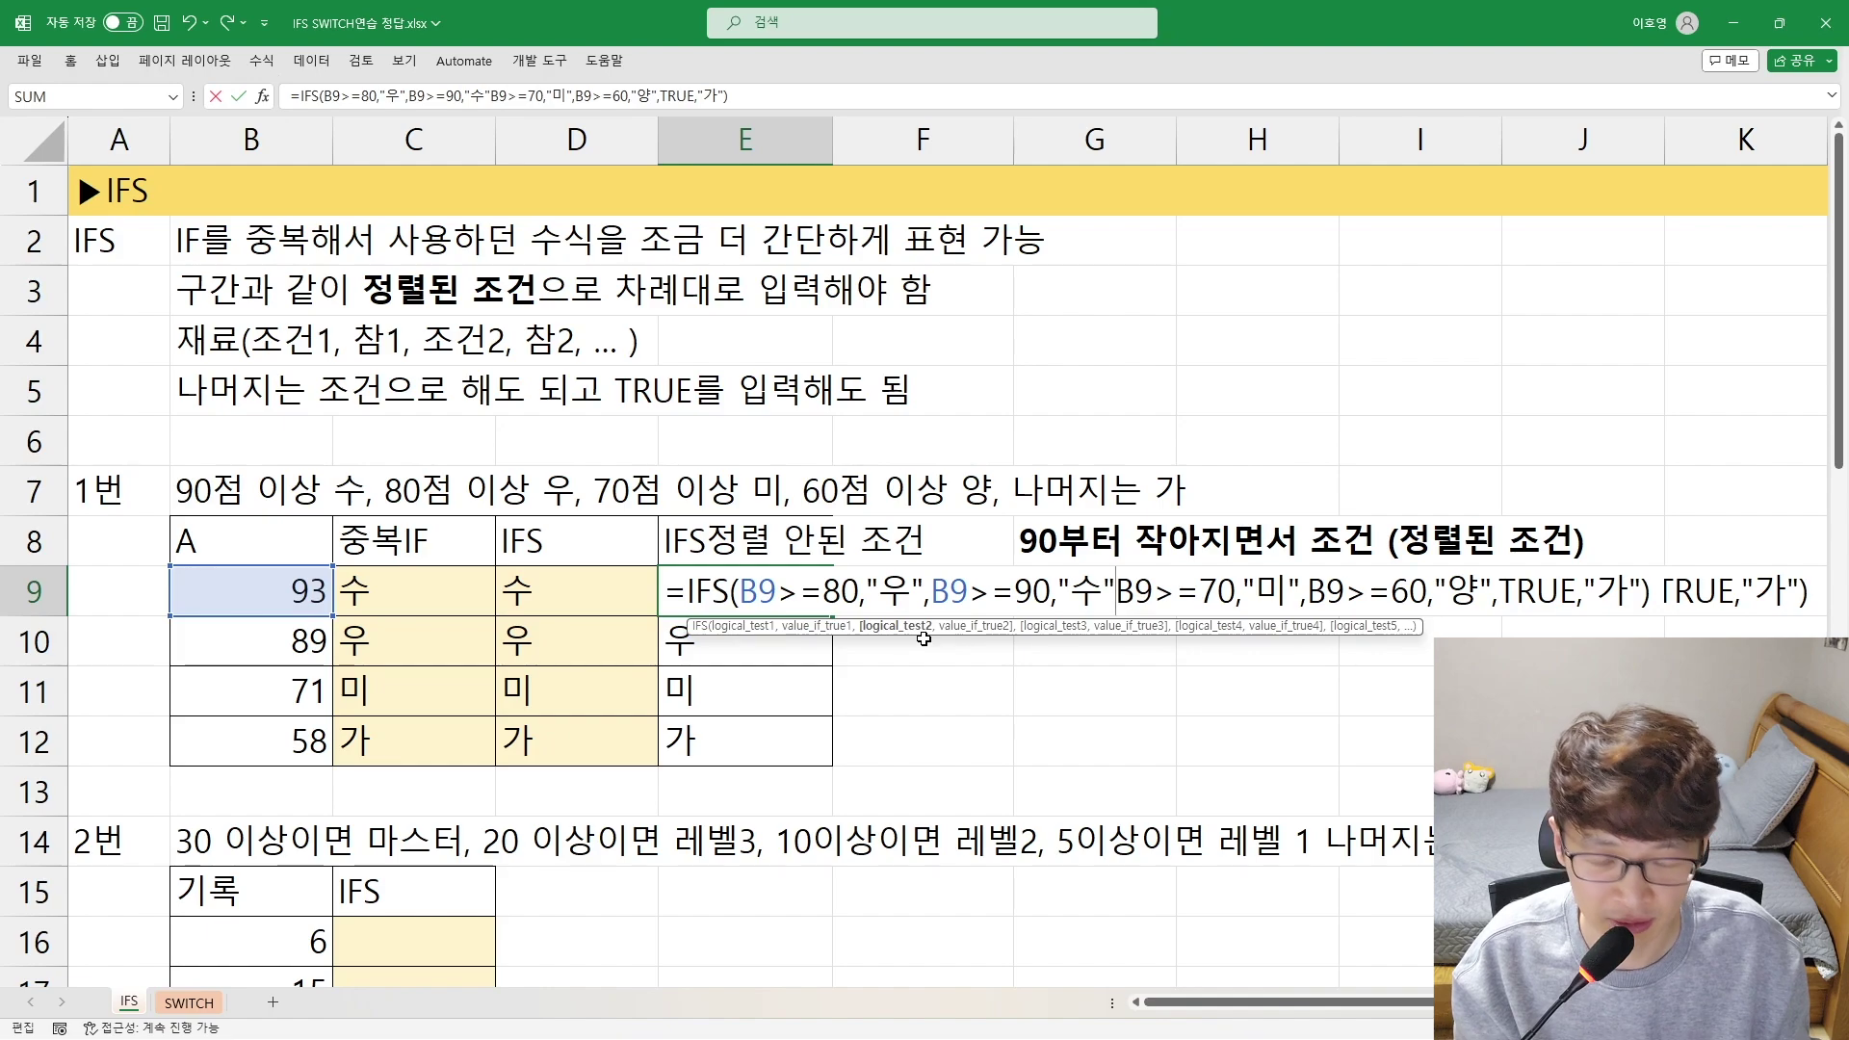
type(",")
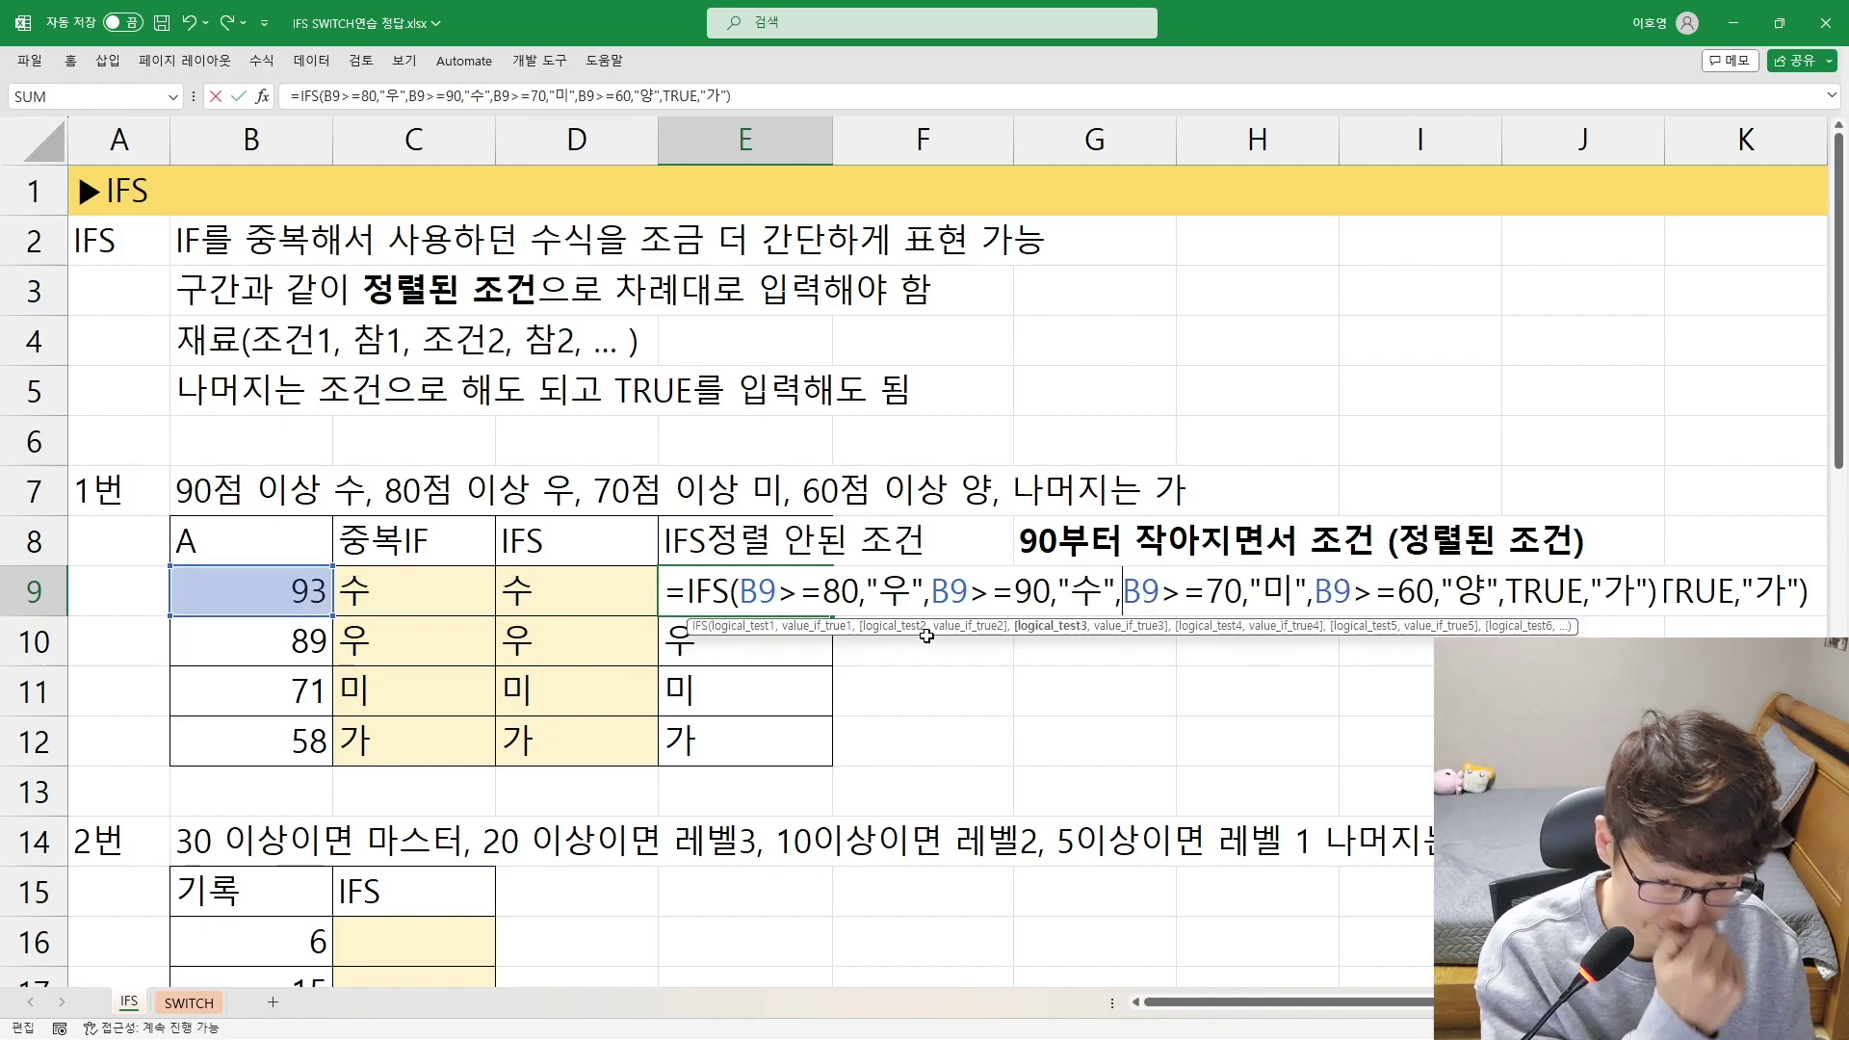
left_click_drag(746, 598, 1298, 604)
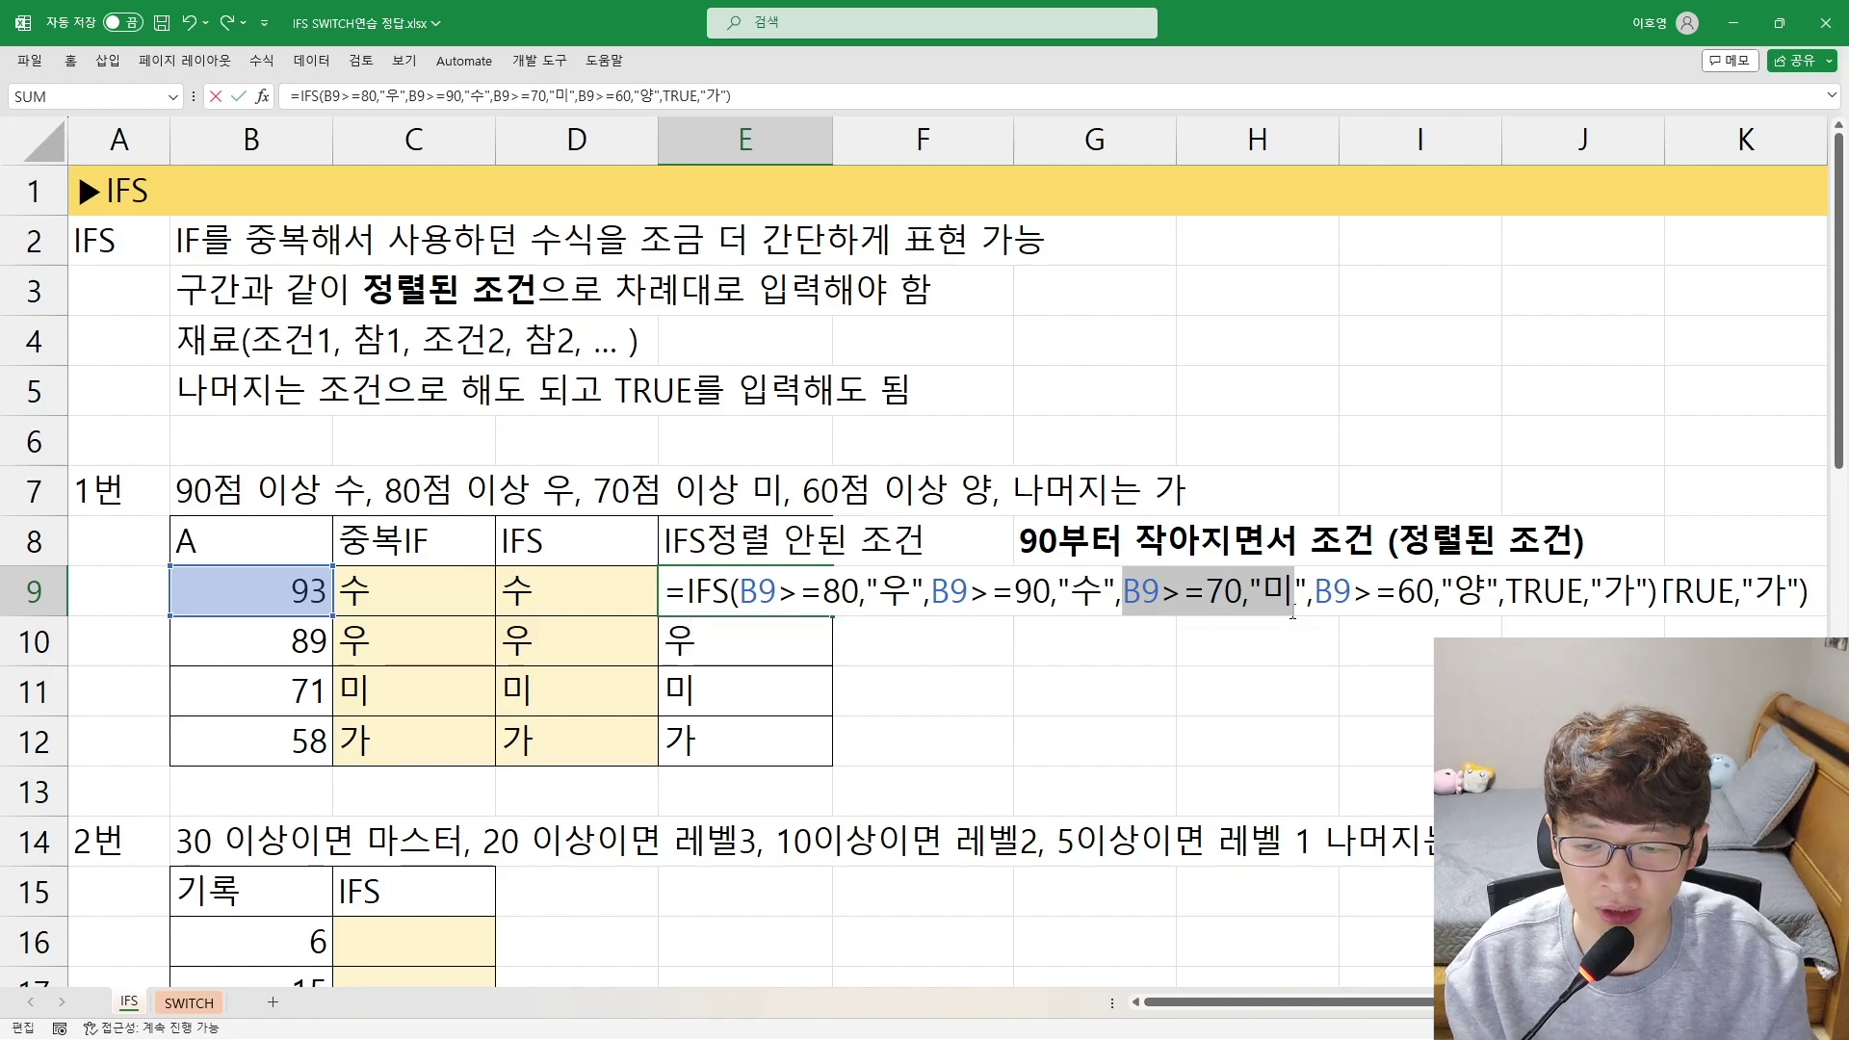
Enter the reordered IFS formula in E9 and fill it down to E12
key("Escape")
key("shift+Down")
key("shift+Down")
key("shift+Down")
key("ctrl+d")
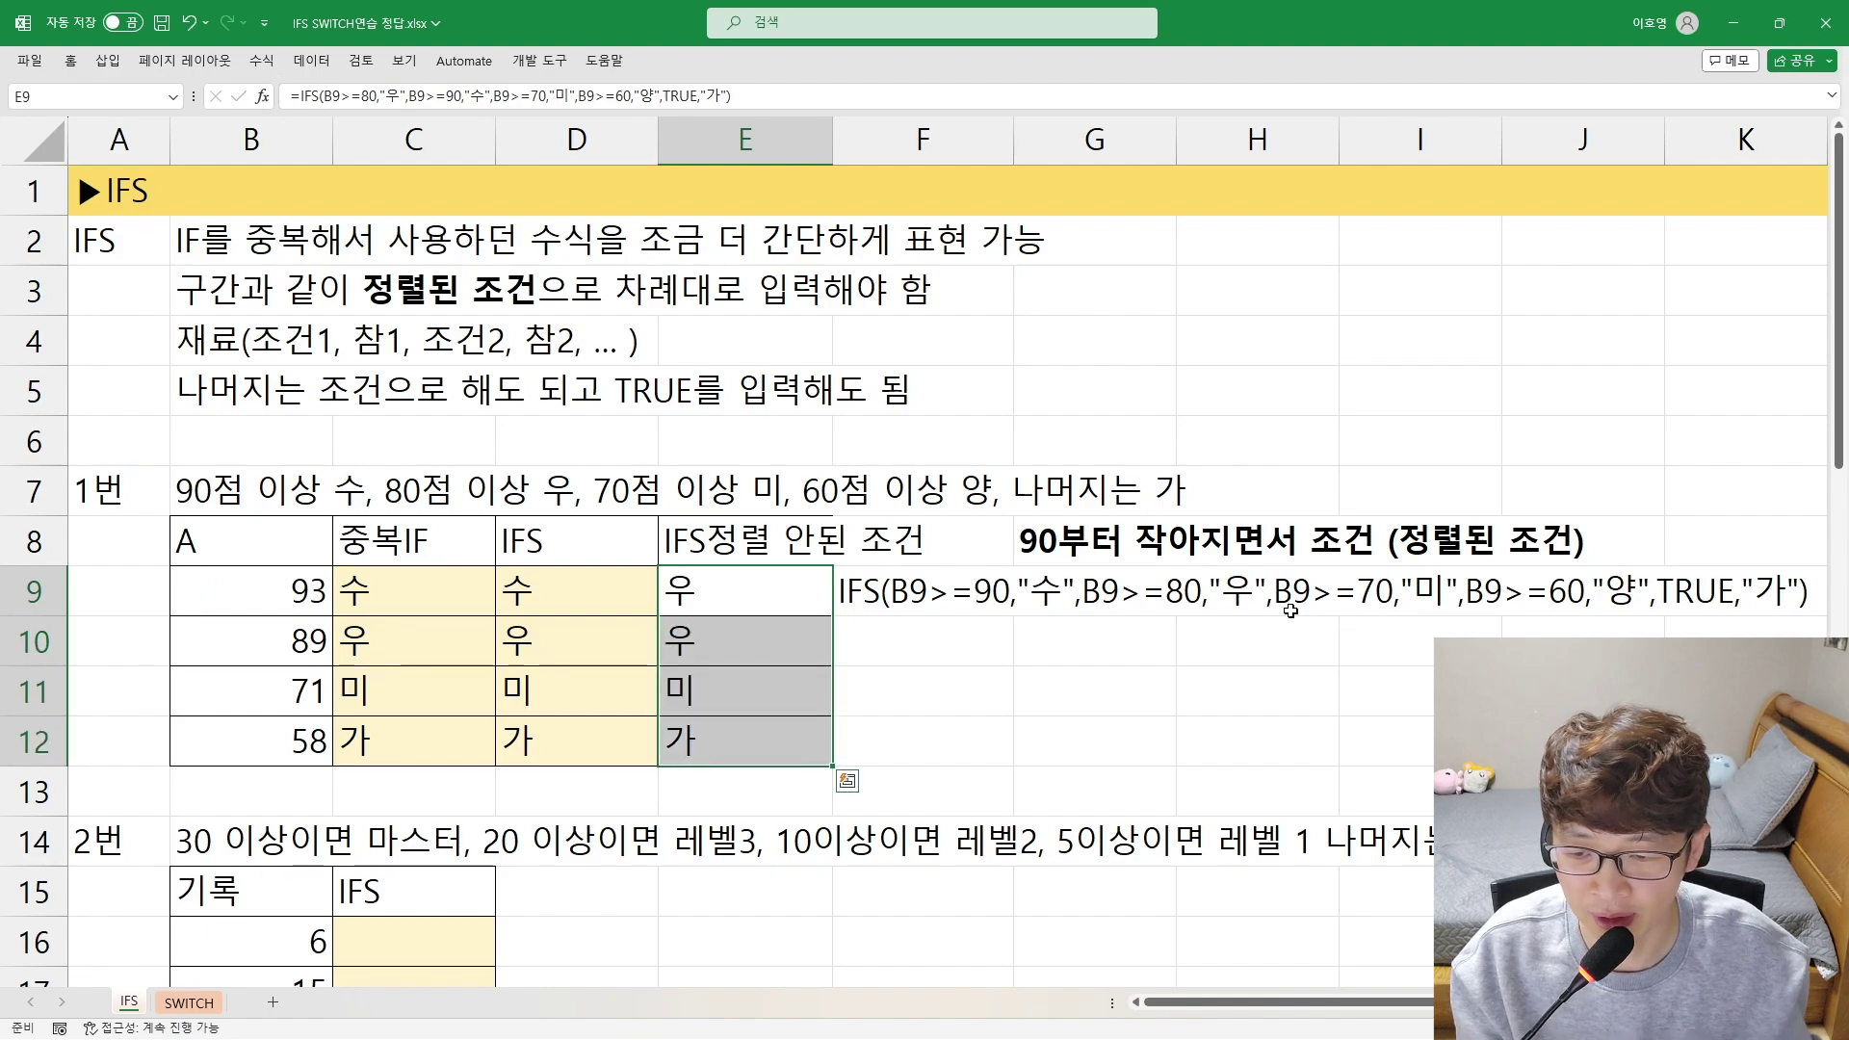
Examine how the swapped B9>=80 and B9>=90 conditions in E9's formula affect the grades in E9:E12
left_click(738, 578)
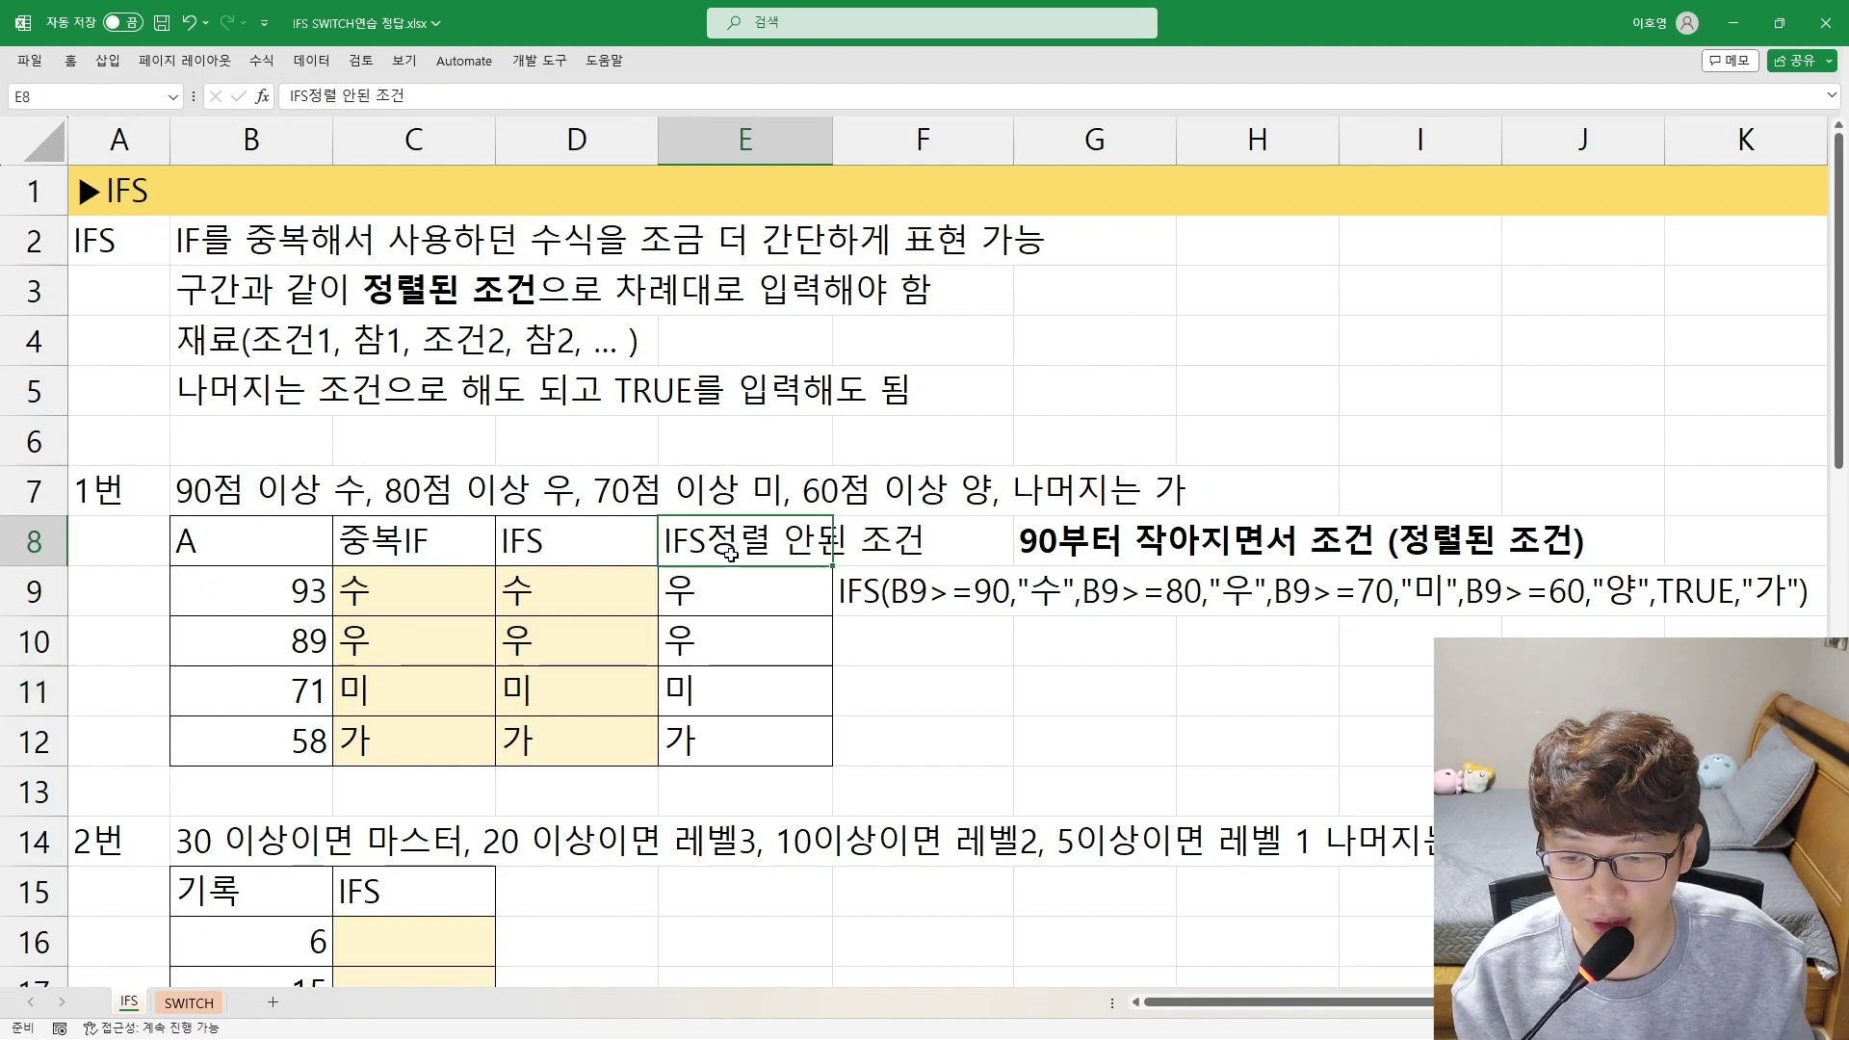
double_click(712, 604)
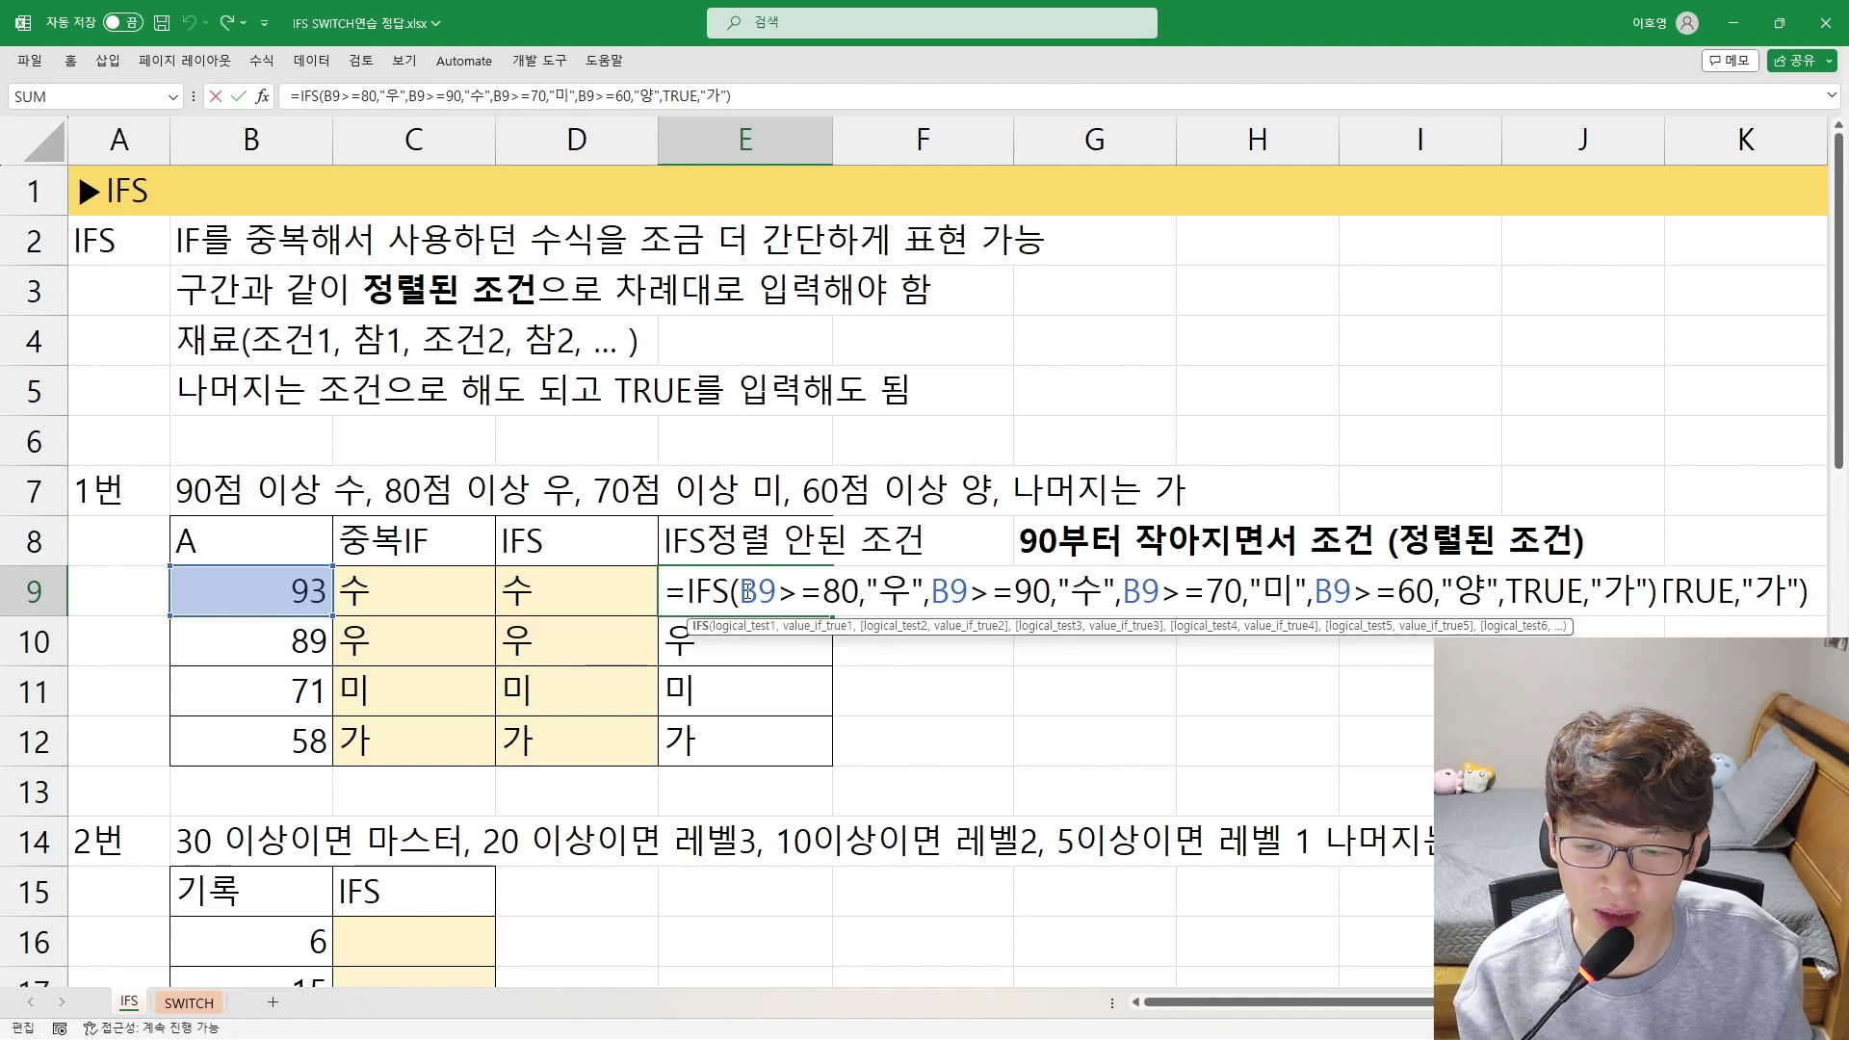
left_click_drag(739, 593, 1114, 592)
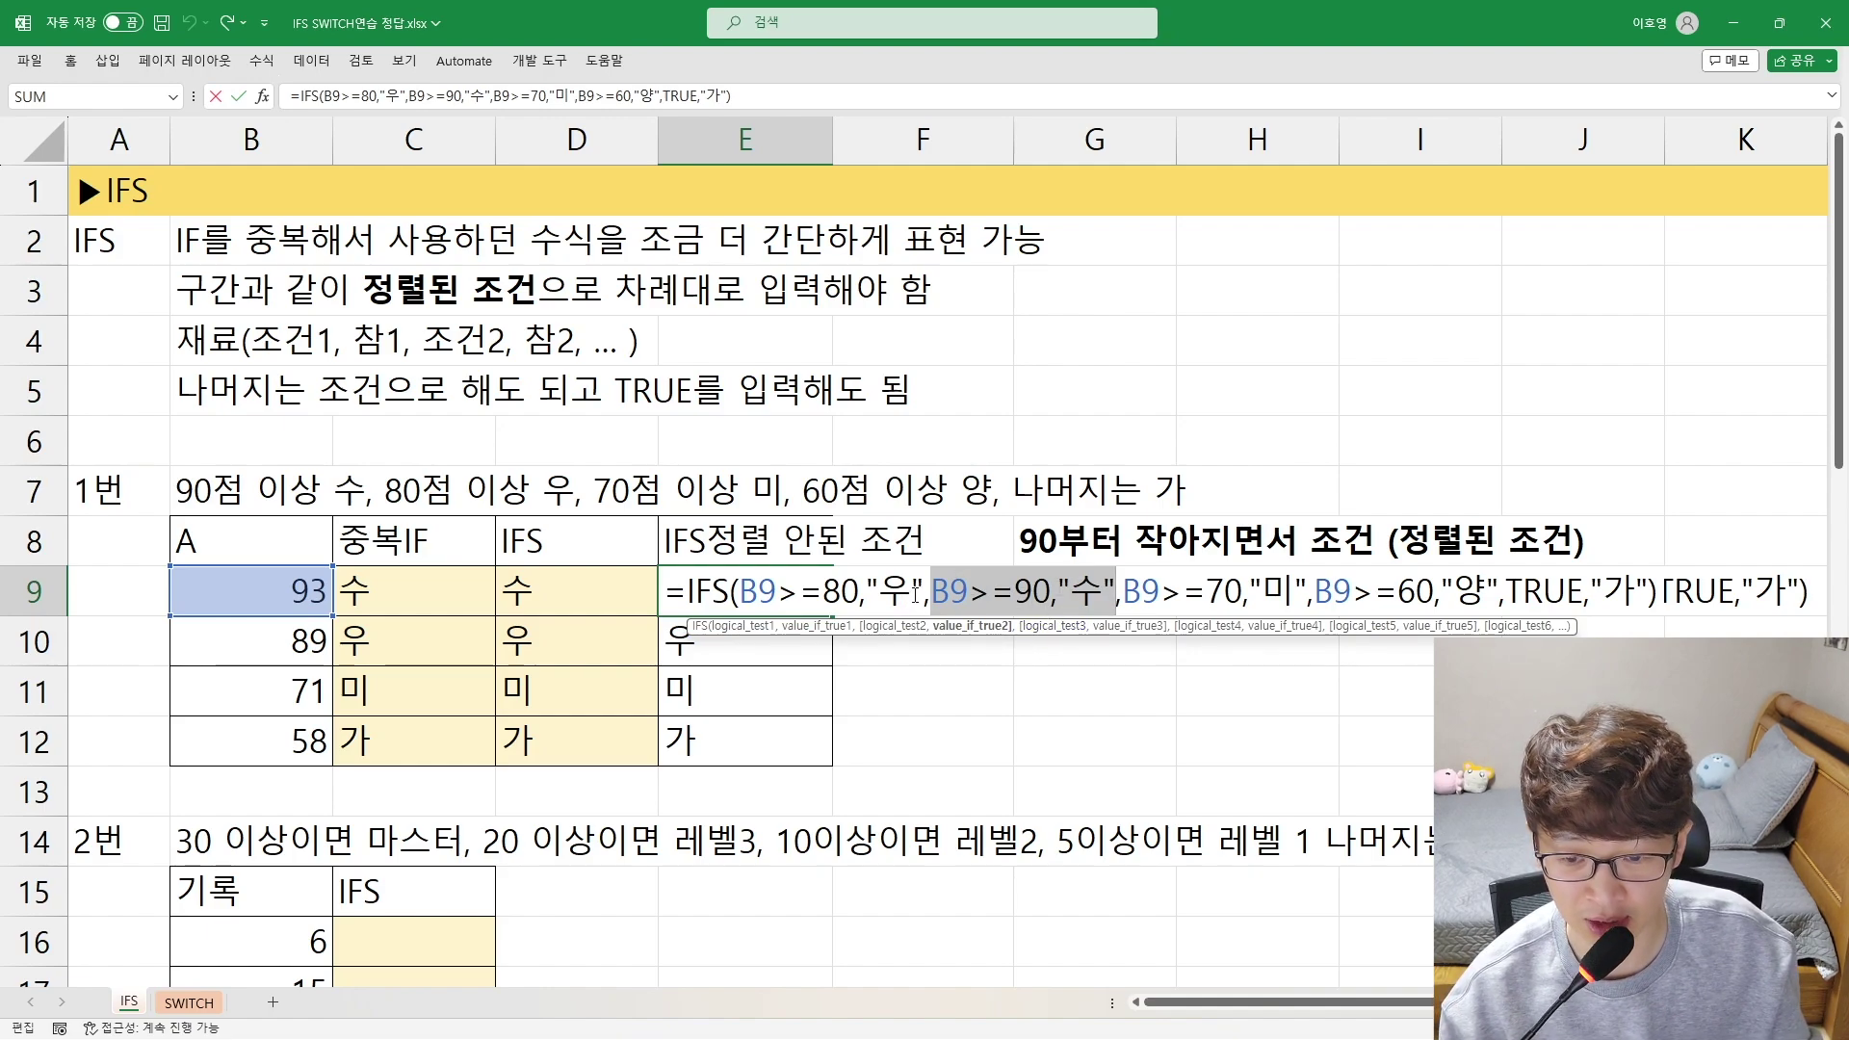
left_click_drag(923, 592, 740, 594)
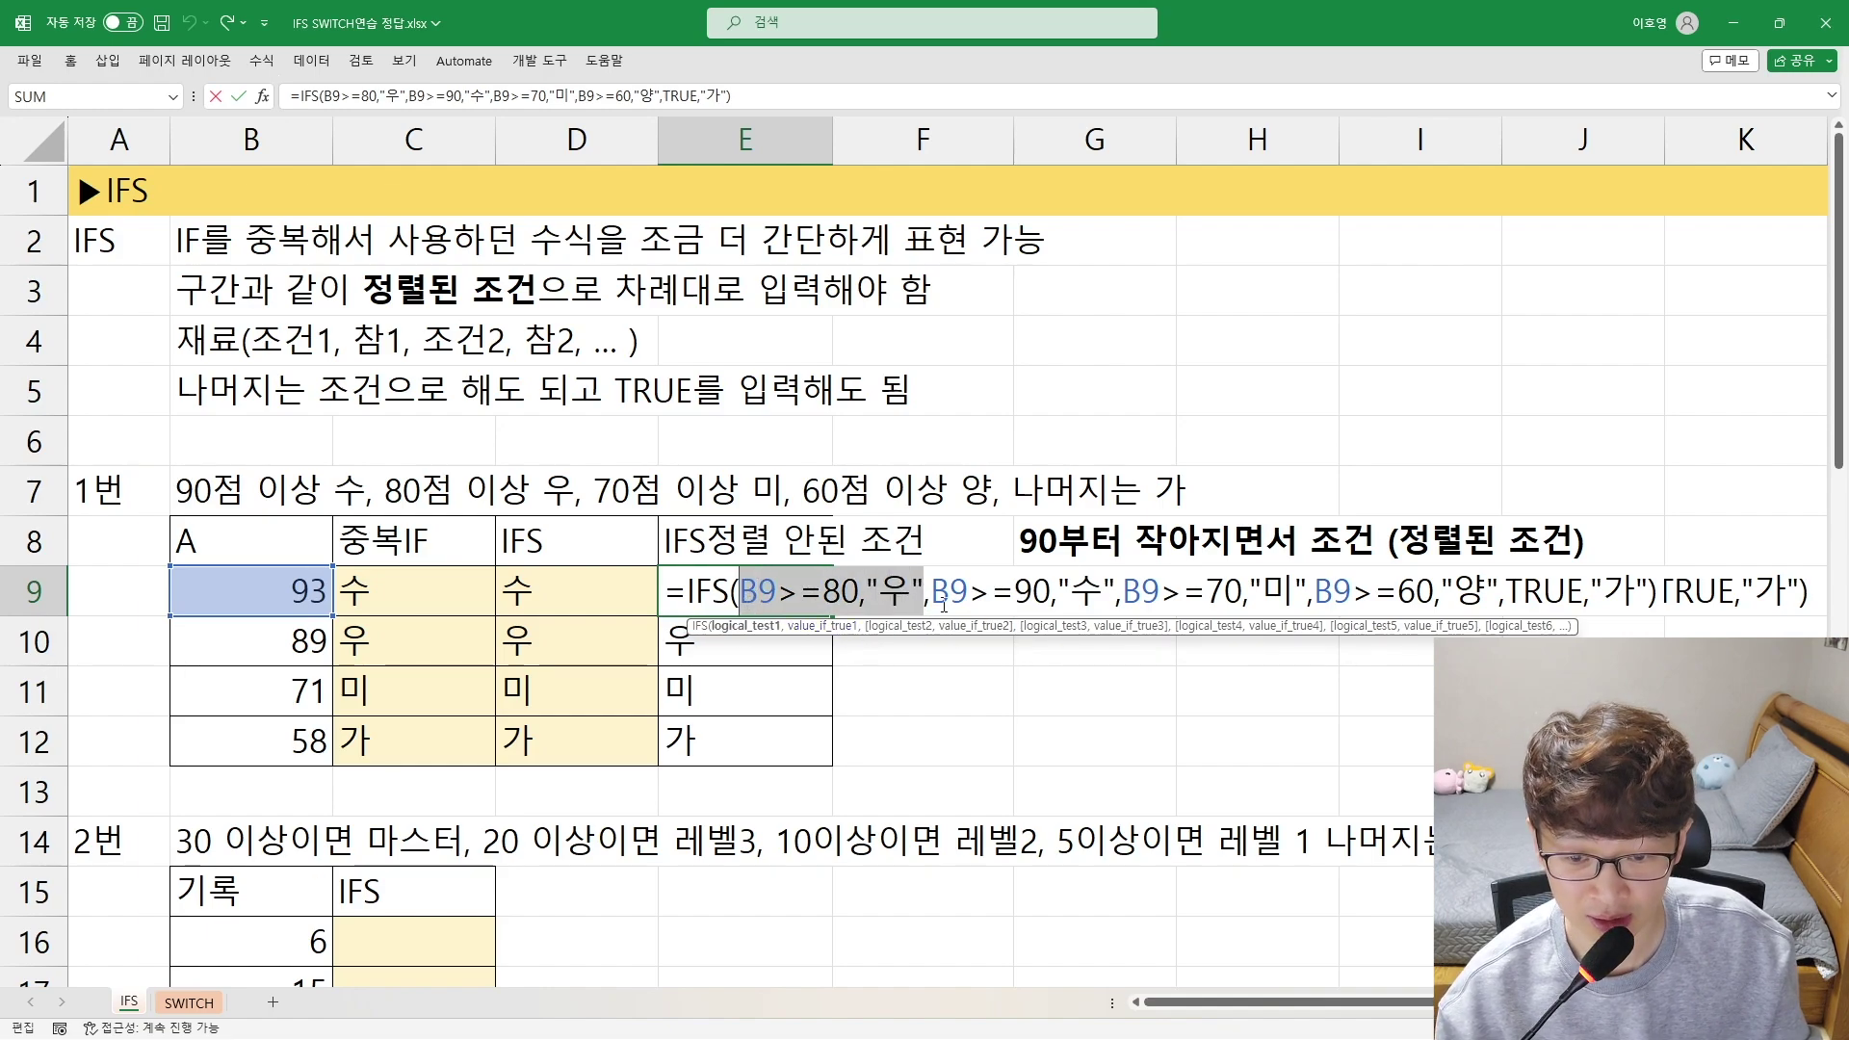
left_click_drag(934, 596, 1116, 574)
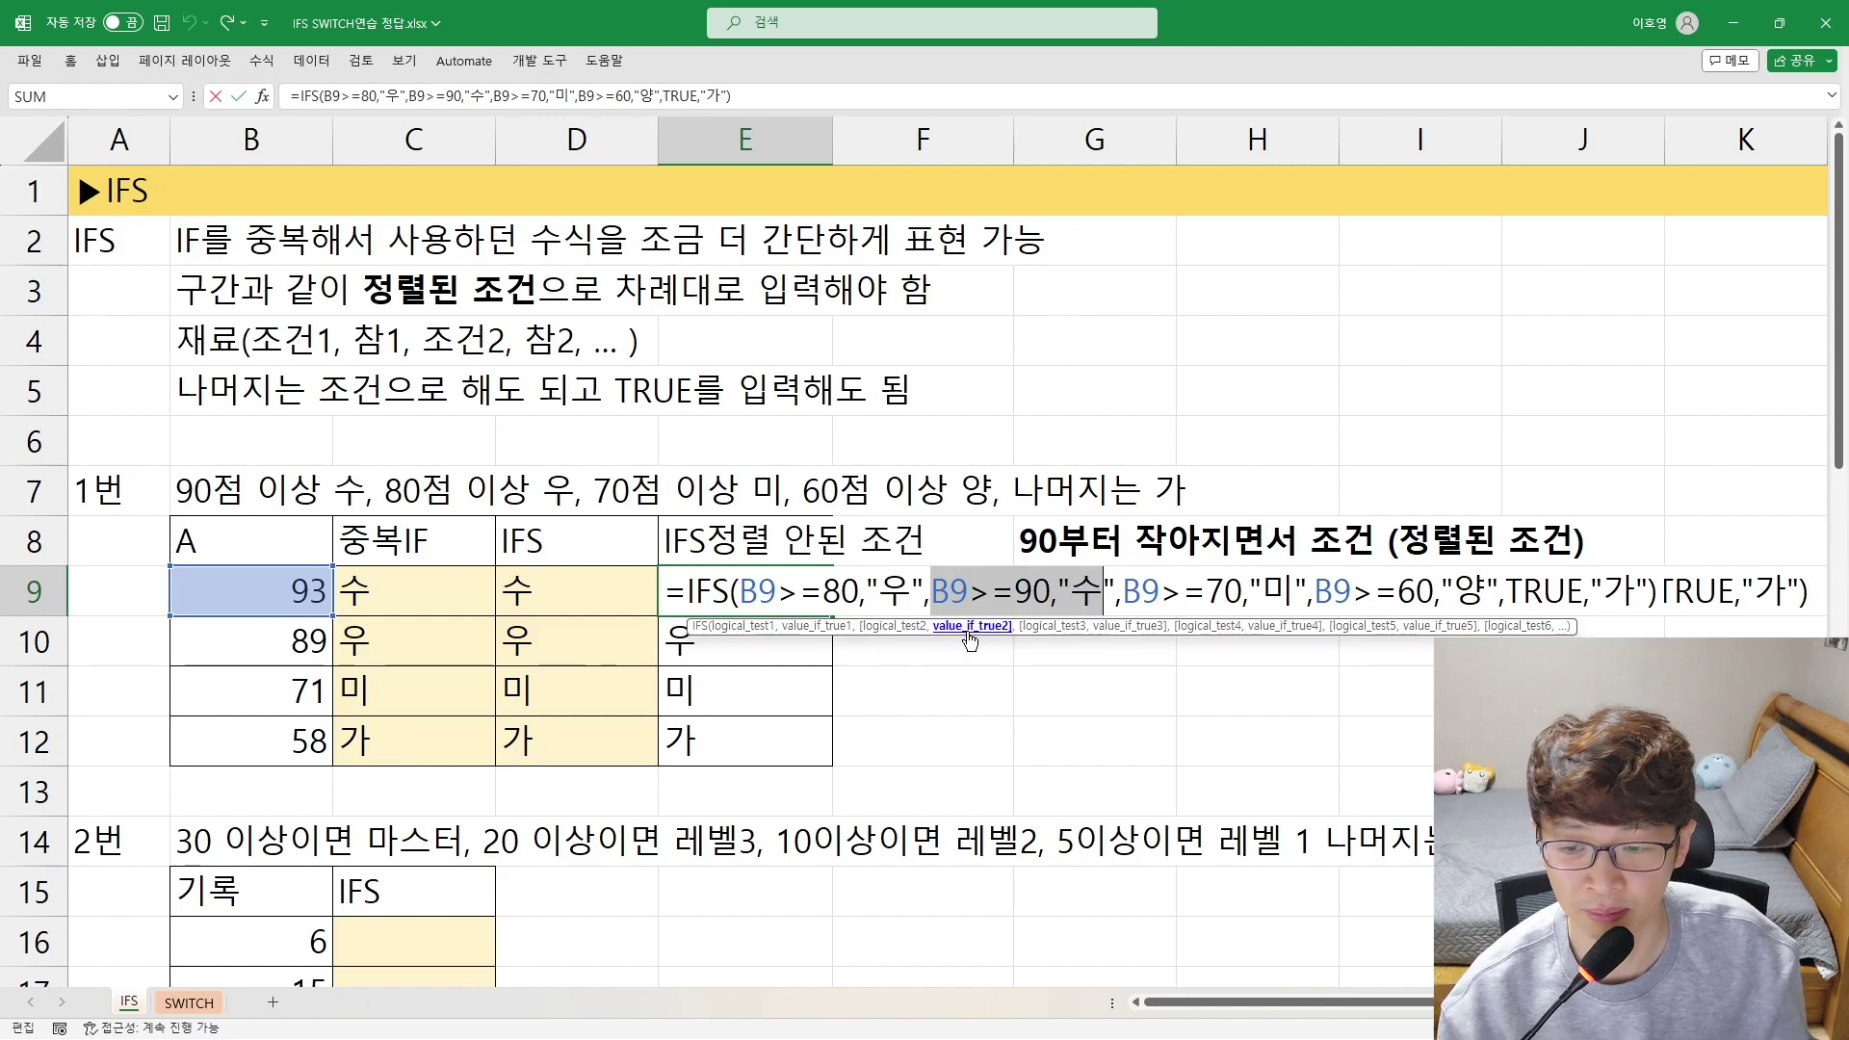
key("Escape")
left_click_drag(713, 583, 714, 723)
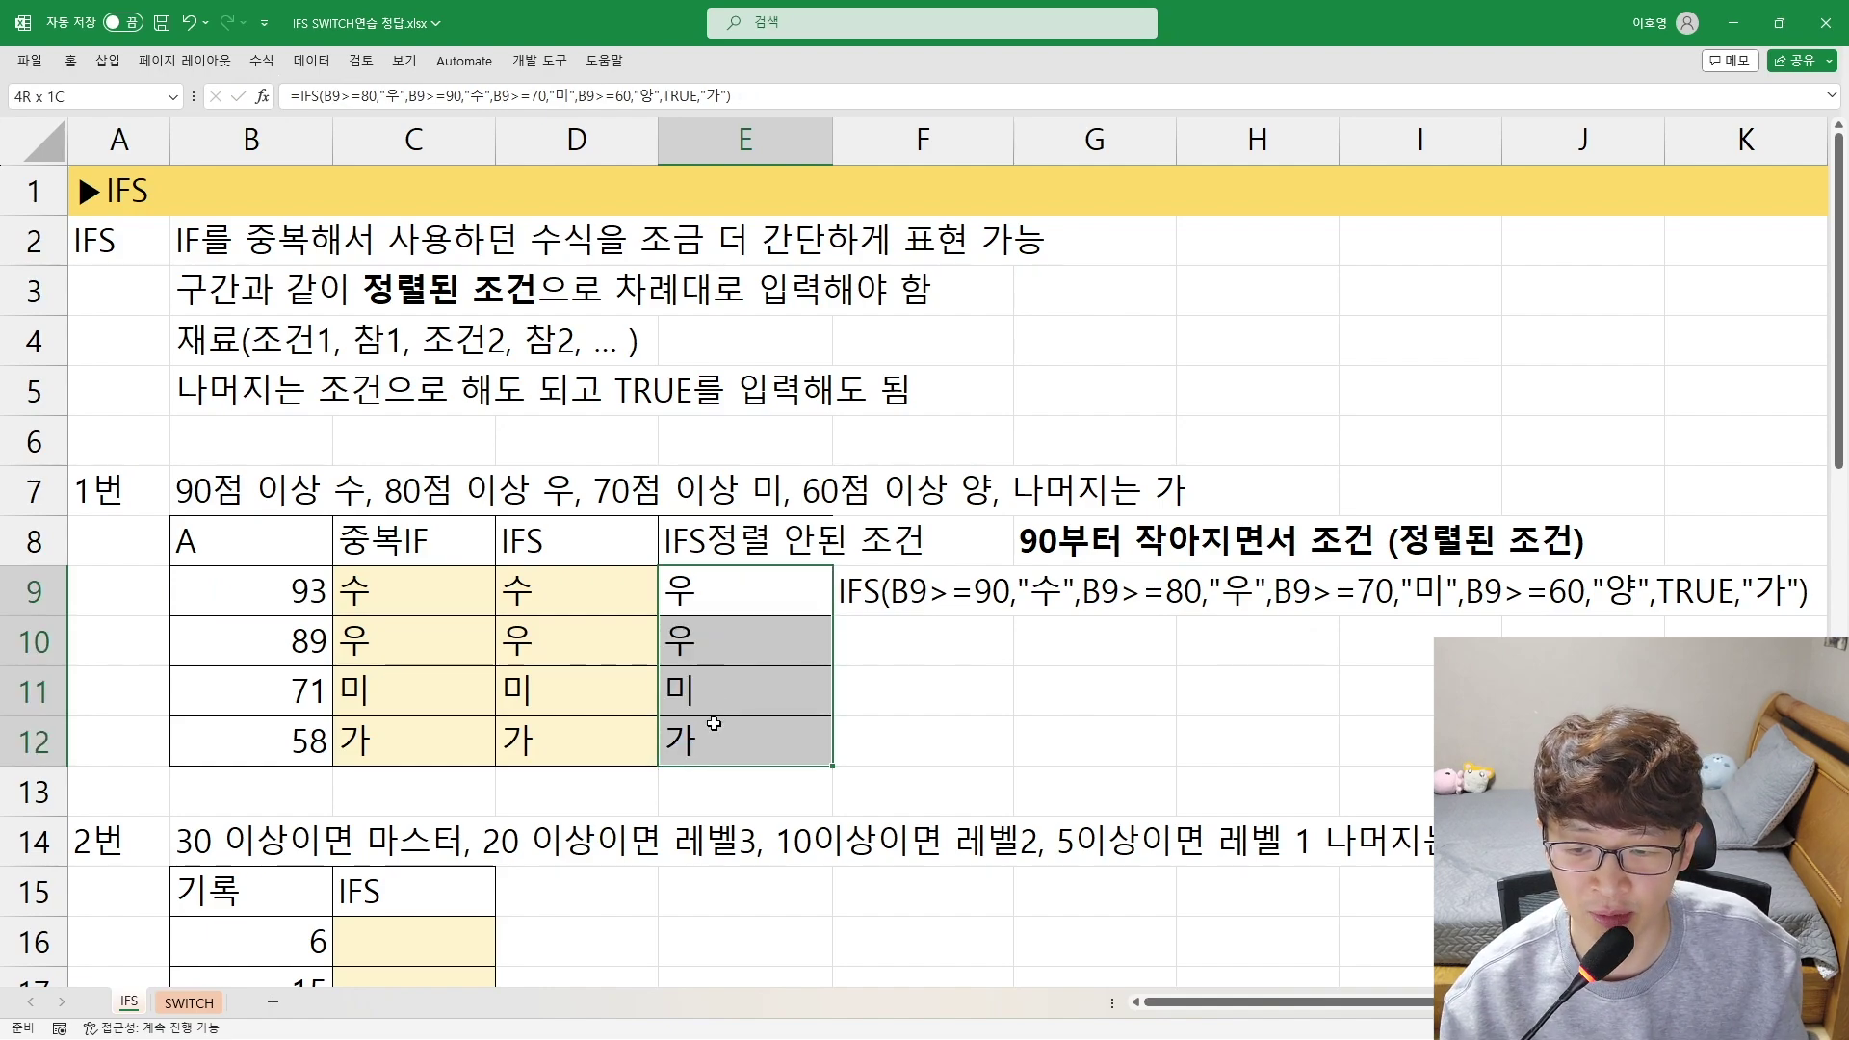
double_click(737, 587)
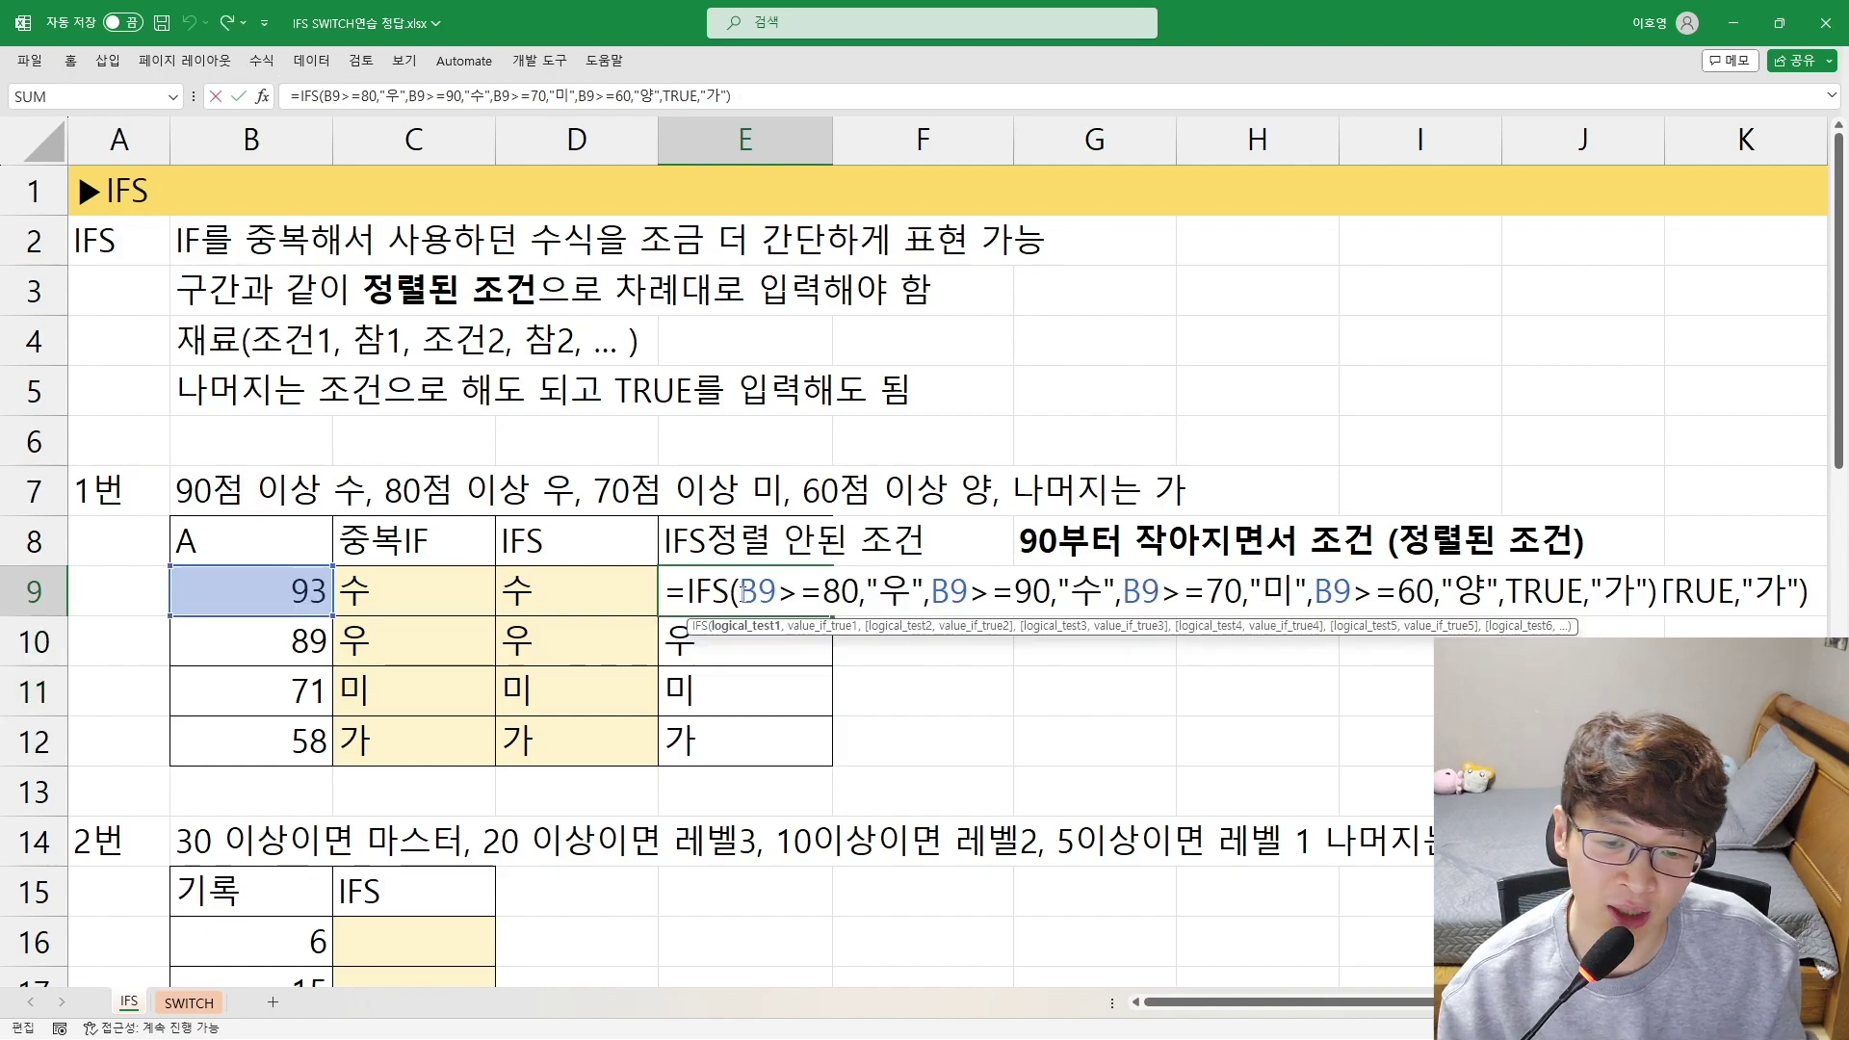
left_click_drag(739, 590, 1115, 590)
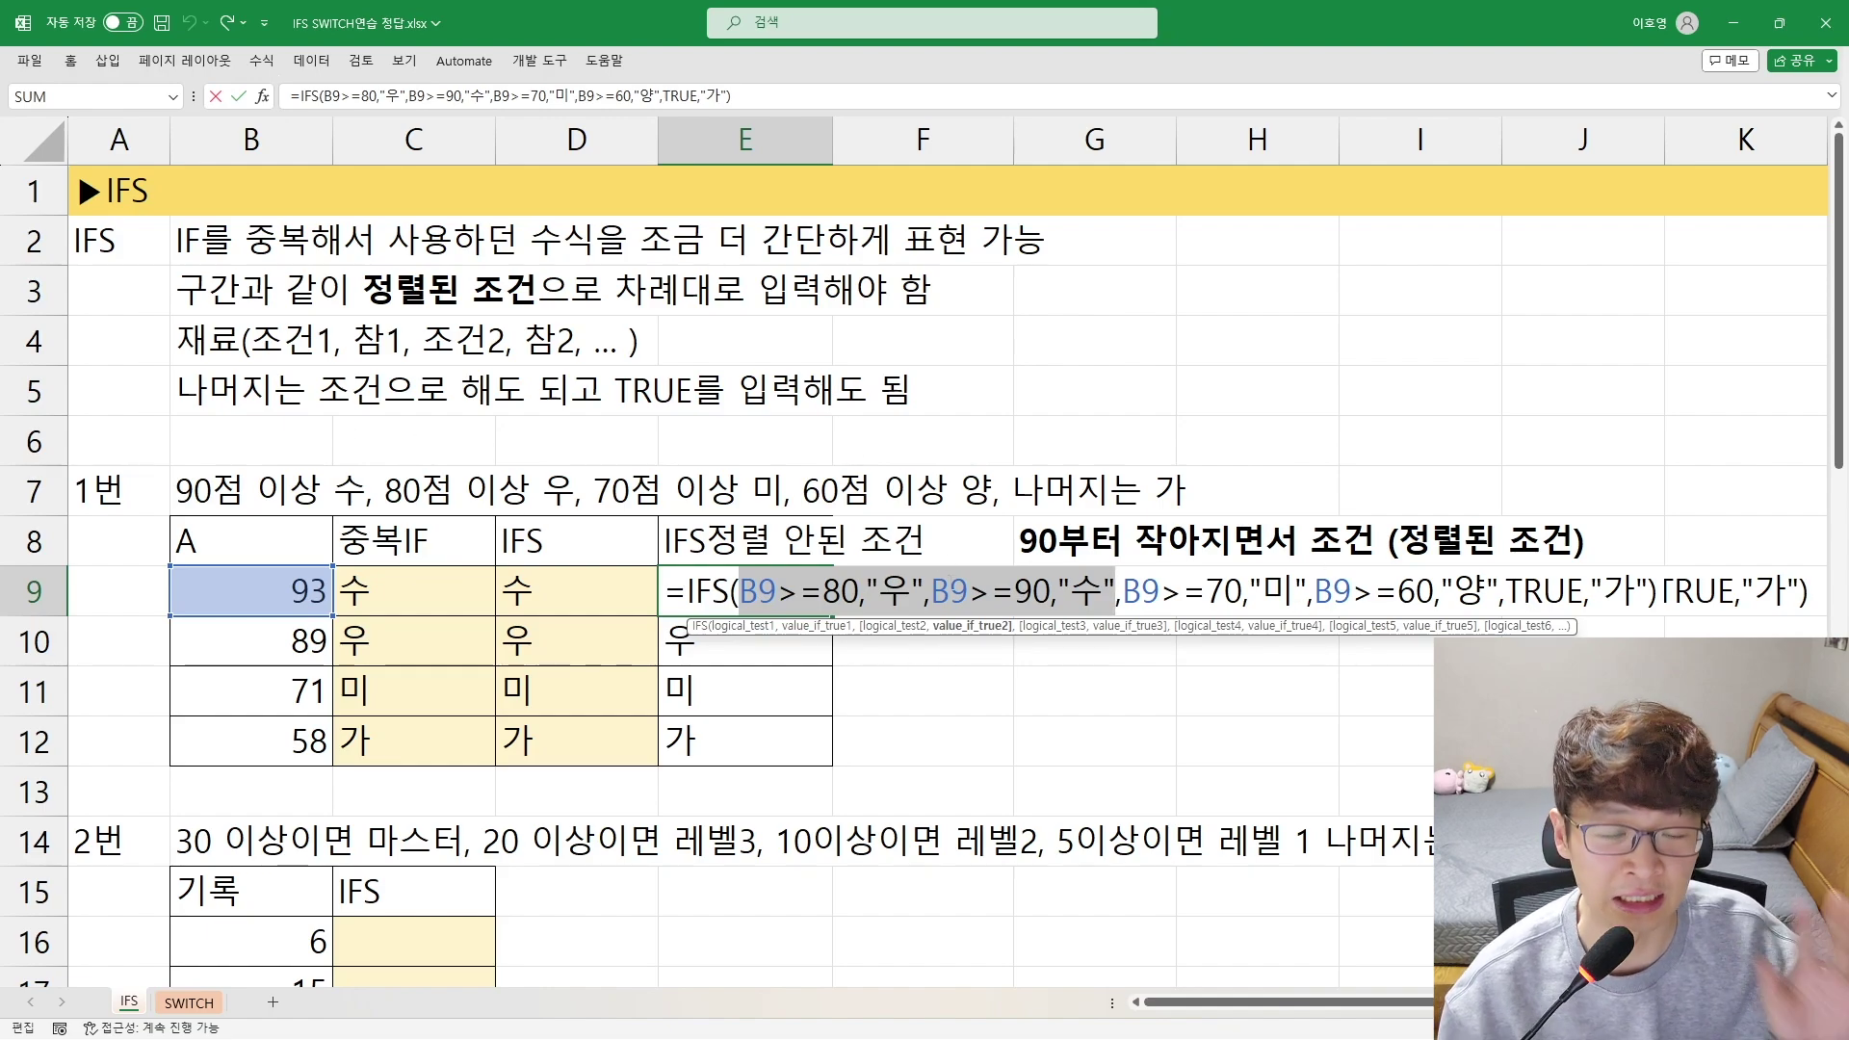
key("Return")
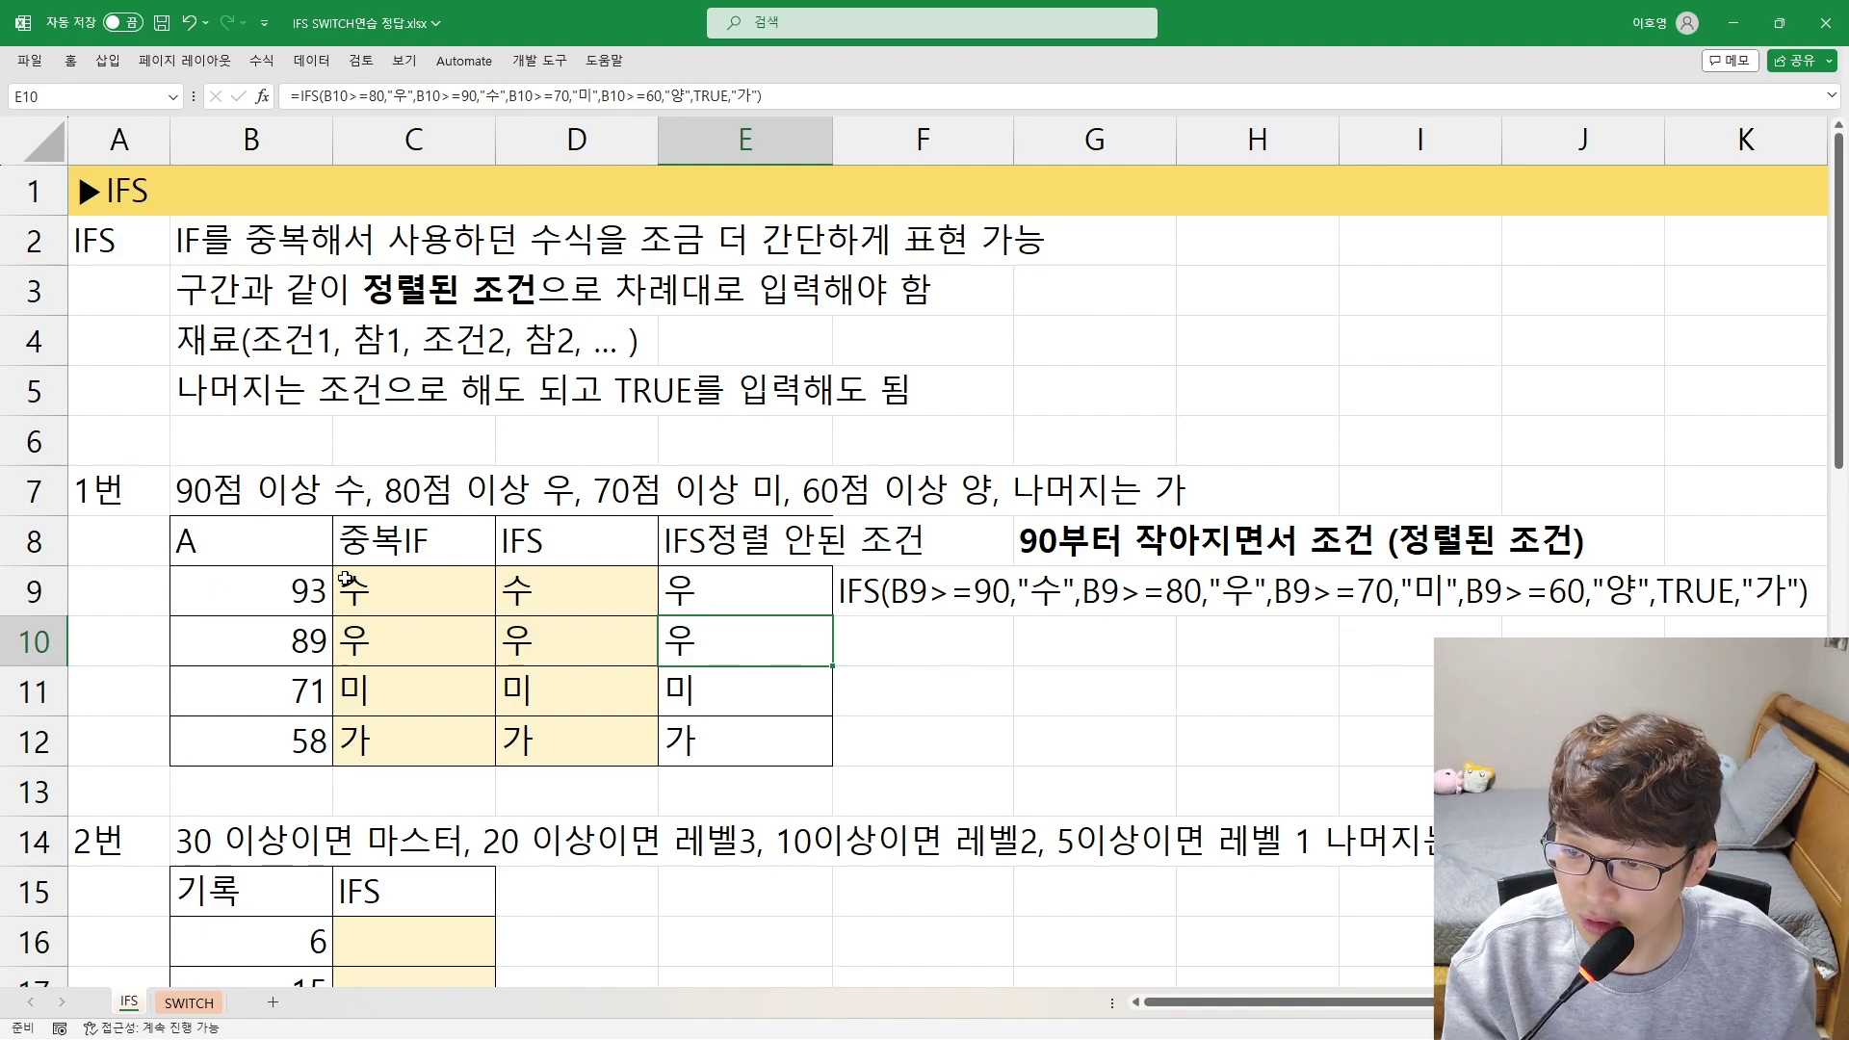
Review the condition order of the nested IF formula in C9 and the grades in C9:C12
left_click(406, 537)
left_click_drag(404, 590, 364, 737)
double_click(457, 595)
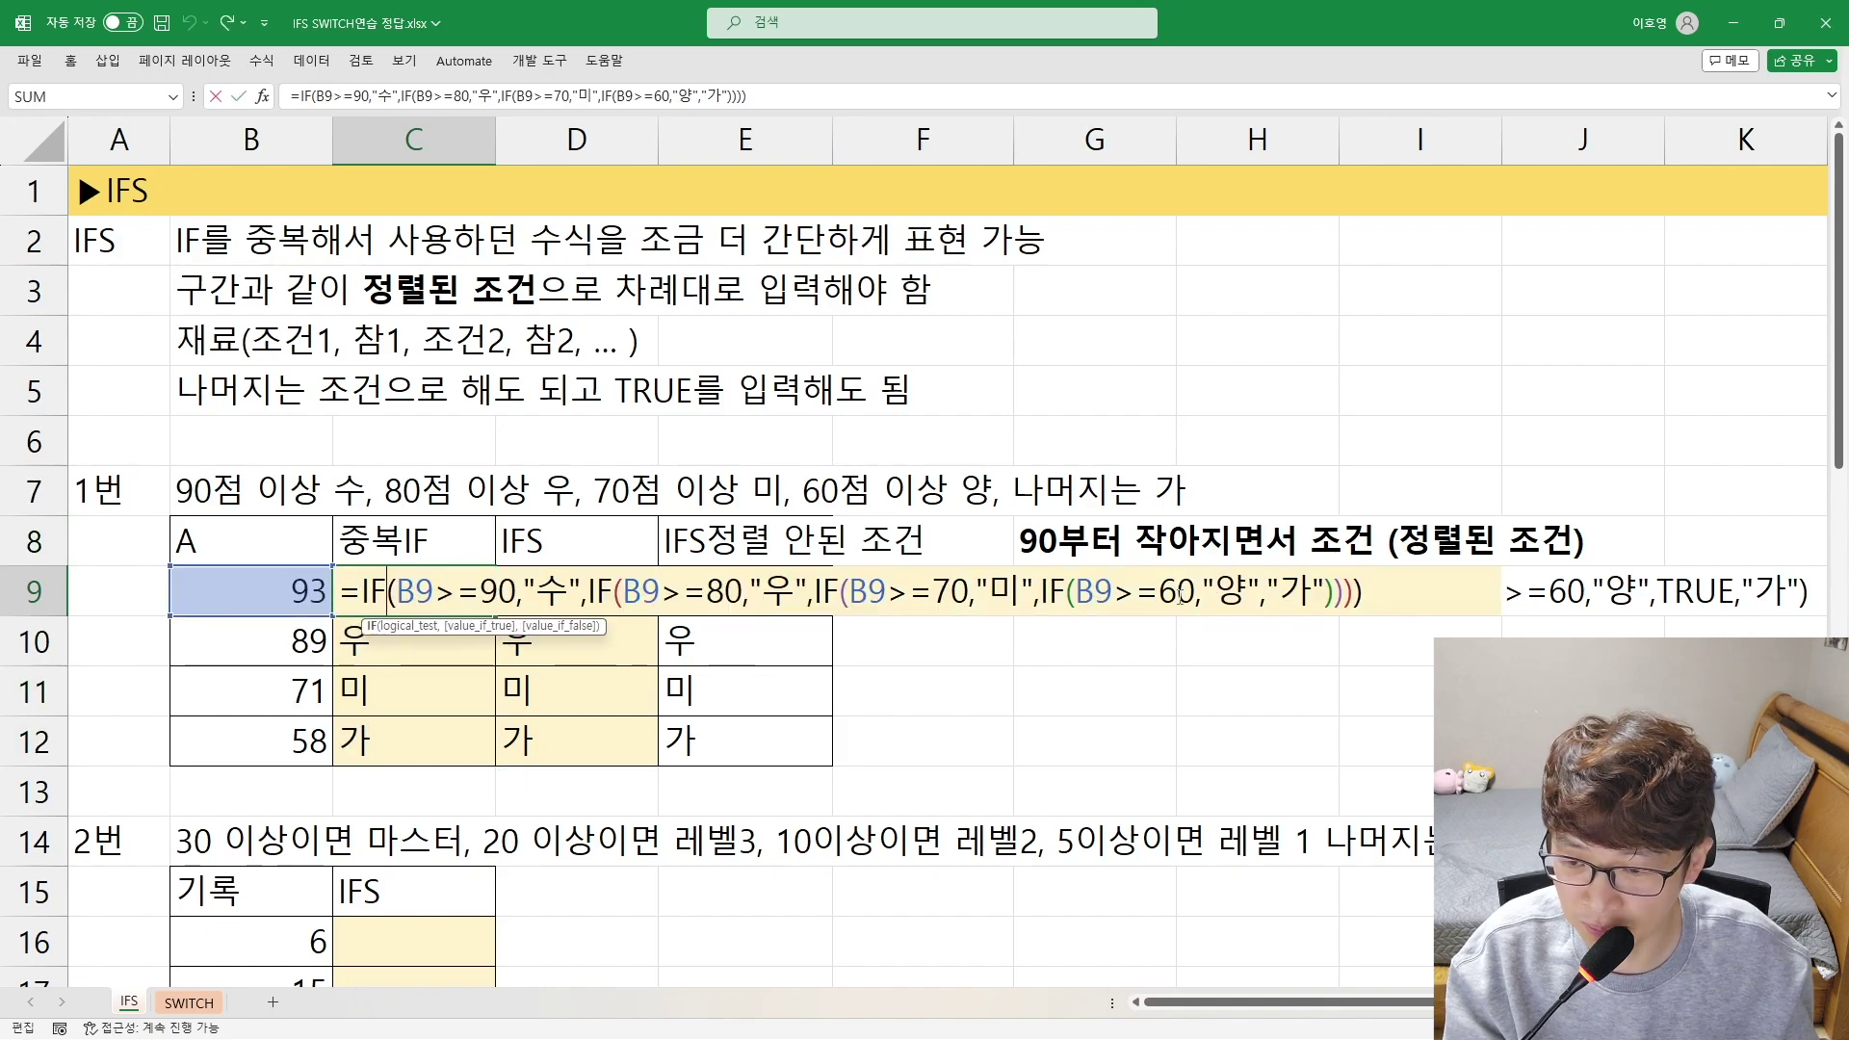
key("Escape")
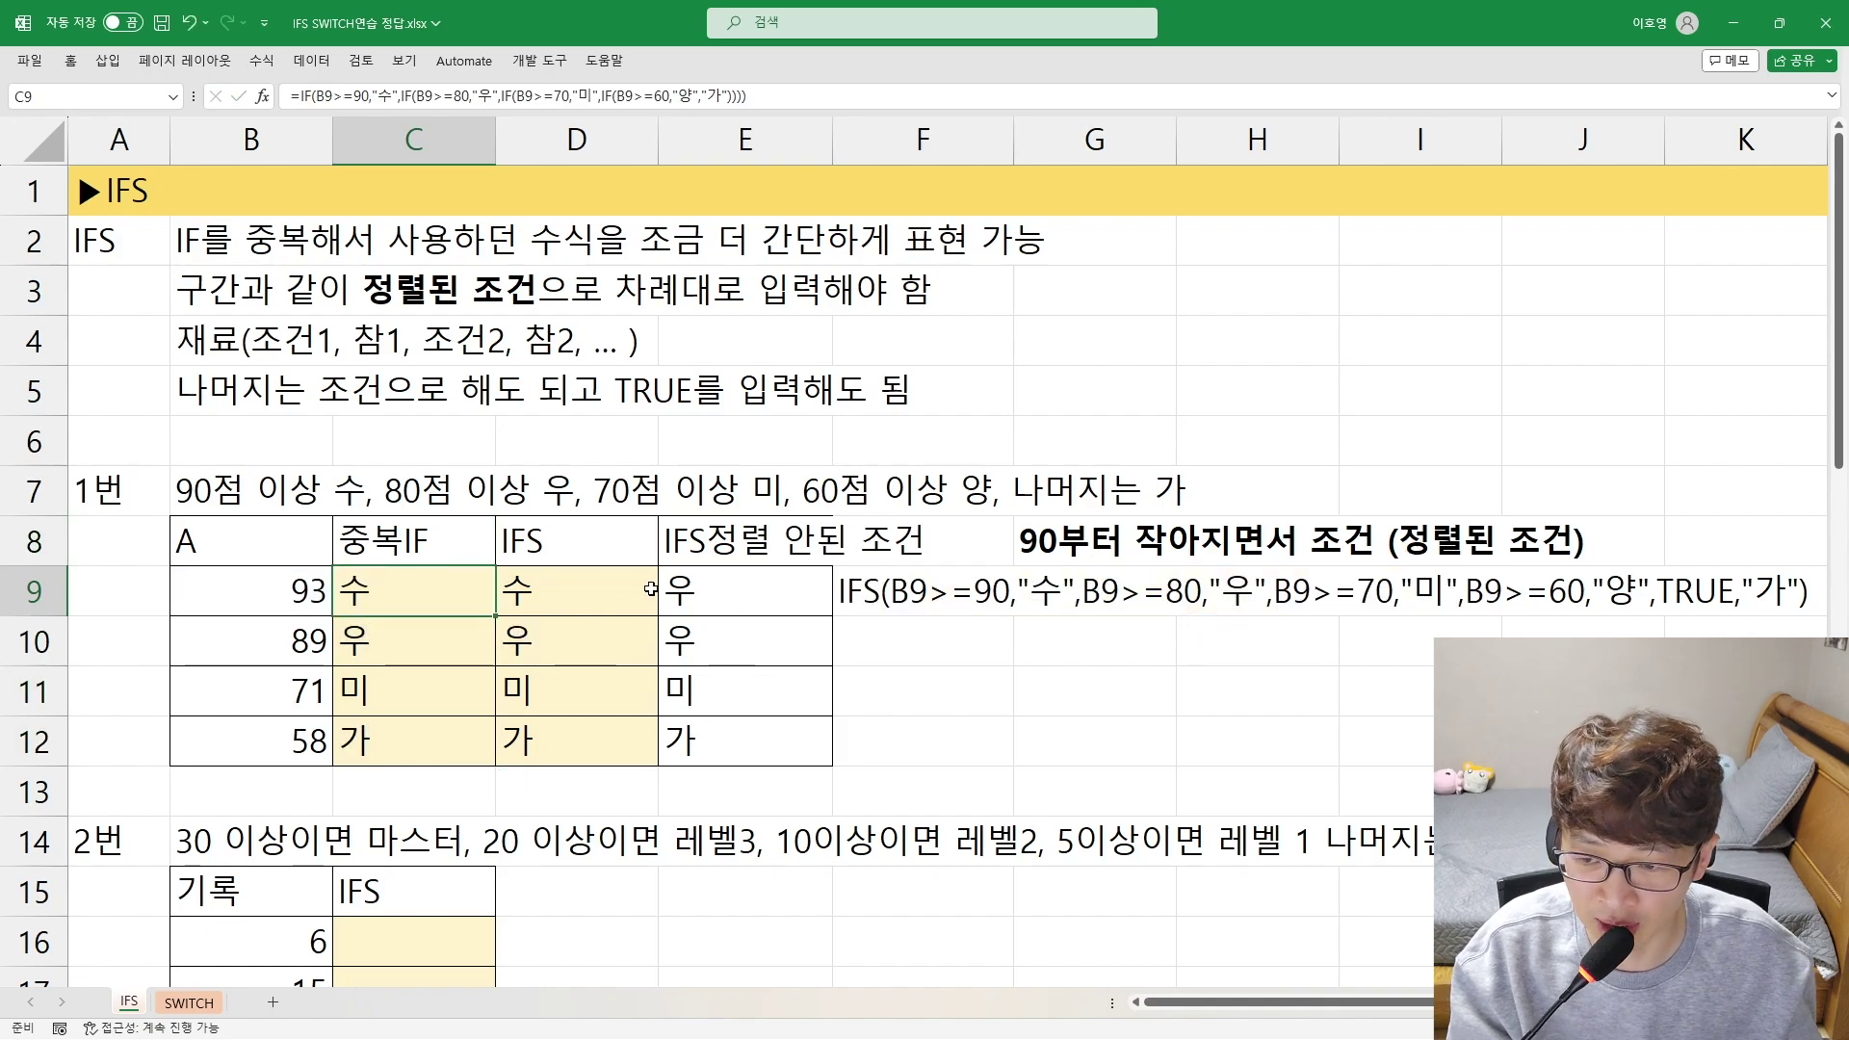
Review D9's IFS formula, focusing on the closing TRUE,"가" pair that covers all remaining scores
double_click(548, 589)
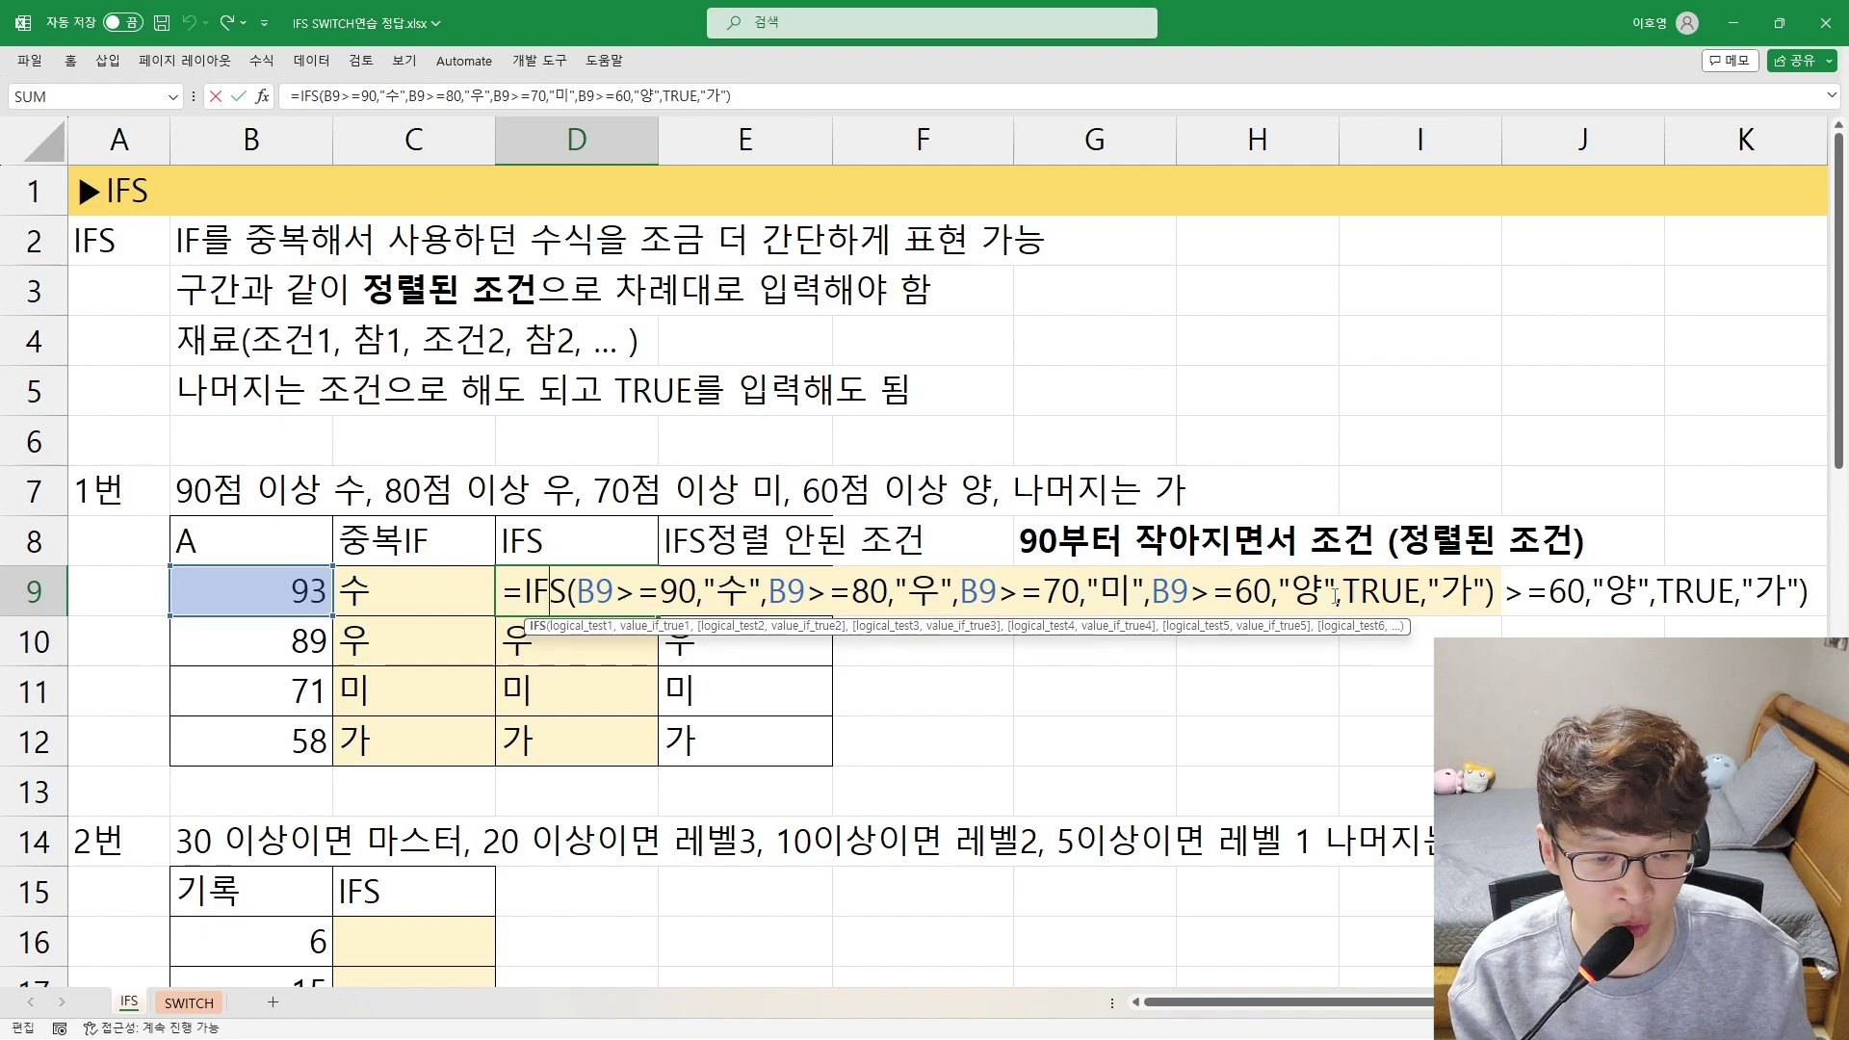
left_click_drag(1348, 589, 1494, 591)
key("Return")
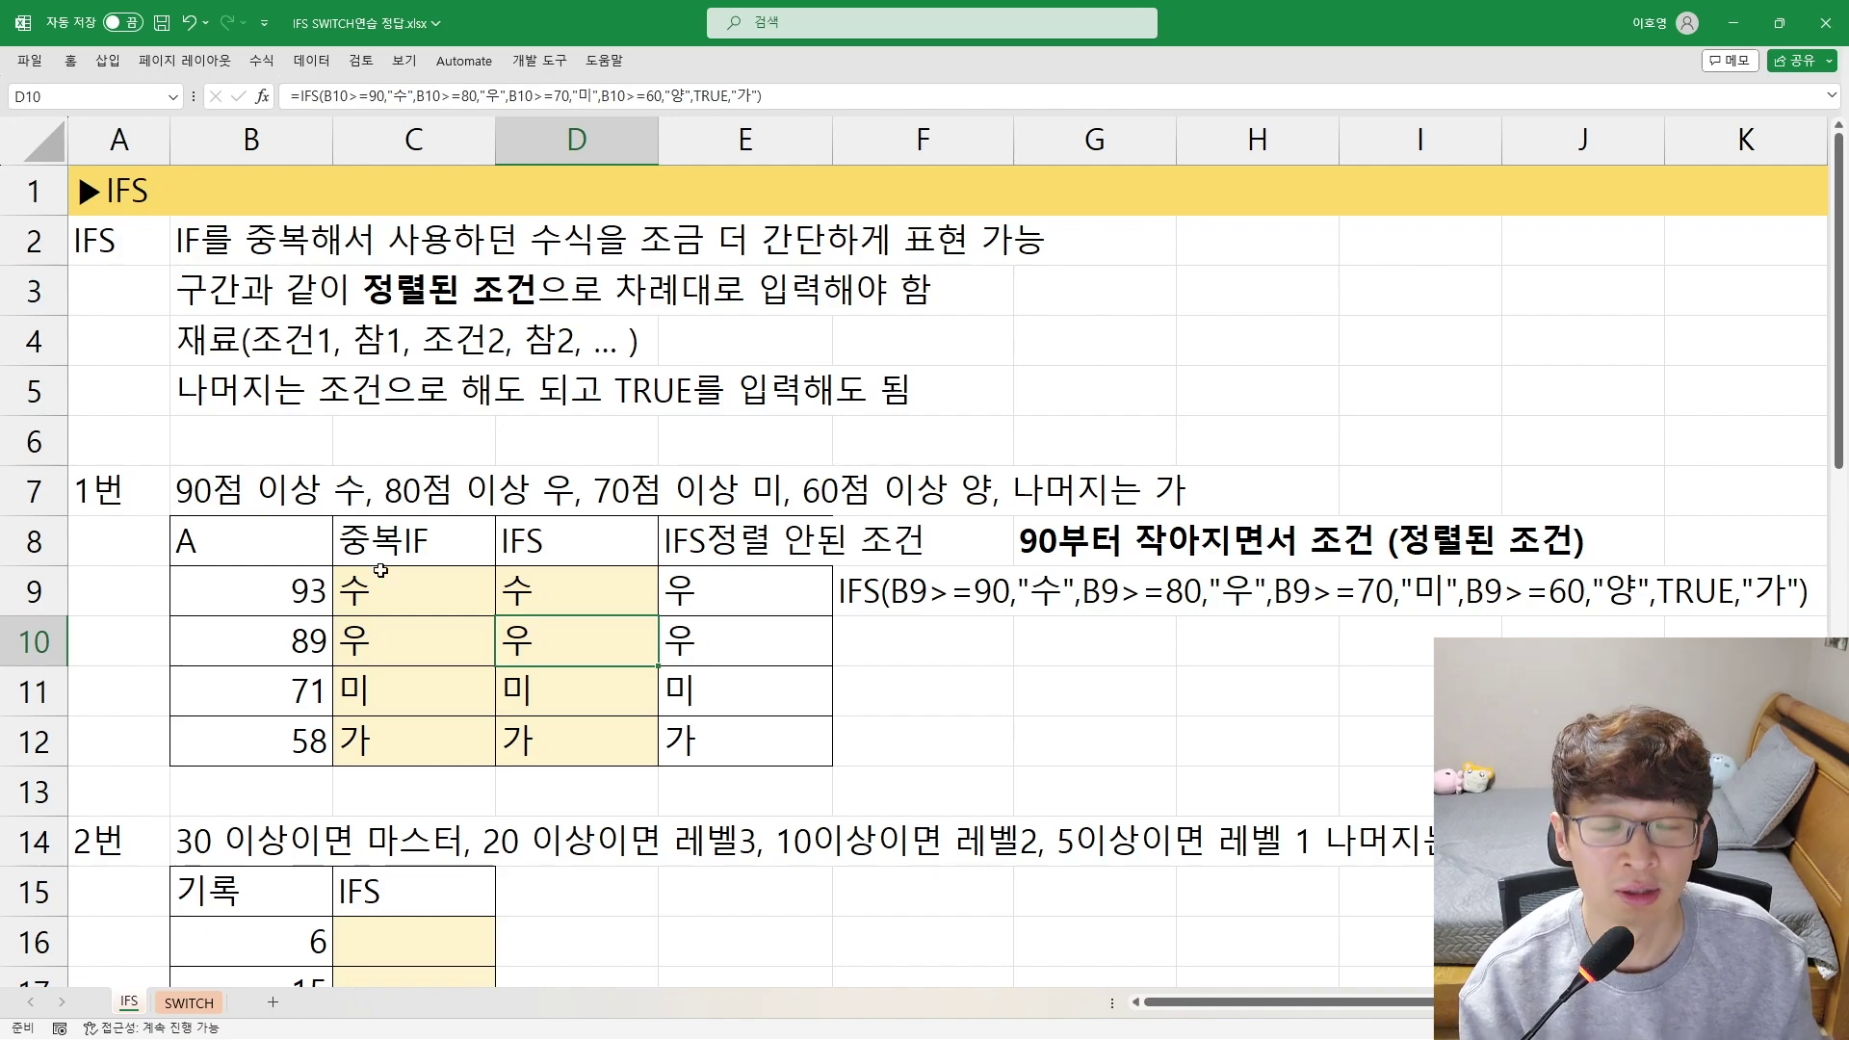
Start an IFS formula in C16 of the second table with the first pair B16>=30,"마스터"
scroll(437, 678, "down", 2)
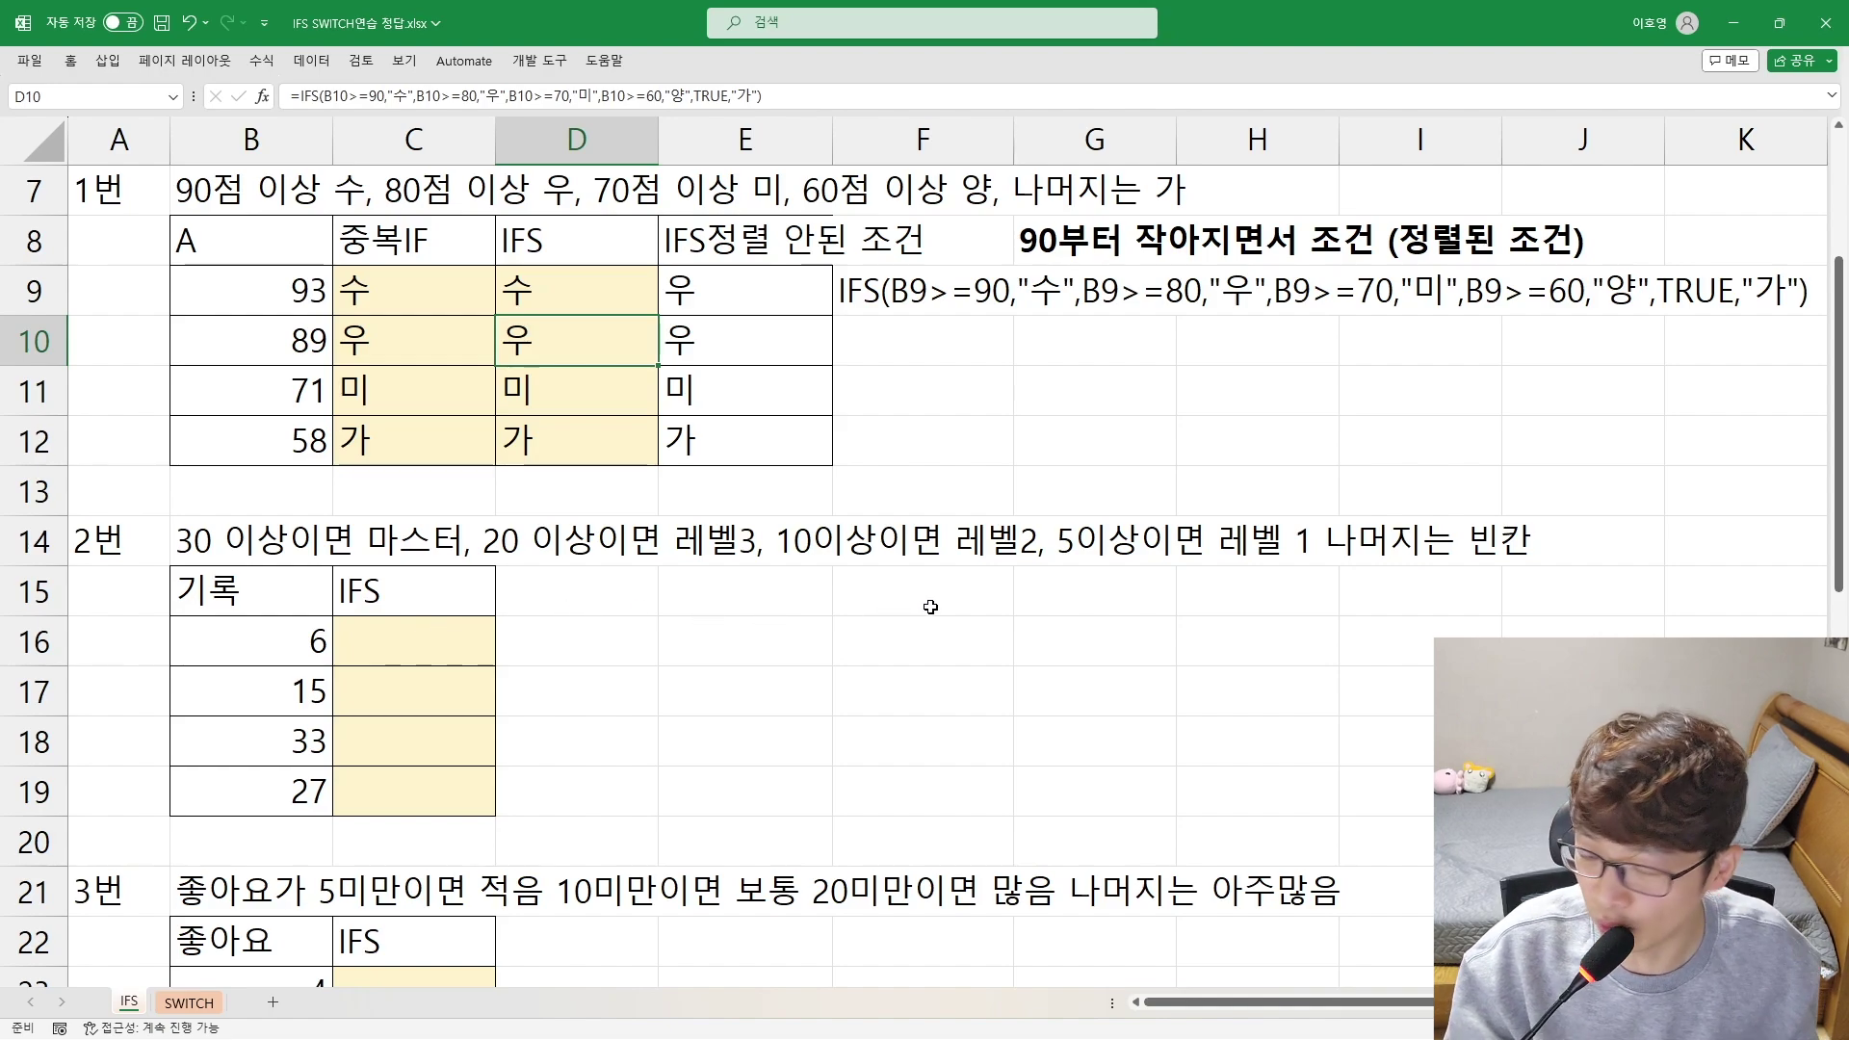
left_click(1026, 593)
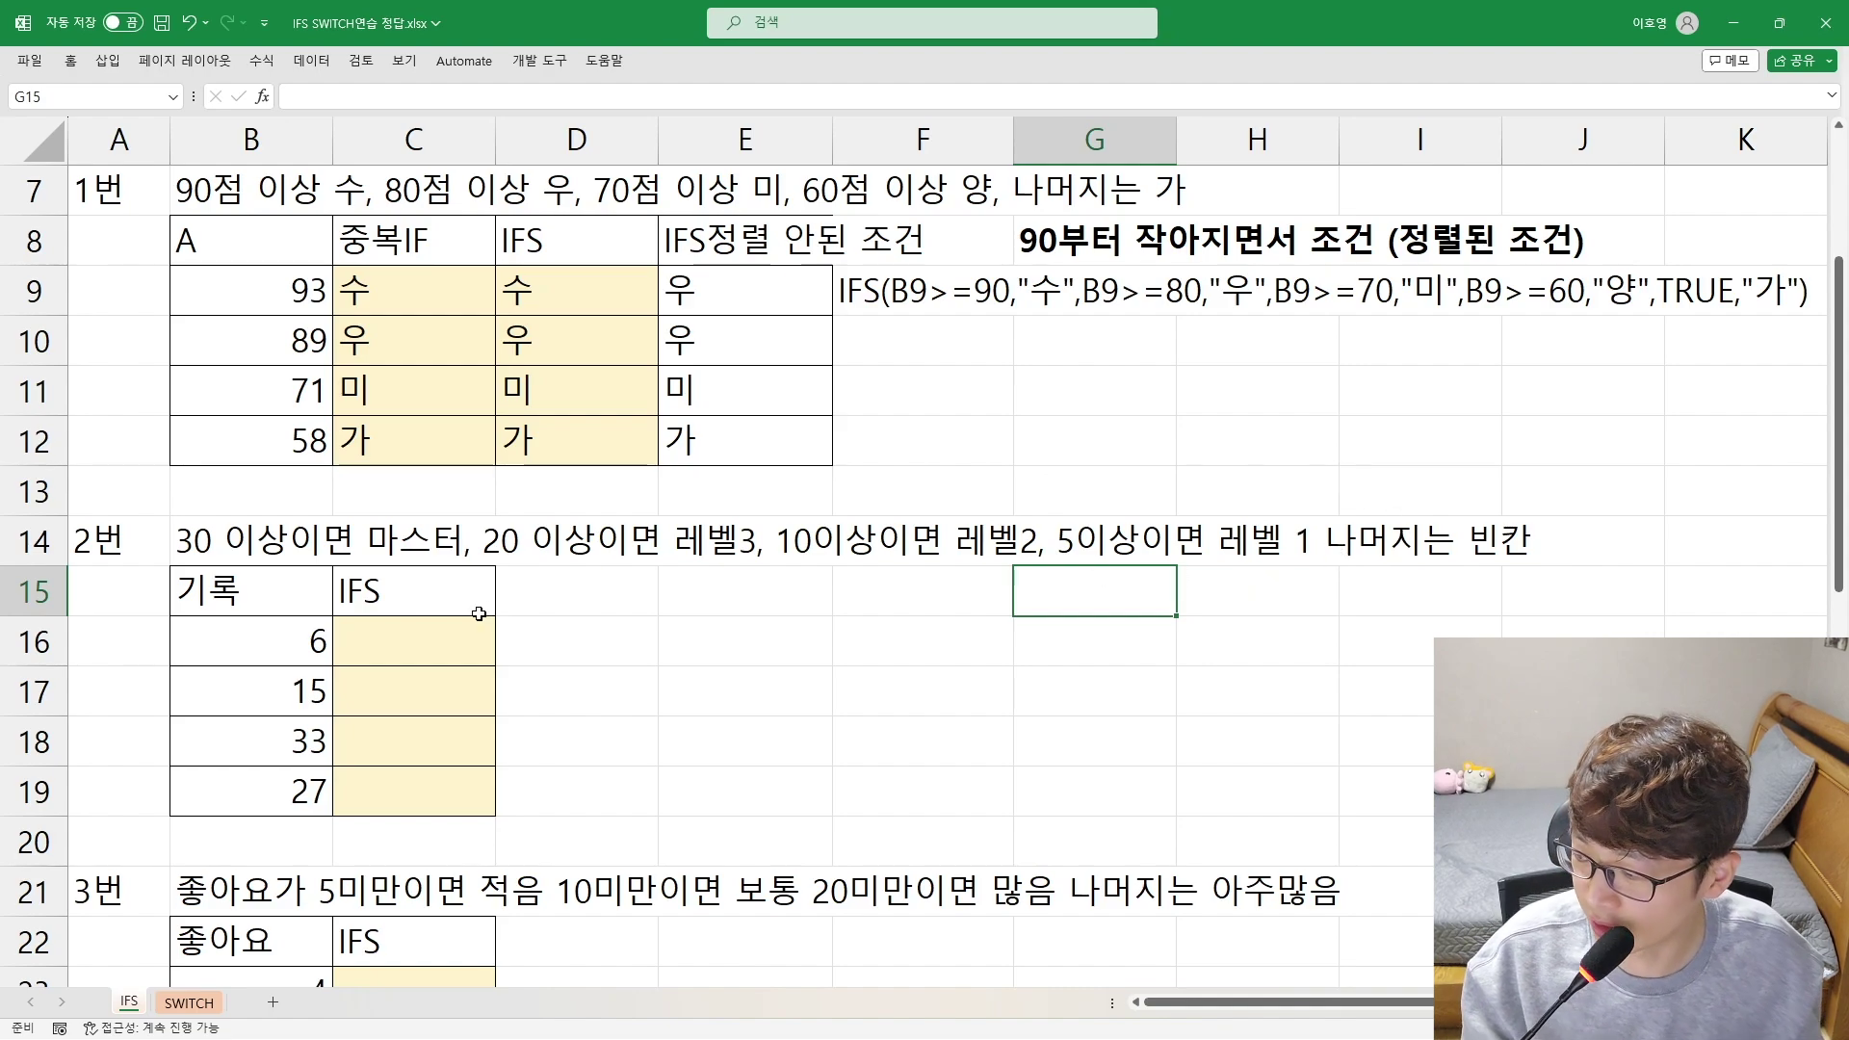
left_click(400, 633)
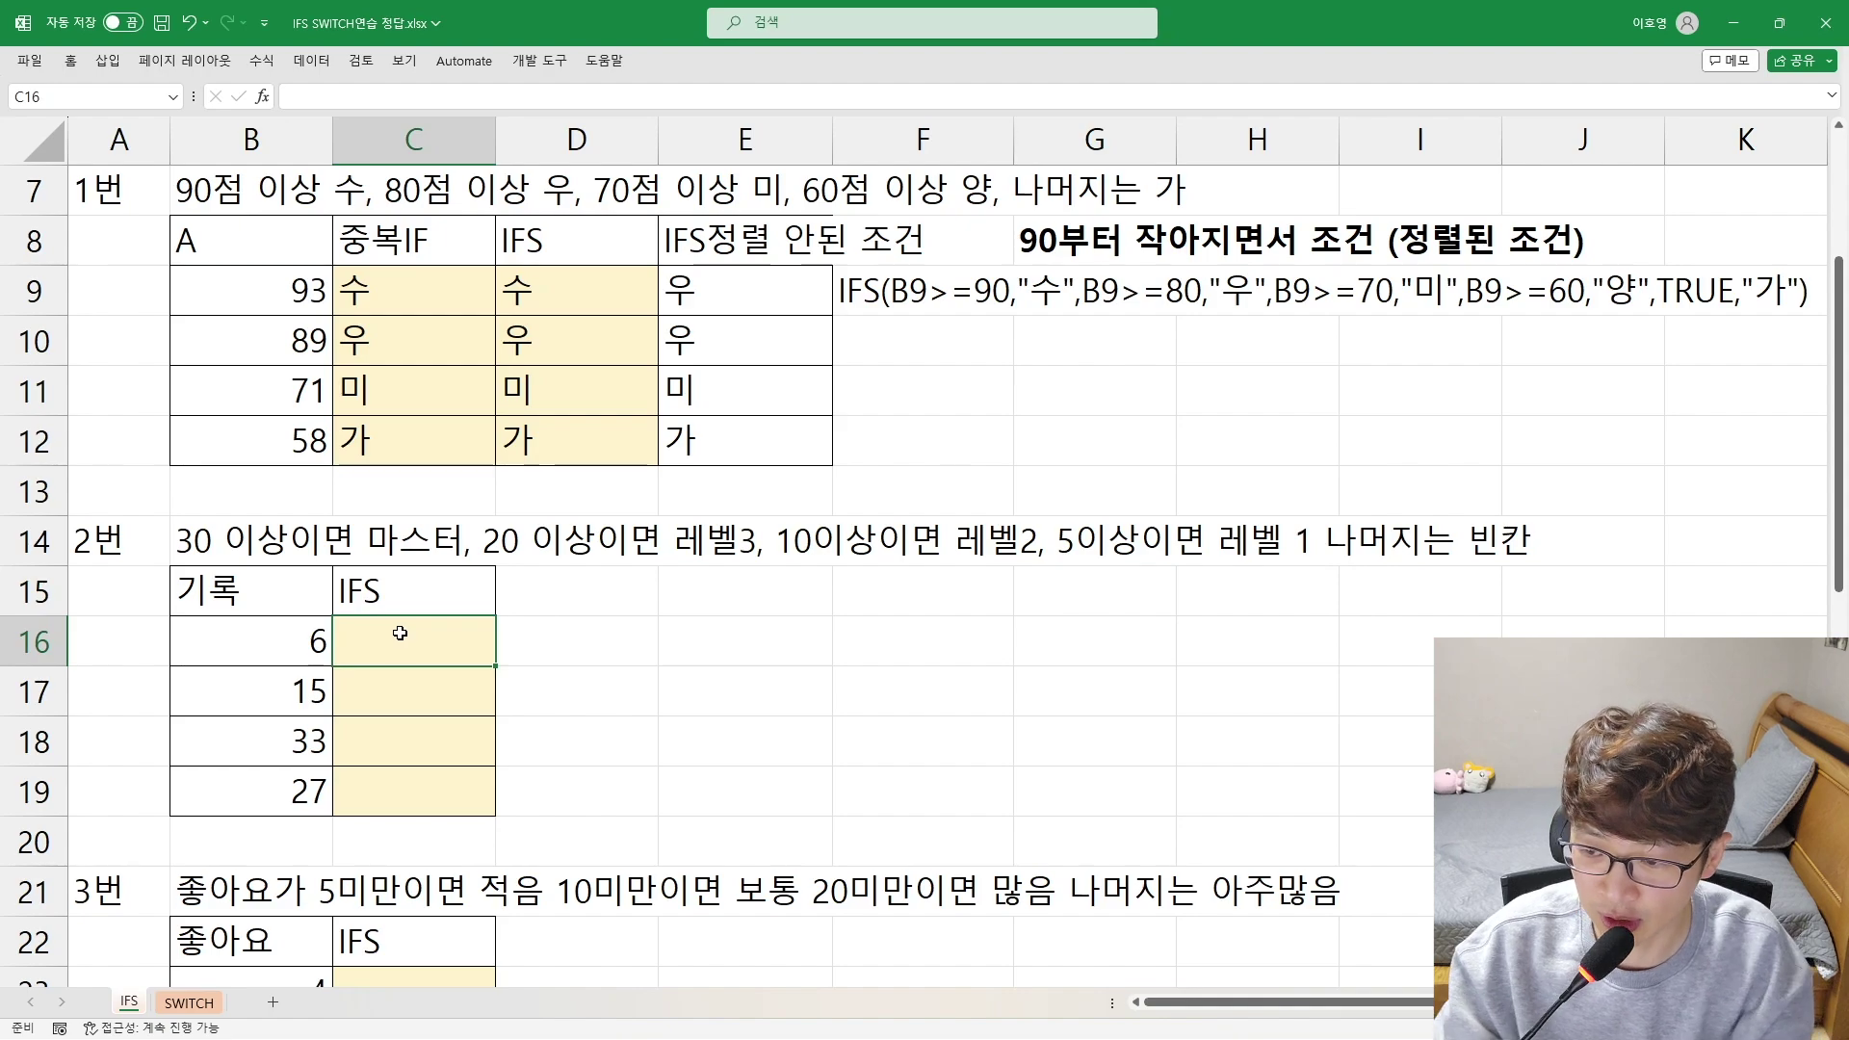
type("IF")
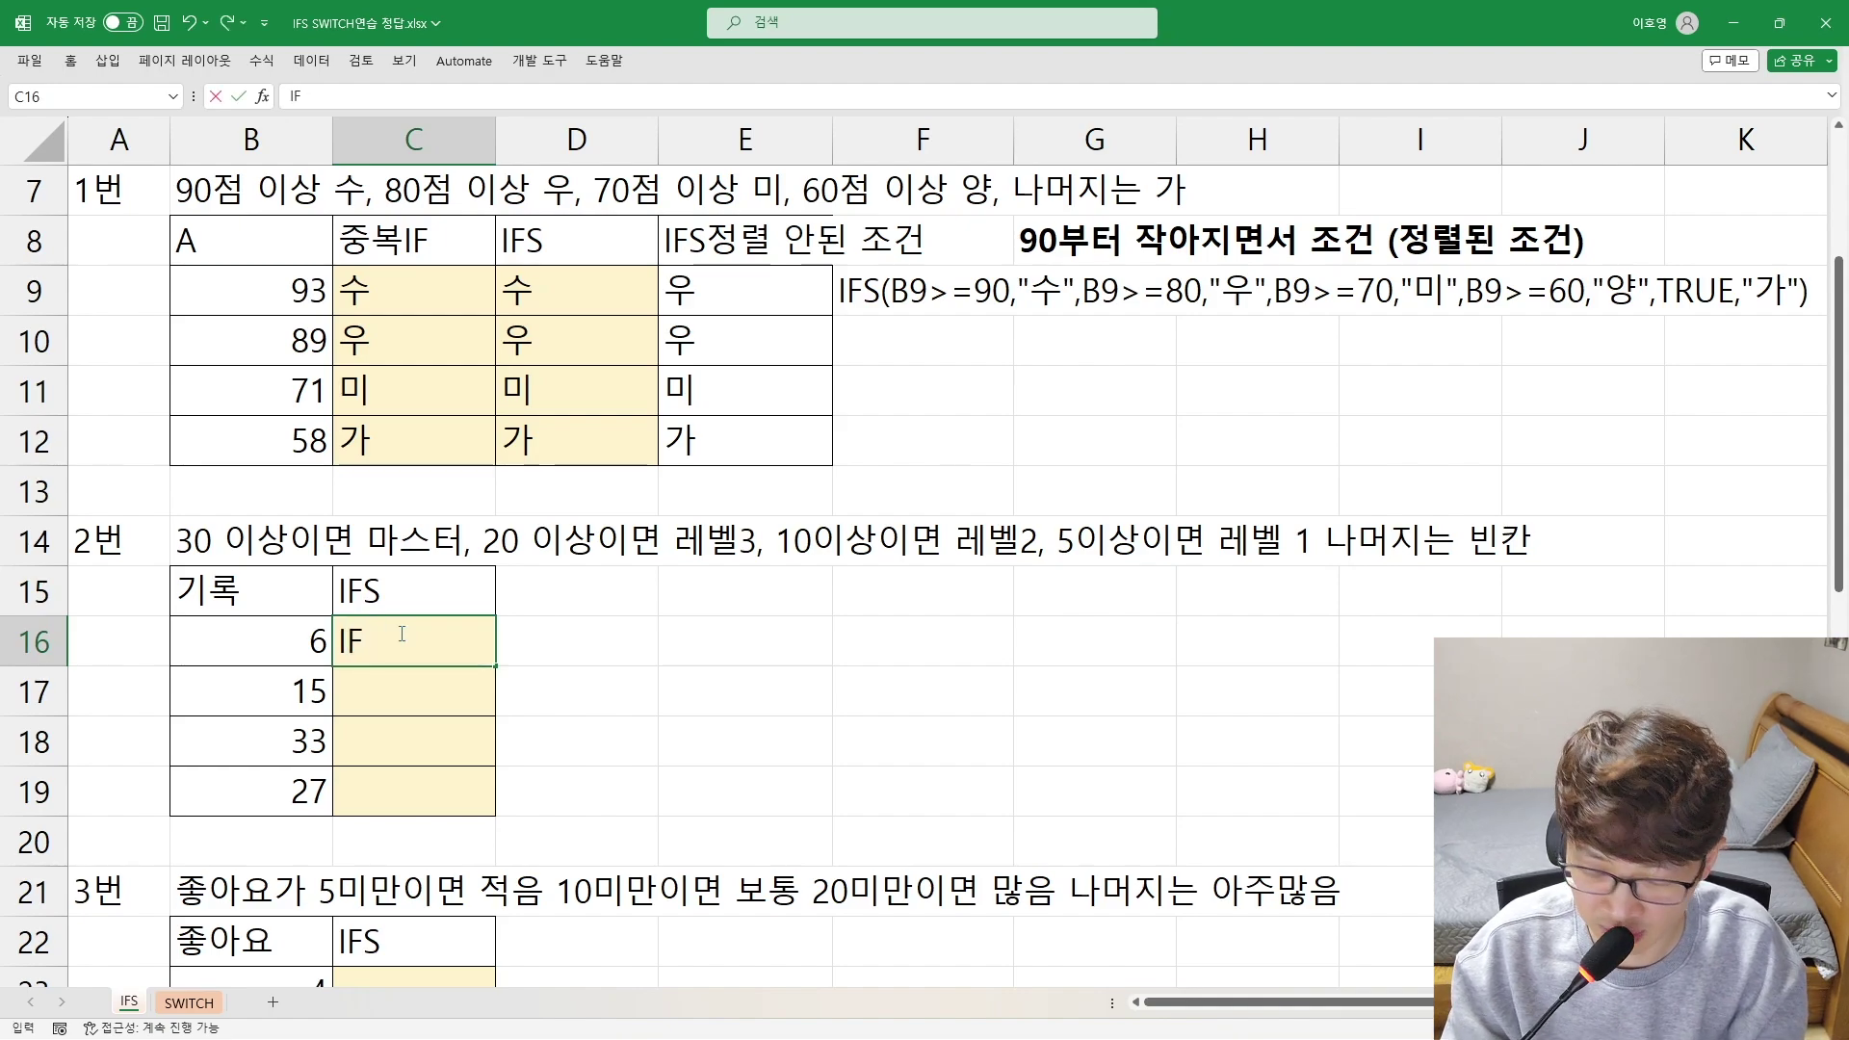
type("=IFS")
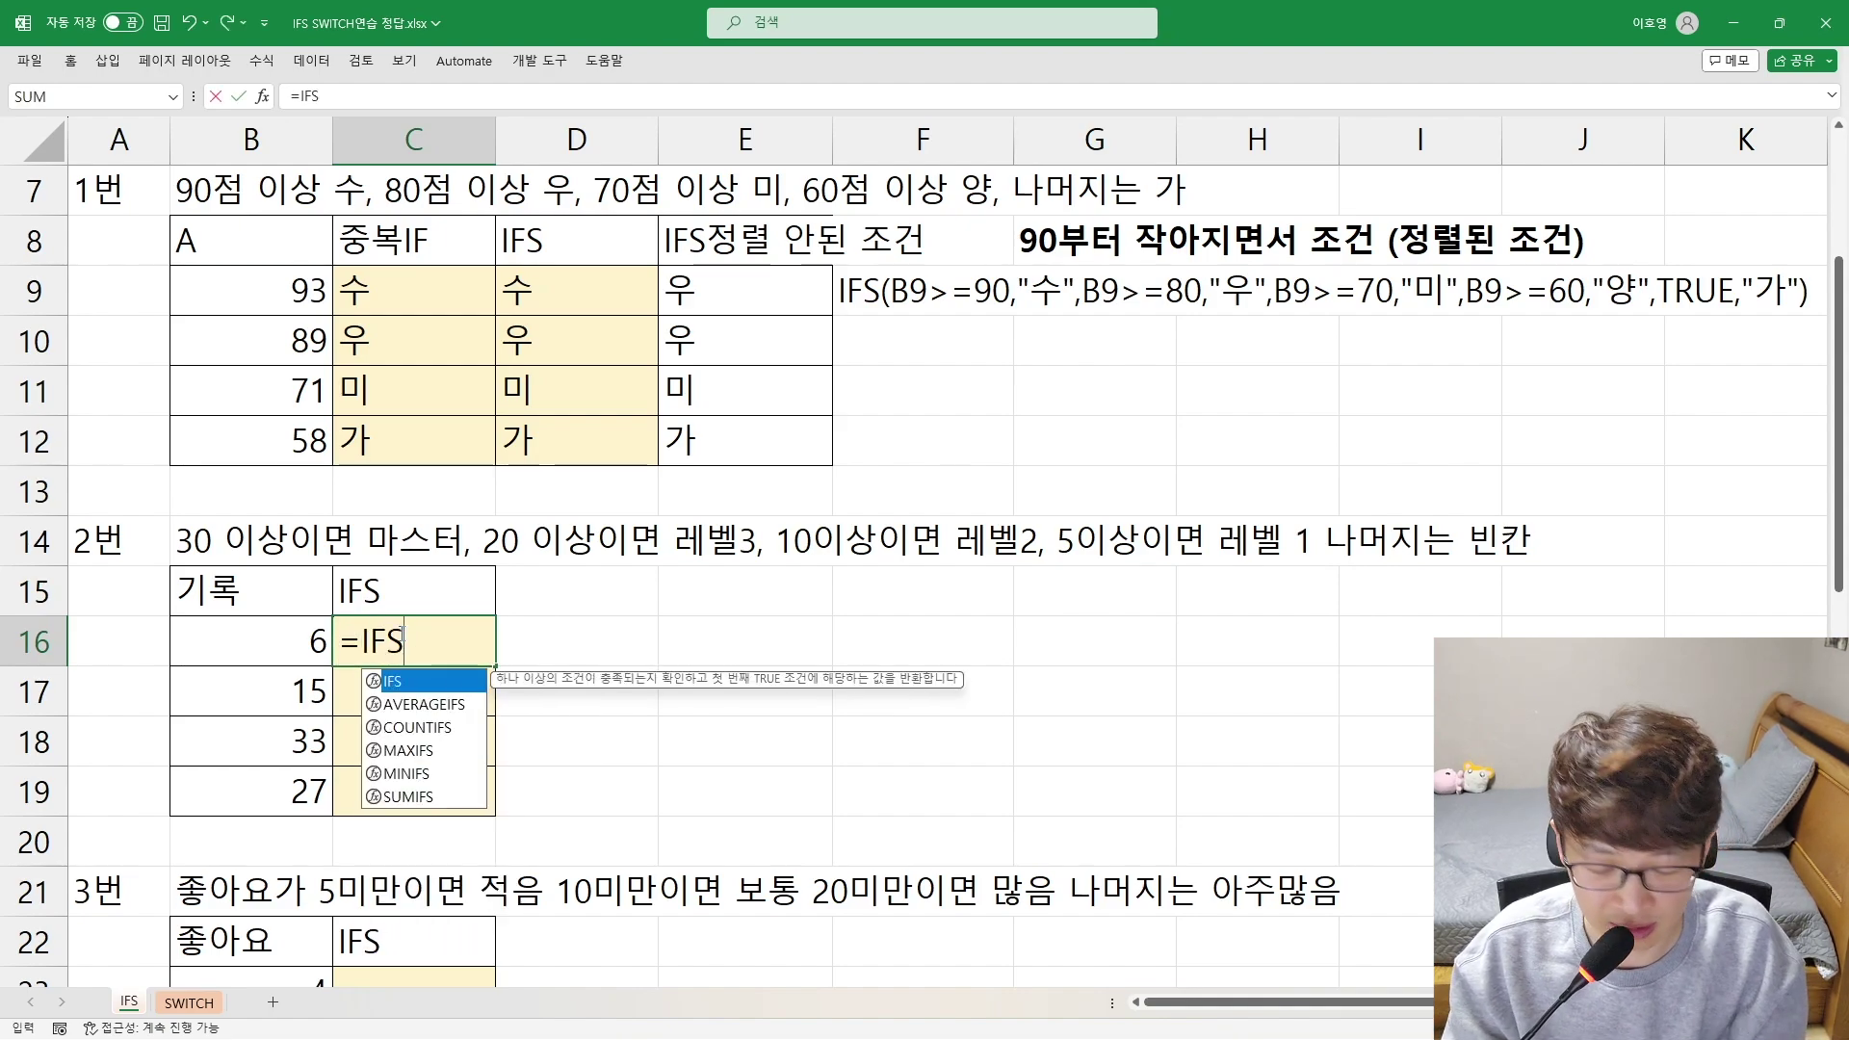
type("(")
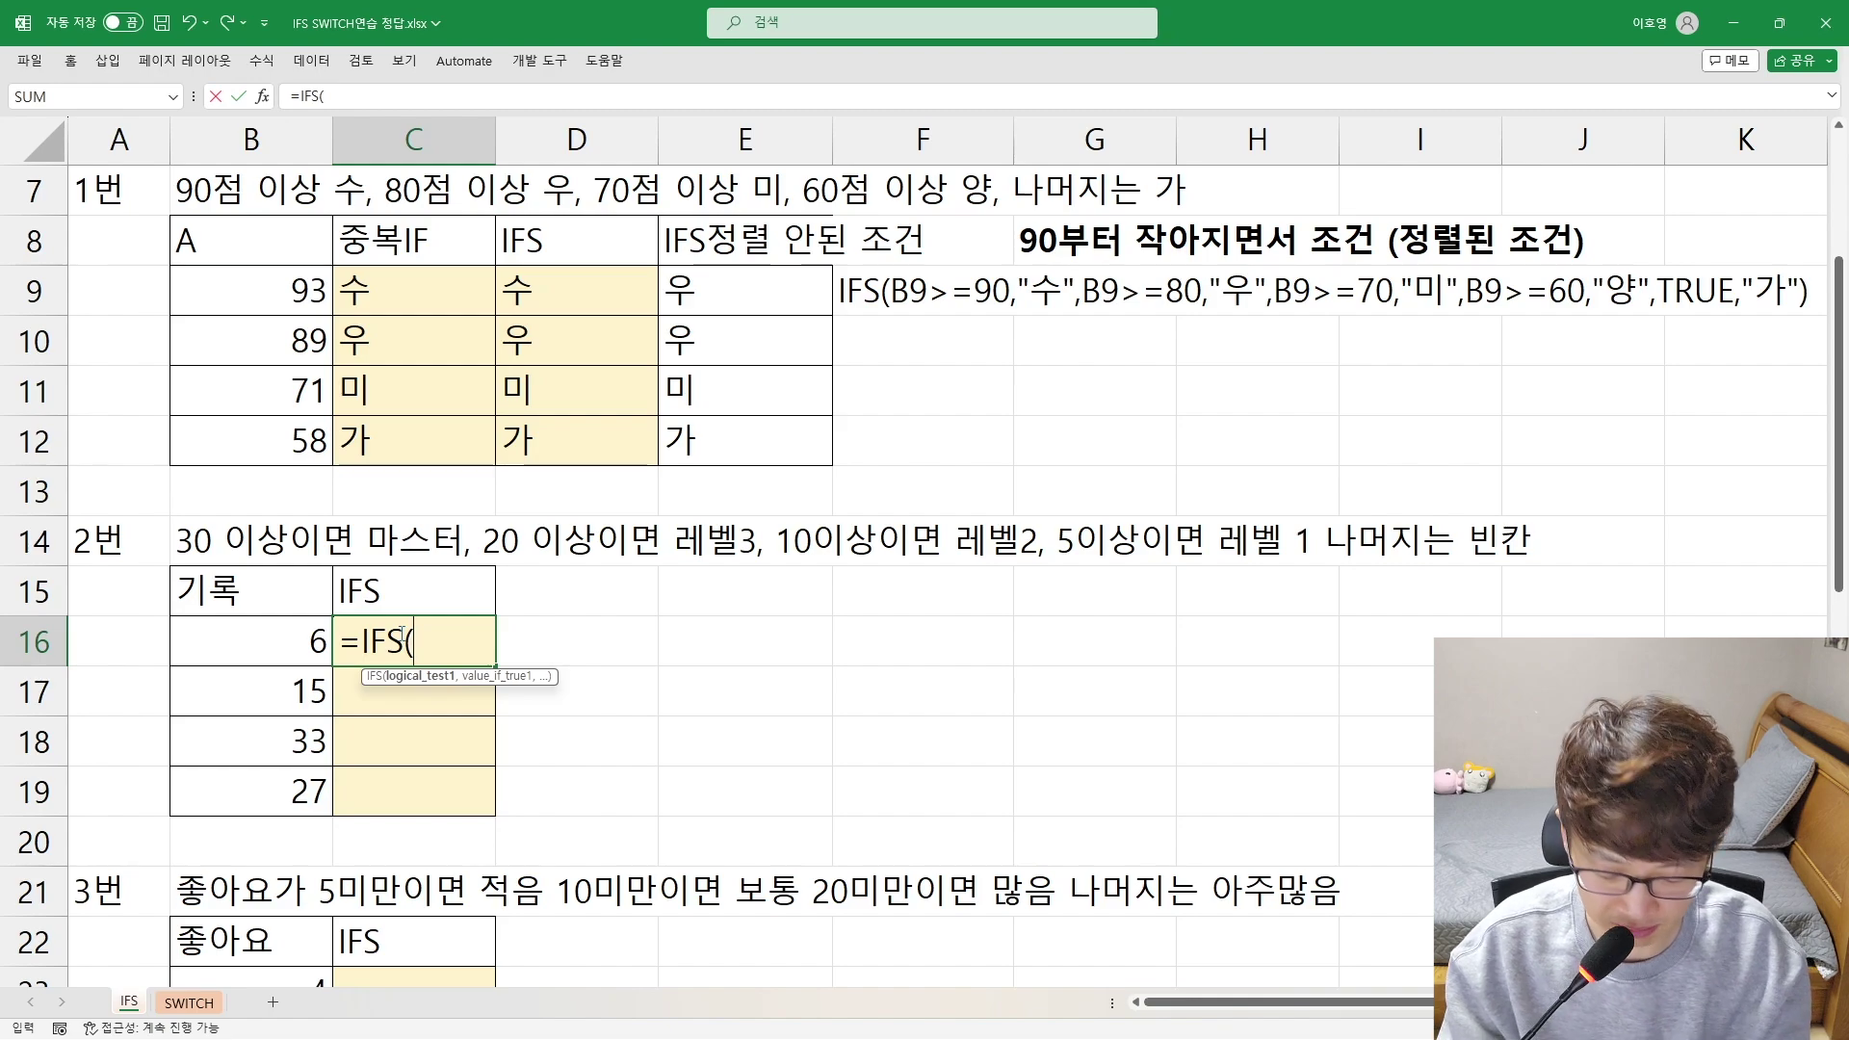
left_click(213, 633)
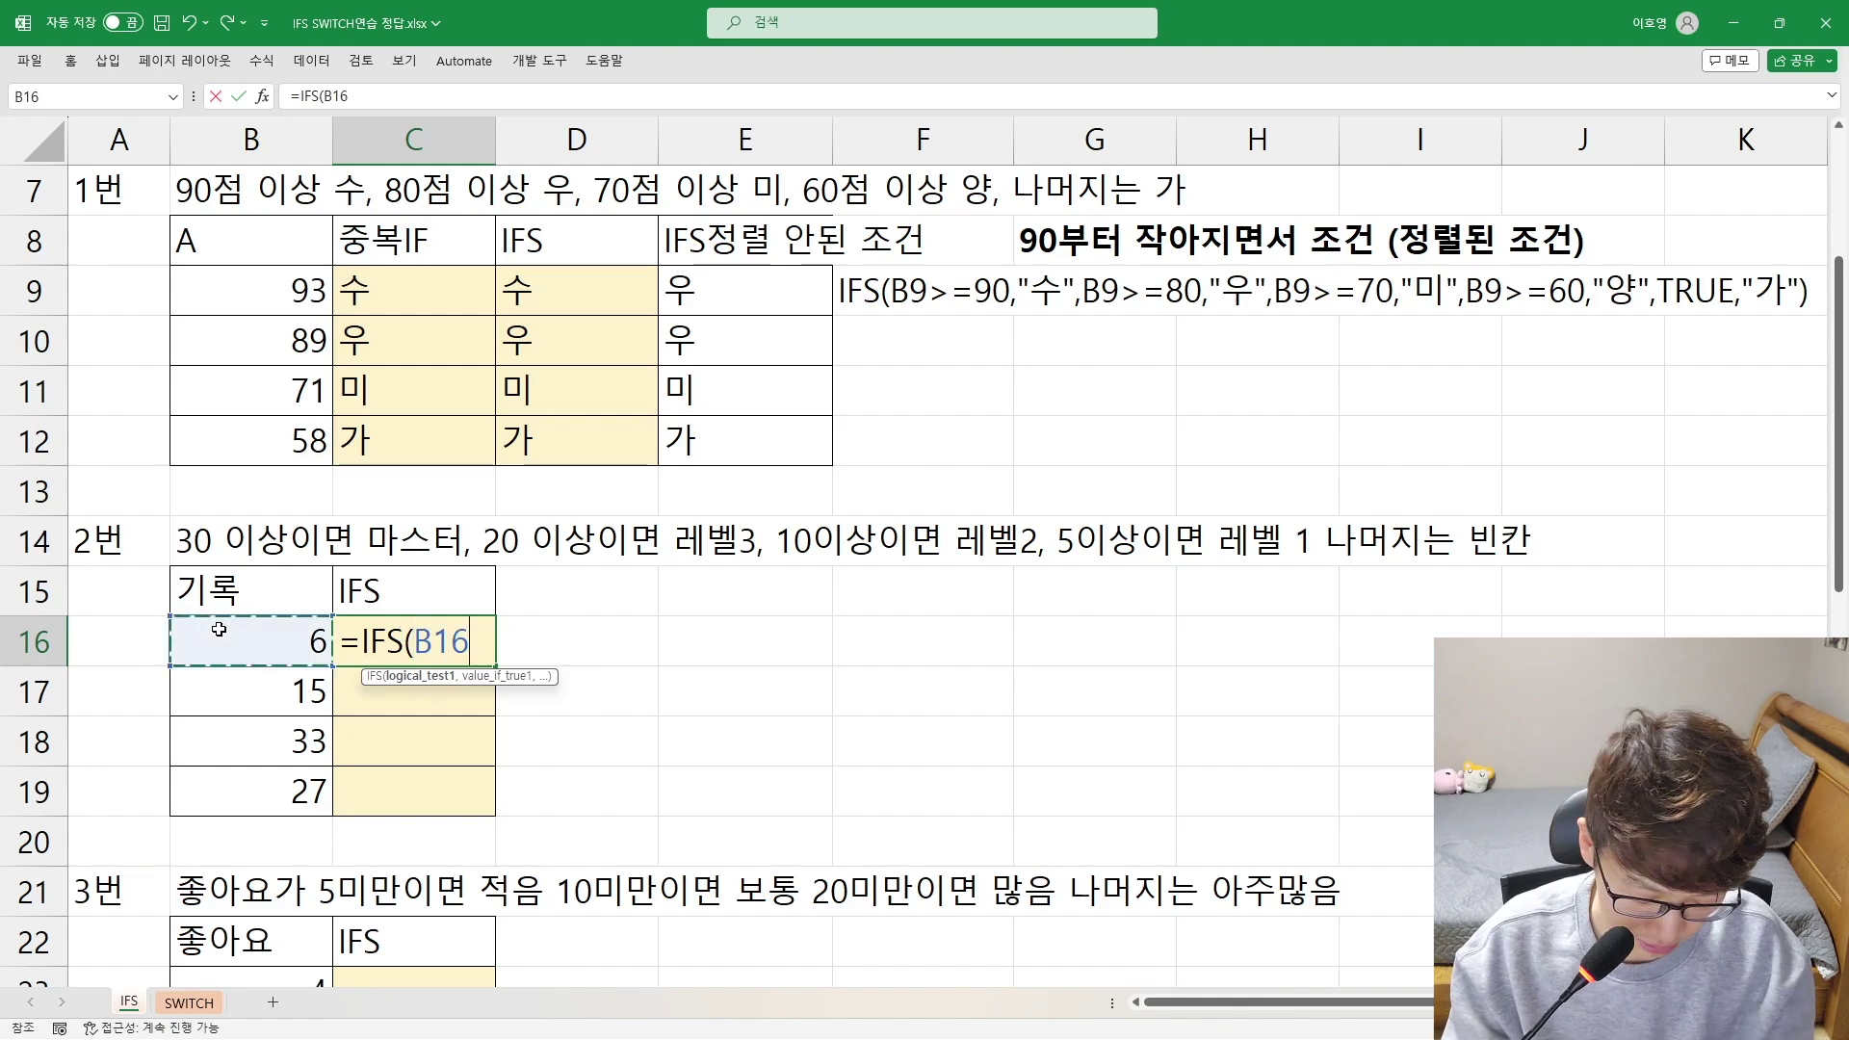
type(">=30")
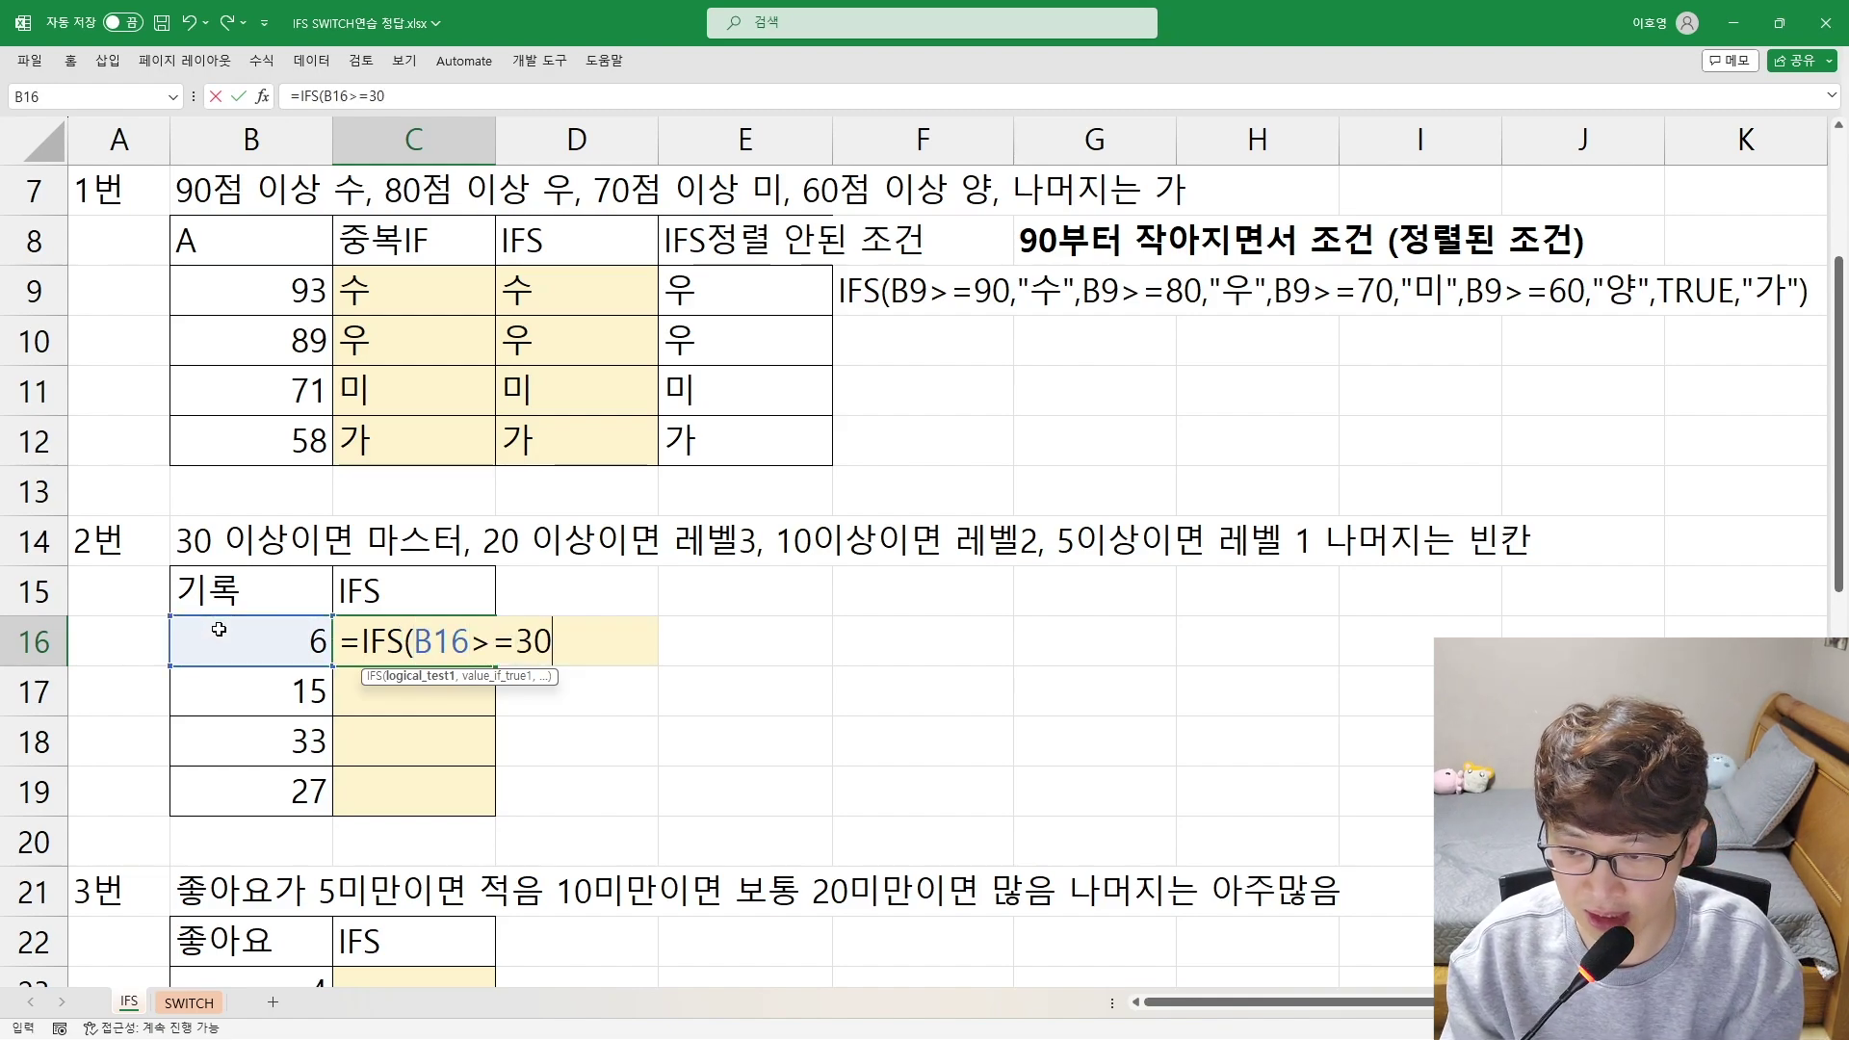
type(",\"마스터\"")
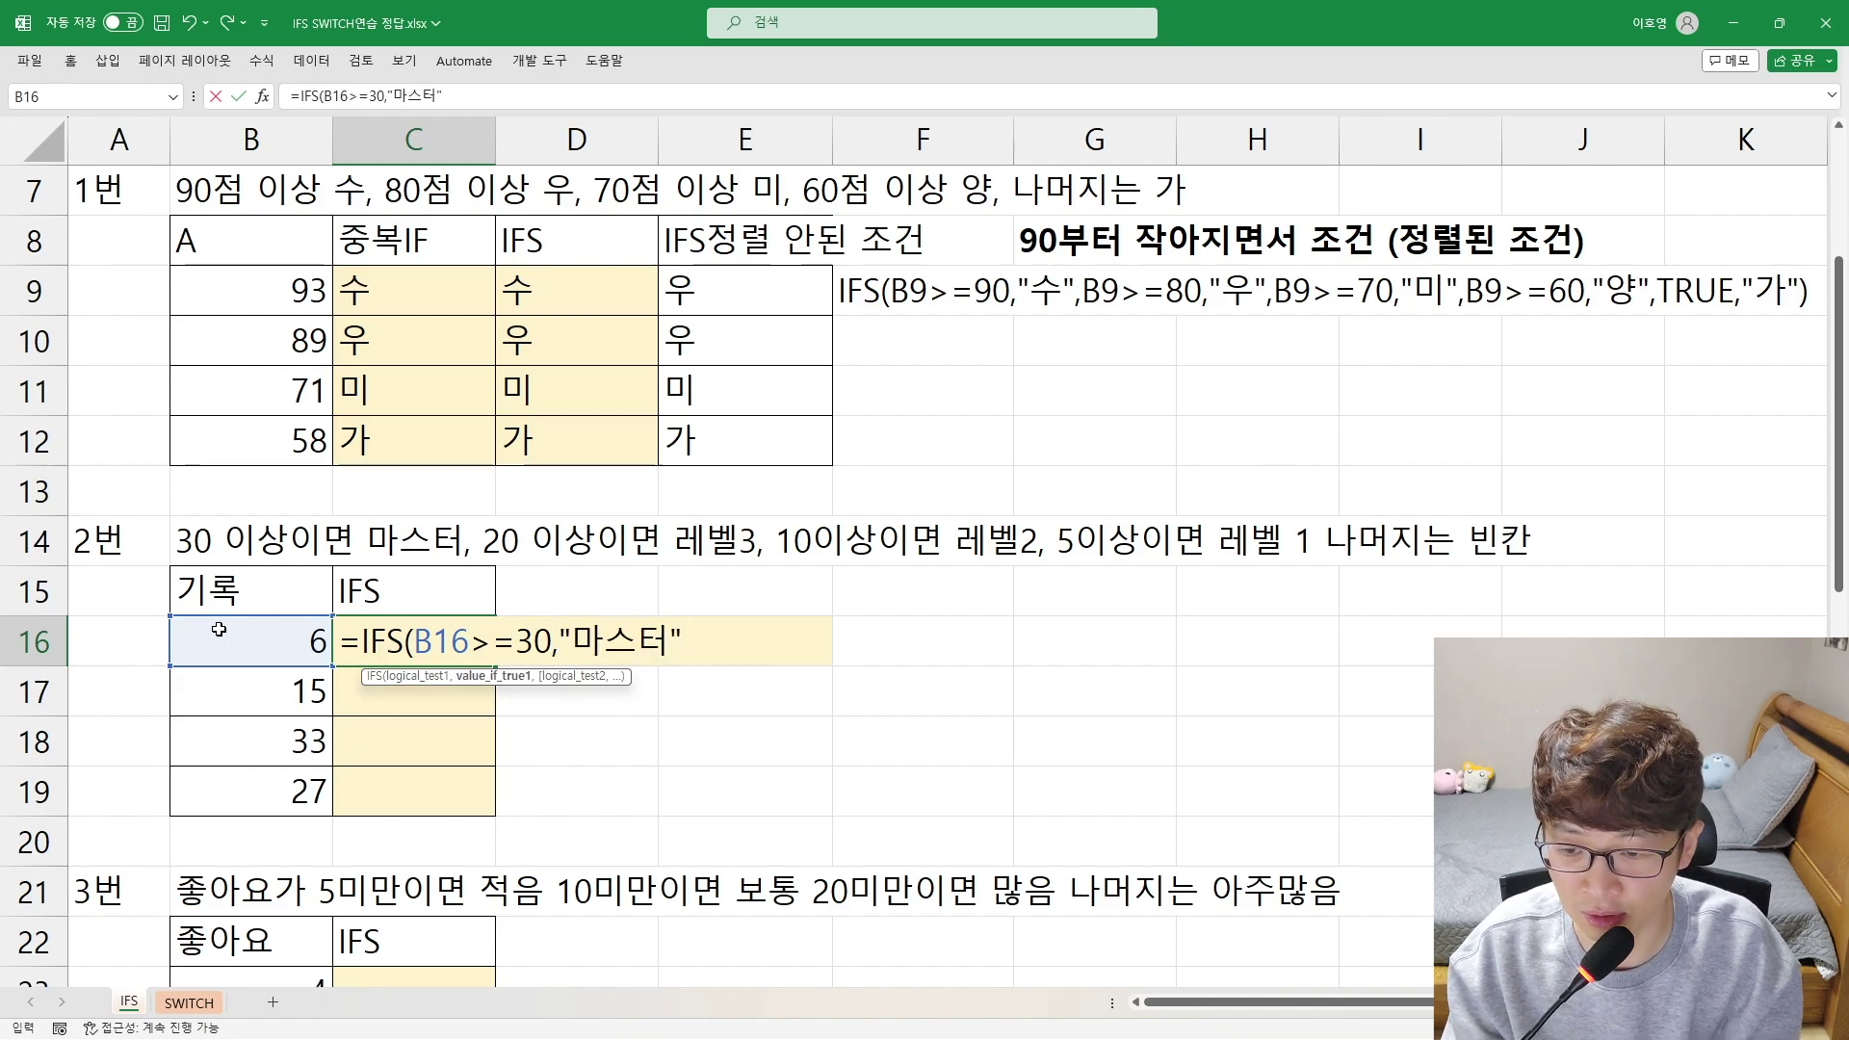
Add the second pair B16>=20,"레벨3" to C16's IFS formula, followed by a comma
type(",")
left_click(218, 628)
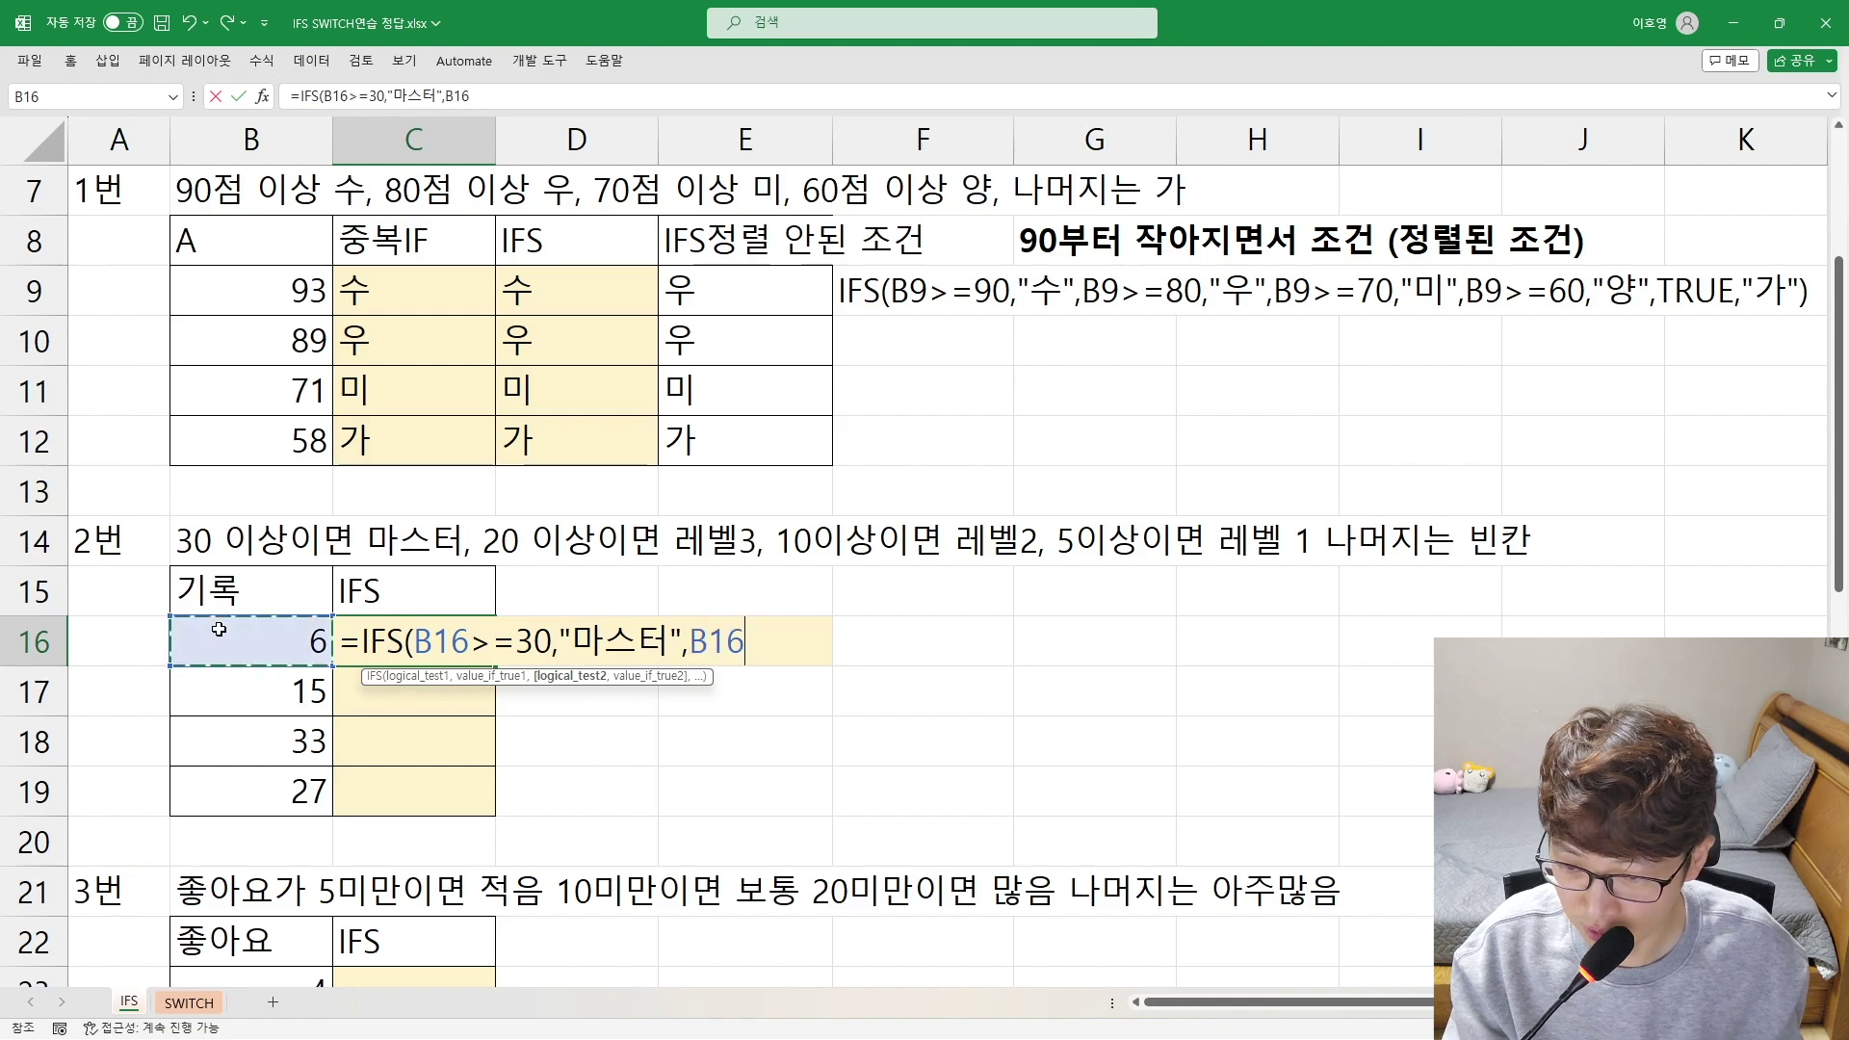
type(">=20")
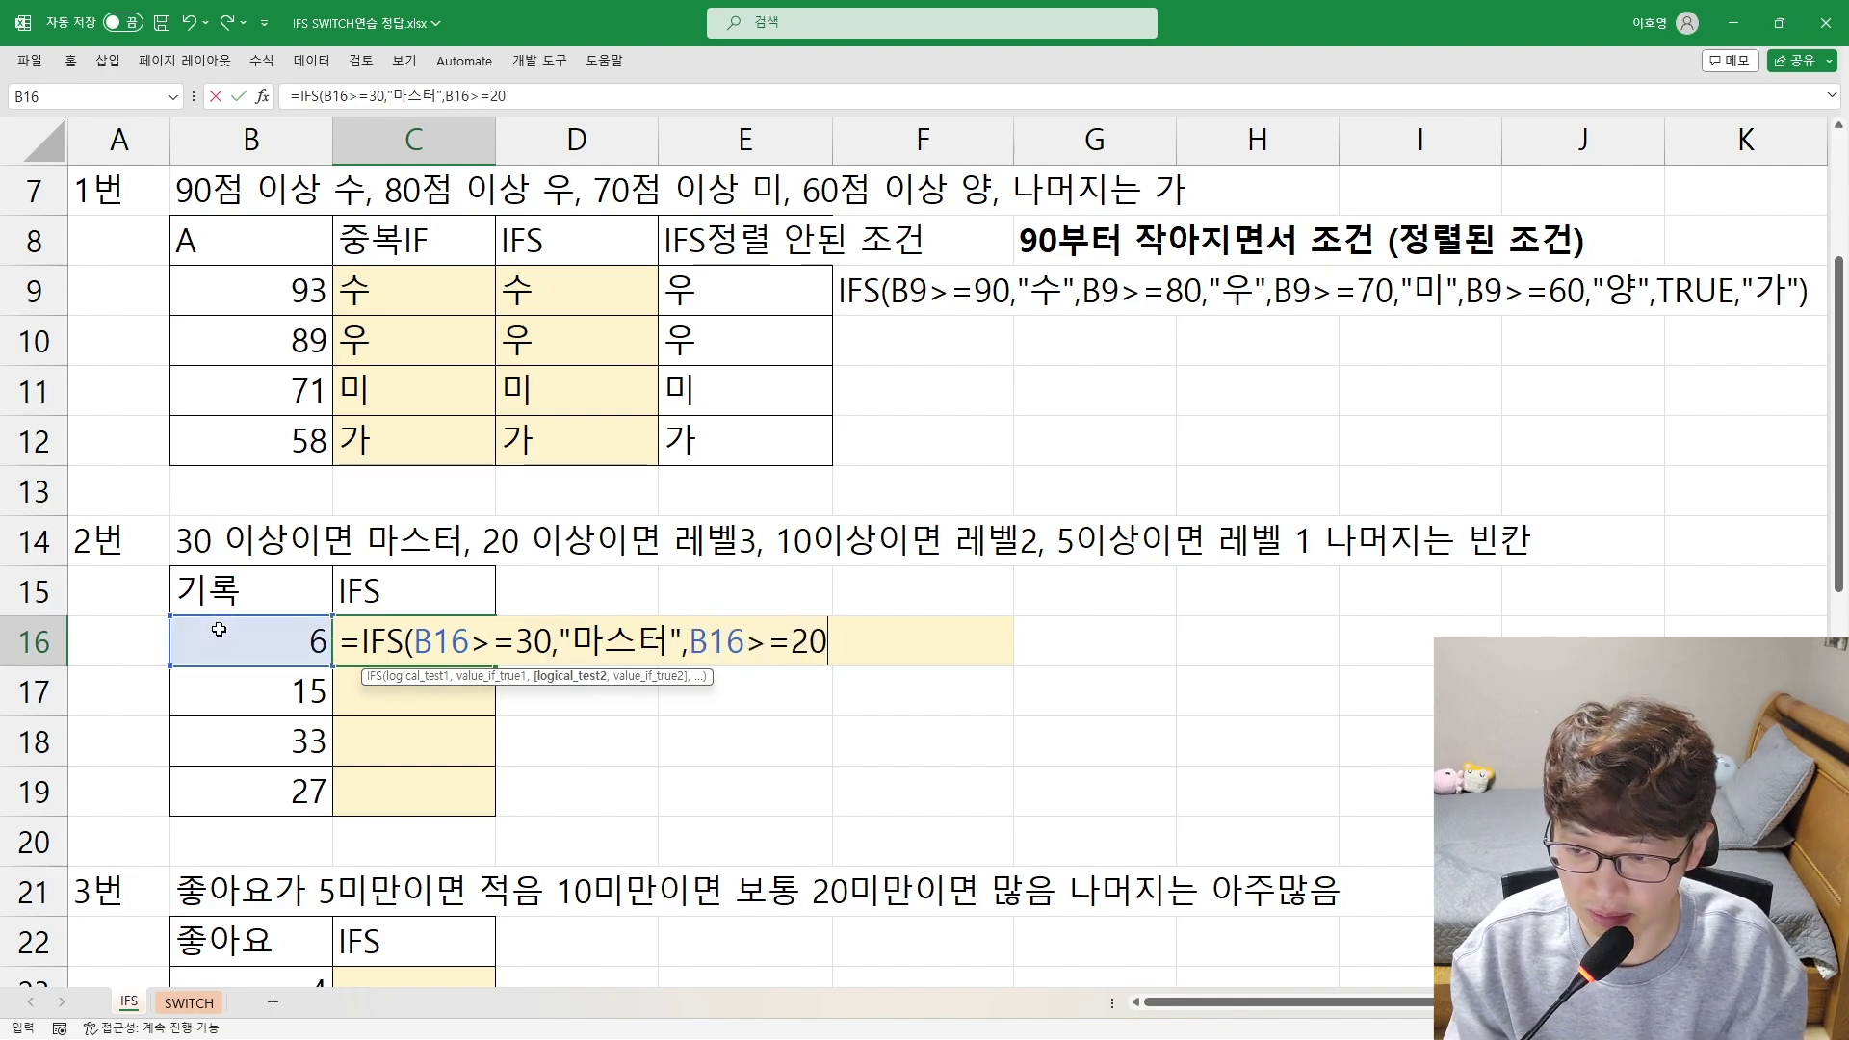
type(",\"")
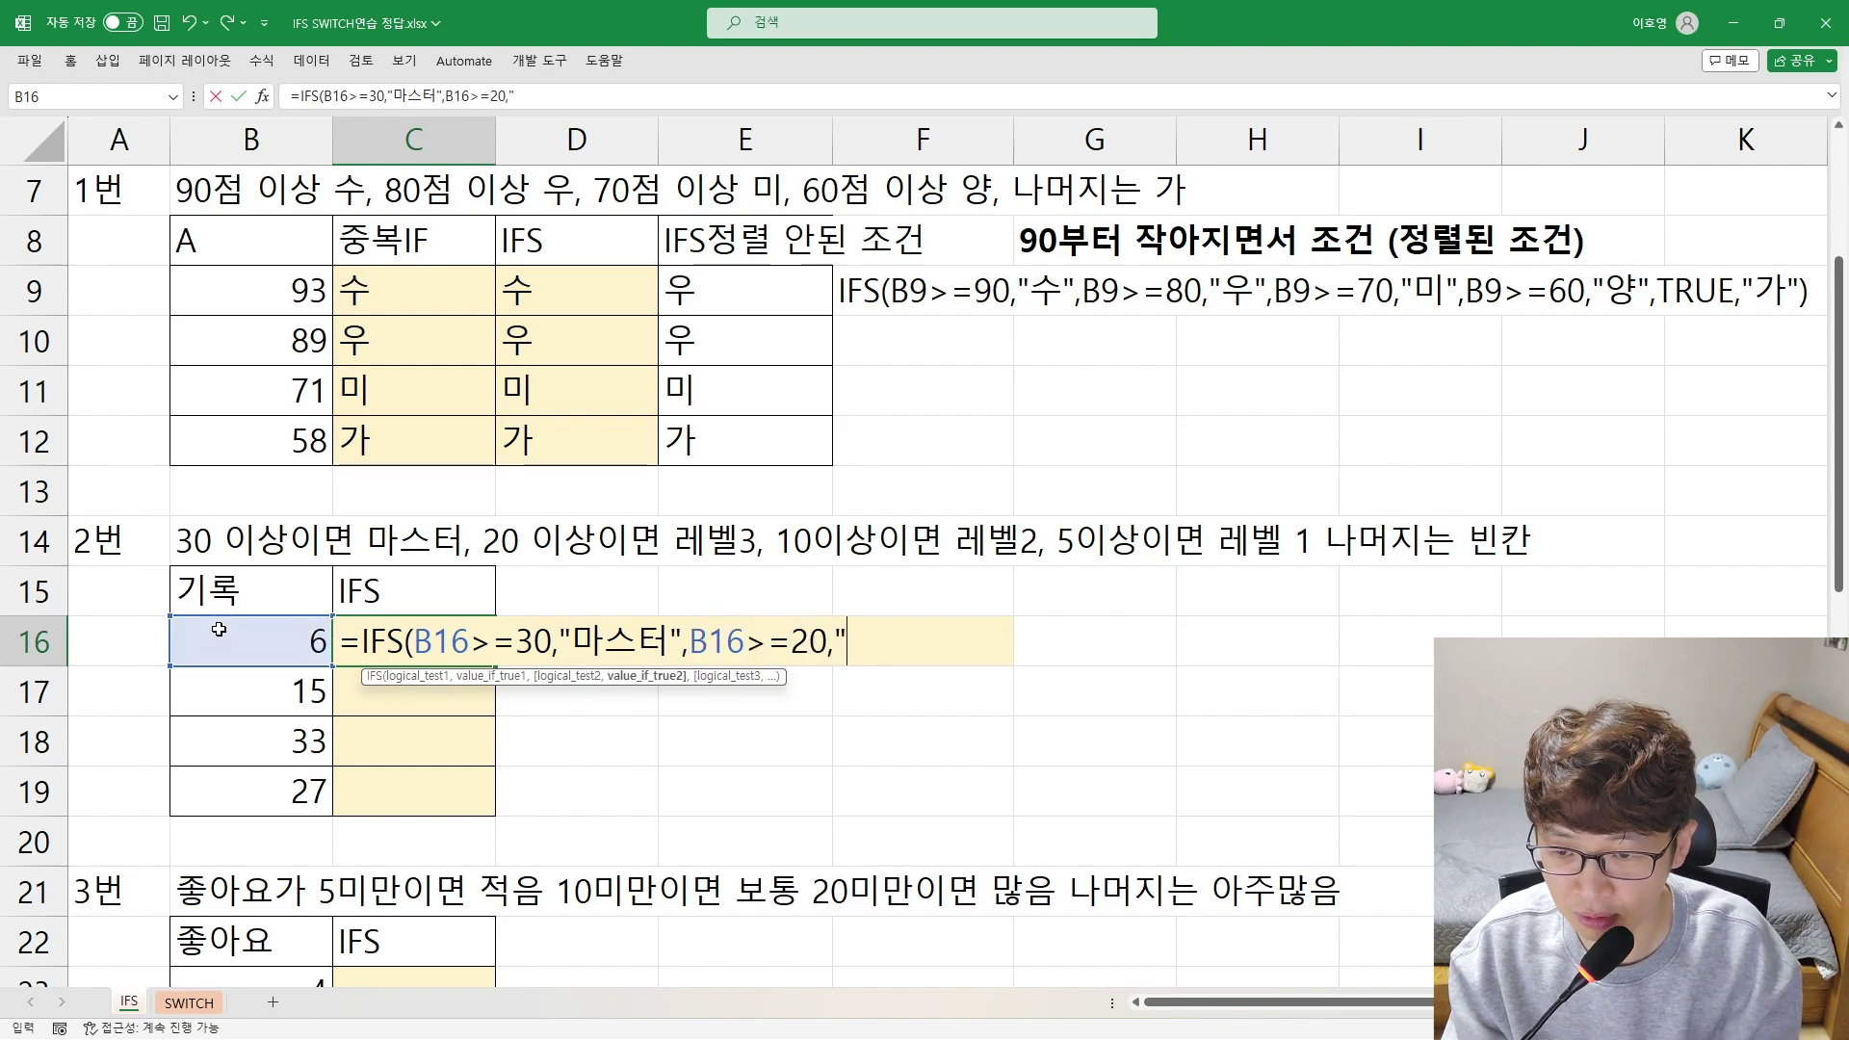
type("FPQP")
key("BackSpace")
key("BackSpace")
key("BackSpace")
key("BackSpace")
type("레")
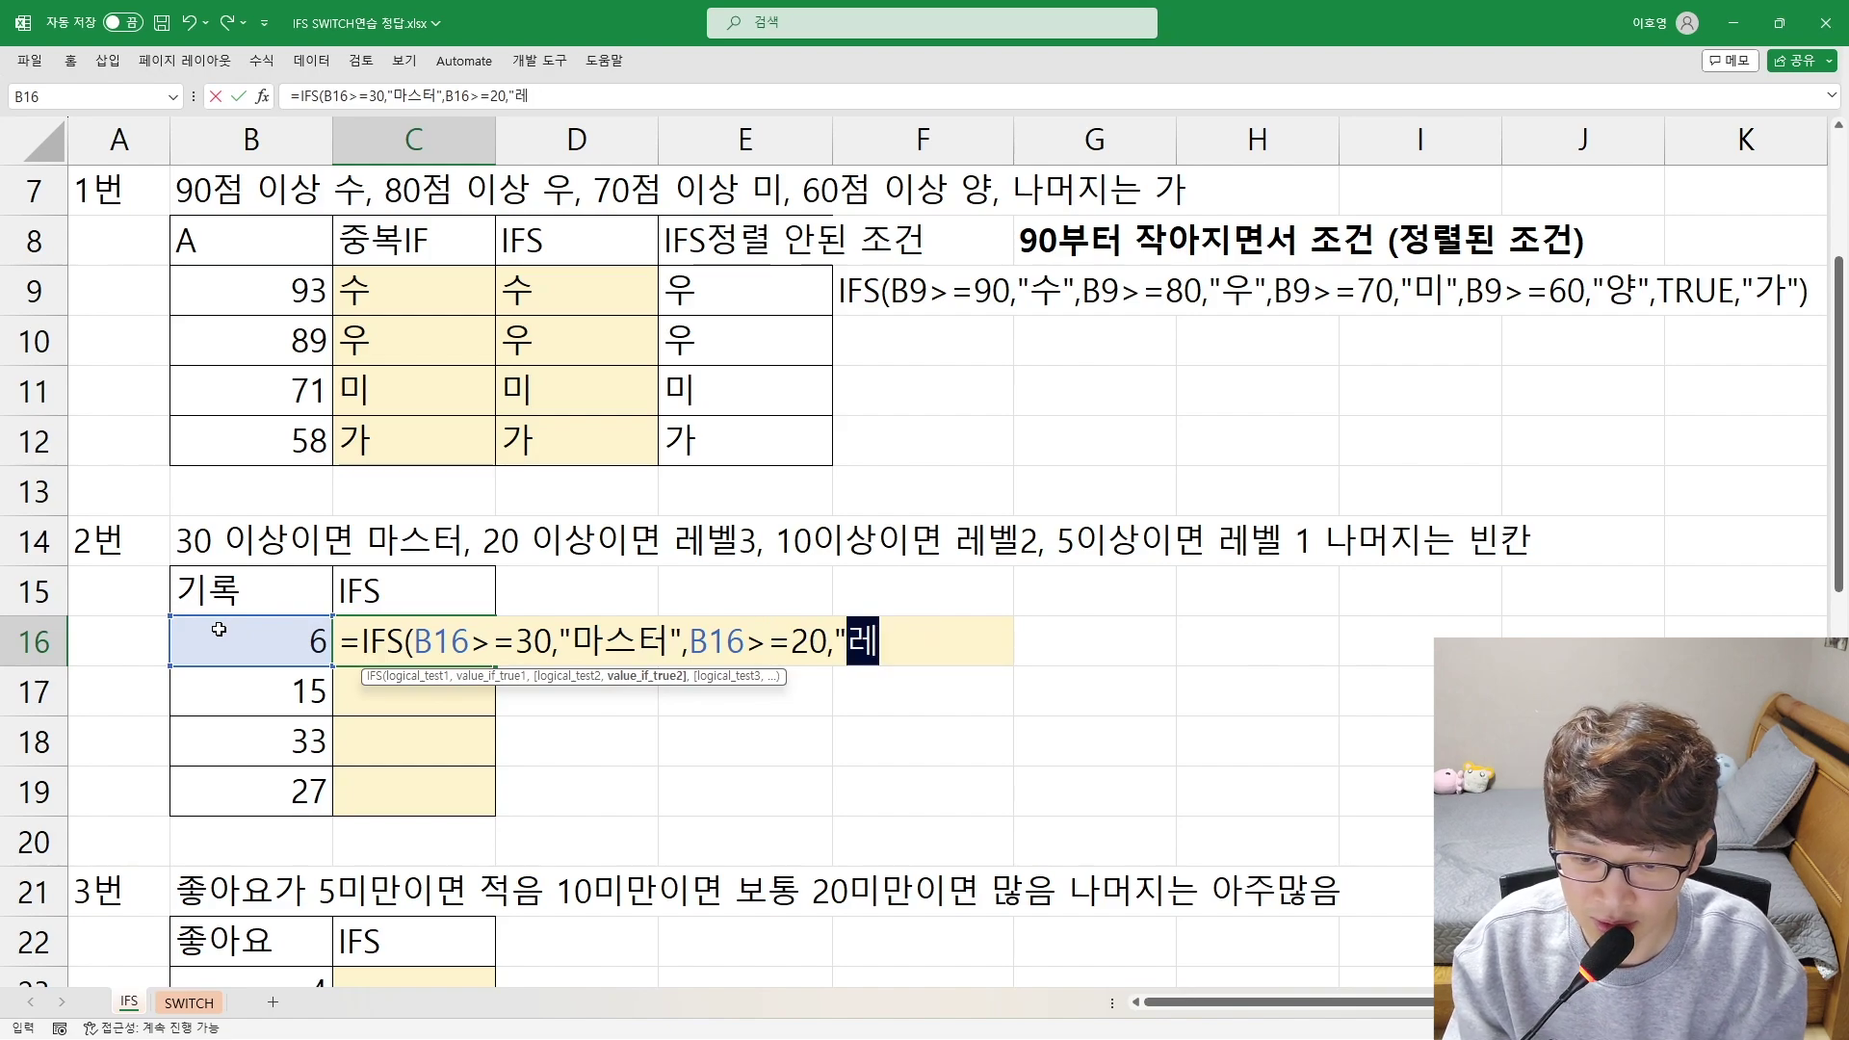
type("벨3")
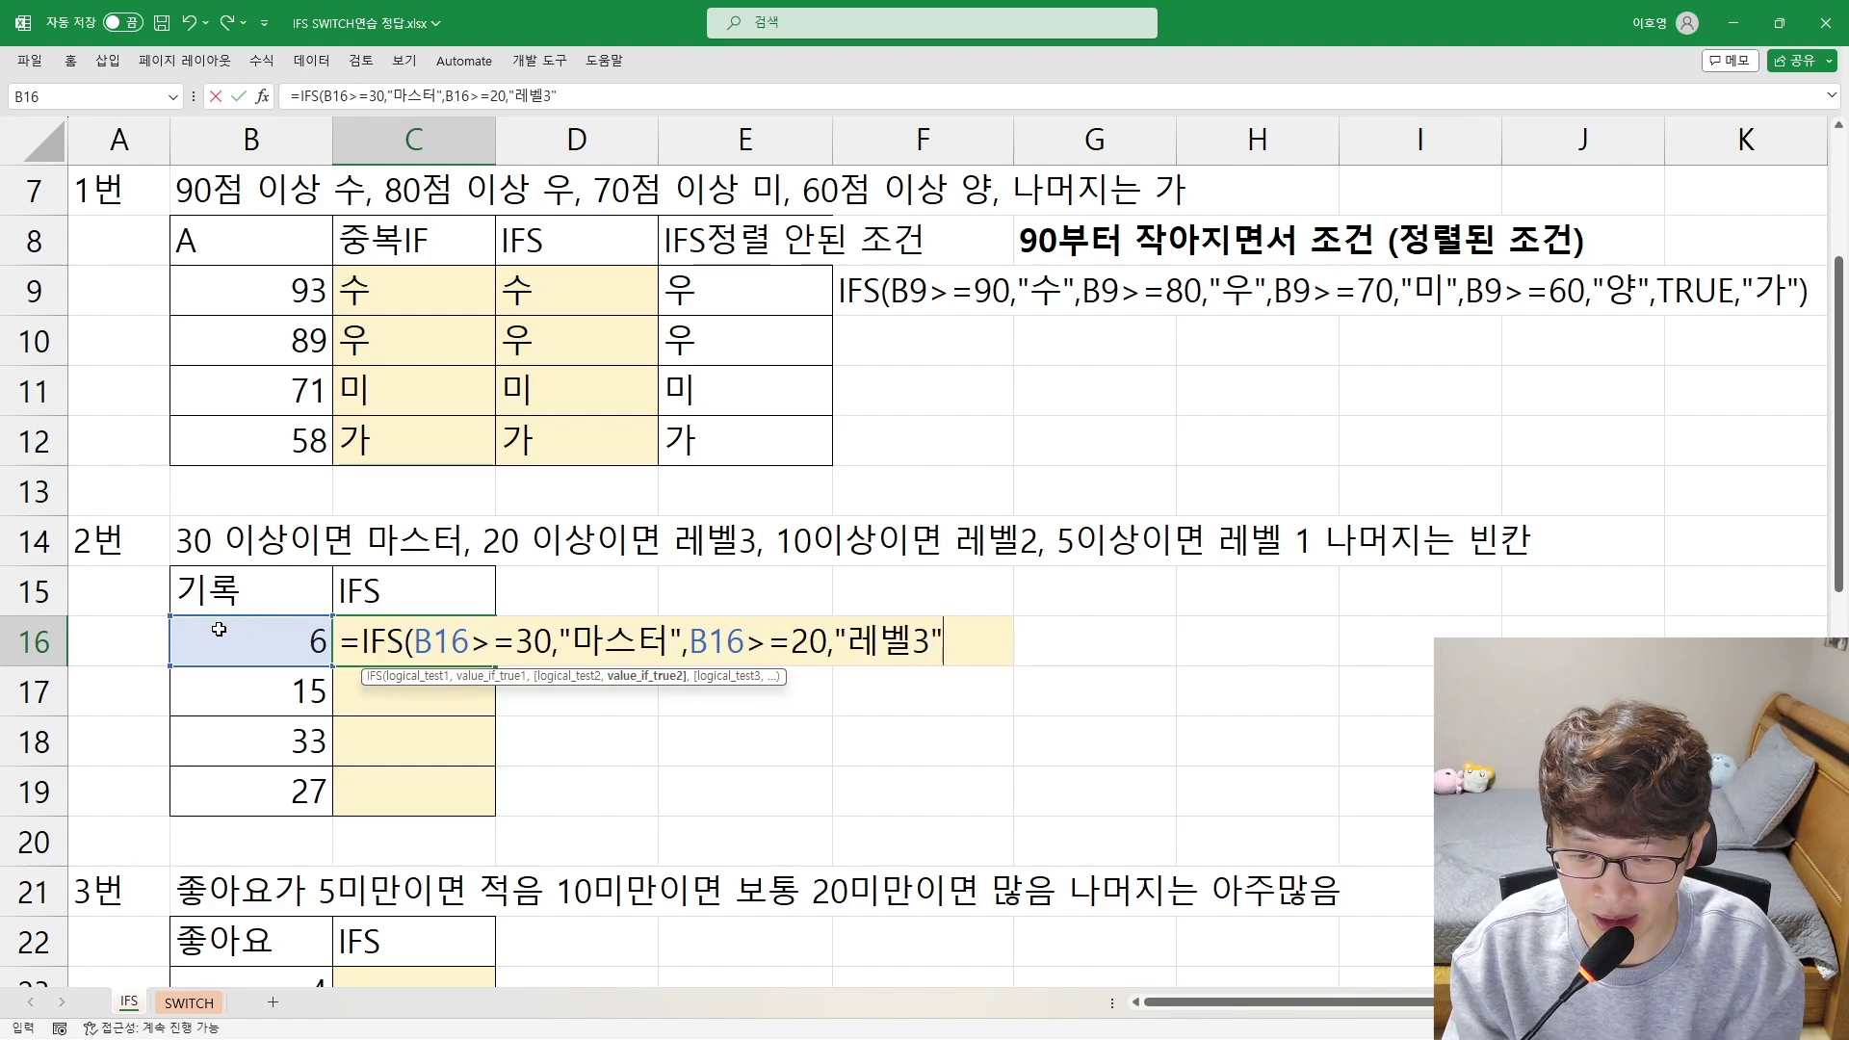
type("\",")
Add the third pair B16>=10,"레벨2" to C16's IFS formula, with 10 as a plain number without quotes
left_click(218, 629)
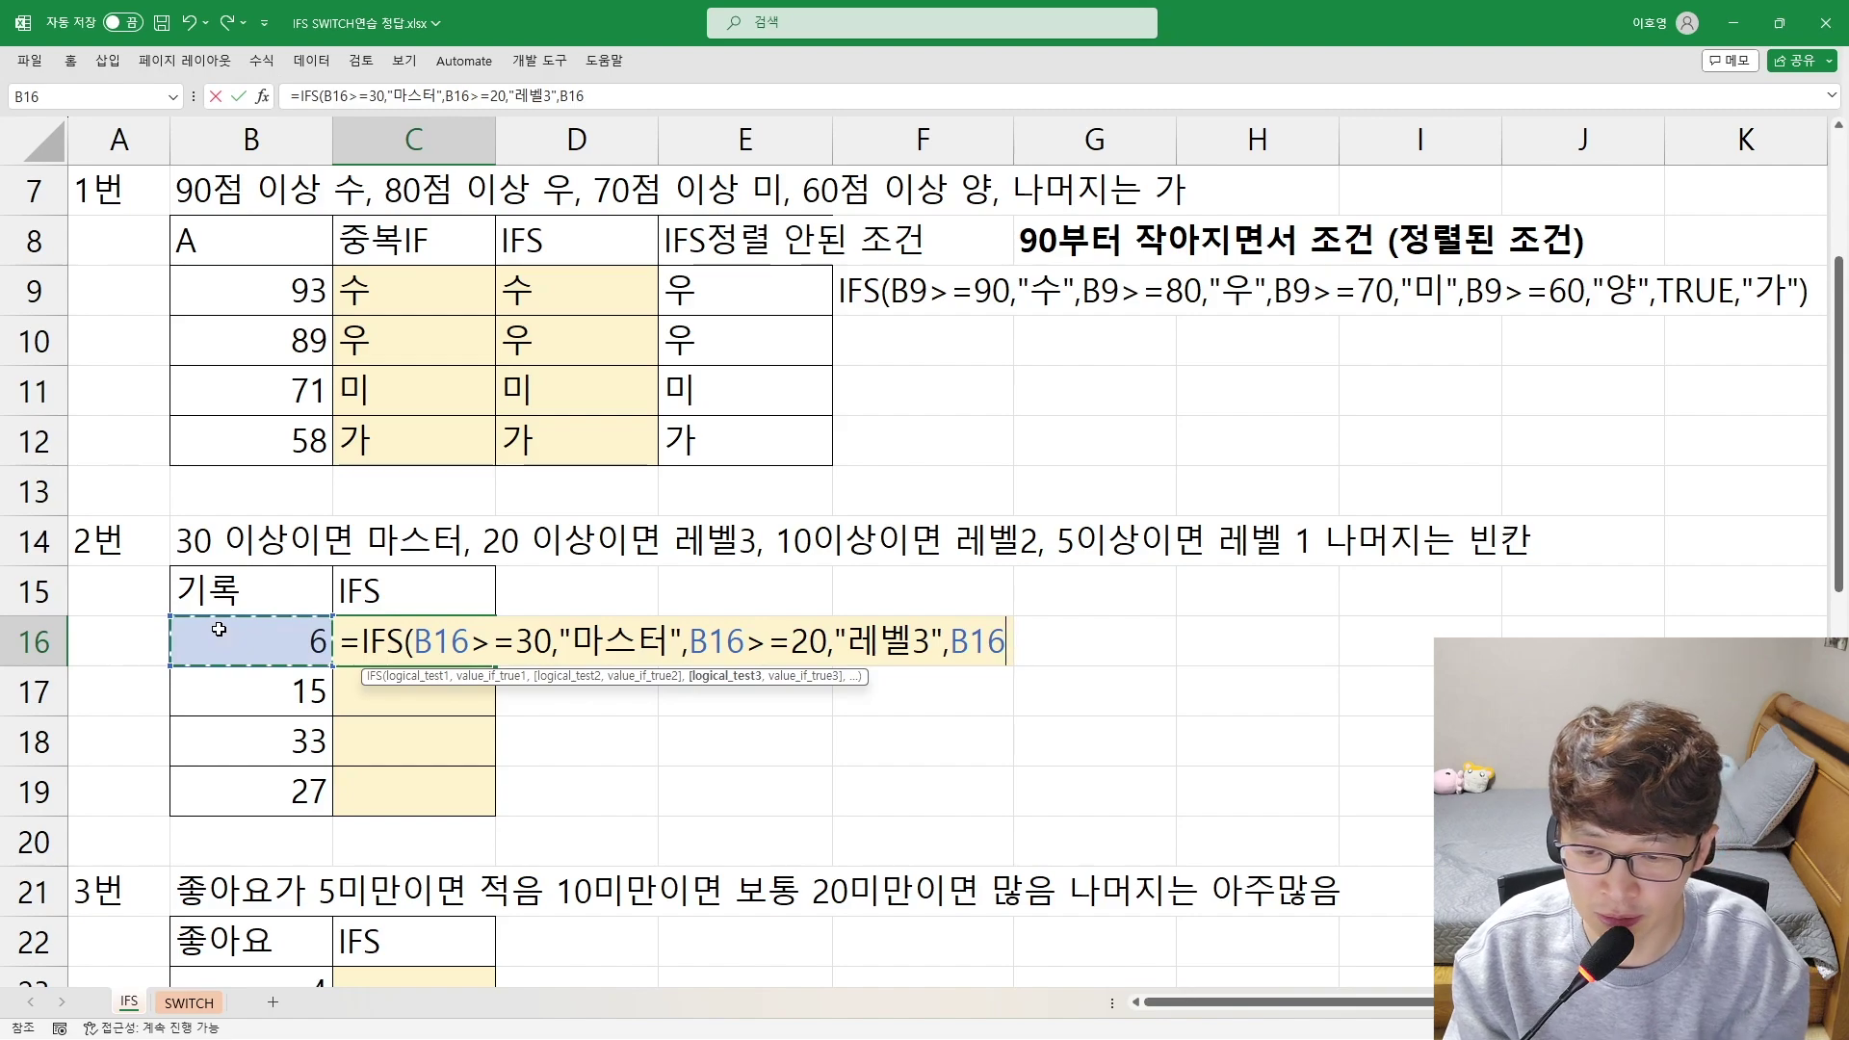
type(">=\"")
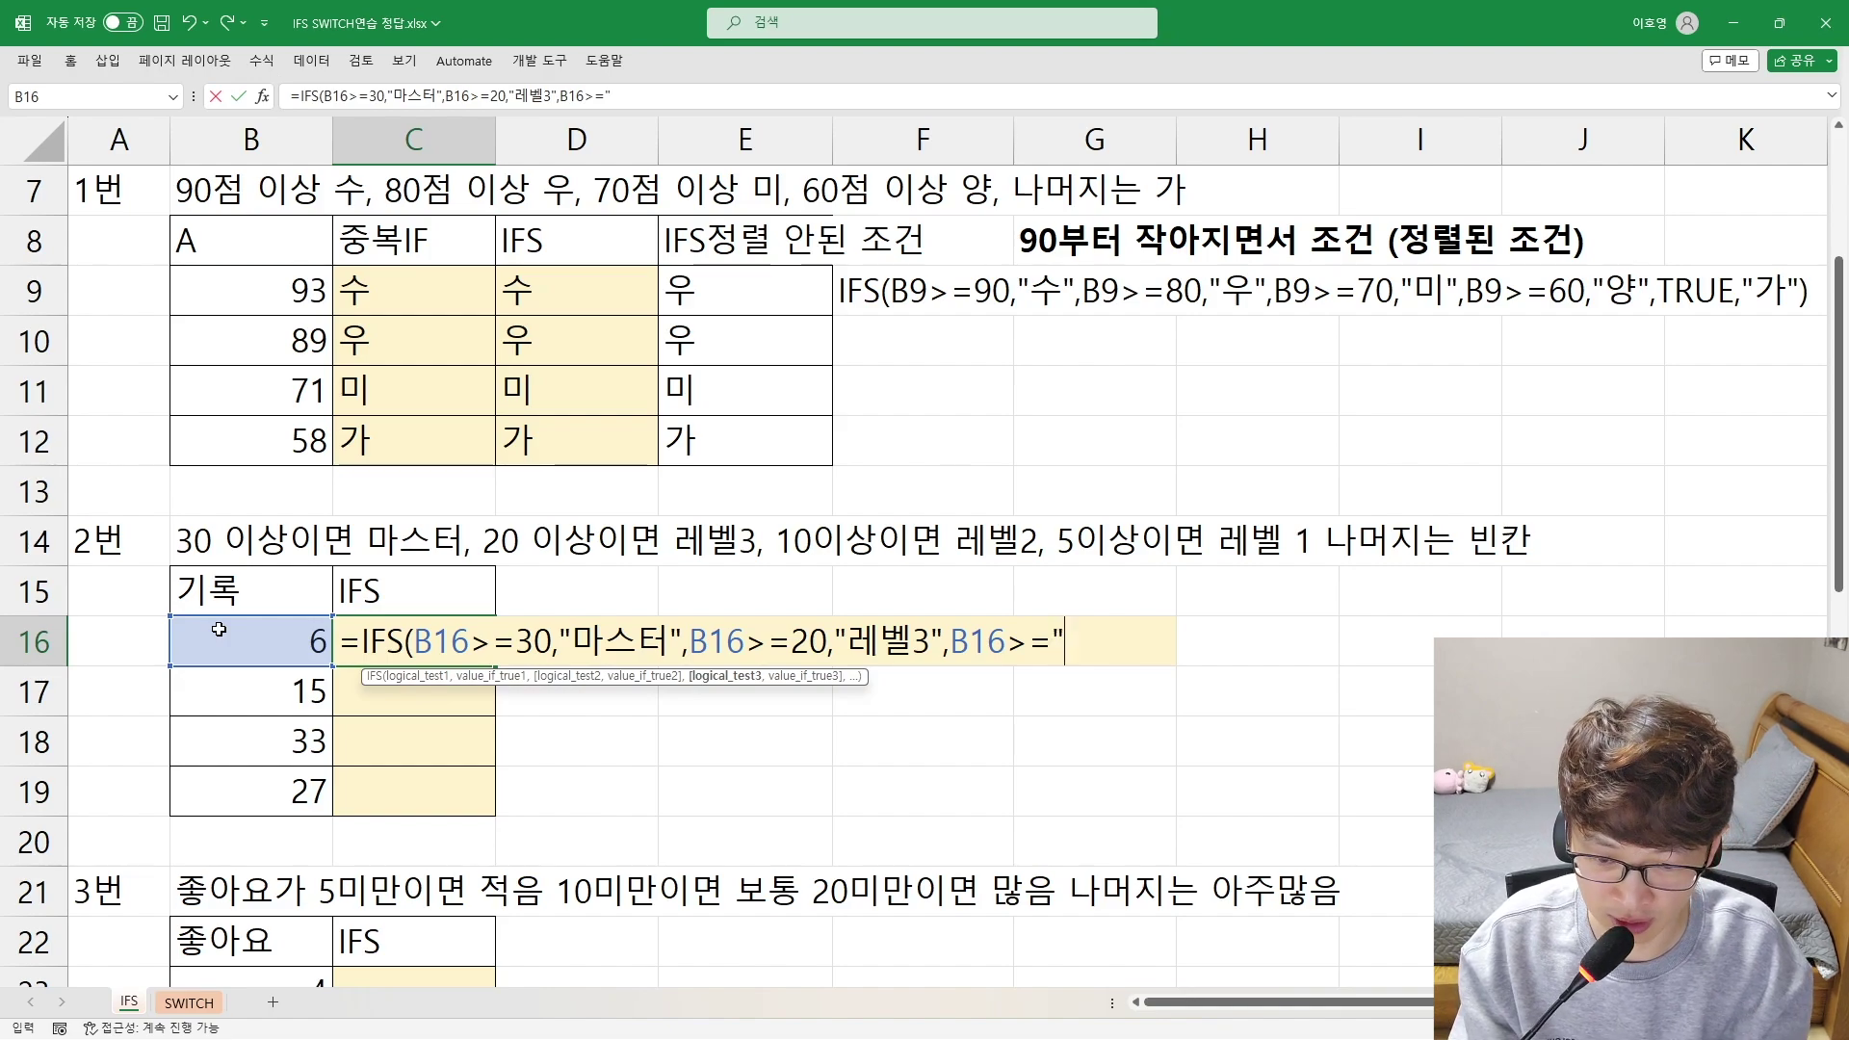
type("10")
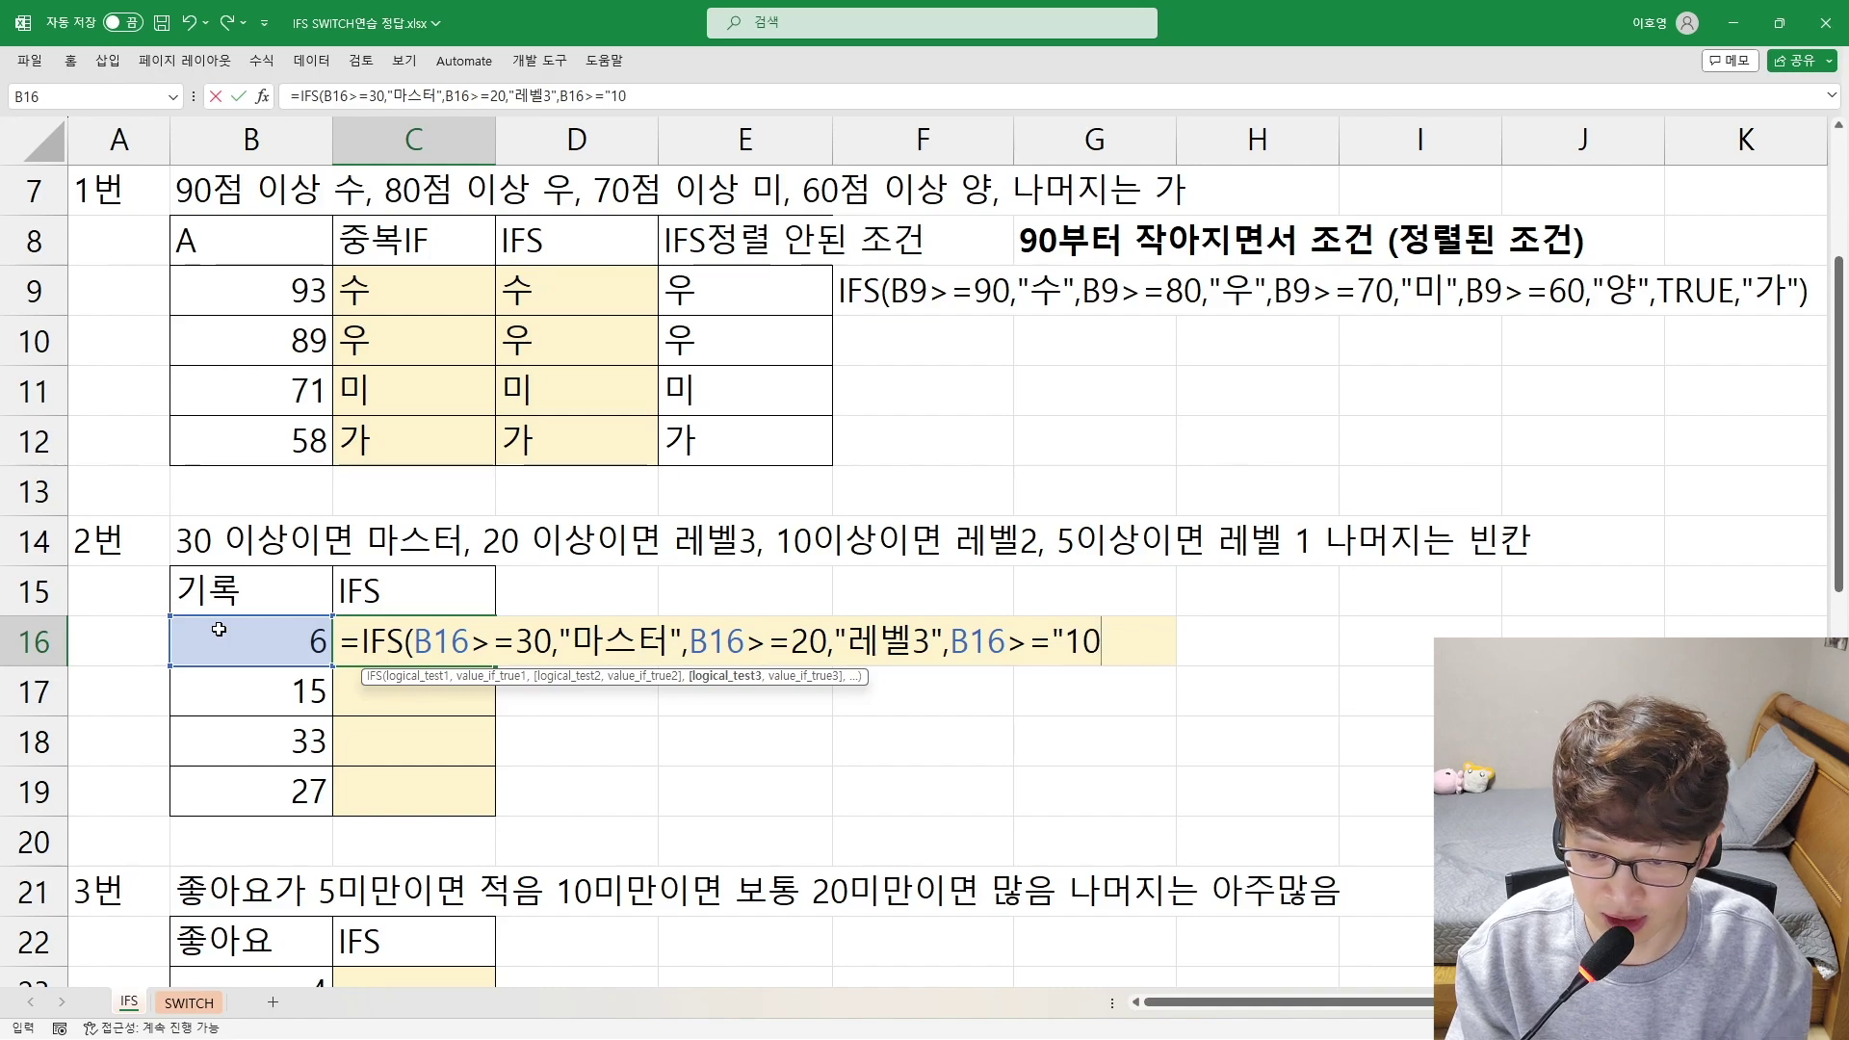
type("\"")
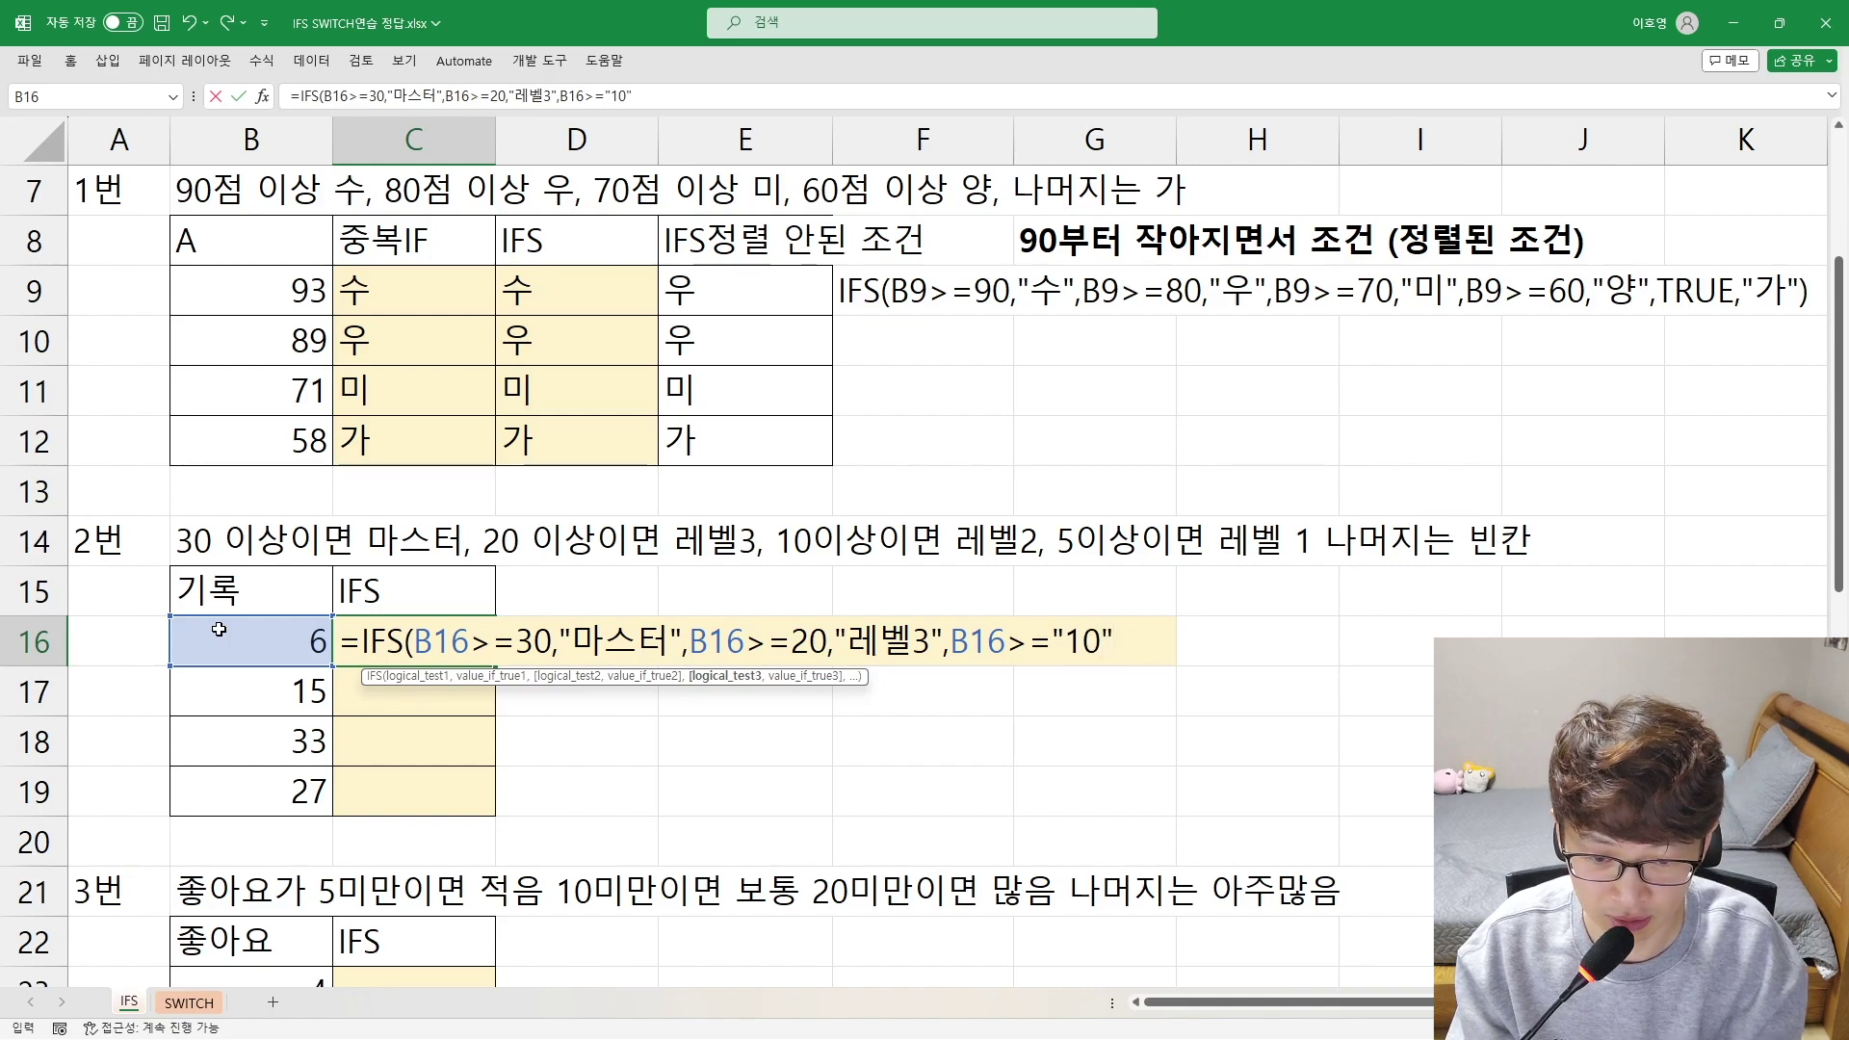
type(",")
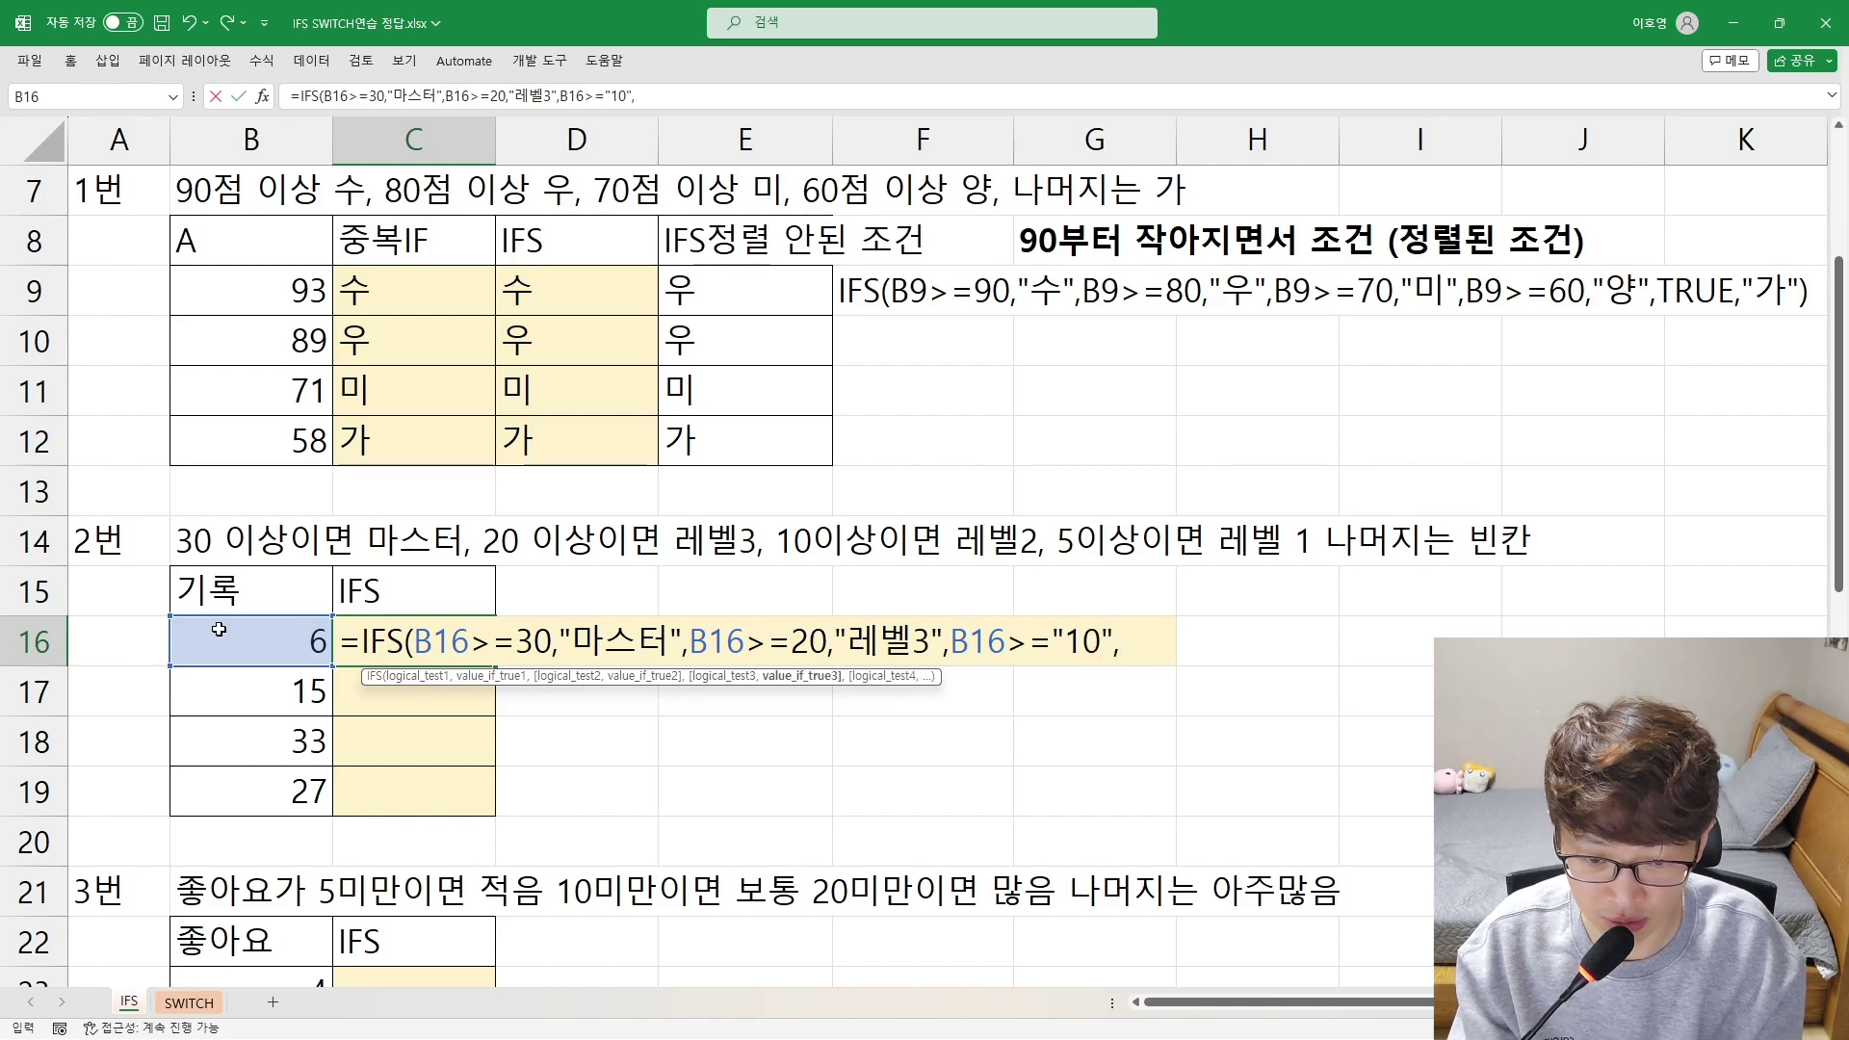
key("BackSpace")
key("BackSpace")
key("BackSpace")
key("BackSpace")
key("BackSpace")
type("10")
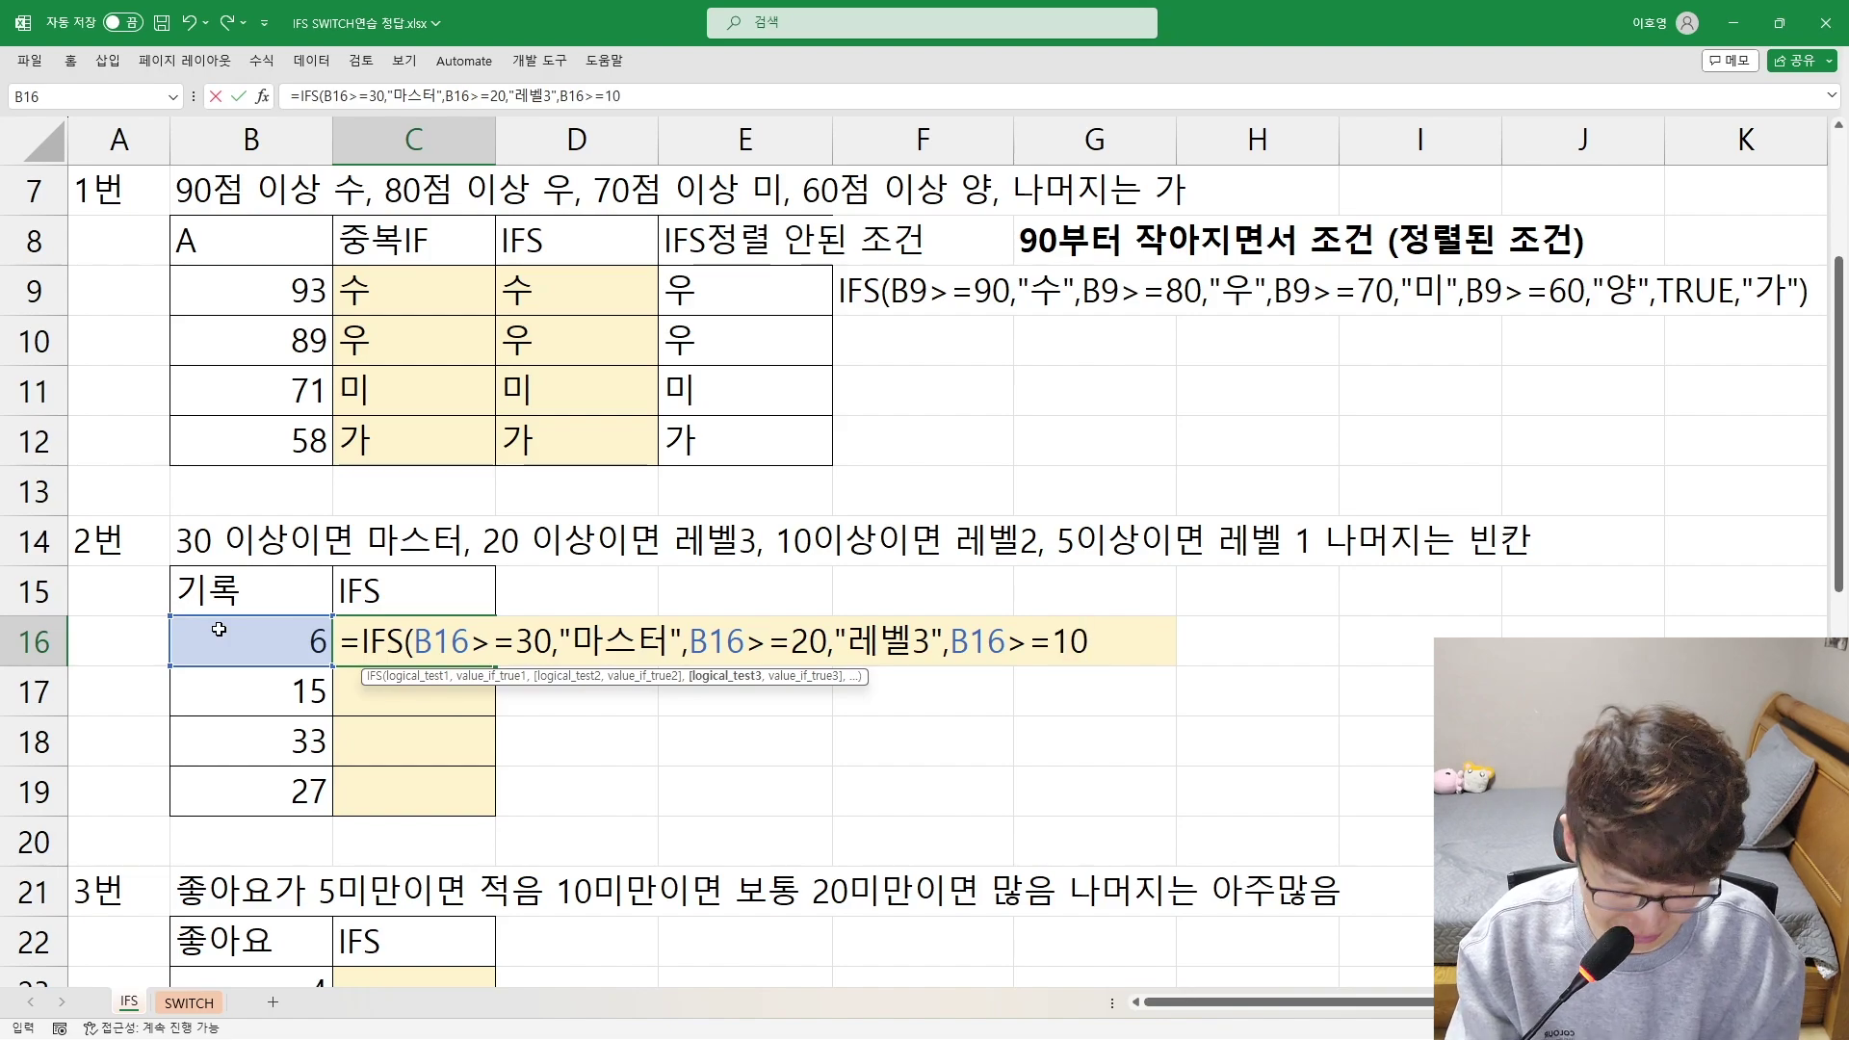
type(",")
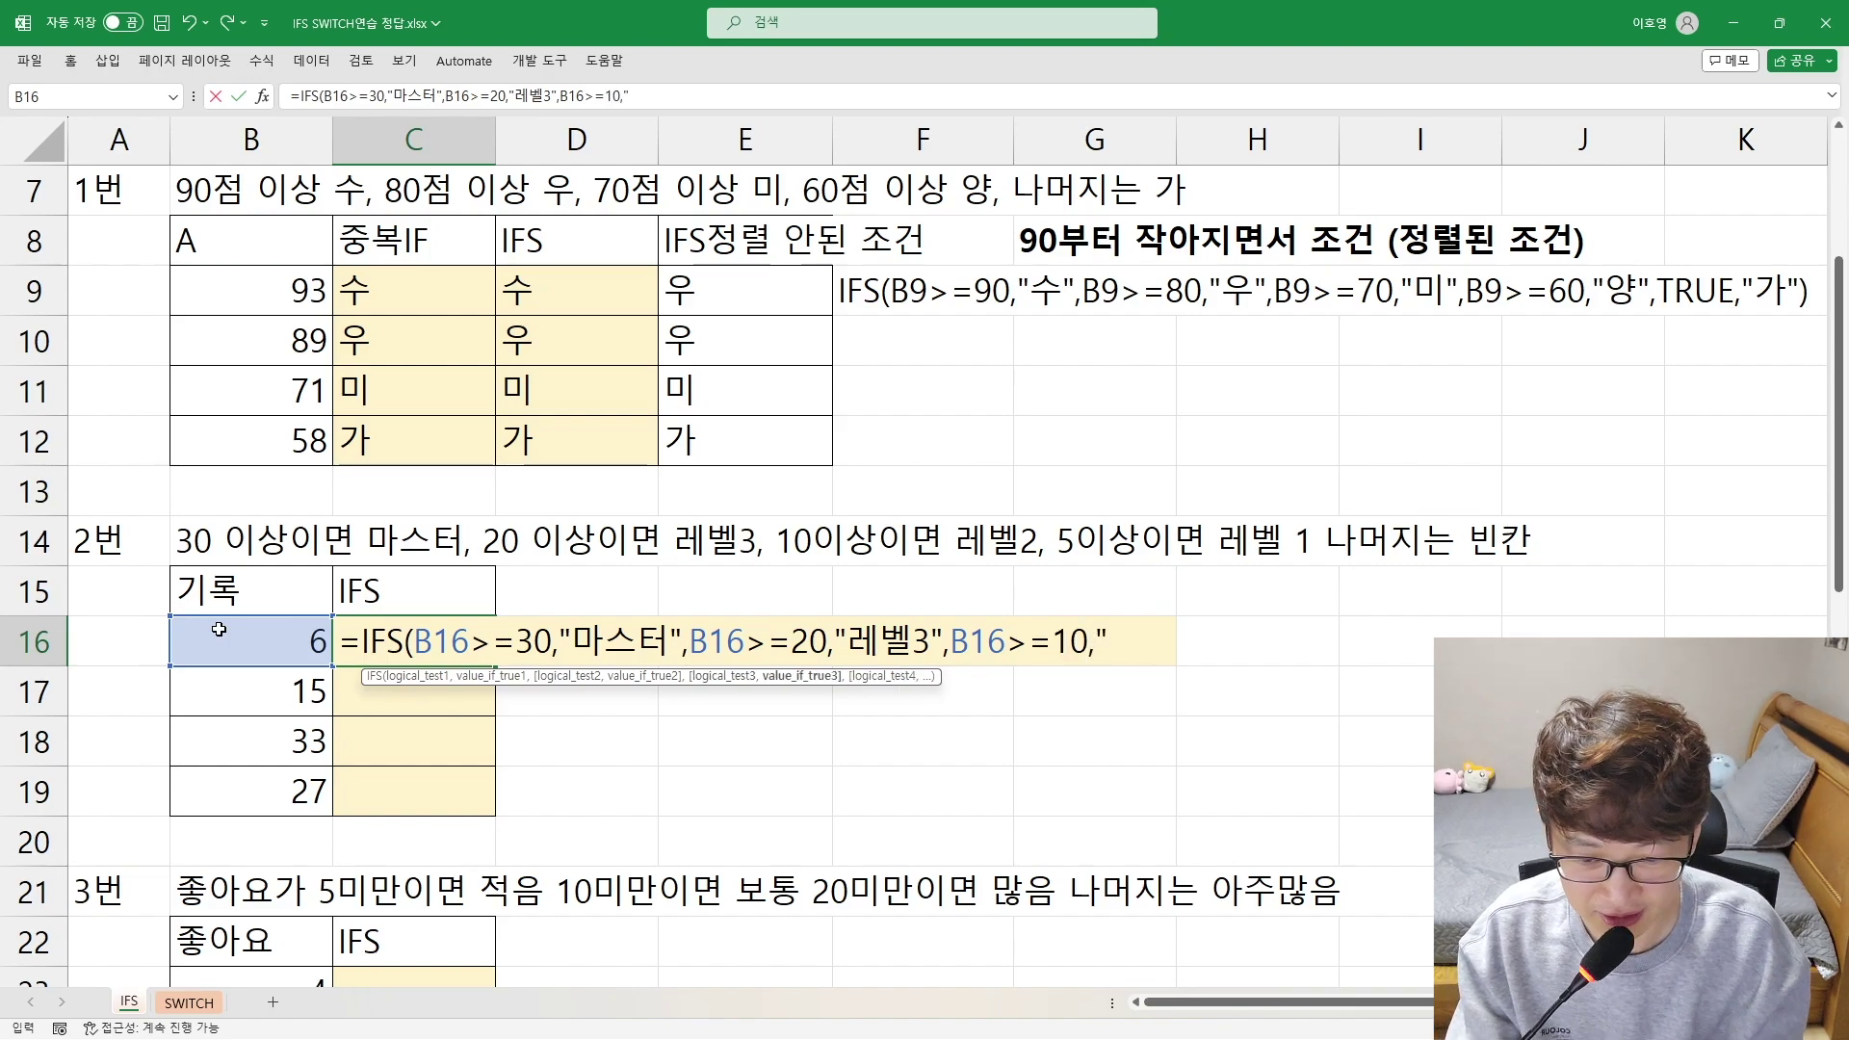
type("\"레벨2\",")
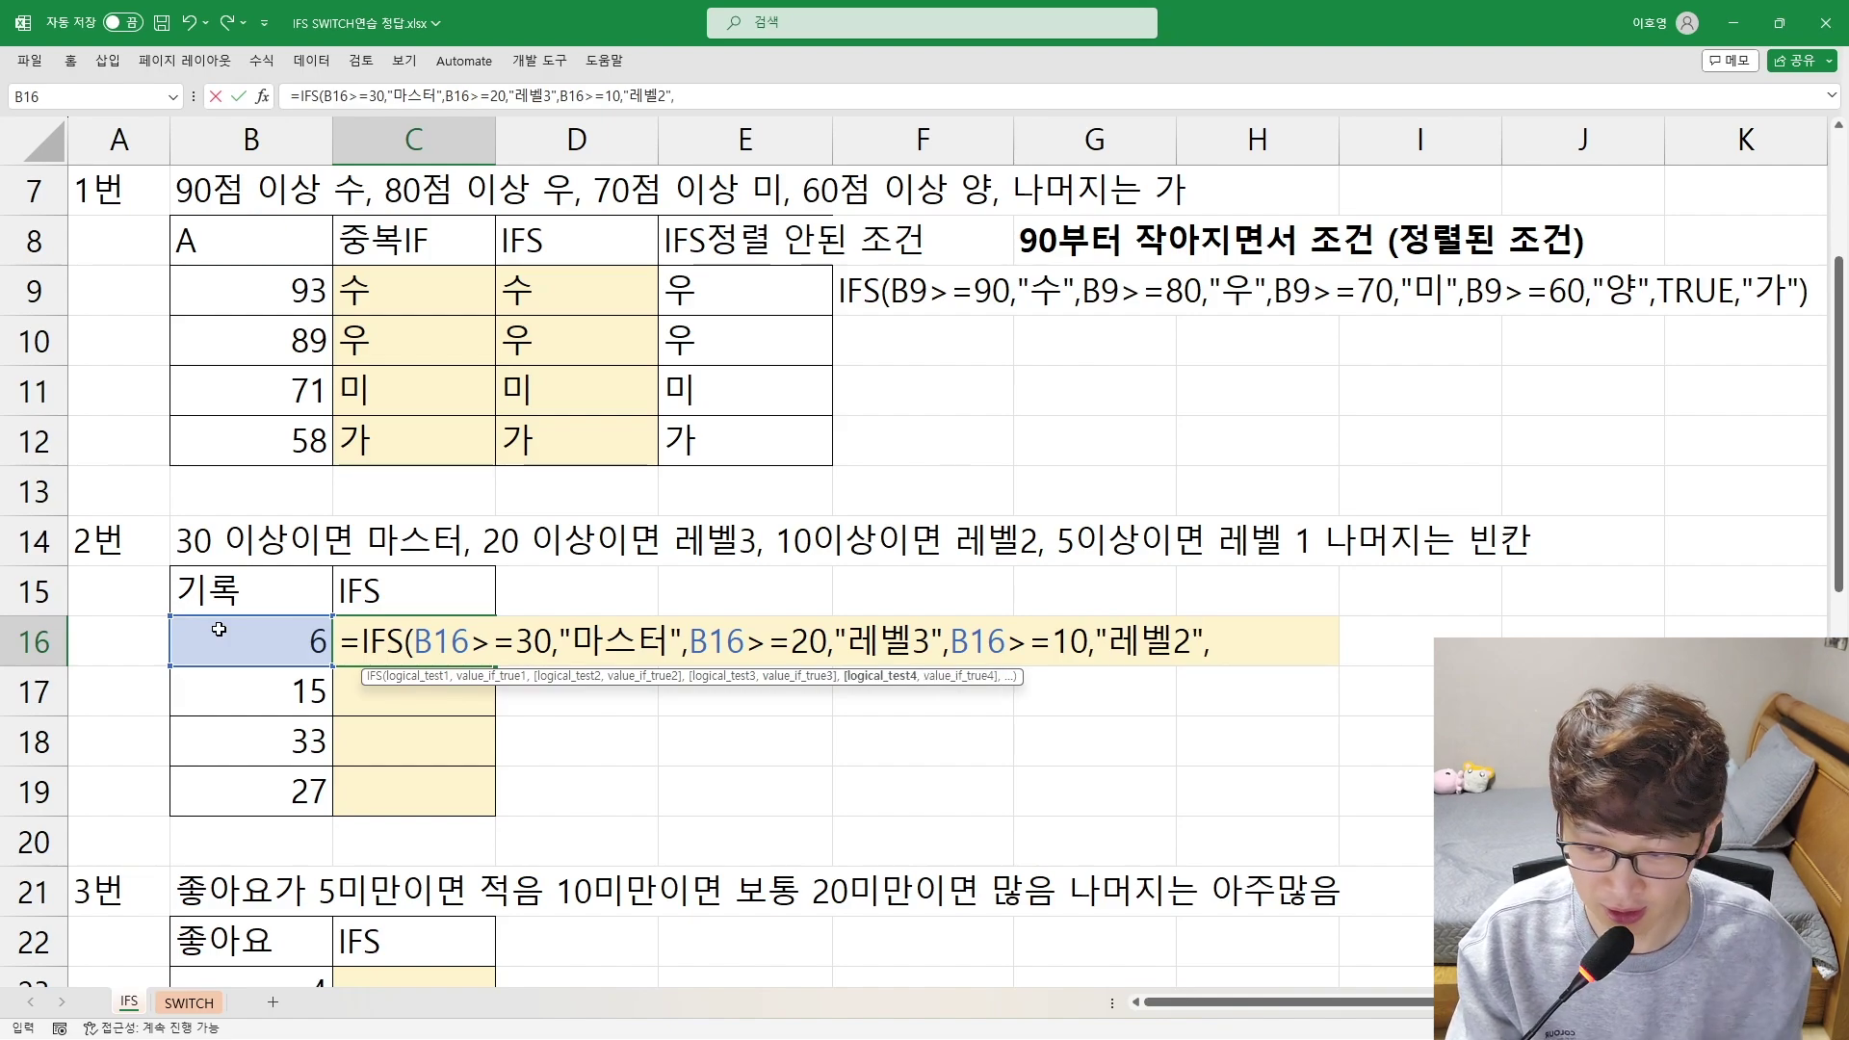
Add the fourth pair B16>=5,"레벨1" to C16's IFS formula, accepting the proposed formula correction along the way
left_click(219, 629)
type(">=5")
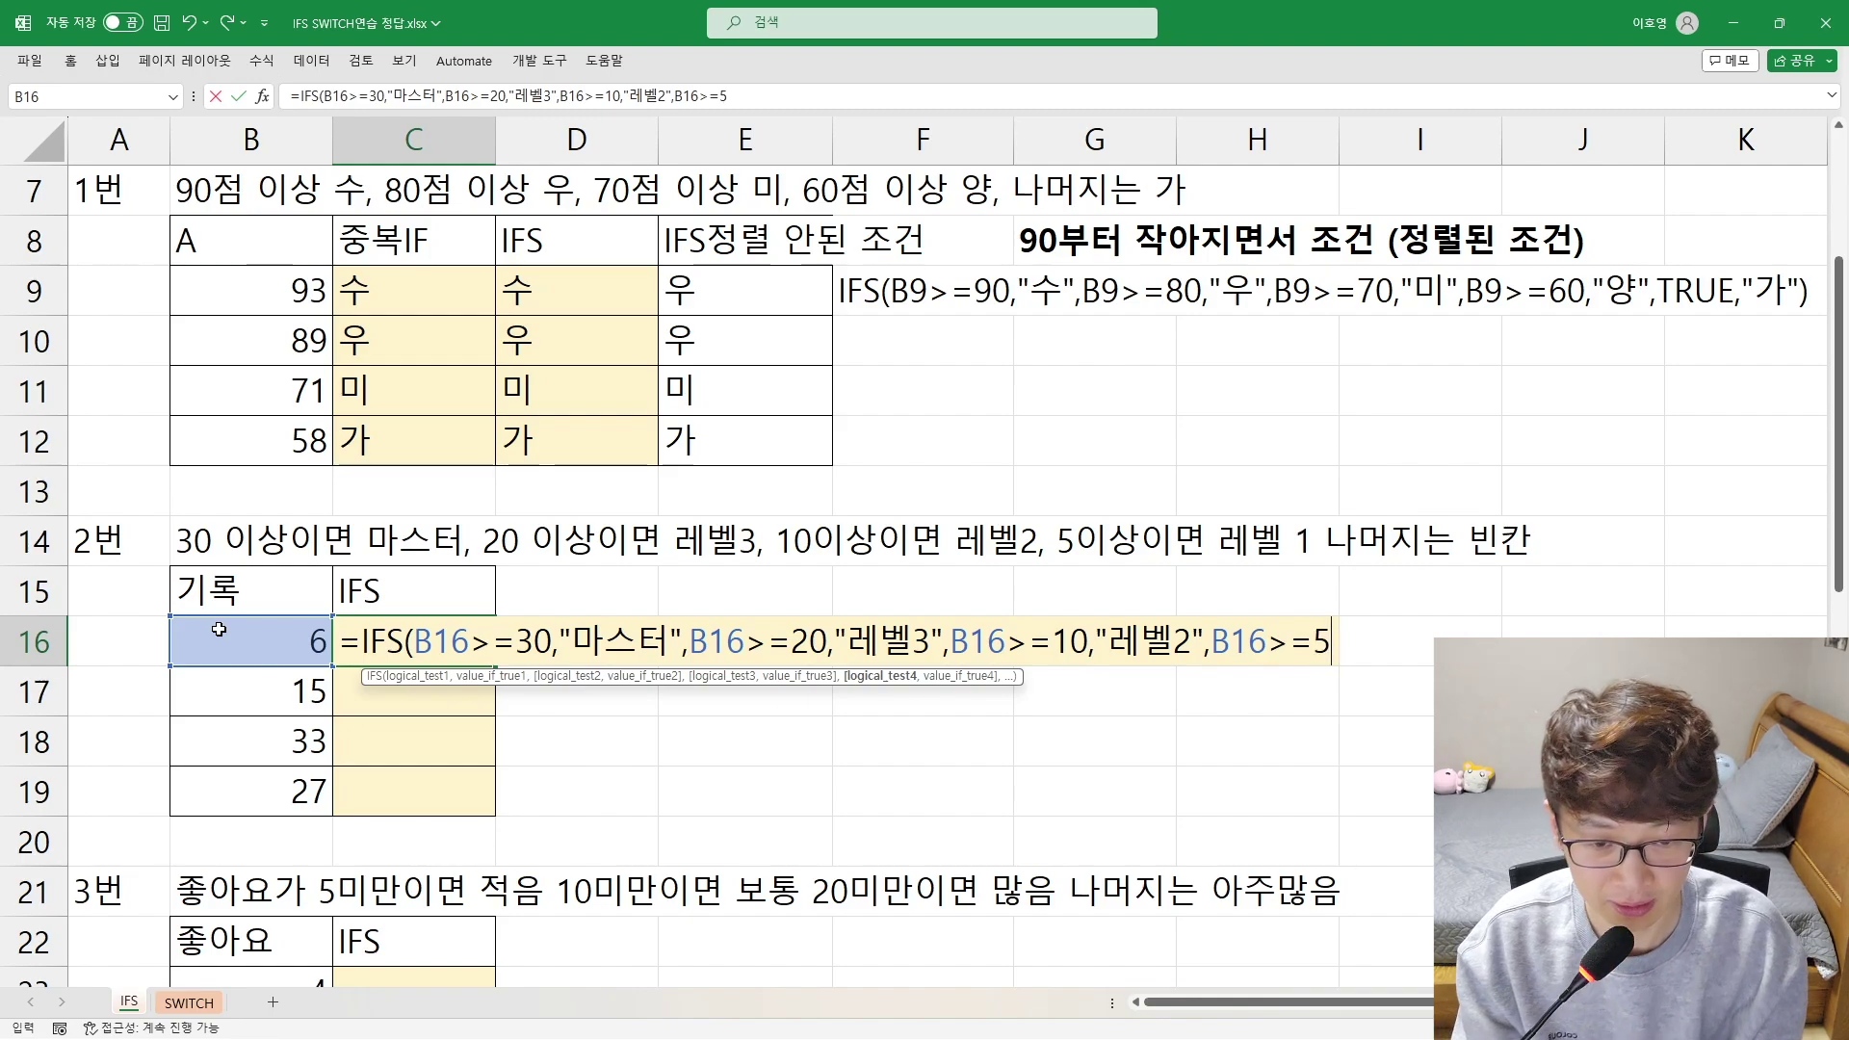
type(",\"")
key("Return")
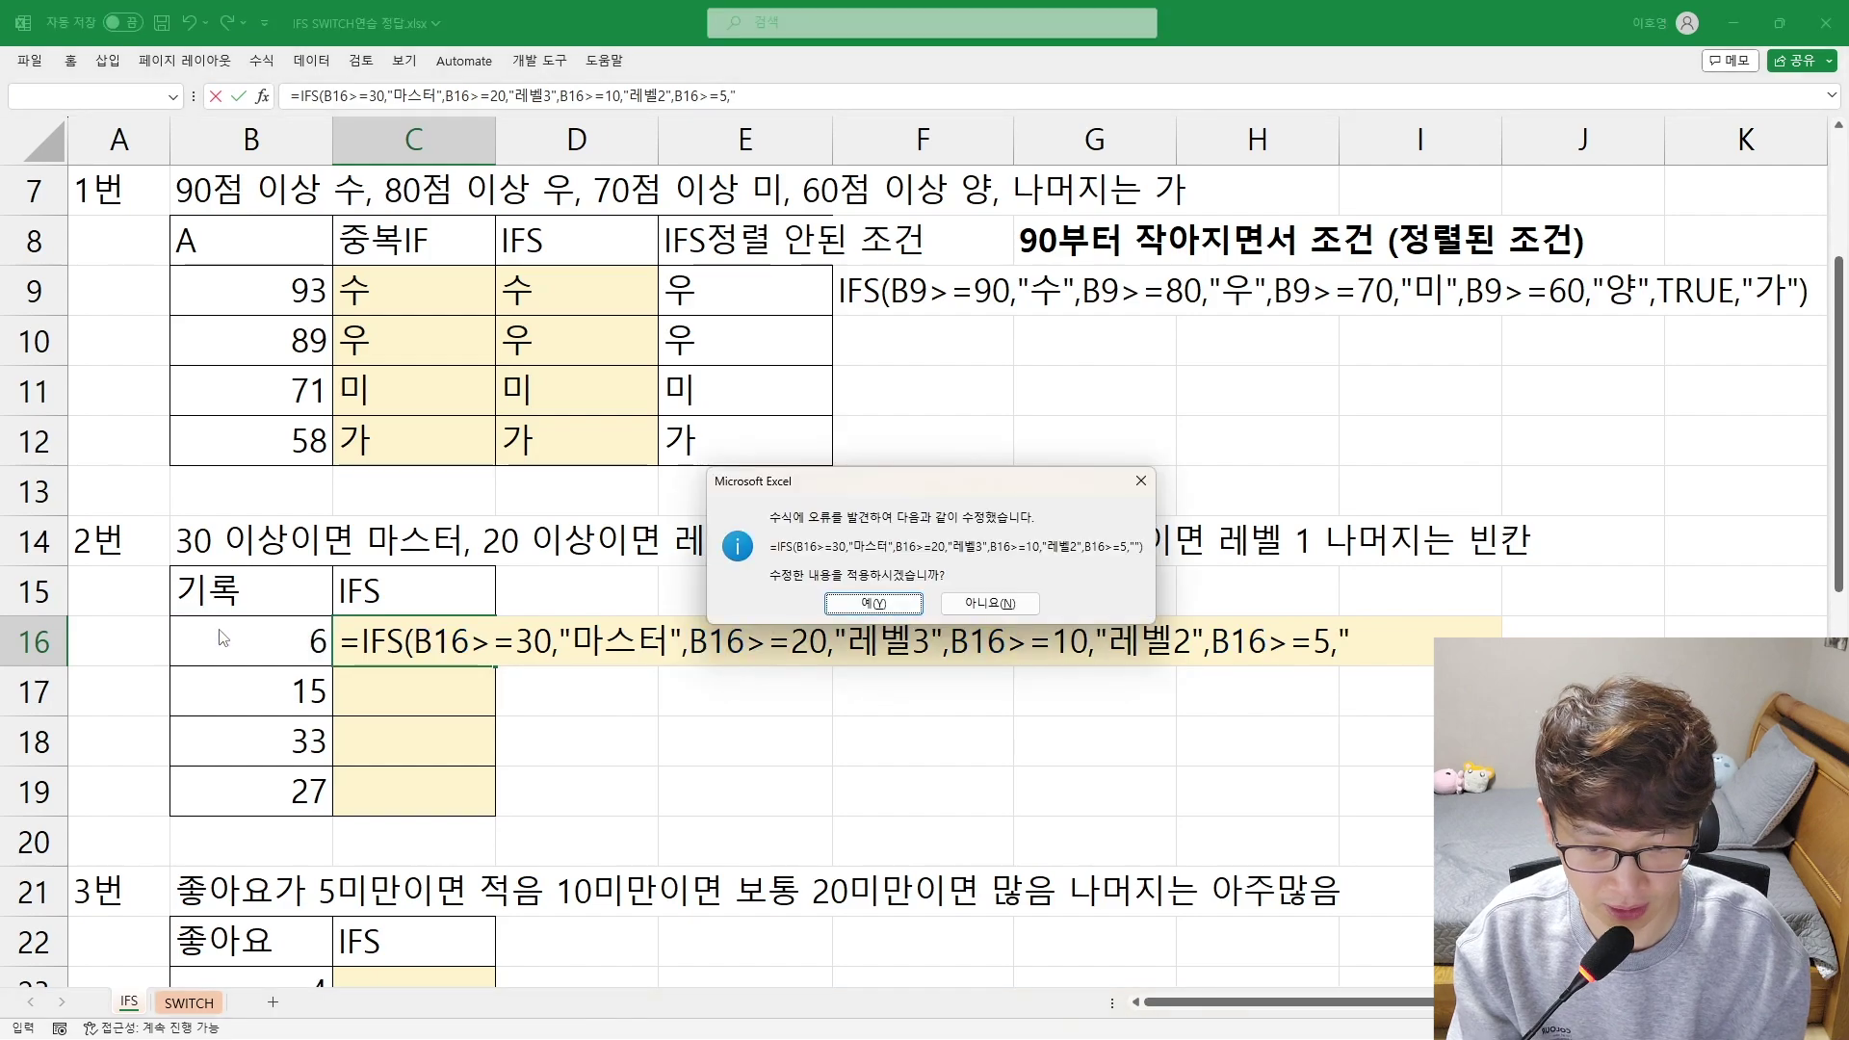
key("Return")
key("F2")
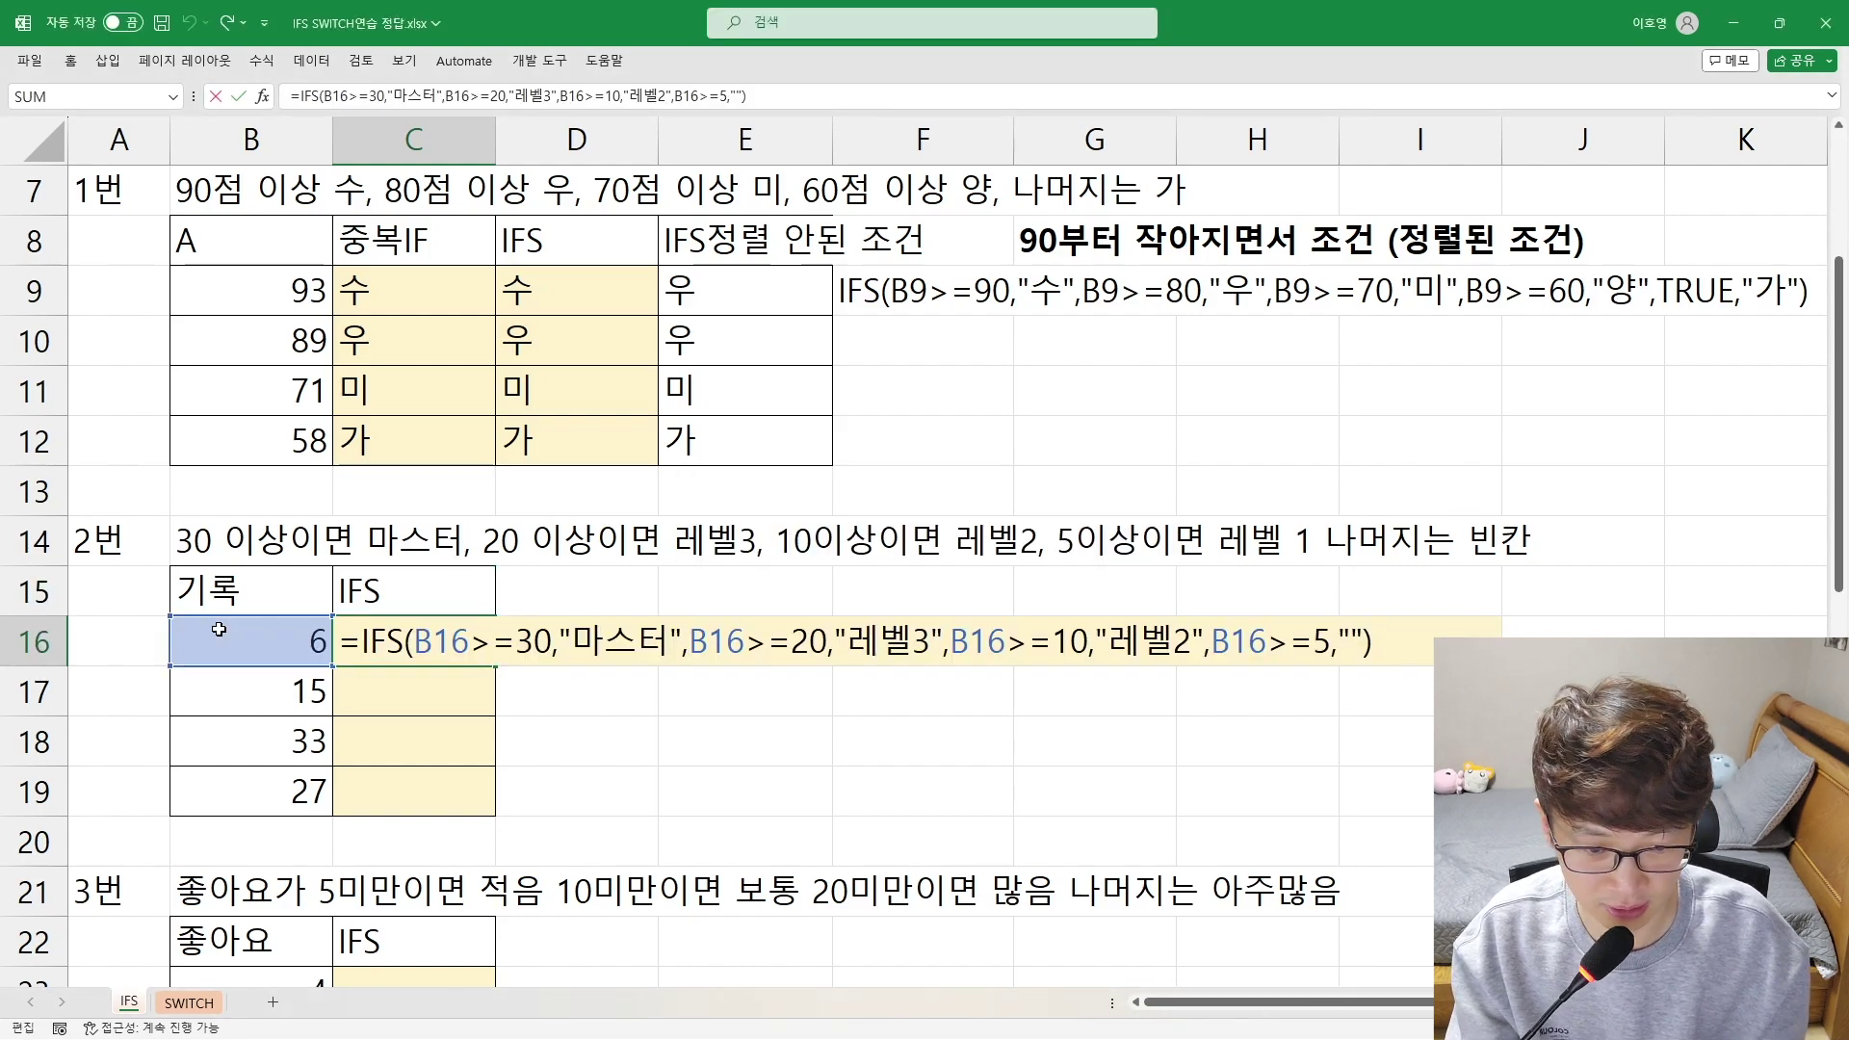
key("Left")
key("Left")
type("레벨1")
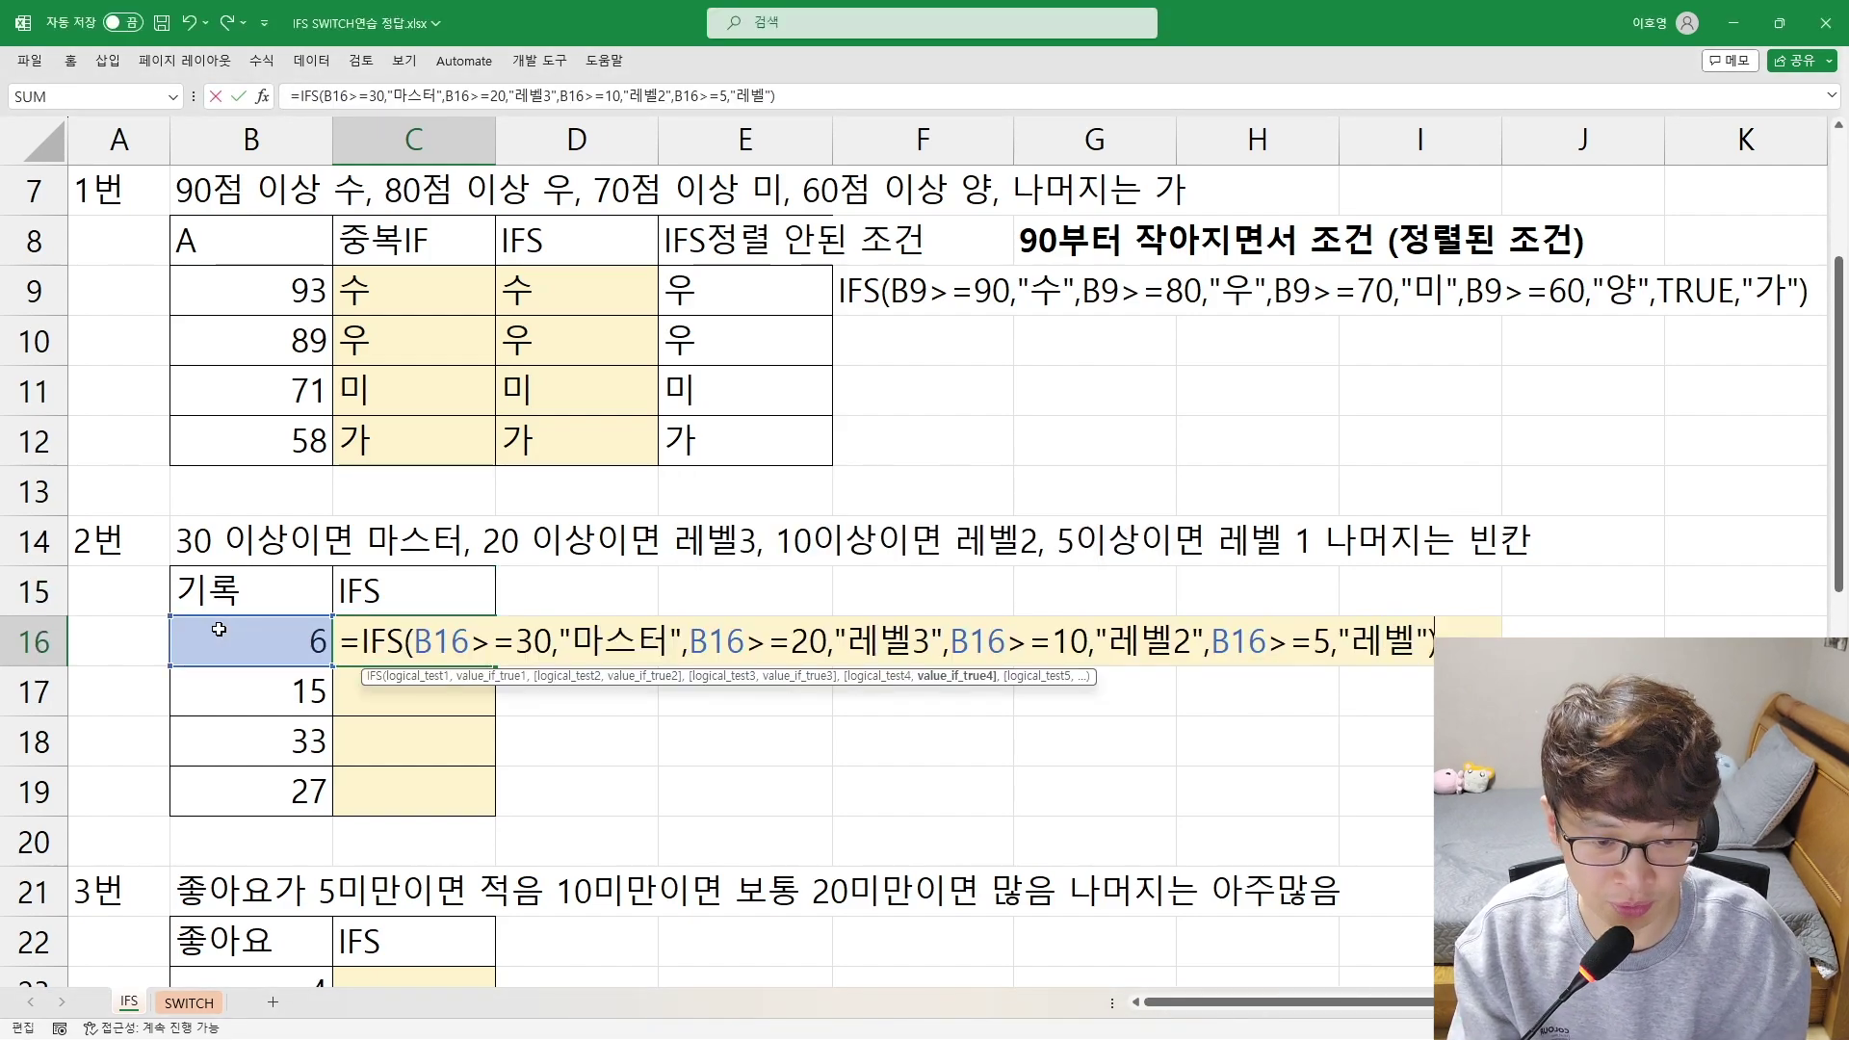
Finish C16's IFS formula with TRUE,"" so that remaining records return a blank, and enter it
key("Right")
type(",")
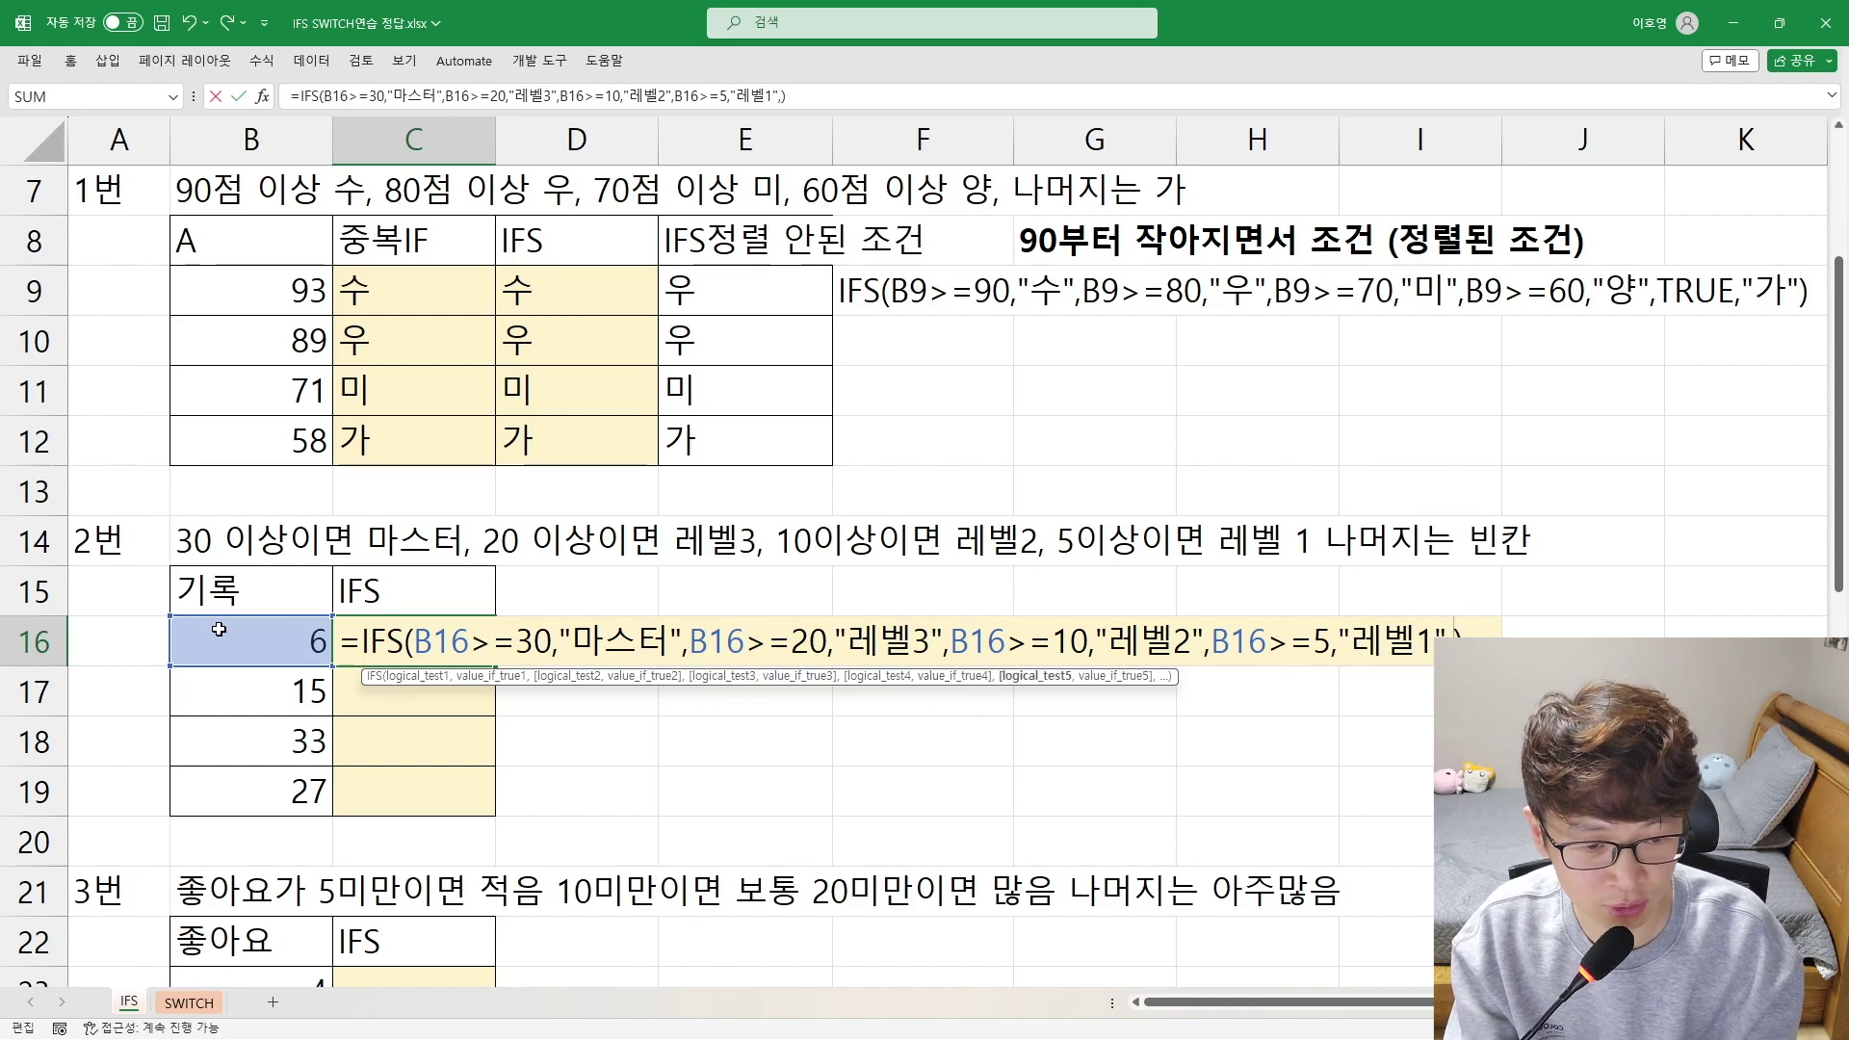
type("TRUE,")
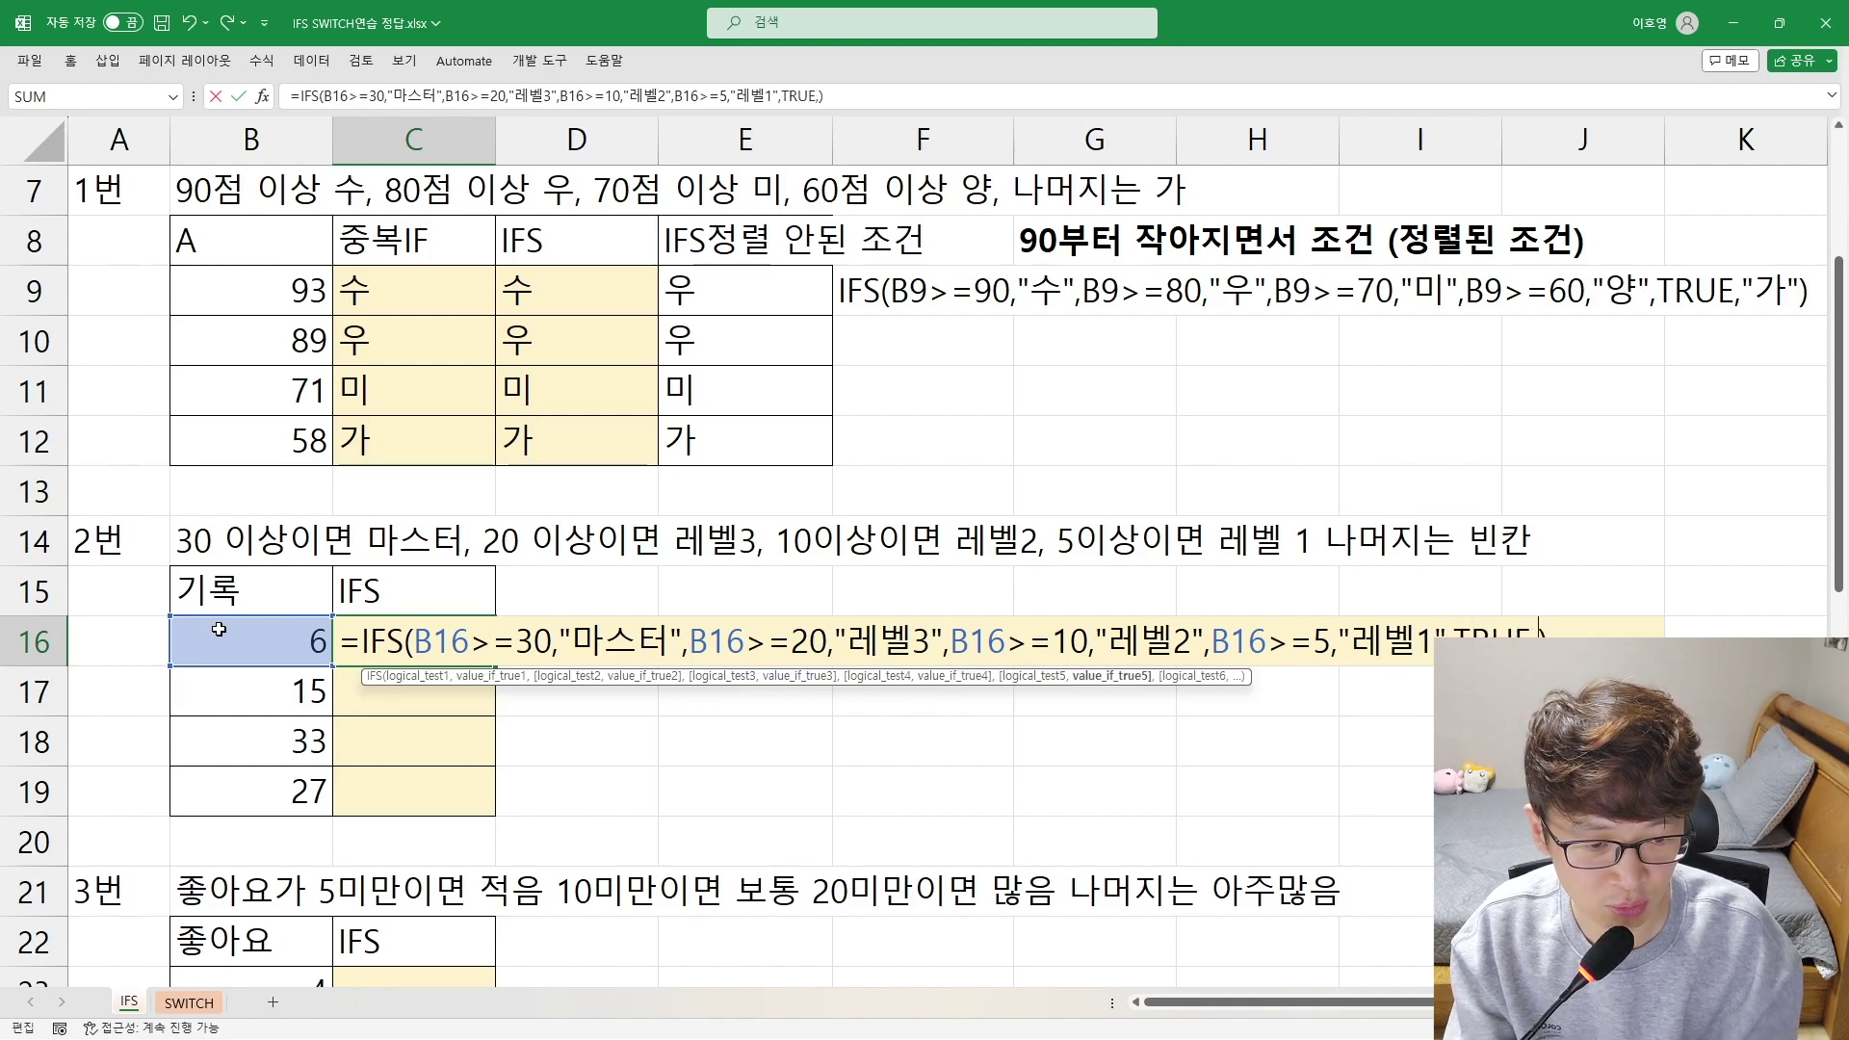
type("\"\"")
key("Return")
Fill the IFS formula from C16 down to C19
key("Up")
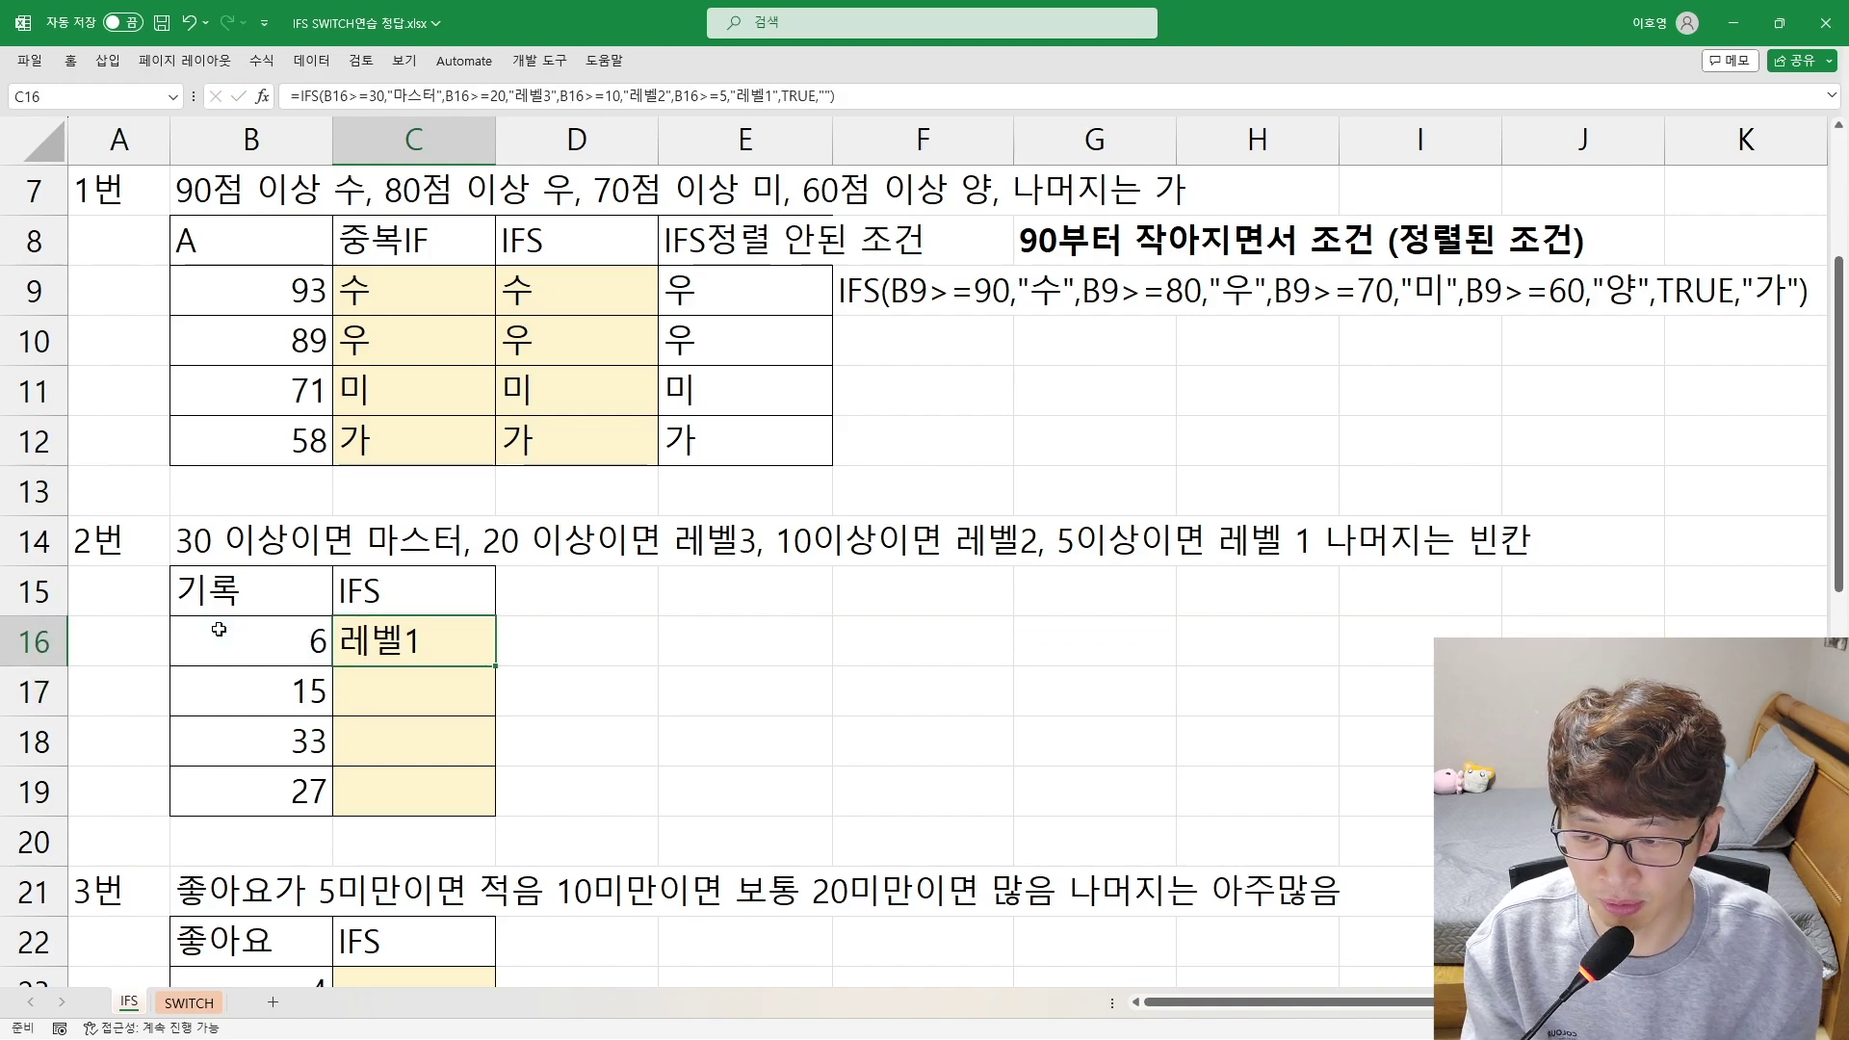
key("shift+Down")
key("shift+Down")
key("shift+Down")
key("ctrl+d")
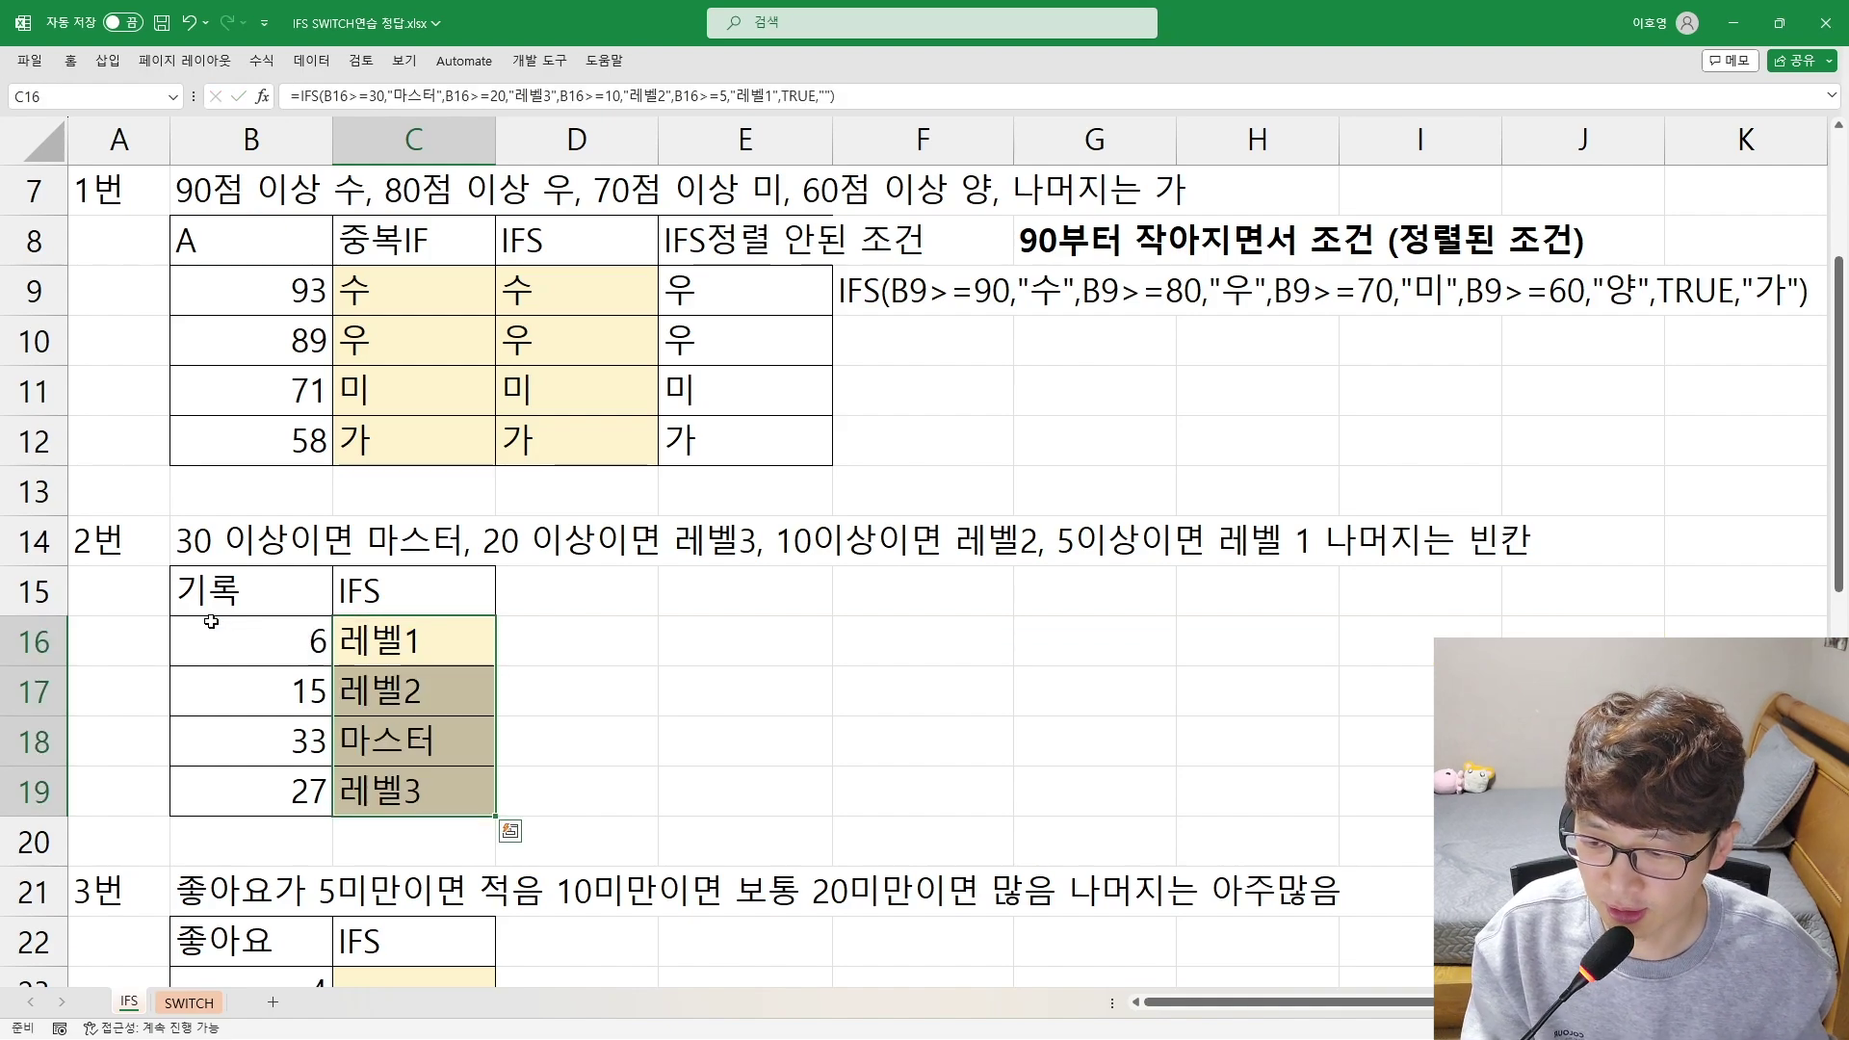
Review the order of the condition and result pairs in C16's IFS formula
left_click(337, 757)
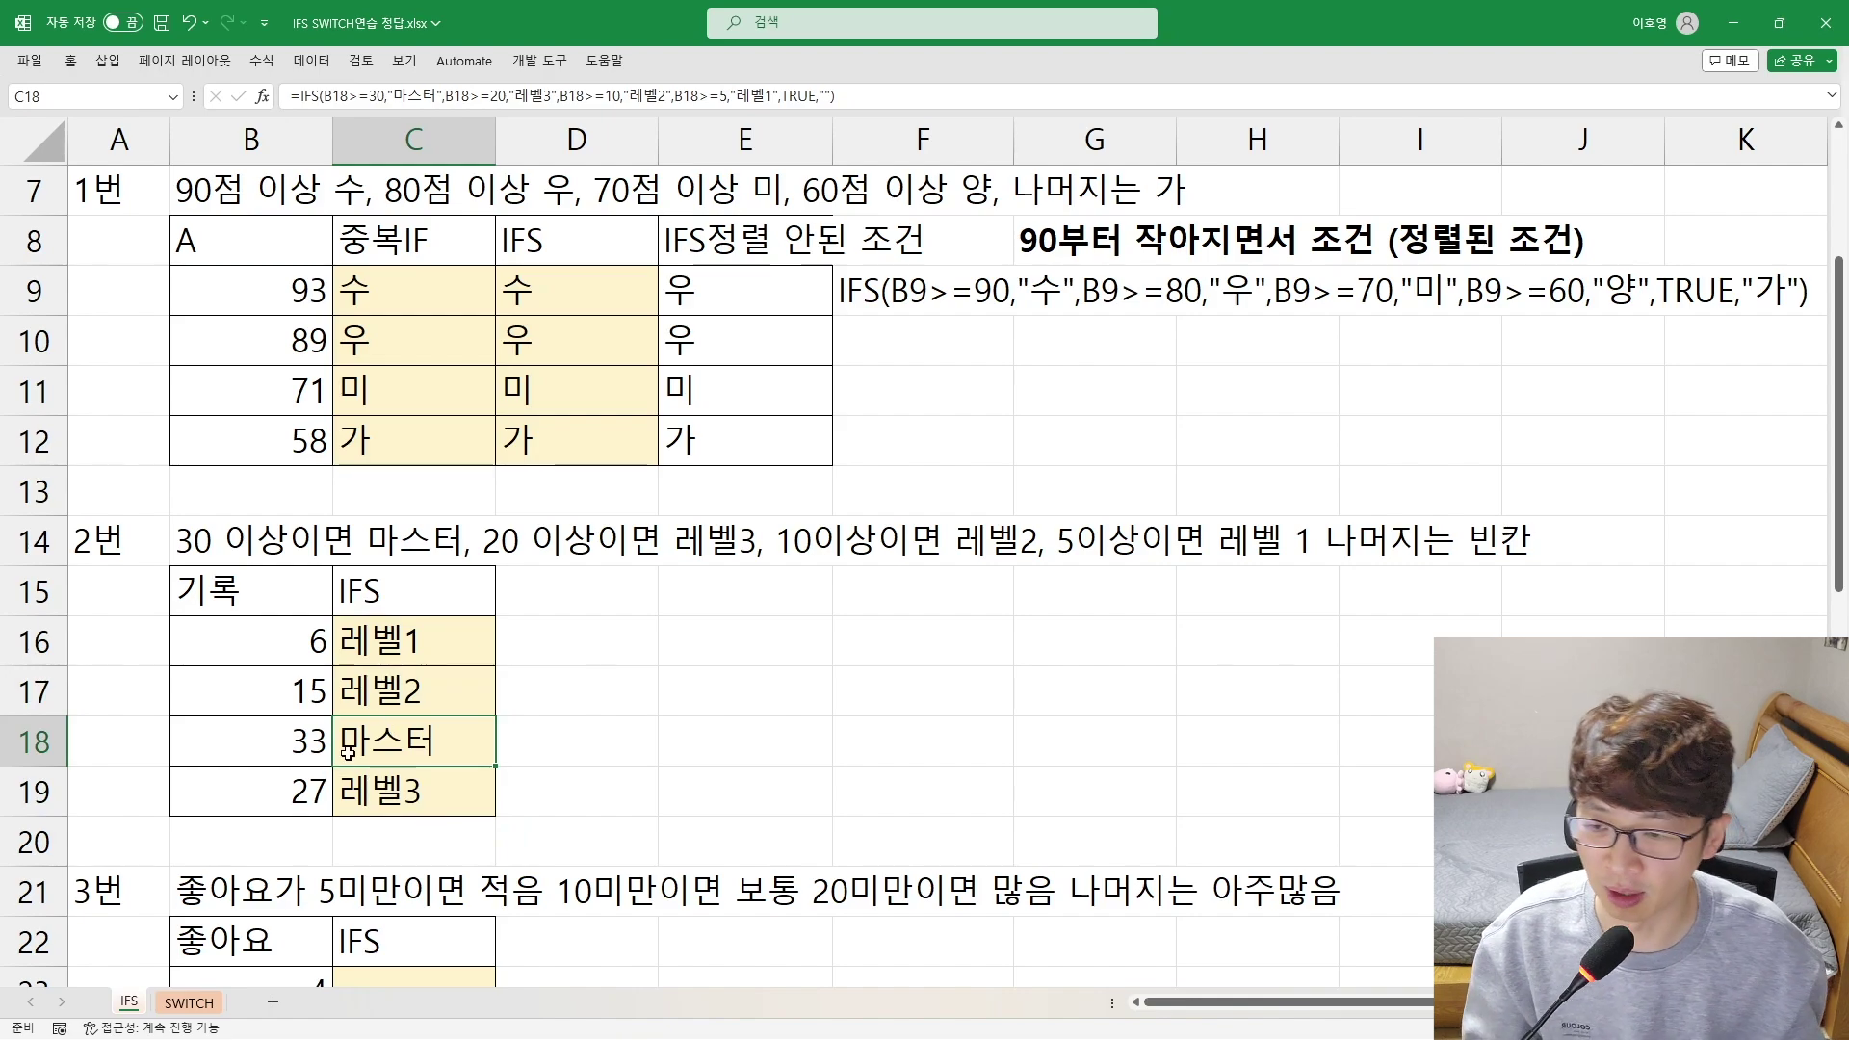
double_click(409, 644)
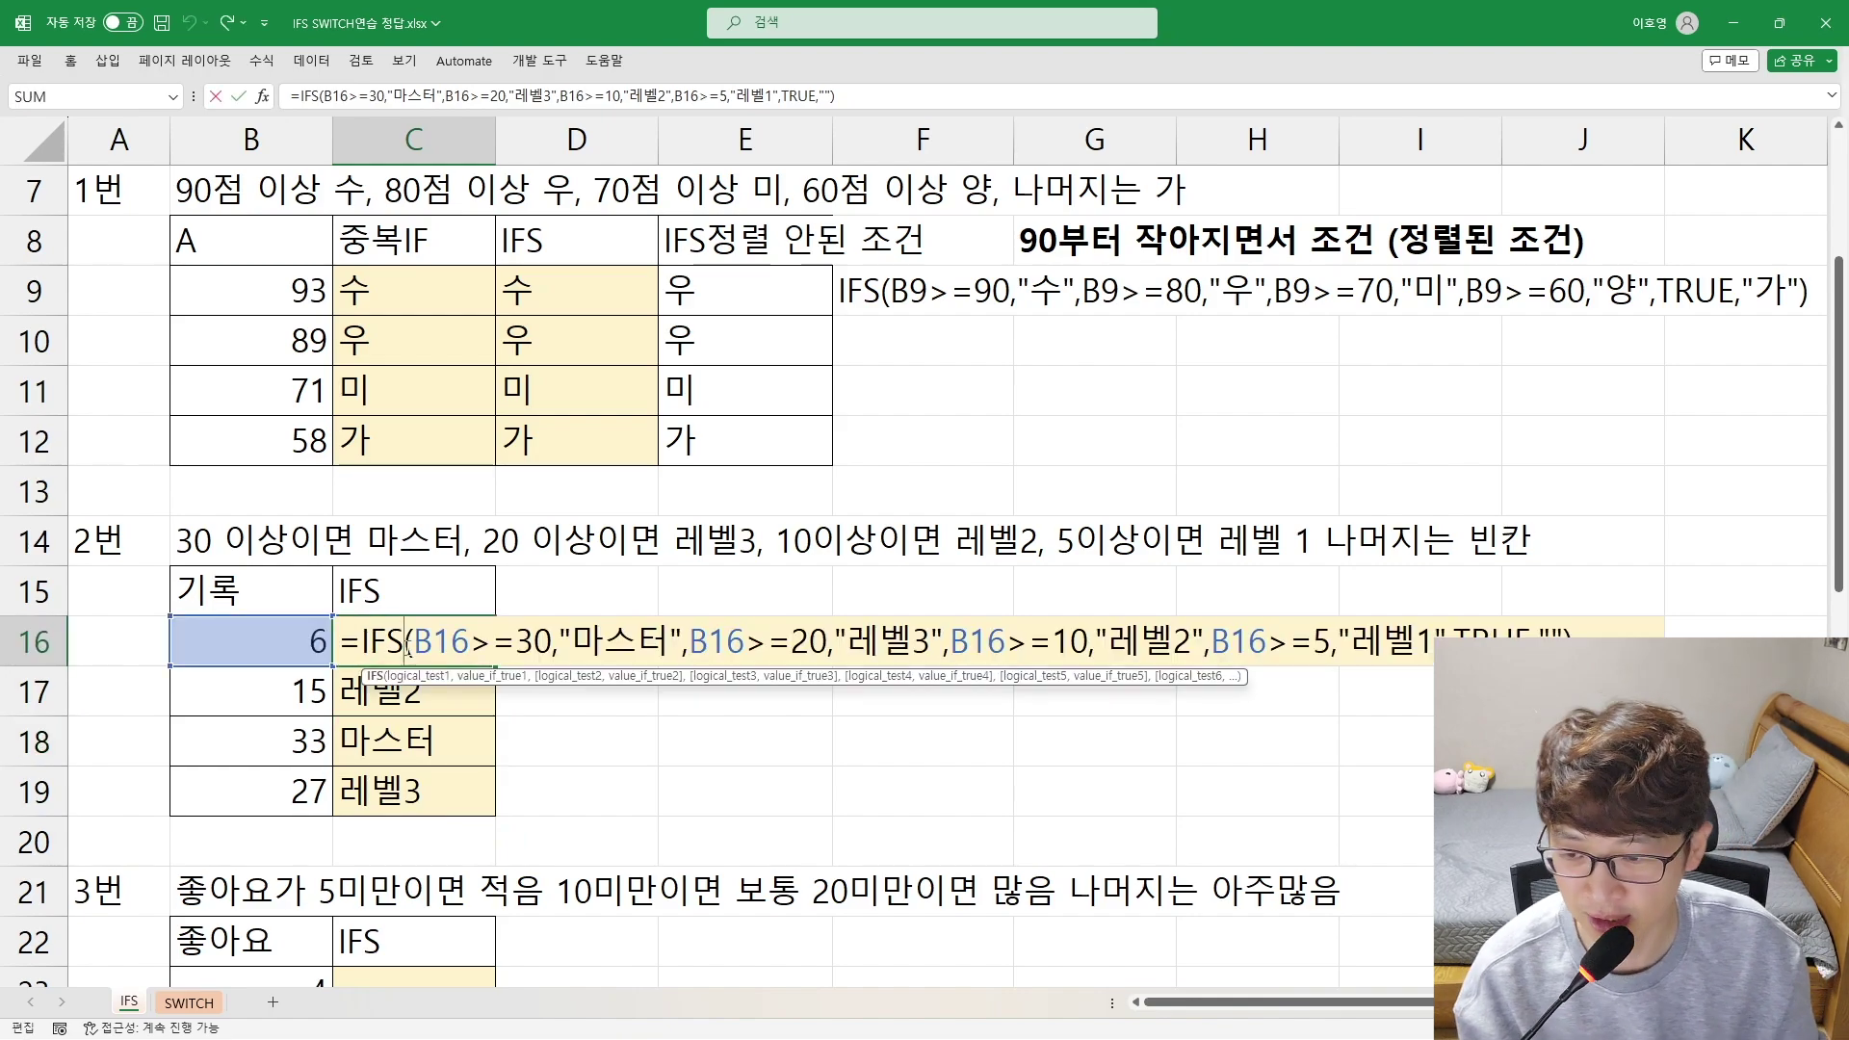
left_click_drag(411, 643, 930, 655)
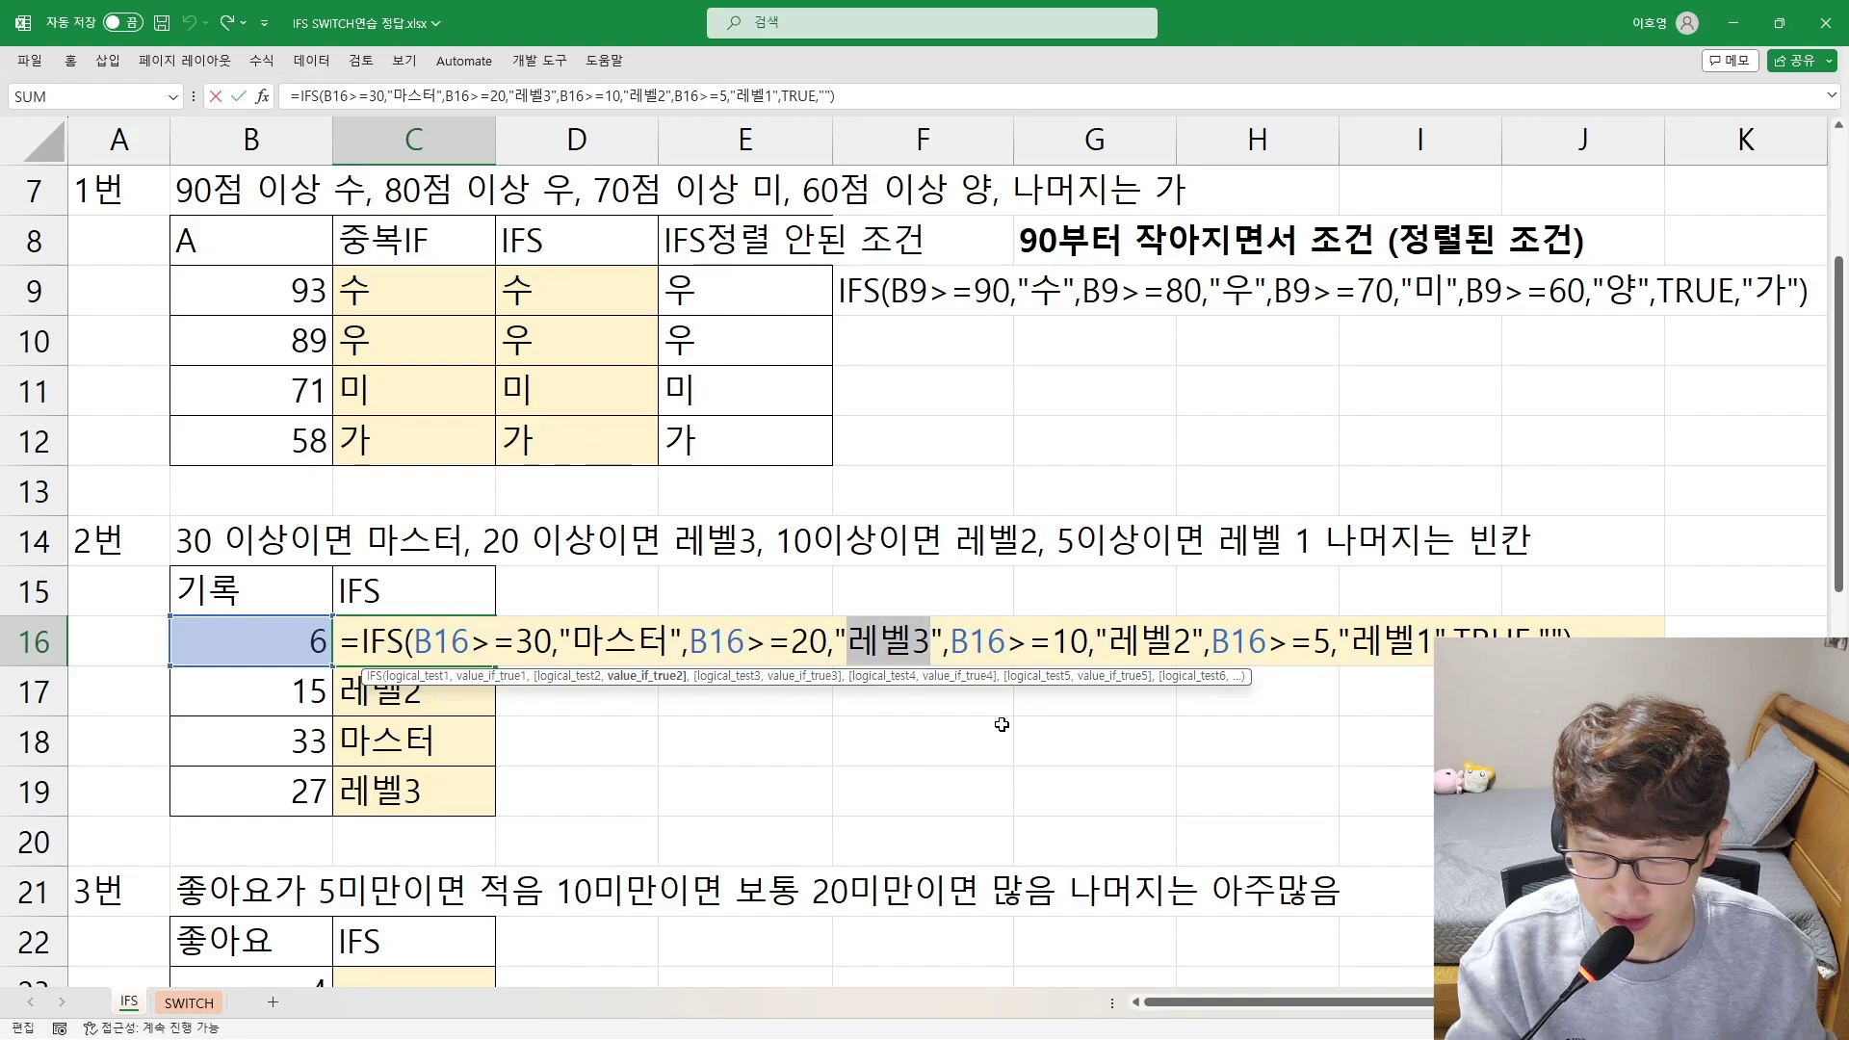
key("Return")
Start an IFS formula in C23 of the third table with the first pair B23<5,"적음"
scroll(982, 698, "down", 2)
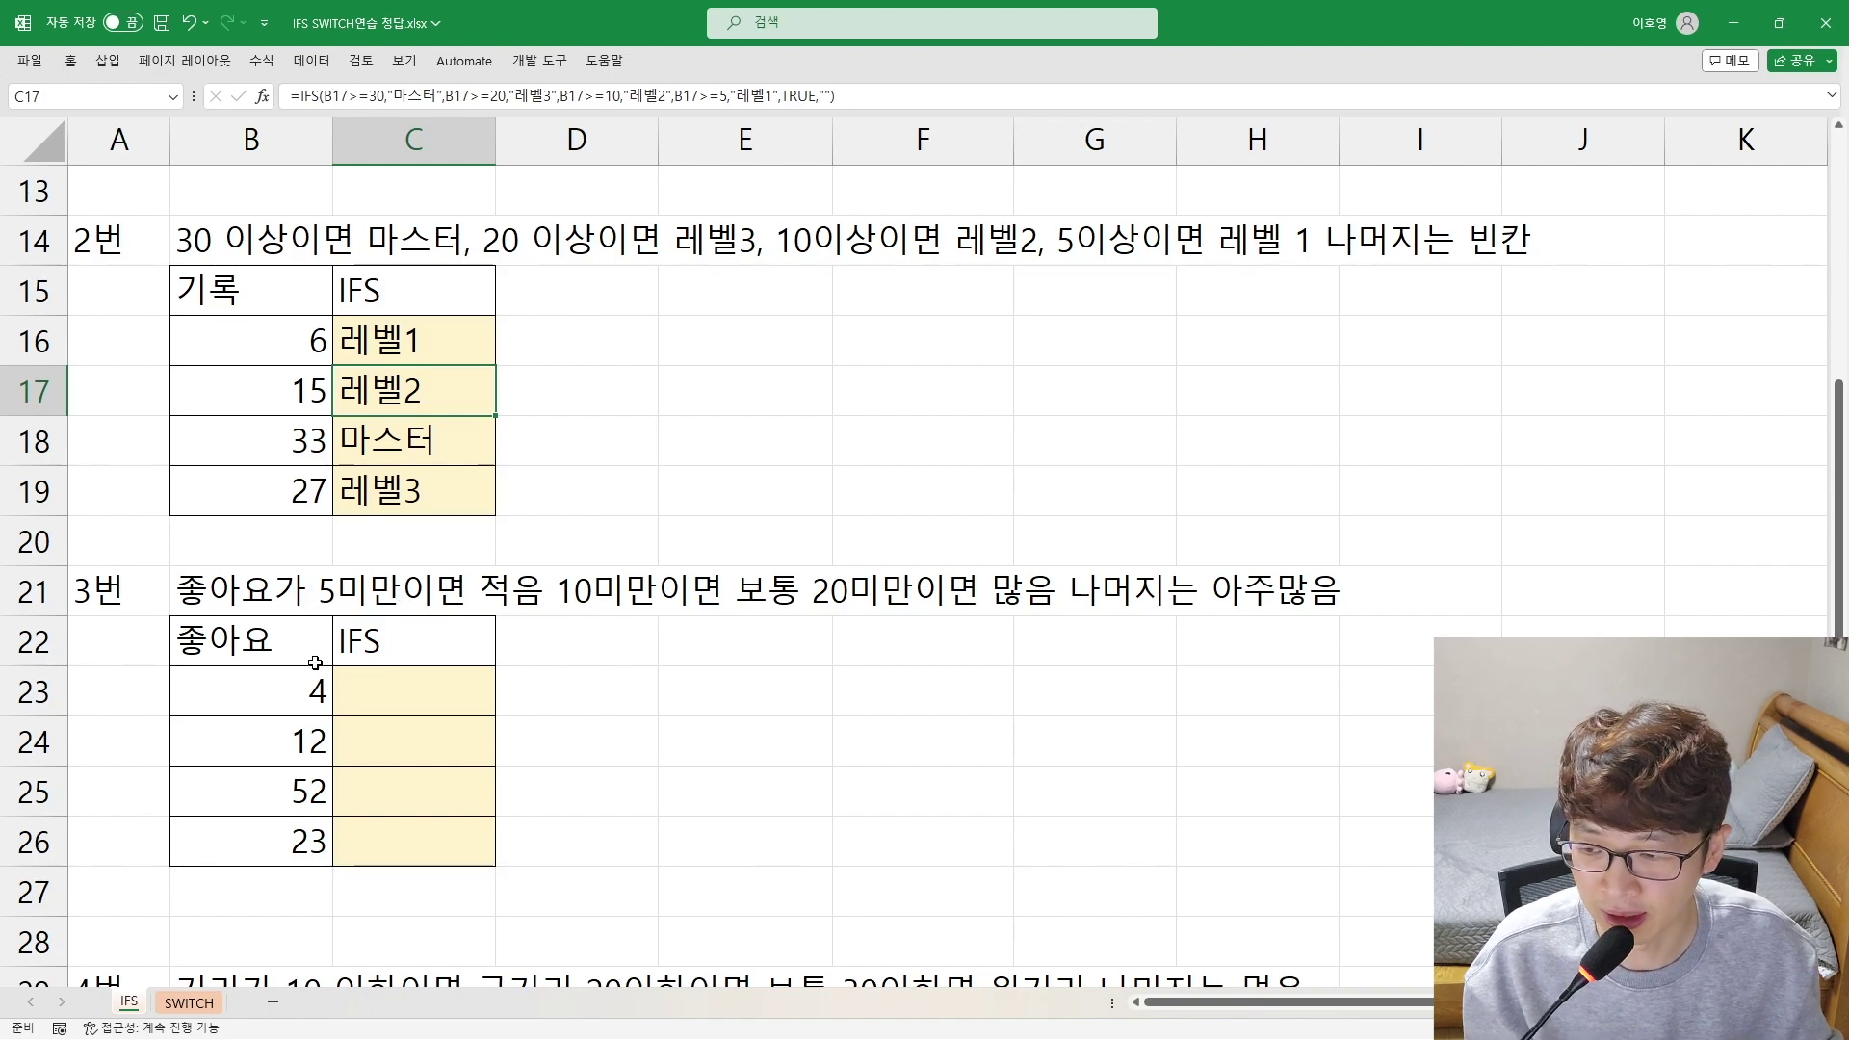
left_click_drag(291, 690, 257, 828)
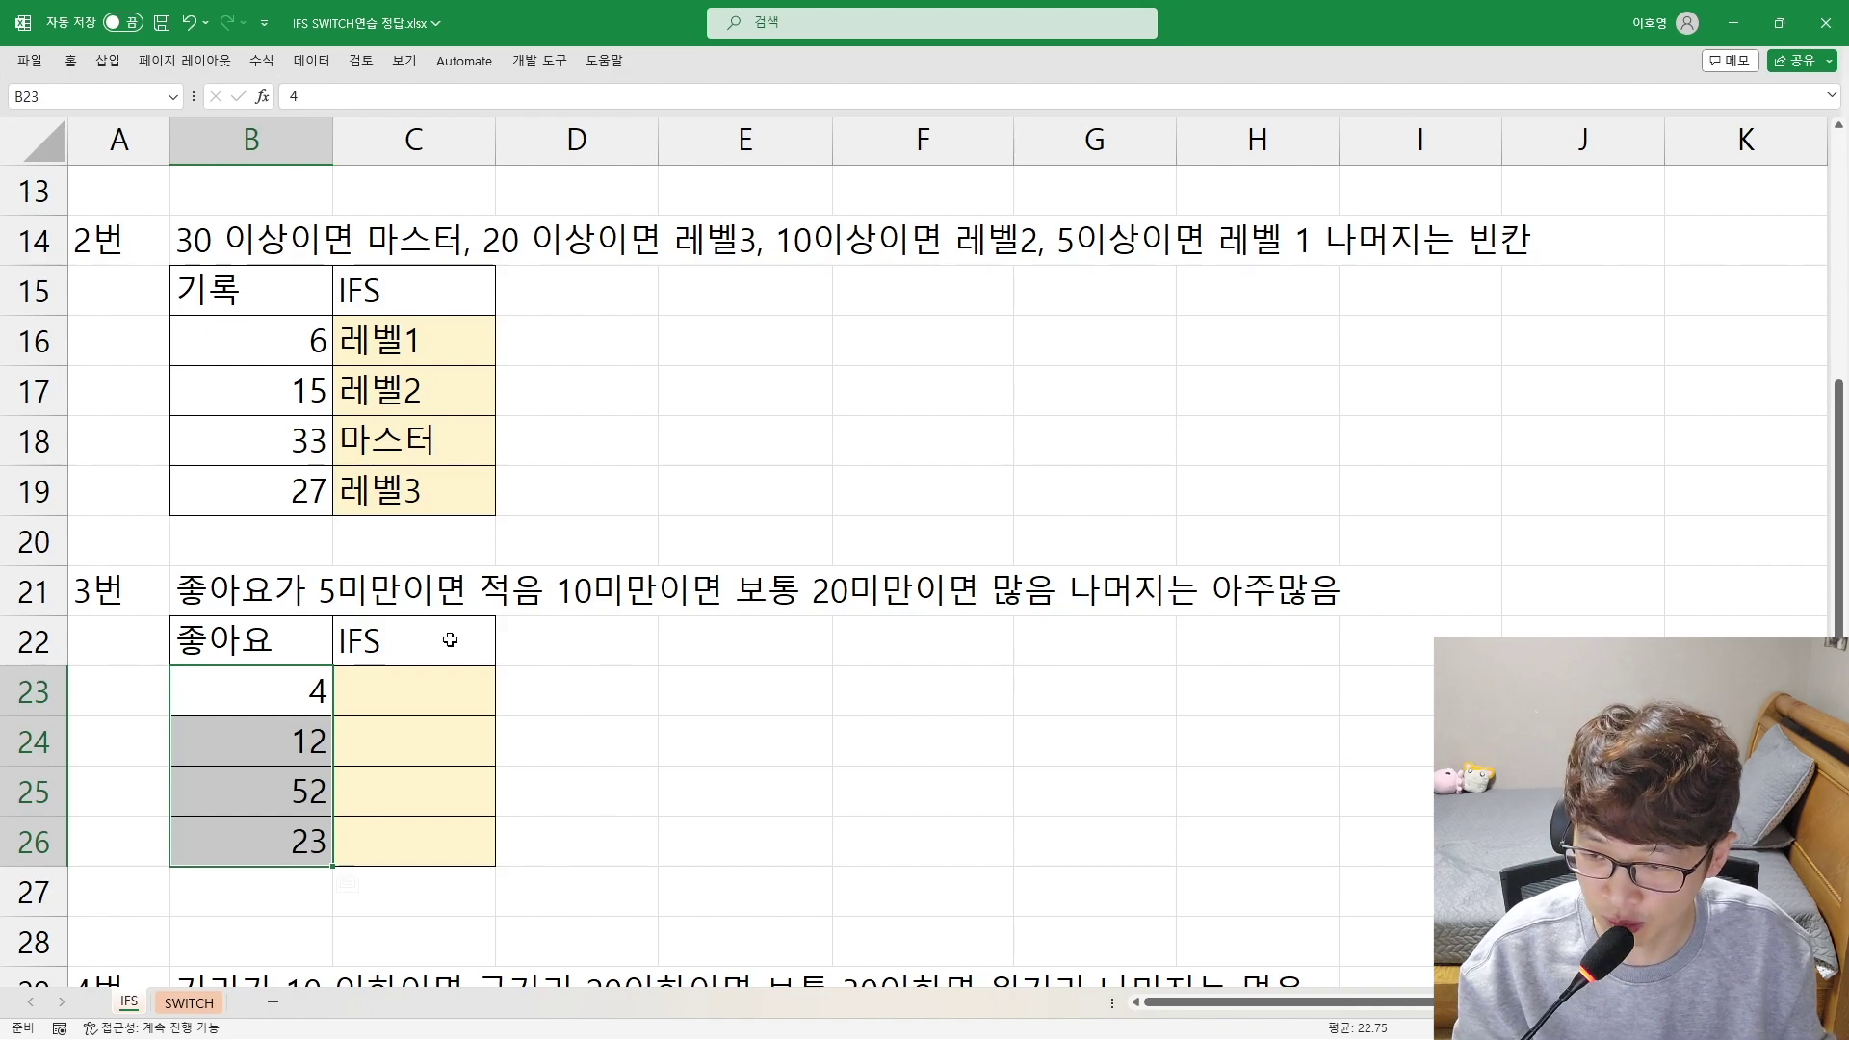
left_click(351, 685)
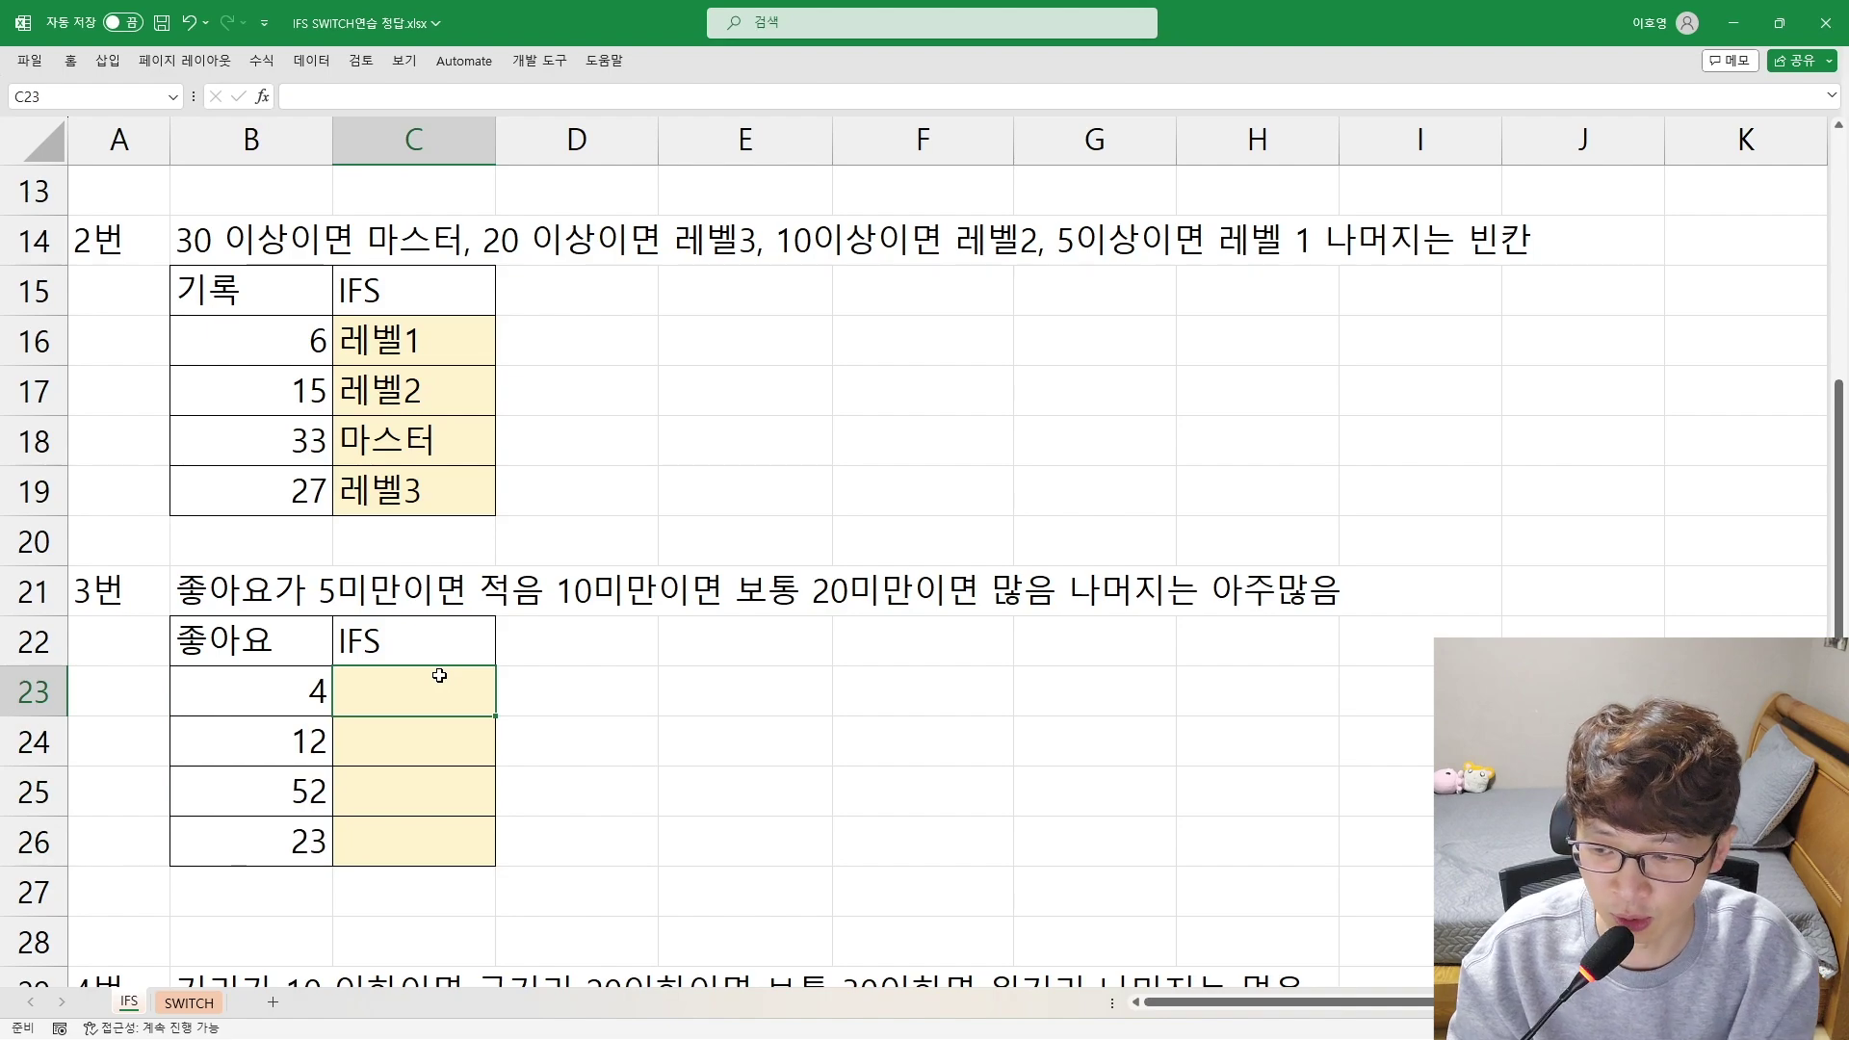
type("=I")
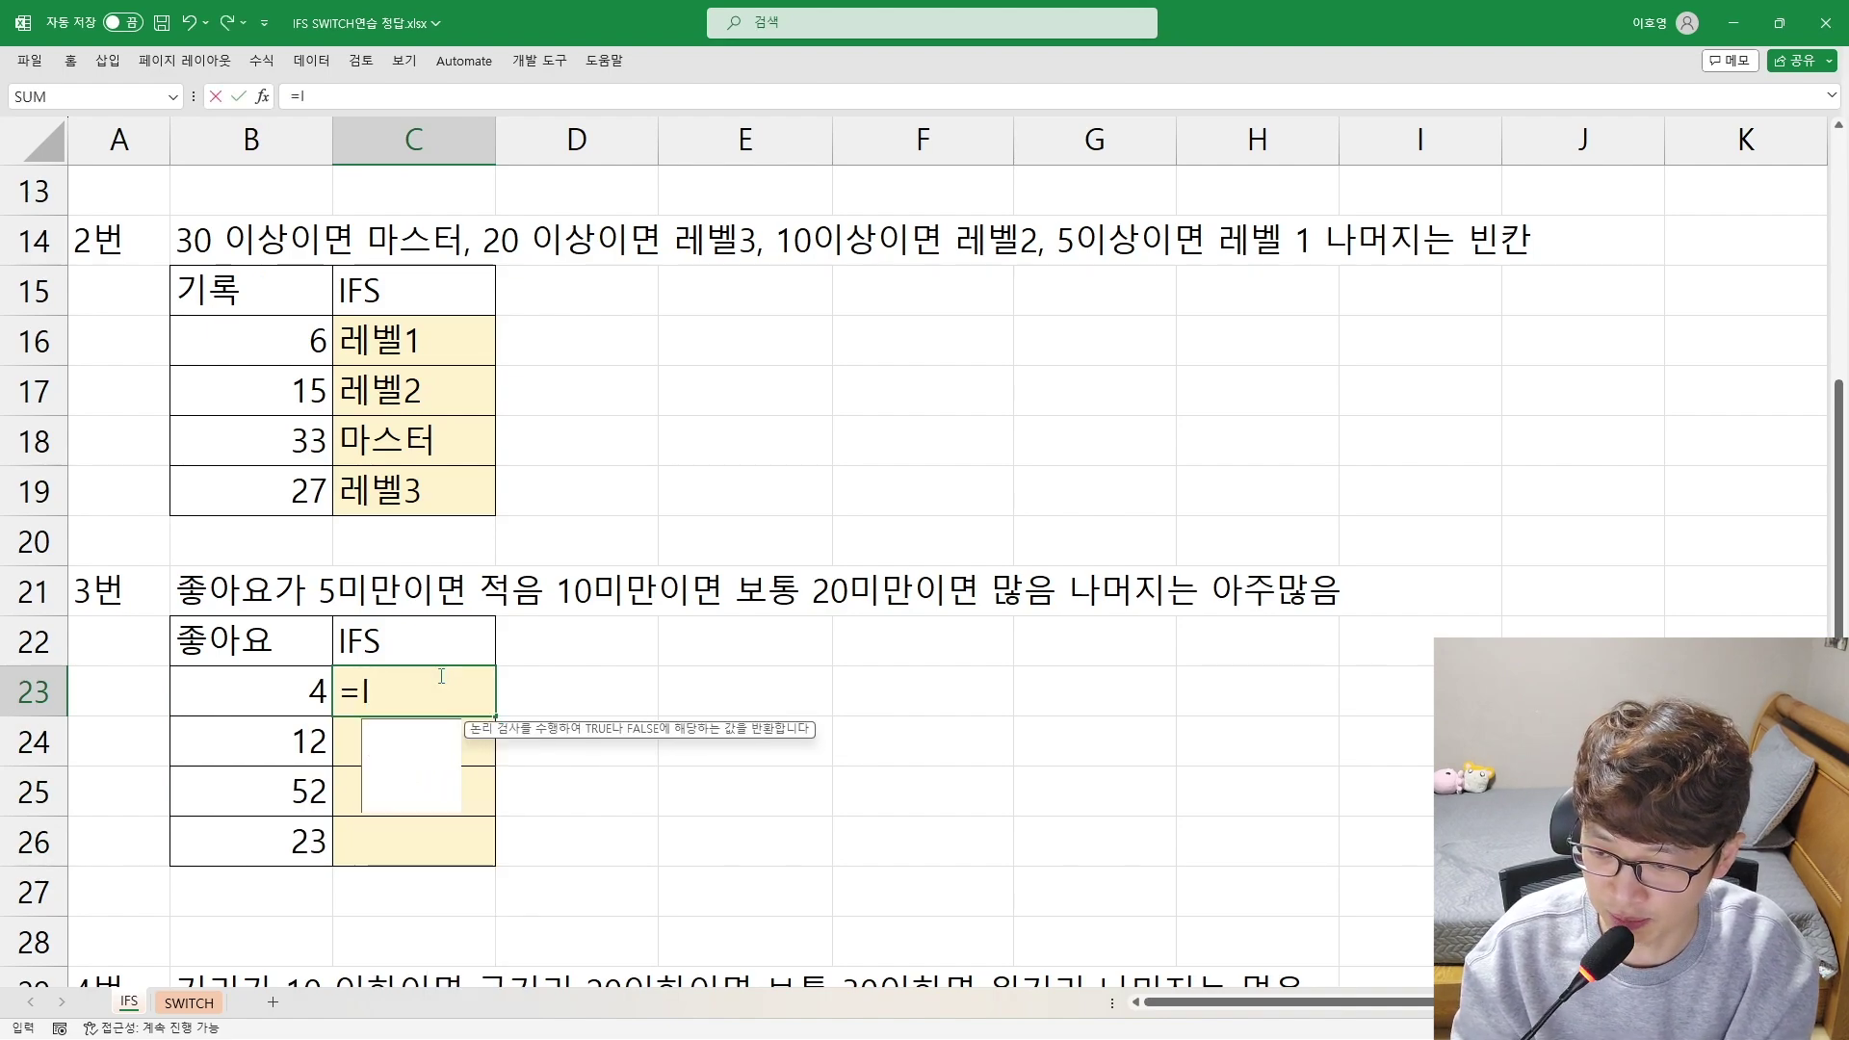
type("FS(")
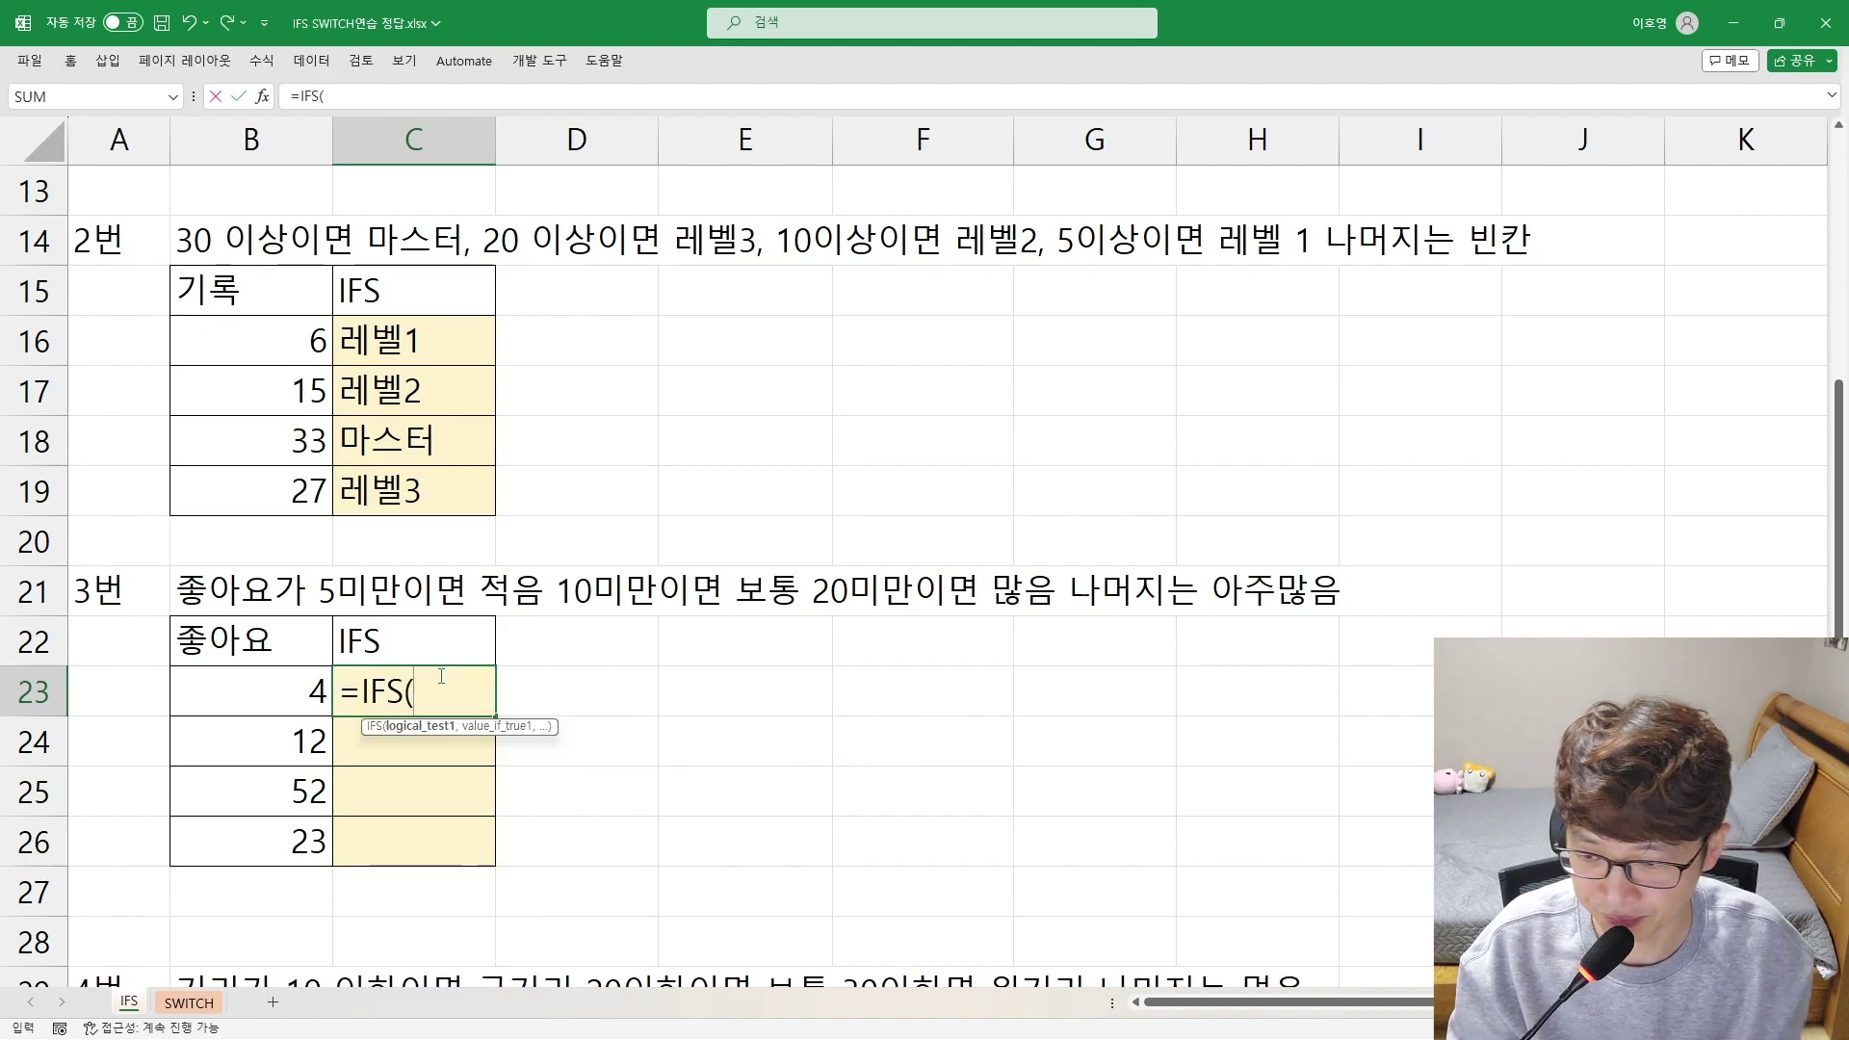
left_click(283, 686)
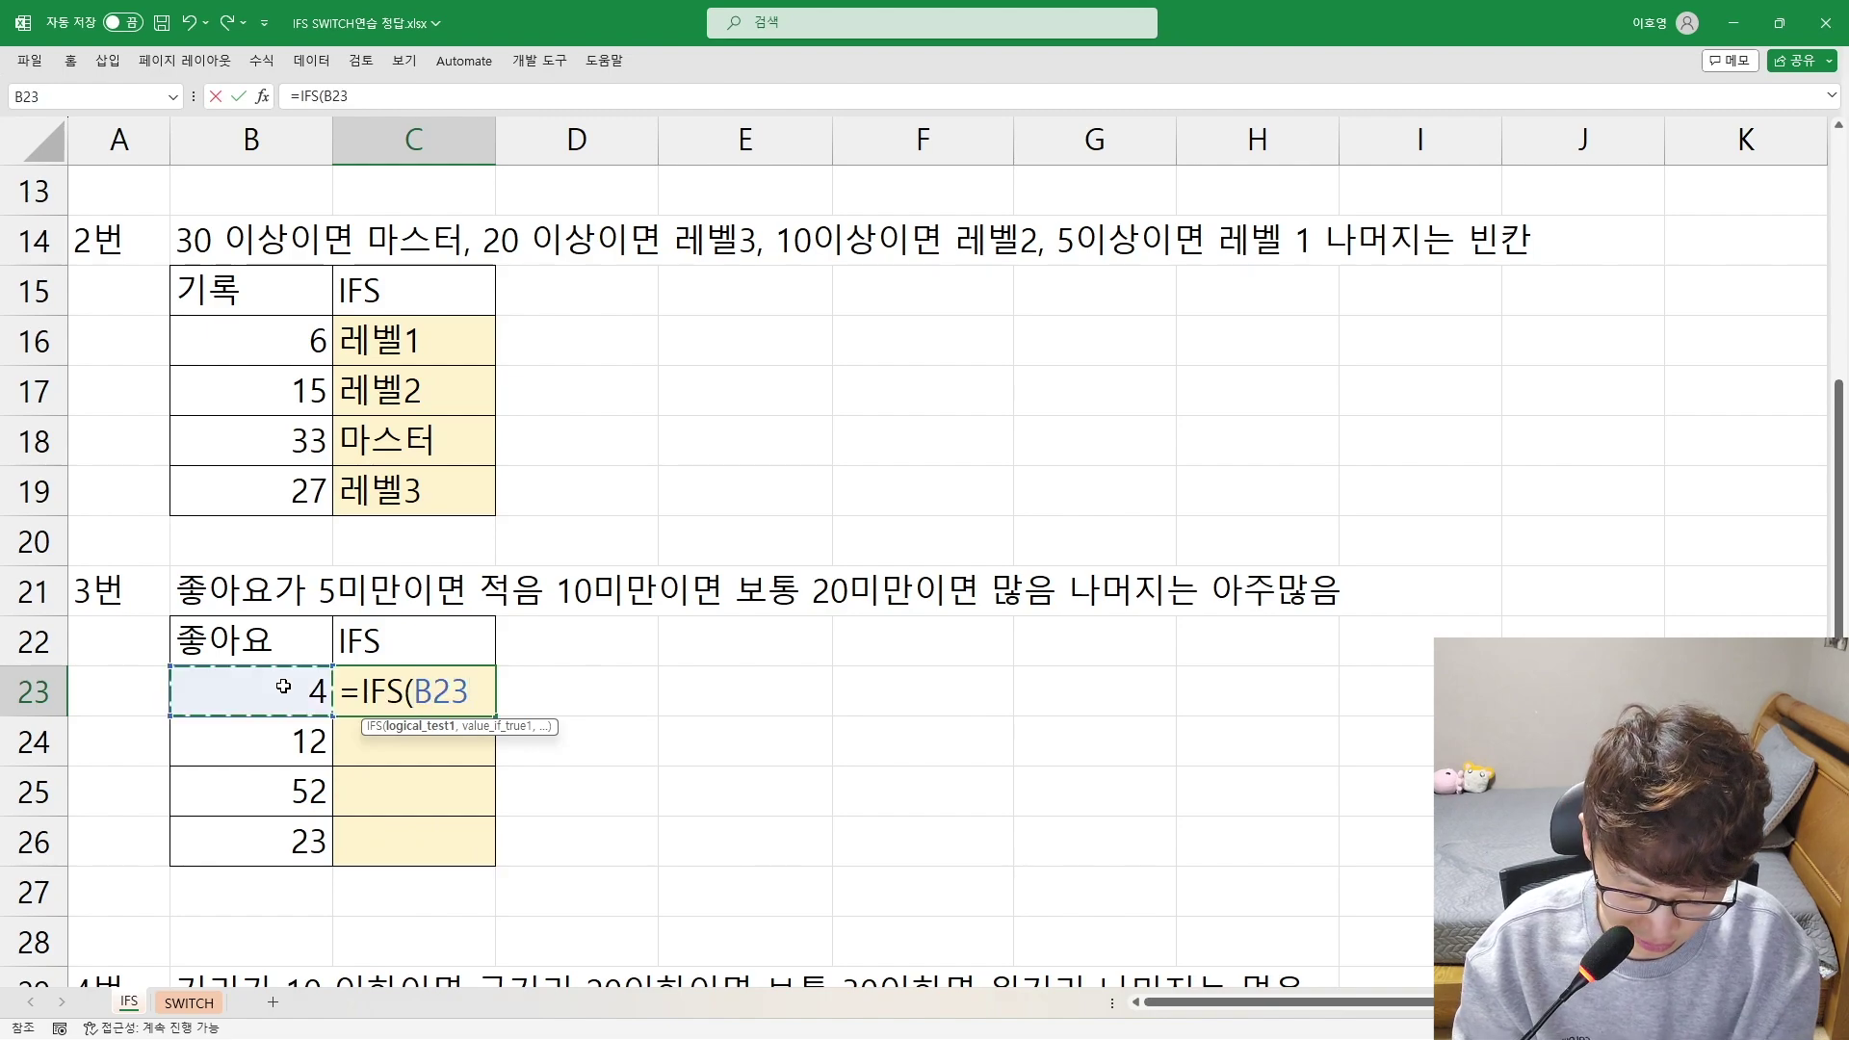
type("<5")
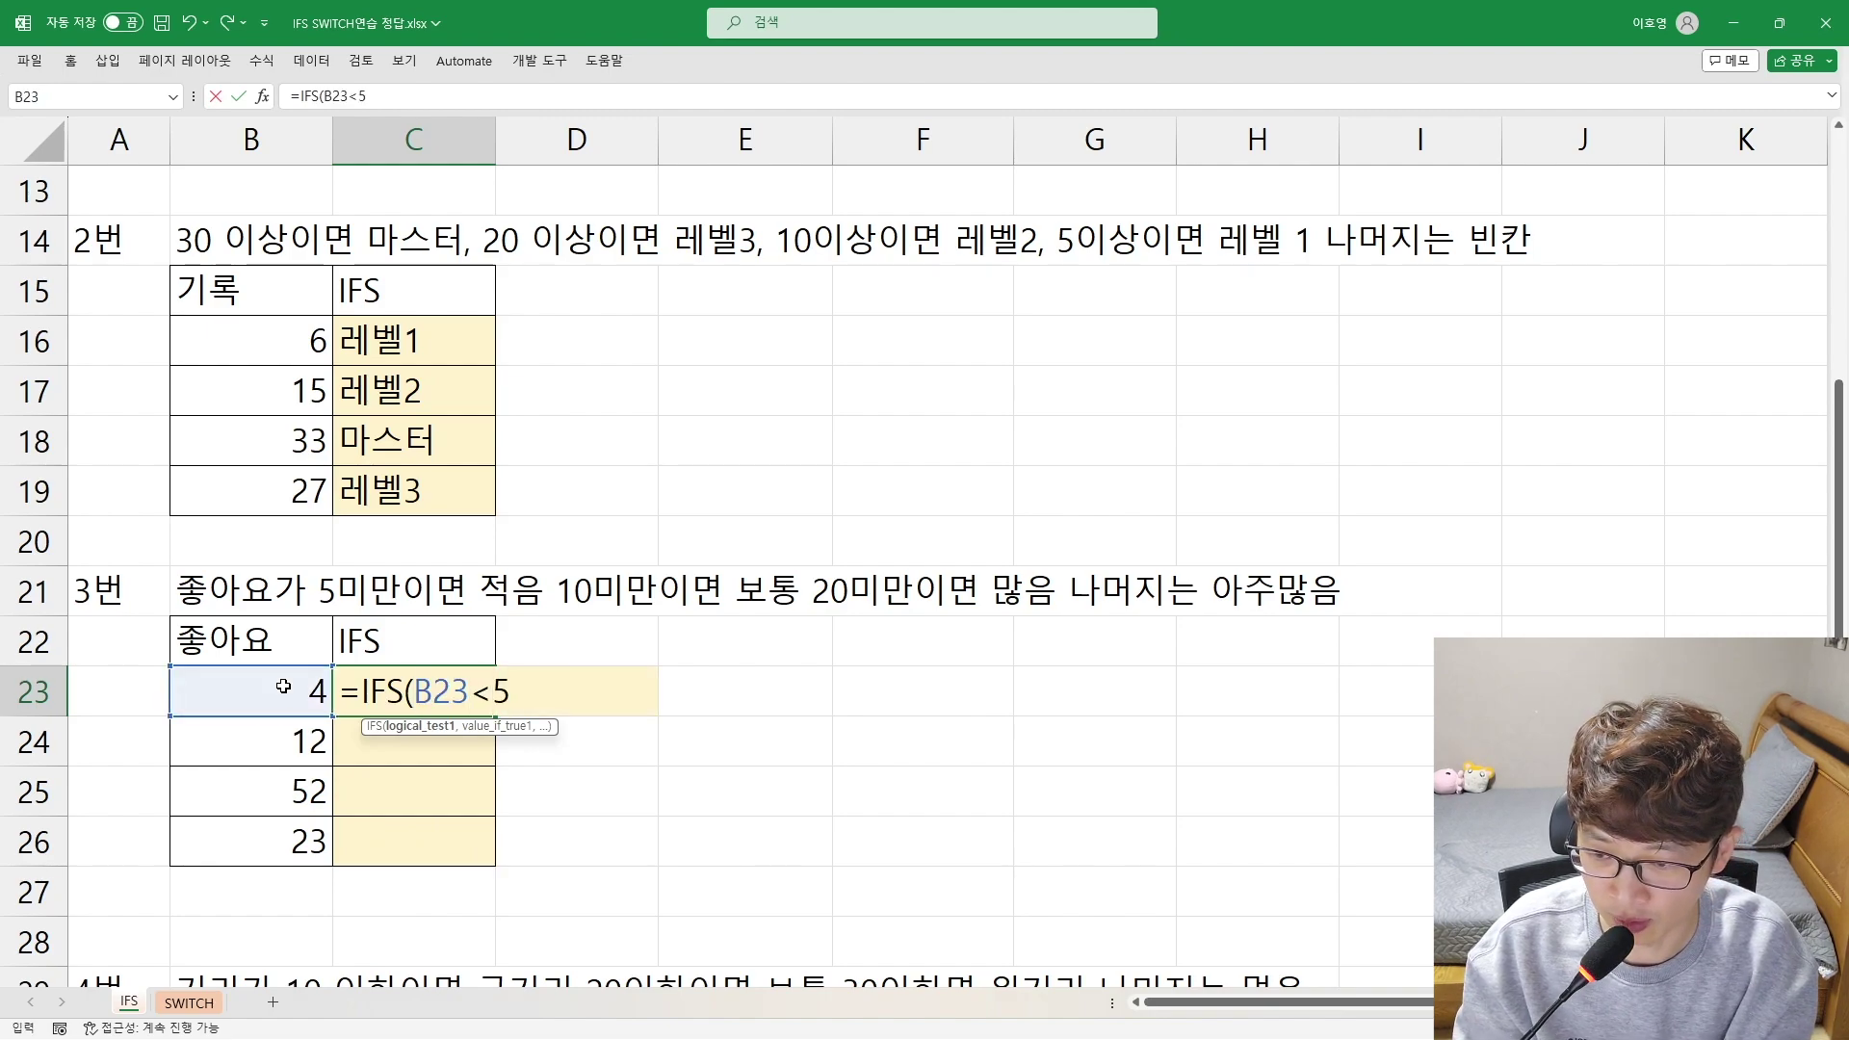
type(",\"WJ")
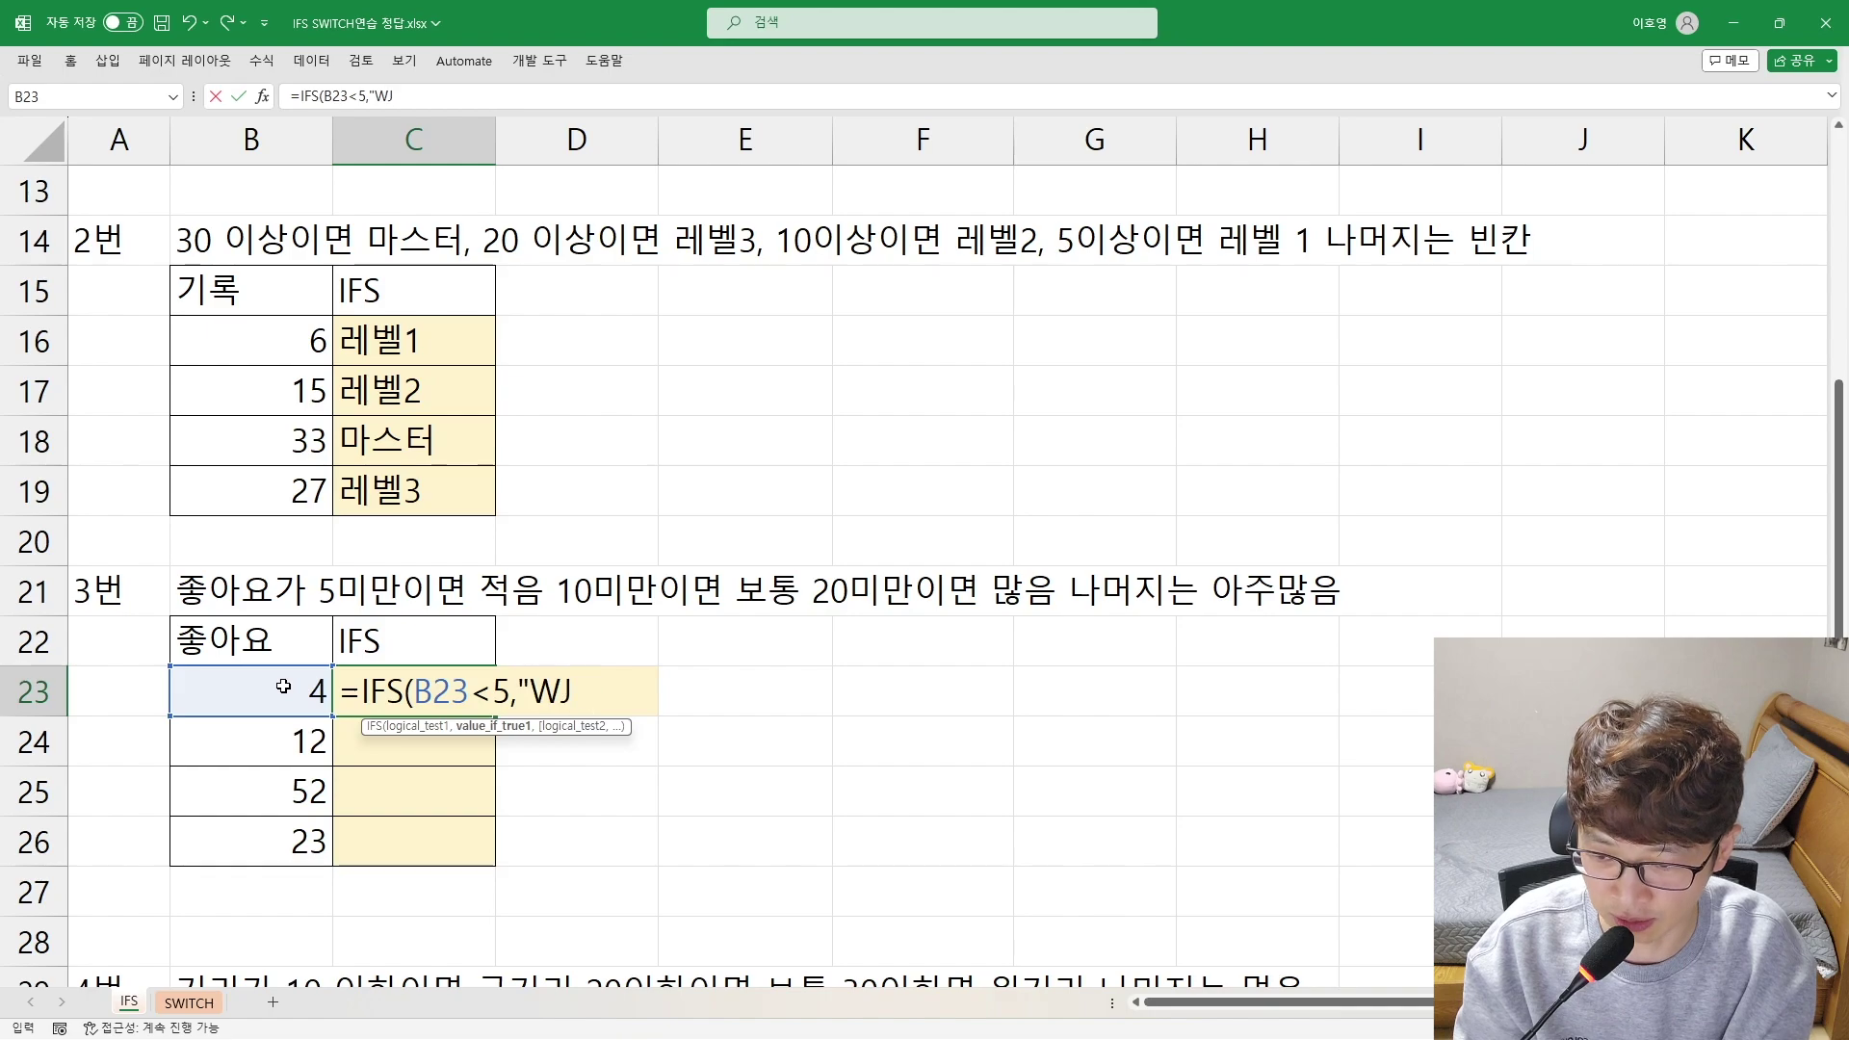
key("BackSpace")
key("BackSpace")
type("적음\"")
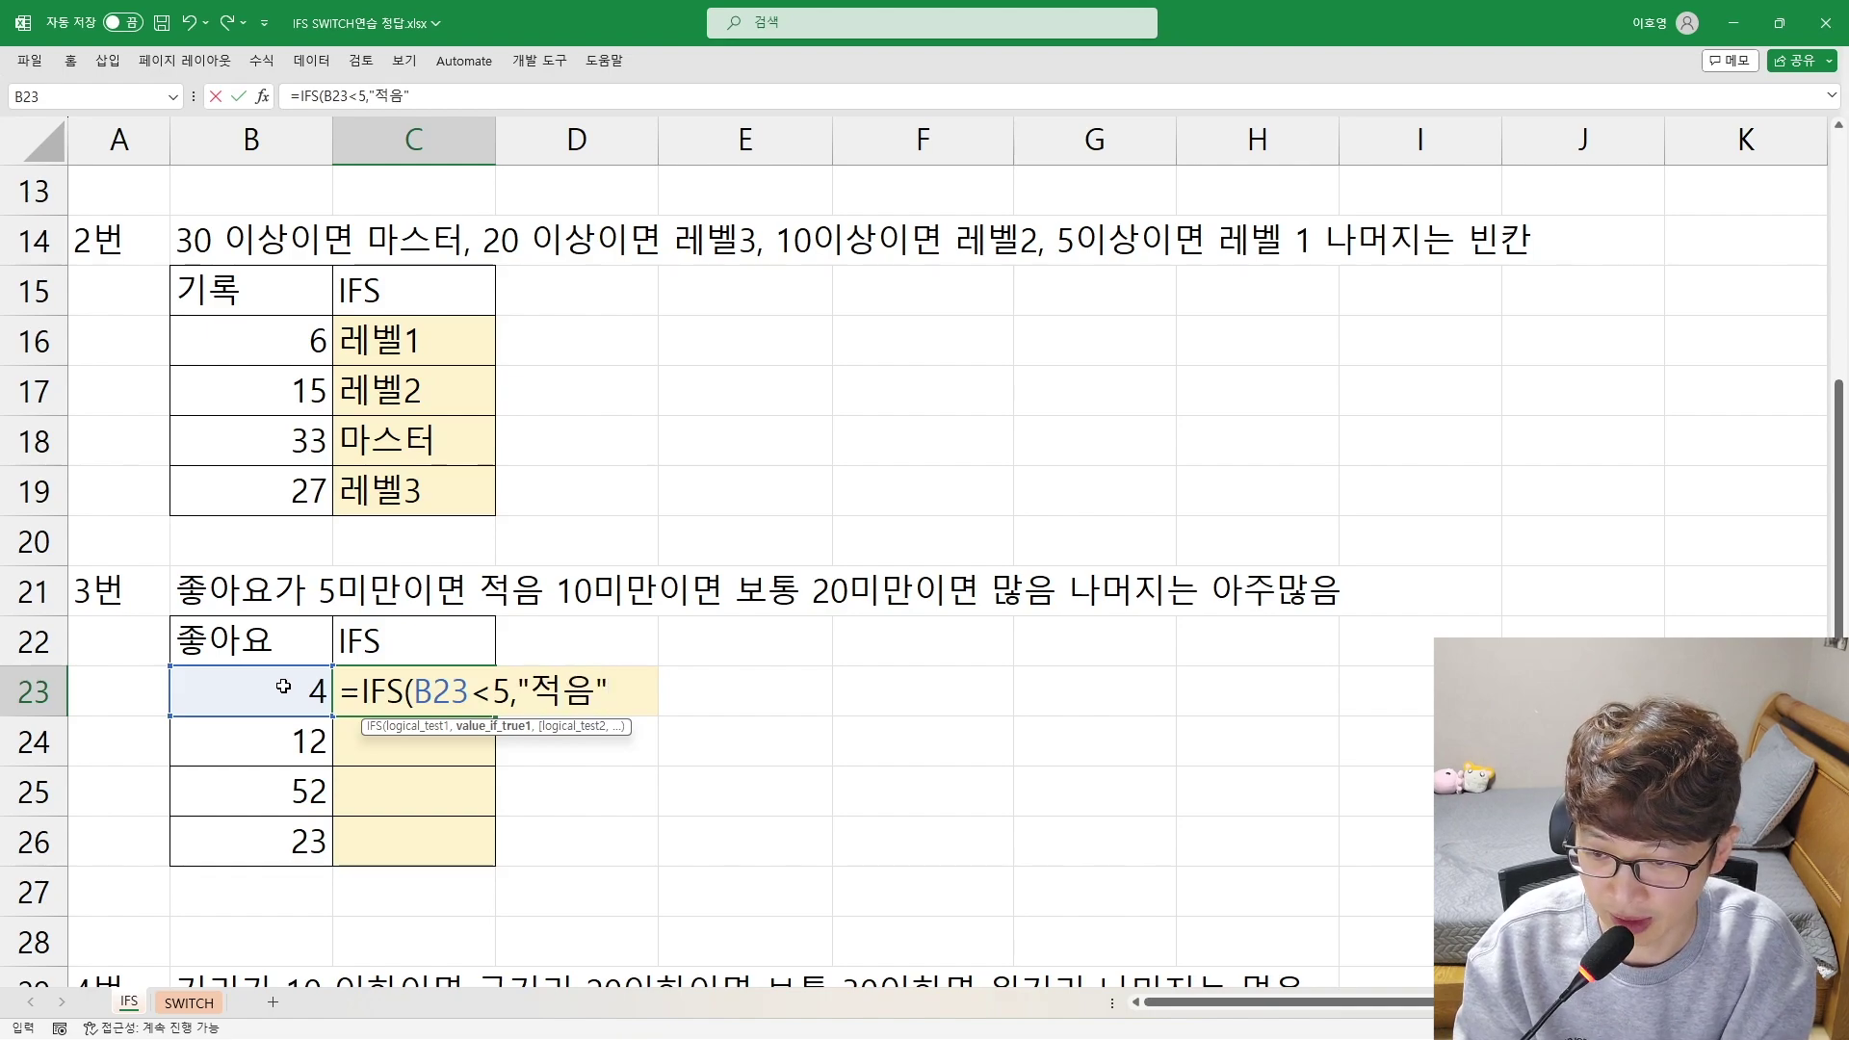
Add the second pair B23<10,"보통" to C23's IFS formula
type(",")
left_click(283, 686)
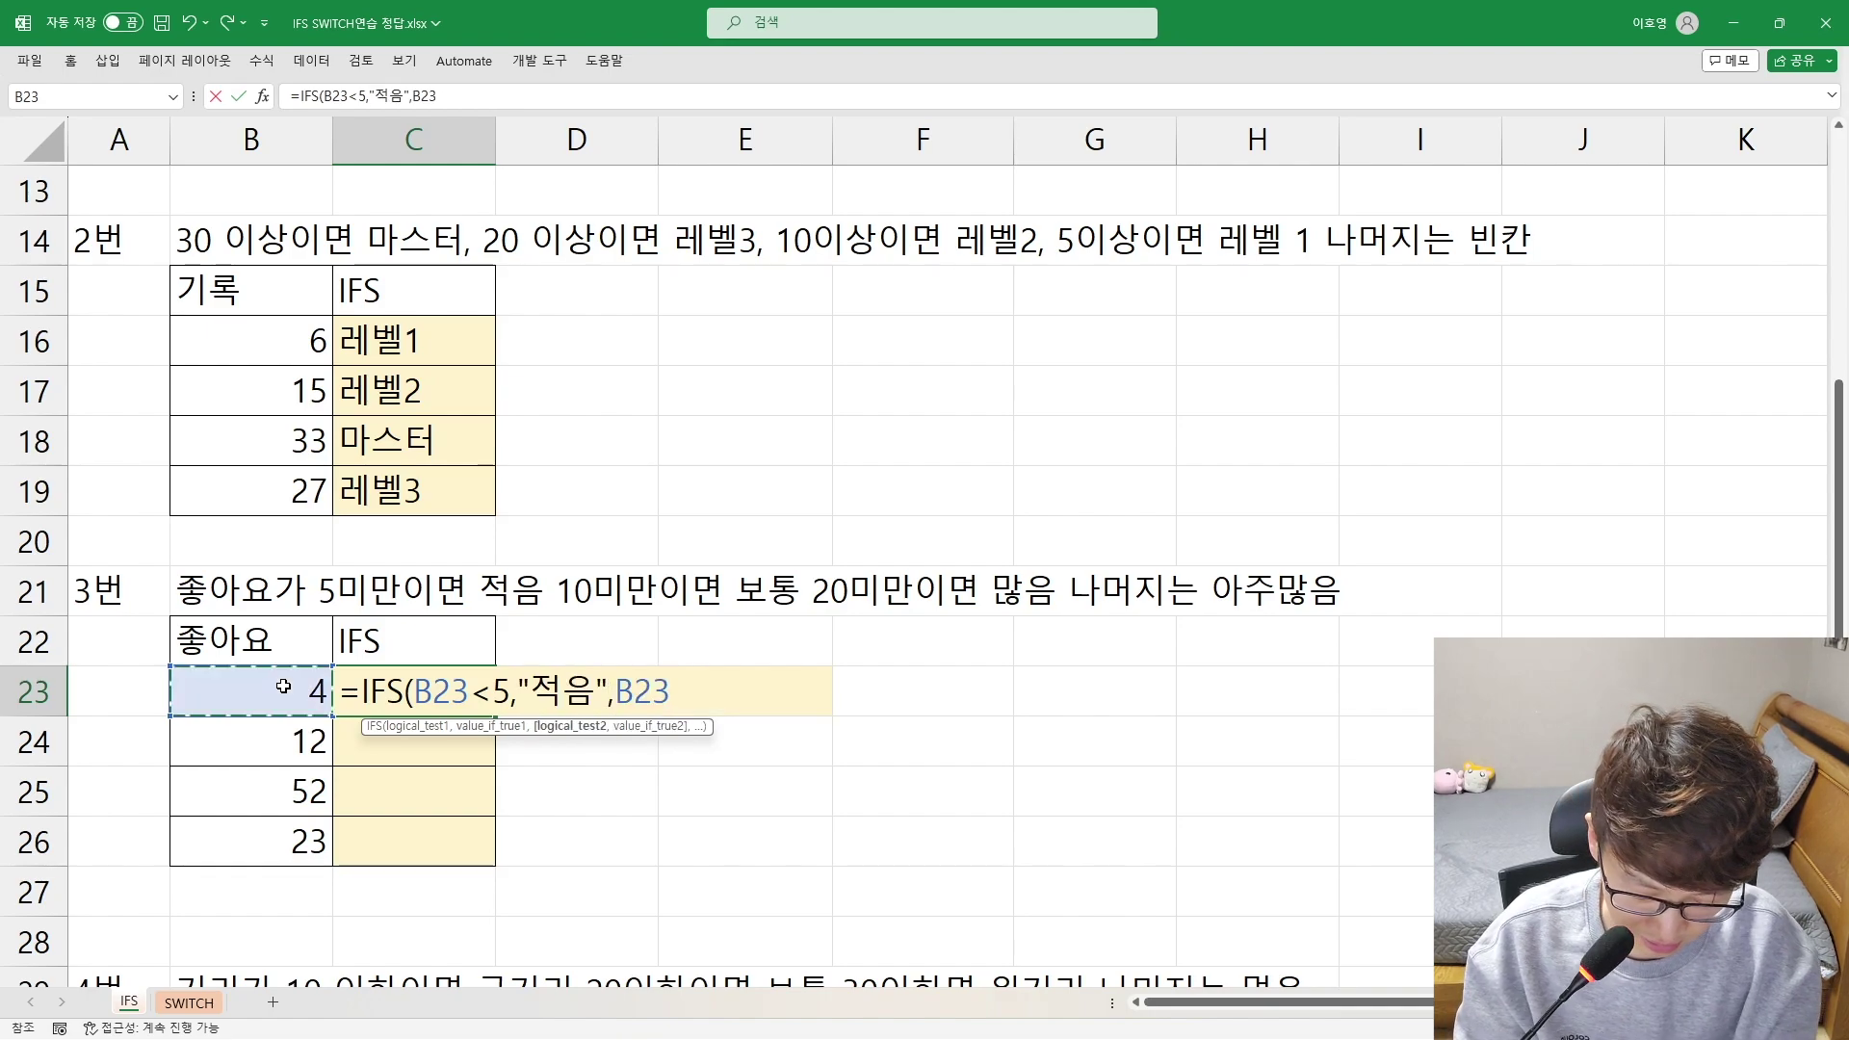
type("<10,\"")
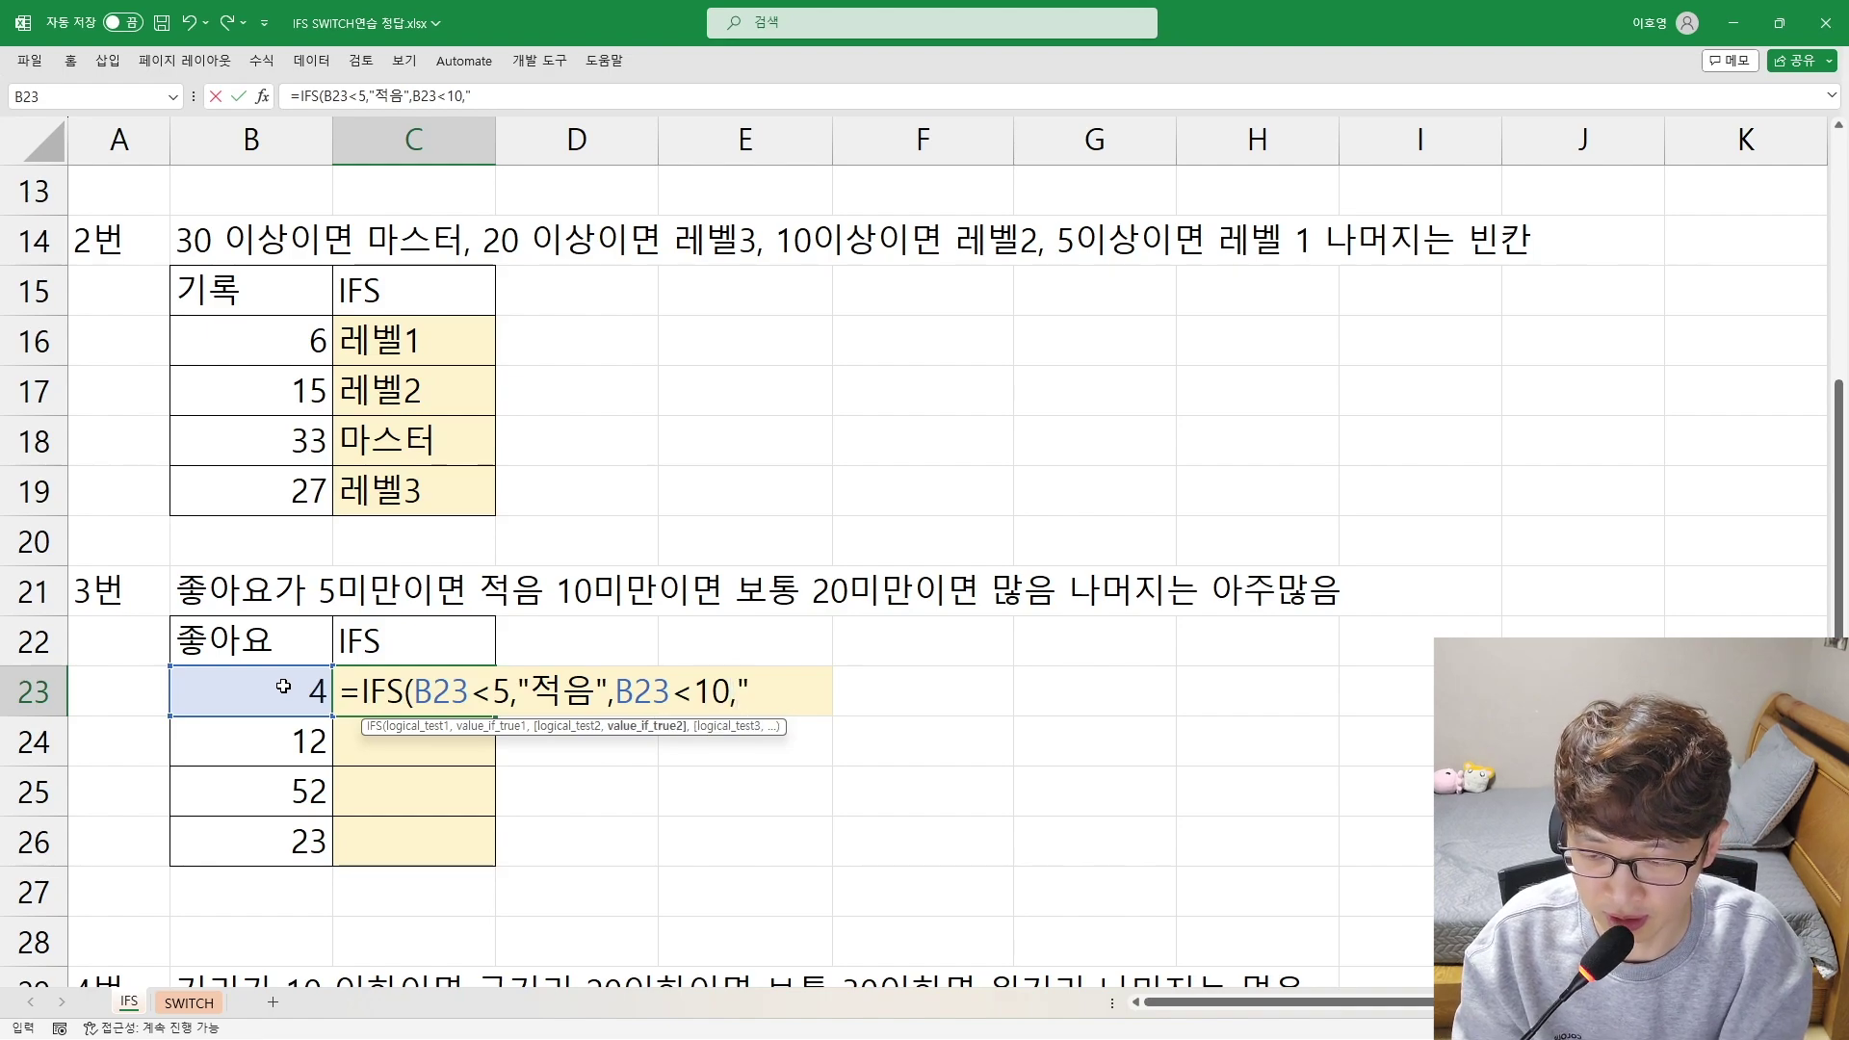
type("보통\"")
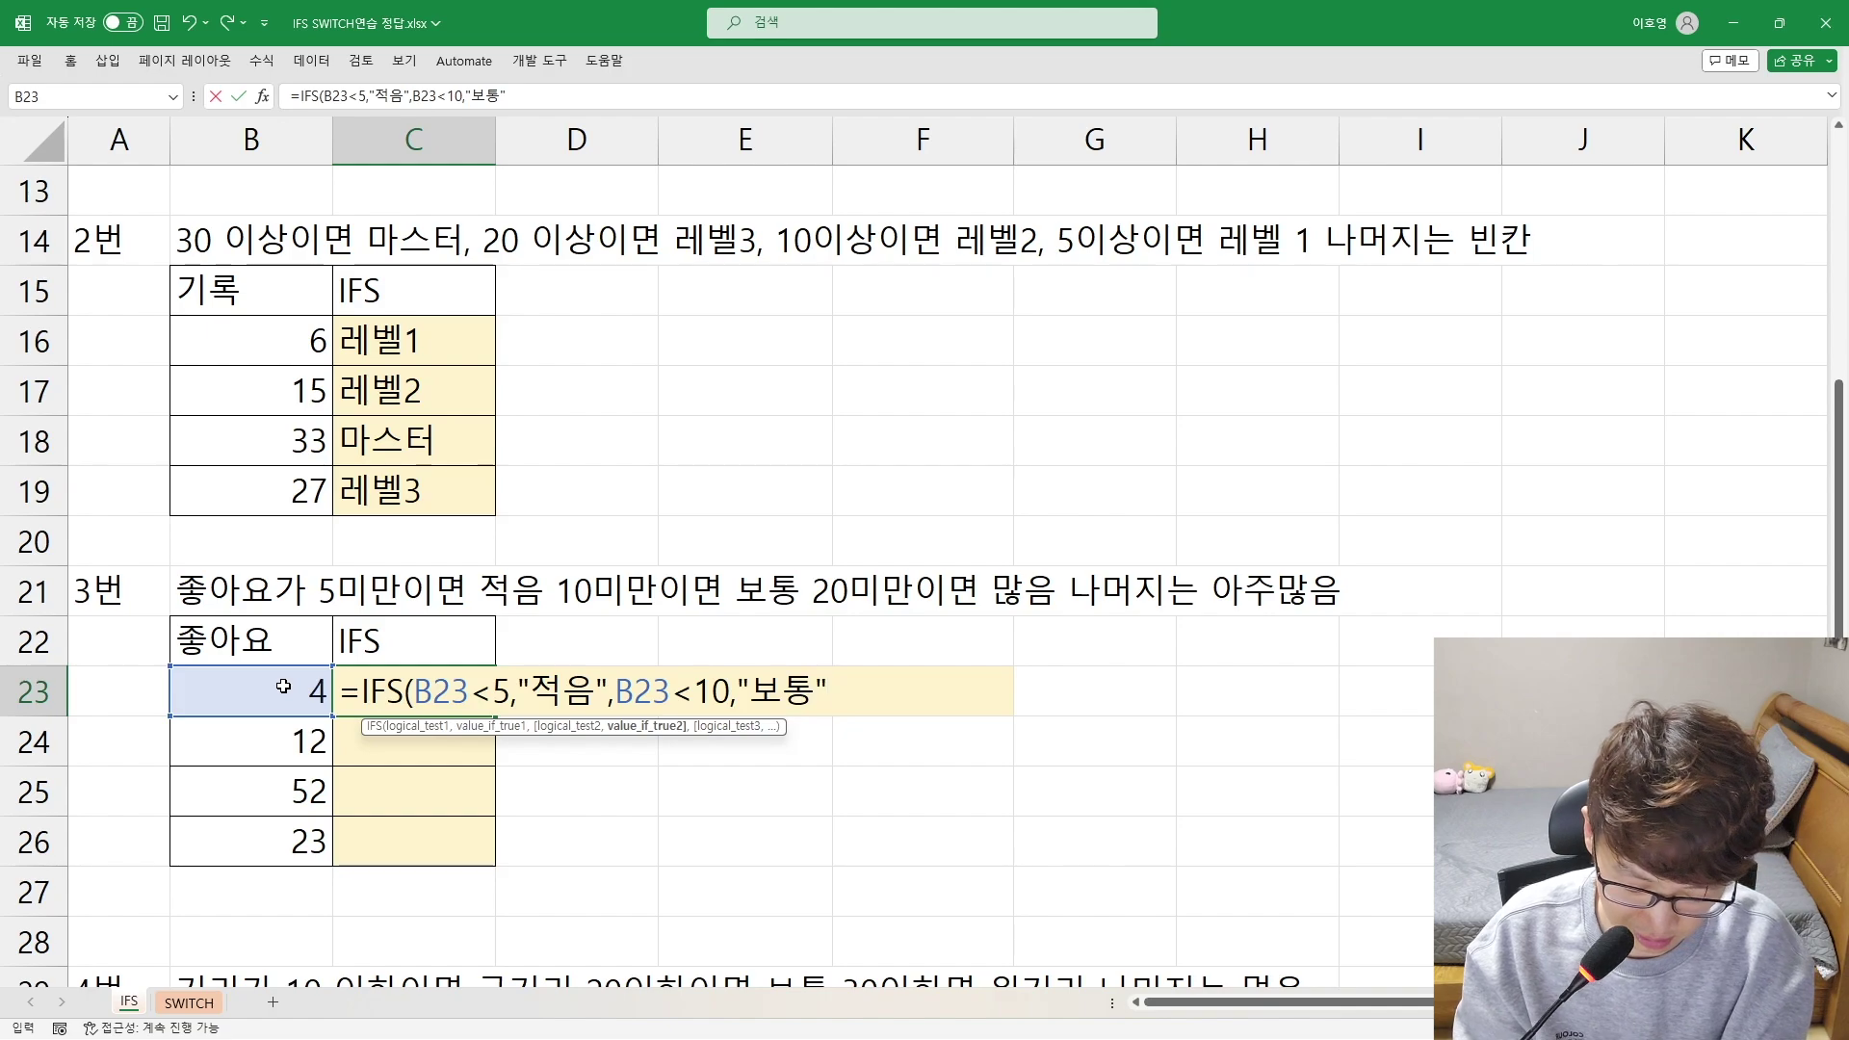
Add the third pair B23<20,"많음" to C23's IFS formula
type(",")
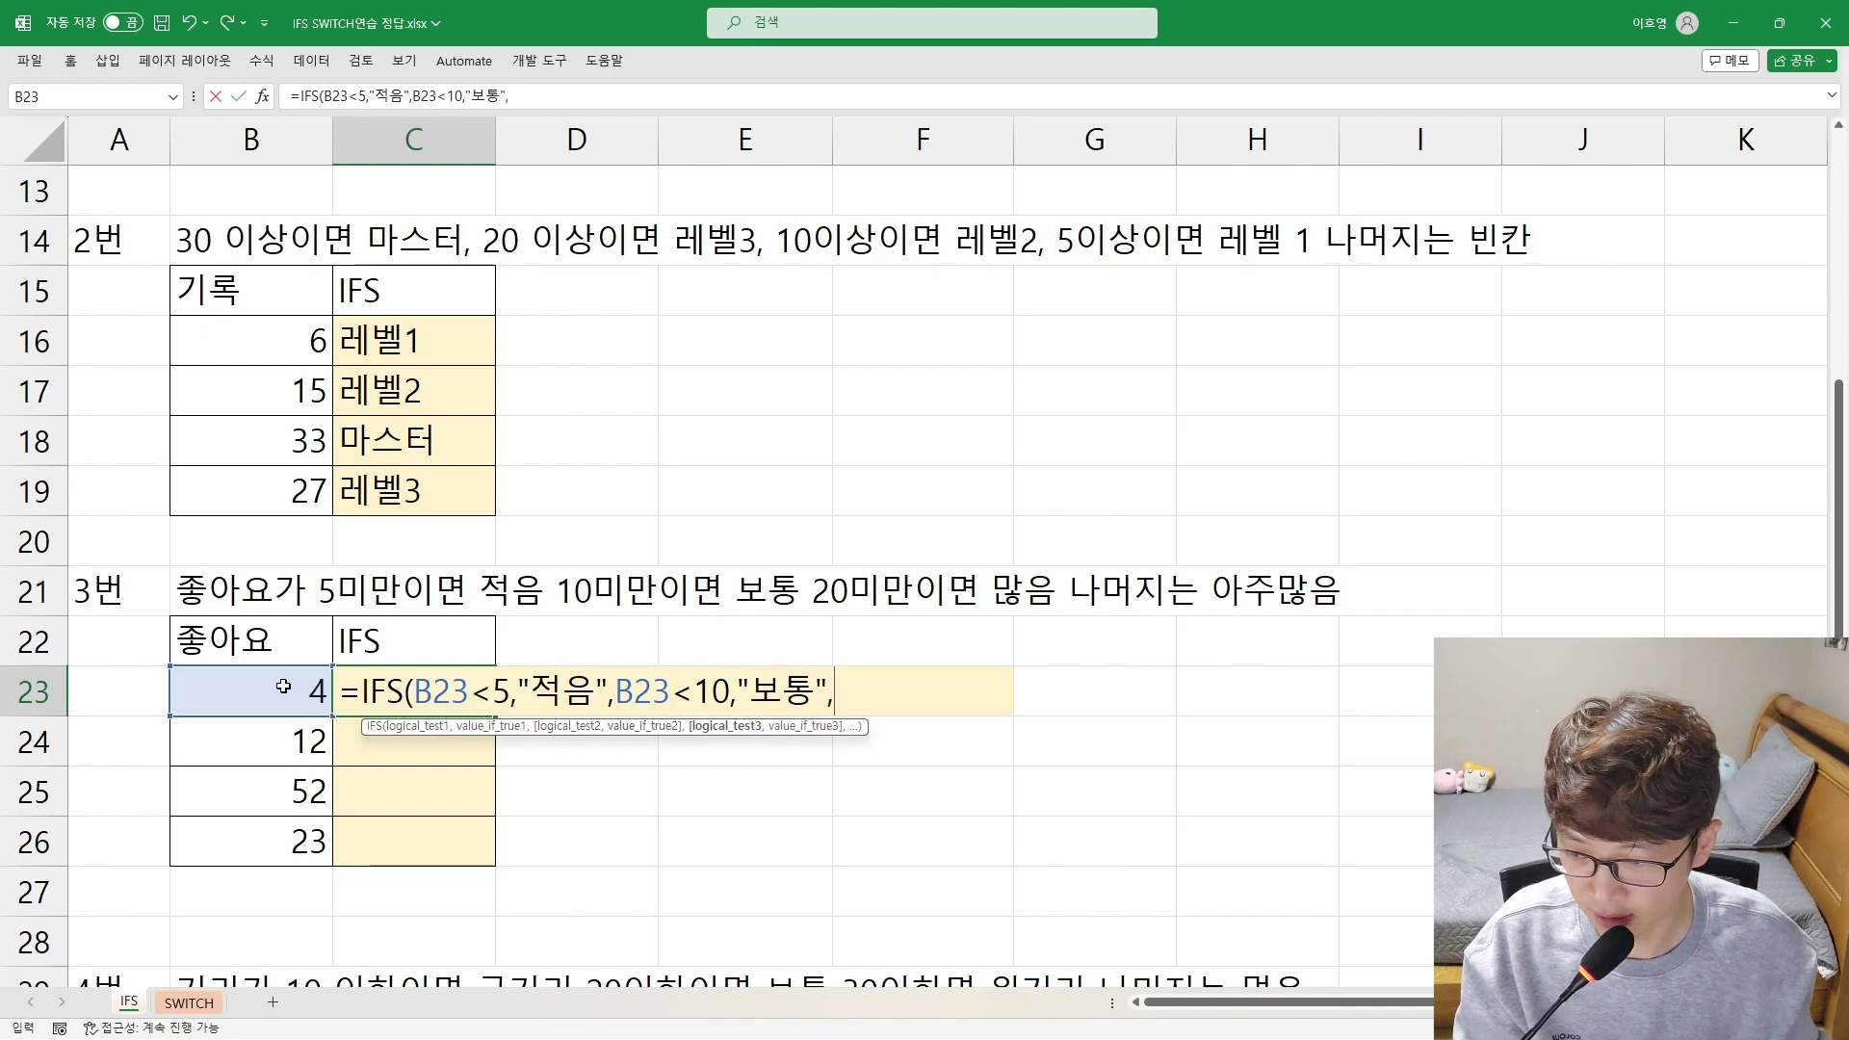
left_click(283, 686)
type("20")
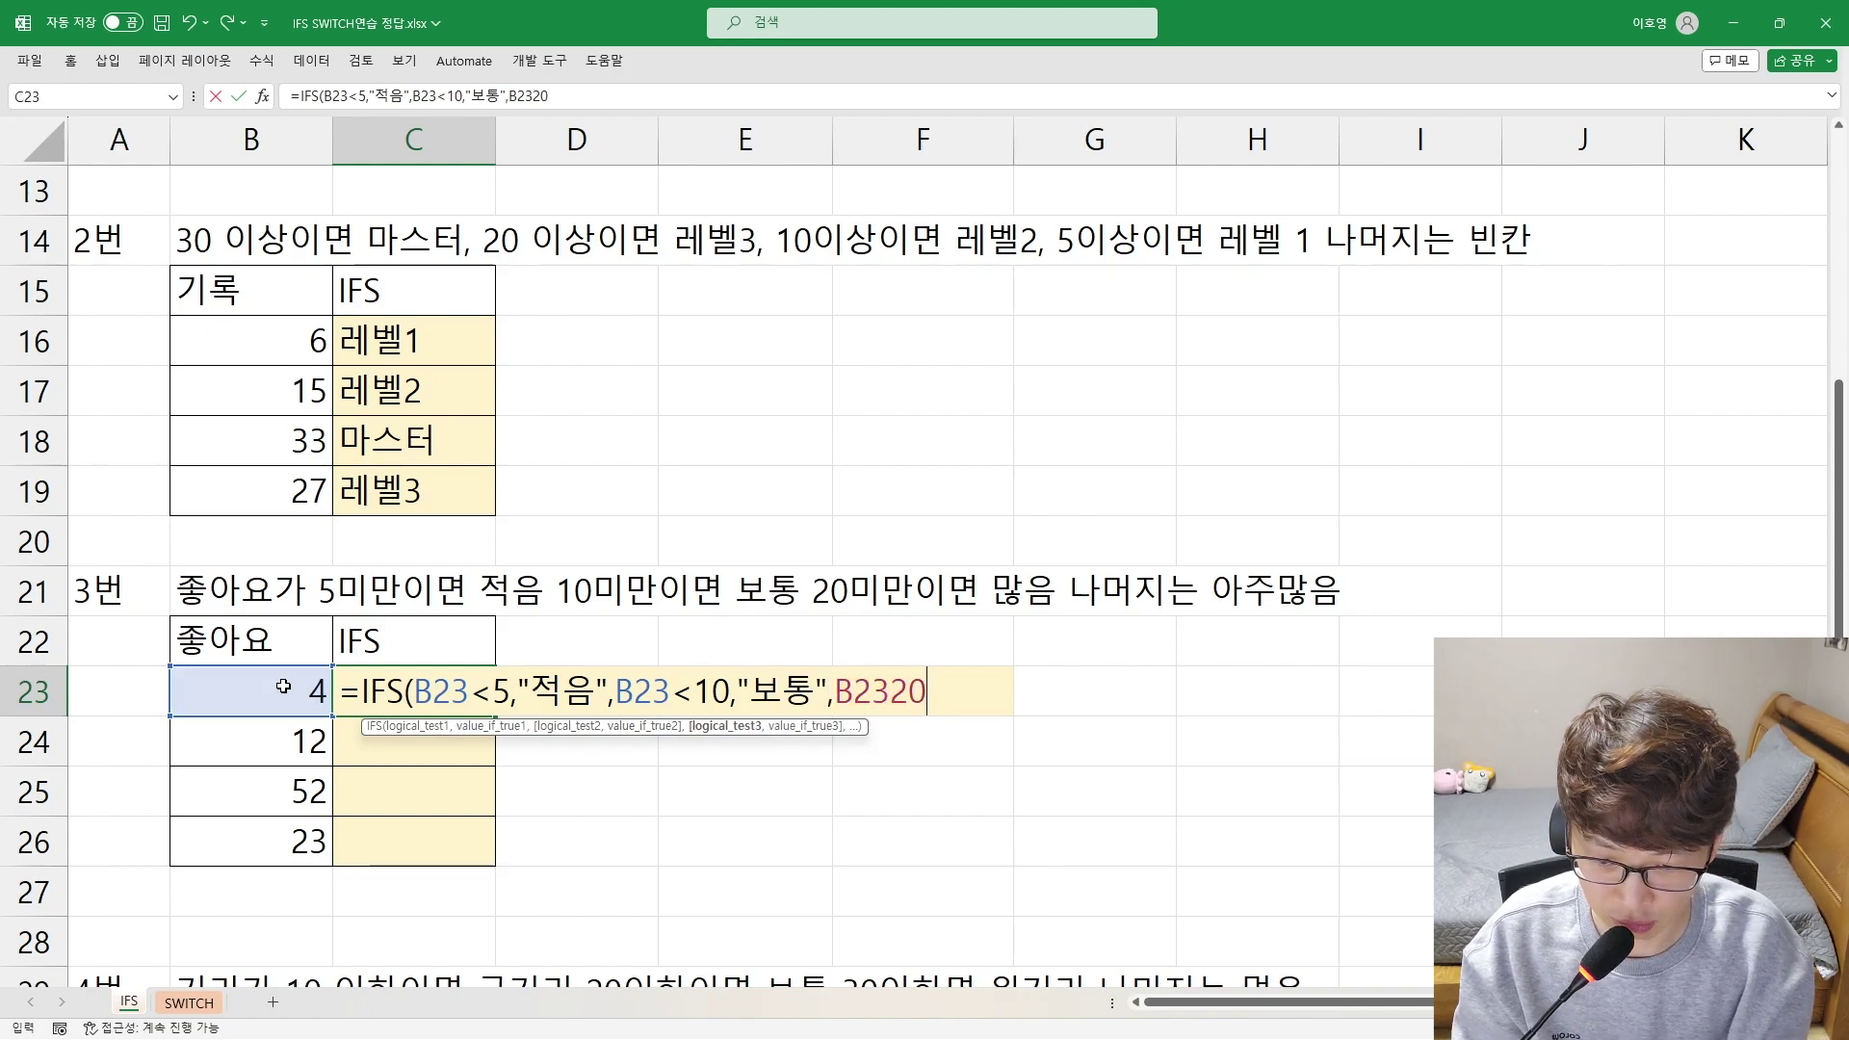
key("BackSpace")
key("BackSpace")
type("<29")
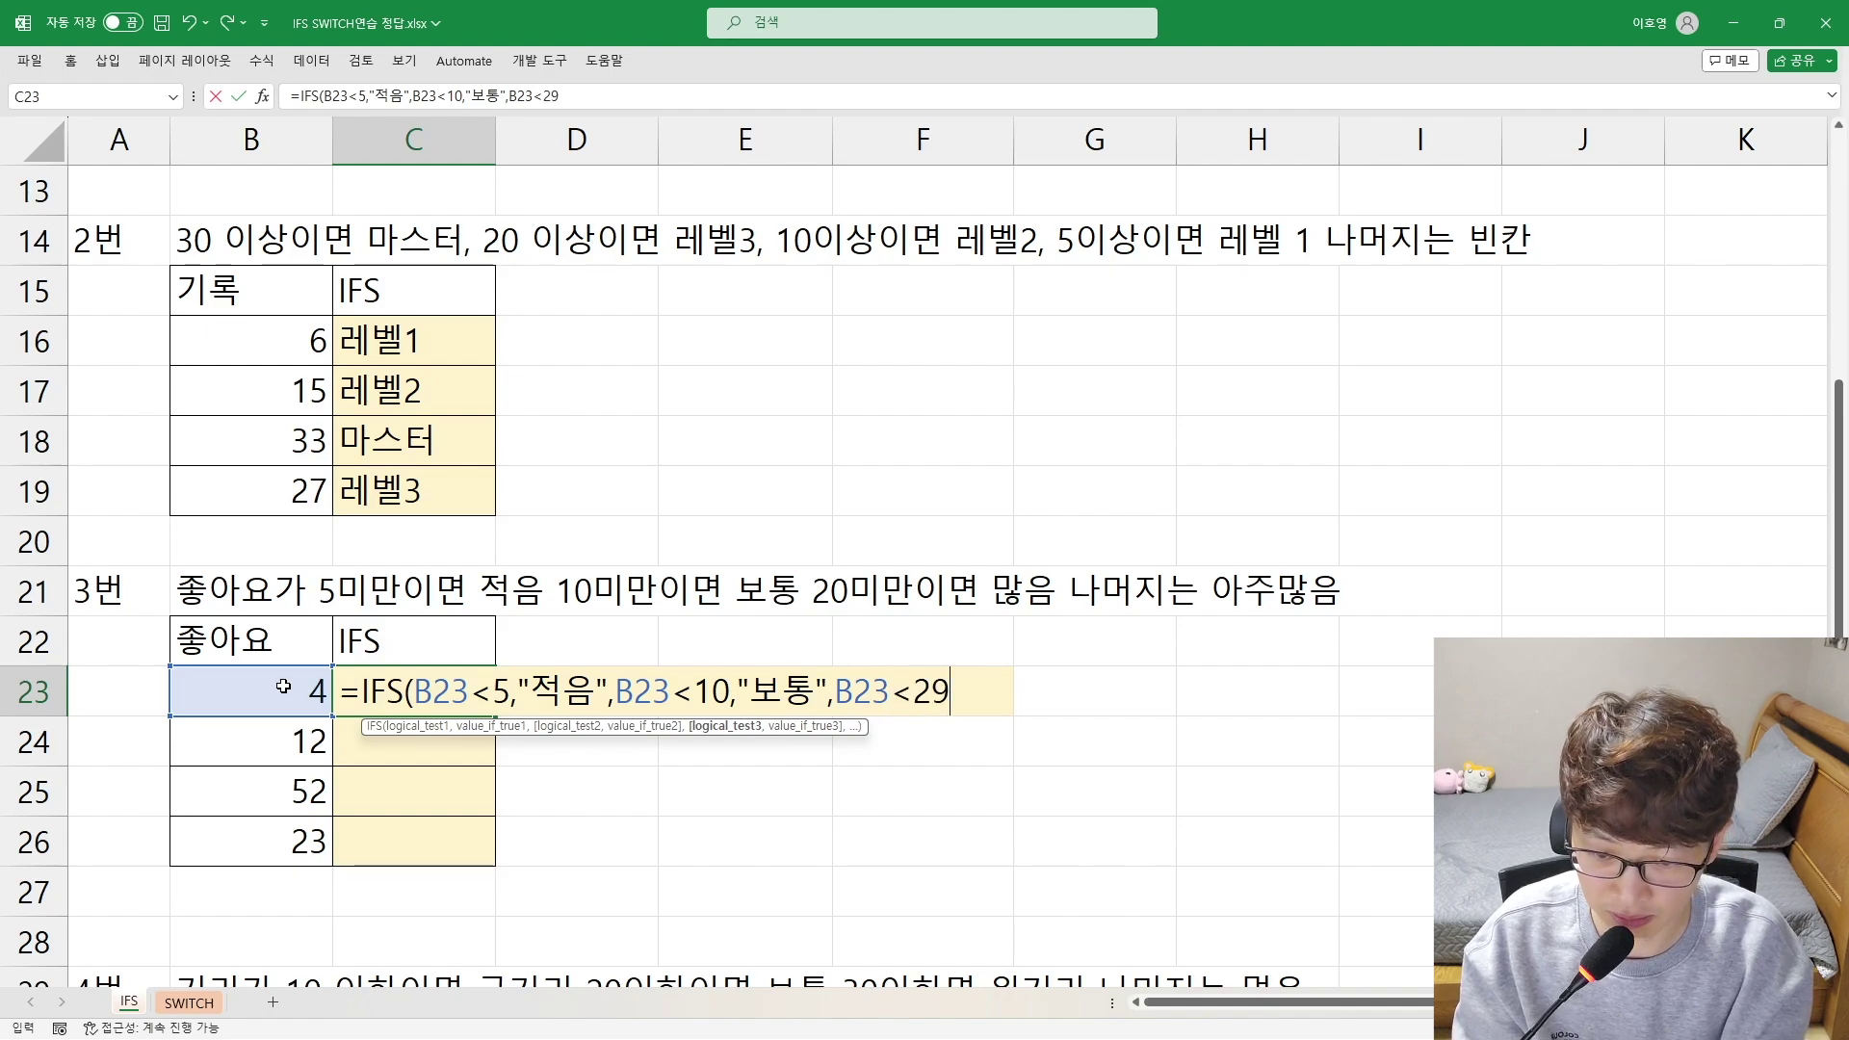
key("BackSpace")
type("0,")
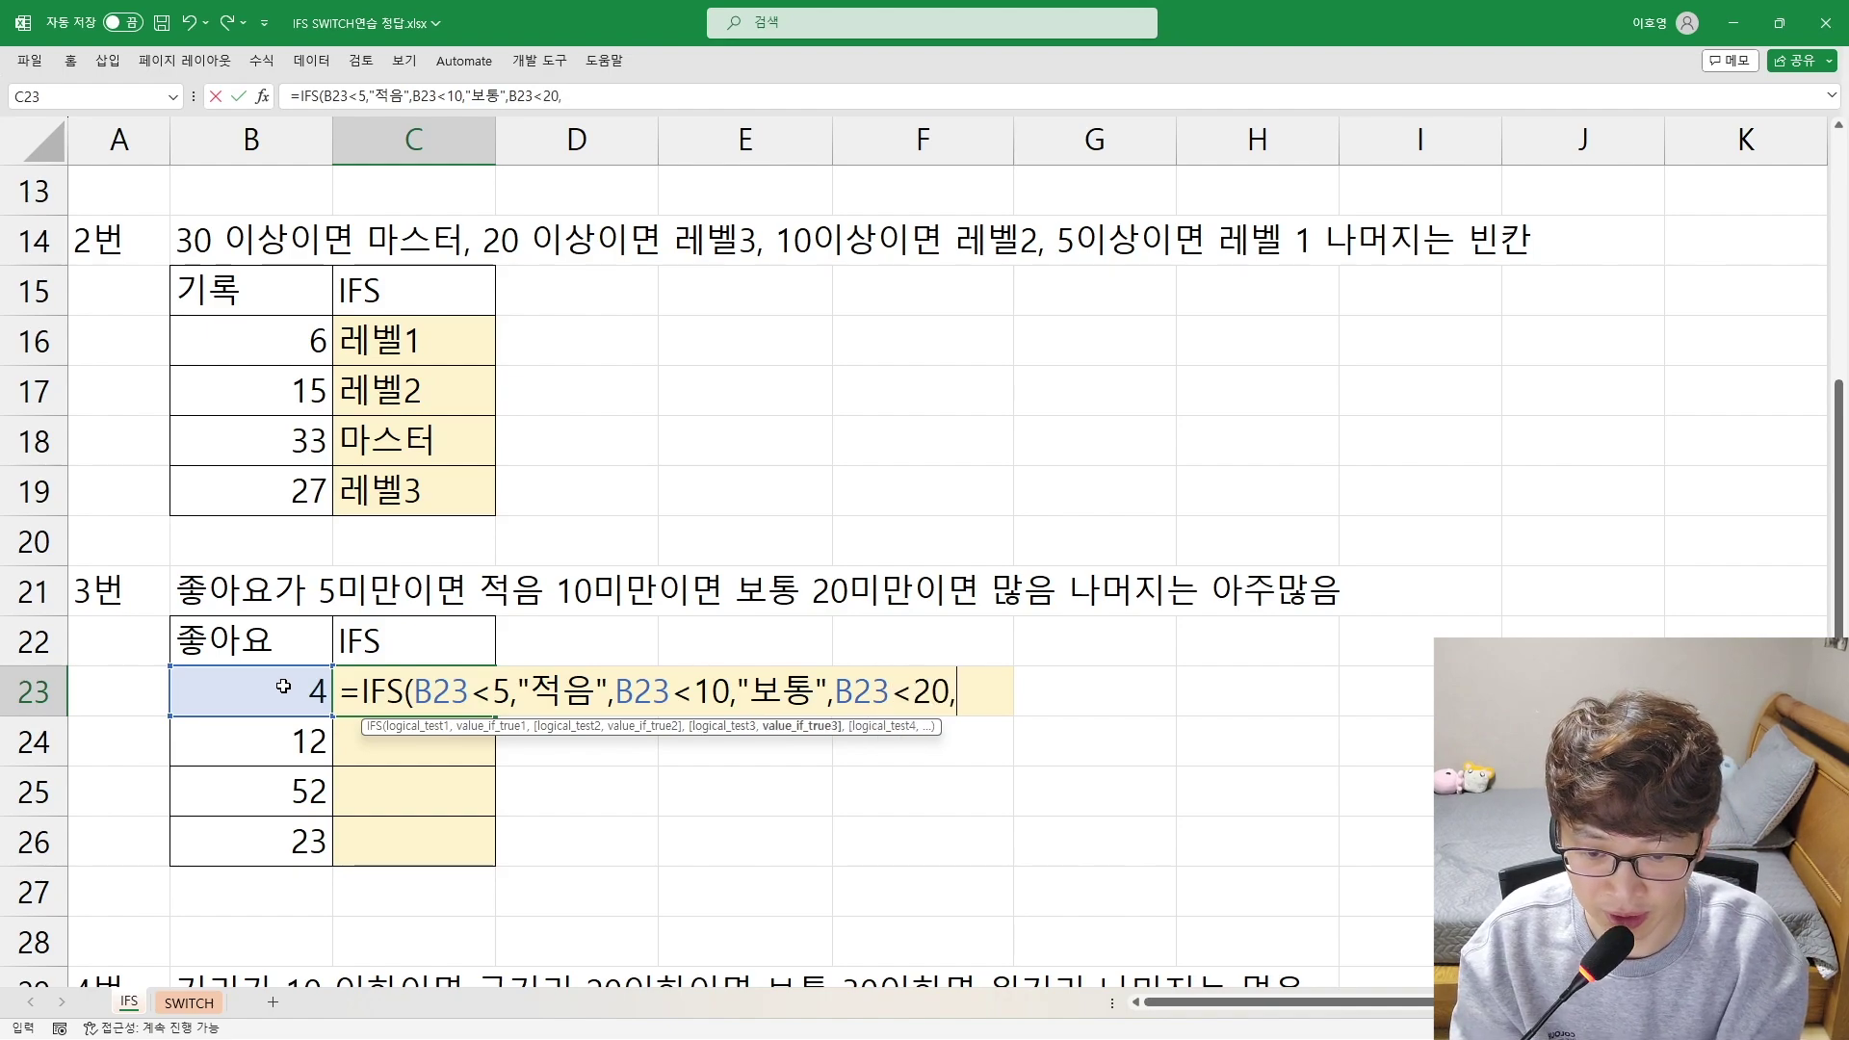
type("\"많음")
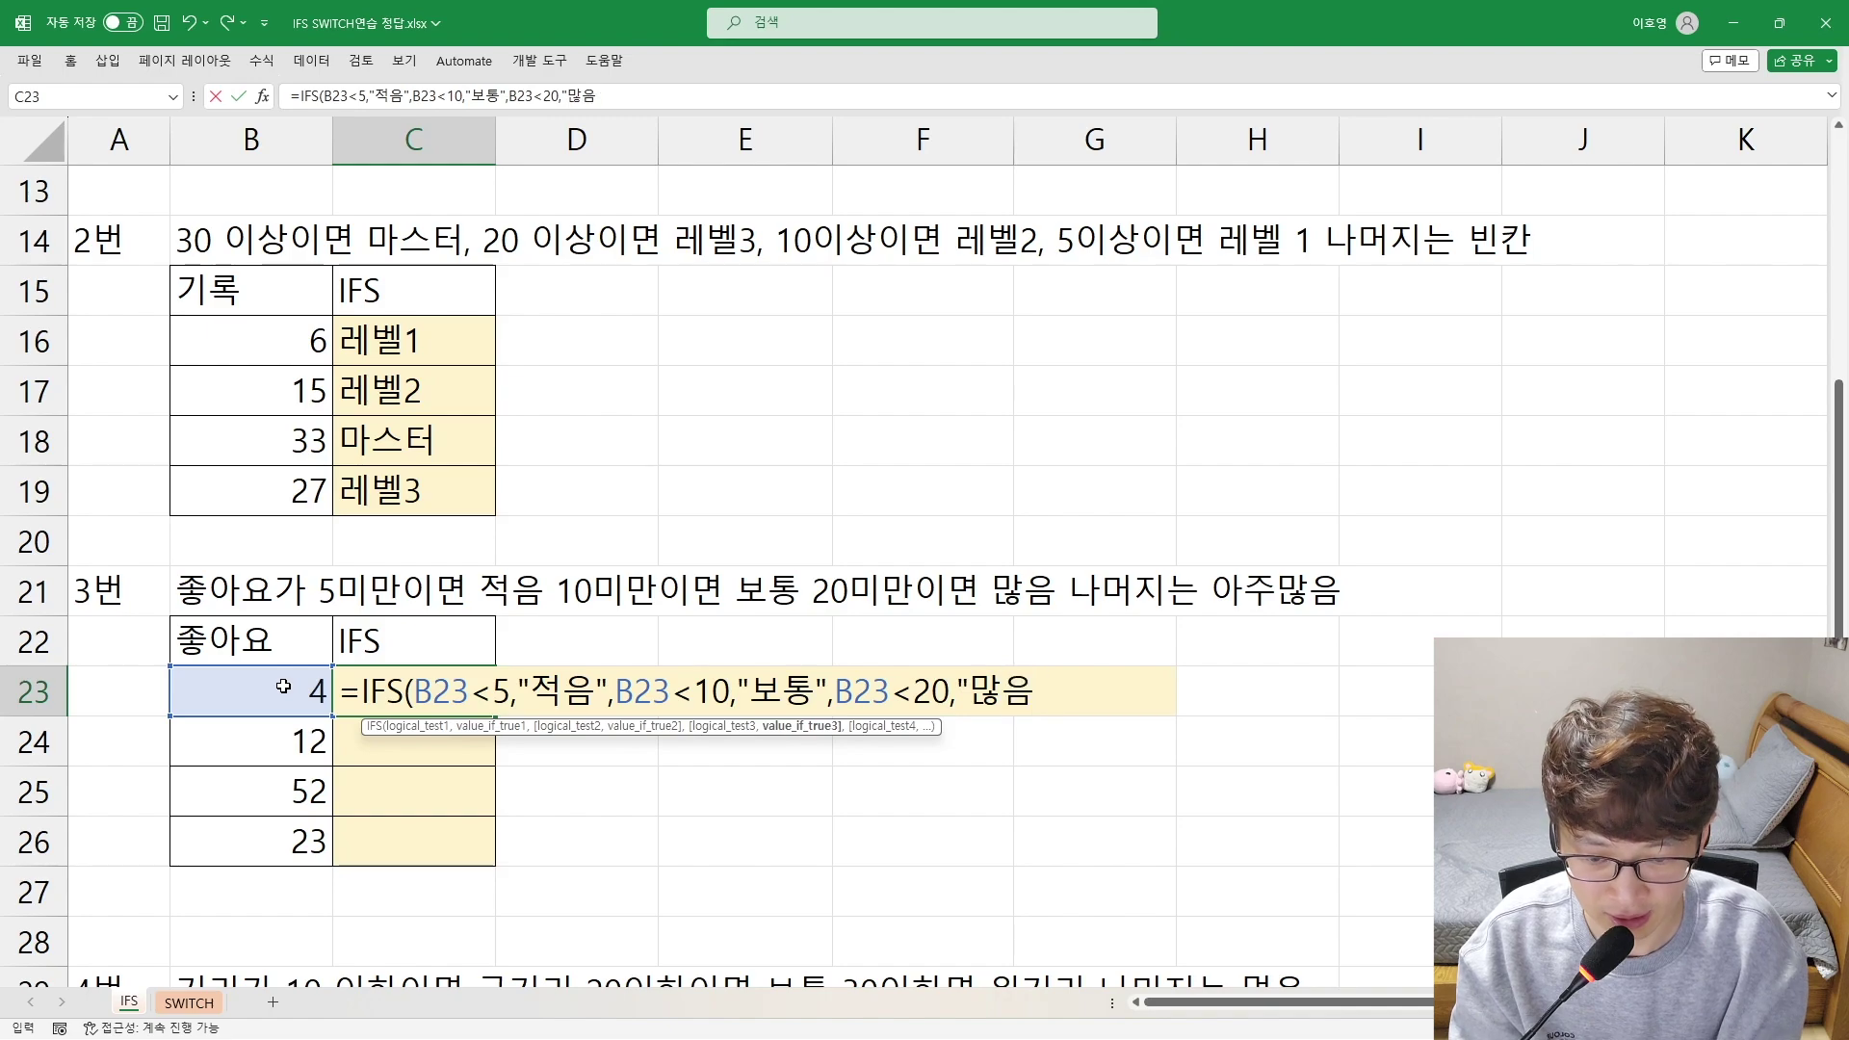
Finish C23's IFS formula with TRUE,"아주많음" for the remaining like counts, and enter it
type("\",TRUE")
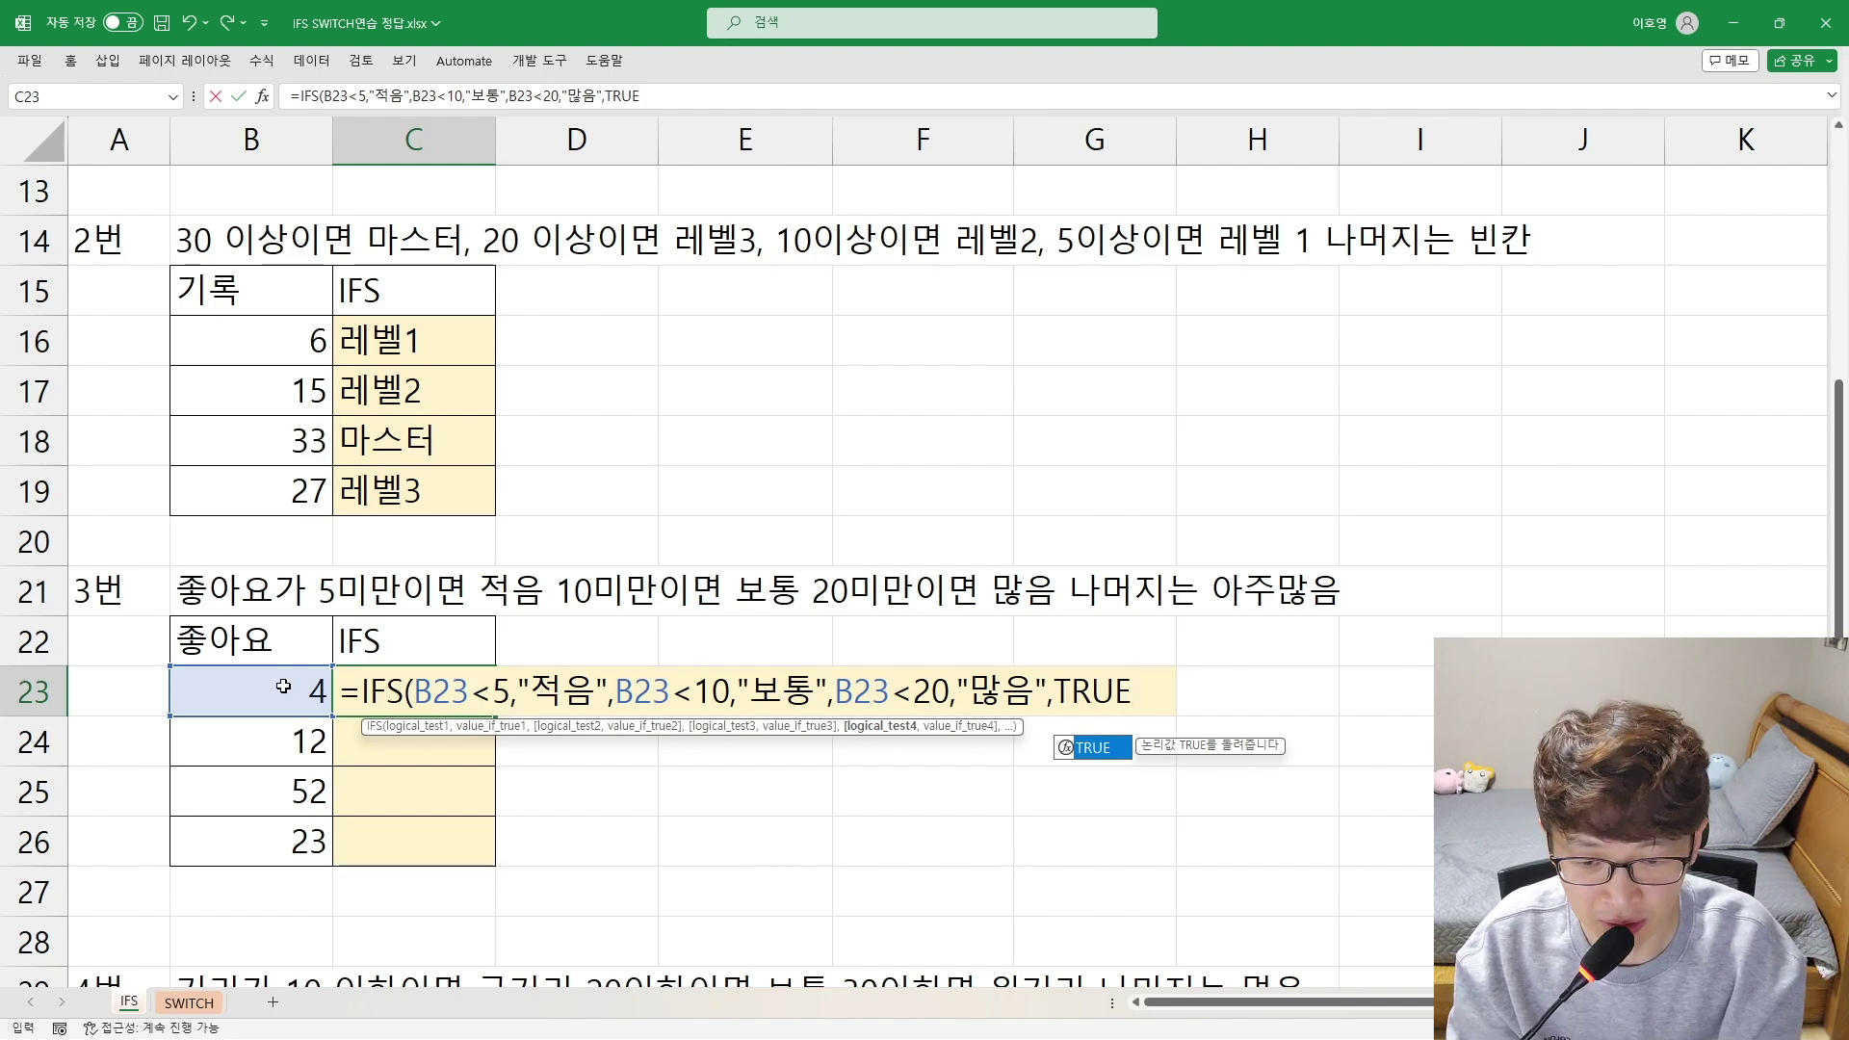
type(",")
type("\"아주많음")
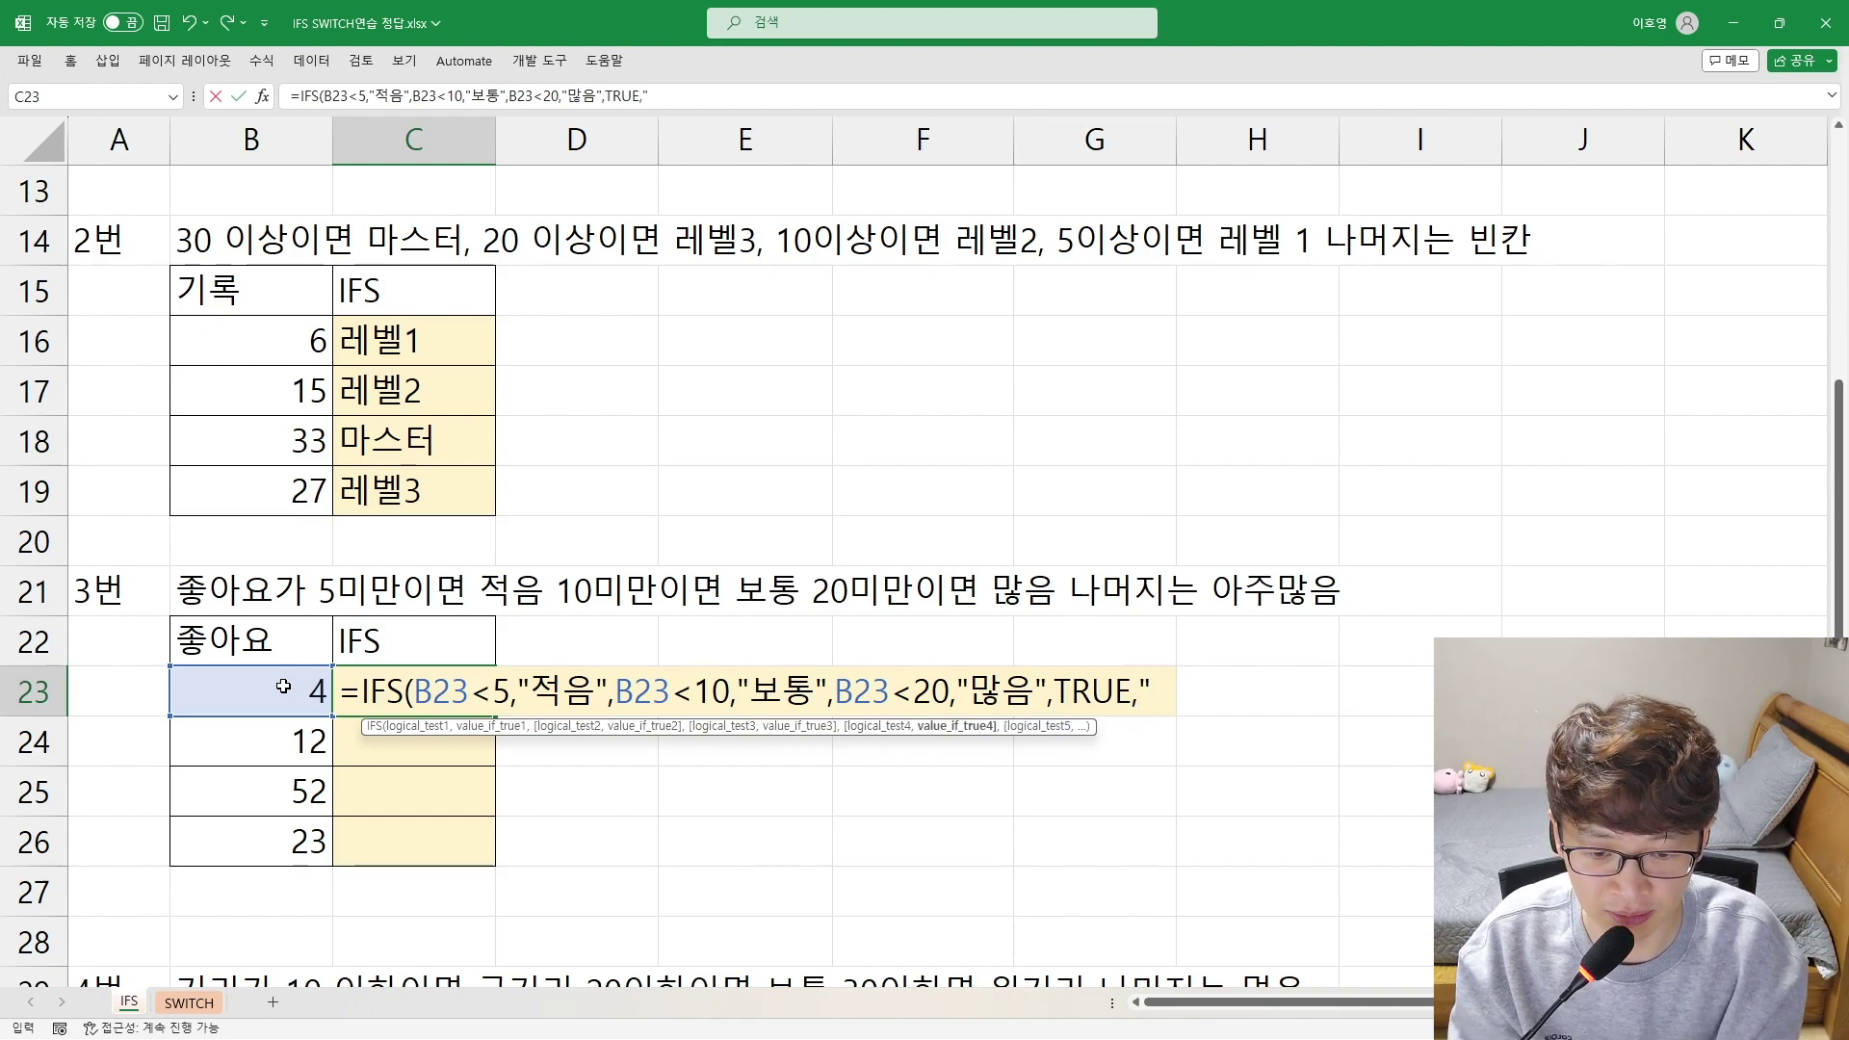
type(":")
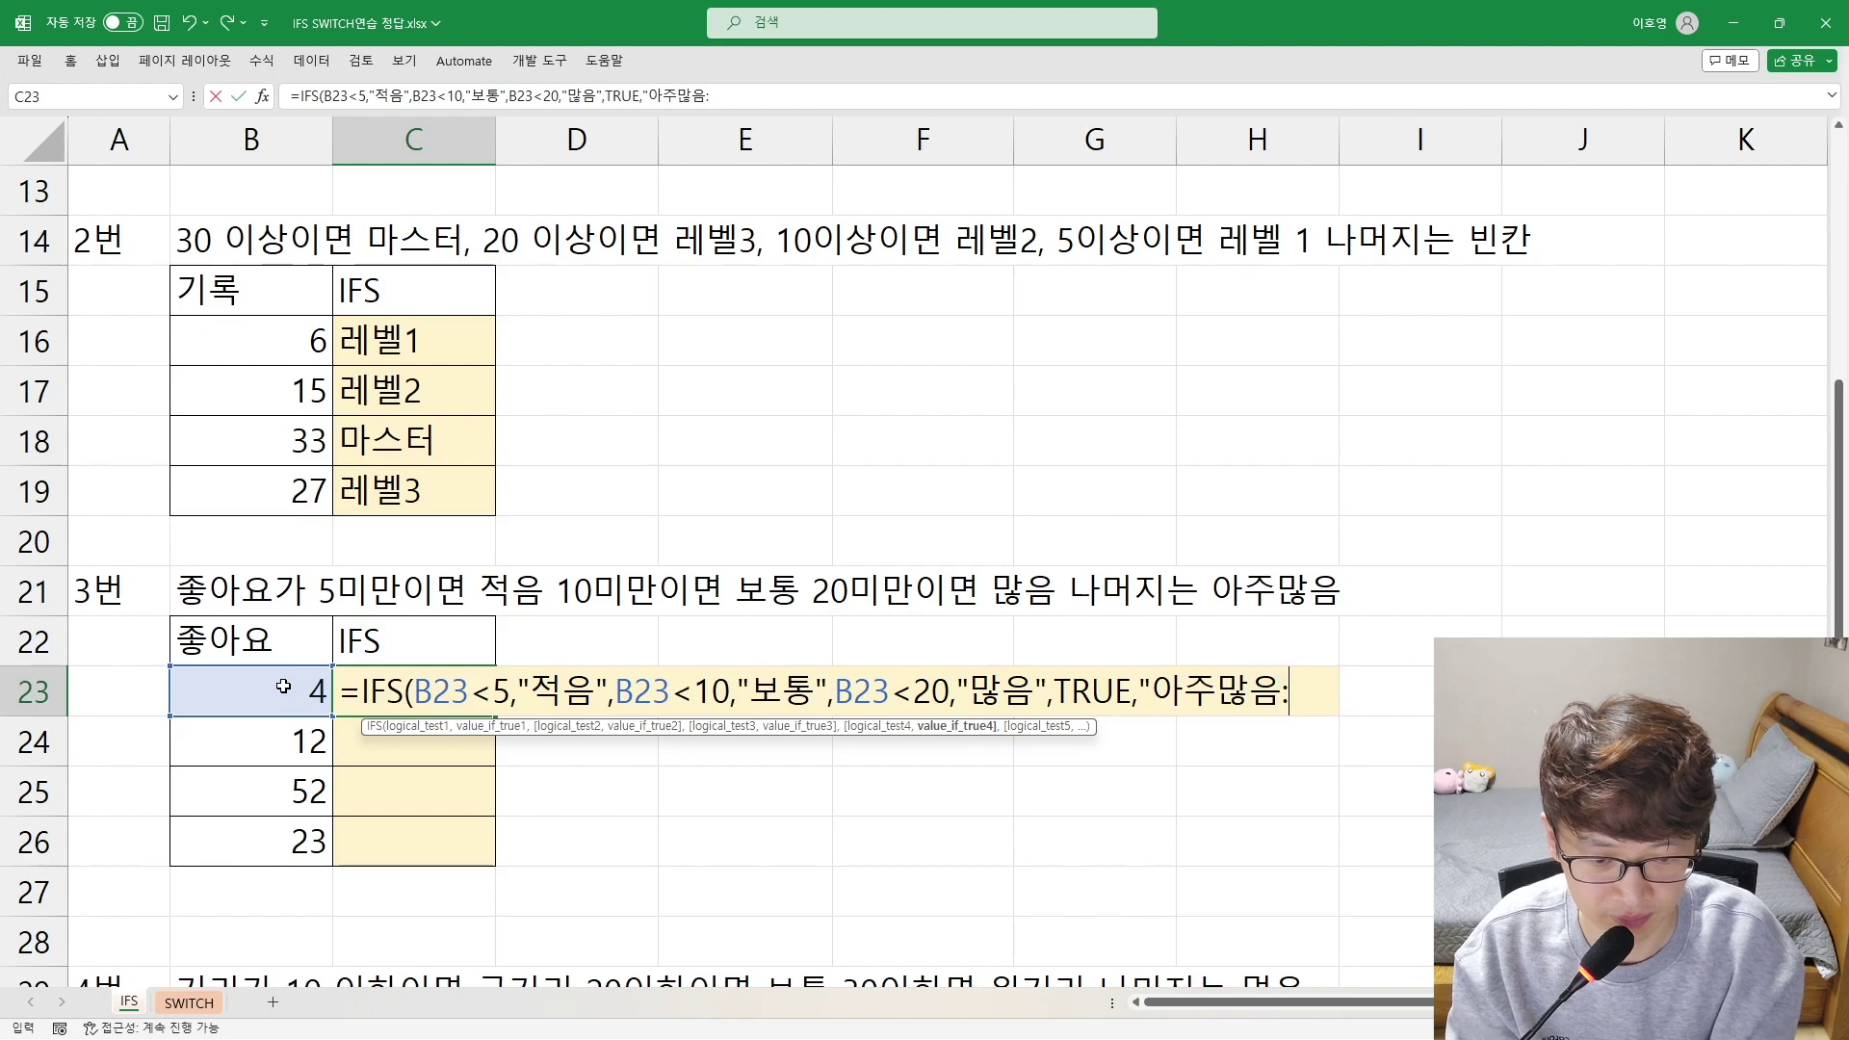
key("BackSpace")
type("\")")
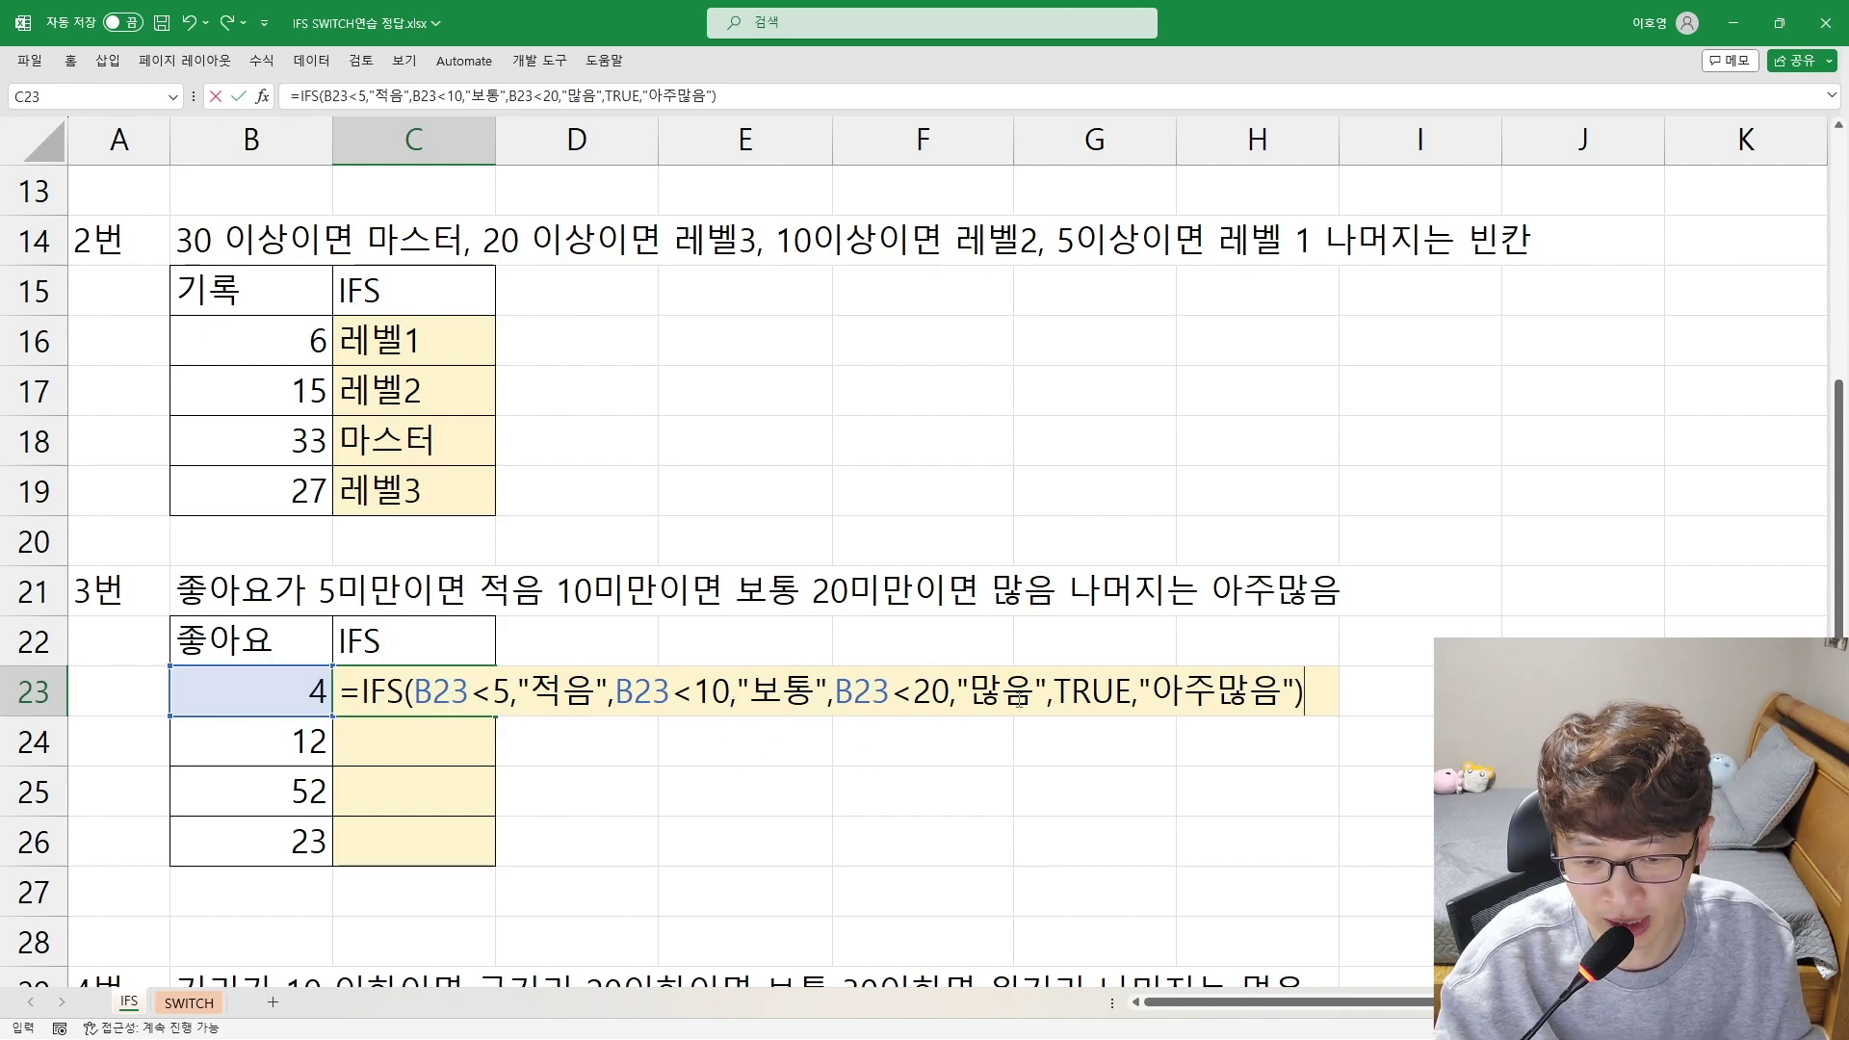
key("Return")
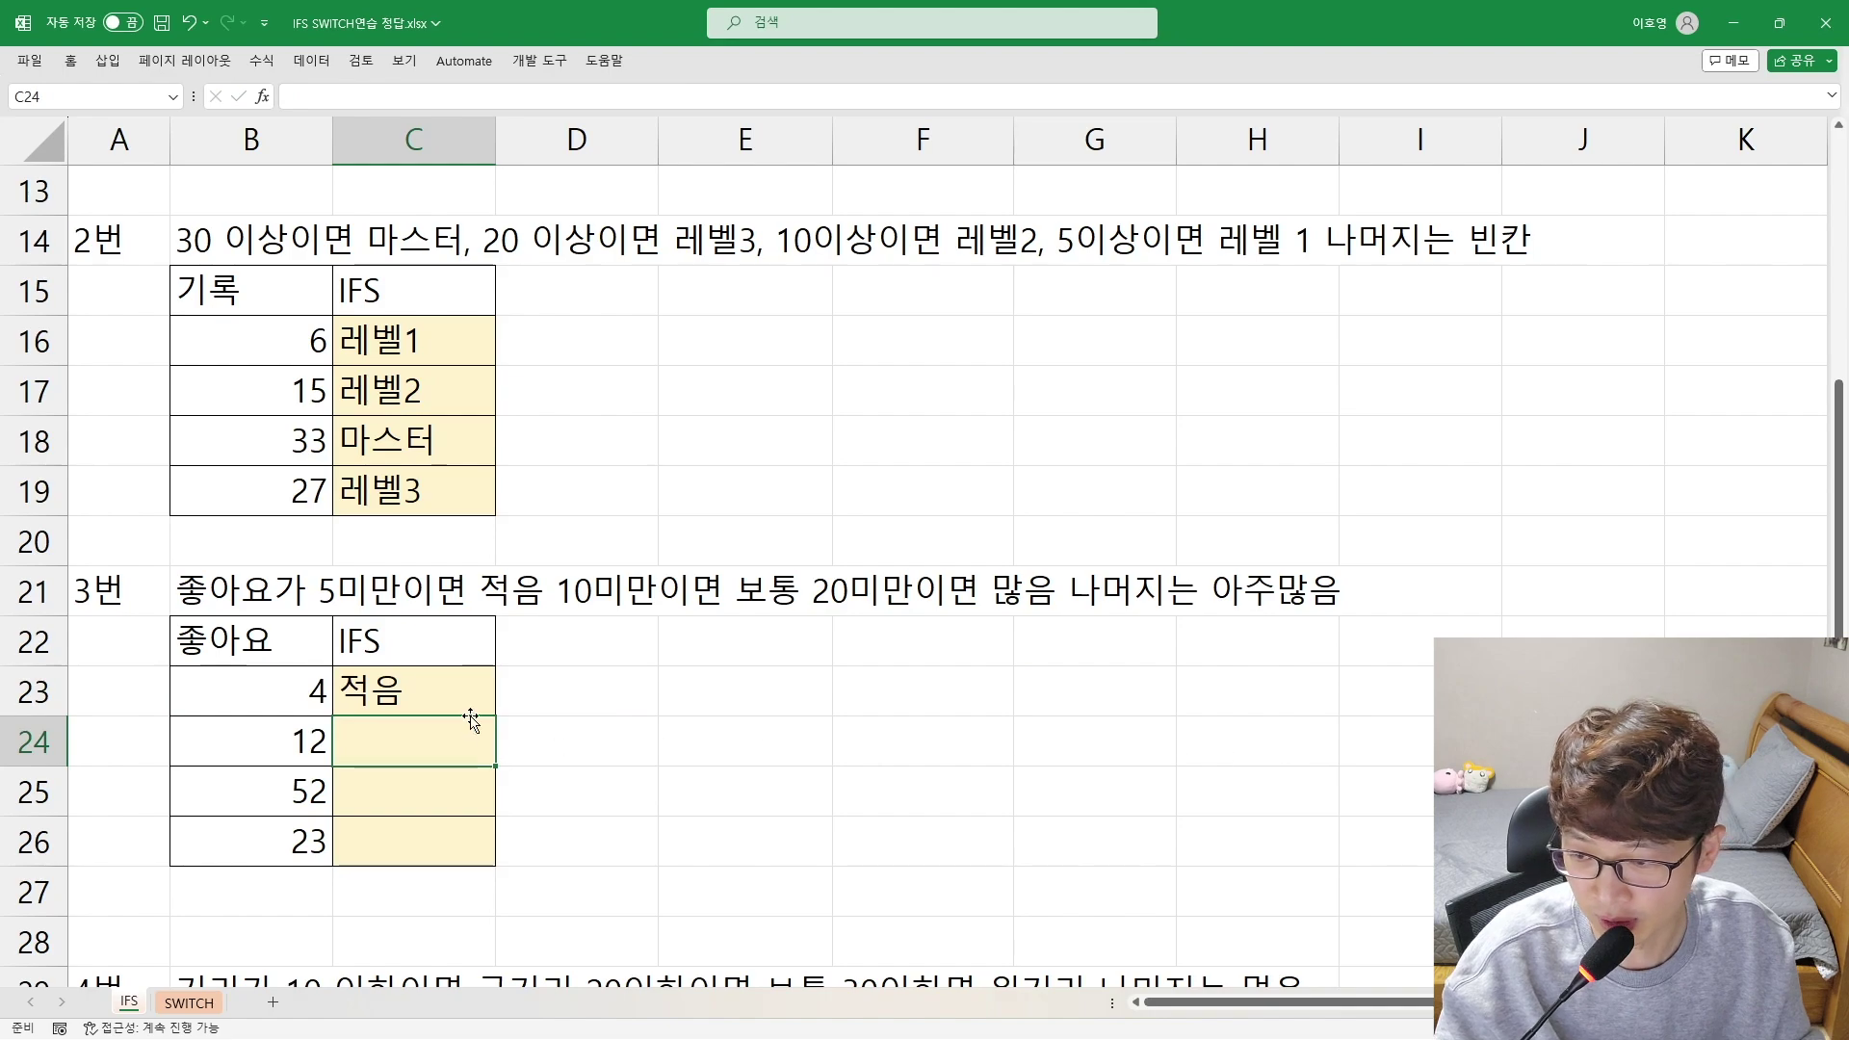
Fill the IFS formula from C23 down to C26 and check the filled cells
left_click(467, 693)
left_click_drag(495, 716, 479, 855)
left_click(384, 739)
left_click(385, 792)
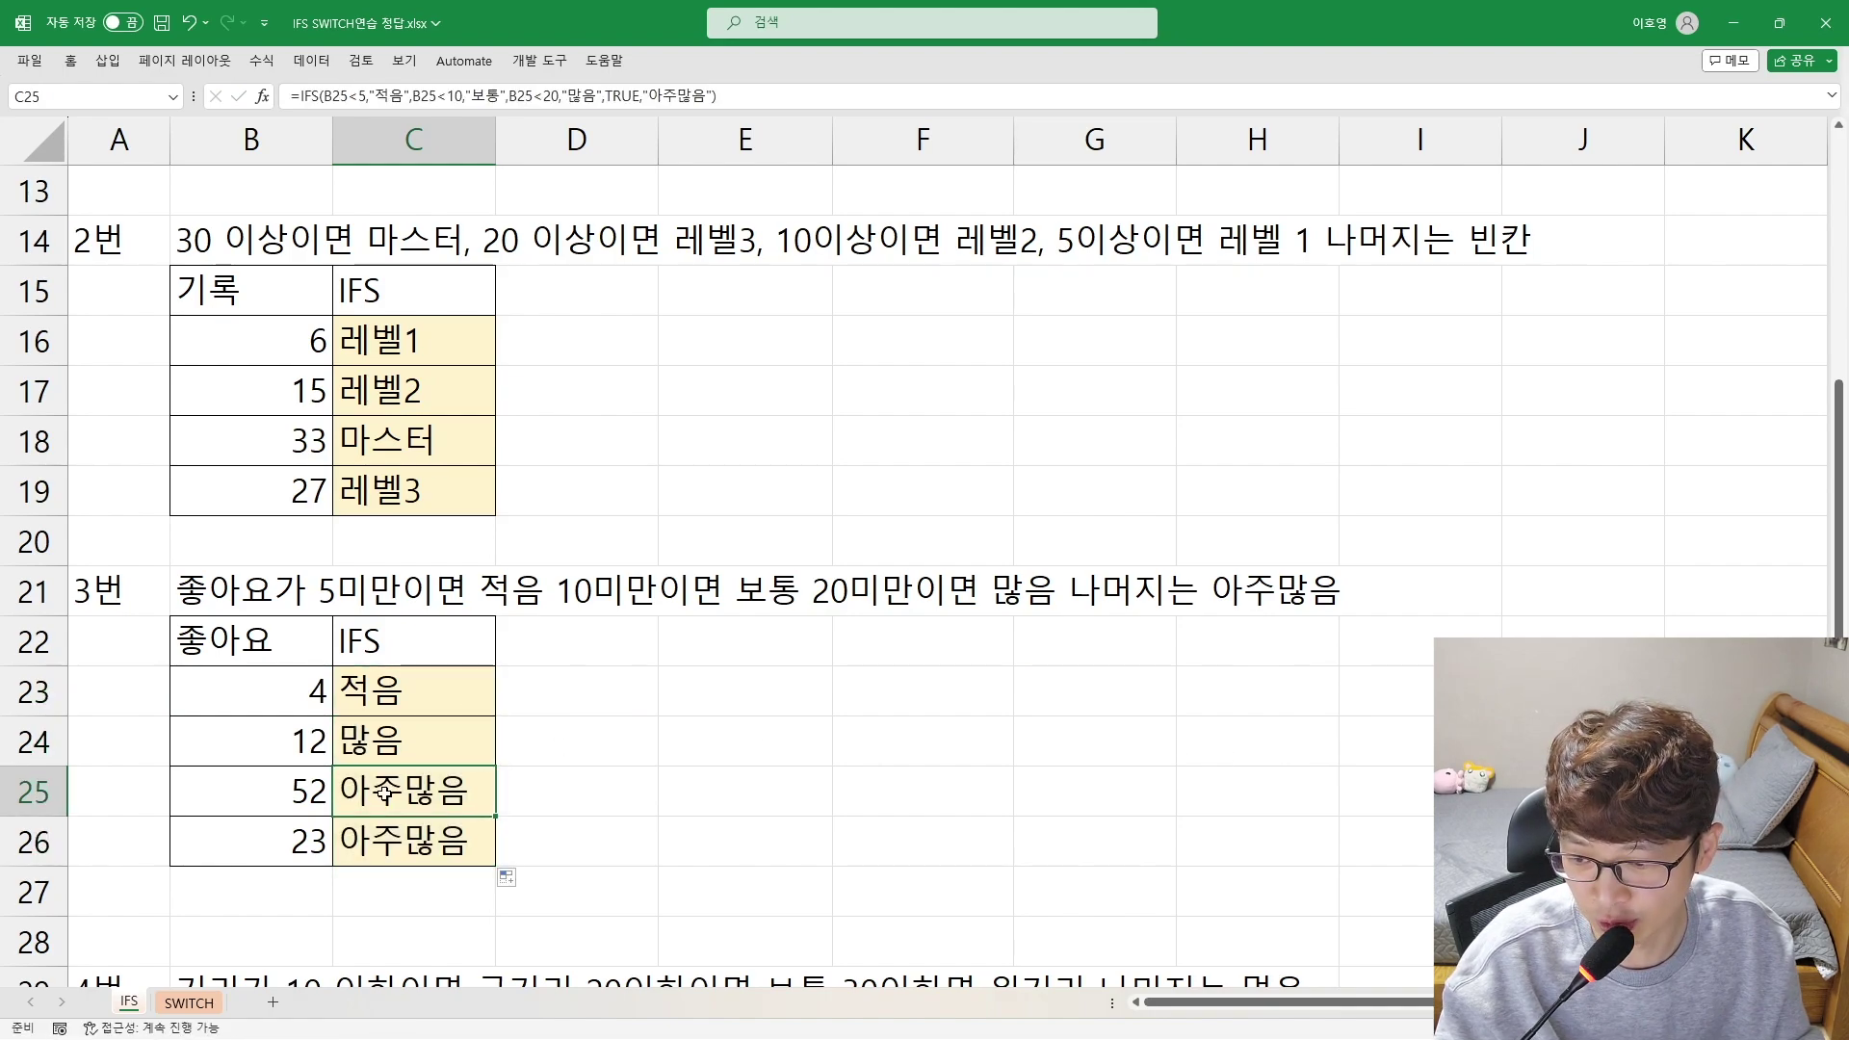
left_click(390, 846)
left_click_drag(425, 690, 407, 838)
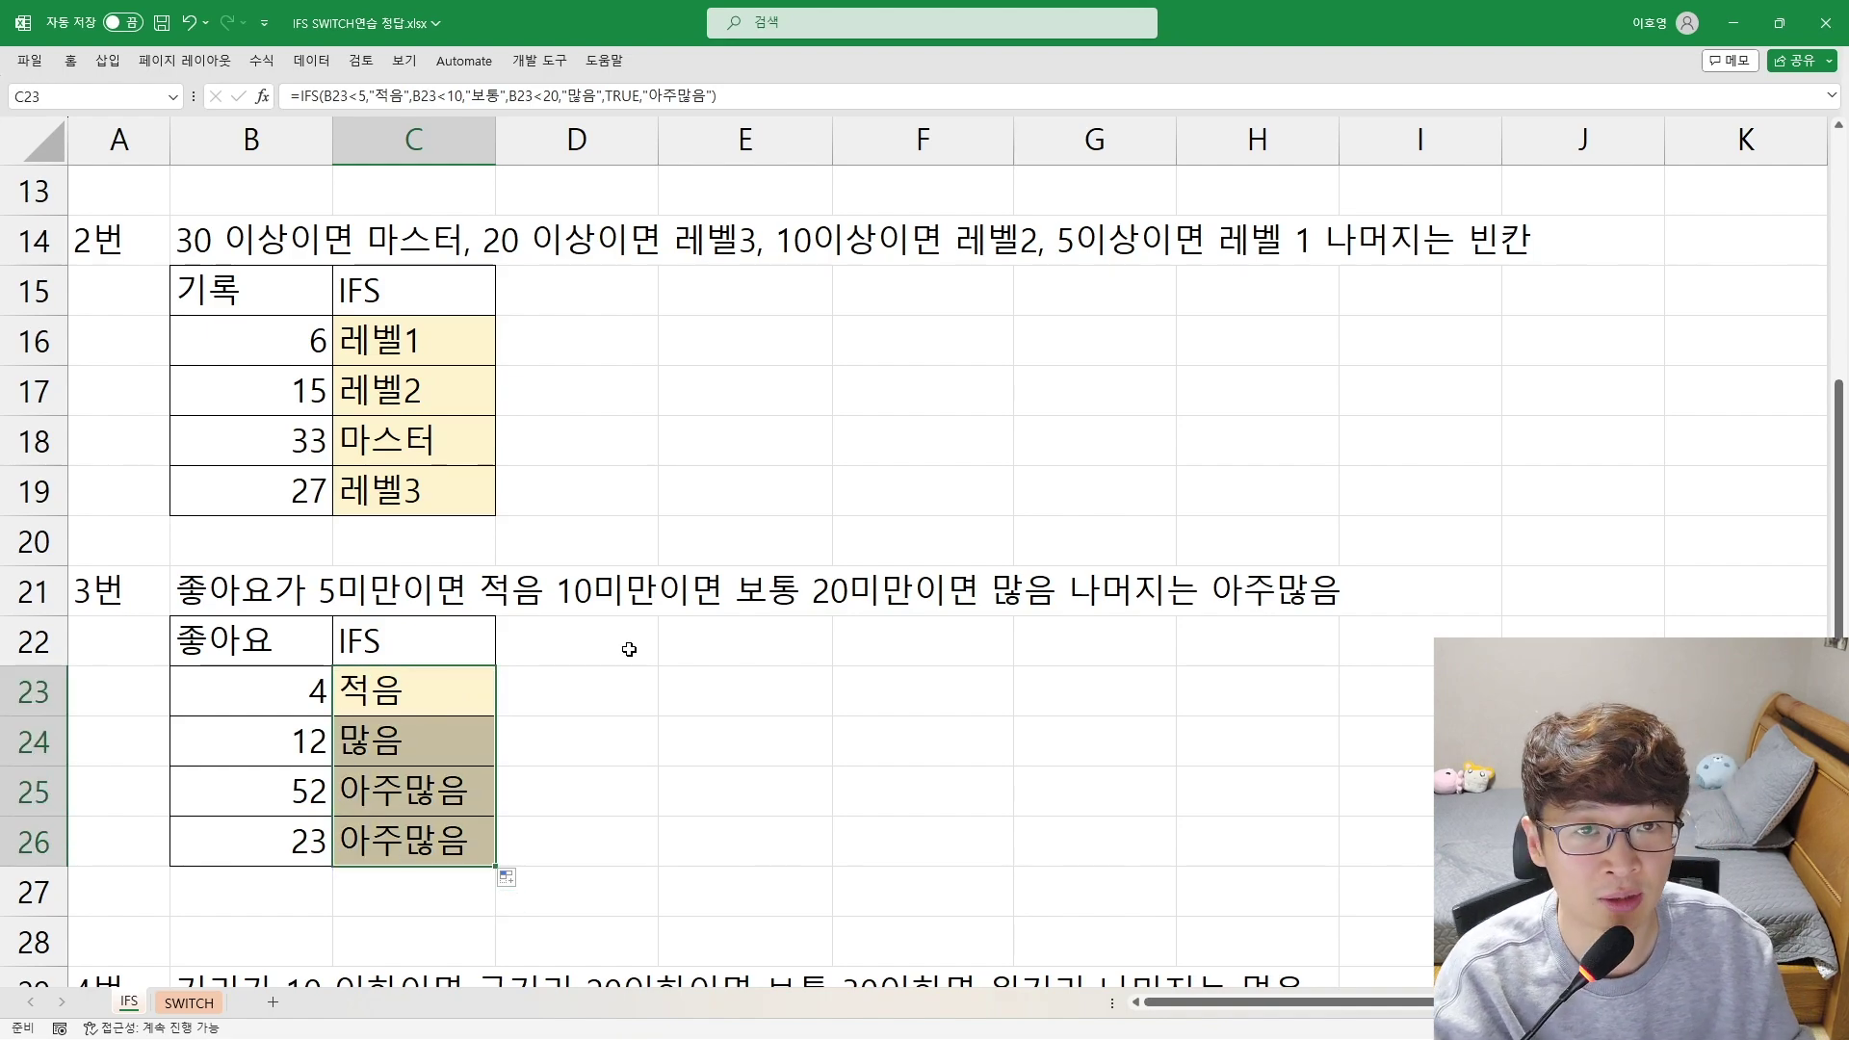
Examine the conditions of exercises 4 and 5 and compare them with C23's IFS formula
scroll(629, 649, "down", 3)
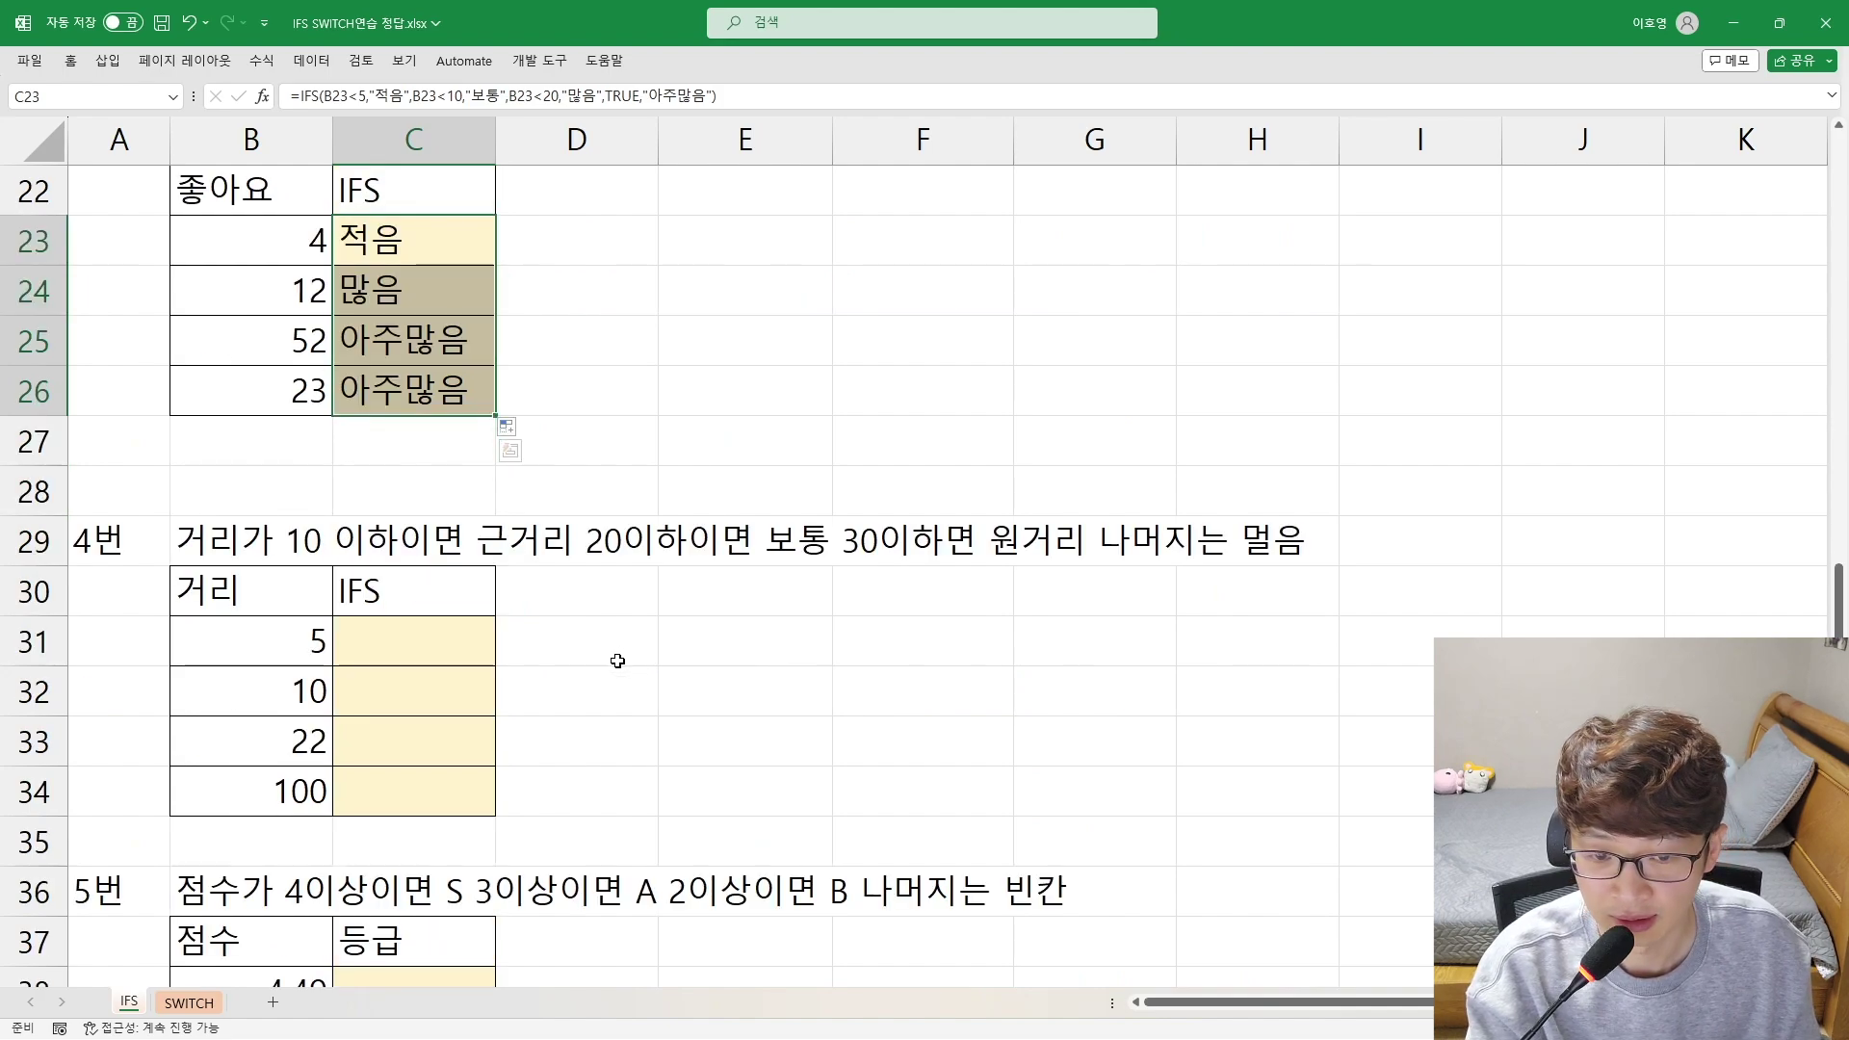
scroll(618, 661, "down", 1)
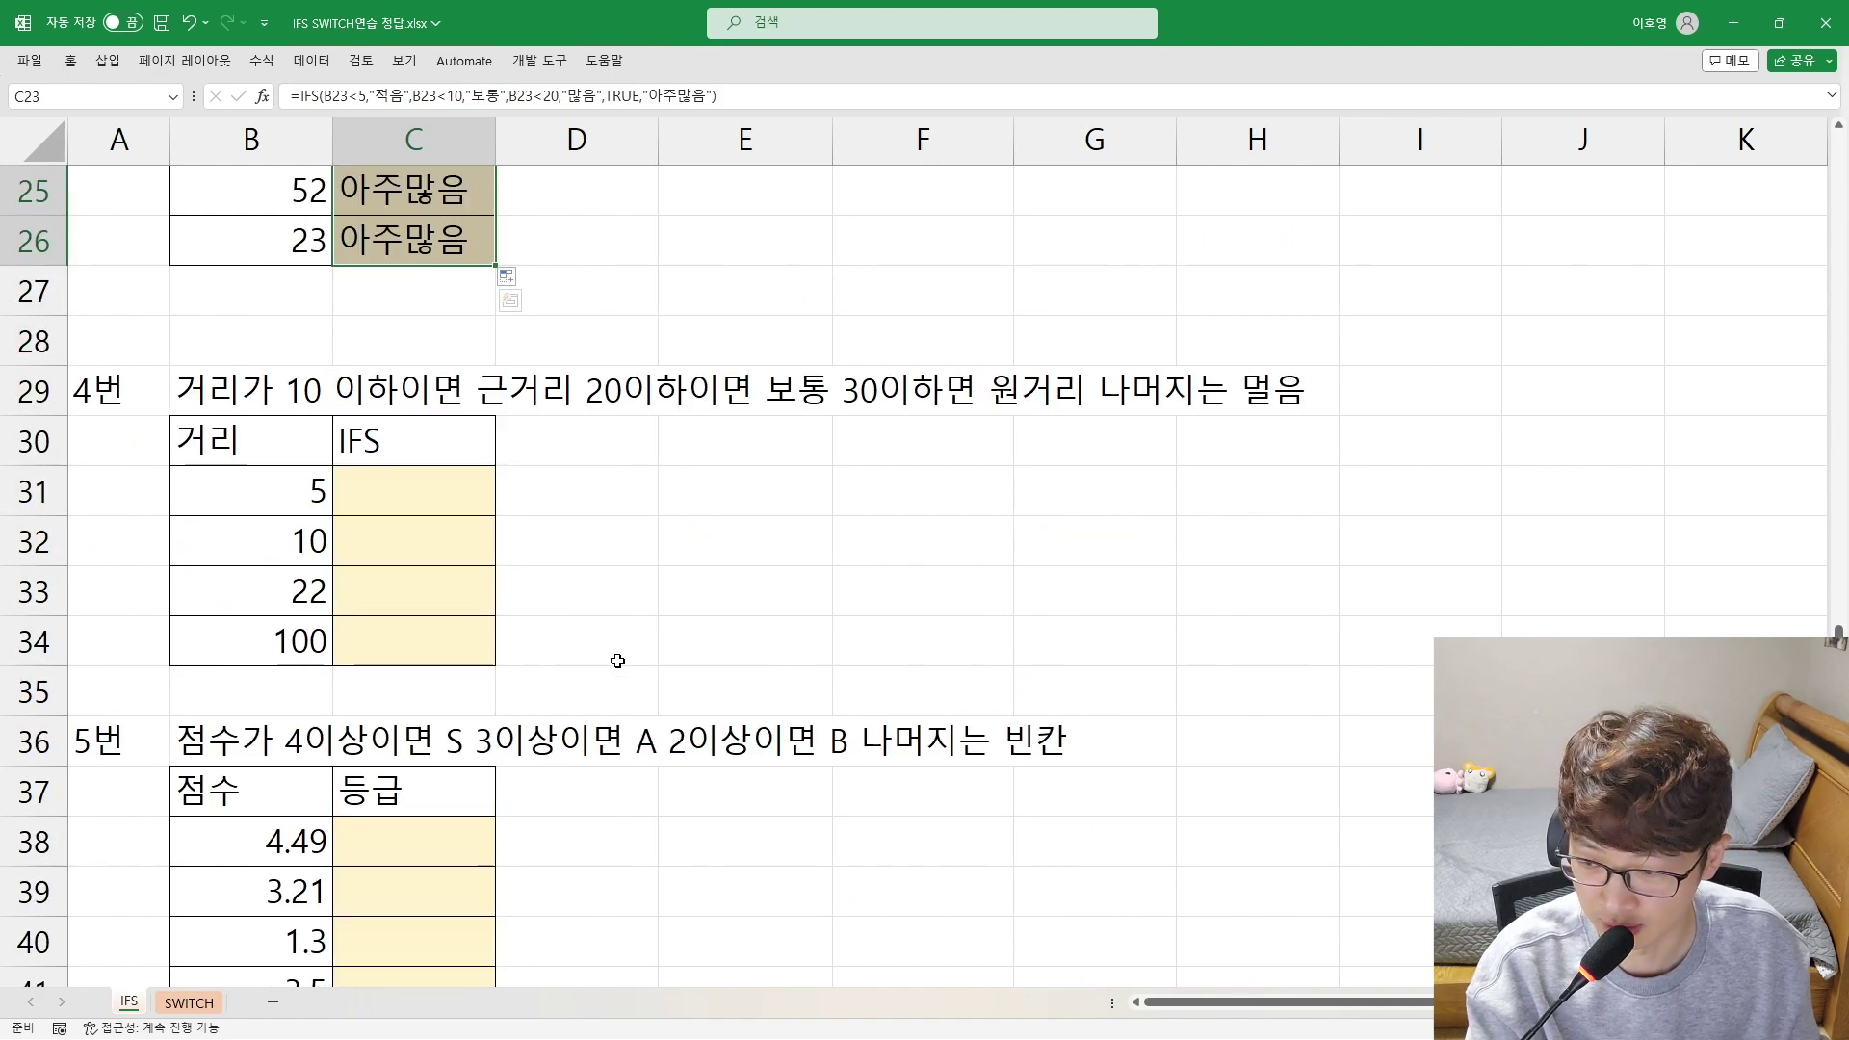
scroll(617, 661, "down", 2)
scroll(617, 661, "up", 2)
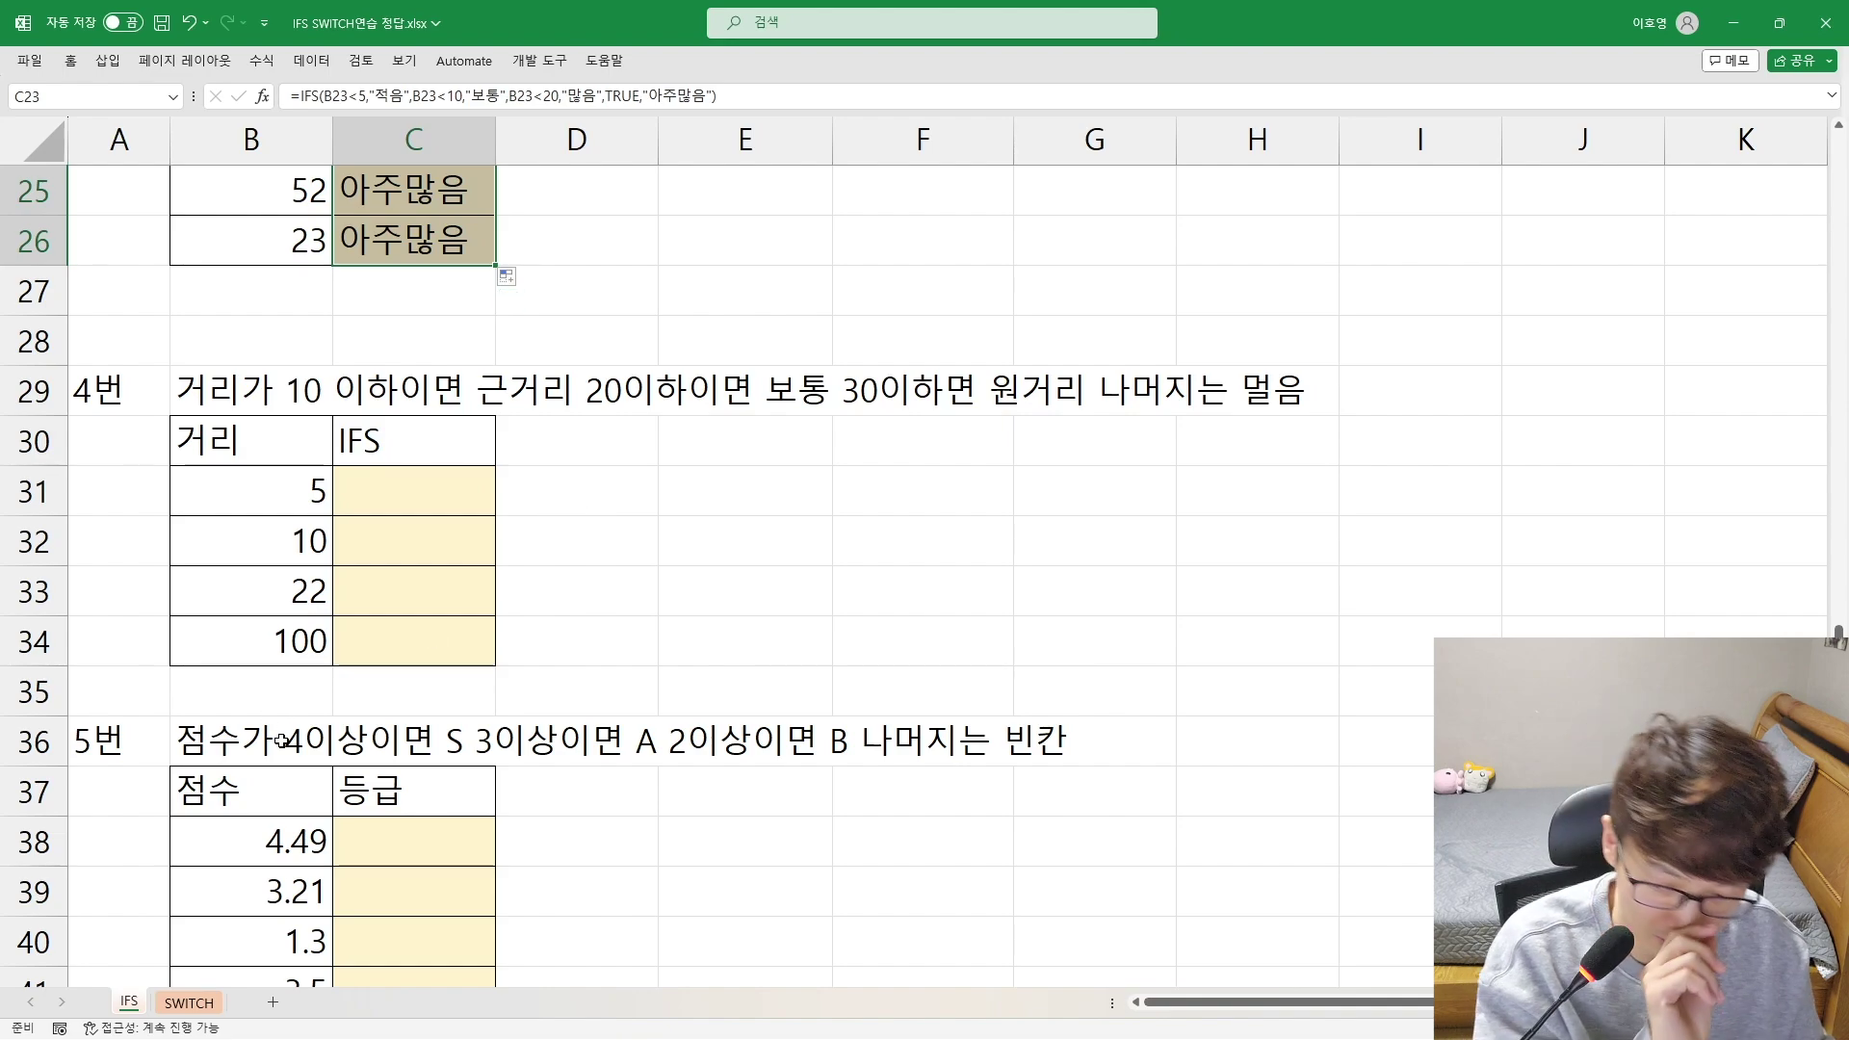
scroll(282, 740, "down", 1)
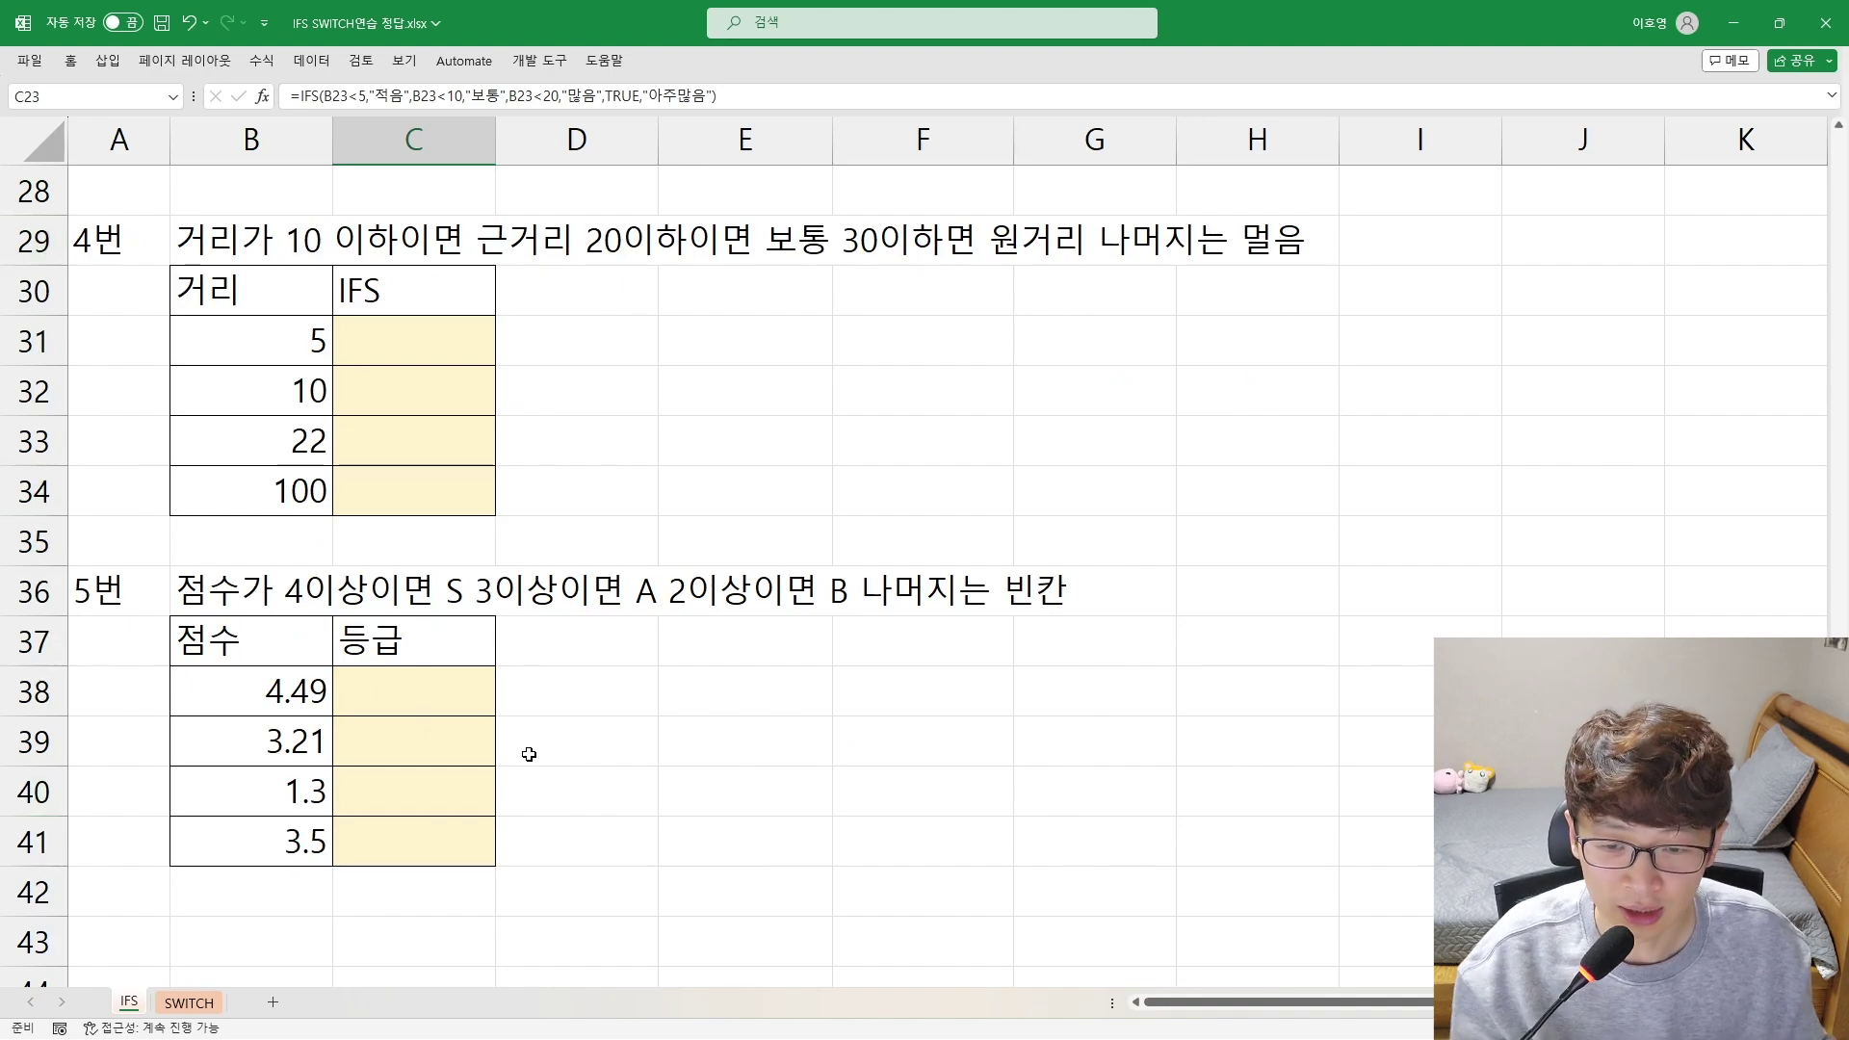
scroll(463, 672, "up", 2)
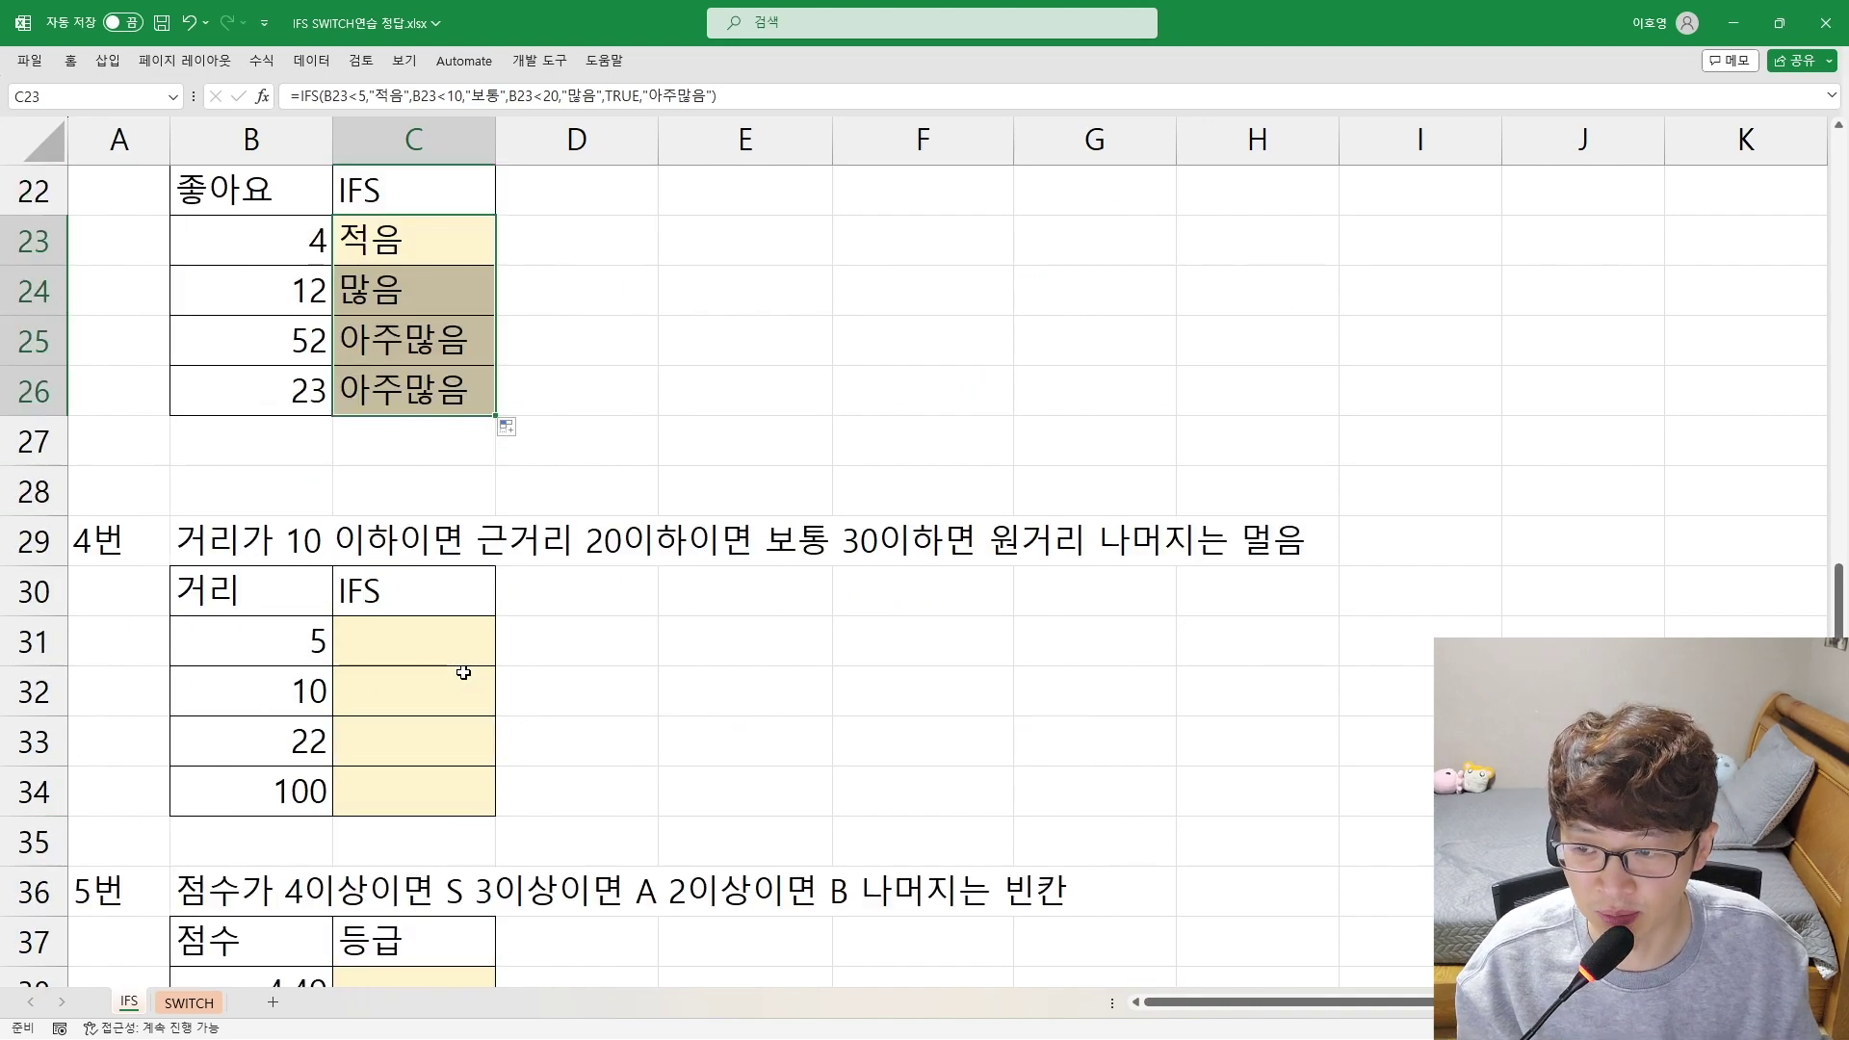
double_click(371, 254)
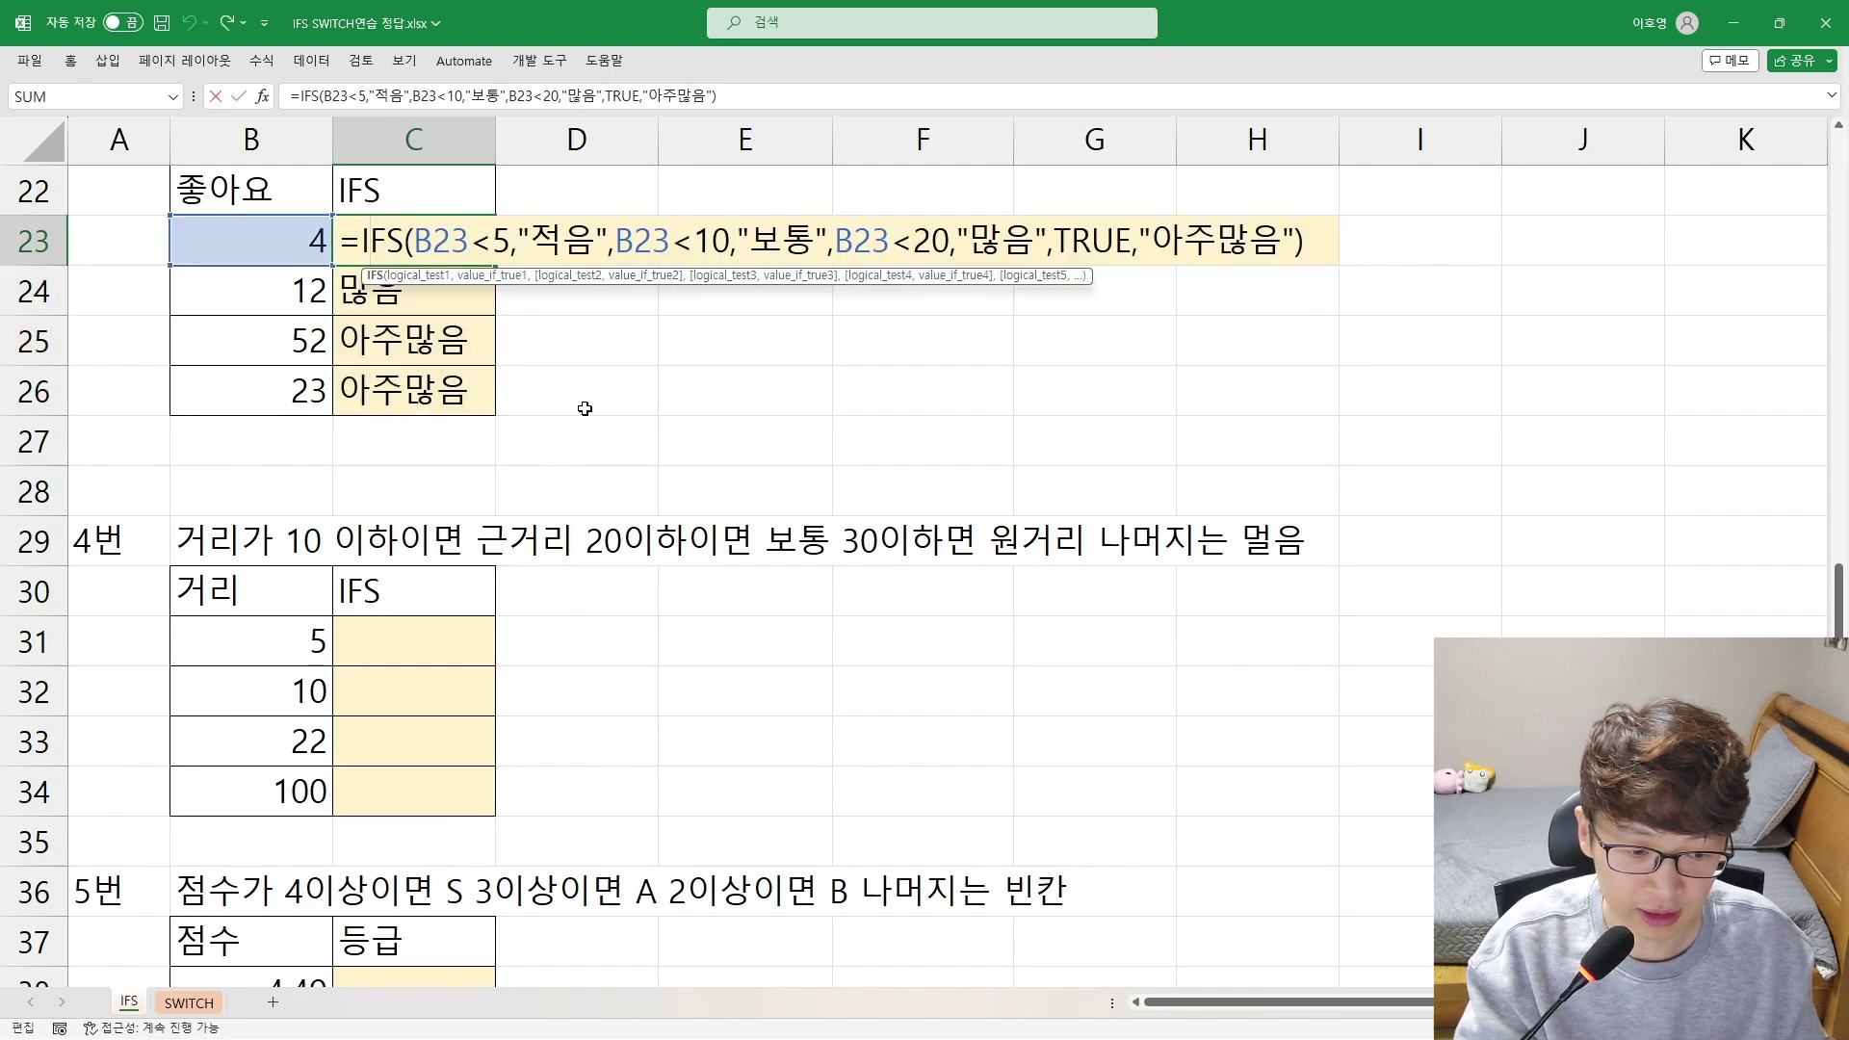
key("Return")
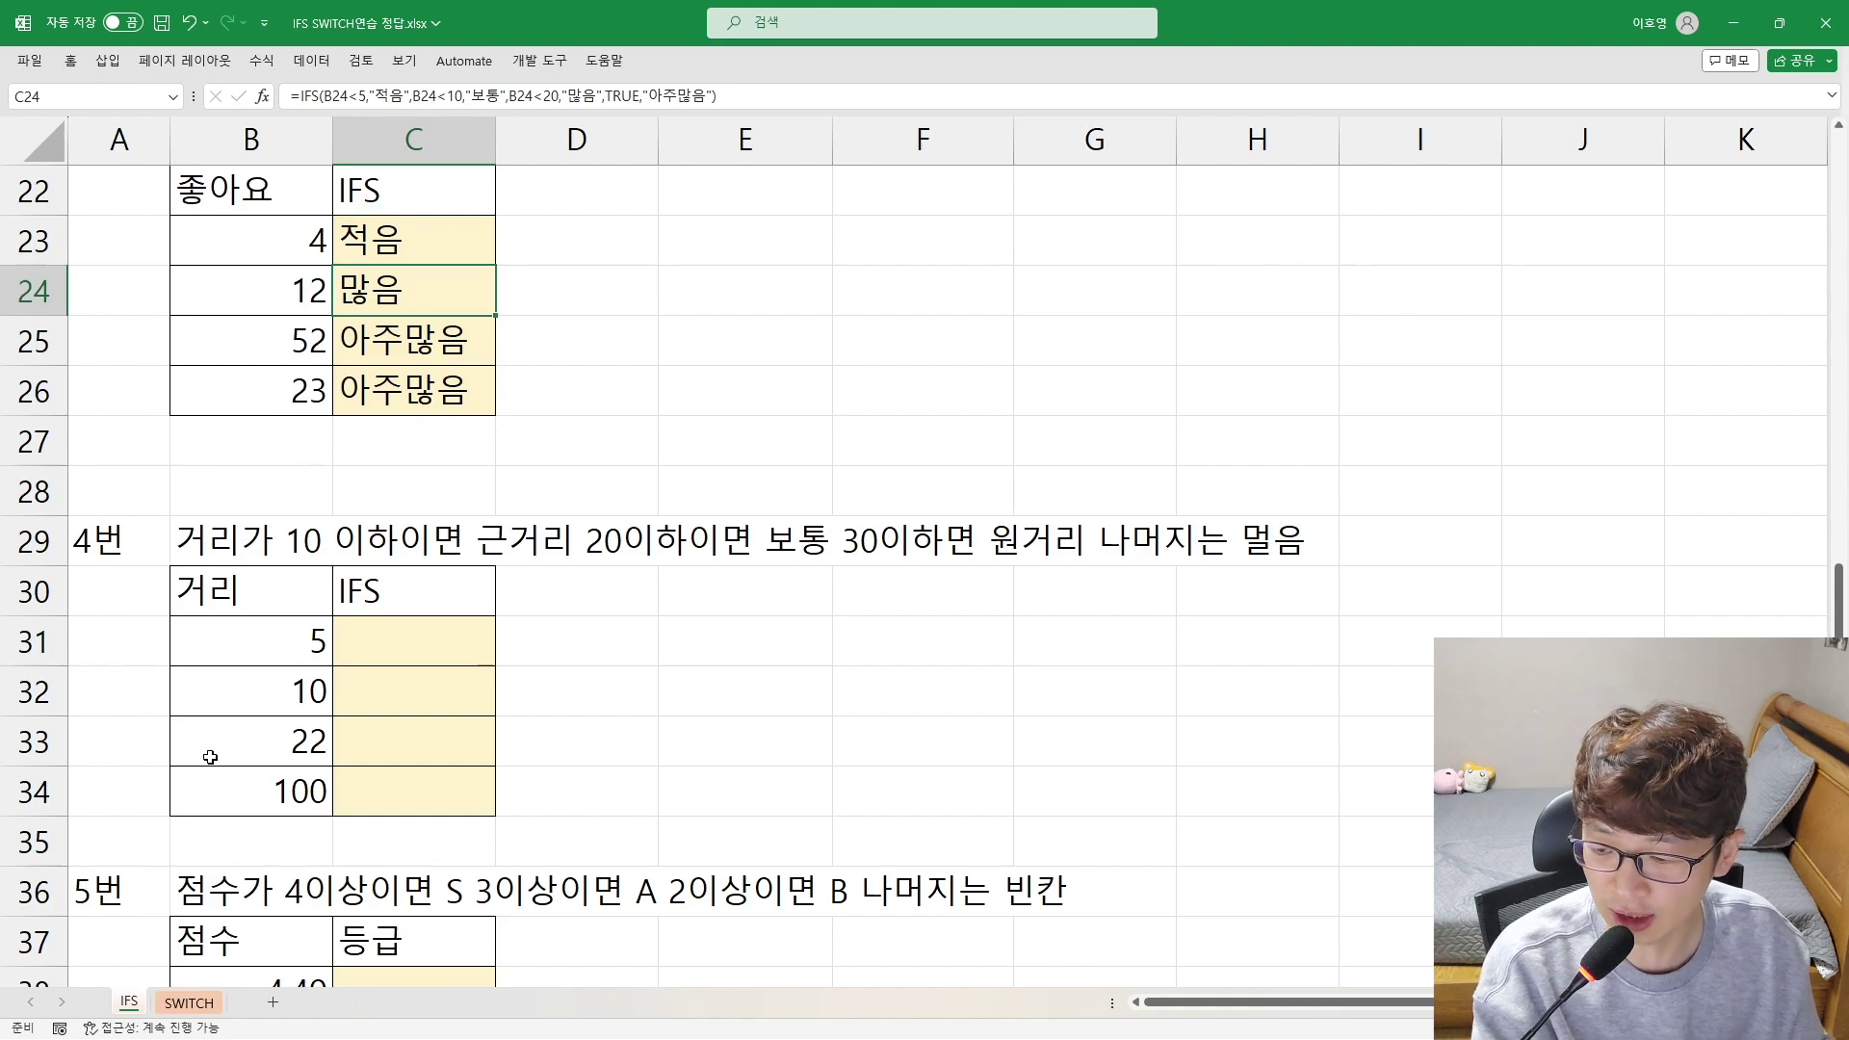
Switch to the SWITCH worksheet
left_click(191, 1007)
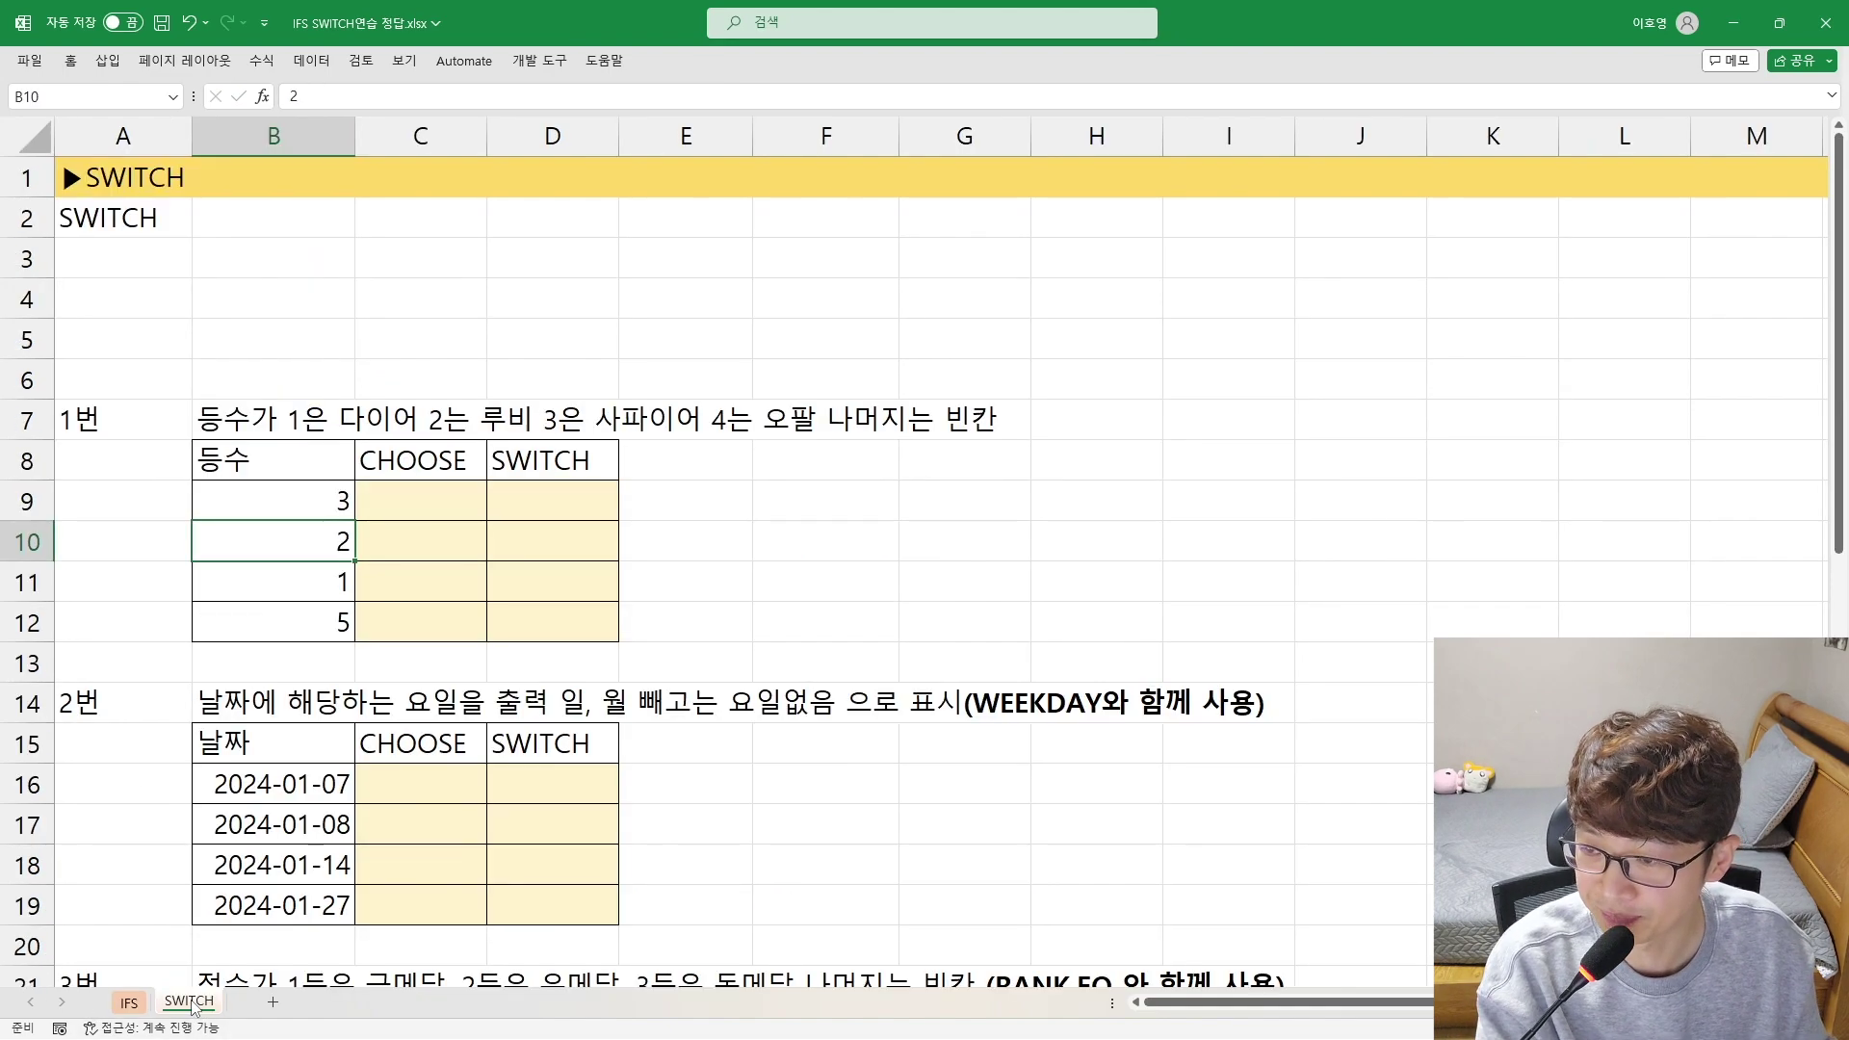
Begin the SWITCH description in B2 with the text "하나의 값을"
left_click(274, 177)
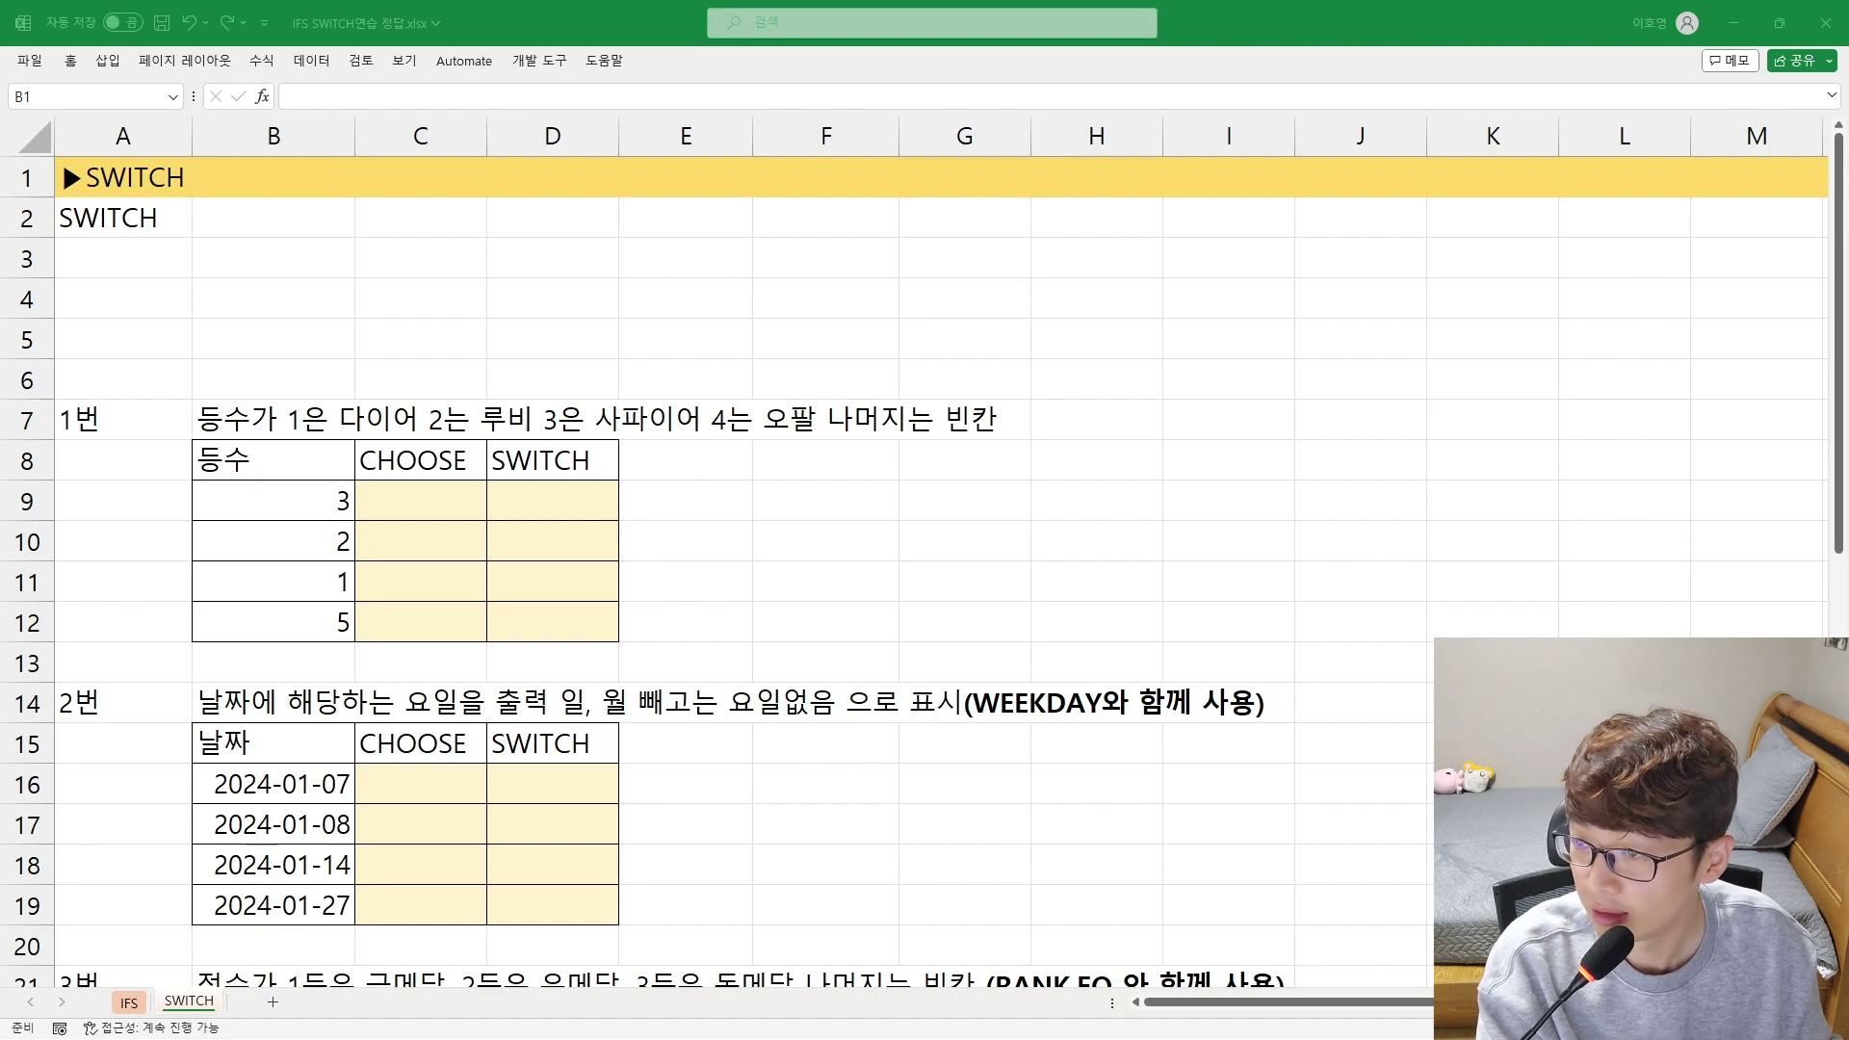
left_click(246, 223)
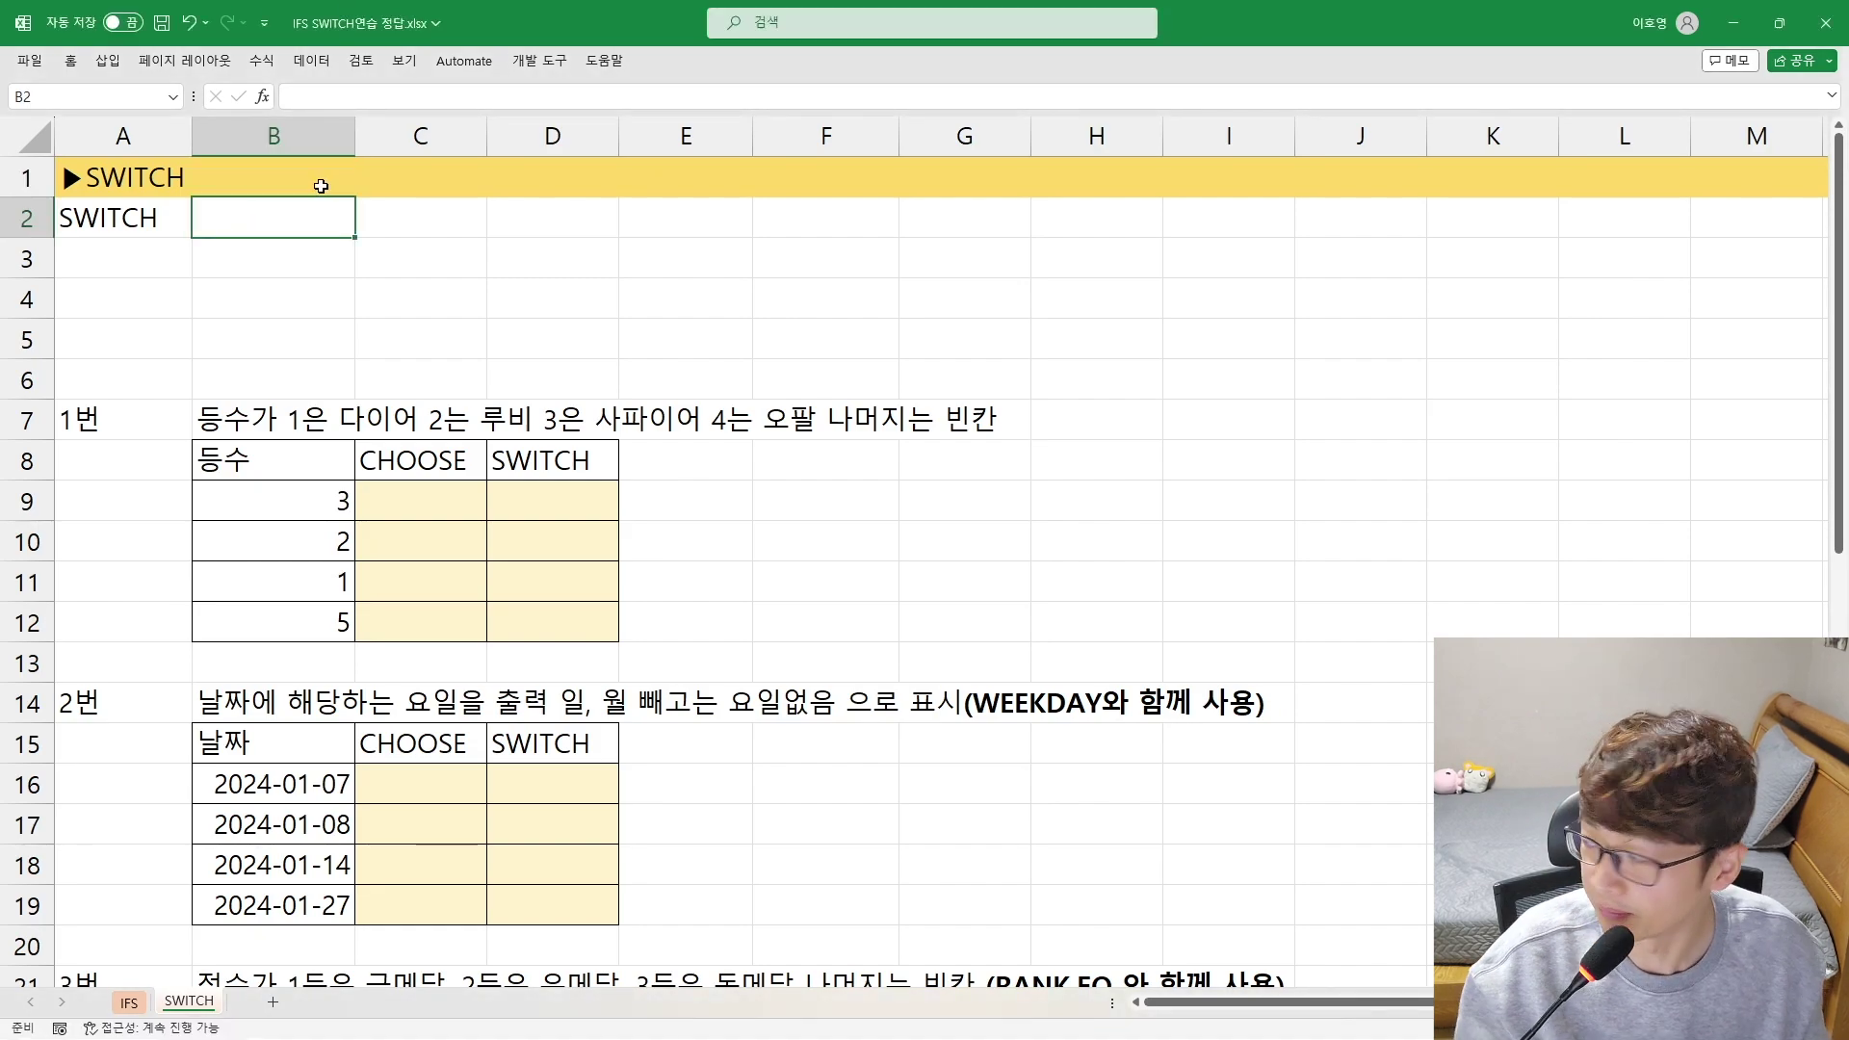
type("GKSK")
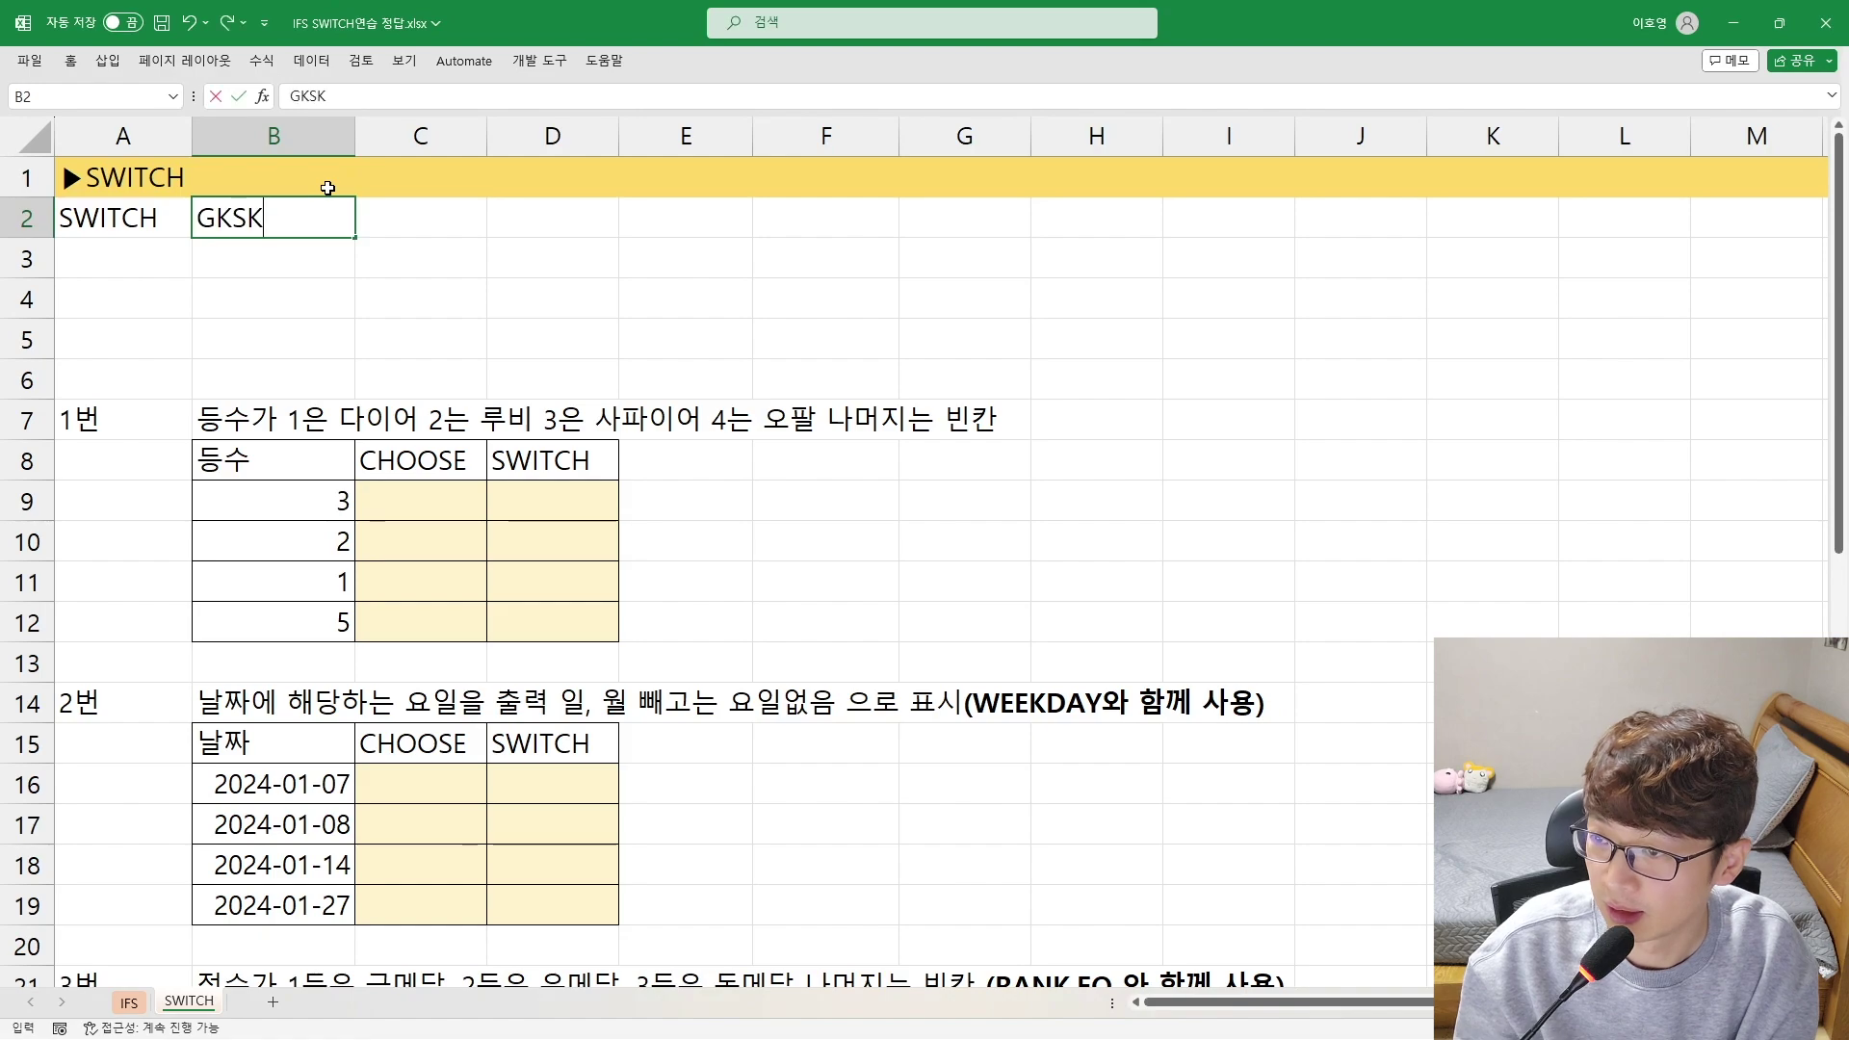
key("BackSpace")
key("BackSpace")
key("BackSpace")
key("BackSpace")
key("Hangul")
type("ㅎㅏ나의 값을")
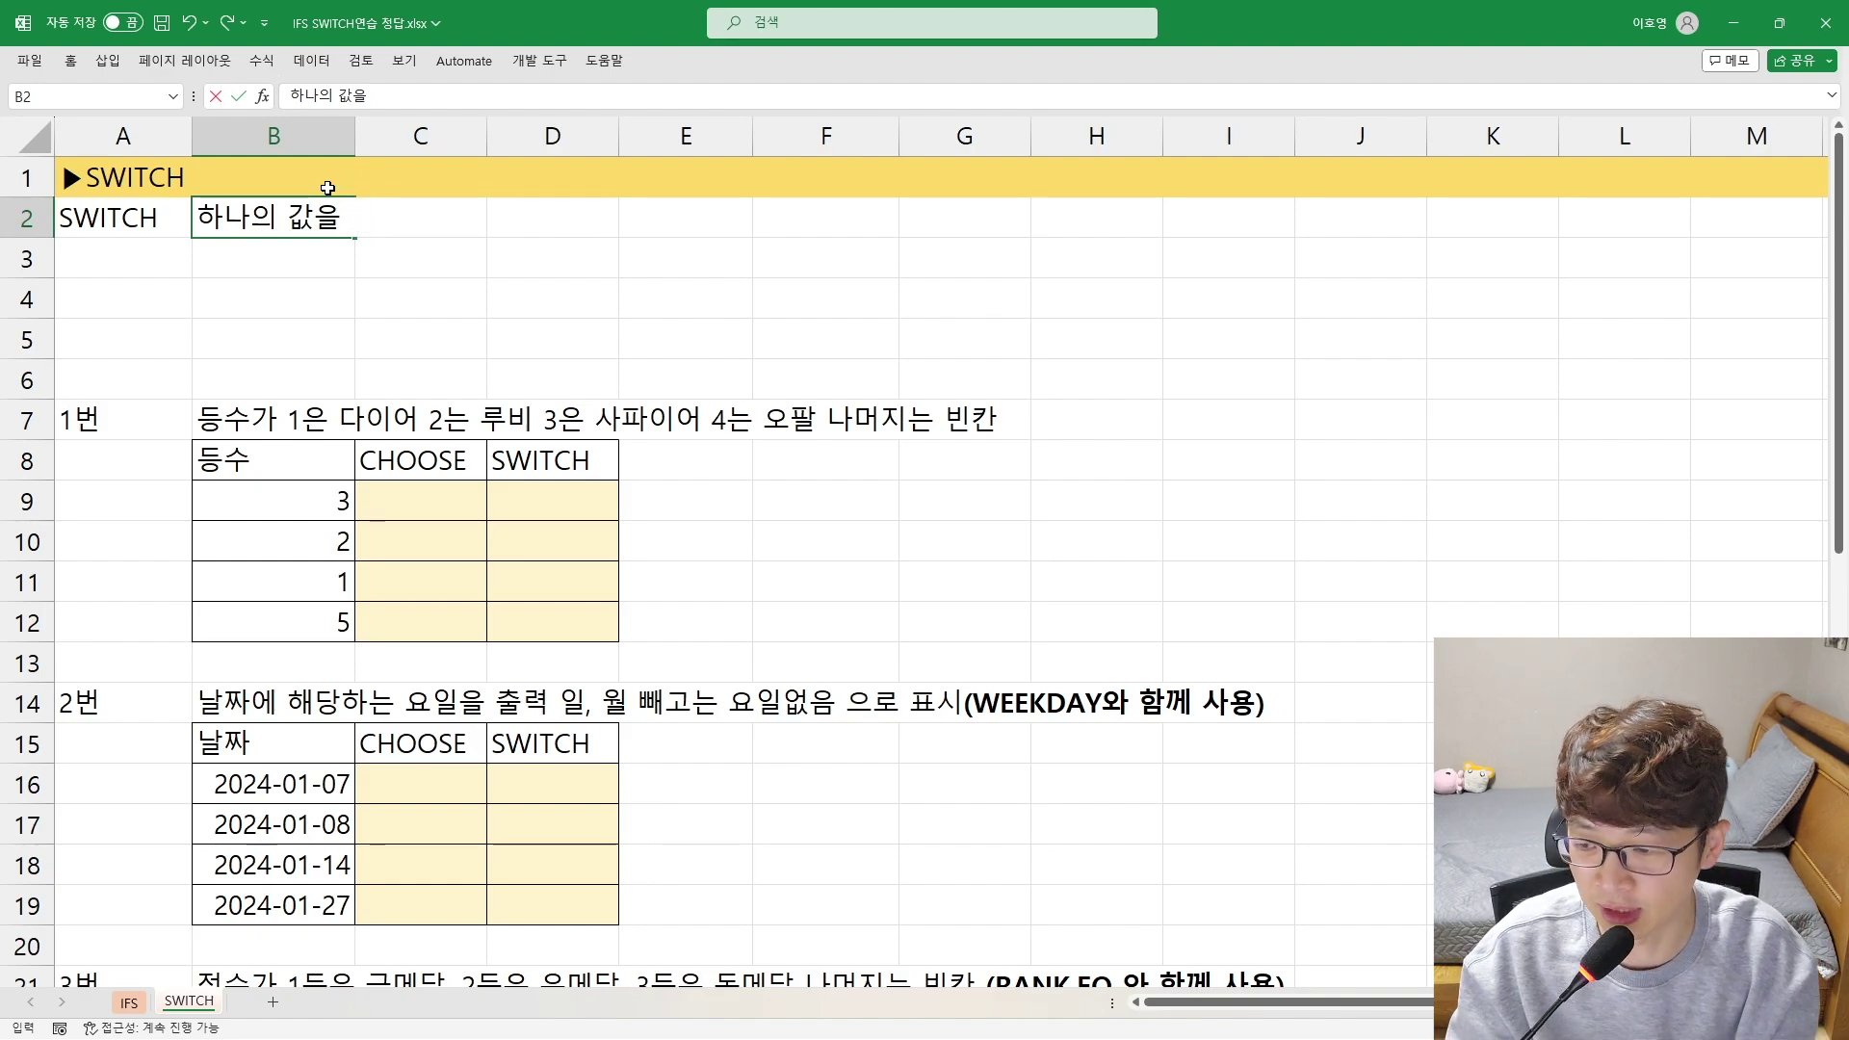
type("일치")
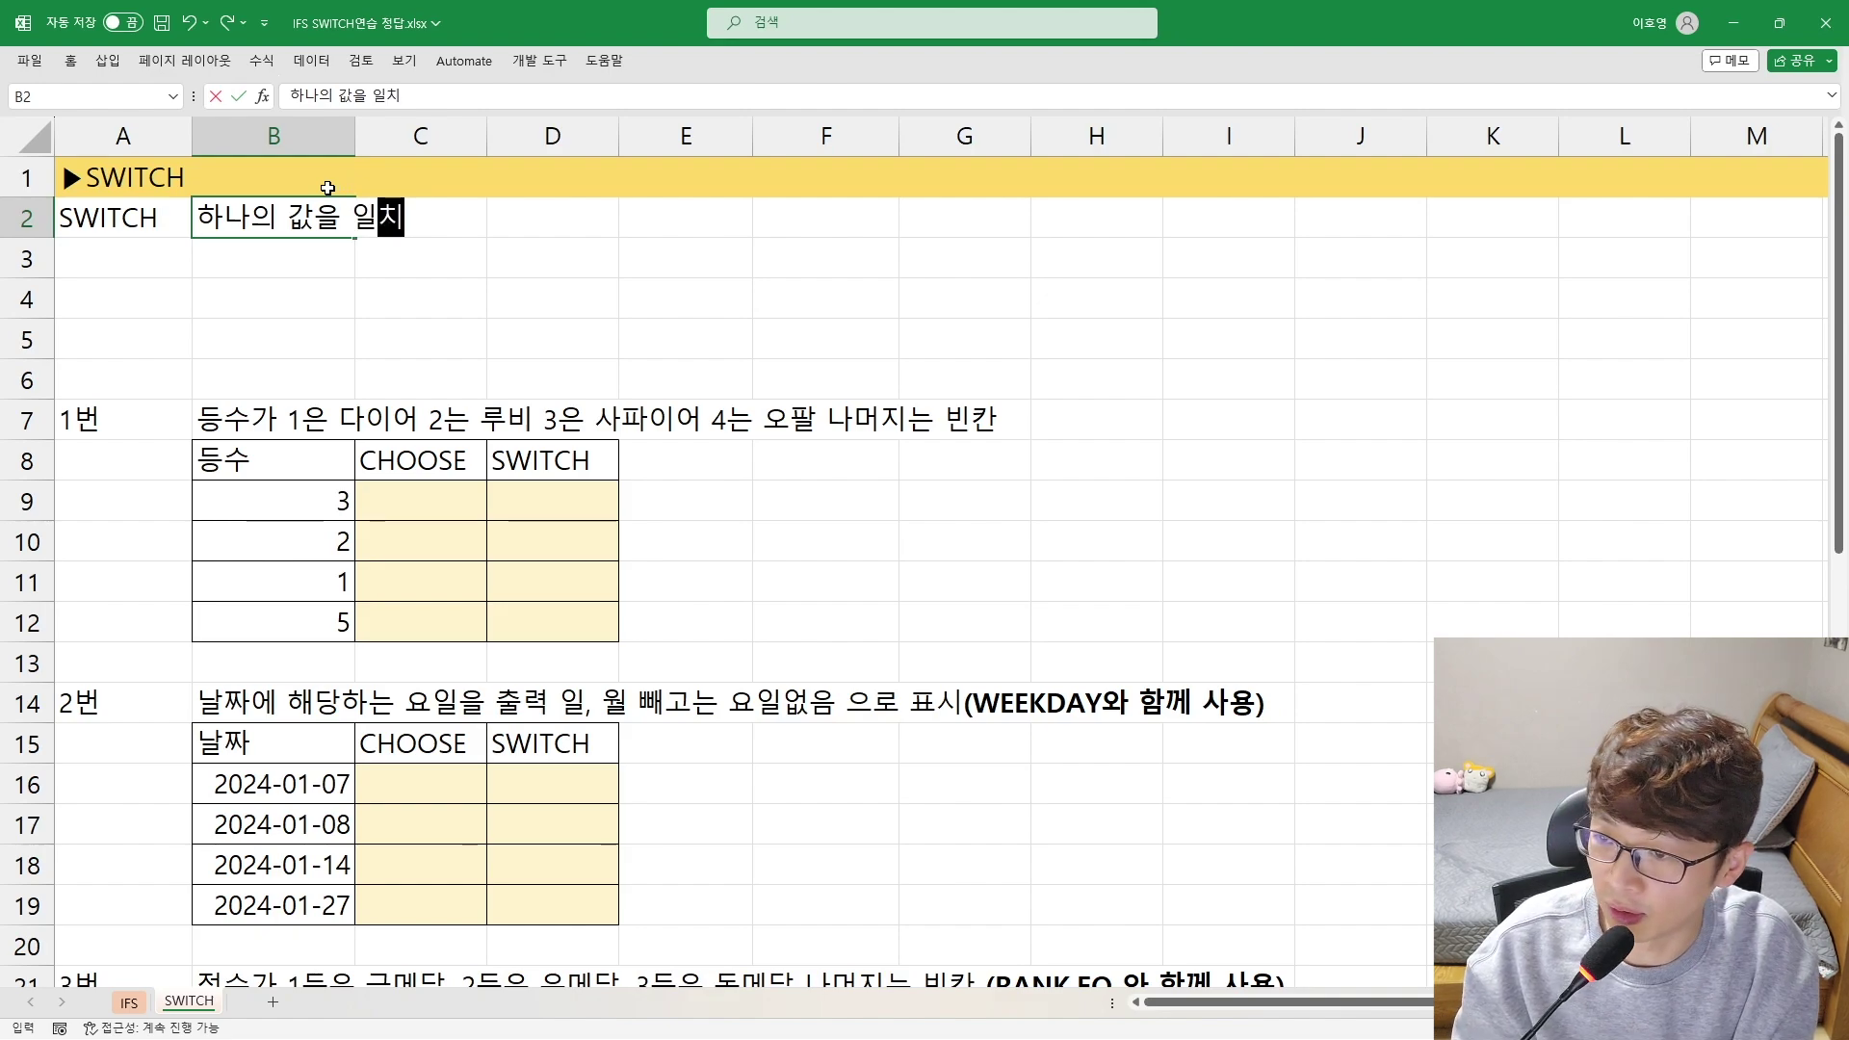
key("BackSpace")
key("BackSpace")
key("BackSpace")
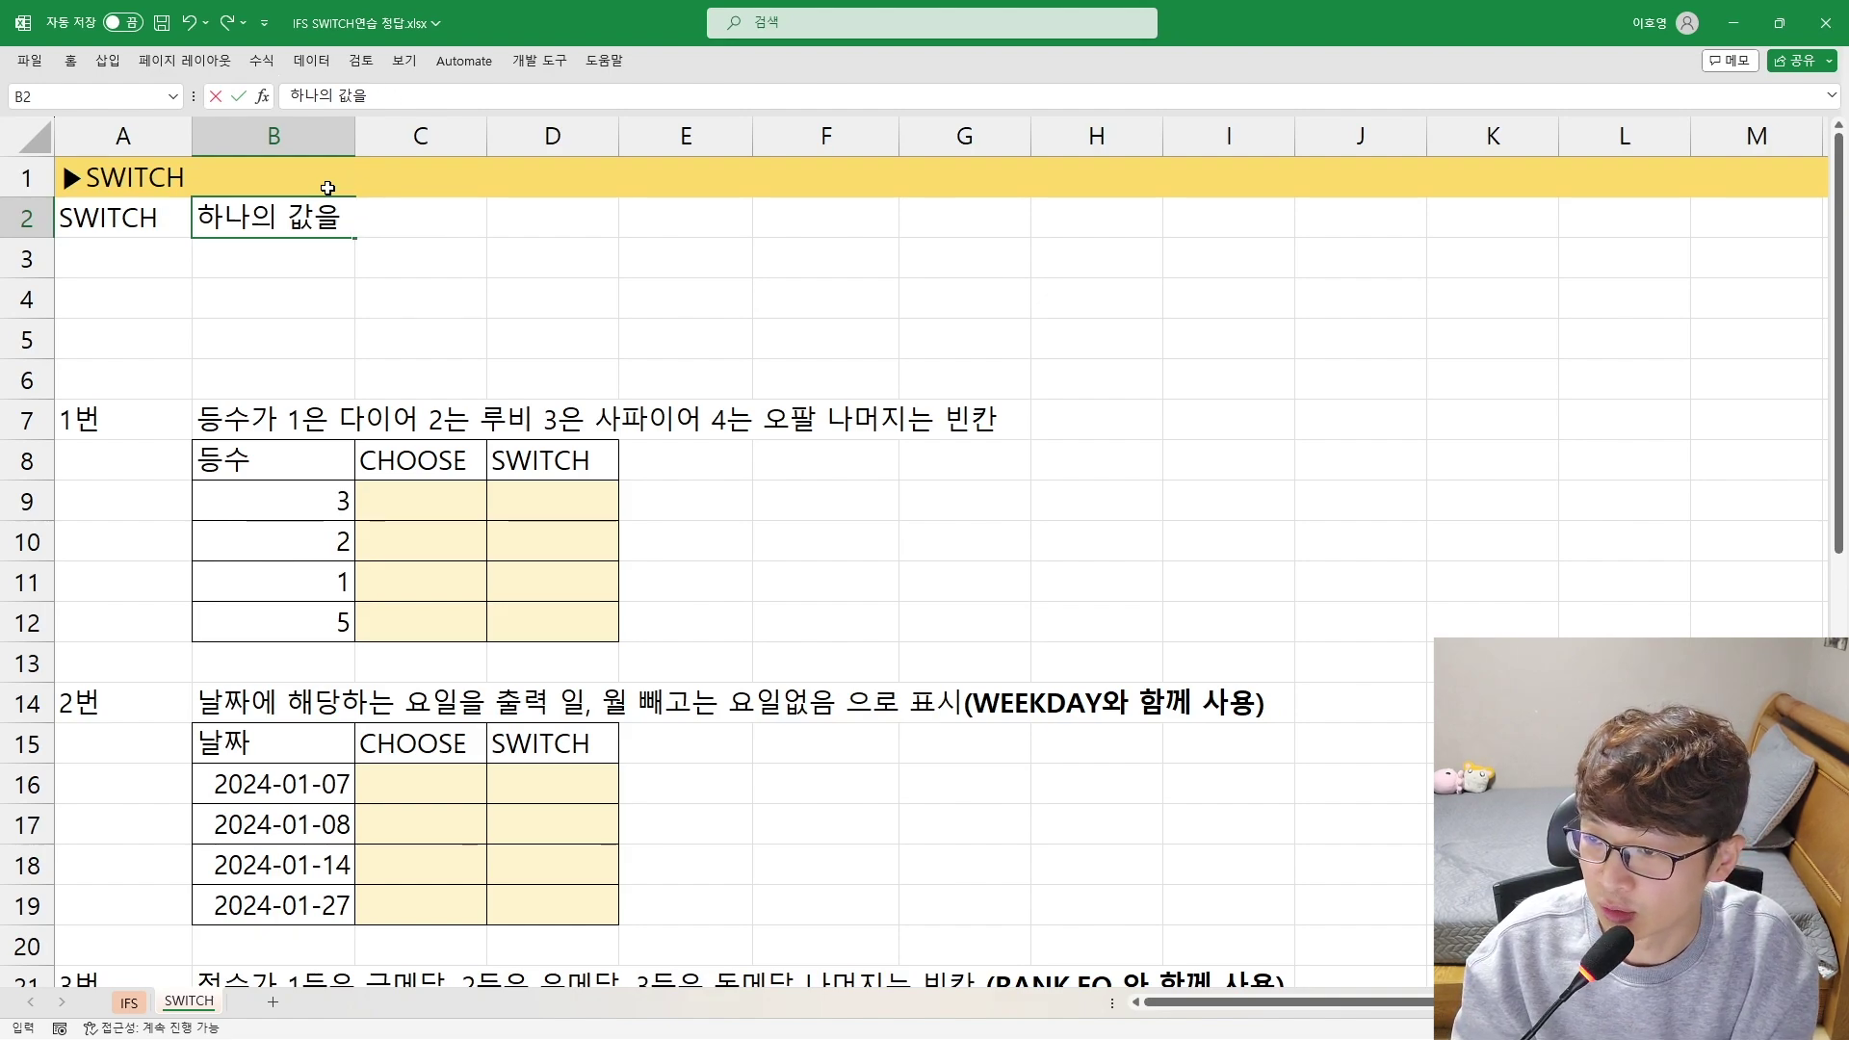
Complete B2's description with "조건에 일치하는 값과 변환 시켜주는 함수(CHOOSE와 비슷)" and enter it
type("조건에 일")
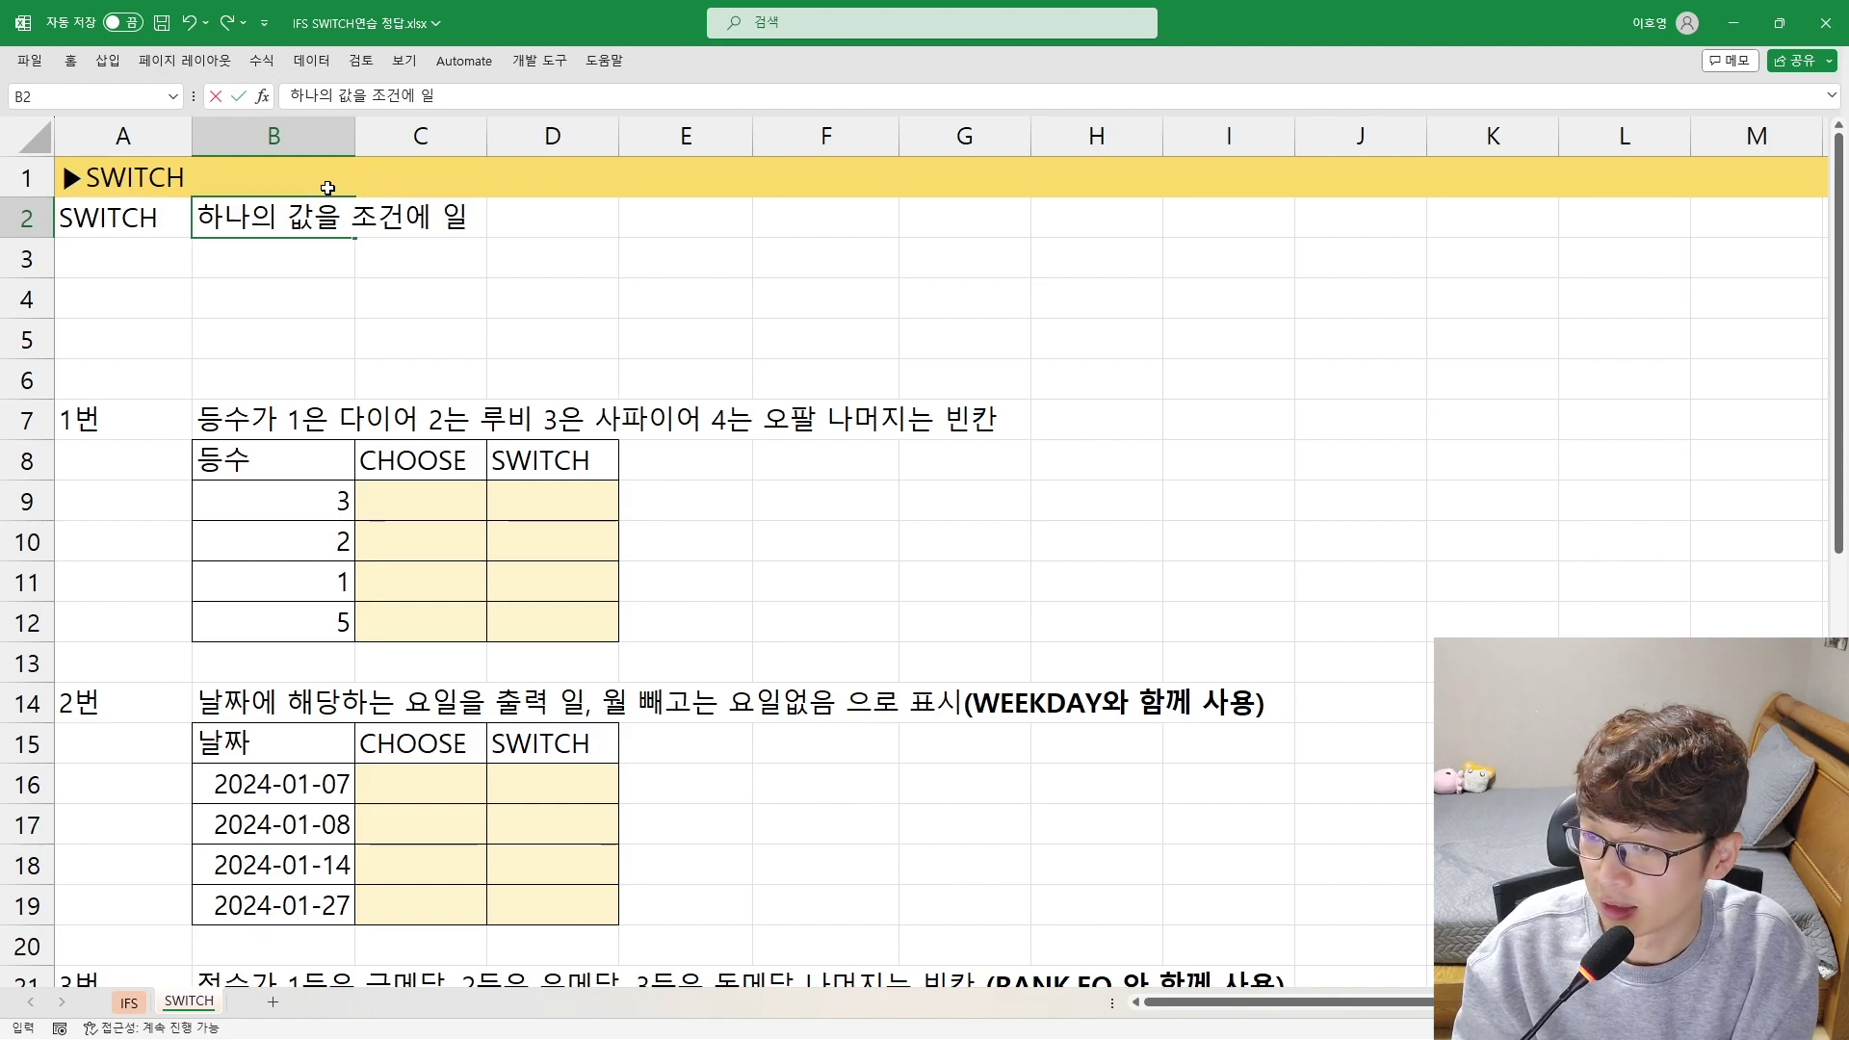
type("치하는 값과")
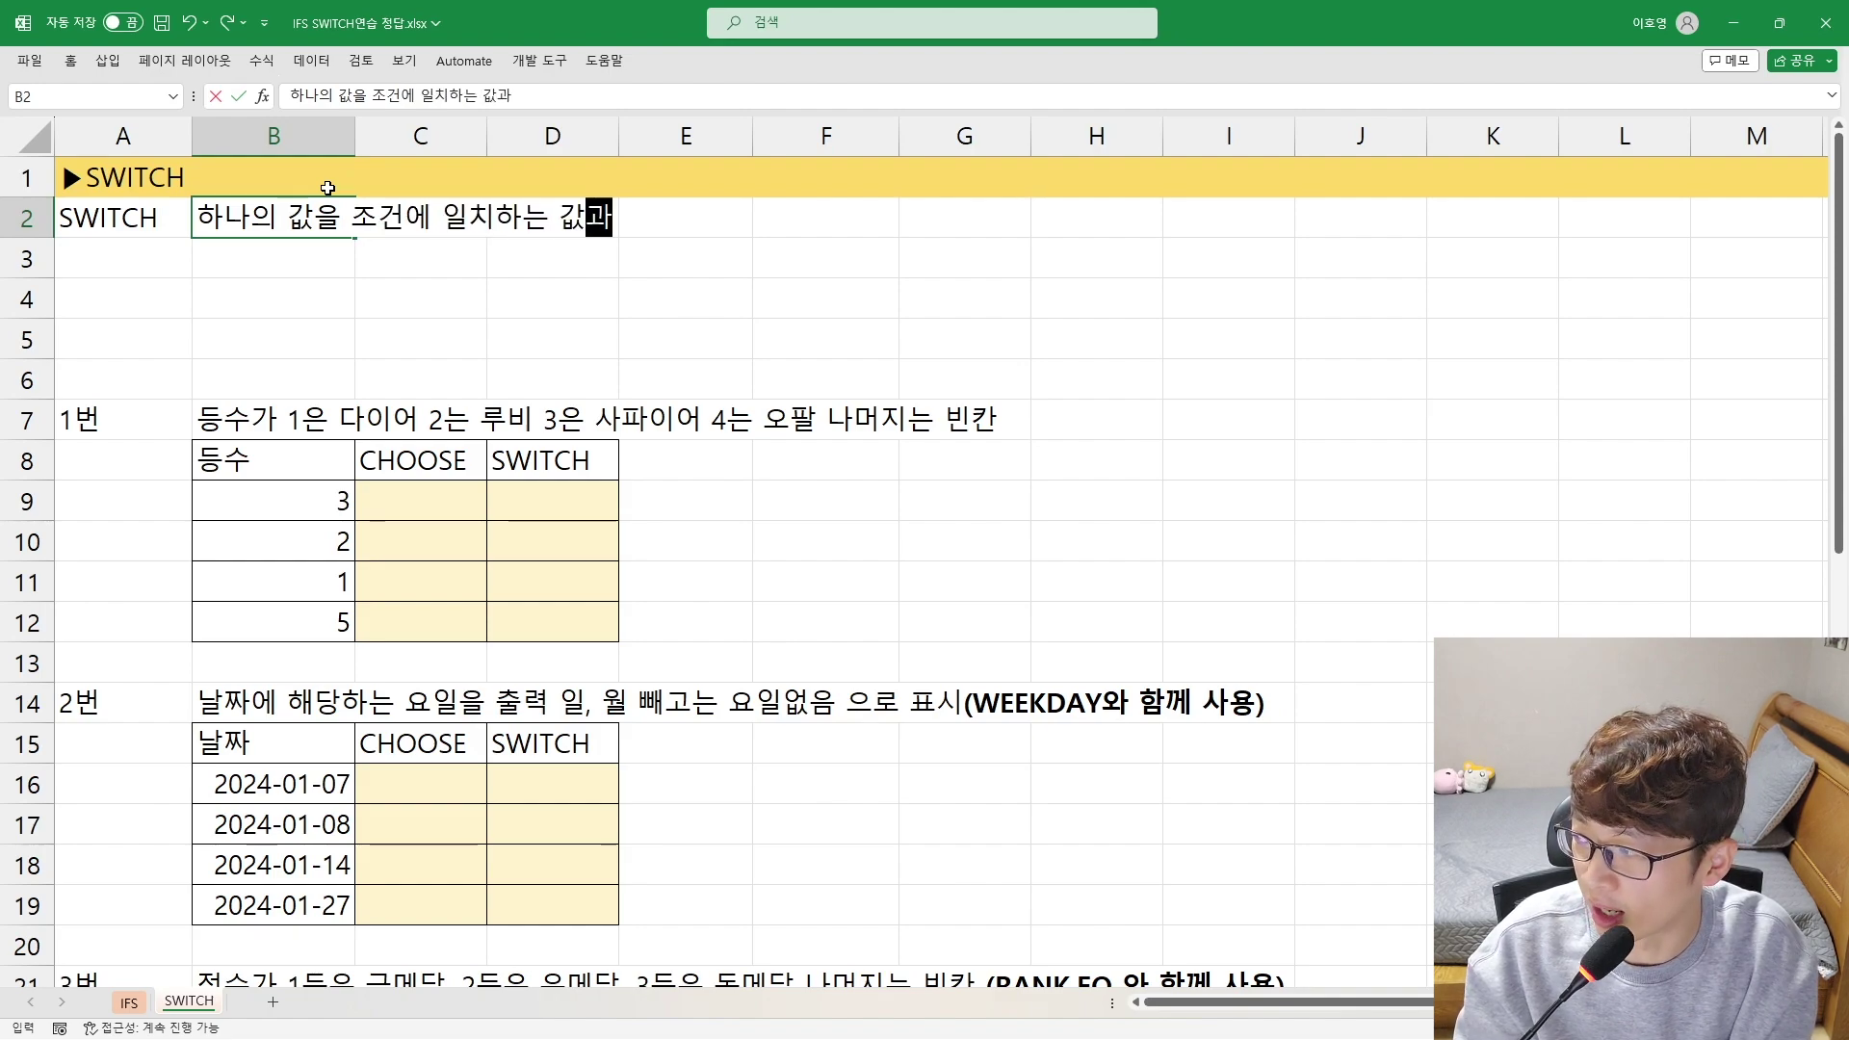
type(" 변환 ㅅ")
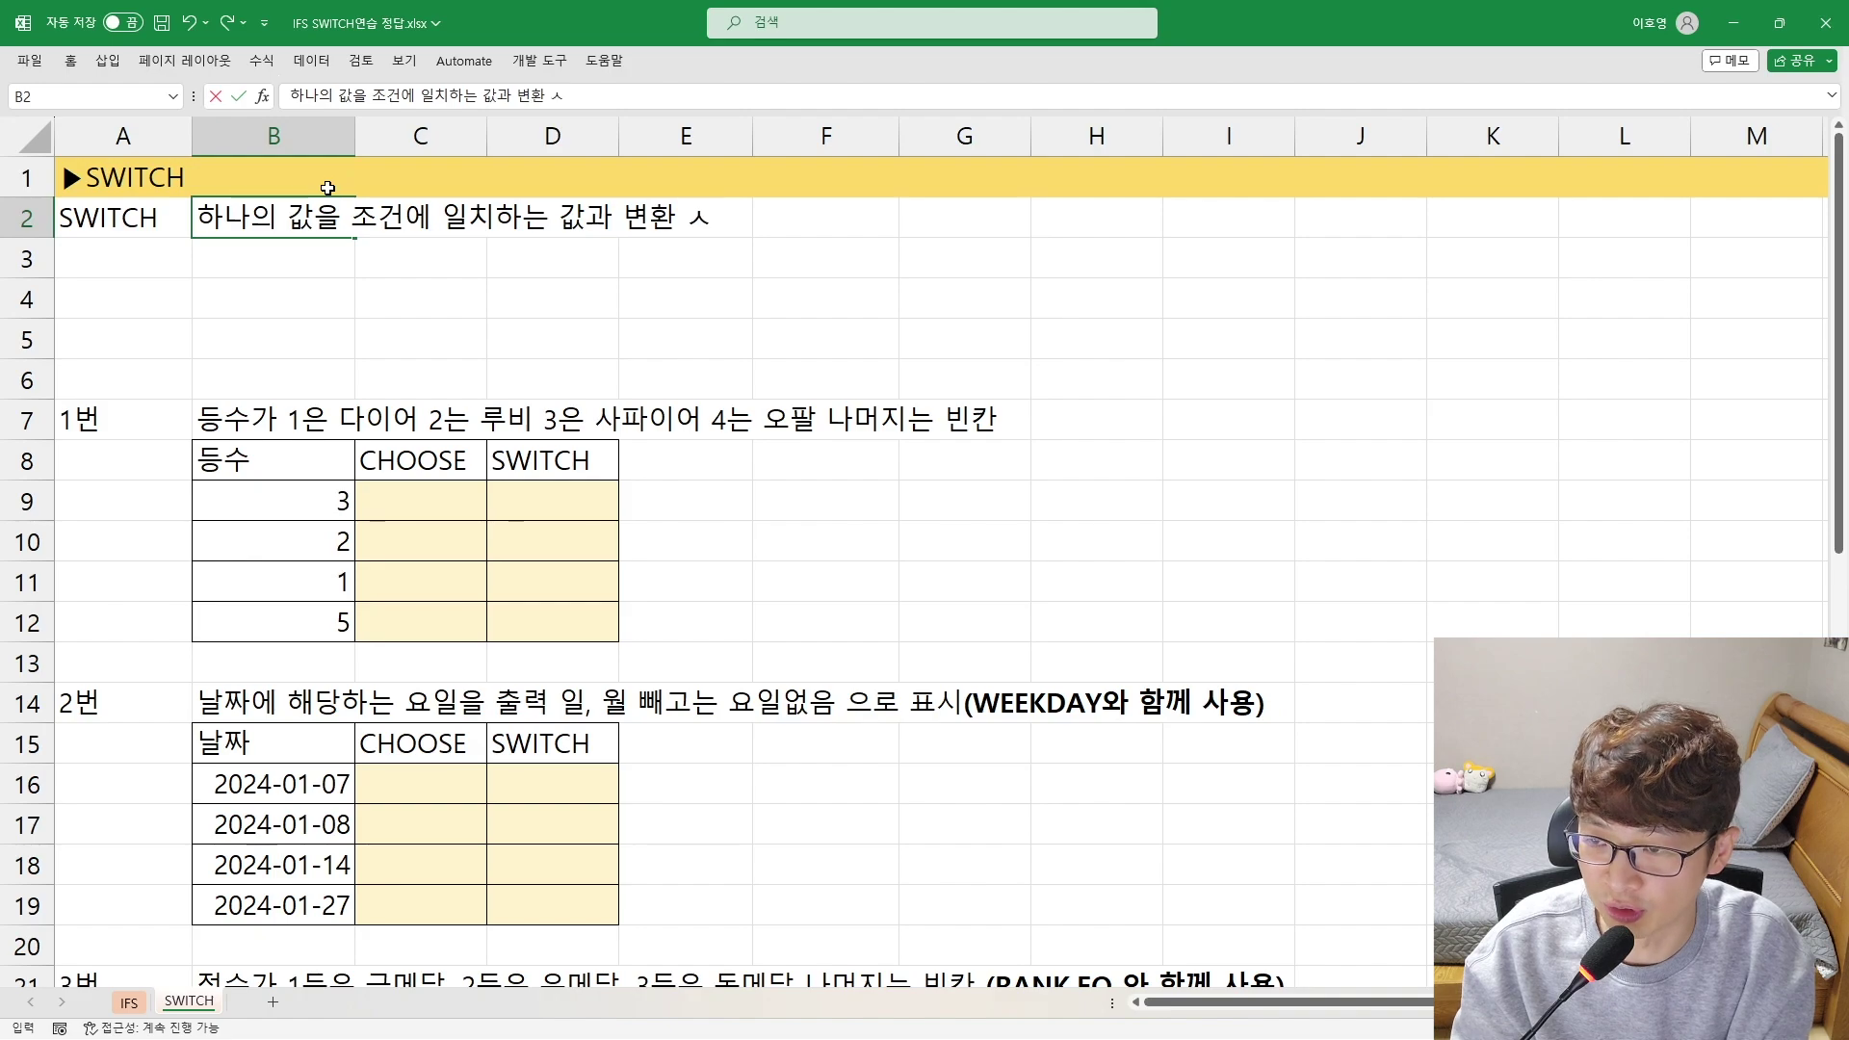
key("BackSpace")
type("시켜주는 ")
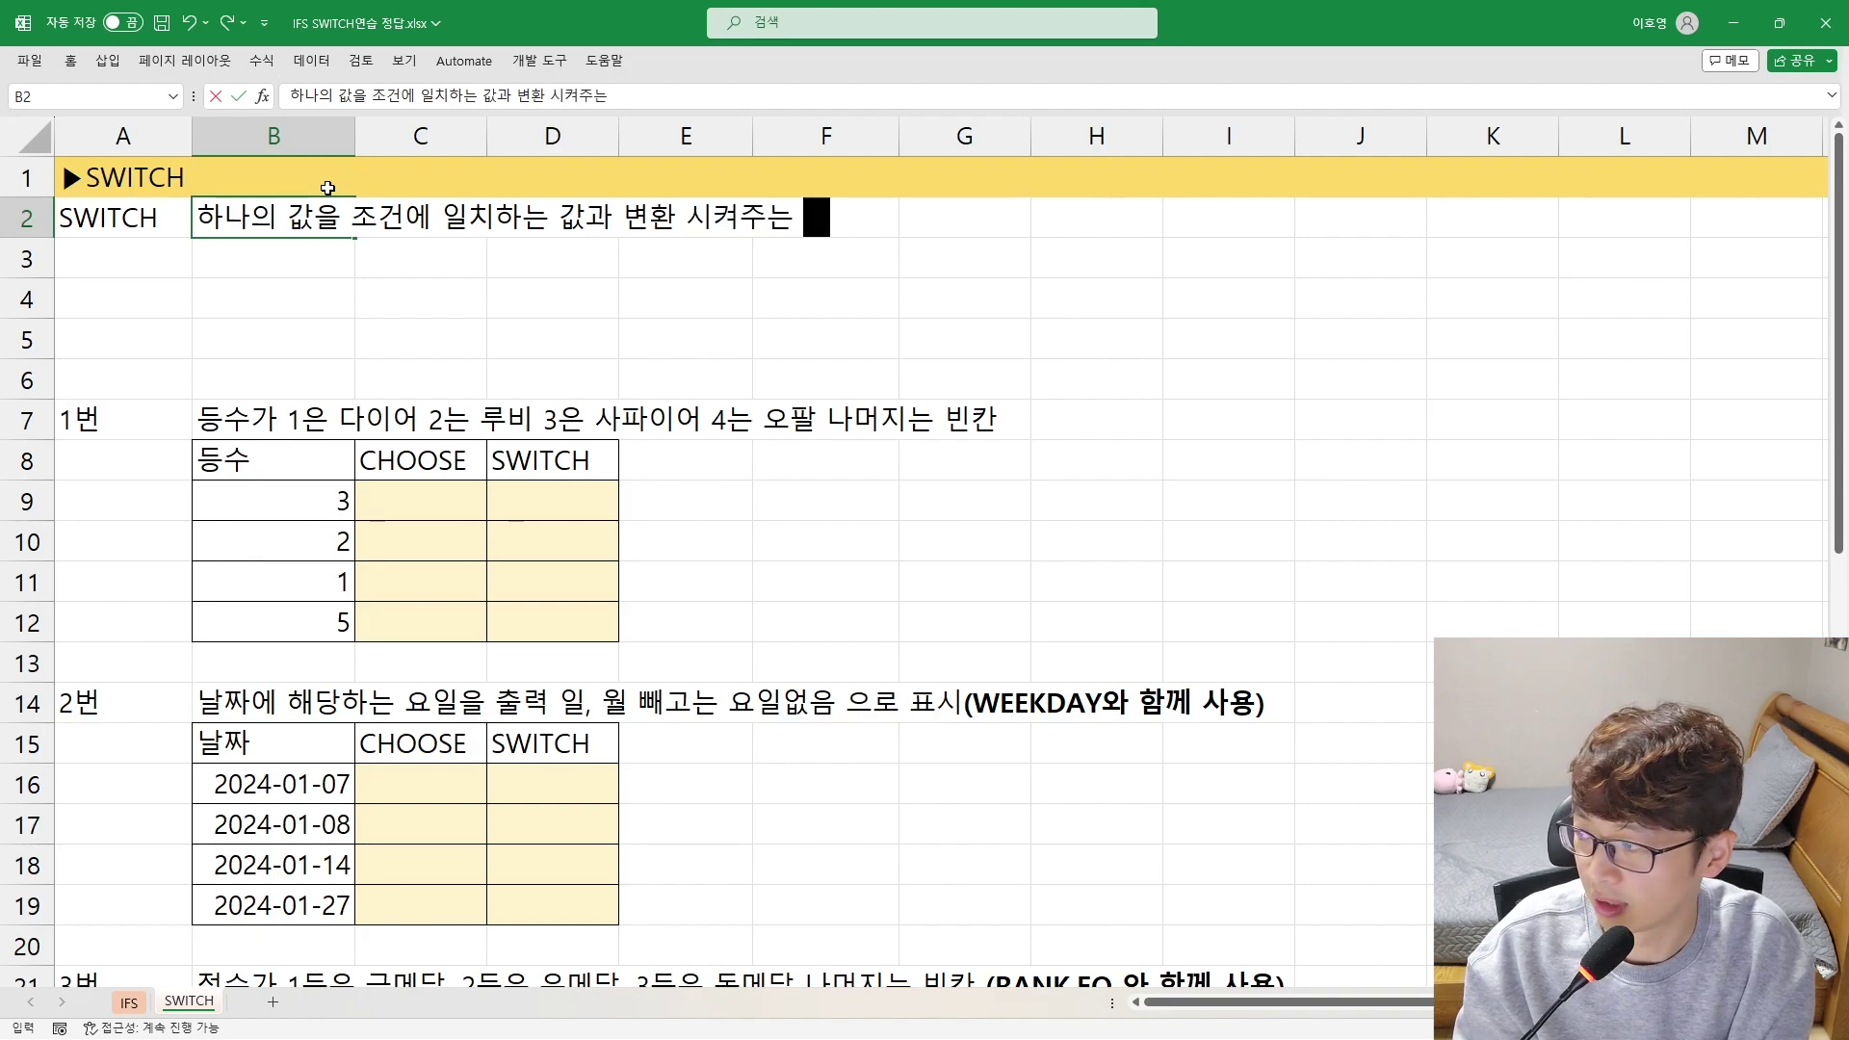
type("함수(CHOOSE")
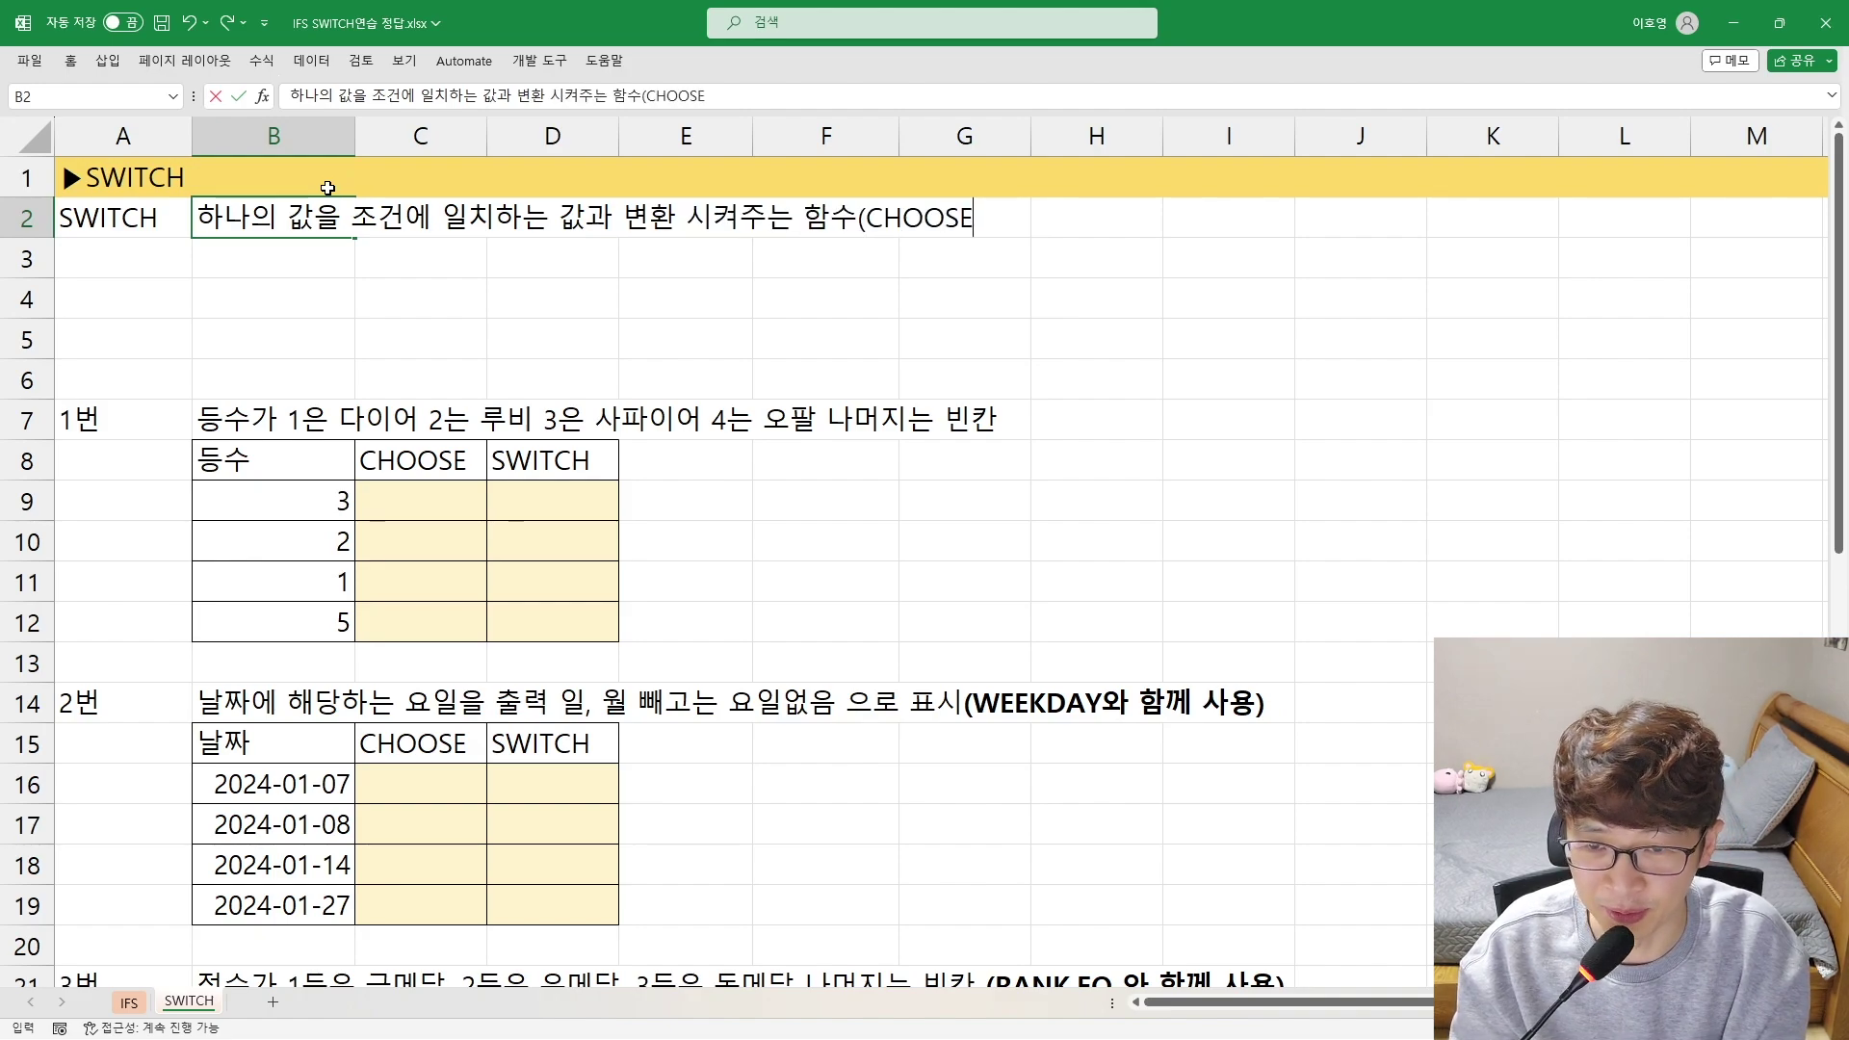
type("함수")
key("BackSpace")
key("BackSpace")
key("BackSpace")
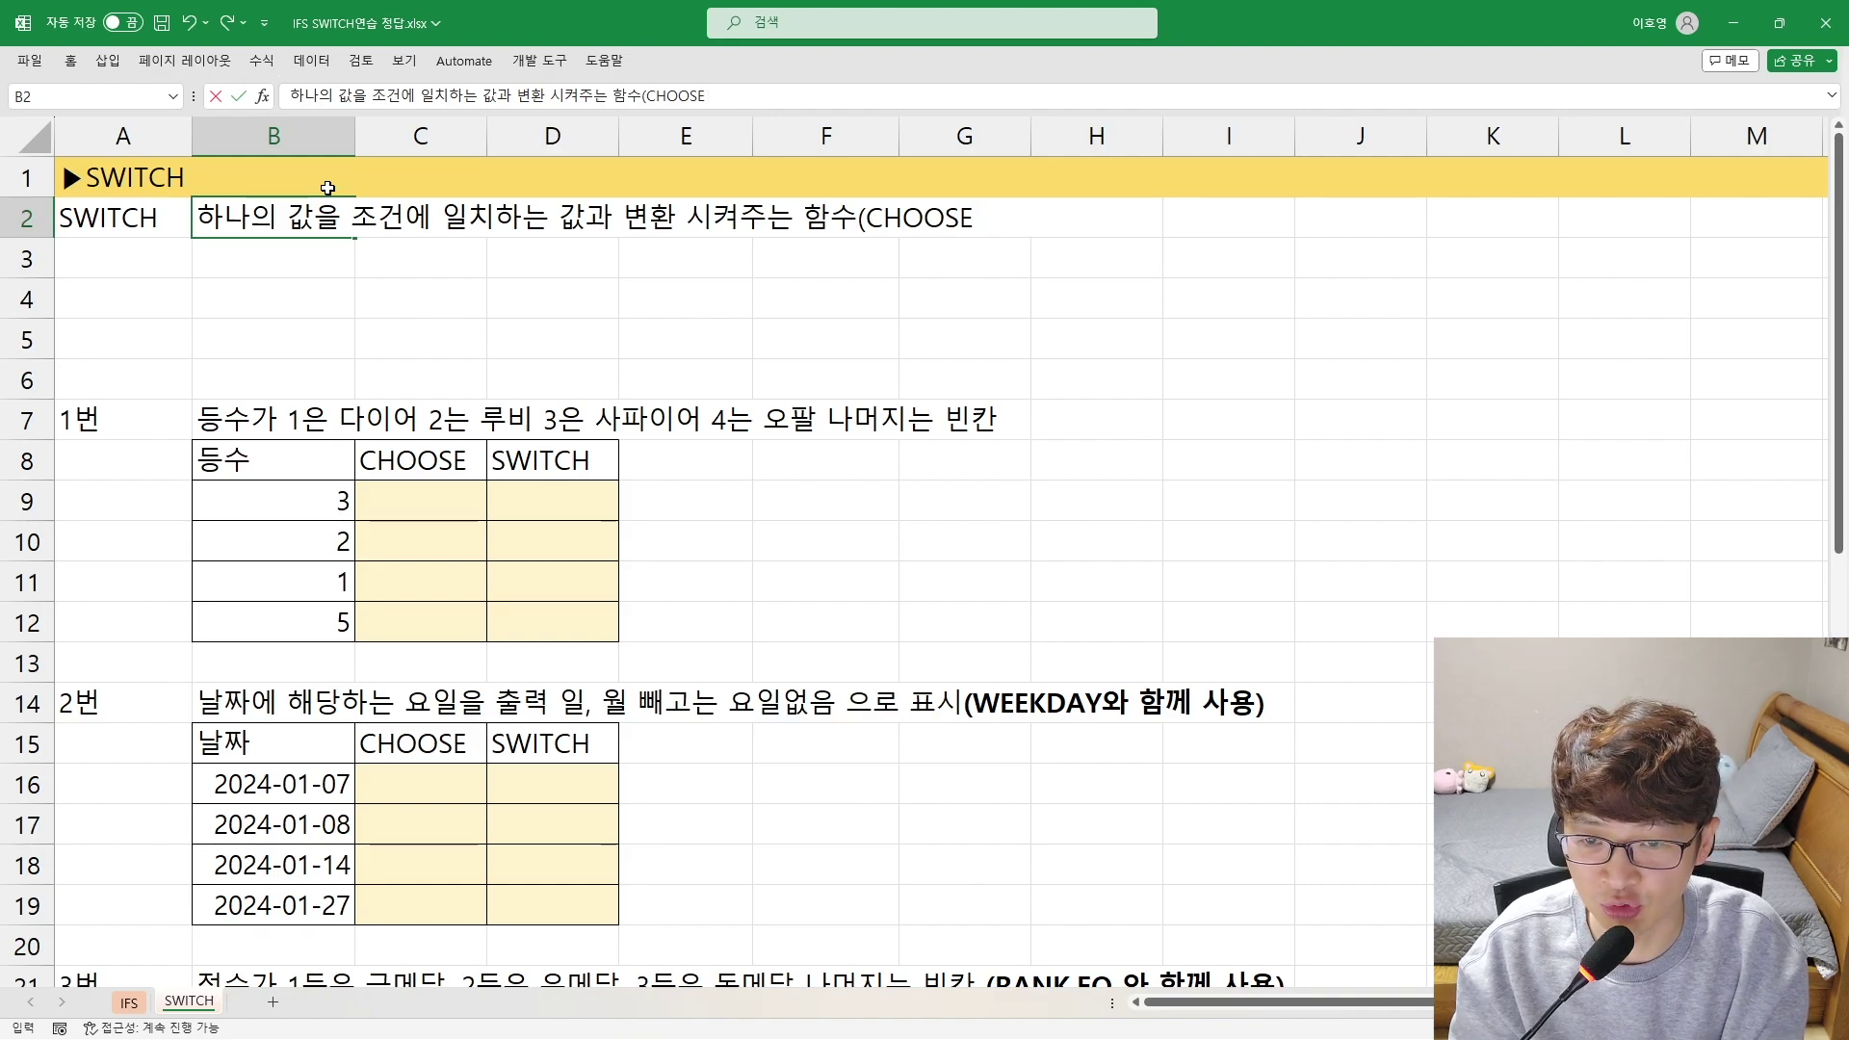
type("와 비슷_)")
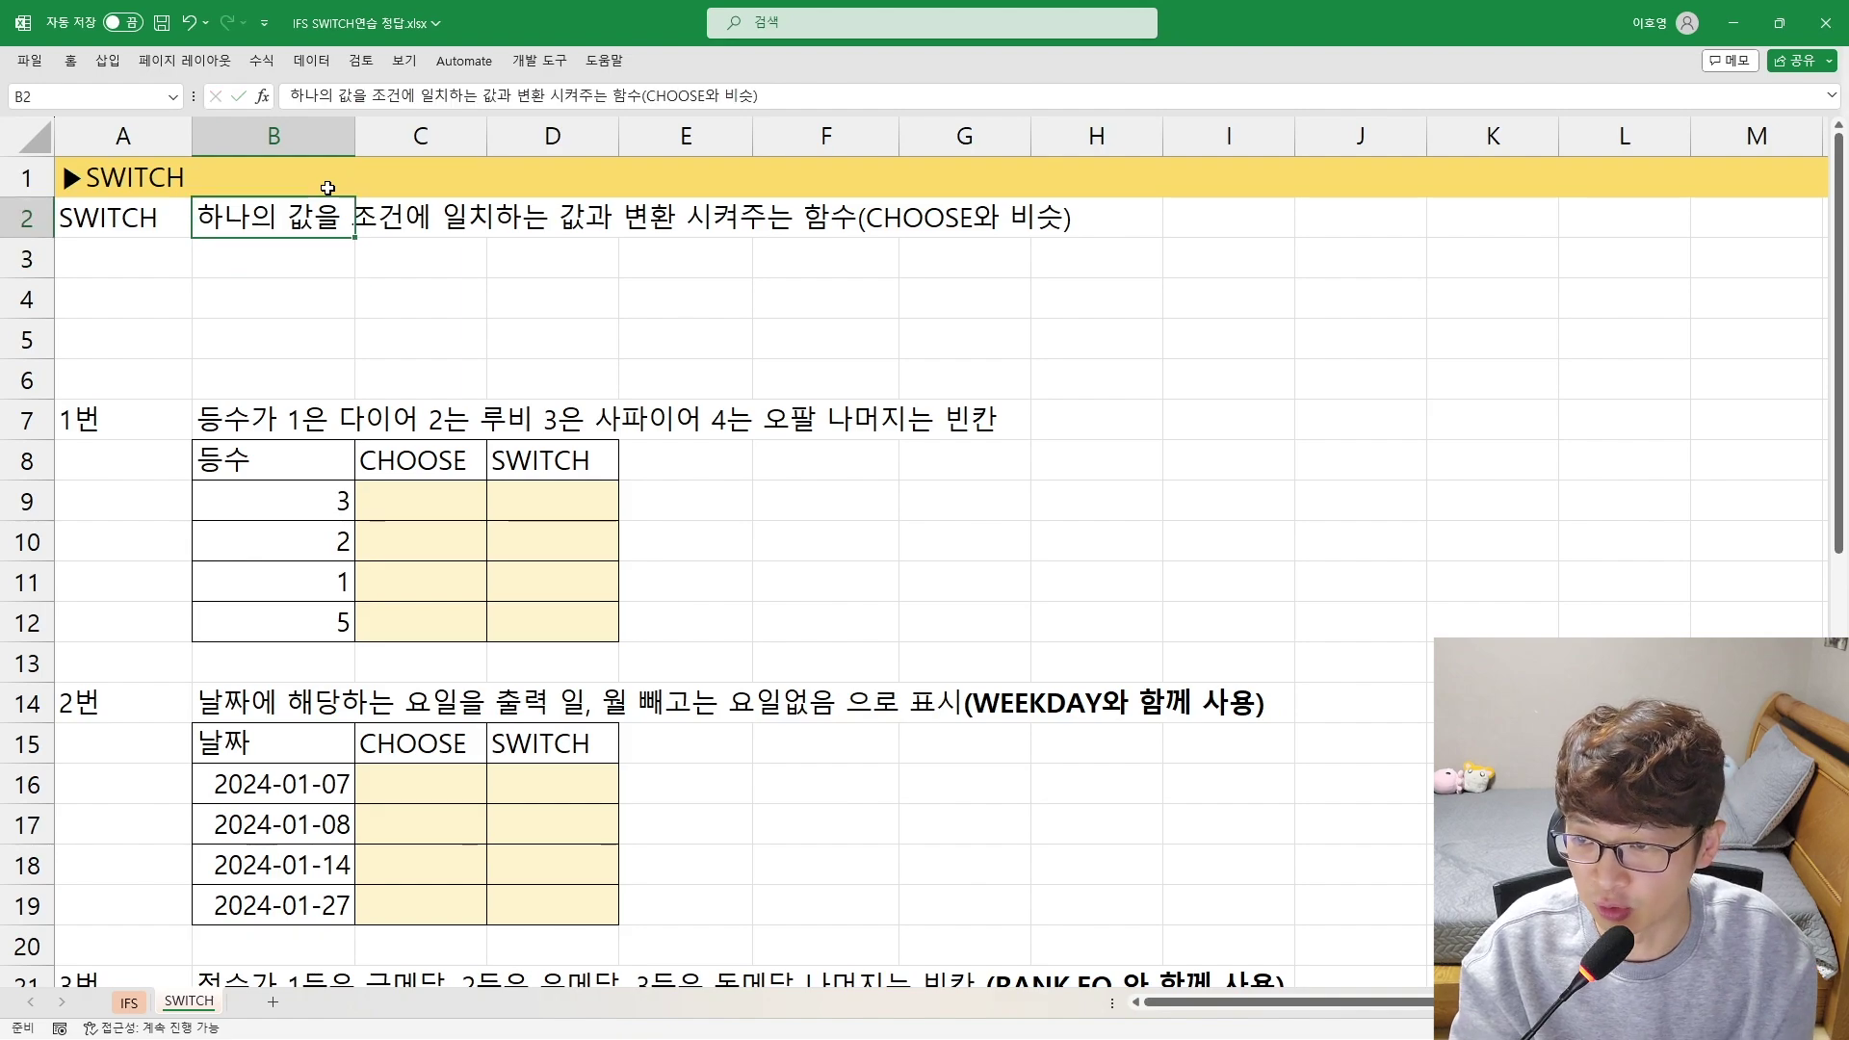
Remove the word "조건에" from B2's description, highlight "일치하는 값" within it, and enter the revised text
key("F2")
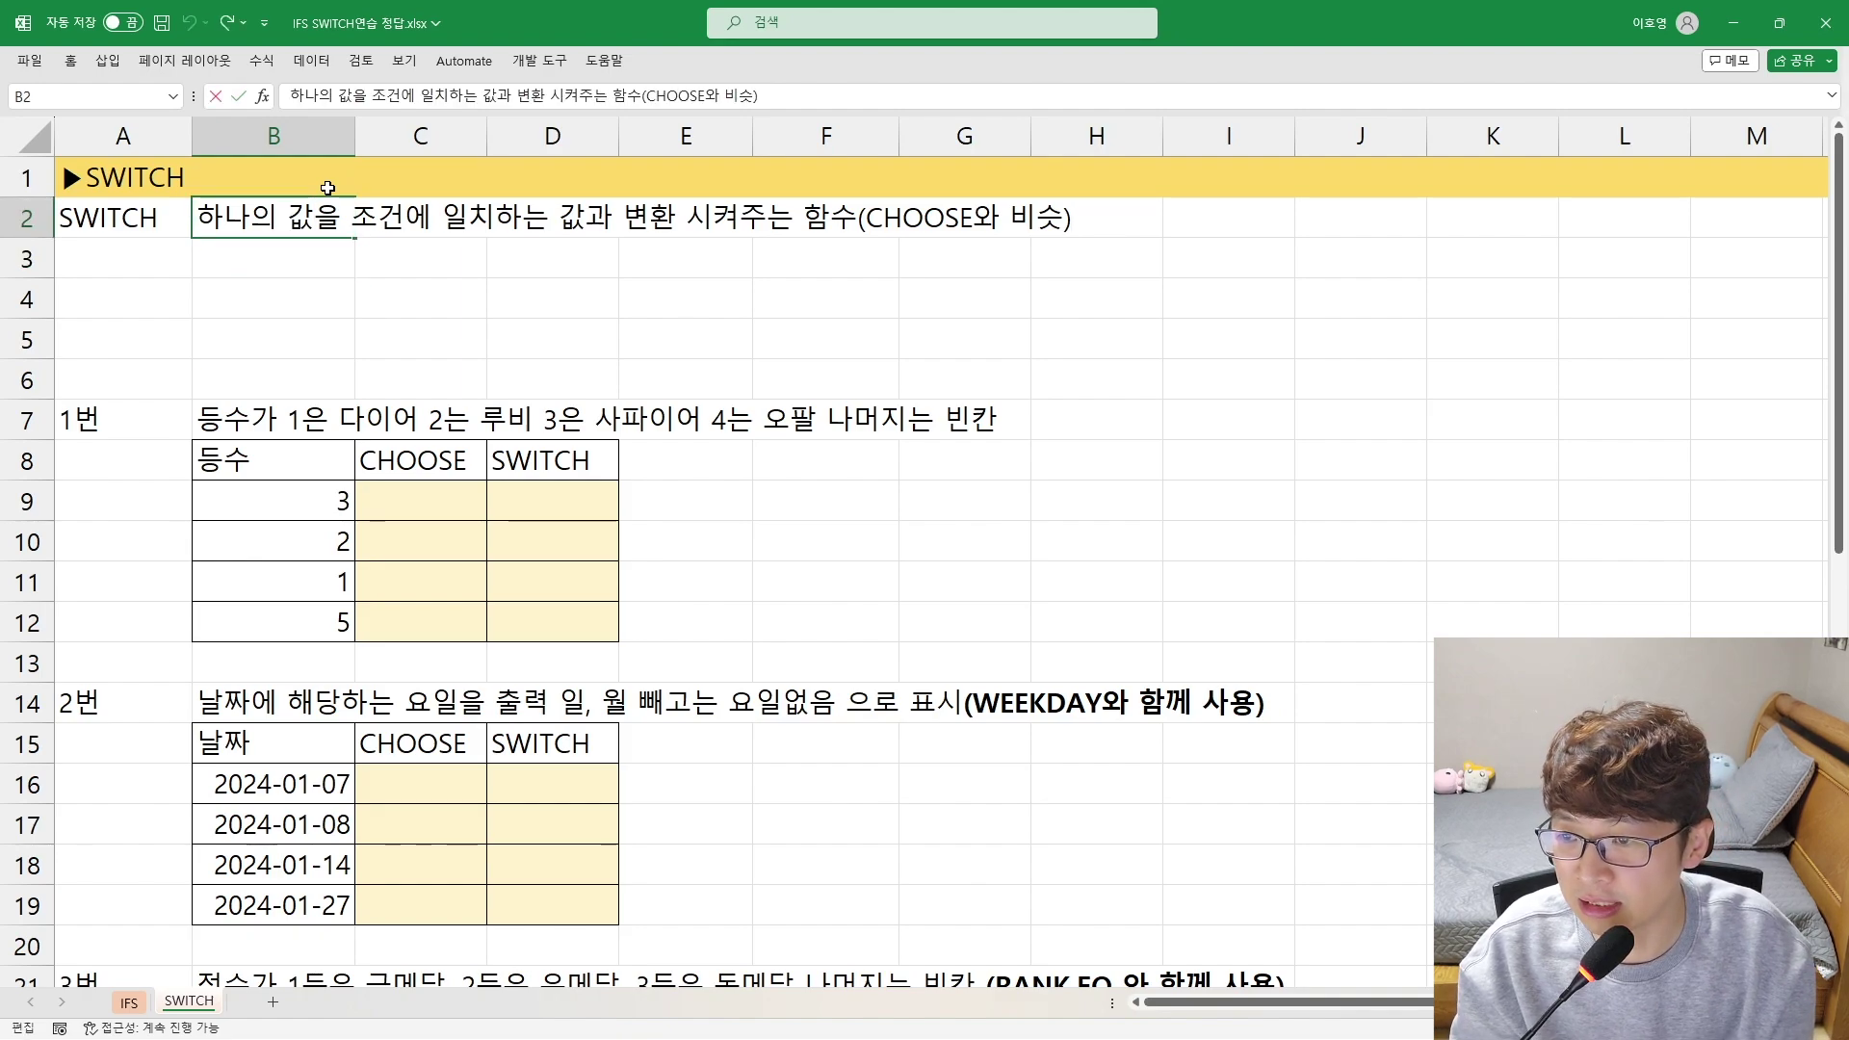
key("BackSpace")
key("Delete")
key("Delete")
key("Delete")
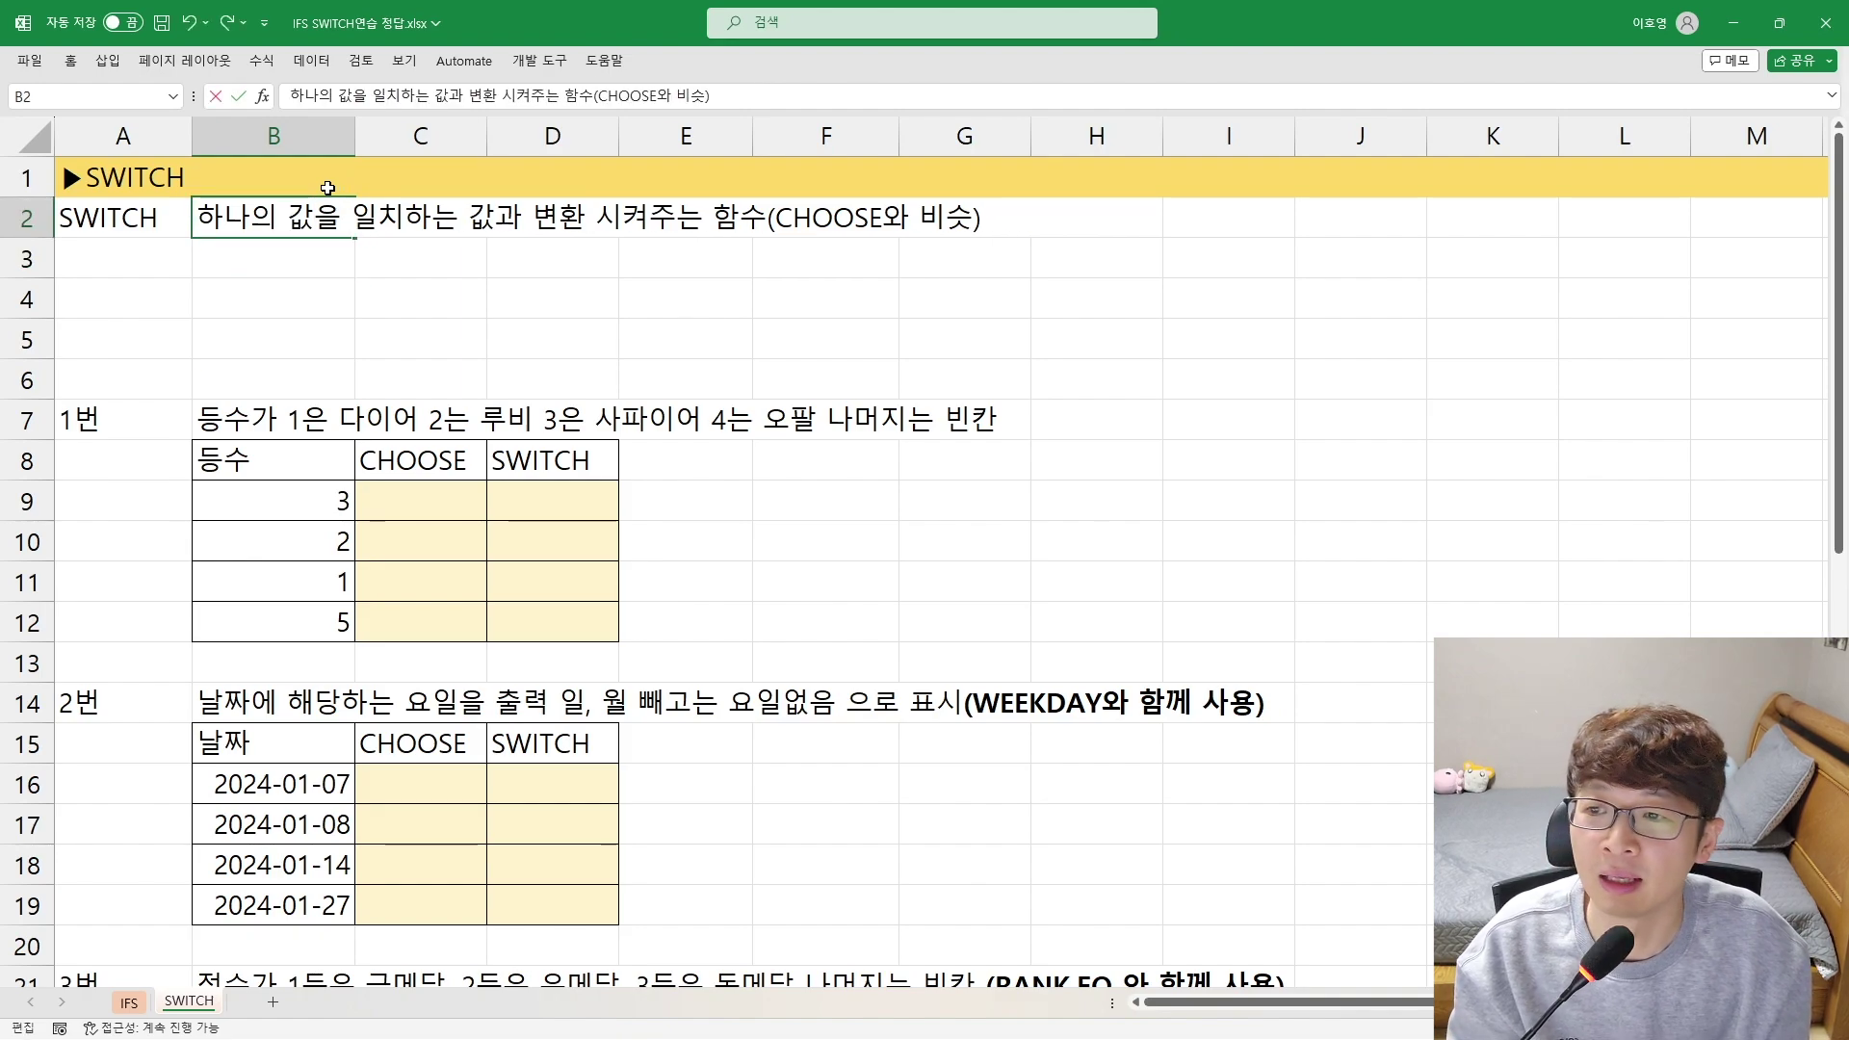
key("shift+Right")
key("shift+Right")
key("shift+Right")
key("shift+Right")
key("shift+Right")
key("shift+Right")
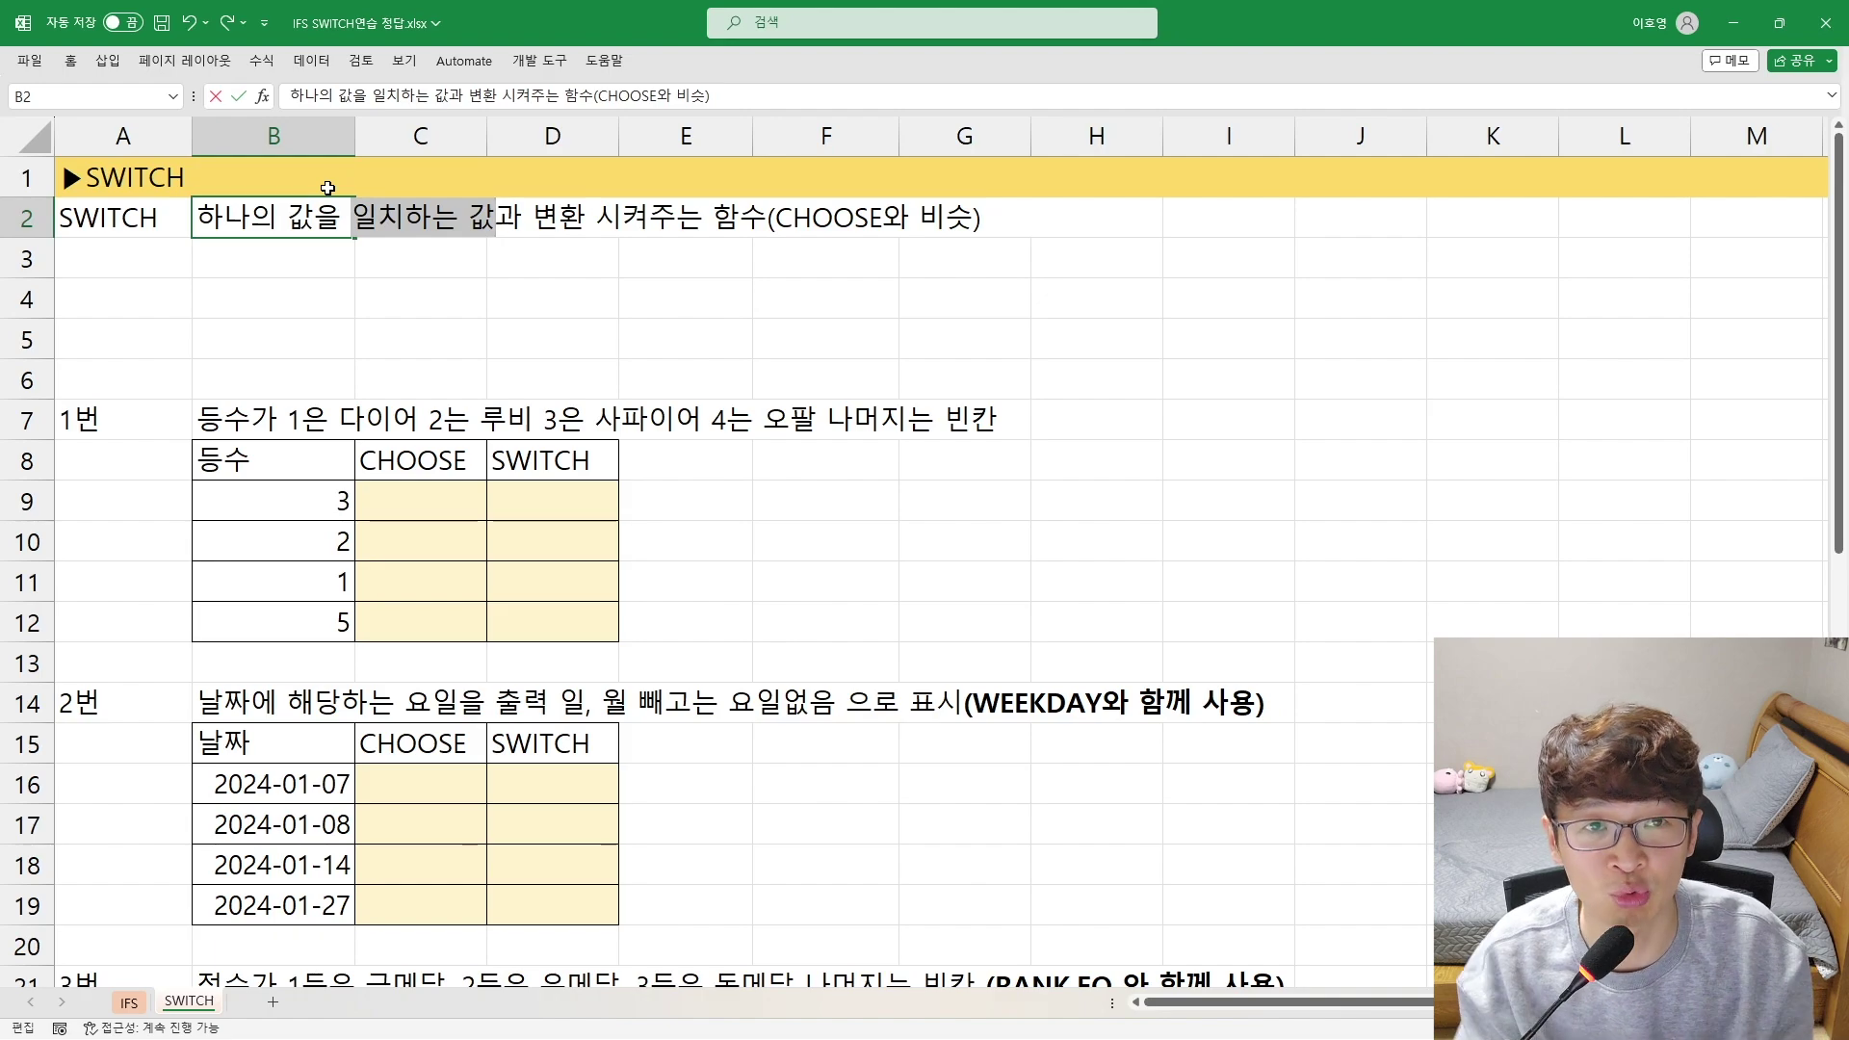
key("Return")
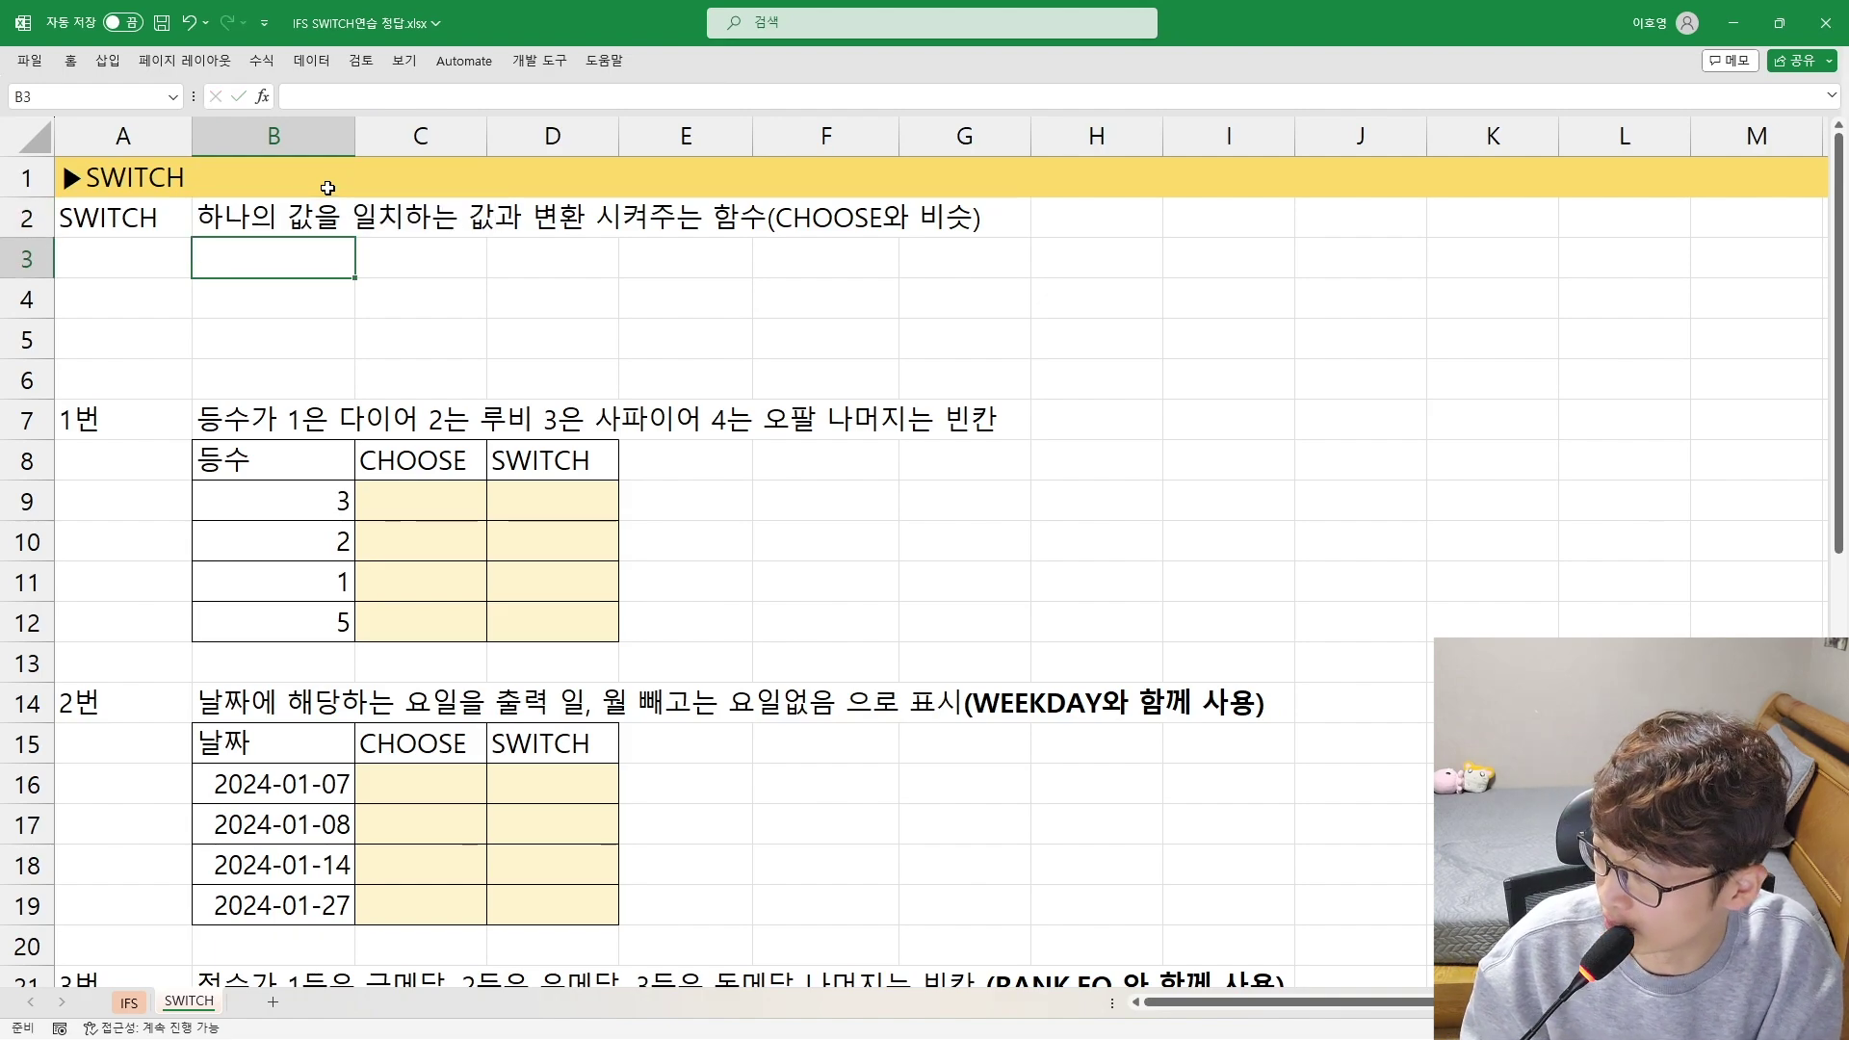
Start the list of SWITCH arguments in B3 with "재료(변환할값,일치시킬값1,변환값1"
type("재료(")
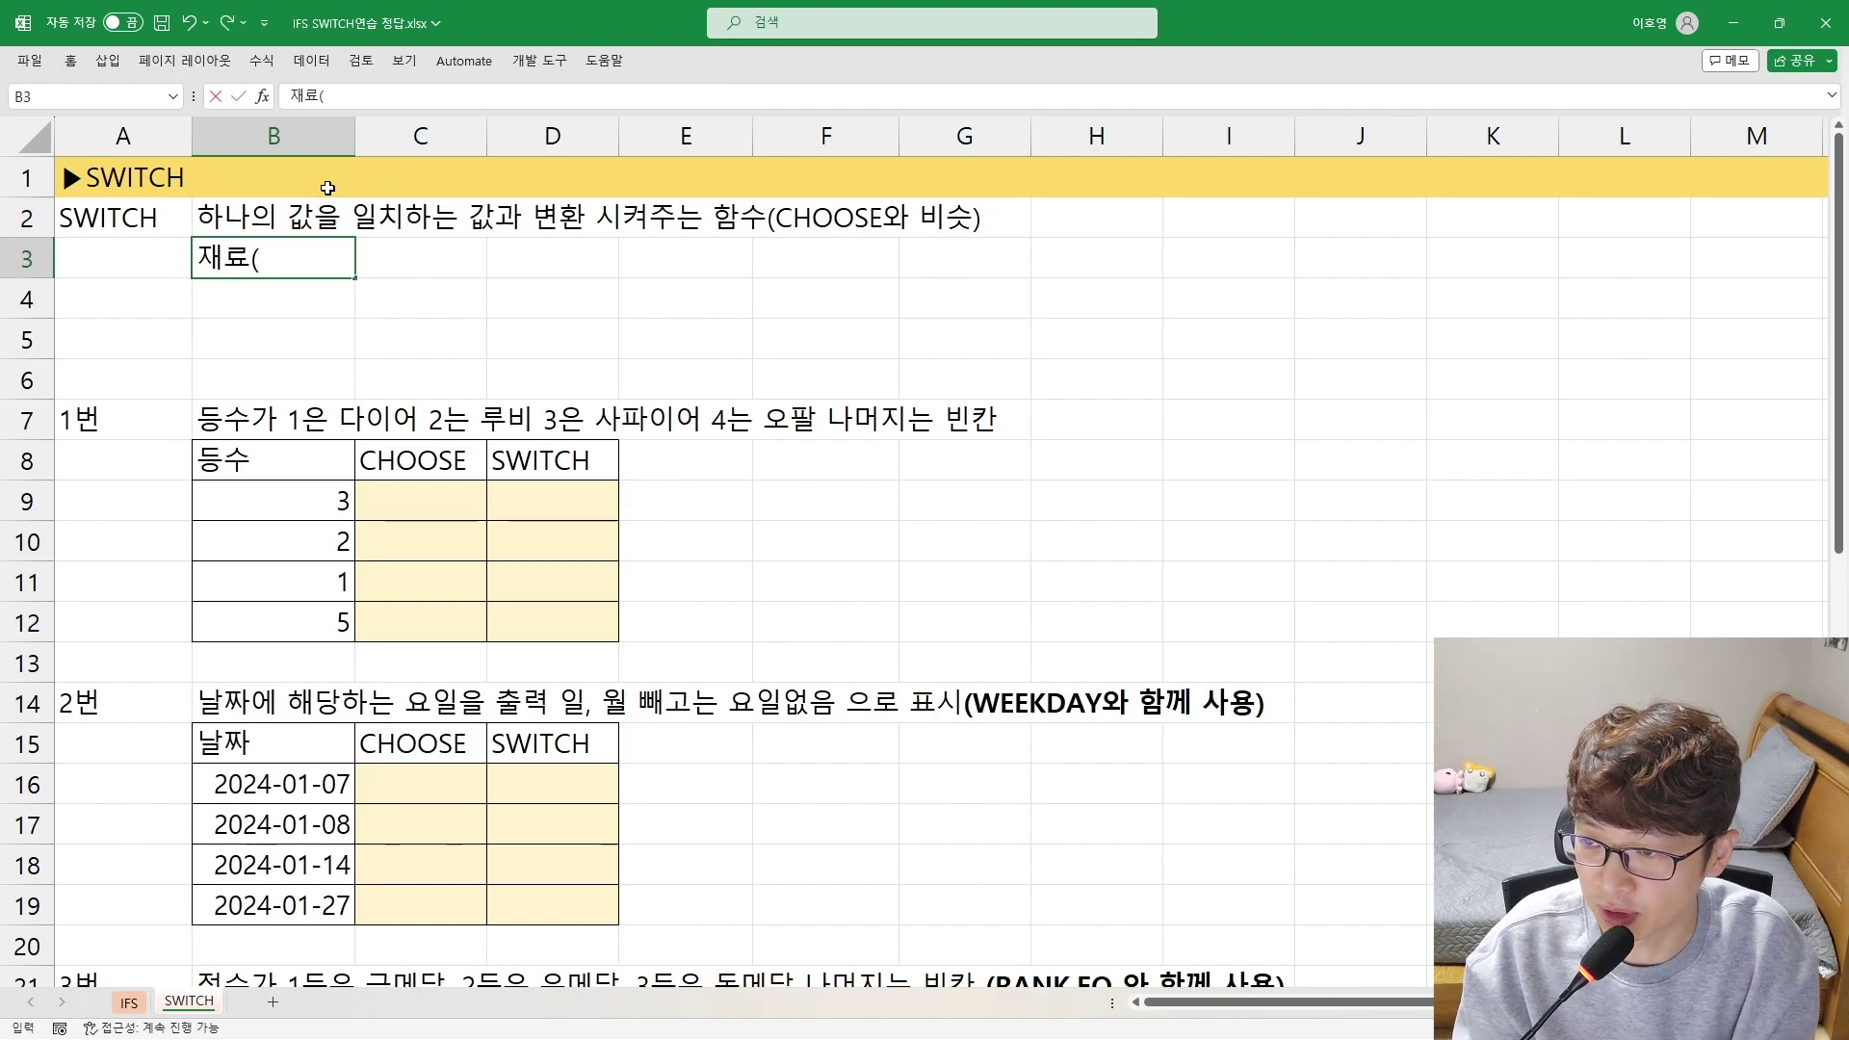
type("변")
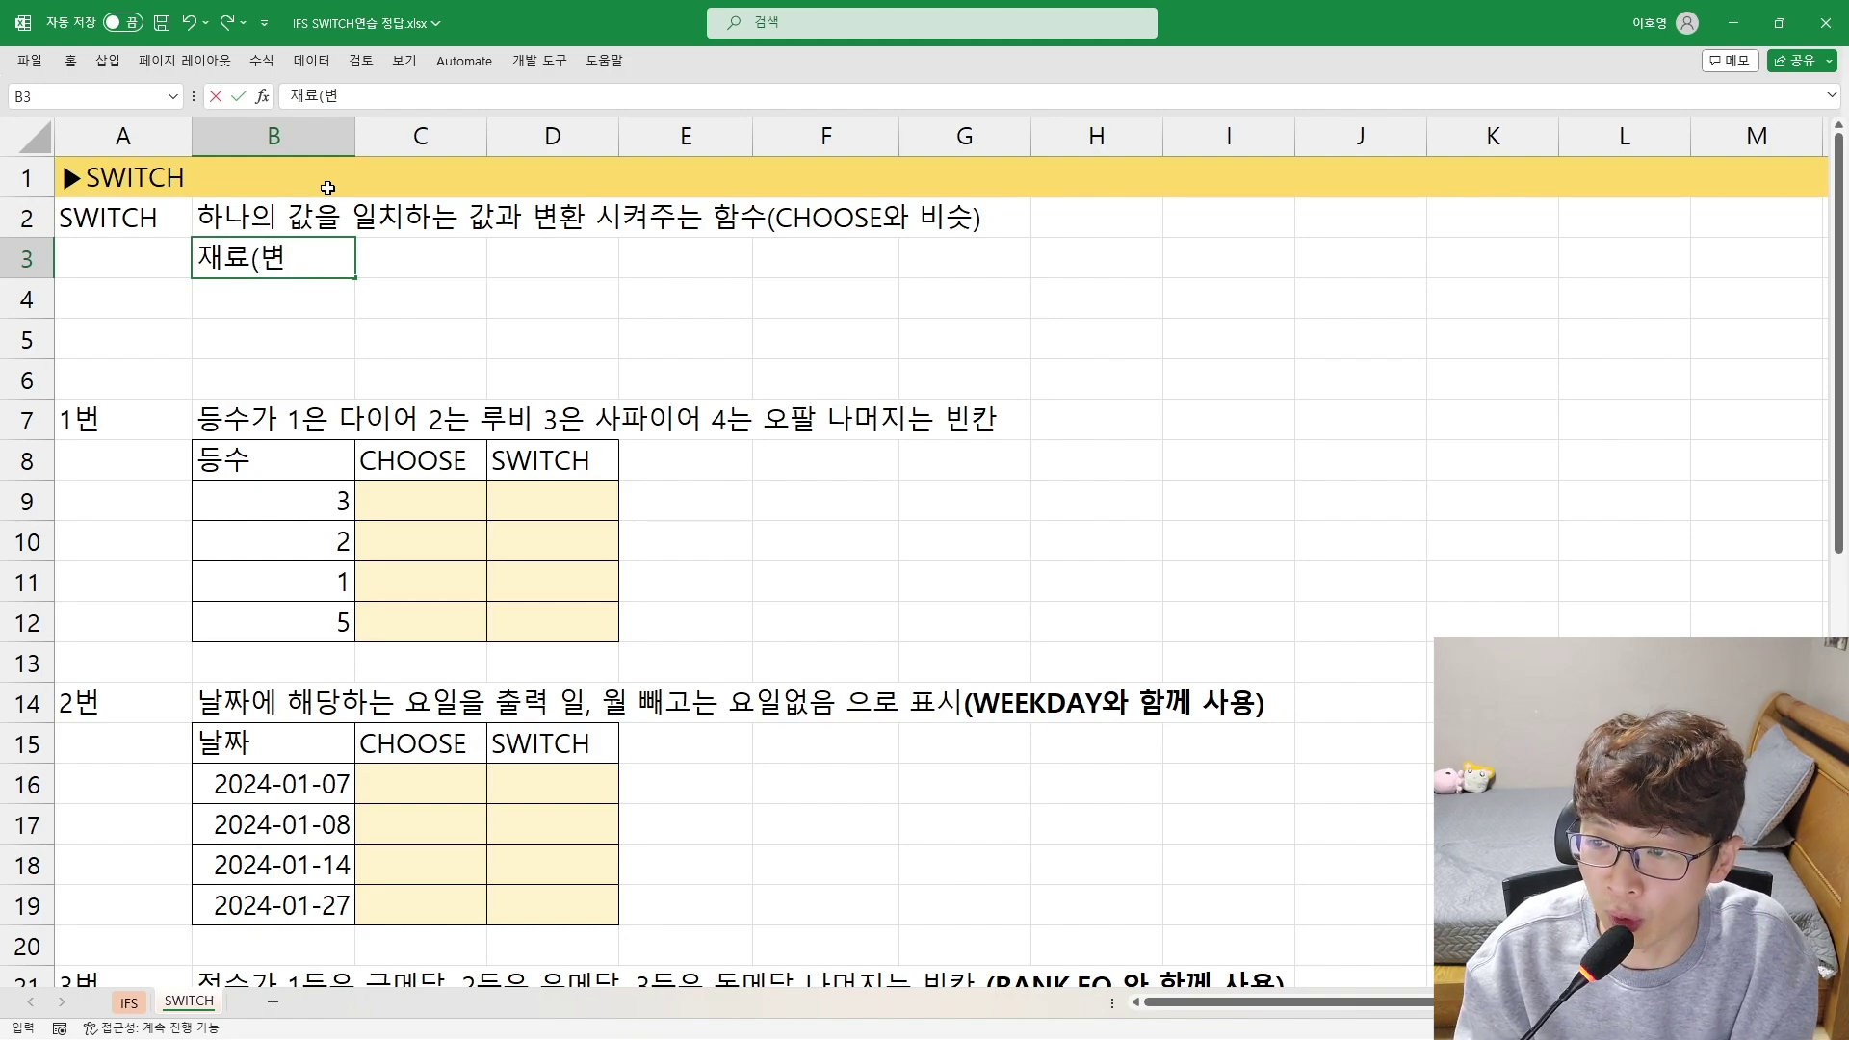
type("환할값")
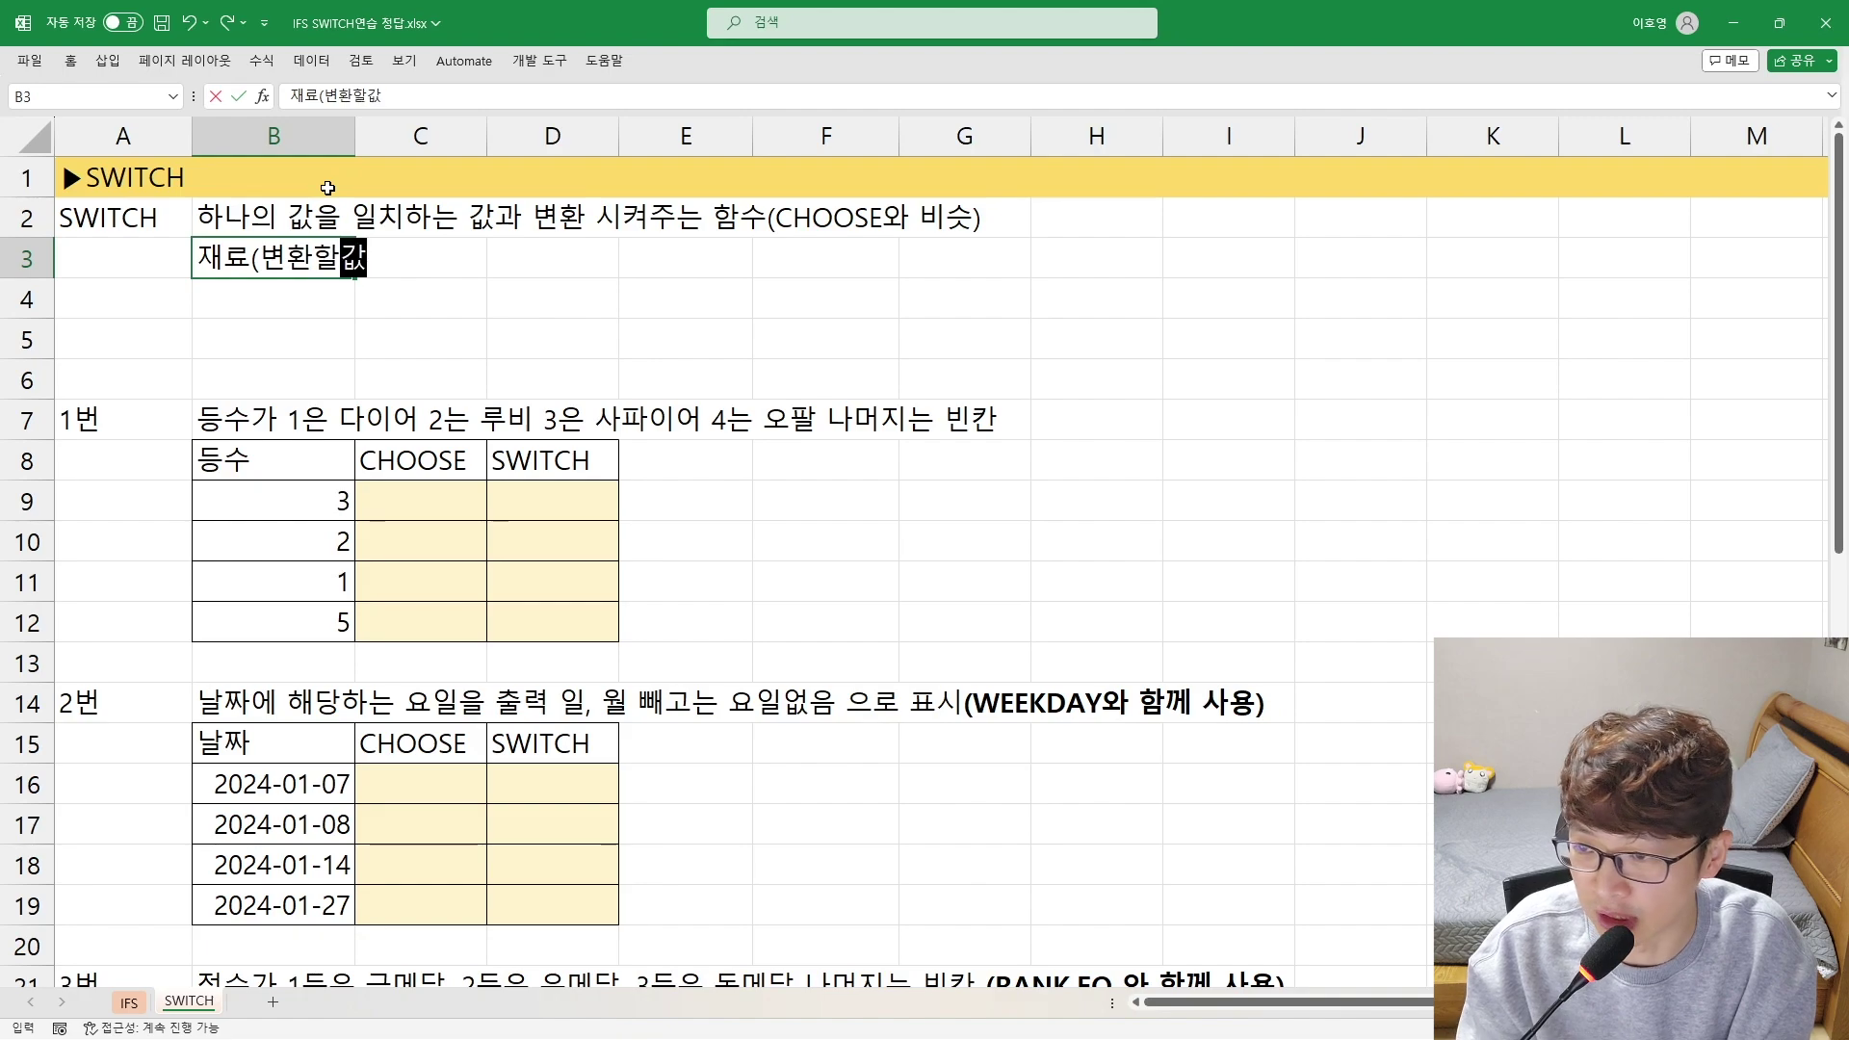
type(",")
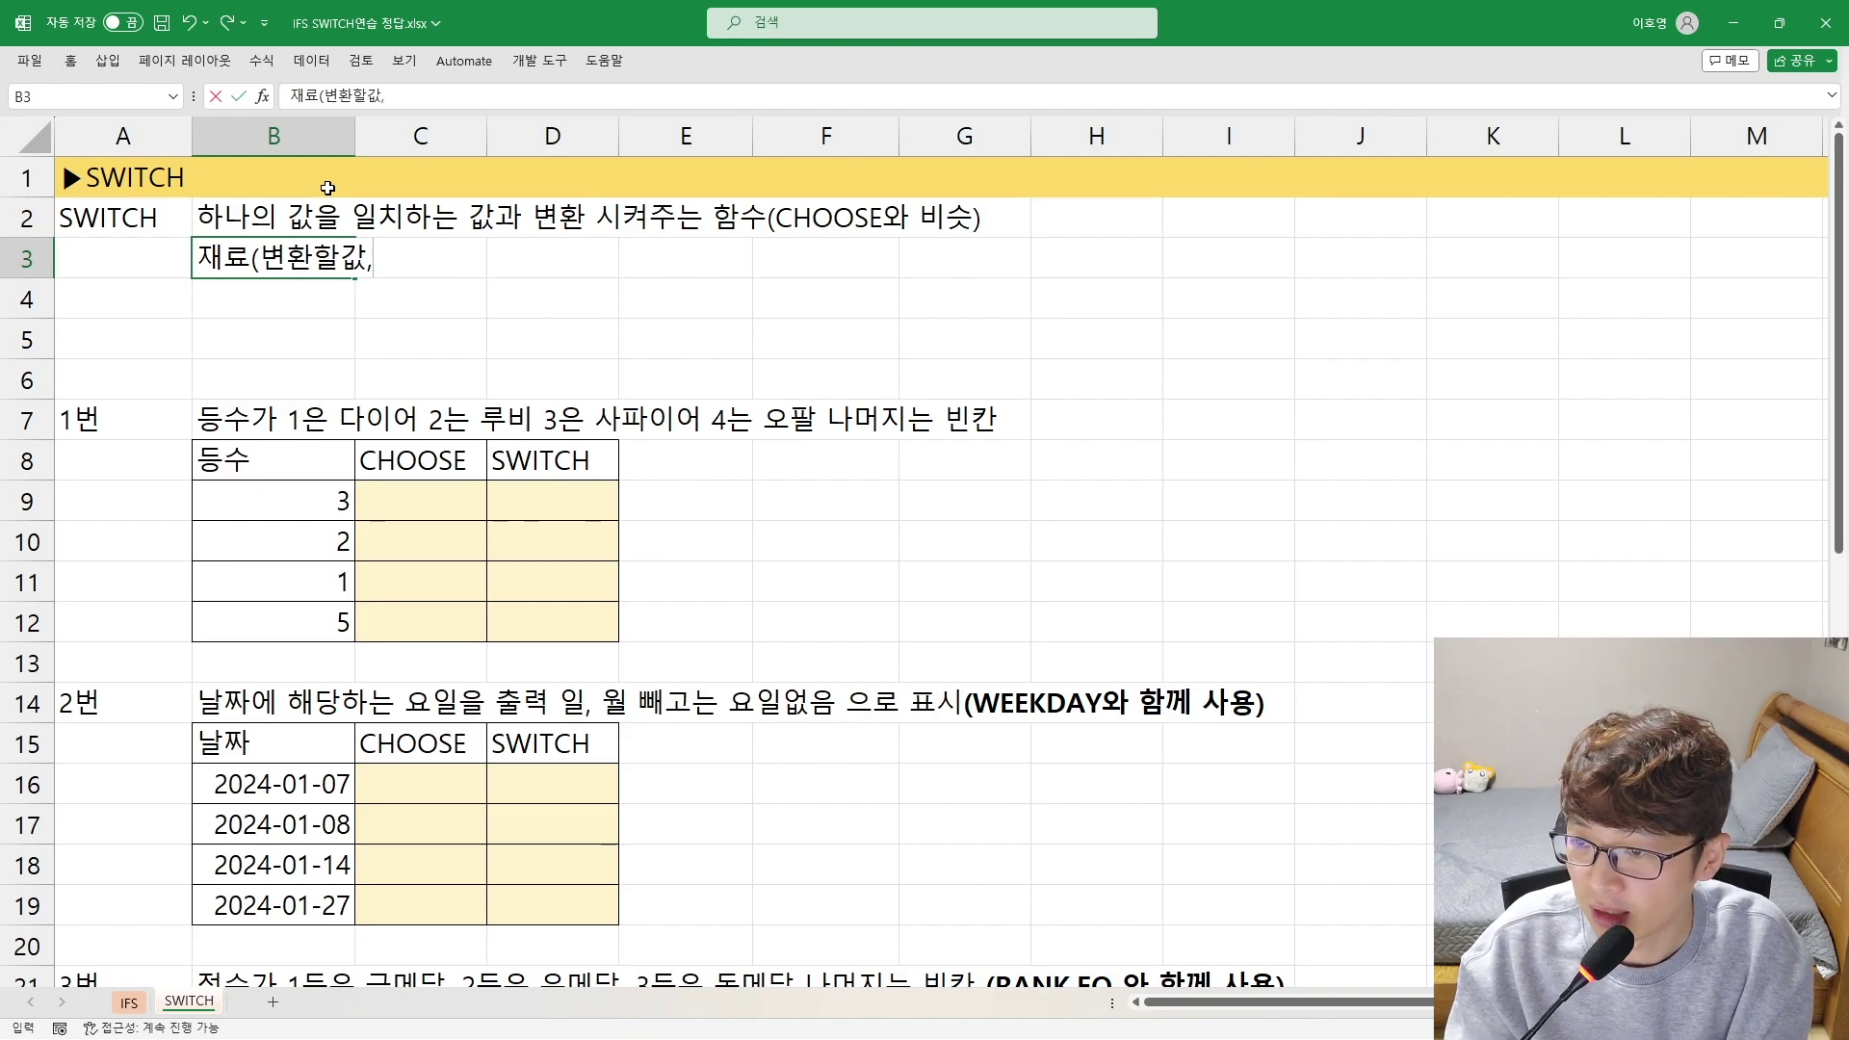
type("일치시")
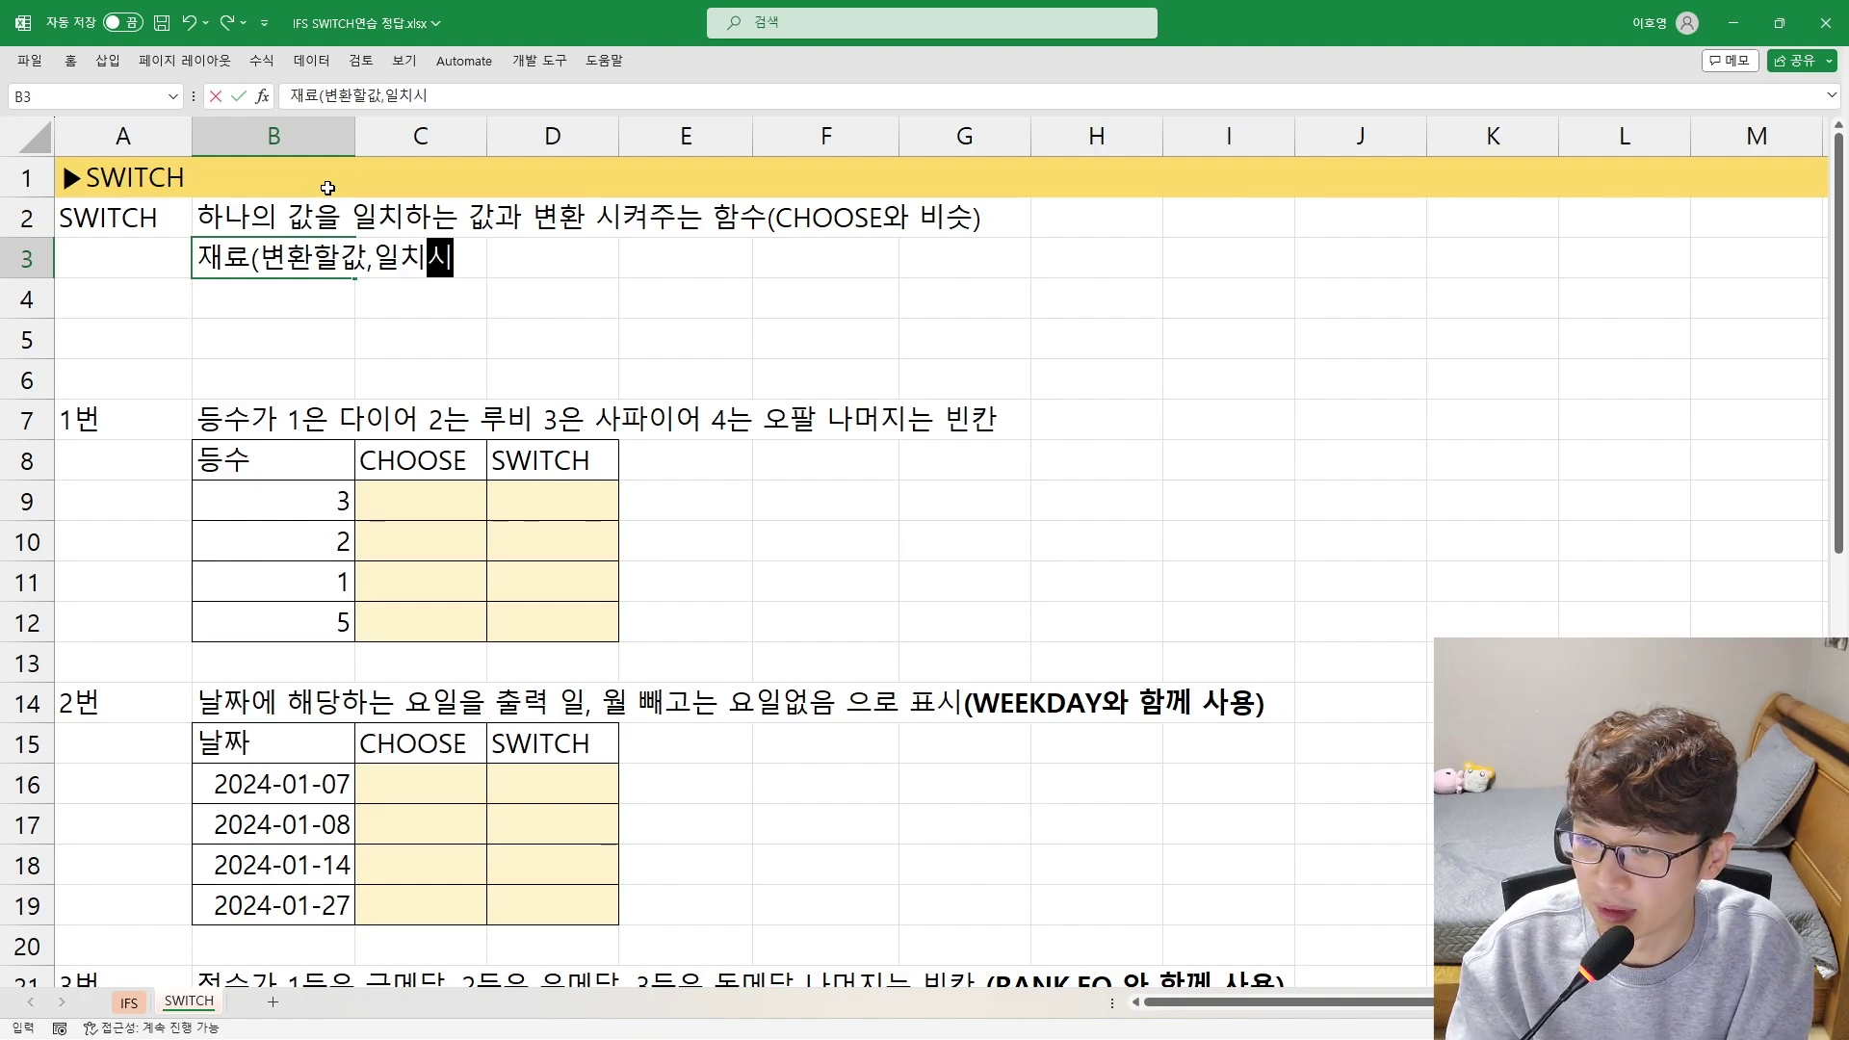
type("킬")
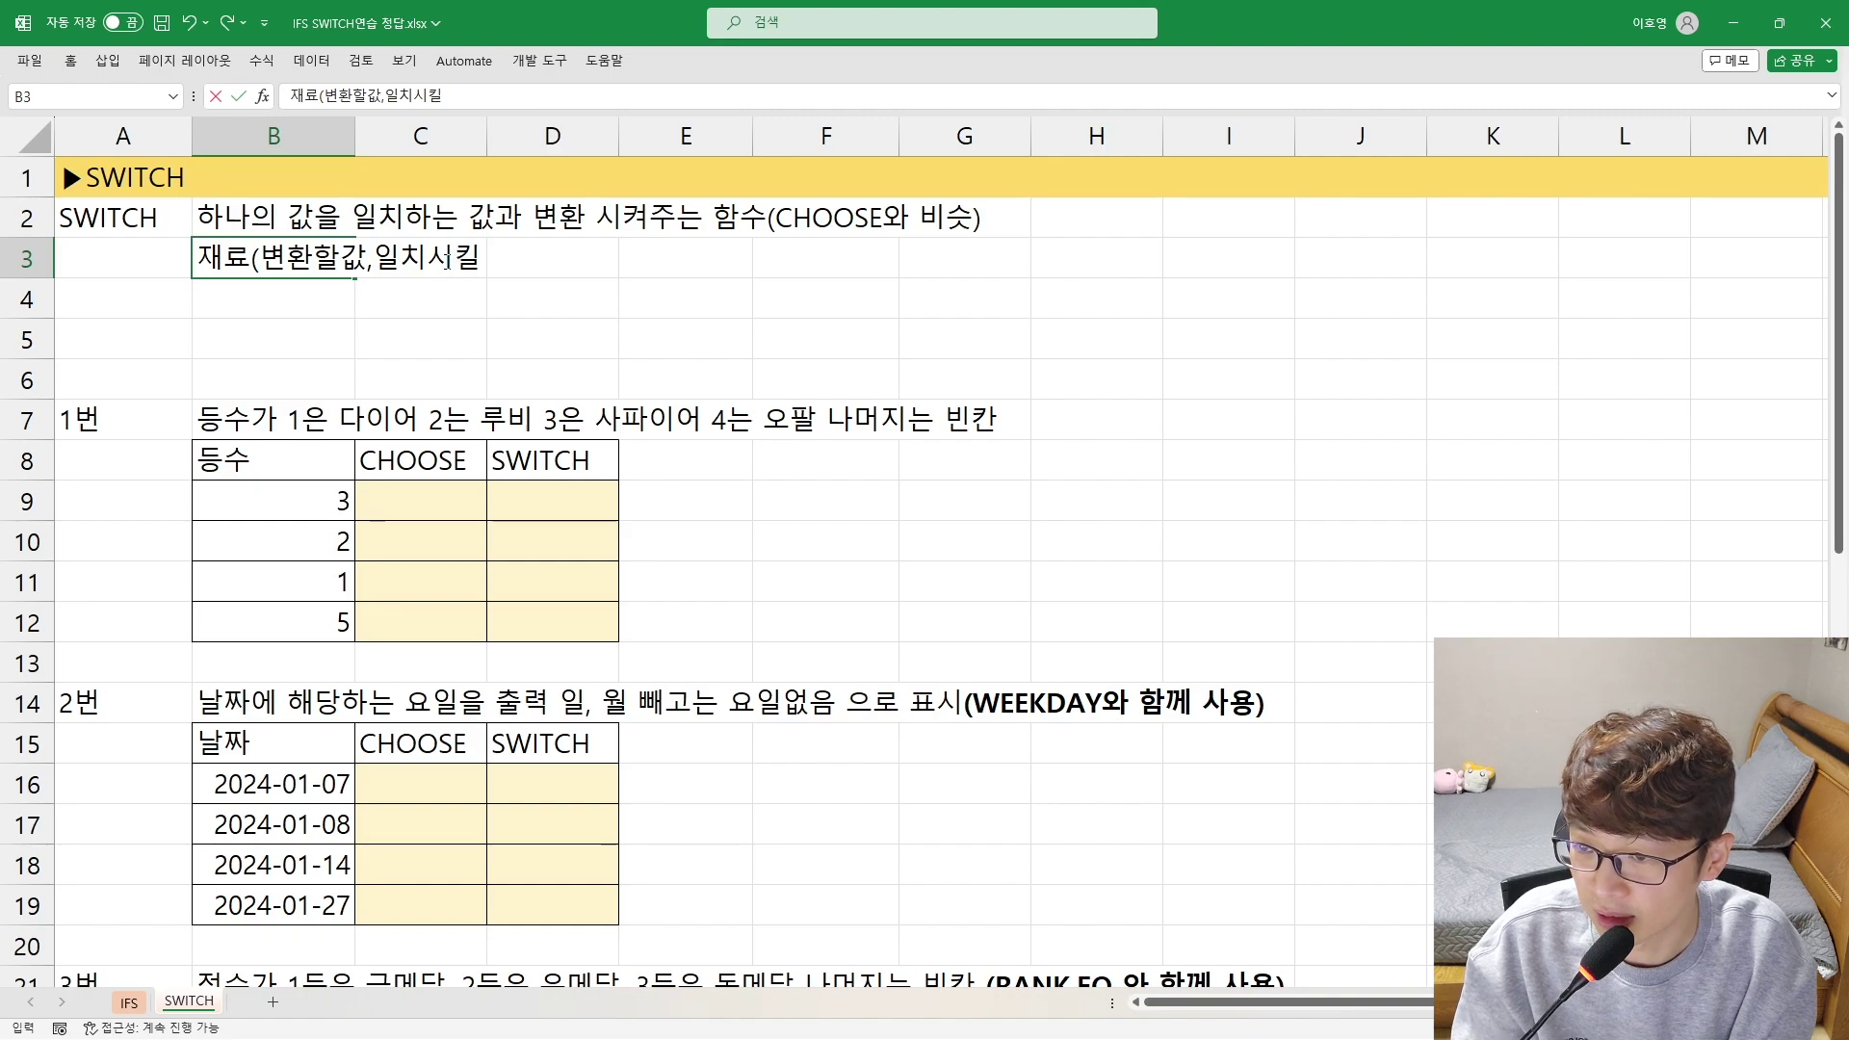
type("값1,")
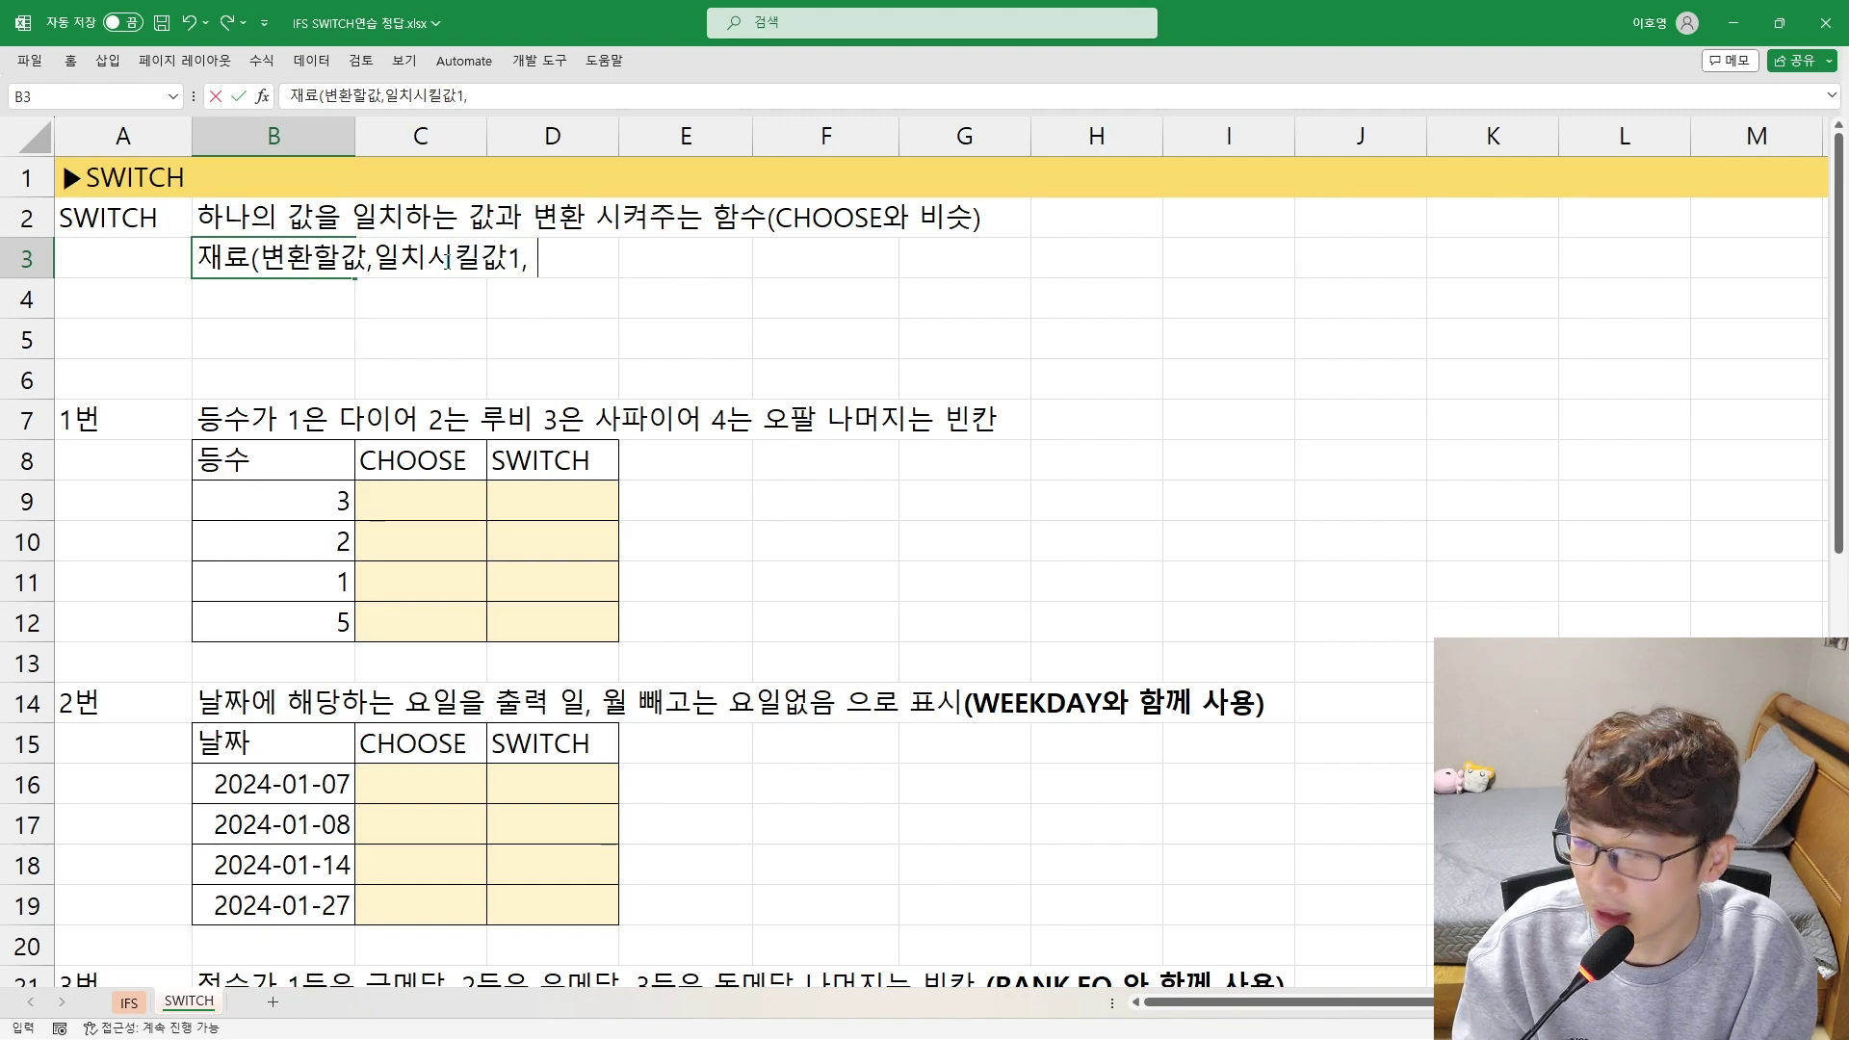
type("변환값1")
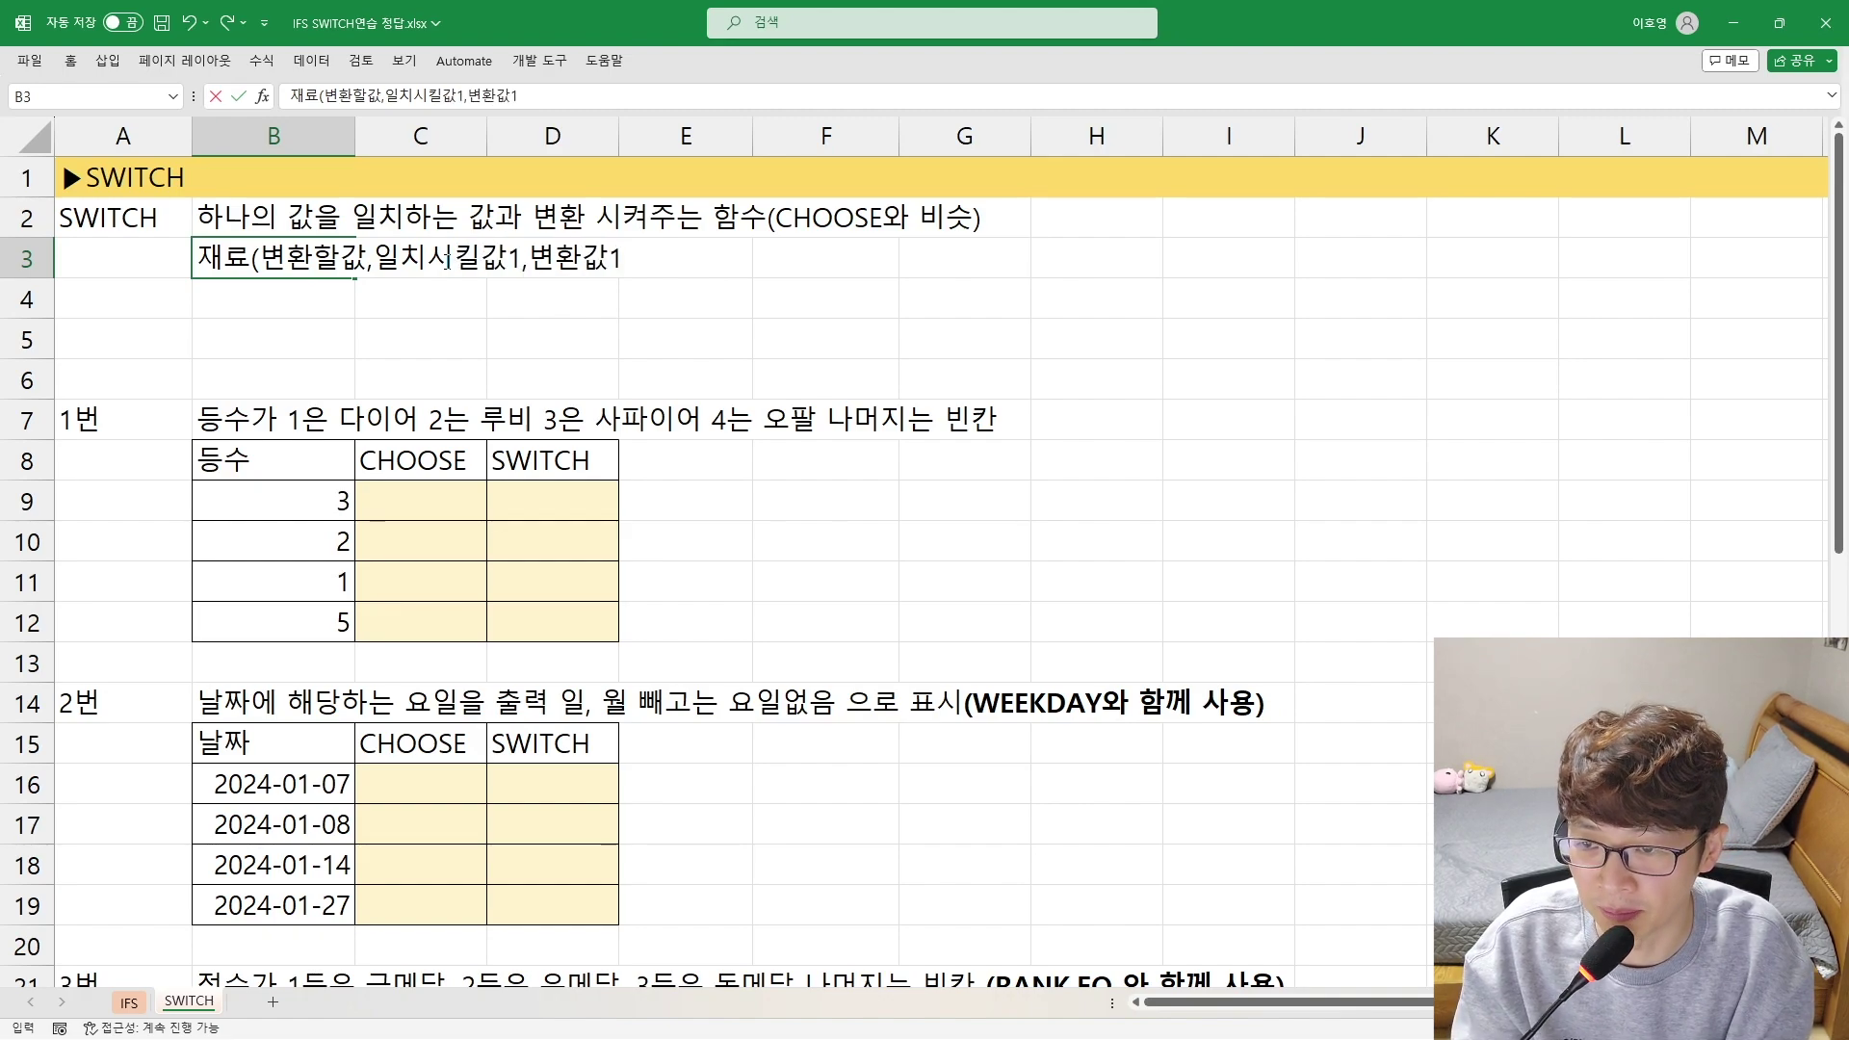
Finish B3's argument list with ",일치시킬값2,변환값2, ... , 기본값)" and enter it
type(",일치시")
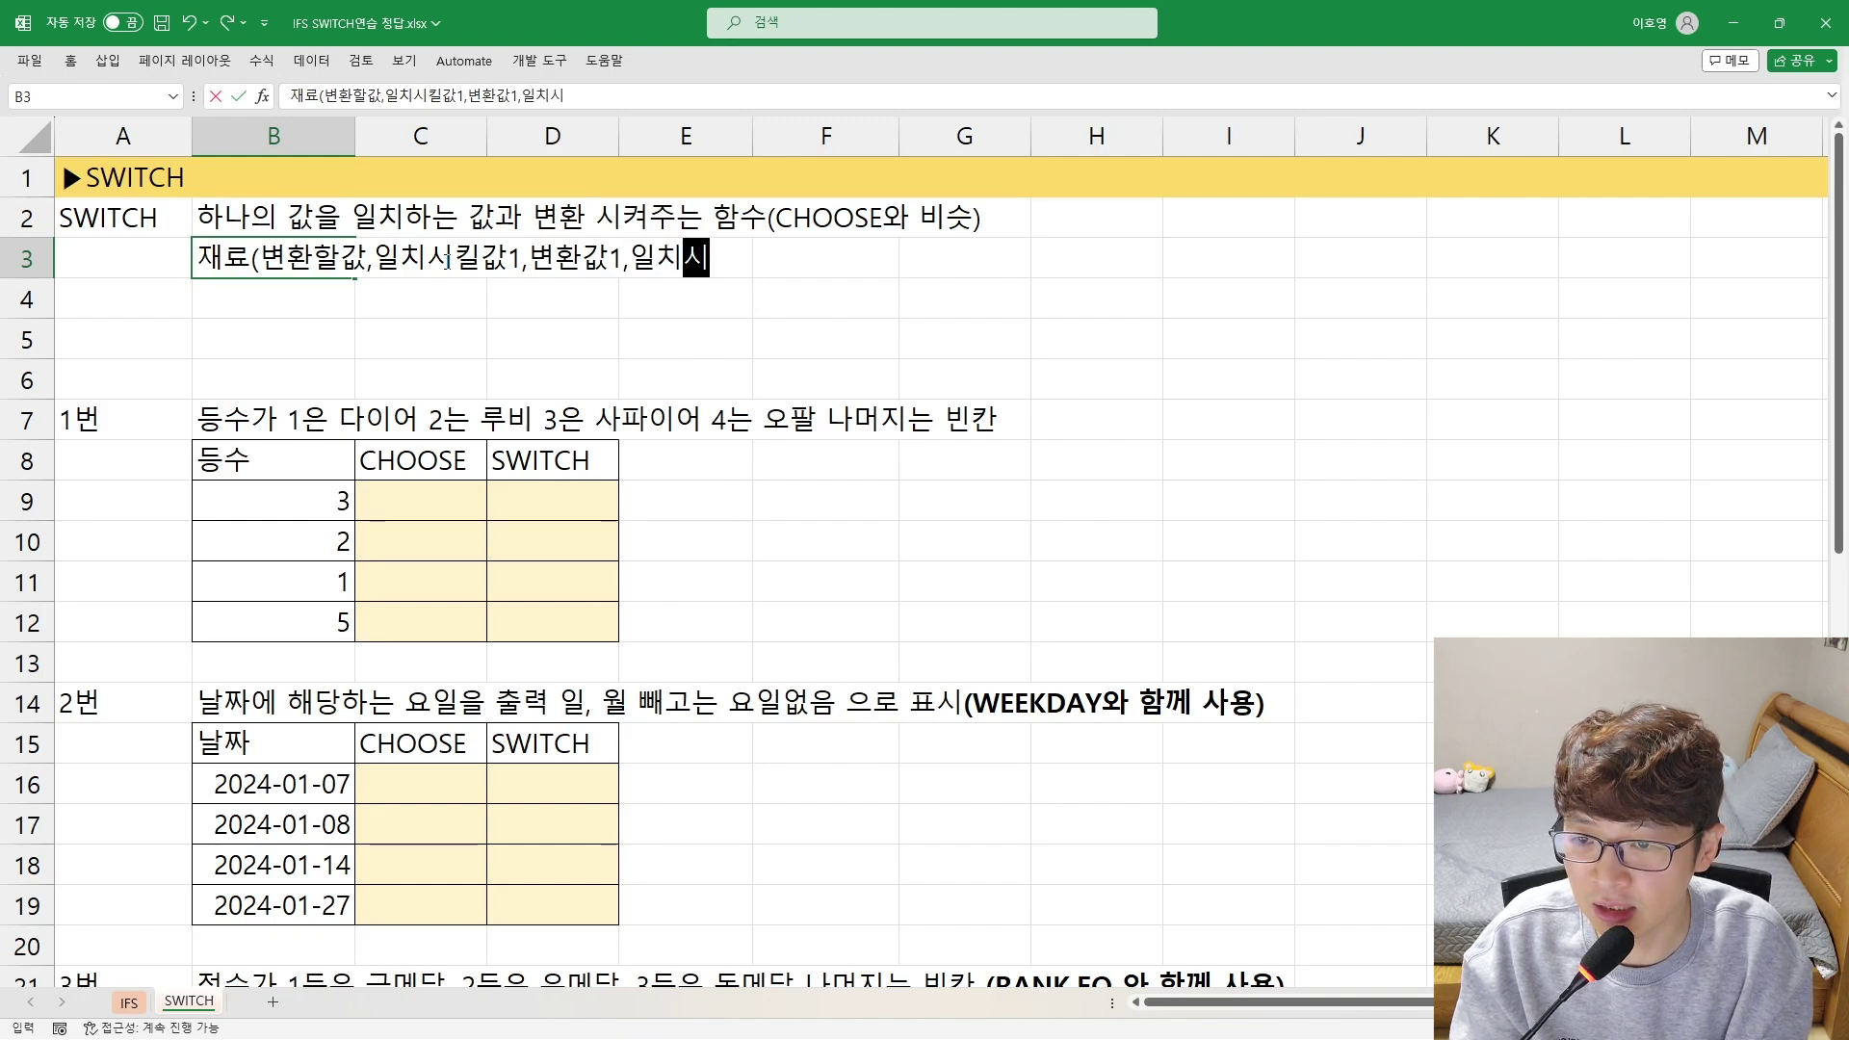
type("킬값2,")
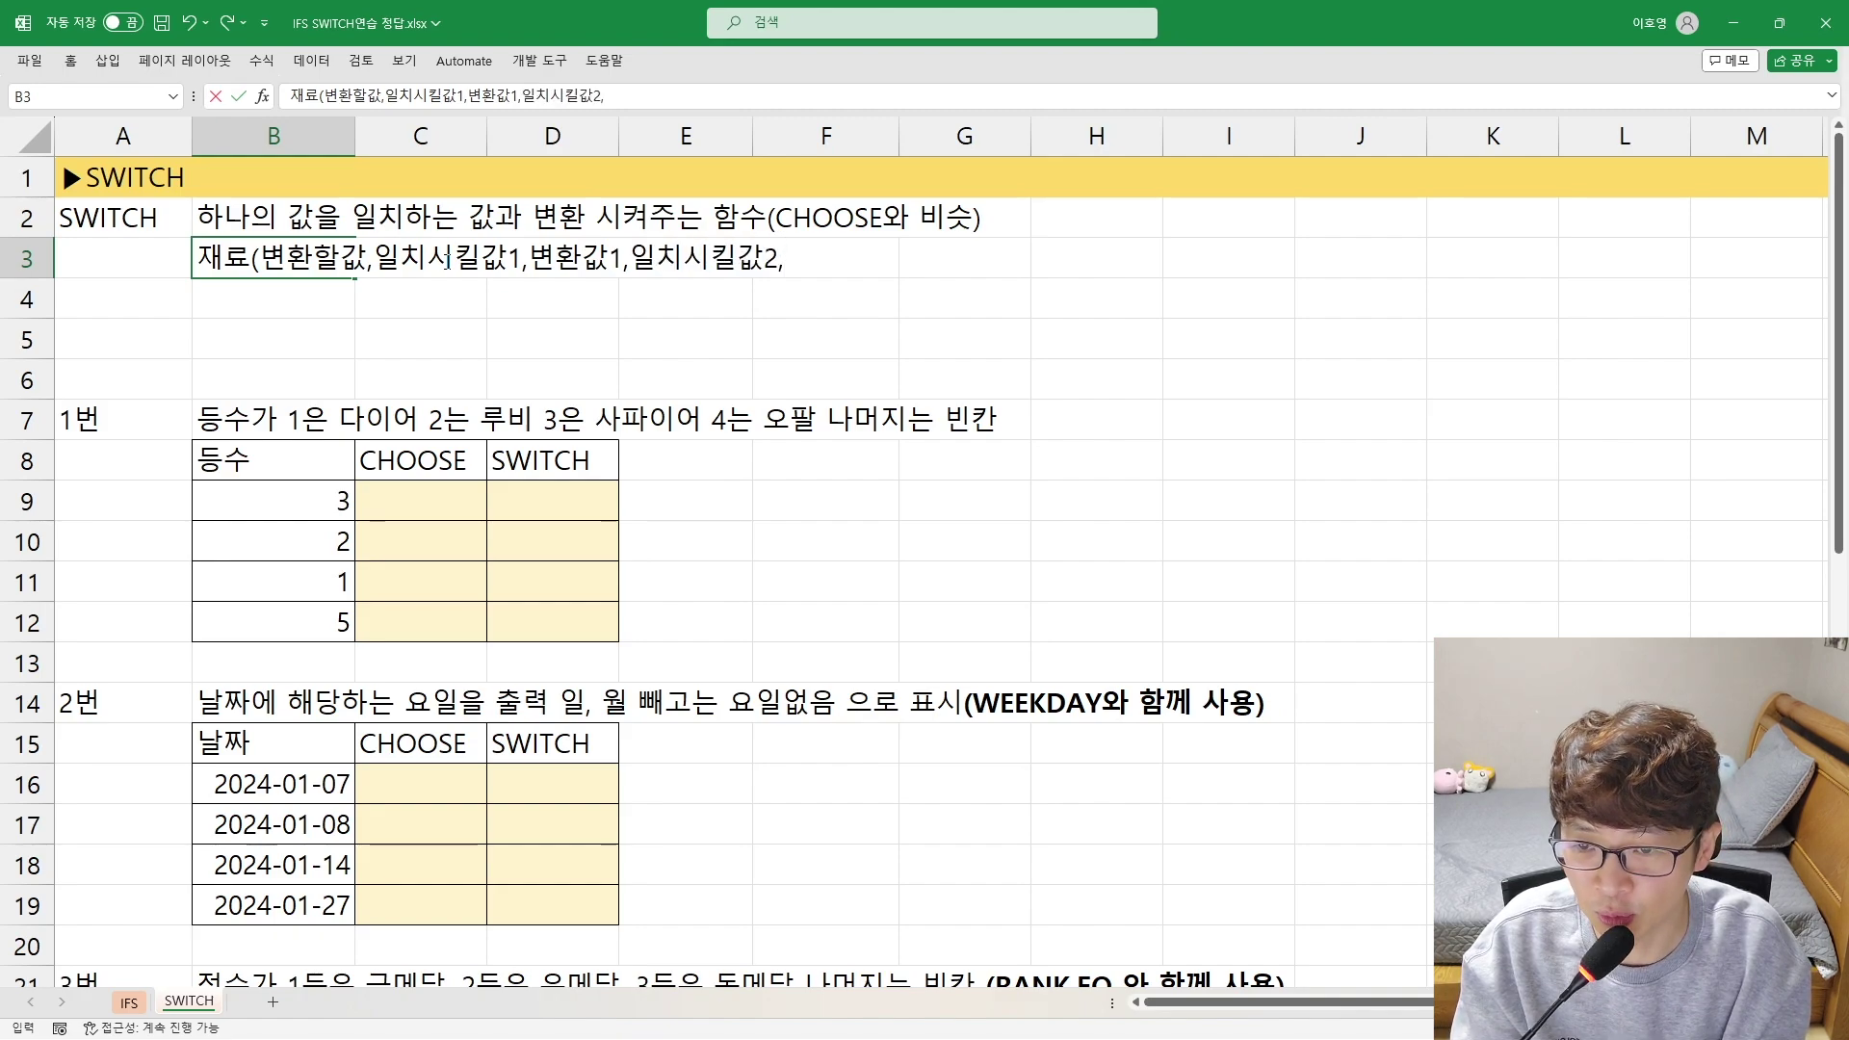
type("변환값")
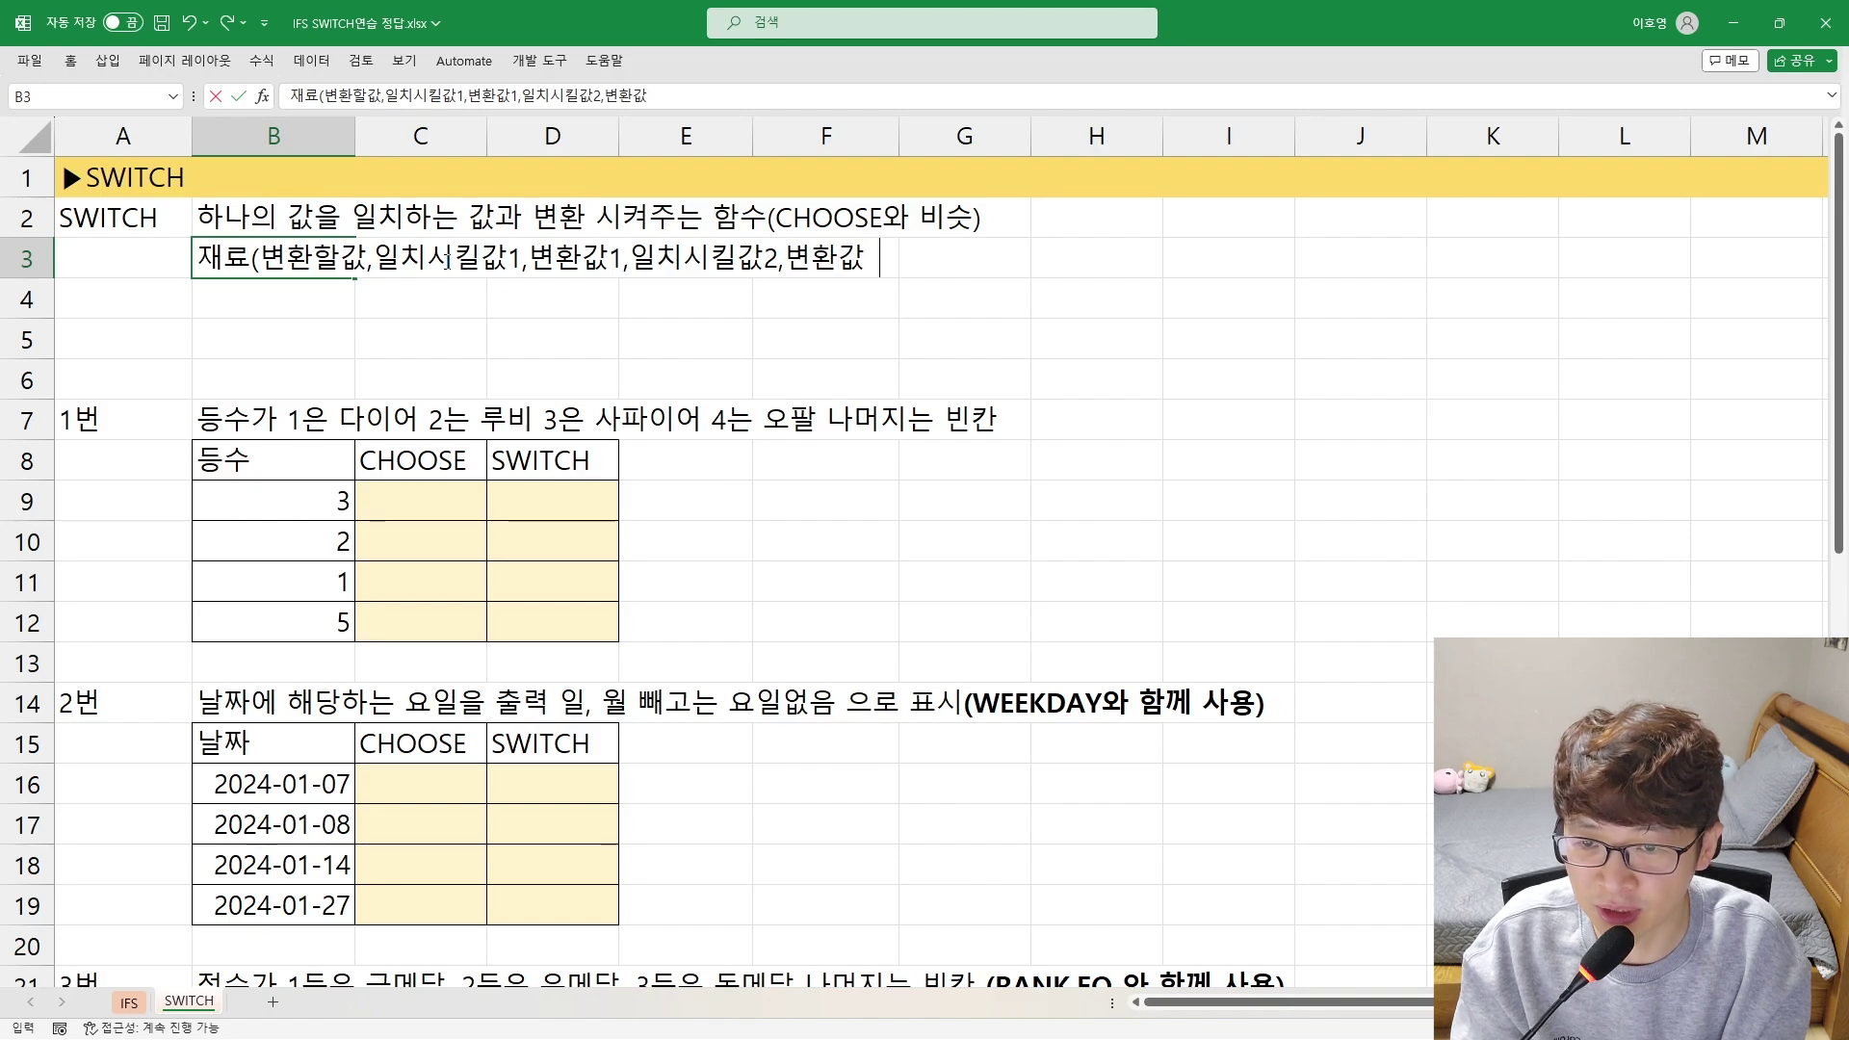
type("2, ...")
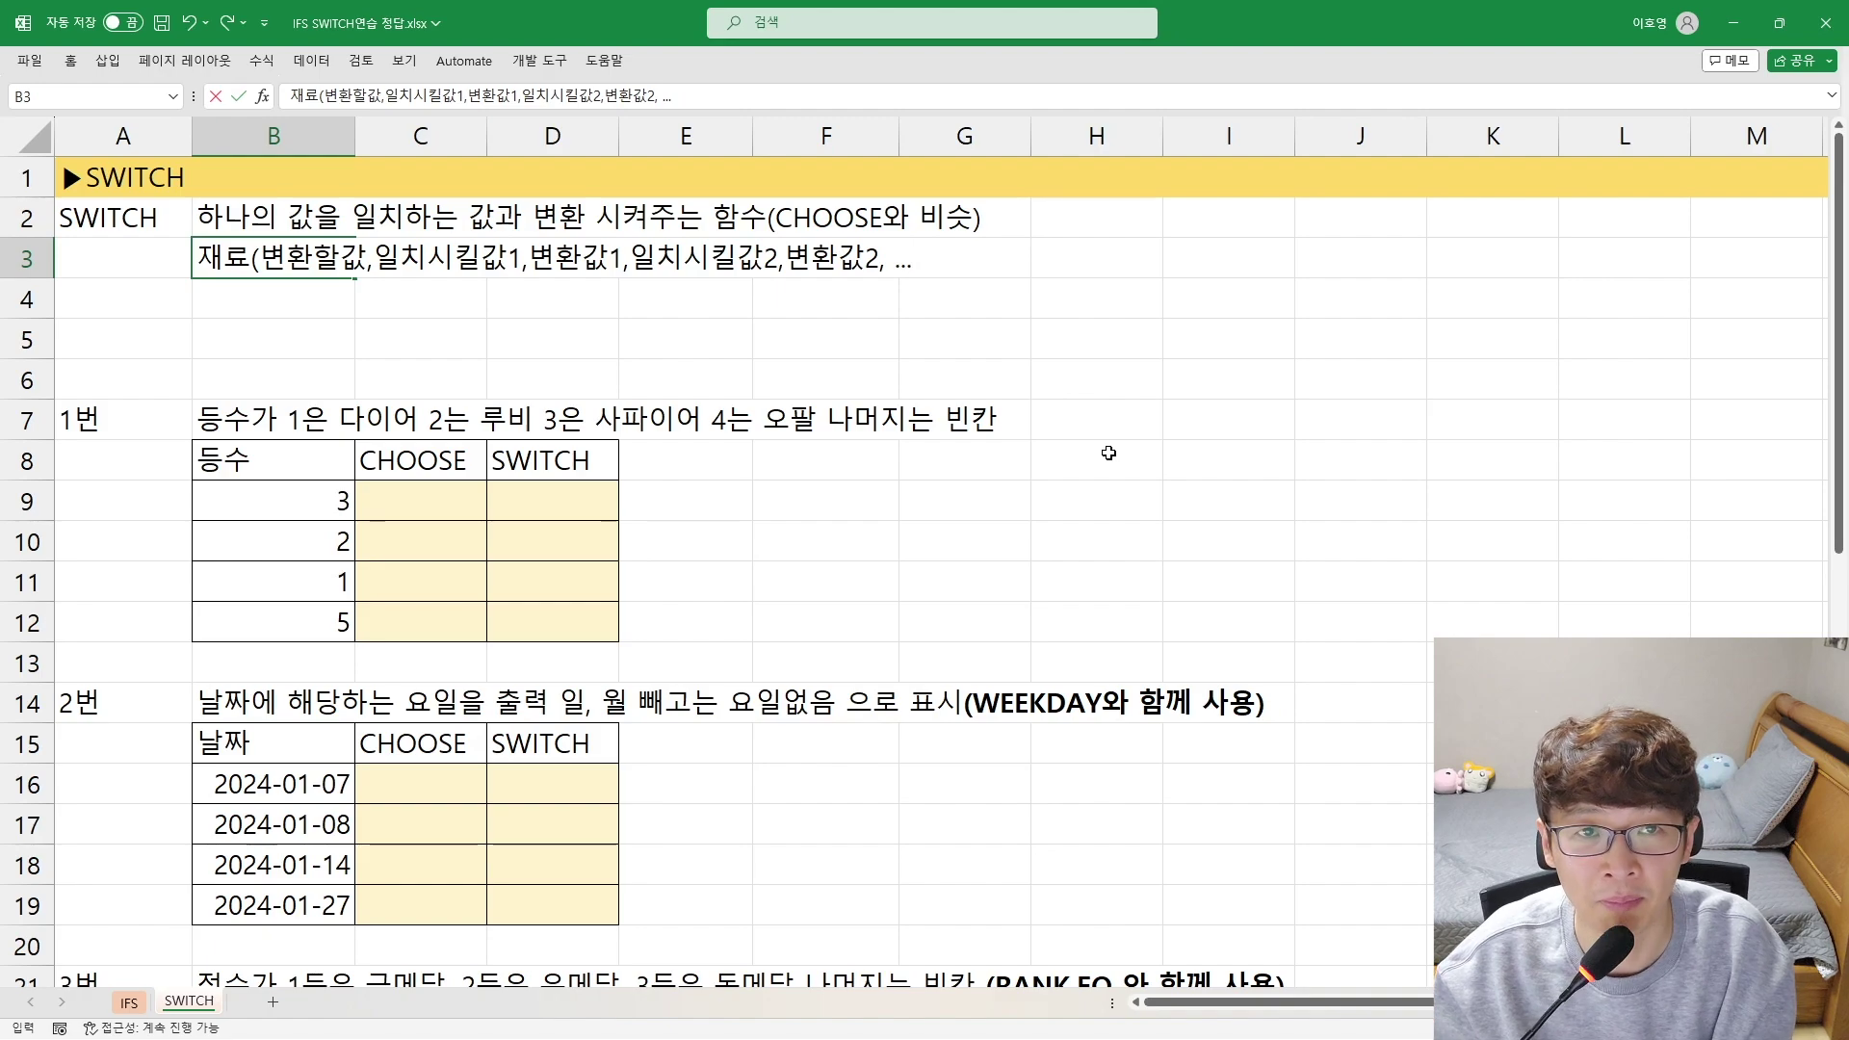
type("기본값")
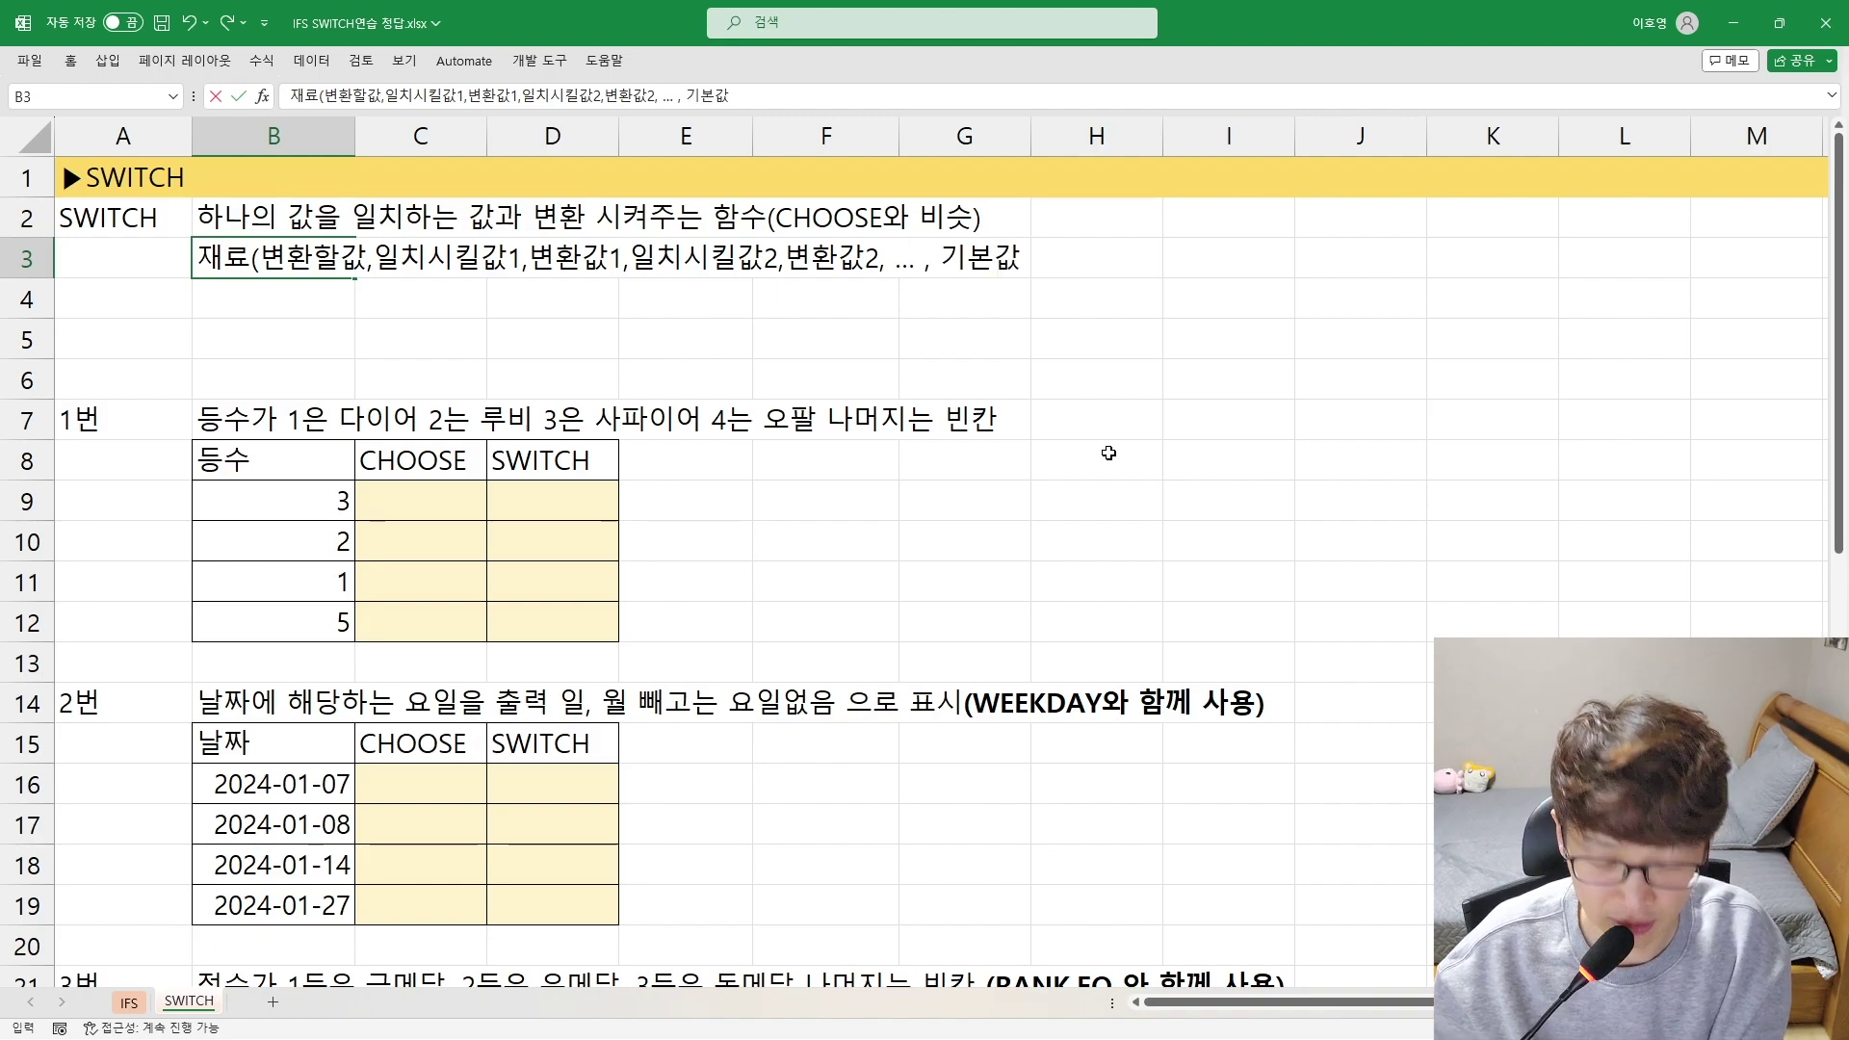
type(")")
key("Return")
Make only the word "기본값" bold in B3's argument list
key("Up")
key("F2")
key("Left")
key("shift+Left")
key("shift+Left")
key("shift+Left")
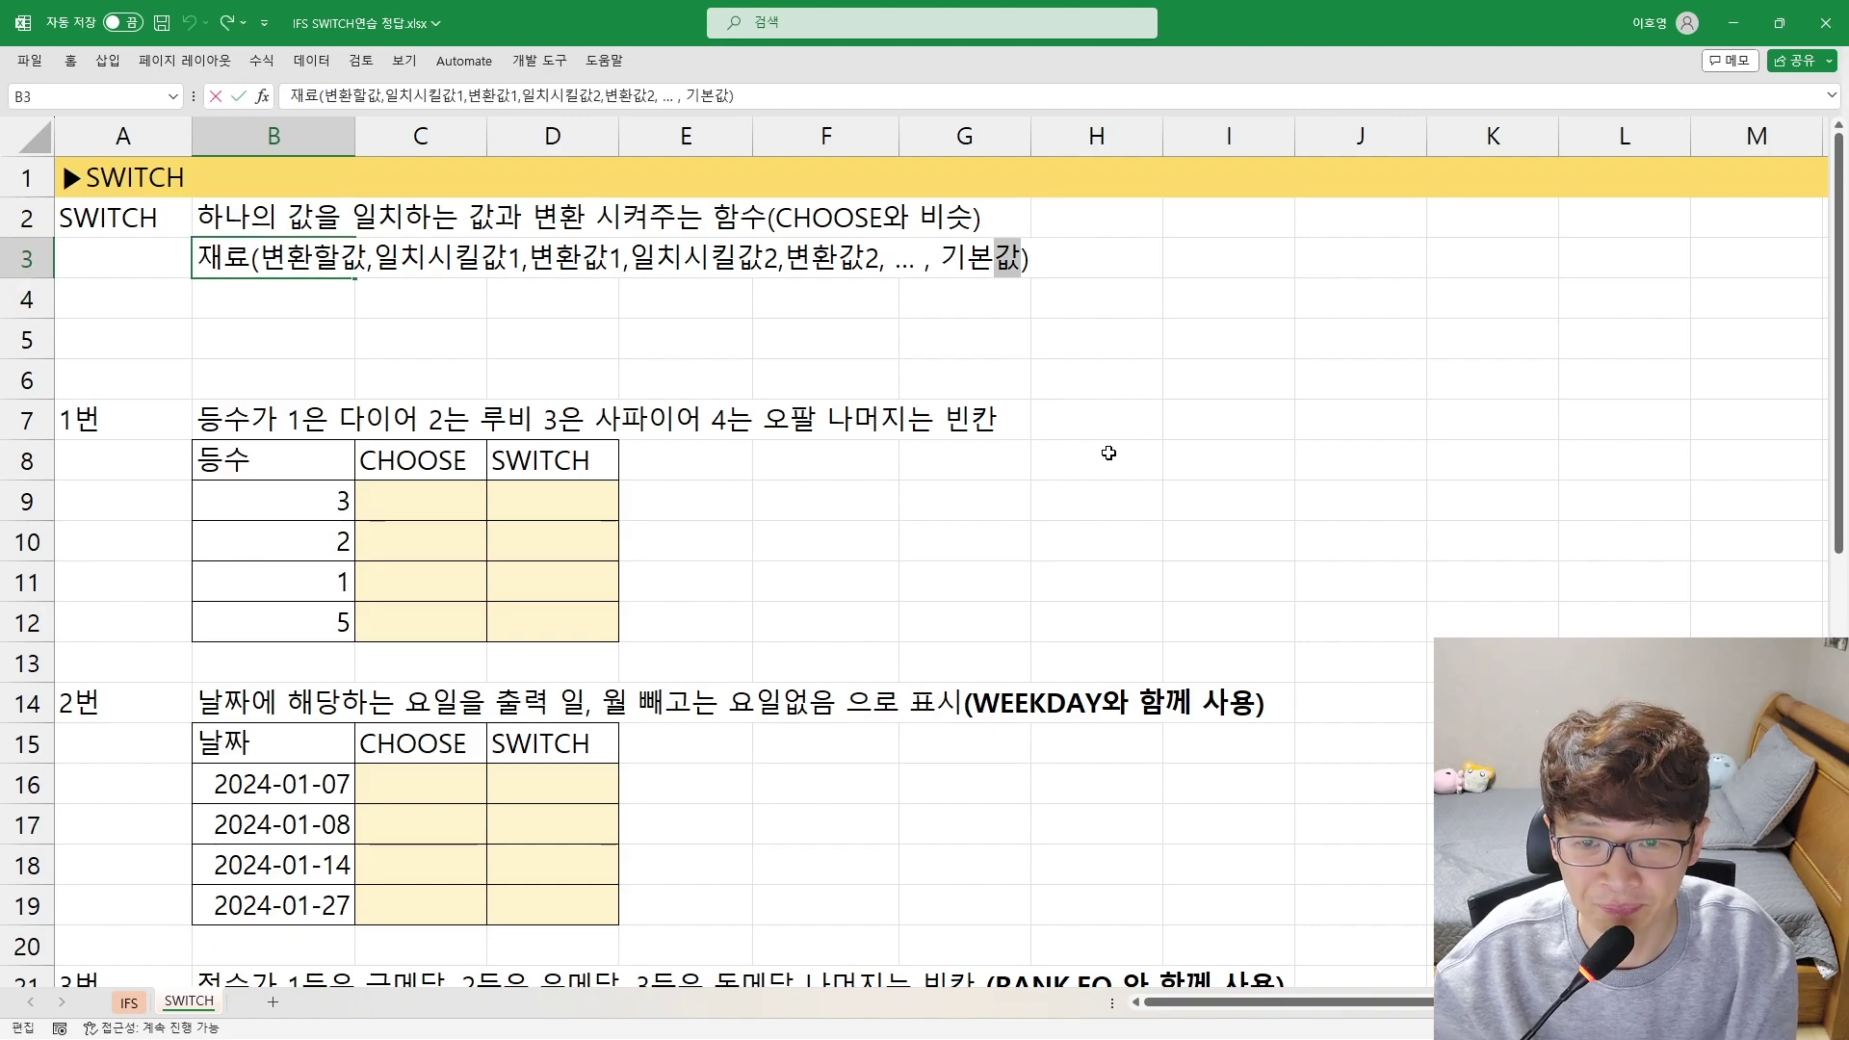
key("ctrl+b")
key("Return")
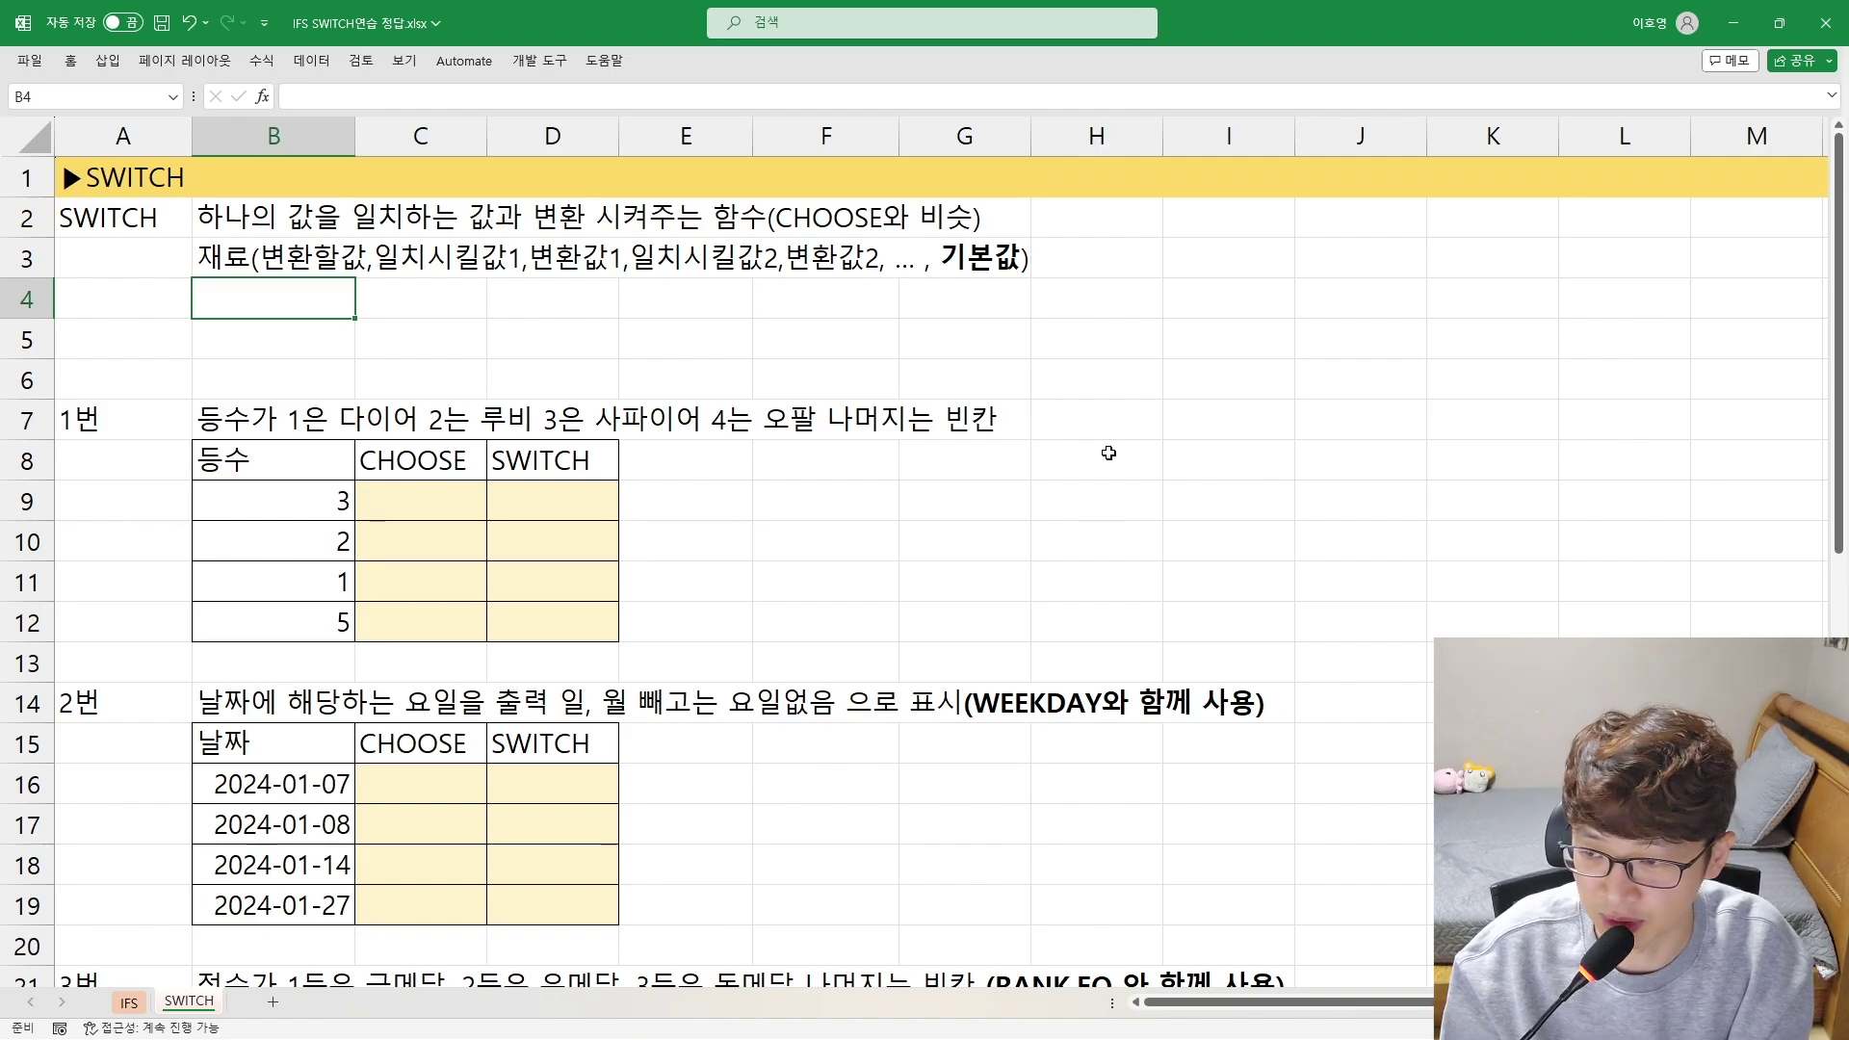
type("조건의 순")
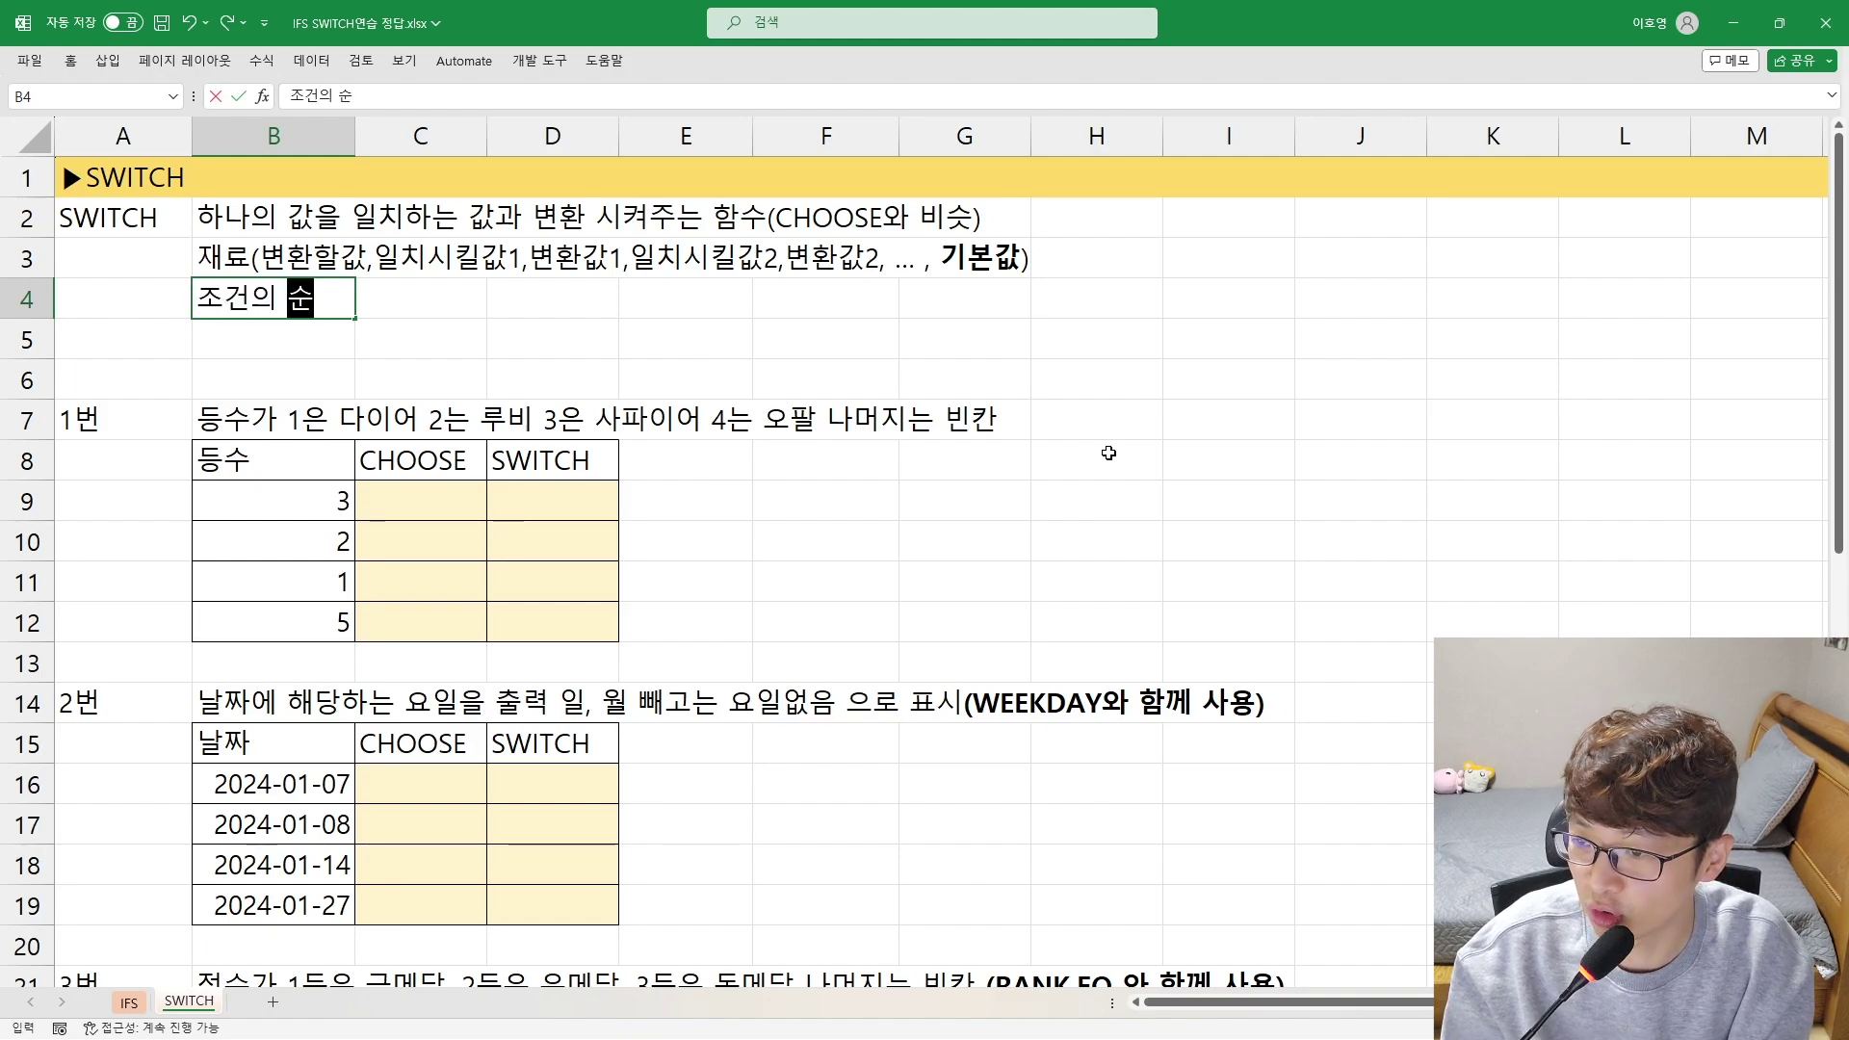
type("서는 상과")
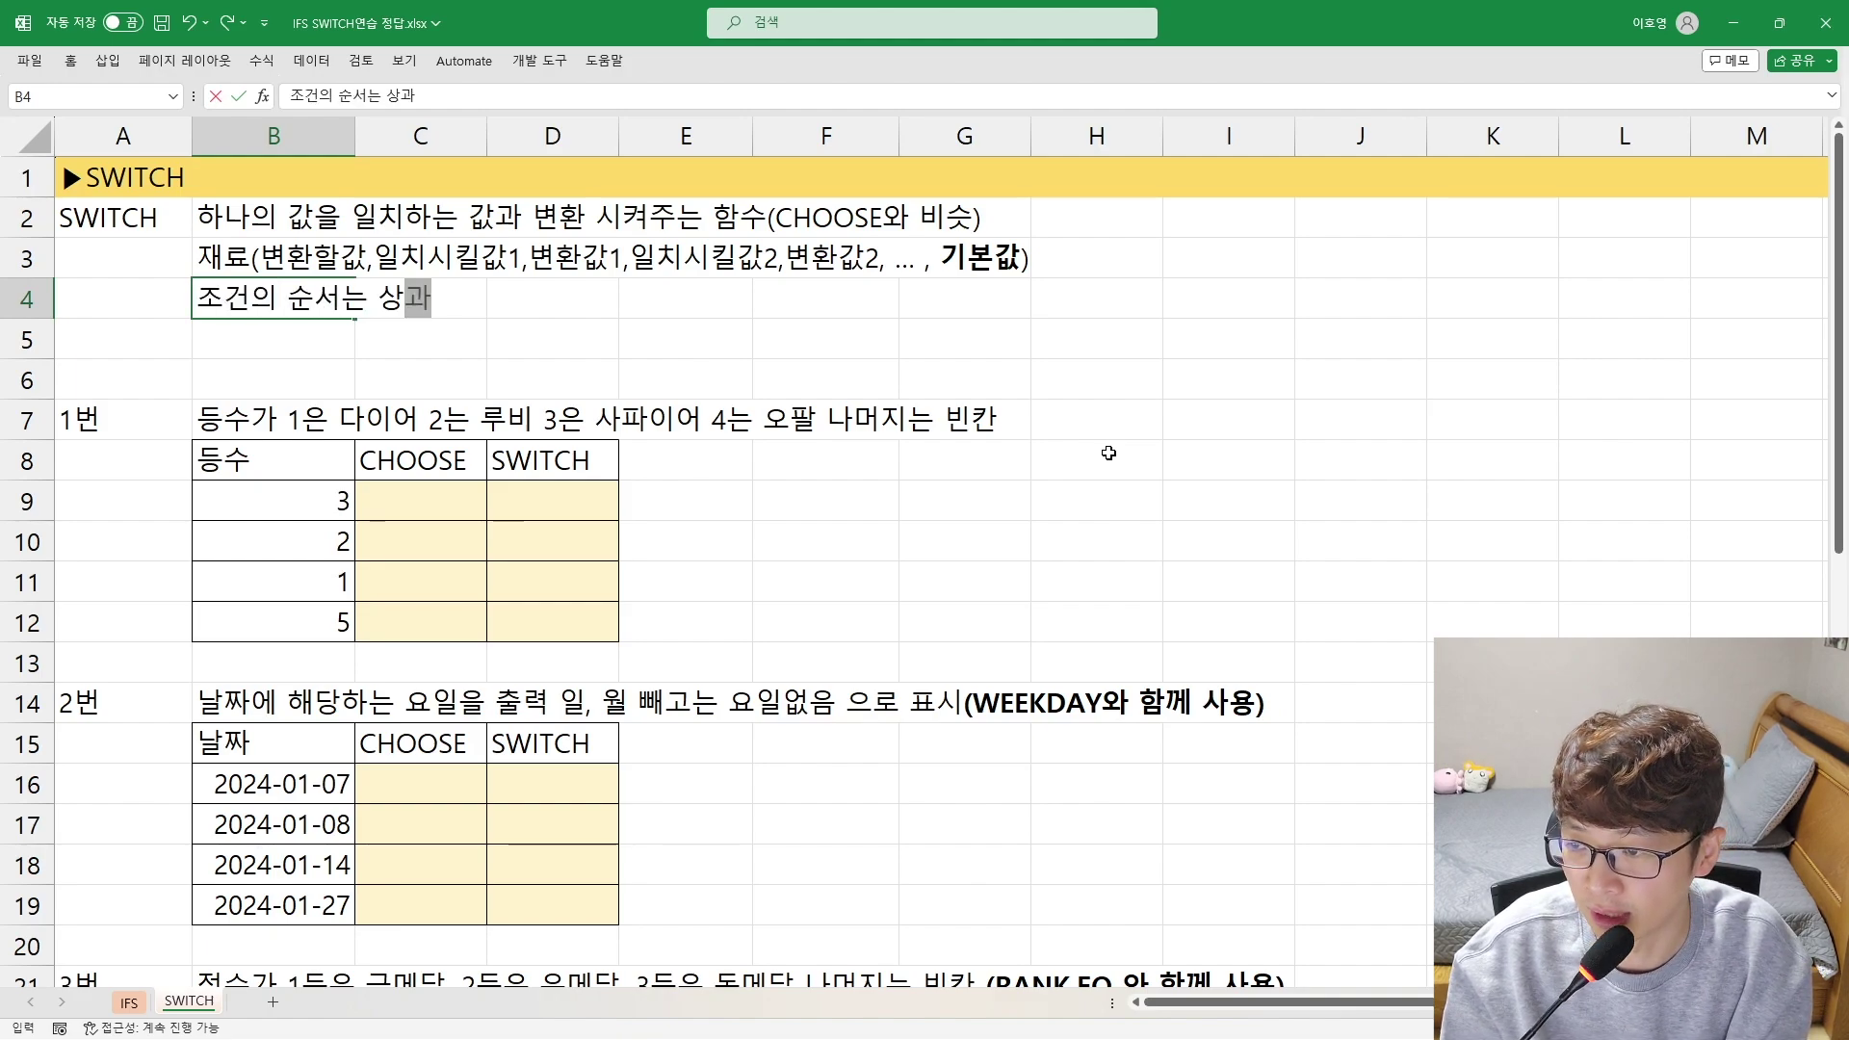
key("BackSpace")
key("BackSpace")
key("BackSpace")
key("BackSpace")
key("BackSpace")
key("BackSpace")
key("BackSpace")
key("BackSpace")
key("BackSpace")
key("BackSpace")
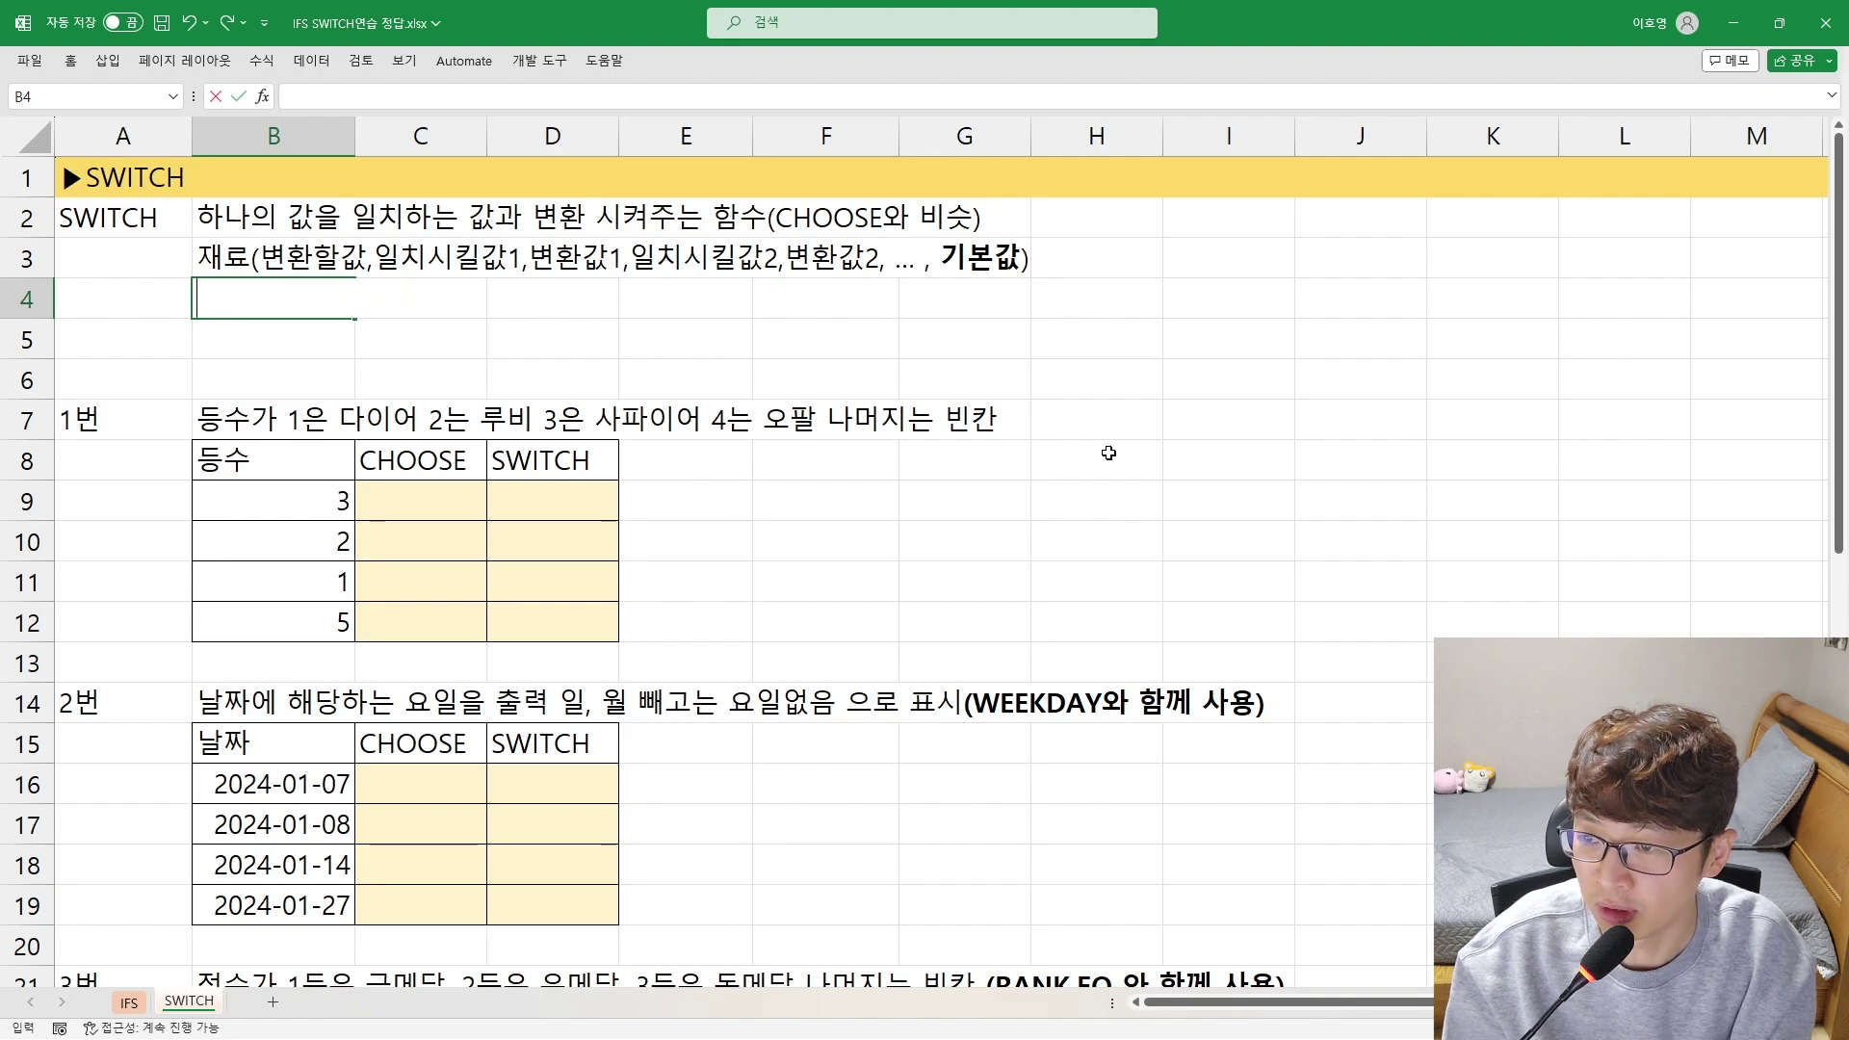
Enter the note "일치하는 값의 순서는 상관없음" in B4
type("일치하는 값ㅇ")
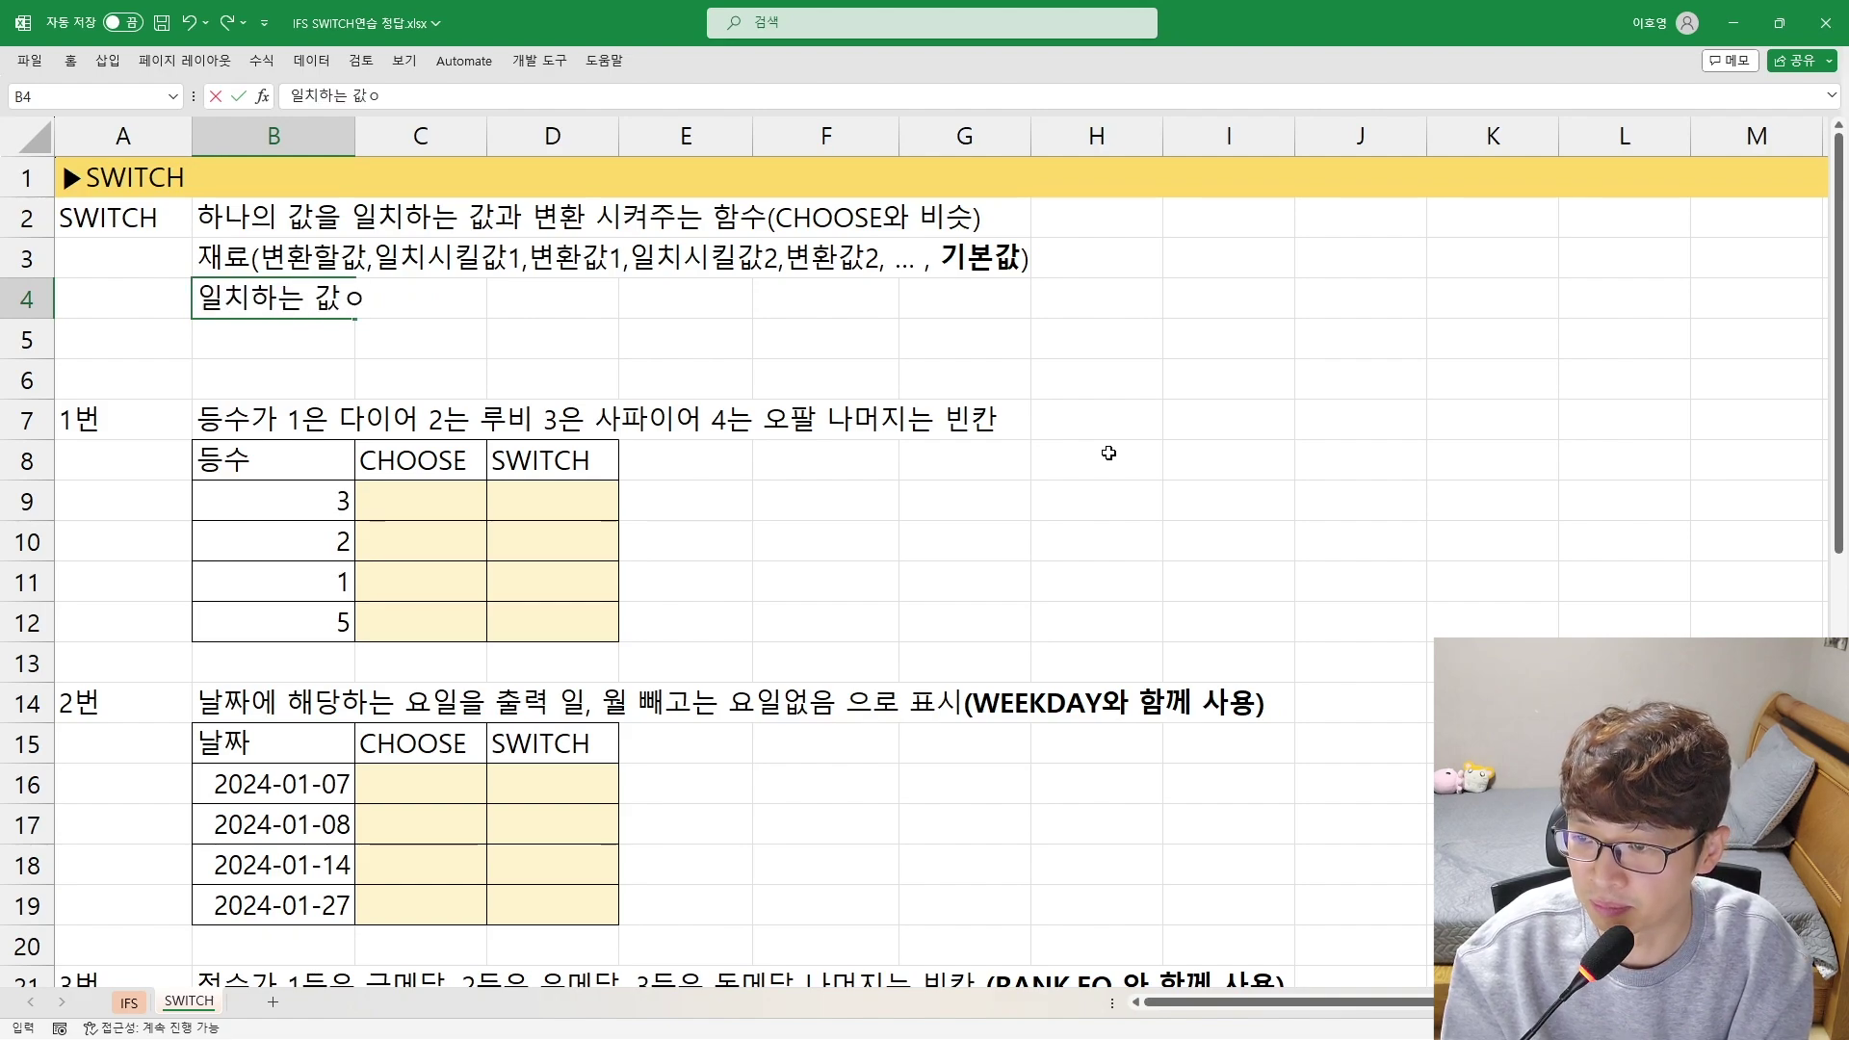
key("BackSpace")
type("의 순서는 ")
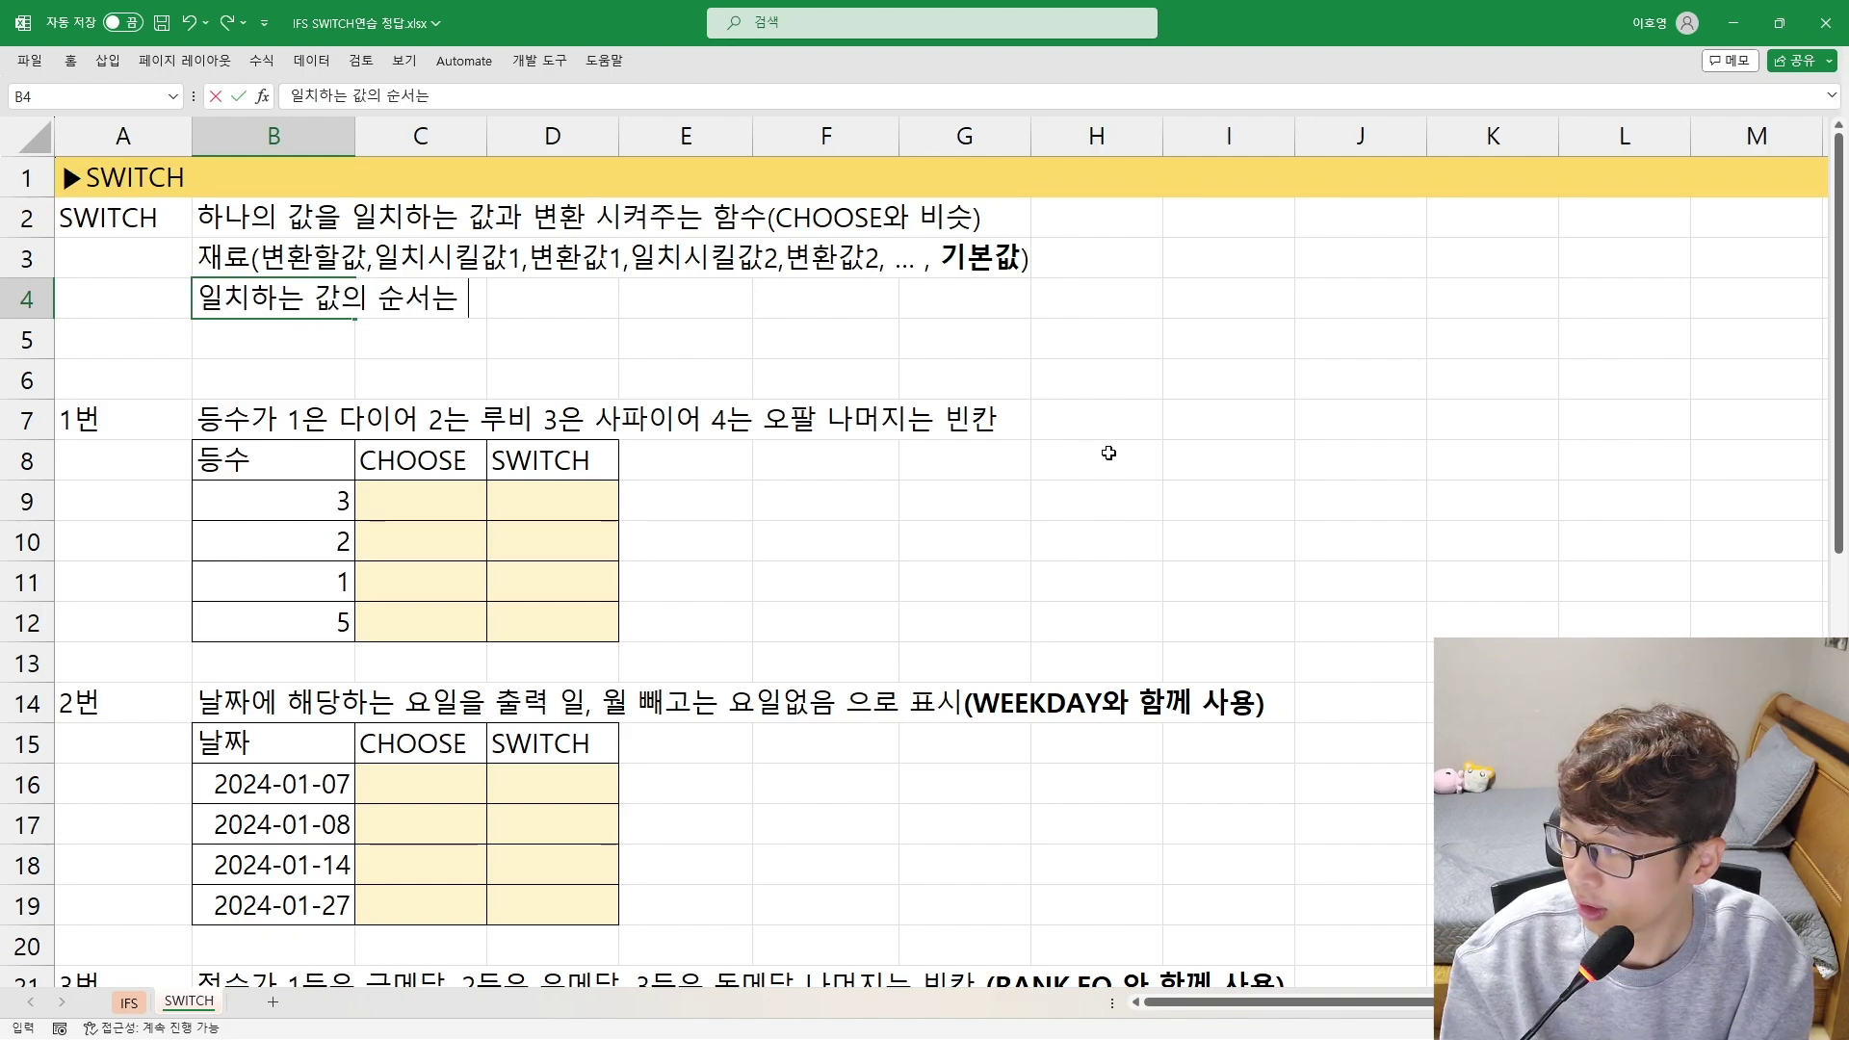
type("상관없음")
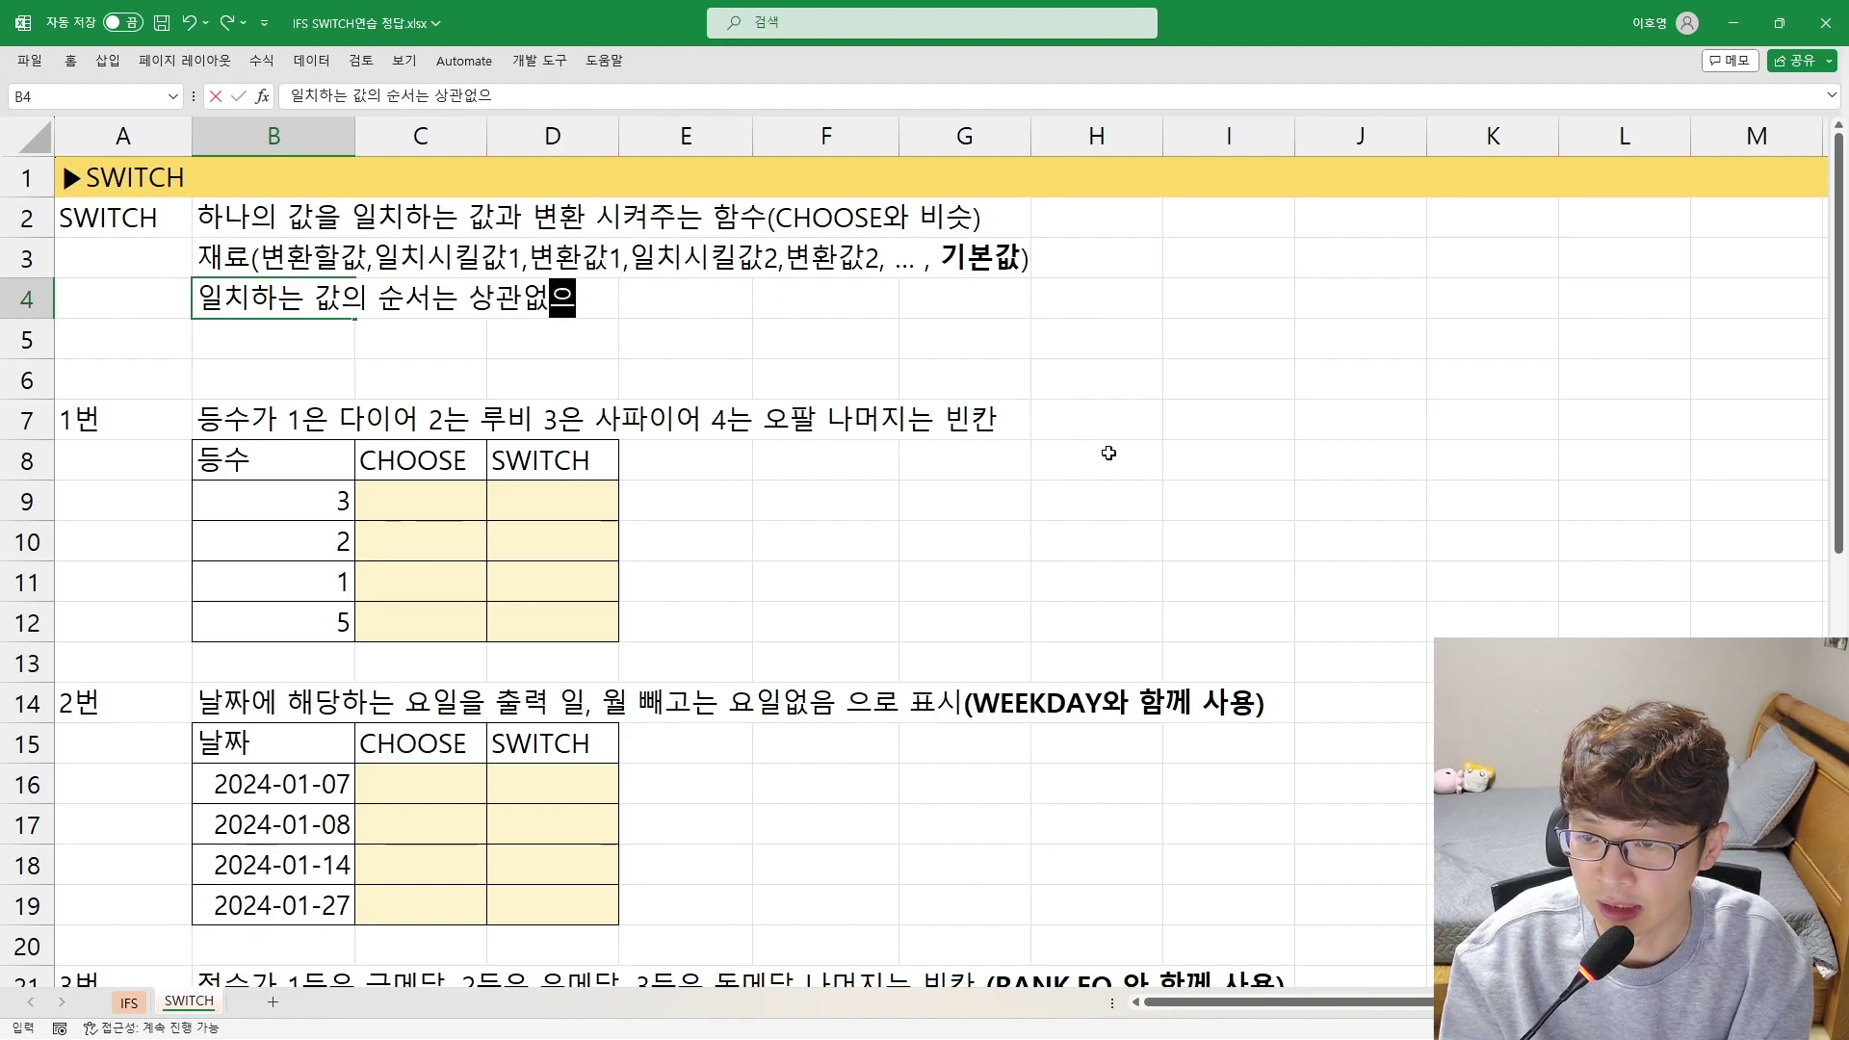
key("Return")
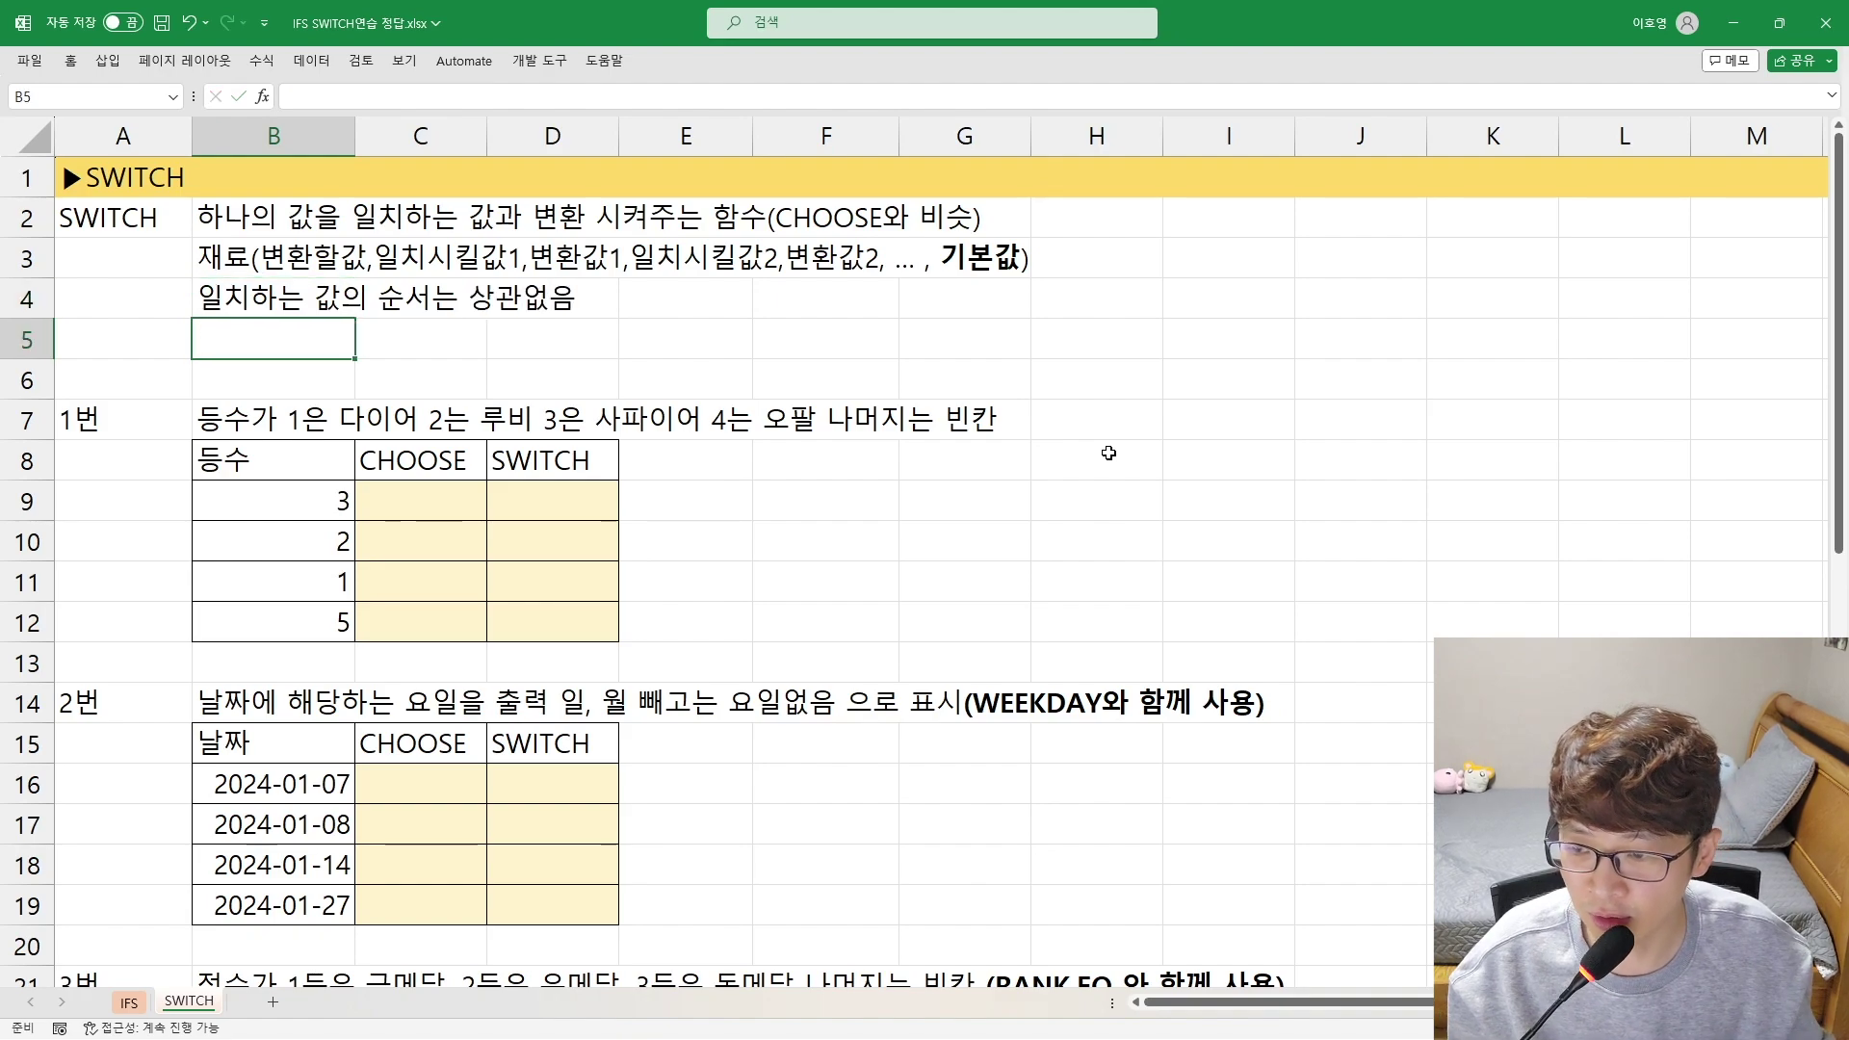
Glance at the IFS worksheet, return to SWITCH and enter the note "기본값 표현이 가능함" in B5
left_click(131, 1004)
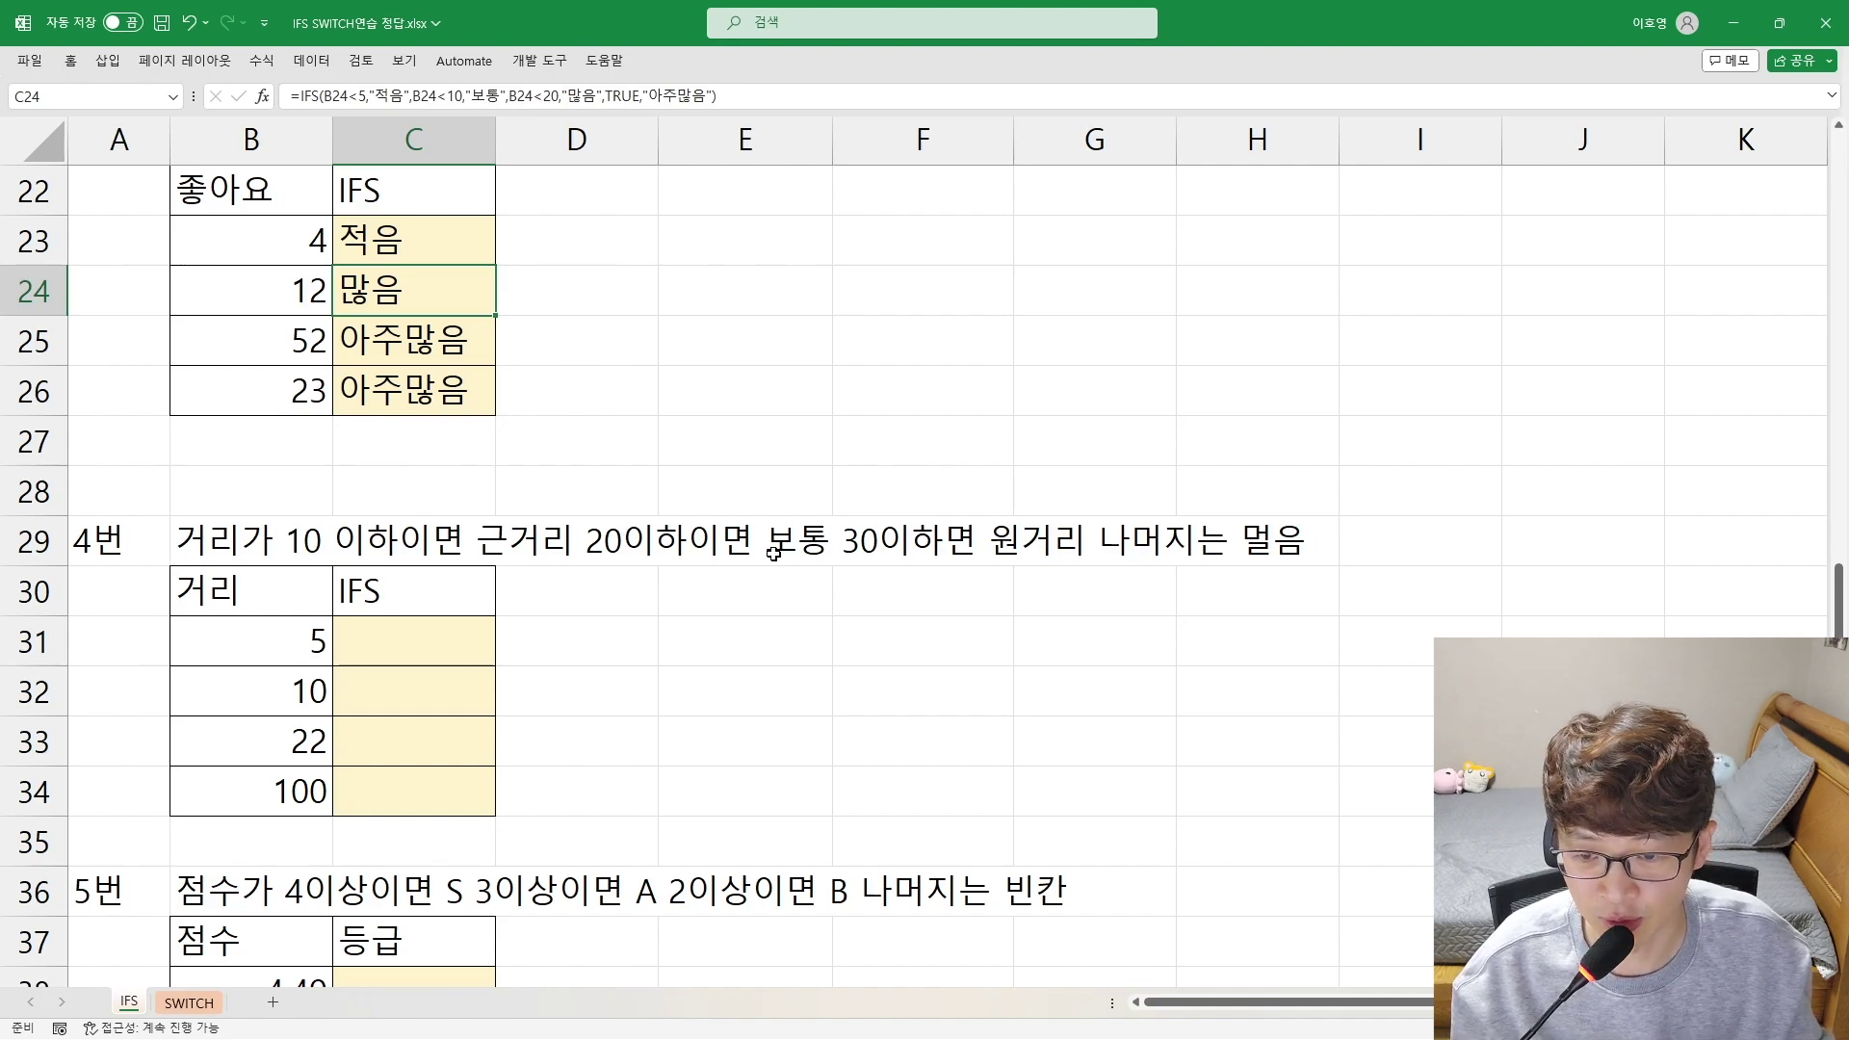
left_click(197, 1004)
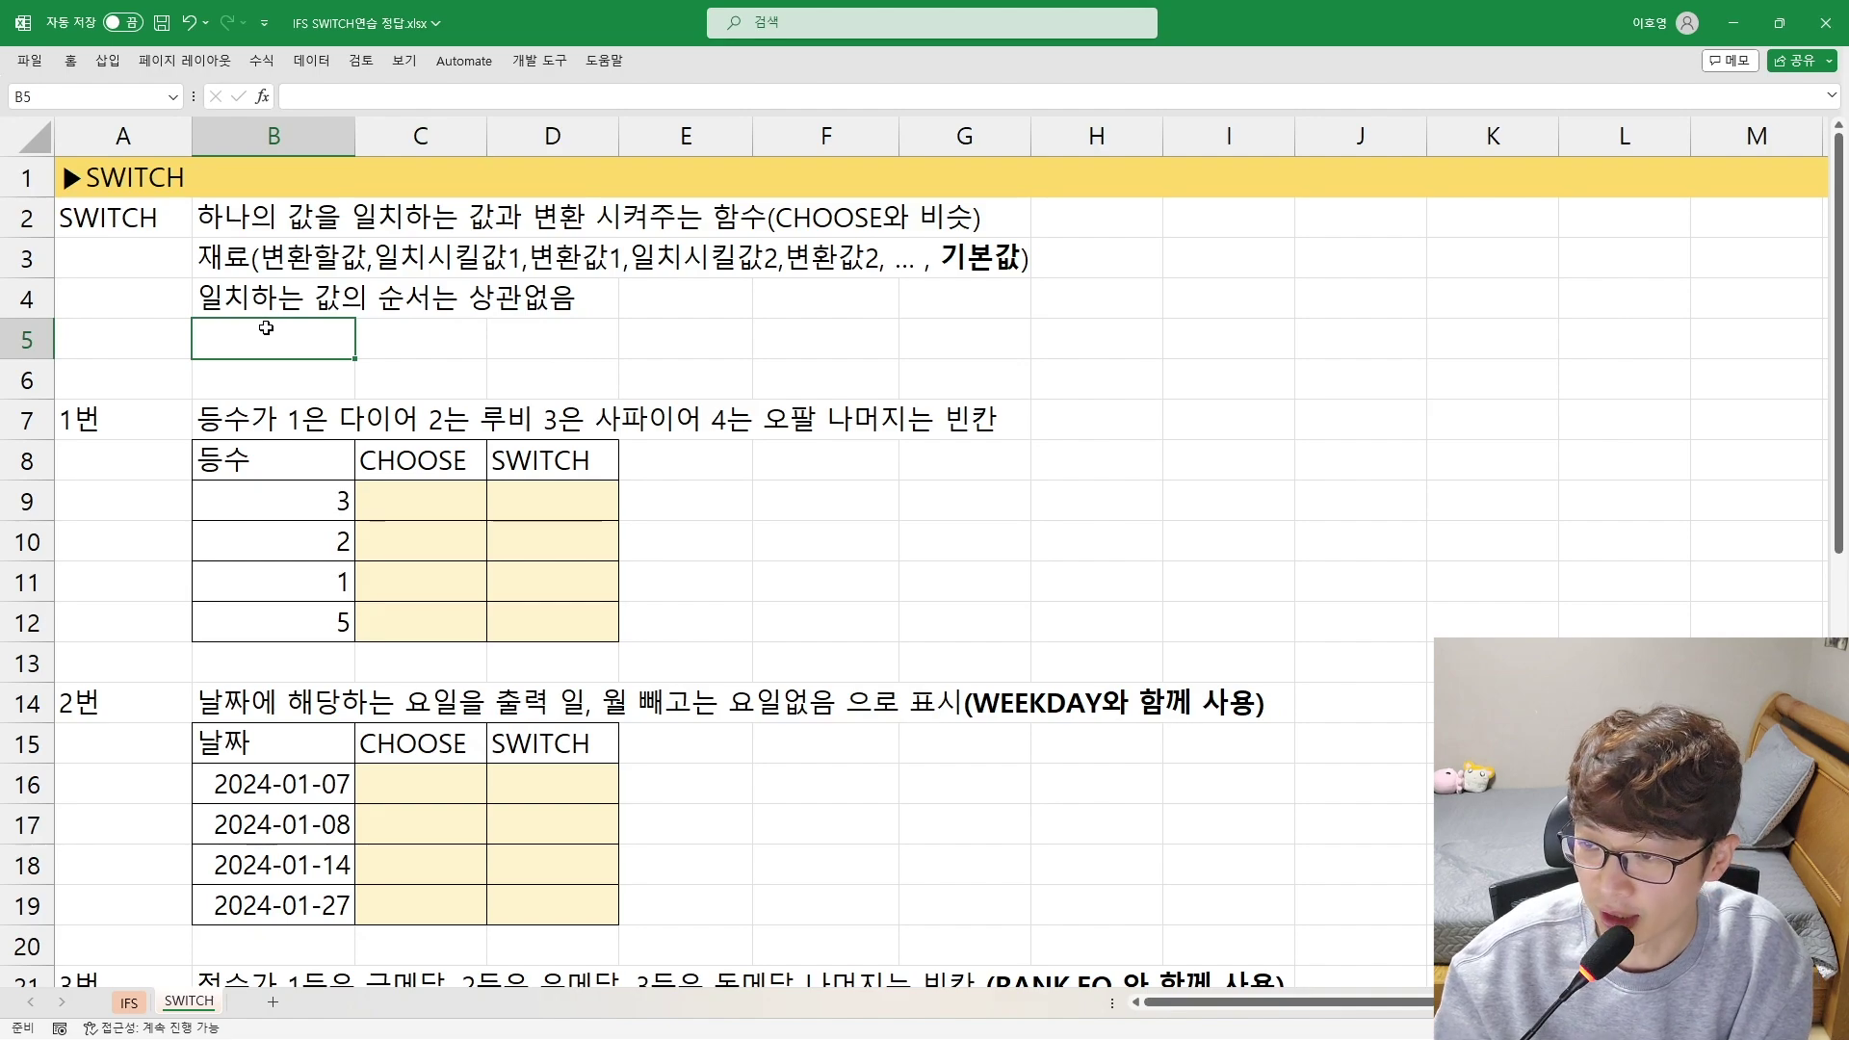
type("기본ㄱ값 표현이 가느")
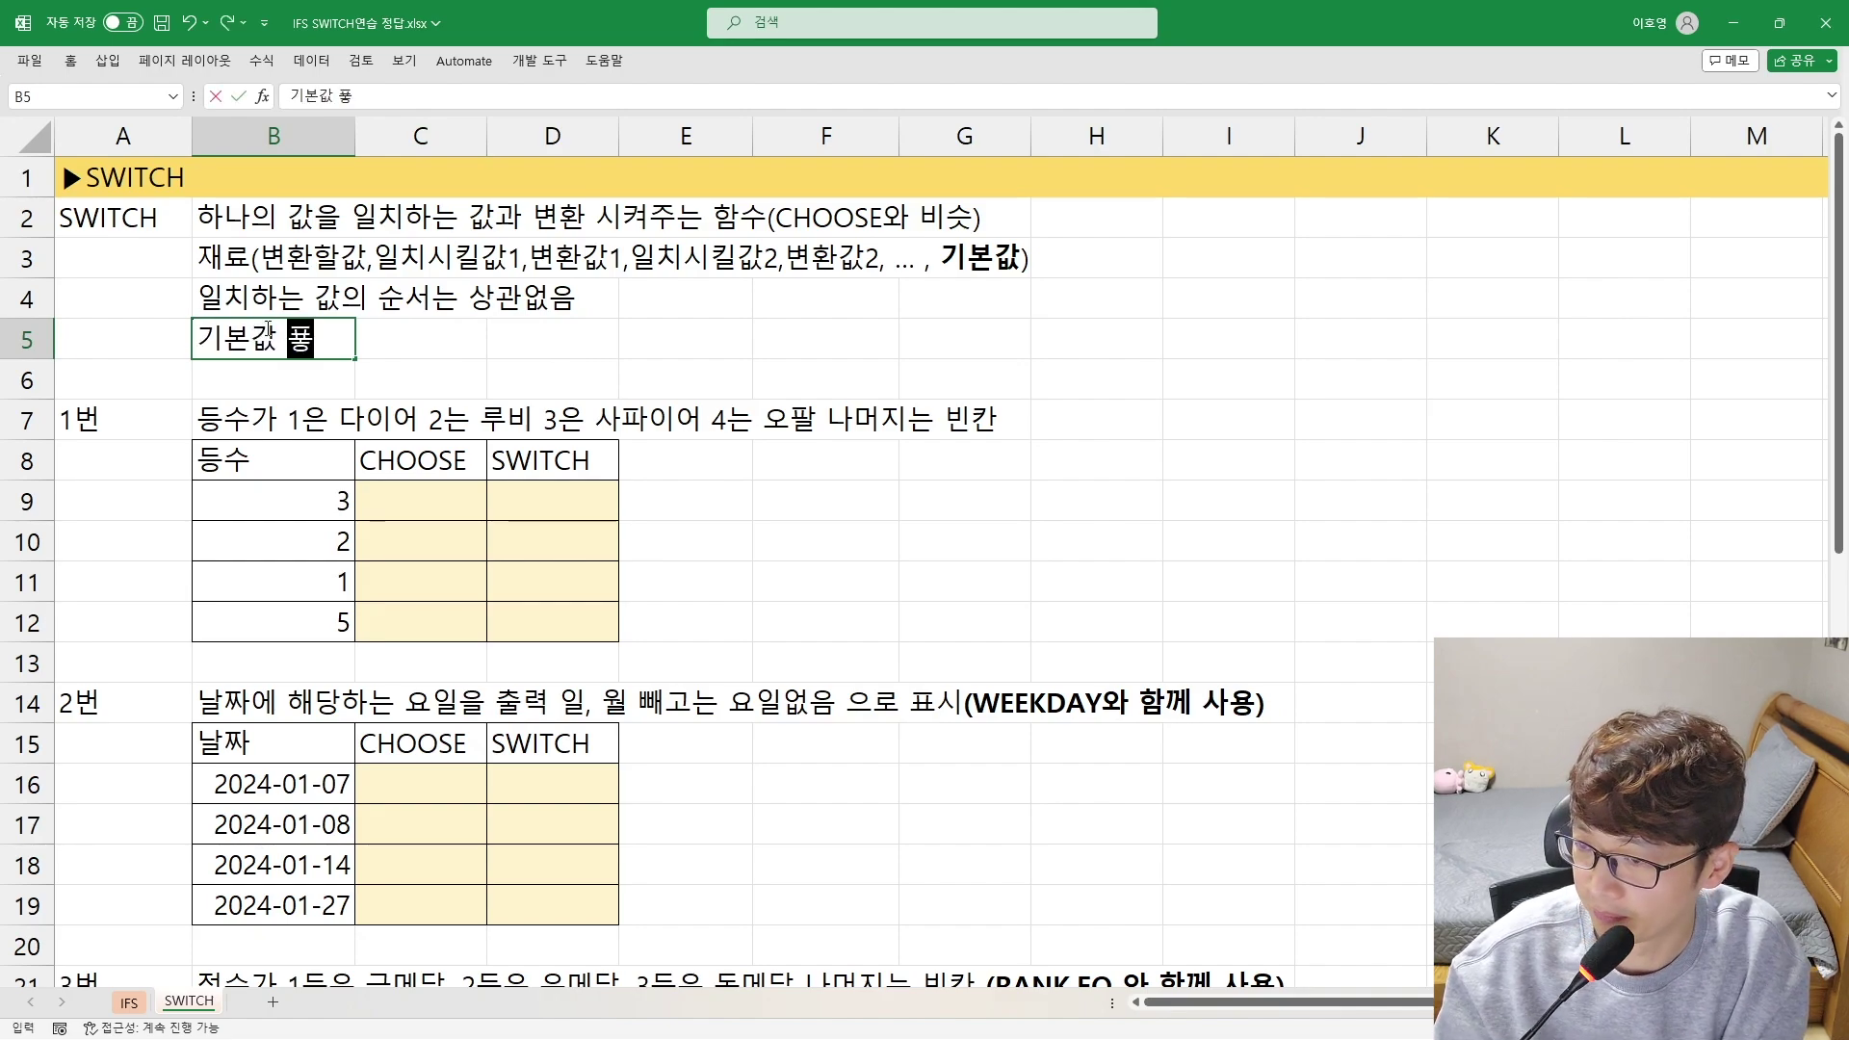
type("능함")
key("Return")
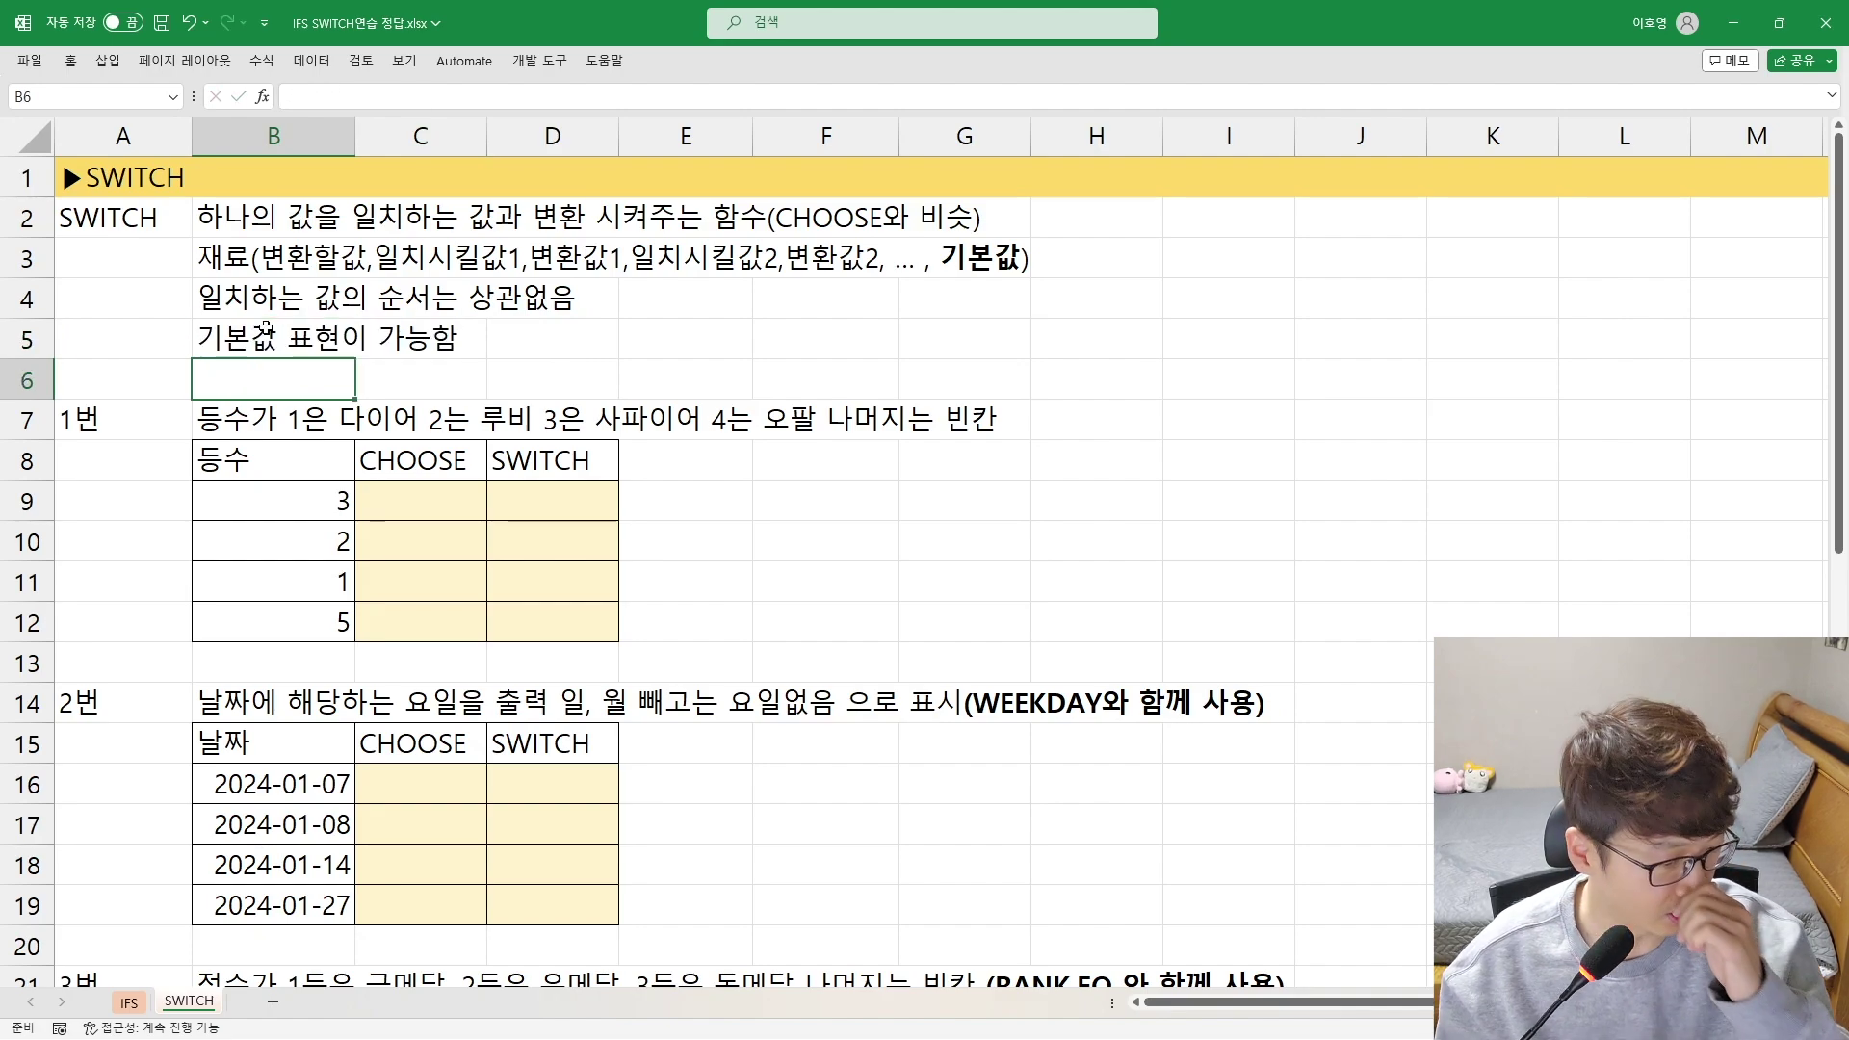
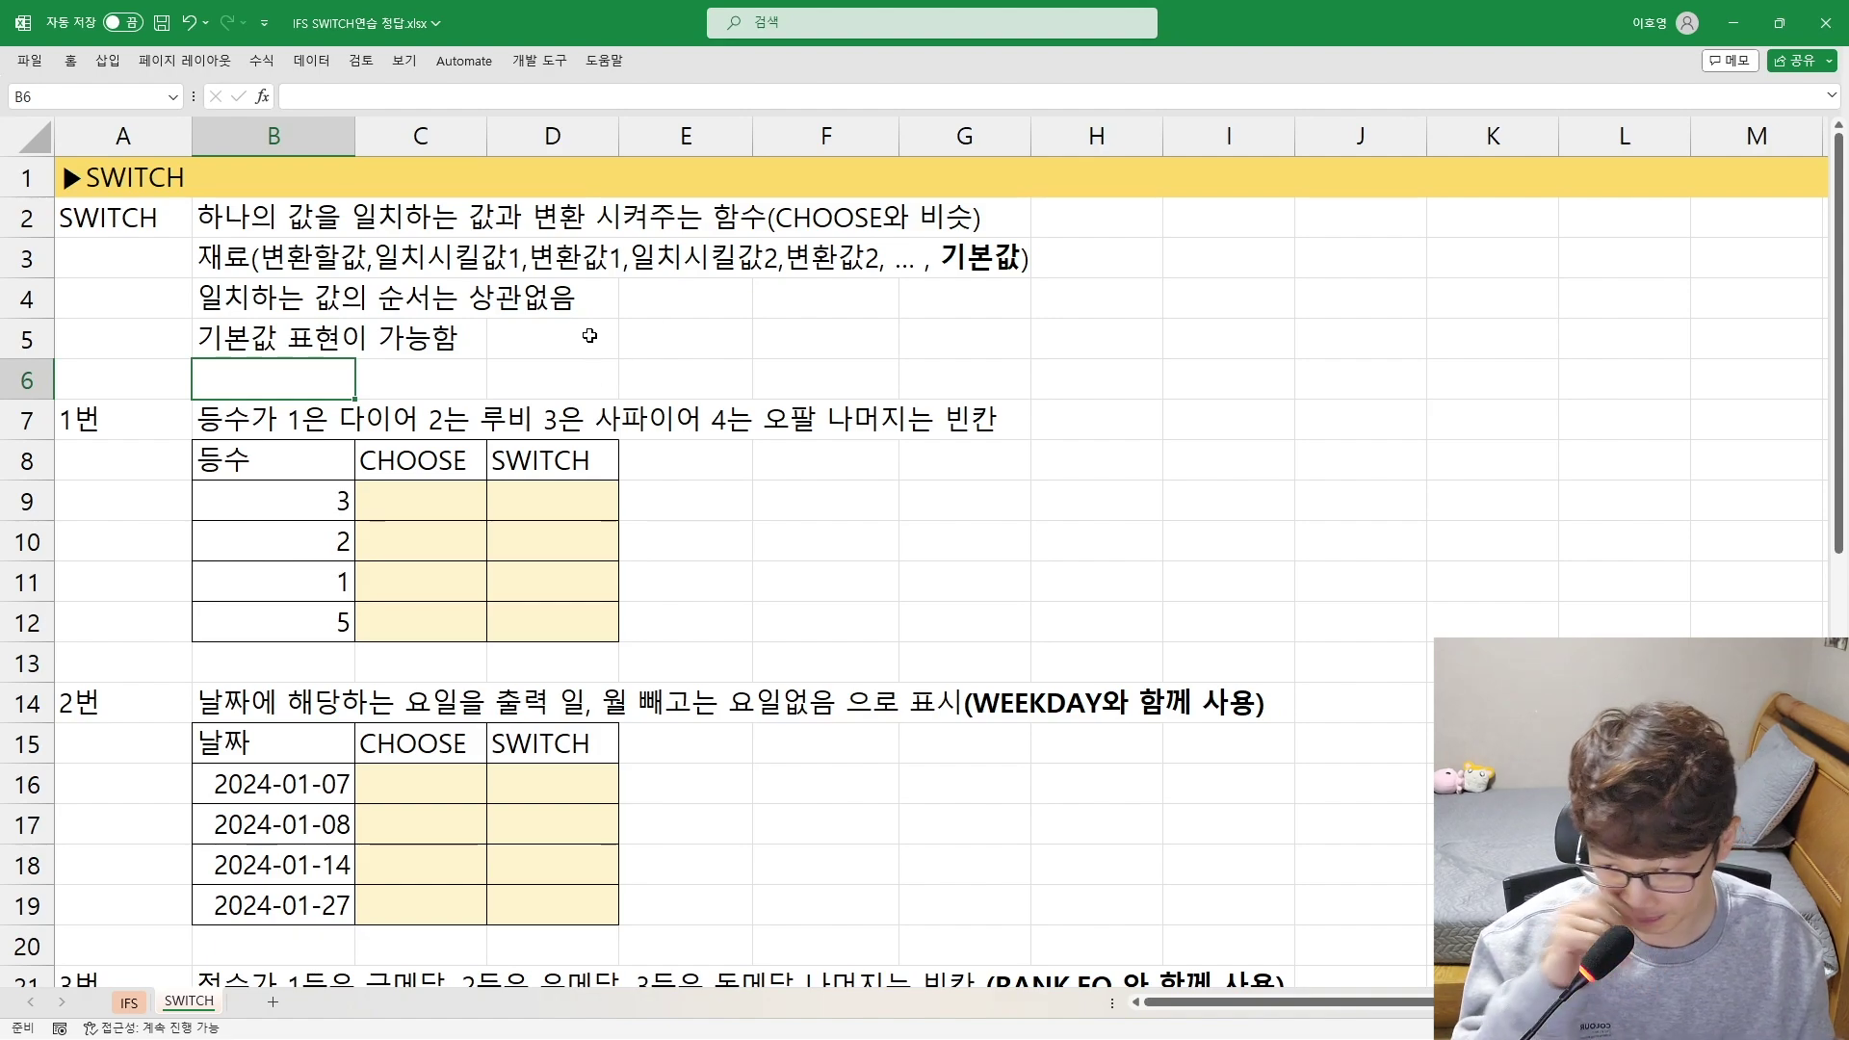
Start a CHOOSE formula in C9 with B9 as its index argument
left_click(417, 501)
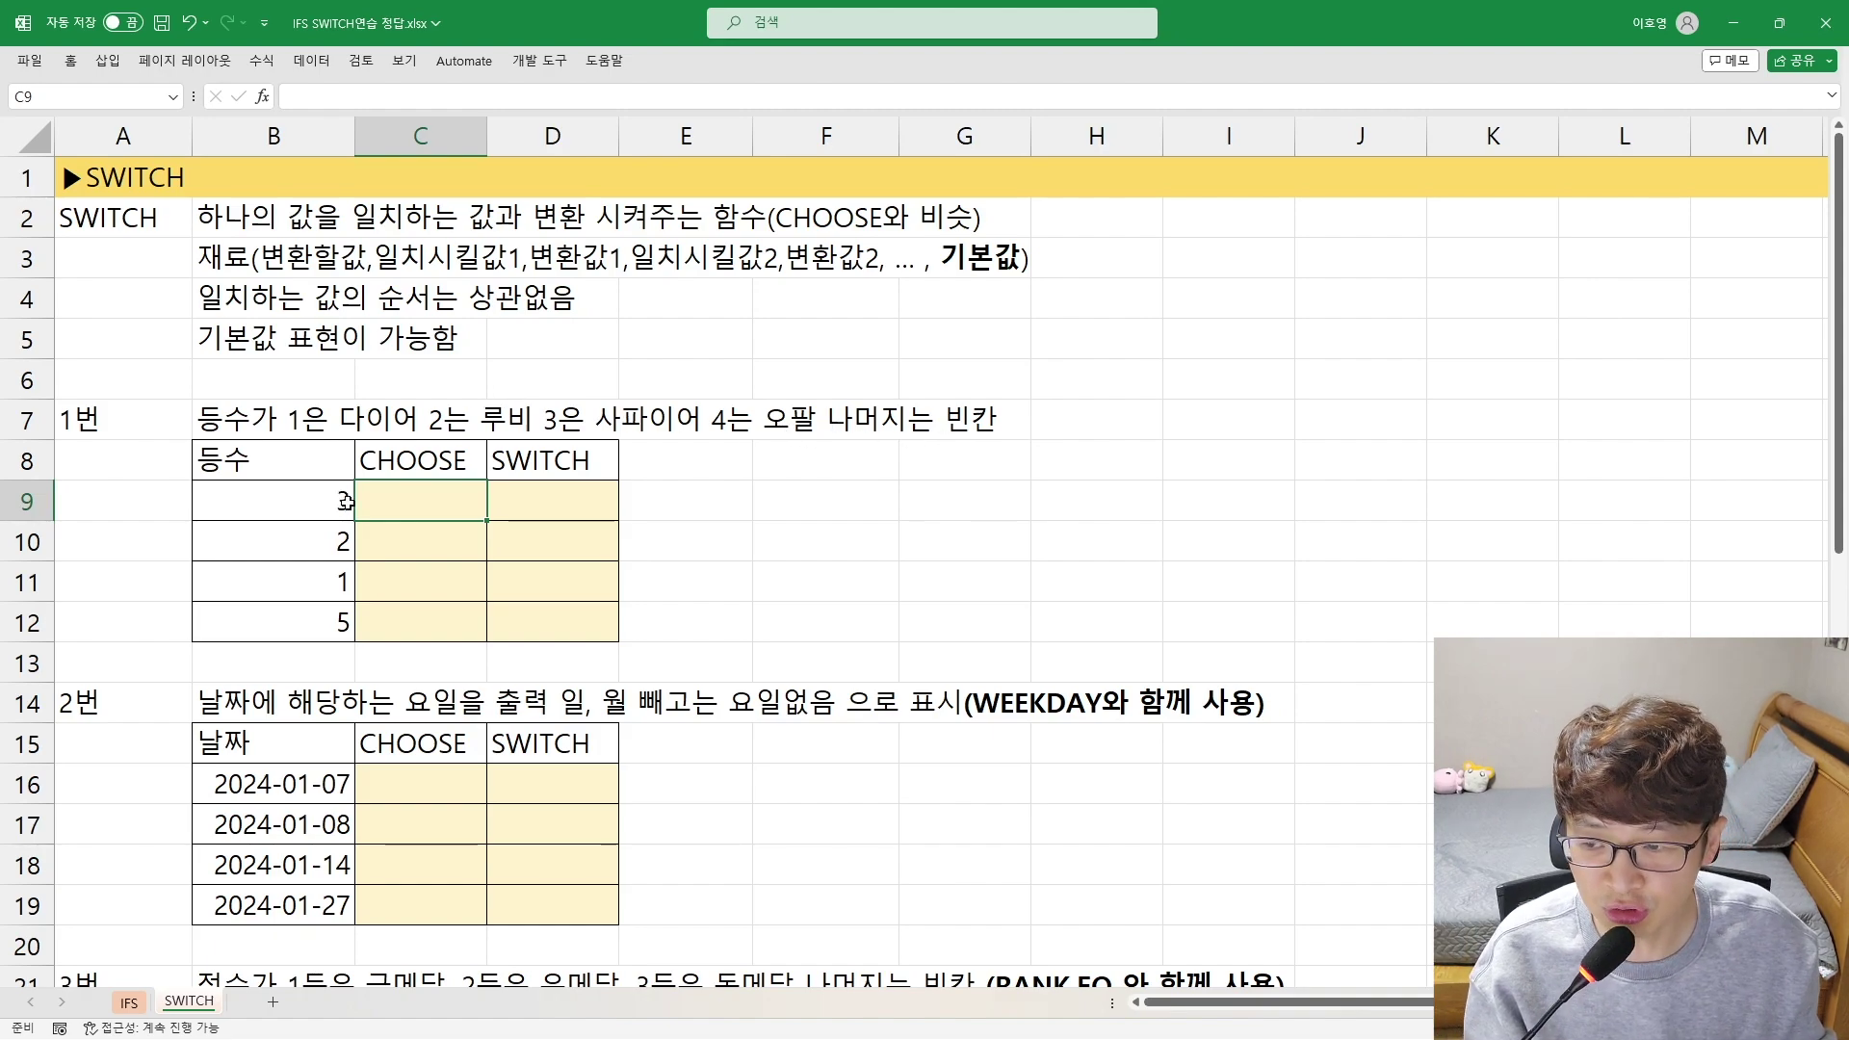
double_click(401, 497)
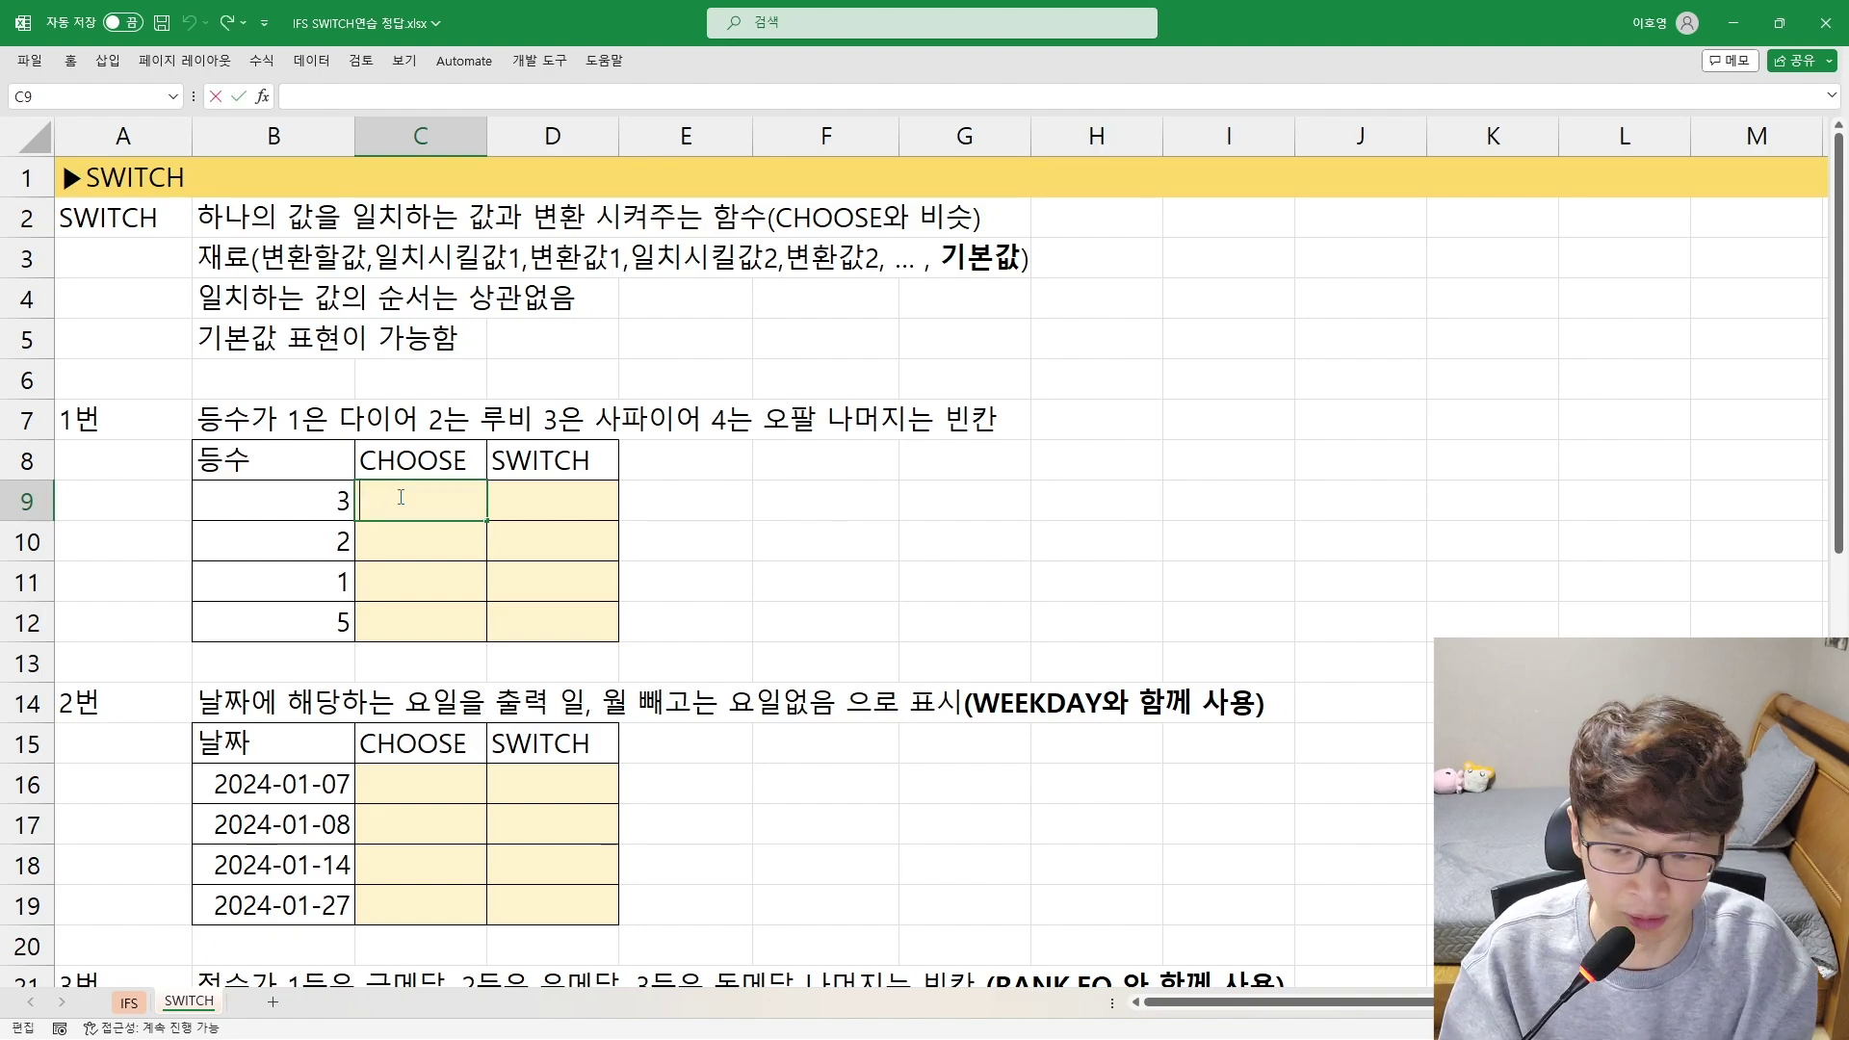
type("=초")
key("BackSpace")
key("BackSpace")
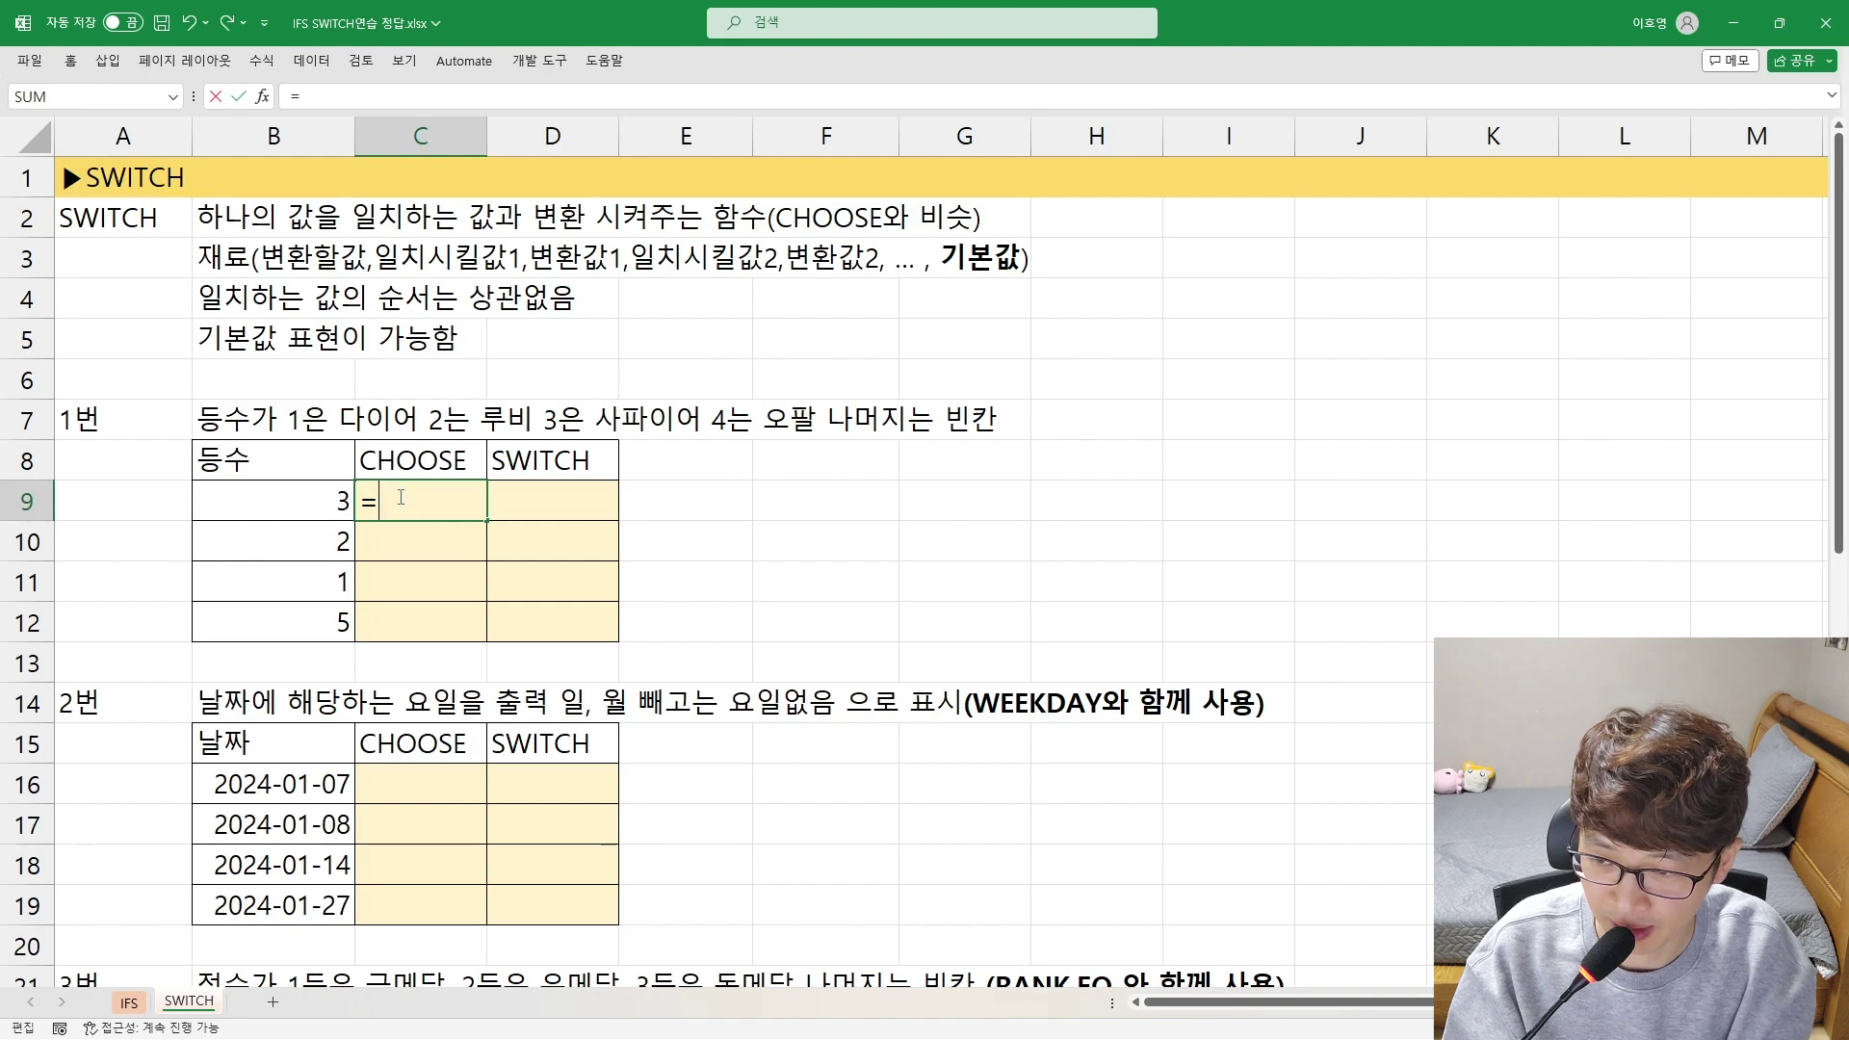
type("CHOOSE")
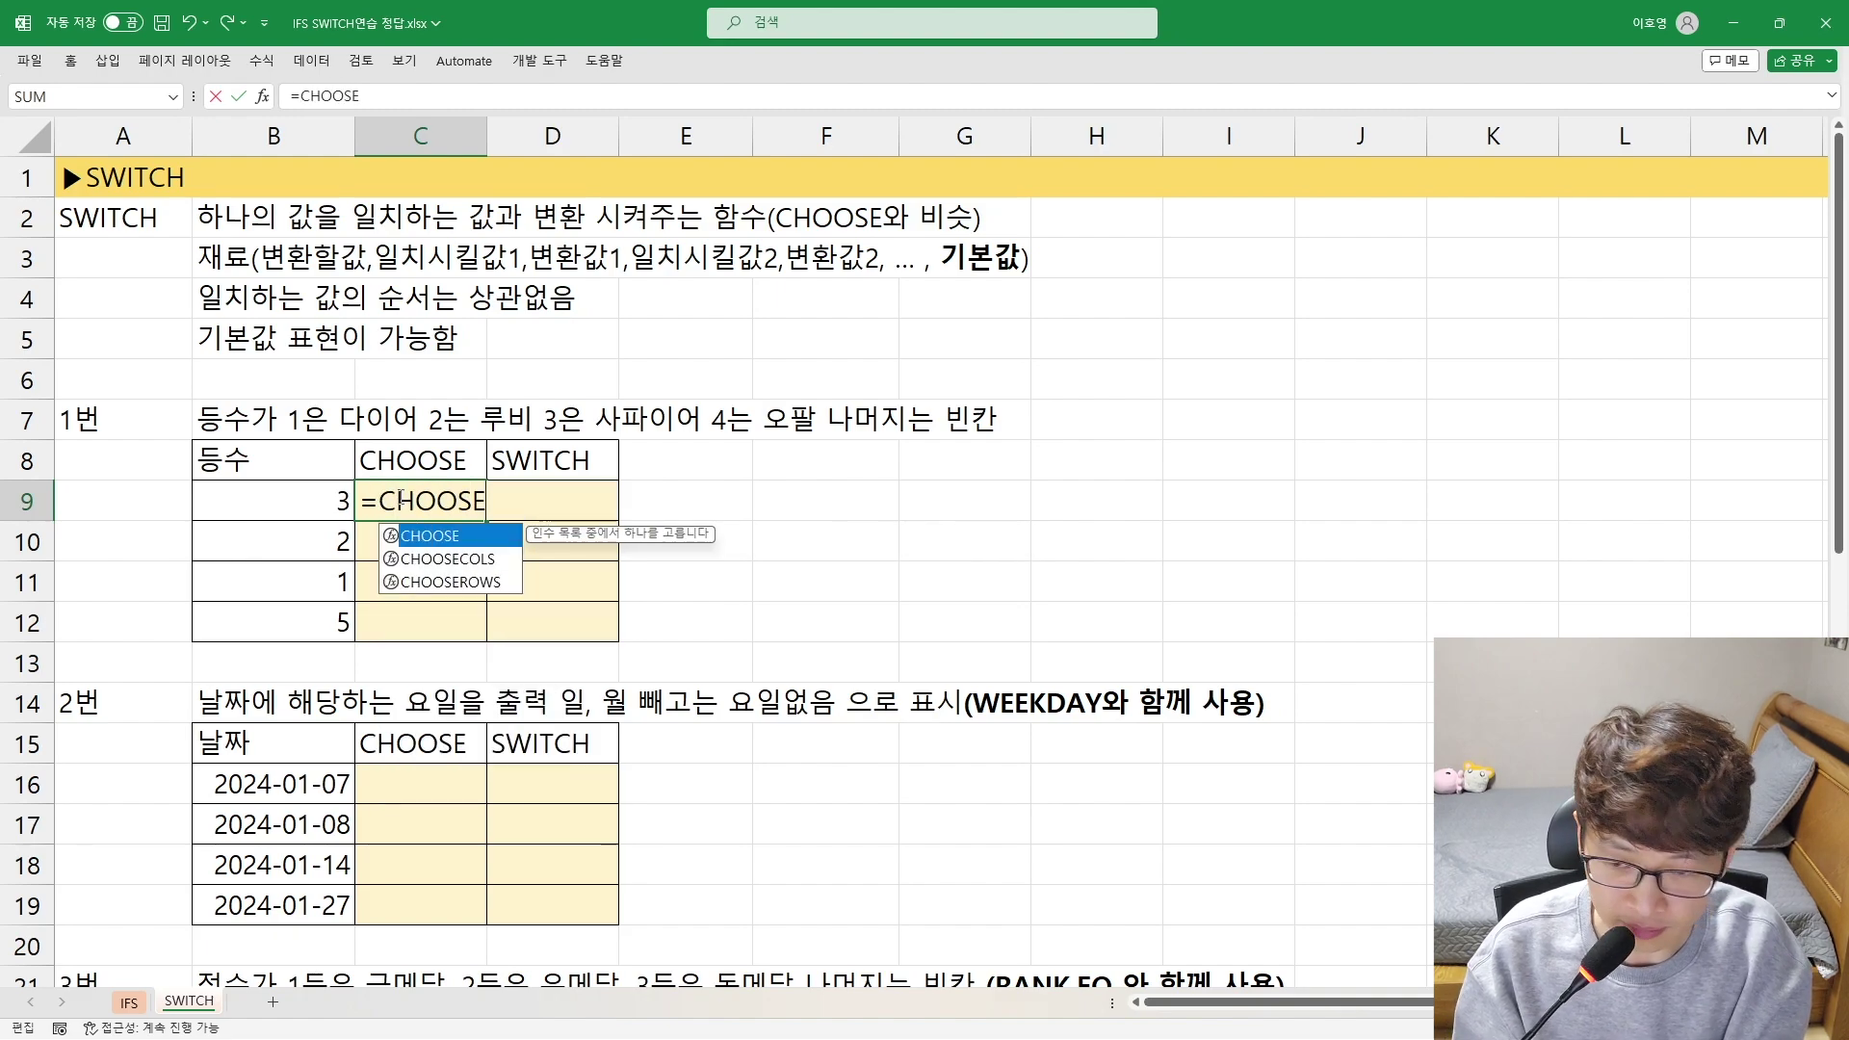
type("(")
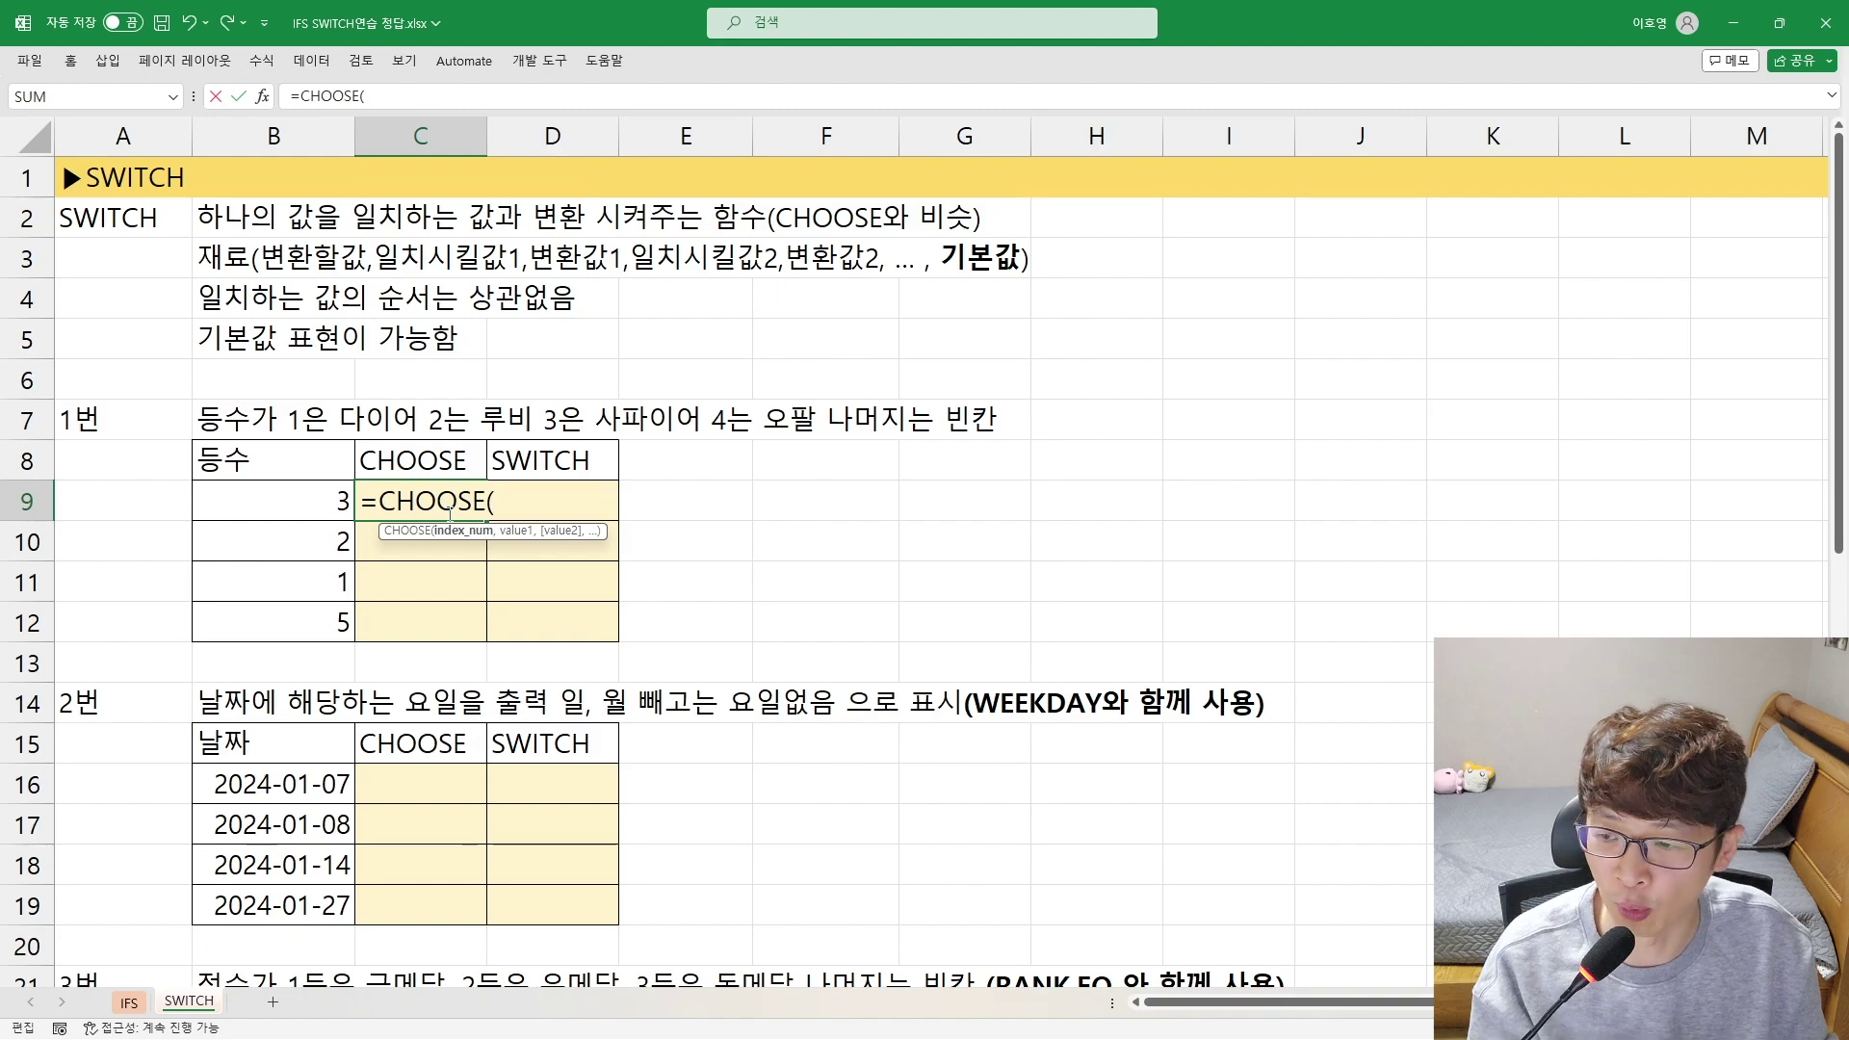
left_click(299, 499)
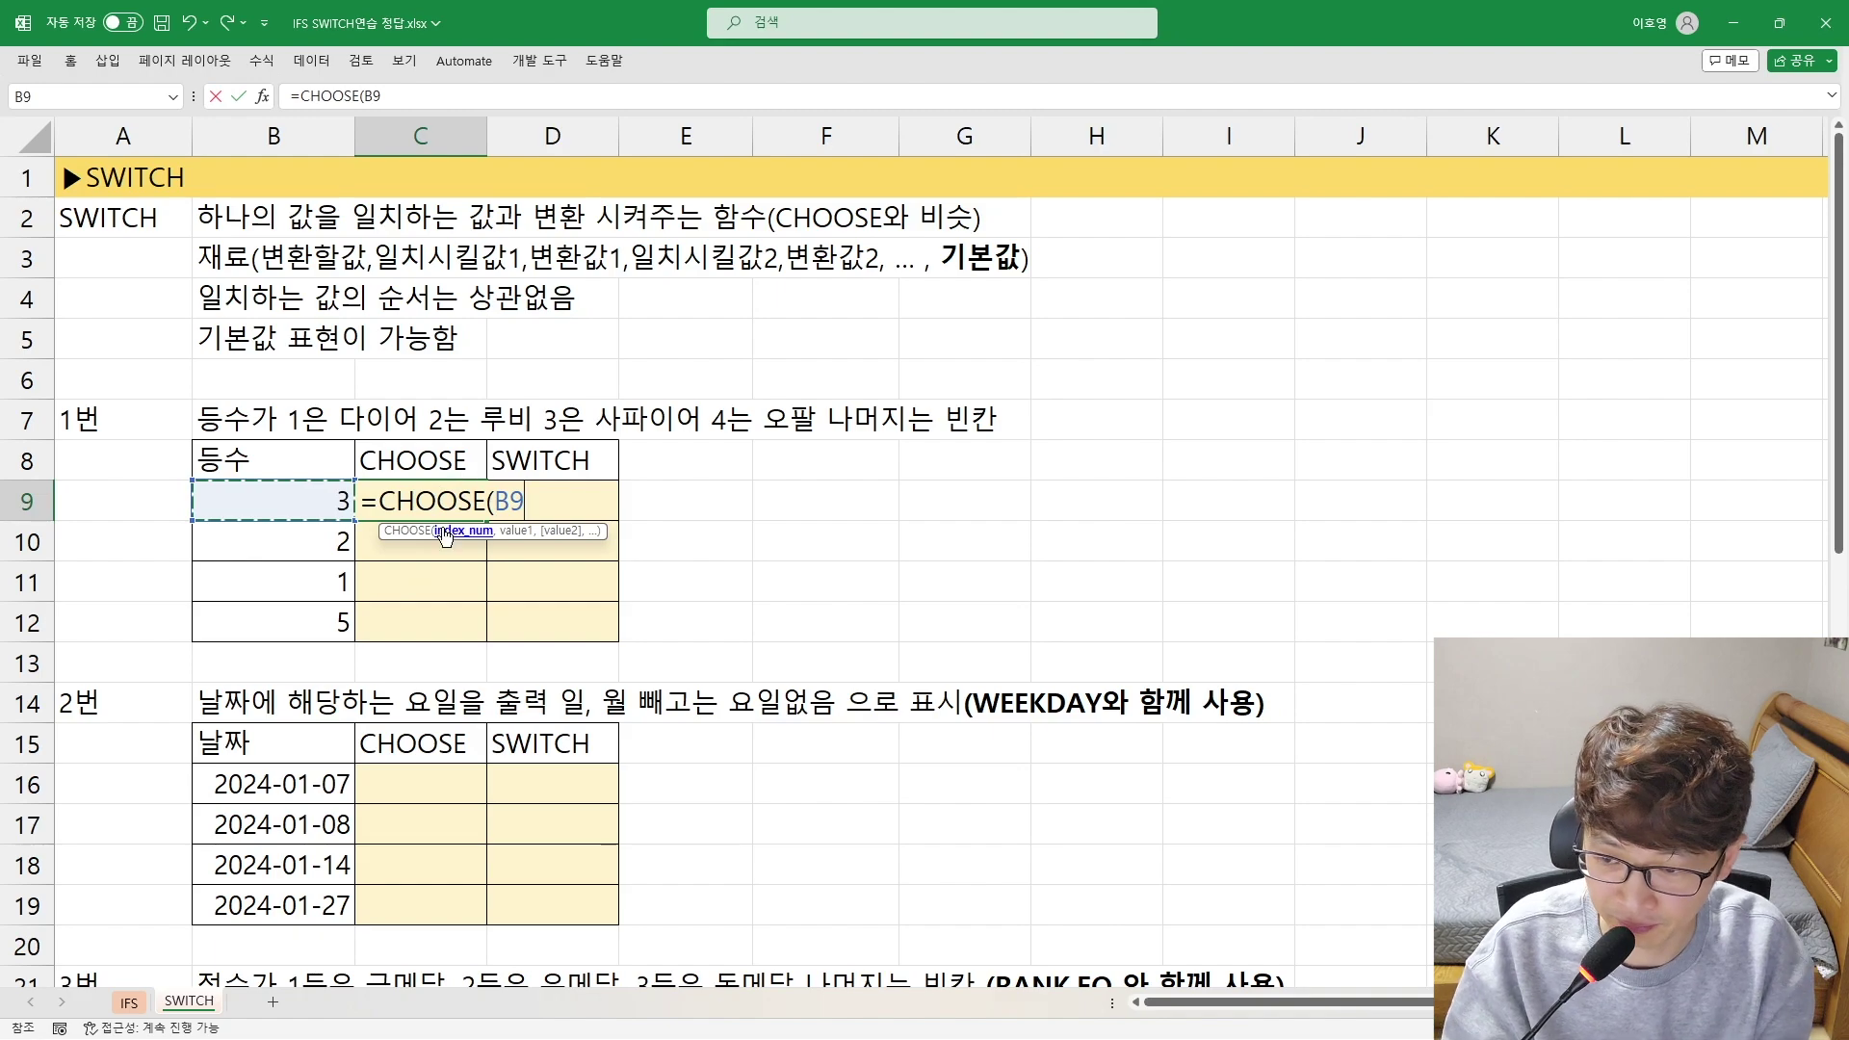
type(",")
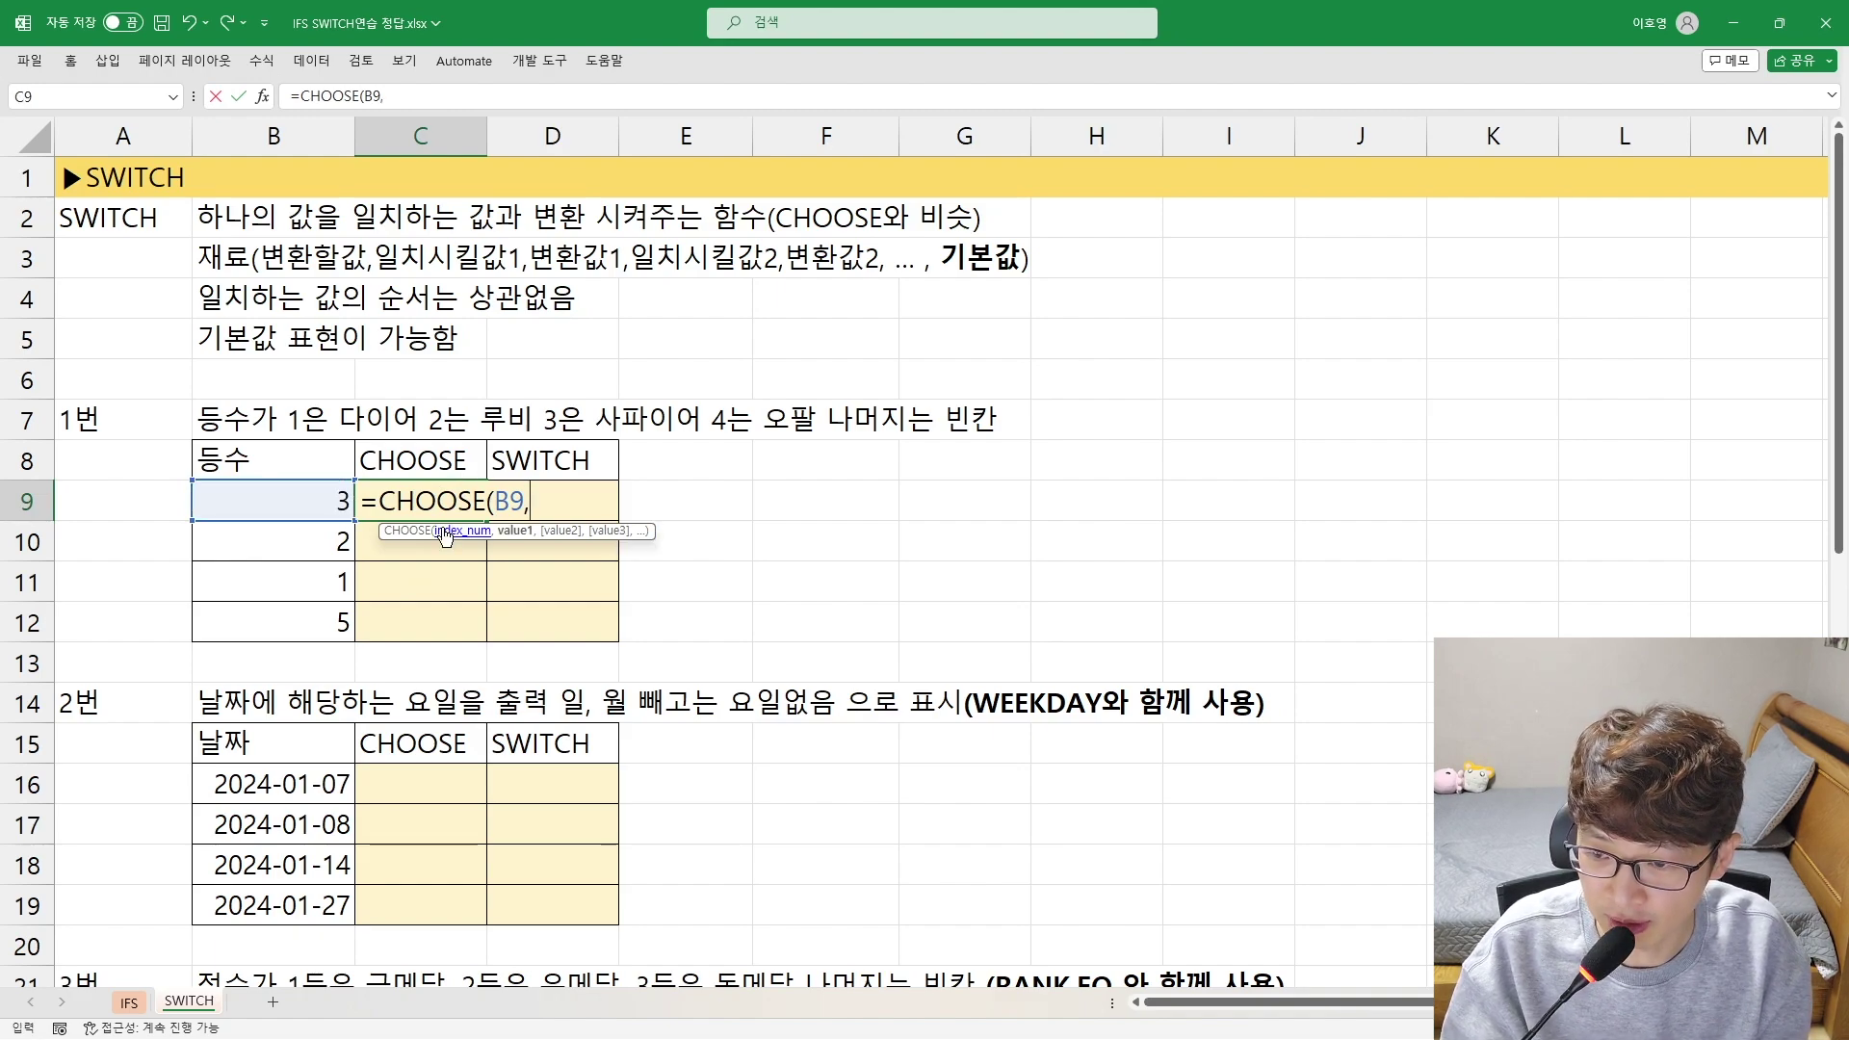
Add "다이아", "루비", "사파이어" and "오팔" as the value arguments of the CHOOSE formula in C9
type("\"EKD")
key("BackSpace")
key("BackSpace")
key("BackSpace")
key("Hangul")
type("ㄷ")
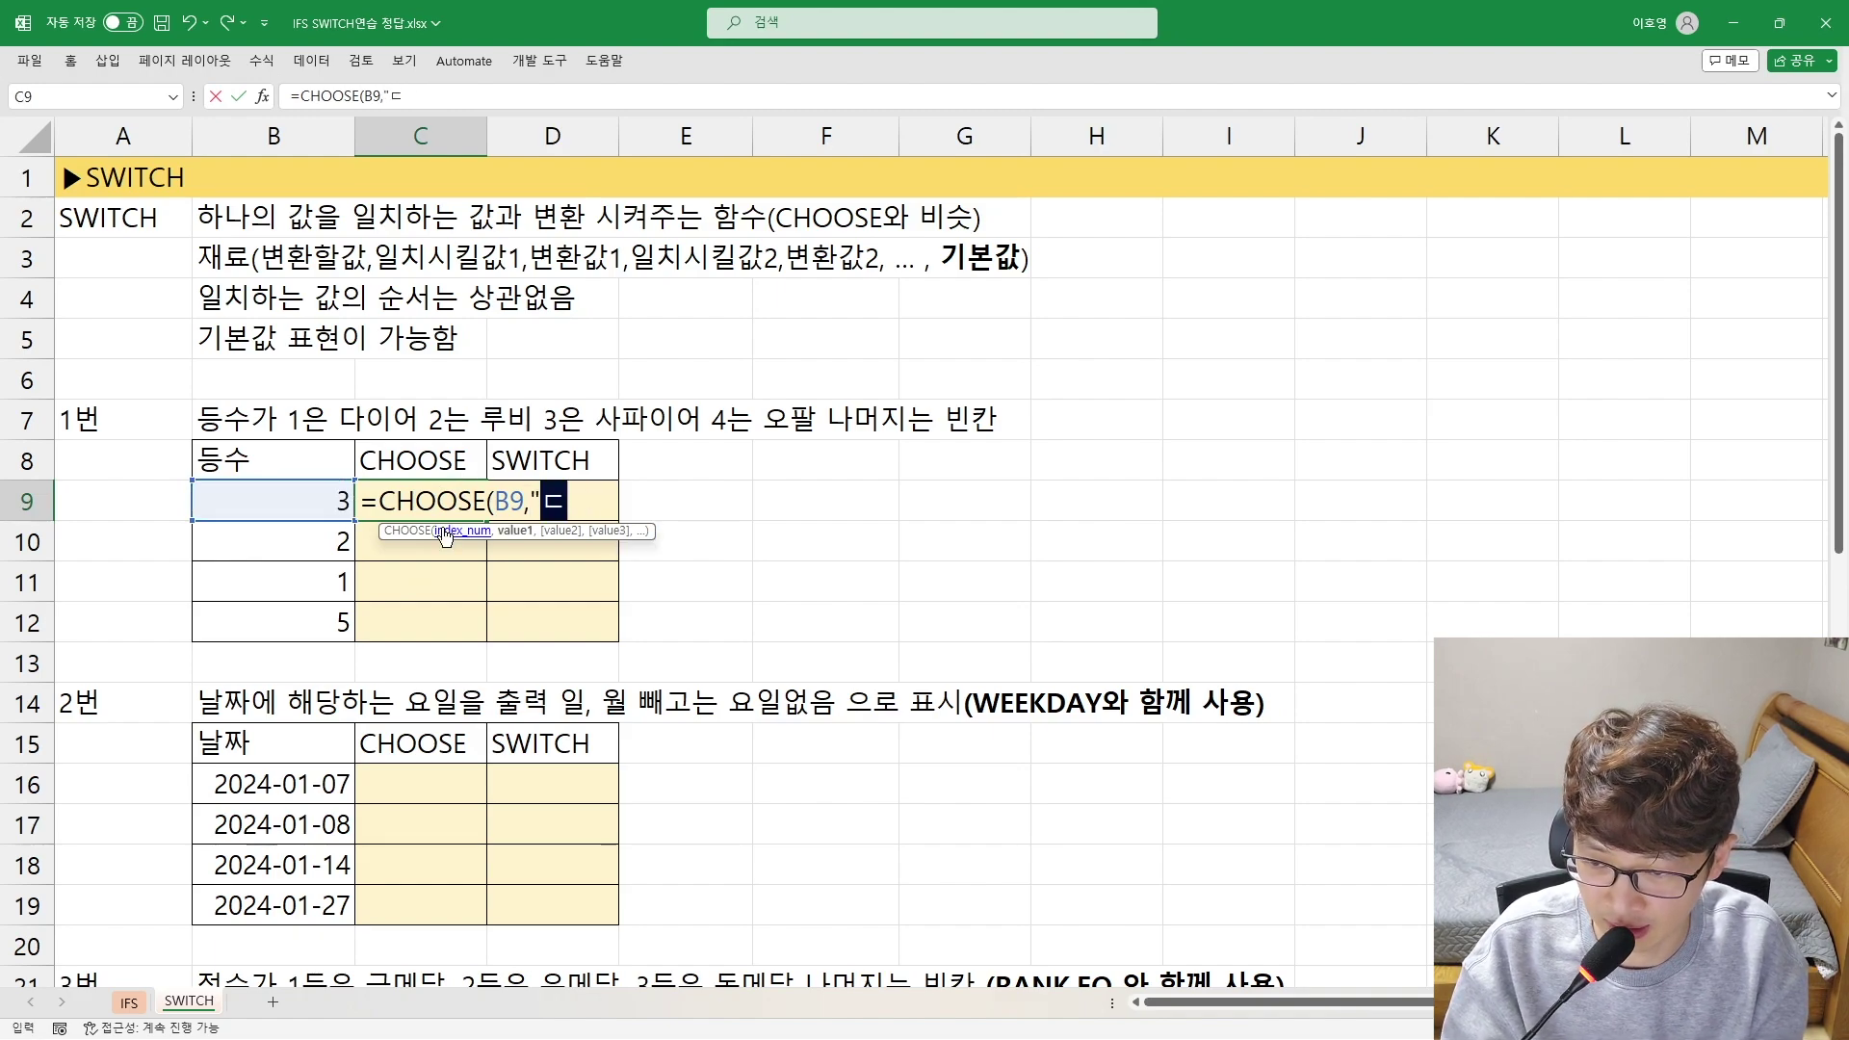
type("ㅏ이아\",\"")
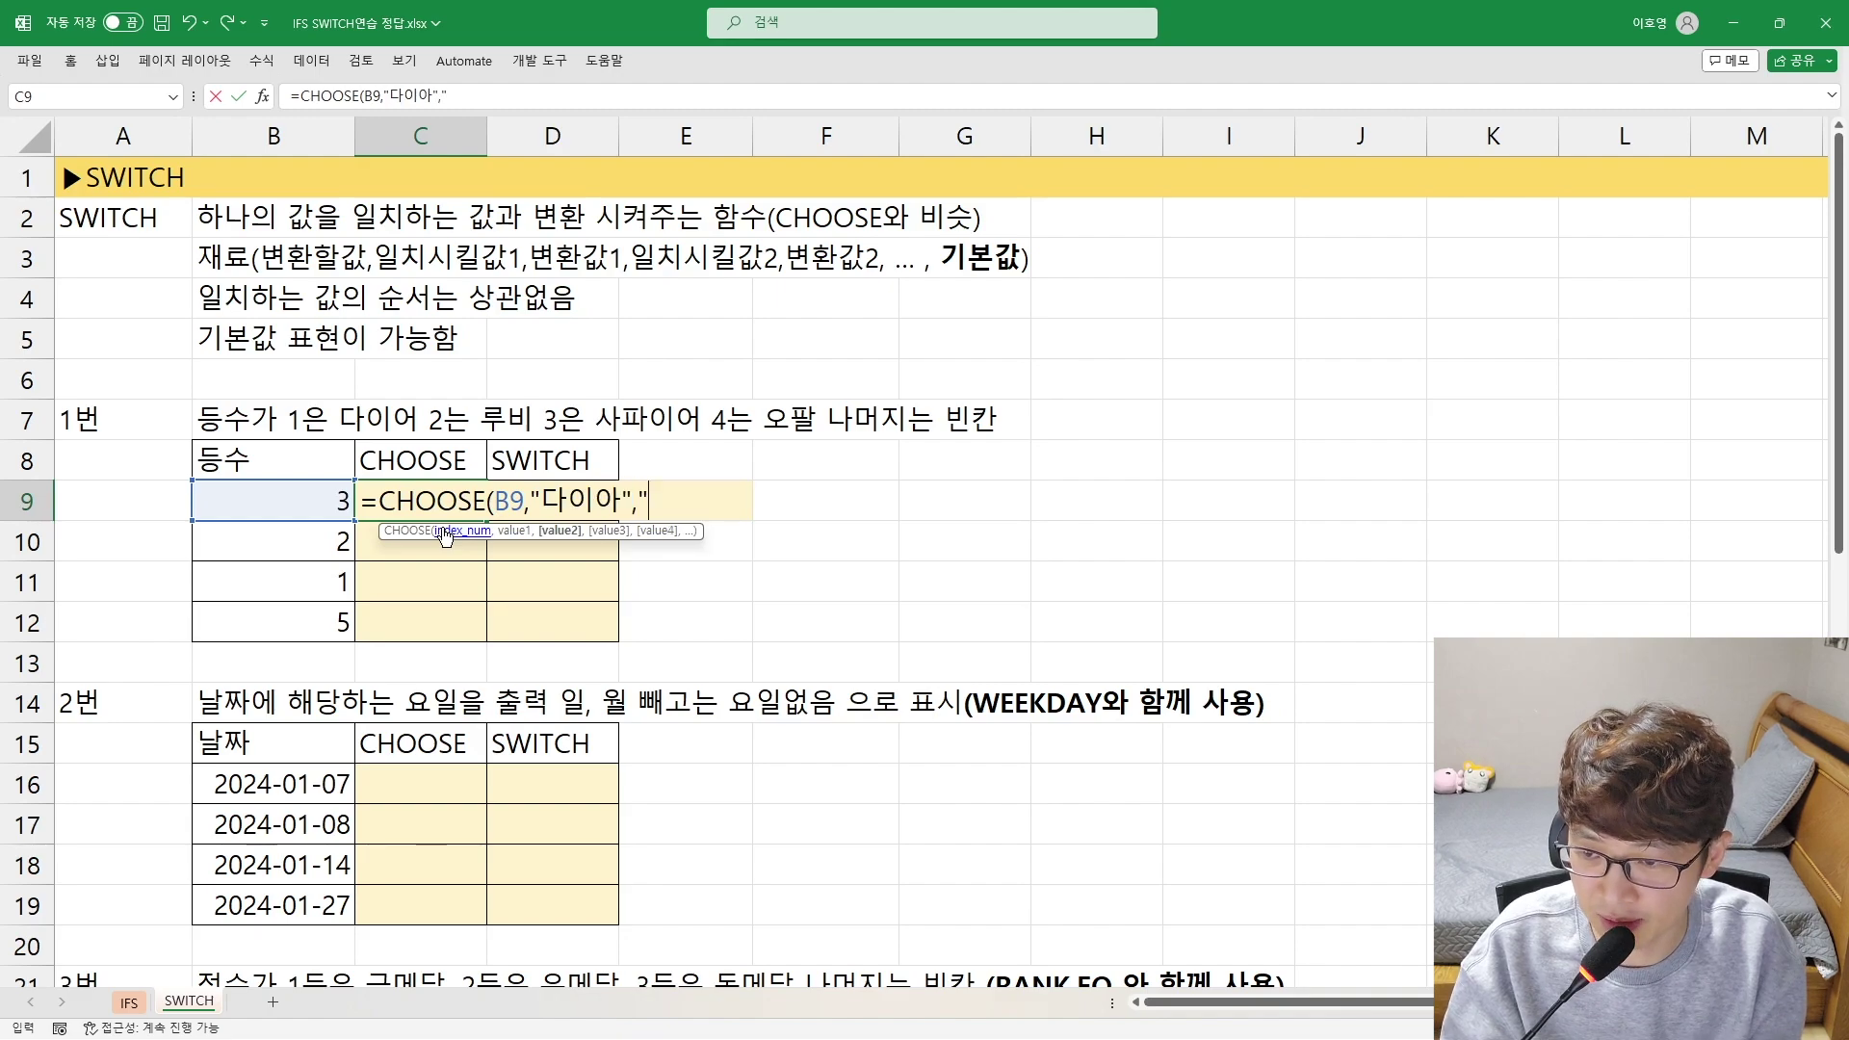
type("루비\",\"")
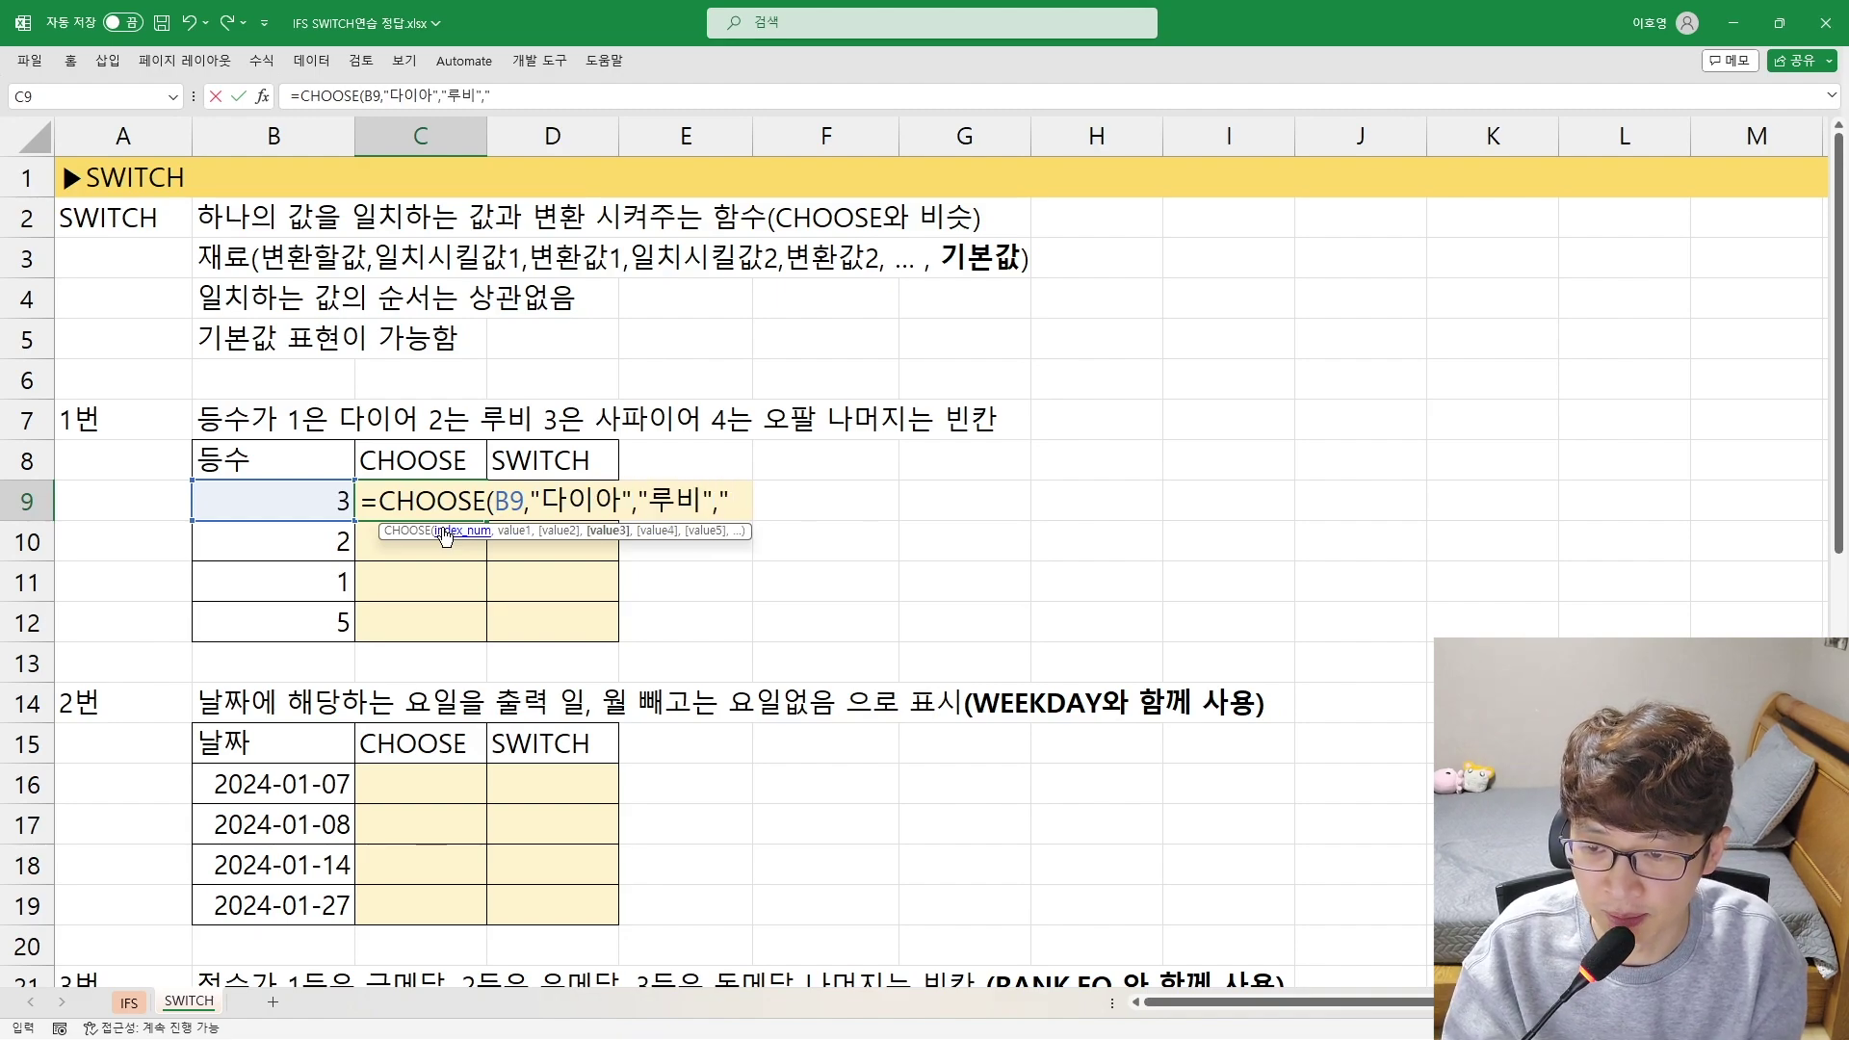
type("사")
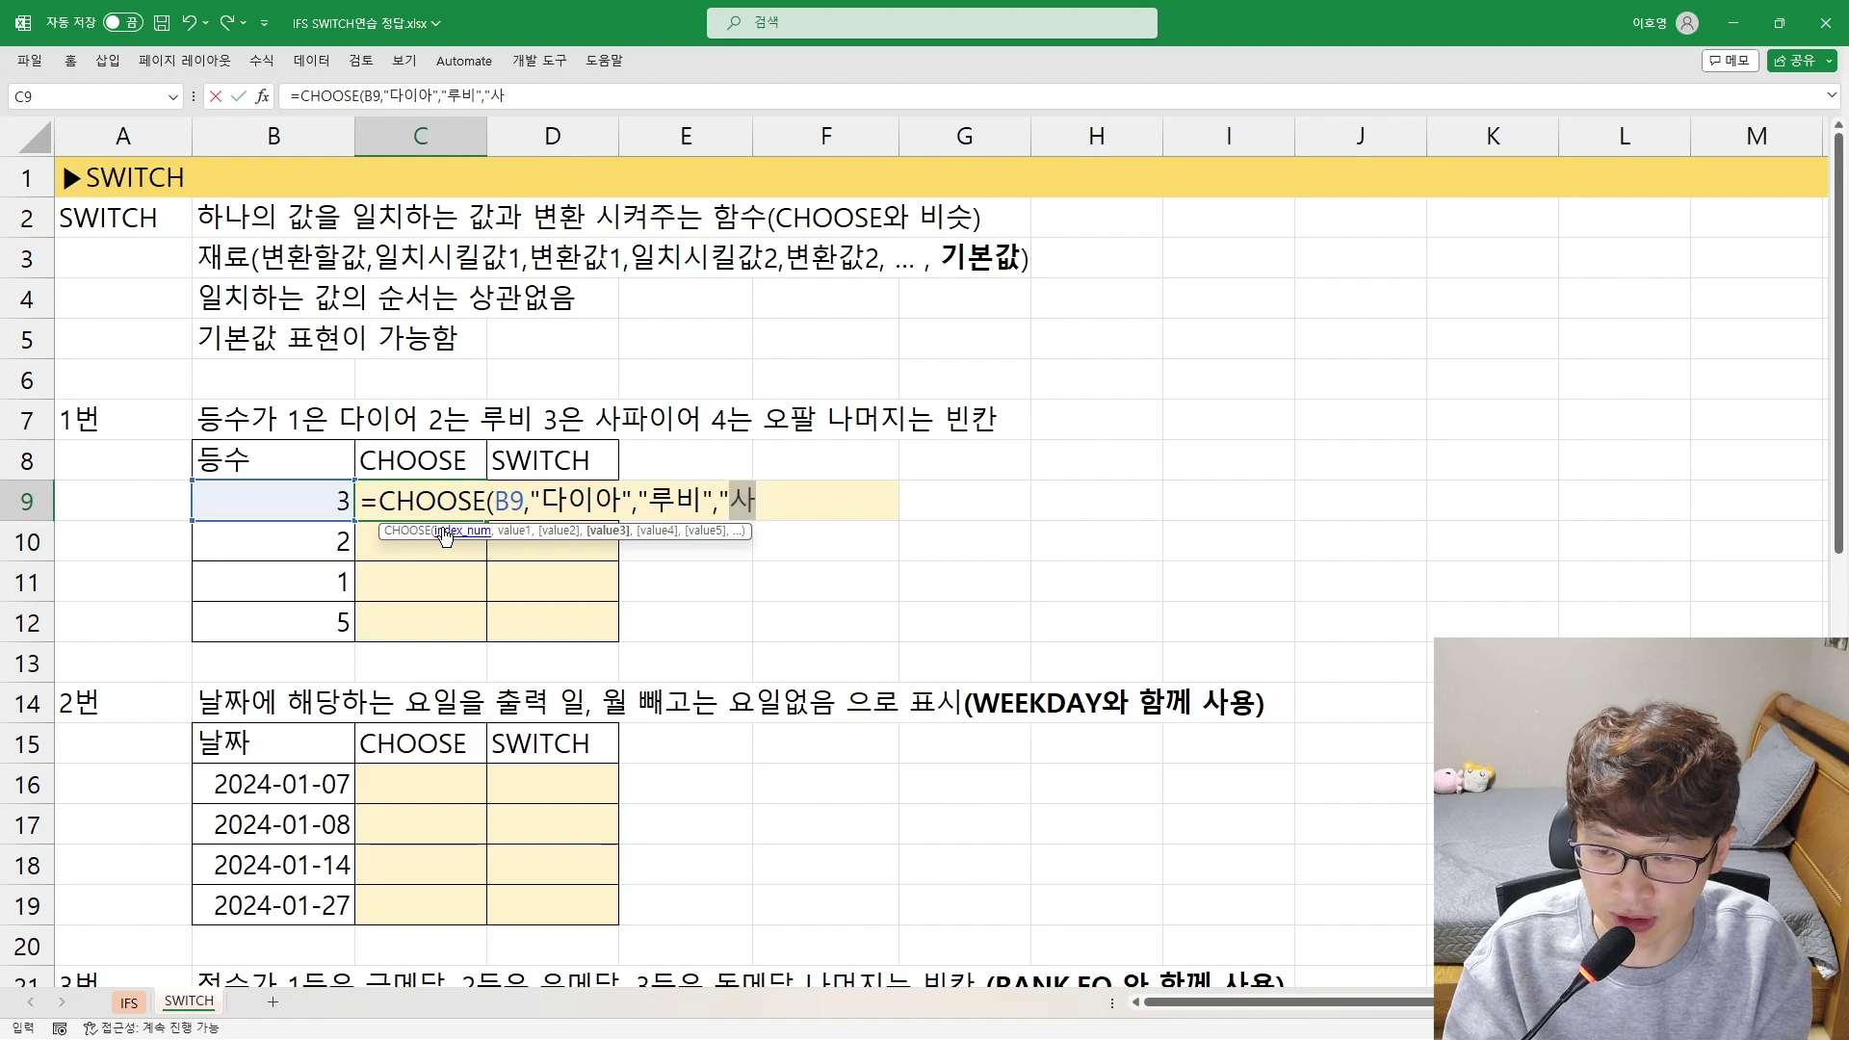
type("파이어\",")
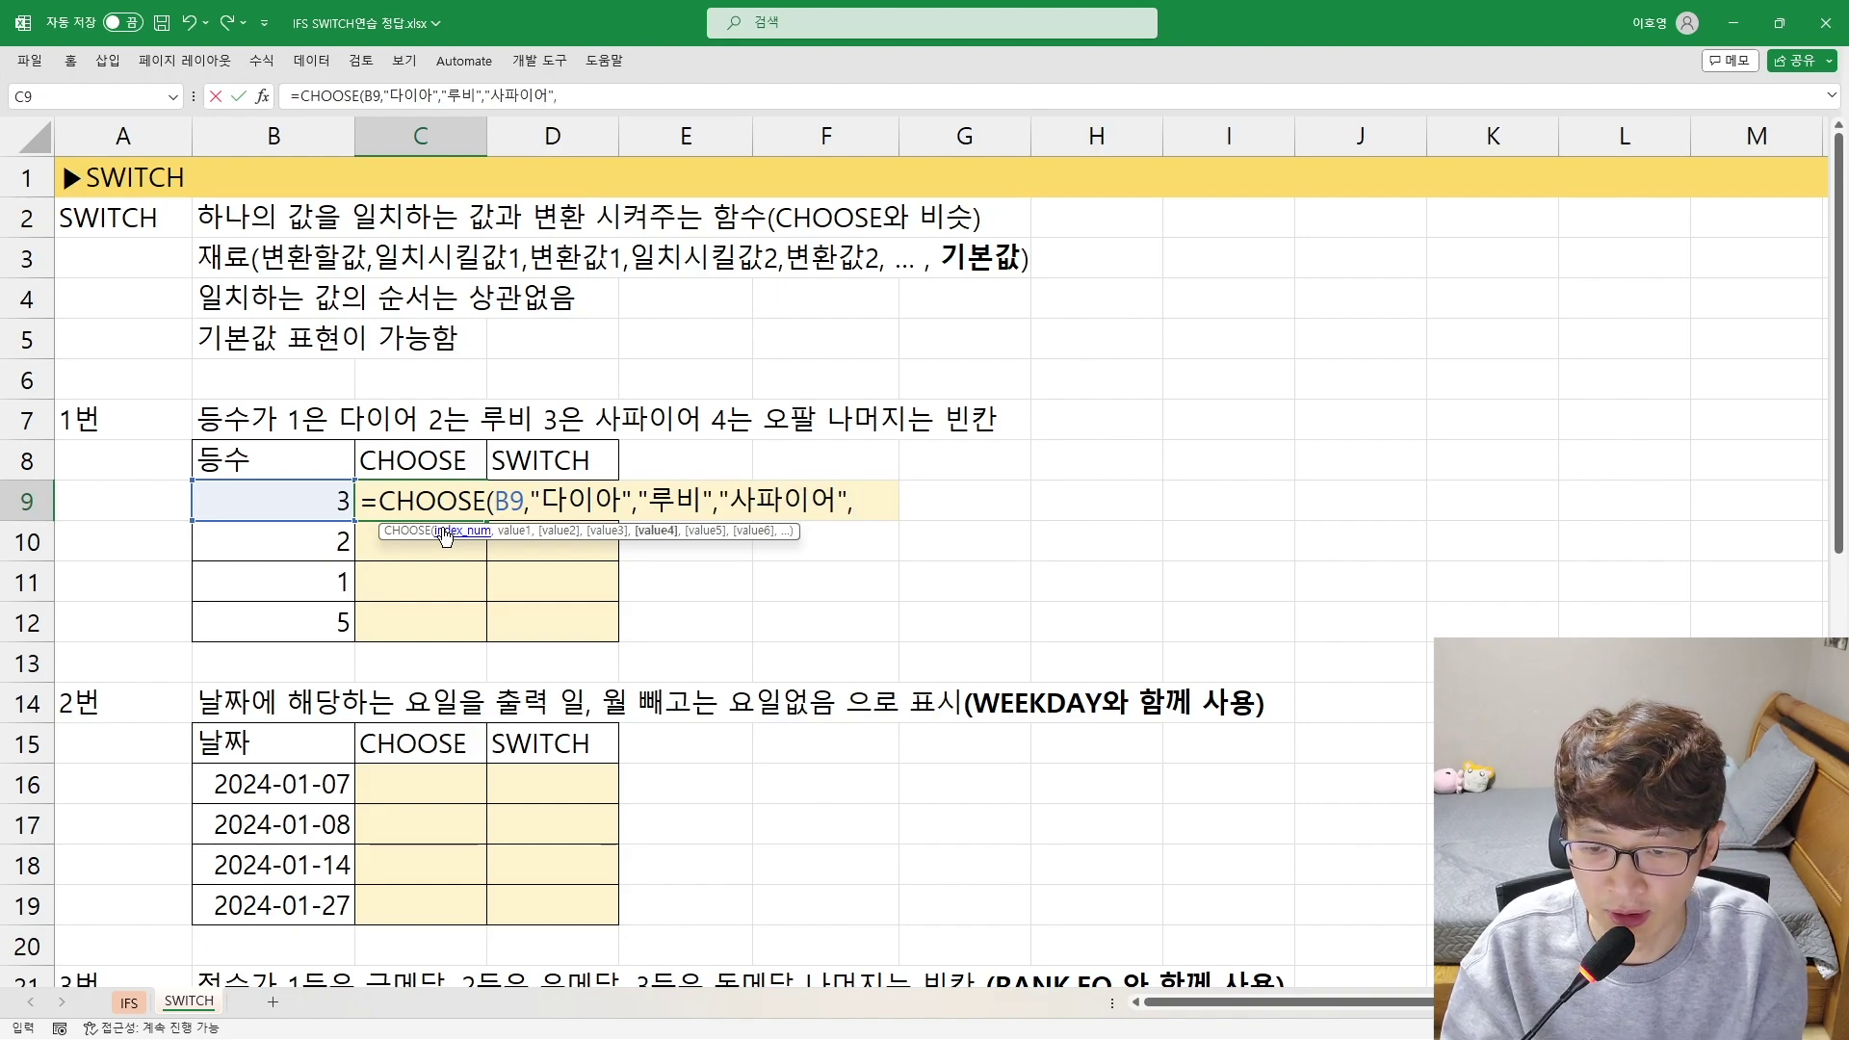
type("\"오팔\"")
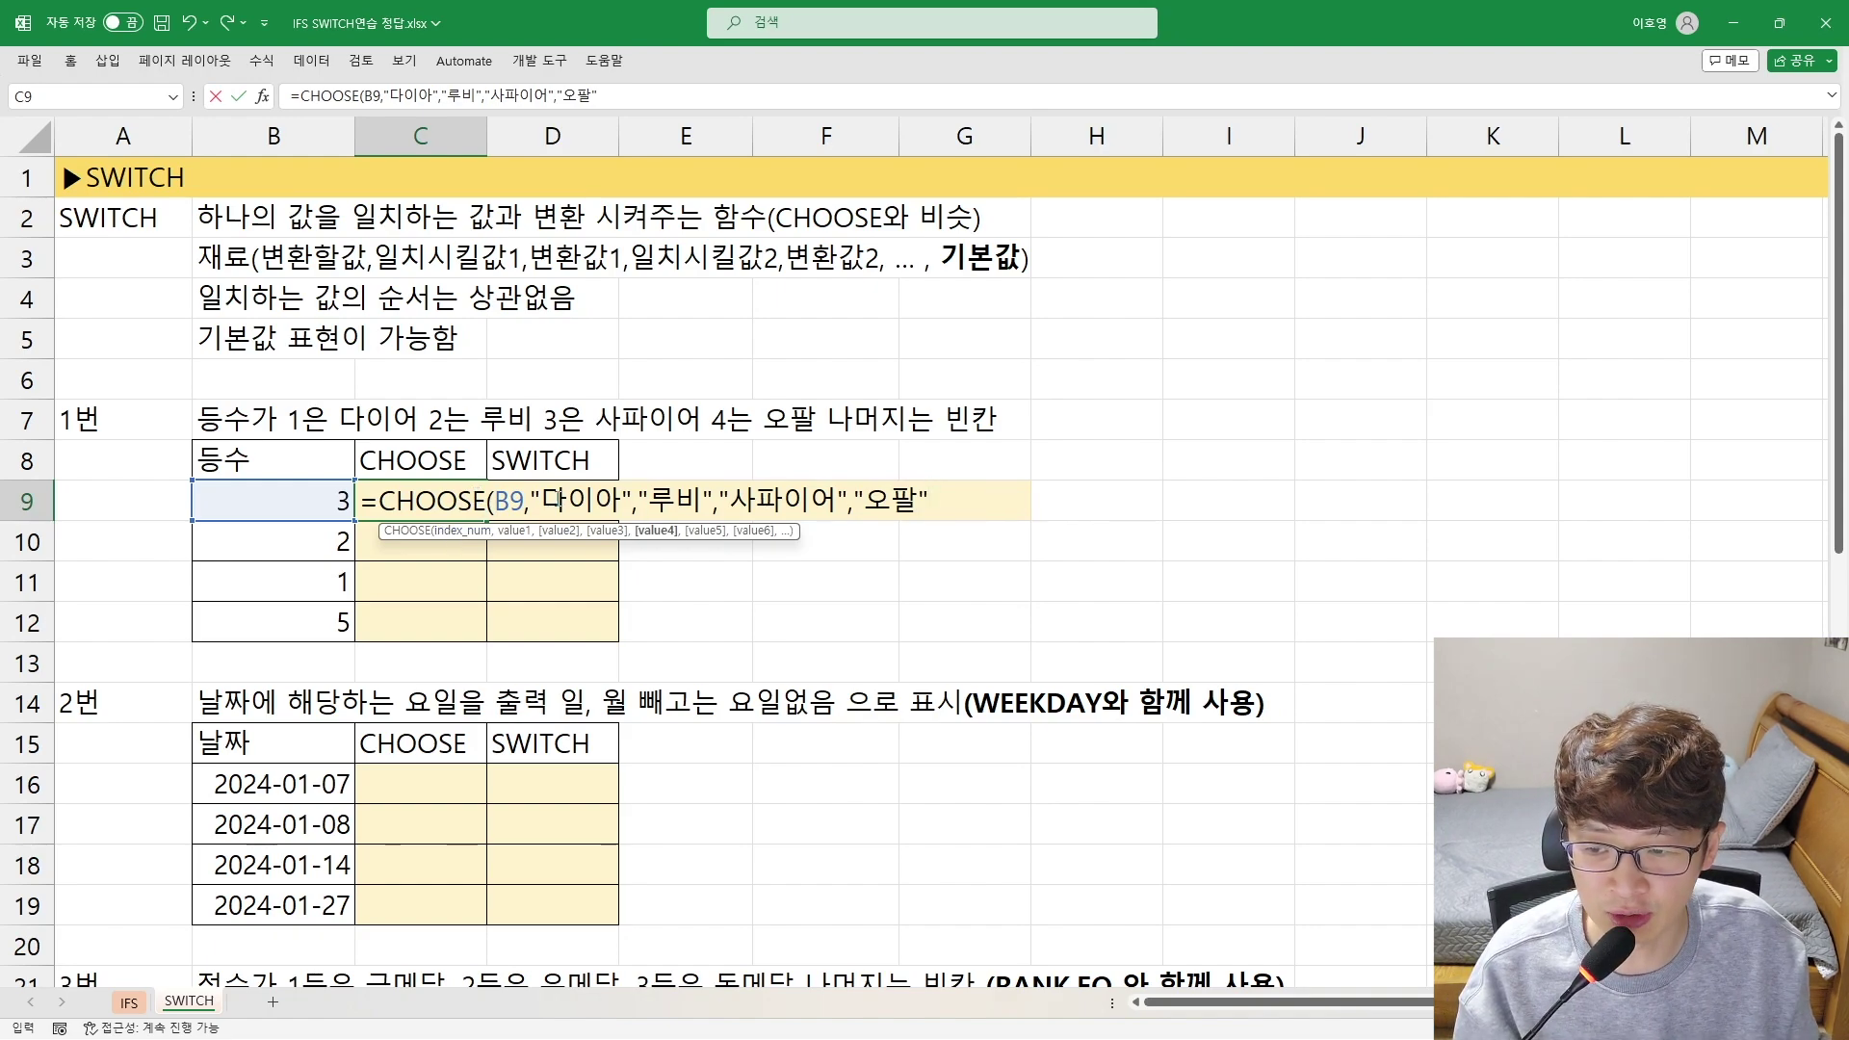
Highlight the B9 argument, close and enter the CHOOSE formula in C9, and fill it down through C12
left_click_drag(525, 503, 499, 516)
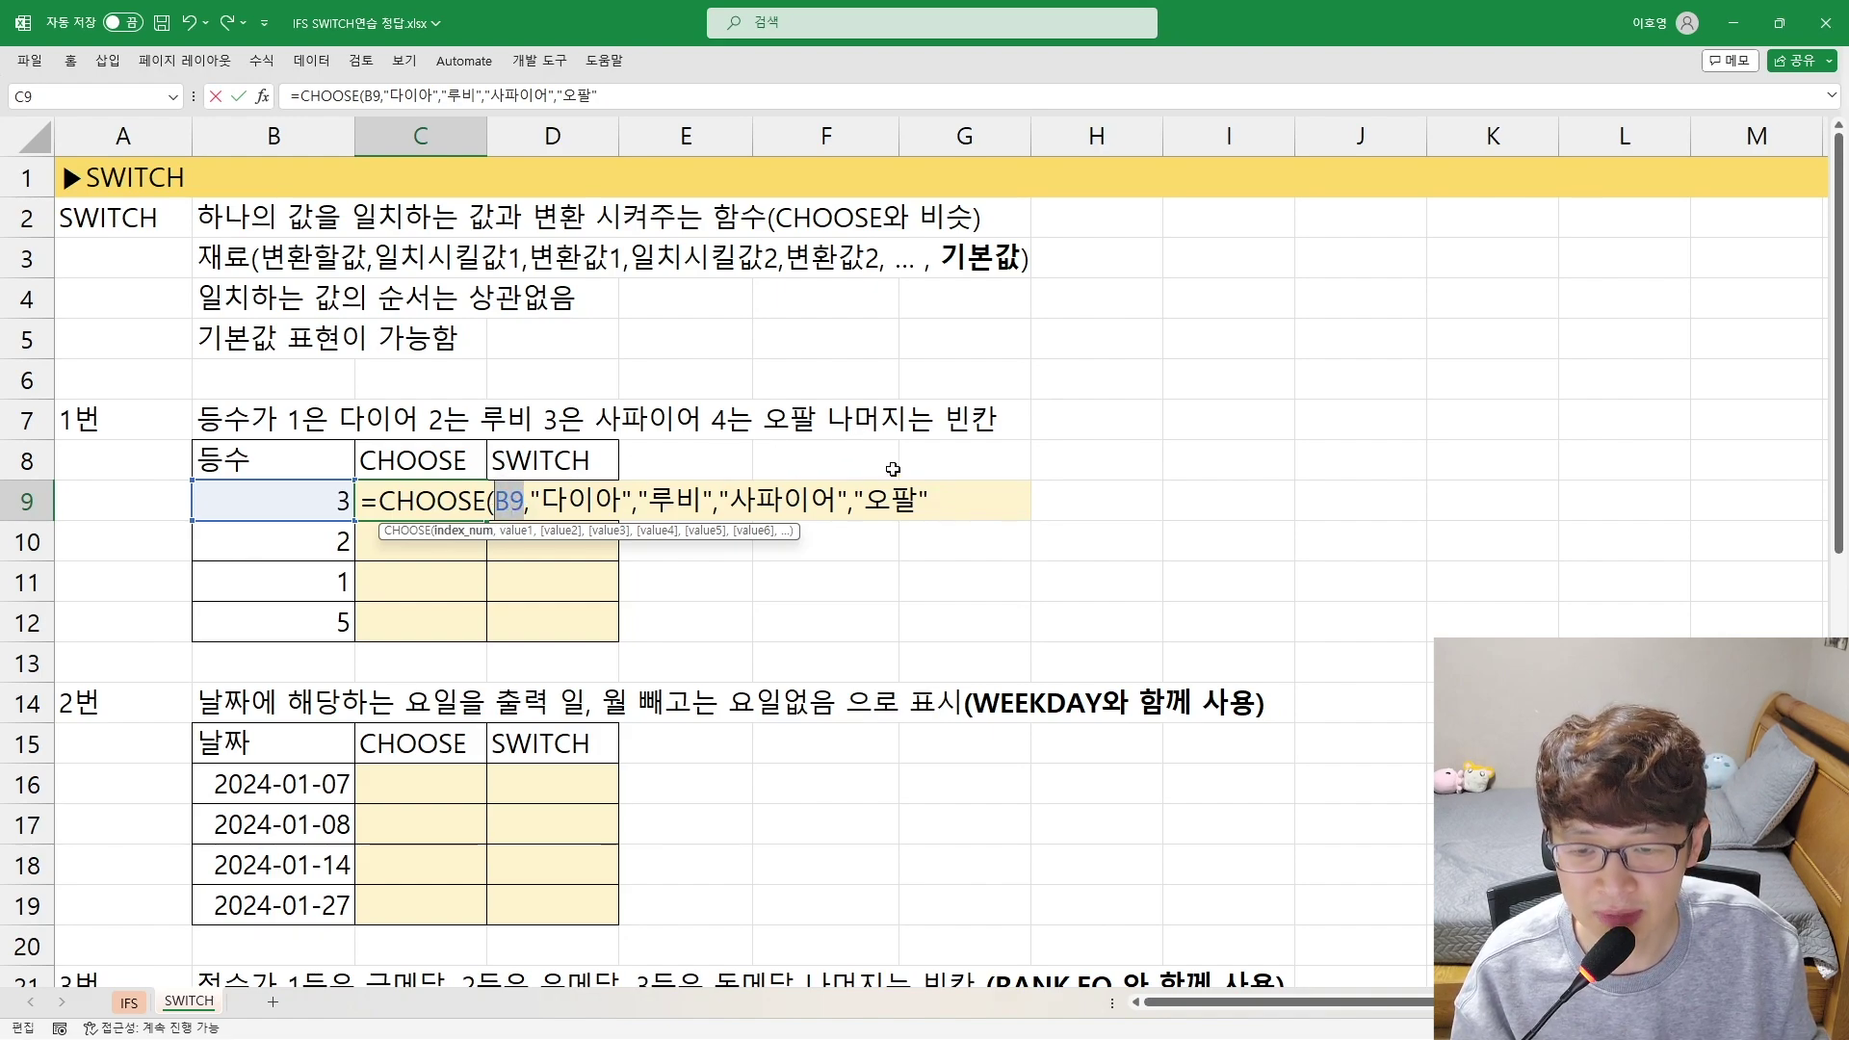
left_click(933, 498)
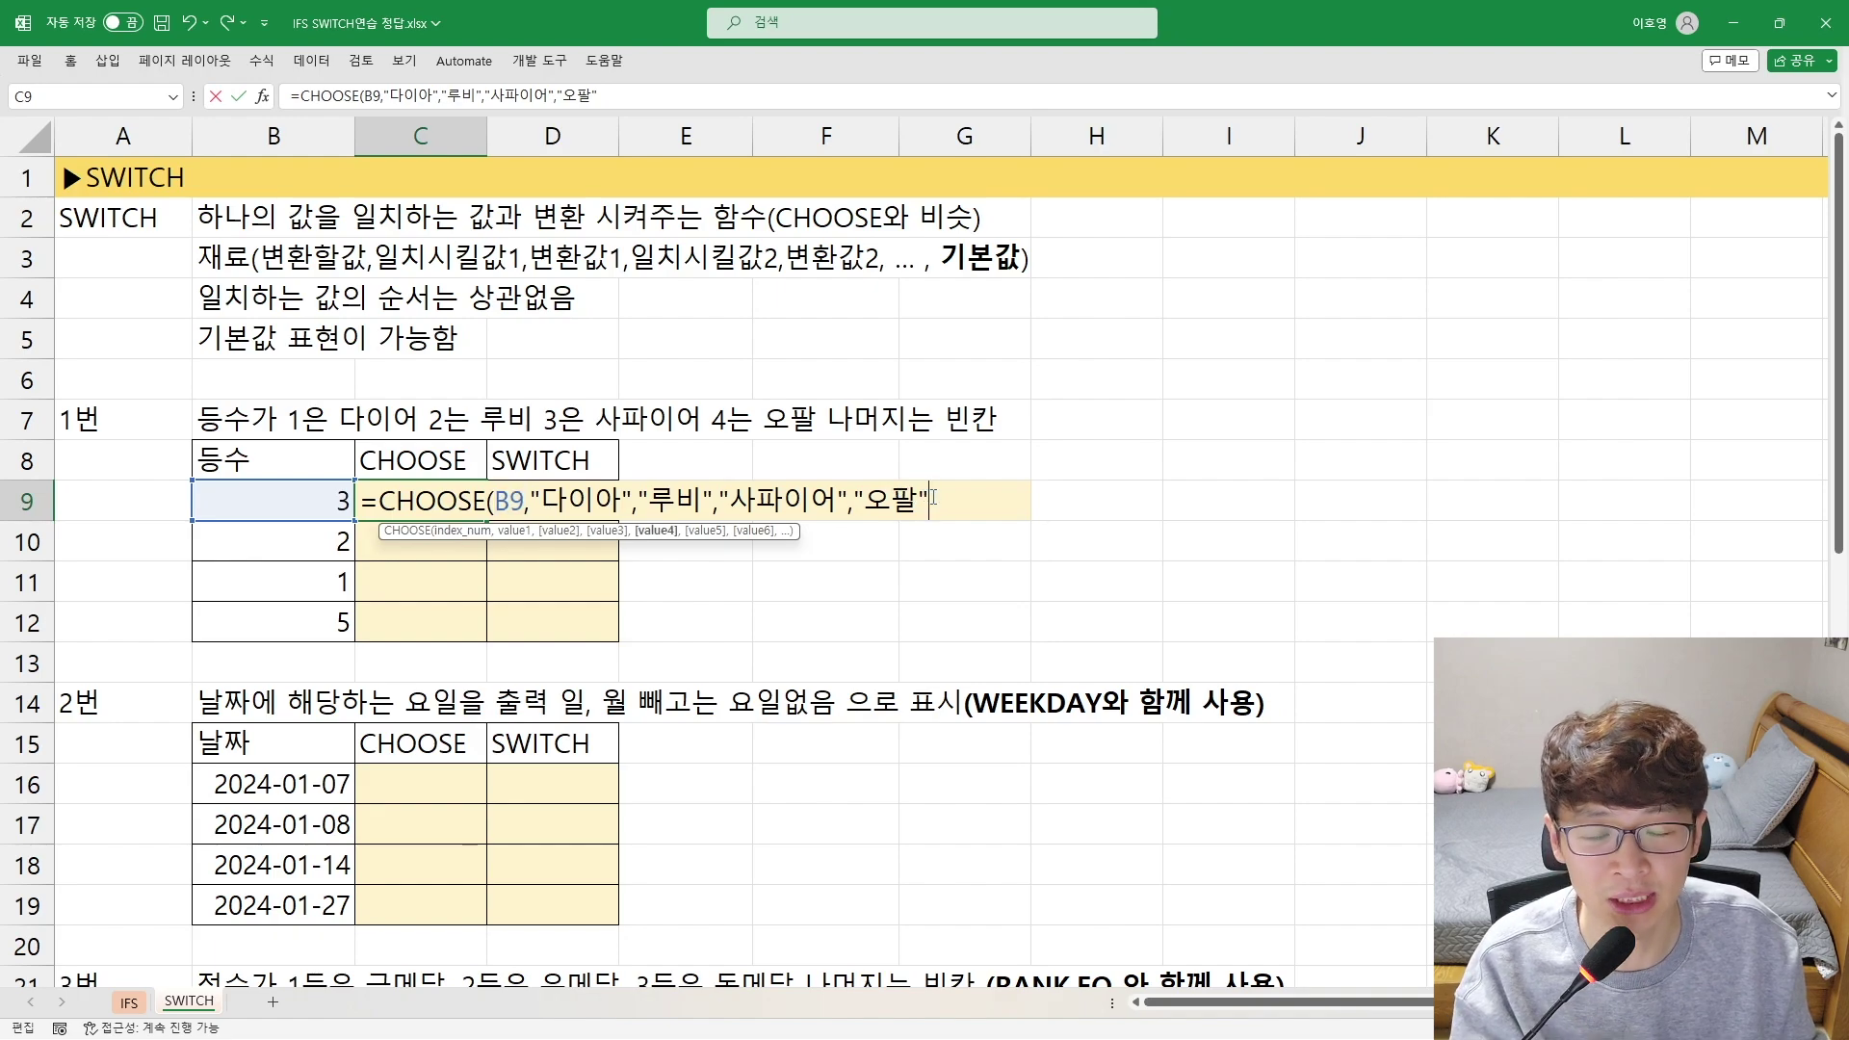
type(")")
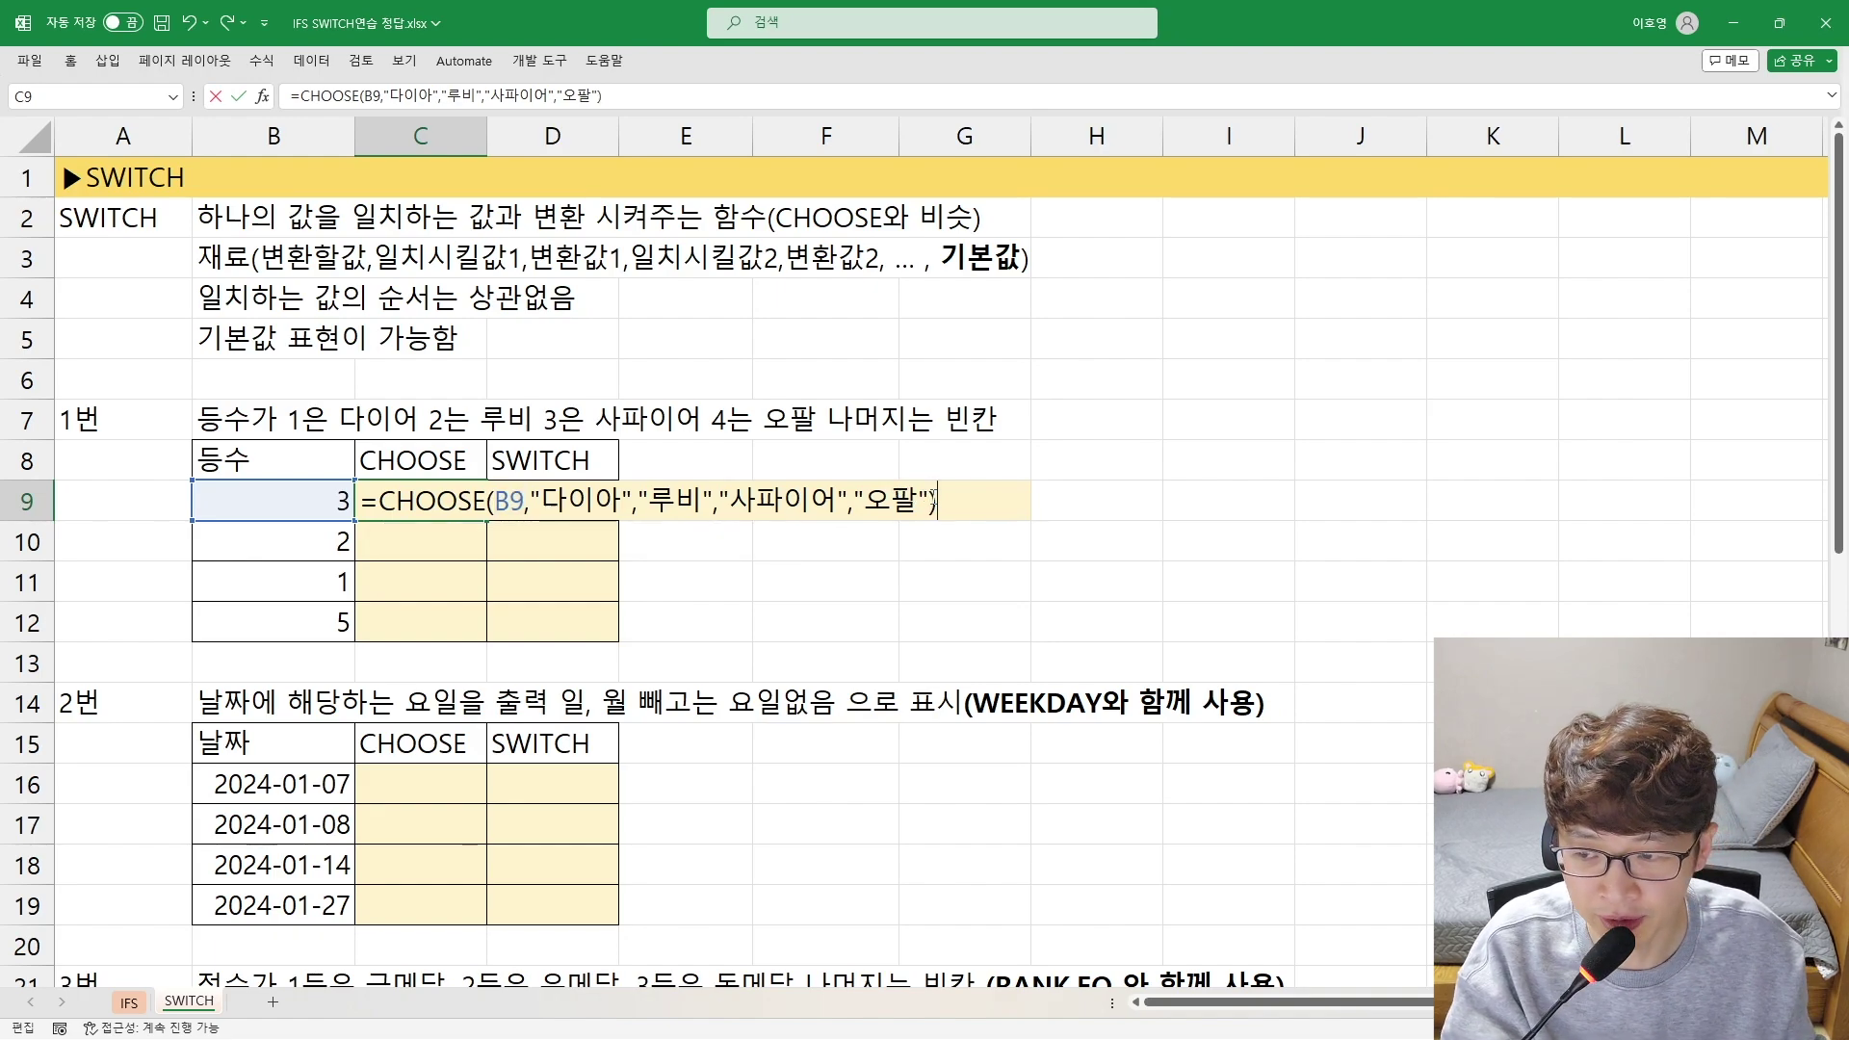
key("Return")
left_click(459, 500)
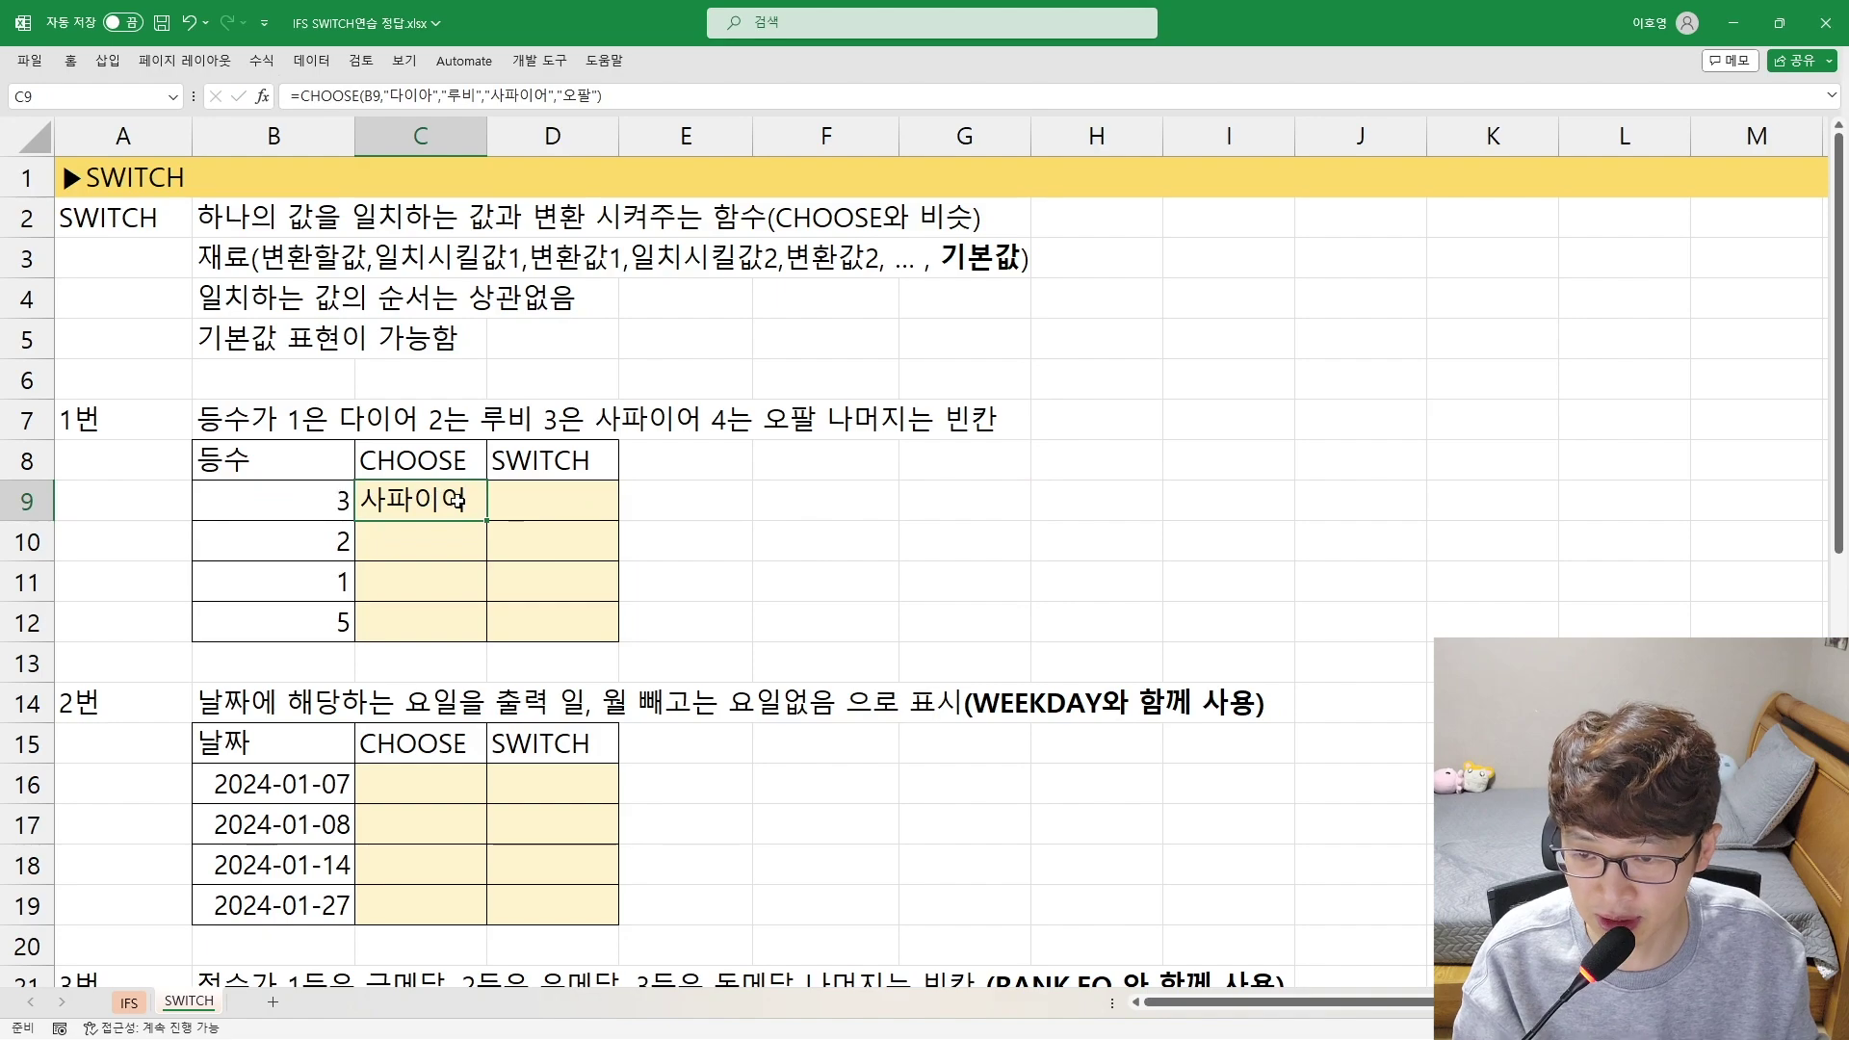
left_click_drag(486, 521, 468, 647)
Inspect the copied CHOOSE formula in C12 without changing it, and highlight the results in C9:C12
double_click(396, 624)
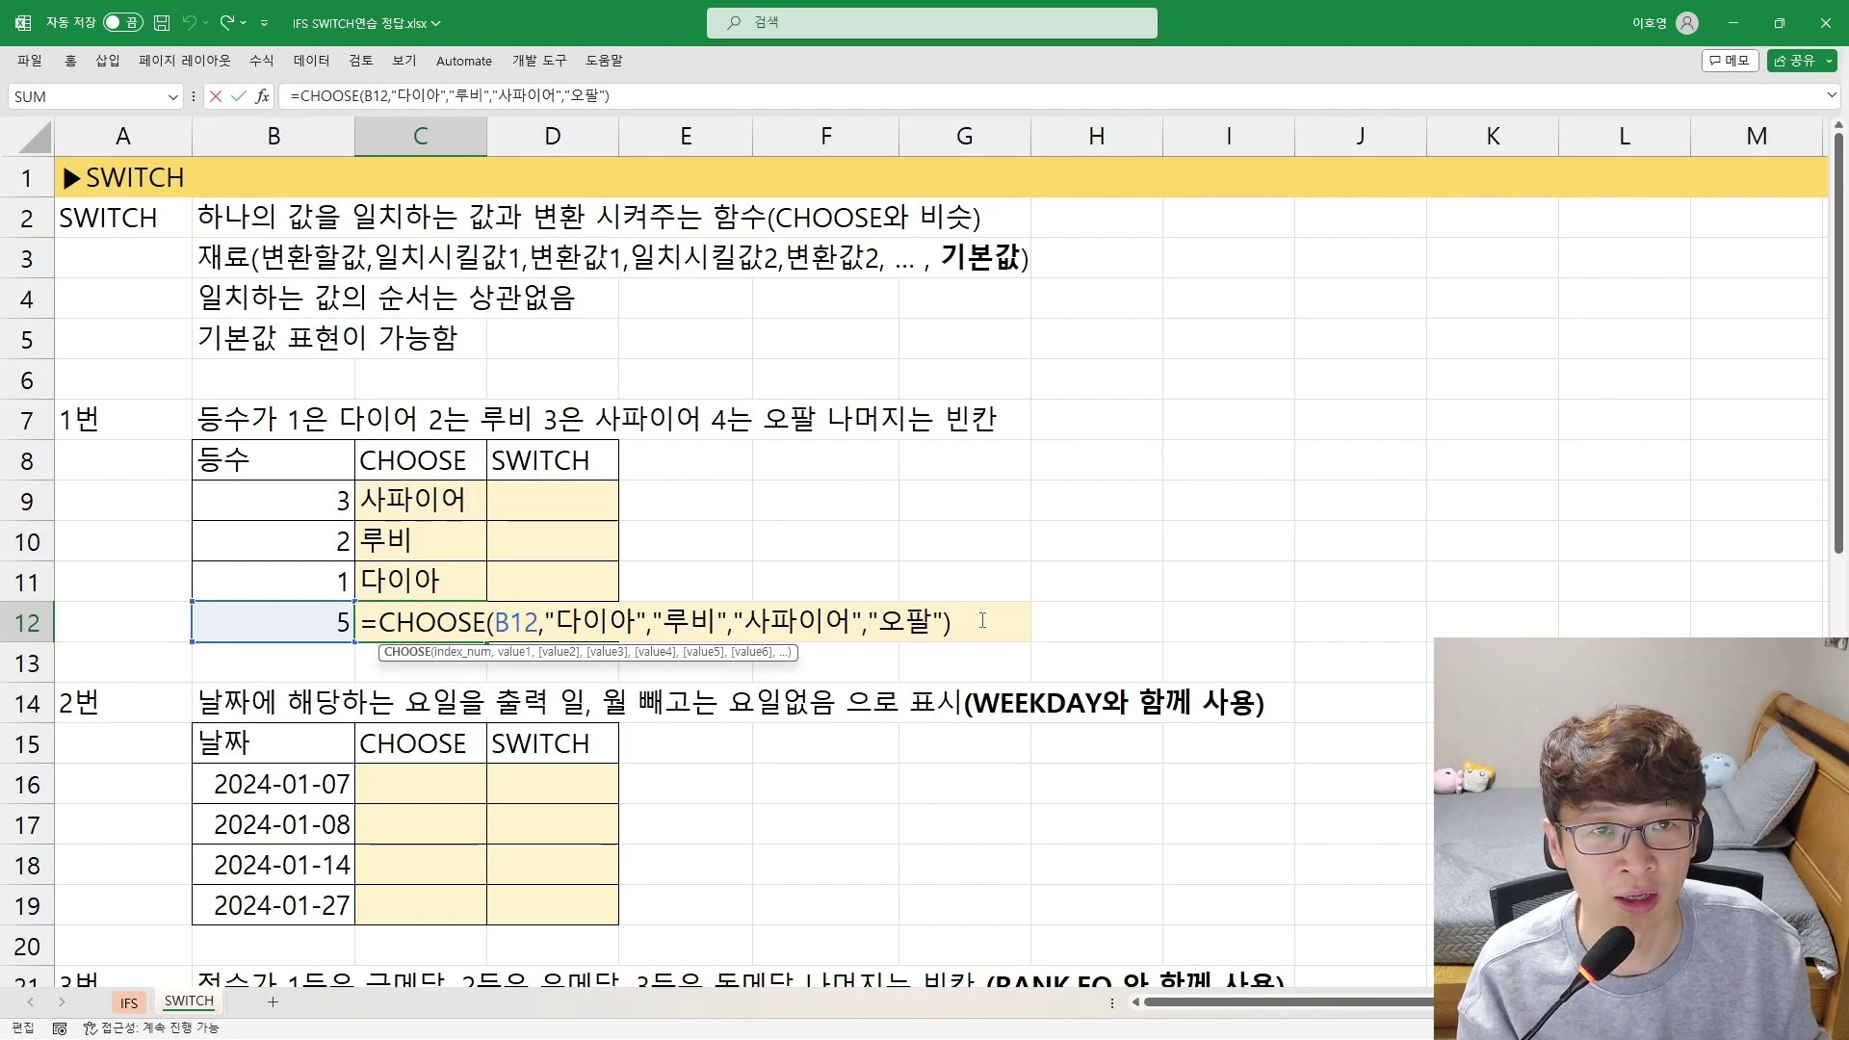
key("Escape")
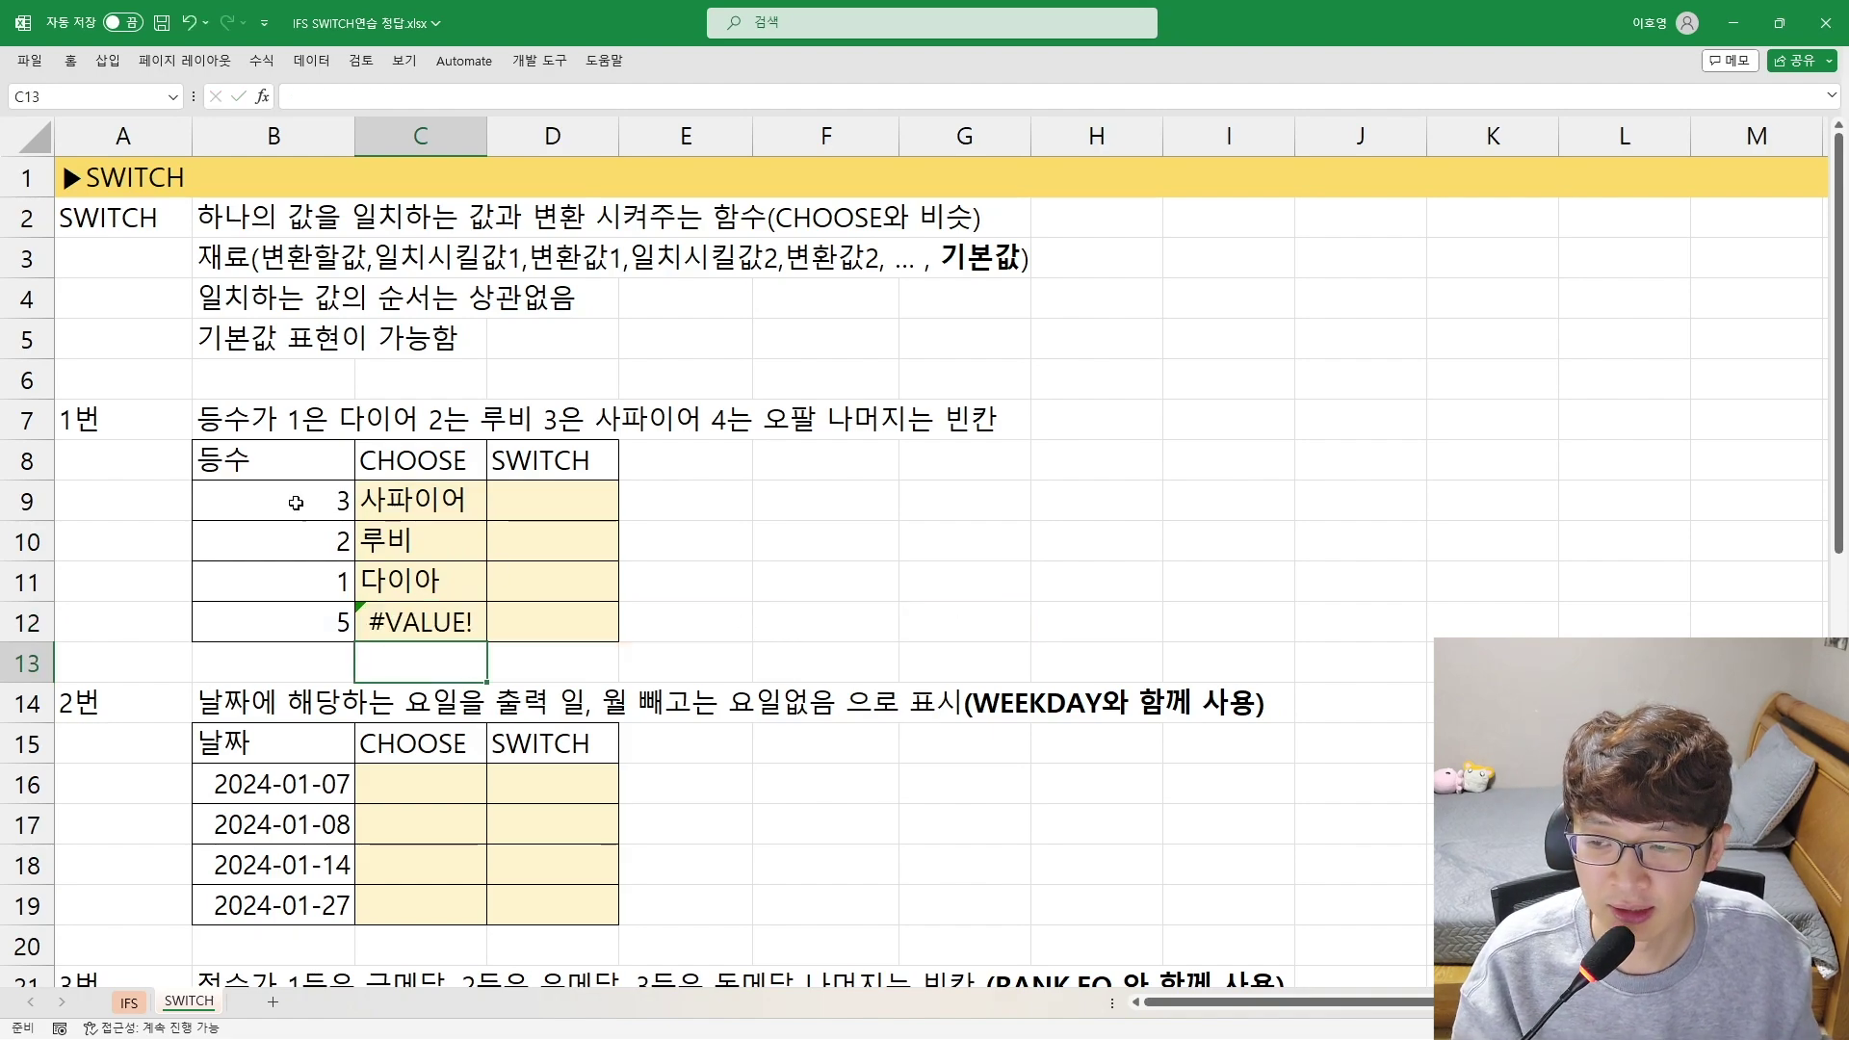
left_click_drag(390, 493, 400, 621)
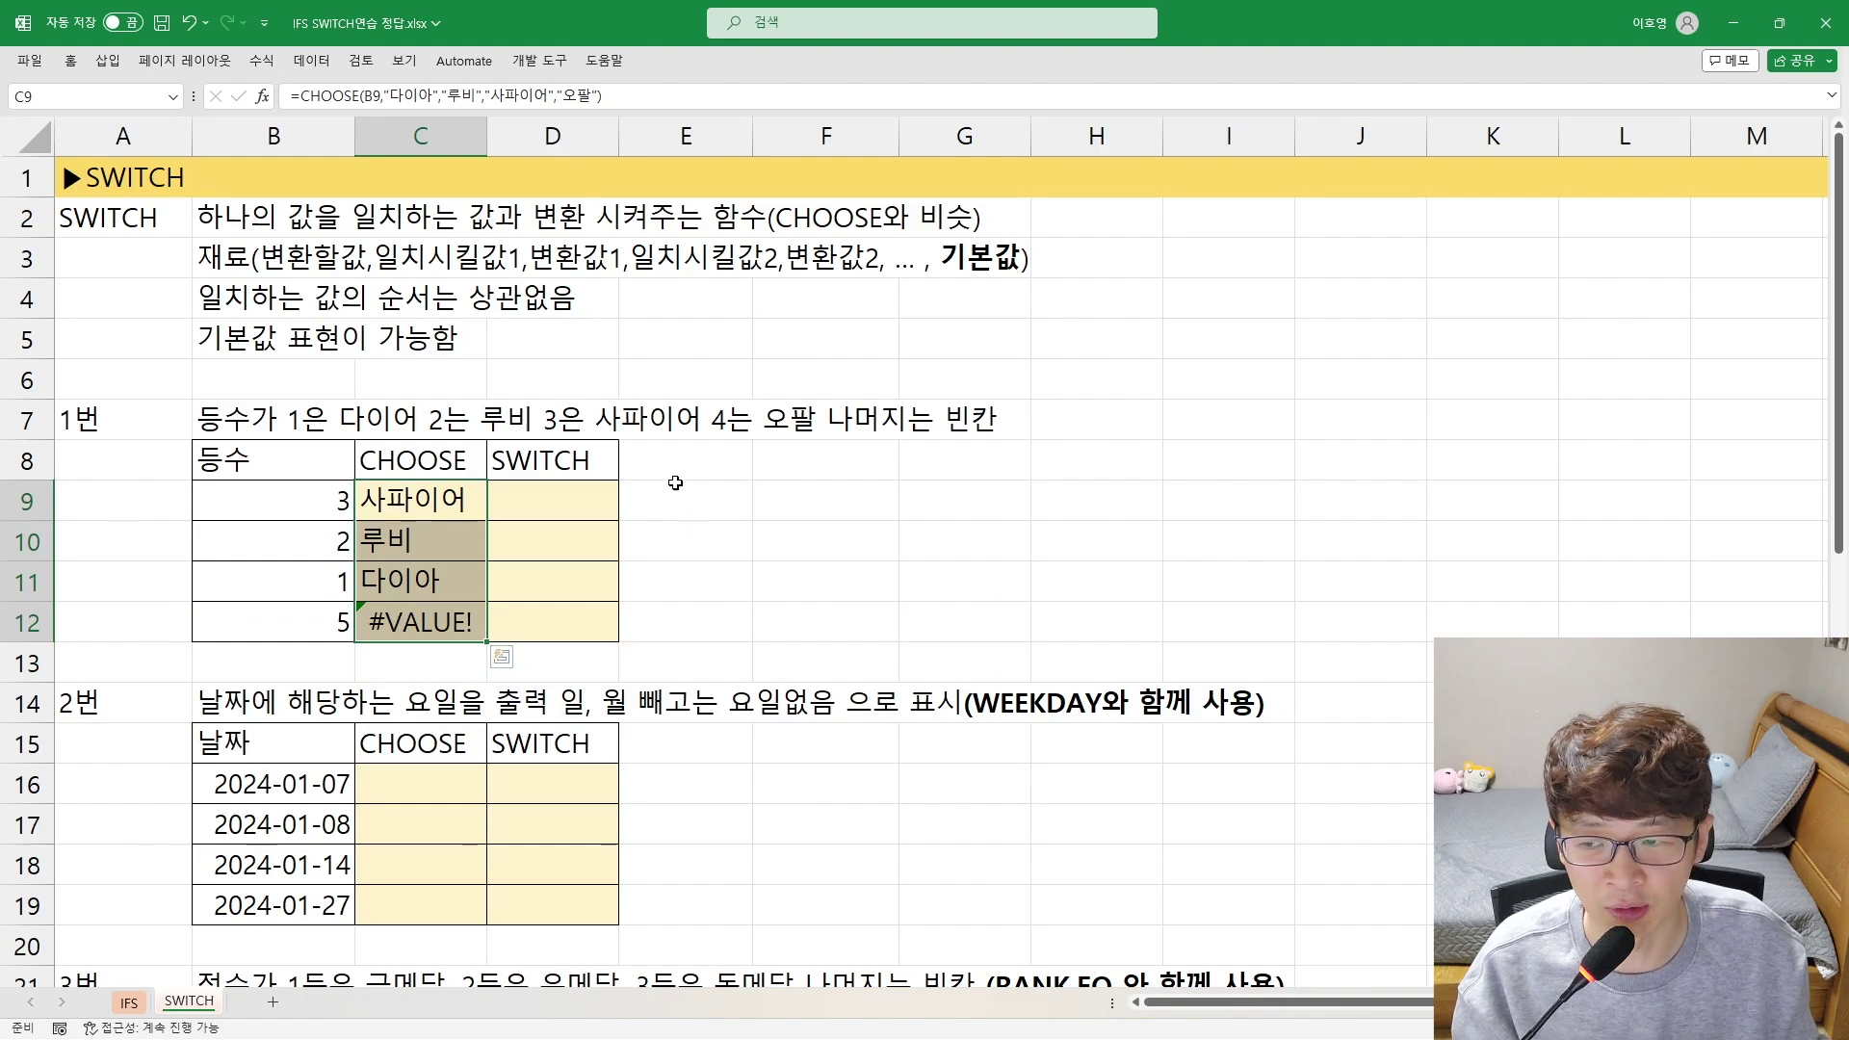
Enter the note "IFERROR" in I7, beside the first exercise
left_click(1194, 420)
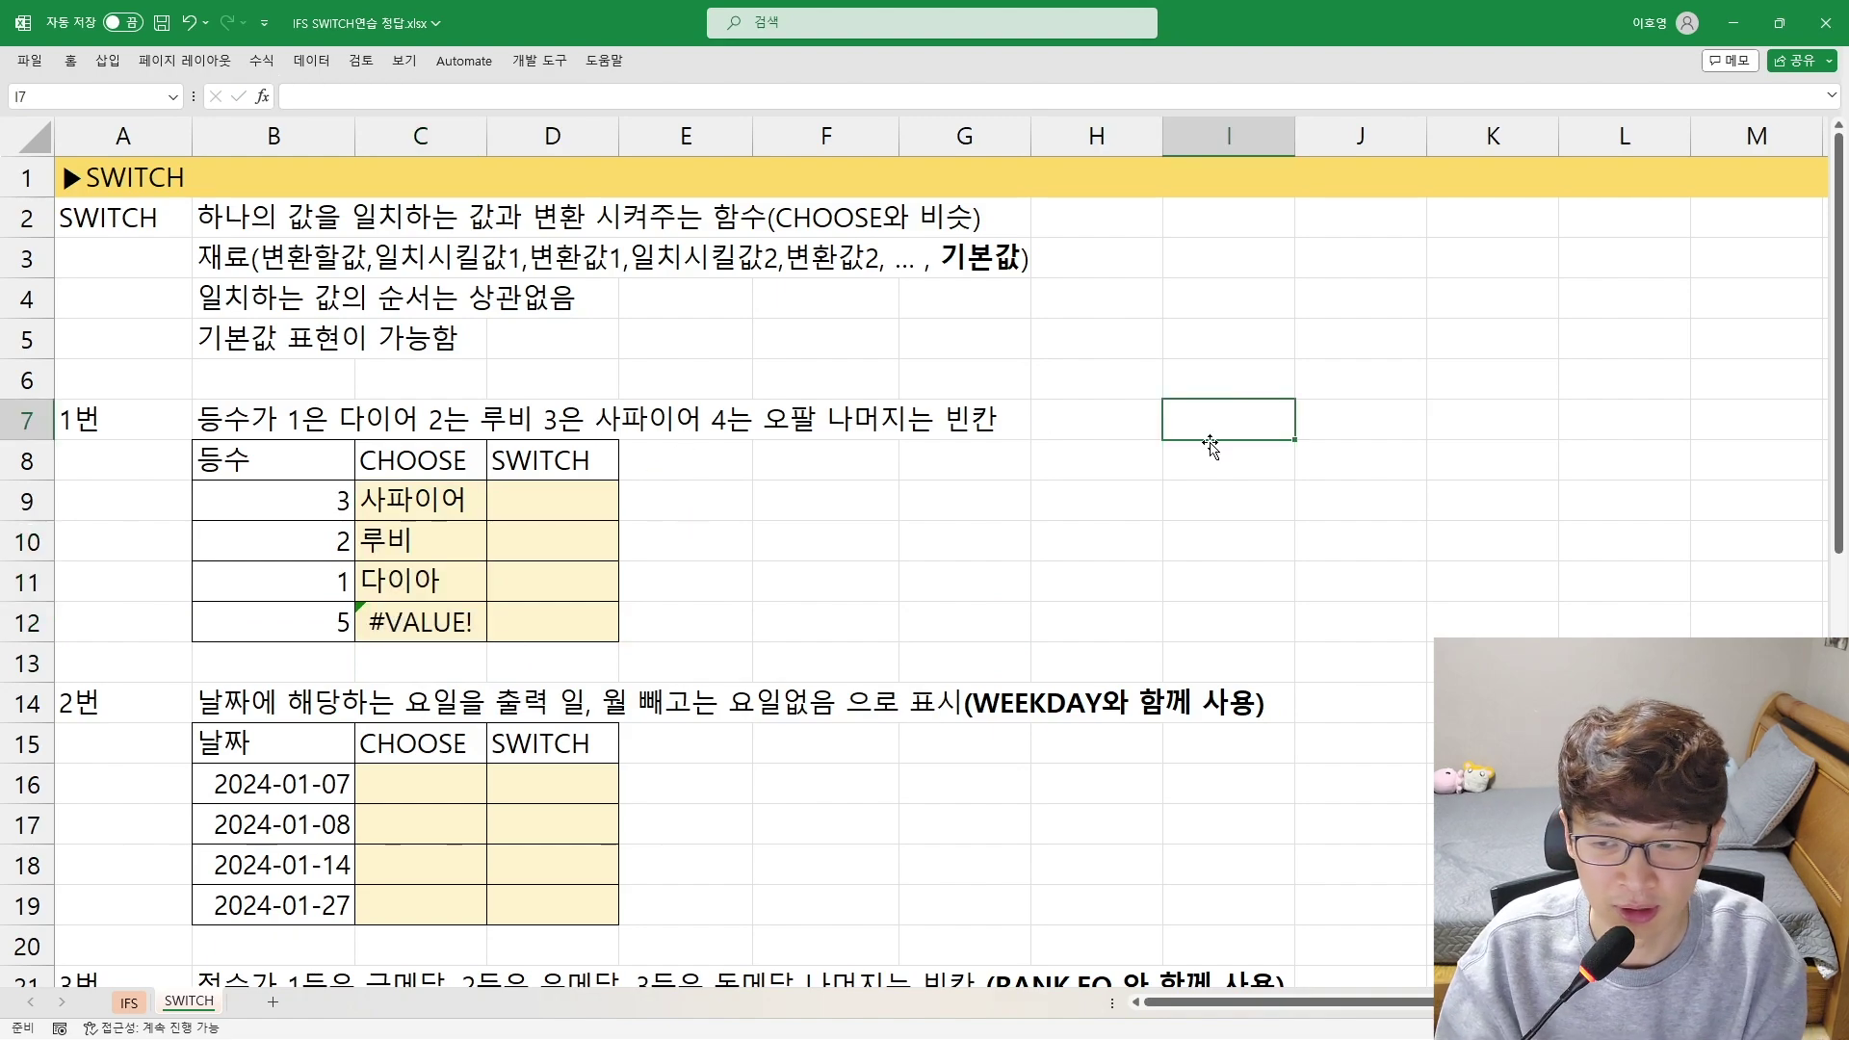
type("ㅑㄹ")
key("BackSpace")
key("BackSpace")
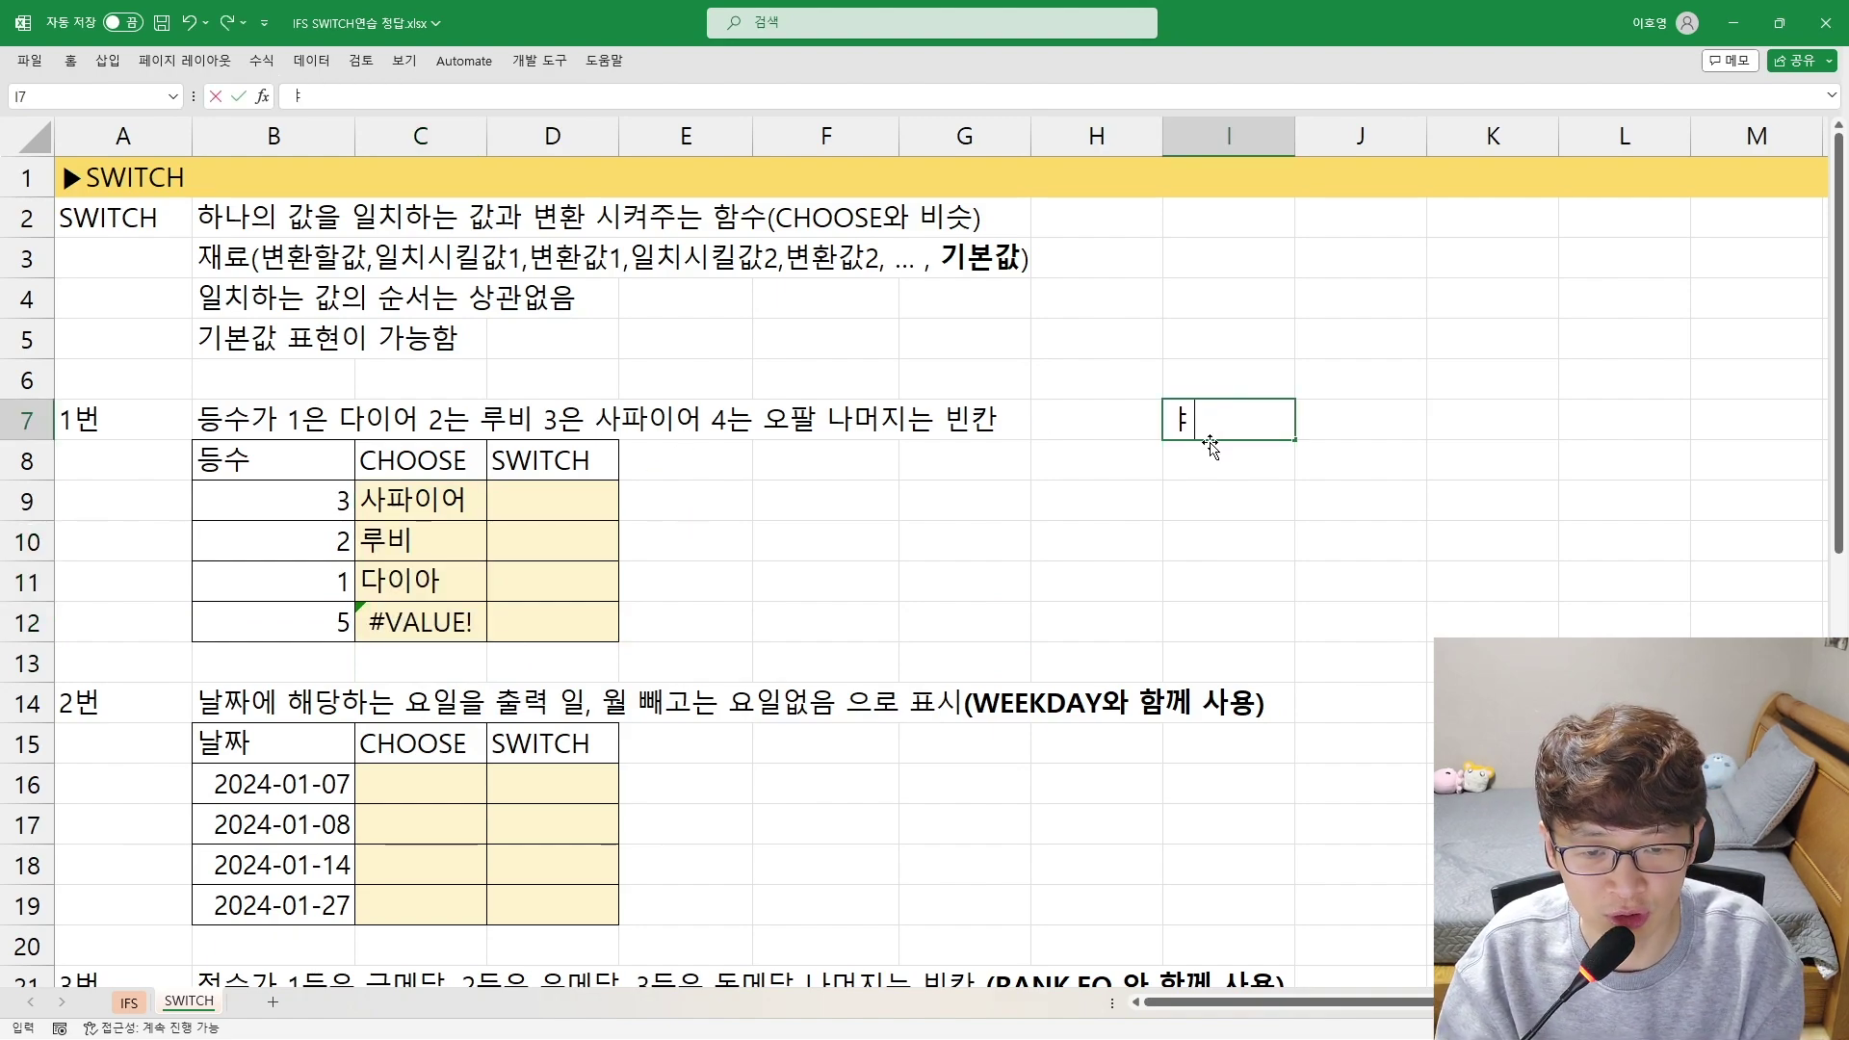
type("FI")
key("BackSpace")
key("BackSpace")
type("IFERROR")
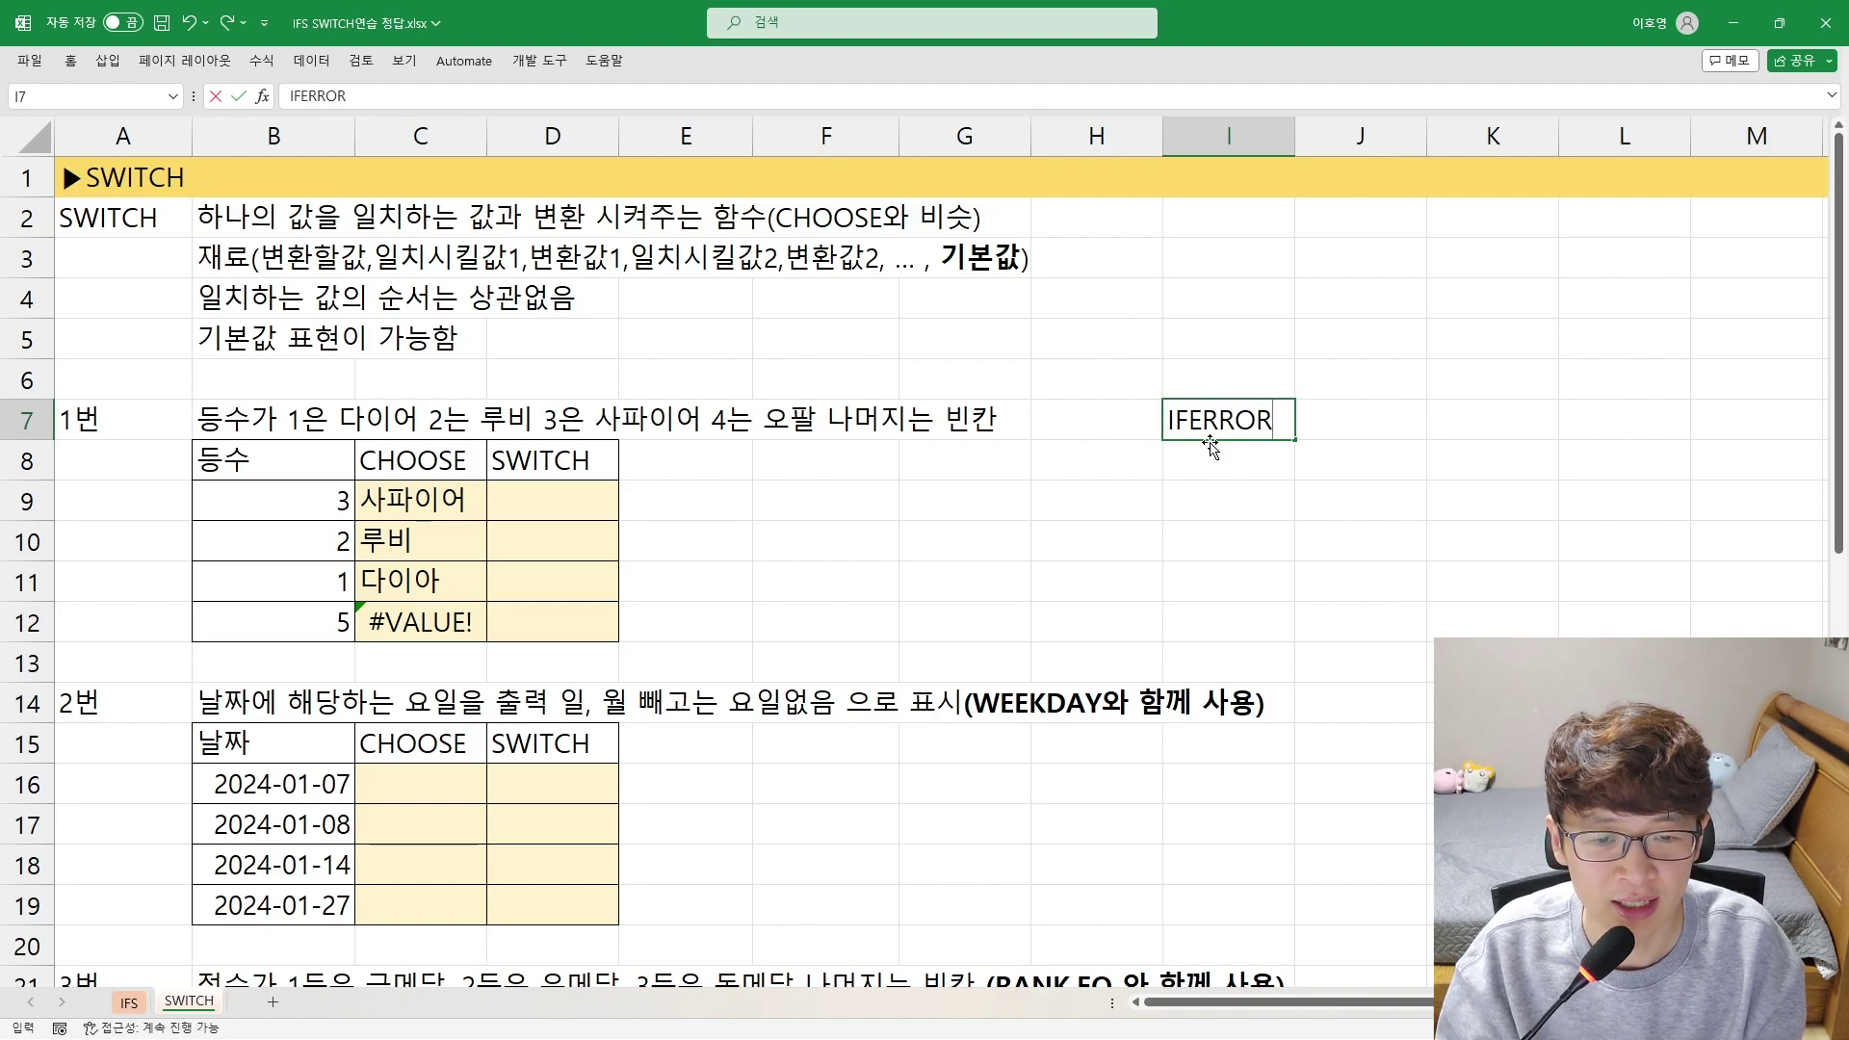
key("Return")
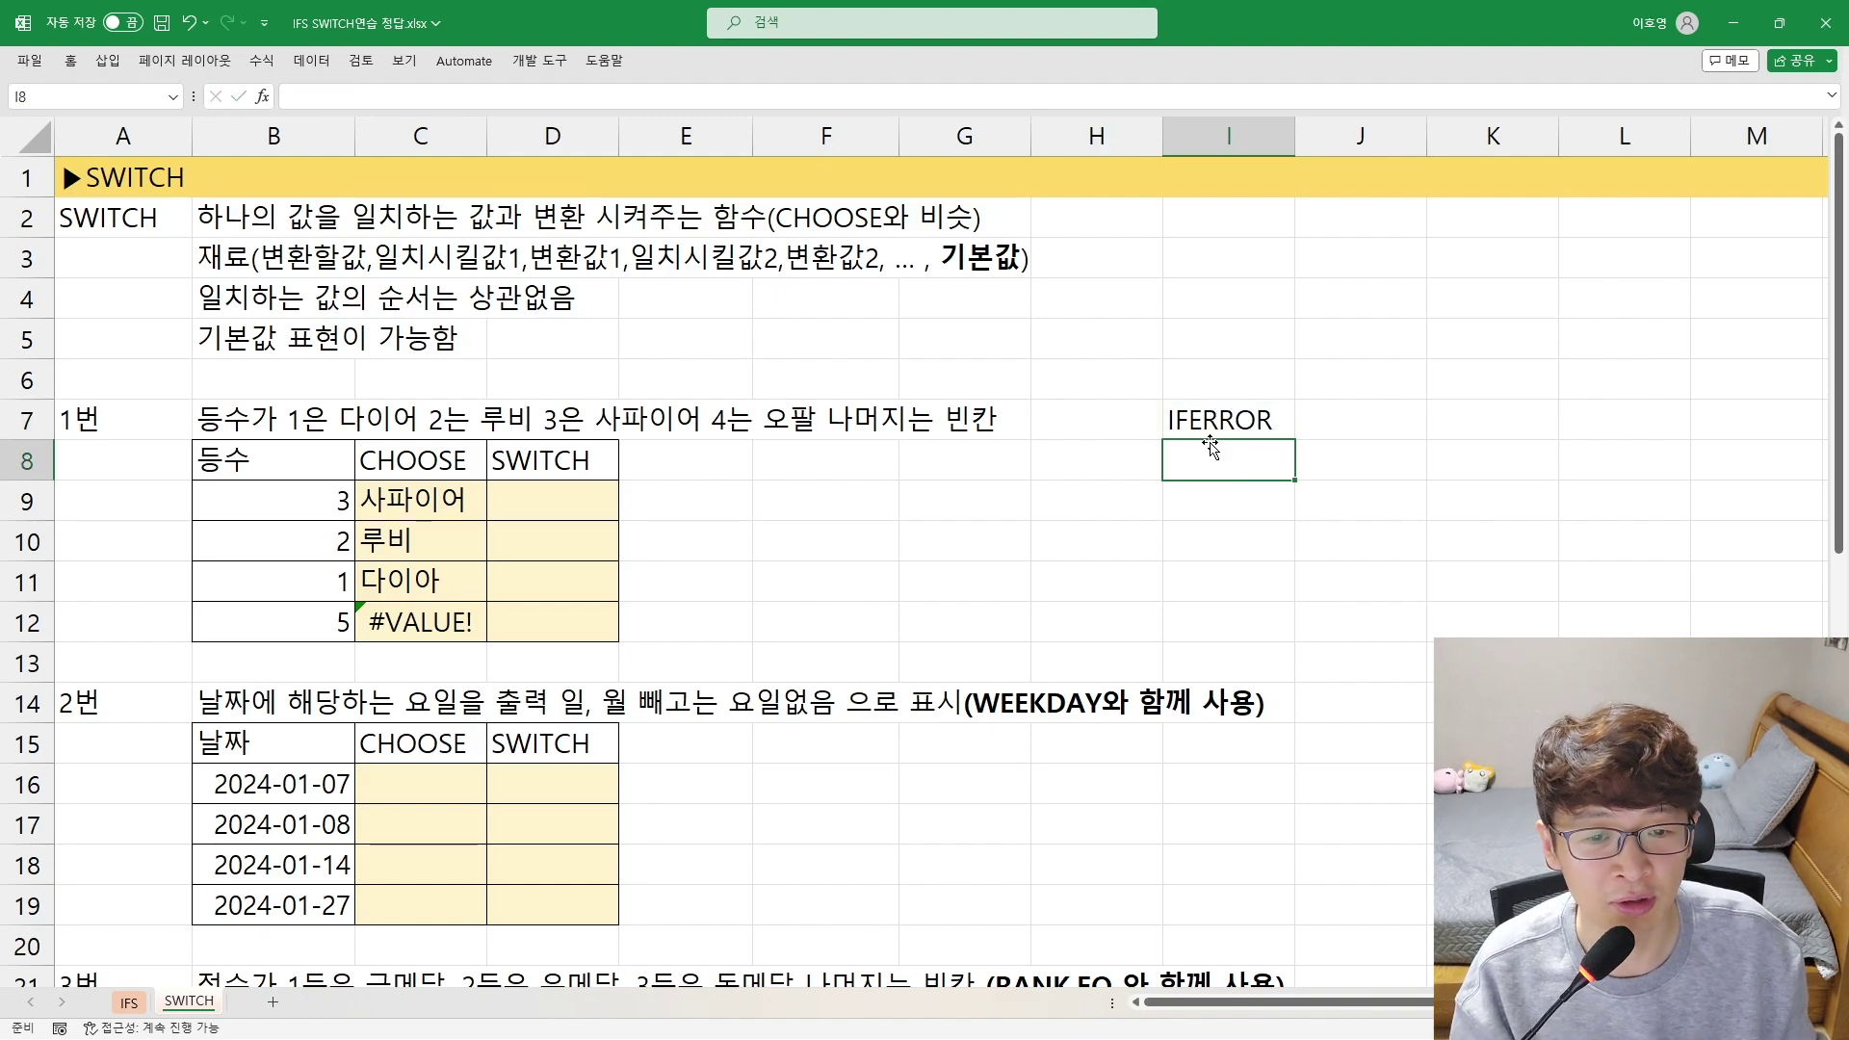
Clear the IFERROR note from I7 and begin a SWITCH formula in D9 that evaluates B9
left_click(1244, 394)
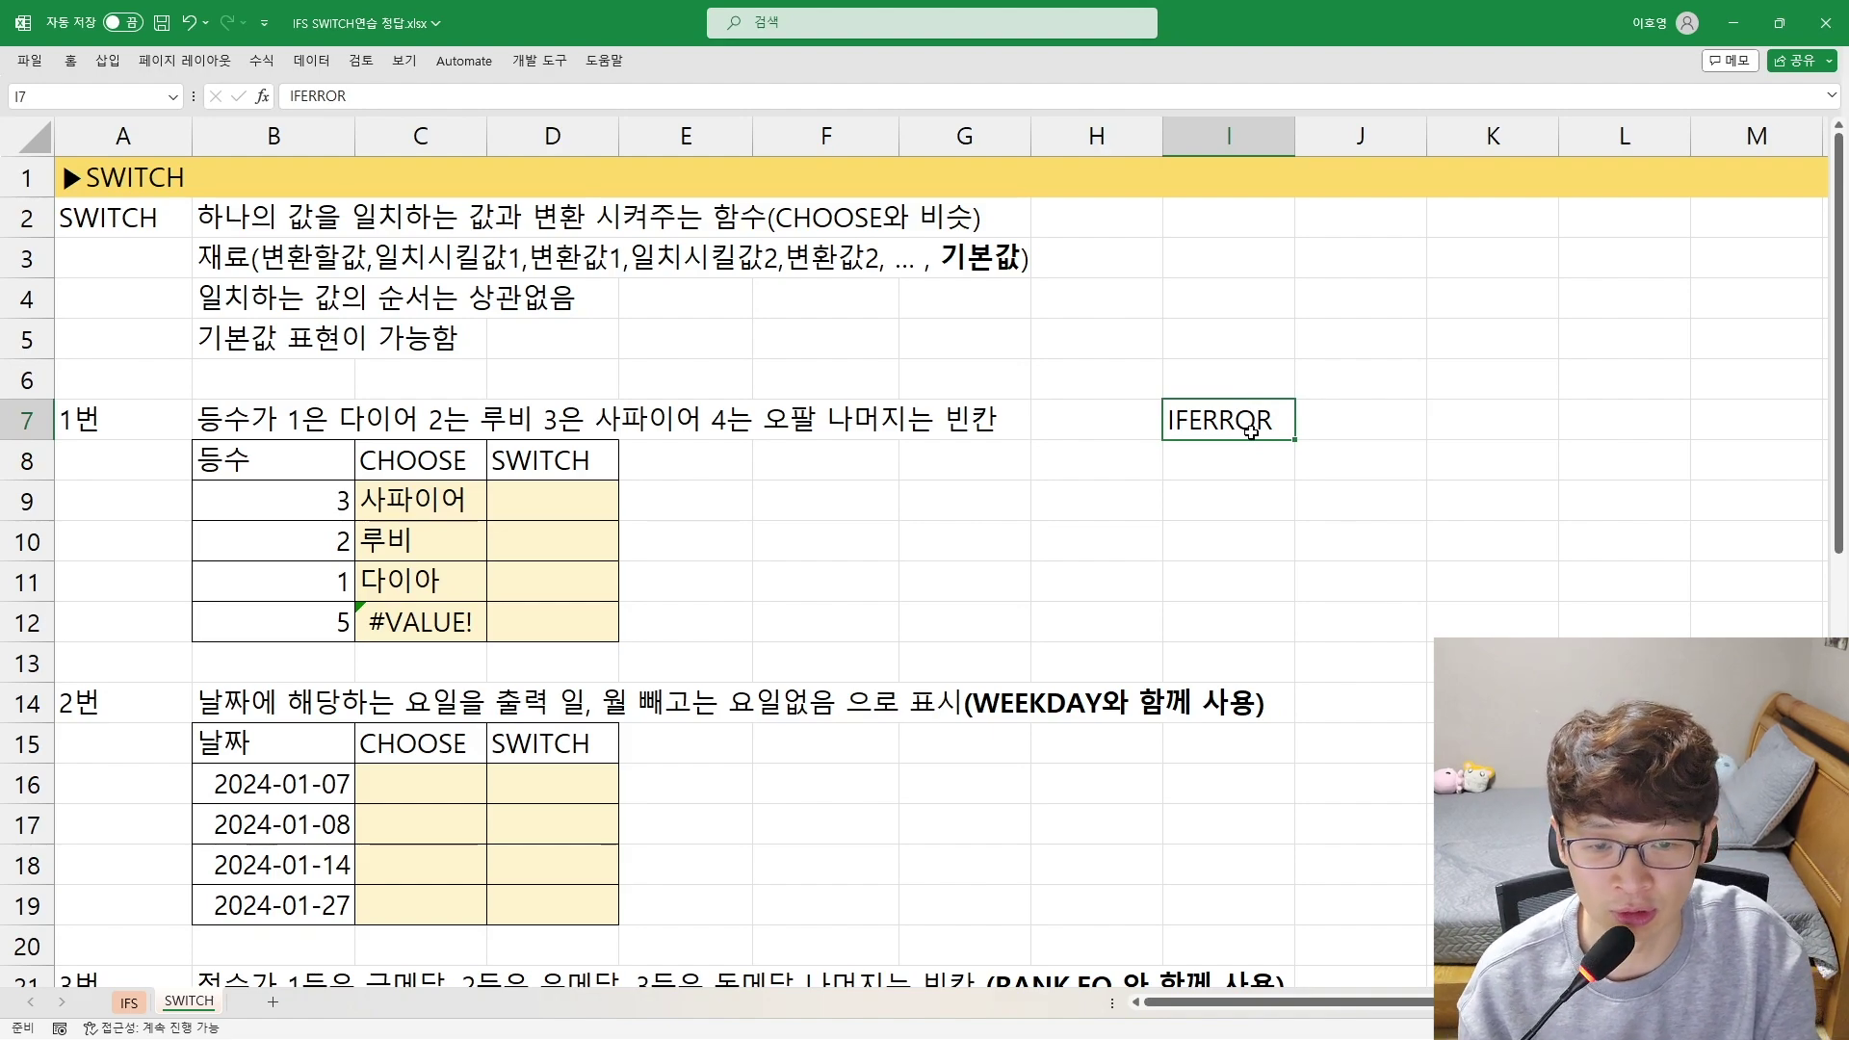
key("Delete")
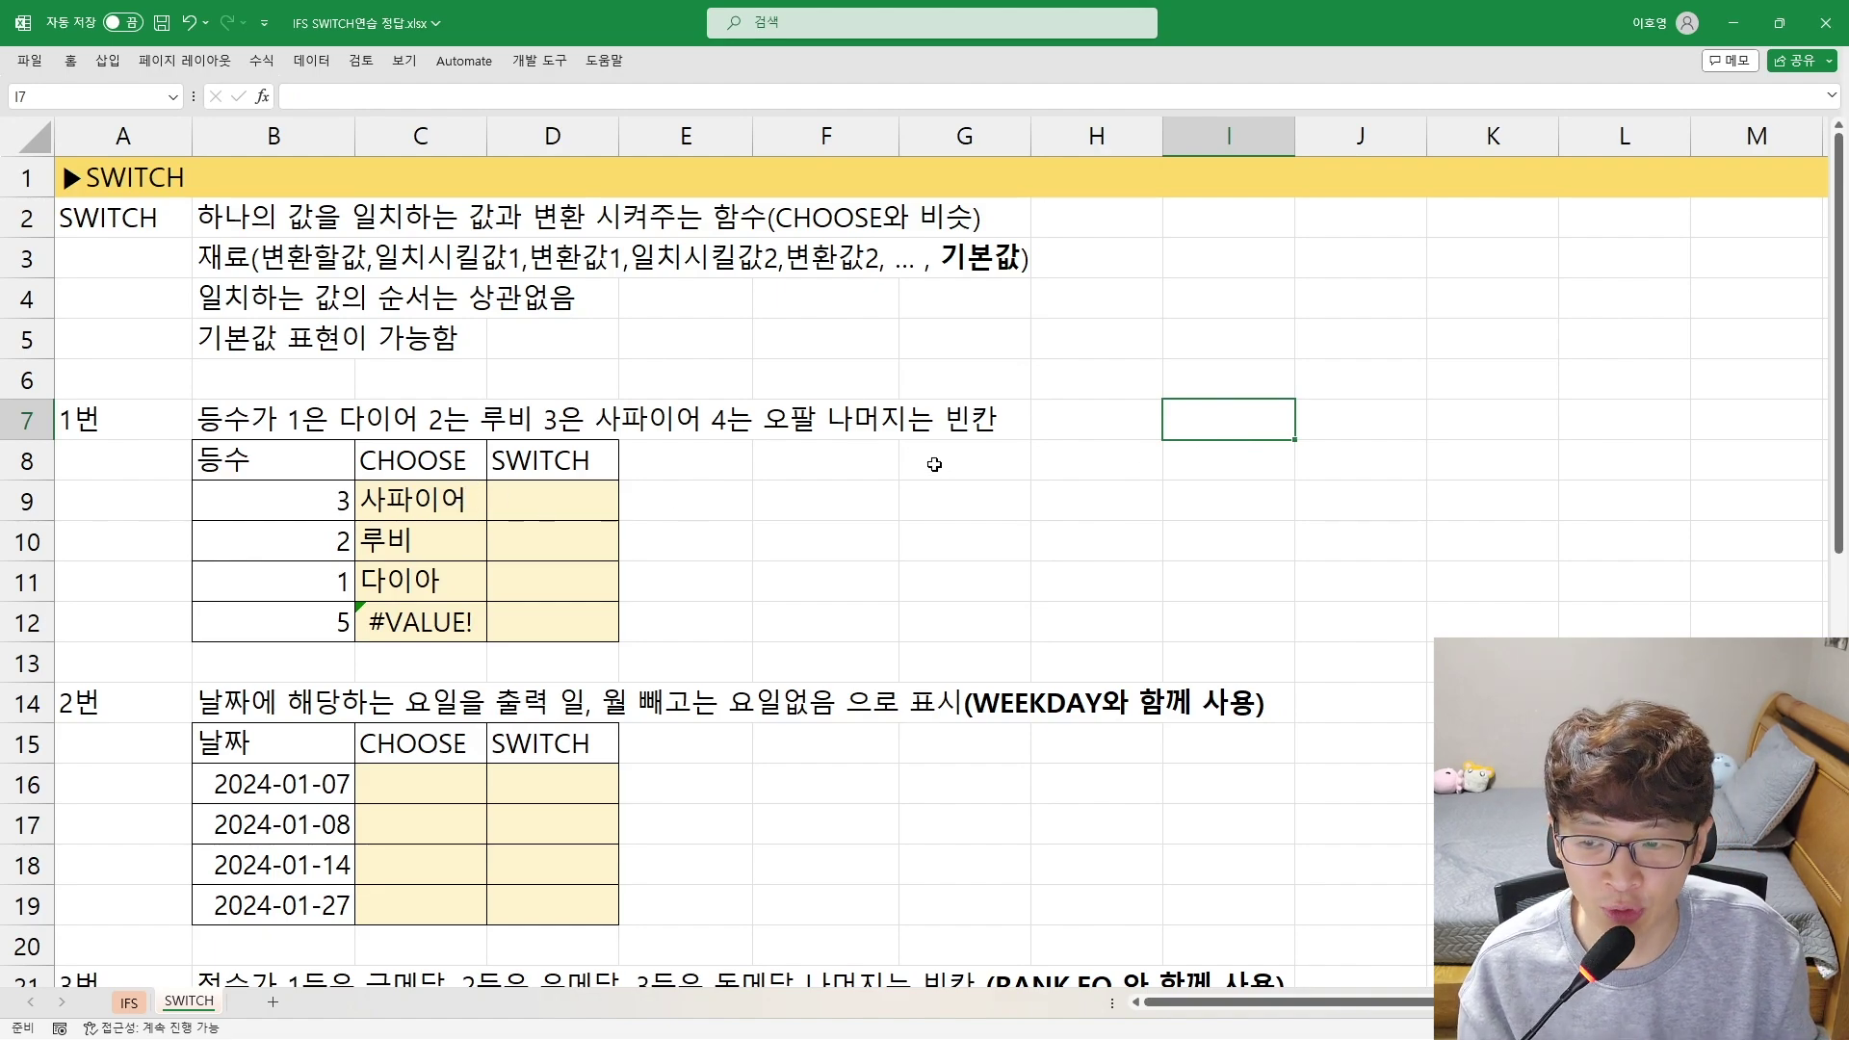
left_click(576, 511)
type("=")
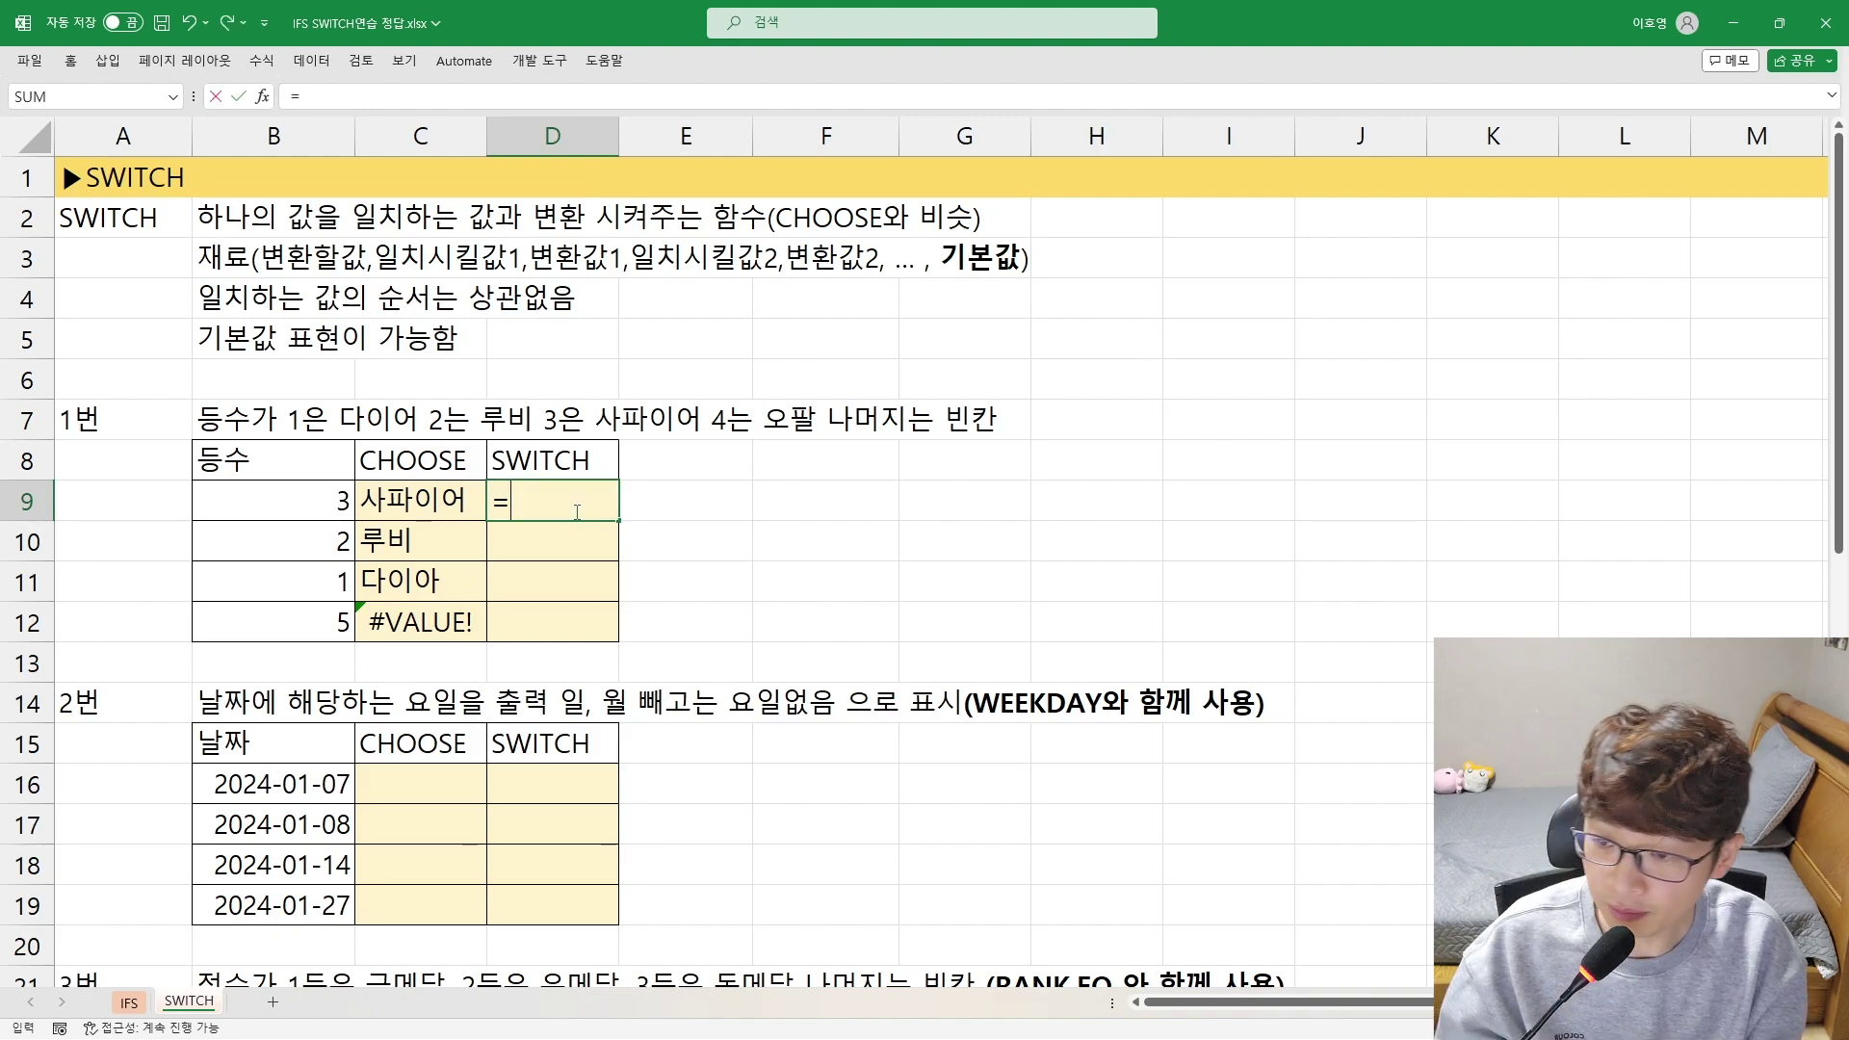
type("S")
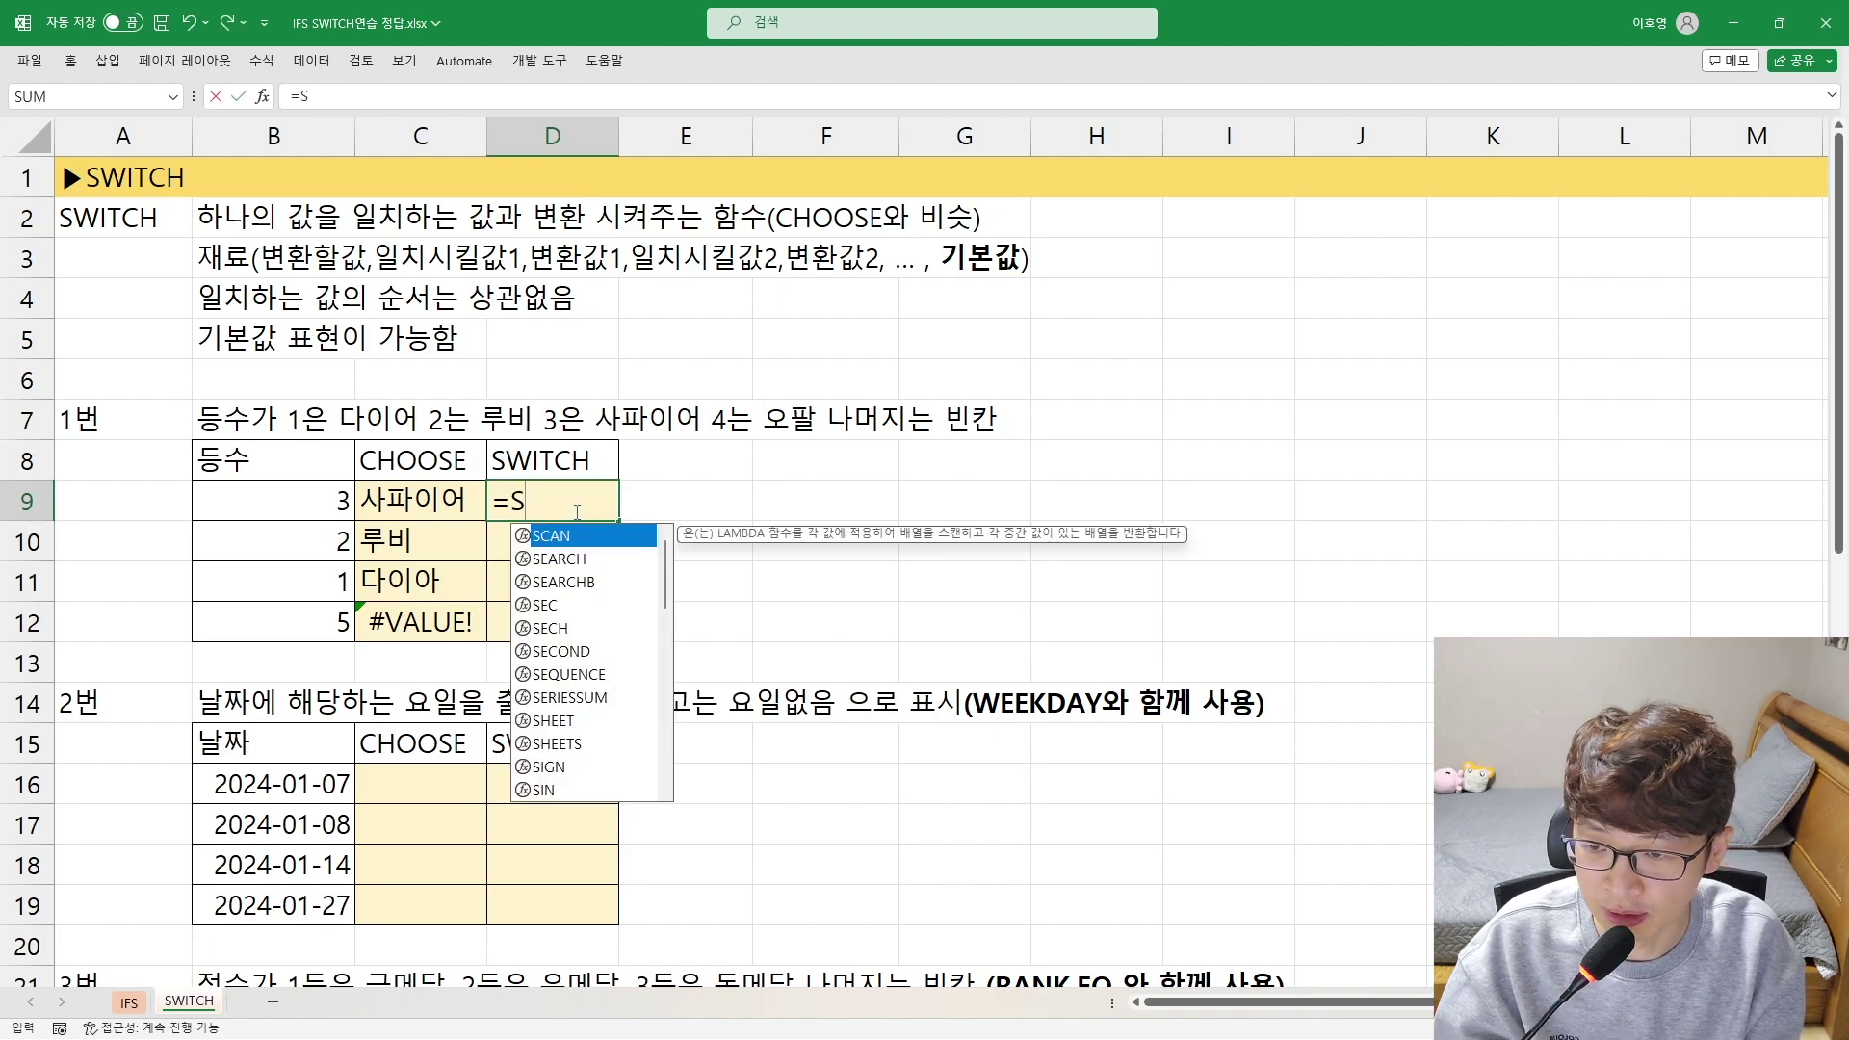
type("WITCH(")
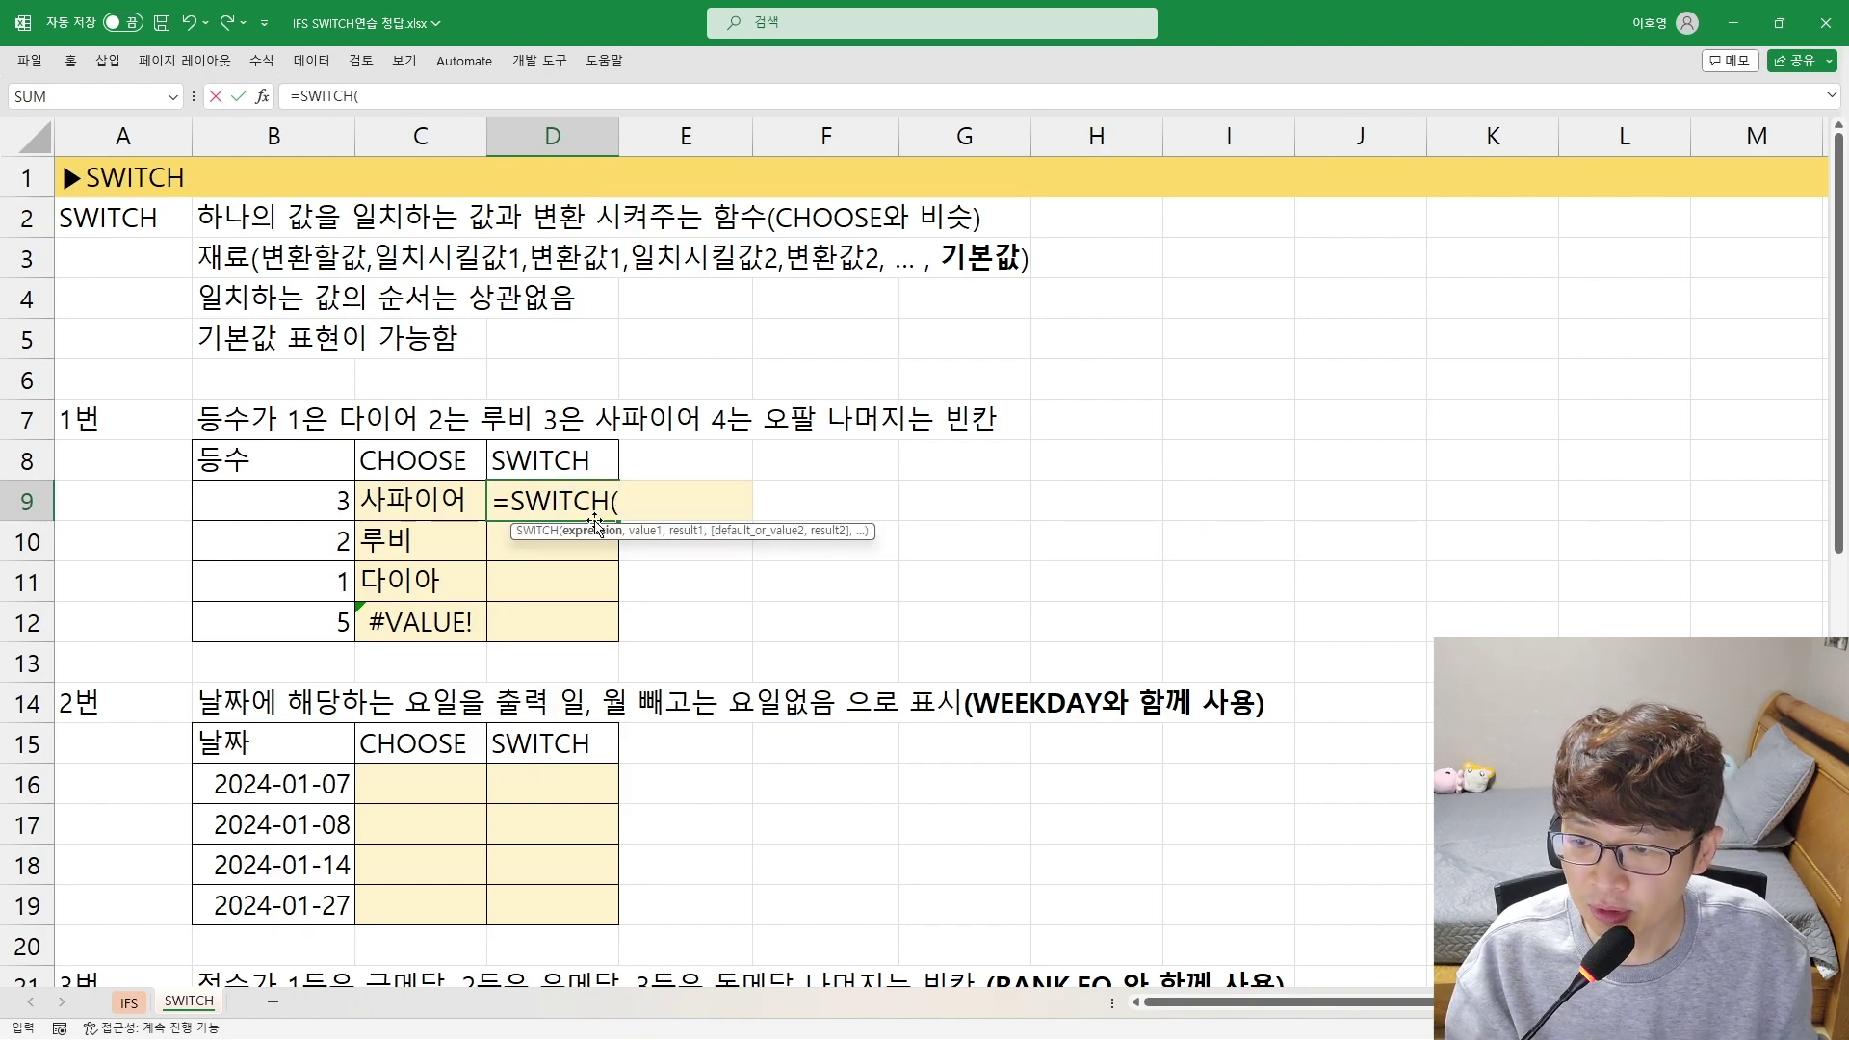
left_click(306, 502)
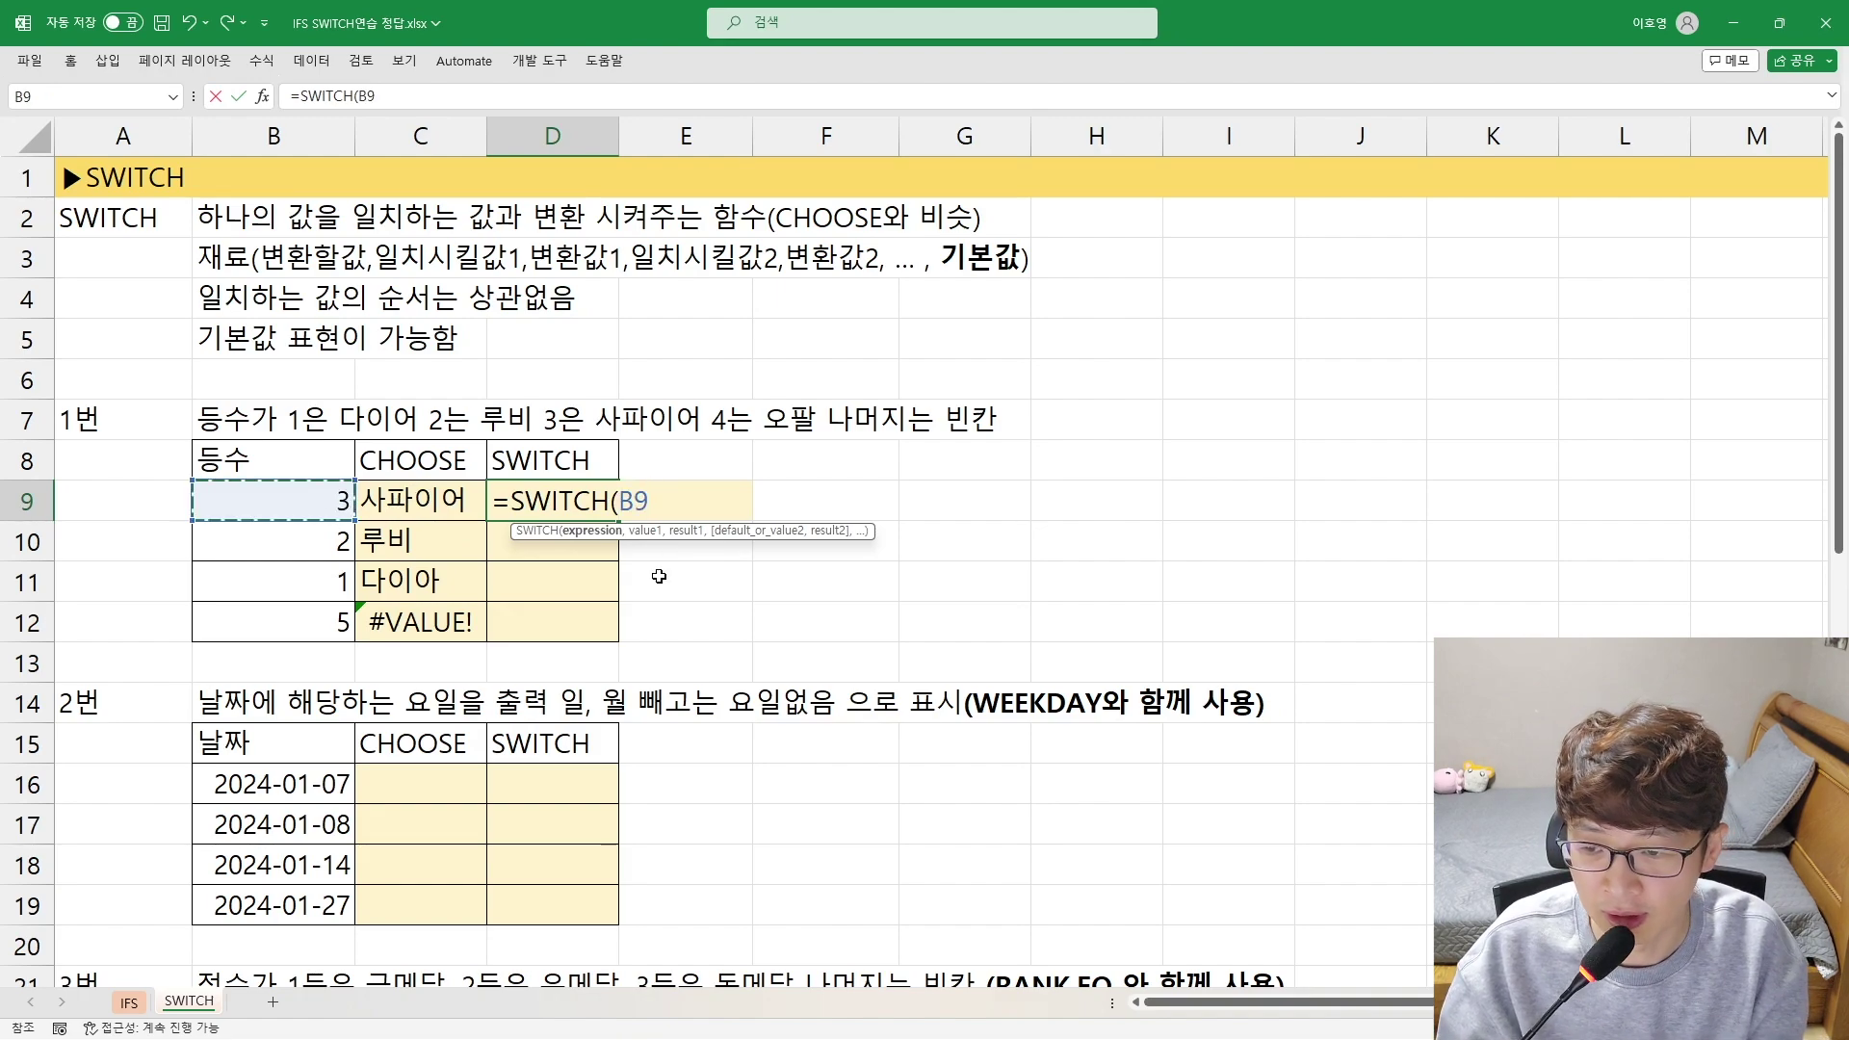
type(",")
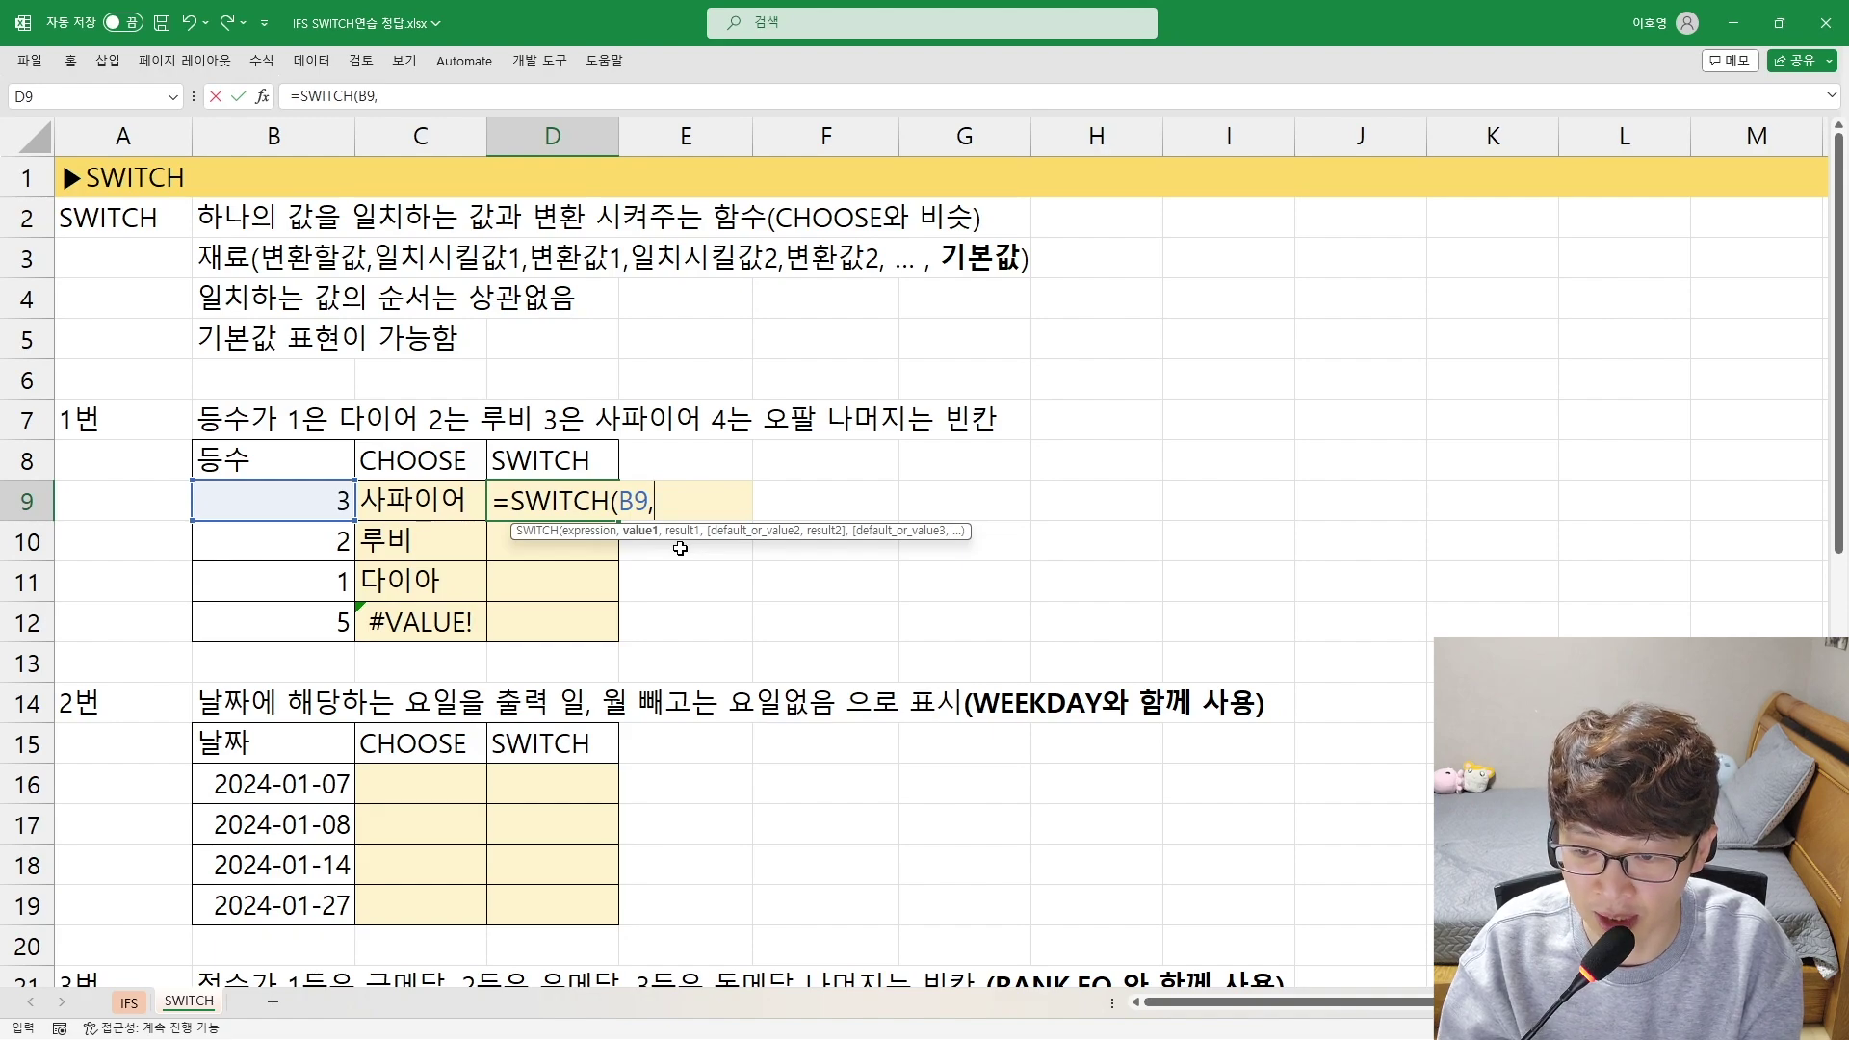
Add the value-result pairs 1 "다이아", 2 "루비", 3 "사파이어" and 4 "오팔" to the SWITCH formula in D9
type("1,")
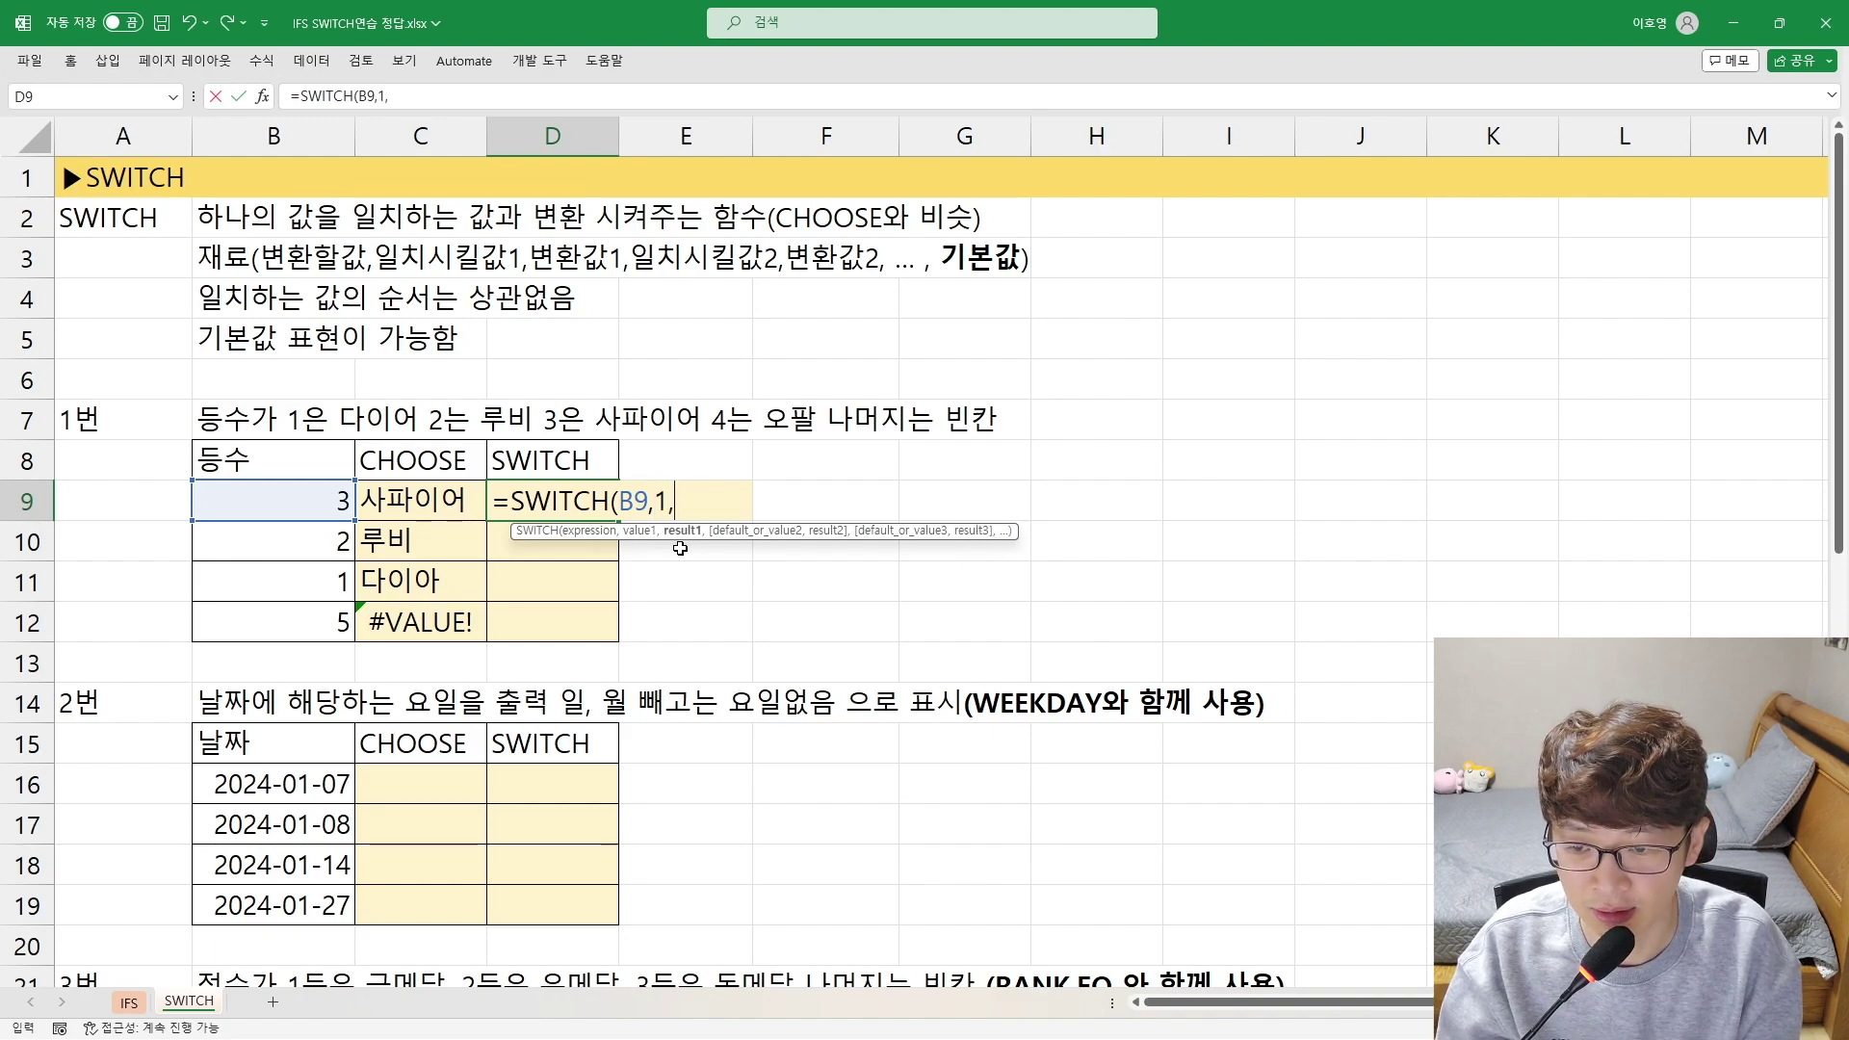
type("\"")
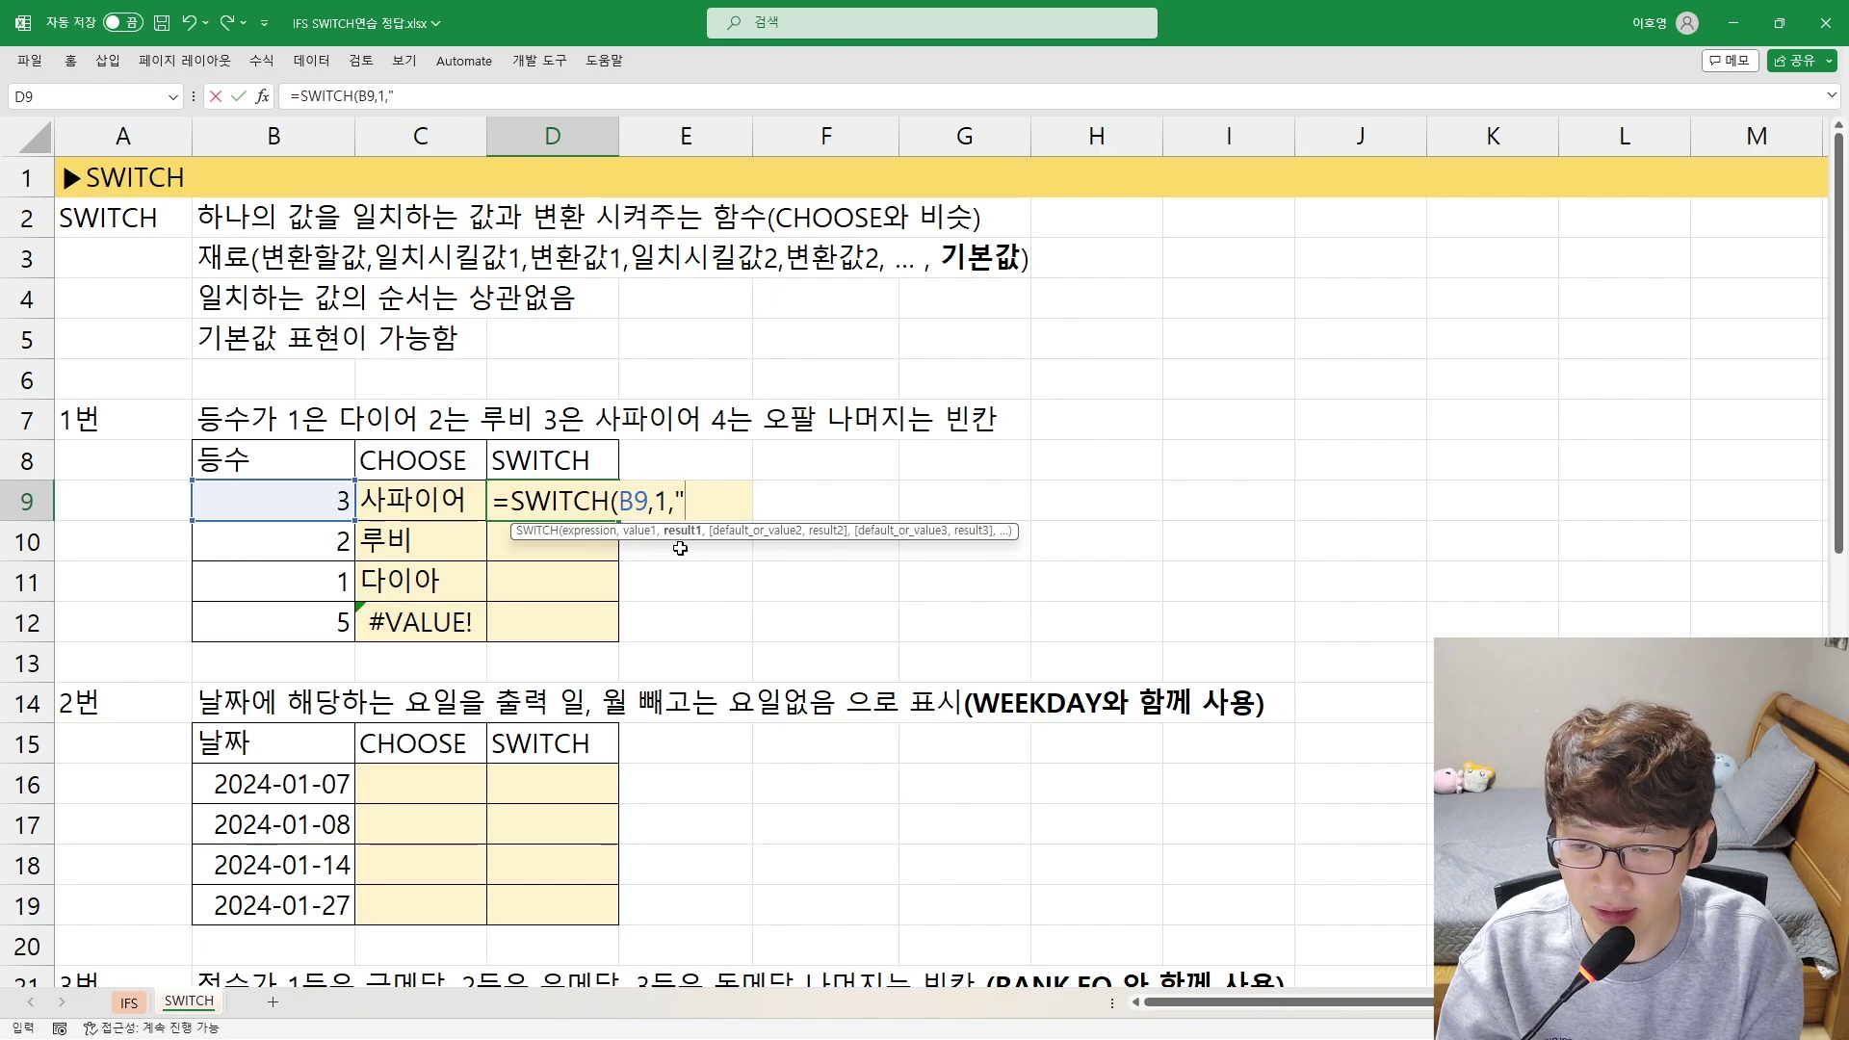
type("다이아\"")
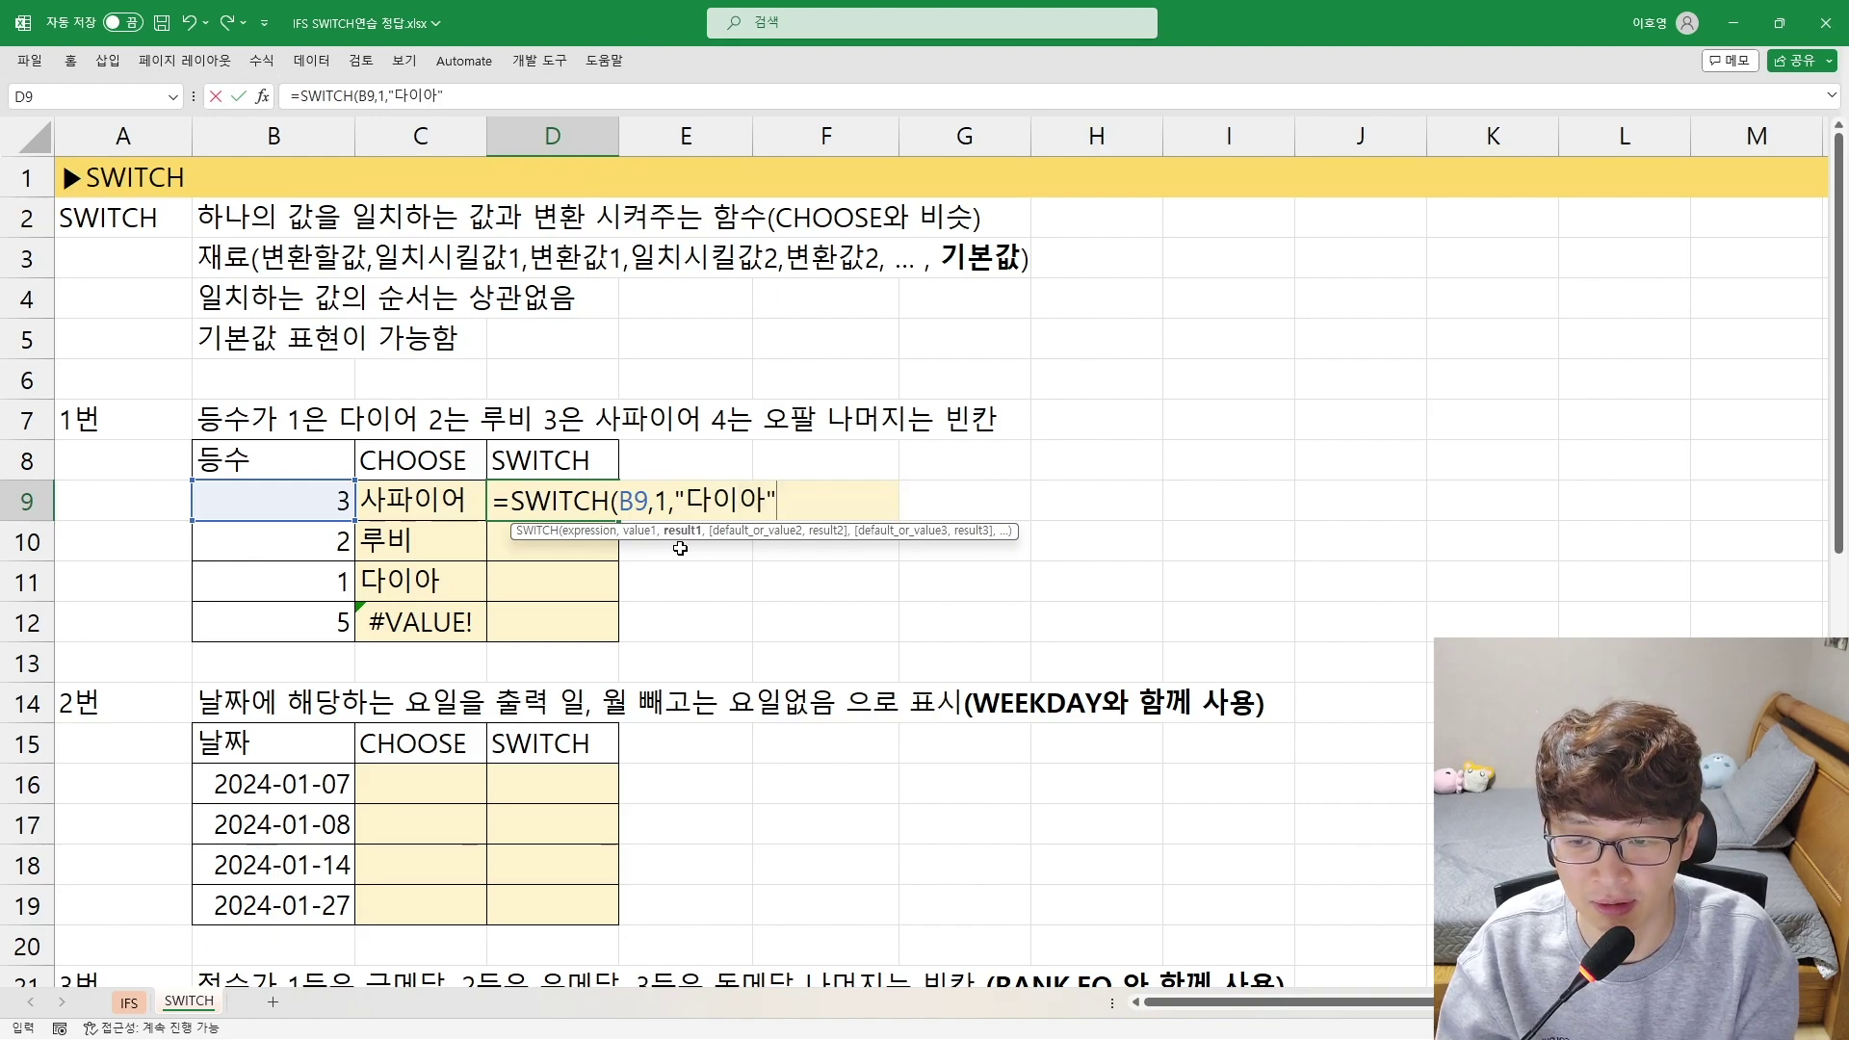
type(",2,\"")
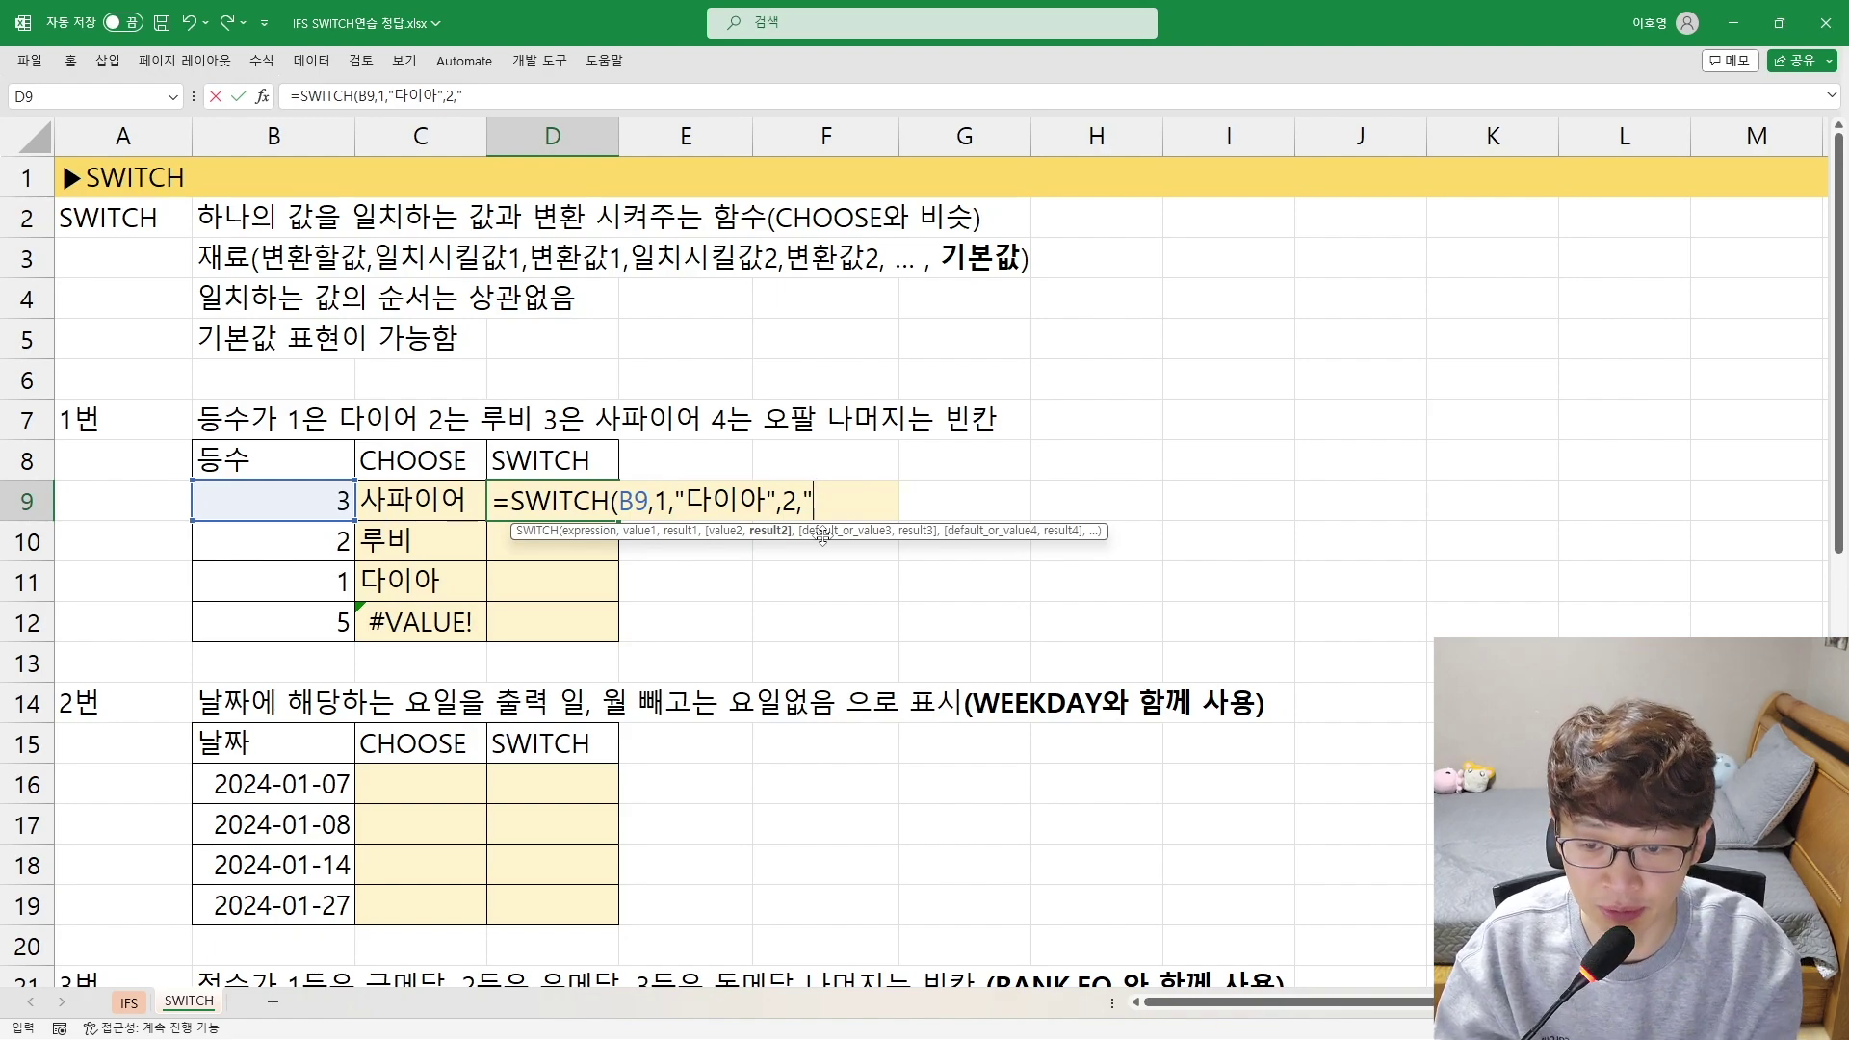
type("루비\"")
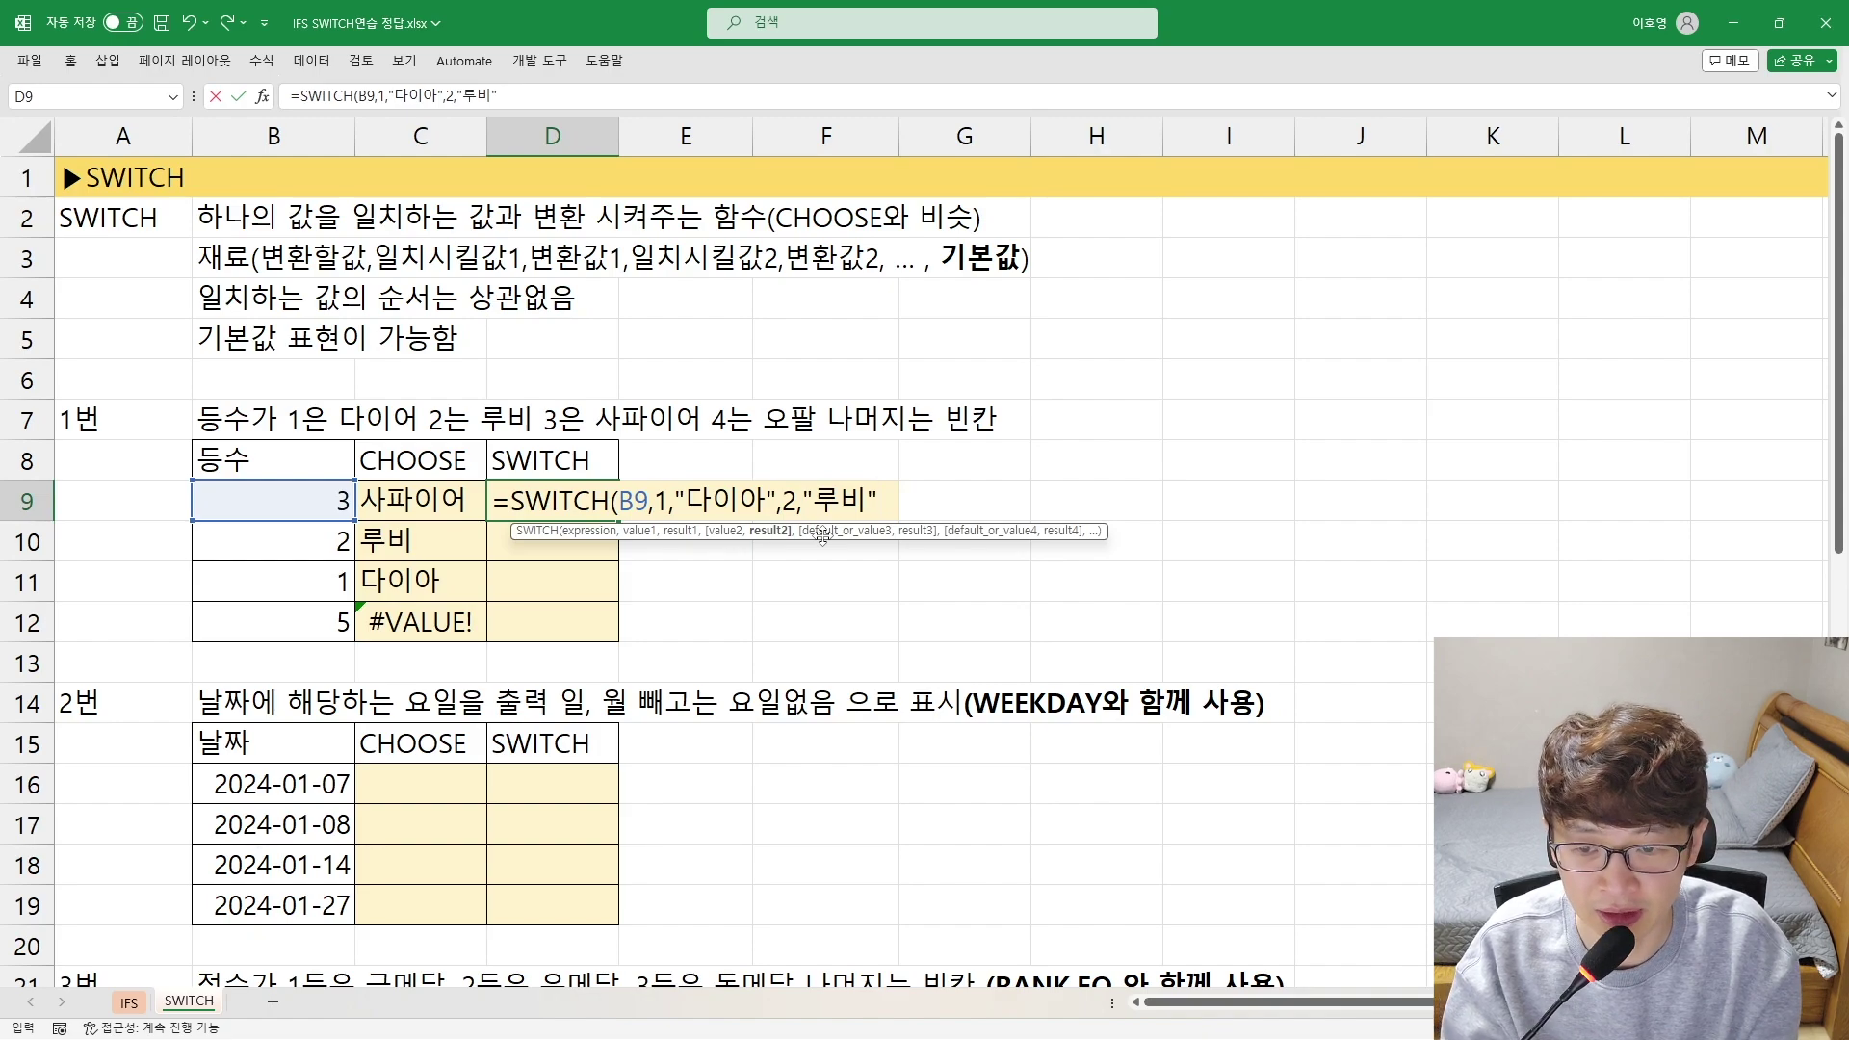
type(",3,")
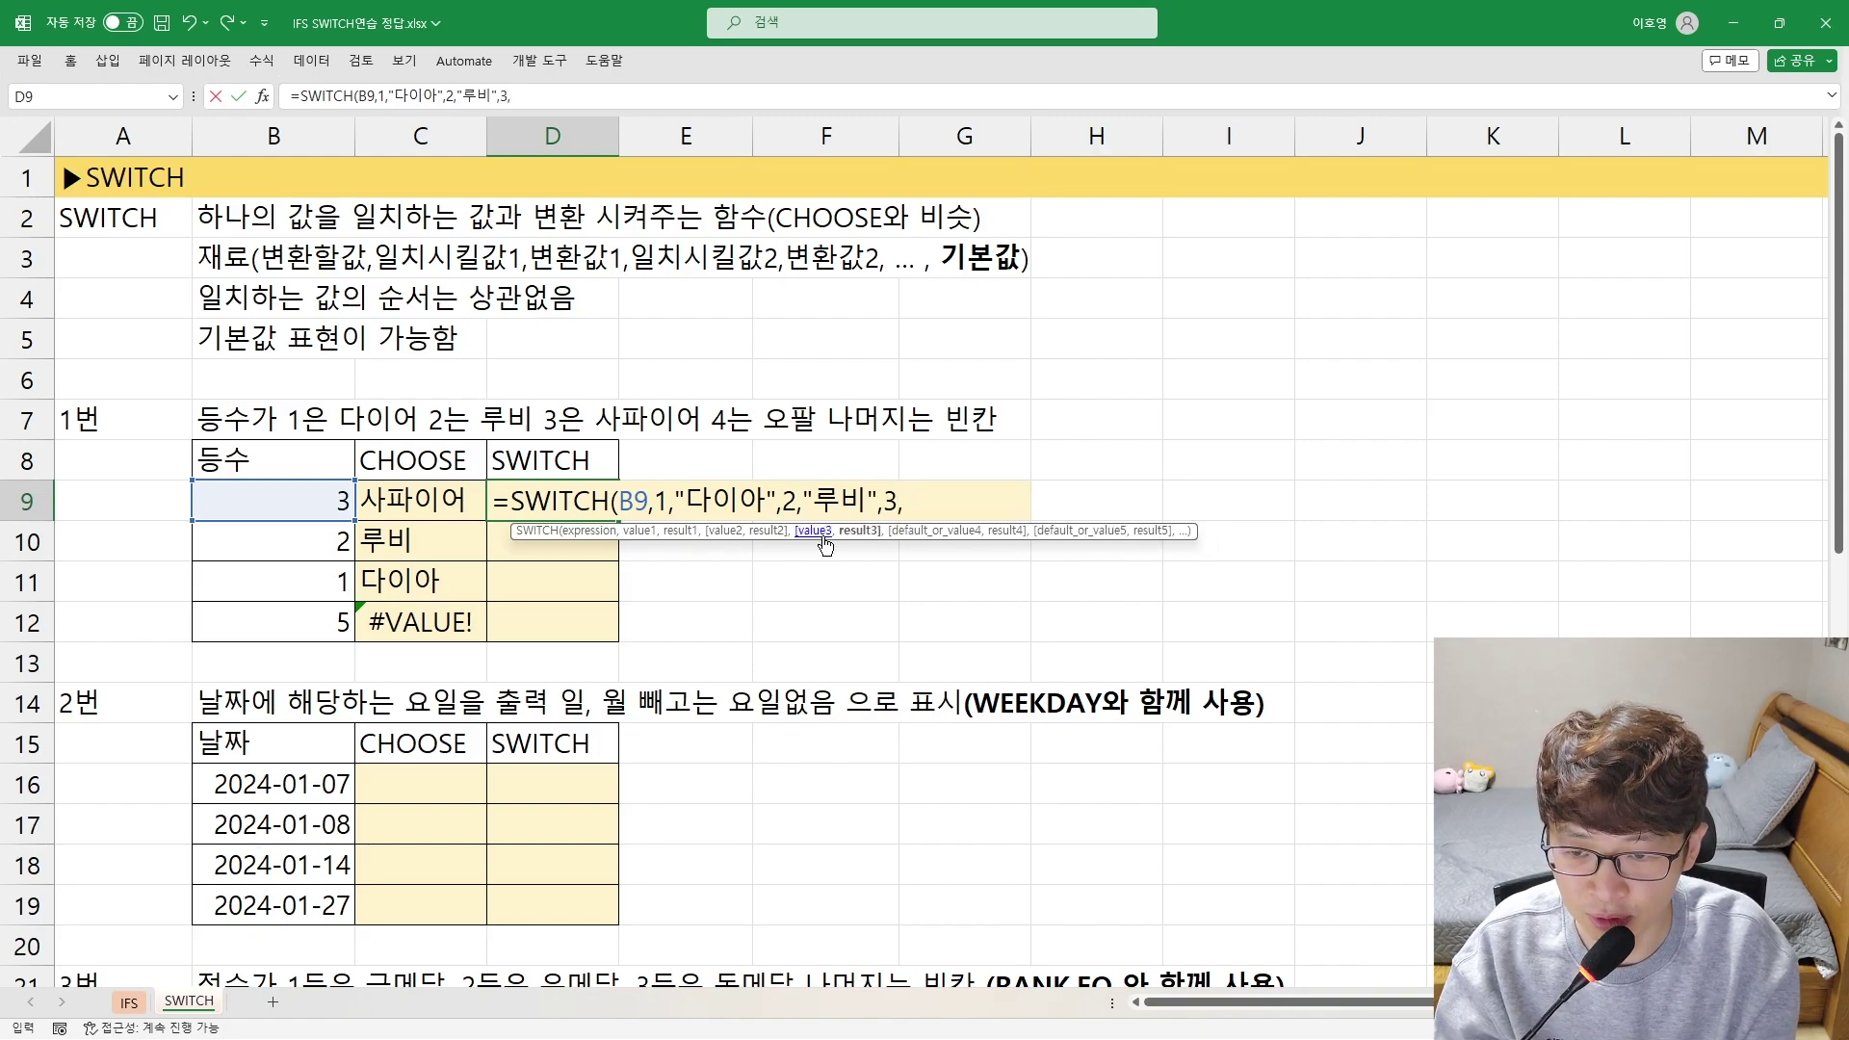
type("\"")
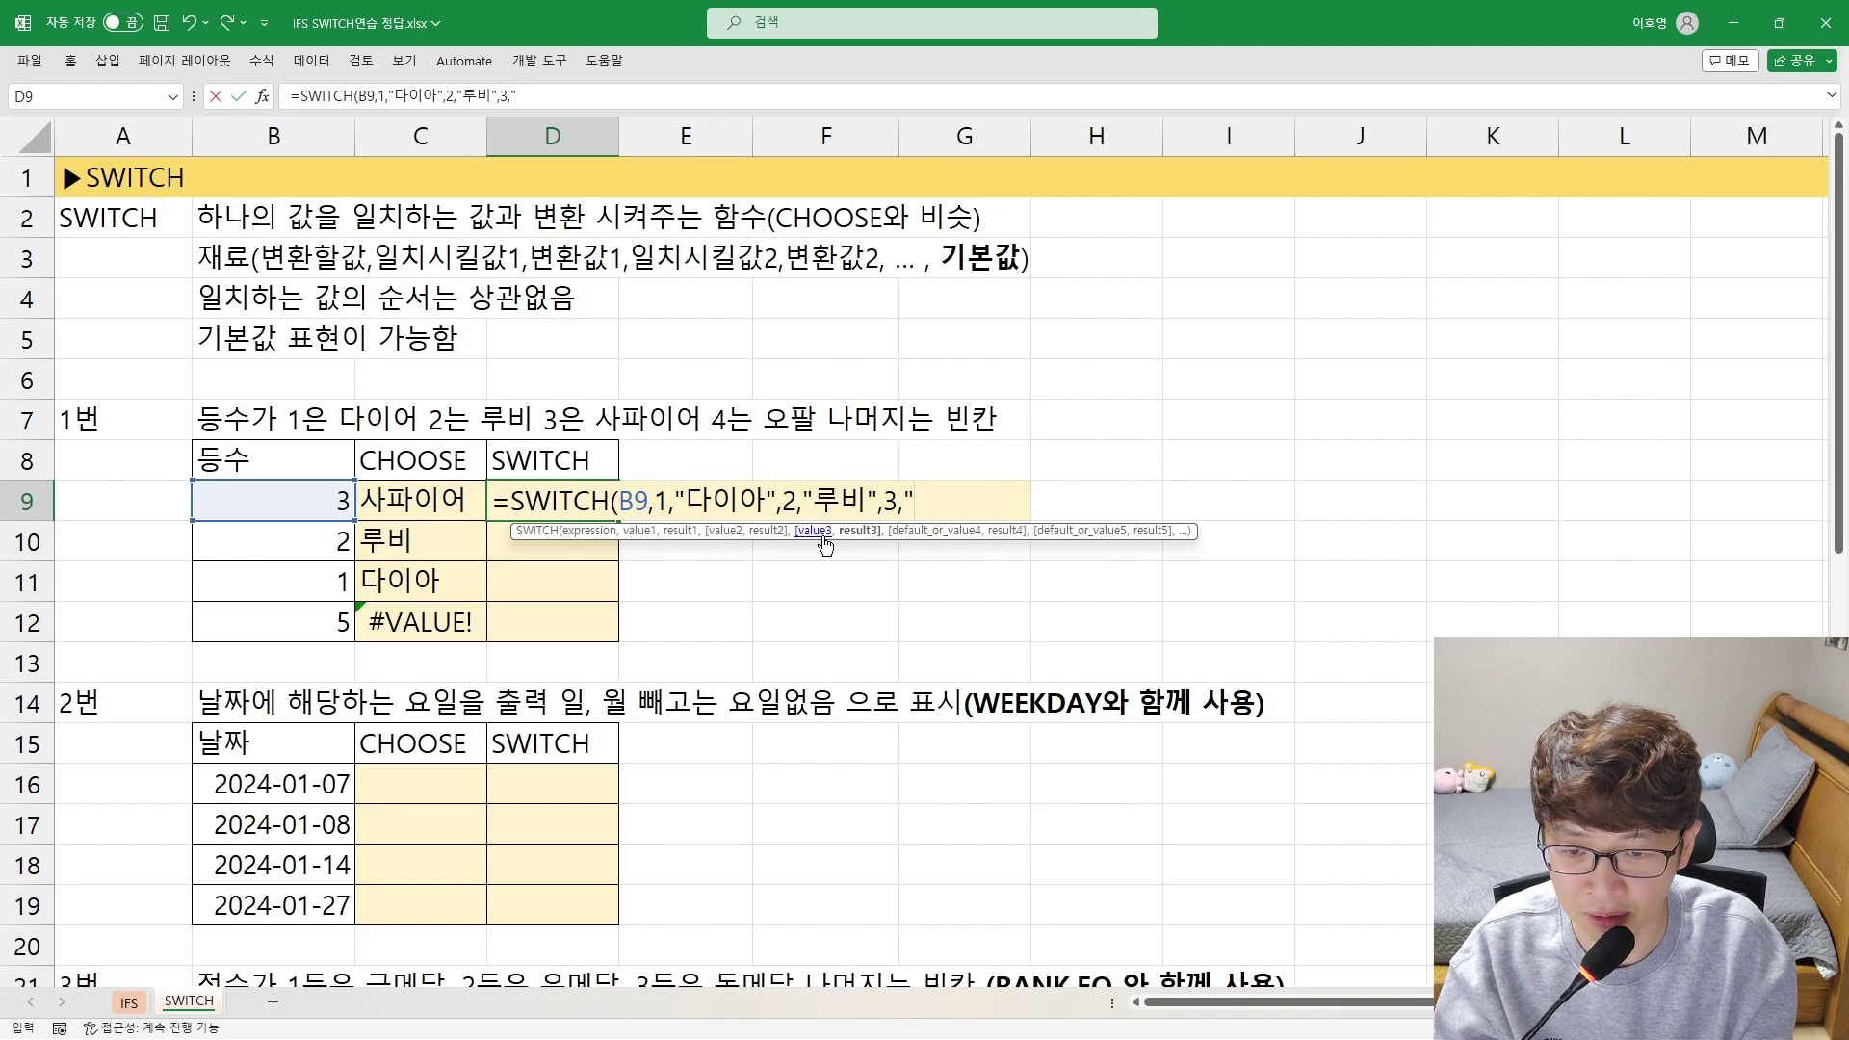
type("사파이어\"")
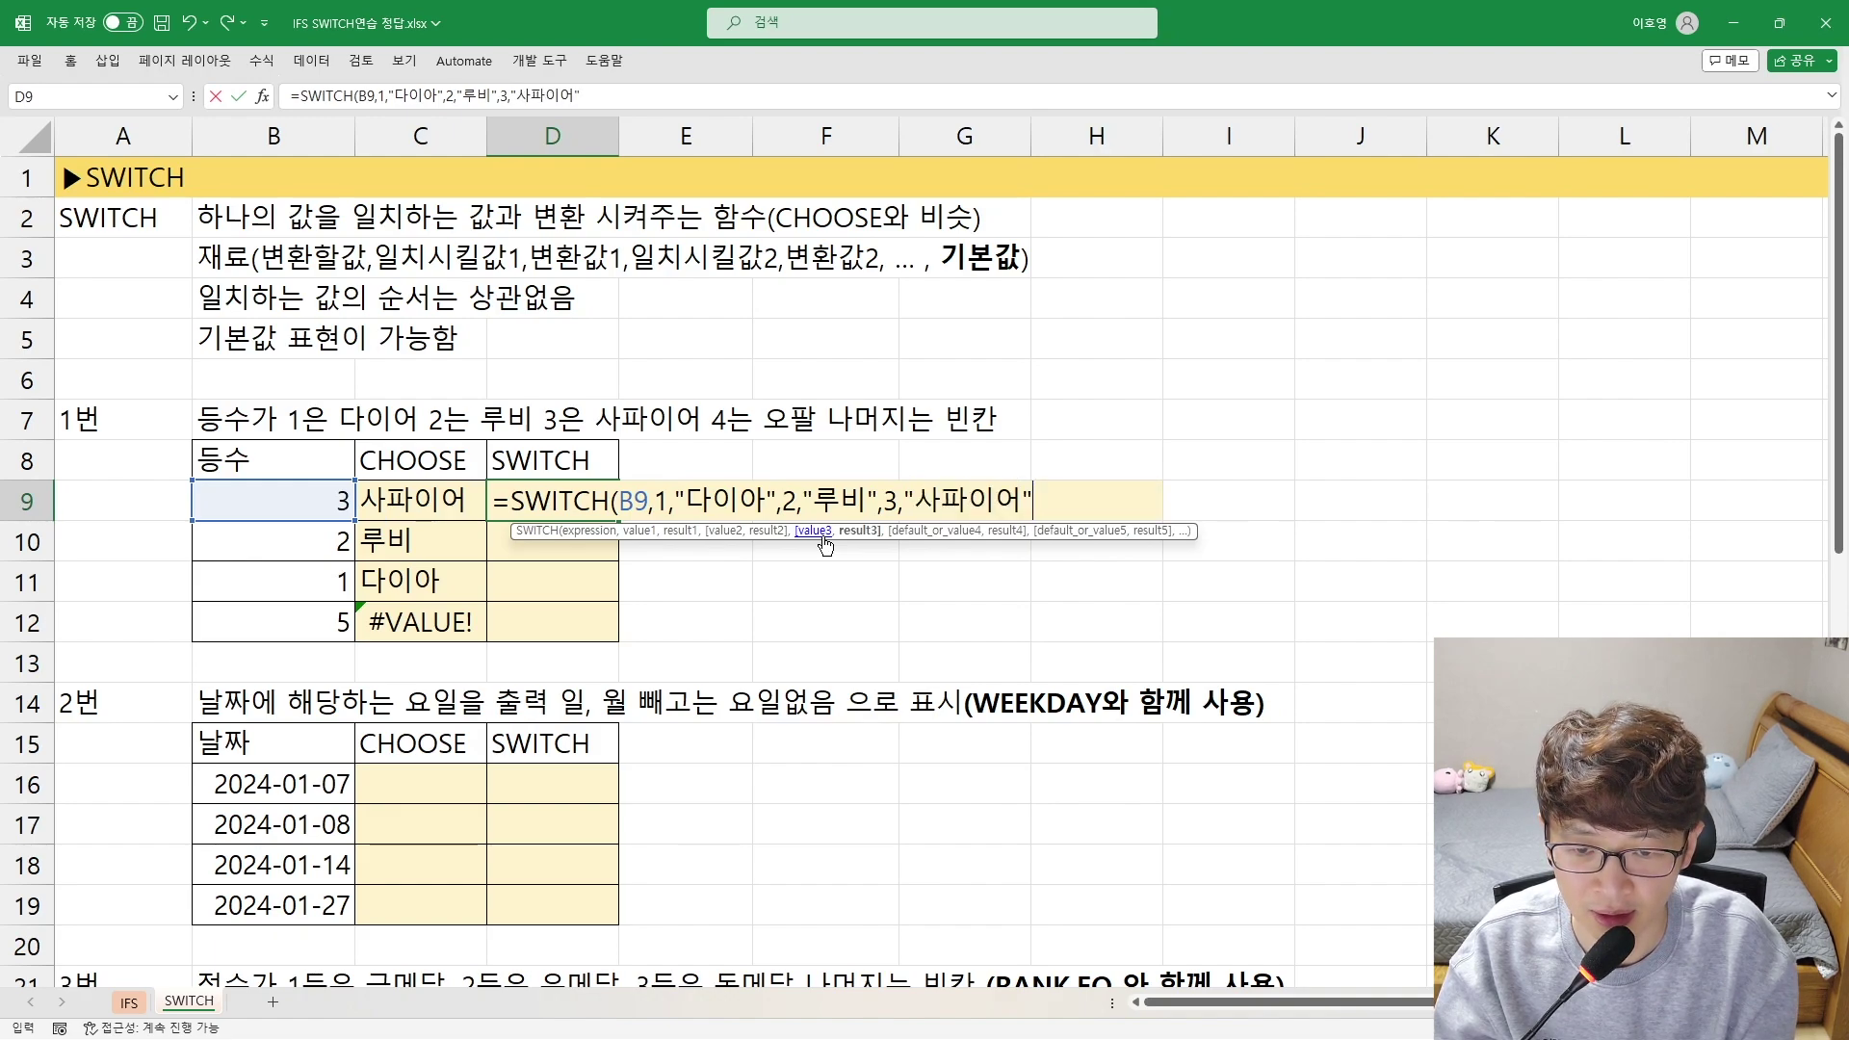
type(",4,")
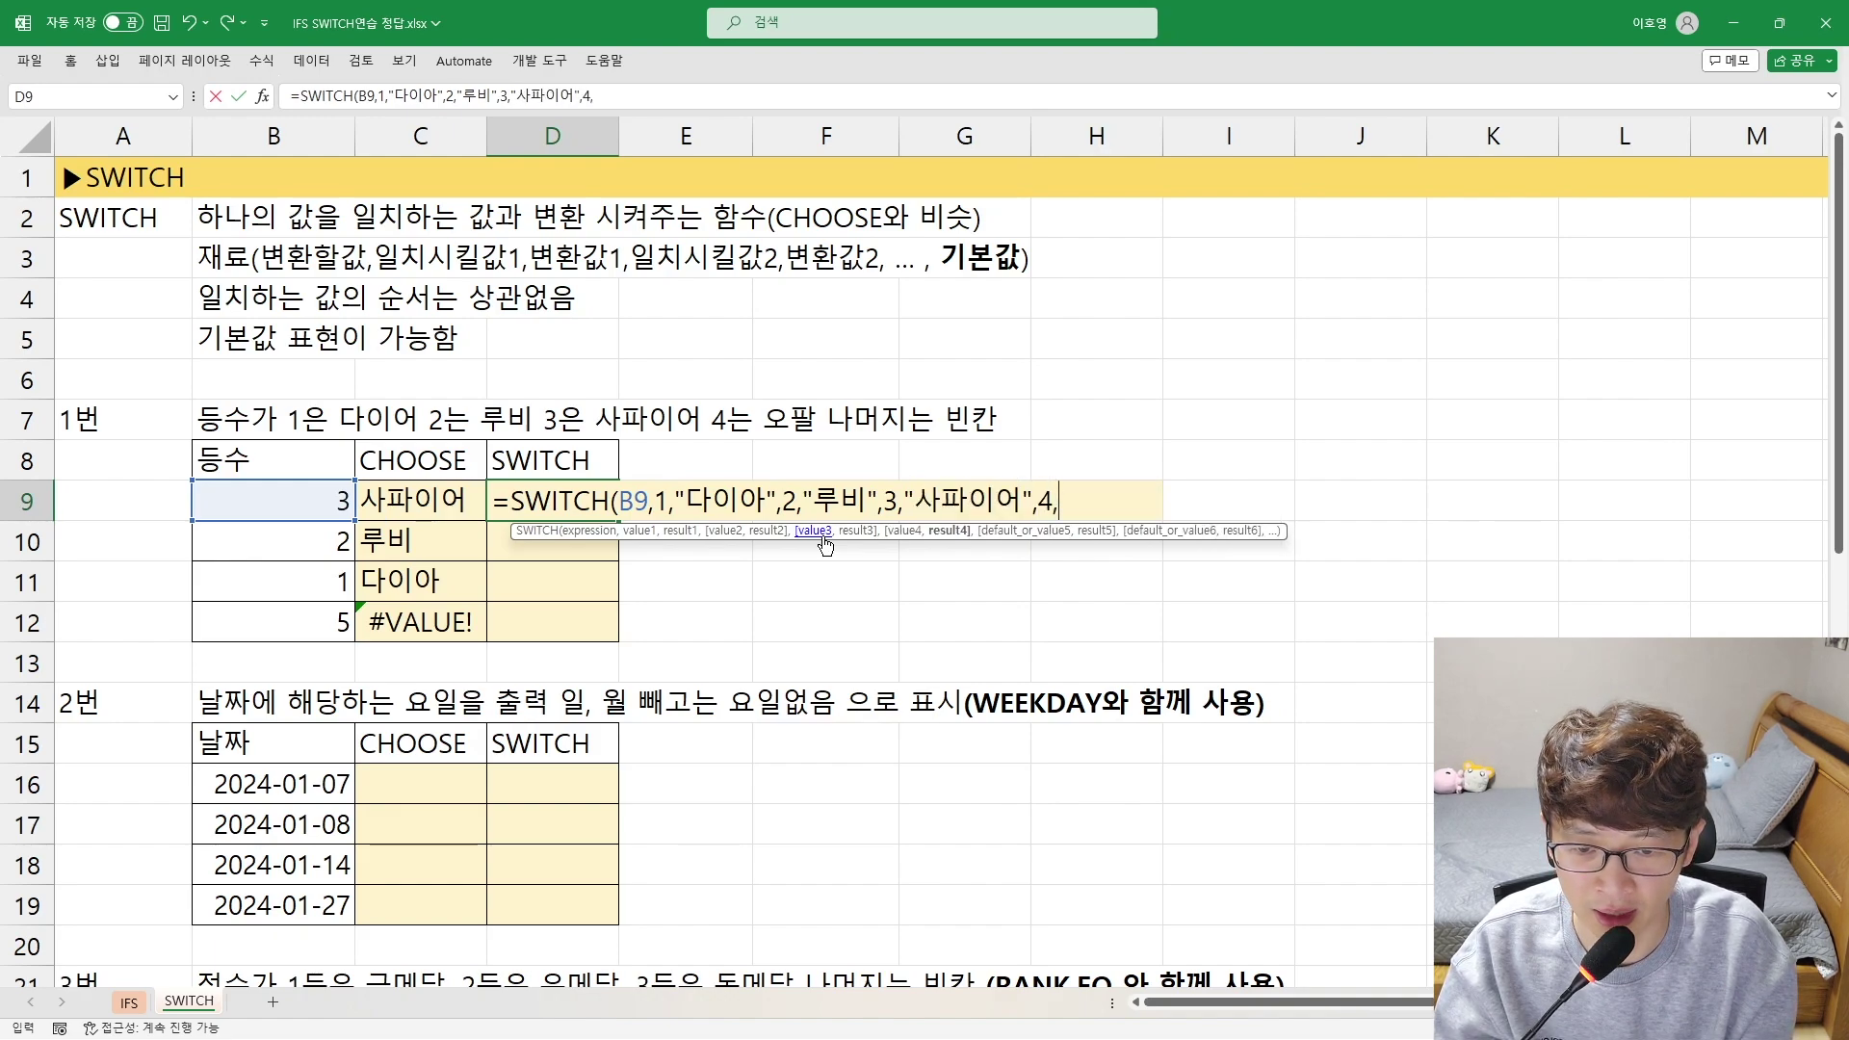
type("\"오팔")
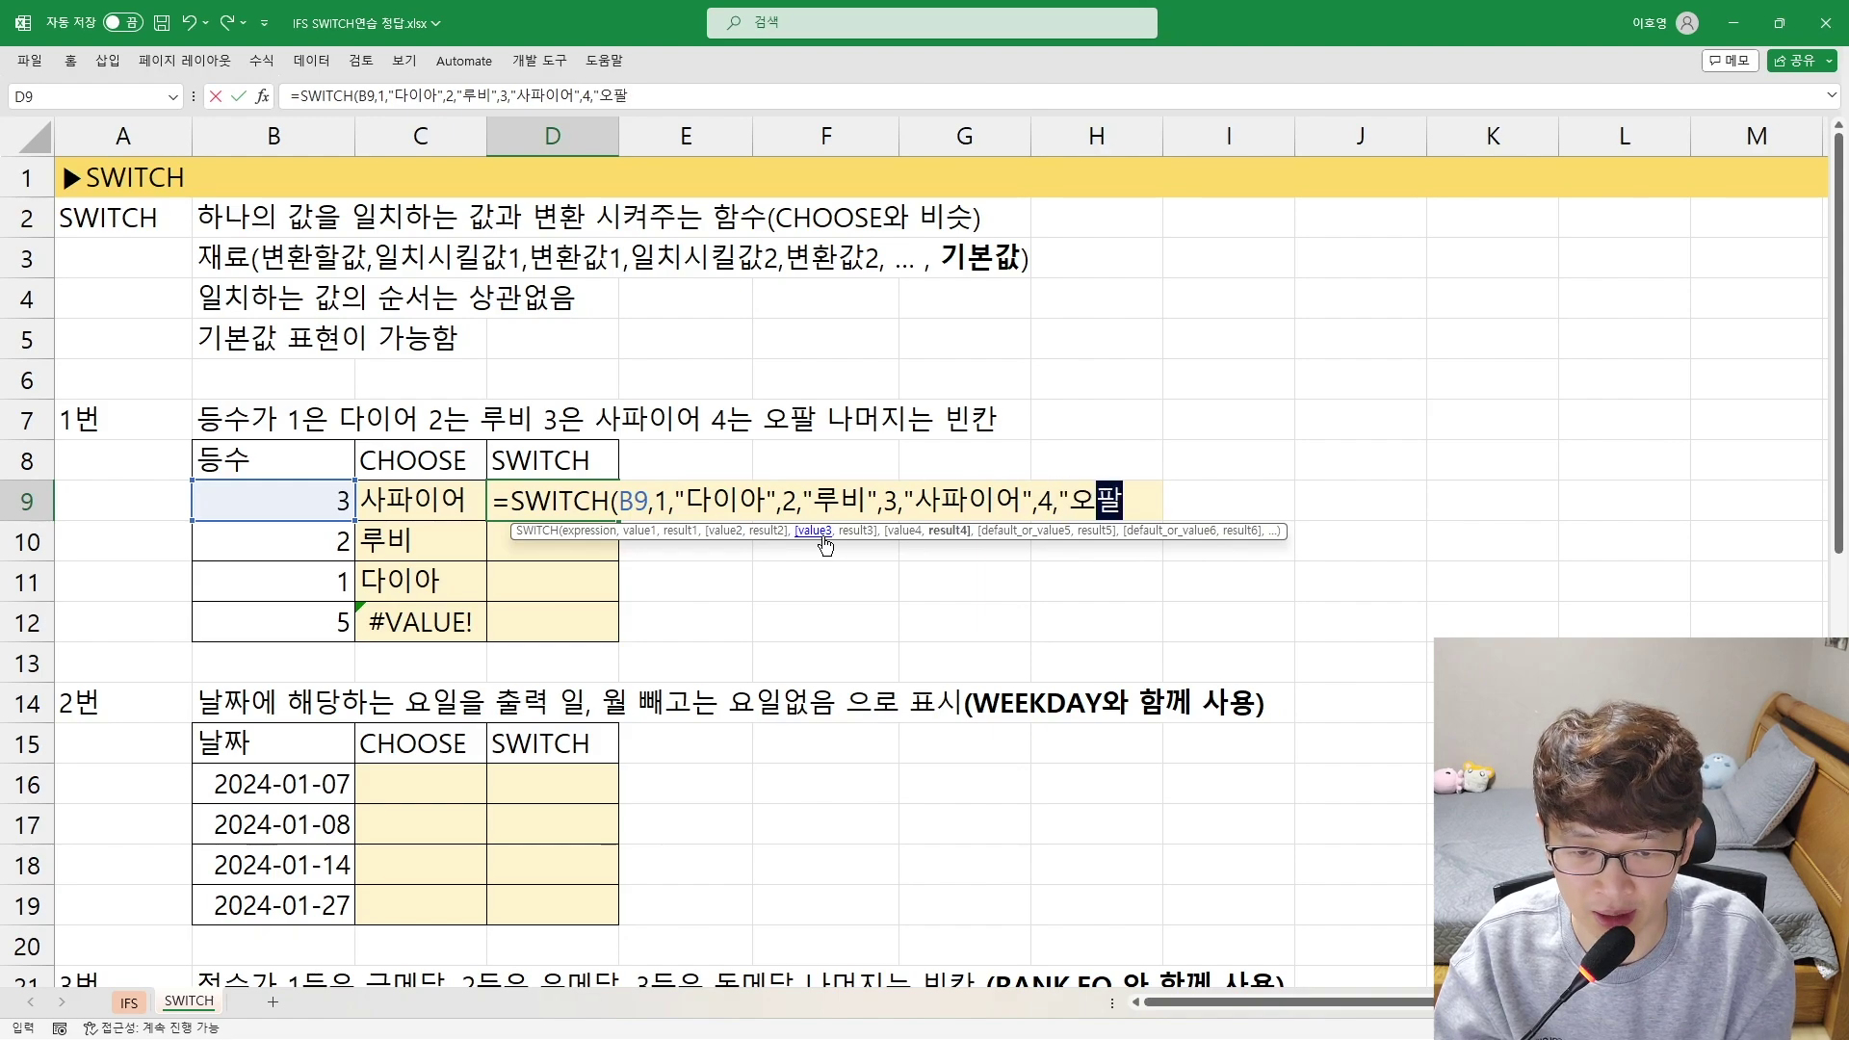
type("\",")
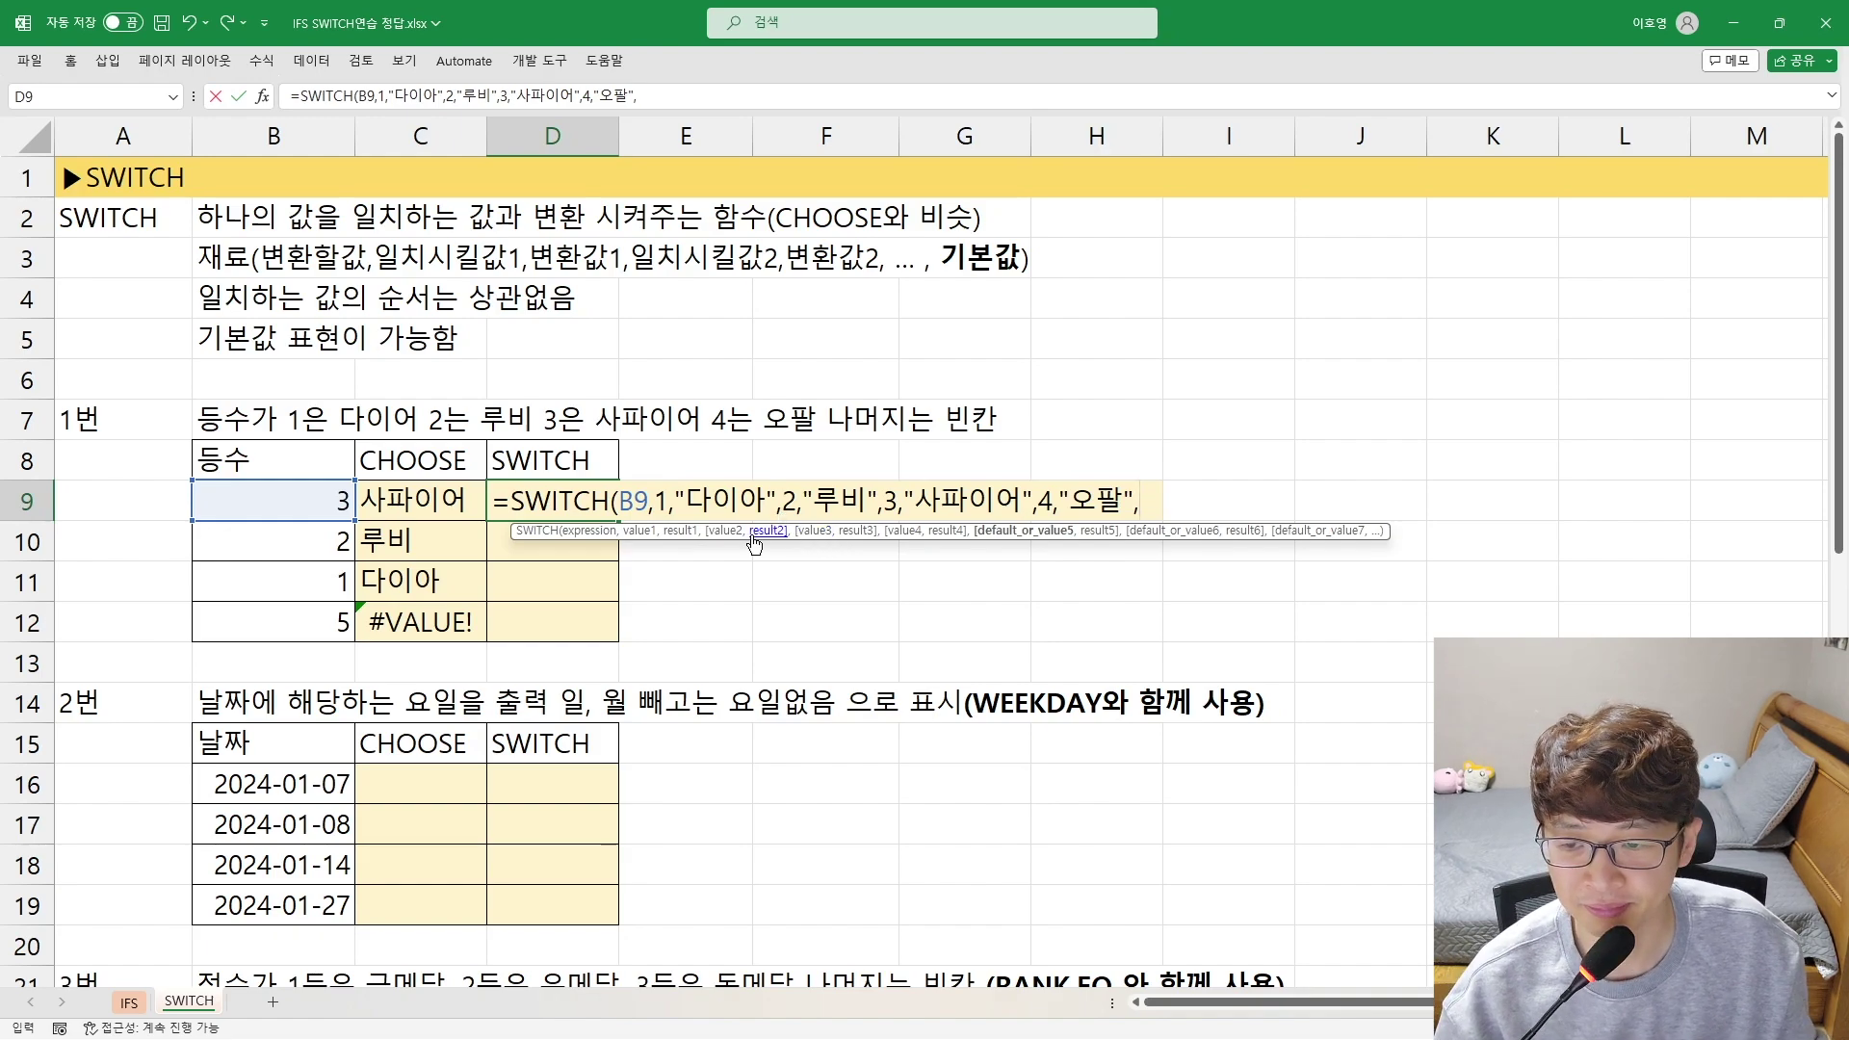
Complete the SWITCH formula in D9 with an empty string "" as its default value and enter it
double_click(628, 488)
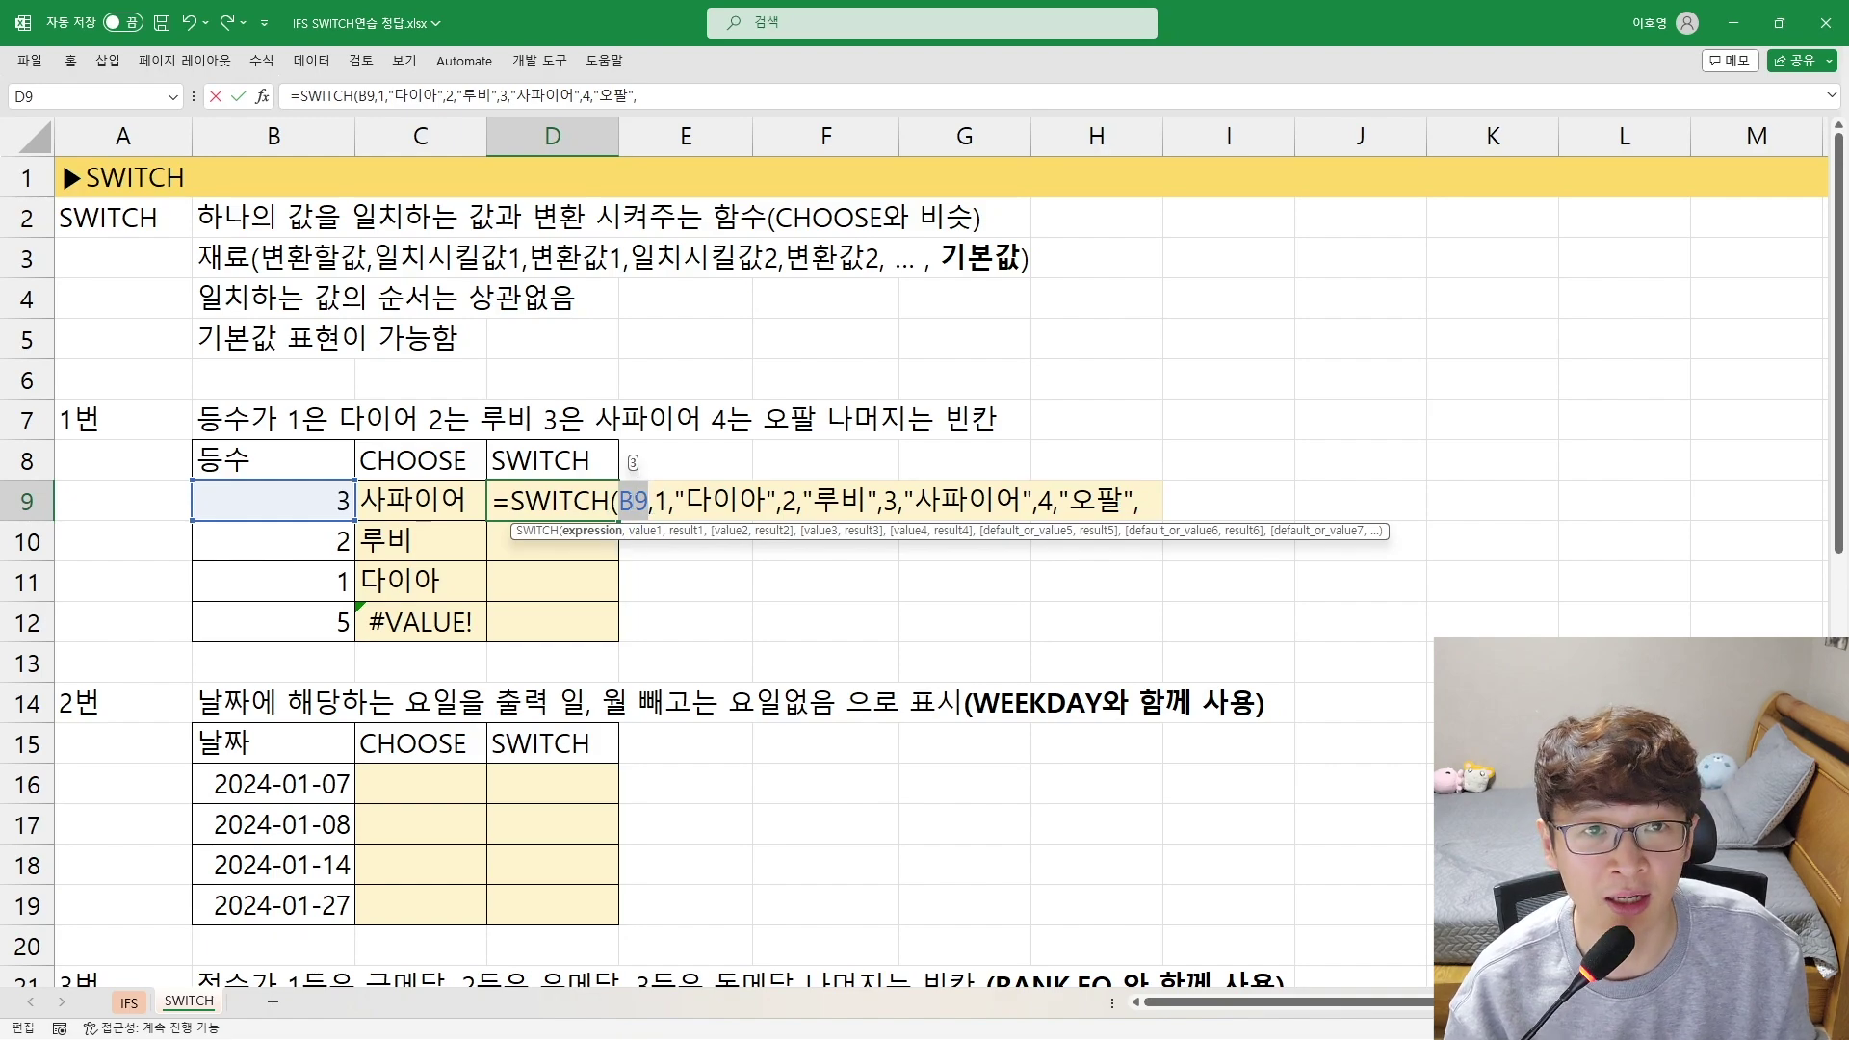
double_click(661, 501)
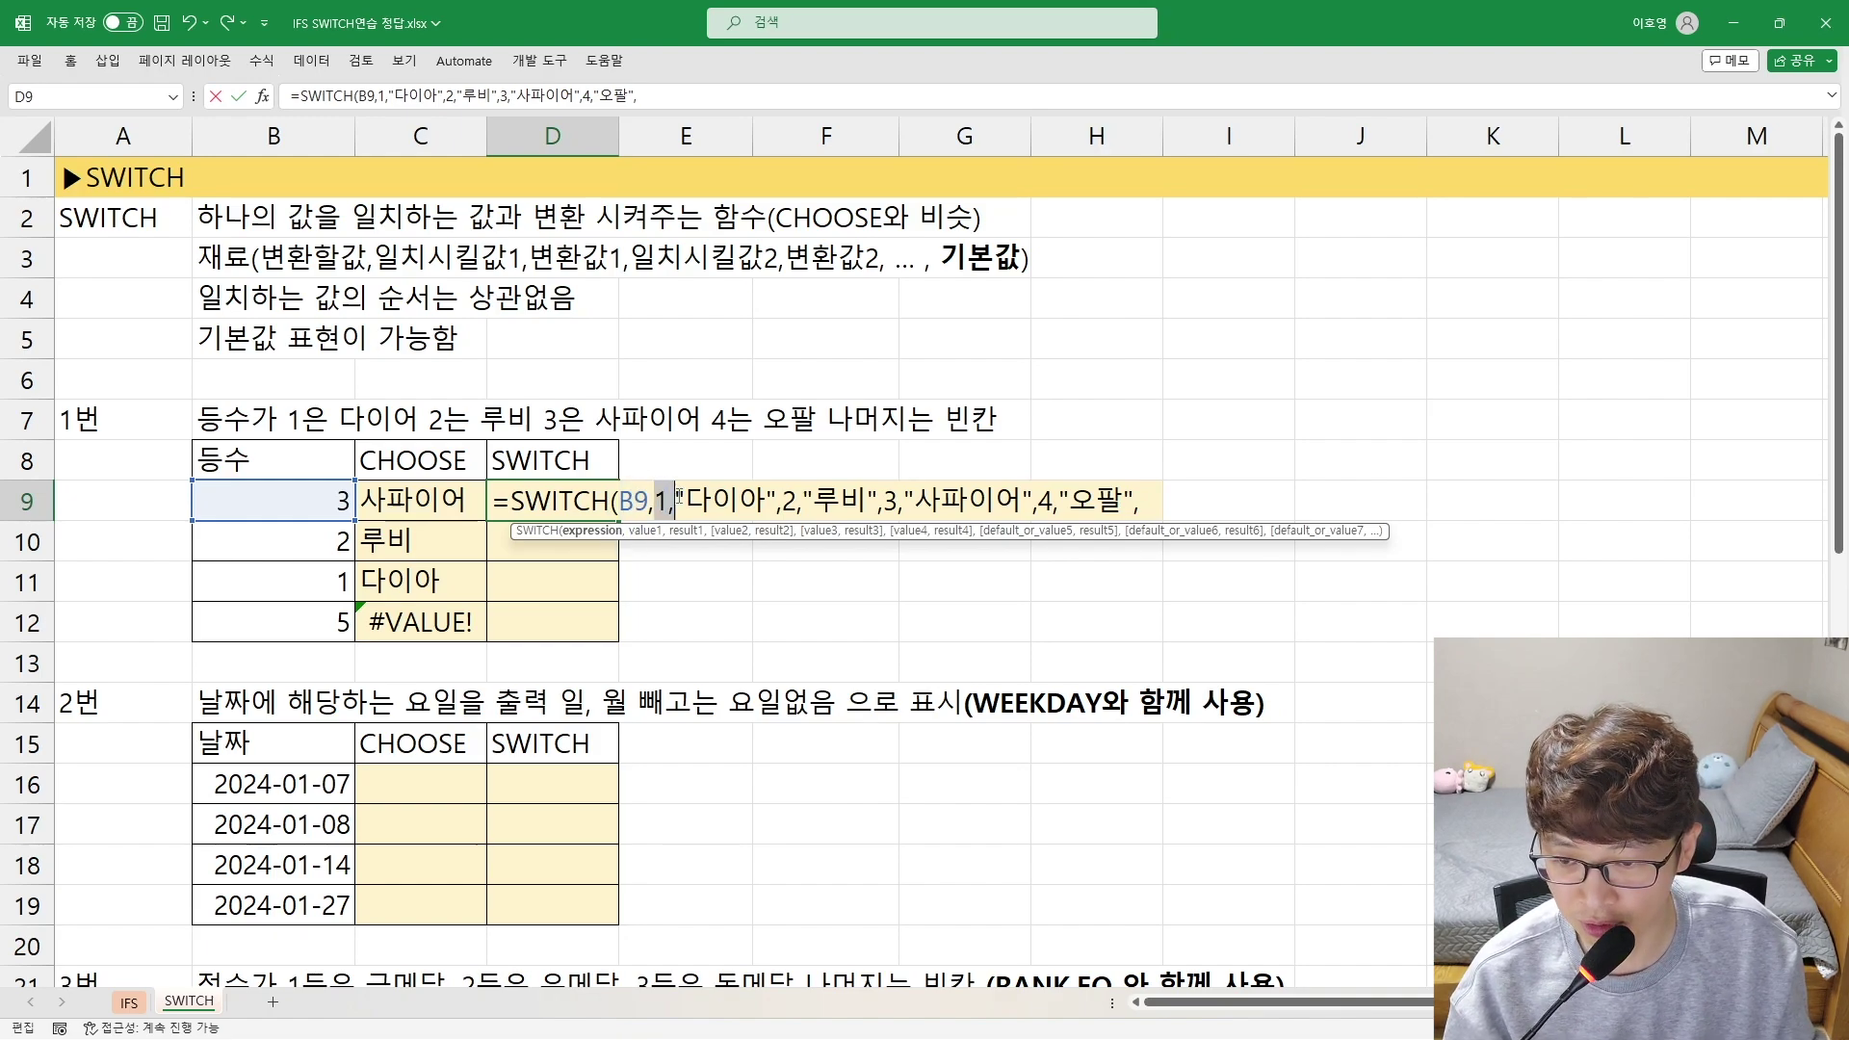
left_click_drag(668, 501, 1033, 501)
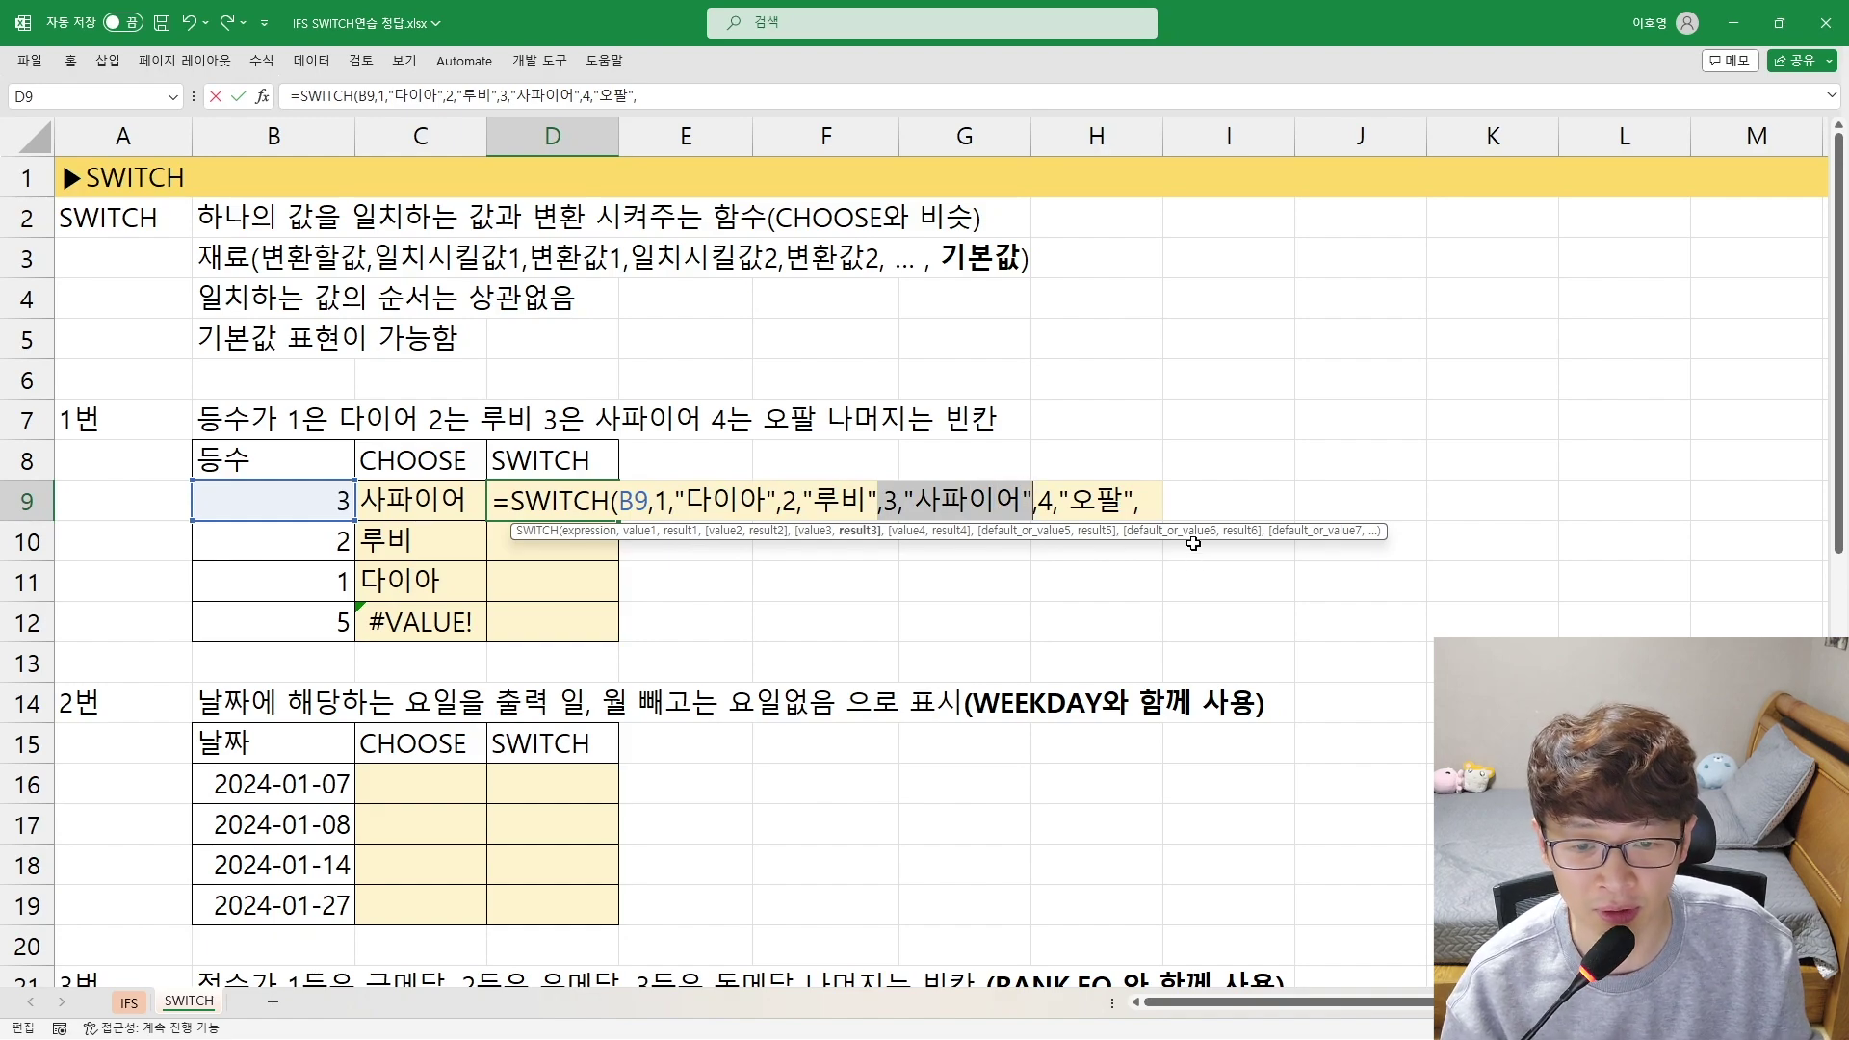
left_click(1149, 501)
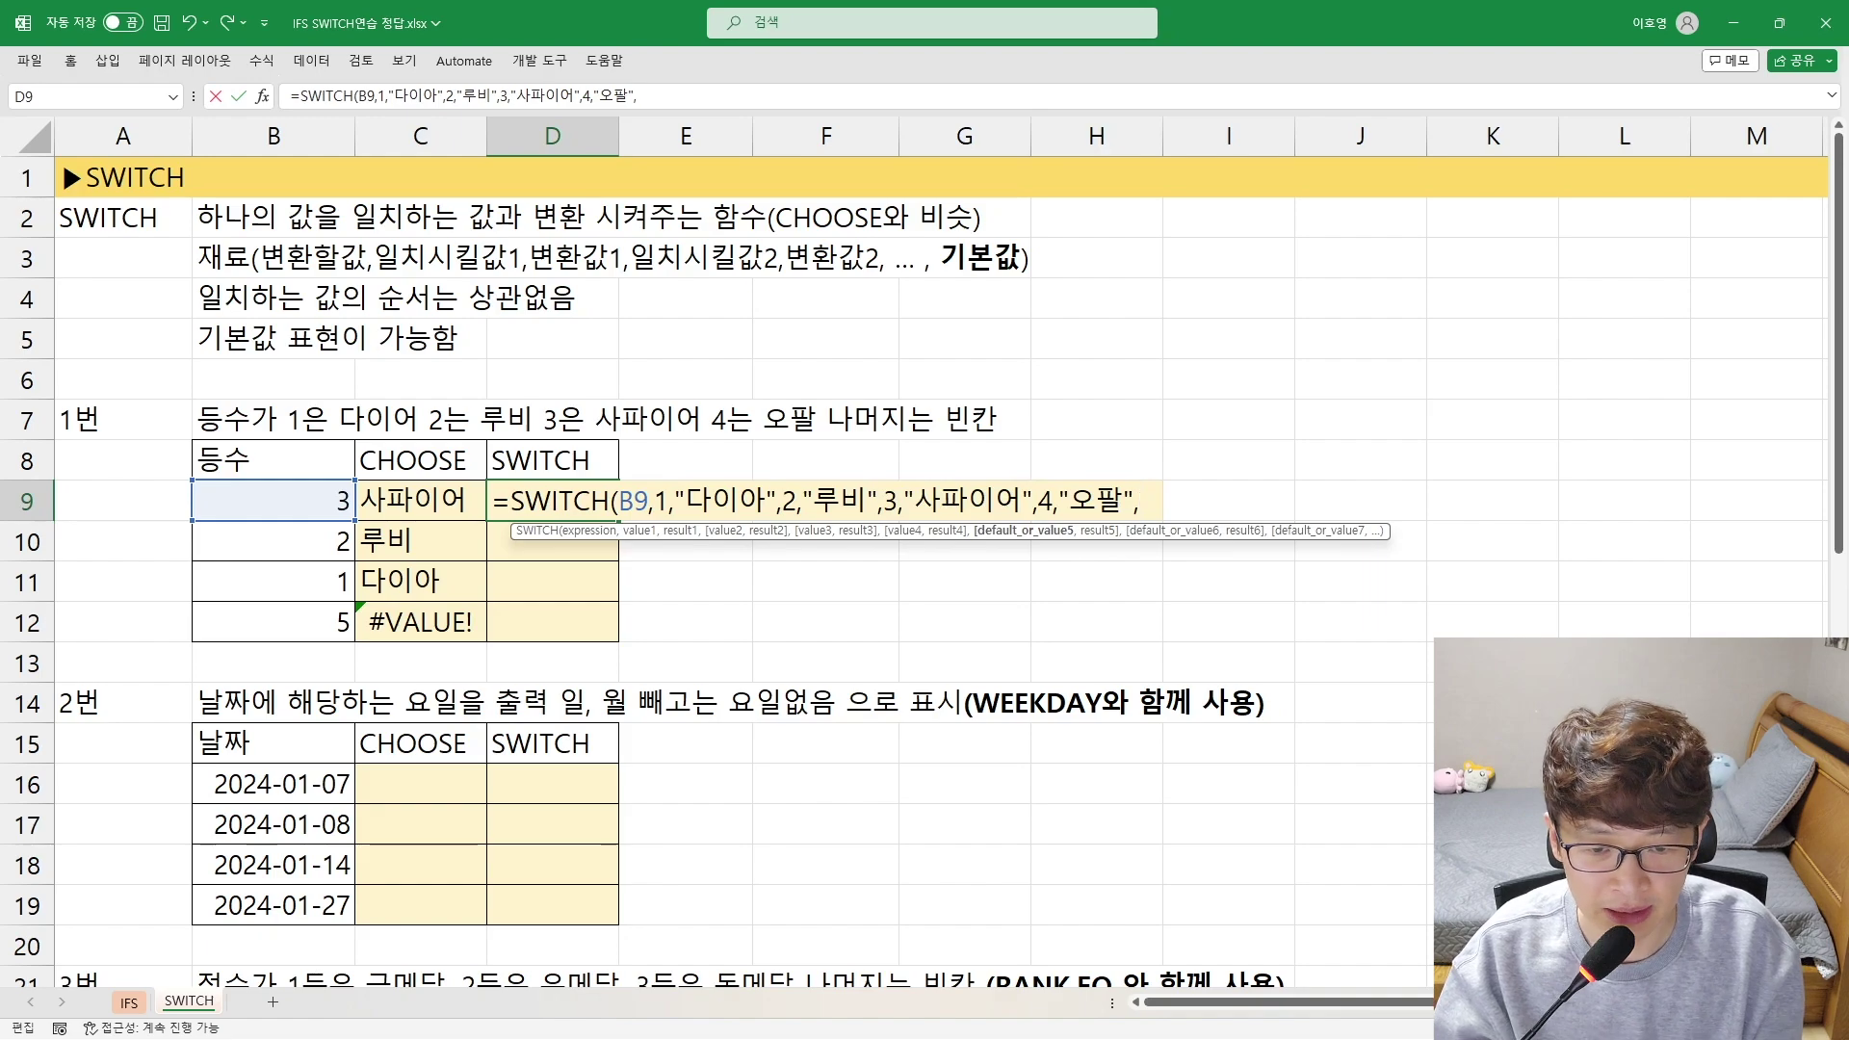
type("\",\"")
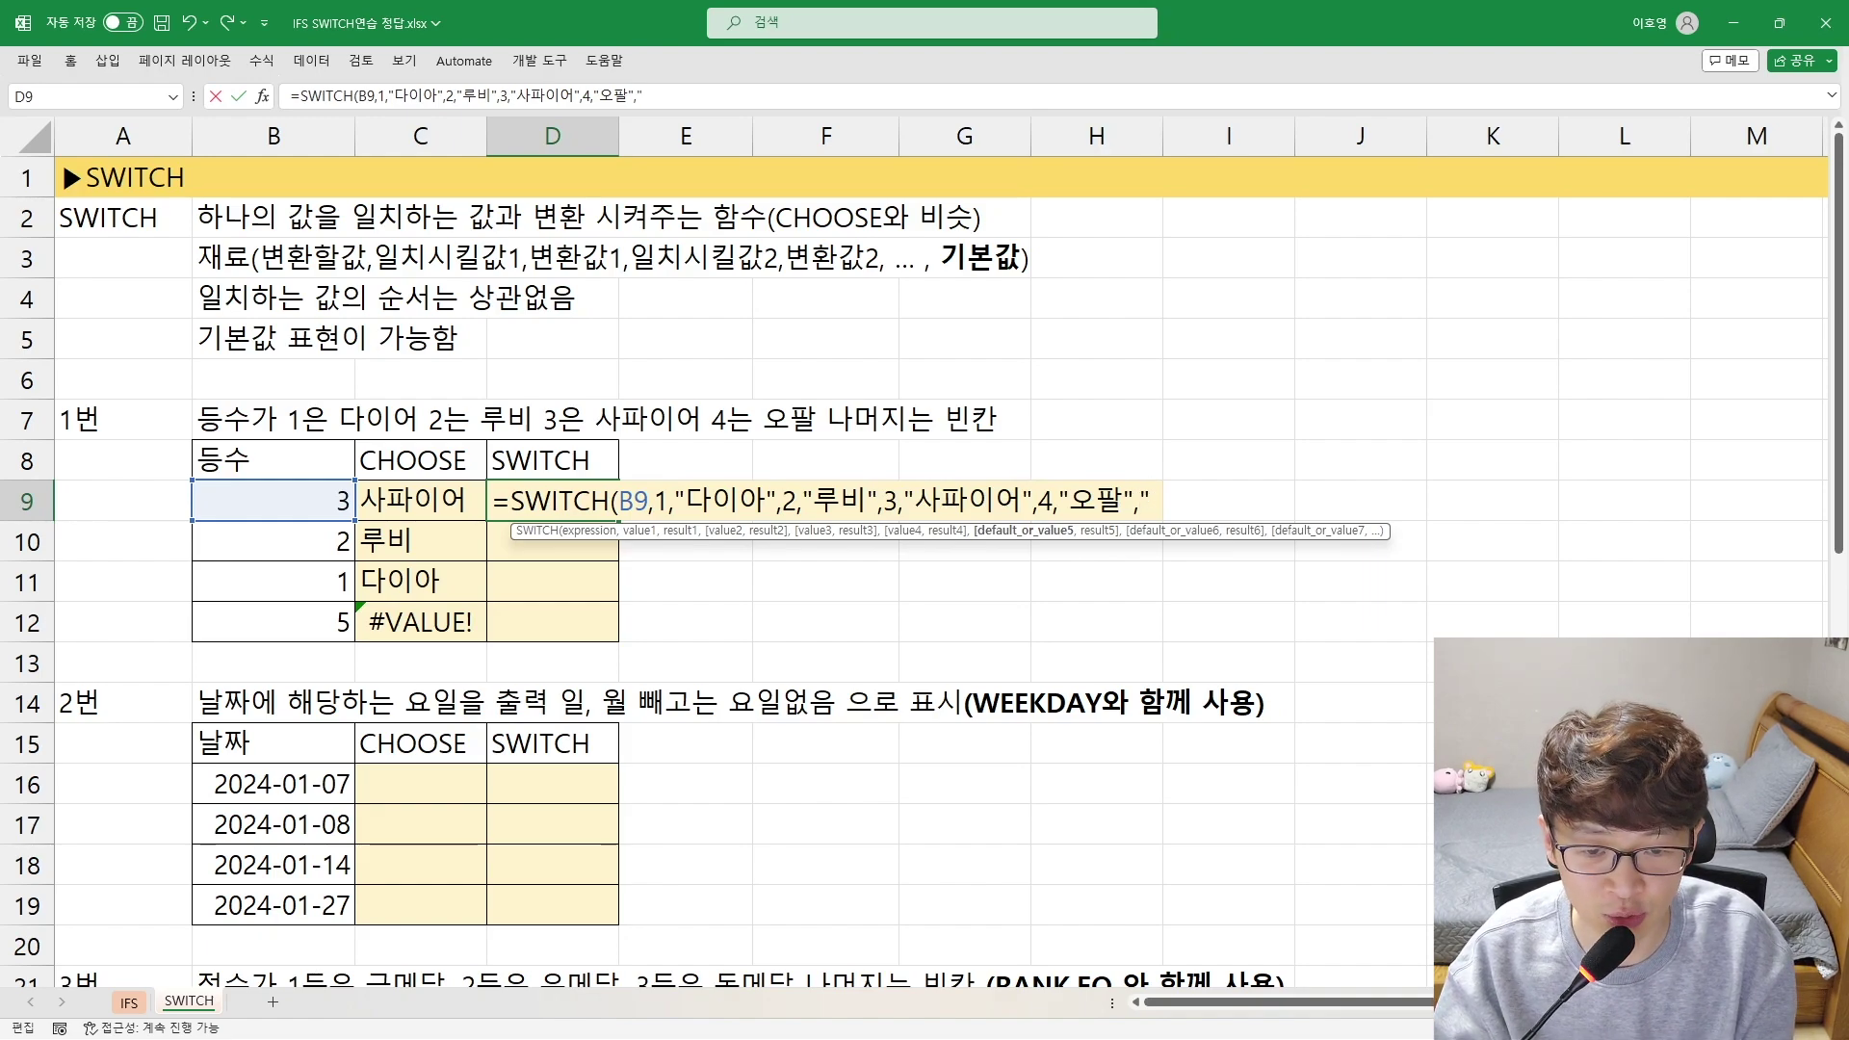
type("\")")
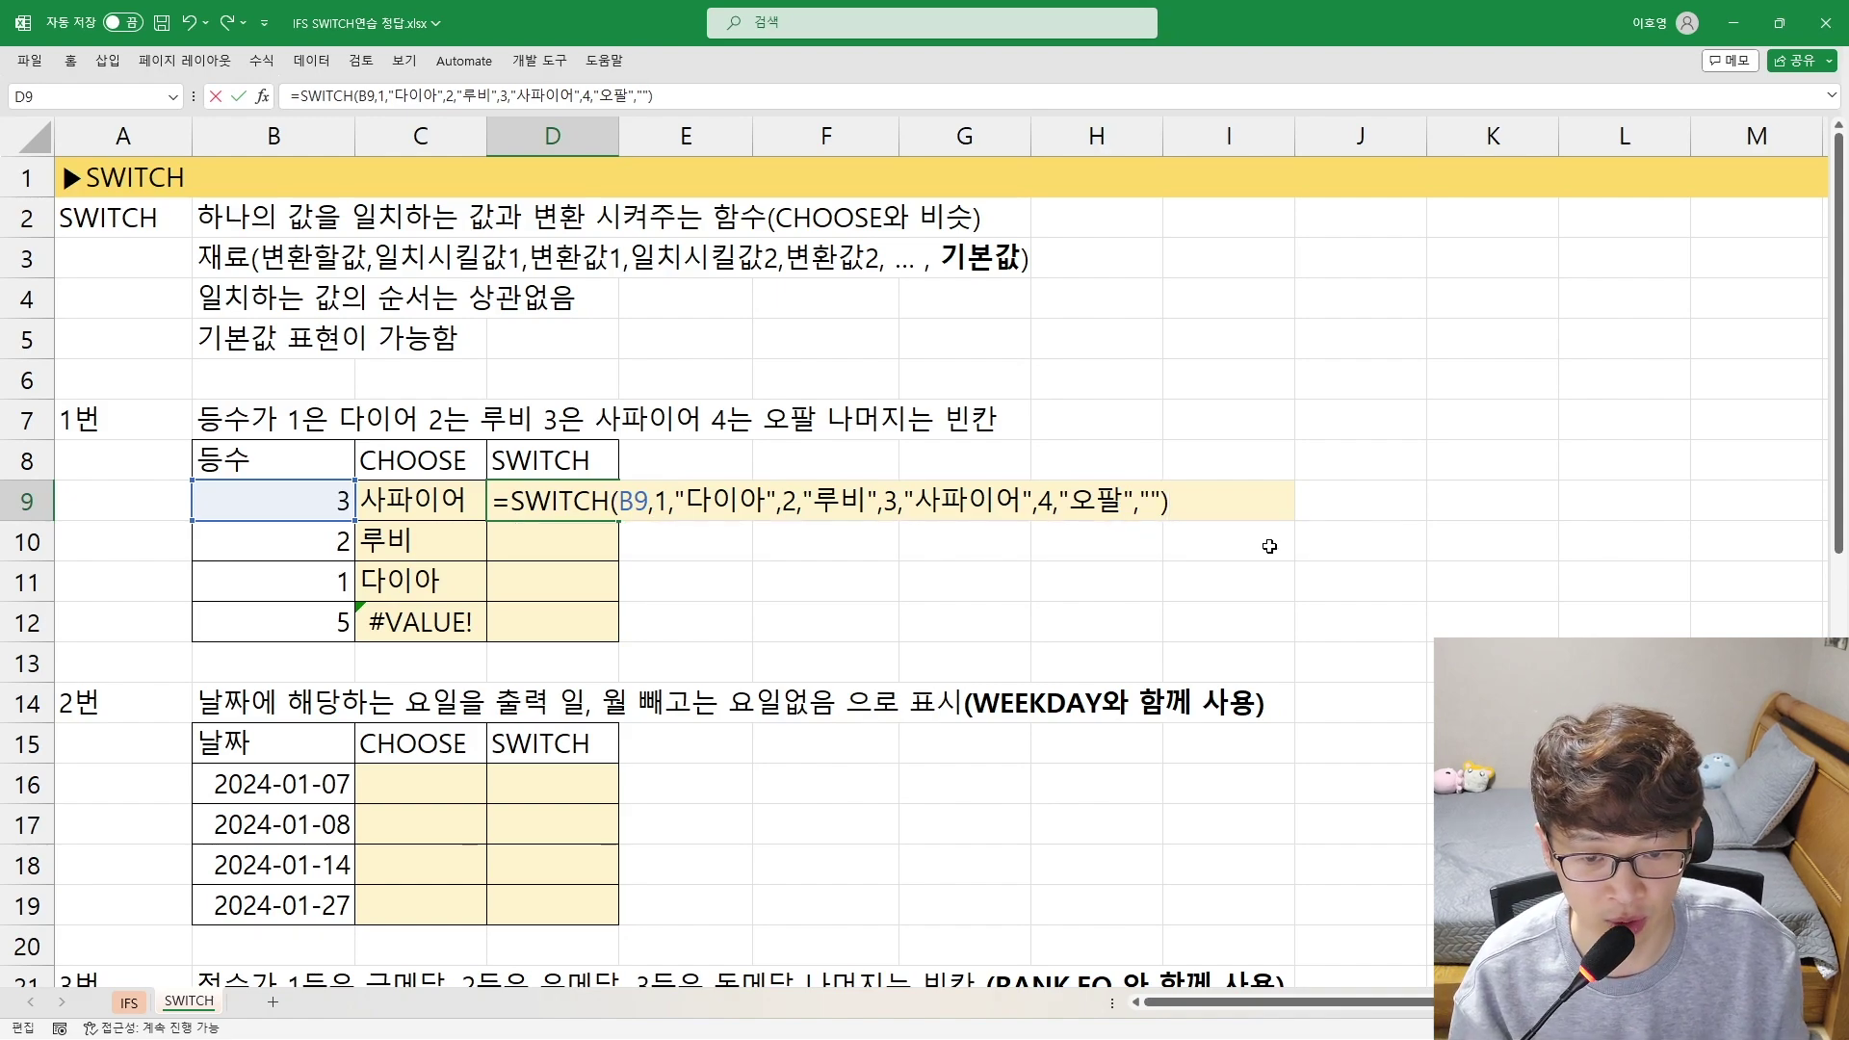
left_click_drag(1139, 506, 1161, 507)
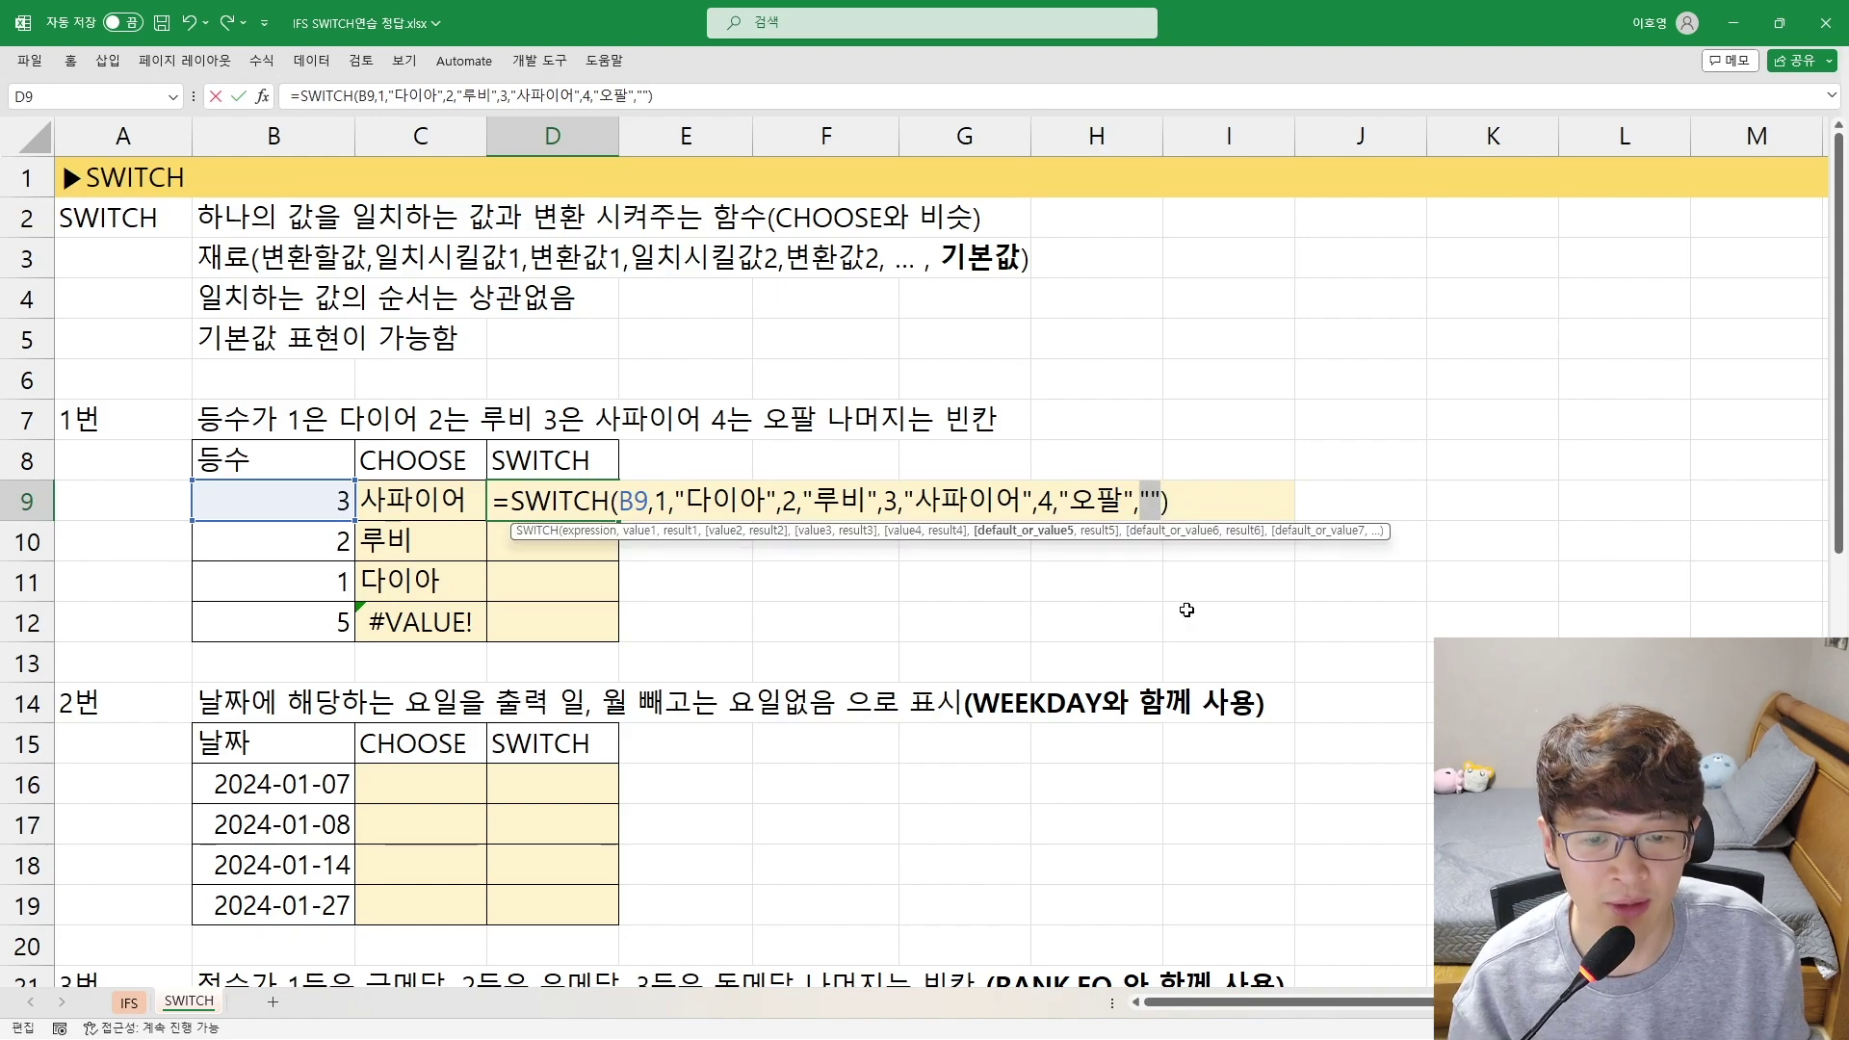
key("Return")
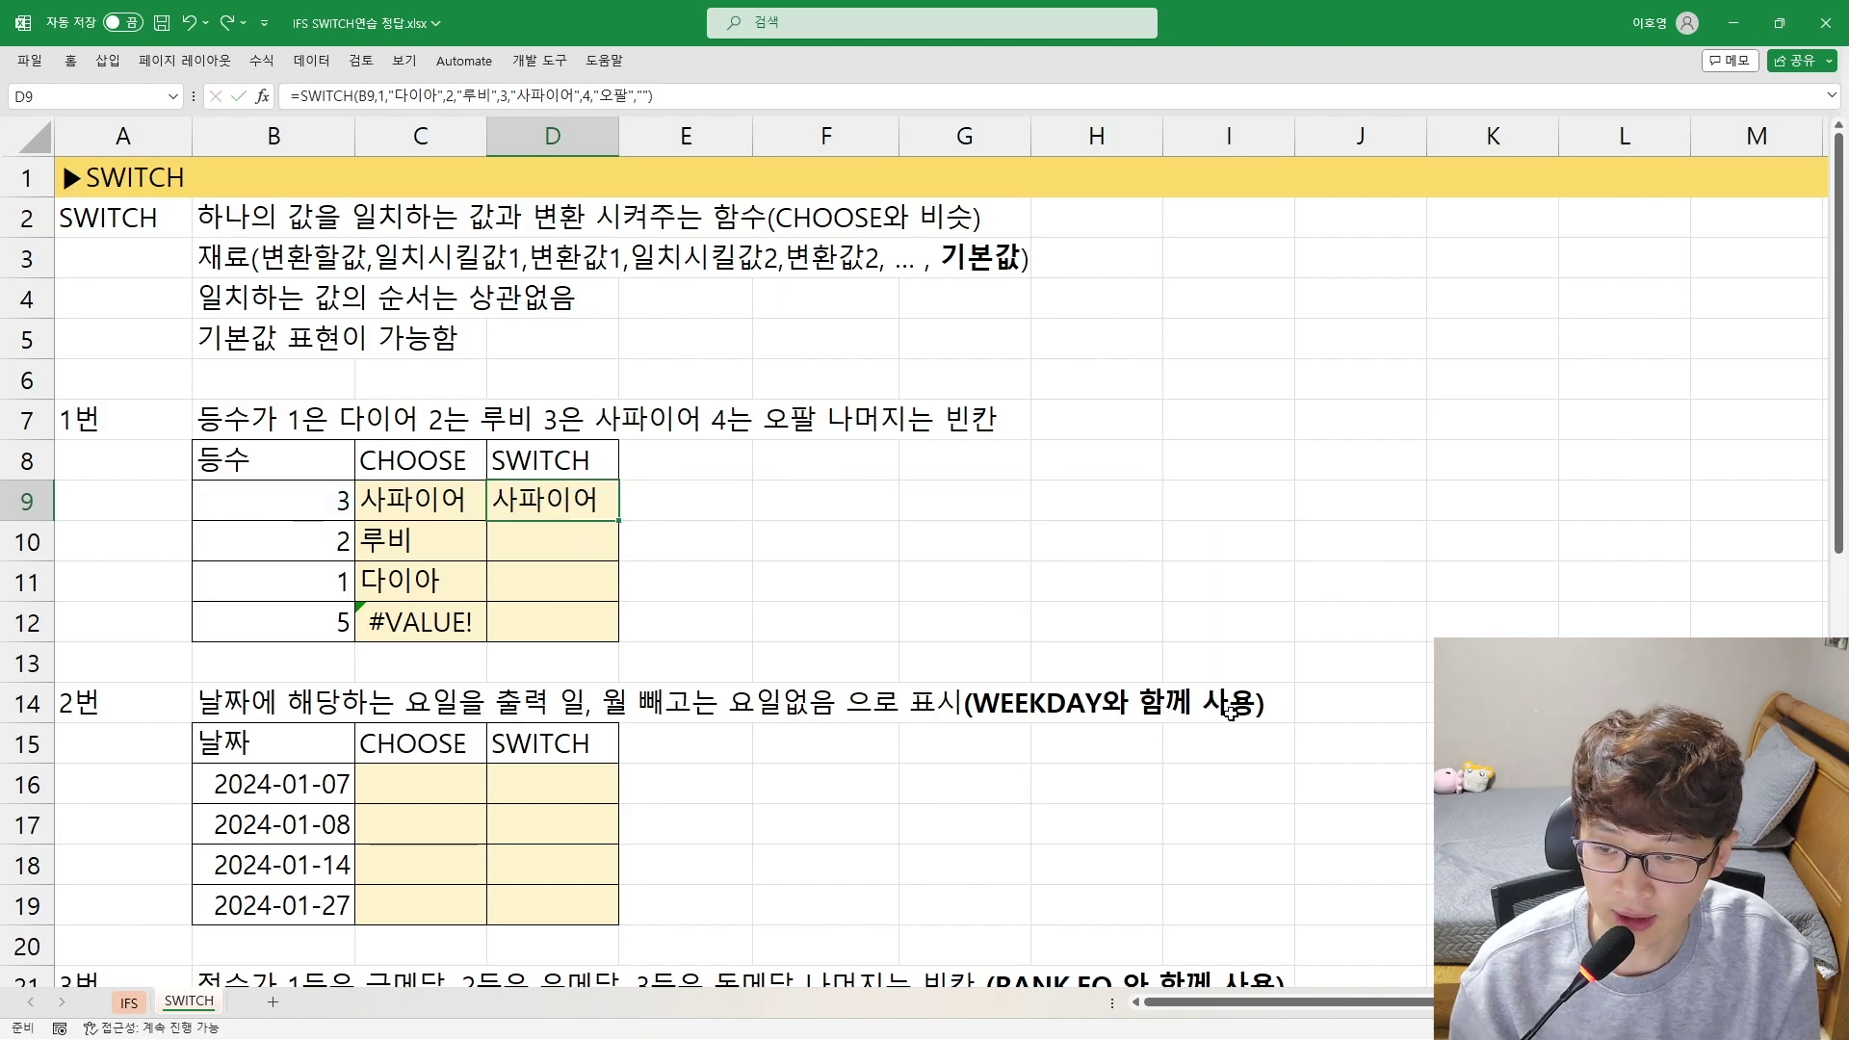
Fill the SWITCH formula from D9 down through D12 and check the formula in D12
key("Up")
key("shift+Down")
key("shift+Down")
key("shift+Down")
key("ctrl+d")
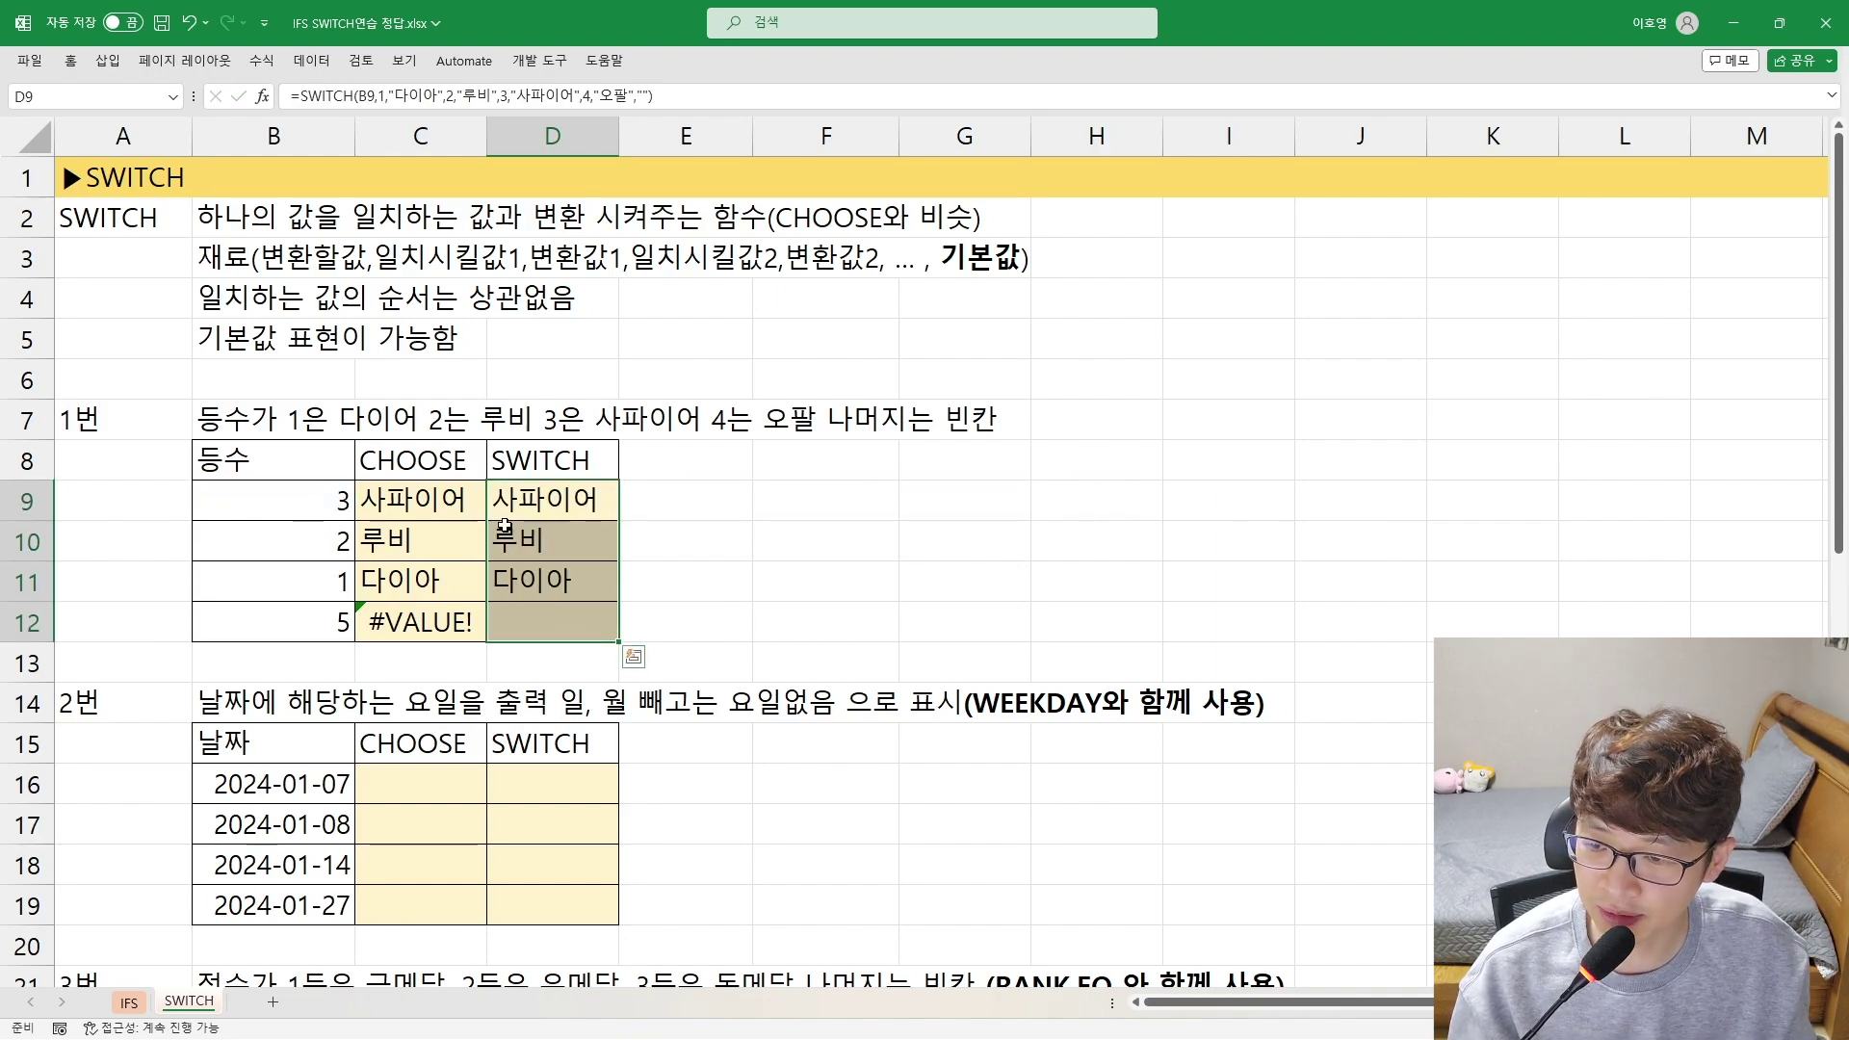
left_click(527, 628)
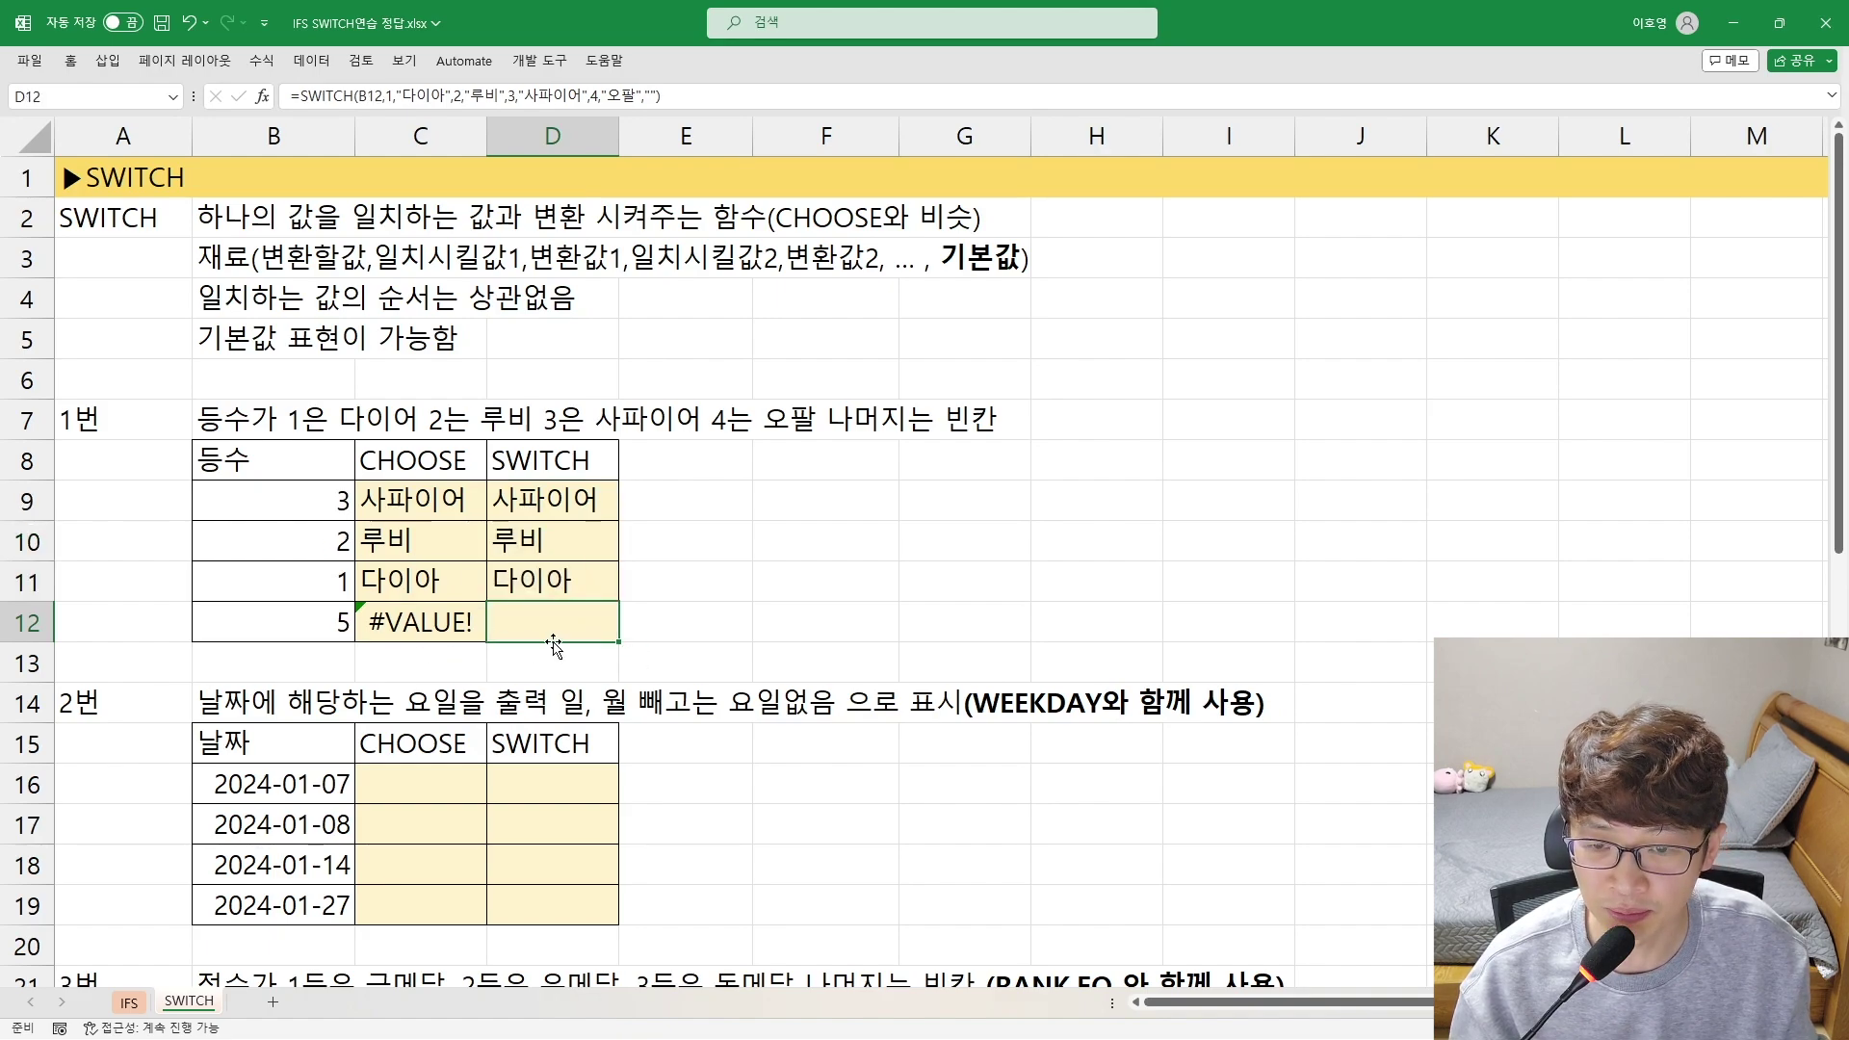
Copy the D9 SWITCH formula without its equals sign into E9 as plain text
double_click(555, 501)
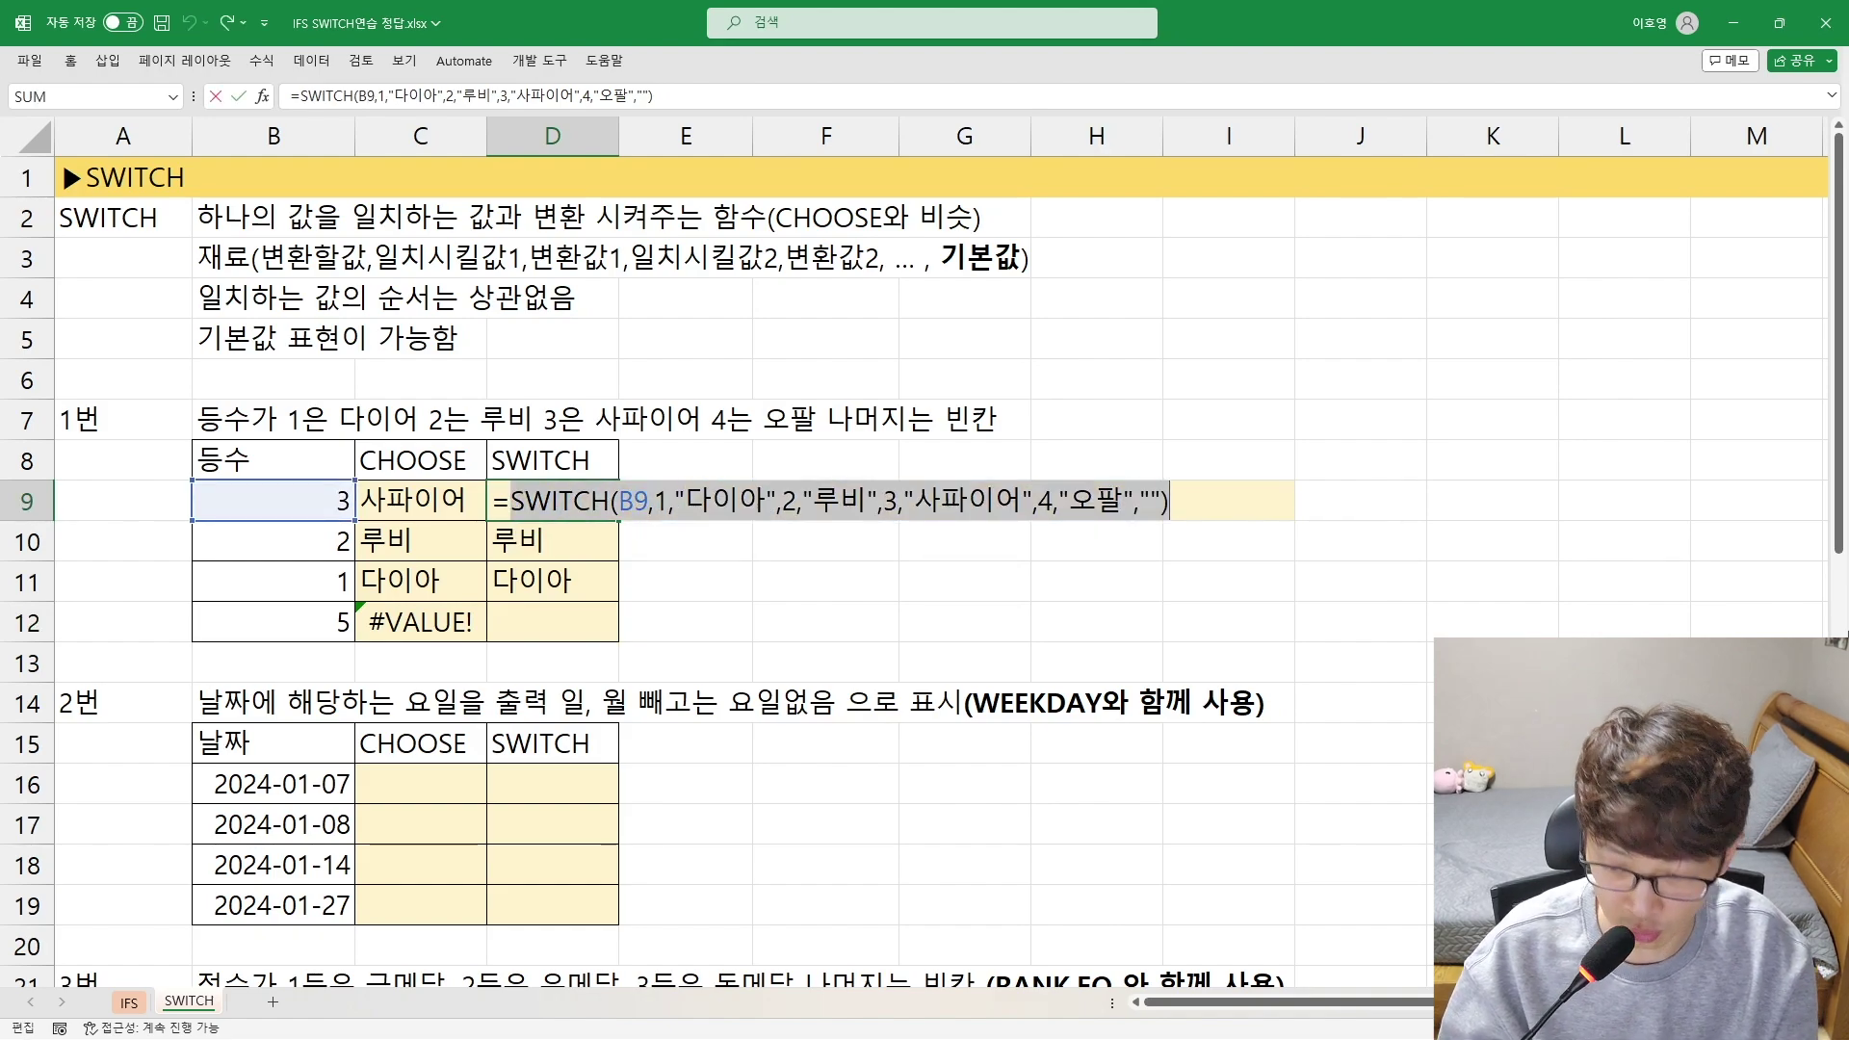
key("Return")
left_click(686, 500)
type("SWITCH(B9,1,\"다이아\",2,\"루비\",3,\"사파이어\",4,\"오팔\",\"\")")
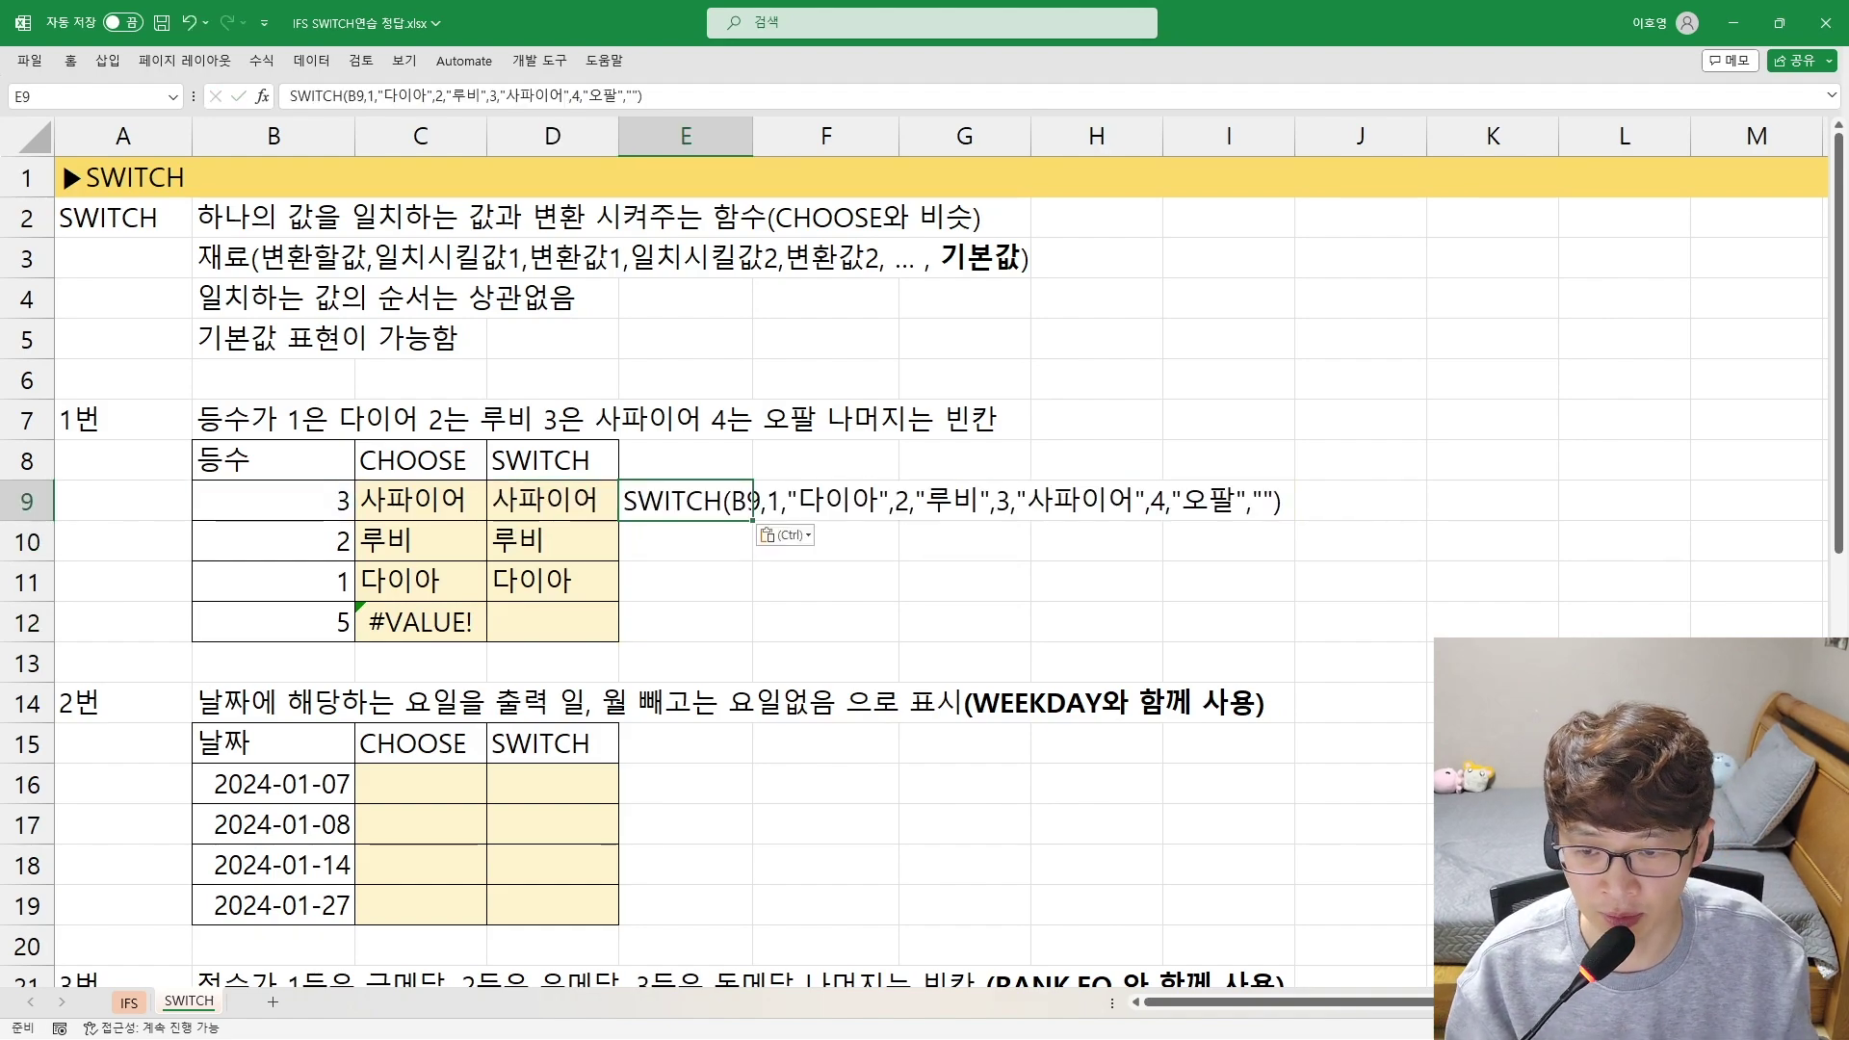
Examine the B9 expression and the value-result arguments in the SWITCH text in E9
left_click(920, 574)
left_click(711, 501)
double_click(765, 501)
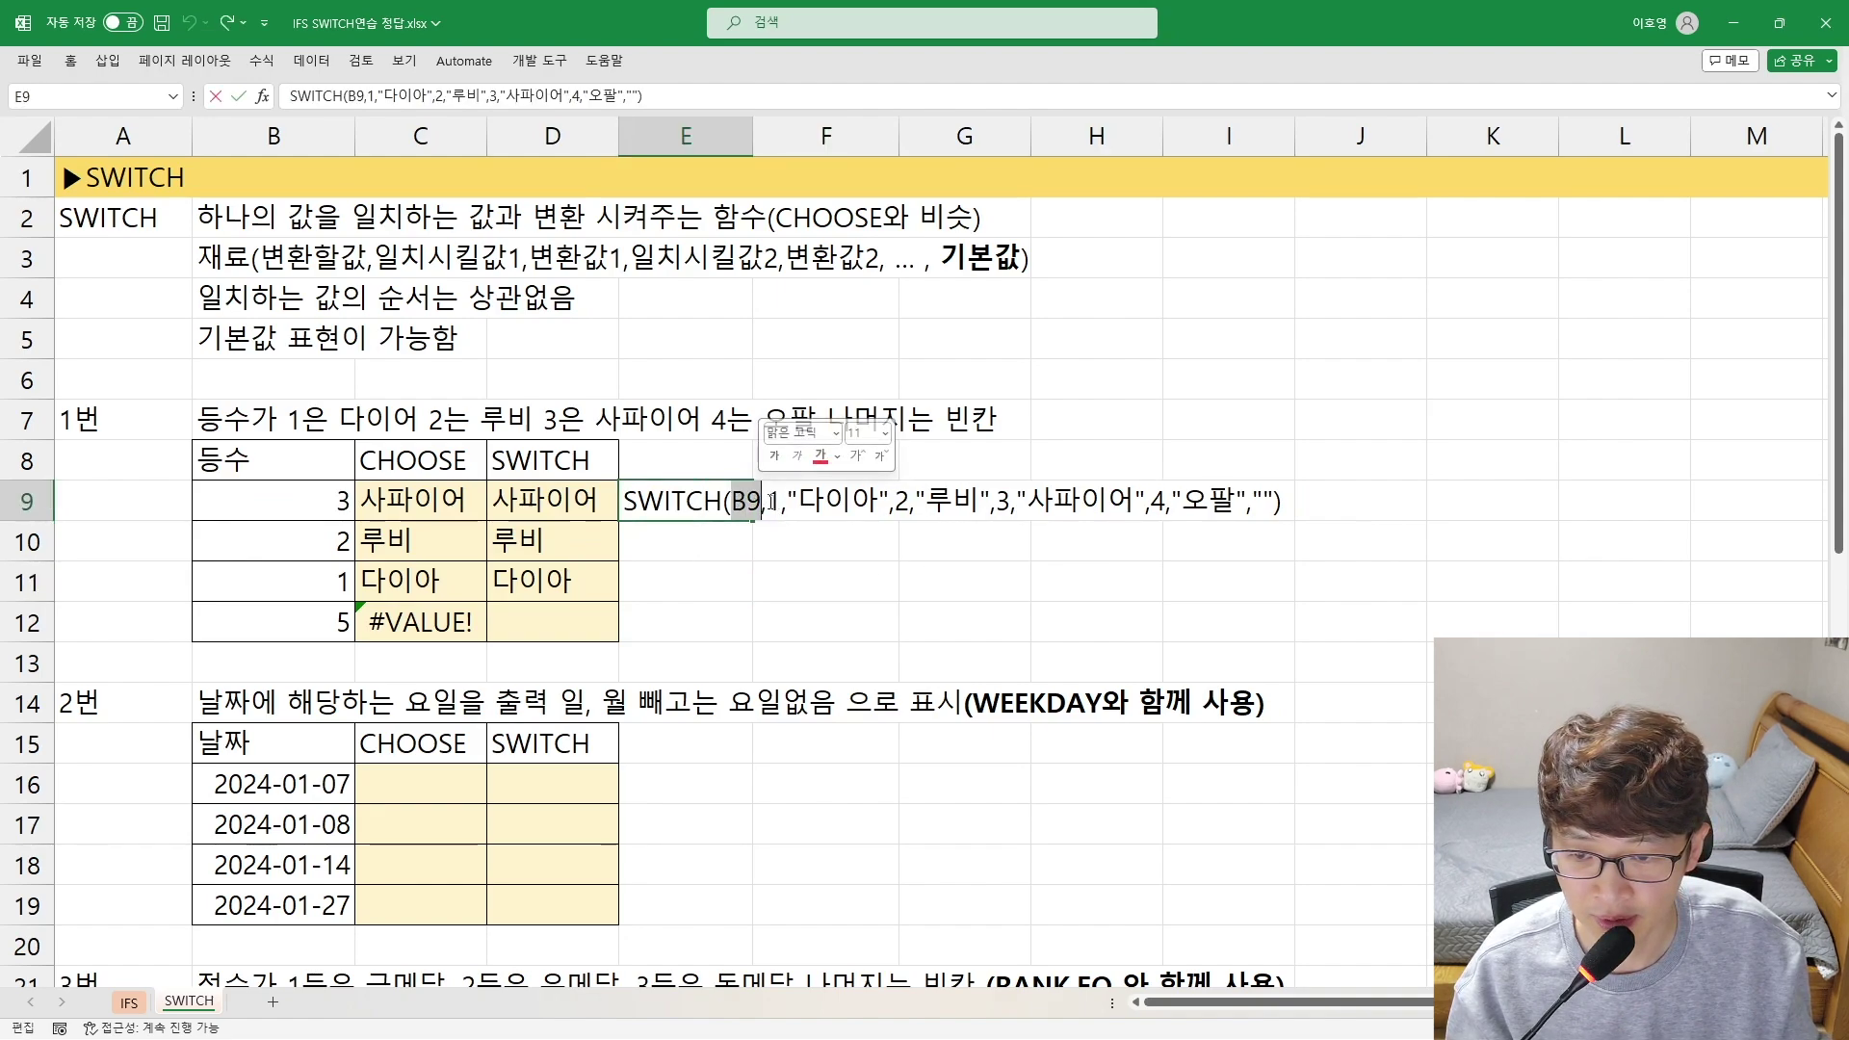
left_click_drag(767, 501, 1260, 534)
left_click(1194, 545)
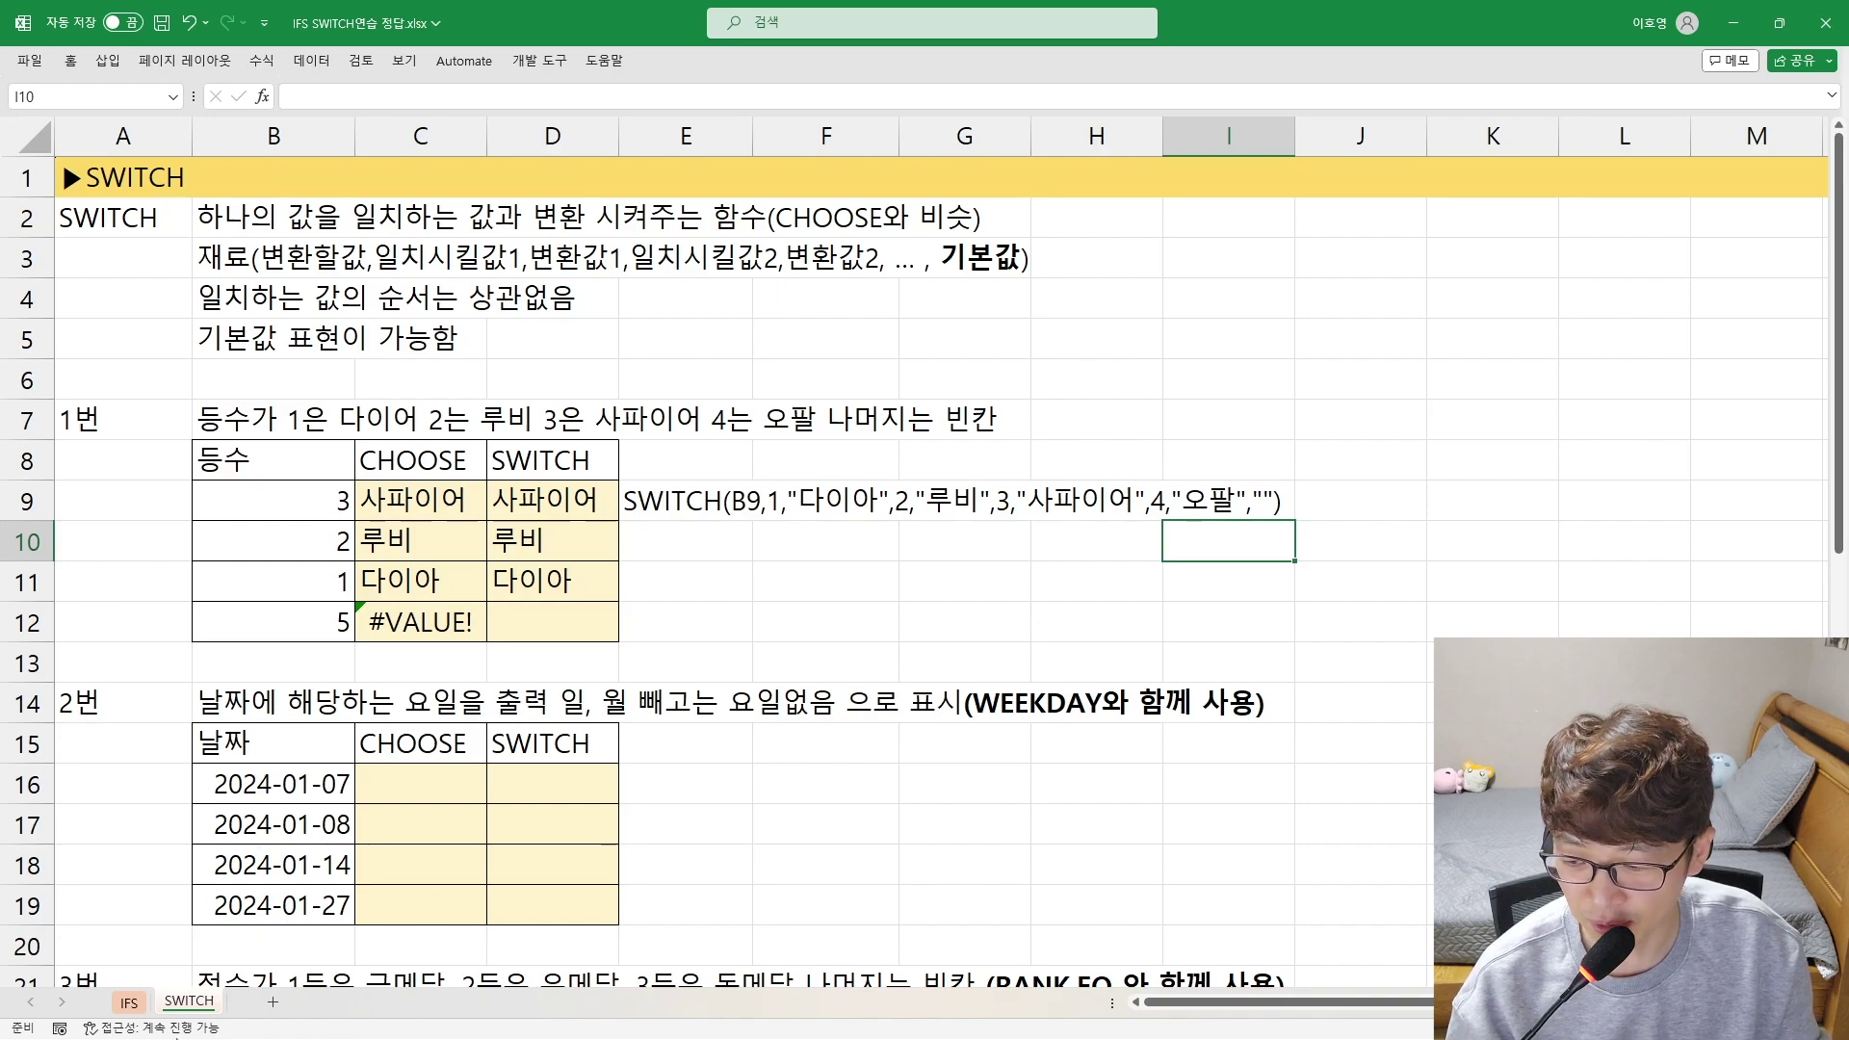
Examine the first condition, B16>=30, of the IFS formula in C16 on the IFS sheet, leaving the formula unchanged
left_click(129, 1002)
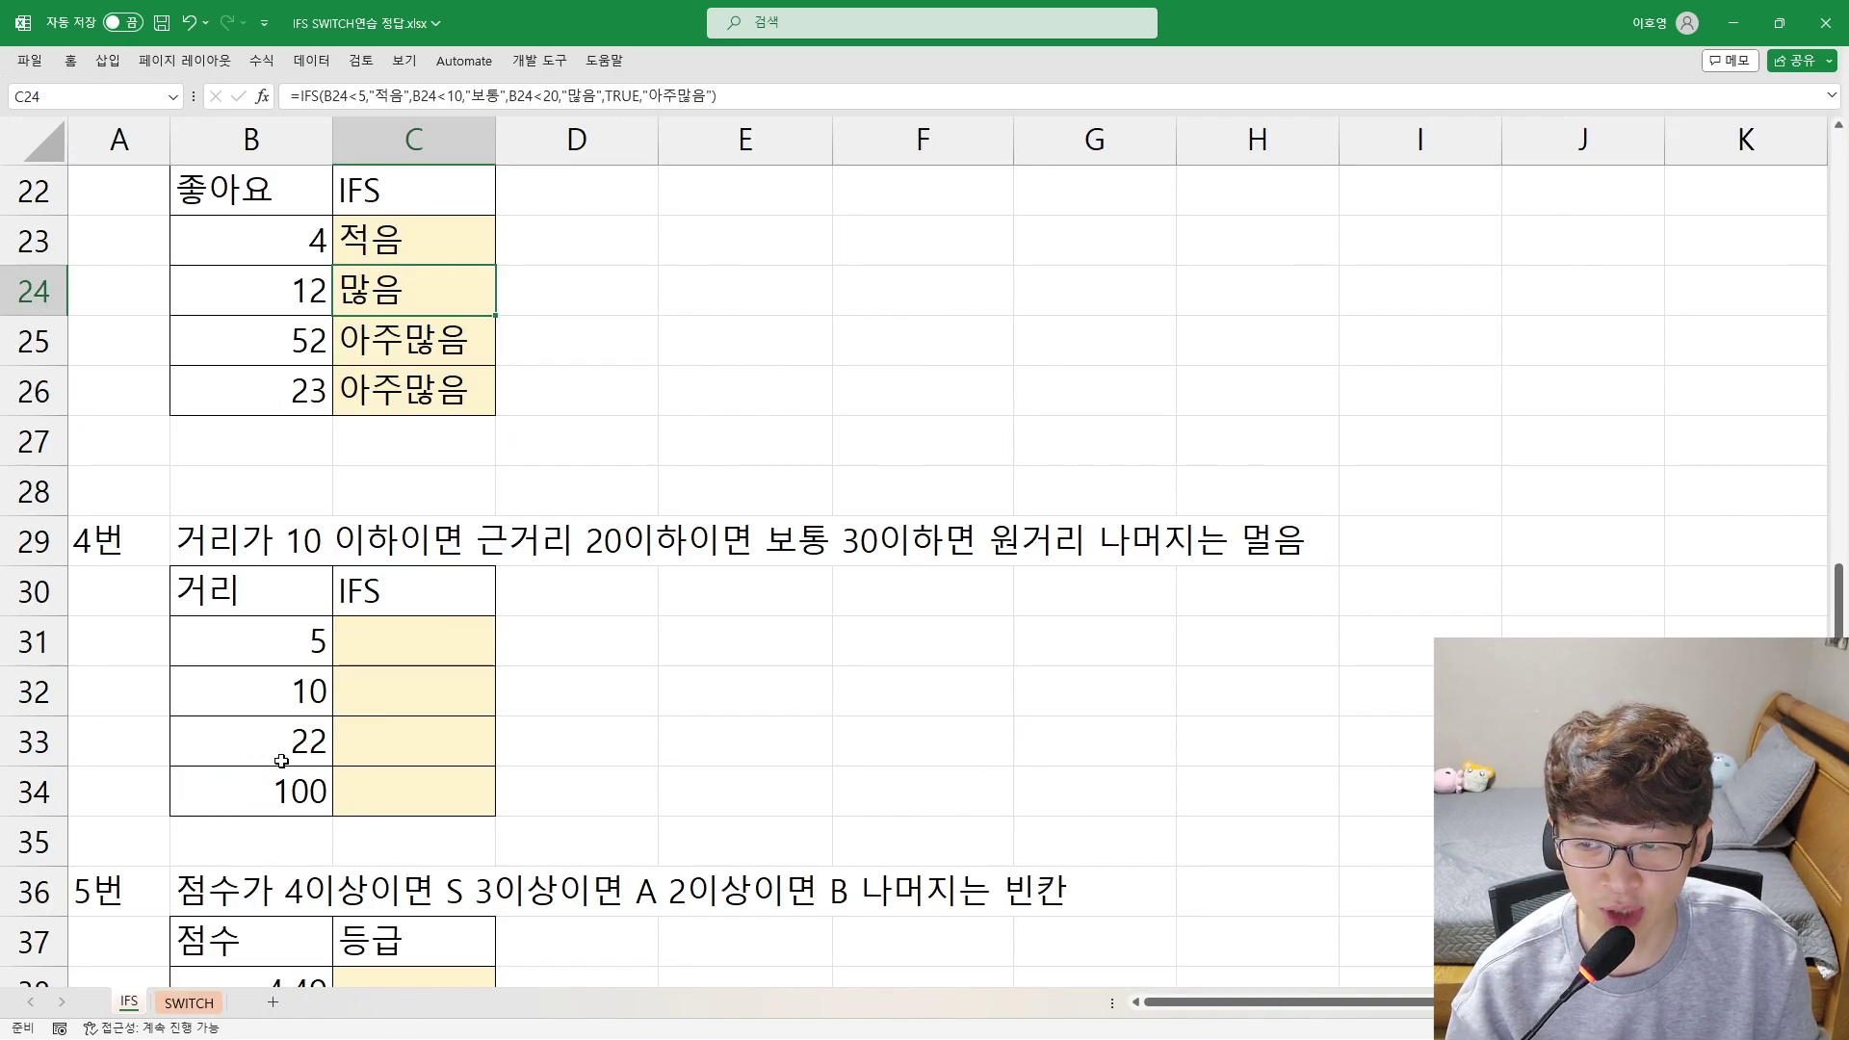
scroll(281, 760, "up", 5)
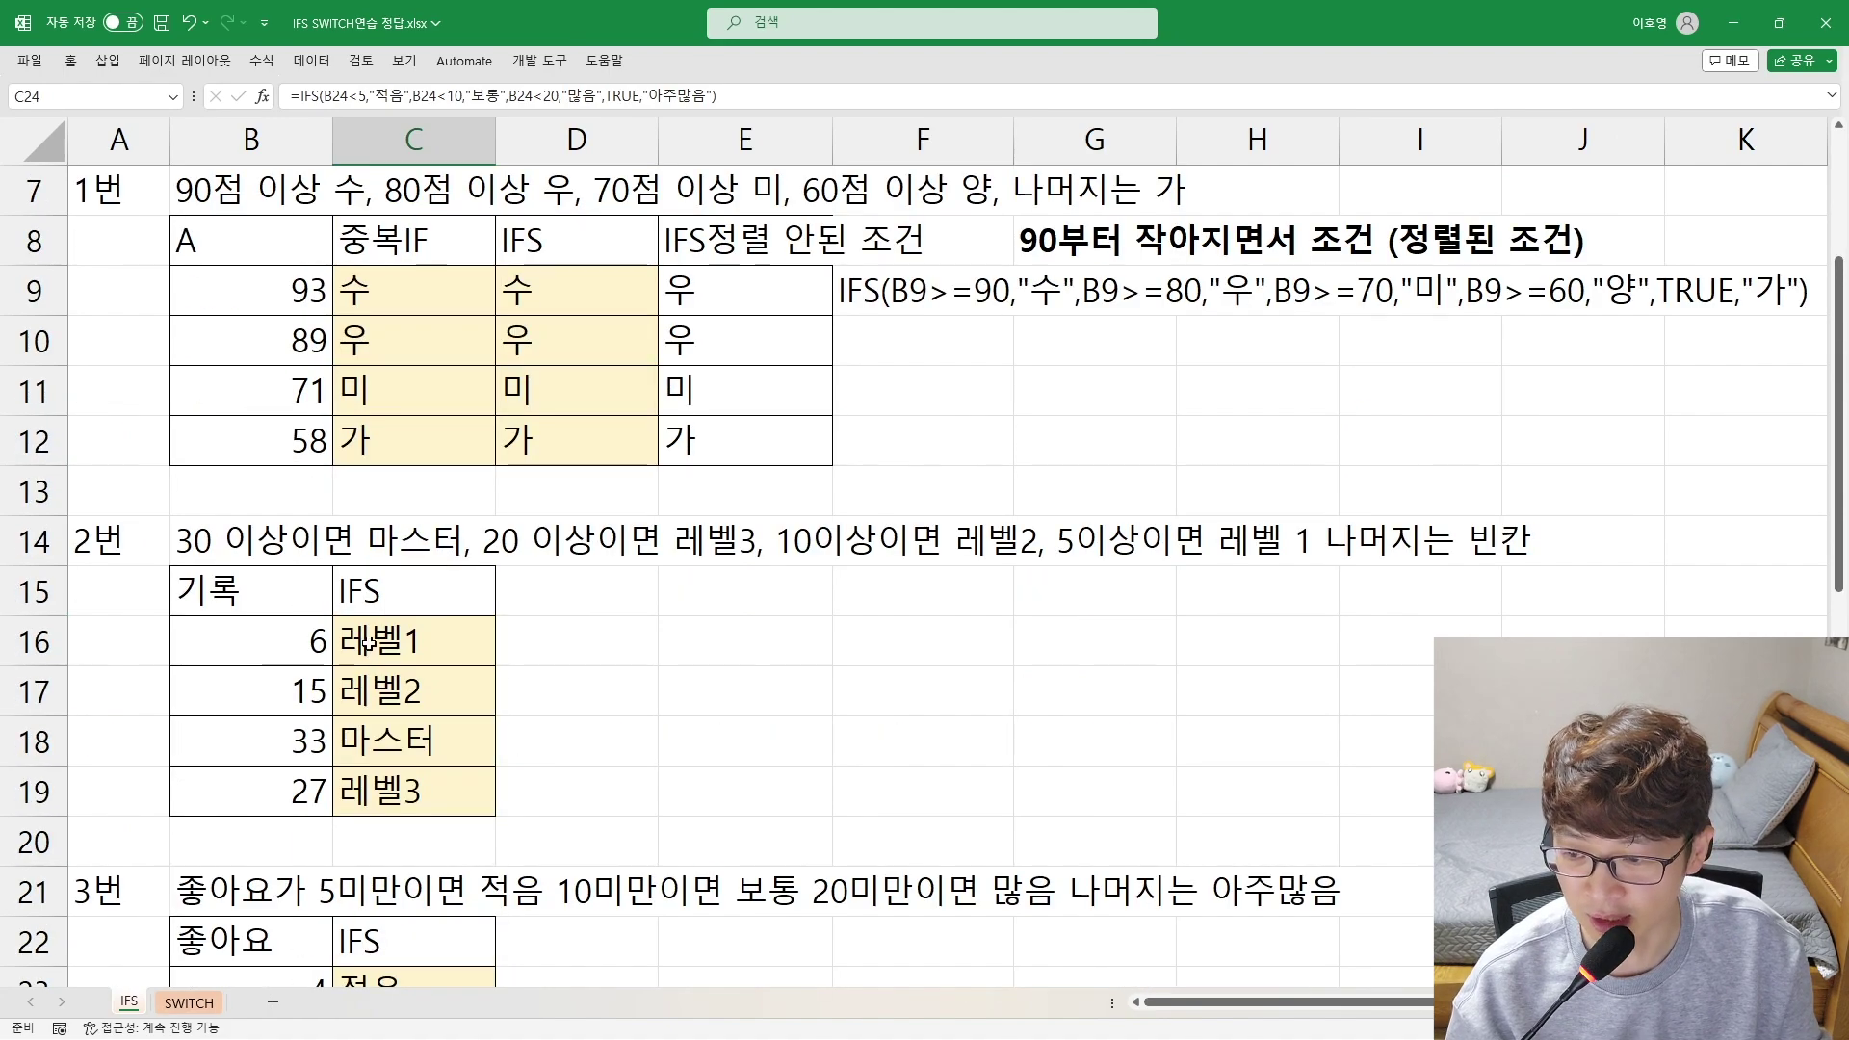
double_click(367, 642)
left_click_drag(416, 642, 557, 641)
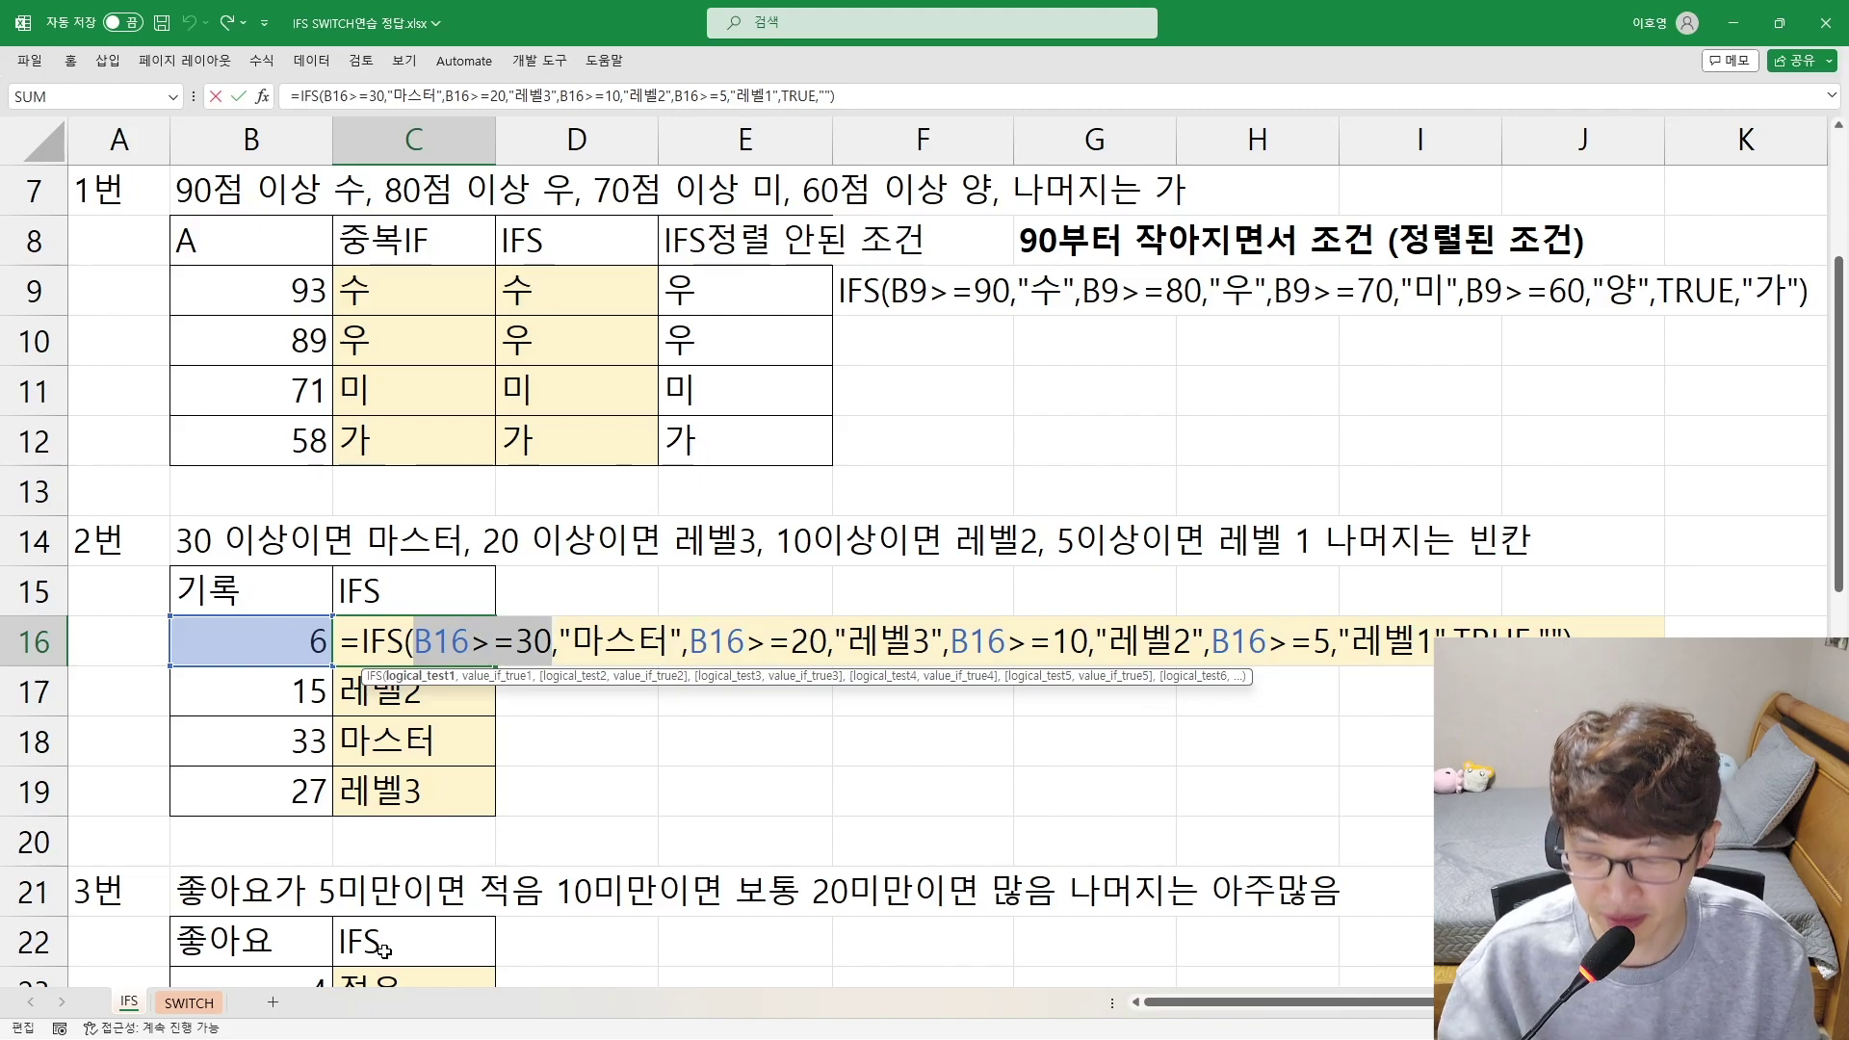
key("Escape")
Return to the SWITCH sheet and examine the matching values and results in the SWITCH text in E9
left_click(190, 1002)
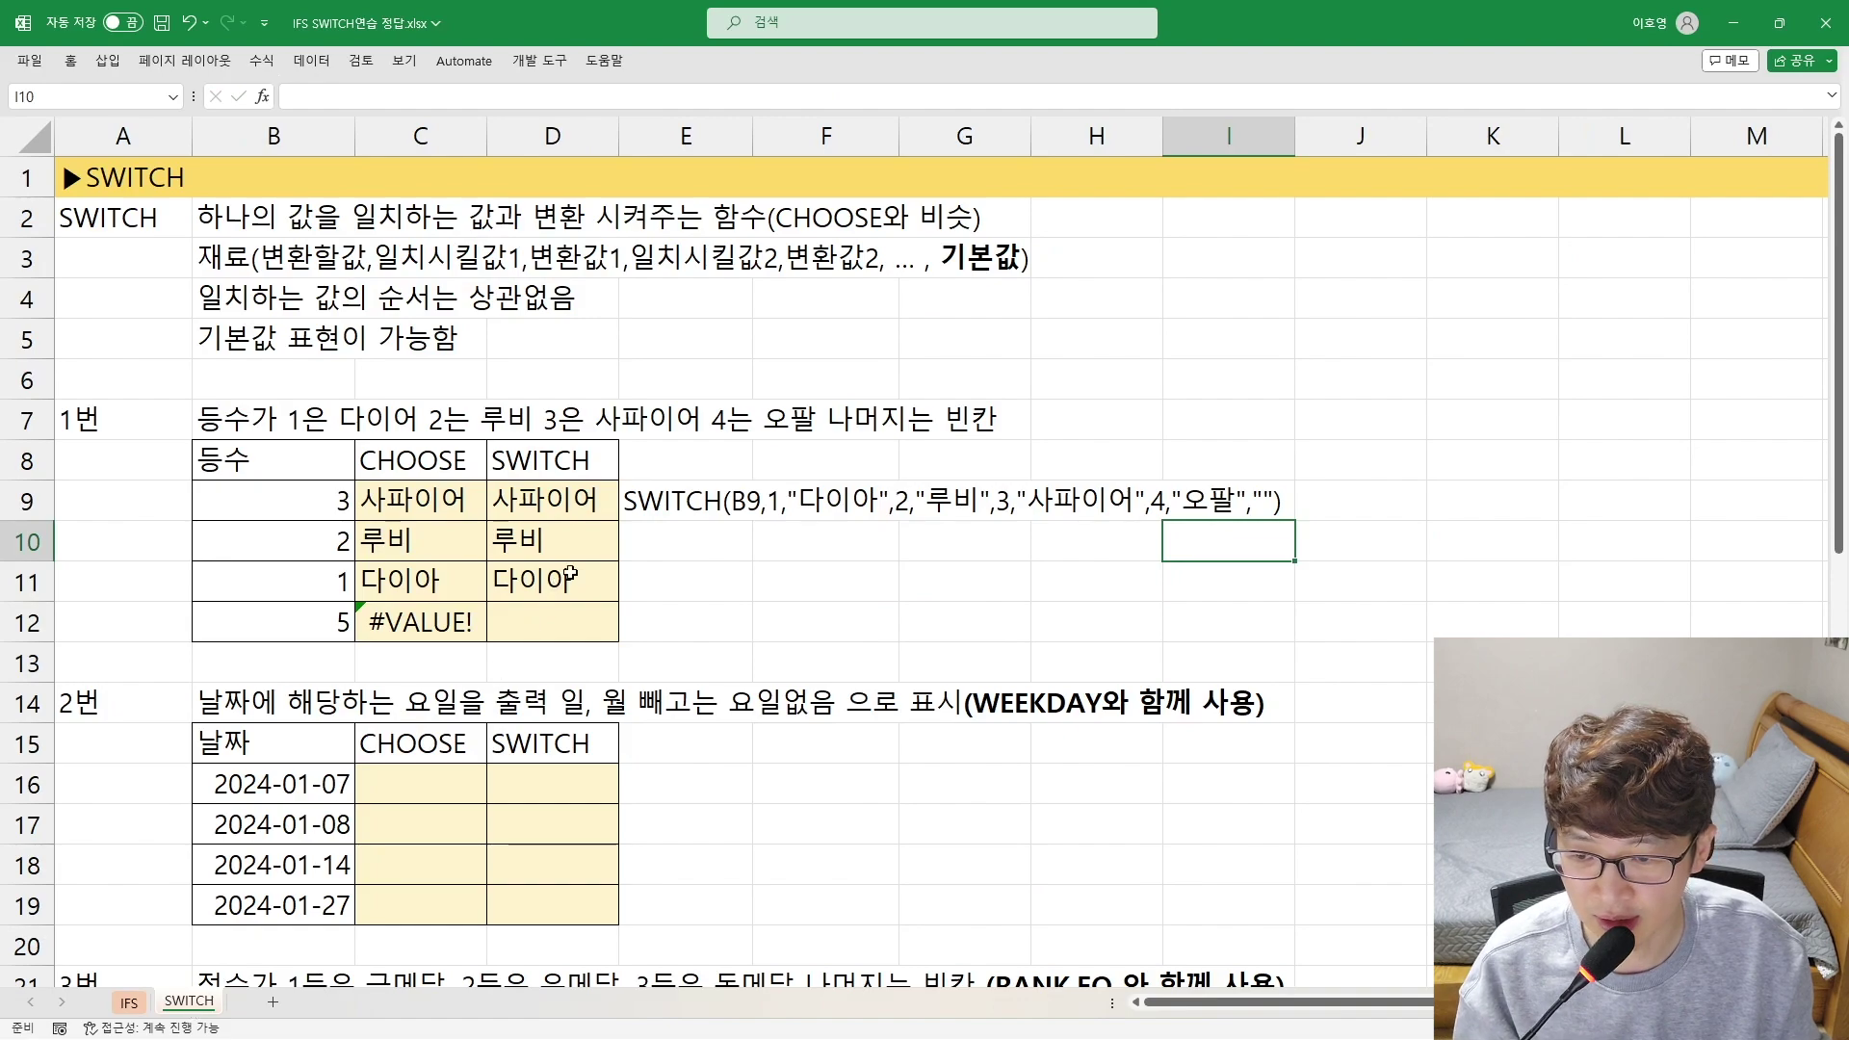
double_click(666, 501)
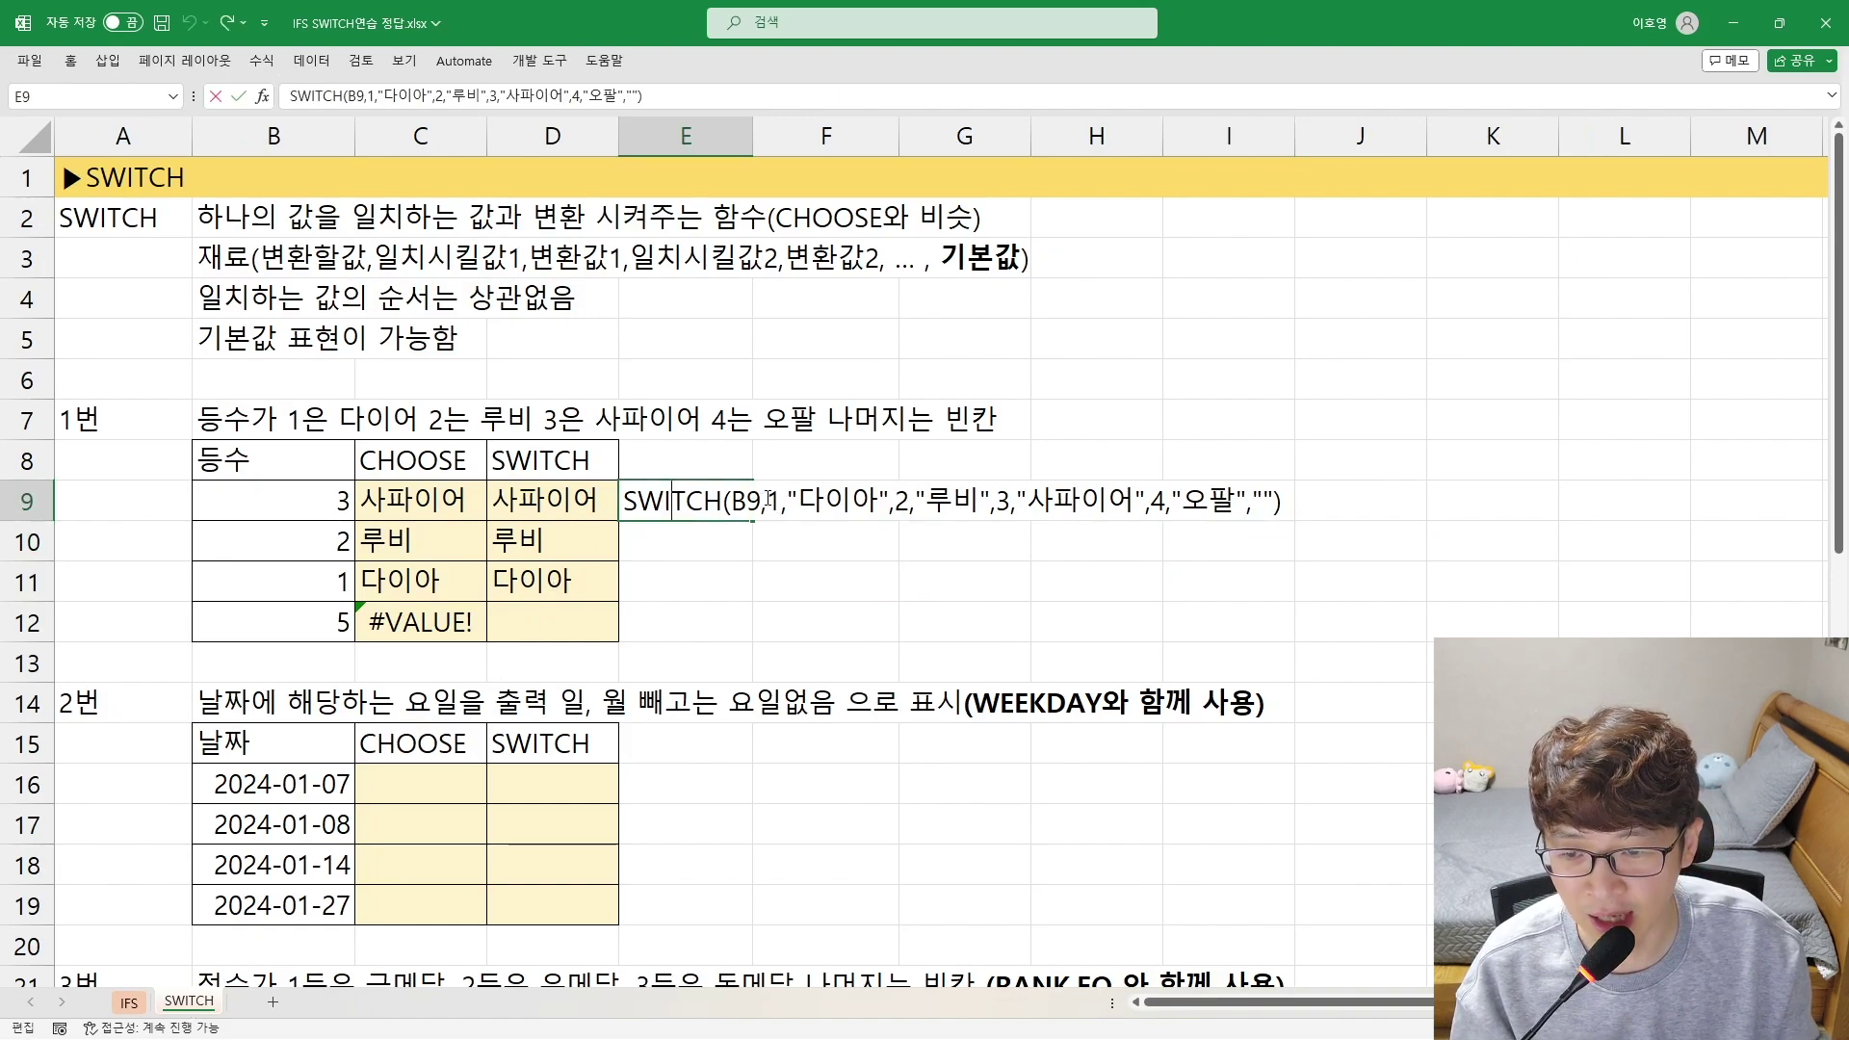
left_click_drag(787, 501, 926, 501)
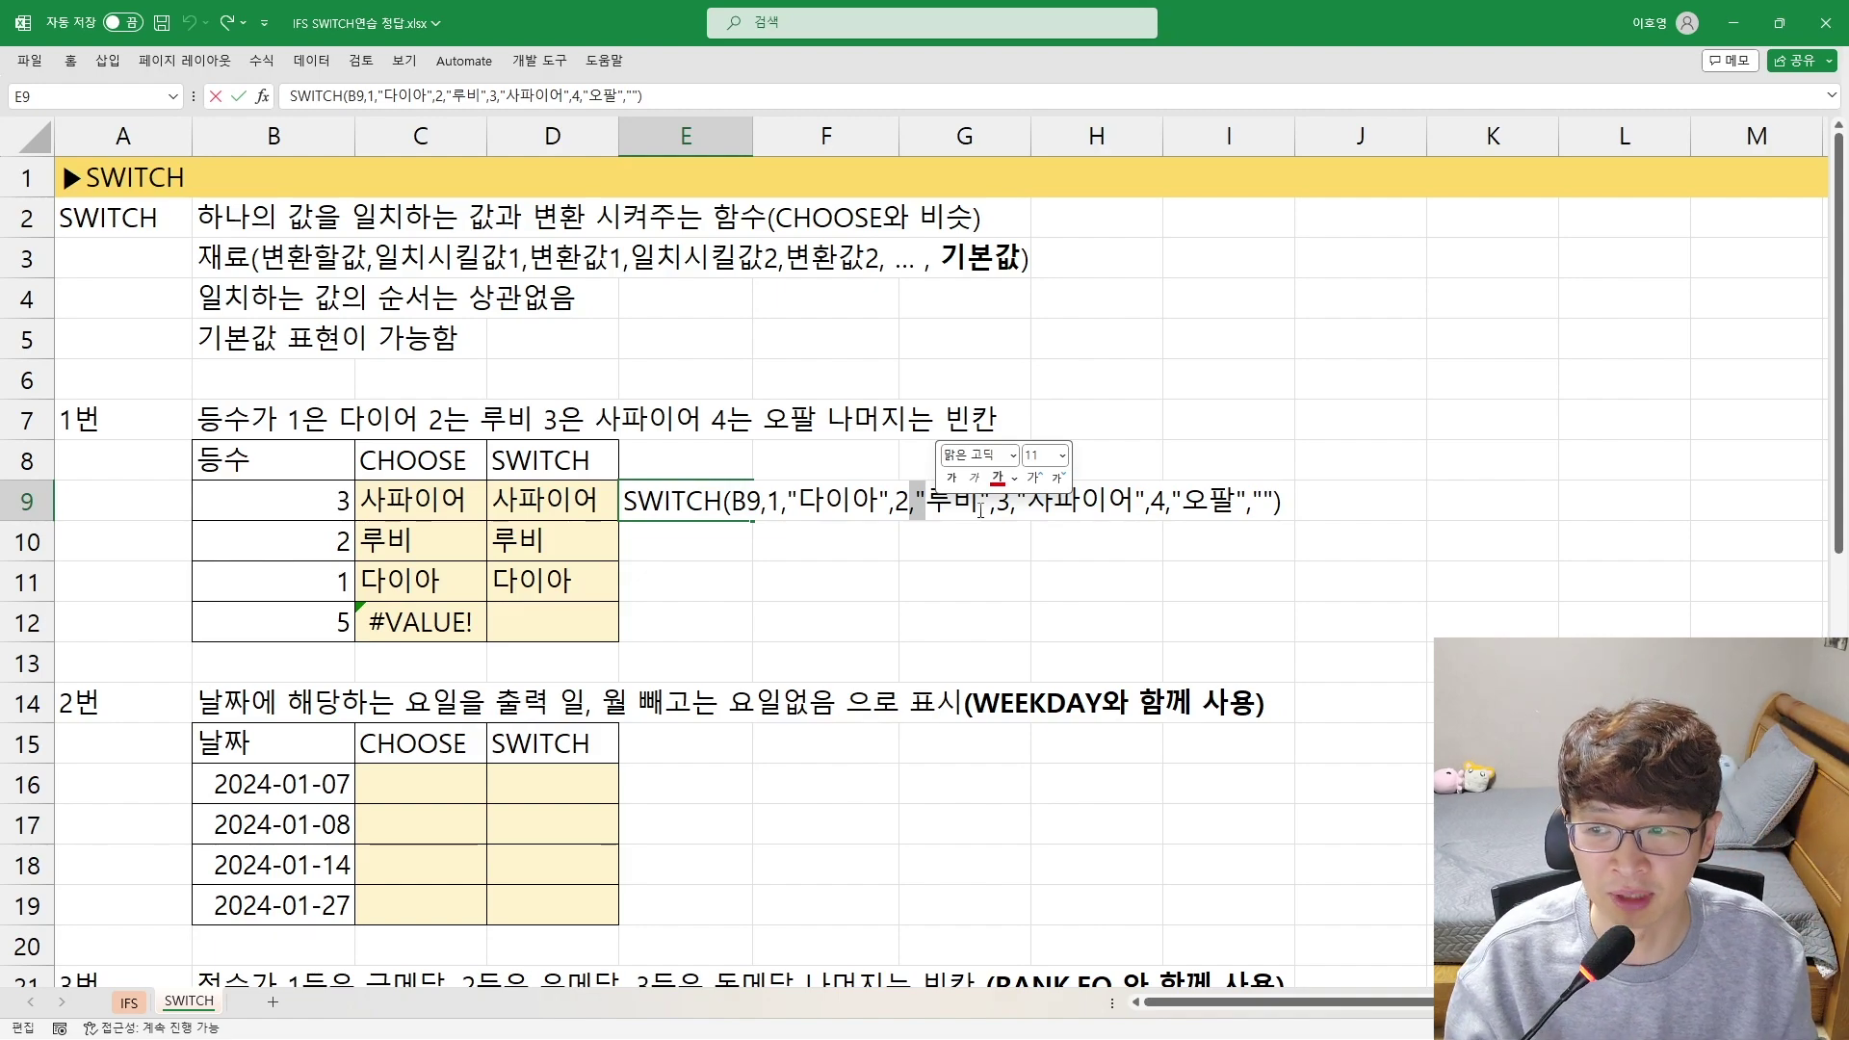
left_click(287, 239)
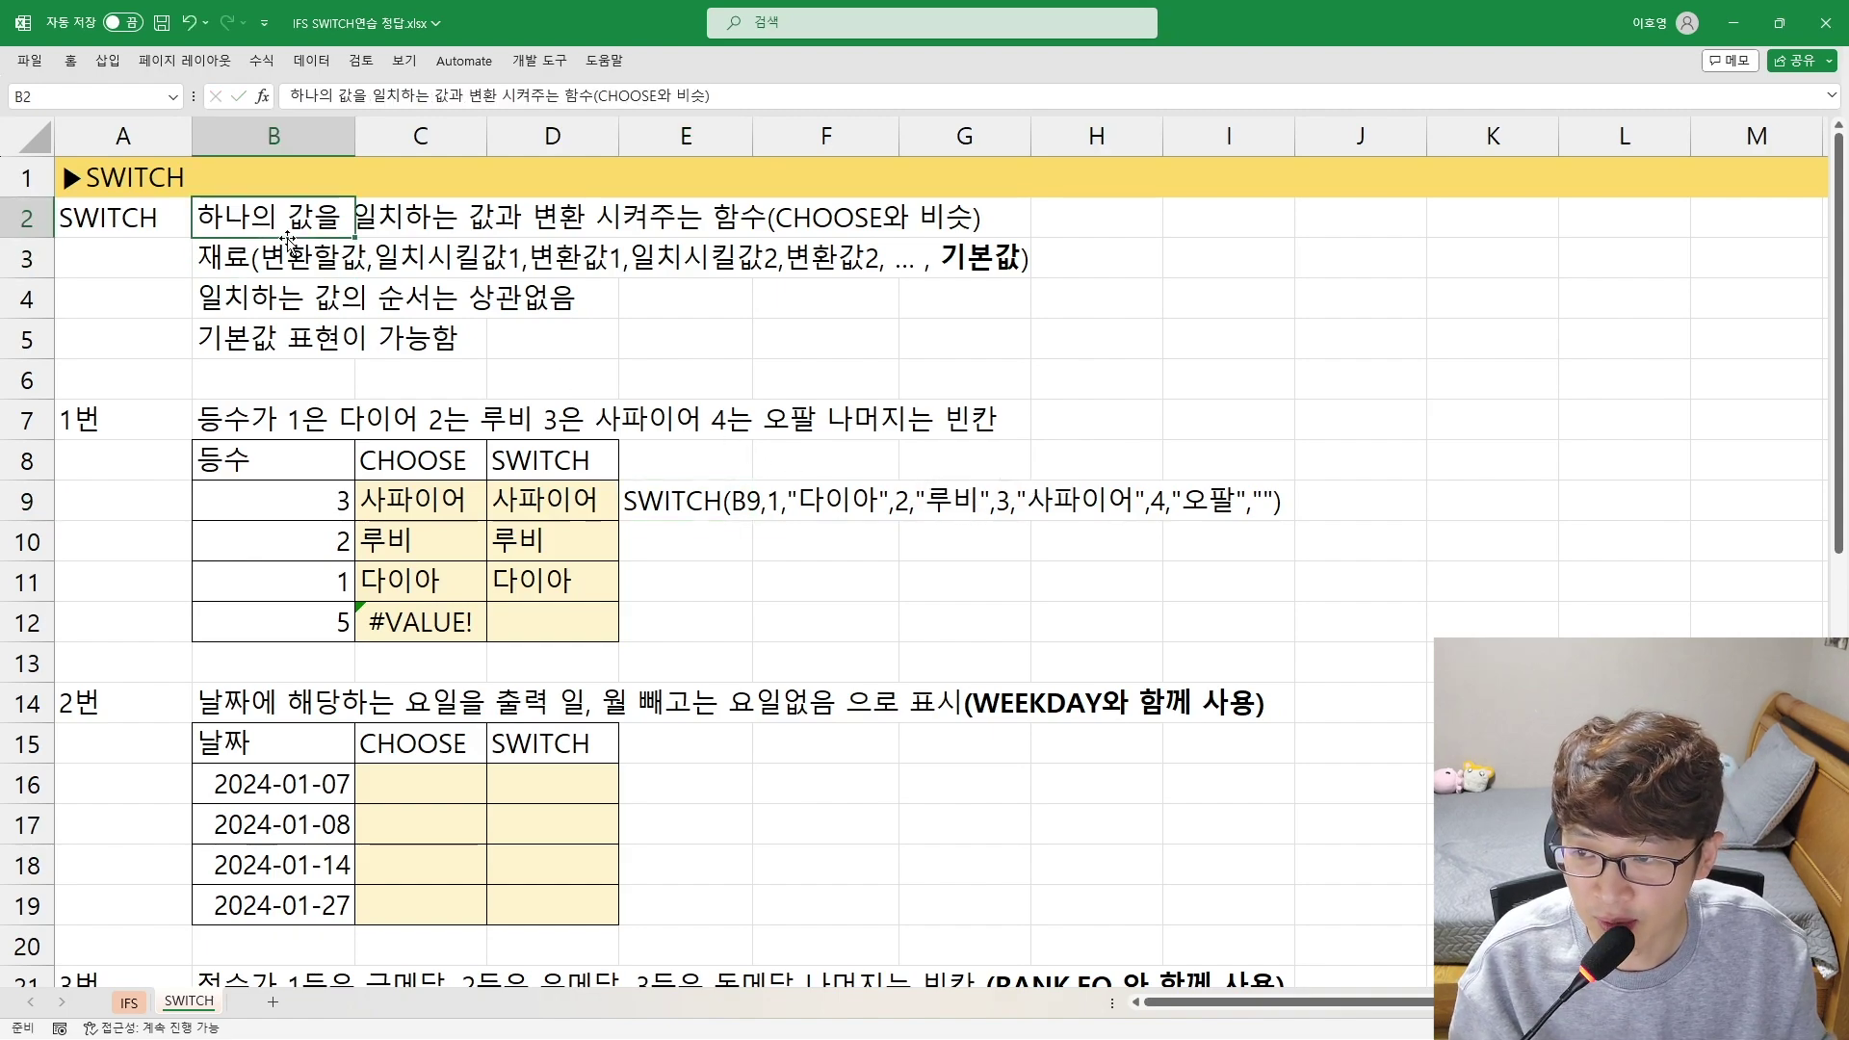
Make the argument name 변환할값 bold in the SWITCH syntax description in B3
double_click(226, 257)
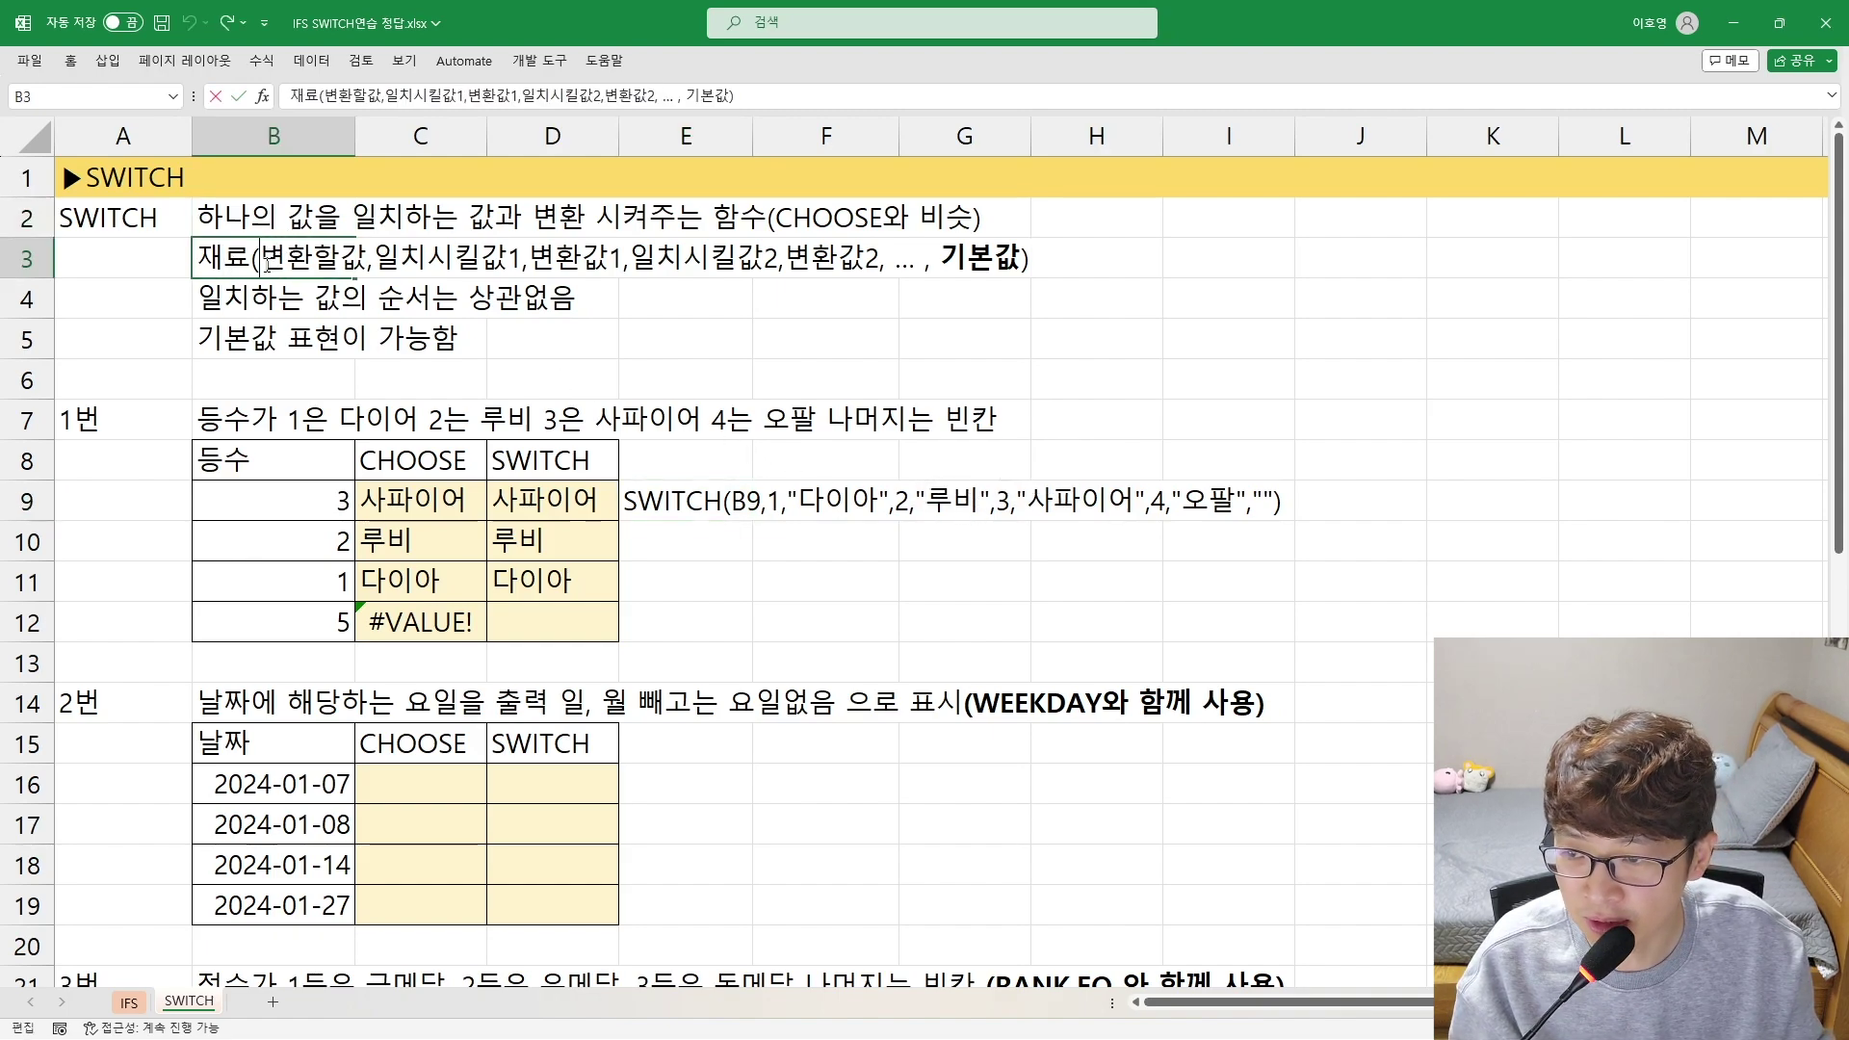
left_click_drag(267, 262, 367, 260)
key("ctrl+b")
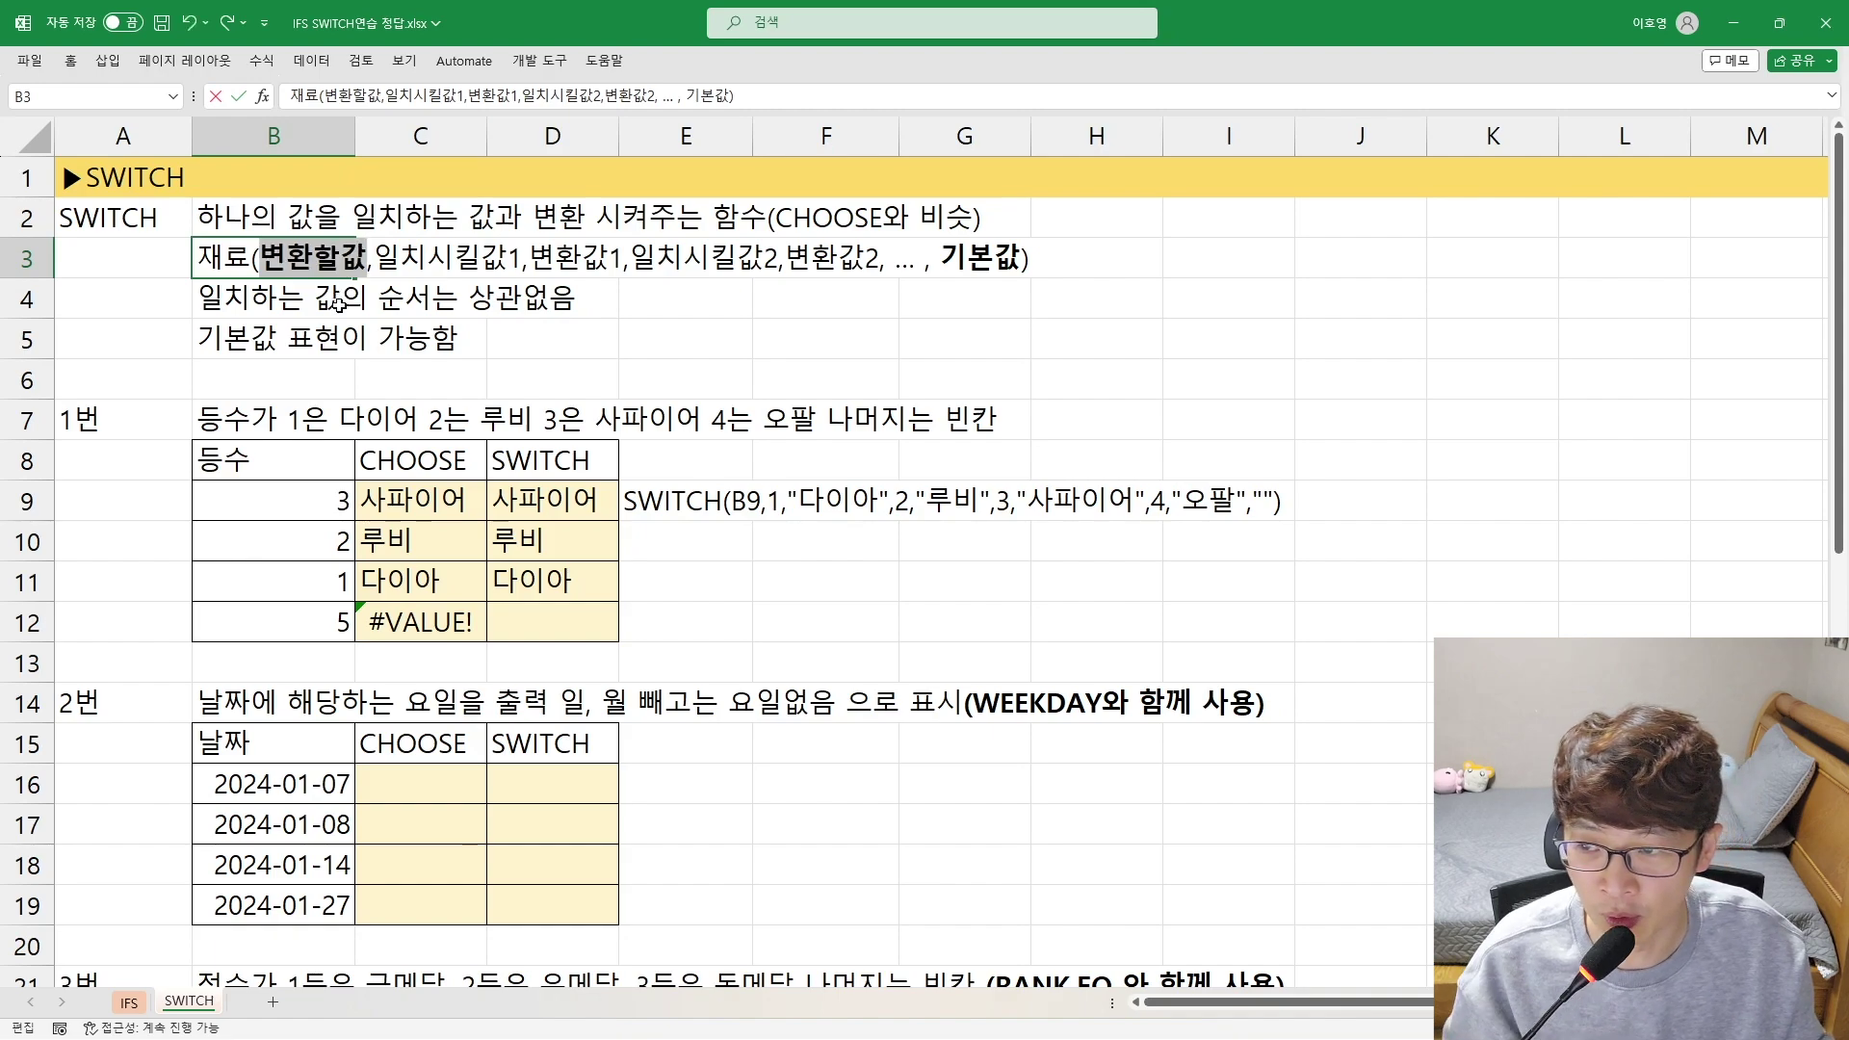
left_click(346, 337)
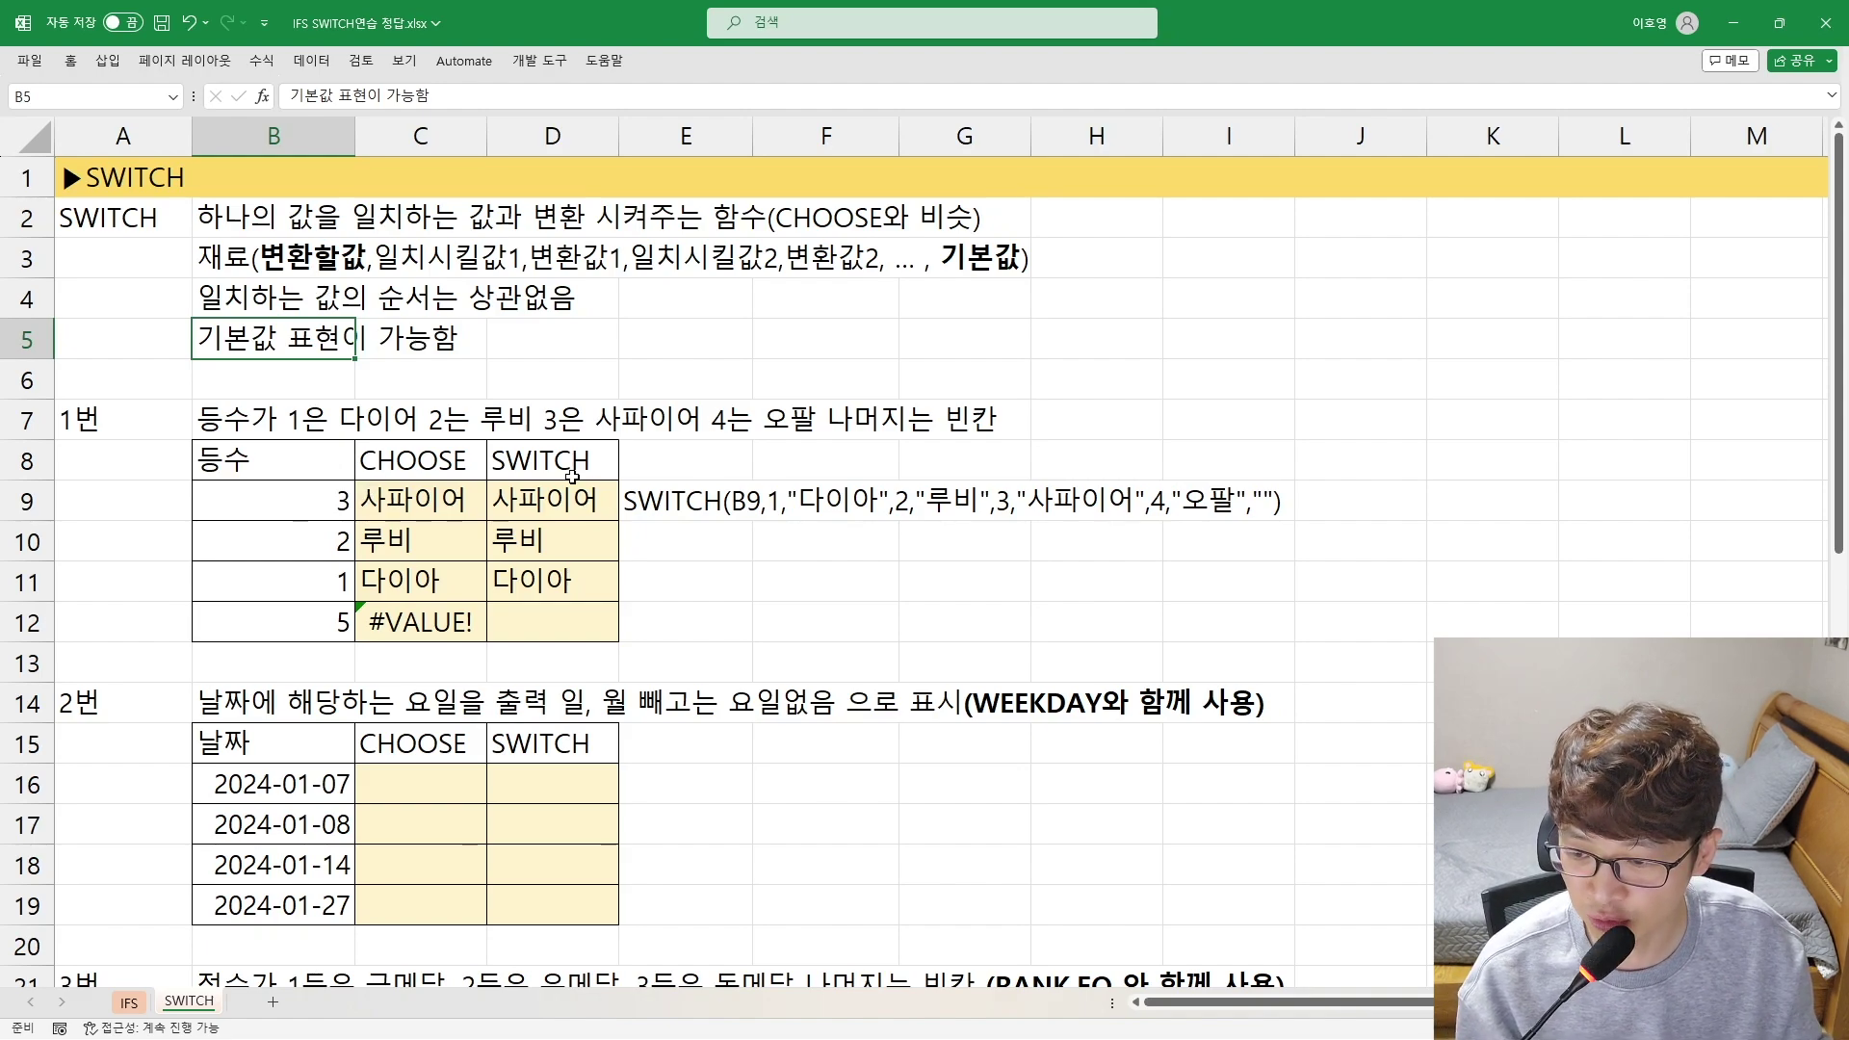
Look over the instructions and data tables of exercises 2 to 5 on the SWITCH sheet
scroll(542, 639, "down", 2)
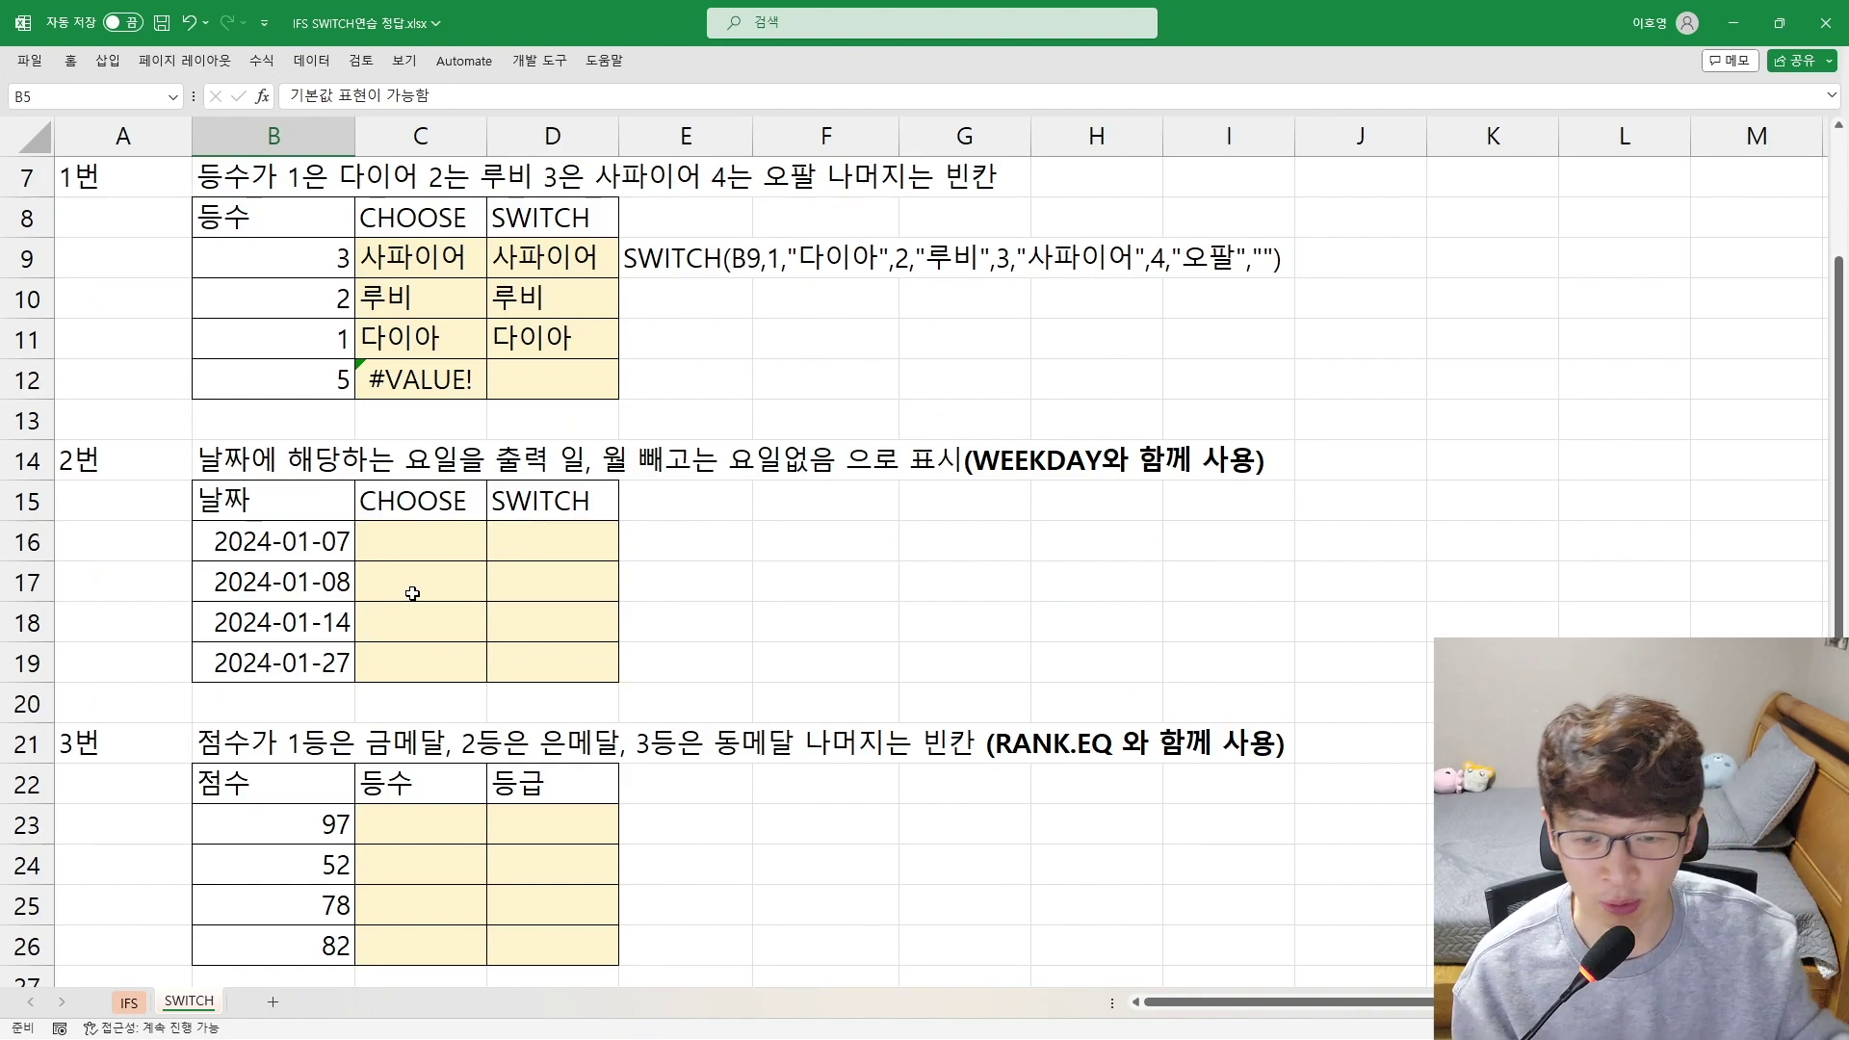
scroll(546, 748, "down", 2)
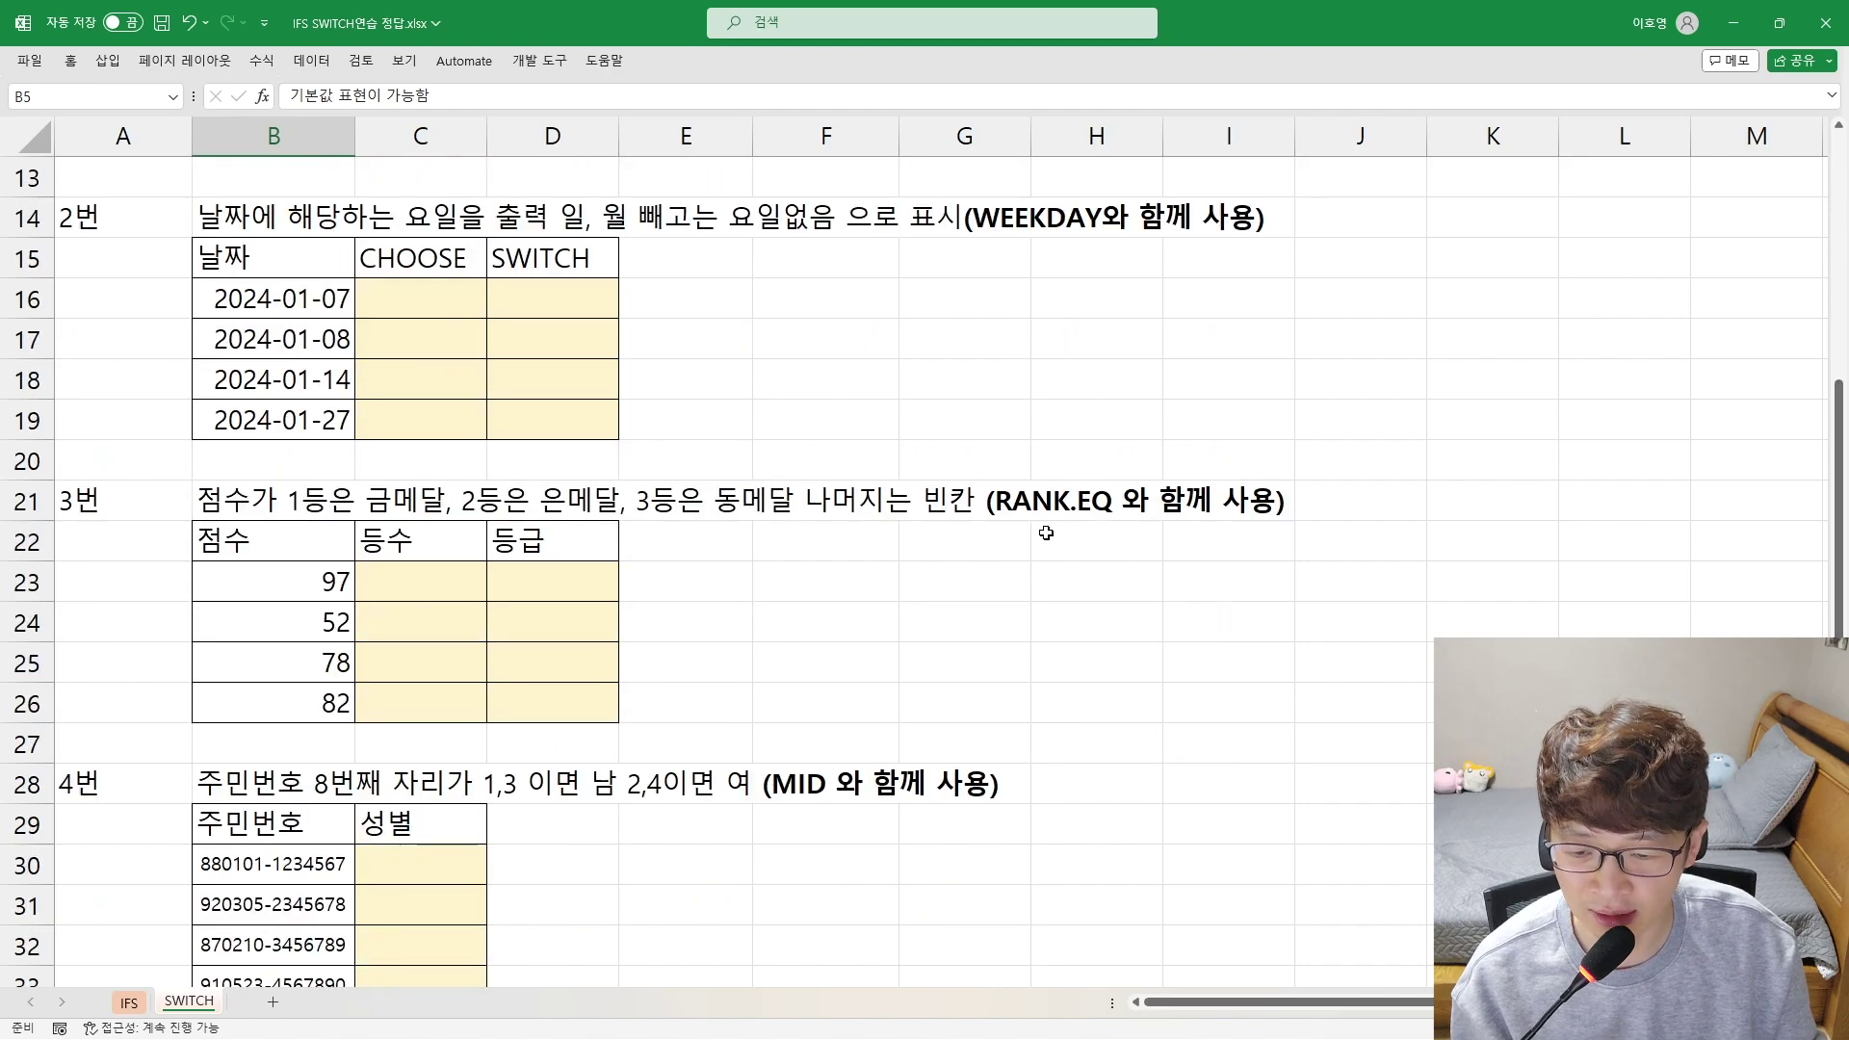
scroll(1045, 533, "down", 2)
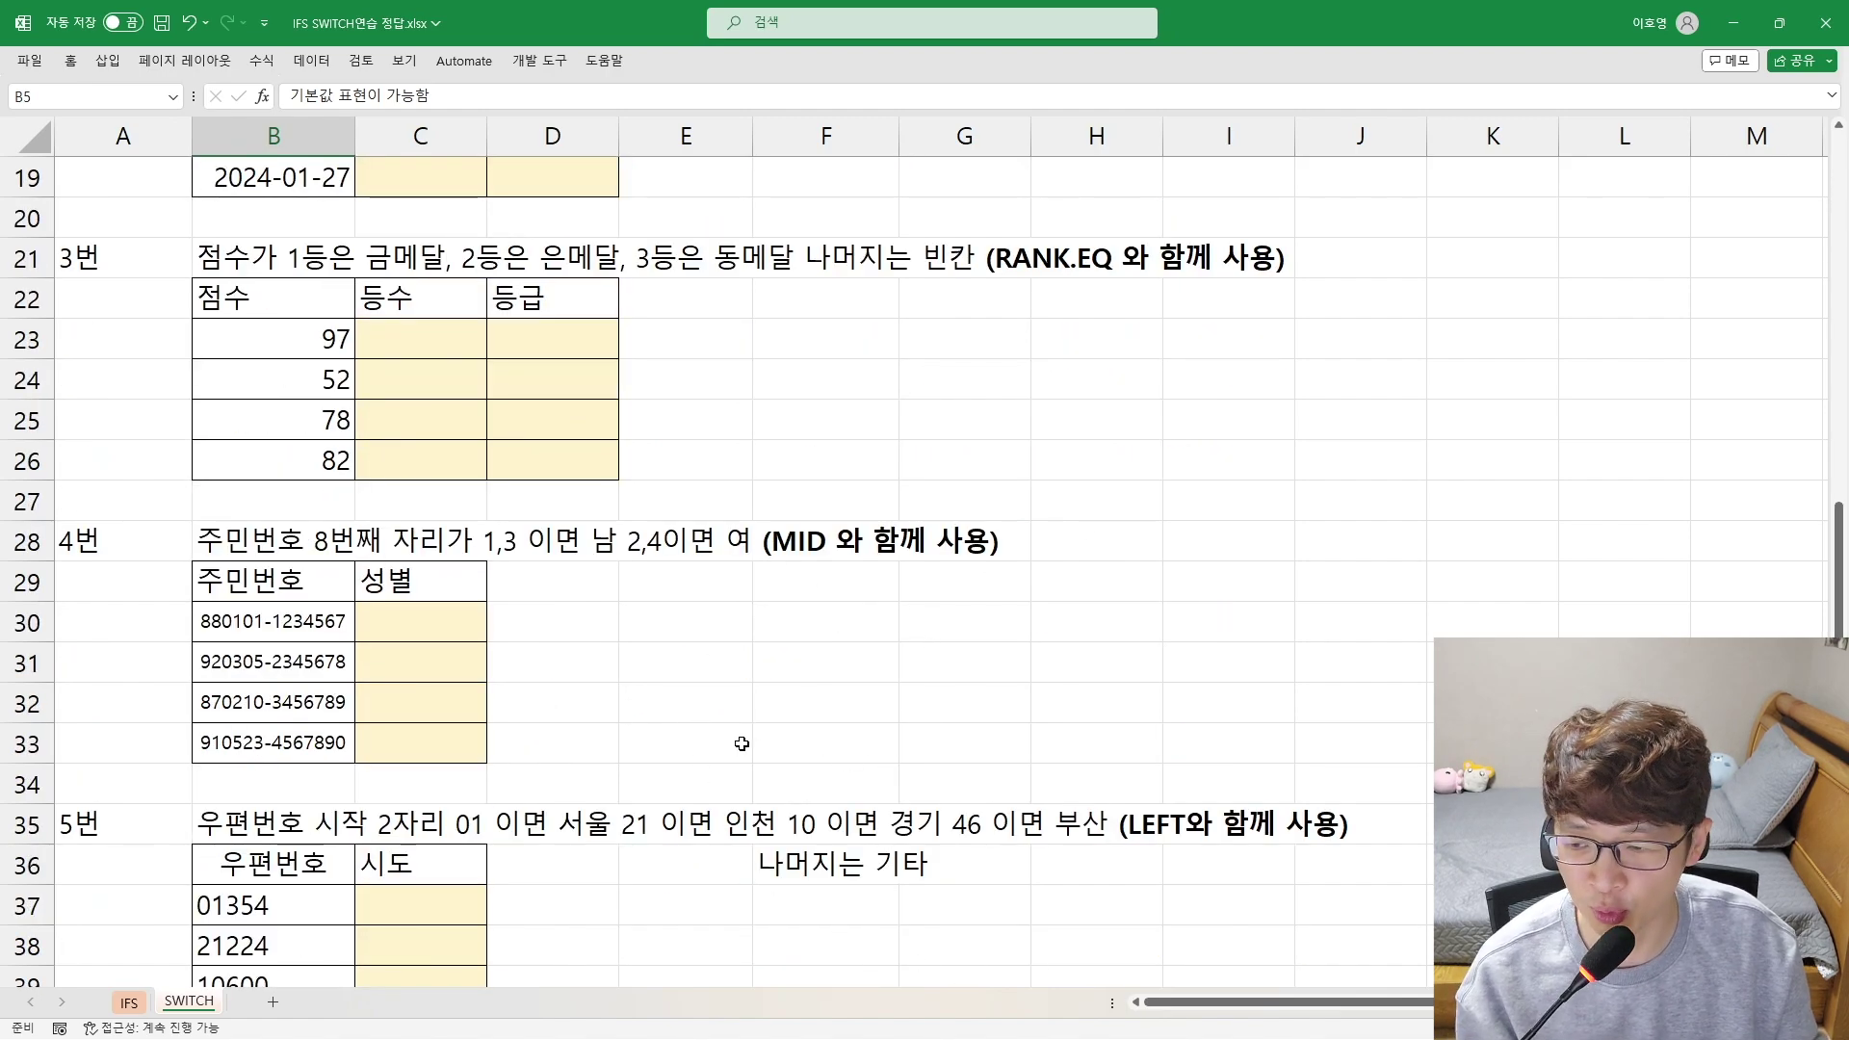
scroll(742, 744, "up", 3)
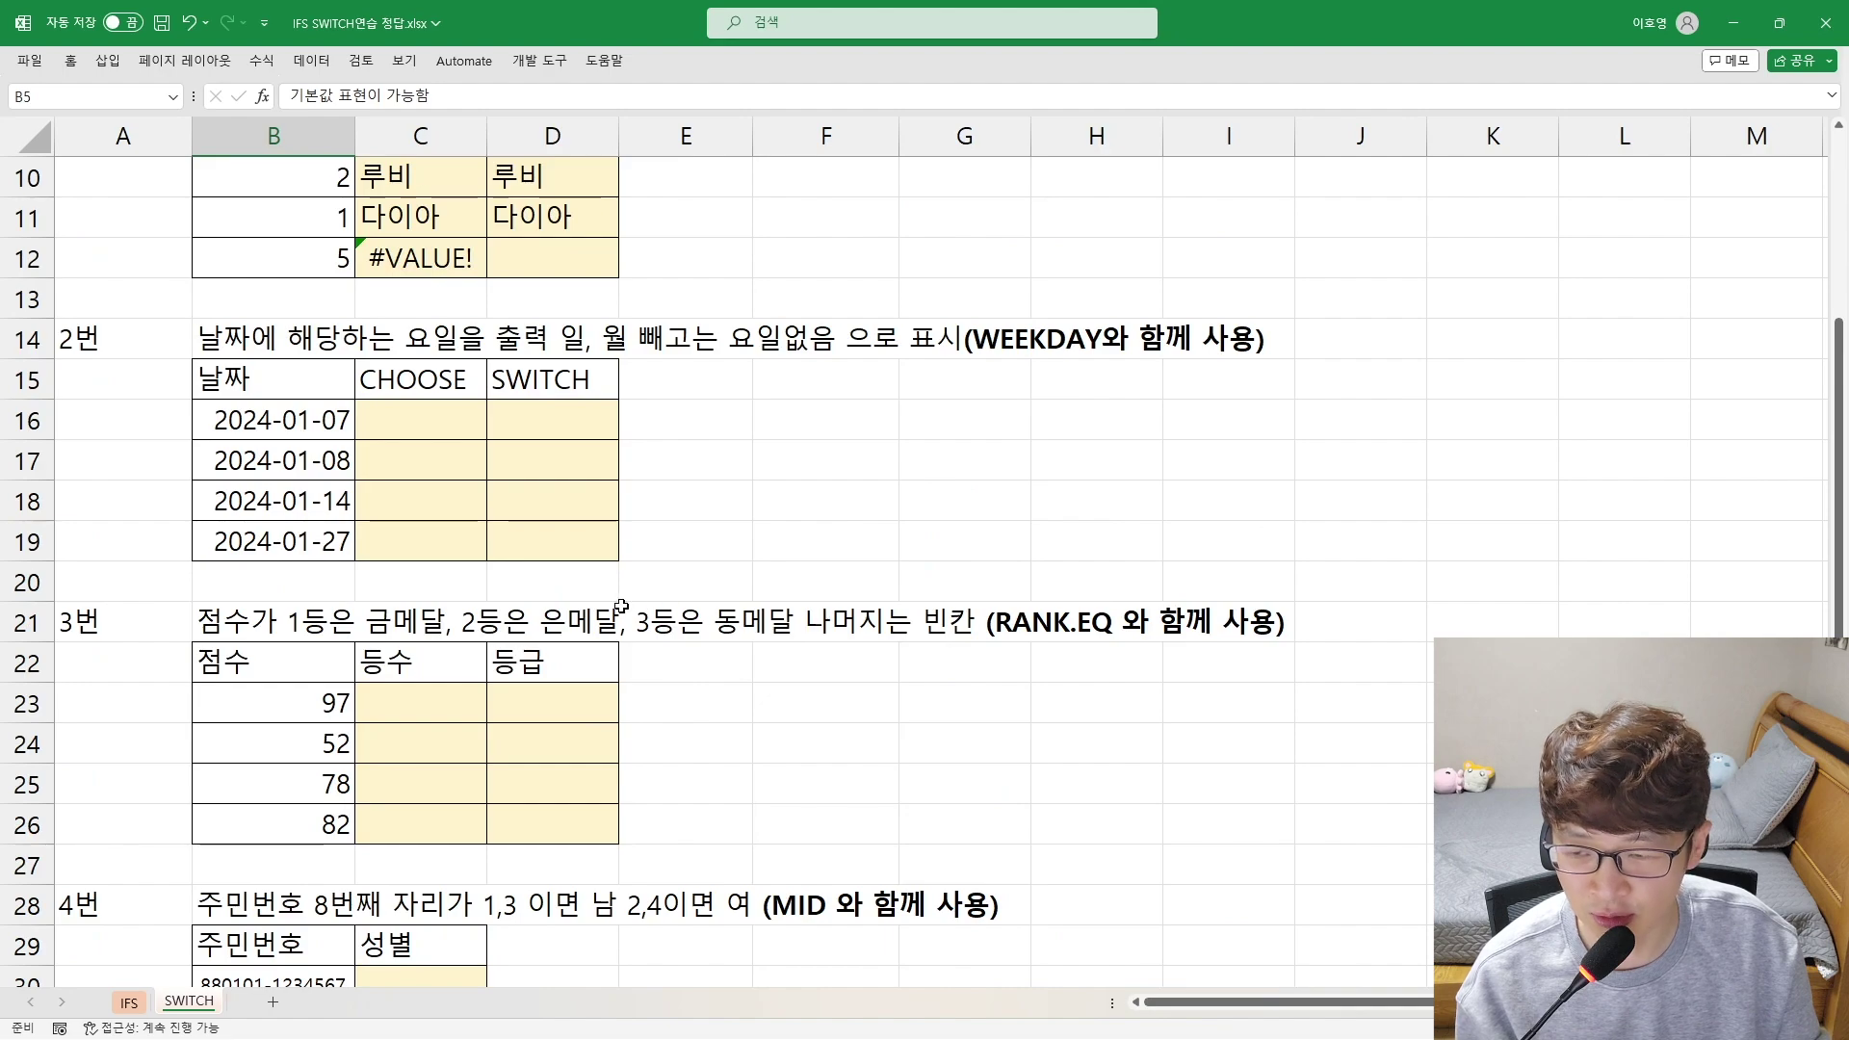
scroll(611, 394, "up", 2)
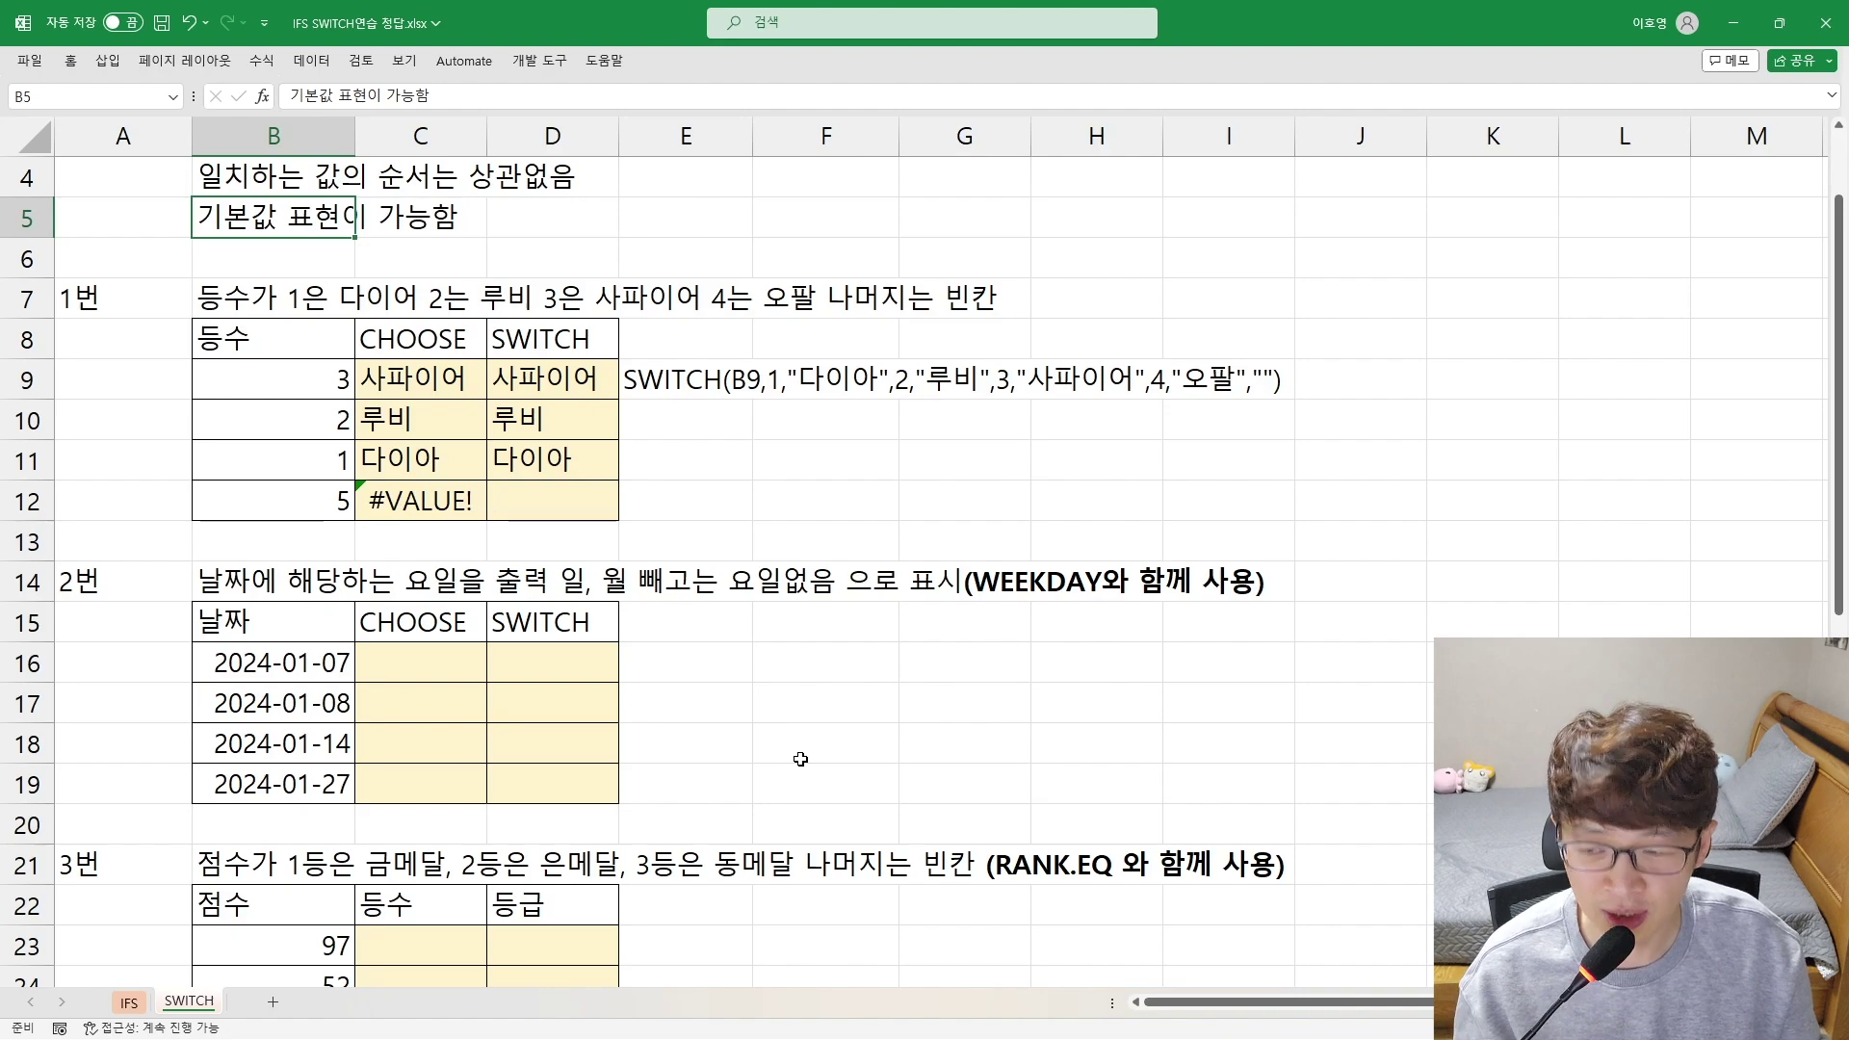
Start a WEEKDAY formula in C16 that takes the date in B16 as its serial number
left_click(394, 666)
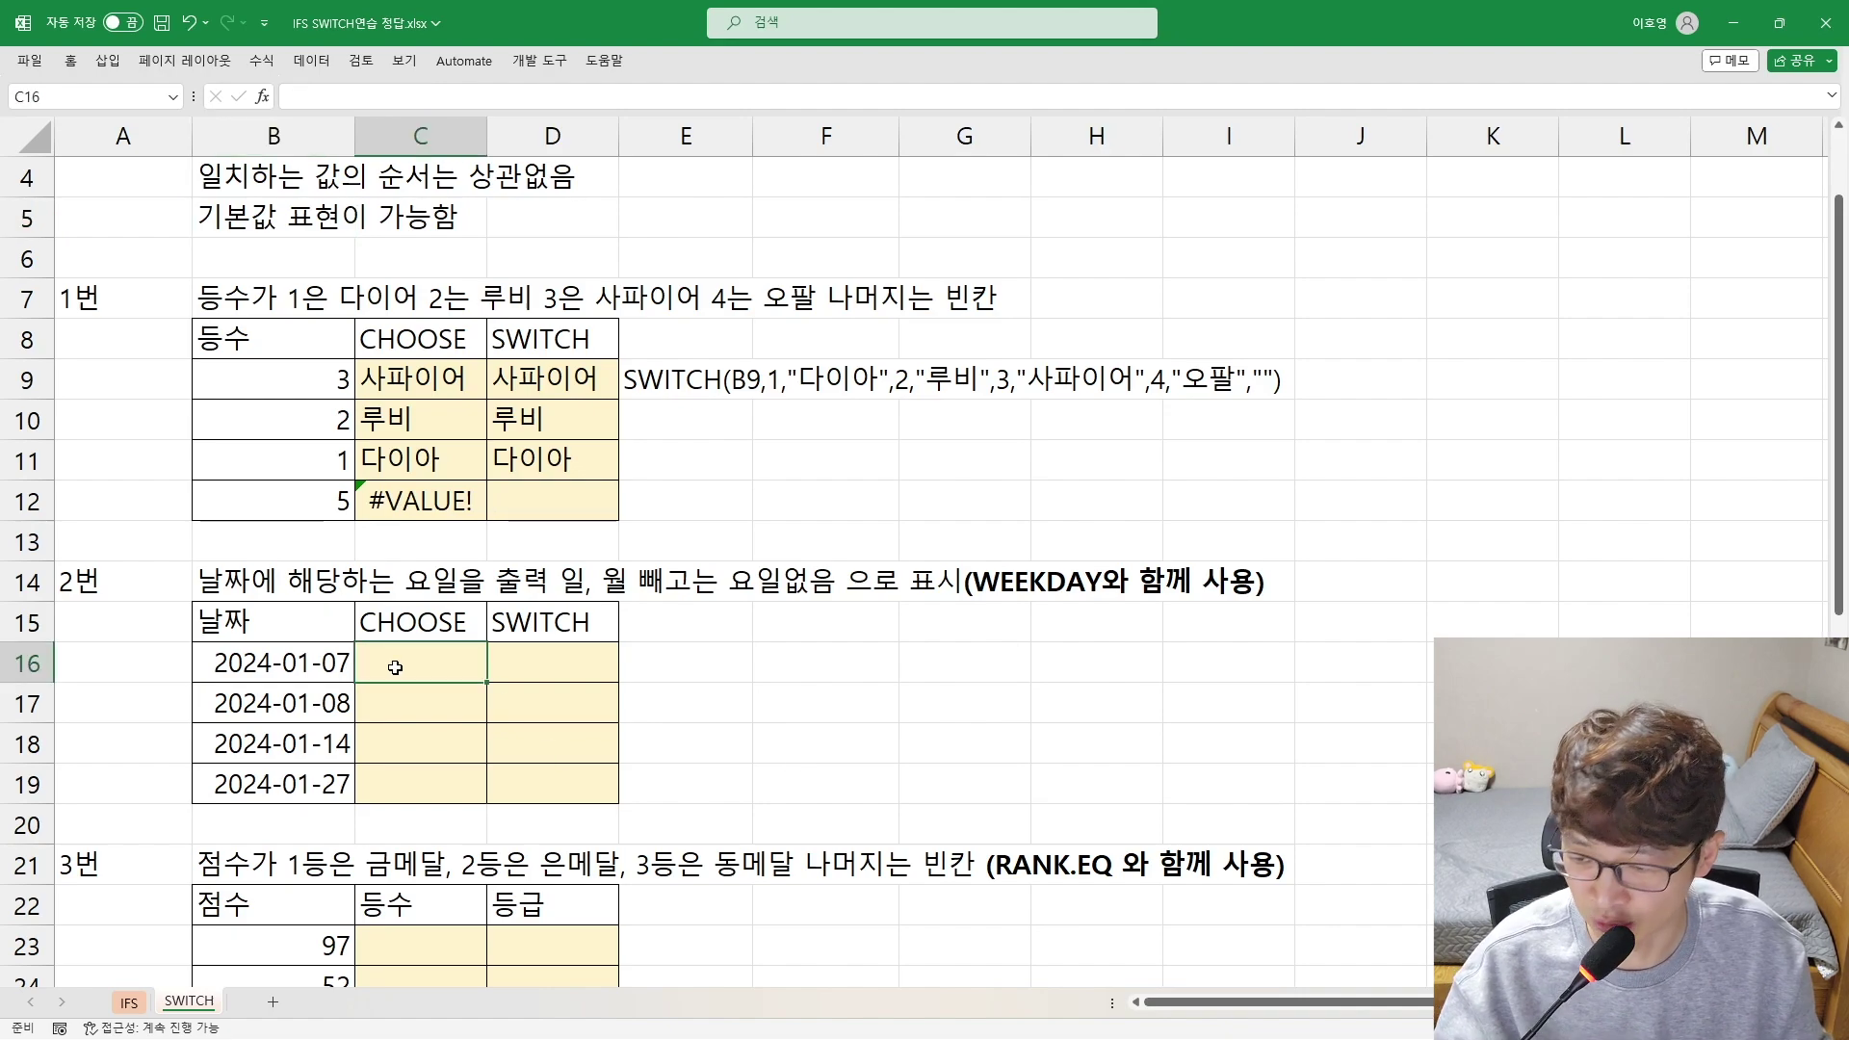
scroll(466, 685, "down", 1)
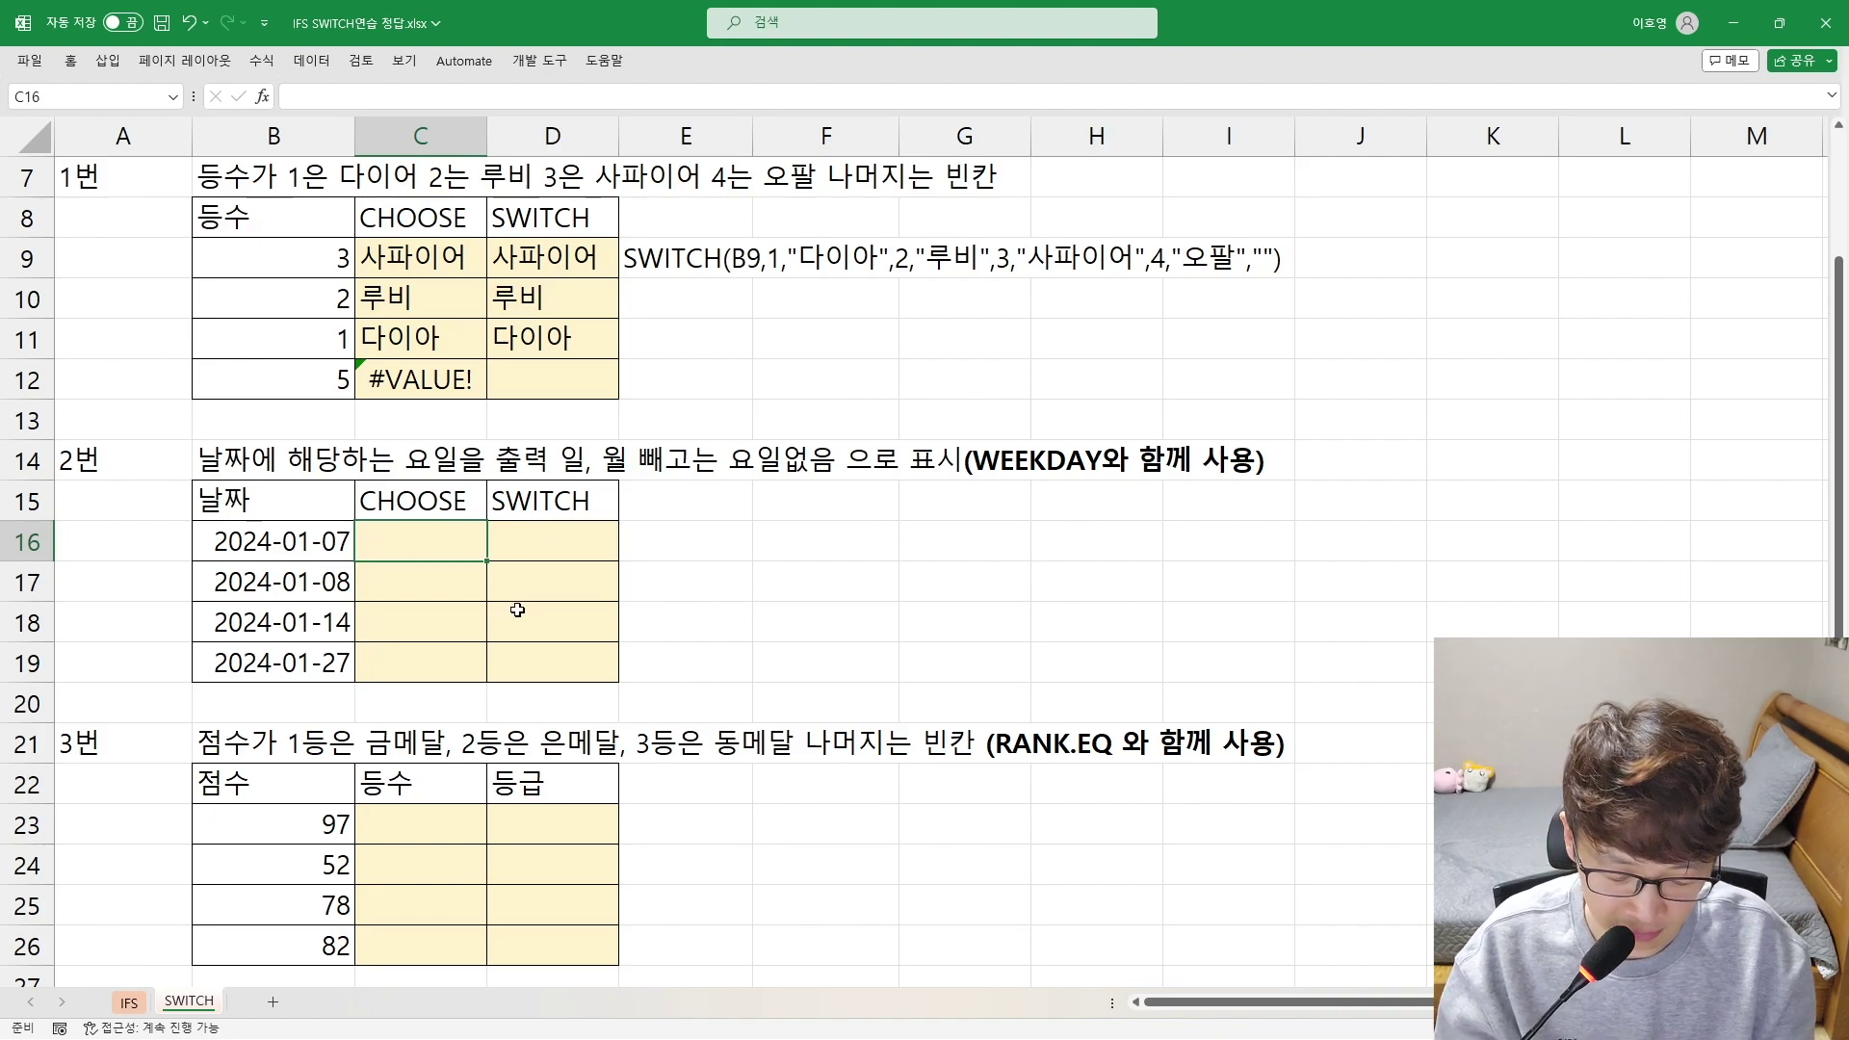
type("=")
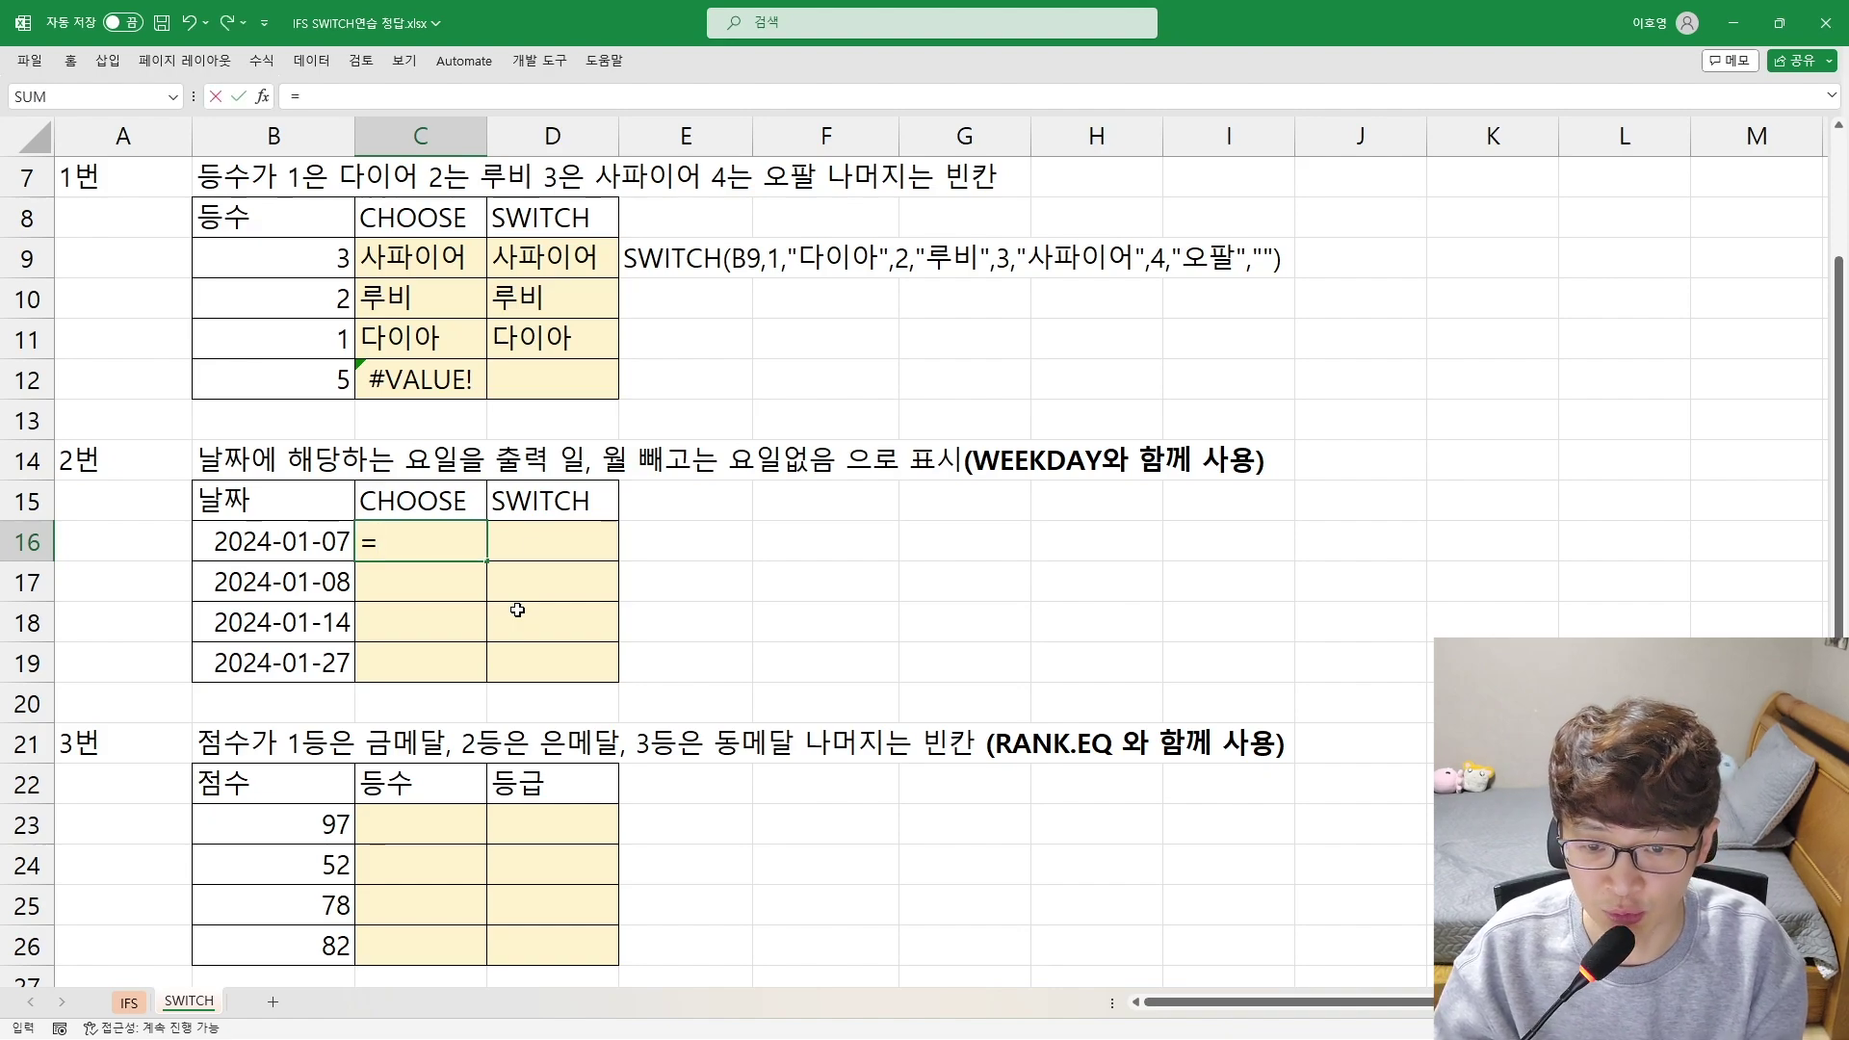
type("W")
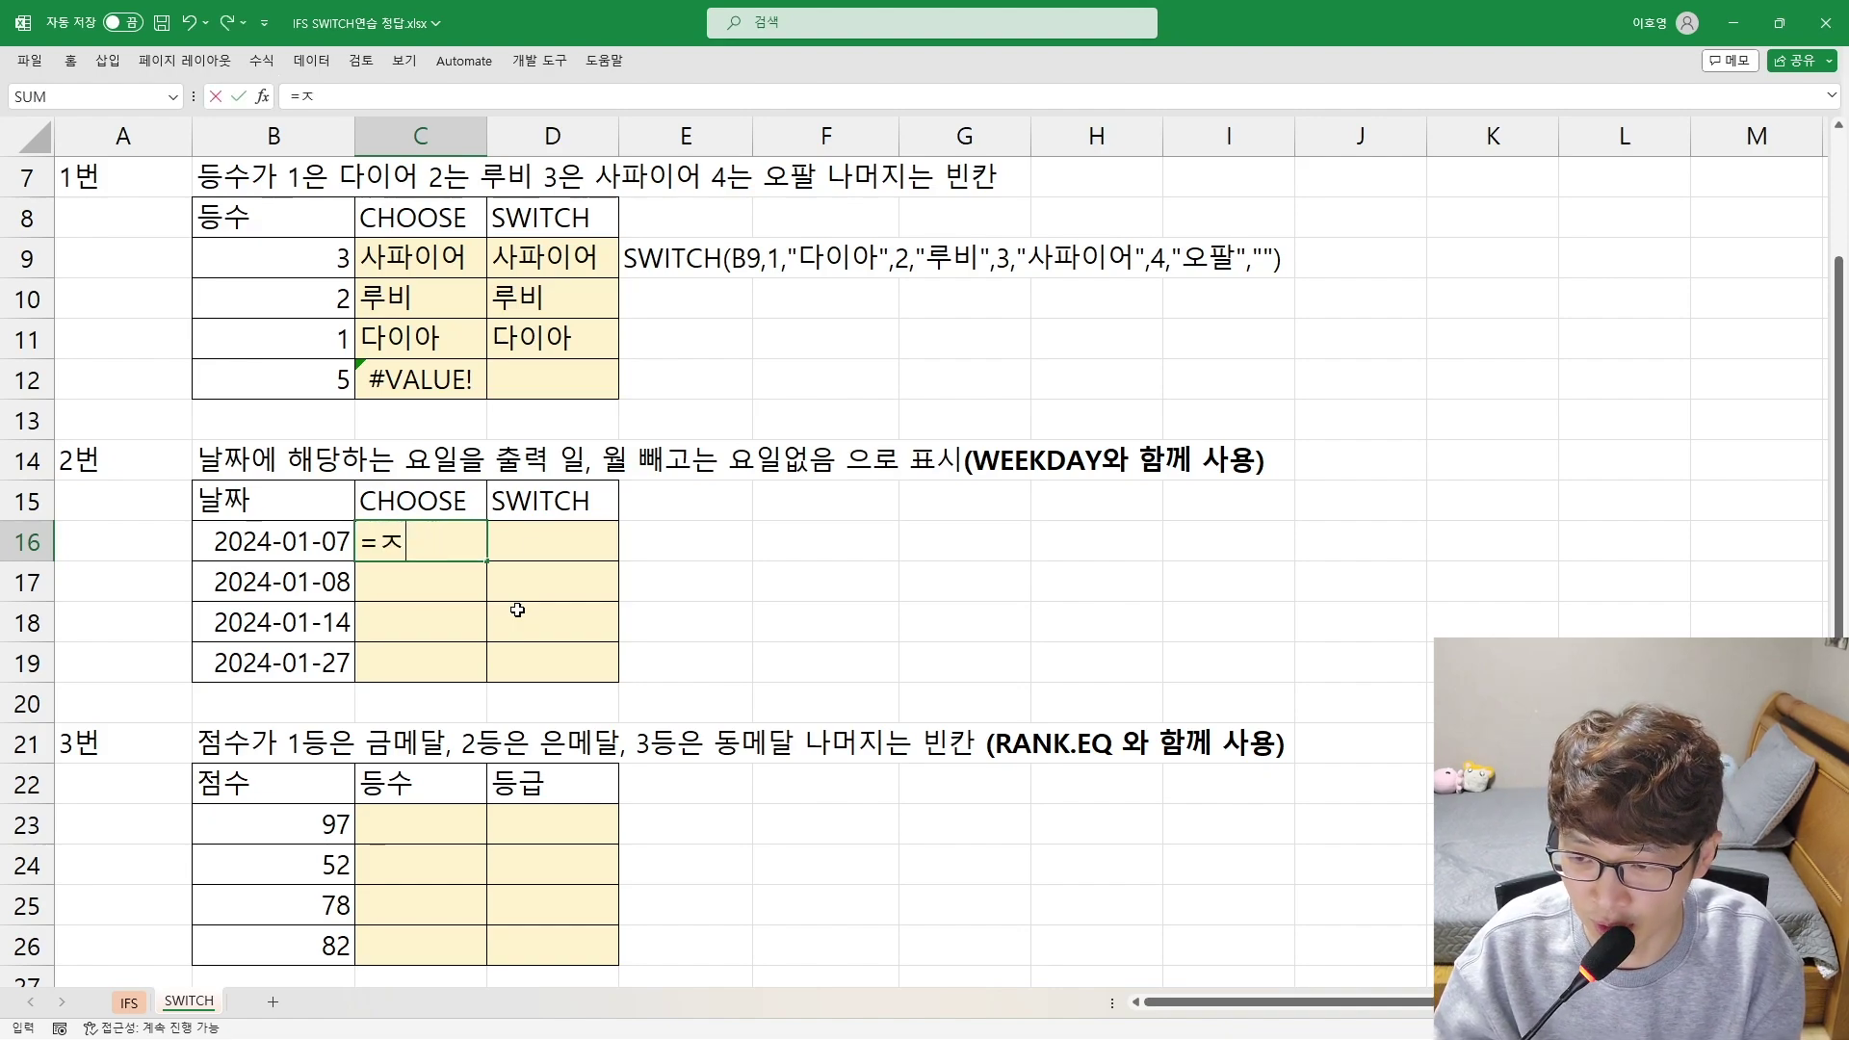
type("EEK")
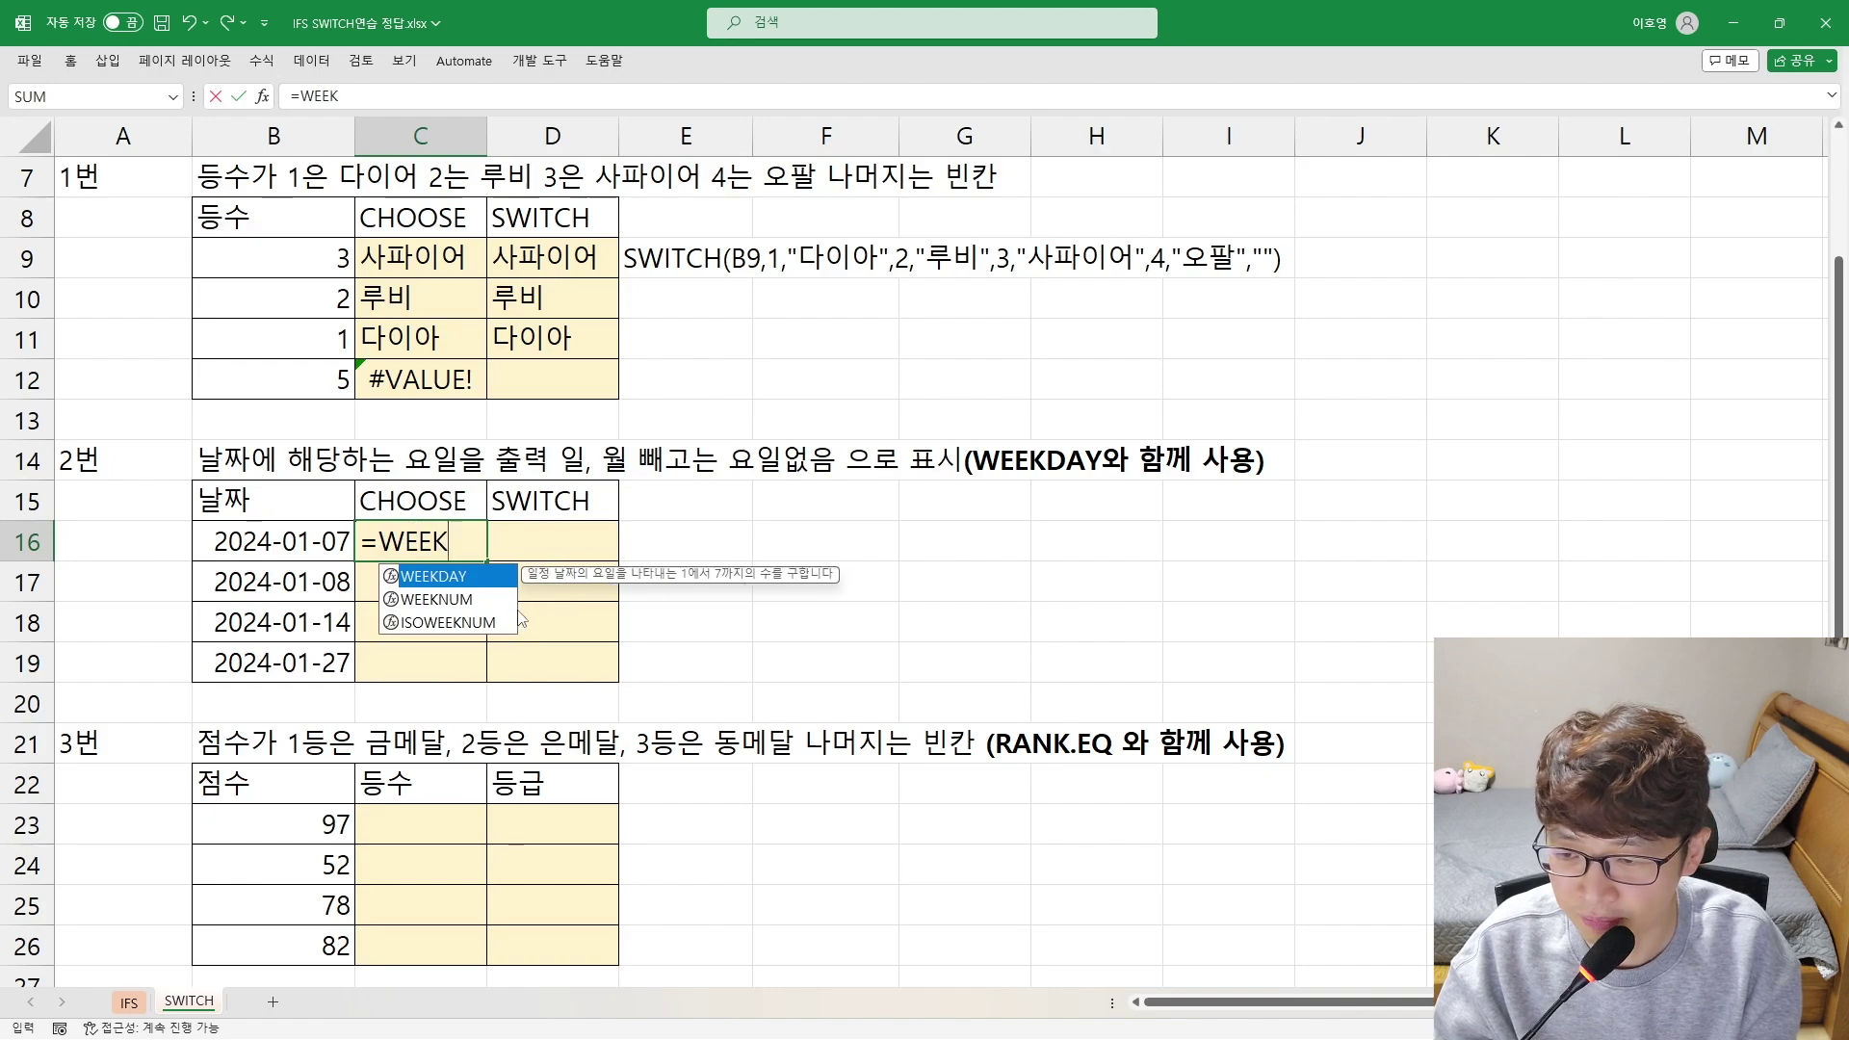
type("DAY(")
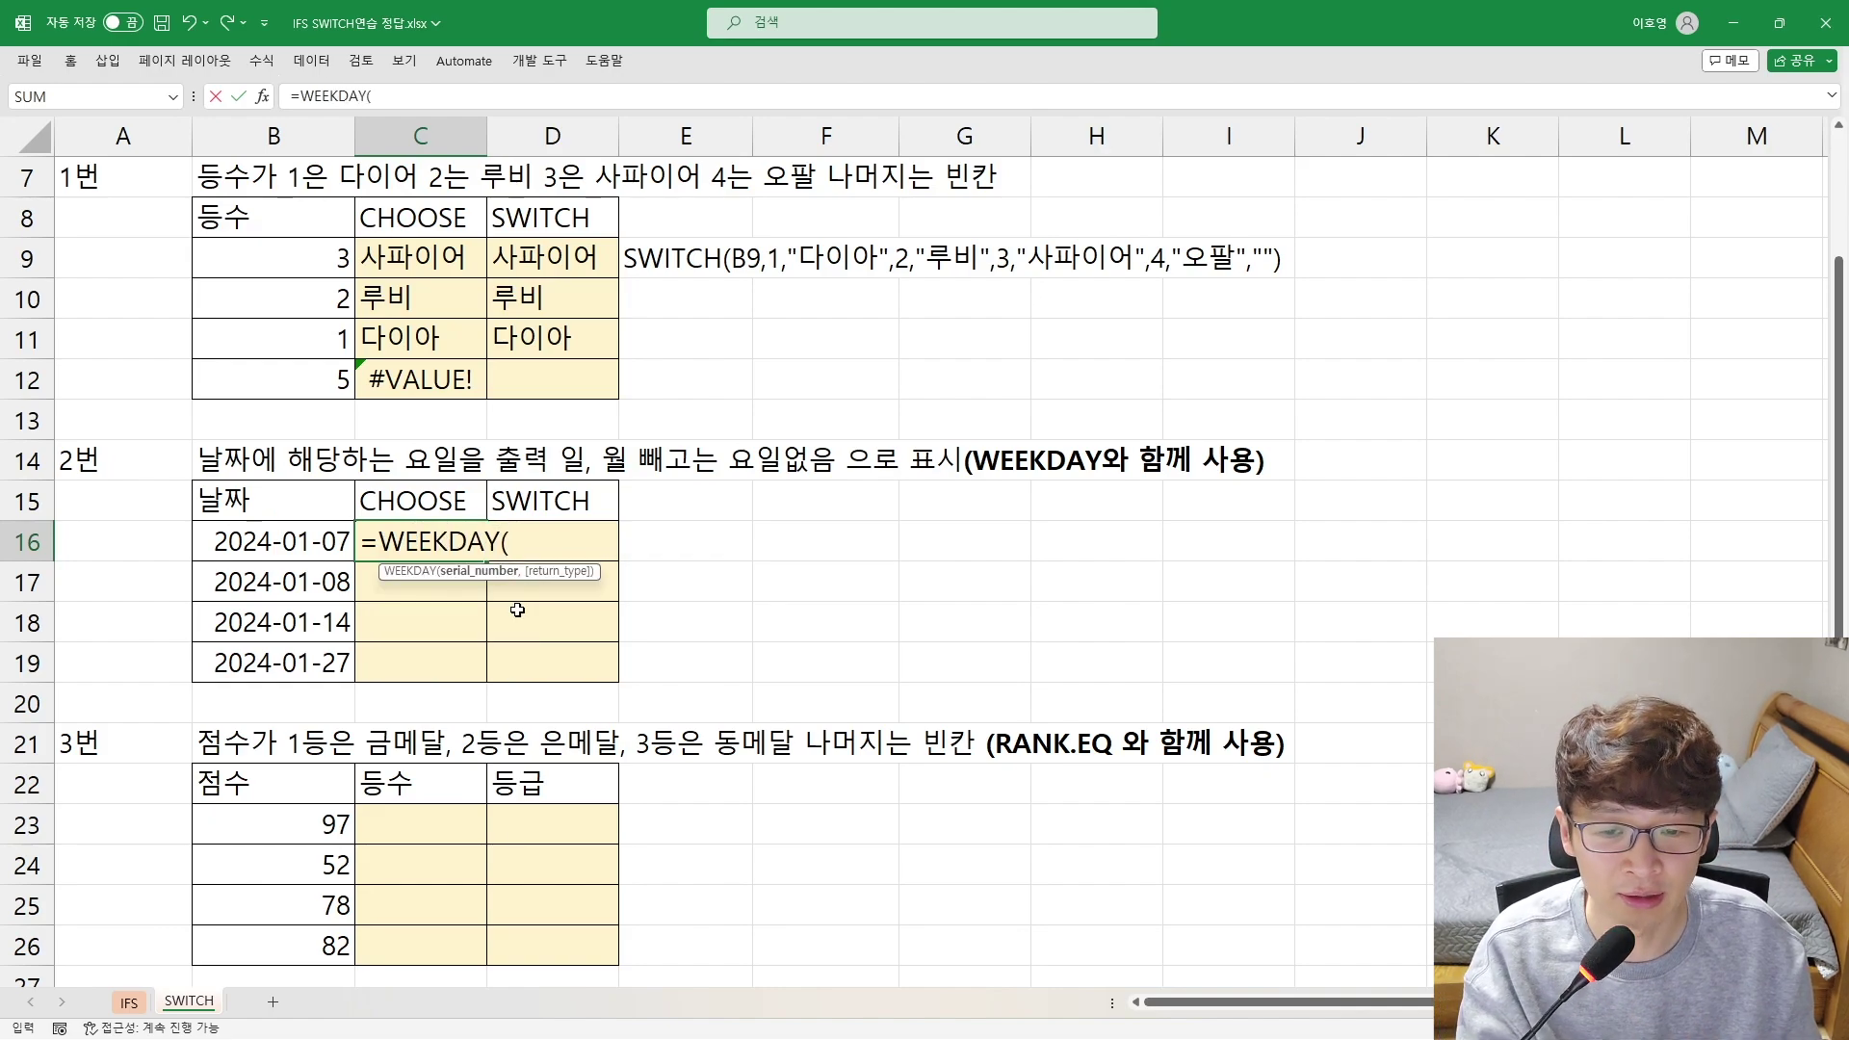
left_click(278, 541)
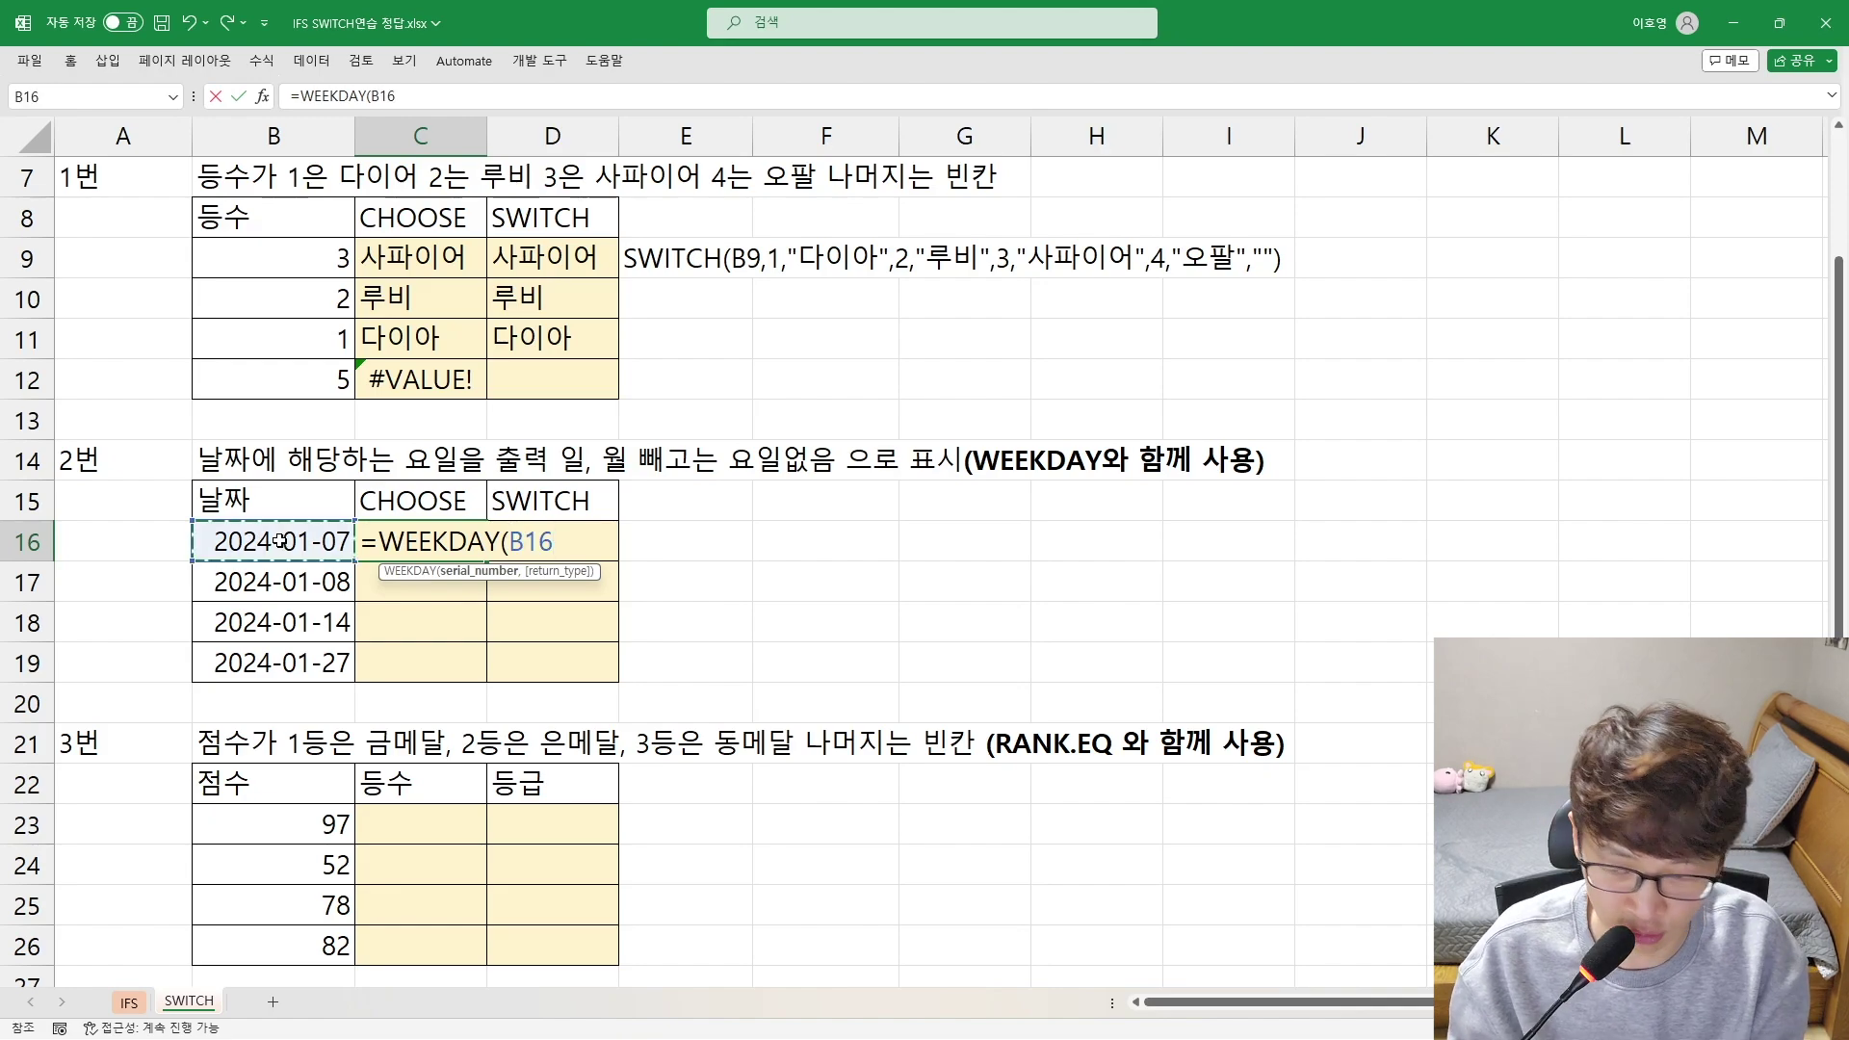
Review the WEEKDAY return types in C16, then complete and enter the formula with return type 1, numbering Sunday 1 through Saturday 7
type(",")
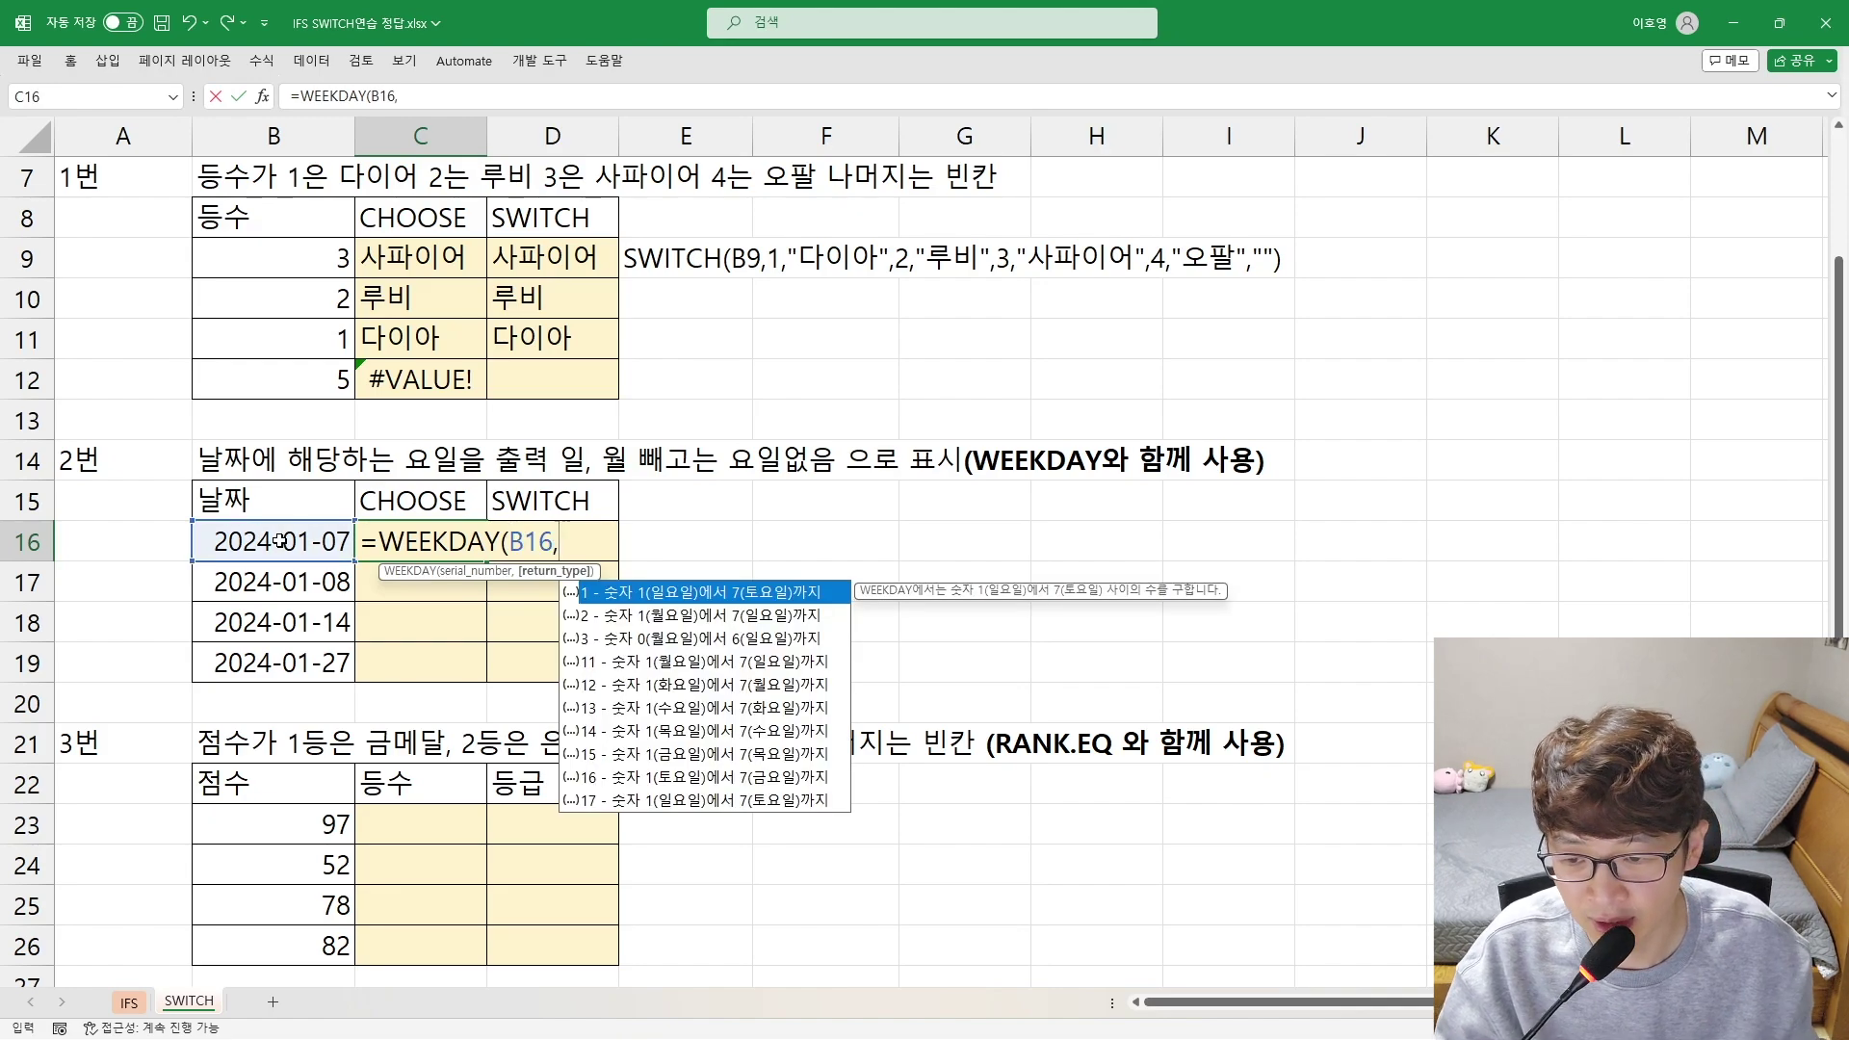
key("BackSpace")
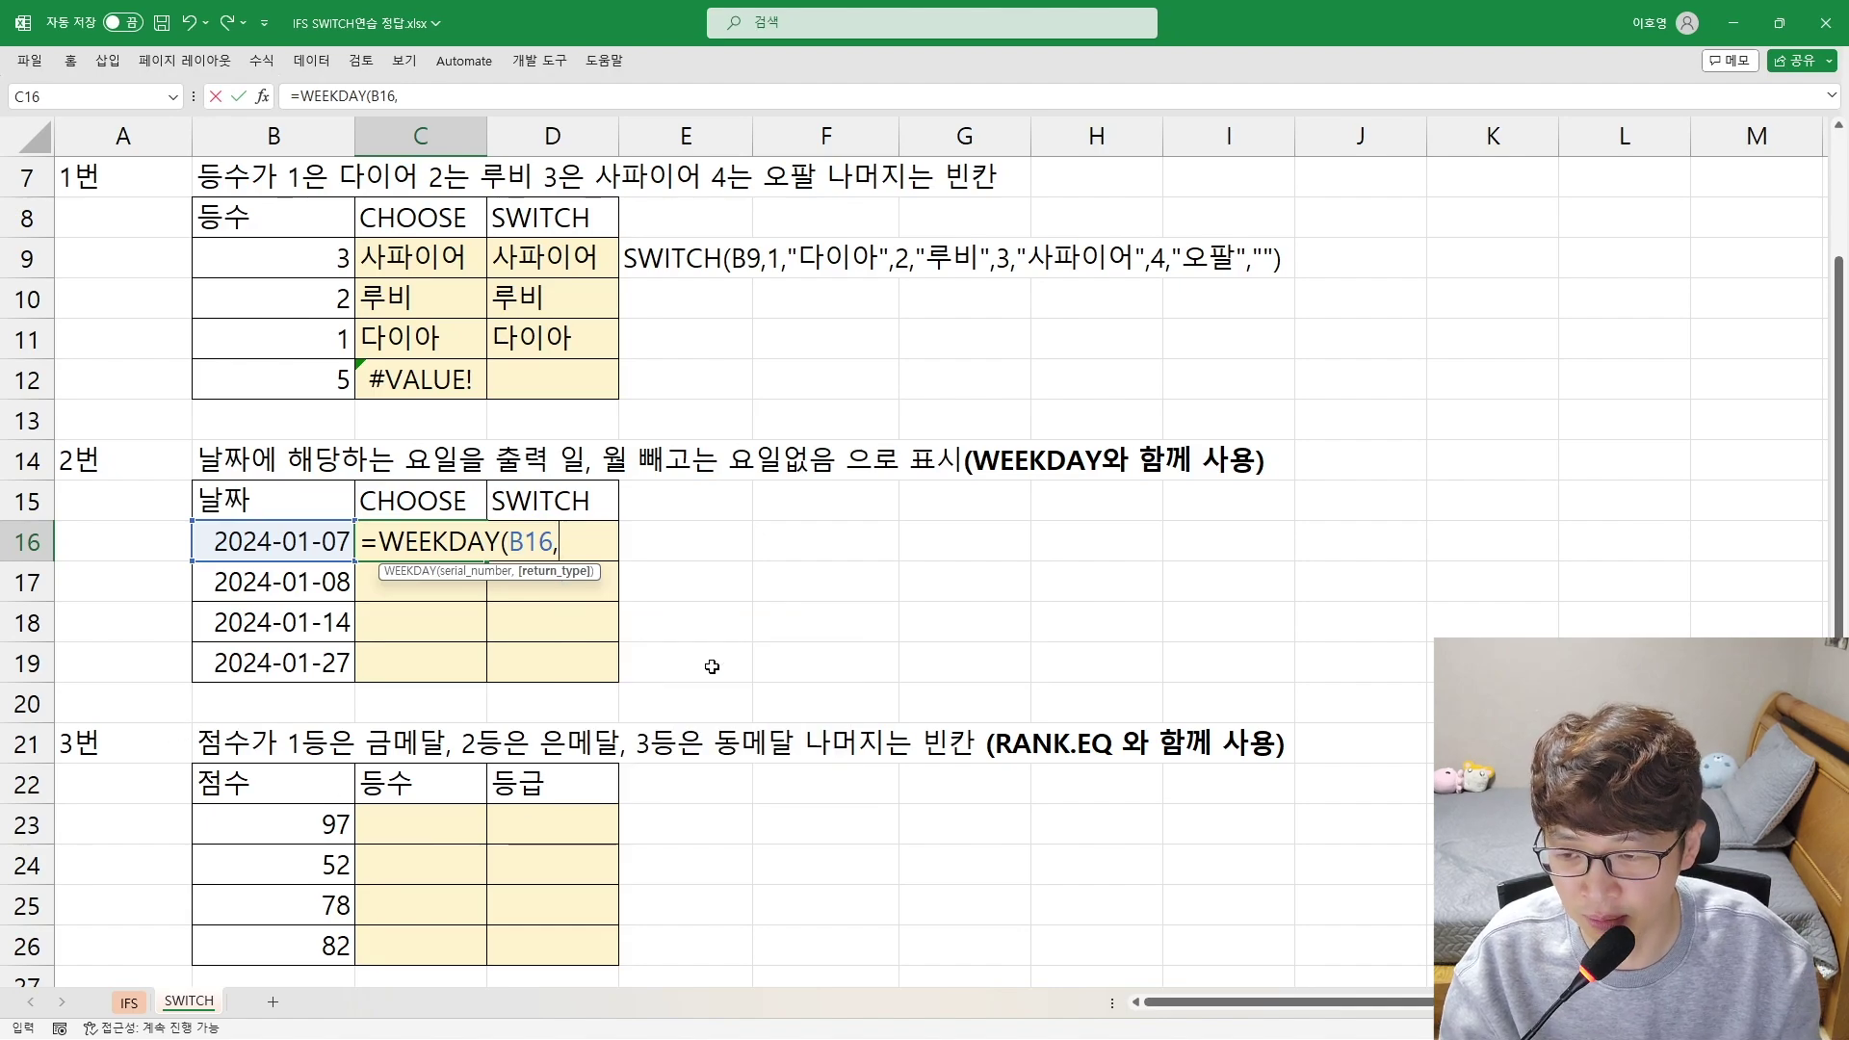
key("super+plus")
type(",")
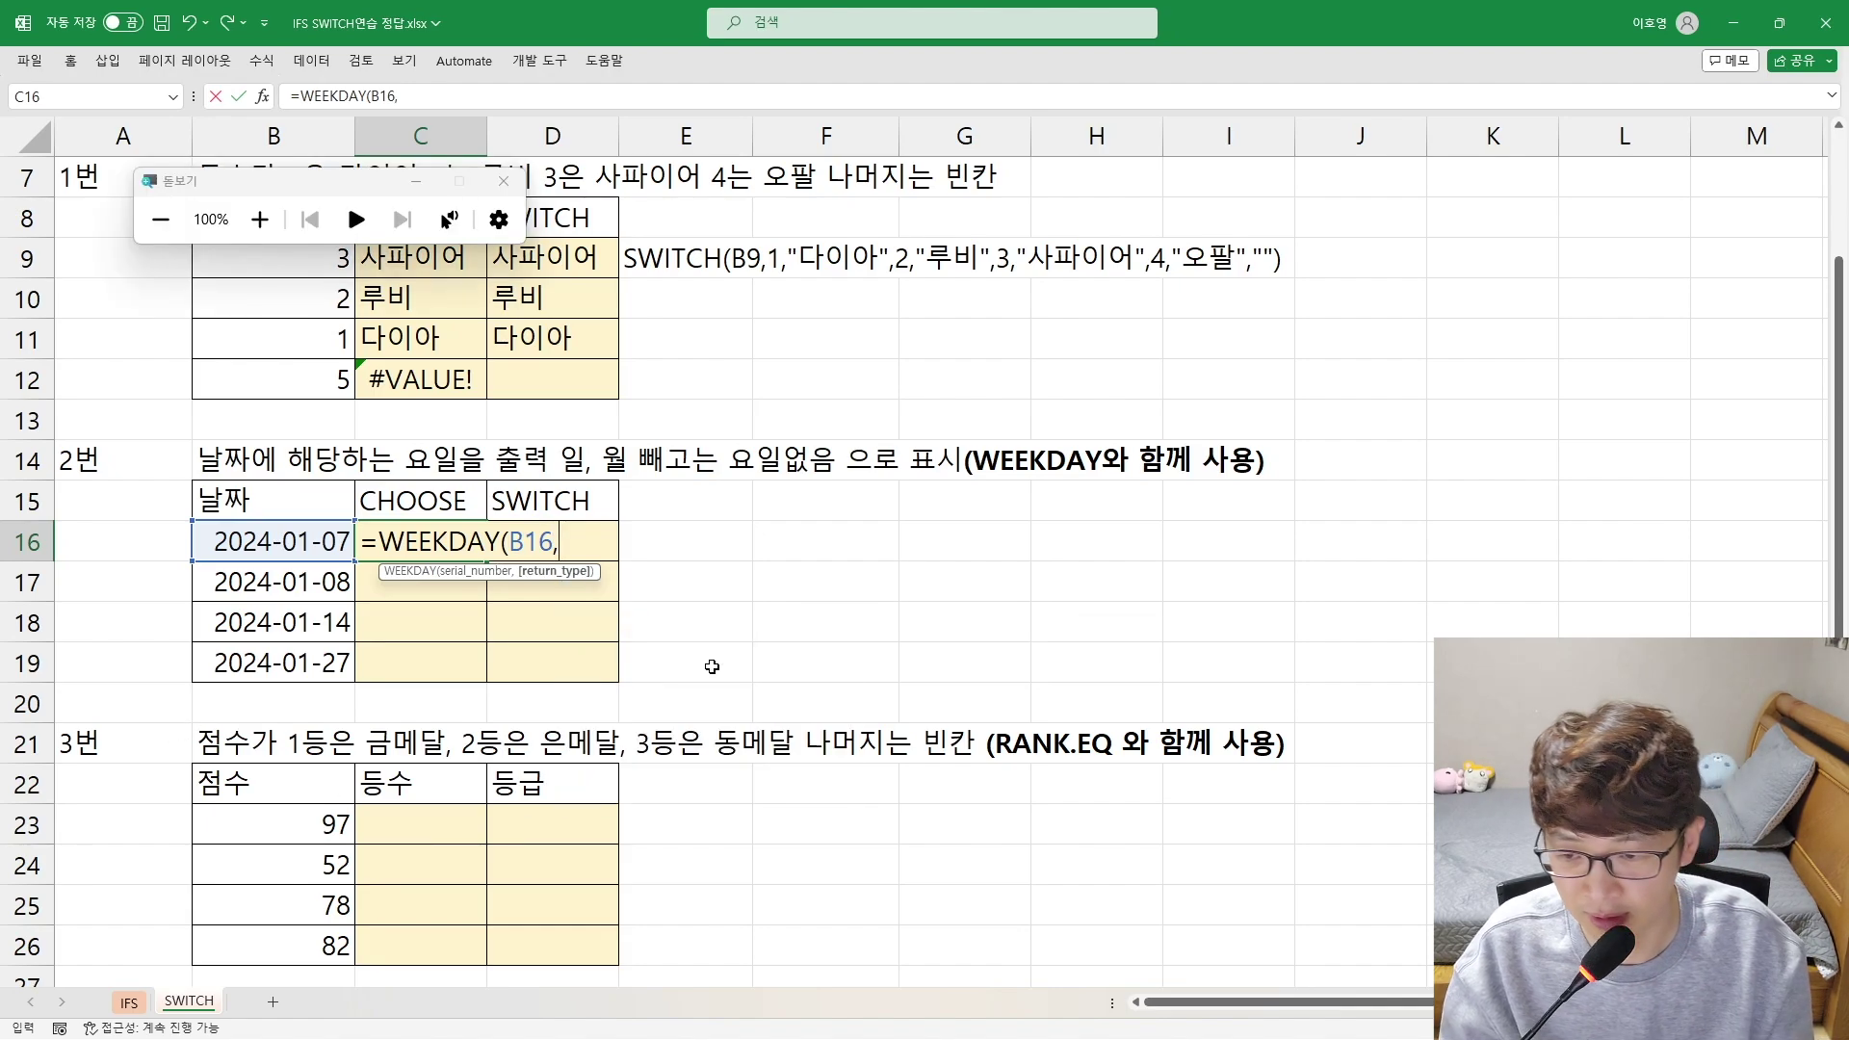
key("super+plus")
key("BackSpace")
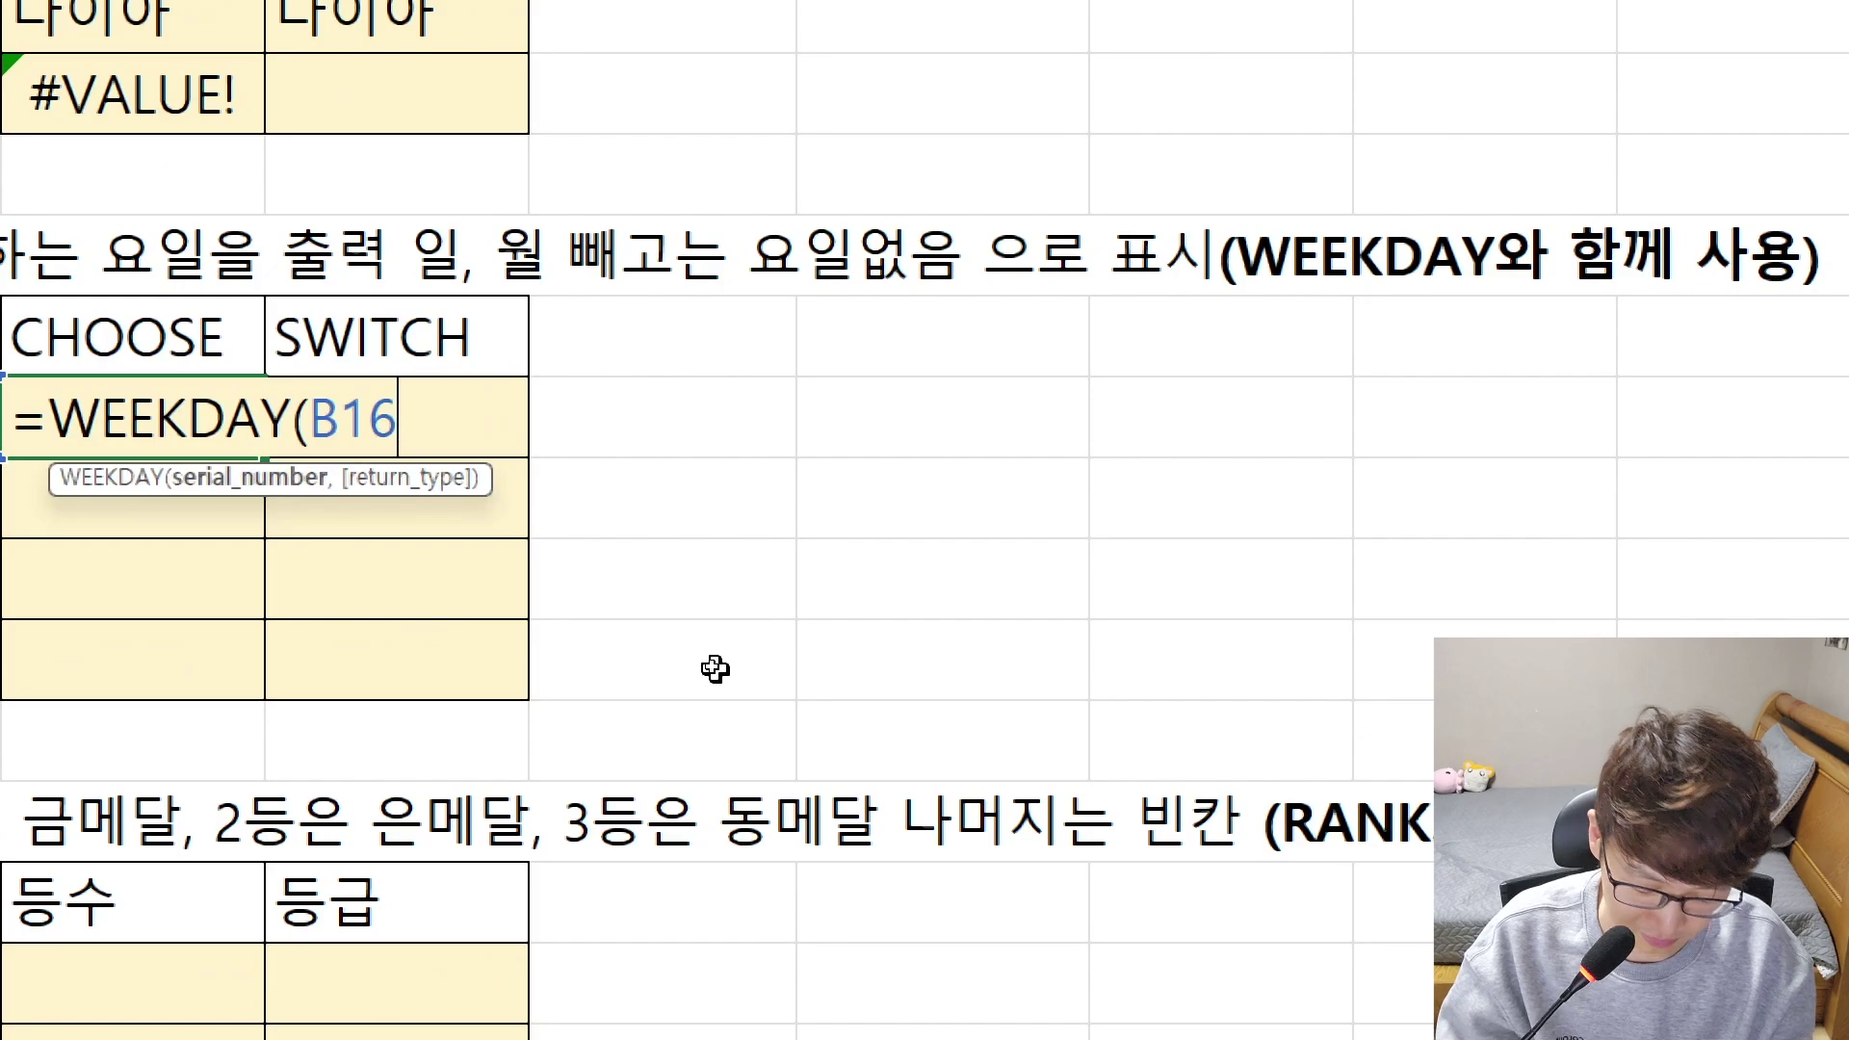
type(",")
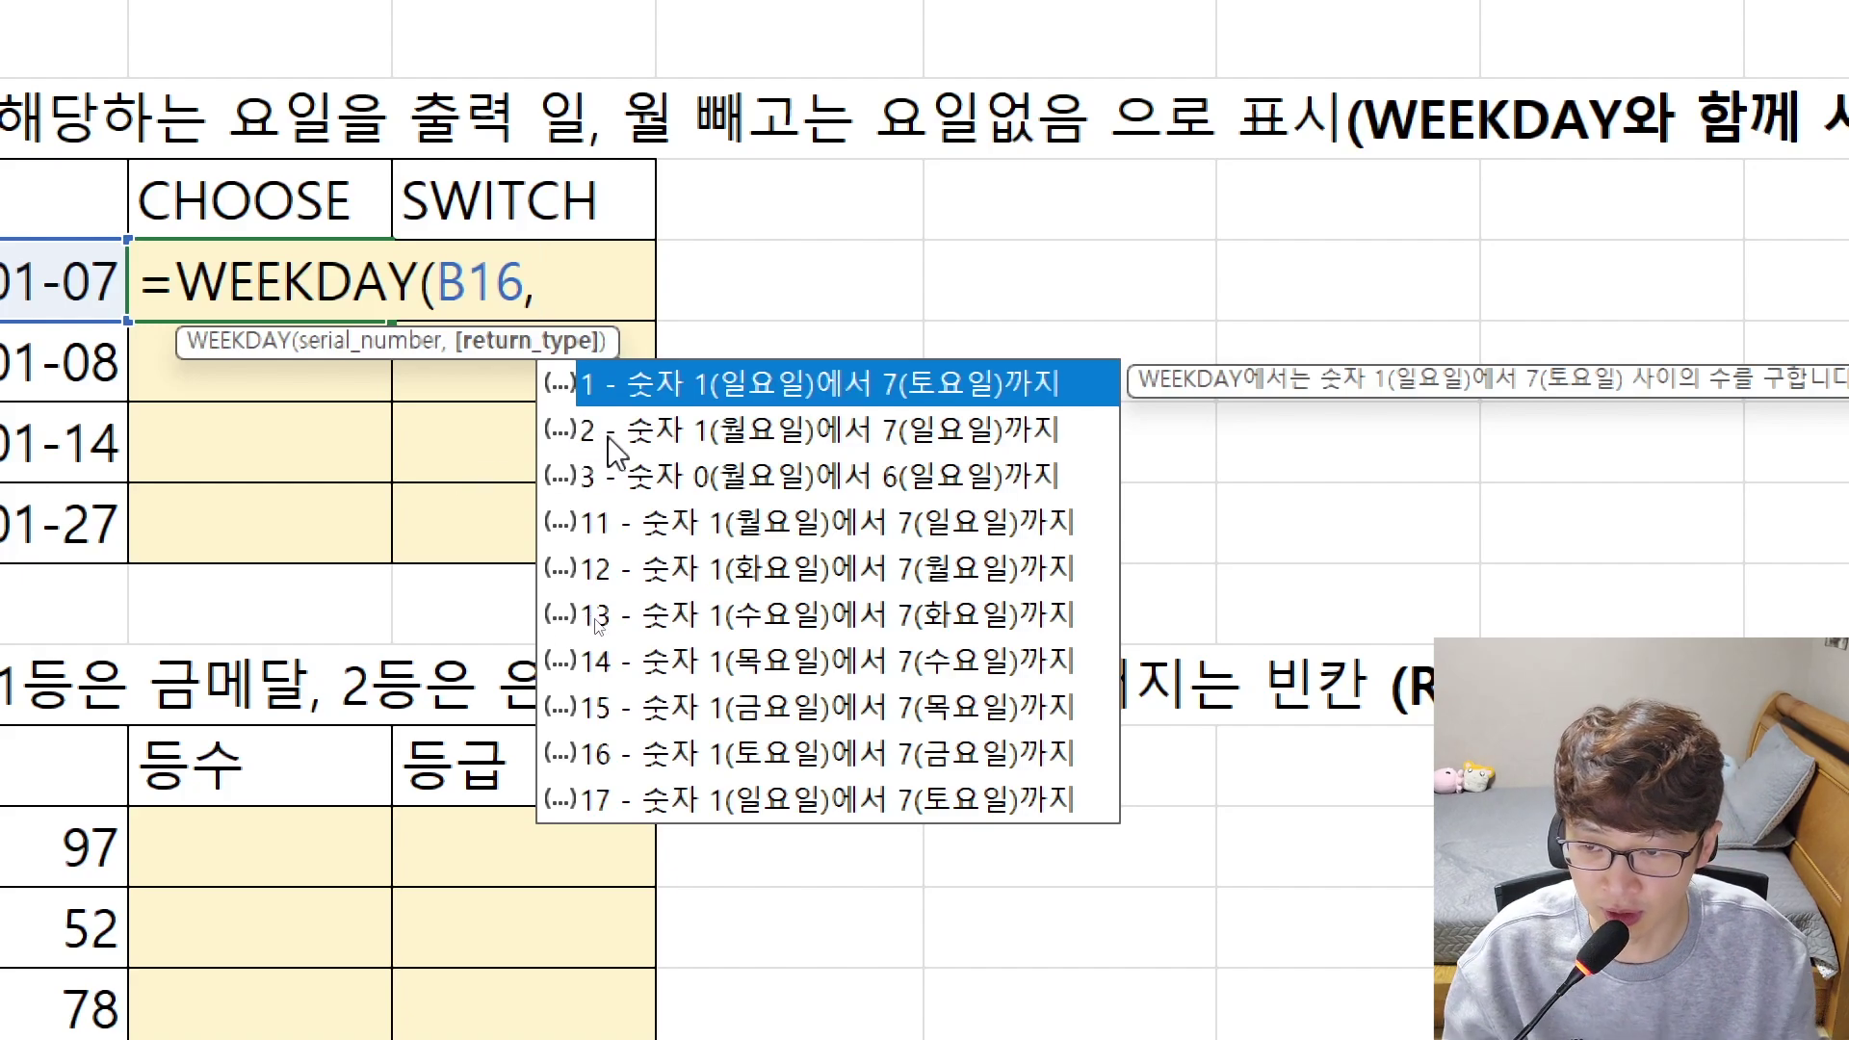
type("2")
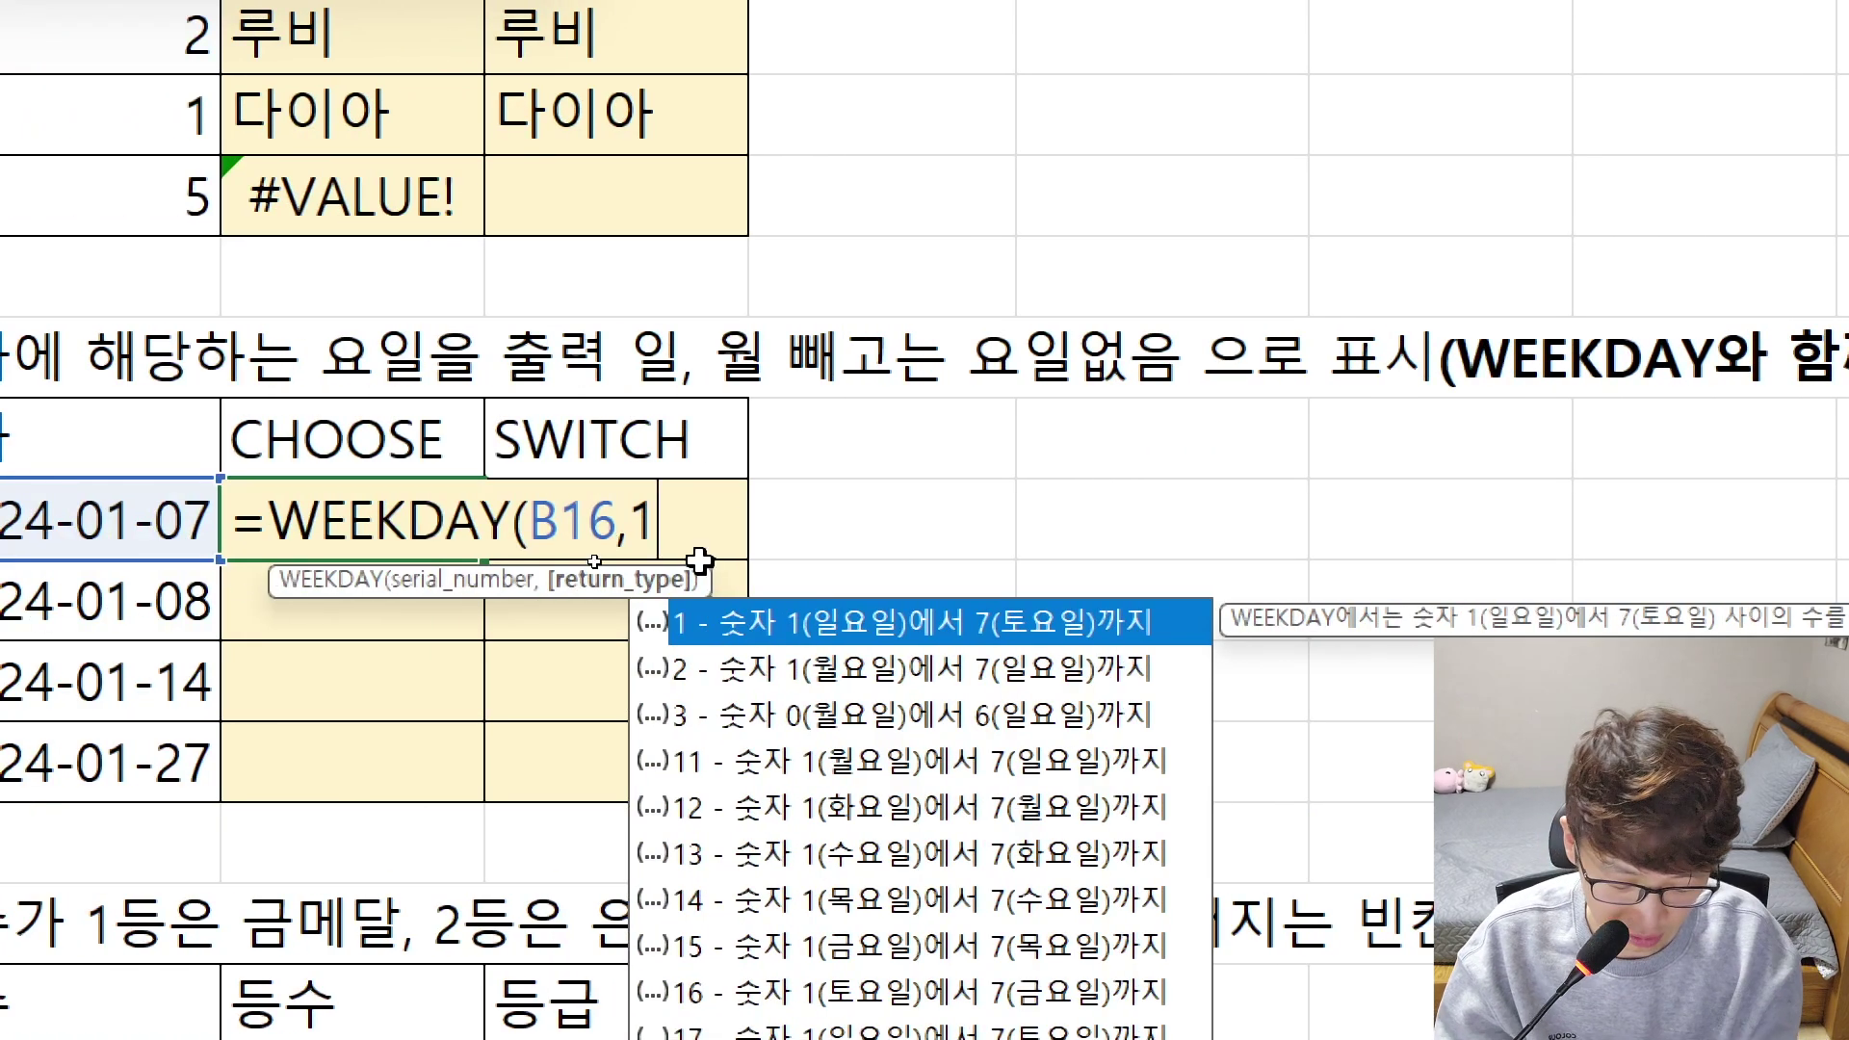
key("Return")
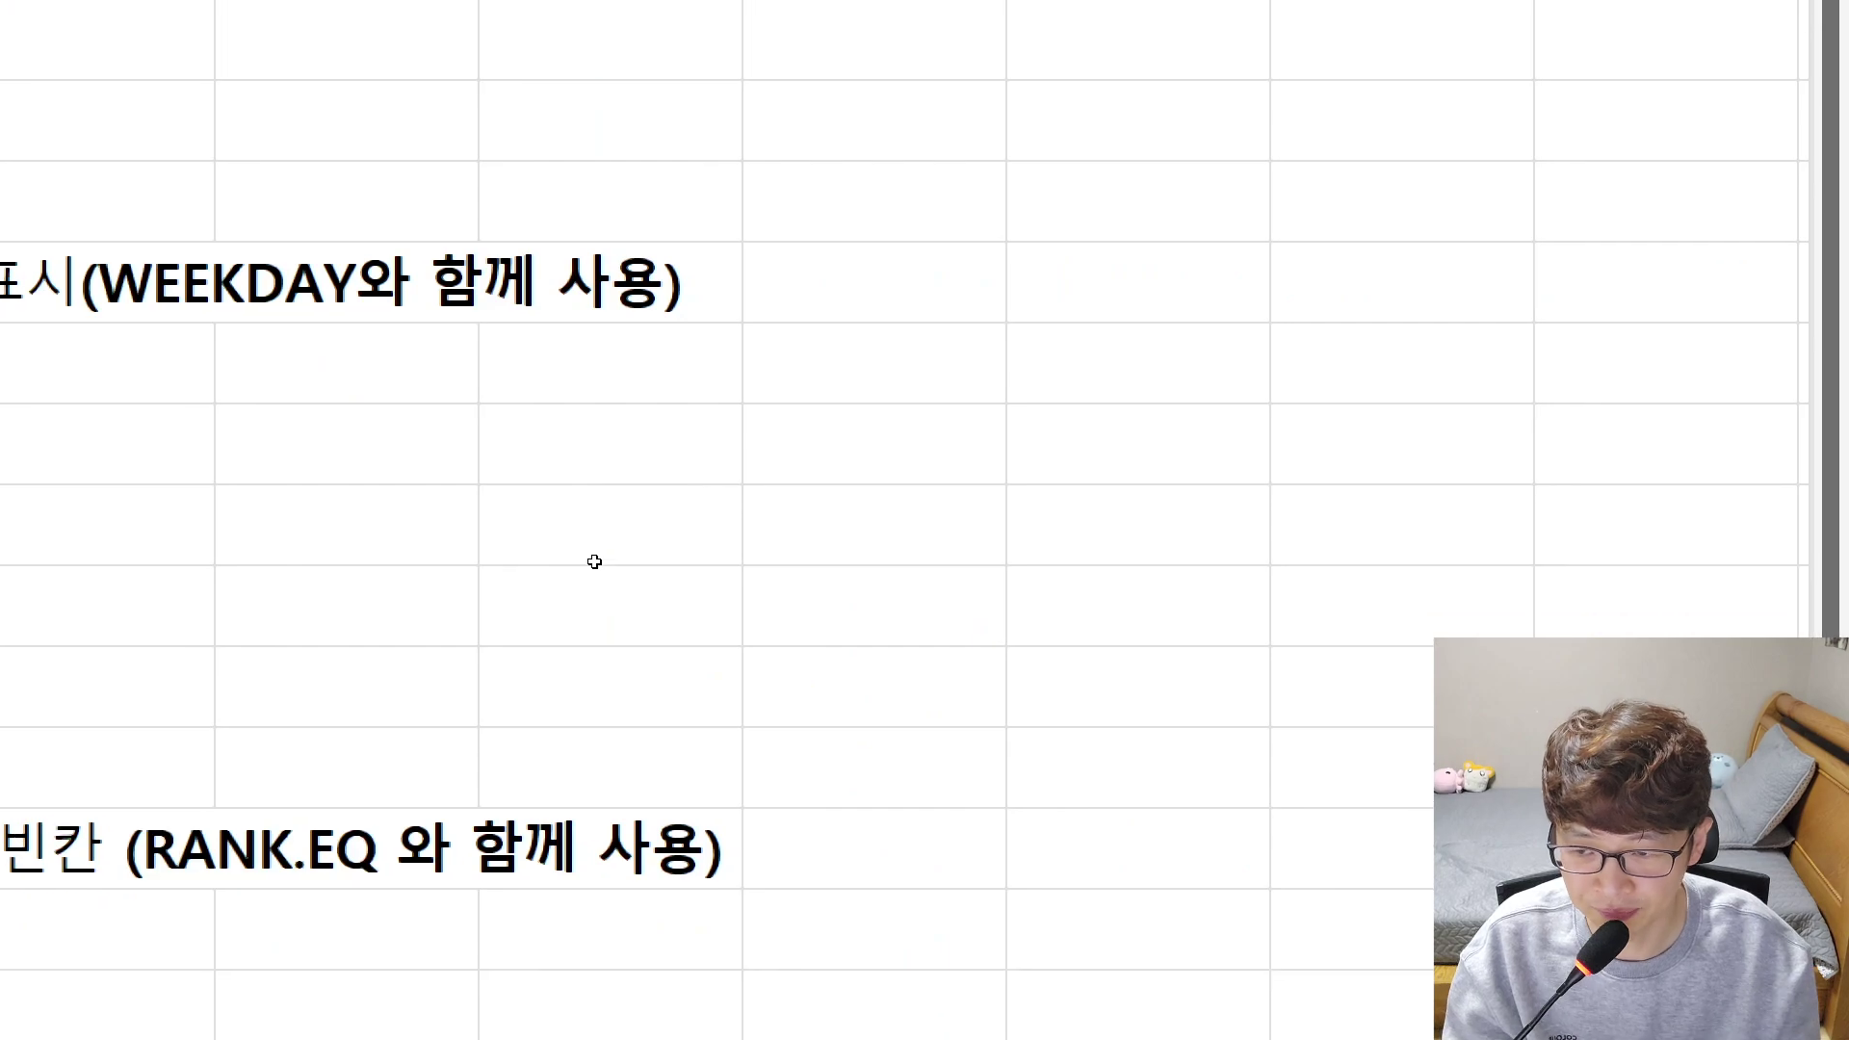
Fill the WEEKDAY formula from C16 down through C19 and check the weekday numbers against their dates
key("super+minus")
left_click(381, 545)
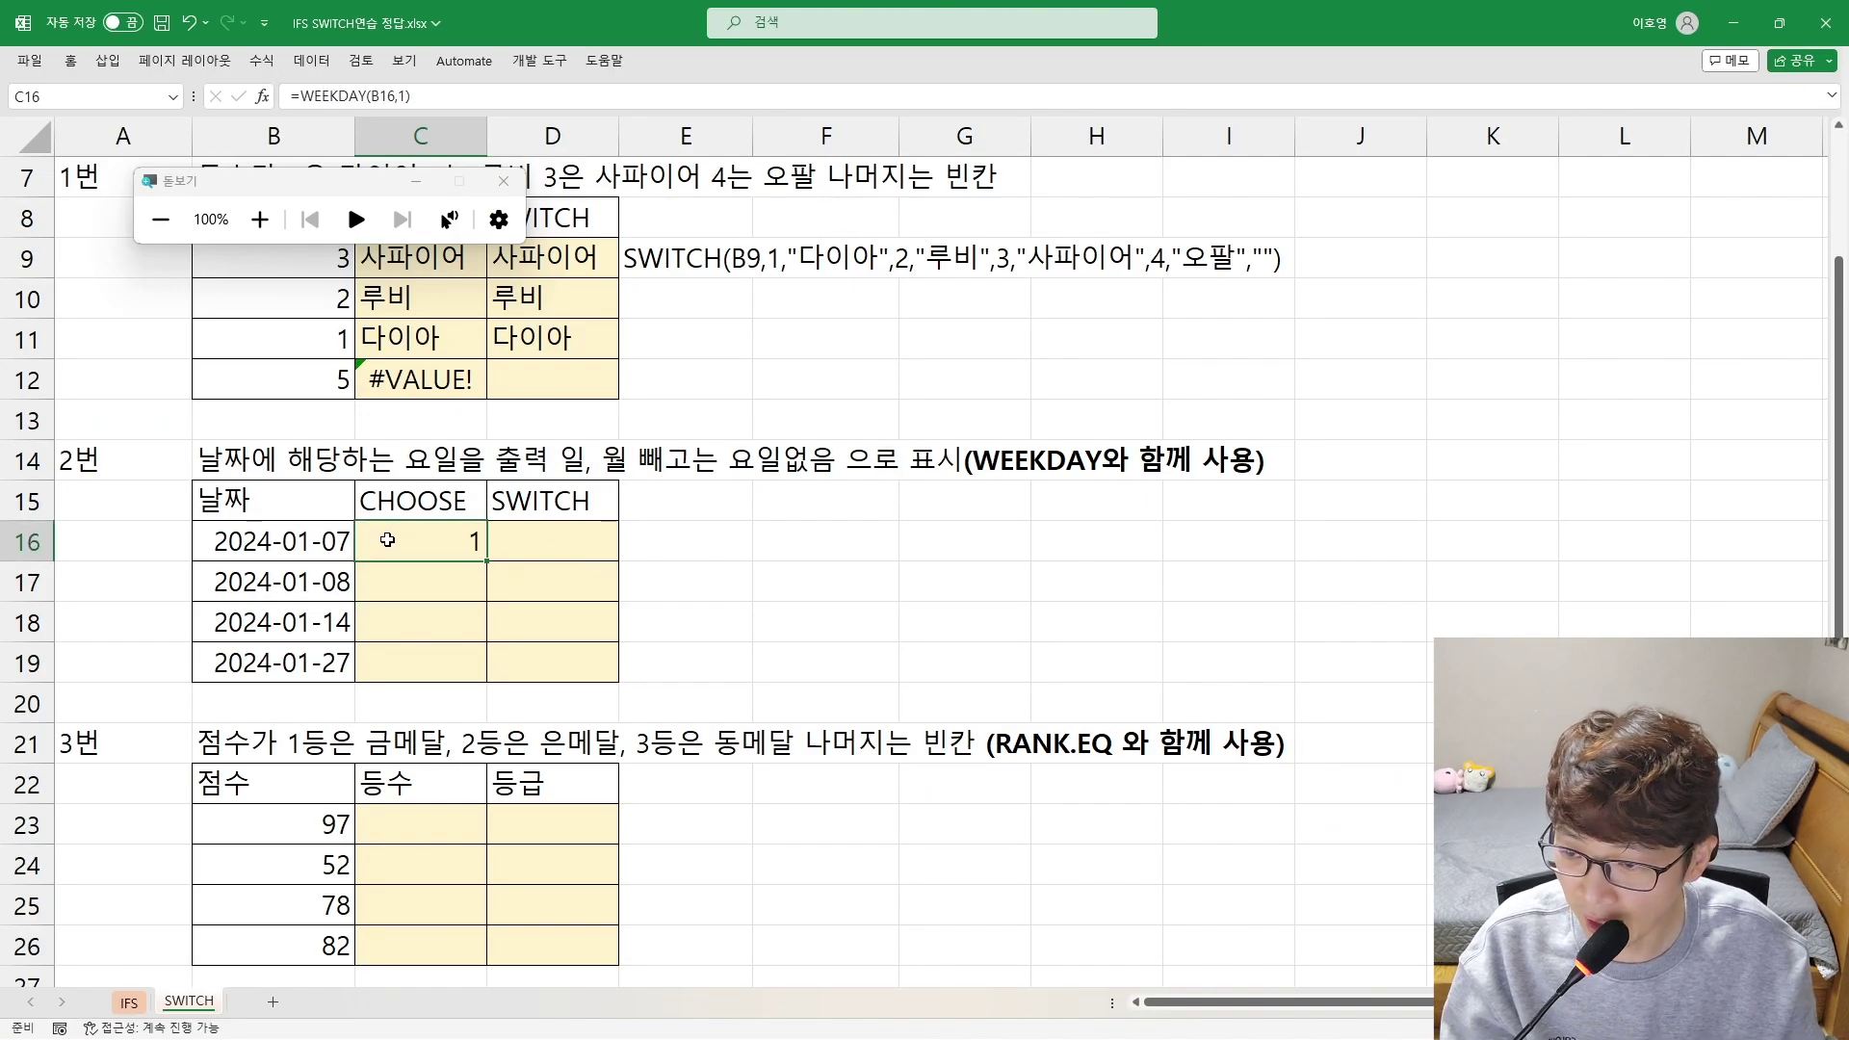
left_click_drag(486, 560, 476, 665)
left_click(404, 594)
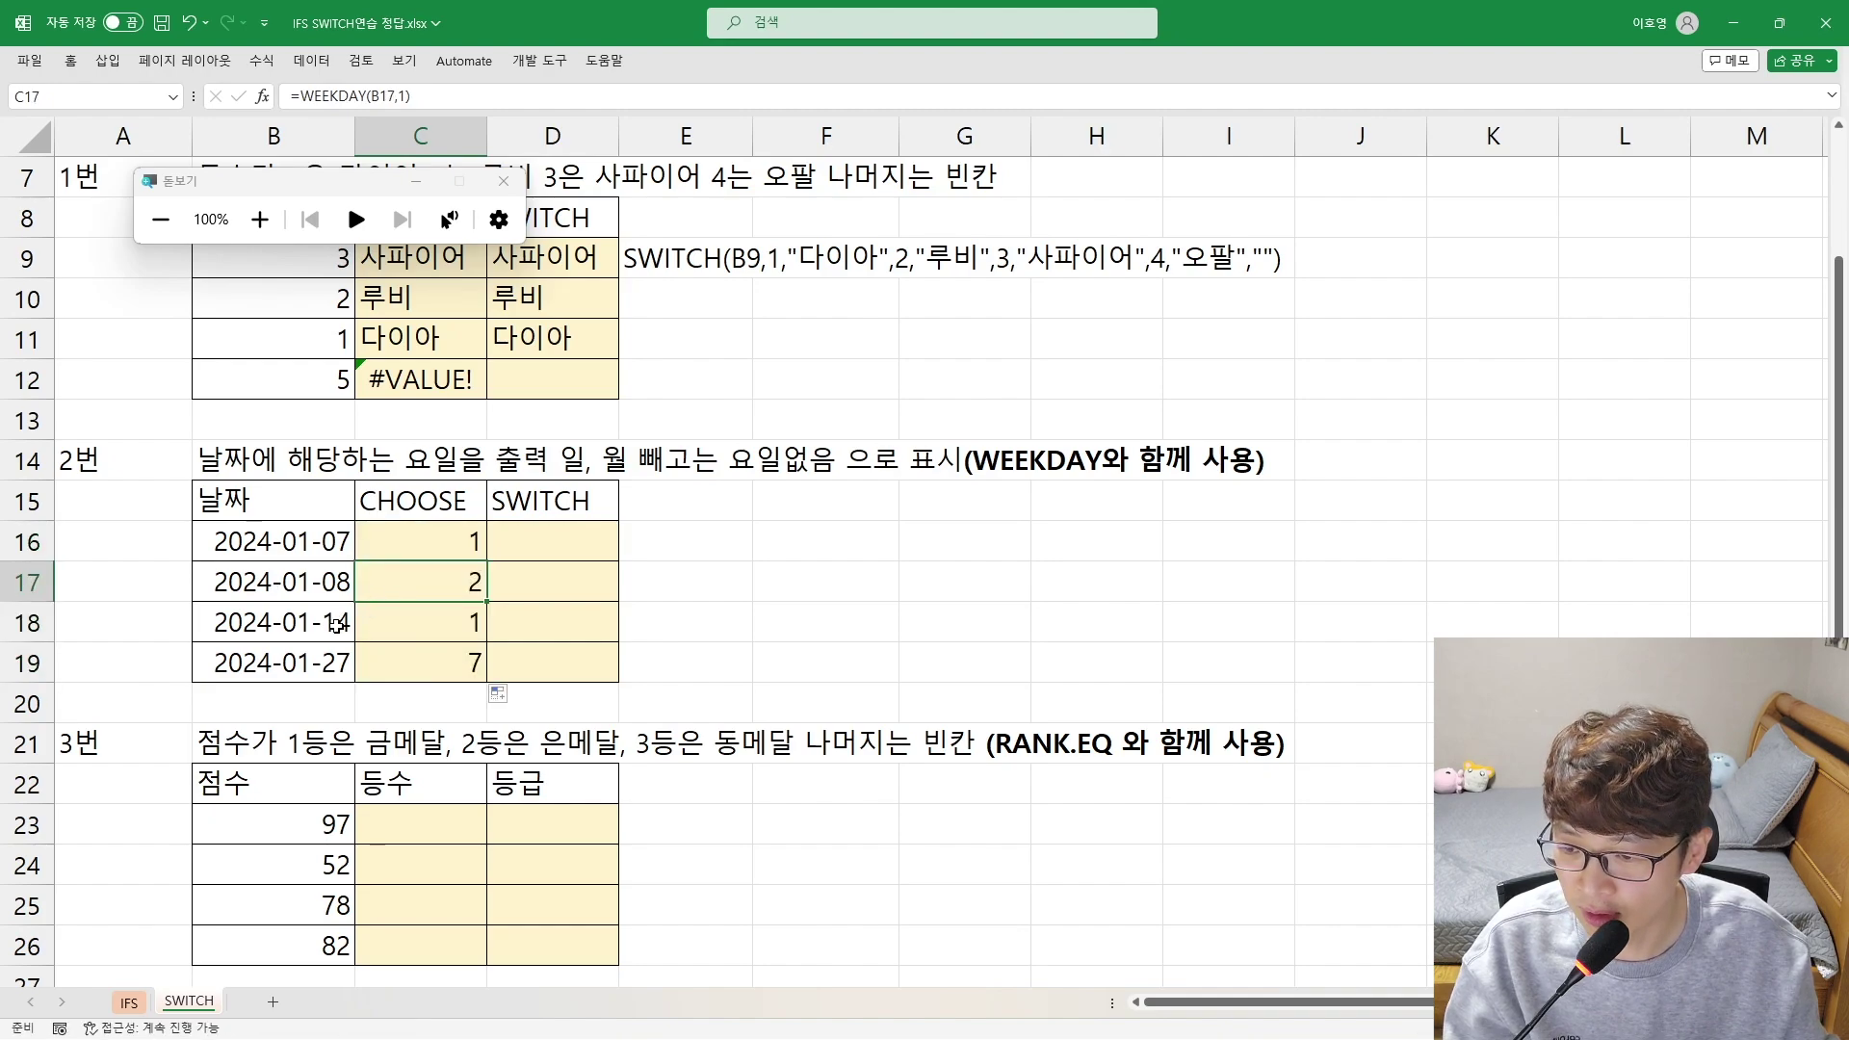
left_click_drag(339, 624, 458, 626)
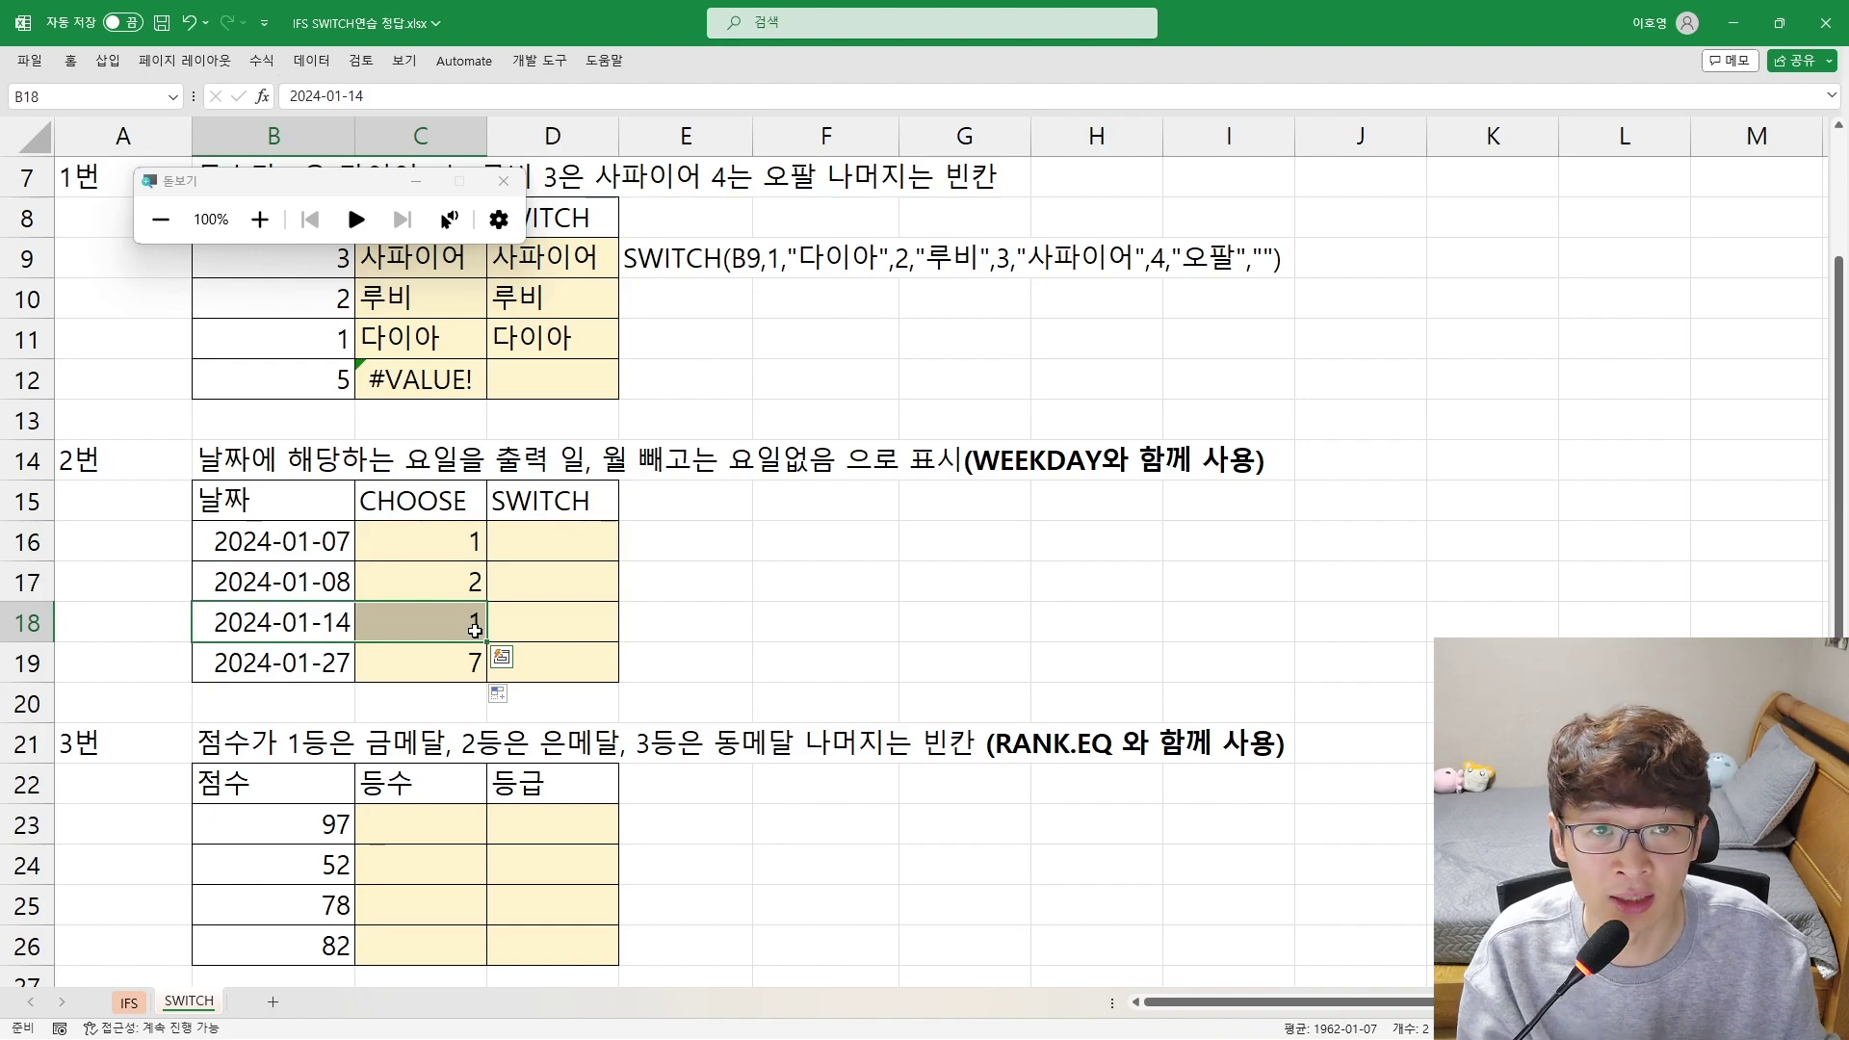
Wrap the WEEKDAY formula in C16 in a CHOOSE function, using WEEKDAY(B16,1) as its index number
double_click(436, 535)
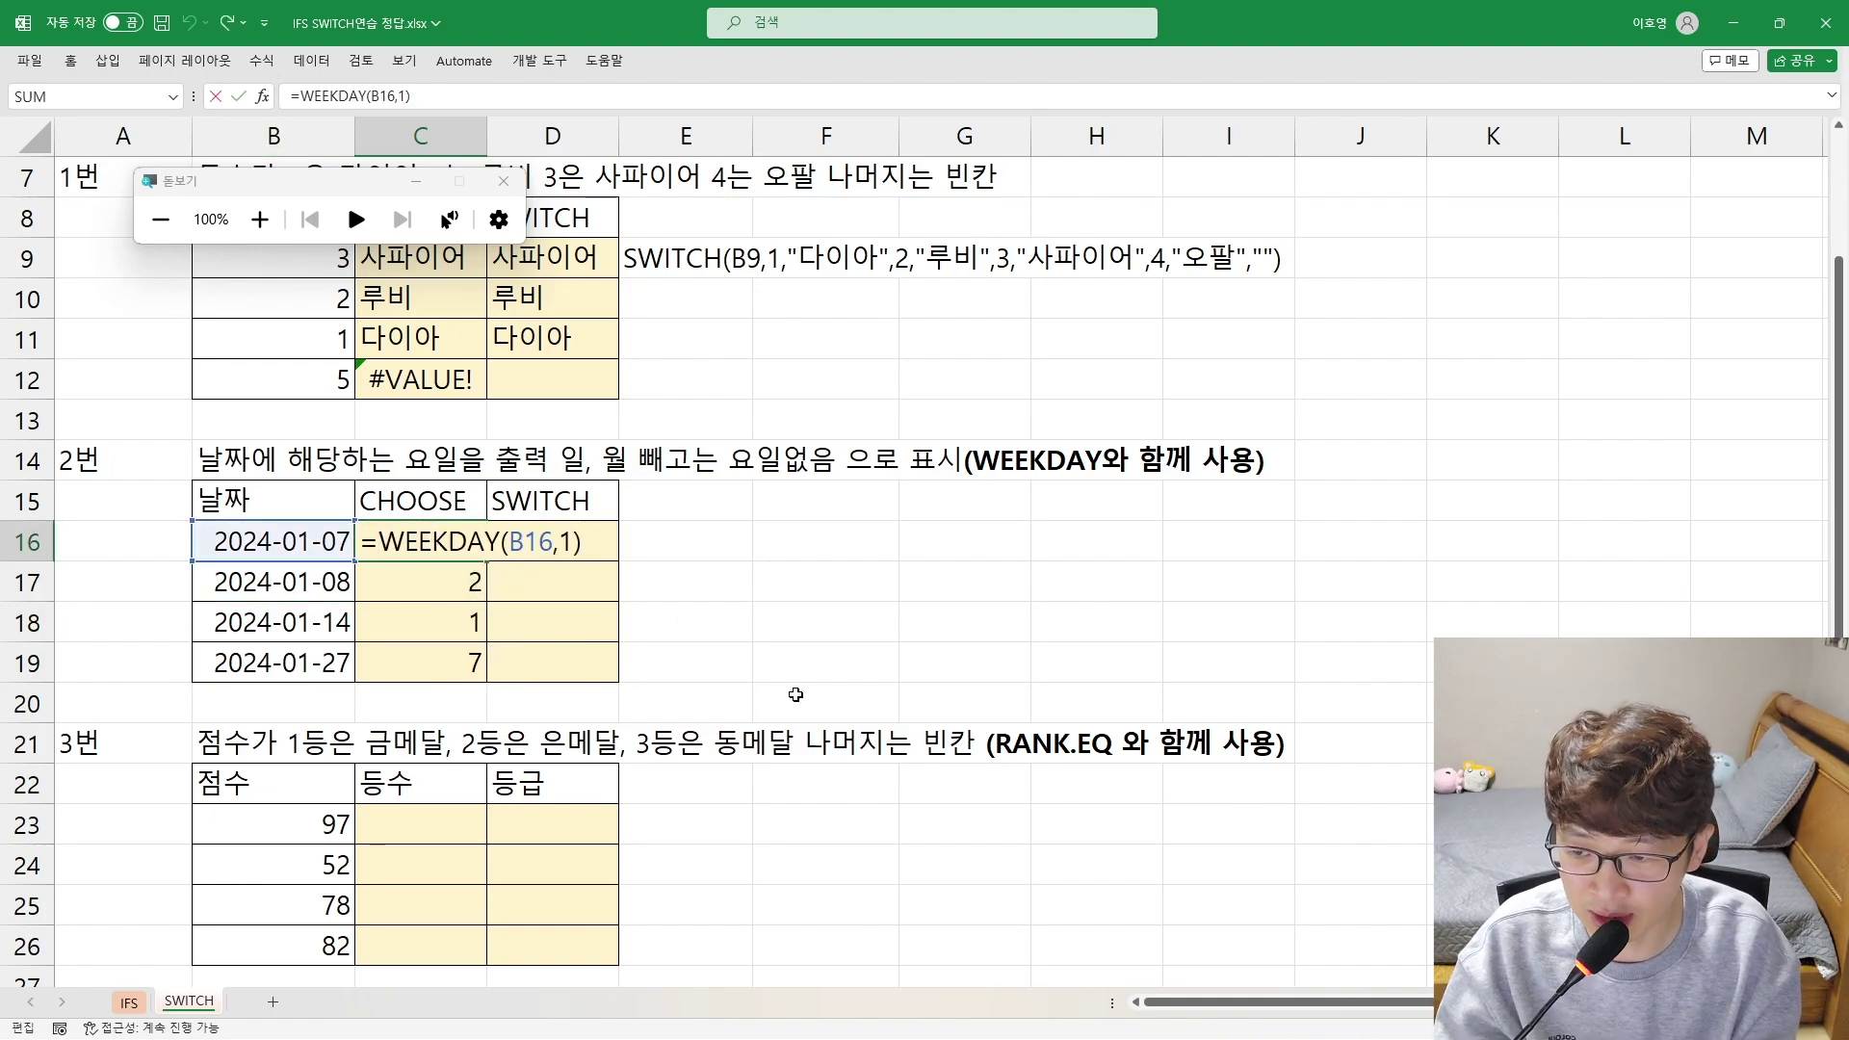
type("CHOOSE(")
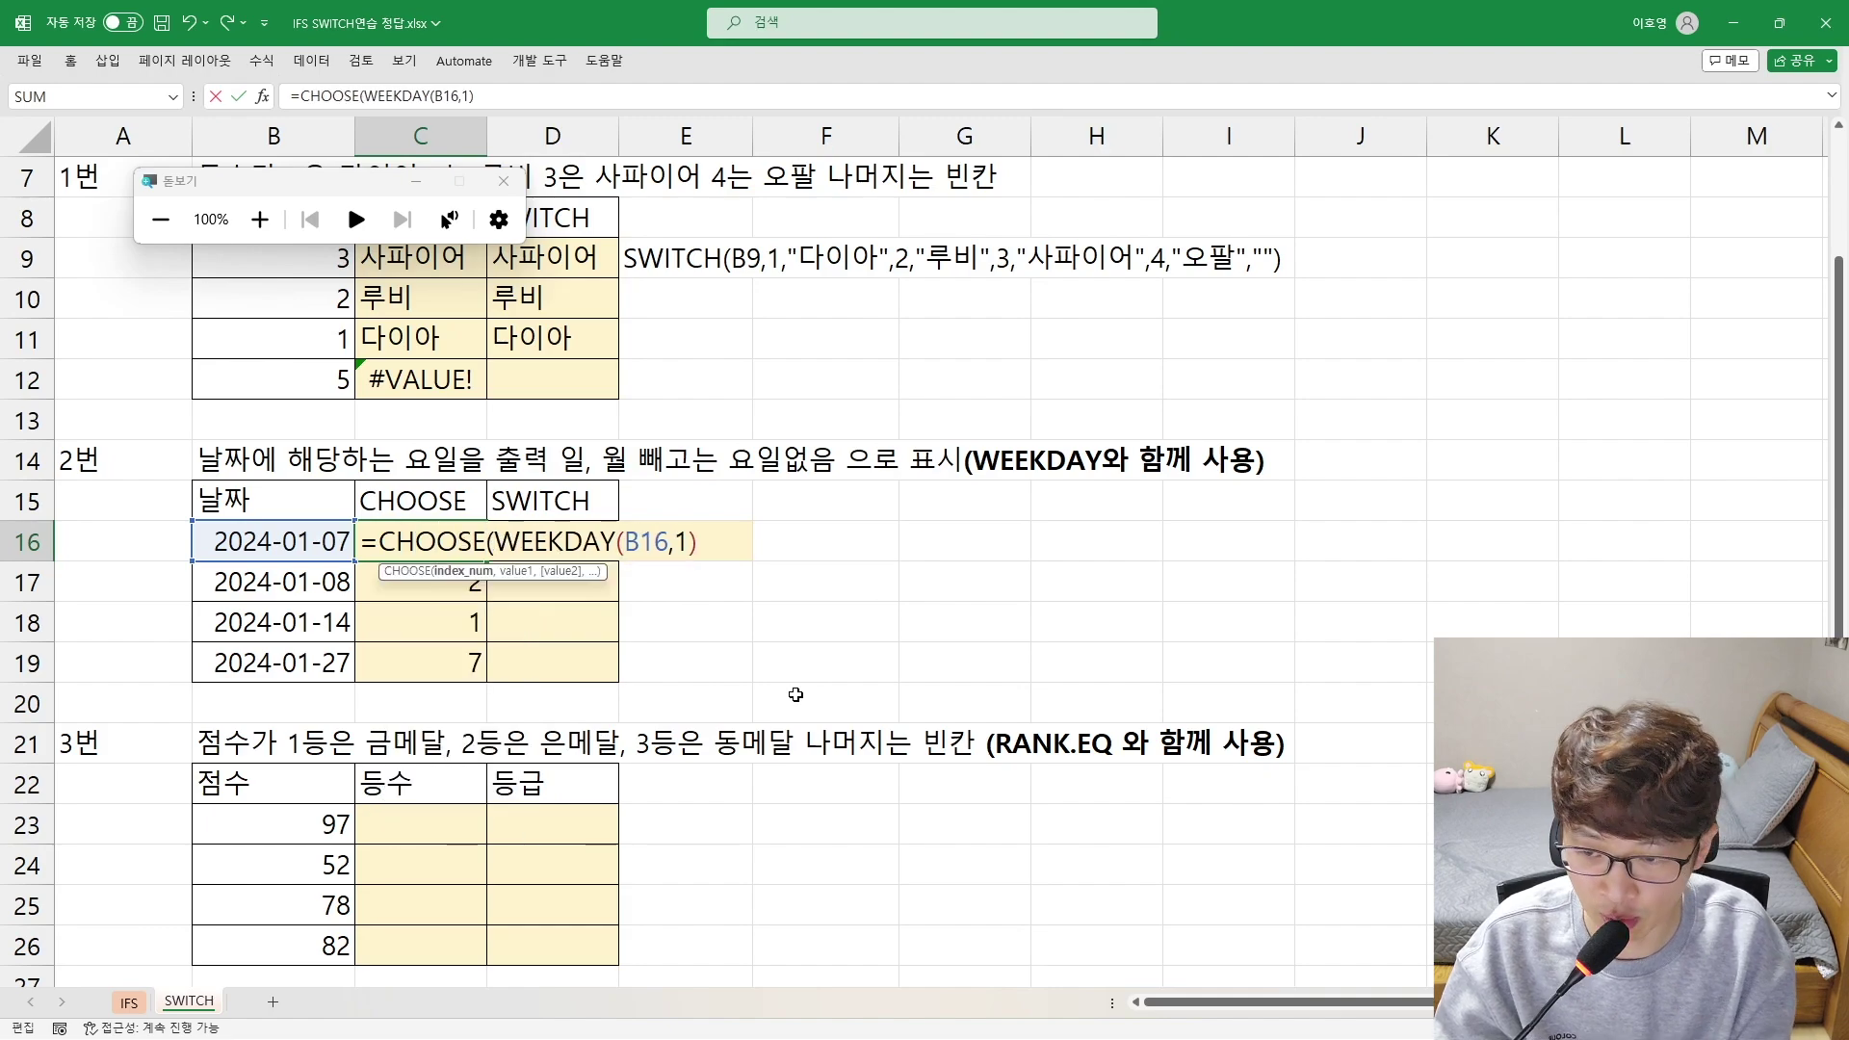
key("shift+End")
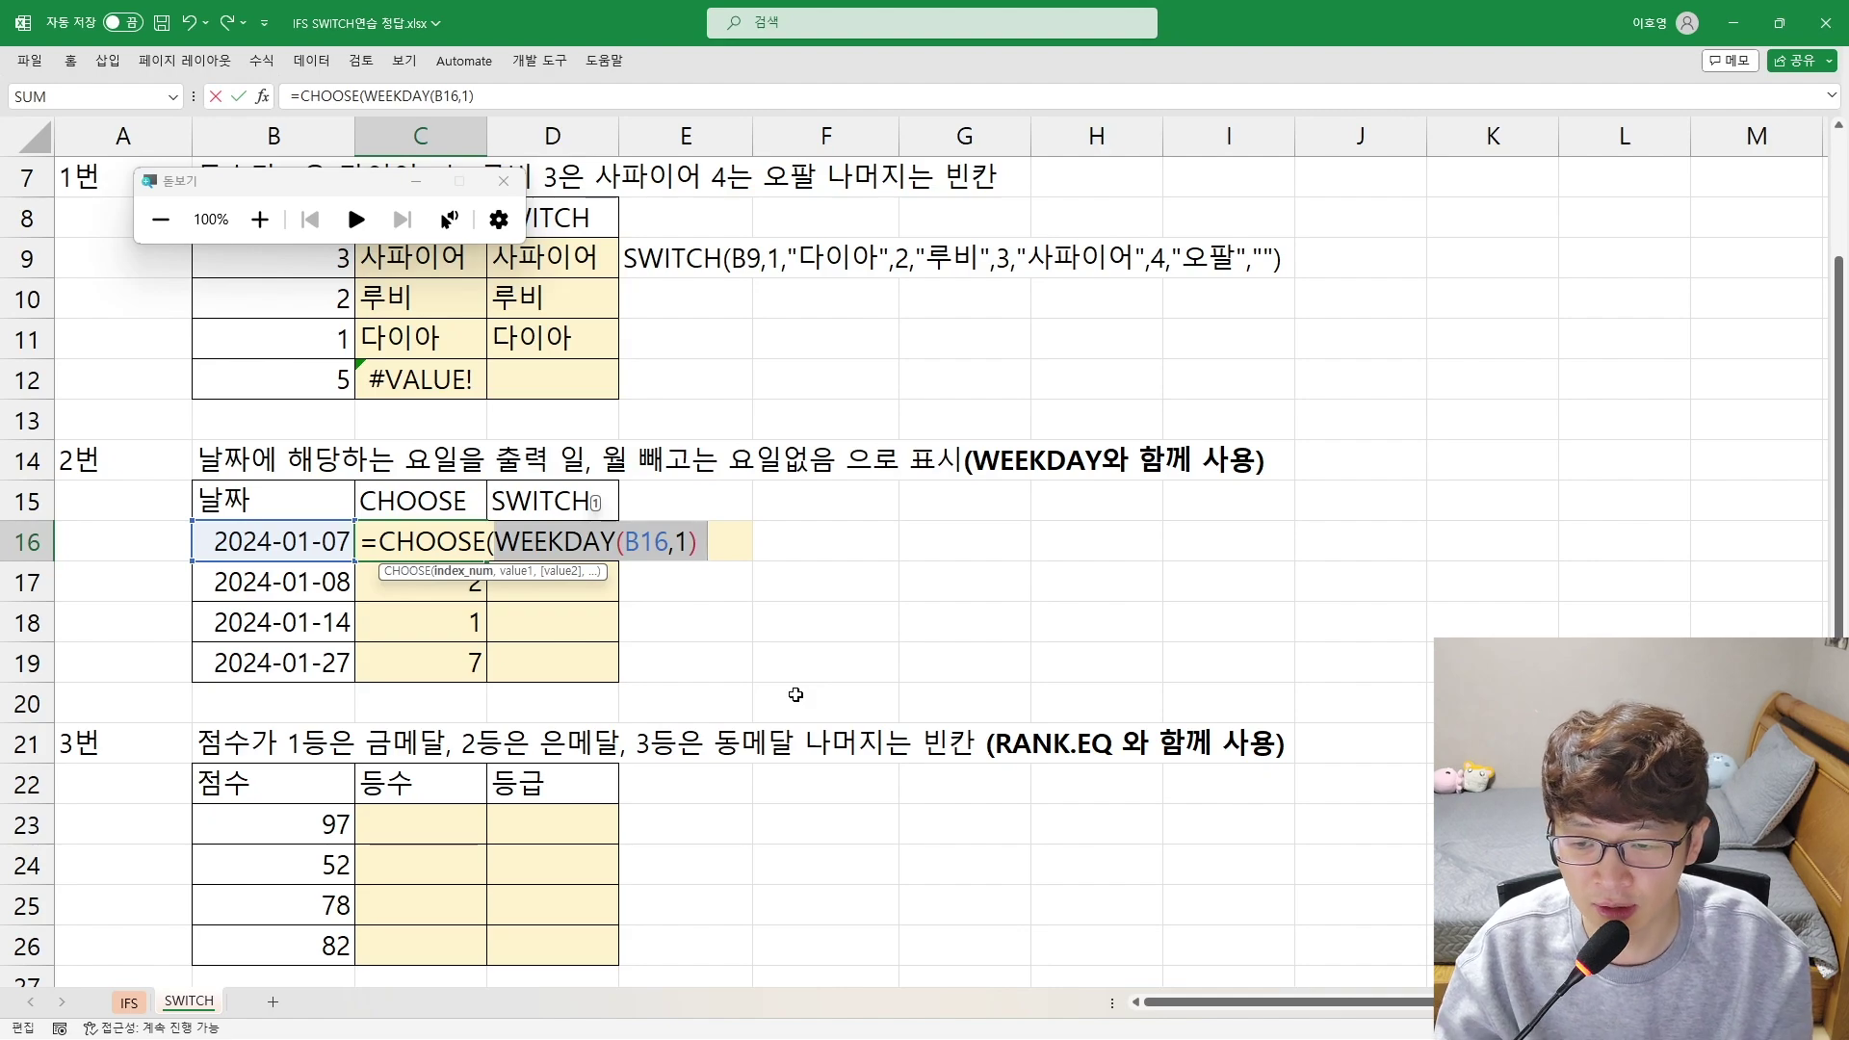
key("End")
key("BackSpace")
type("),")
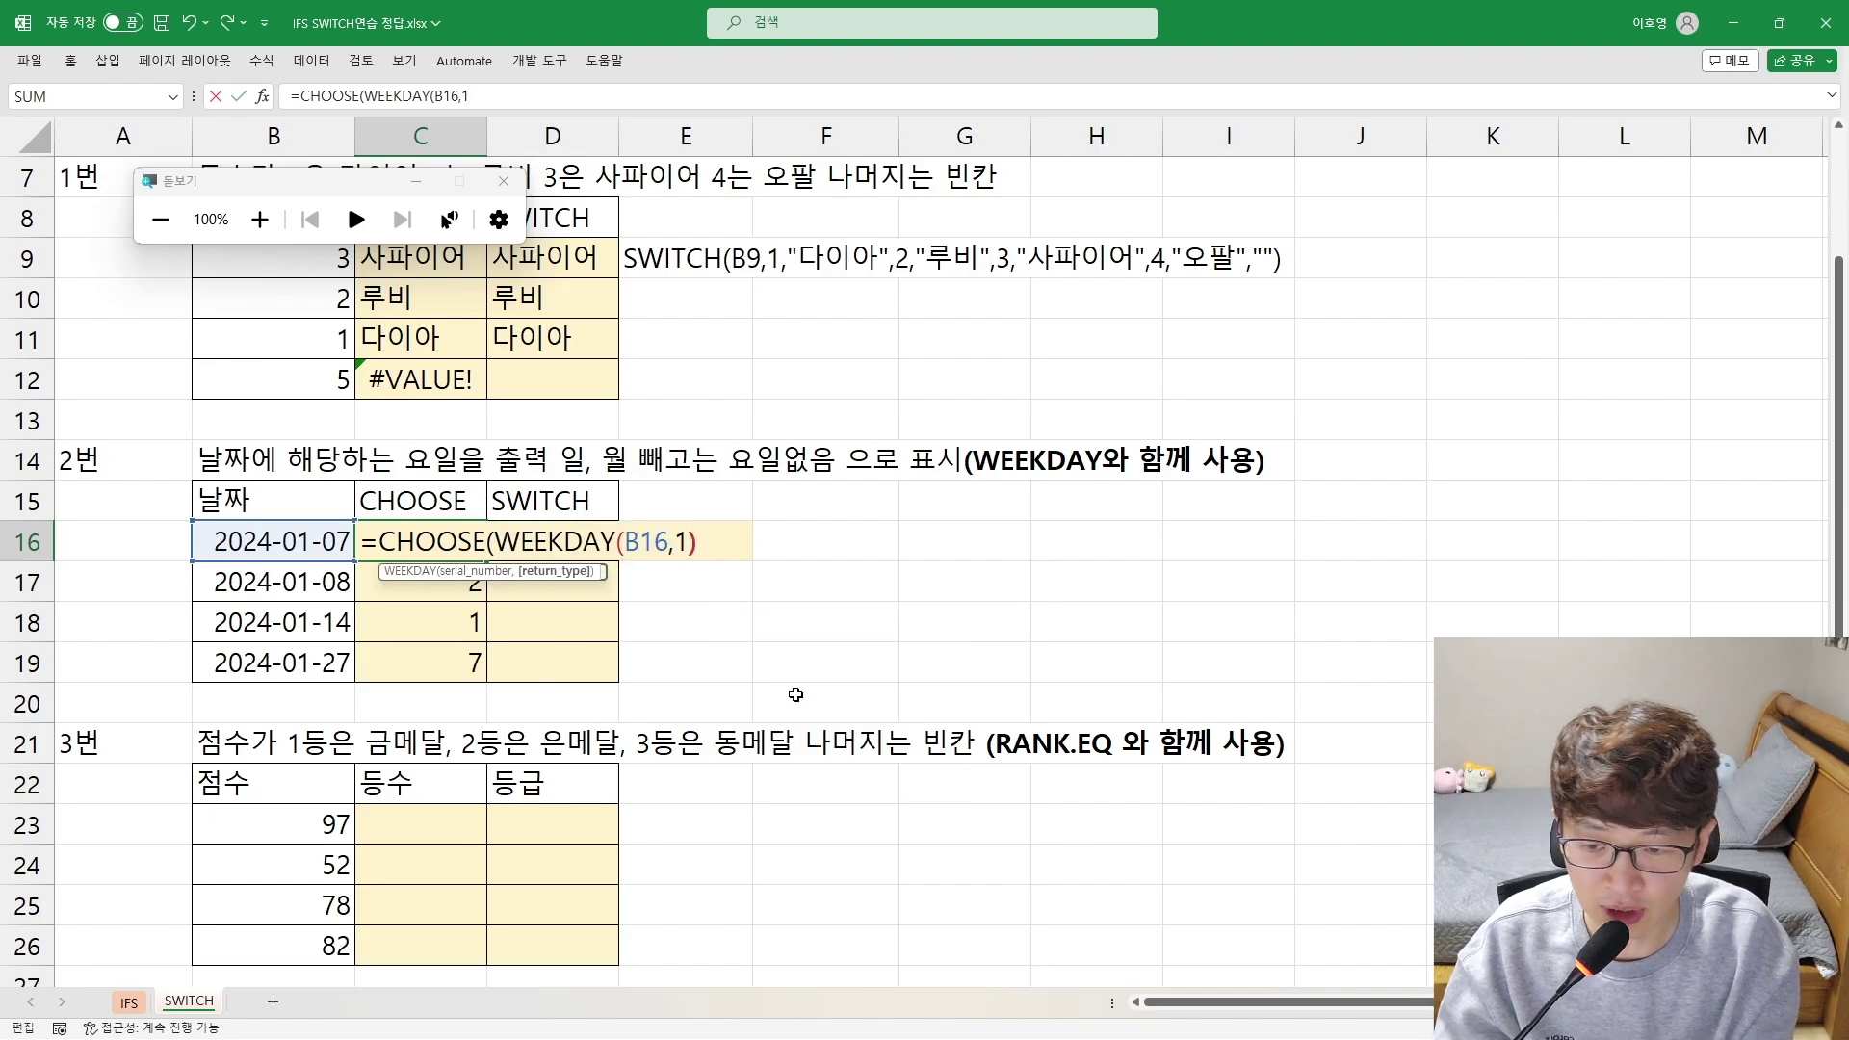
Add the day names "일","월","화","수","목","금","토" as the CHOOSE values in C16 and close the formula
type("\"")
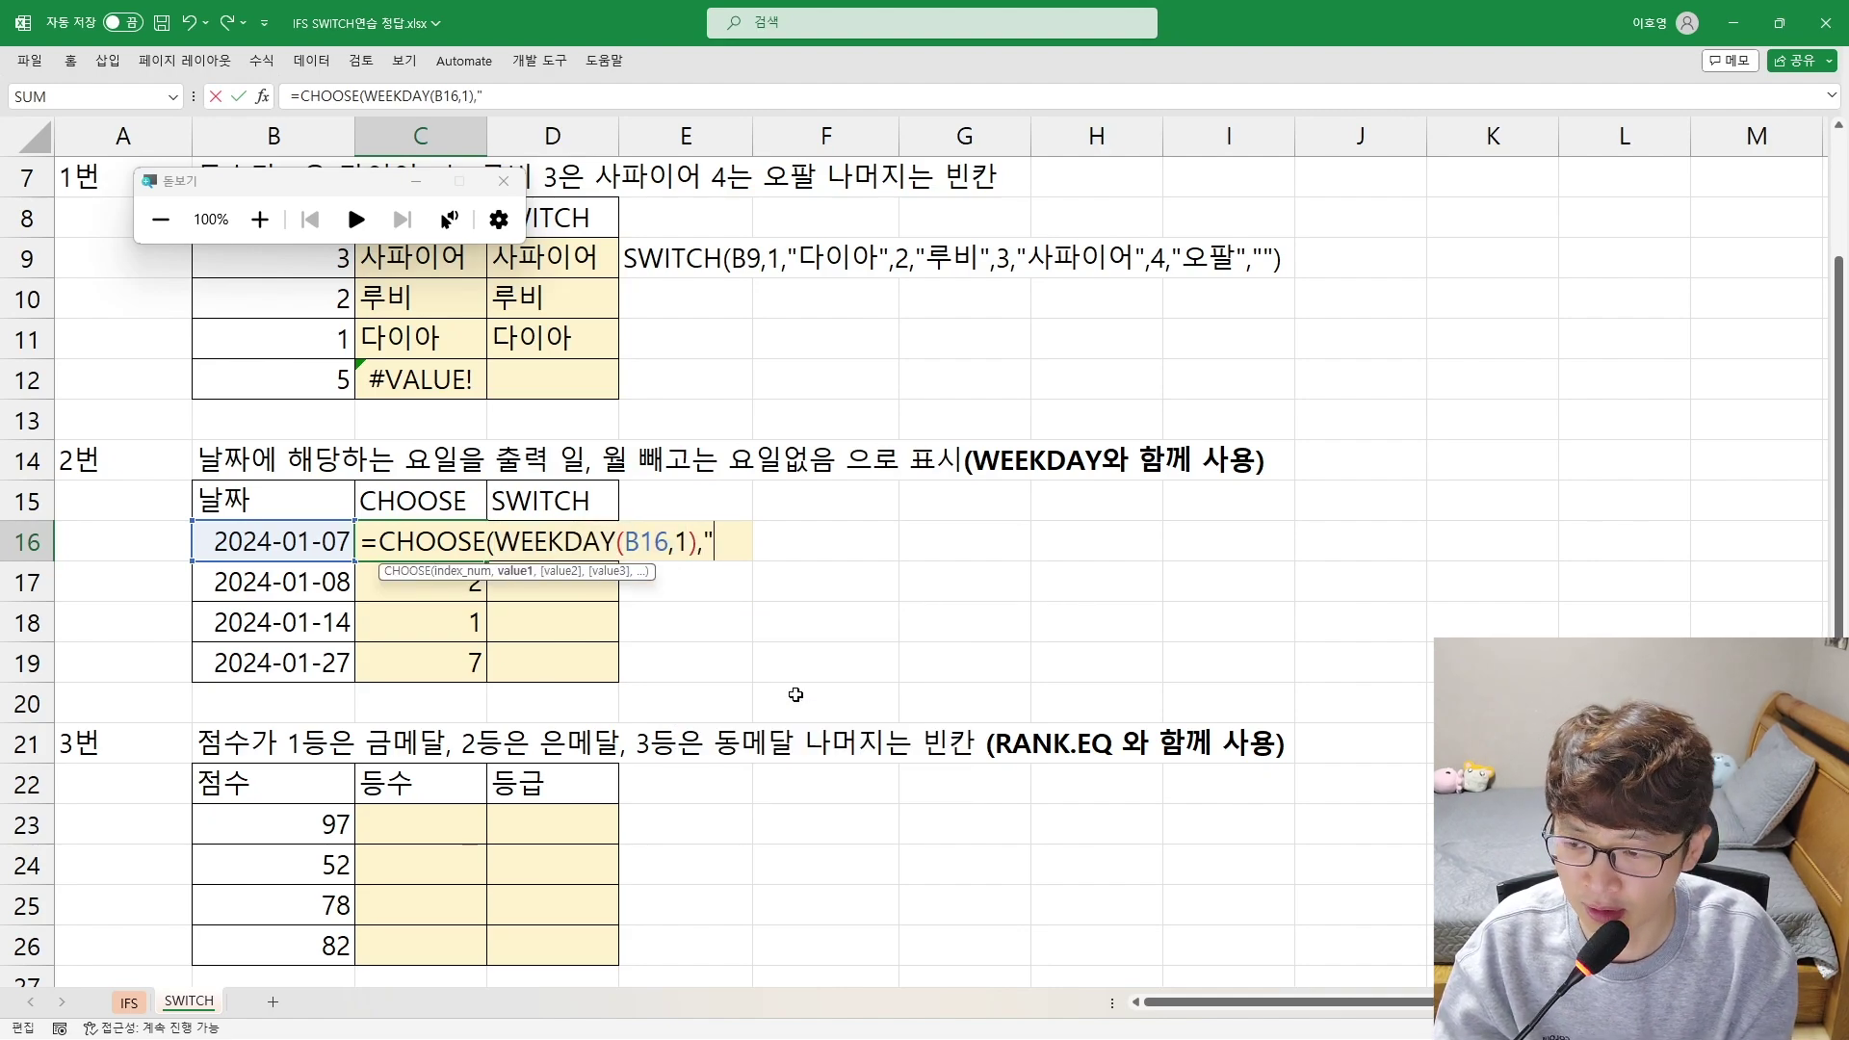
type("일\"")
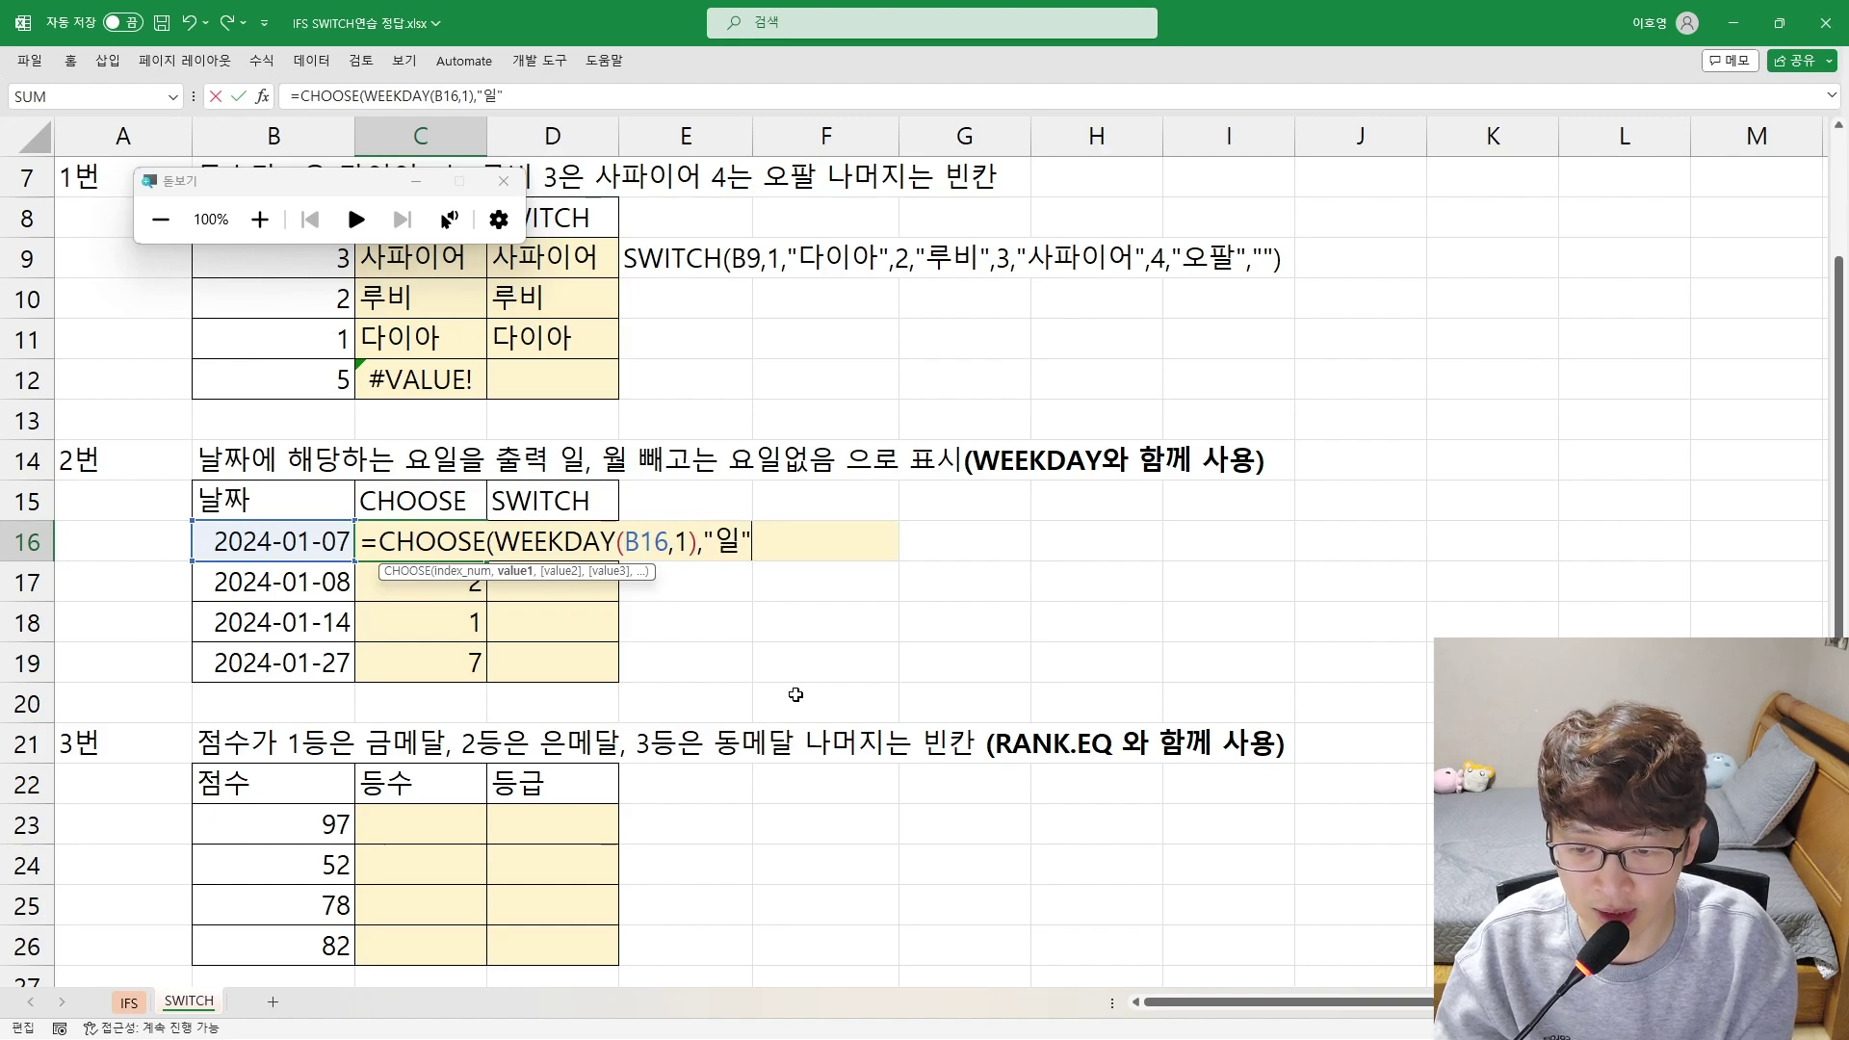
type(",\"월\",")
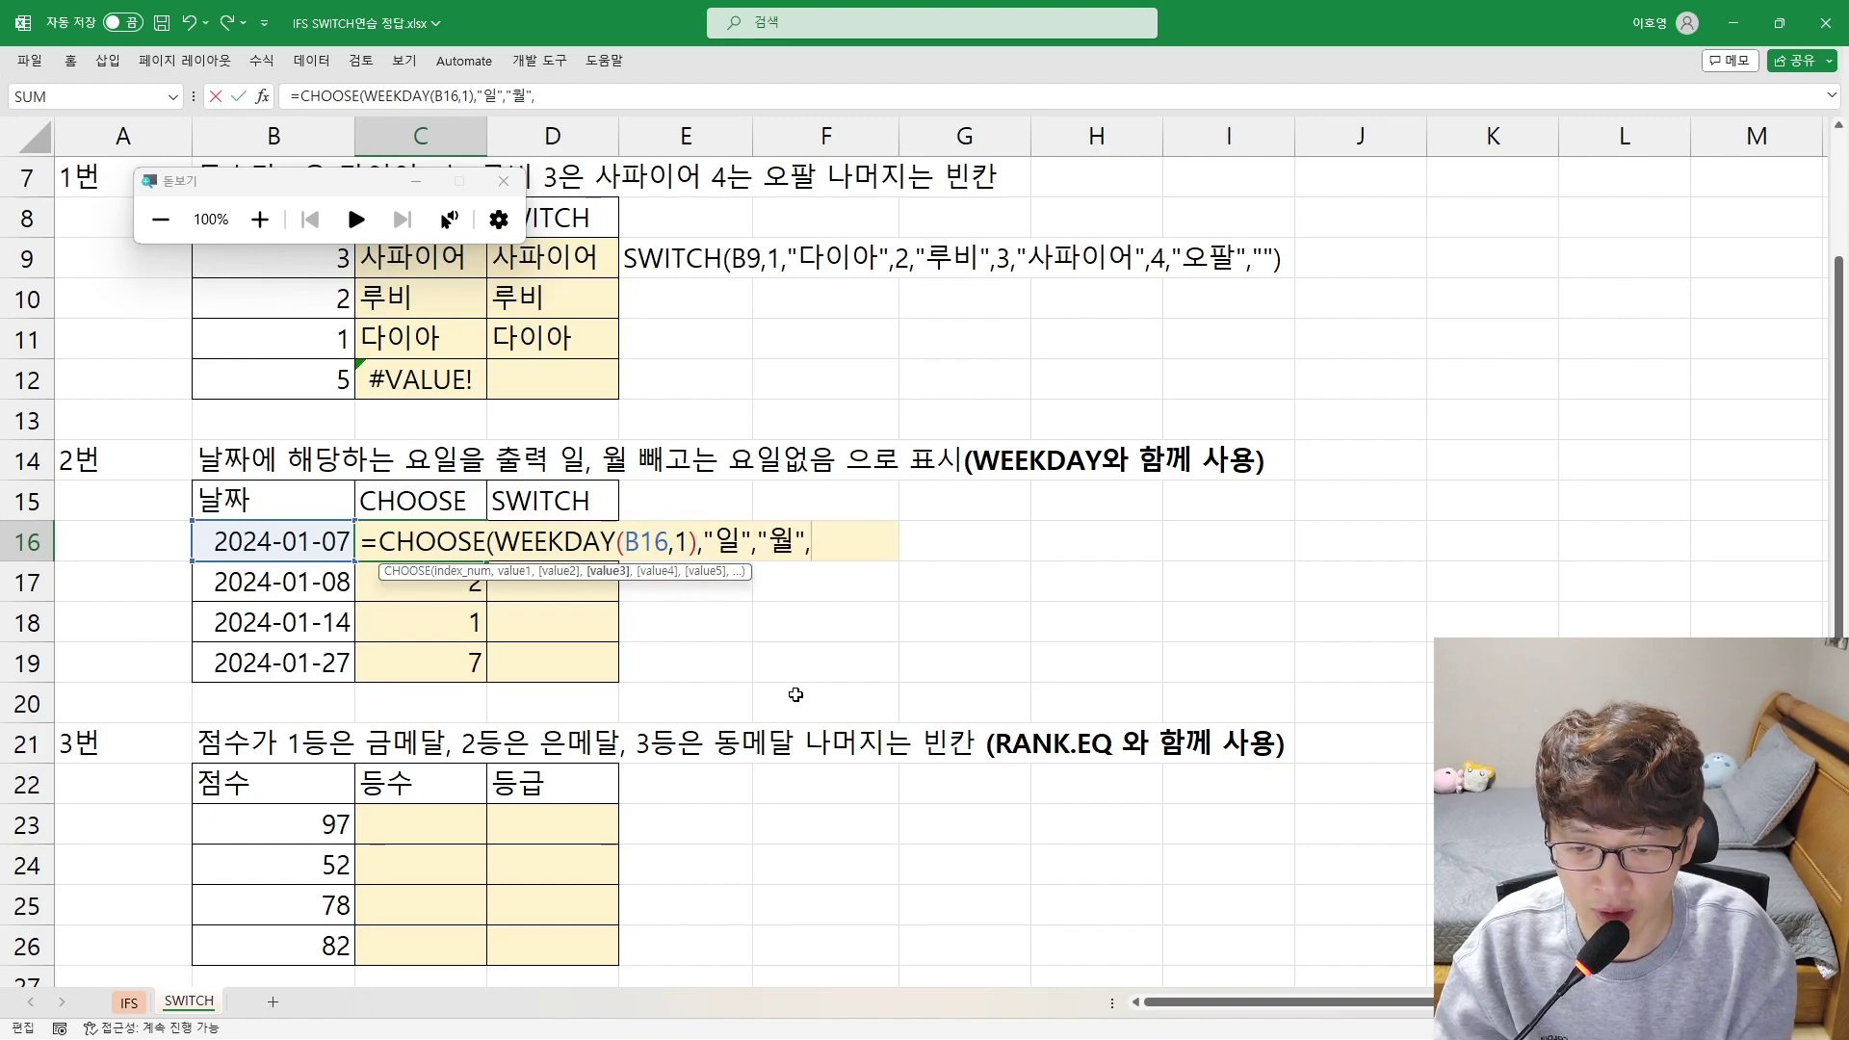
type("\"화\"ㅡ\"")
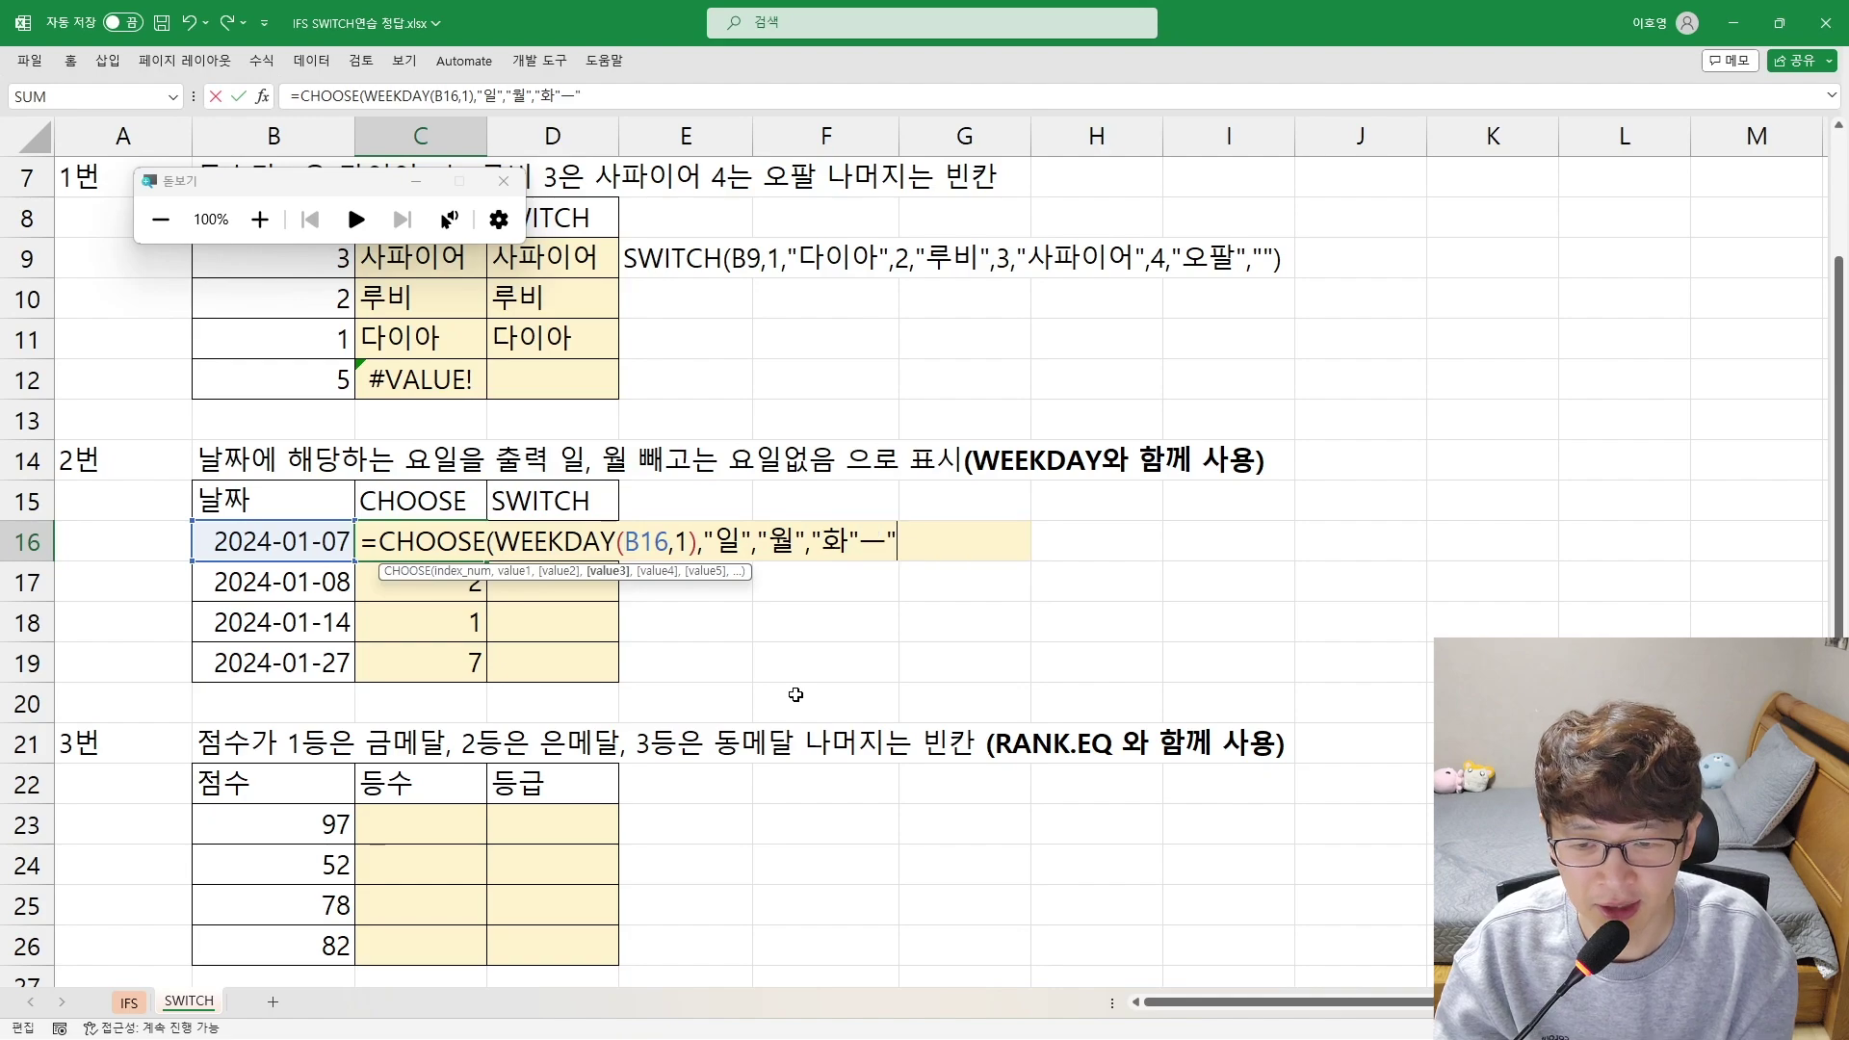
type(",\"수\"ㅡ")
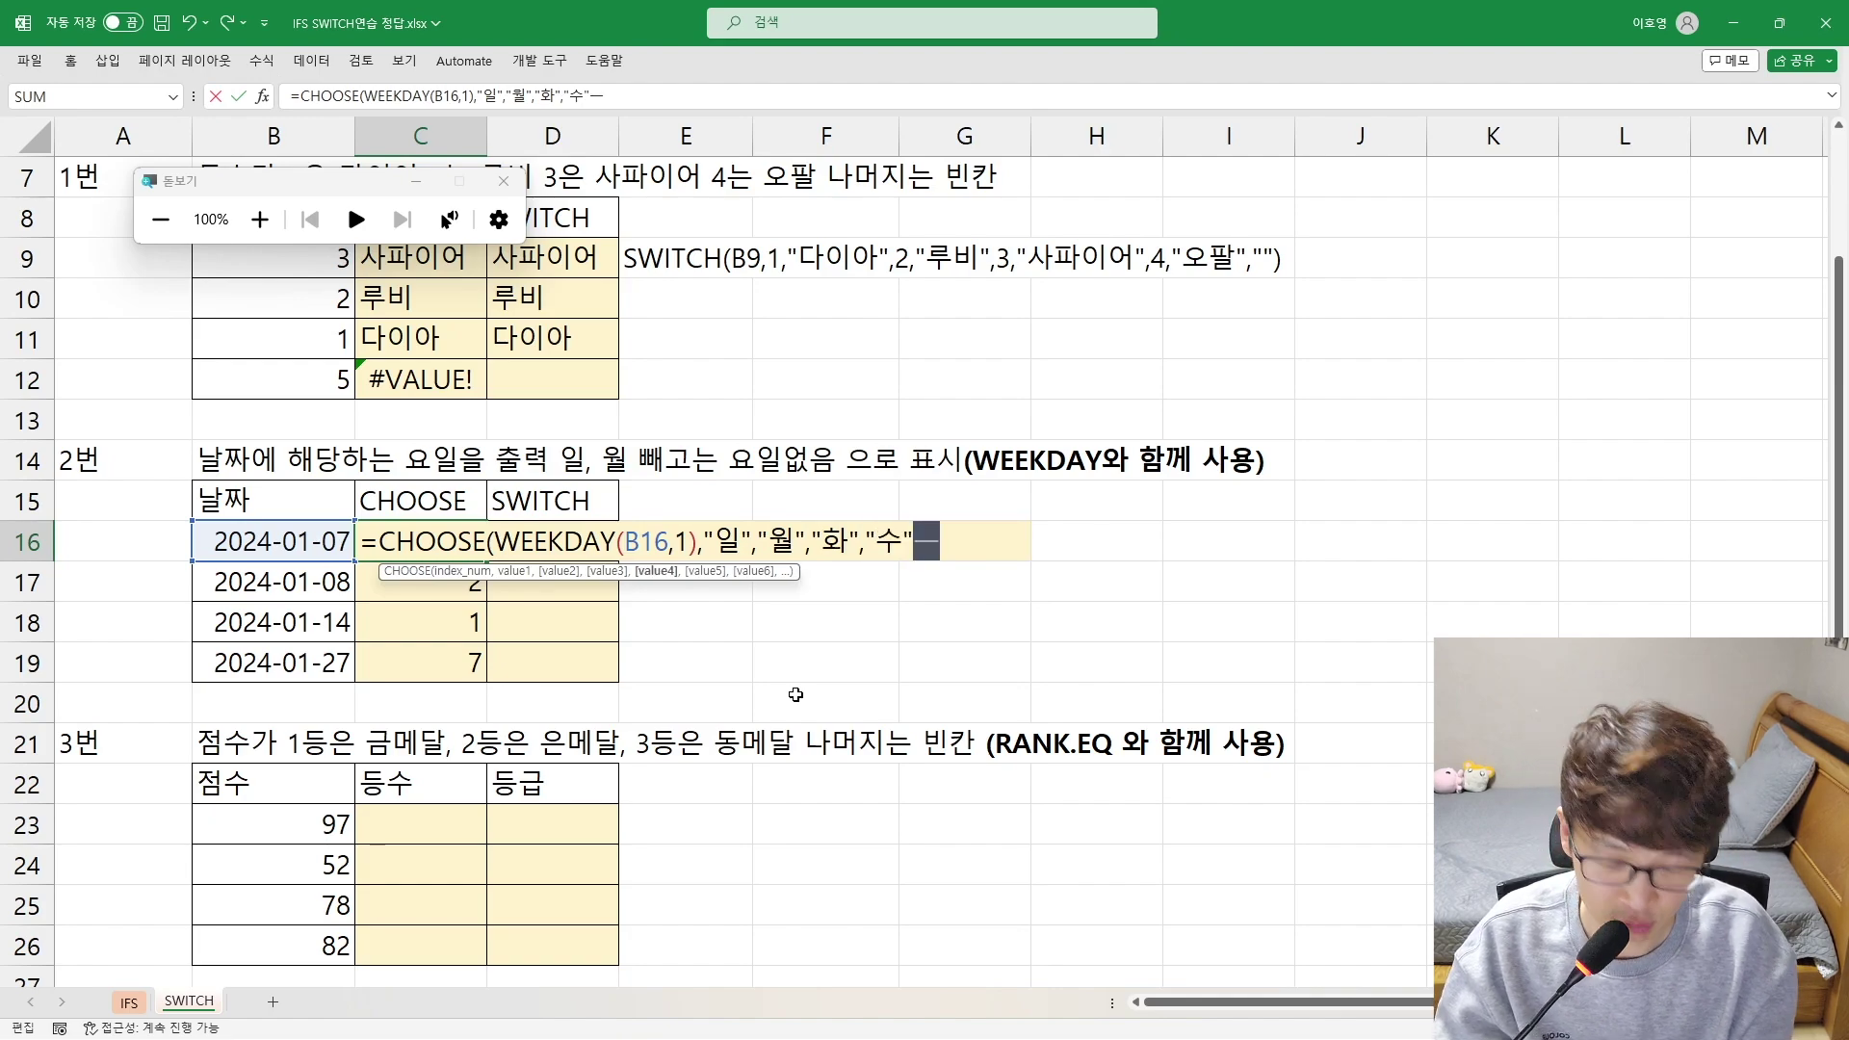
key("BackSpace")
type(",\"")
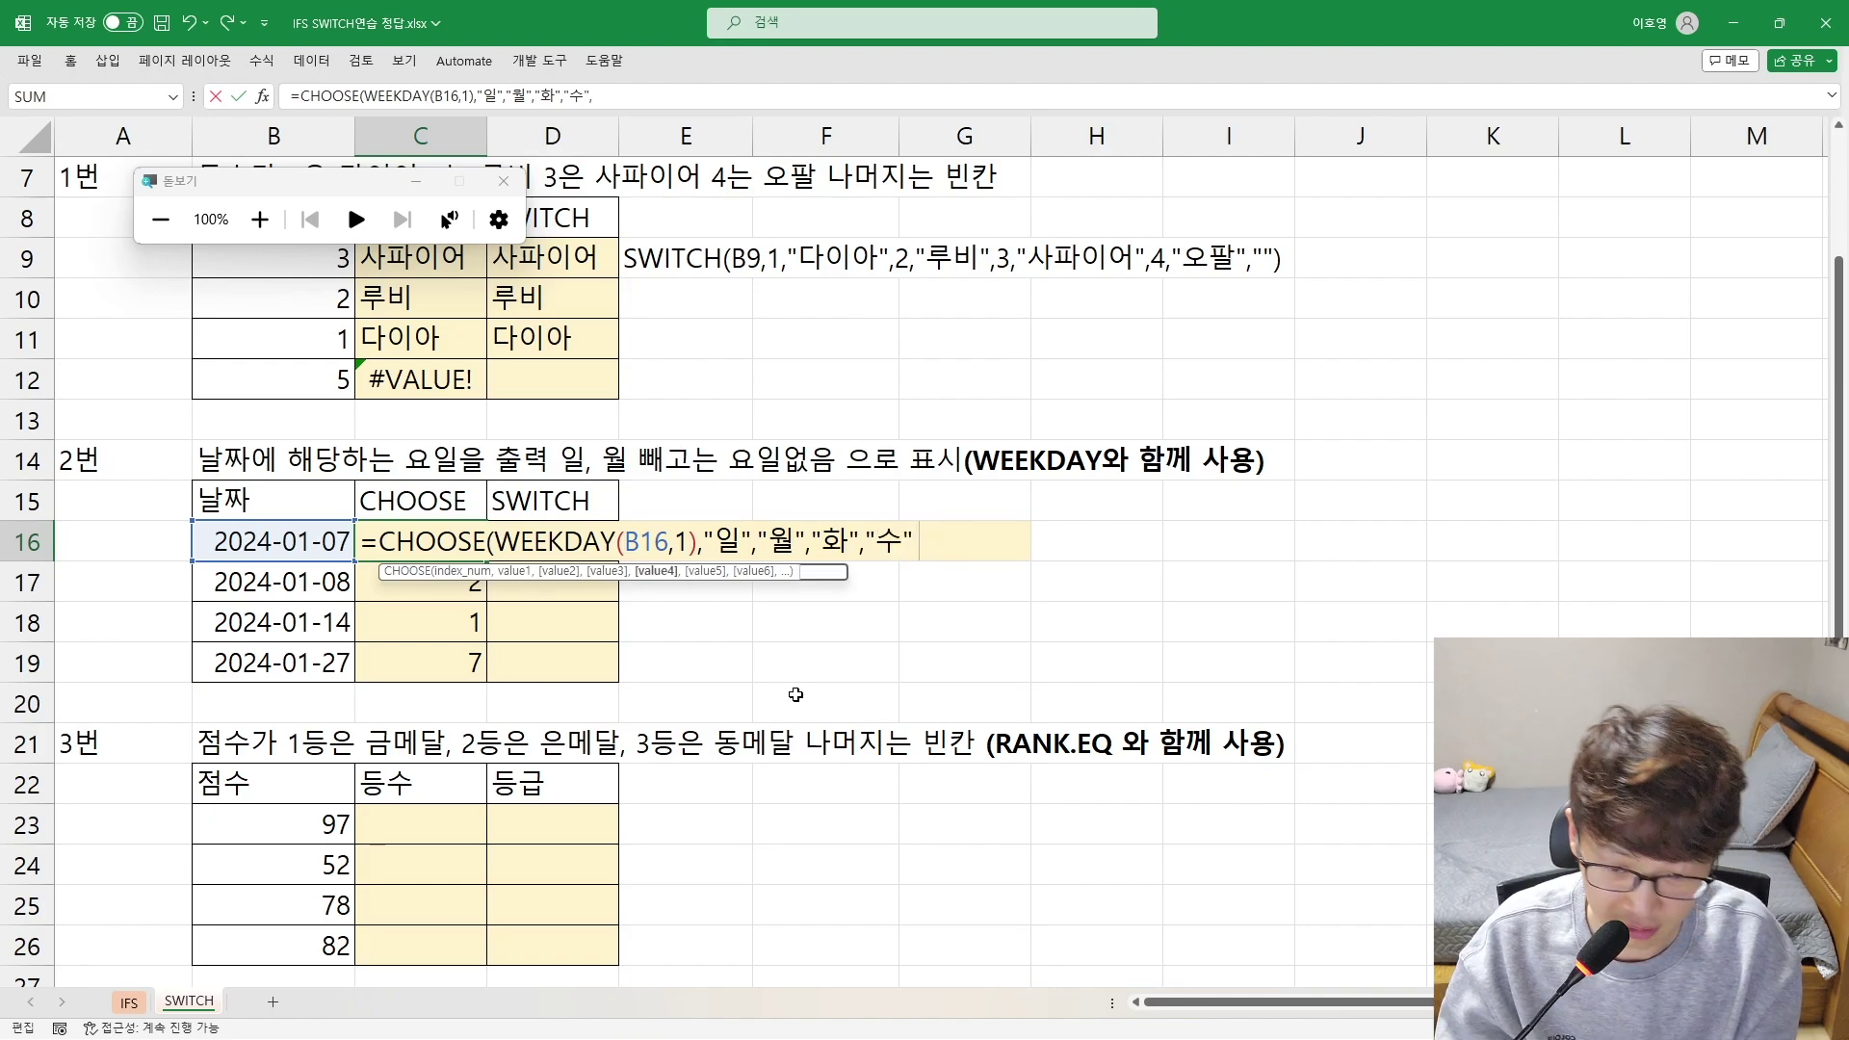
type("목\"")
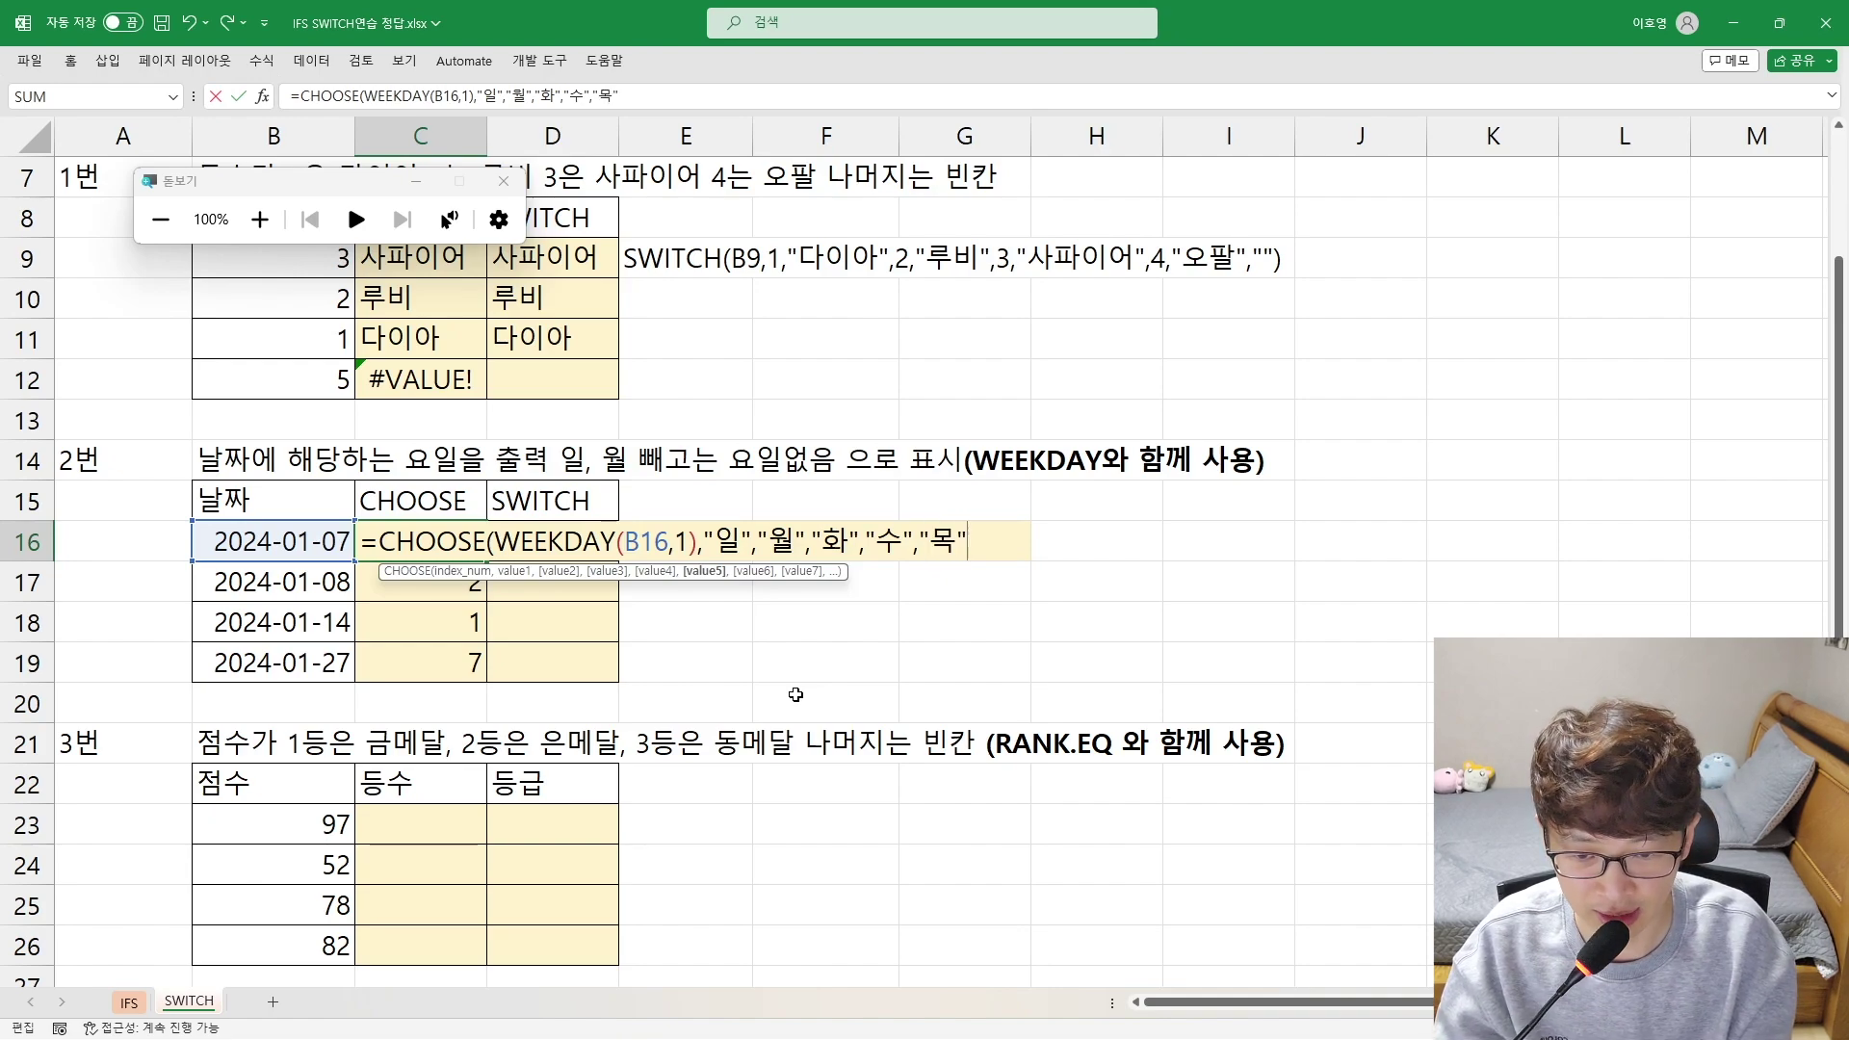
type(",\"금\",\"")
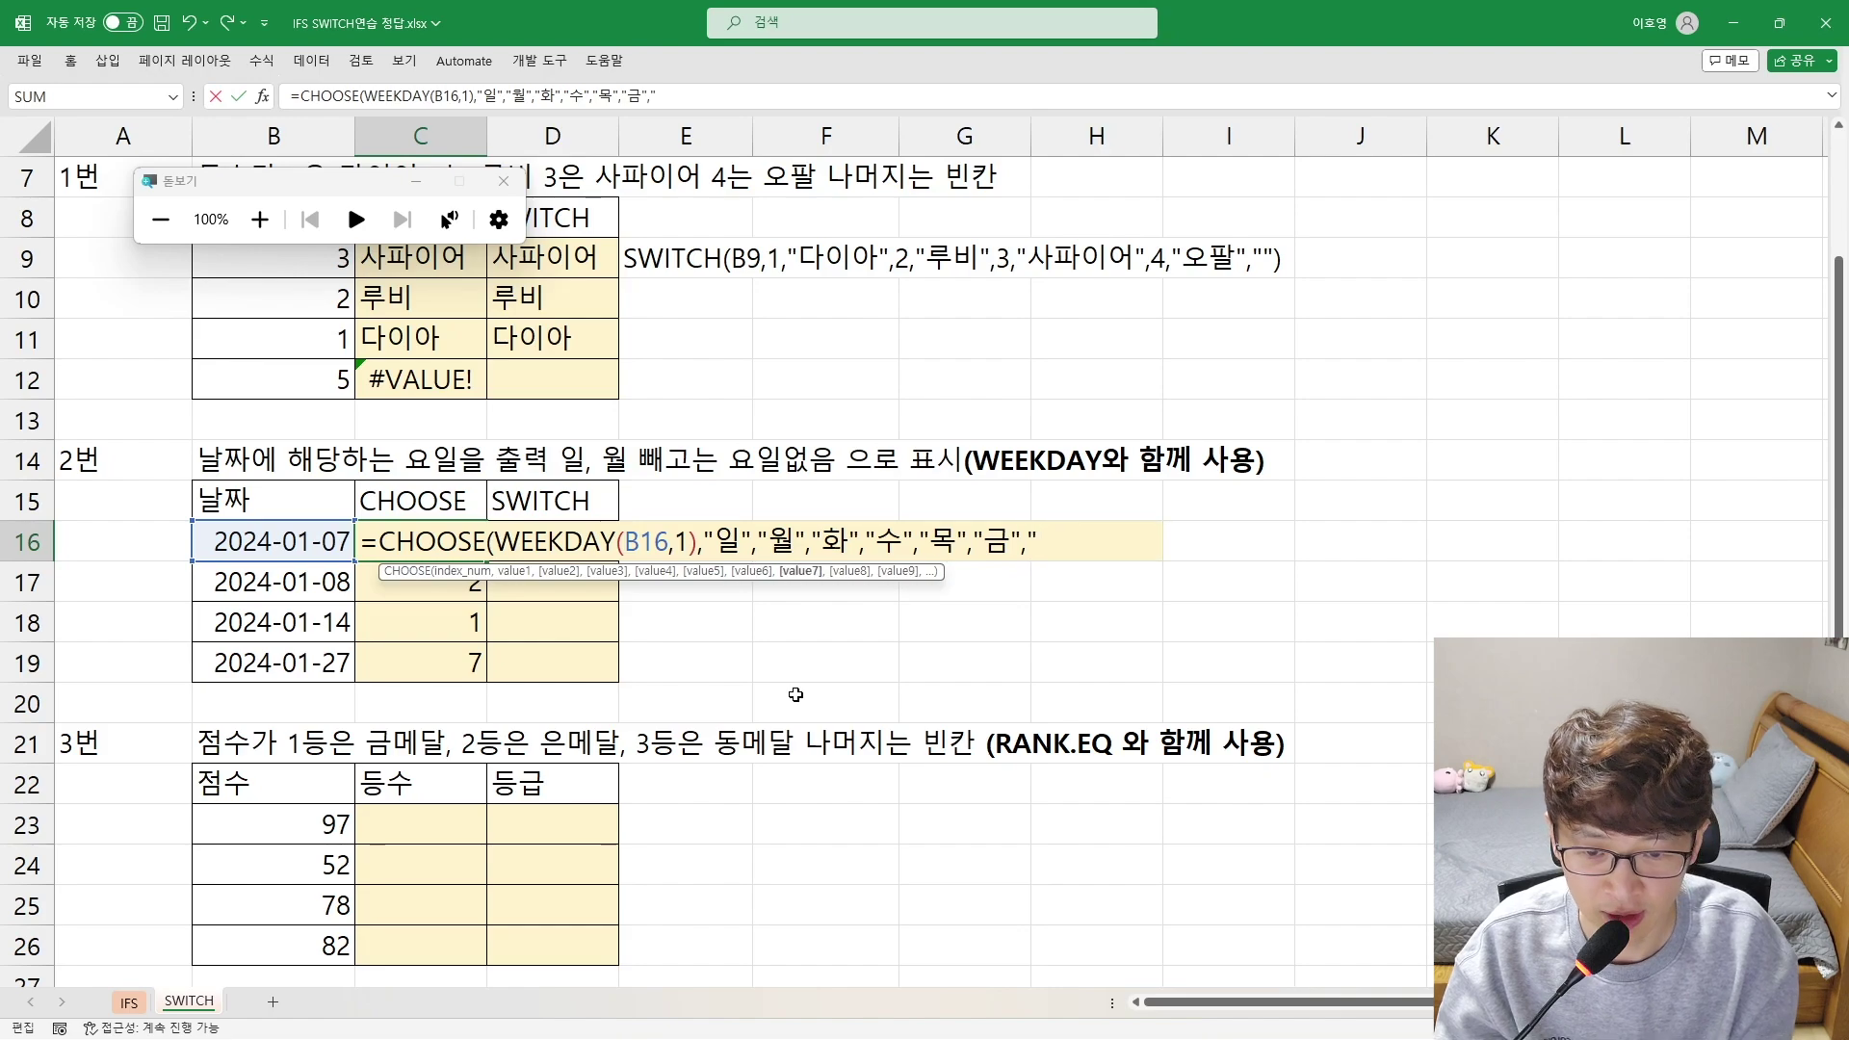
type("토\")")
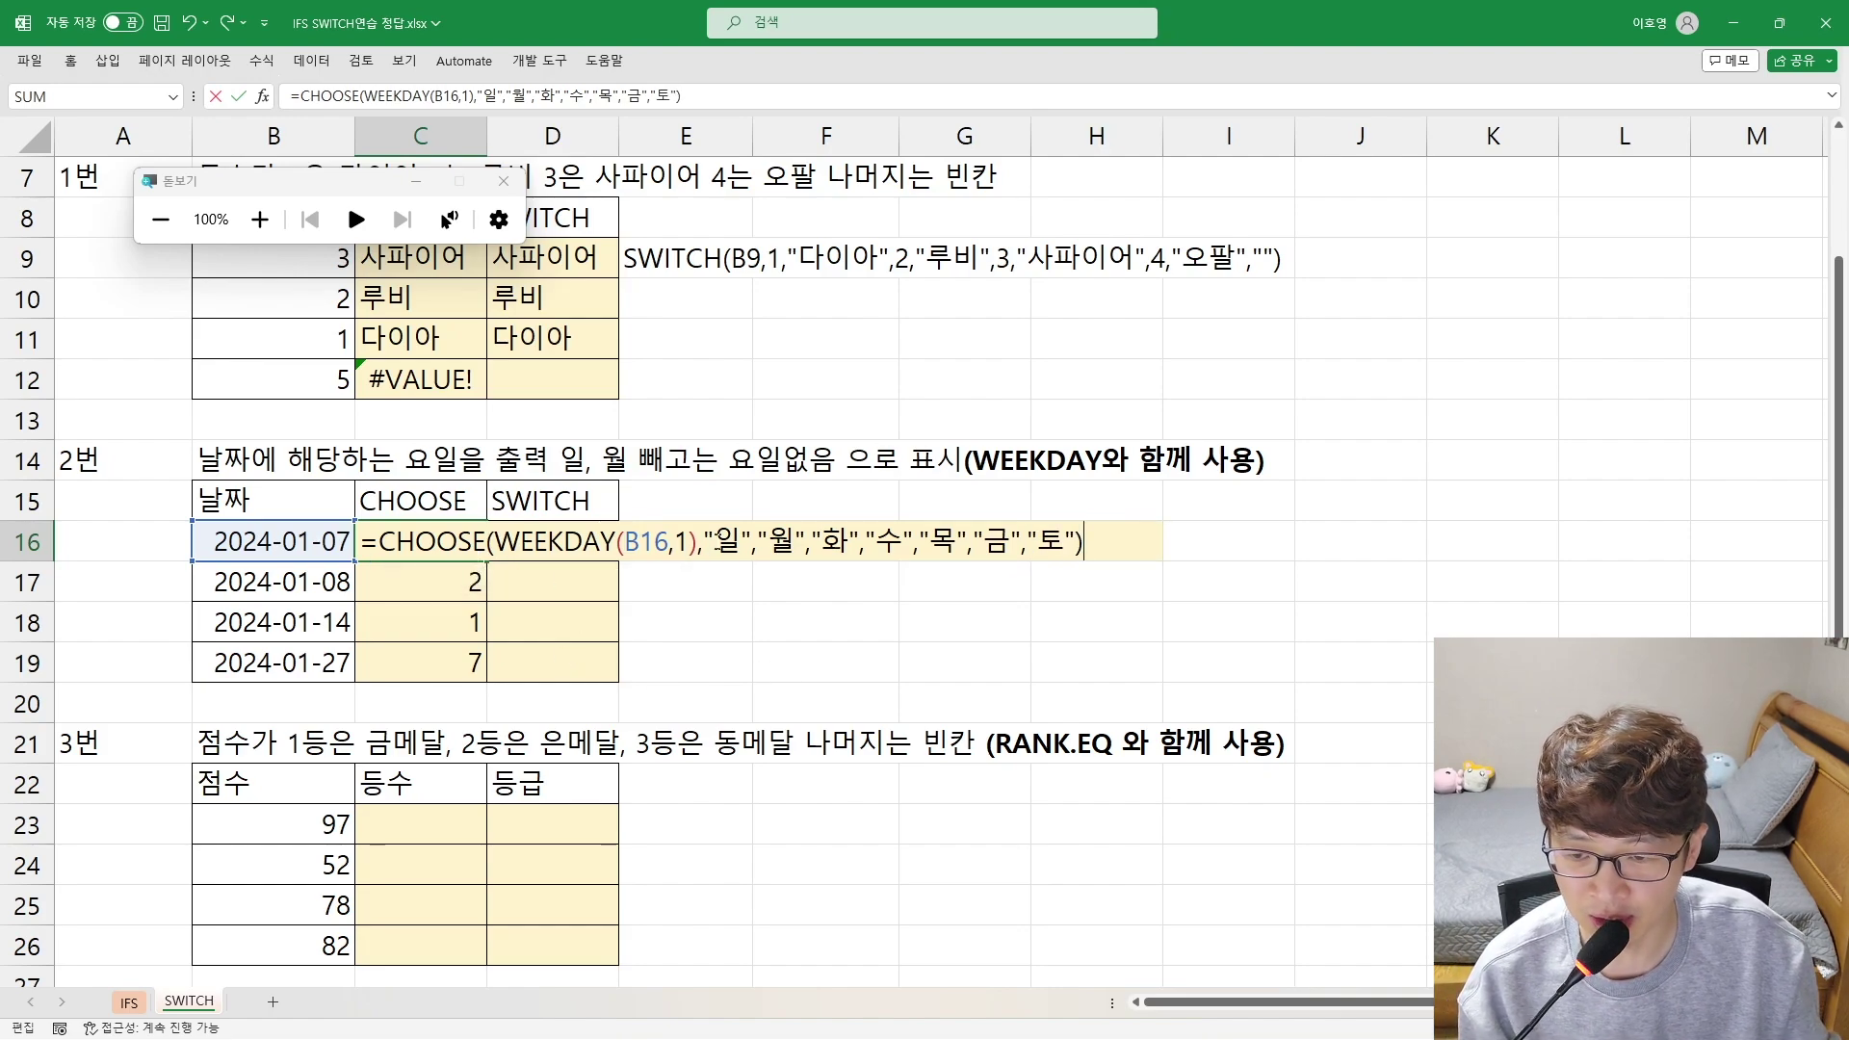
Check the day-name values, enter the CHOOSE formula in C16, and fill it down through C19
left_click_drag(716, 543, 1020, 541)
left_click(968, 541)
left_click(1011, 541)
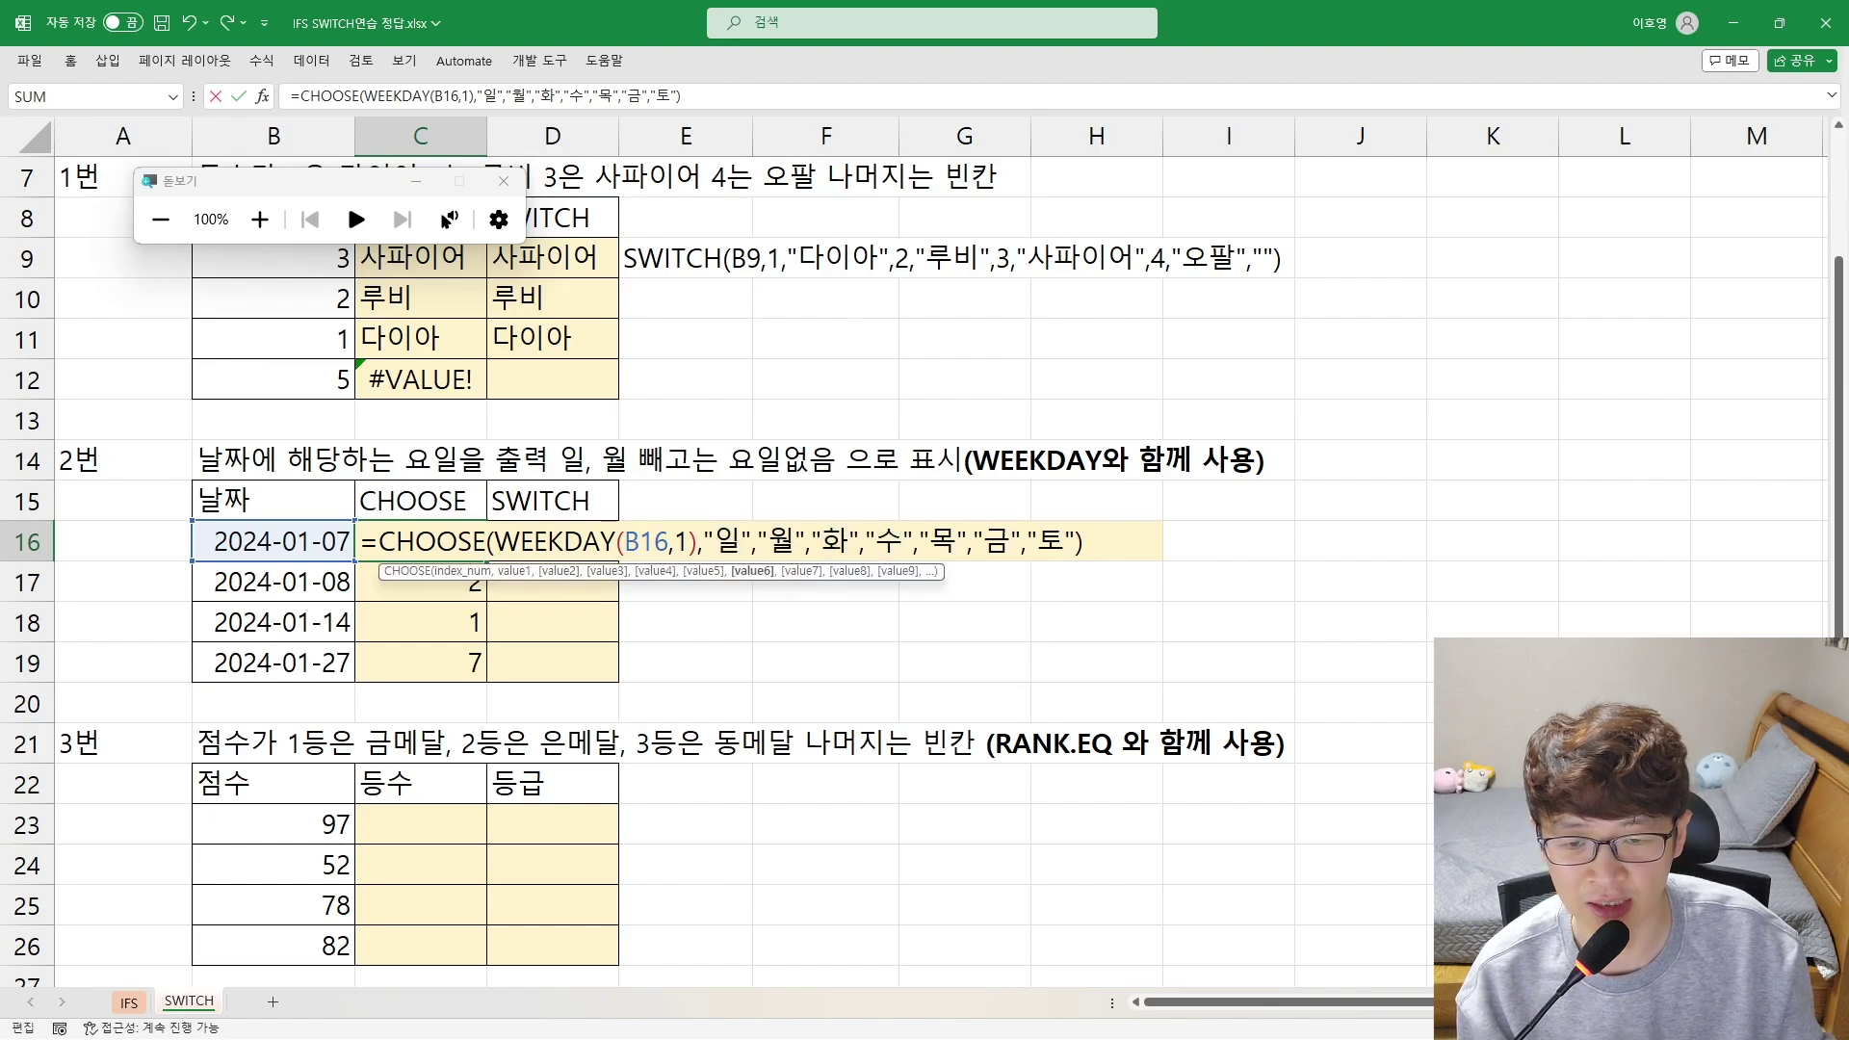
left_click(1064, 542)
key("Return")
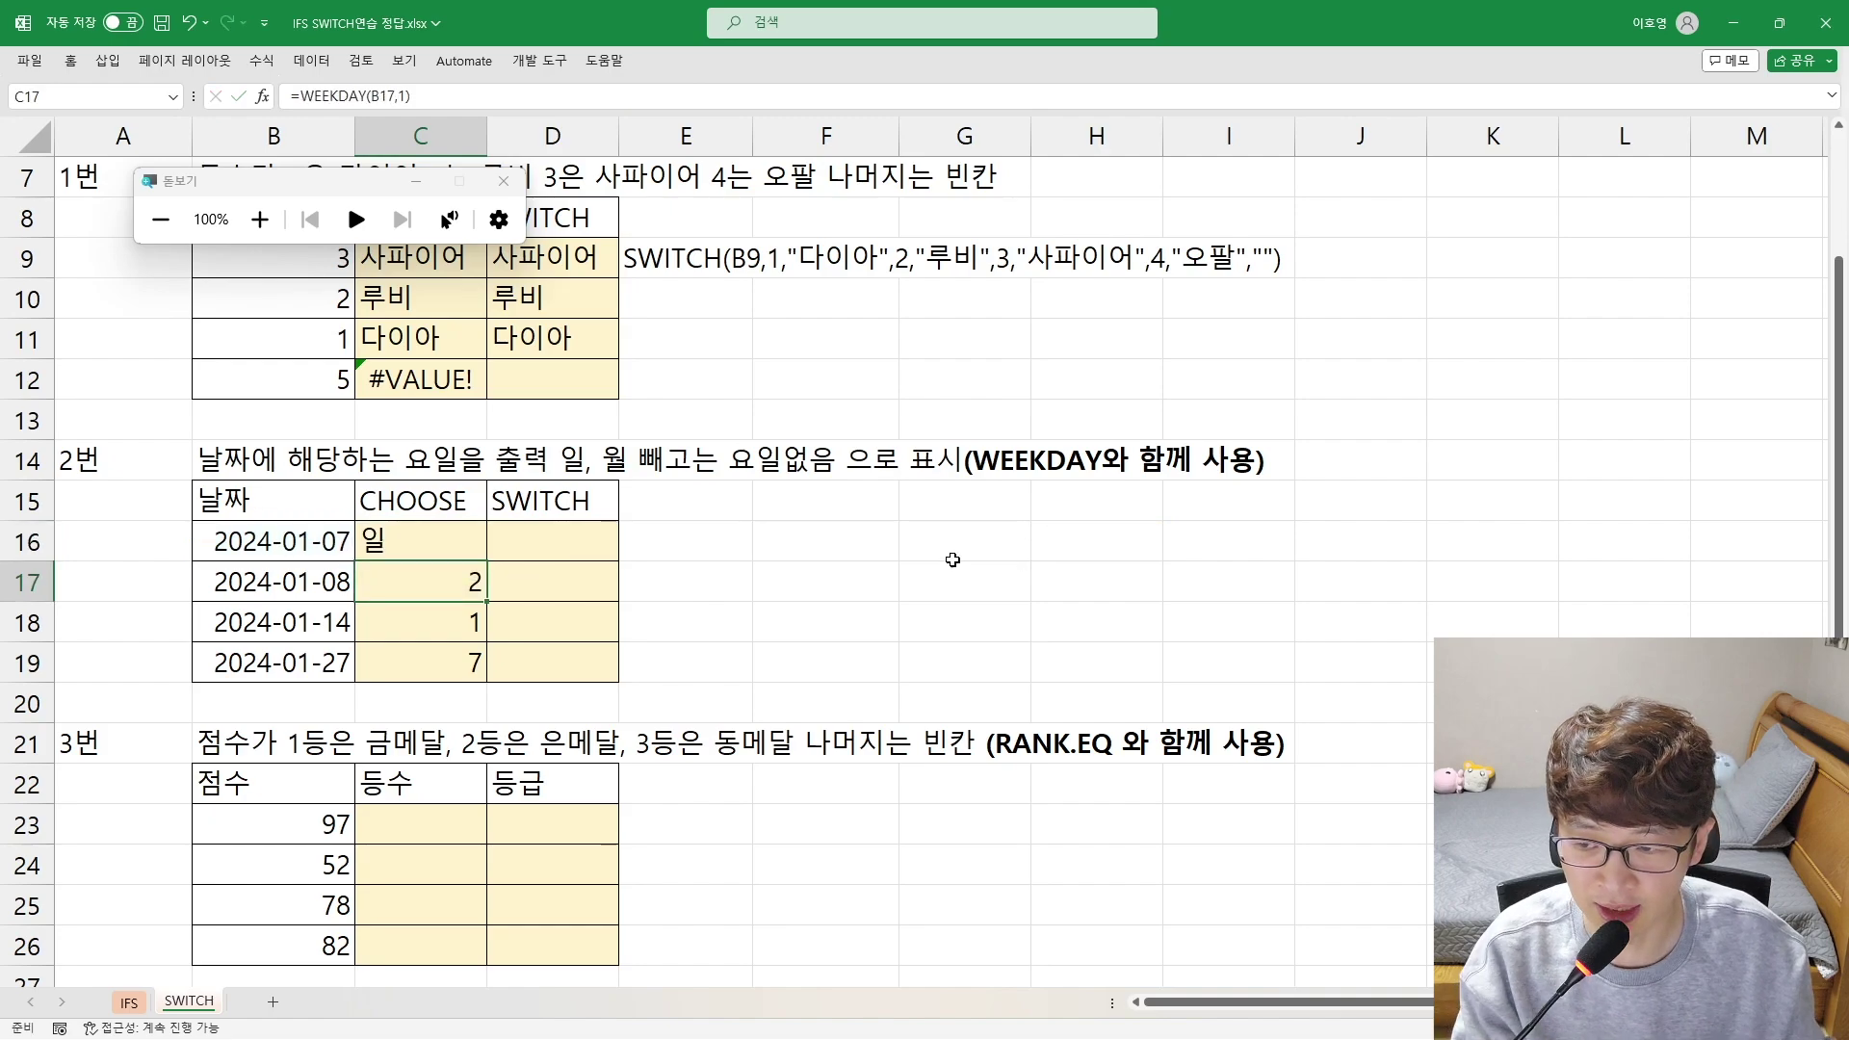
left_click(473, 550)
left_click_drag(486, 560, 481, 674)
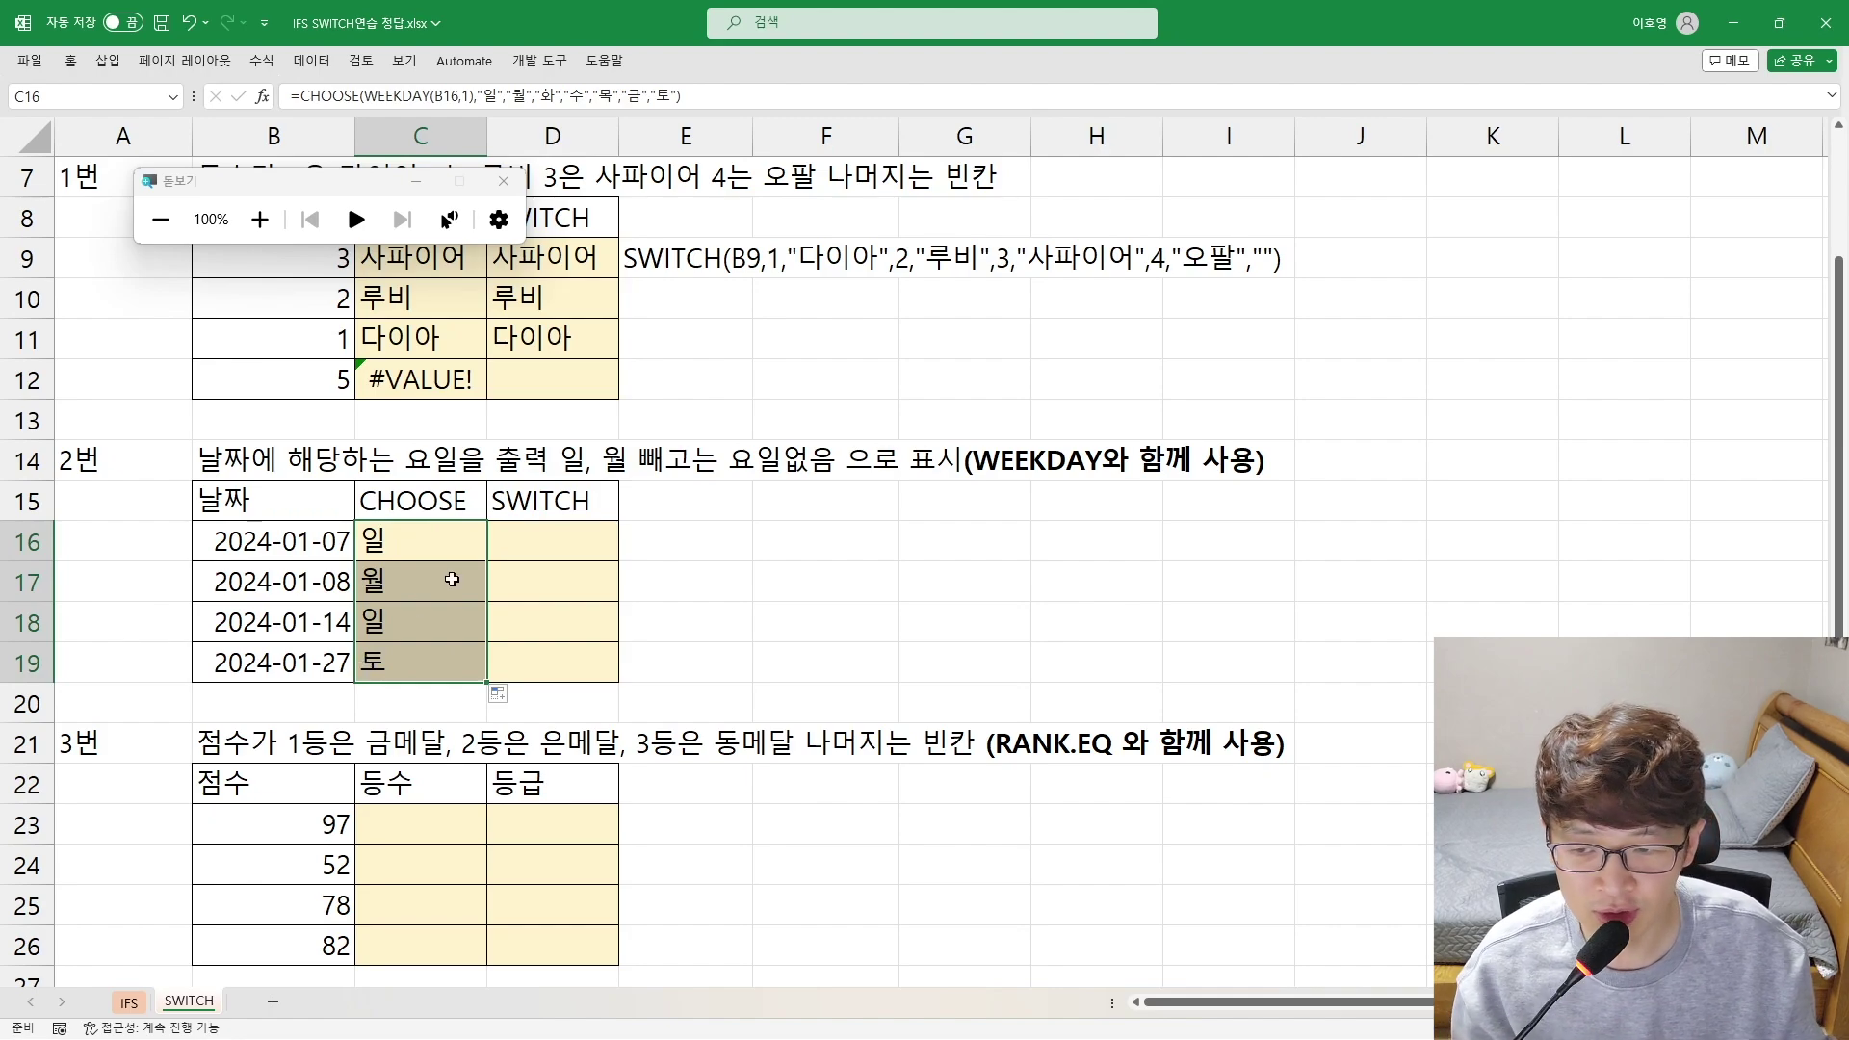
Start a SWITCH formula in D16 with B16 as the expression, closing the Magnifier window that covers the sheet
left_click(608, 539)
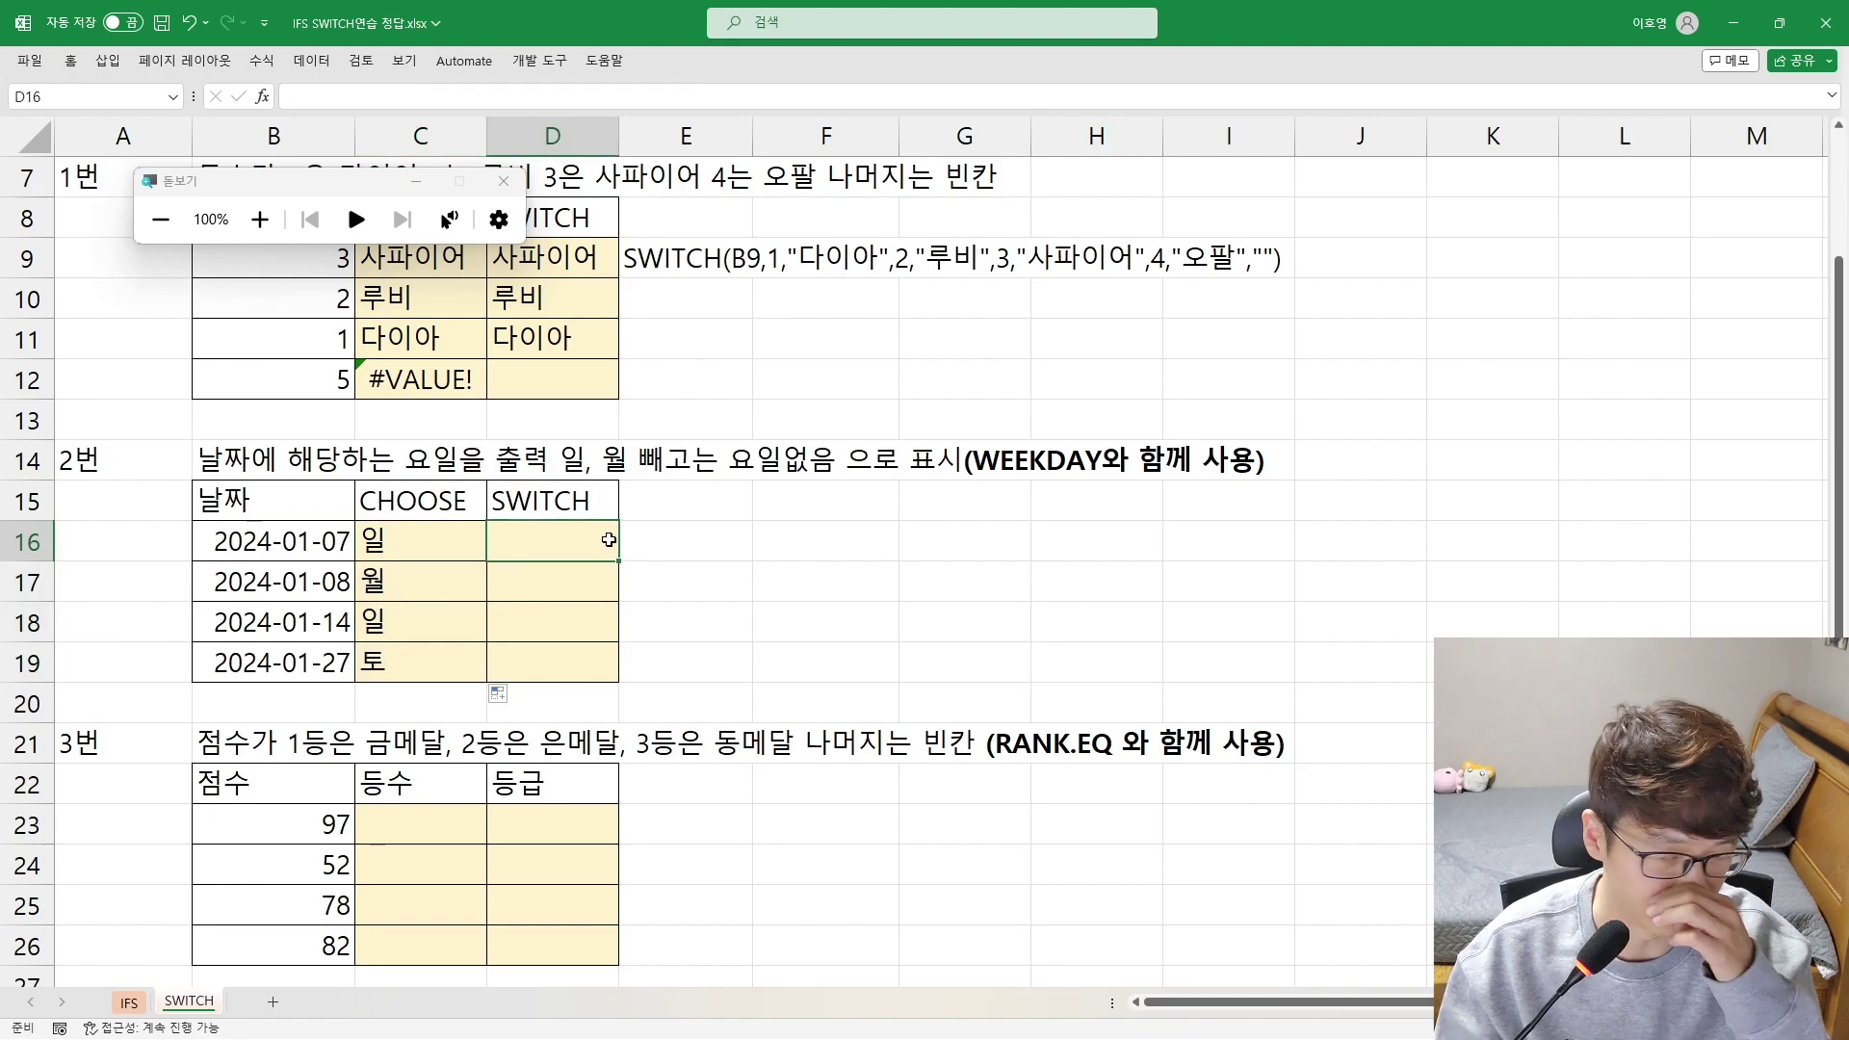
type("=")
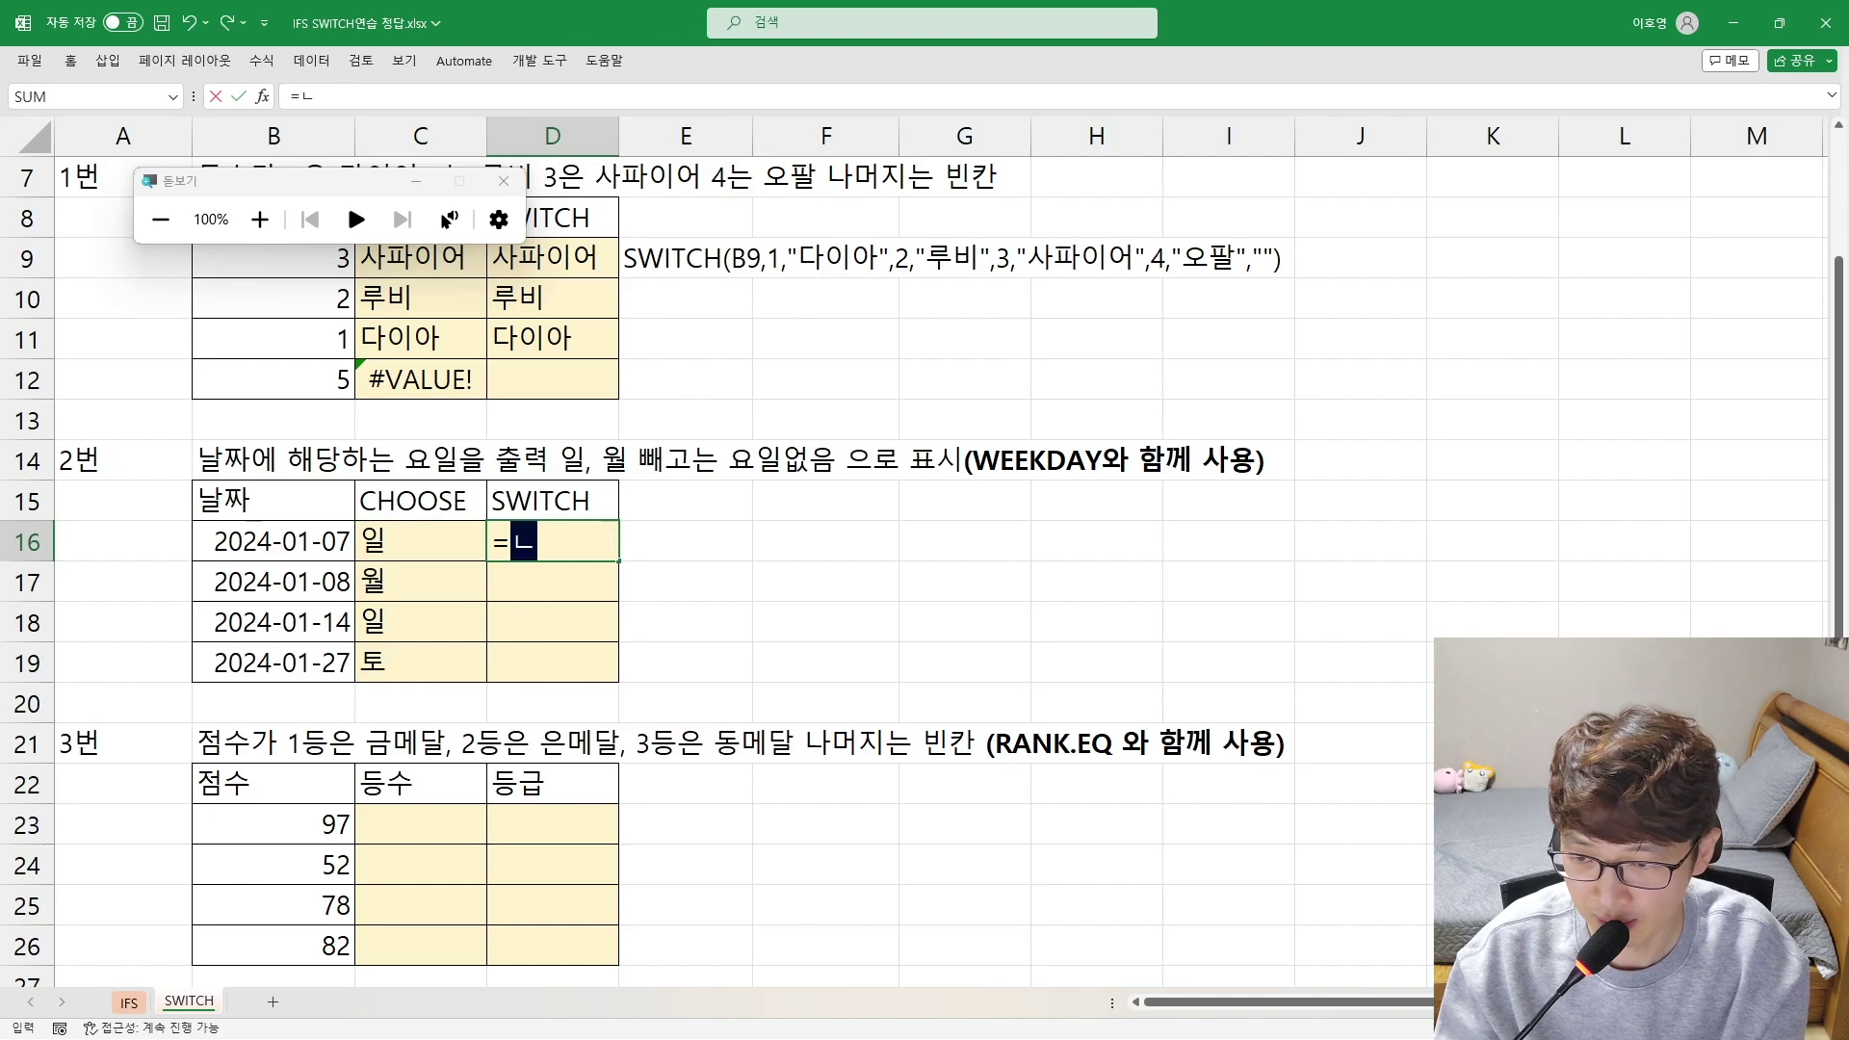
type("SWITCH(")
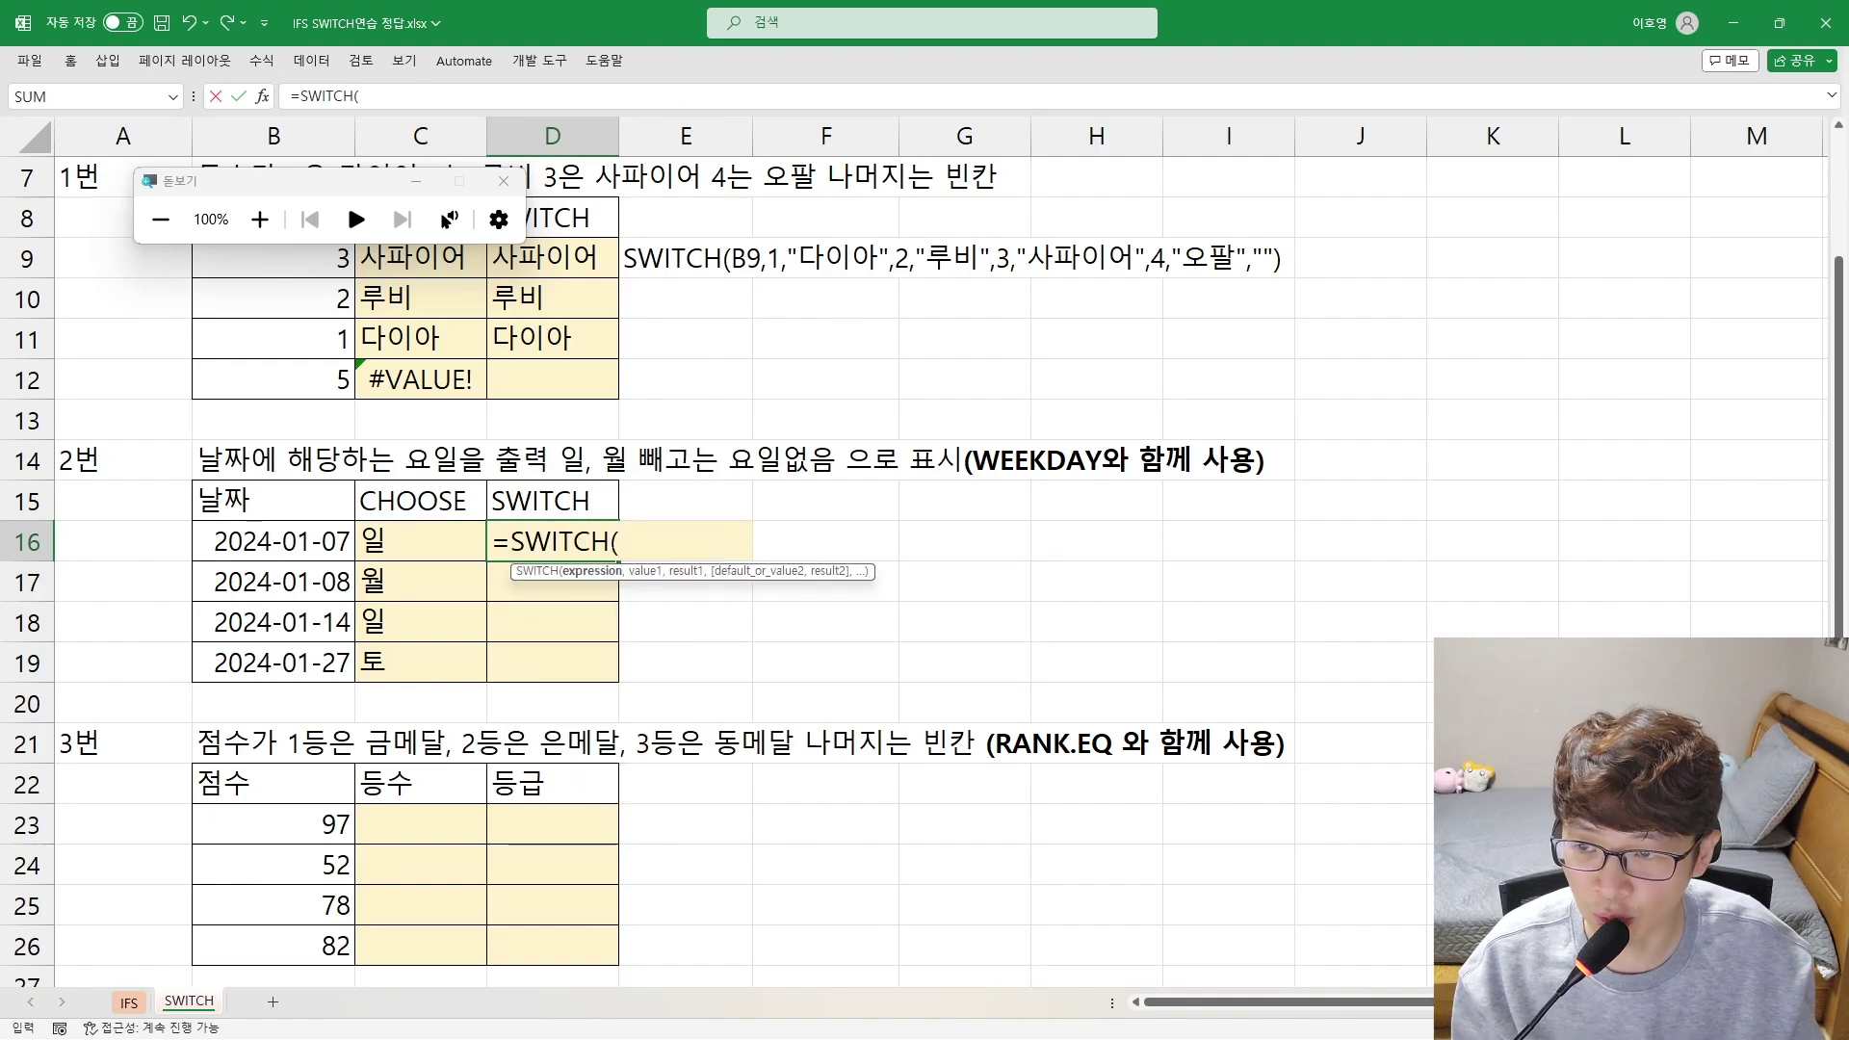
scroll(674, 578, "up", 2)
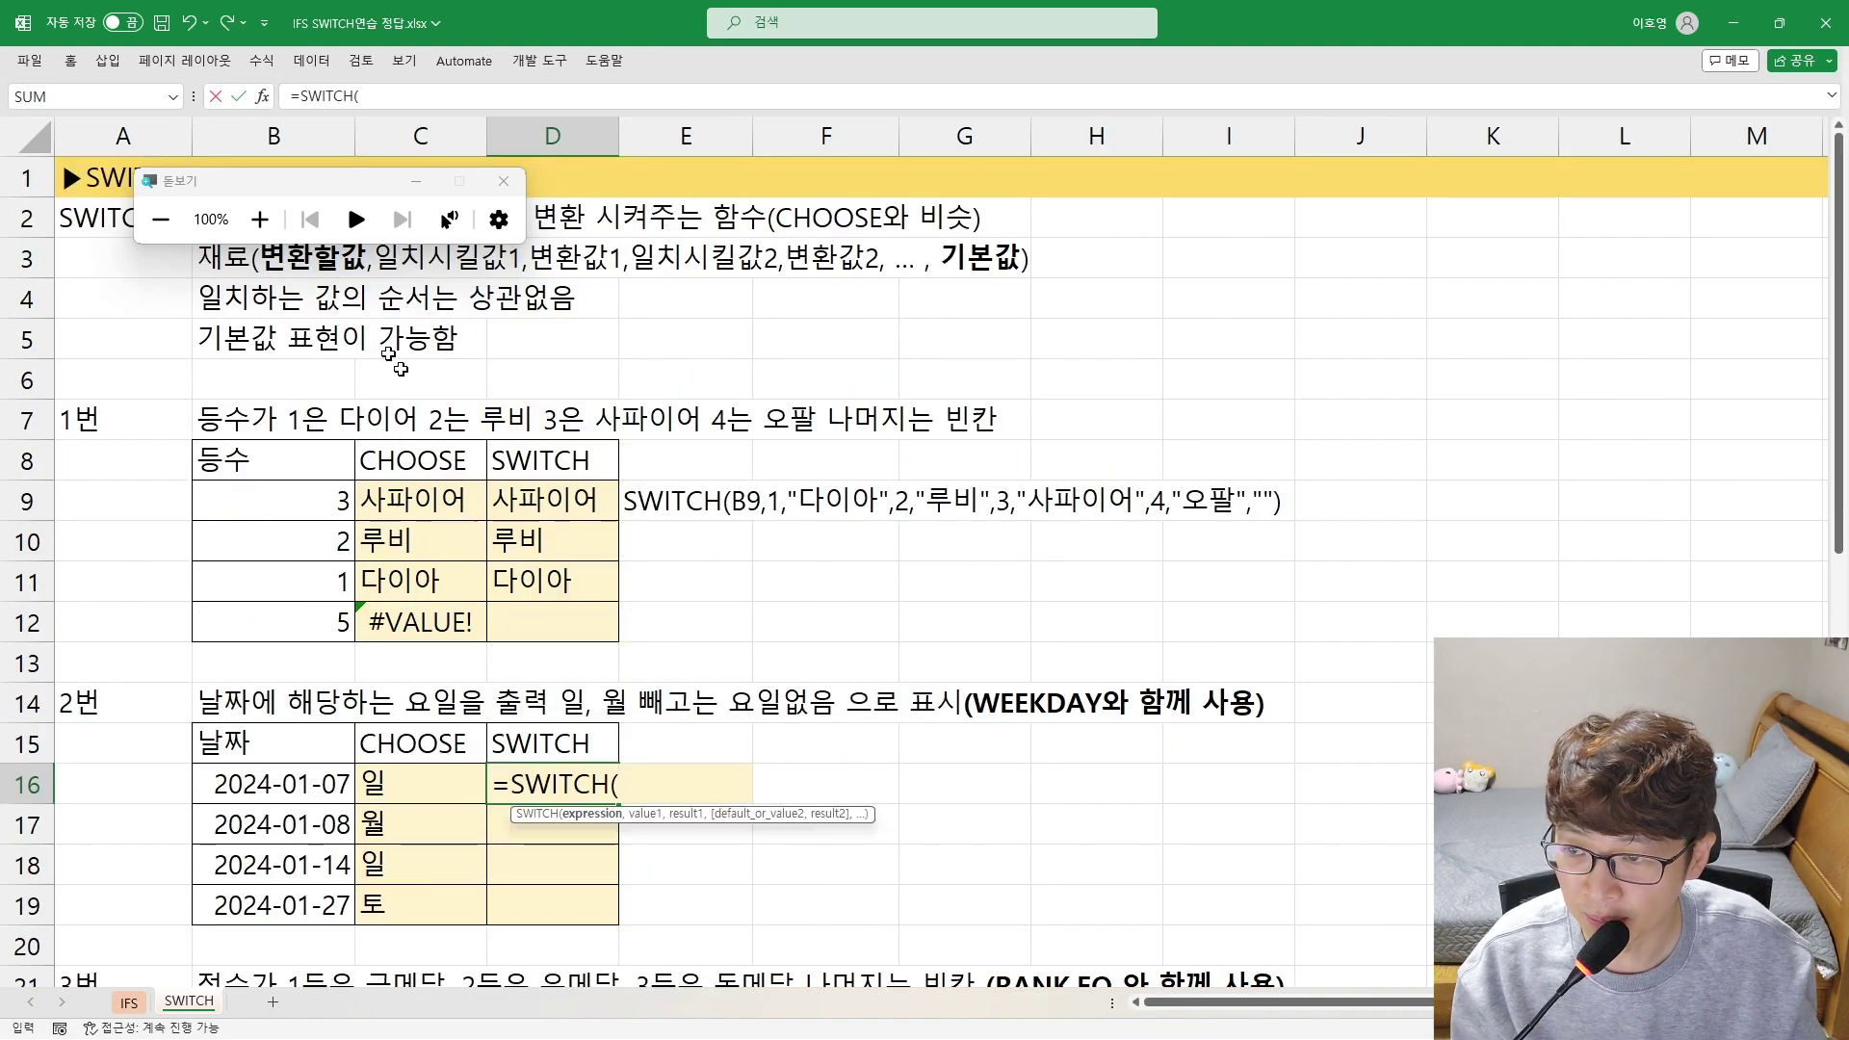
left_click(504, 186)
scroll(583, 742, "down", 2)
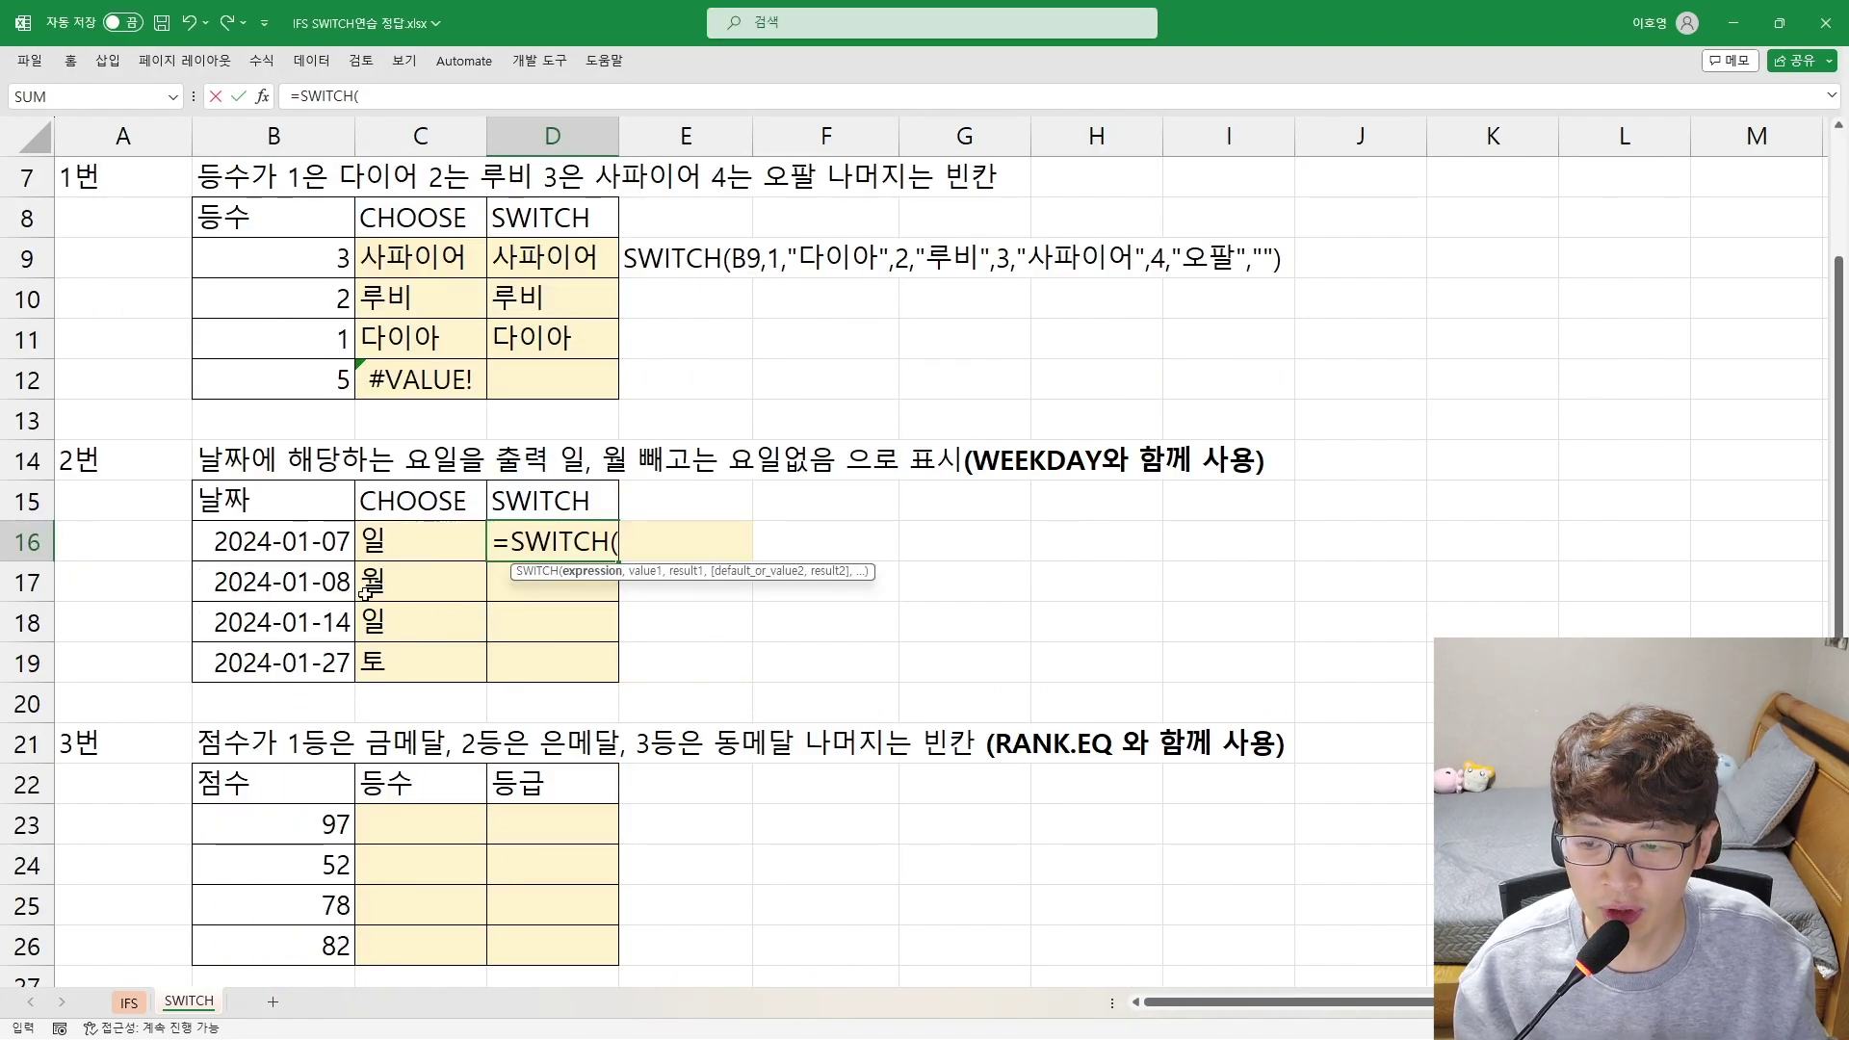
left_click(267, 541)
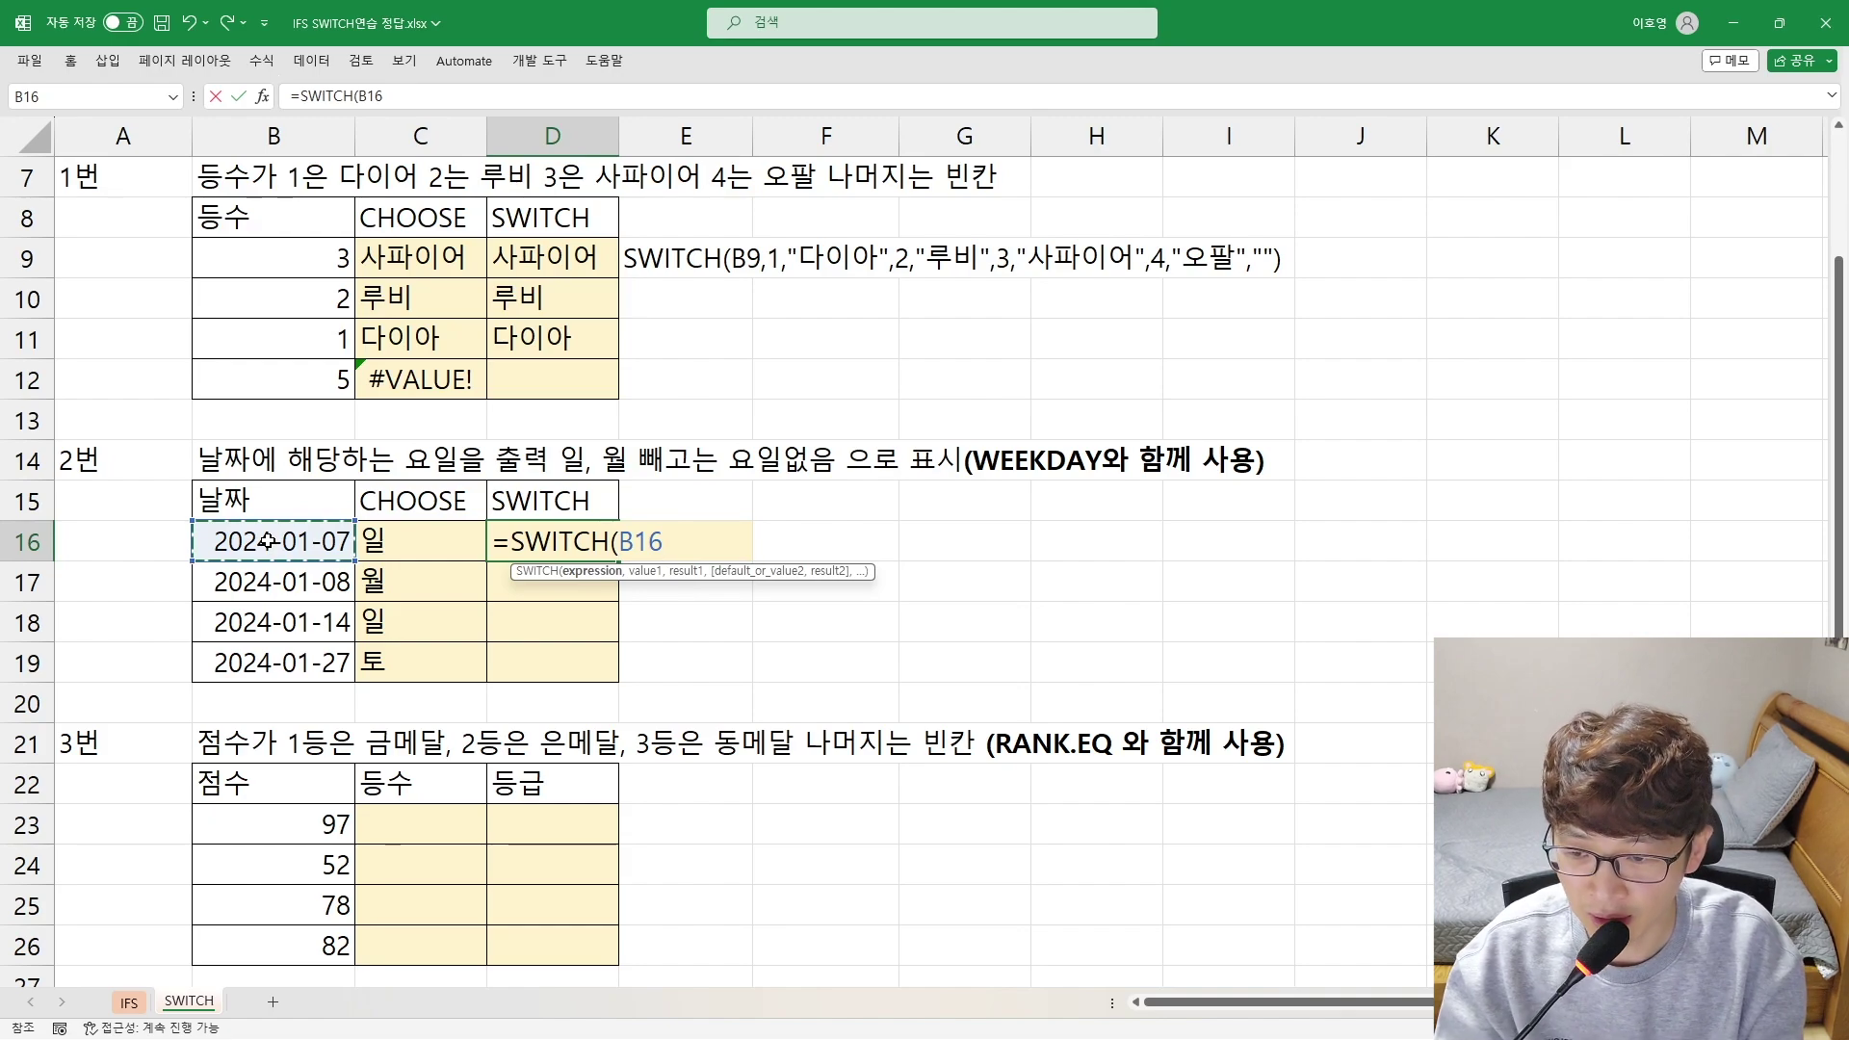
type(",")
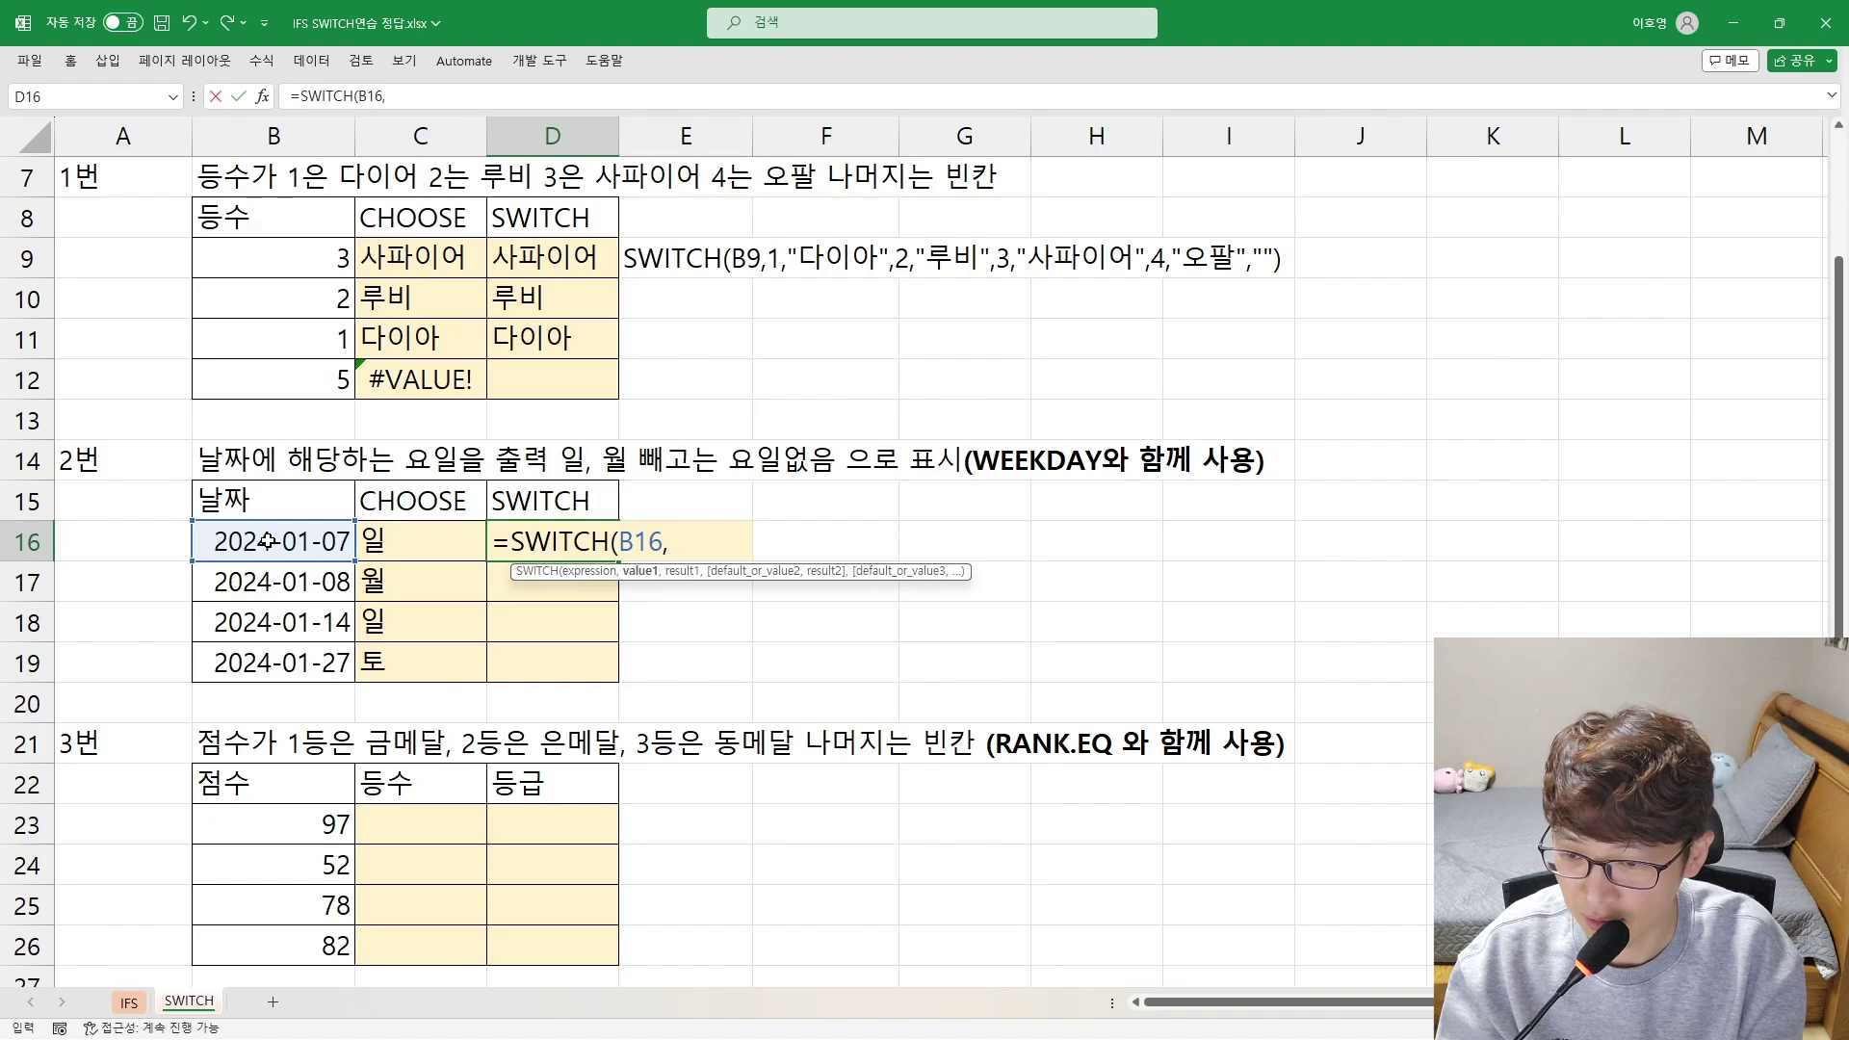
Give the D16 formula the value 1 with result "일" and enter it as =SWITCH(B16,1,"일")
type("1,\"")
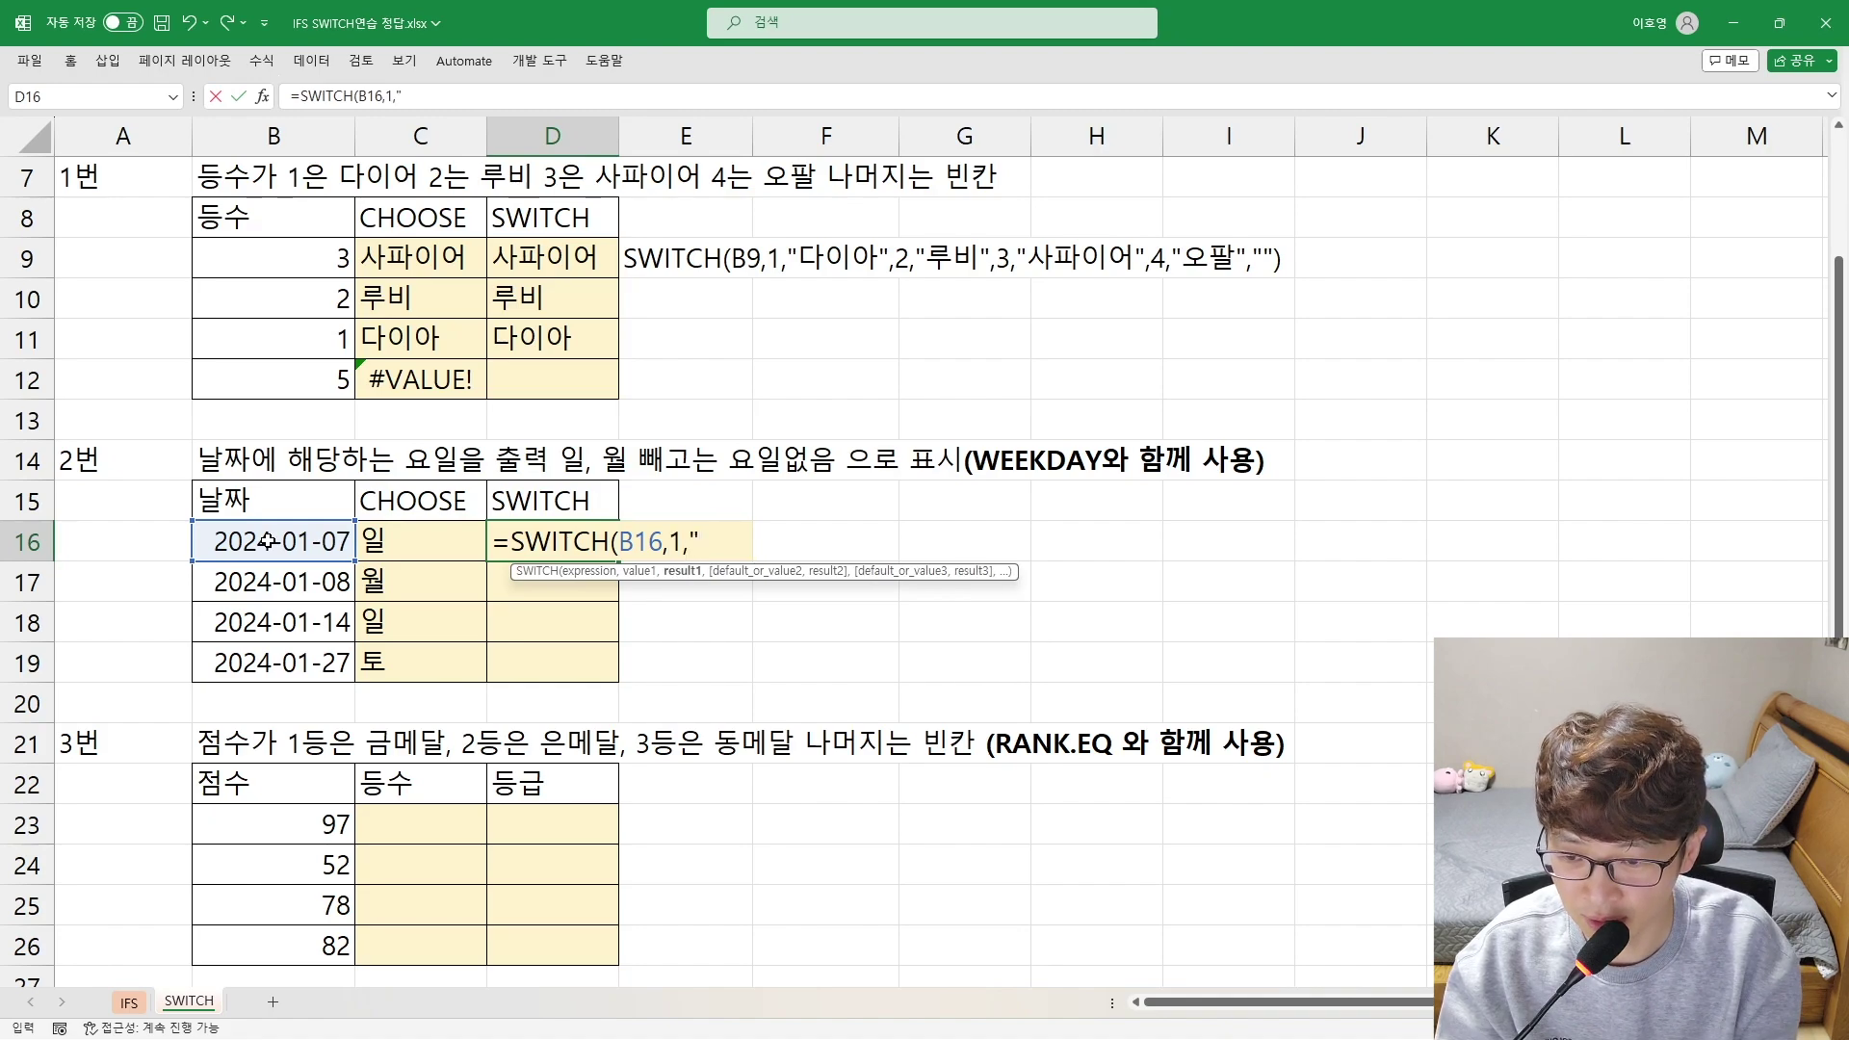
type("DLF")
key("BackSpace")
key("BackSpace")
key("BackSpace")
type("일\"")
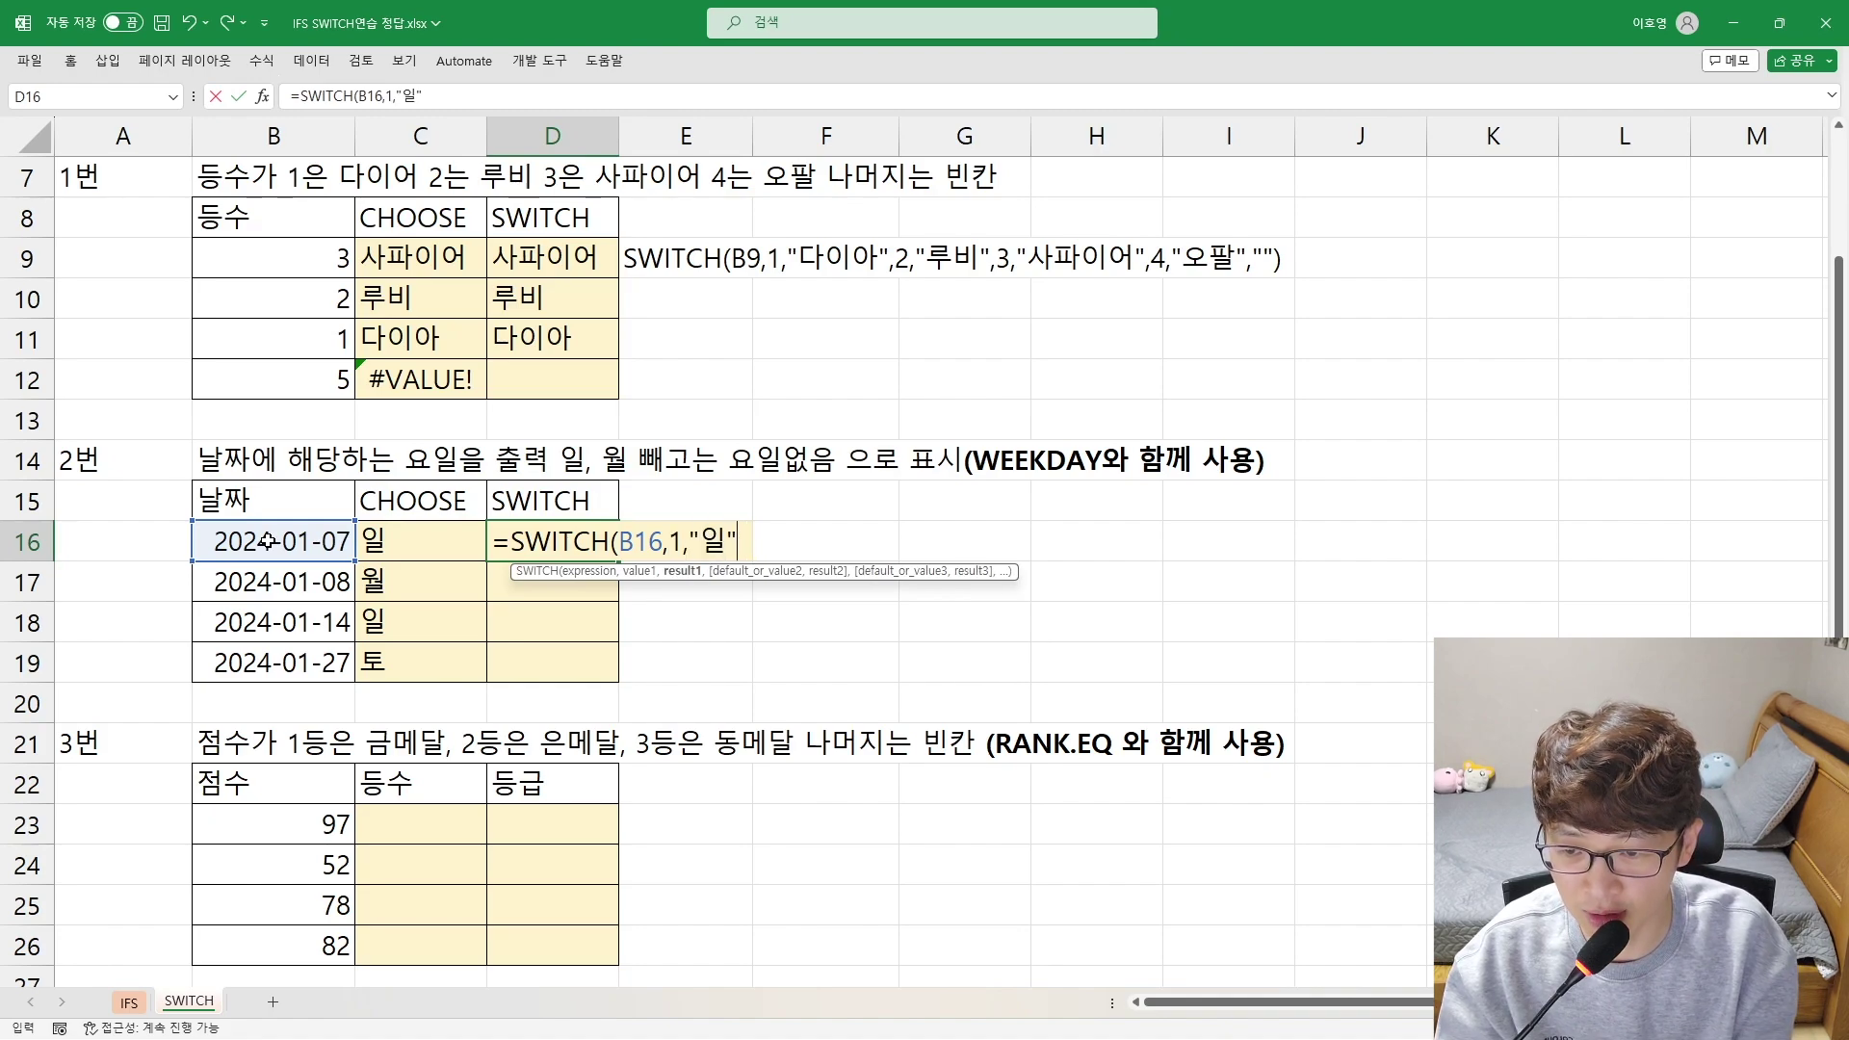
type(")")
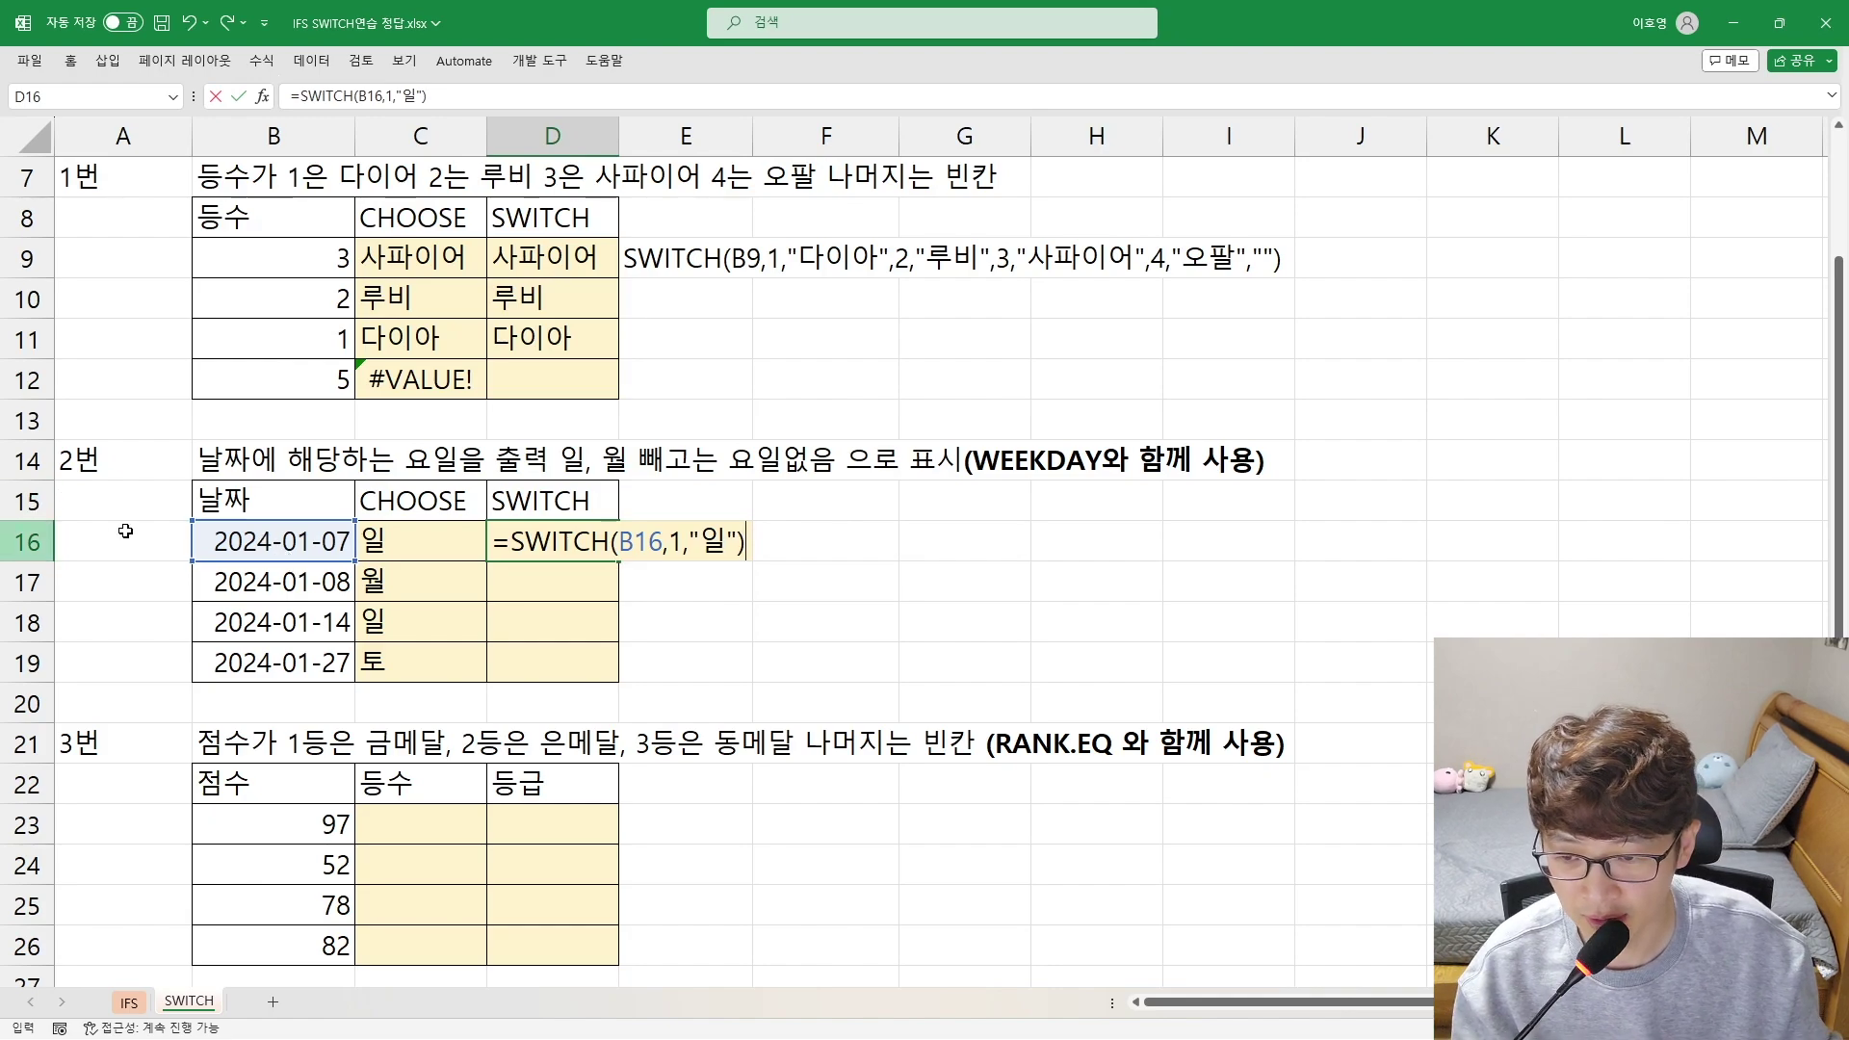
left_click_drag(624, 541, 664, 540)
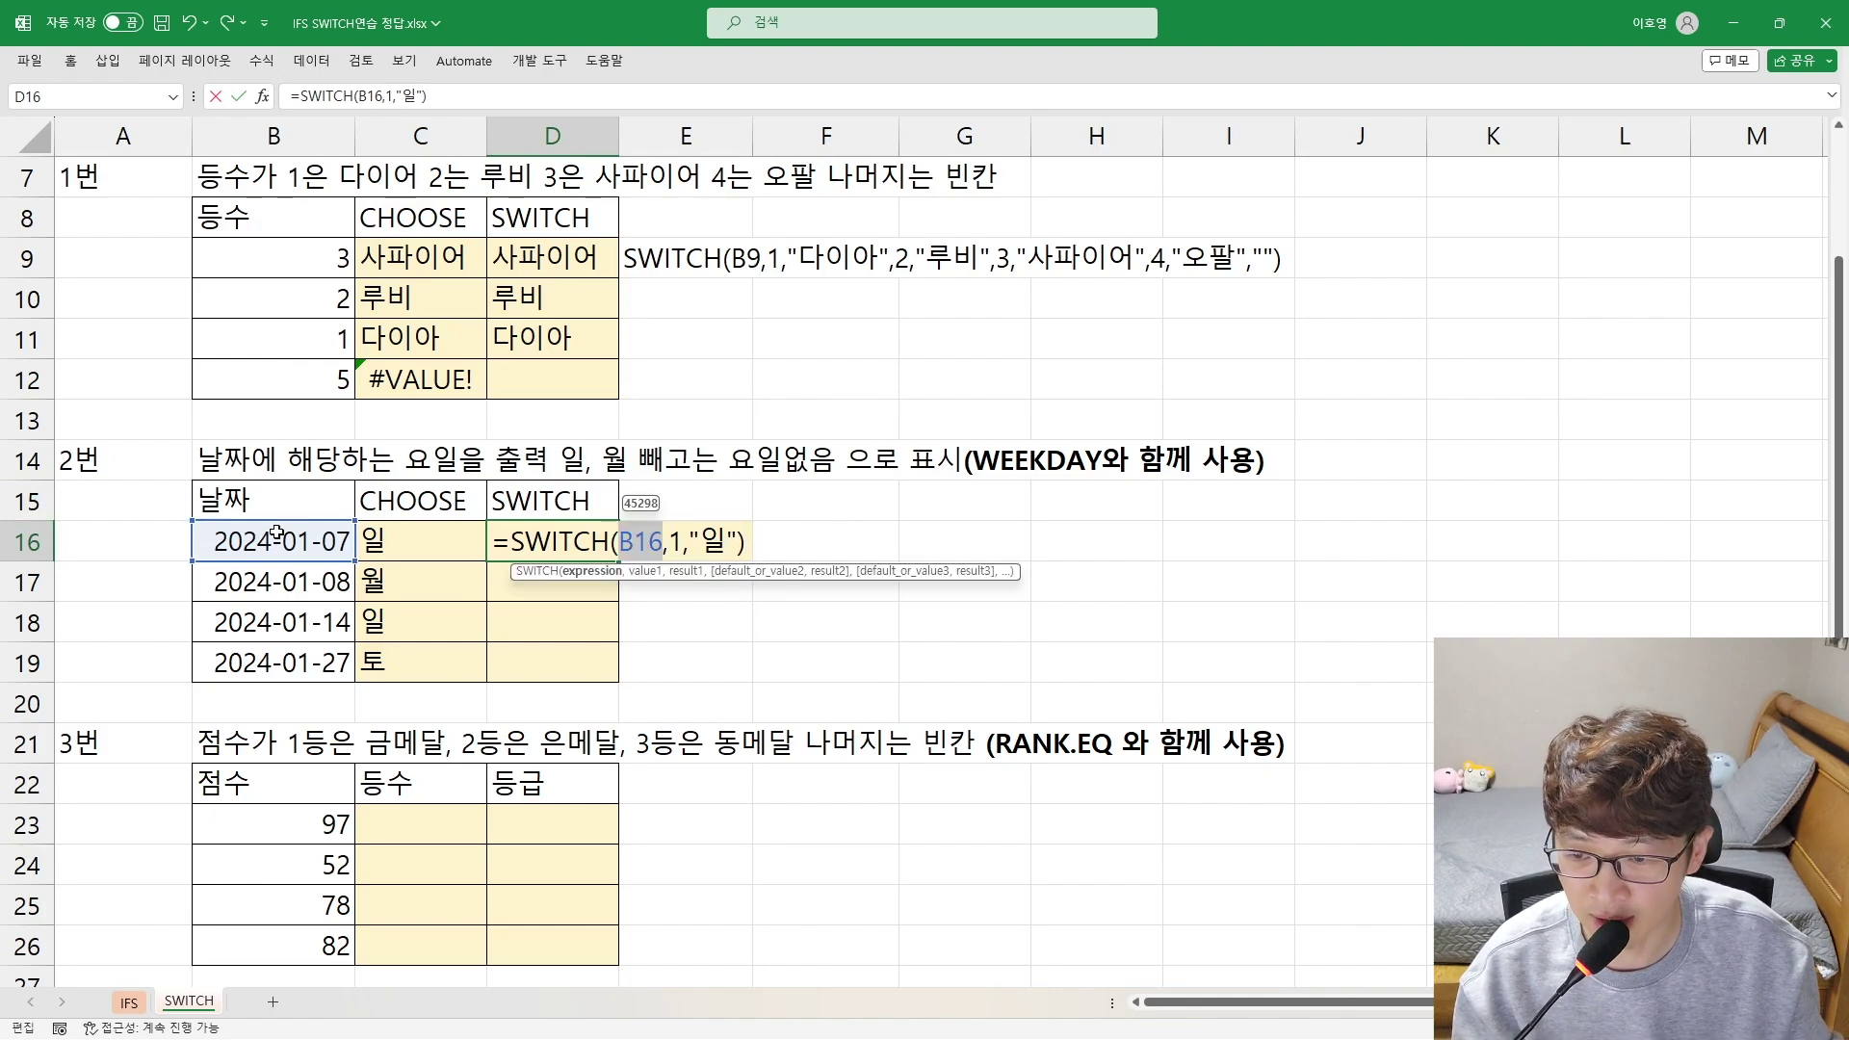
left_click(676, 544)
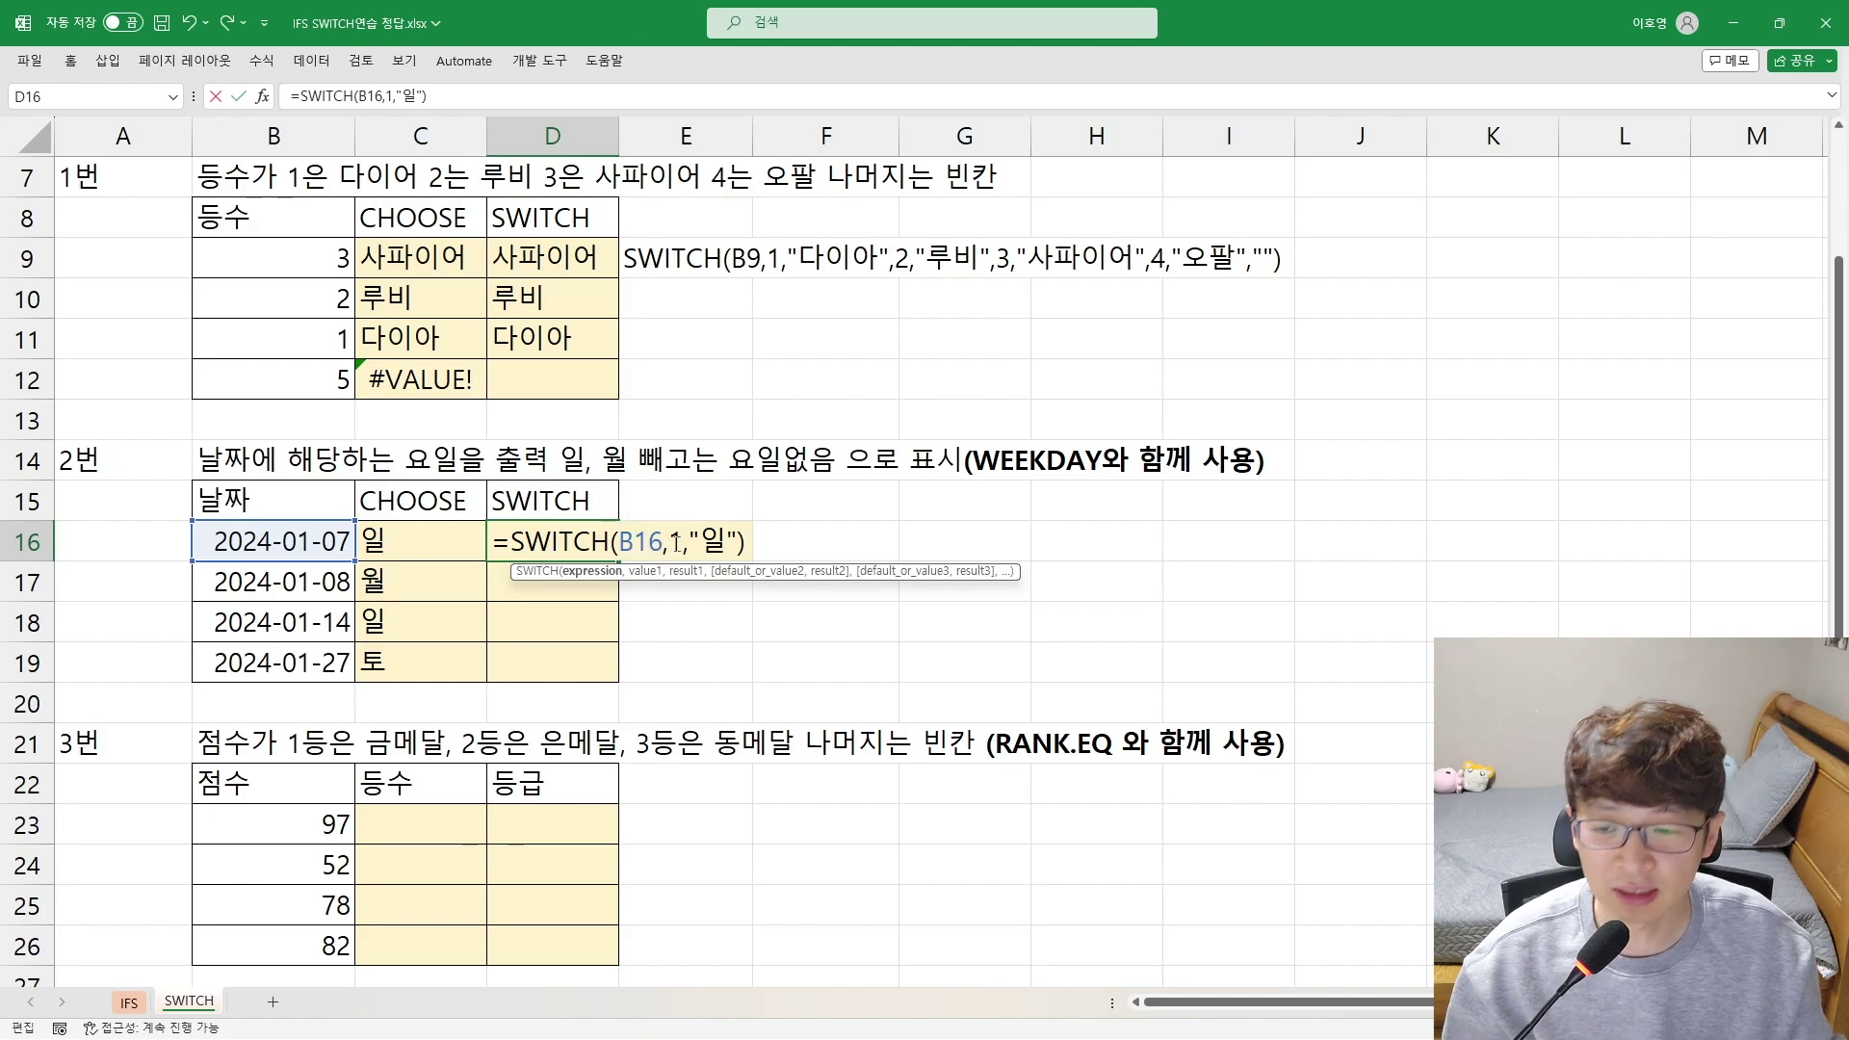
key("Return")
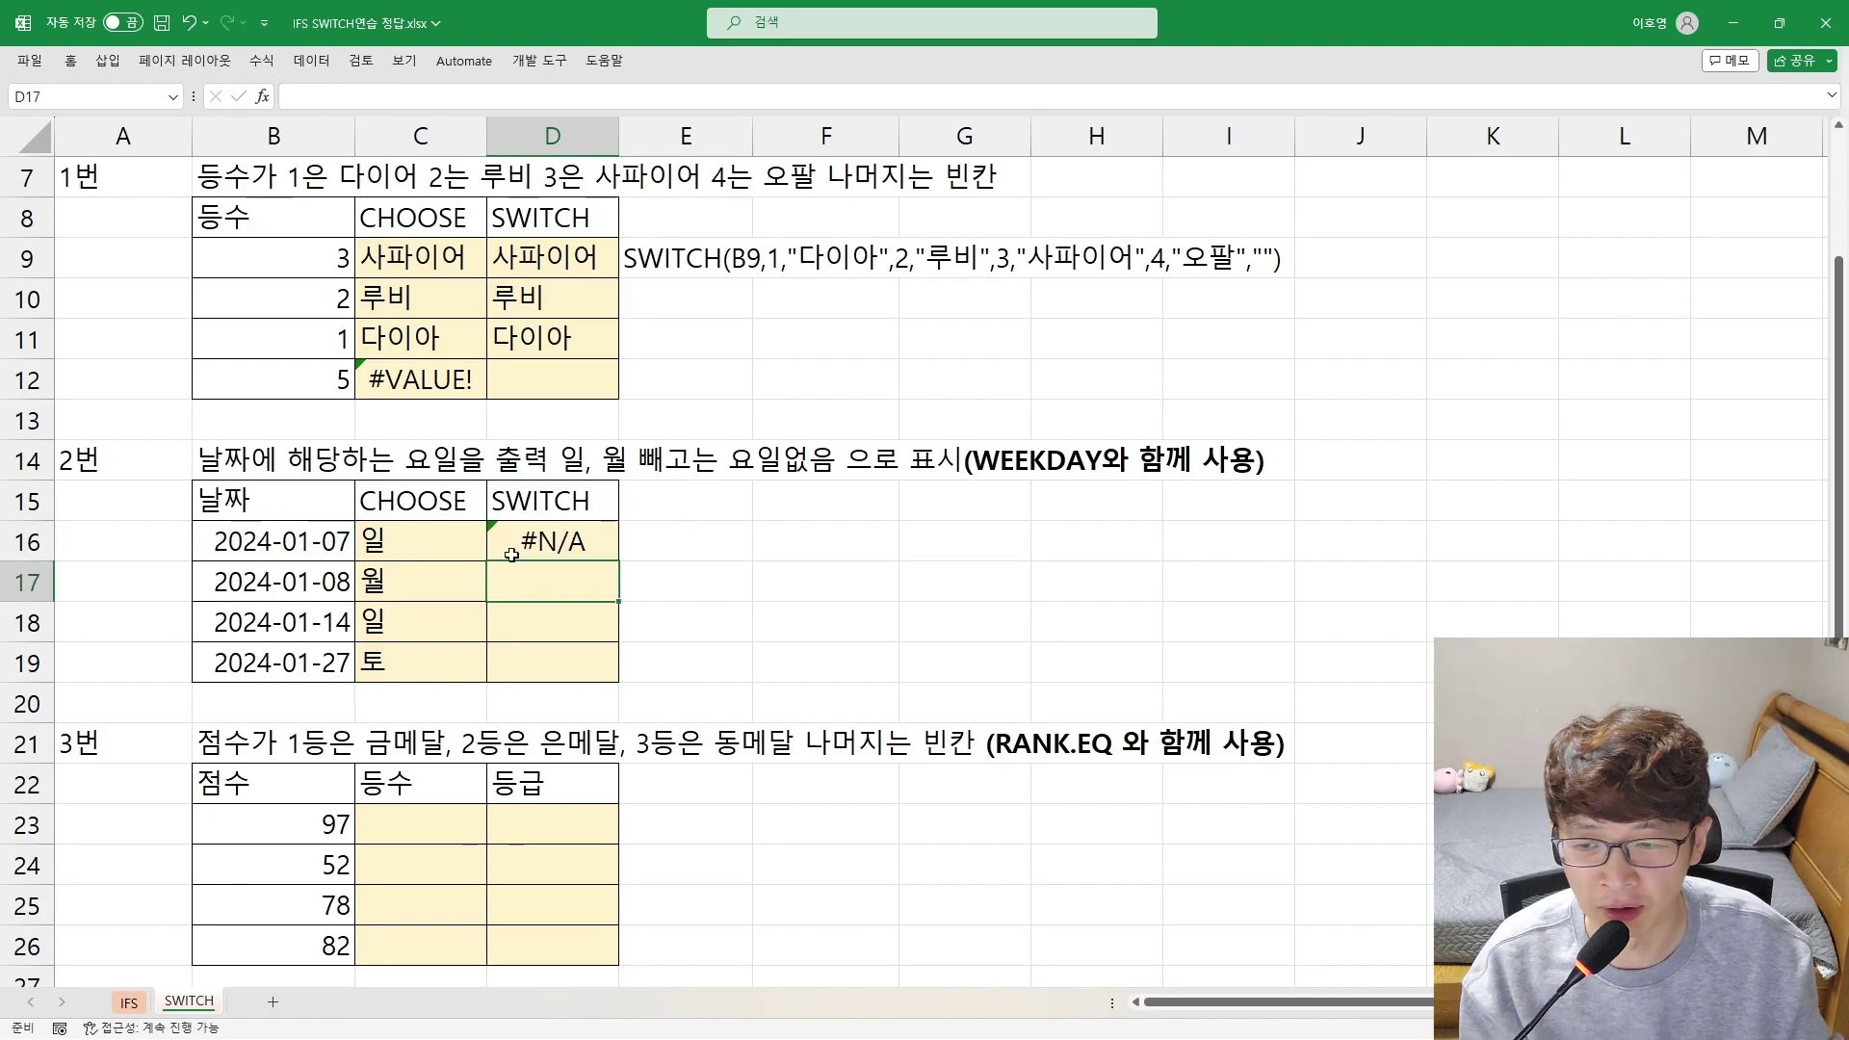
Replace the B16 expression in D16's SWITCH formula with WEEKDAY(B16,1)
left_click(511, 553)
left_click(482, 532)
left_click(540, 533)
double_click(542, 535)
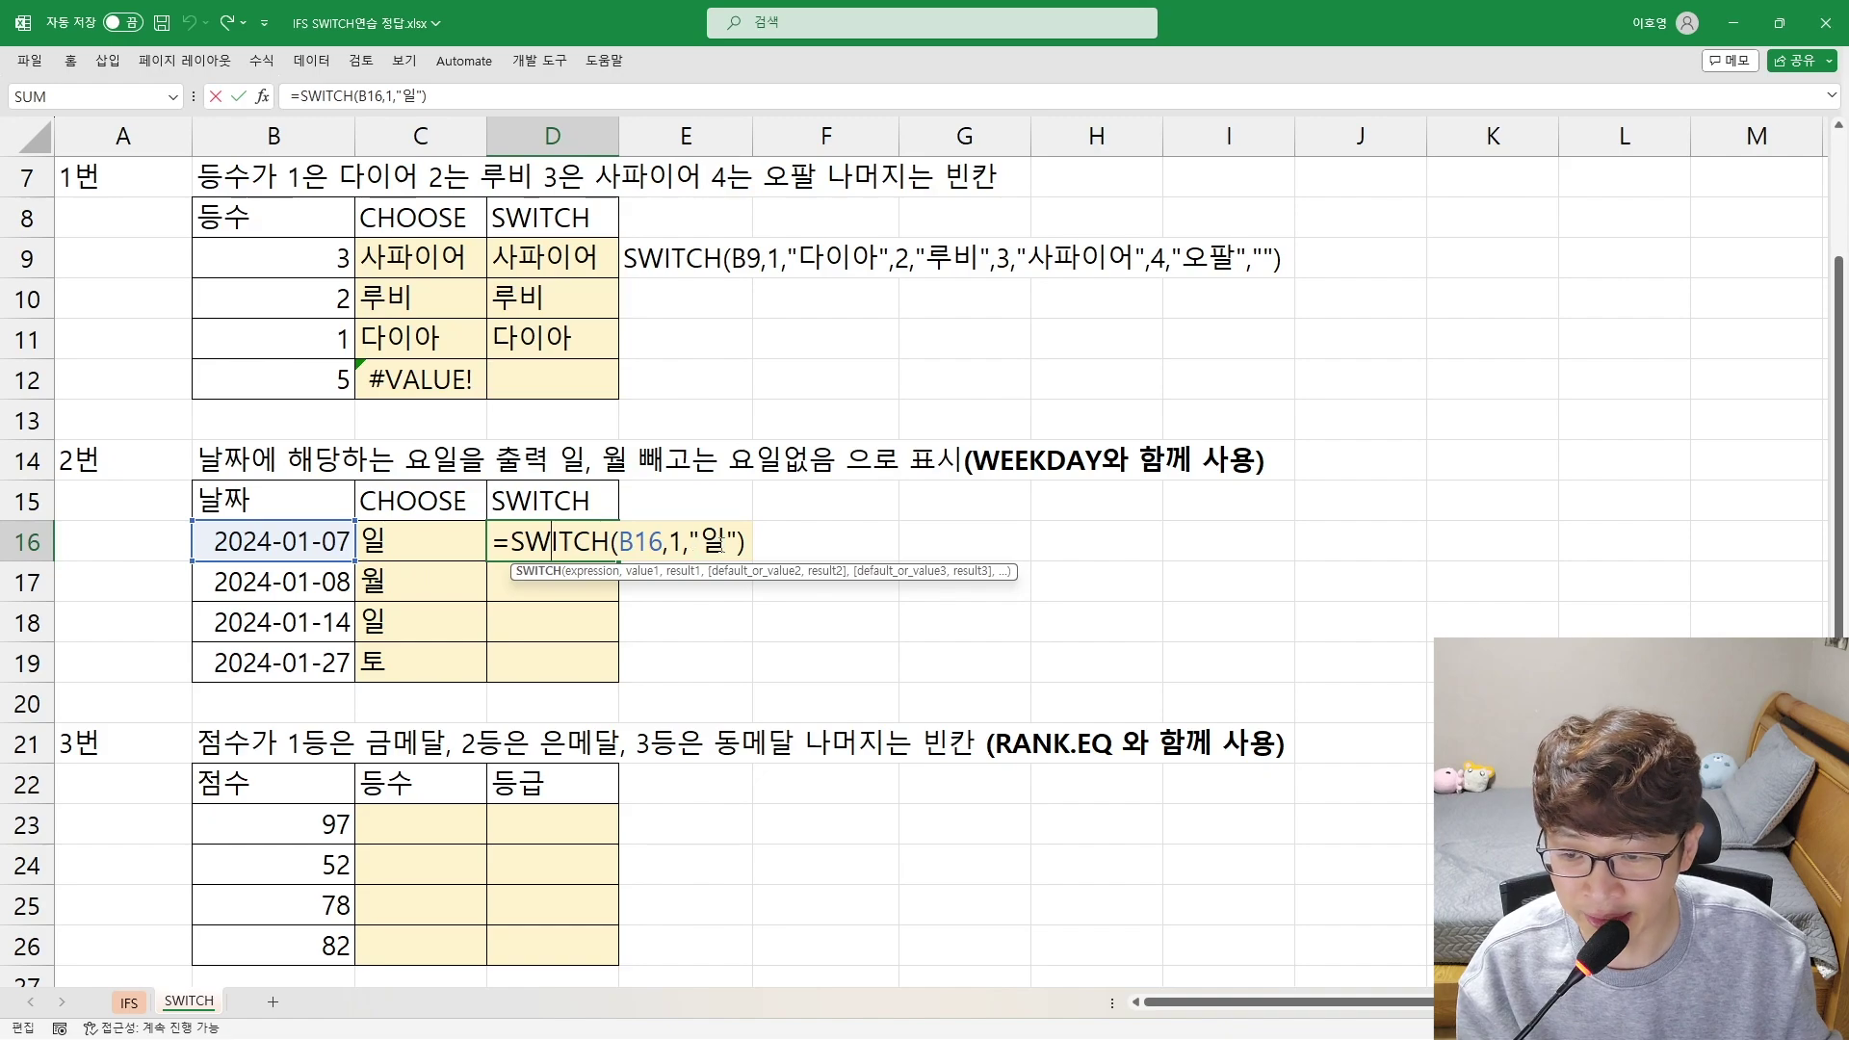
left_click_drag(626, 542, 664, 542)
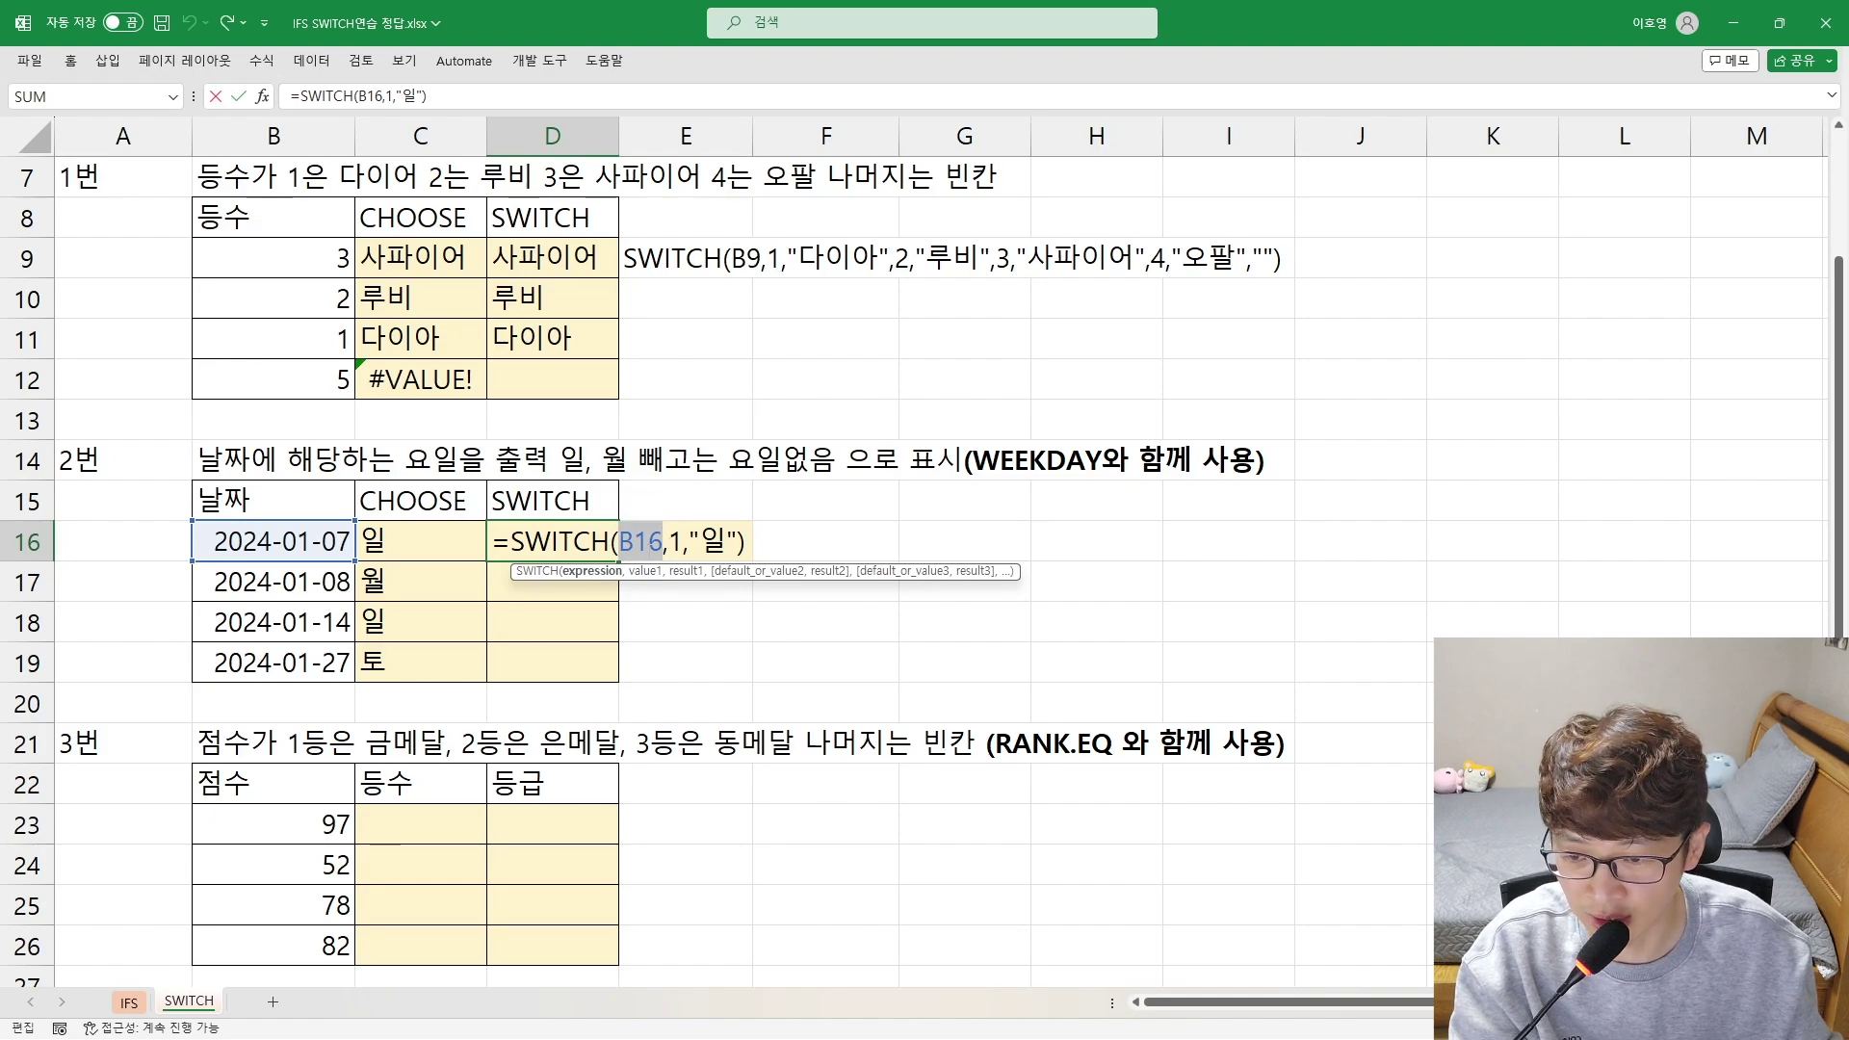
key("BackSpace")
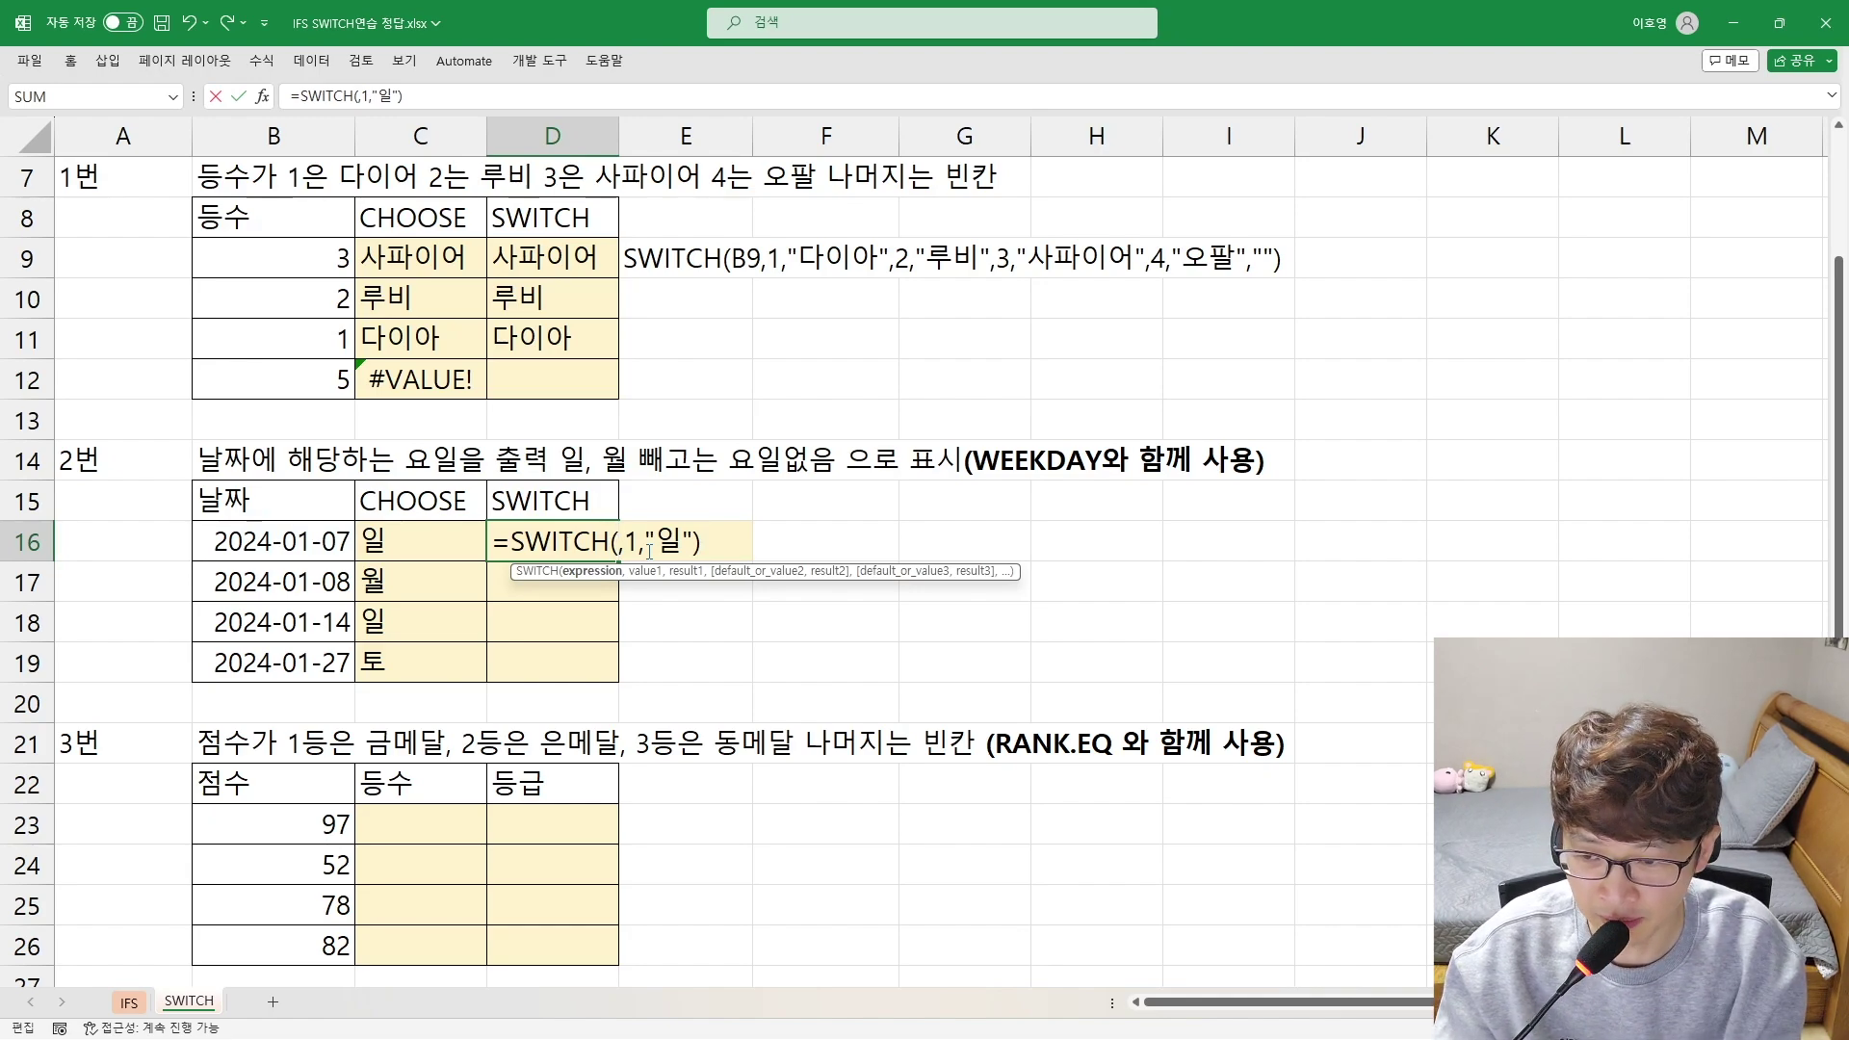
type("W")
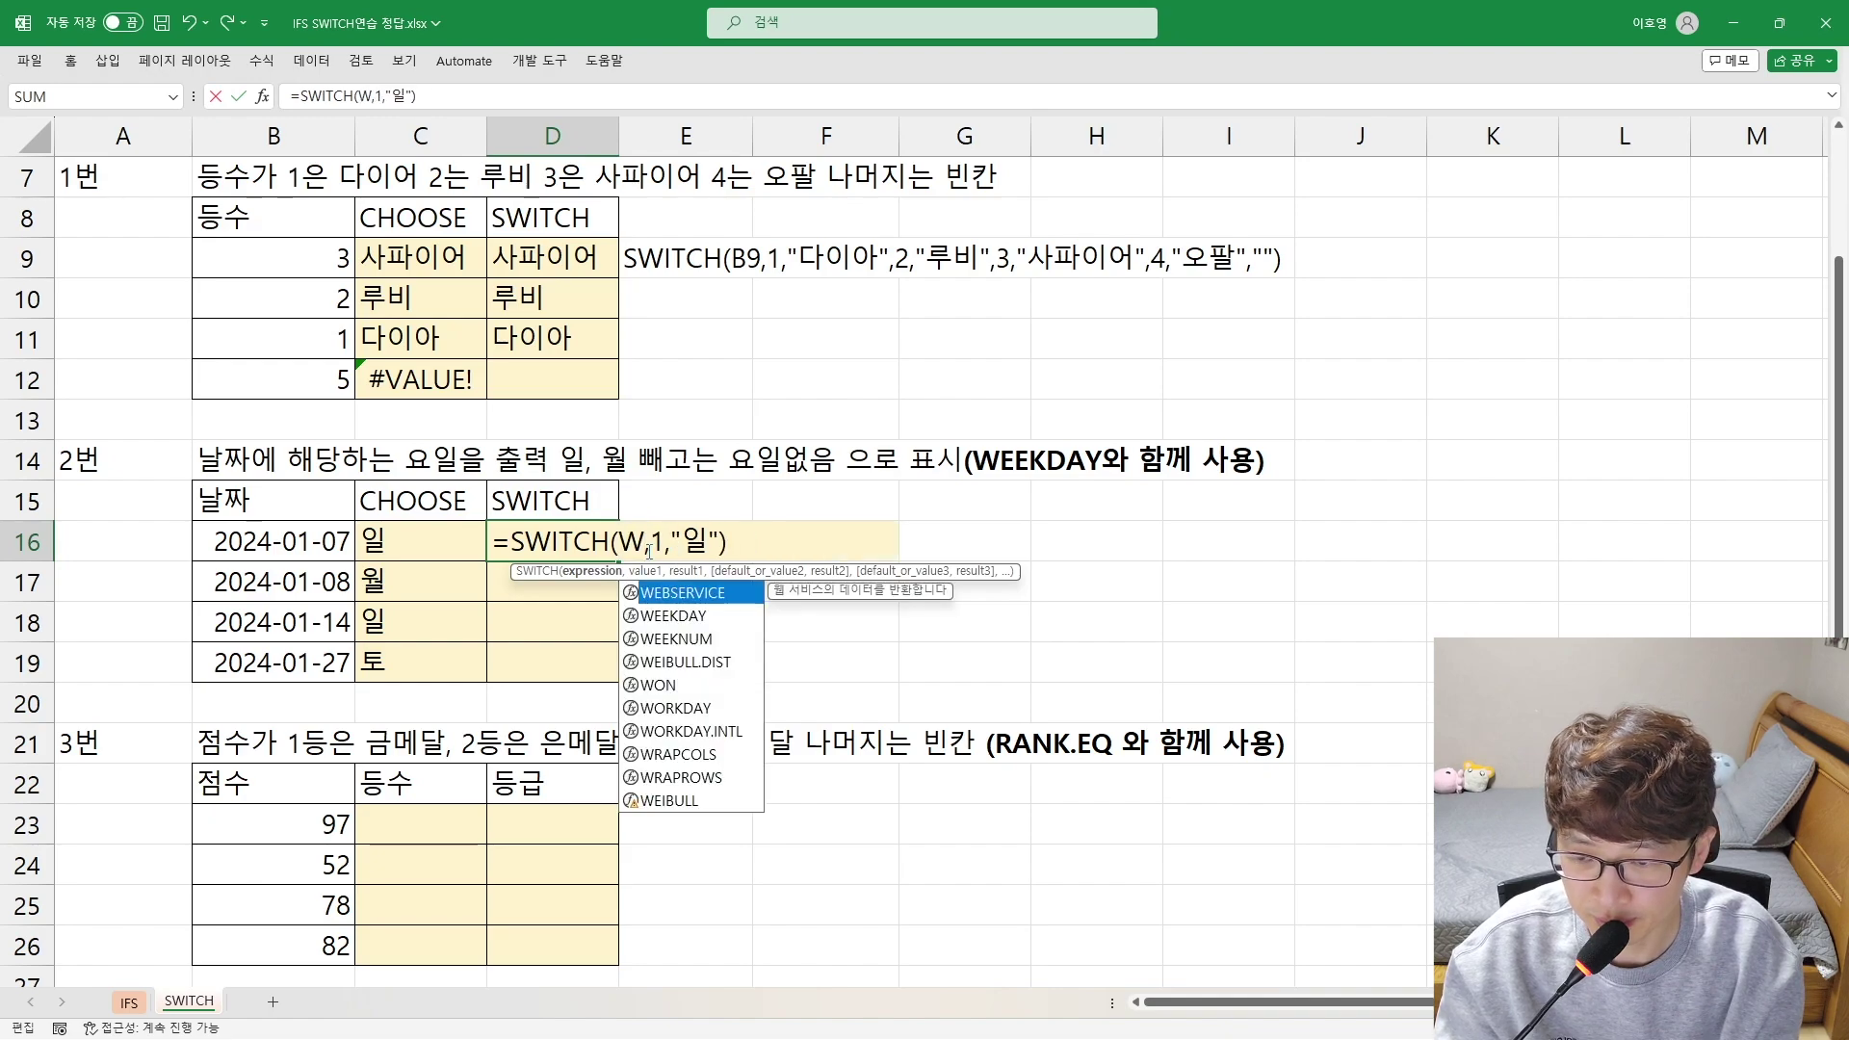
type("EEKD")
key("Tab")
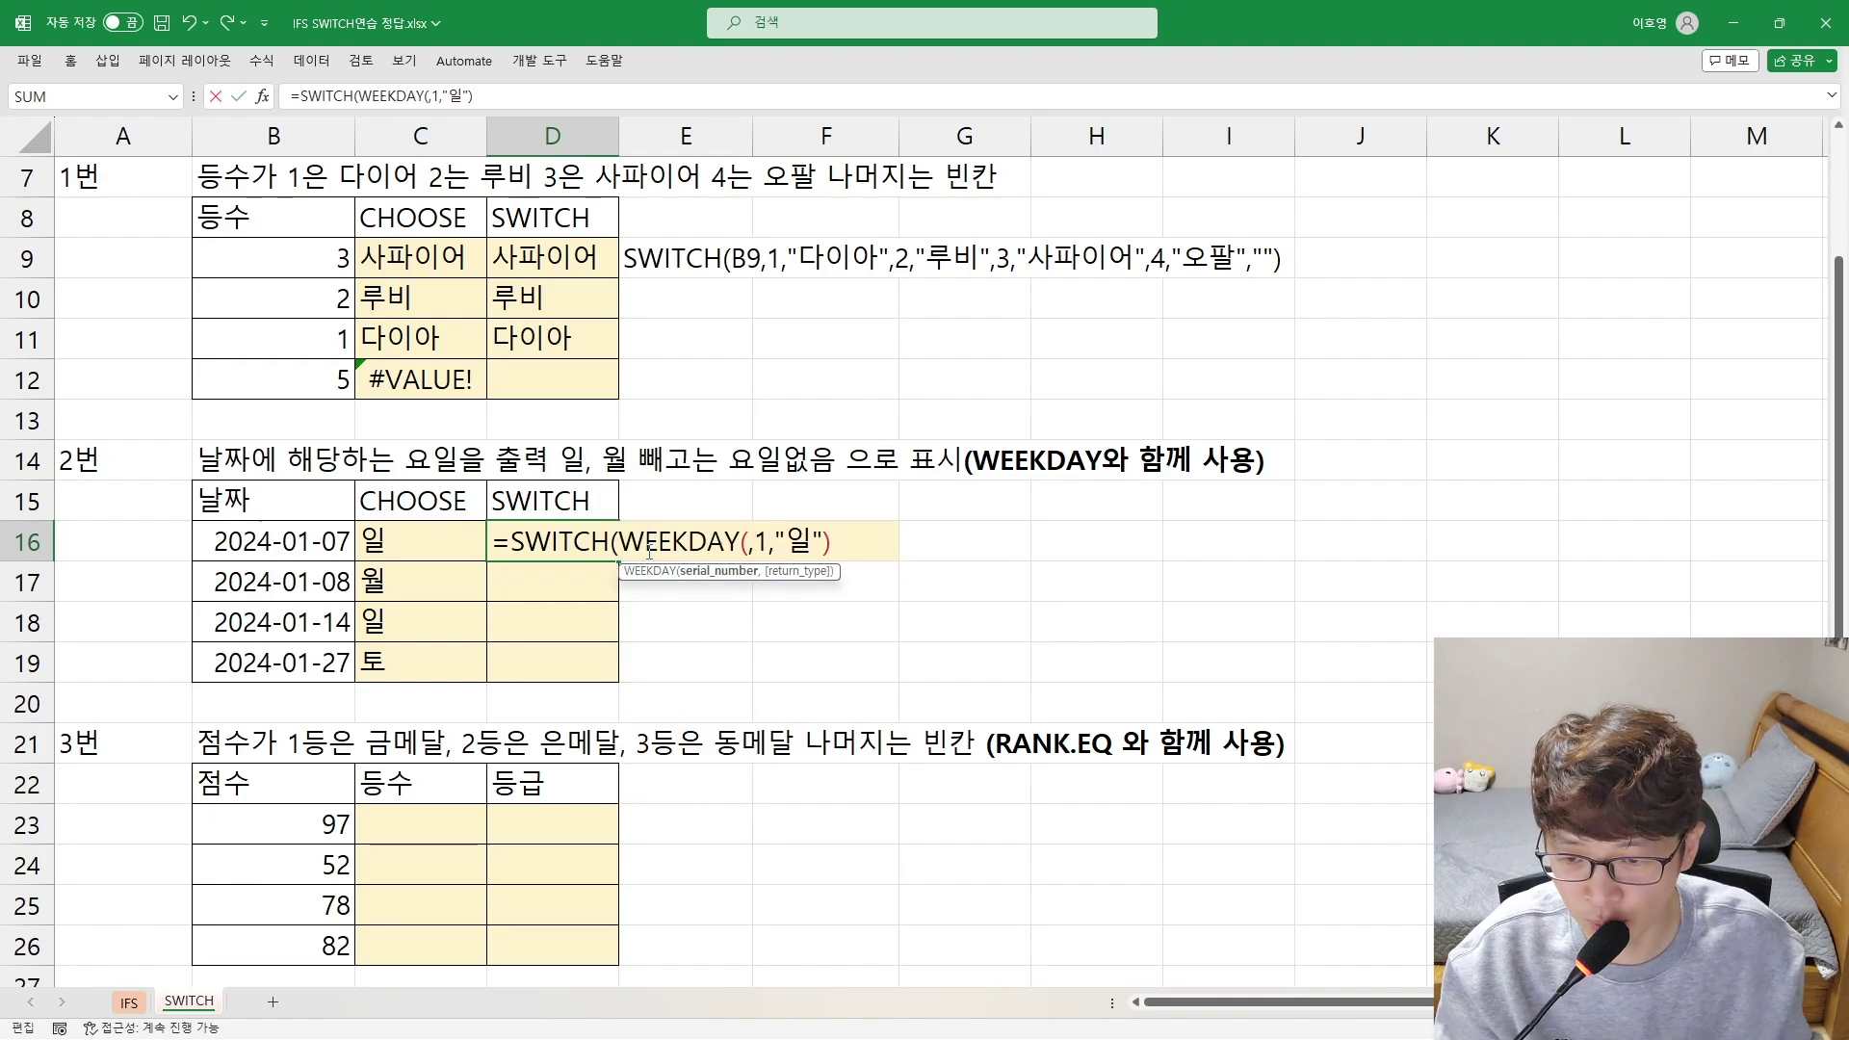
left_click(281, 539)
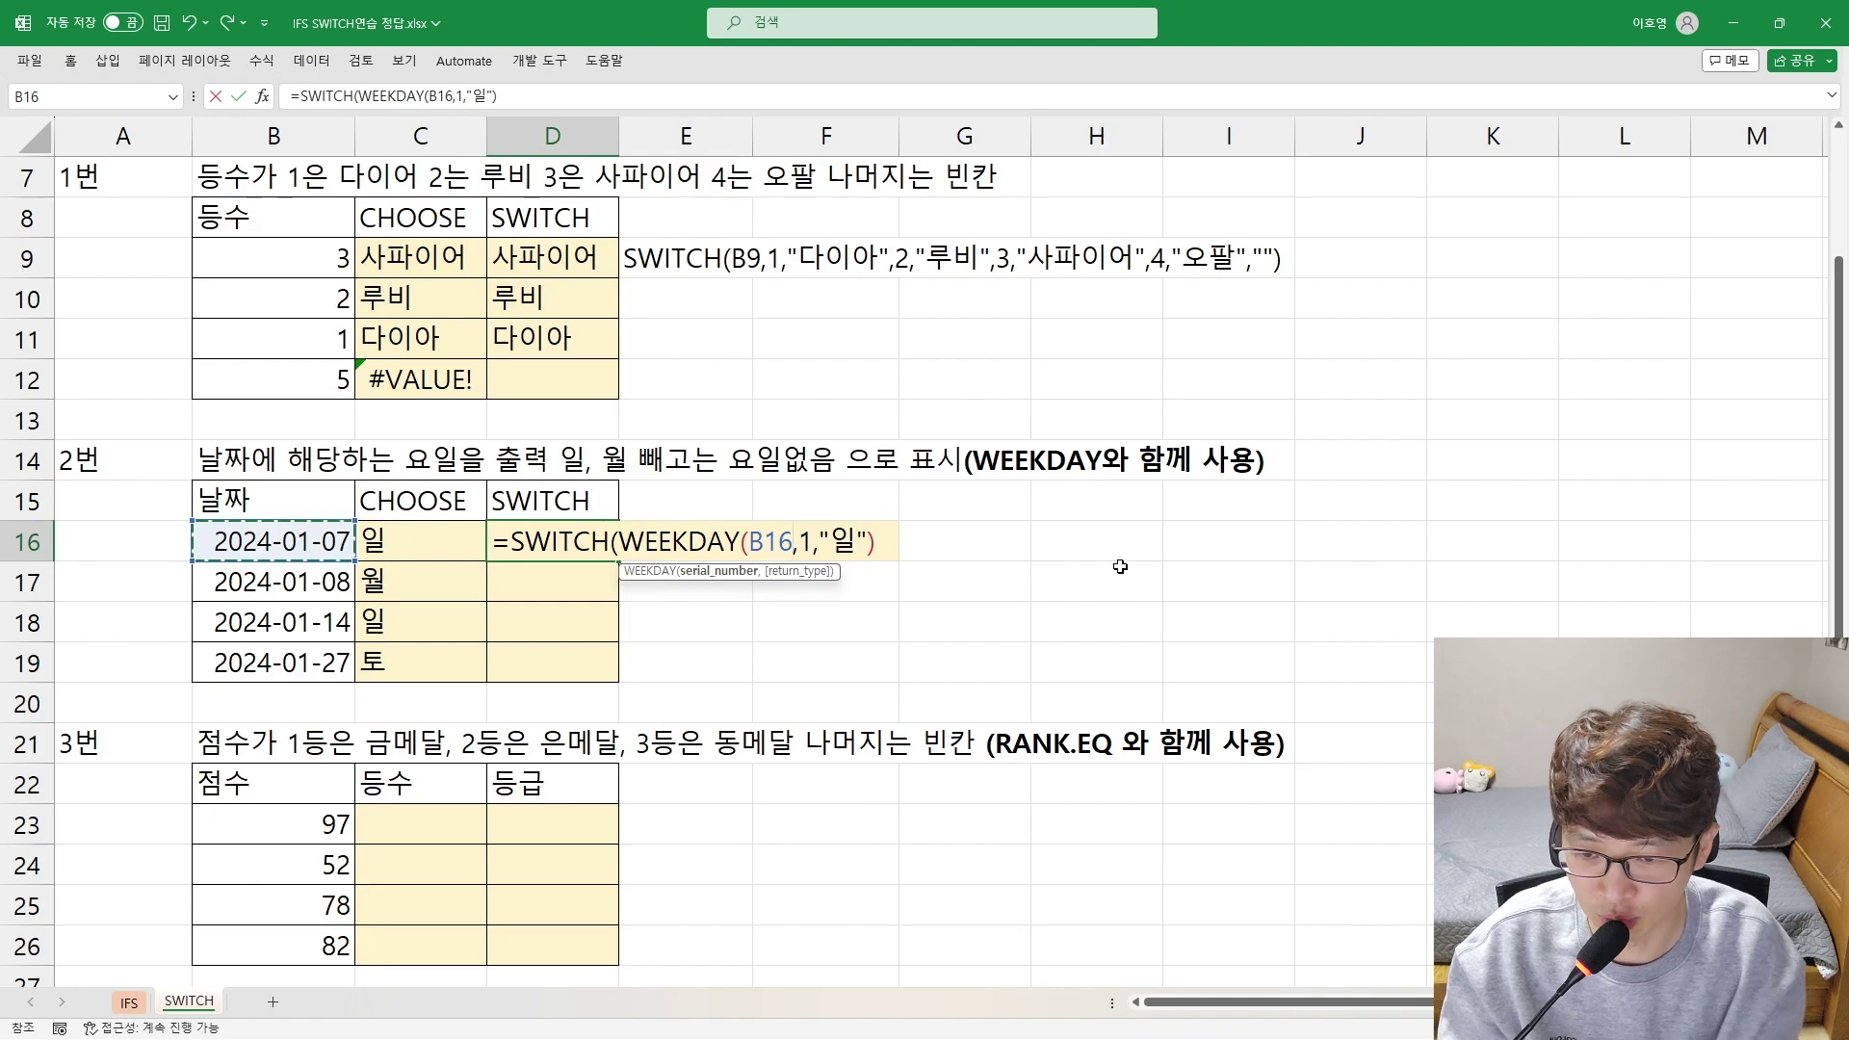
type(",1)")
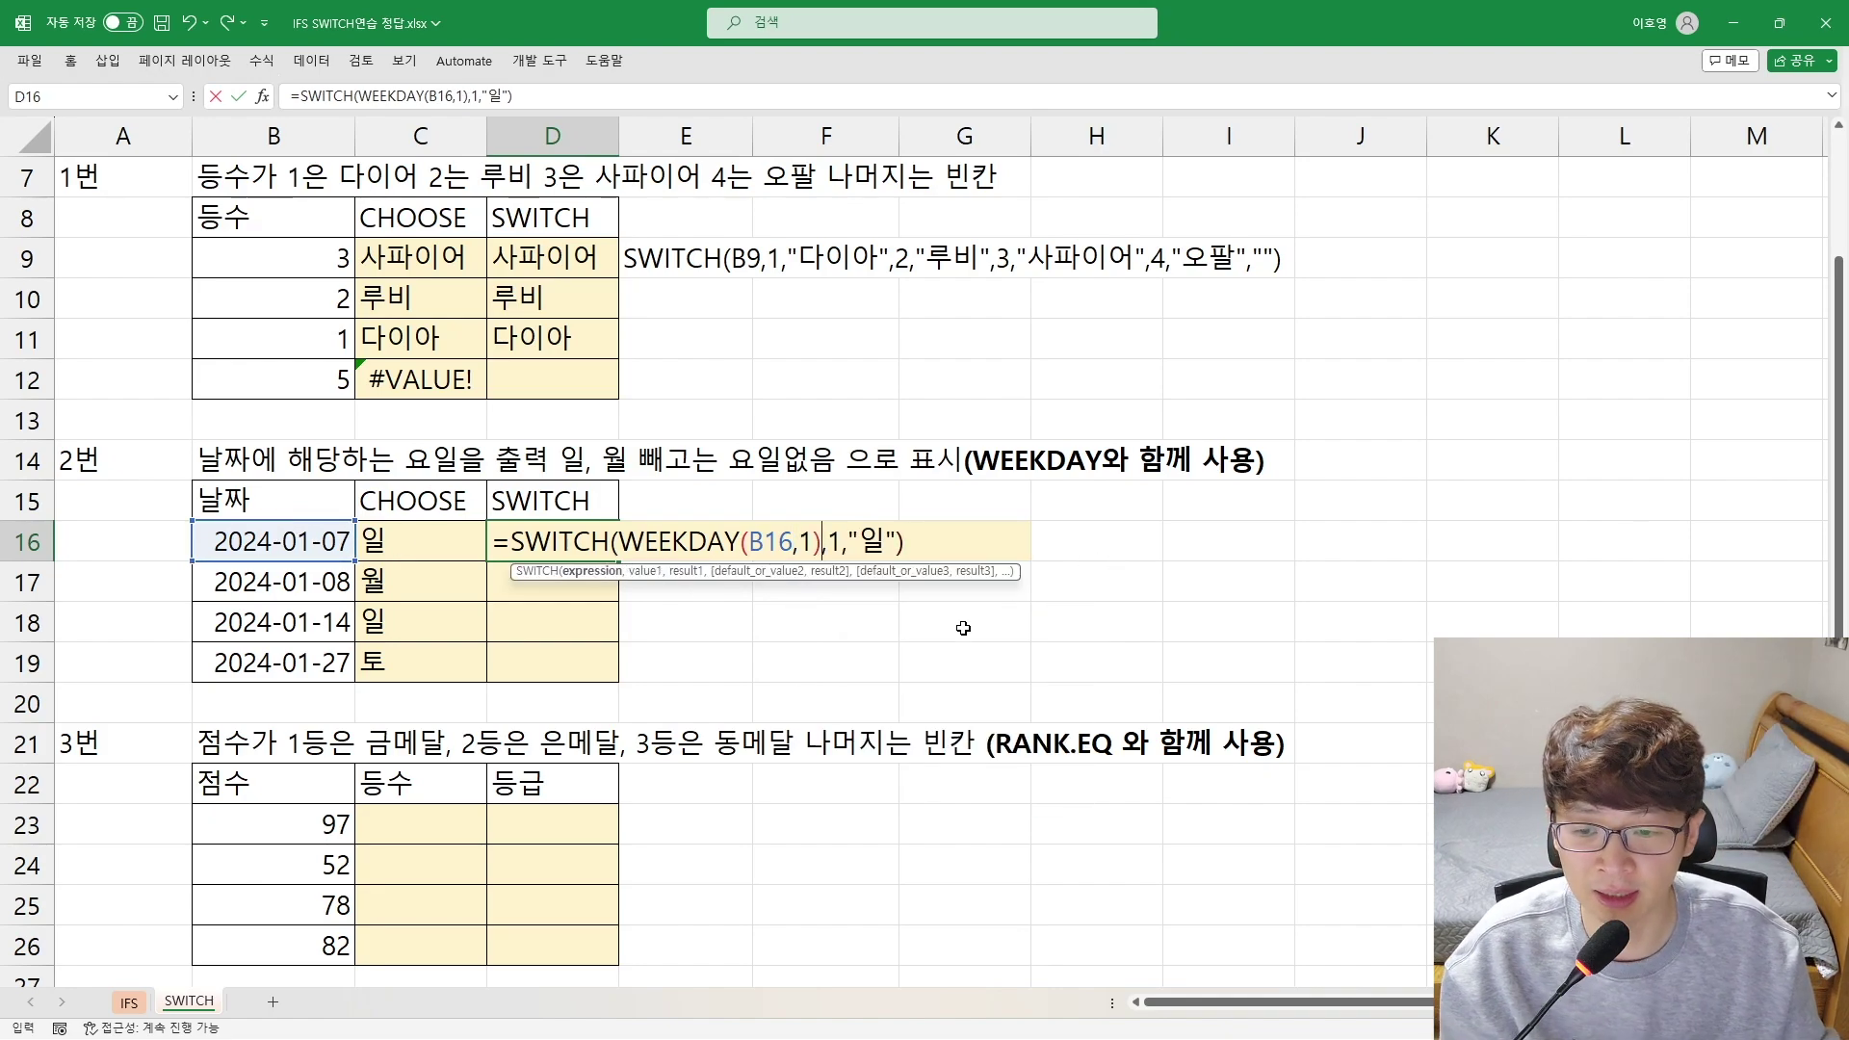
Add the value 2 with the result "월" after "일" in the D16 SWITCH formula
left_click_drag(619, 541, 821, 541)
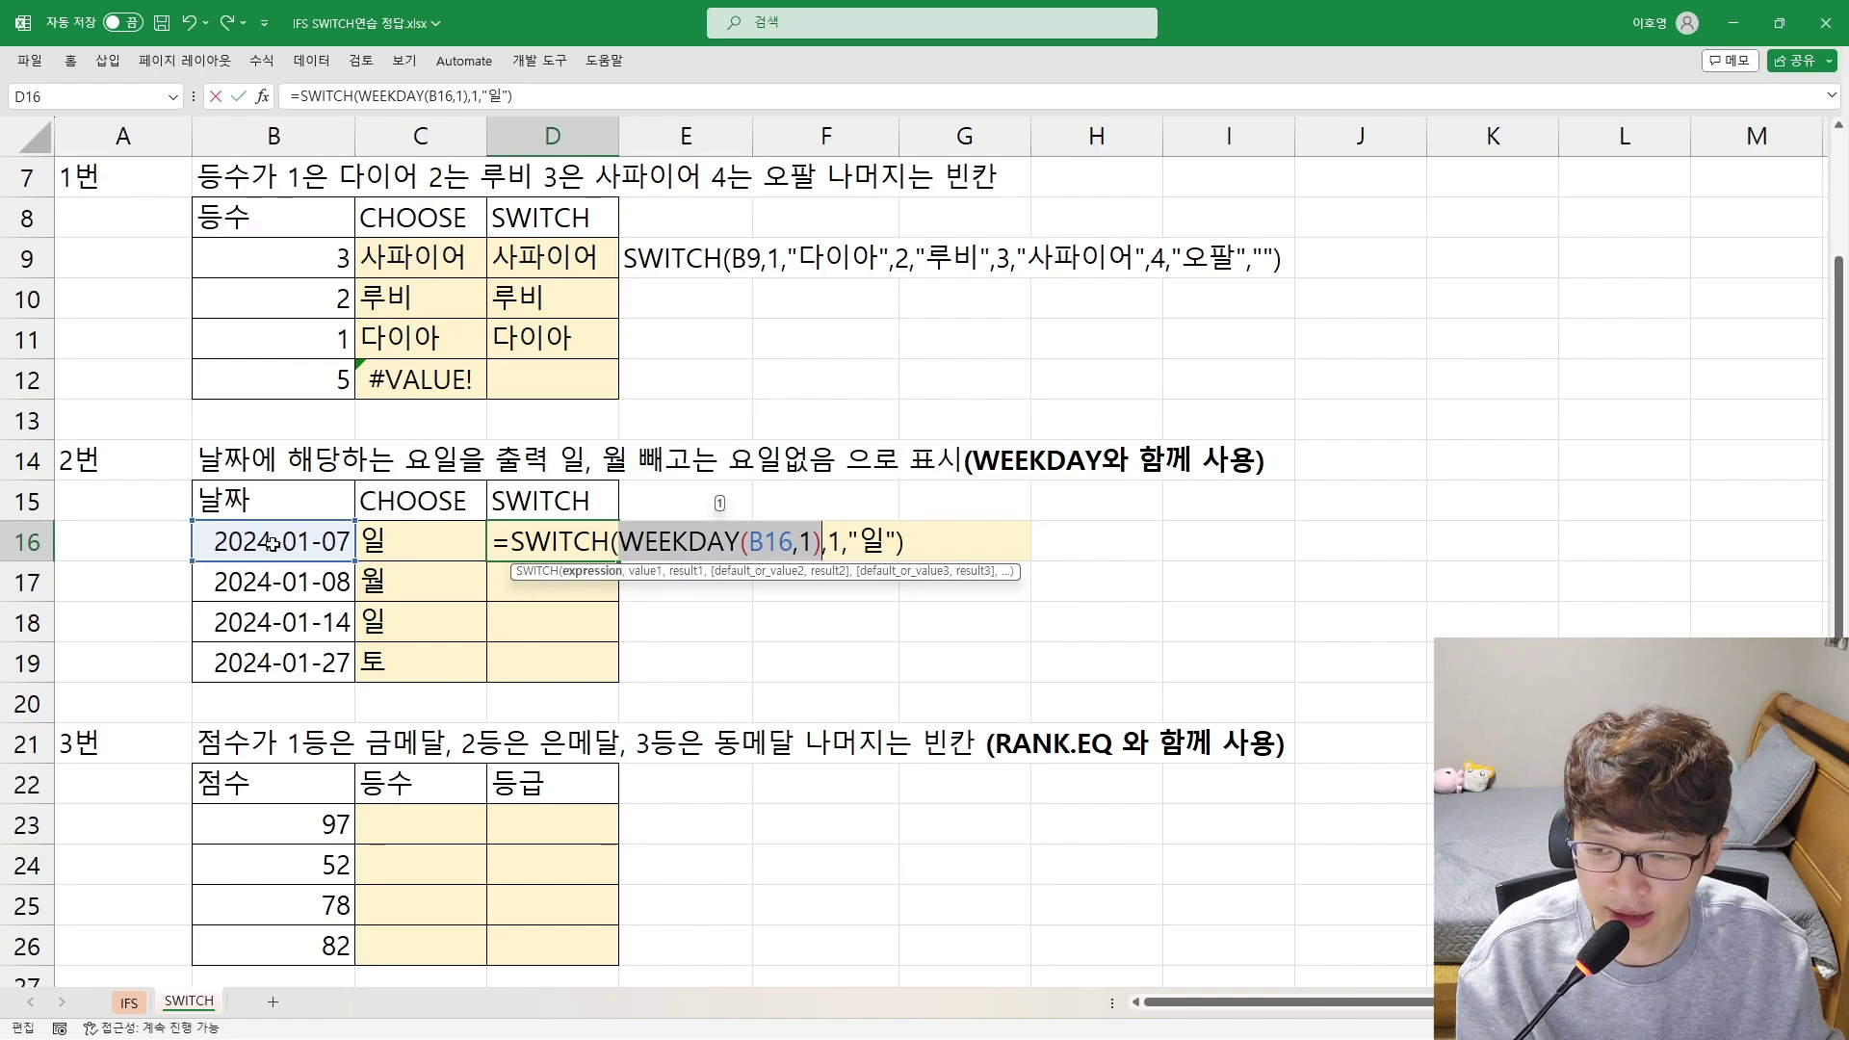
left_click(832, 544)
left_click(895, 541)
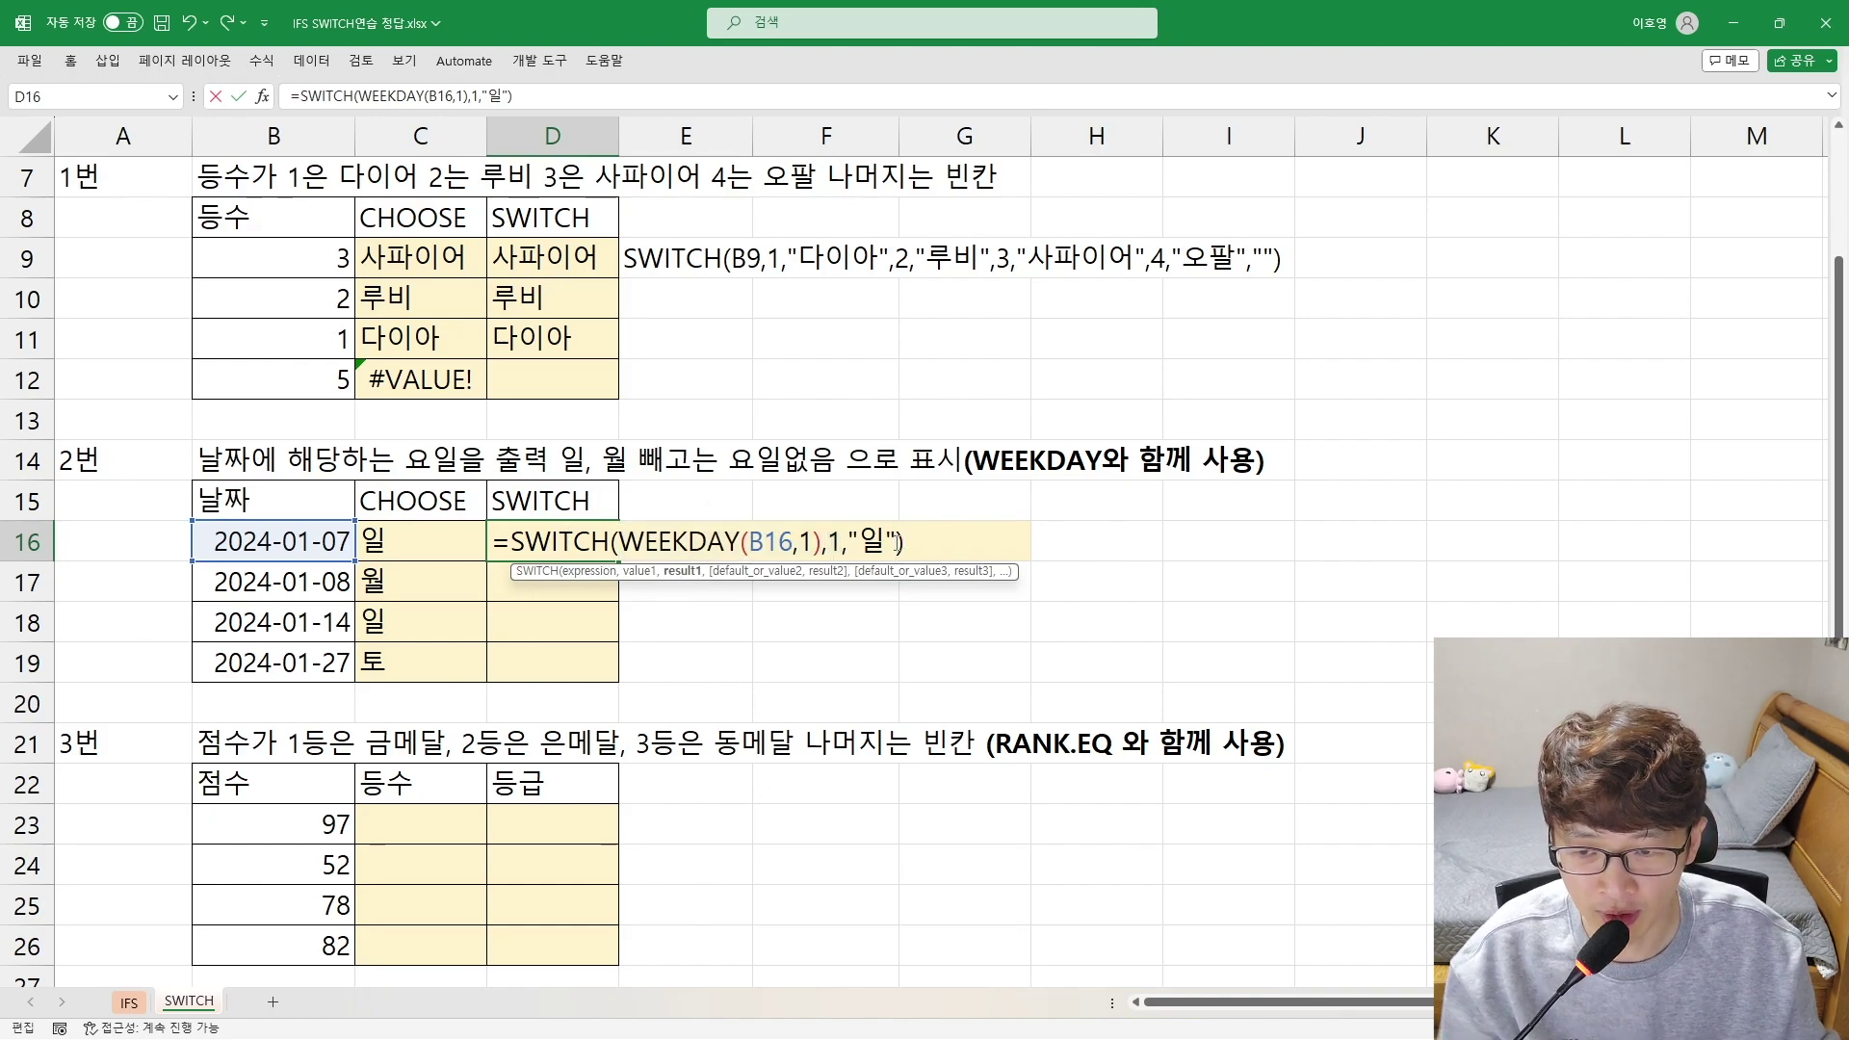
type(",2\"D")
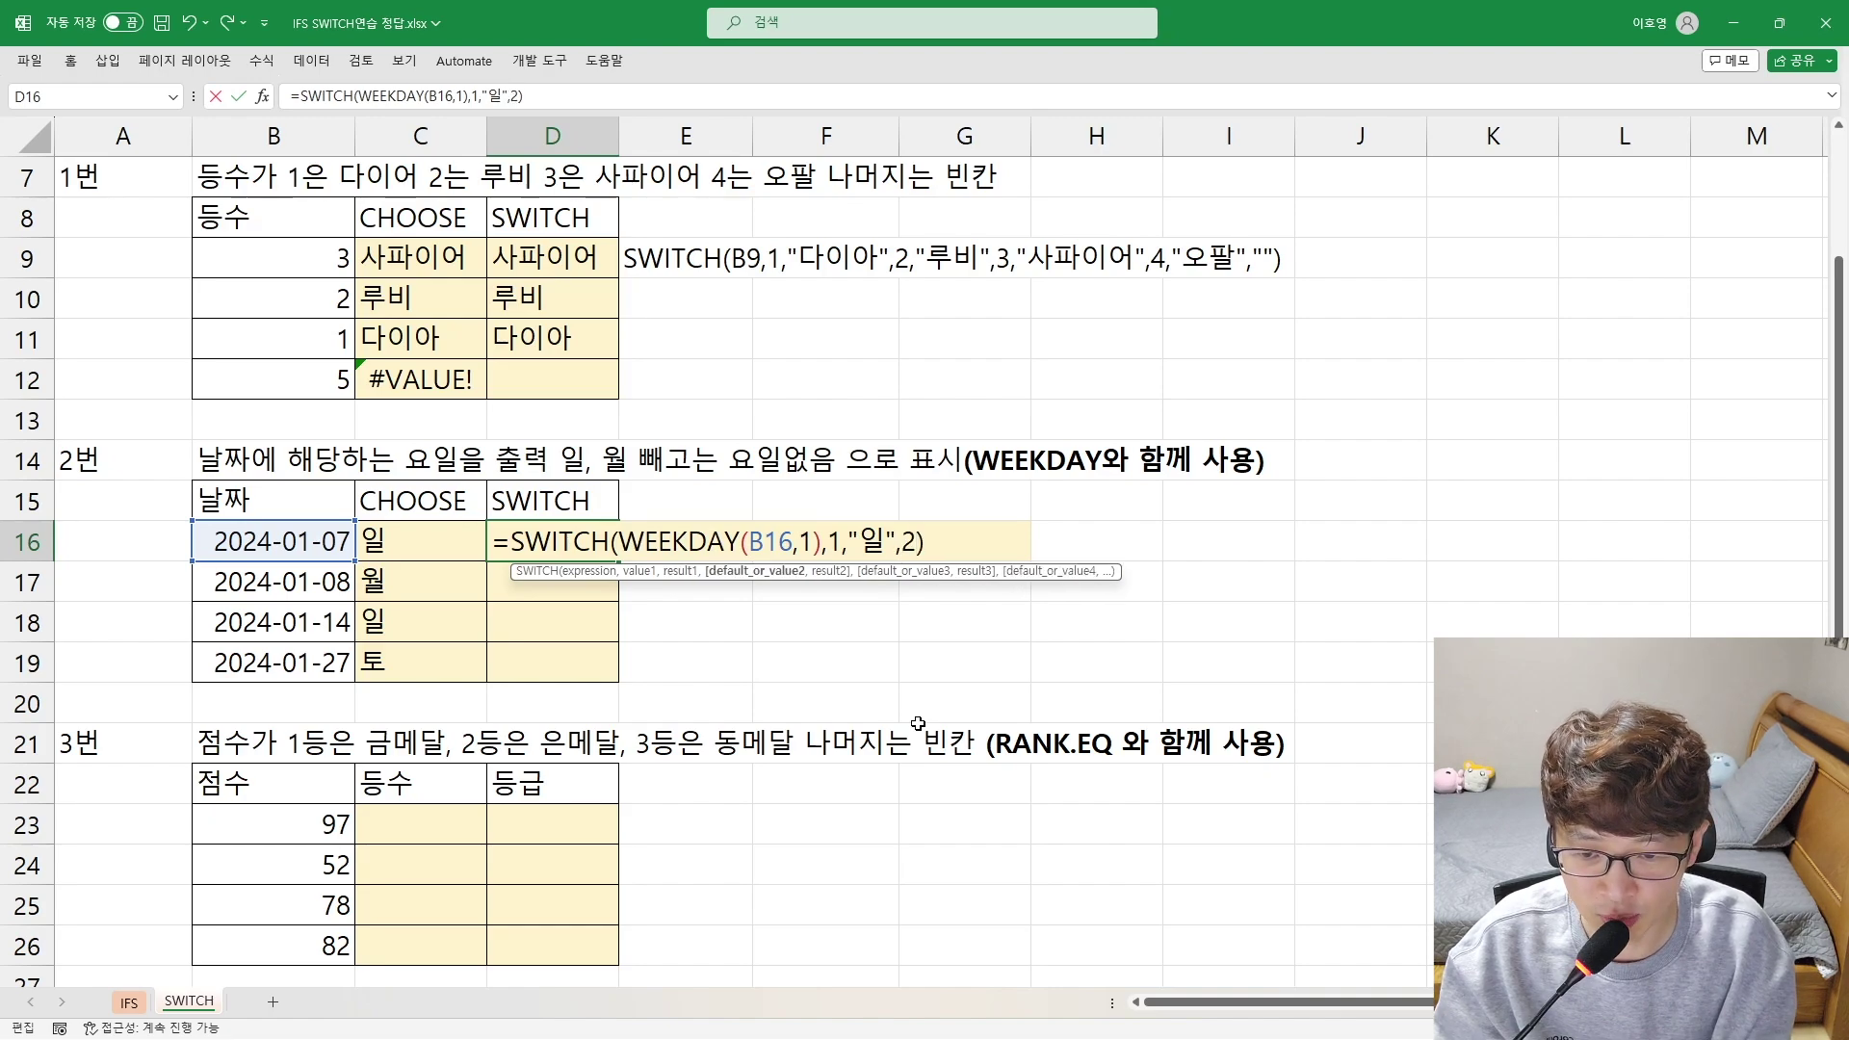
type("NJ")
key("BackSpace")
key("BackSpace")
key("BackSpace")
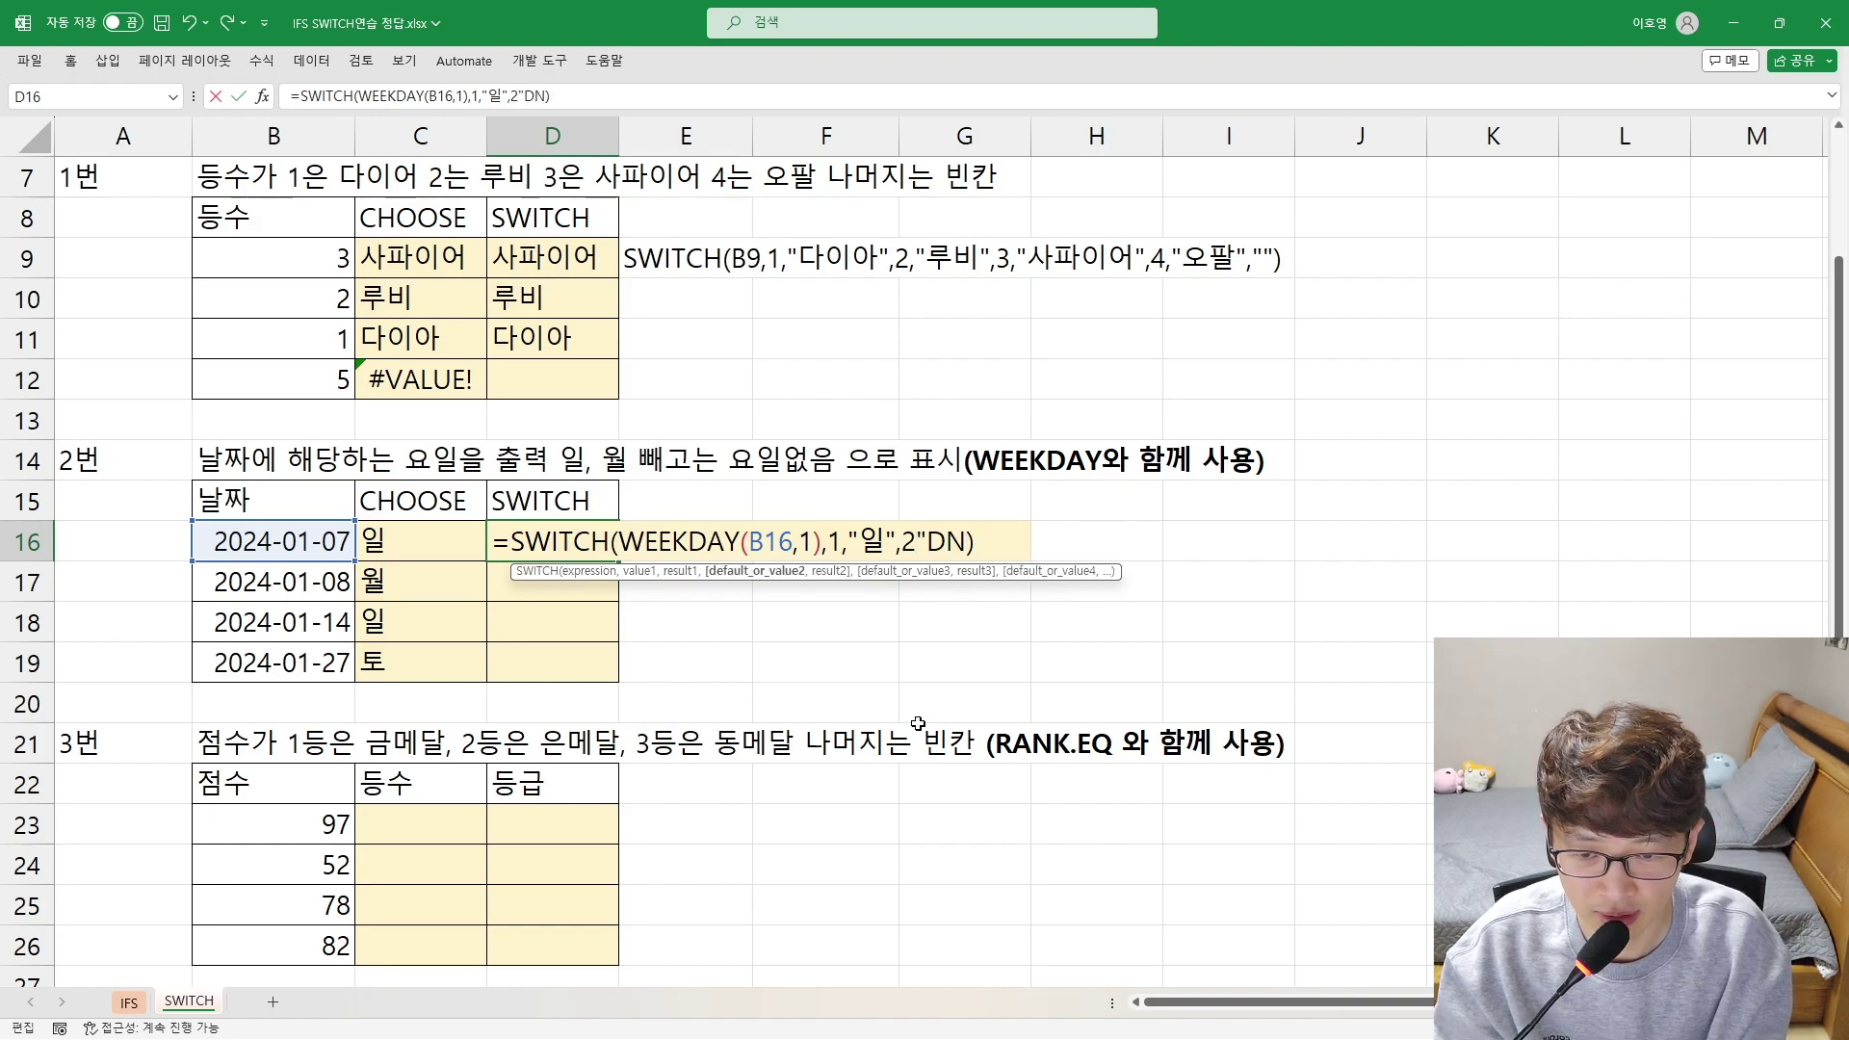
key("Hangul")
type("월\"")
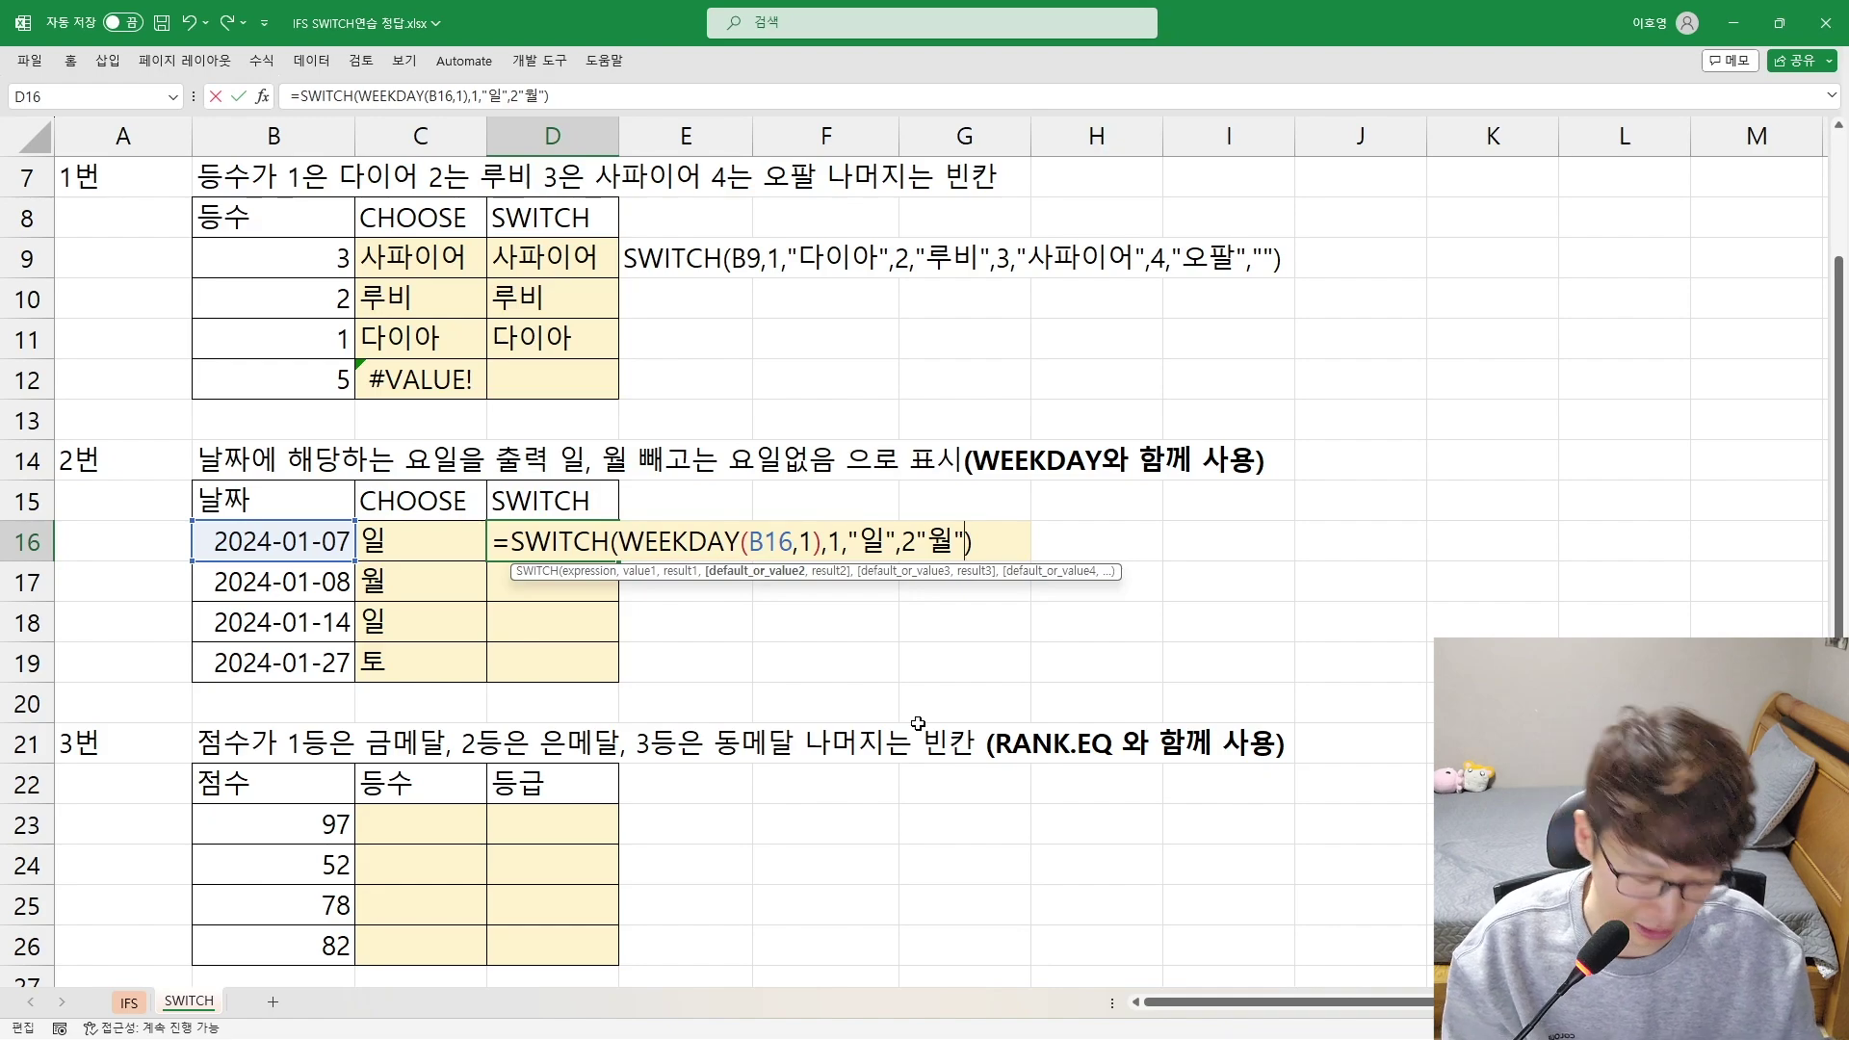
Add the default result "요일없음" to the D16 formula and insert the missing comma between 2 and "월"
type(",")
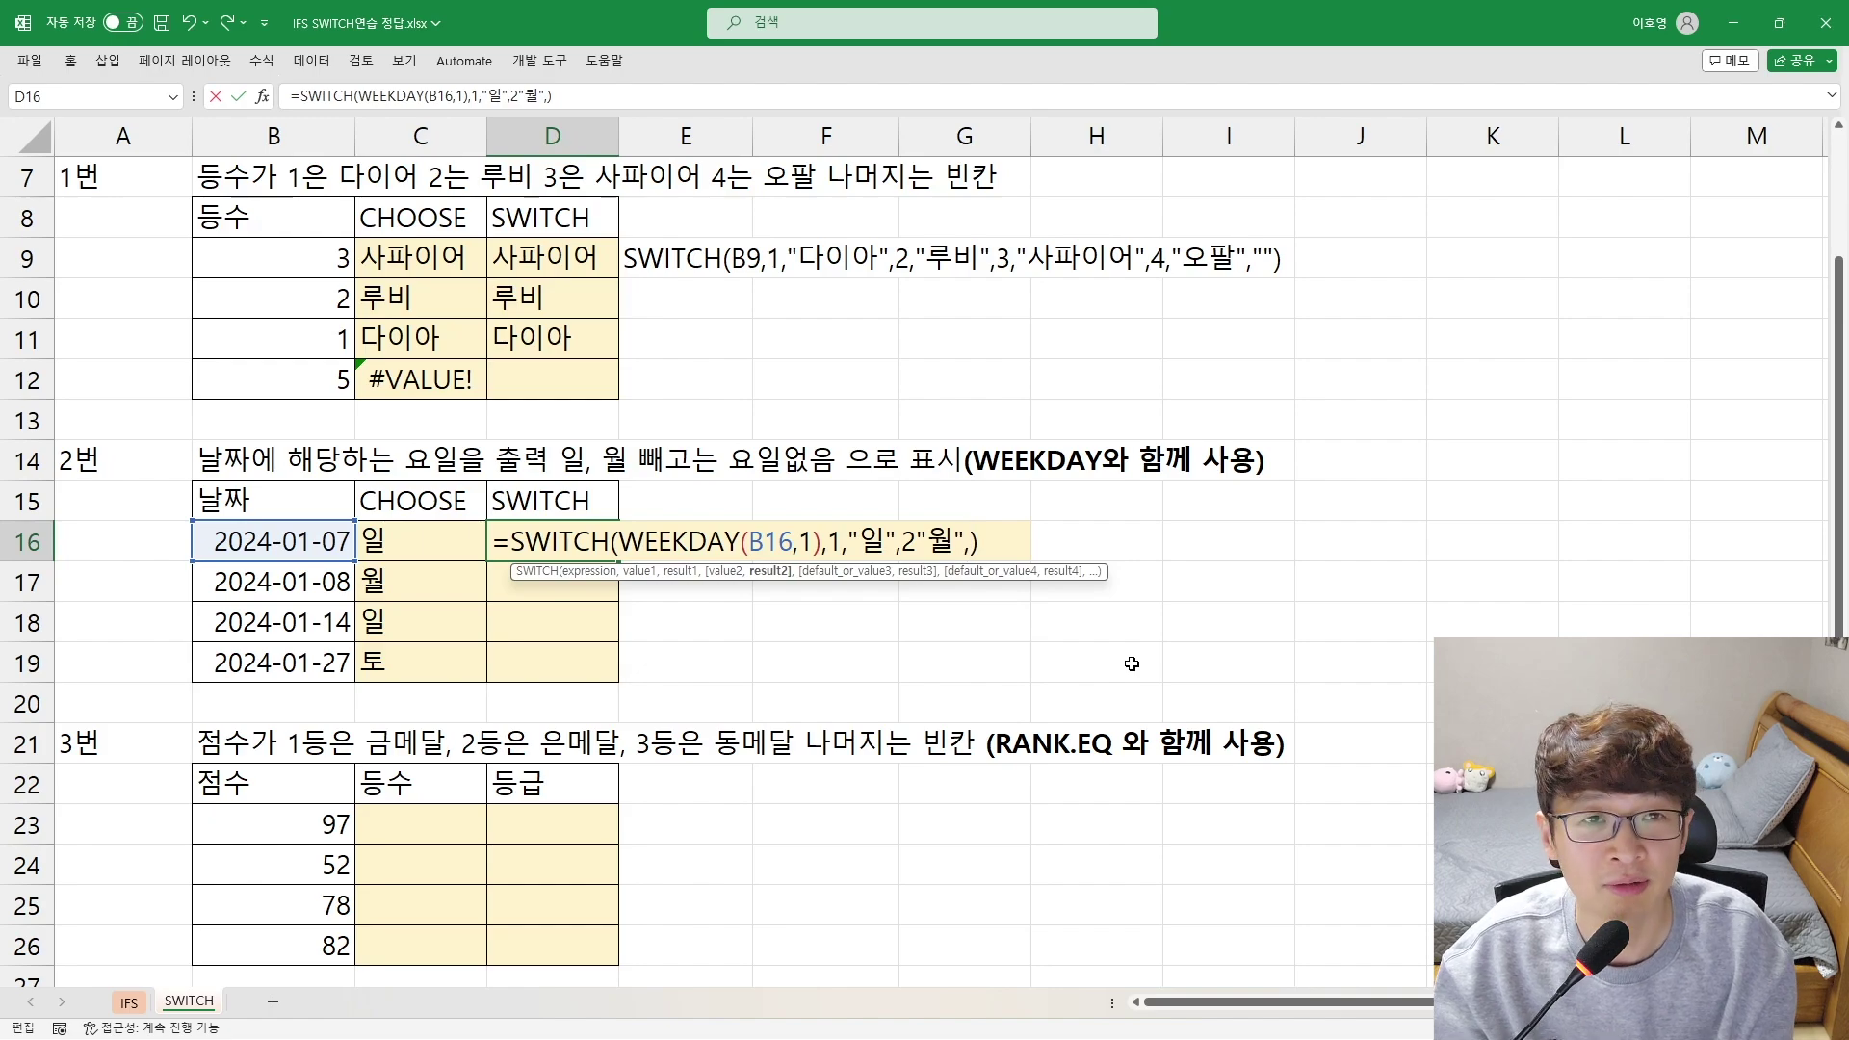
type("\"요일없음\"")
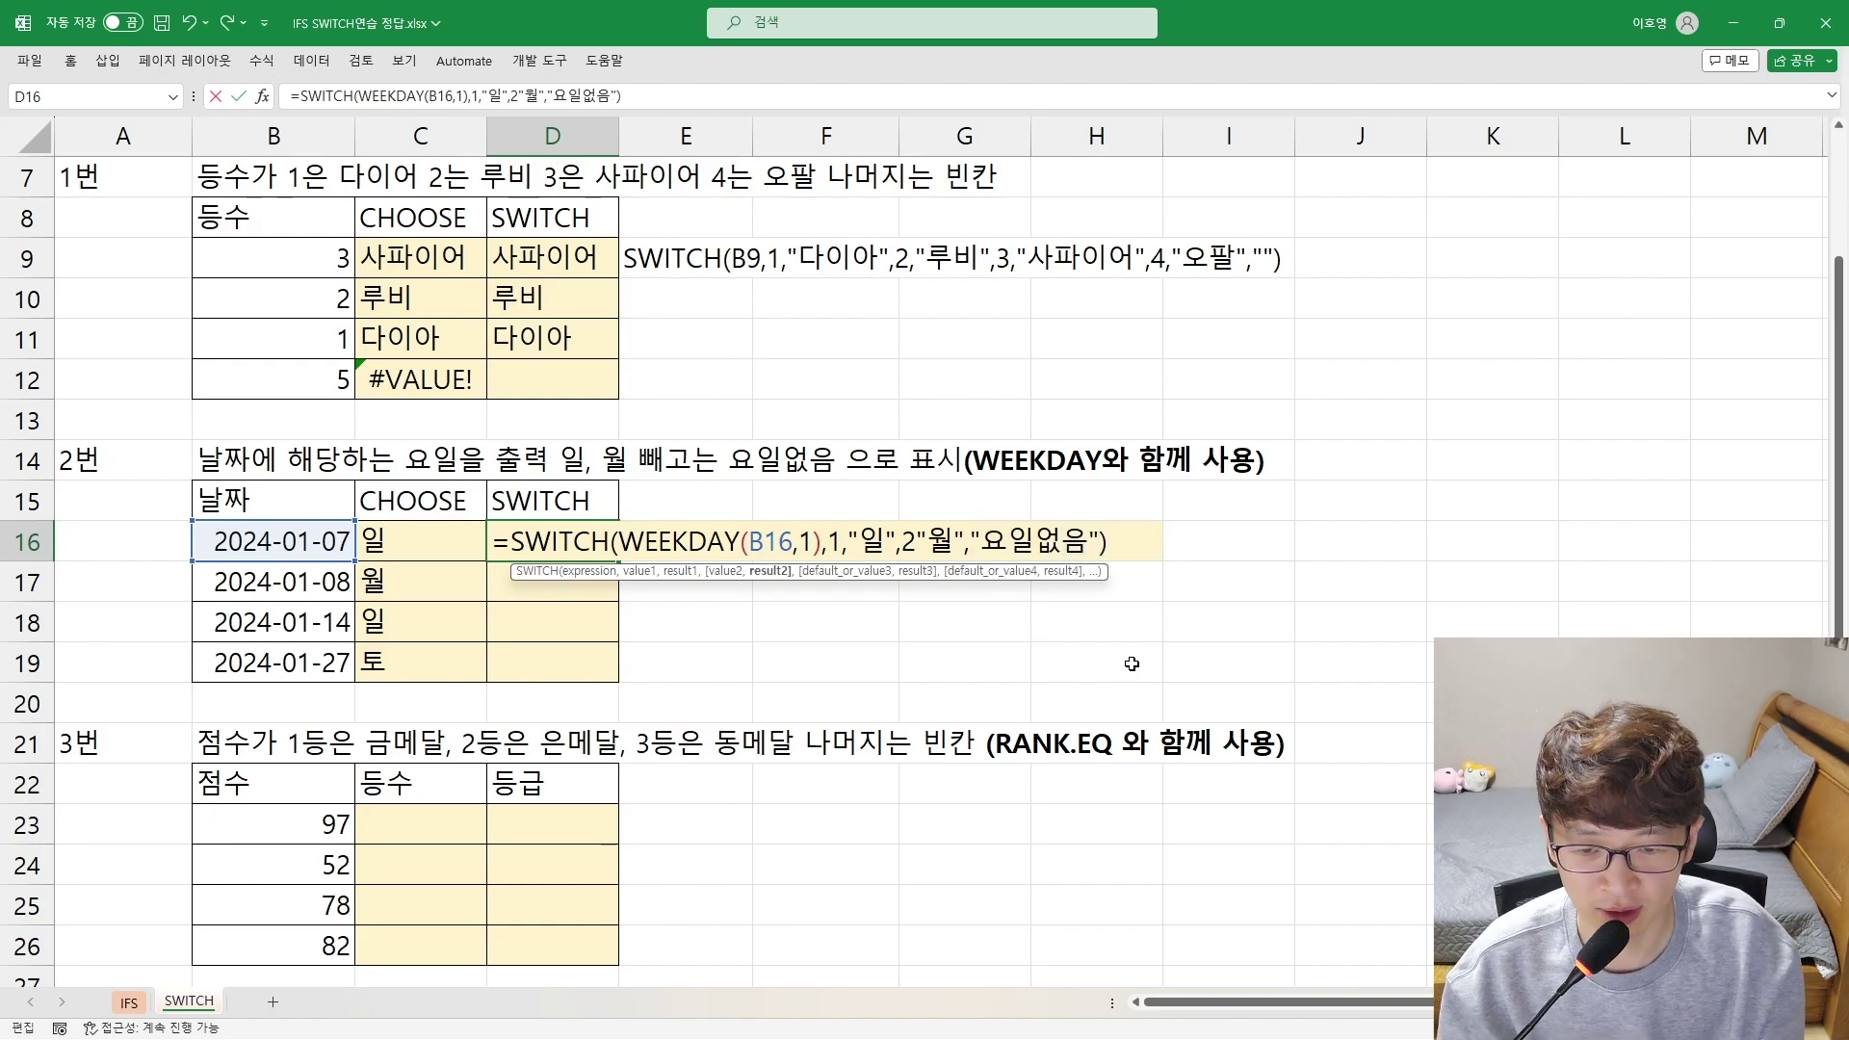
key("Return")
key("Return")
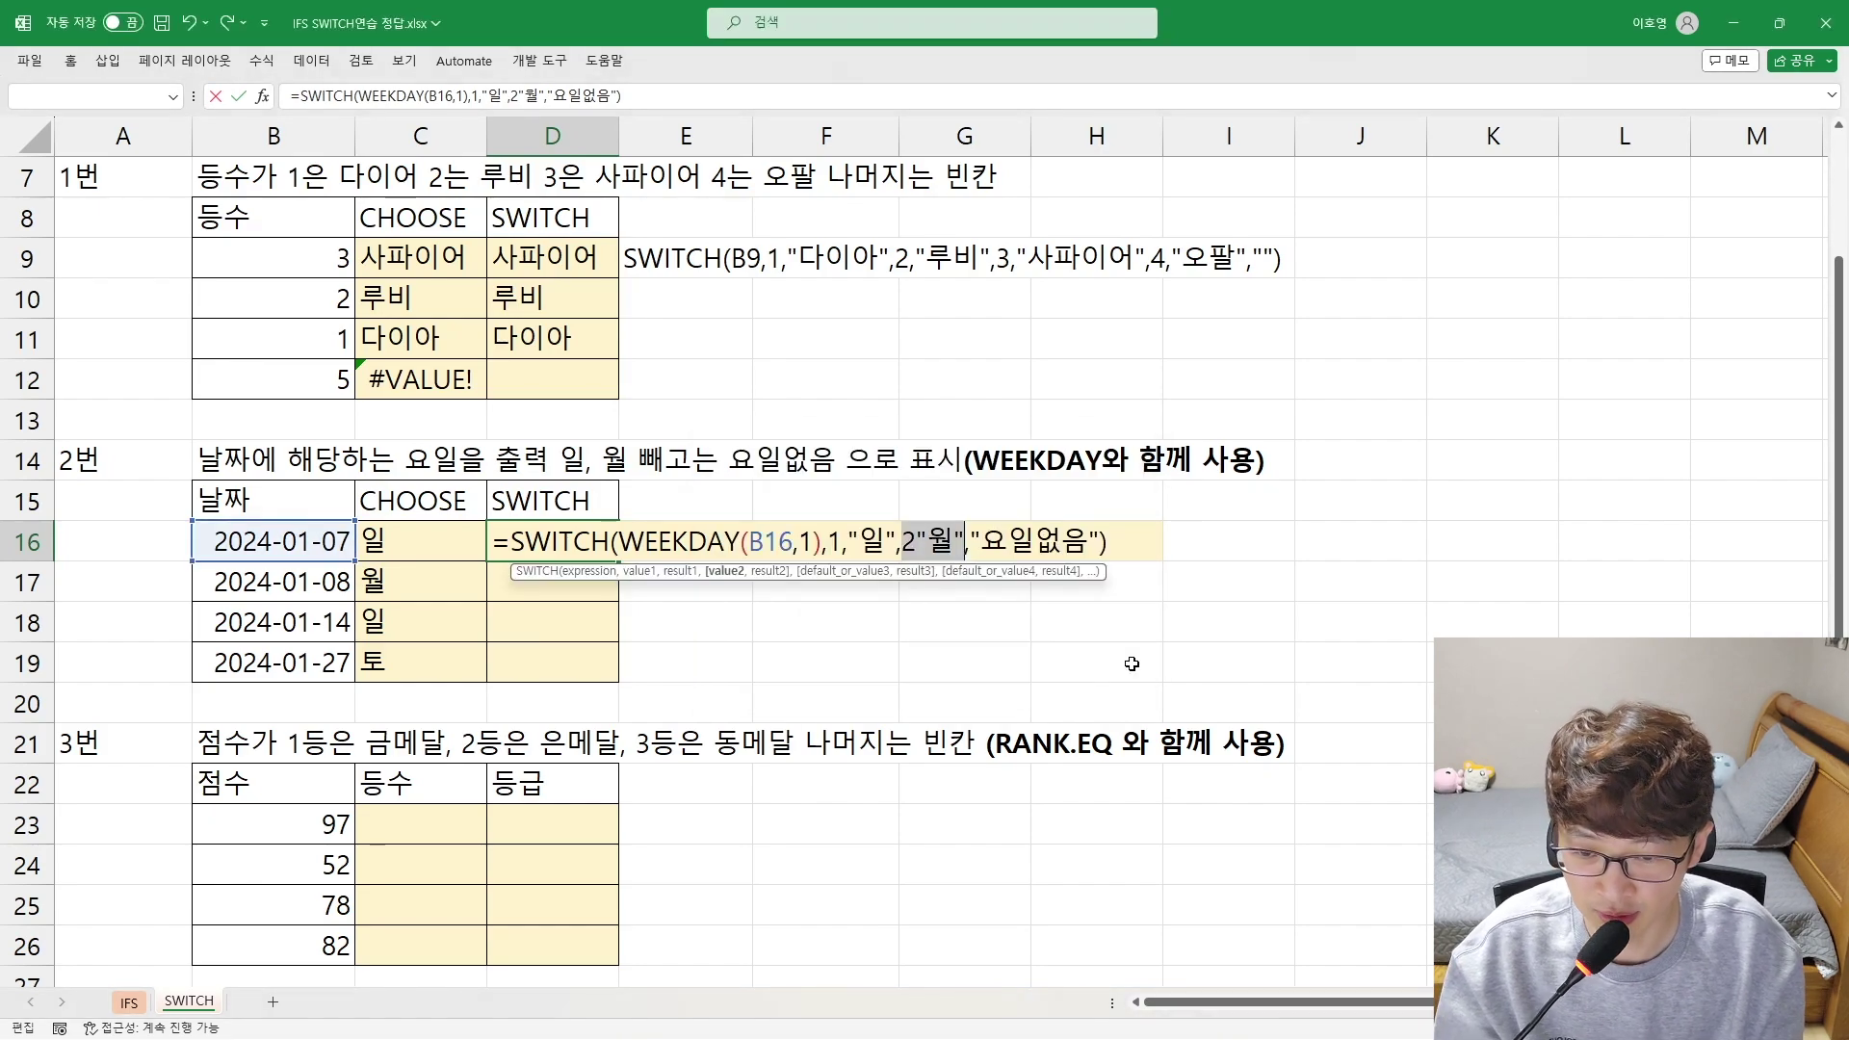
key("Left")
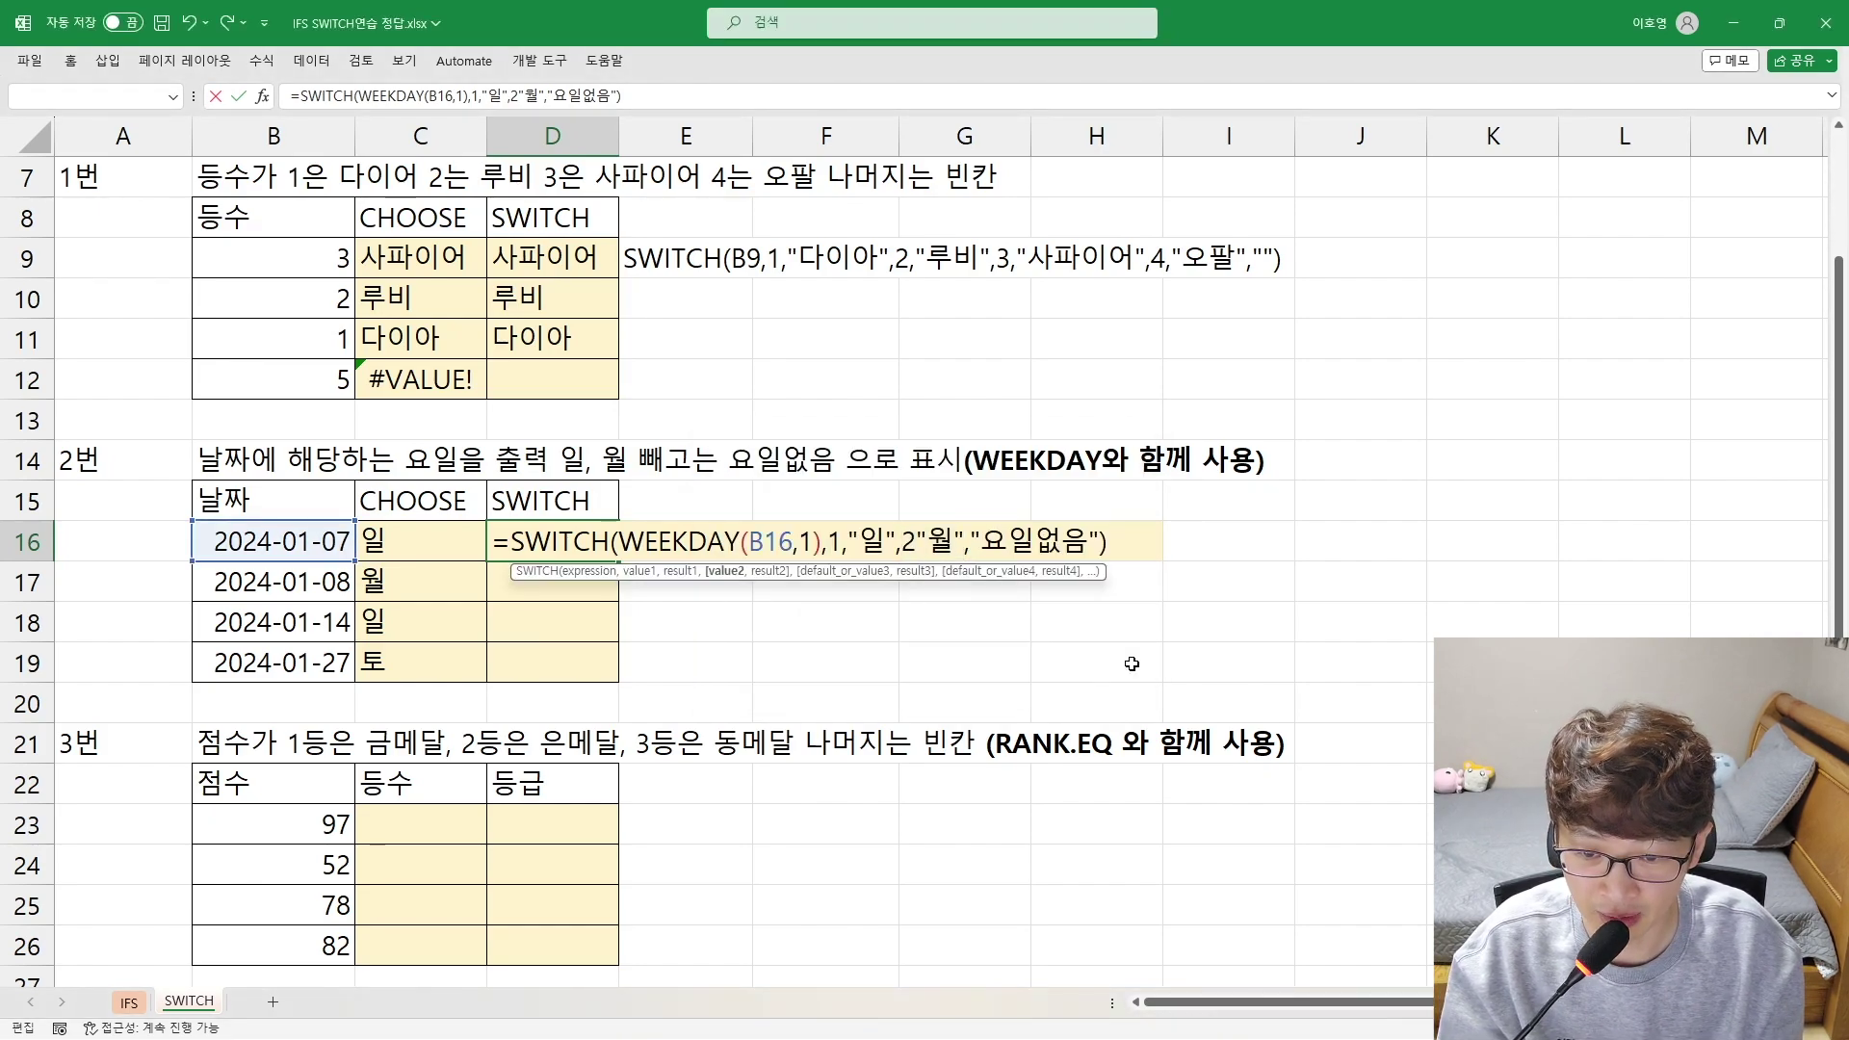
type(",")
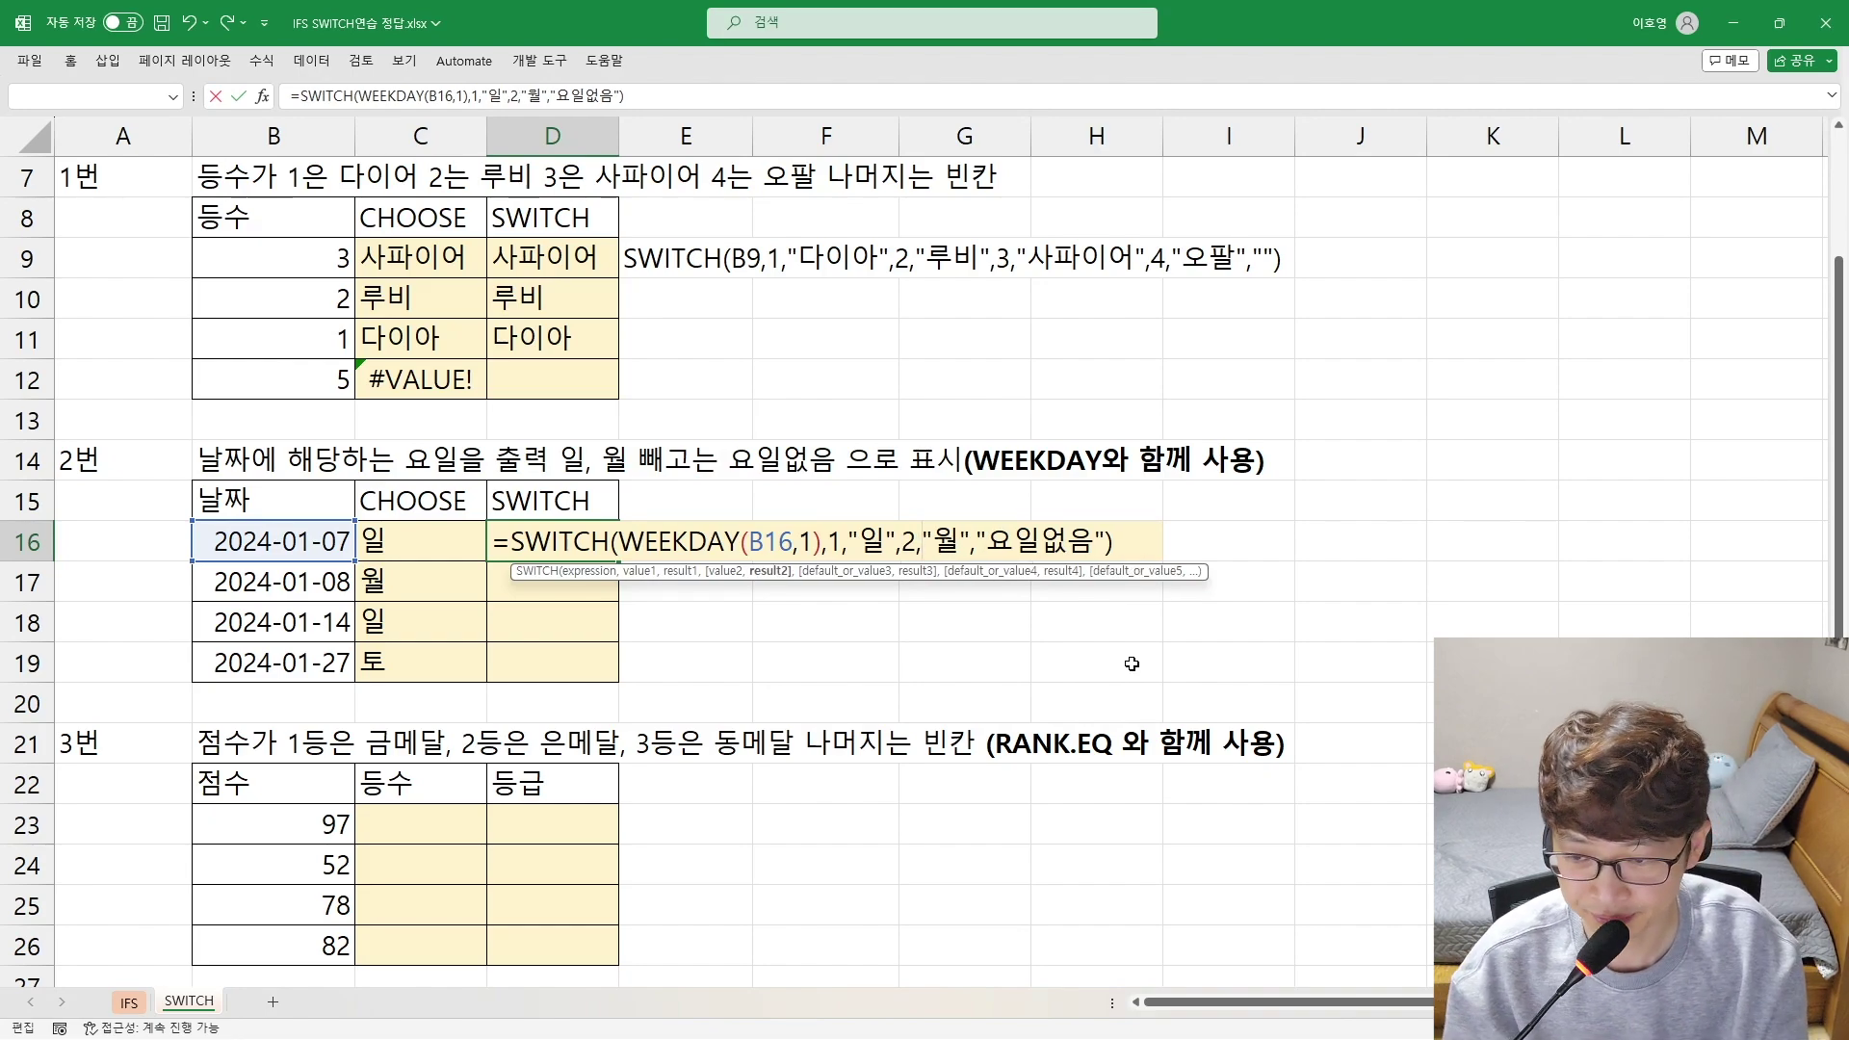
Enter the SWITCH formula in D16 and fill it down through D19
key("ctrl+Return")
key("shift+Down")
key("shift+Down")
key("shift+Down")
key("ctrl+d")
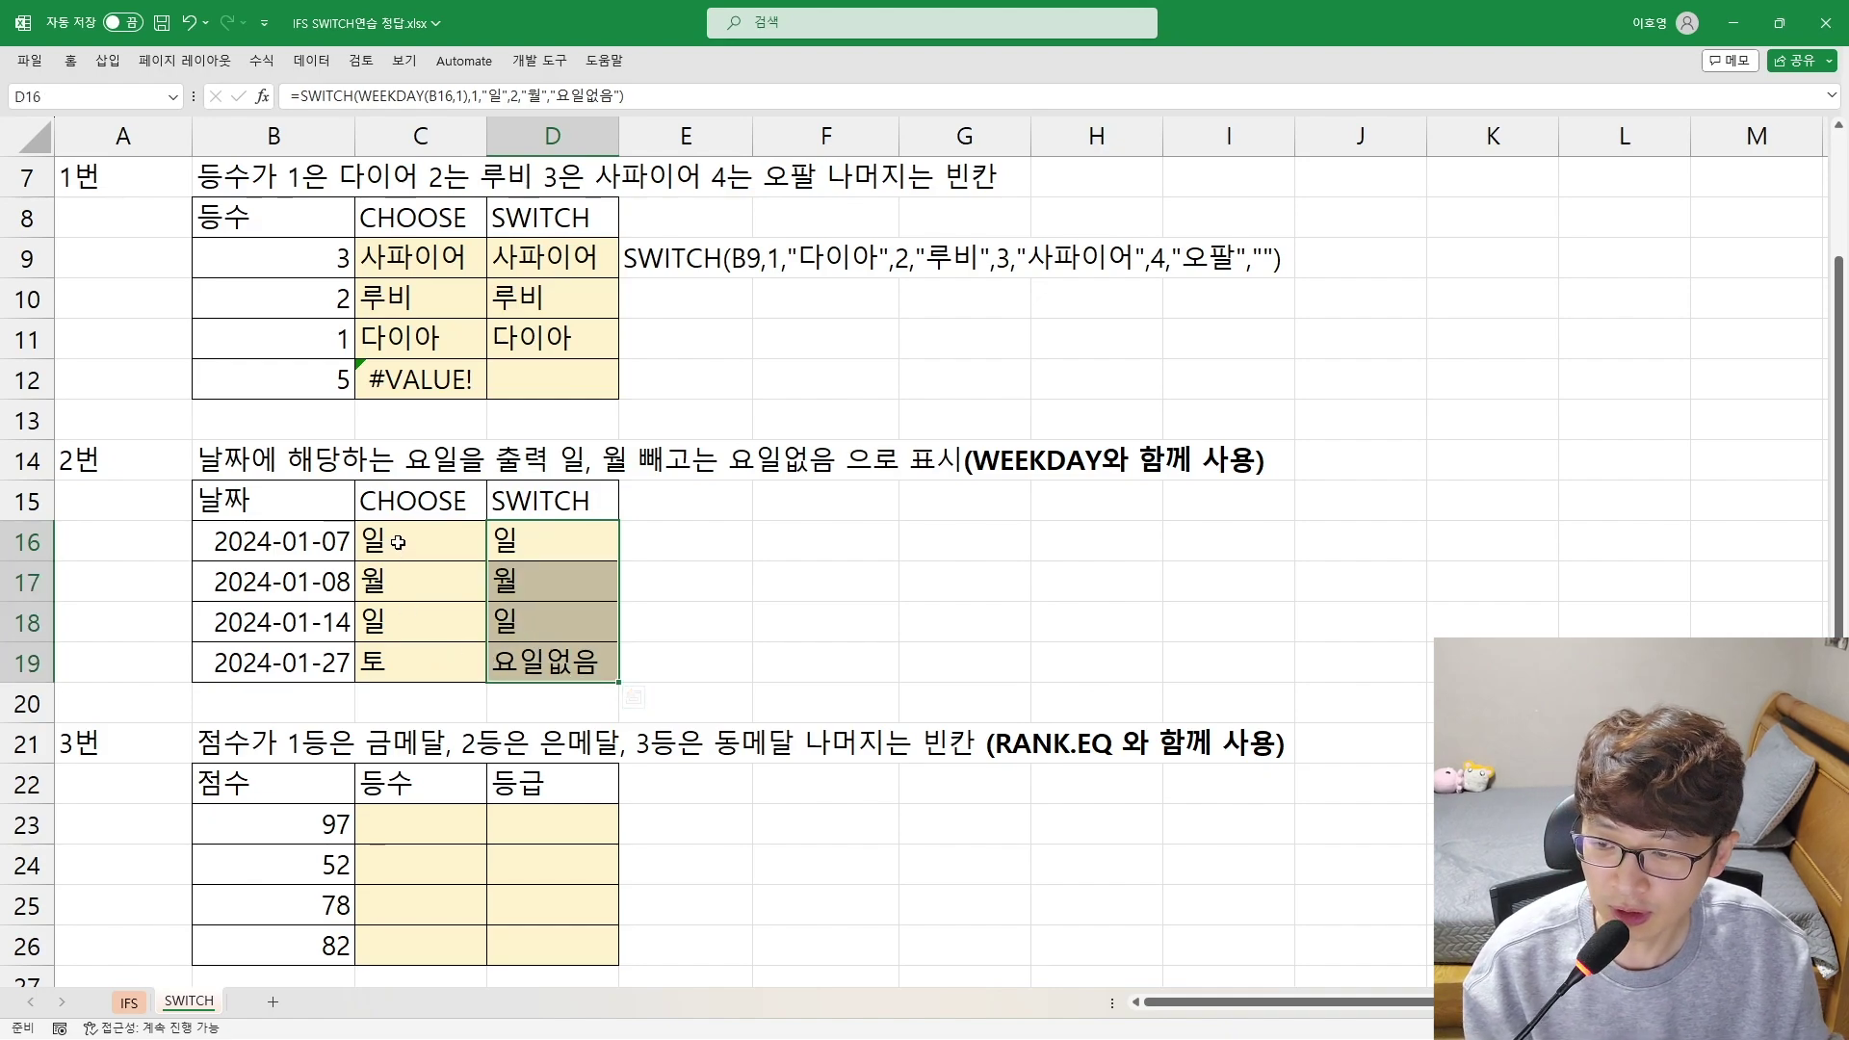
Review the day names listed in C16's CHOOSE formula and compare them with the SWITCH formula in D16
left_click_drag(393, 552, 395, 626)
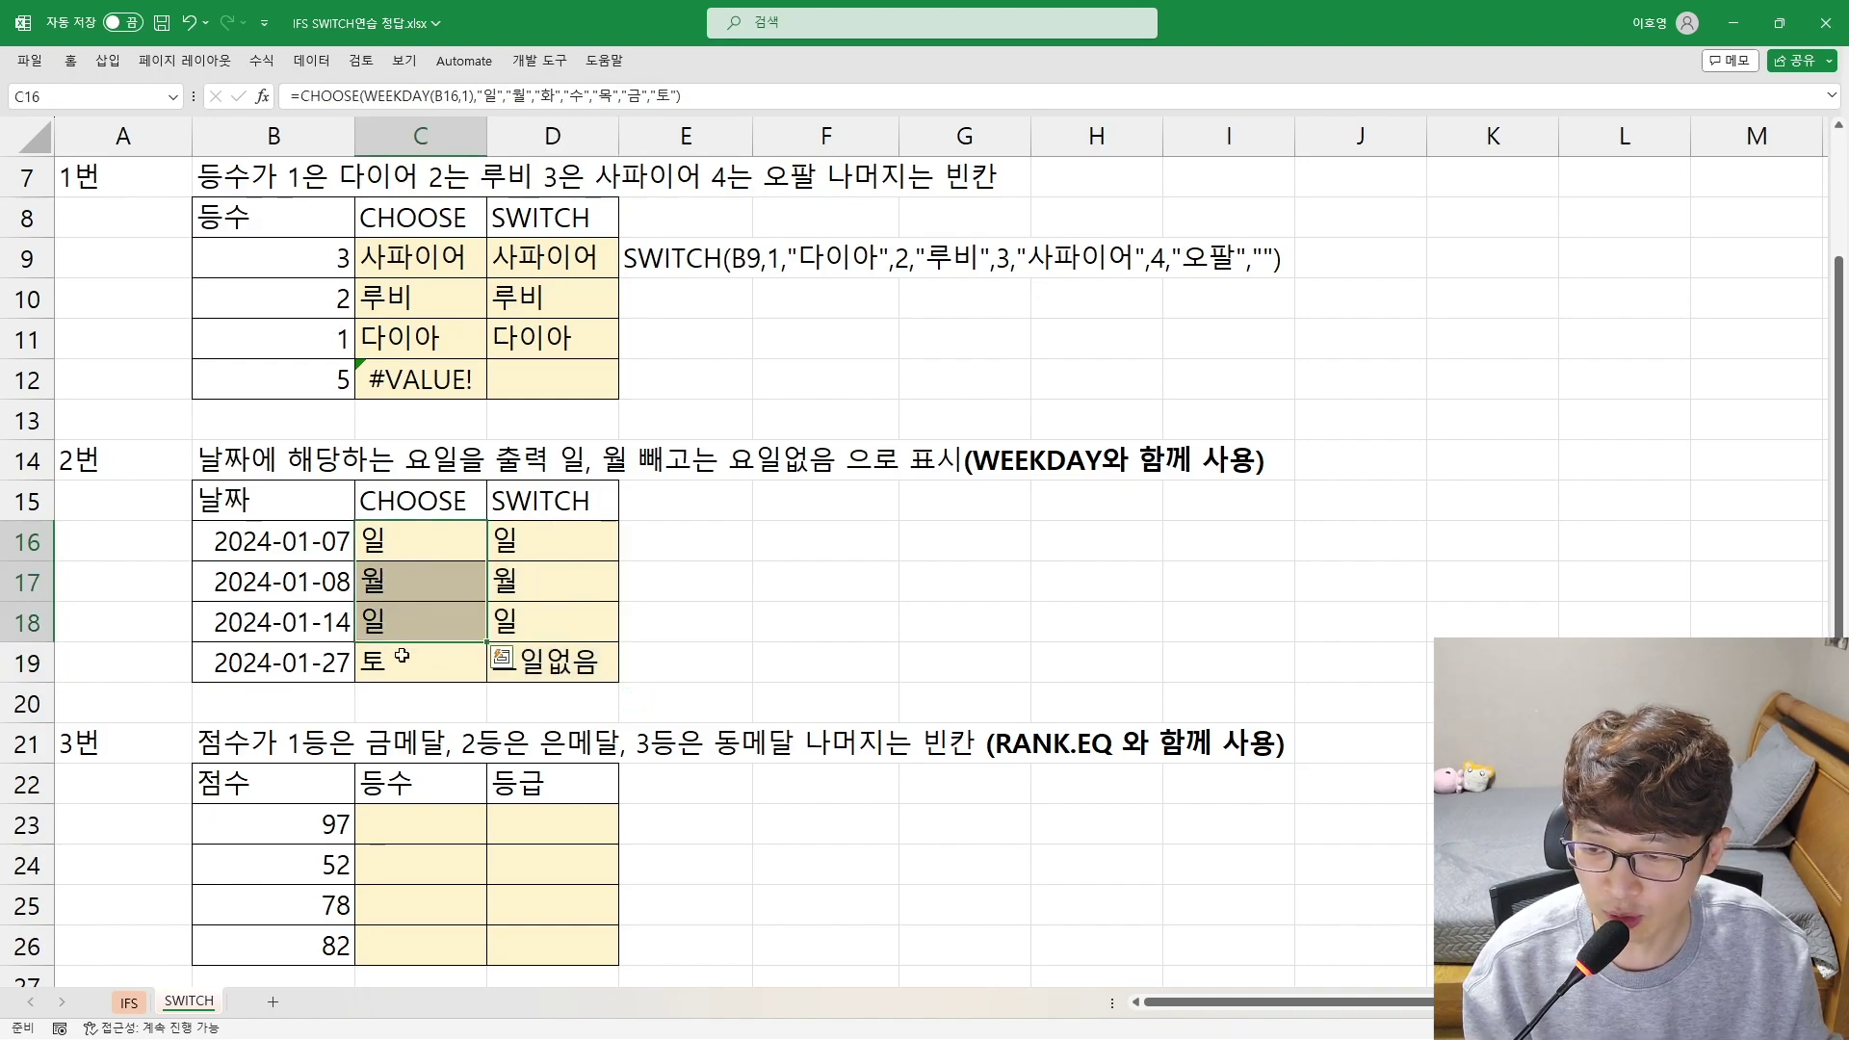
left_click_drag(414, 542, 416, 657)
double_click(405, 542)
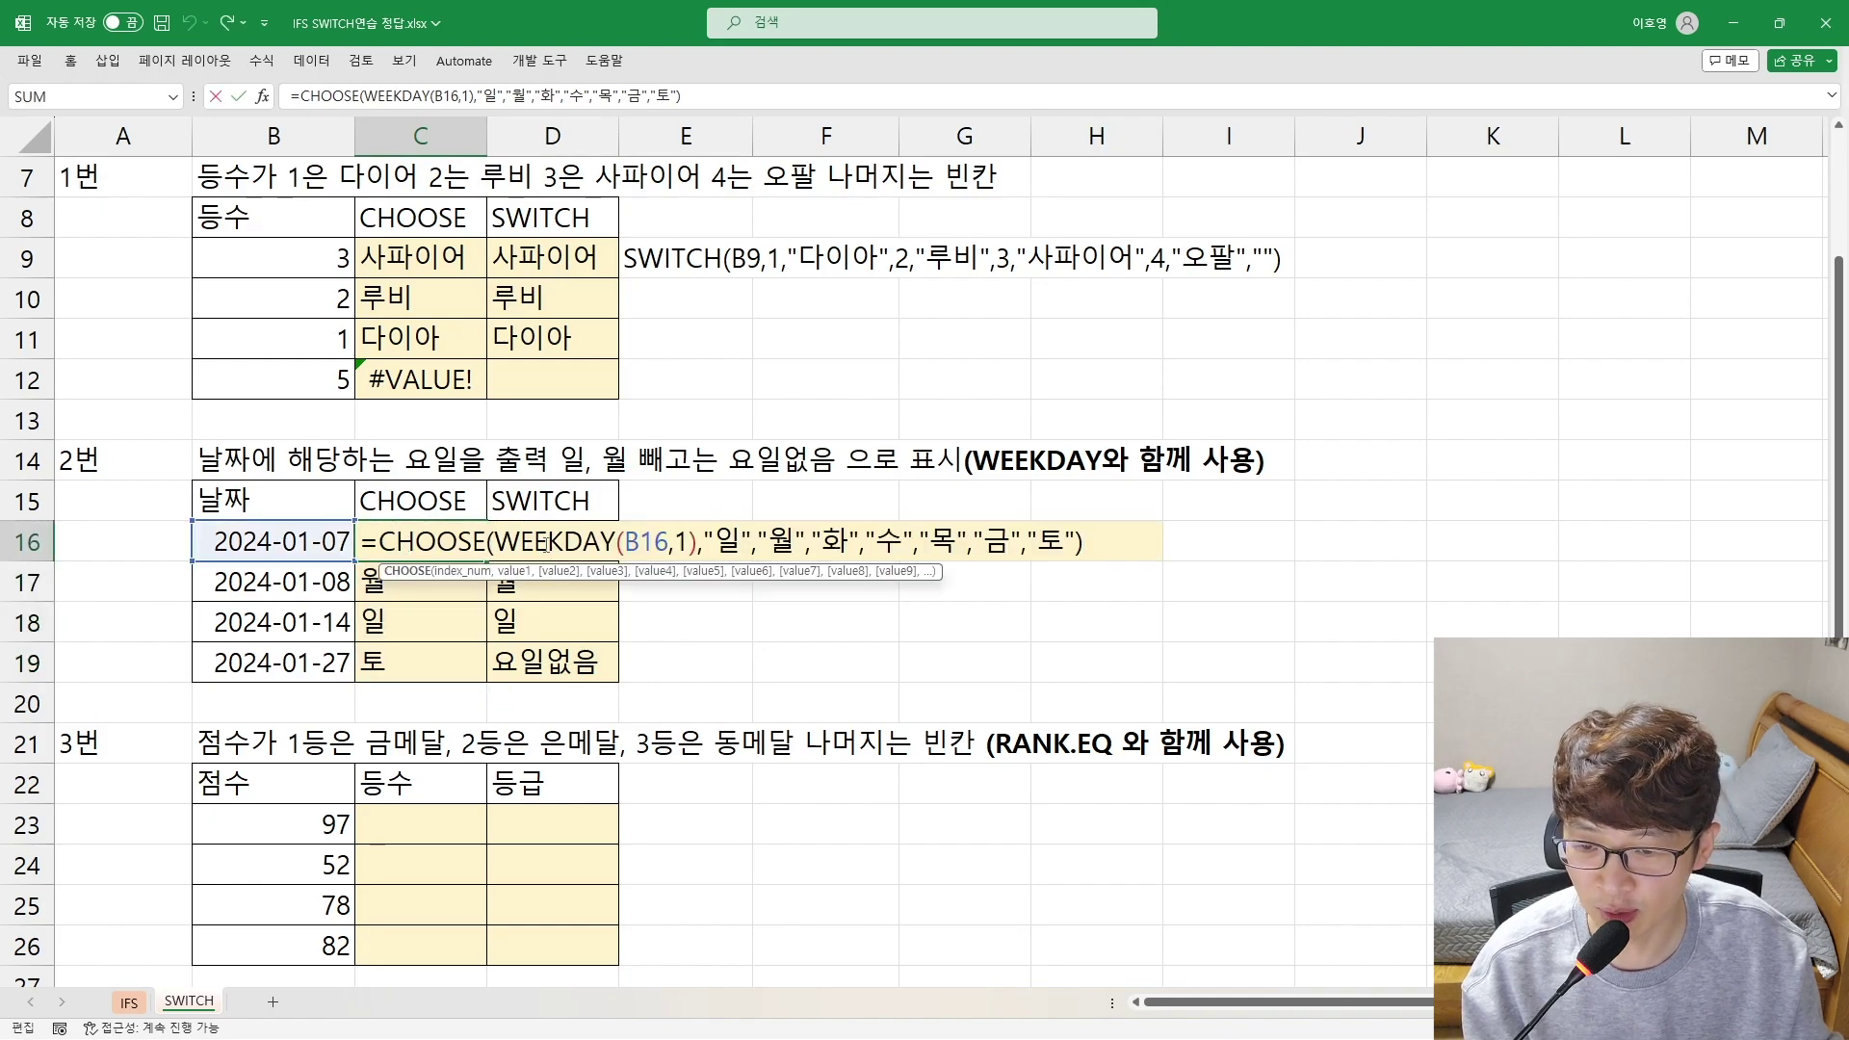
double_click(834, 541)
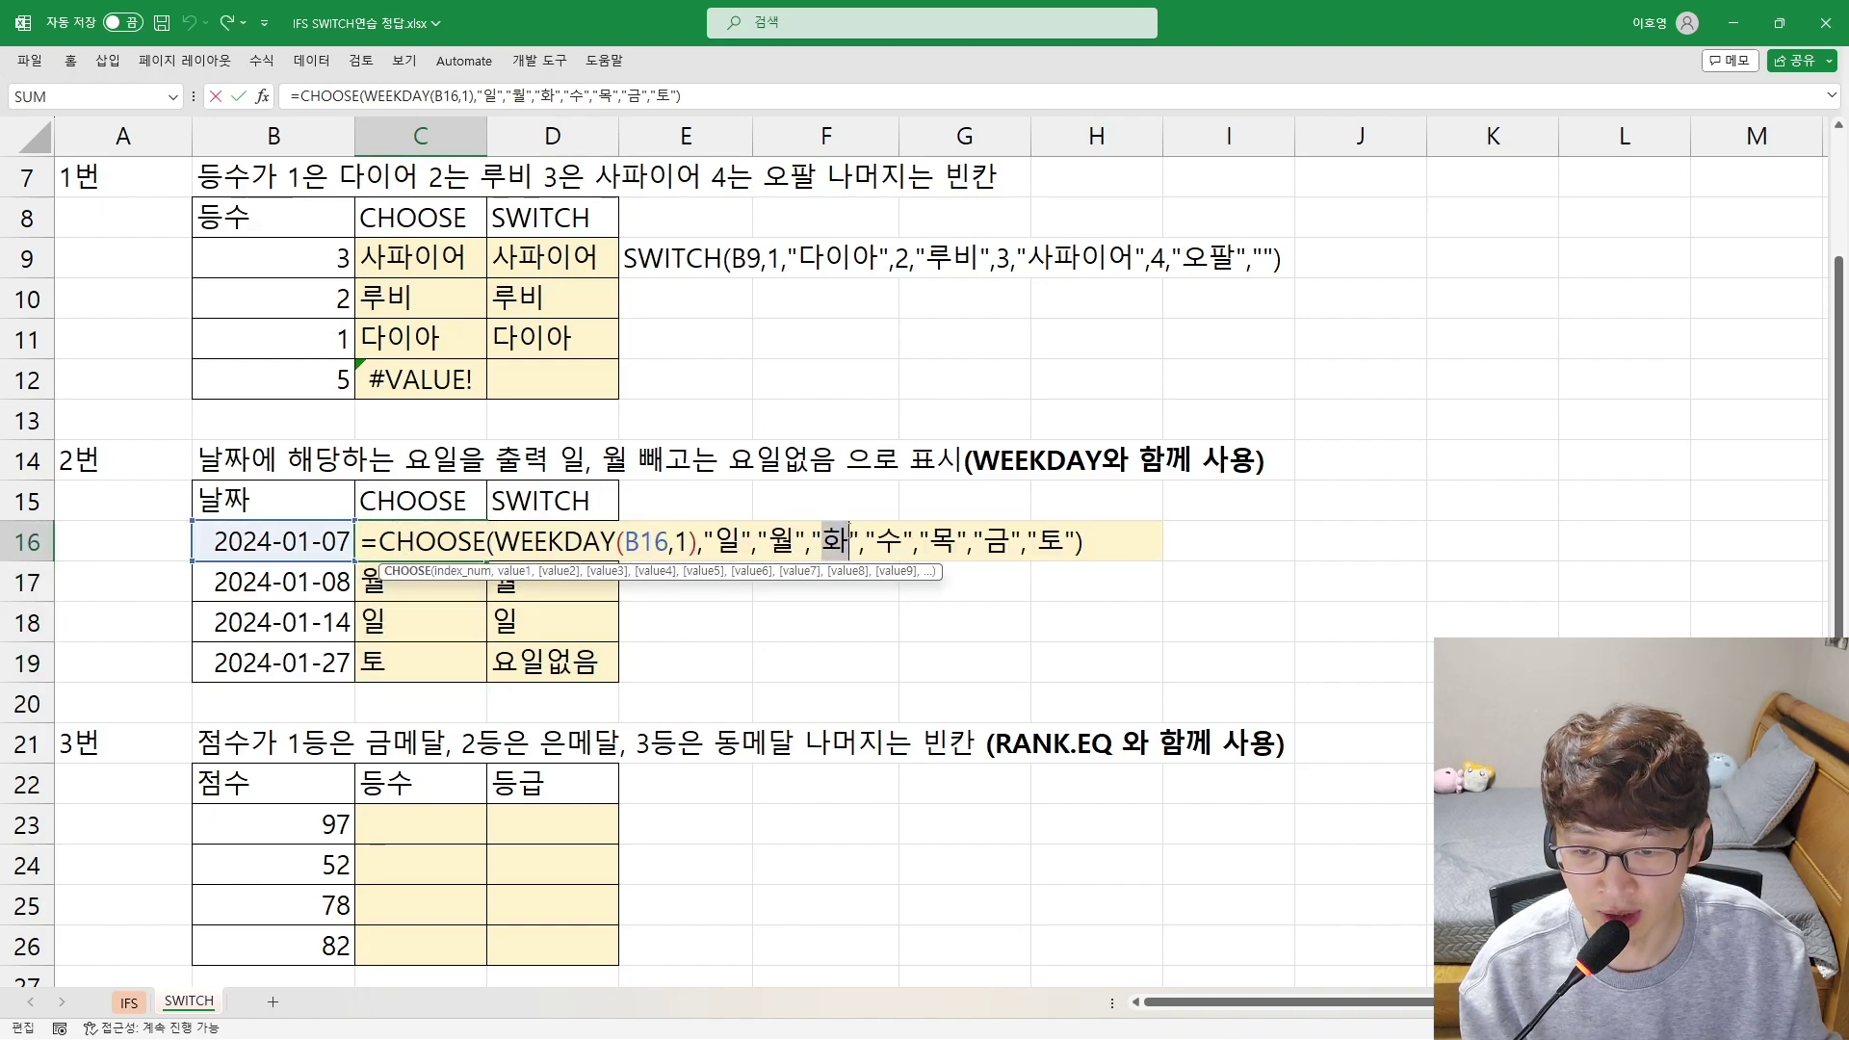
double_click(887, 541)
double_click(943, 541)
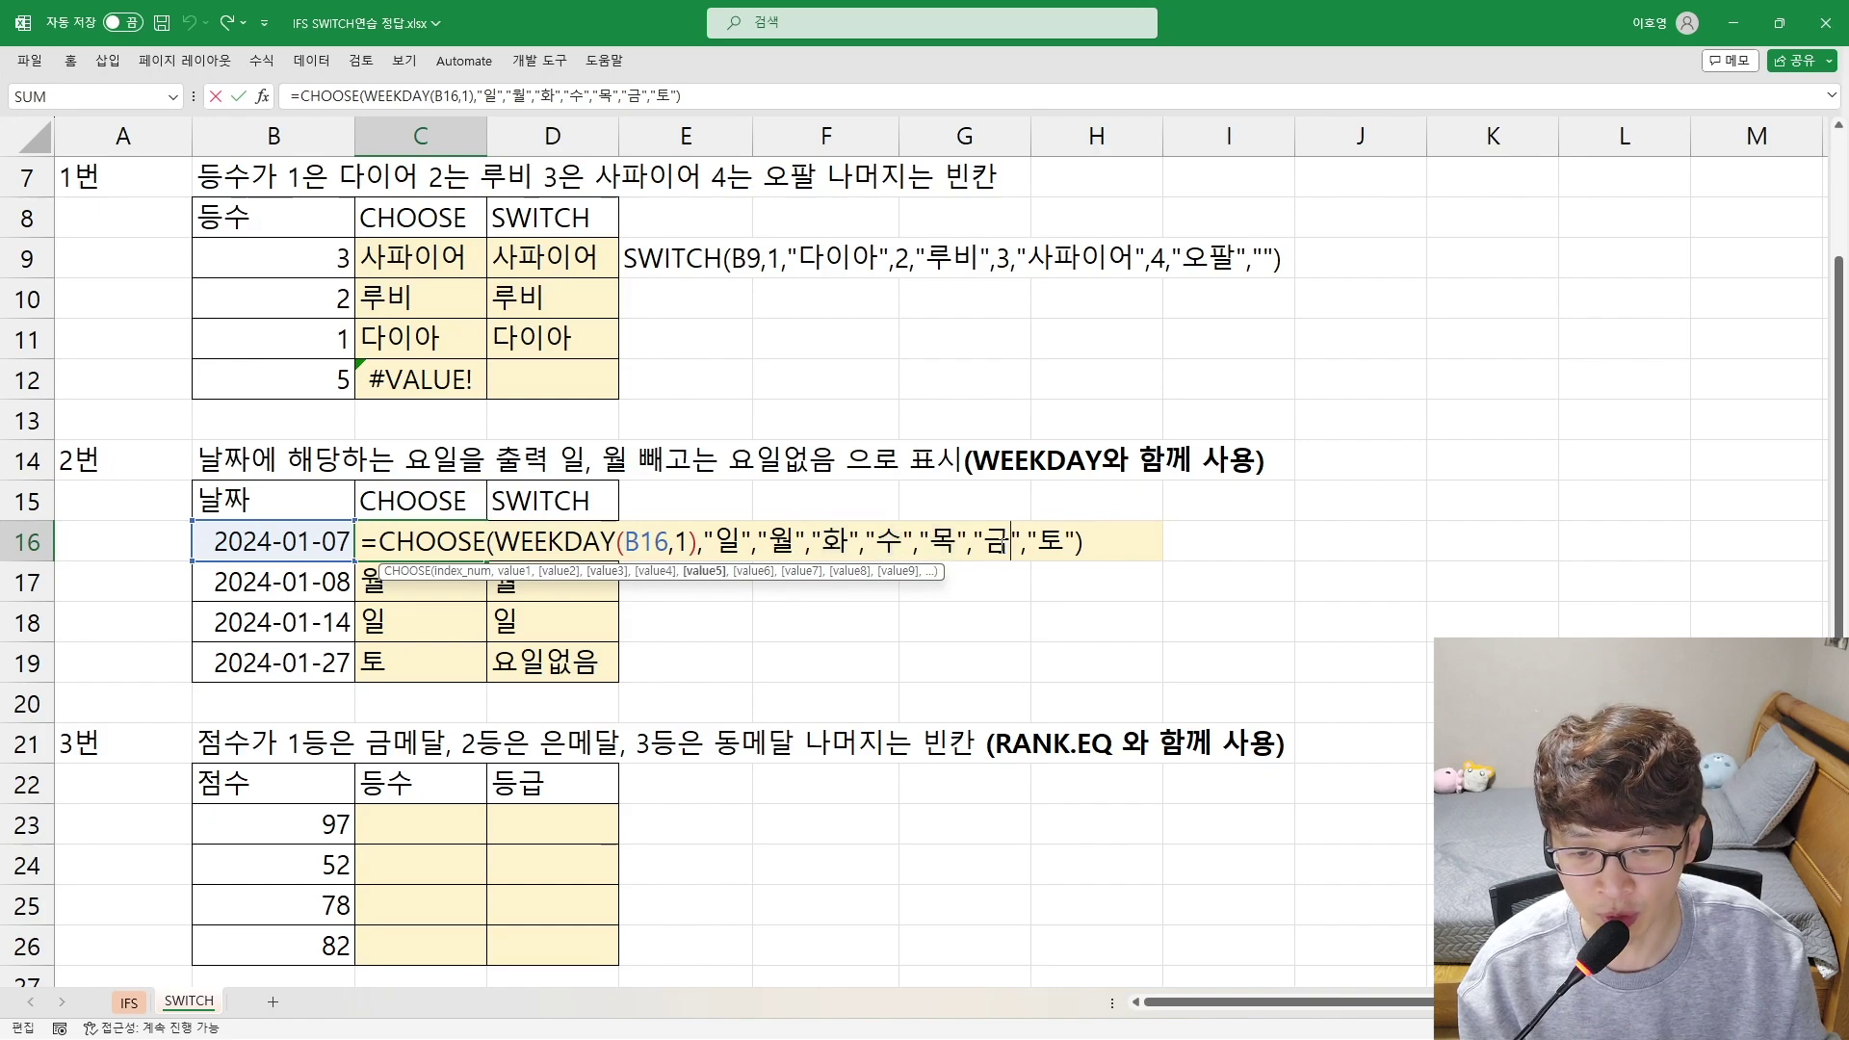
double_click(997, 541)
double_click(1050, 541)
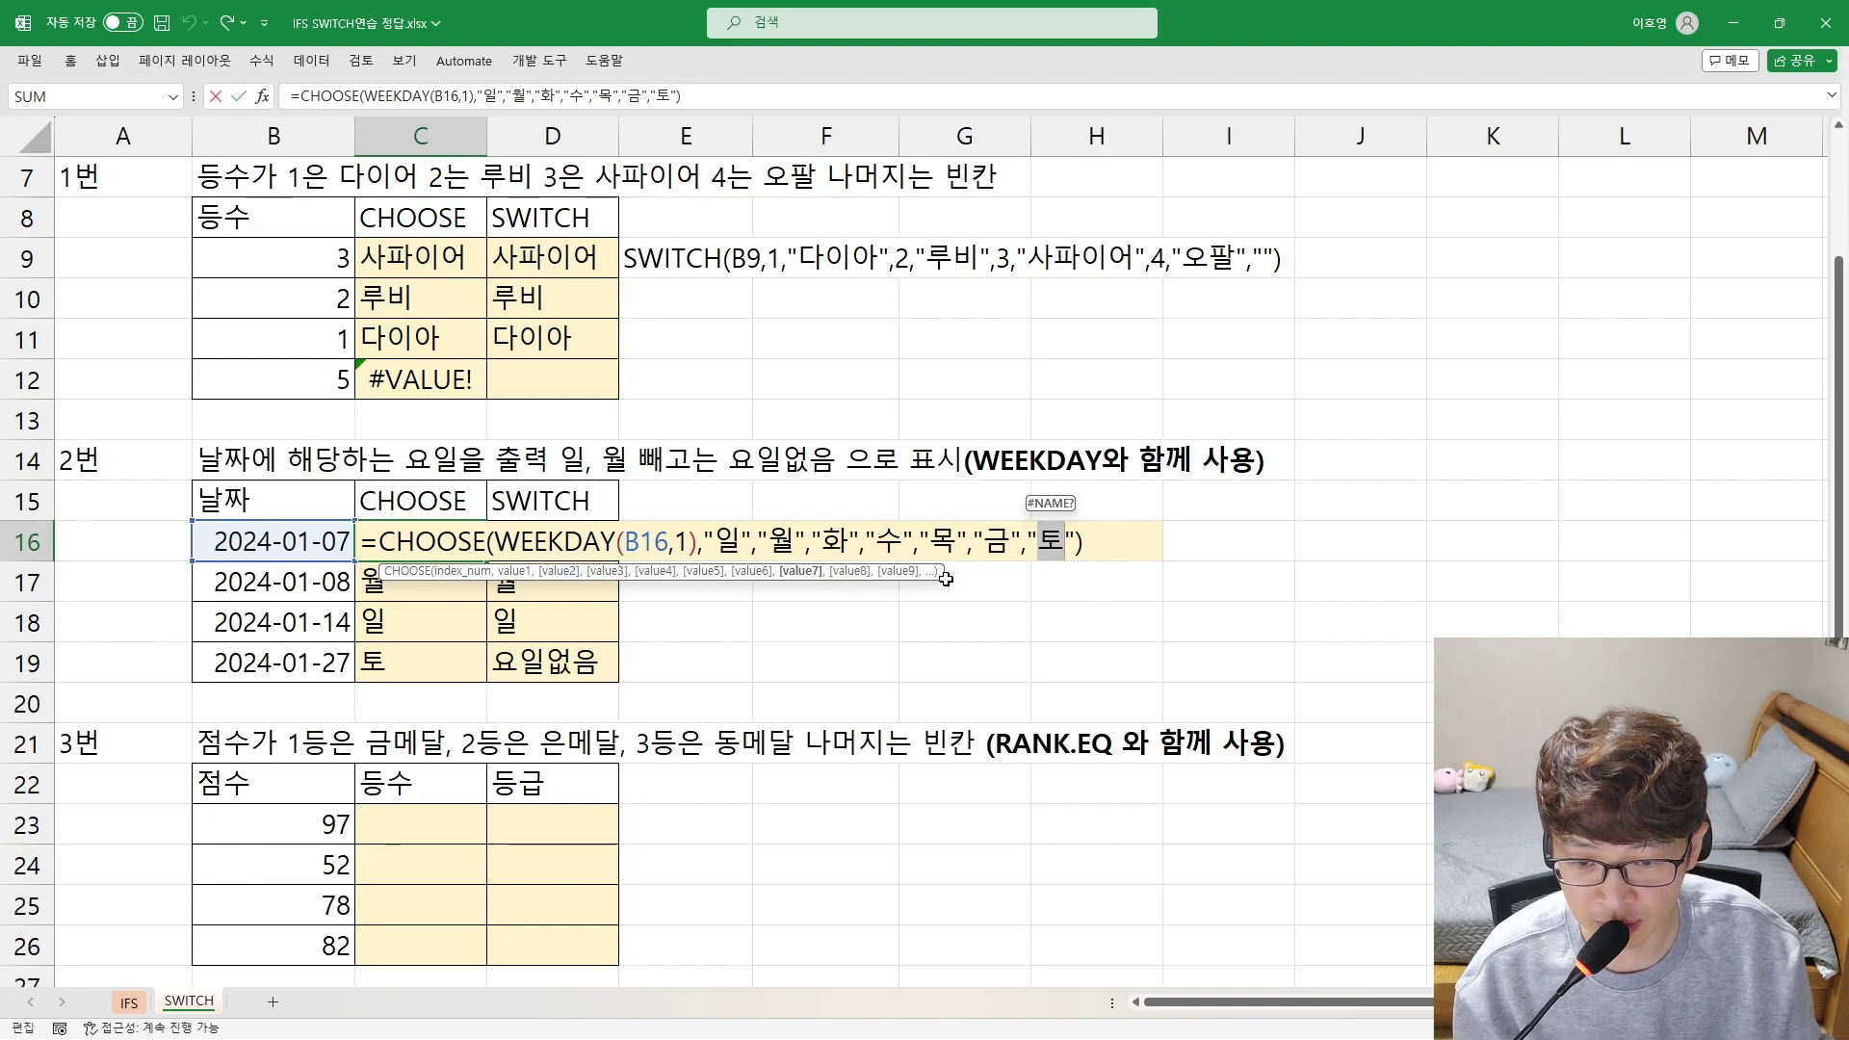
key("Return")
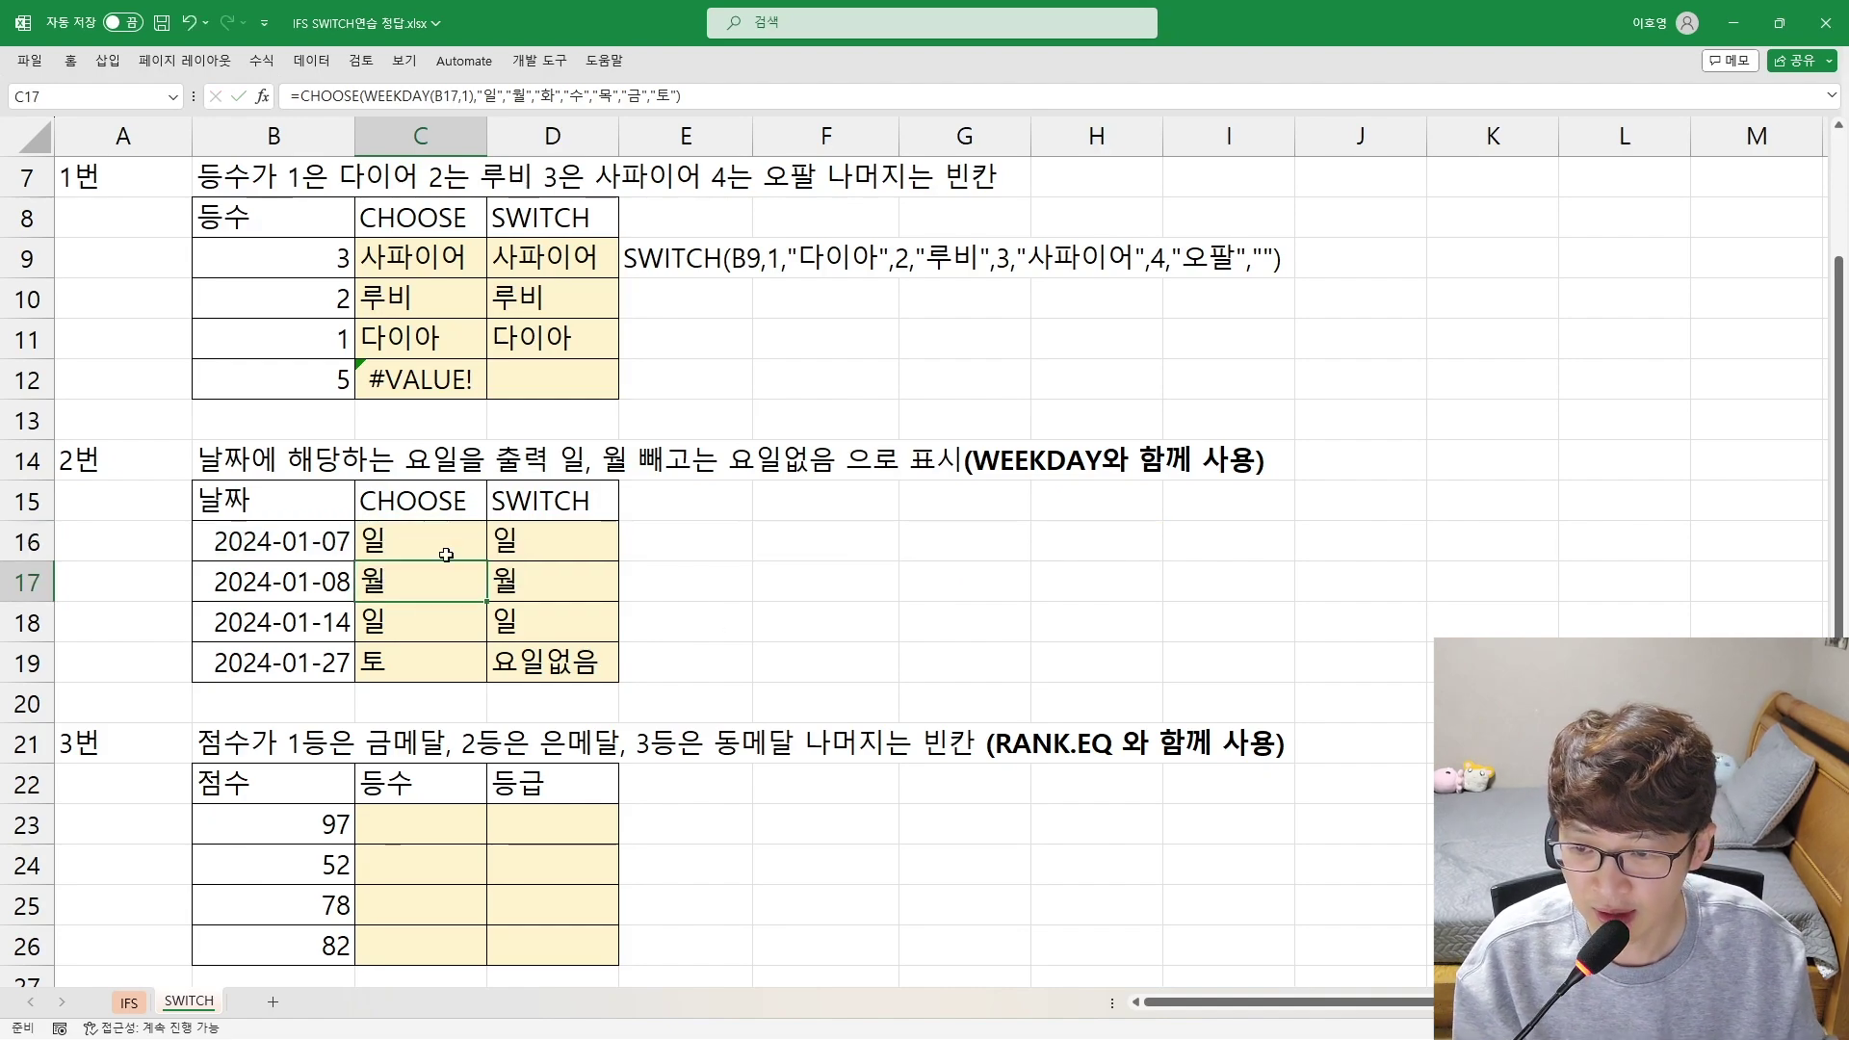
left_click(567, 525)
double_click(567, 525)
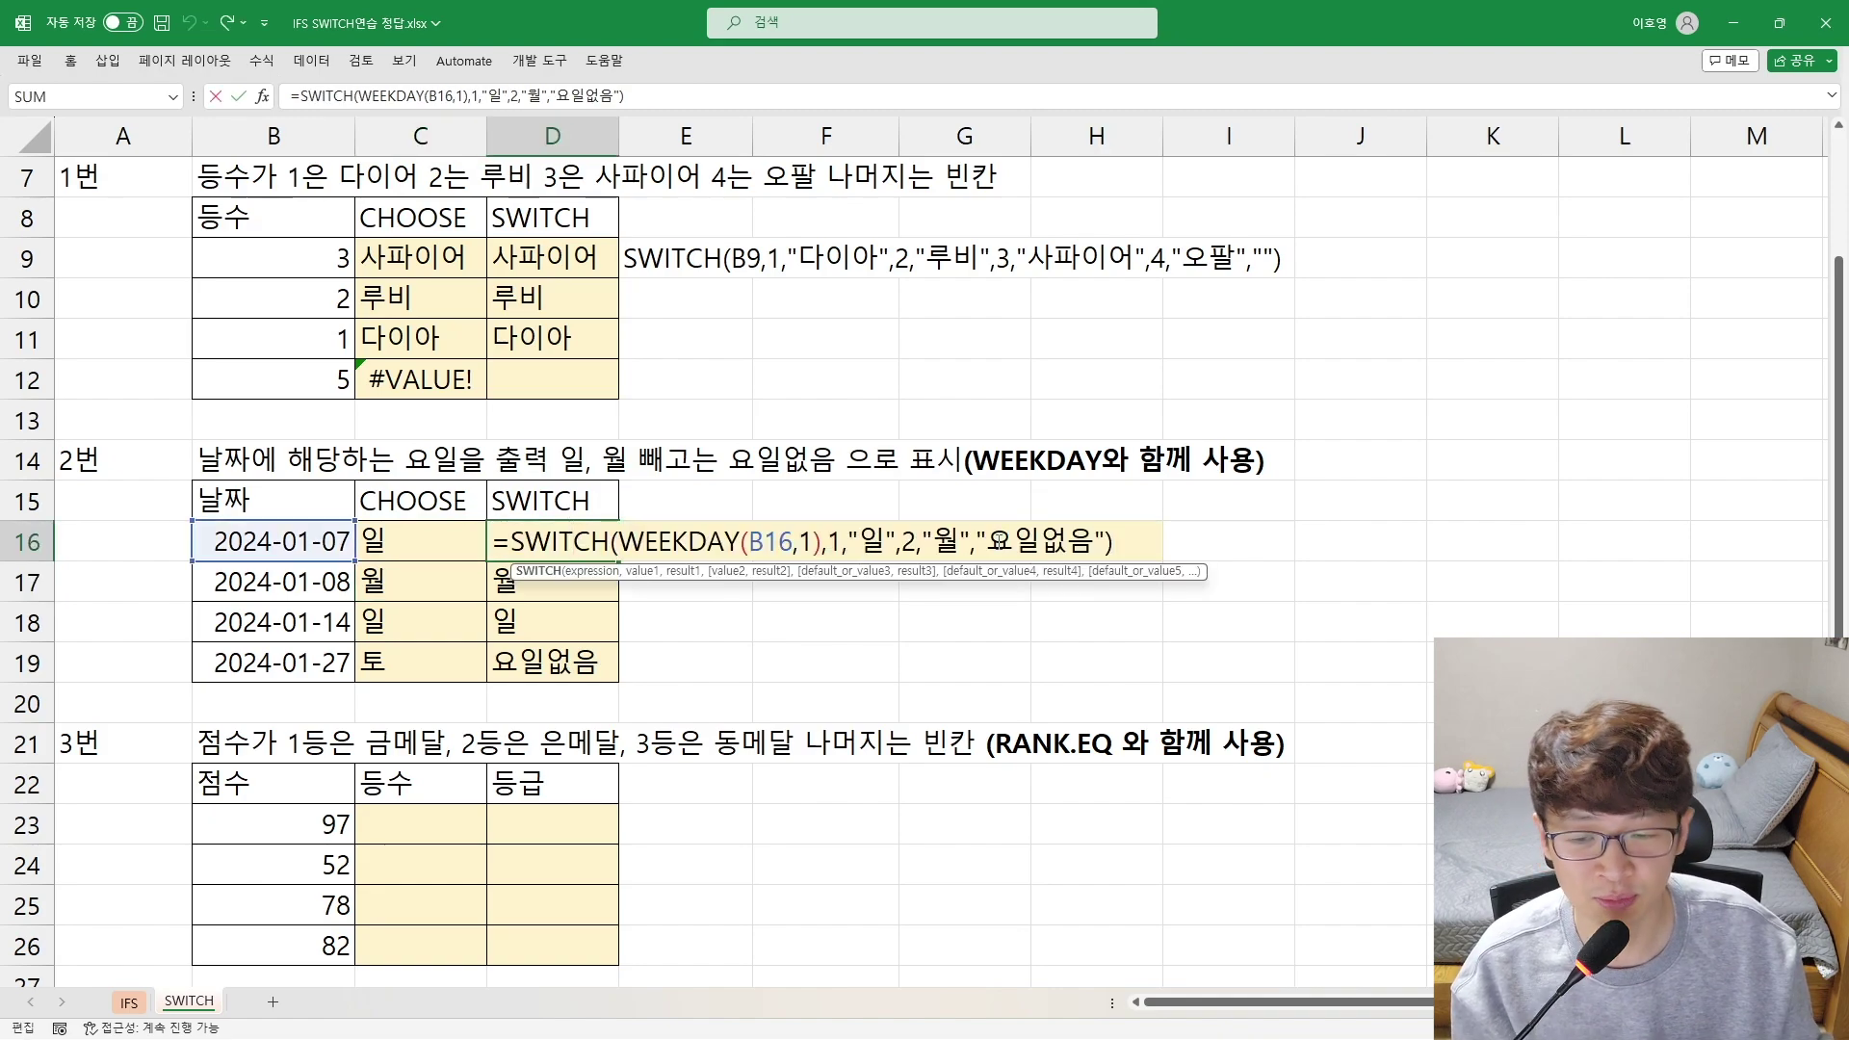
key("Return")
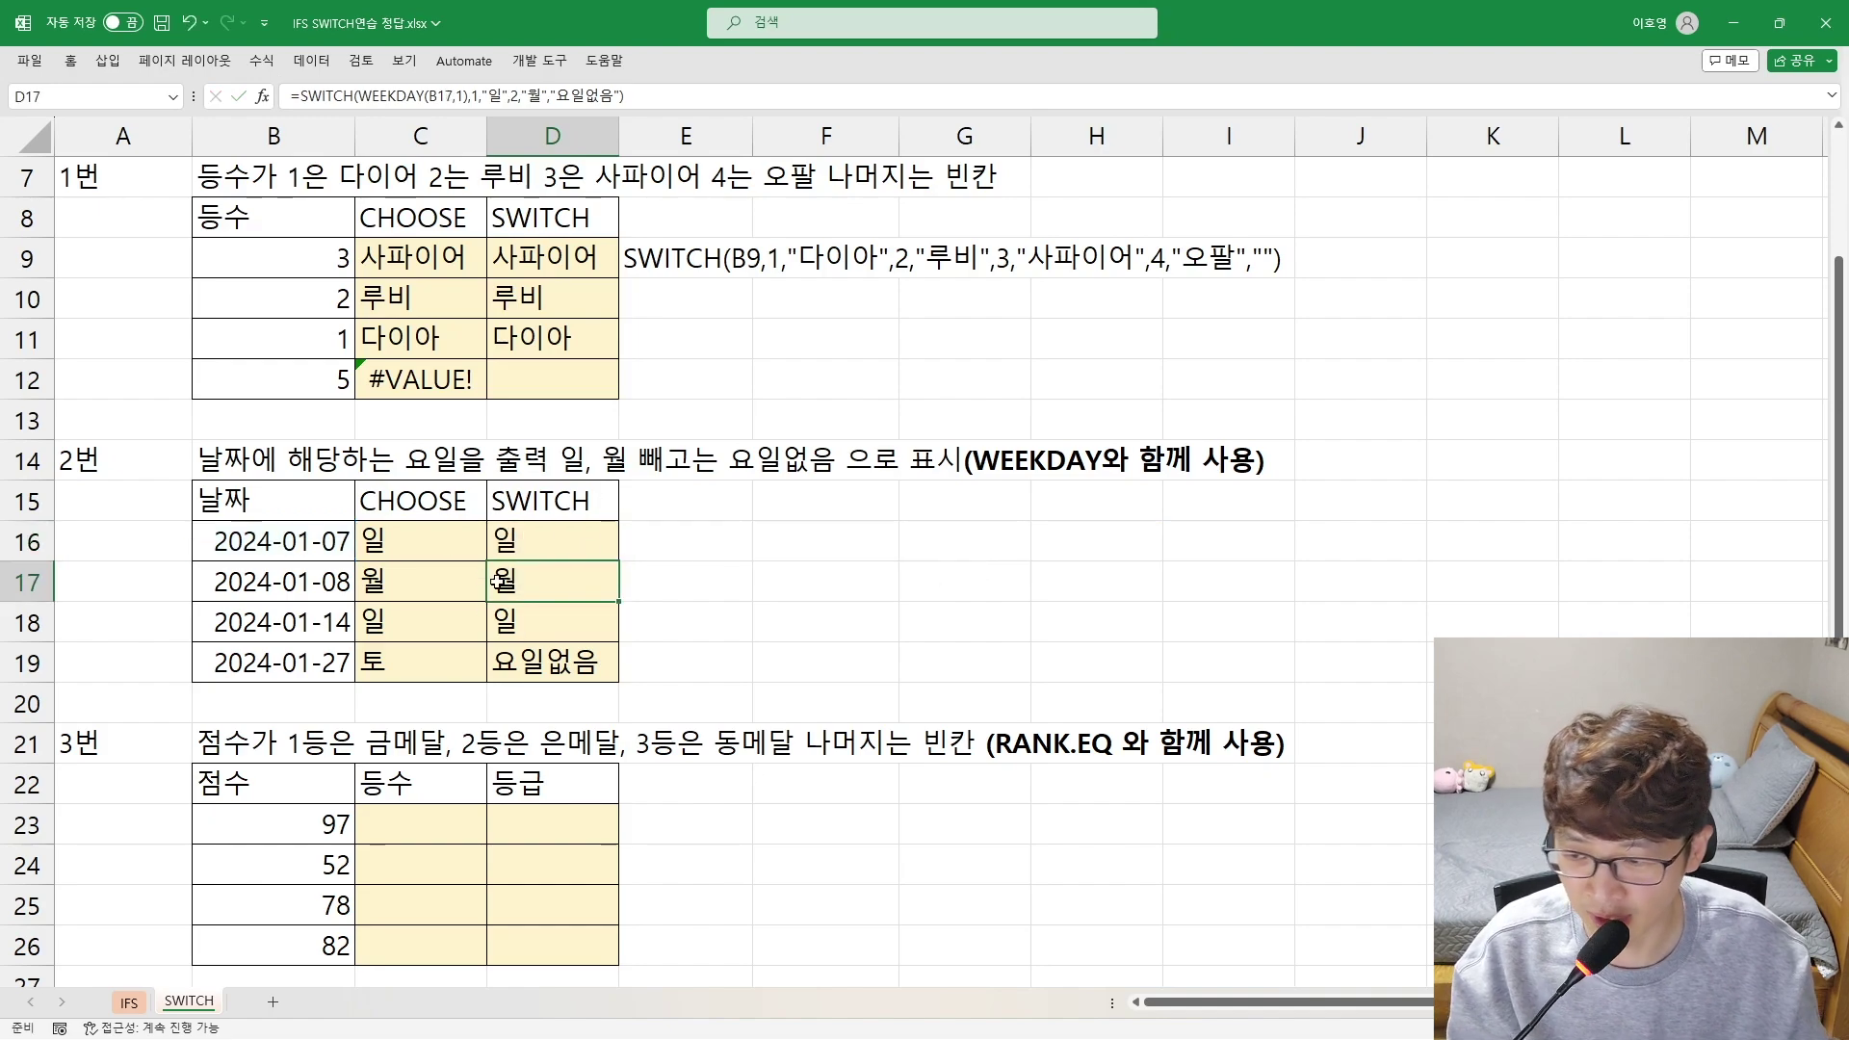
Start a SWITCH formula in D23 of exercise 3 with the score in B23 as the expression
scroll(497, 581, "down", 2)
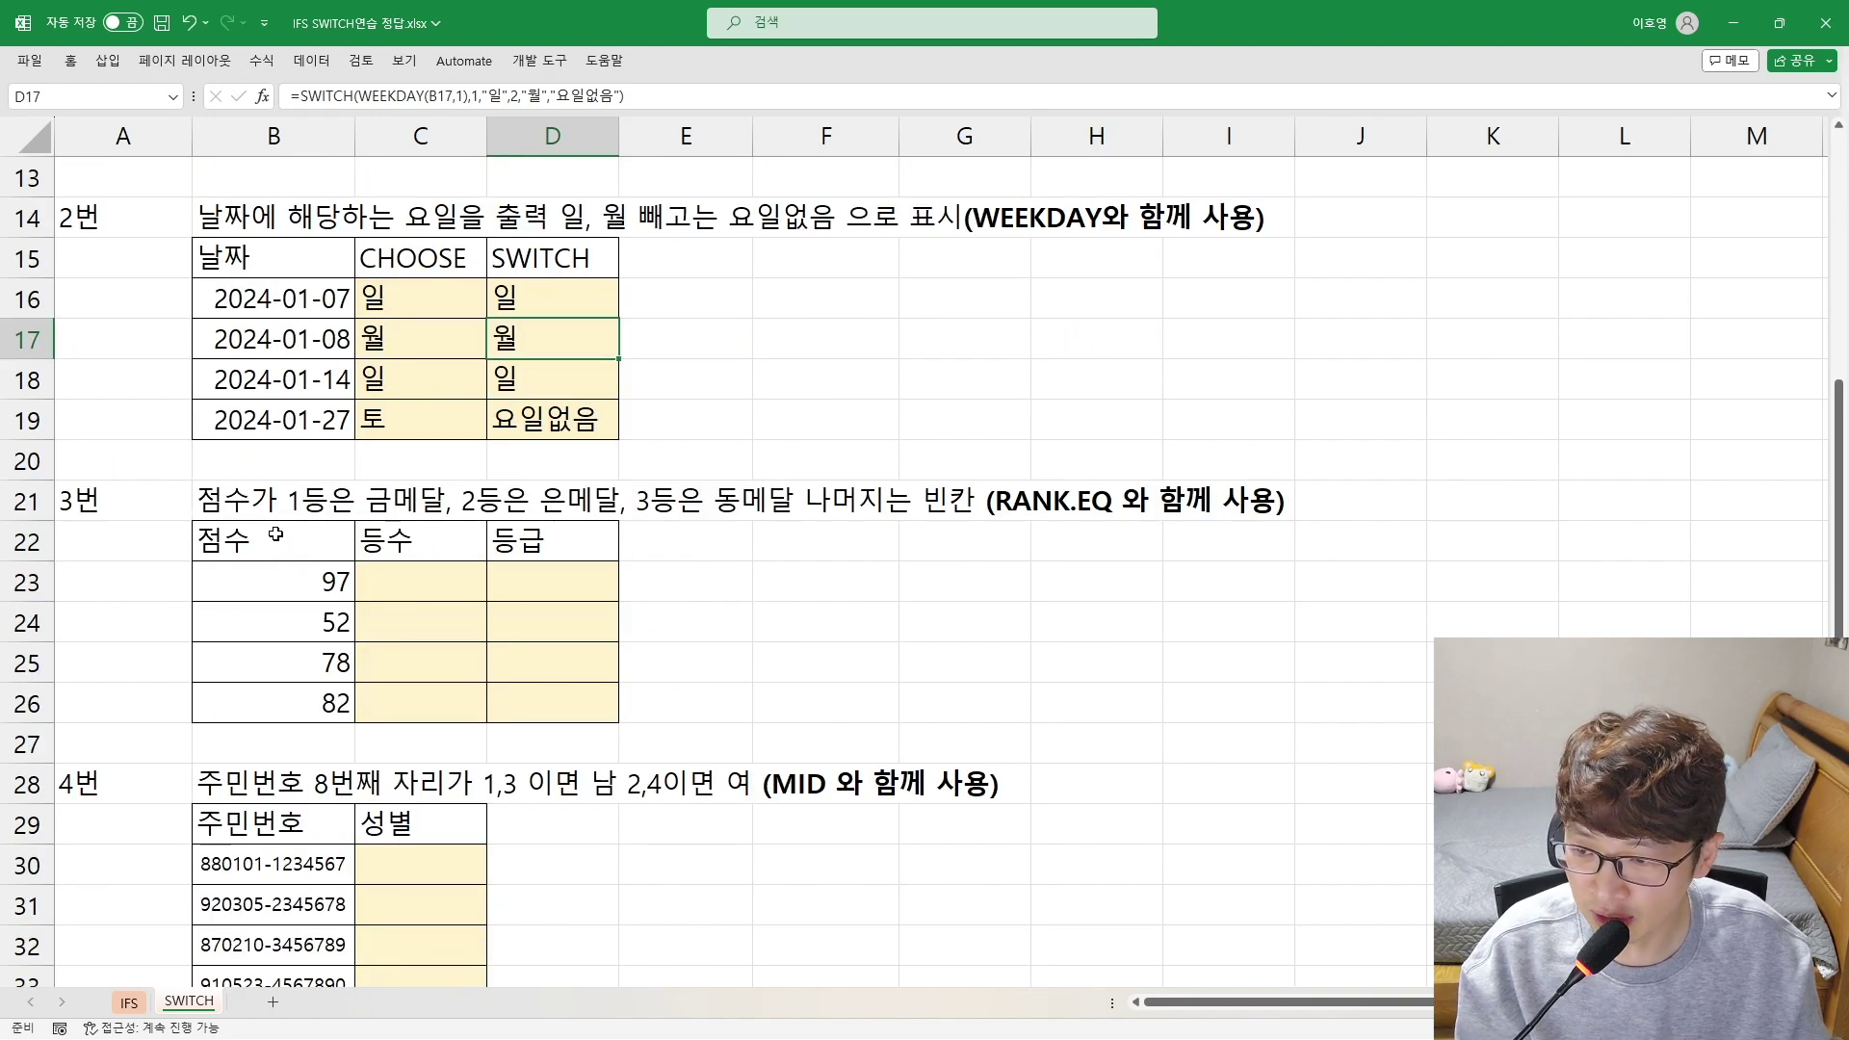
left_click(285, 577)
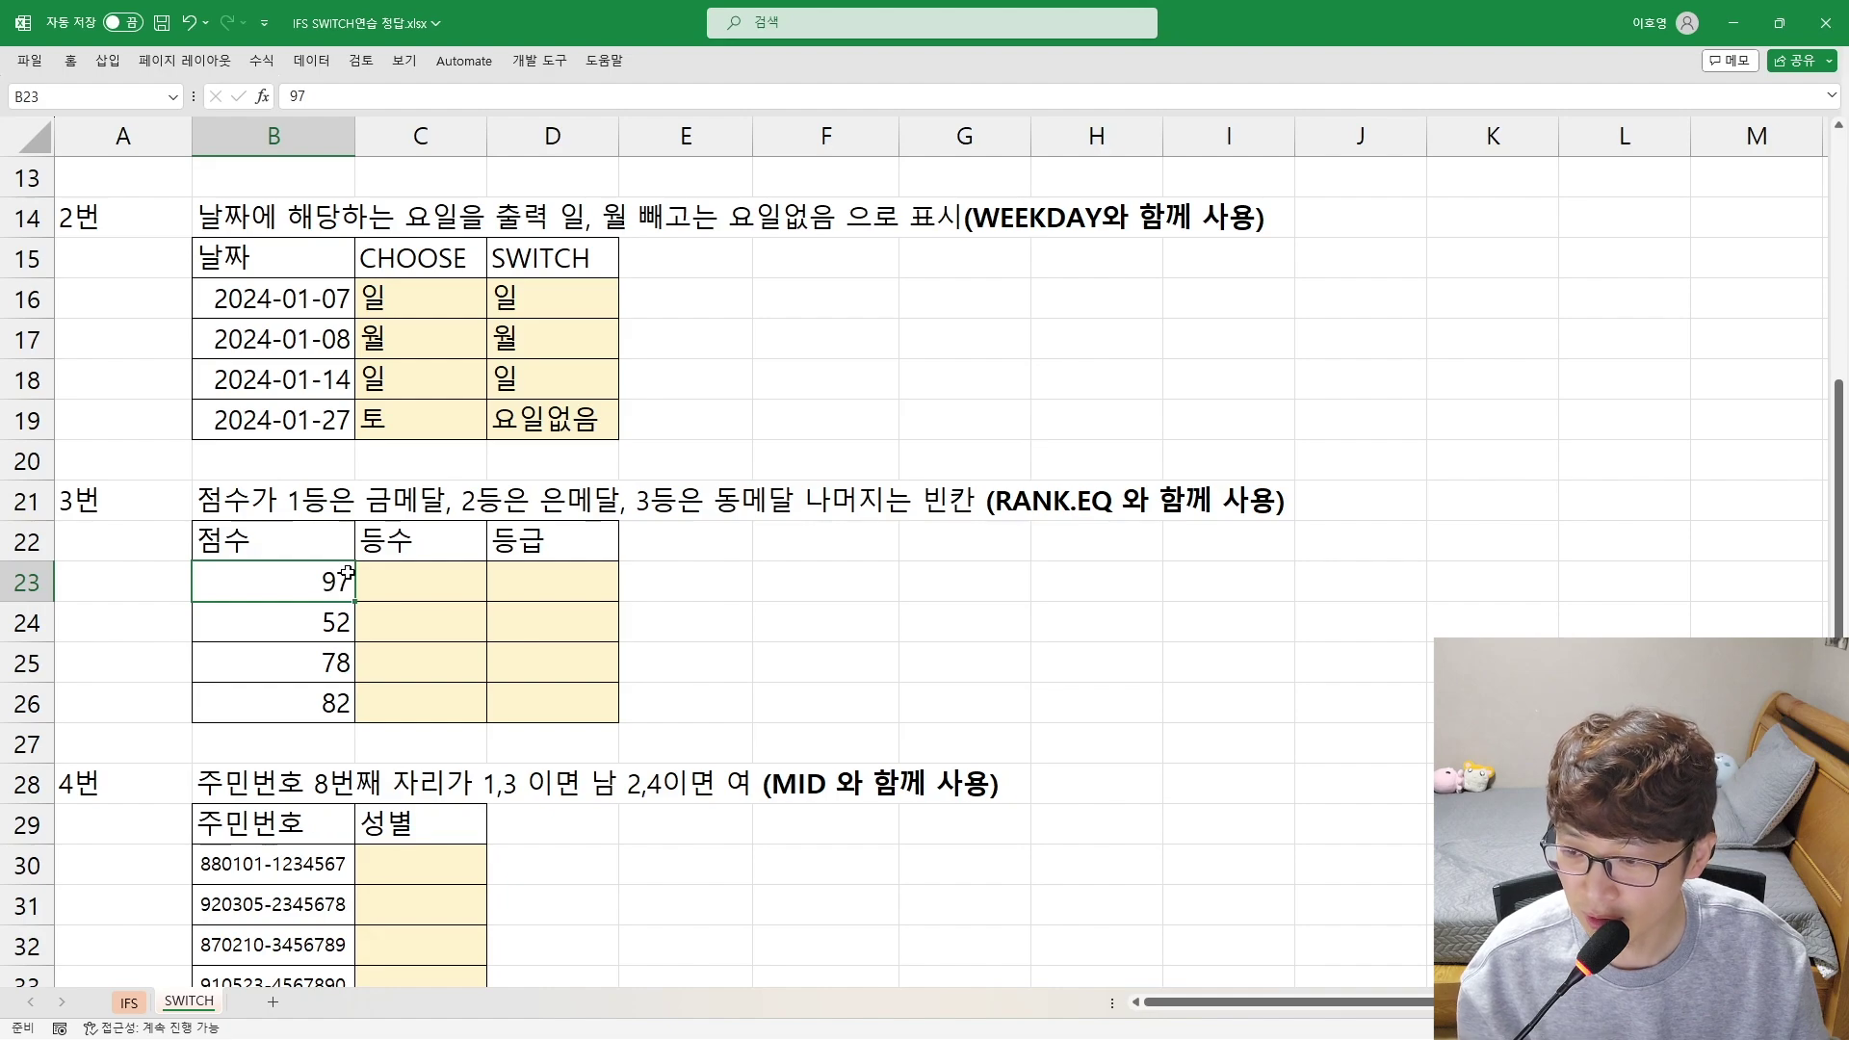
left_click(549, 582)
type("=SW")
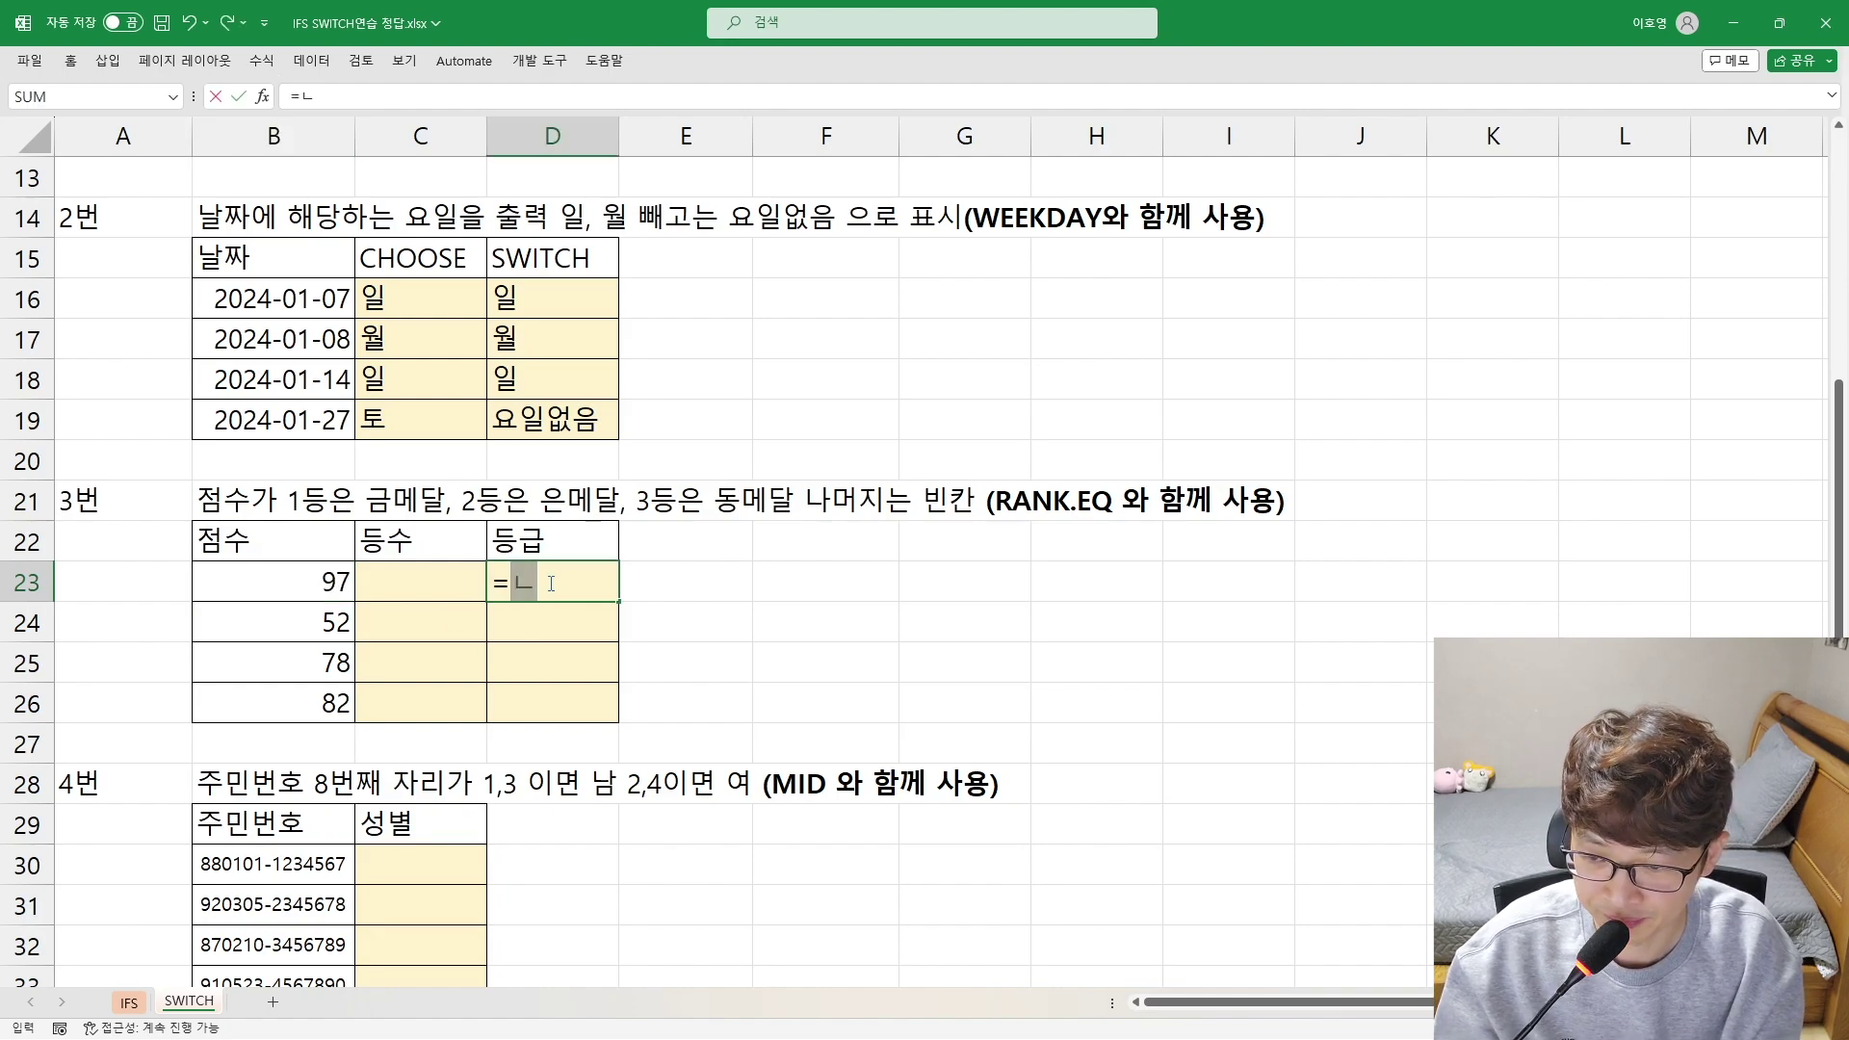
type("ITCH(")
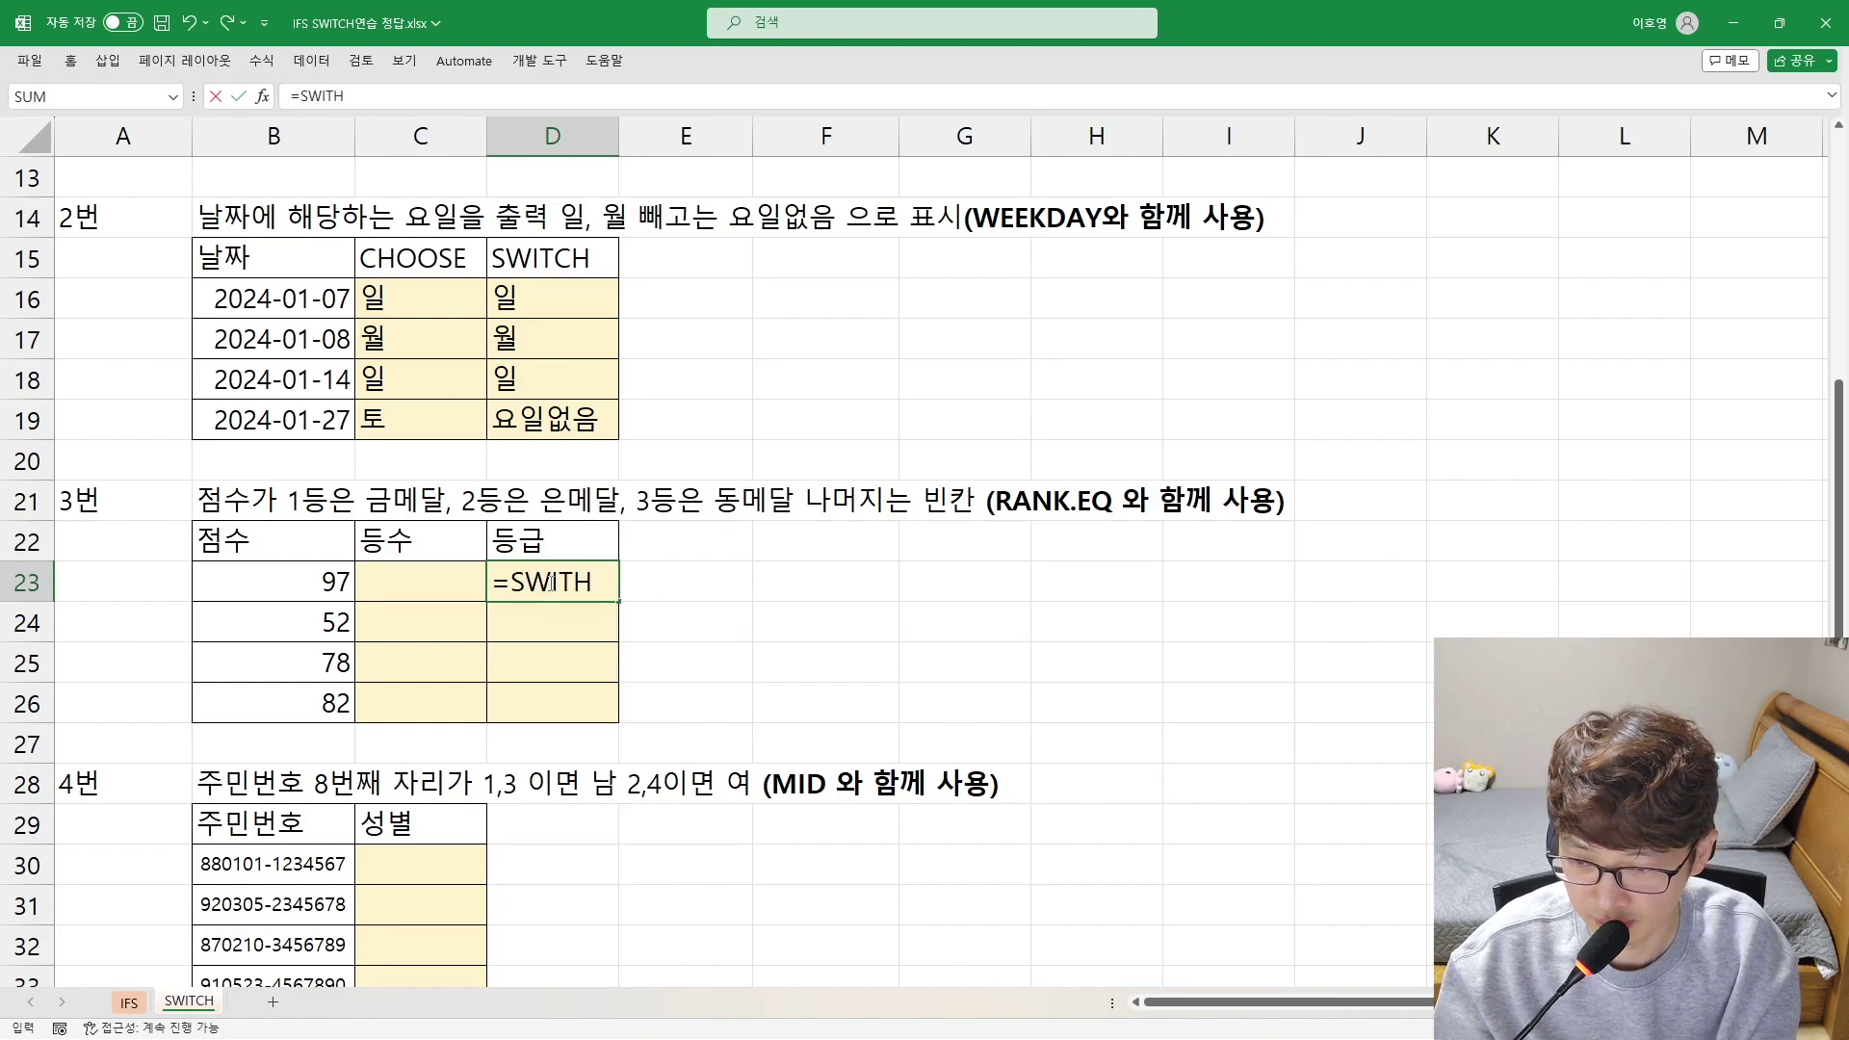
left_click(291, 578)
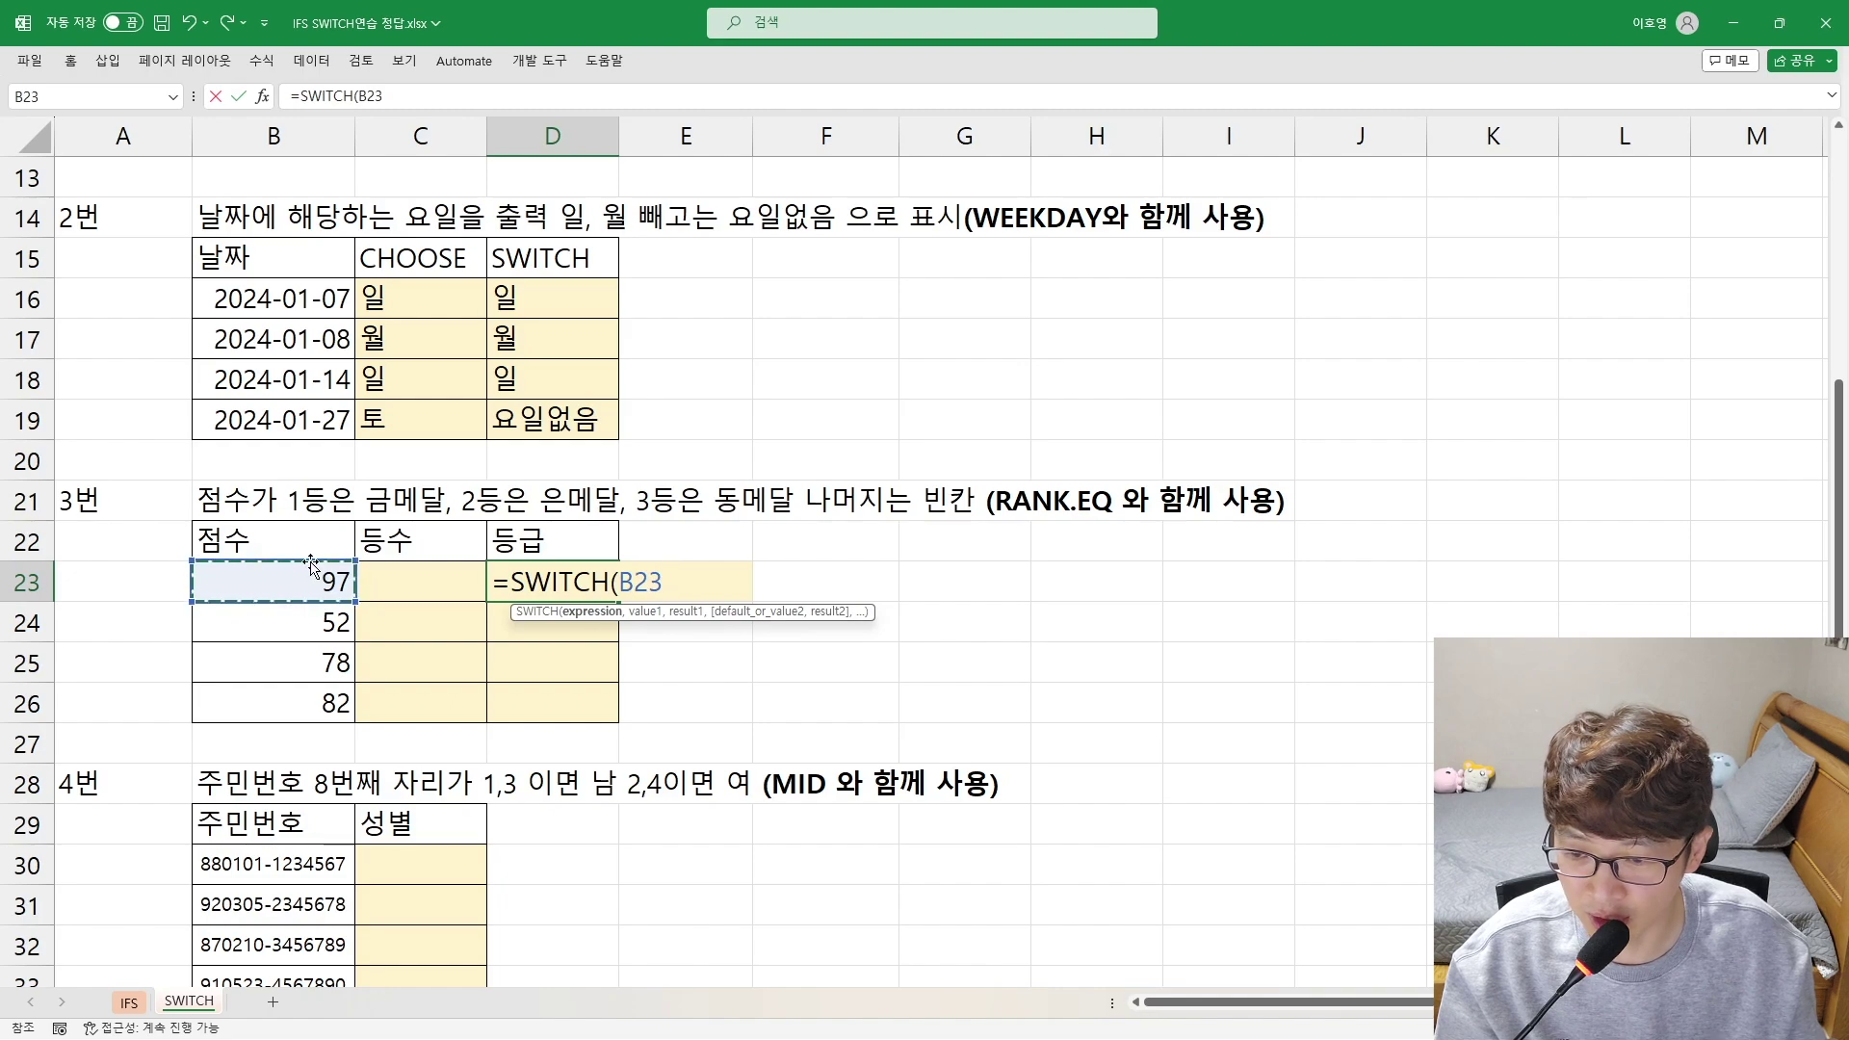
type(",")
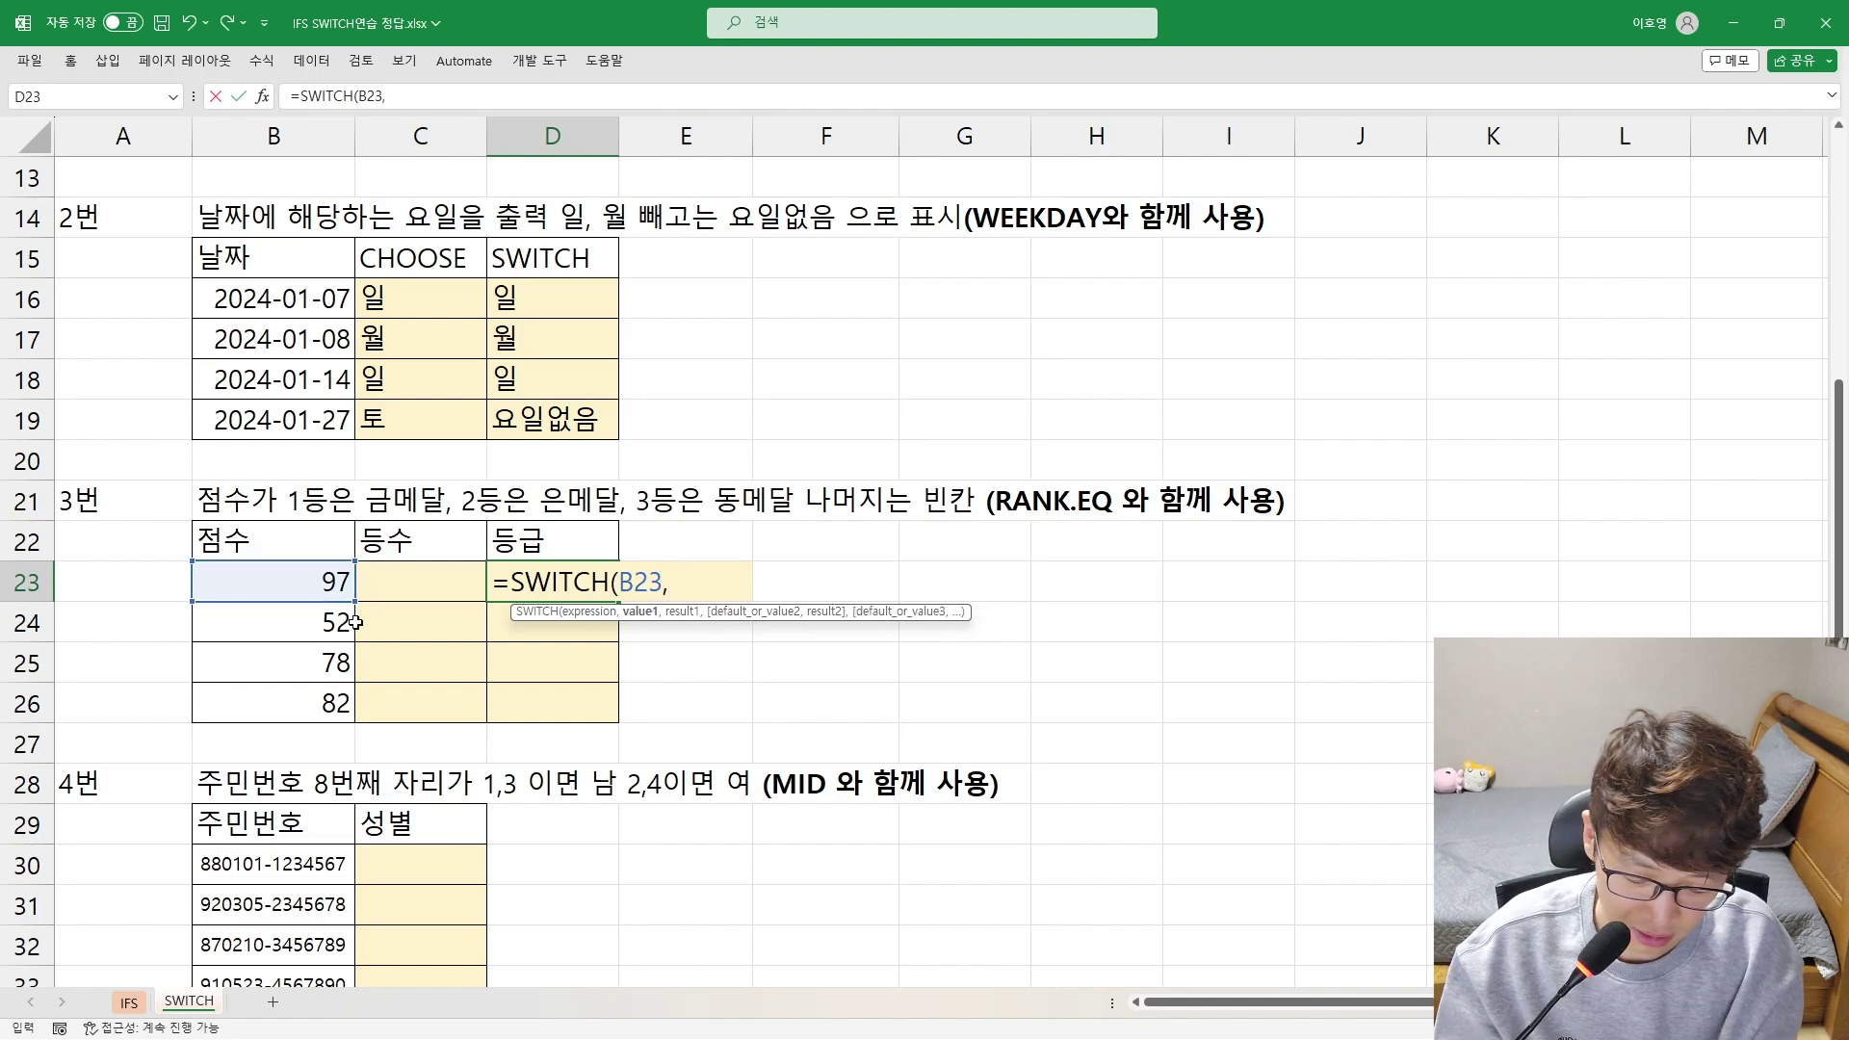
Give the D23 SWITCH formula the value 97 with the result "금메달"
type("91")
key("BackSpace")
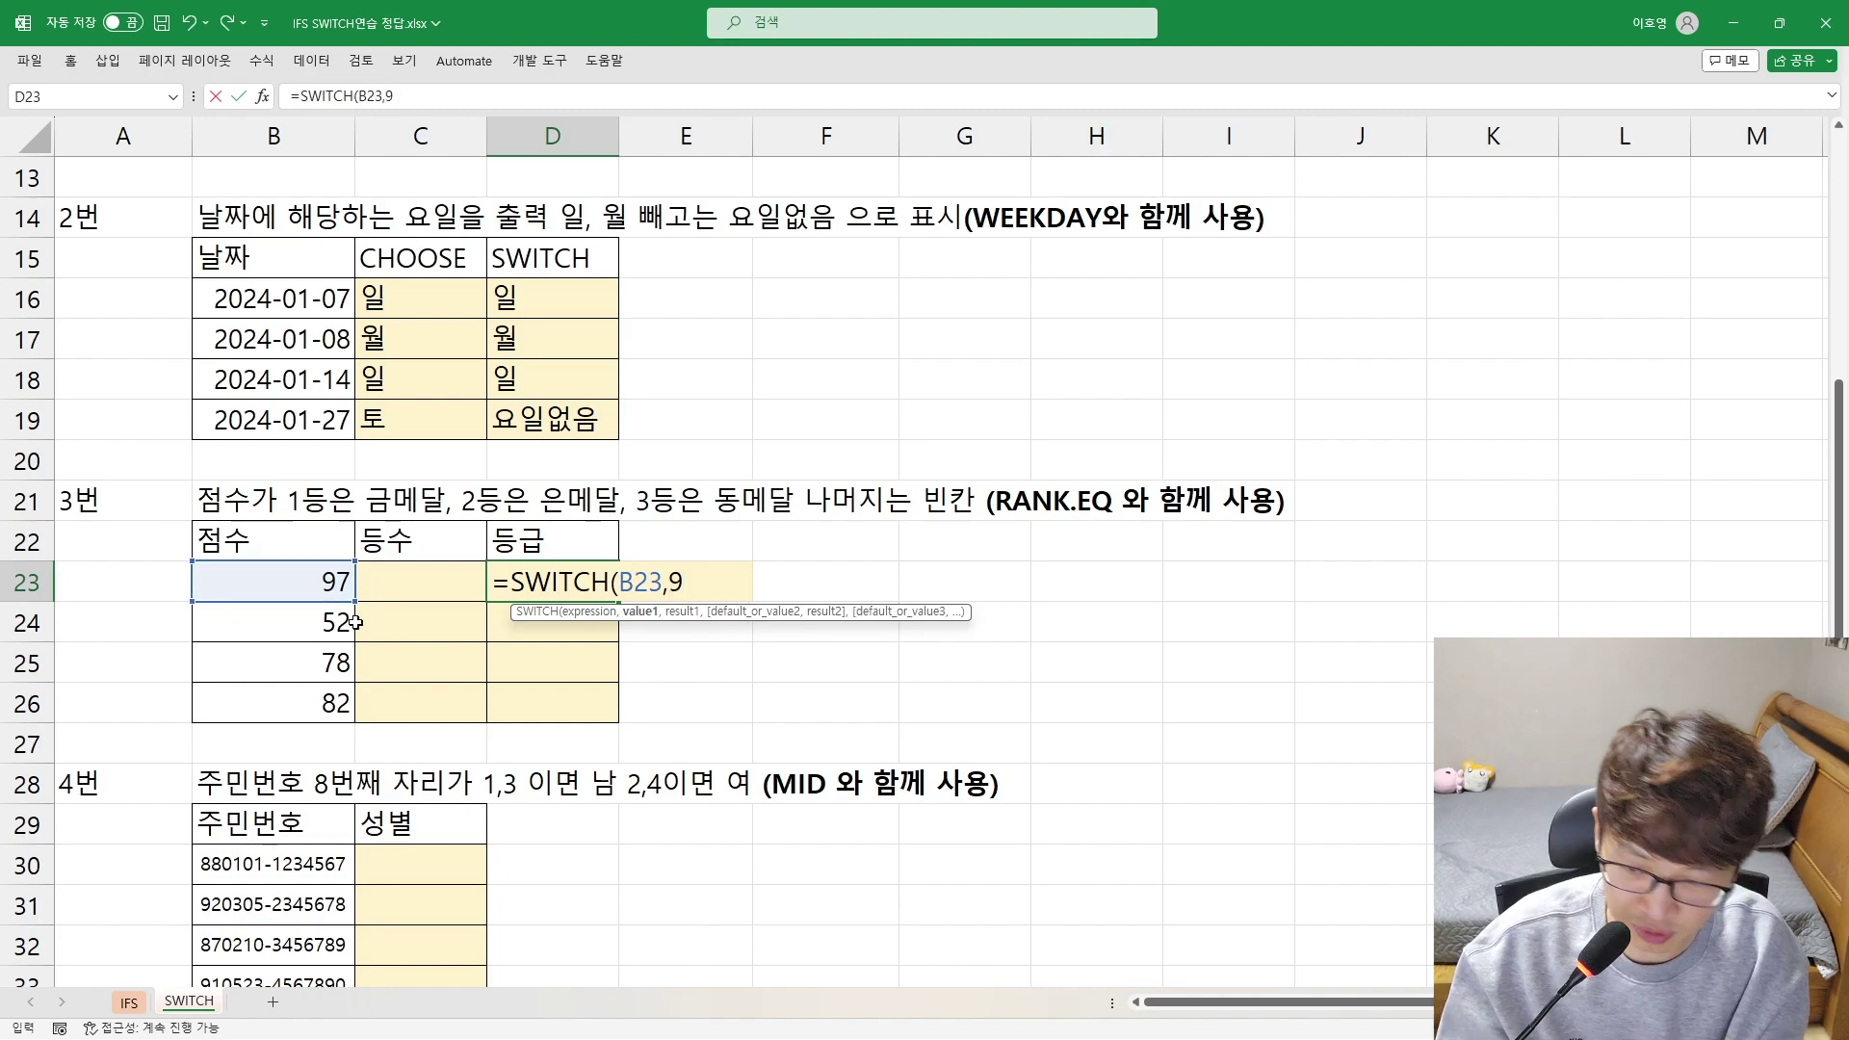
type("7,")
type("\"금메달")
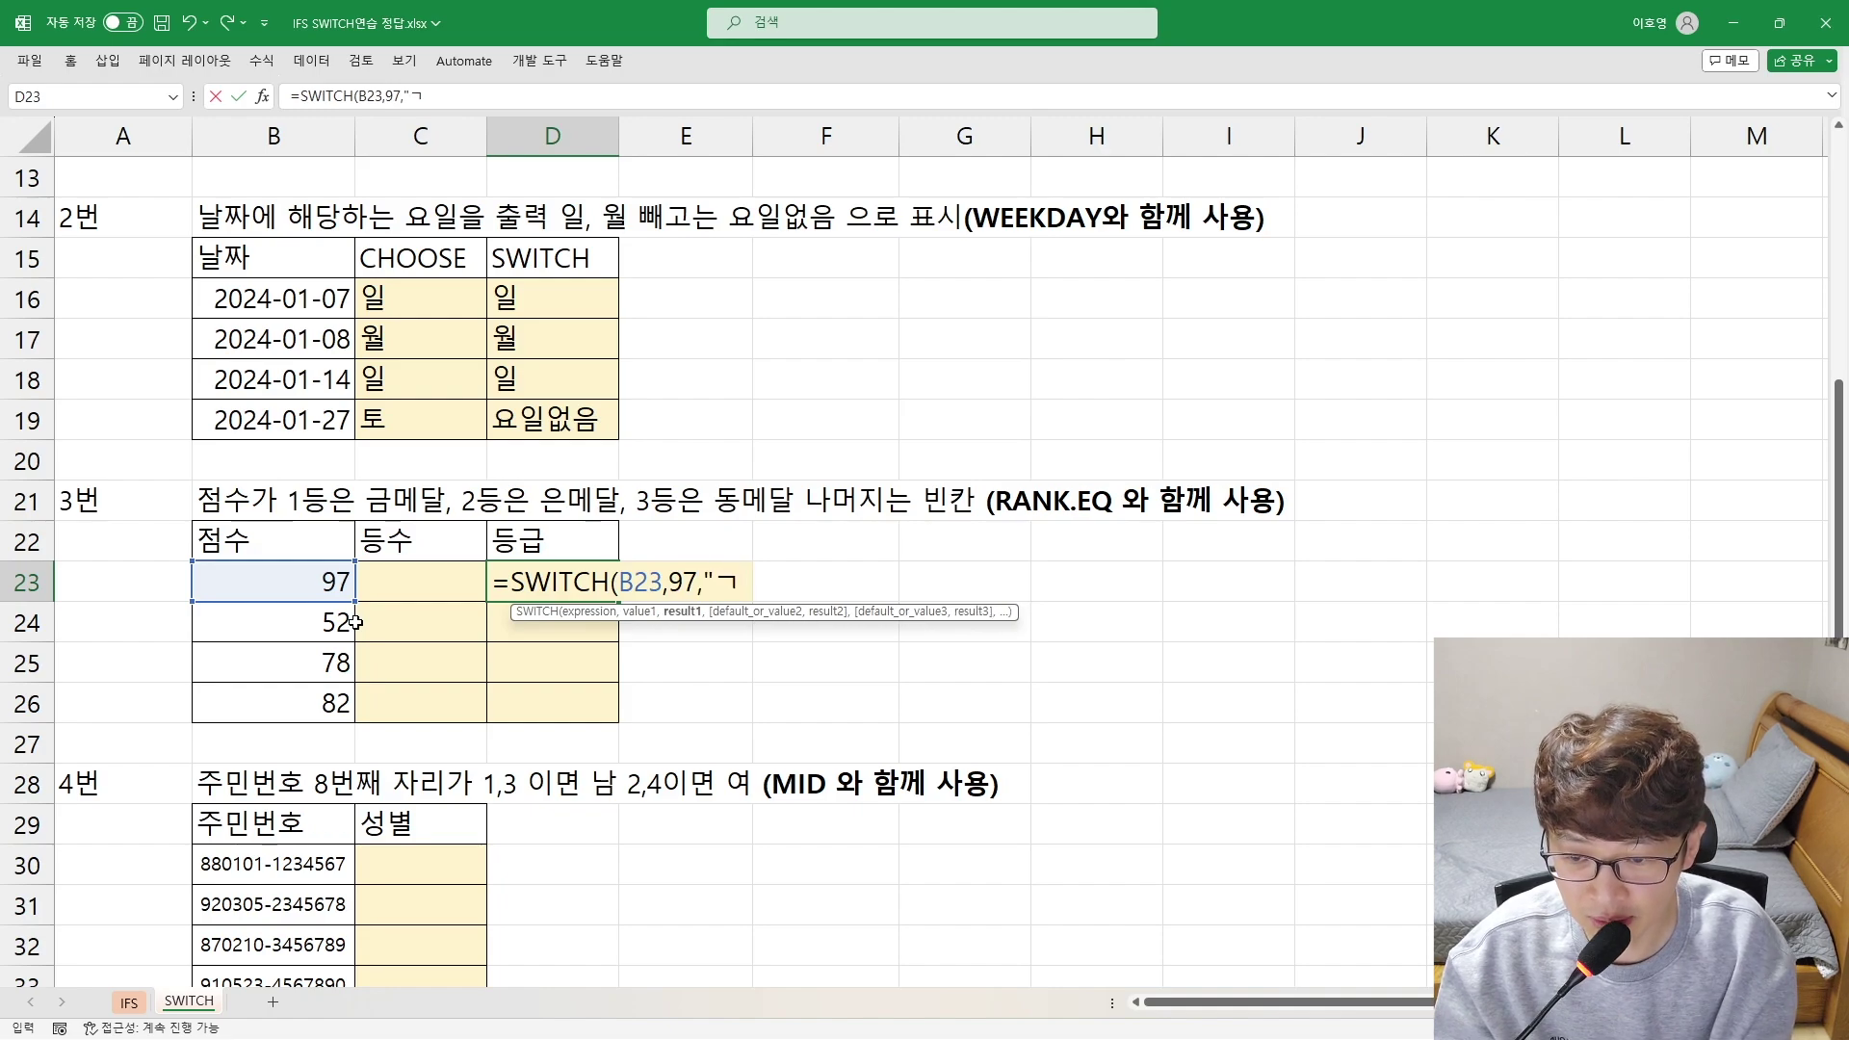
type("\"")
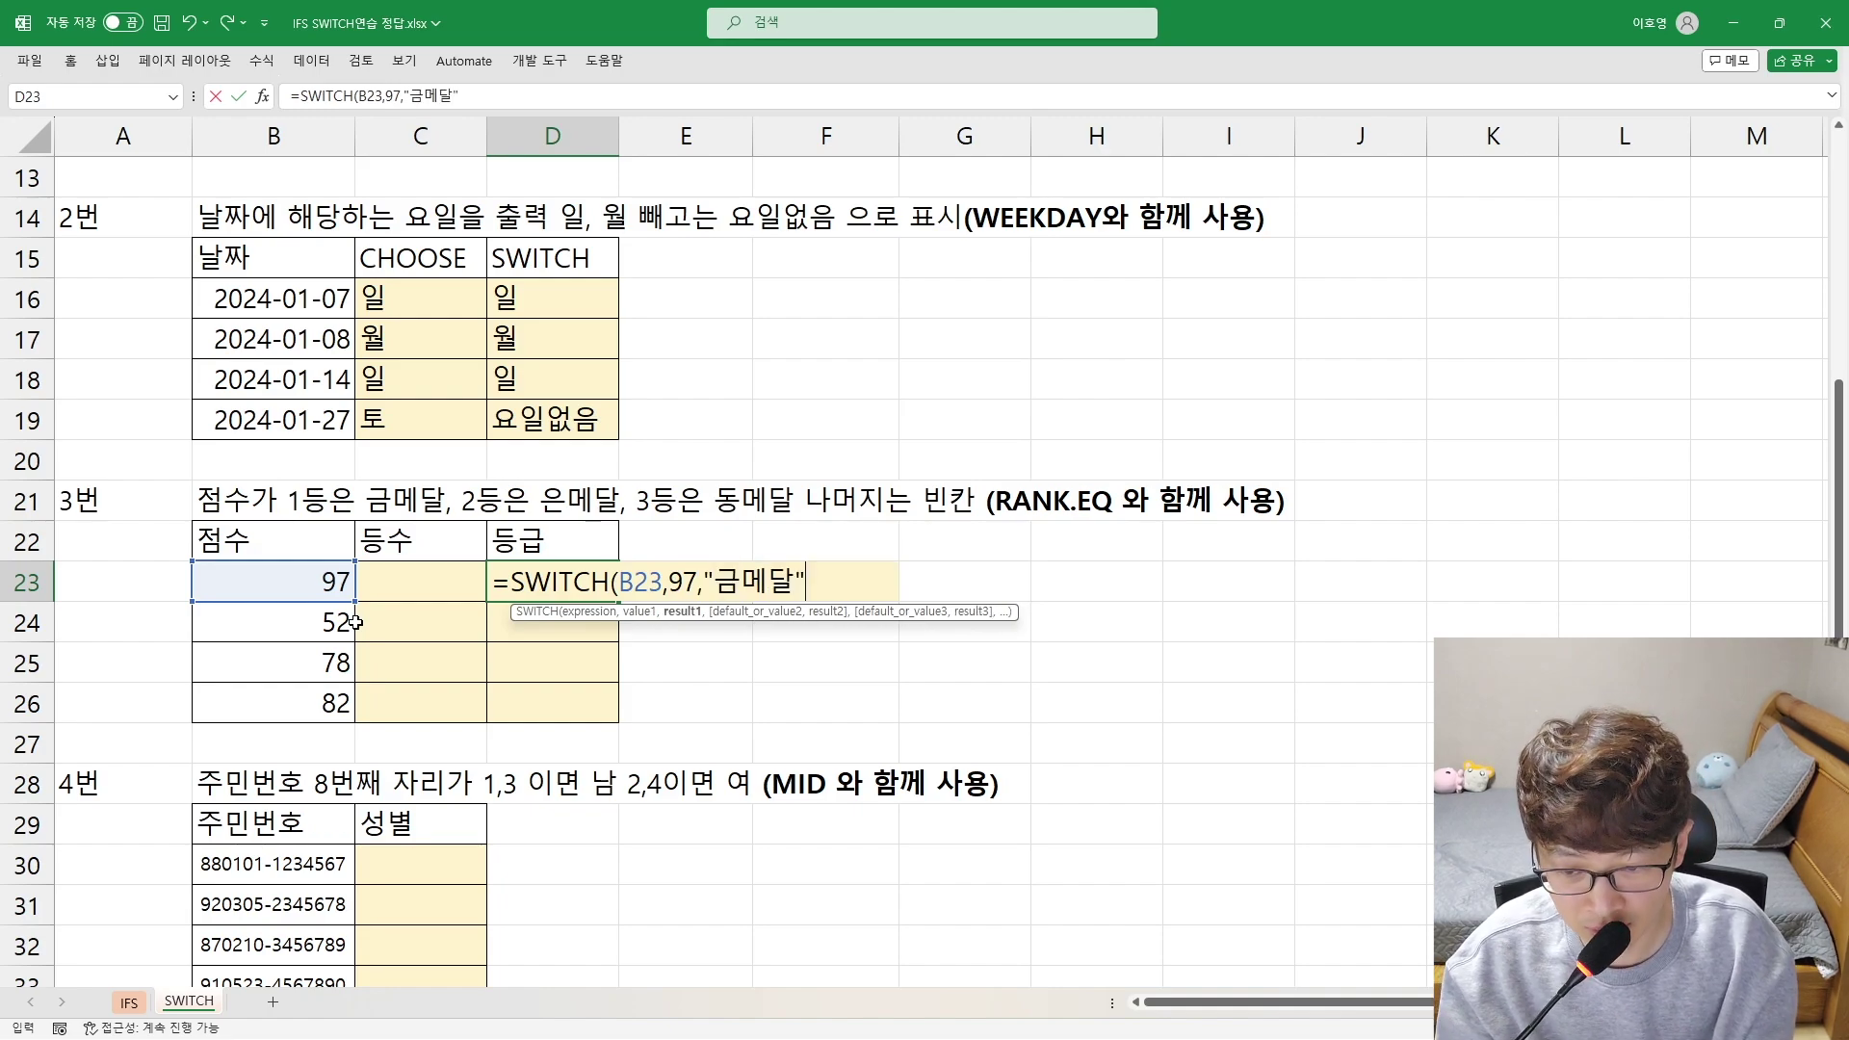
Complete the SWITCH formula in D23 and check its comparison value 97
type(")")
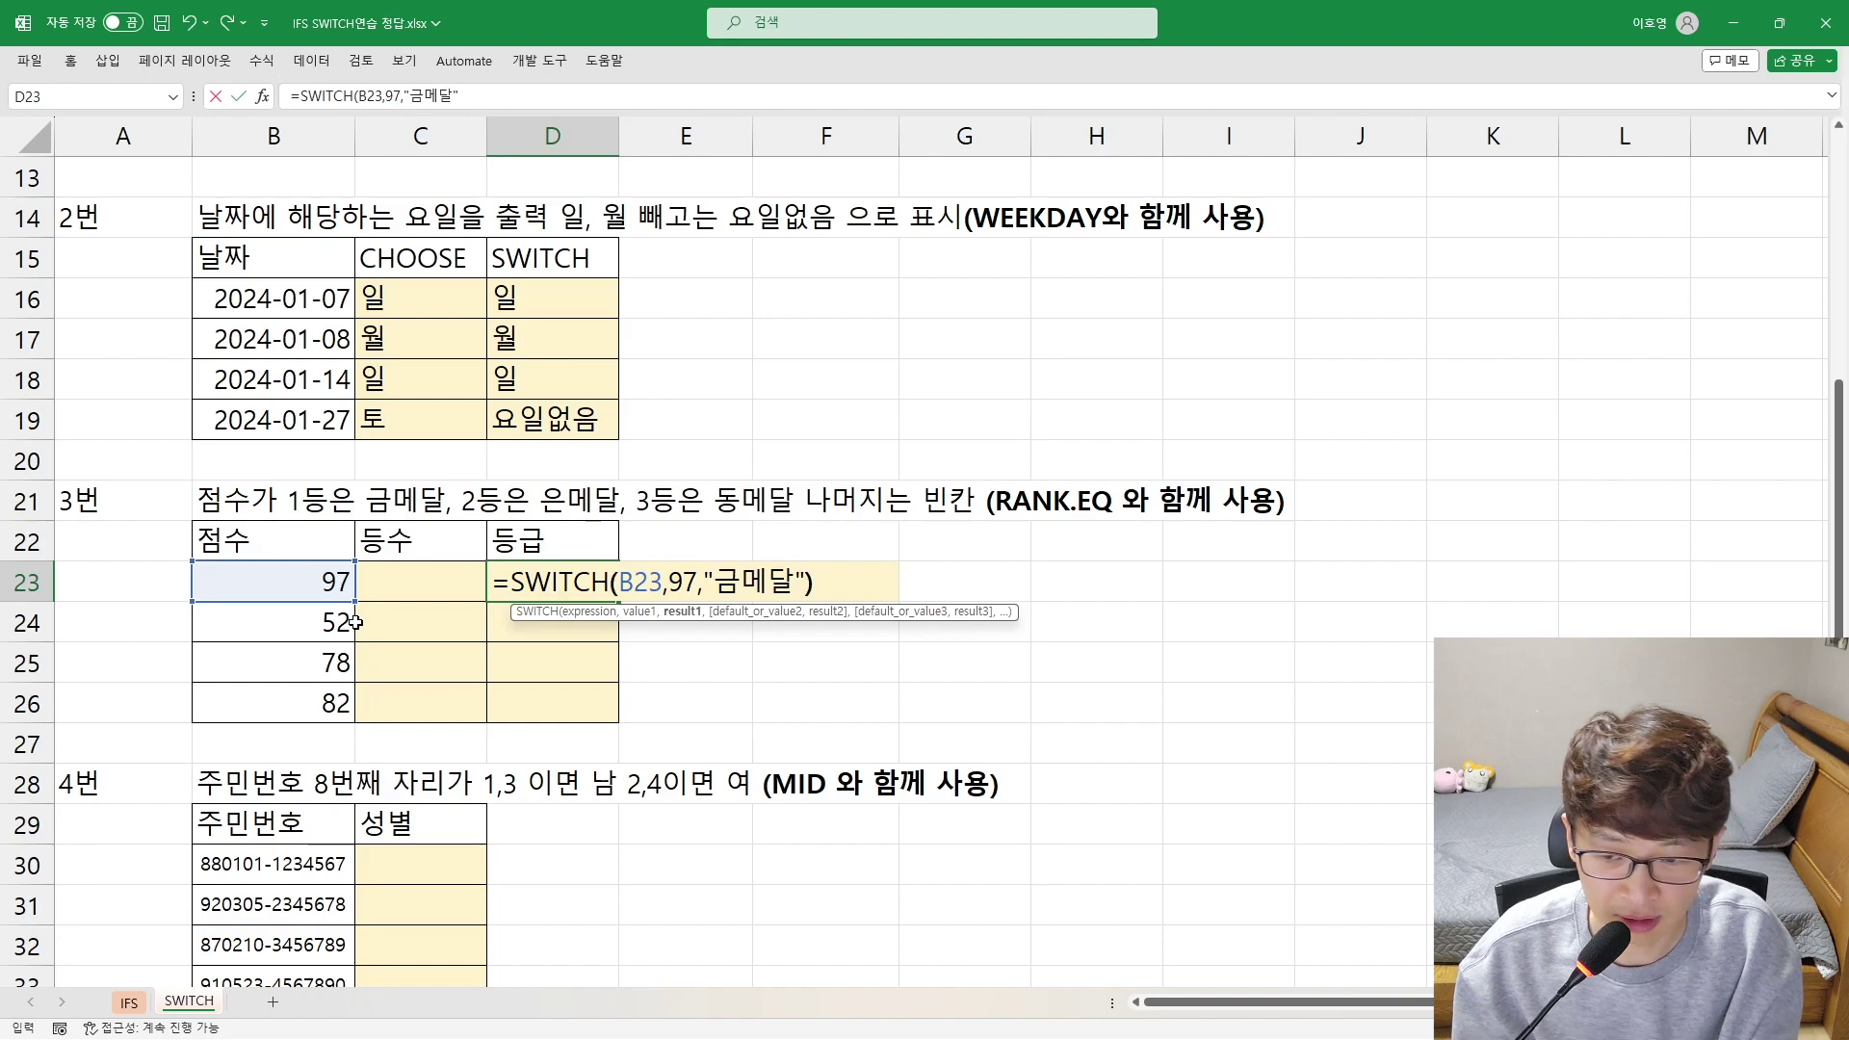
key("ctrl+Return")
key("F2")
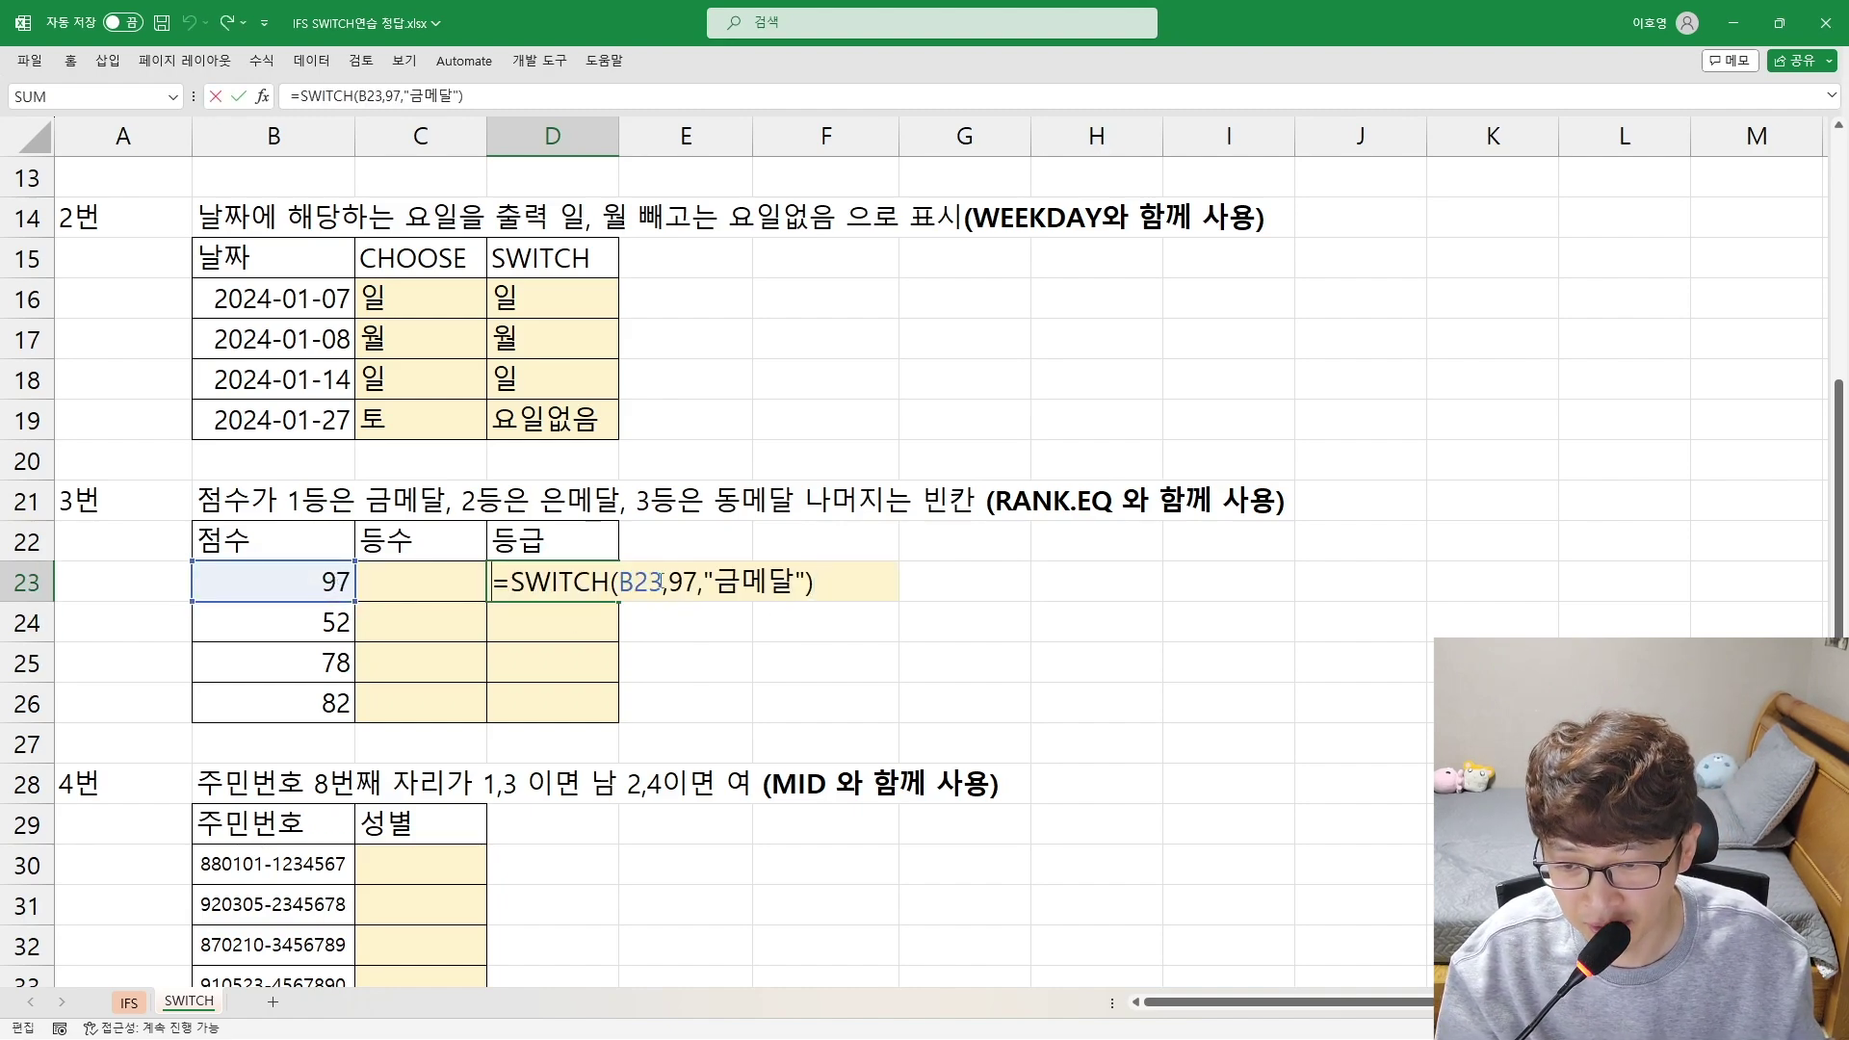
left_click_drag(668, 582, 694, 581)
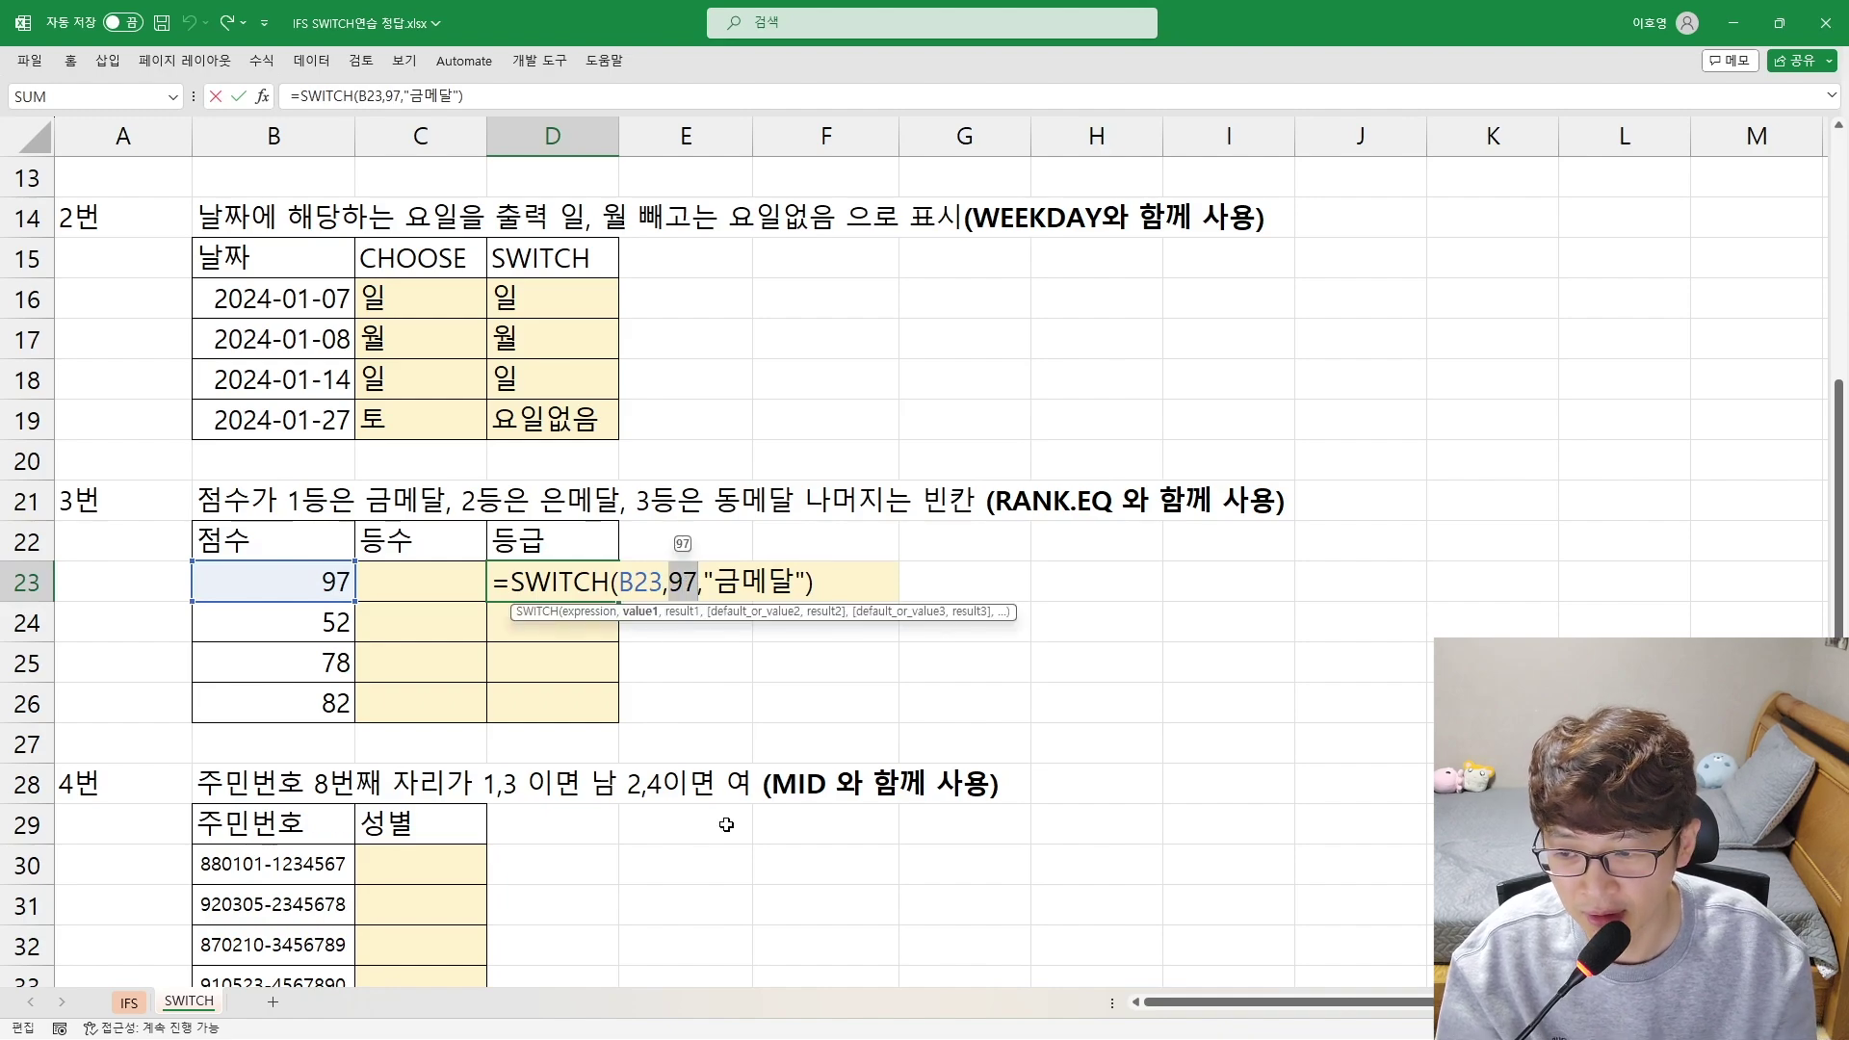
key("Escape")
Set the score in B23 to 96 to test the SWITCH formula without a match
key("Left")
key("Left")
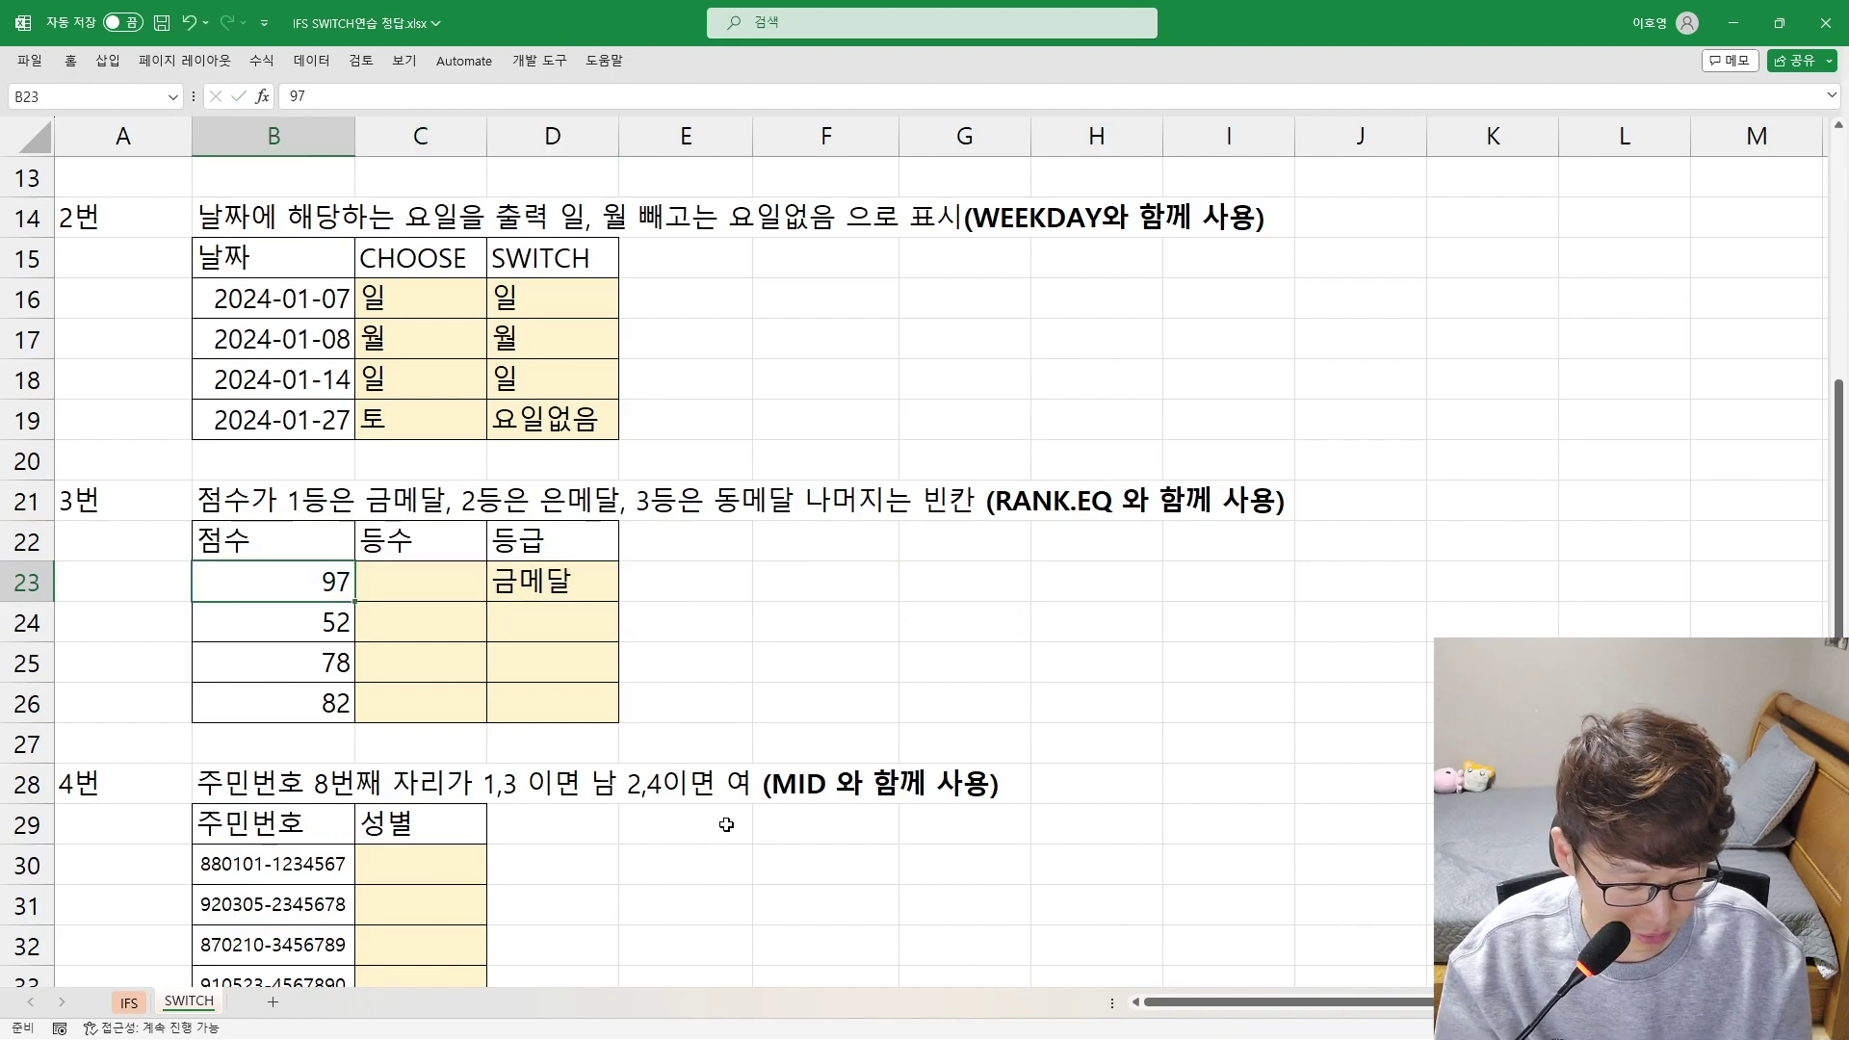
type("96")
key("Return")
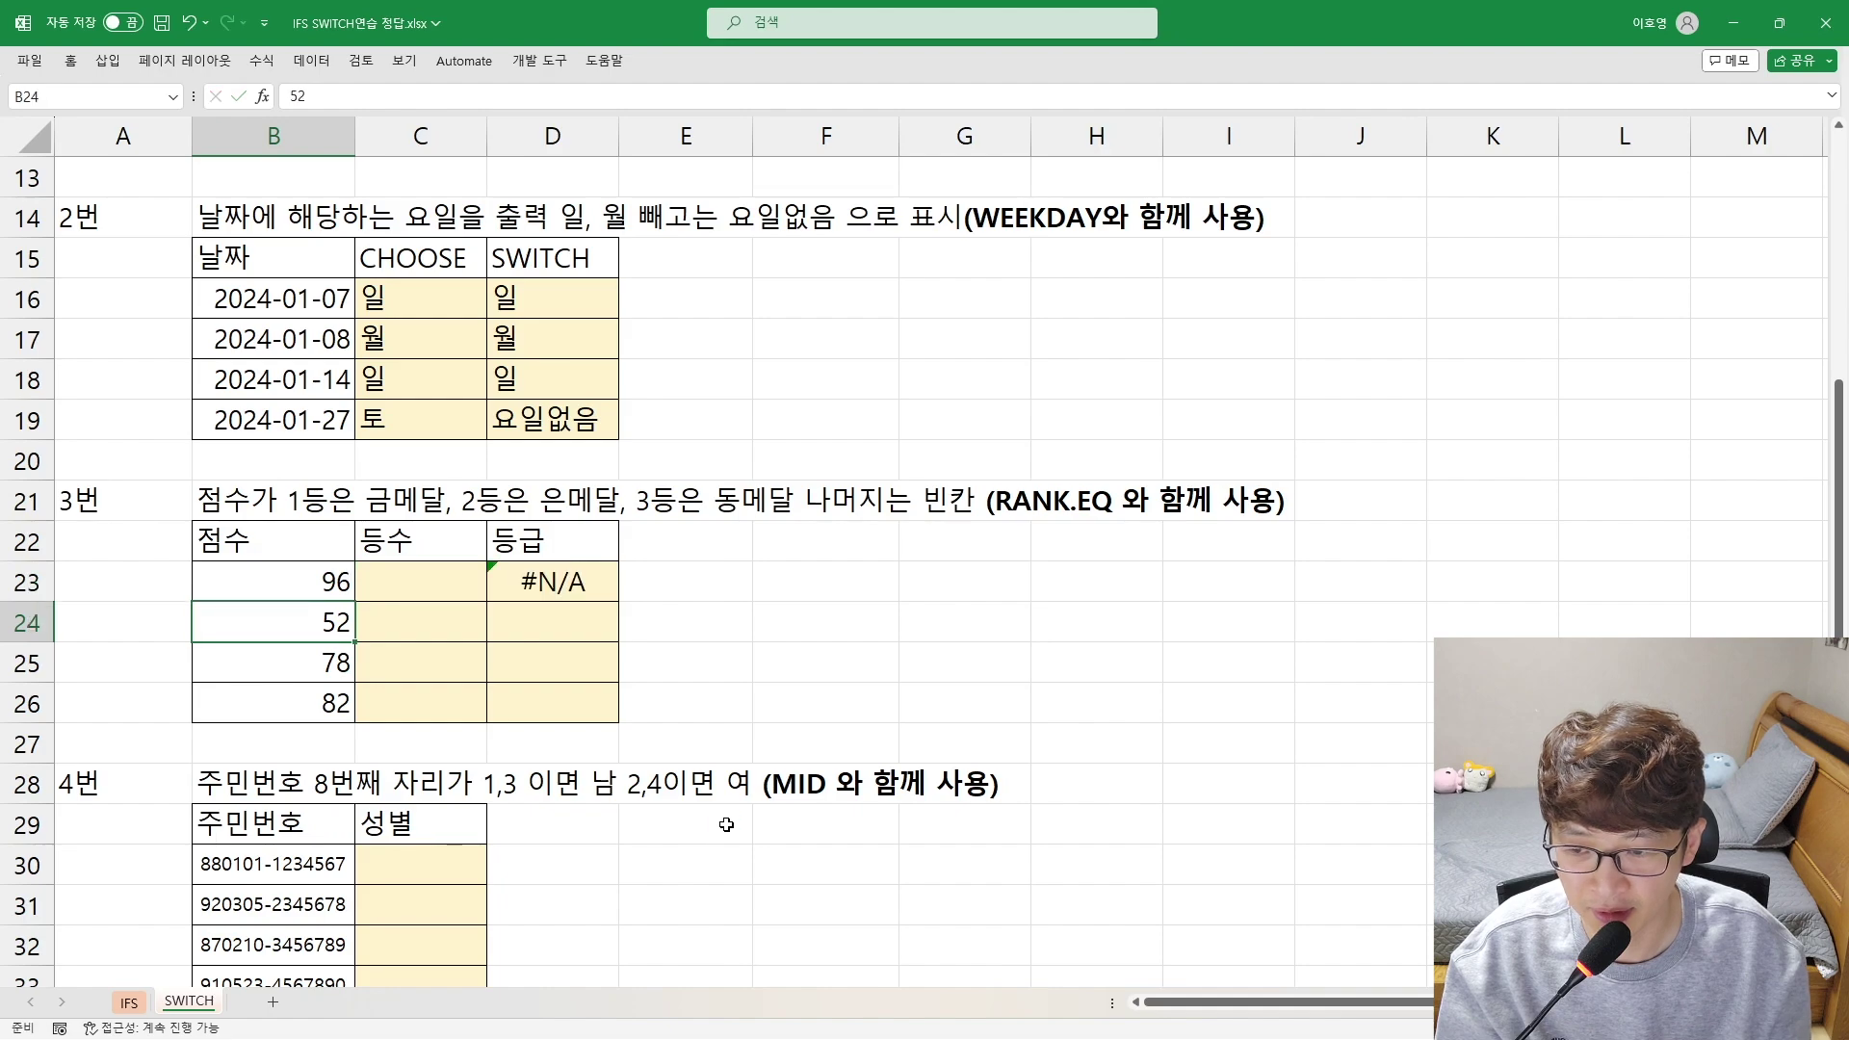
Review the arguments of the SWITCH formula in D23 against the changed score in B23
key("Right")
key("Right")
key("Up")
key("F2")
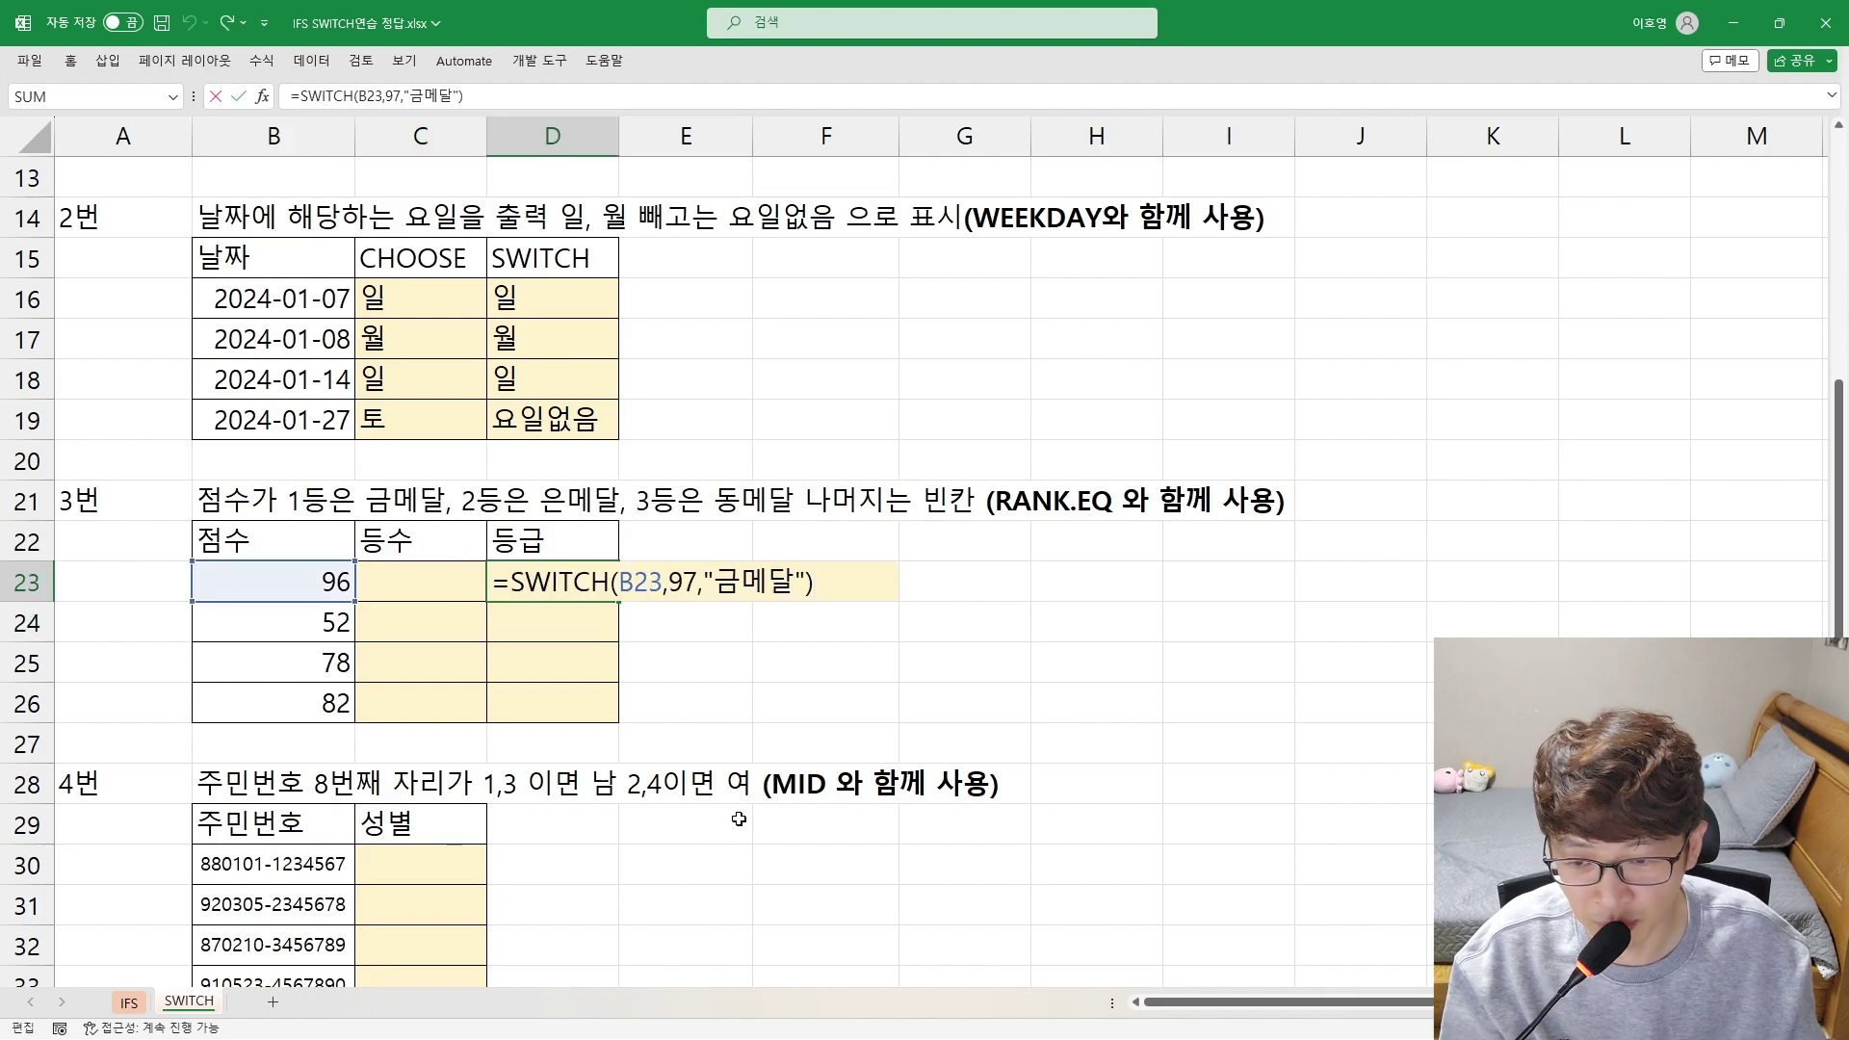
key("Left")
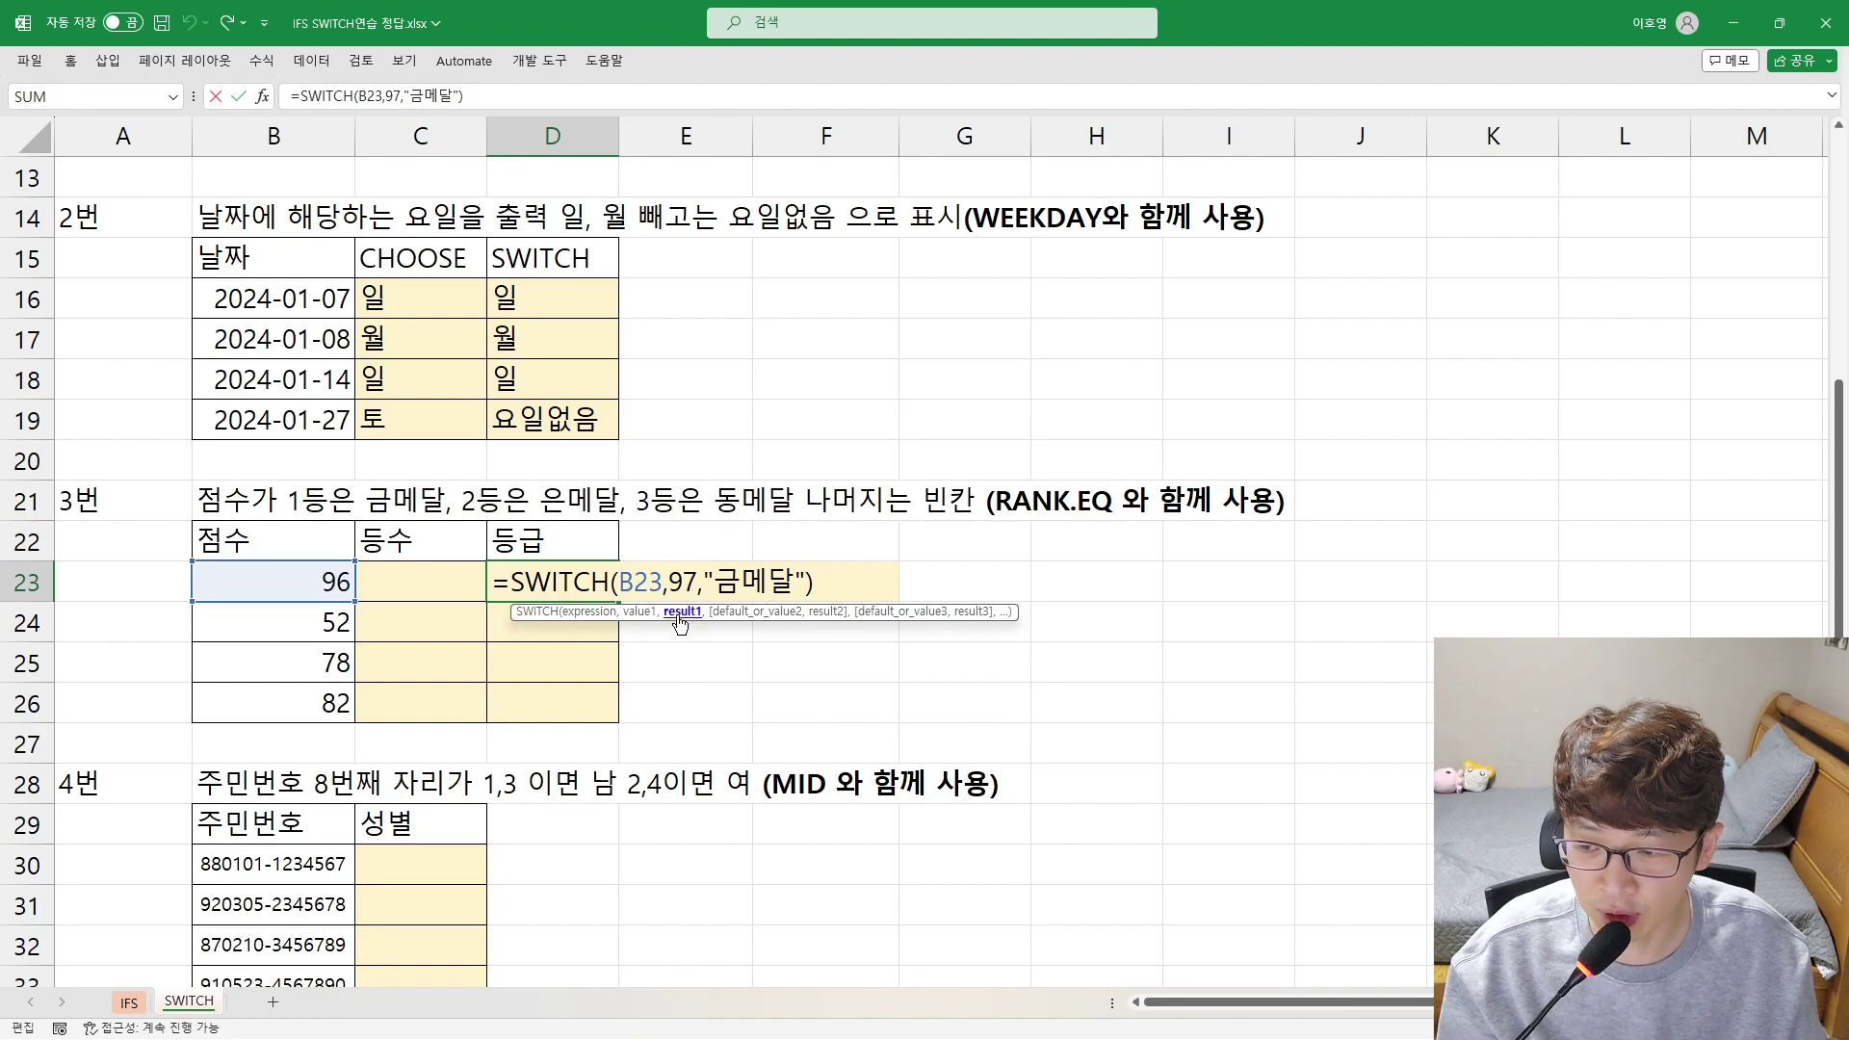
key("ctrl+Return")
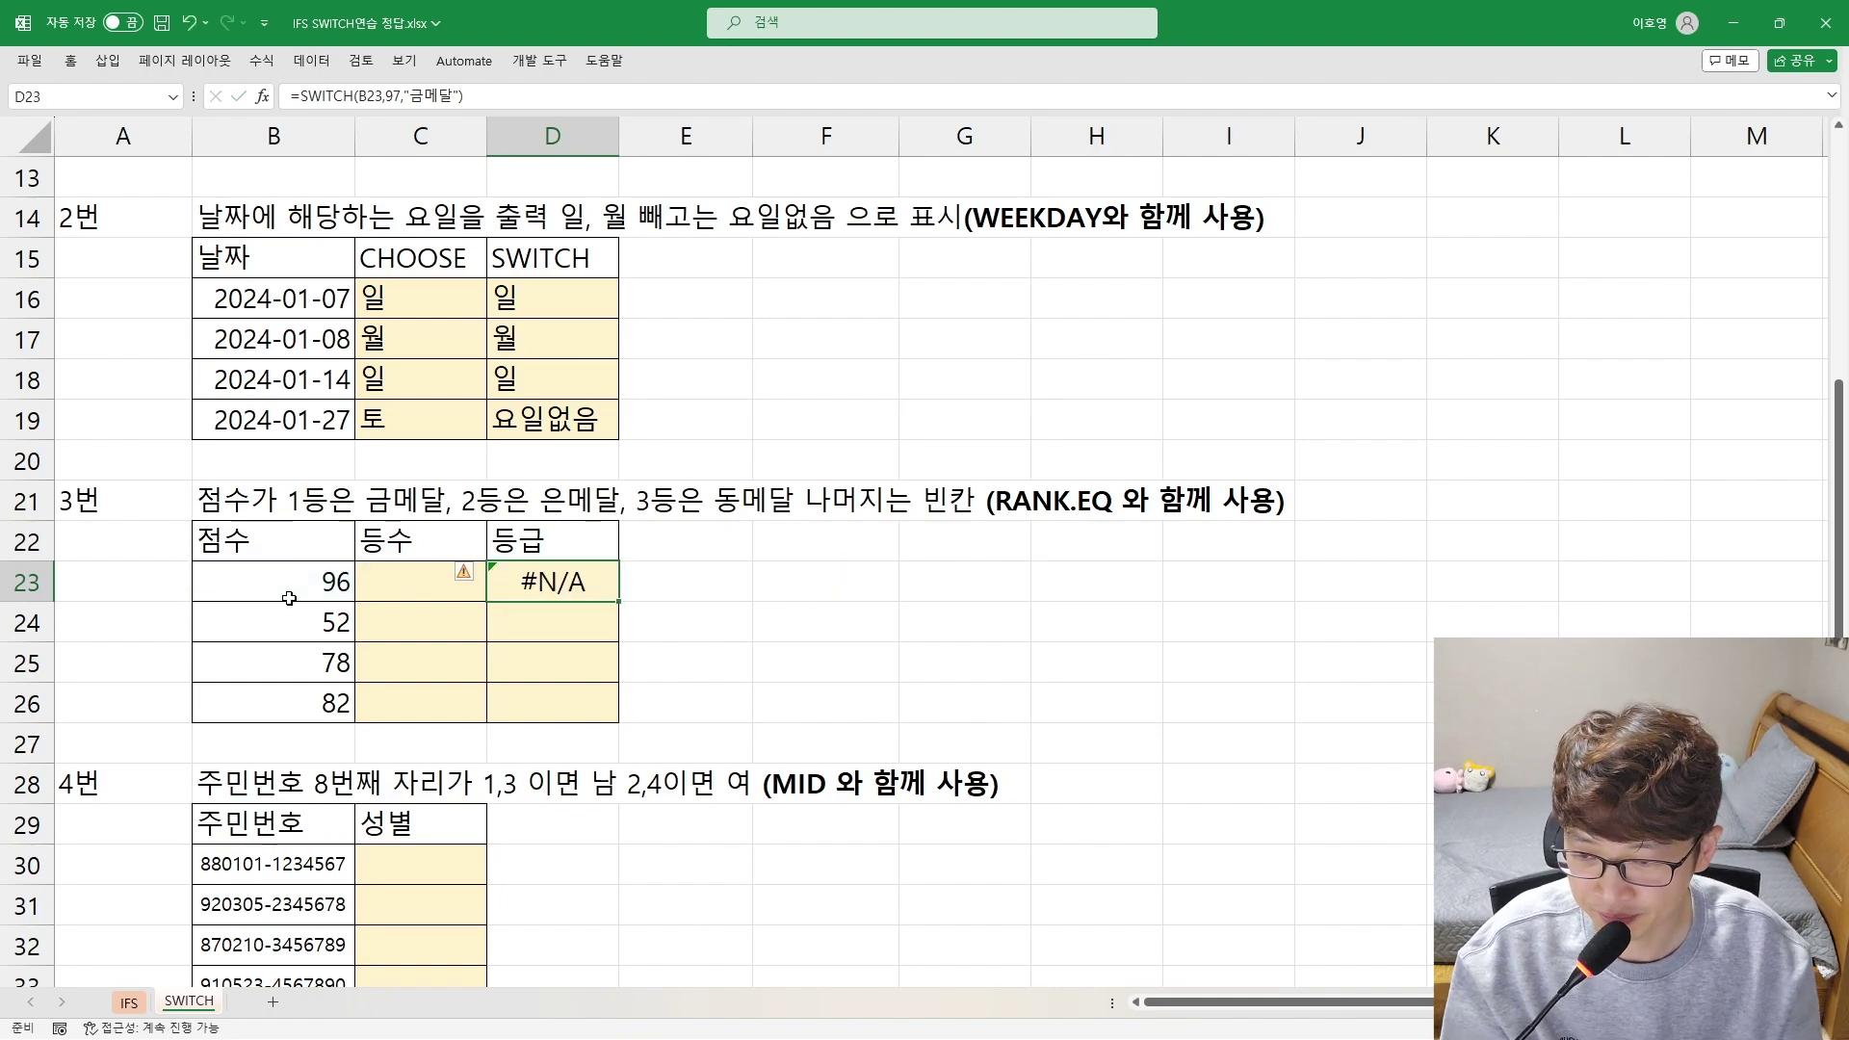
Set the score in B23 back to 97 and clear the trial SWITCH formula from D23
left_click(289, 599)
type("97")
key("Return")
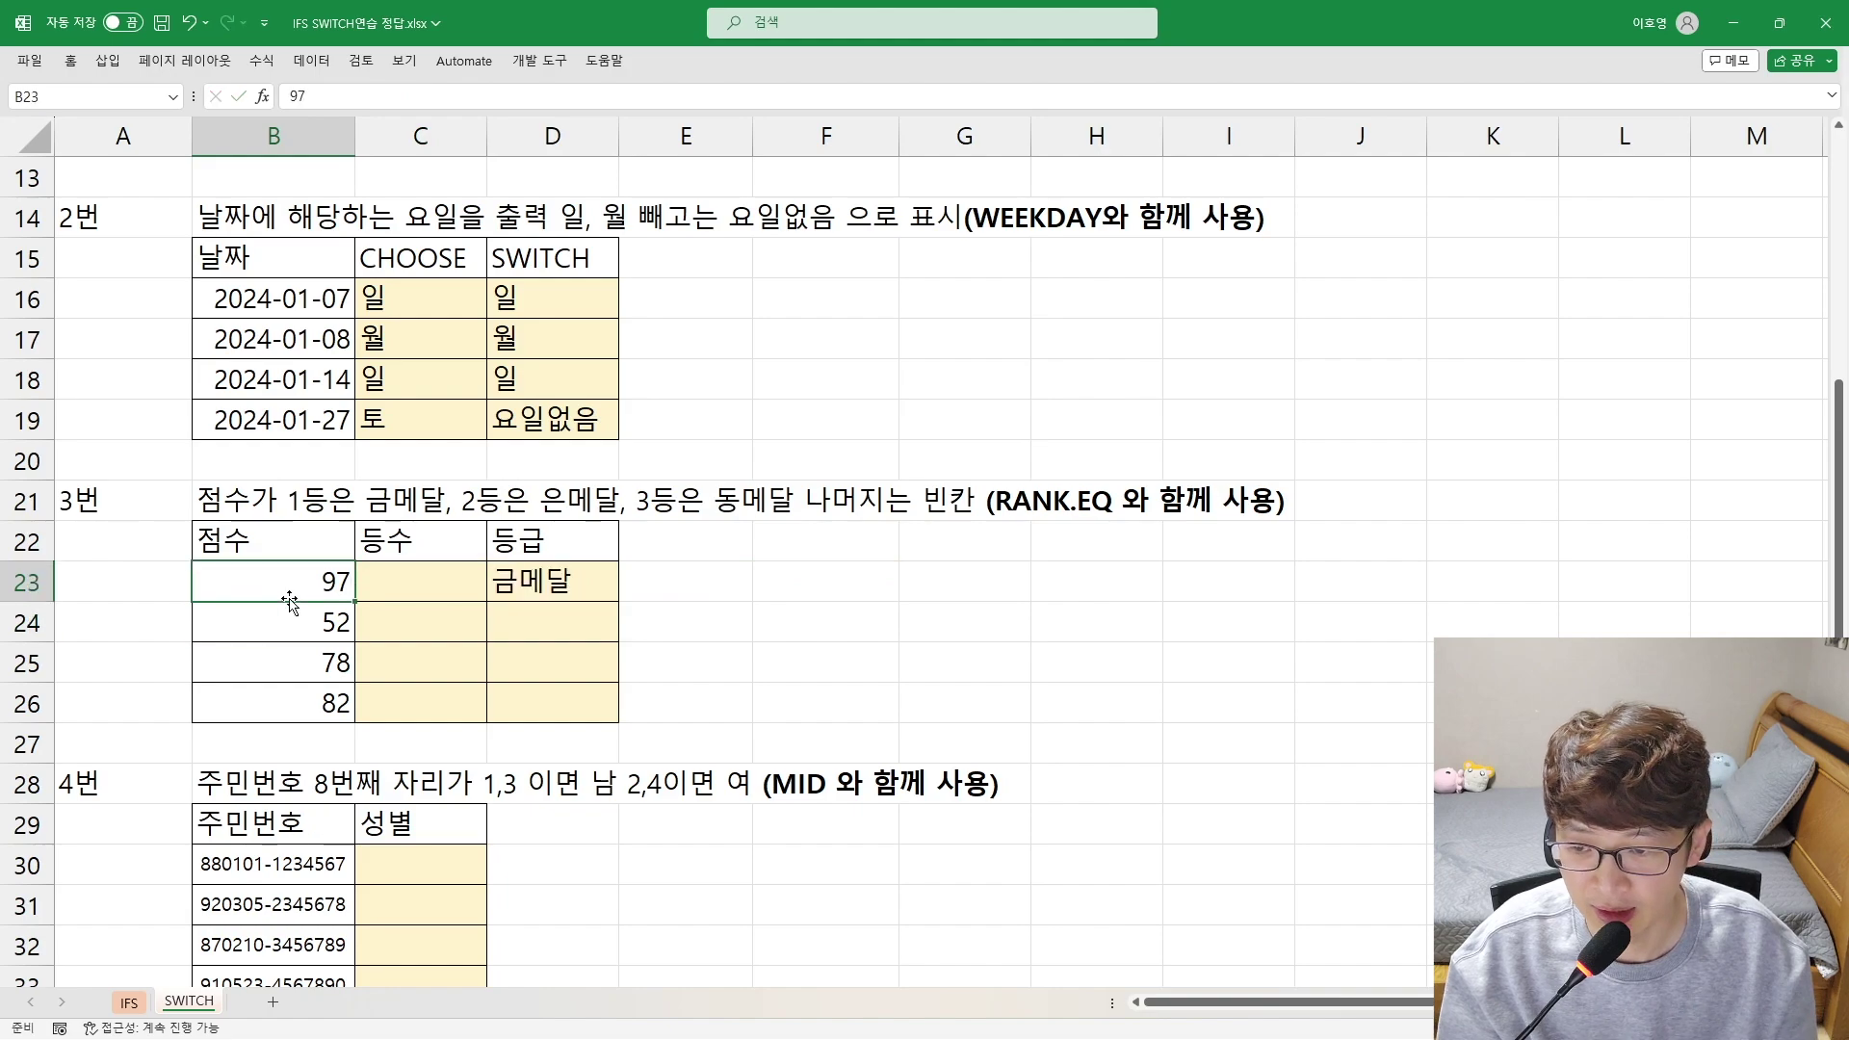
key("Up")
key("Right")
key("Right")
key("Left")
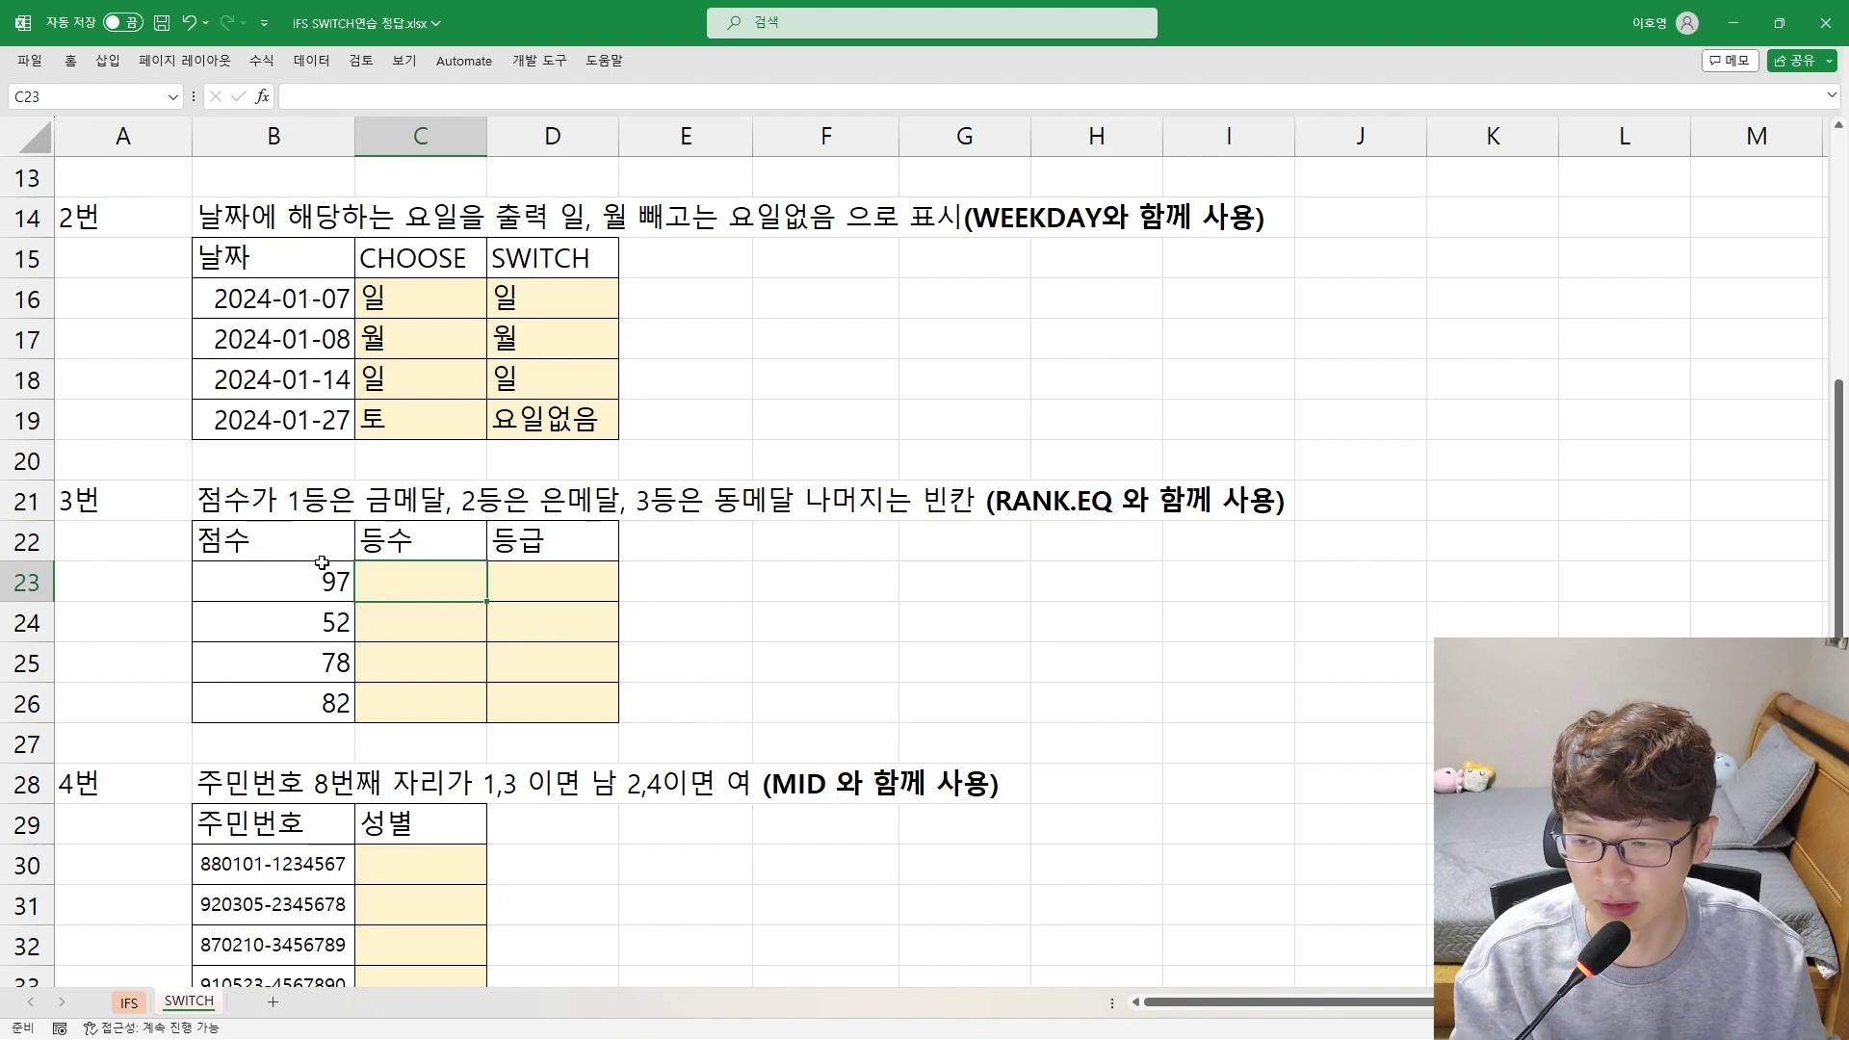
Start a RANK.EQ formula in C23 with the score in B23 as the number to rank
left_click(427, 535)
left_click(421, 591)
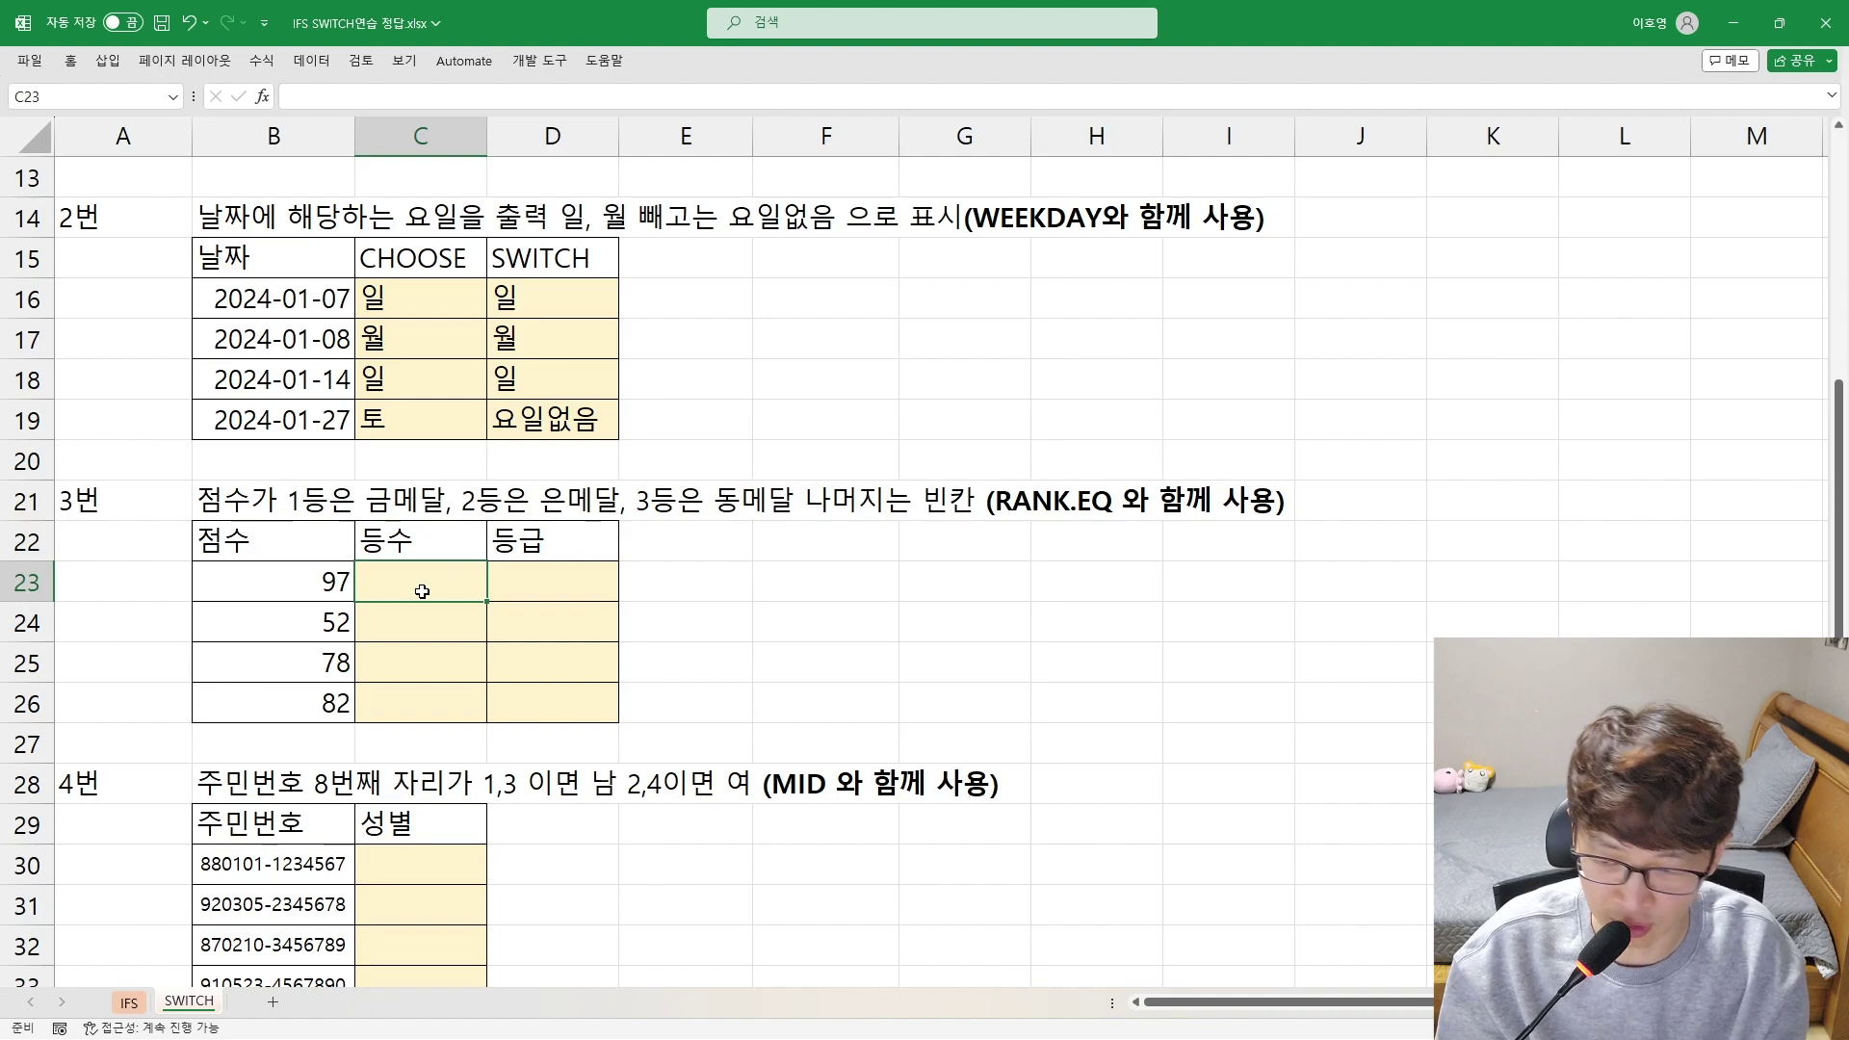
type("=")
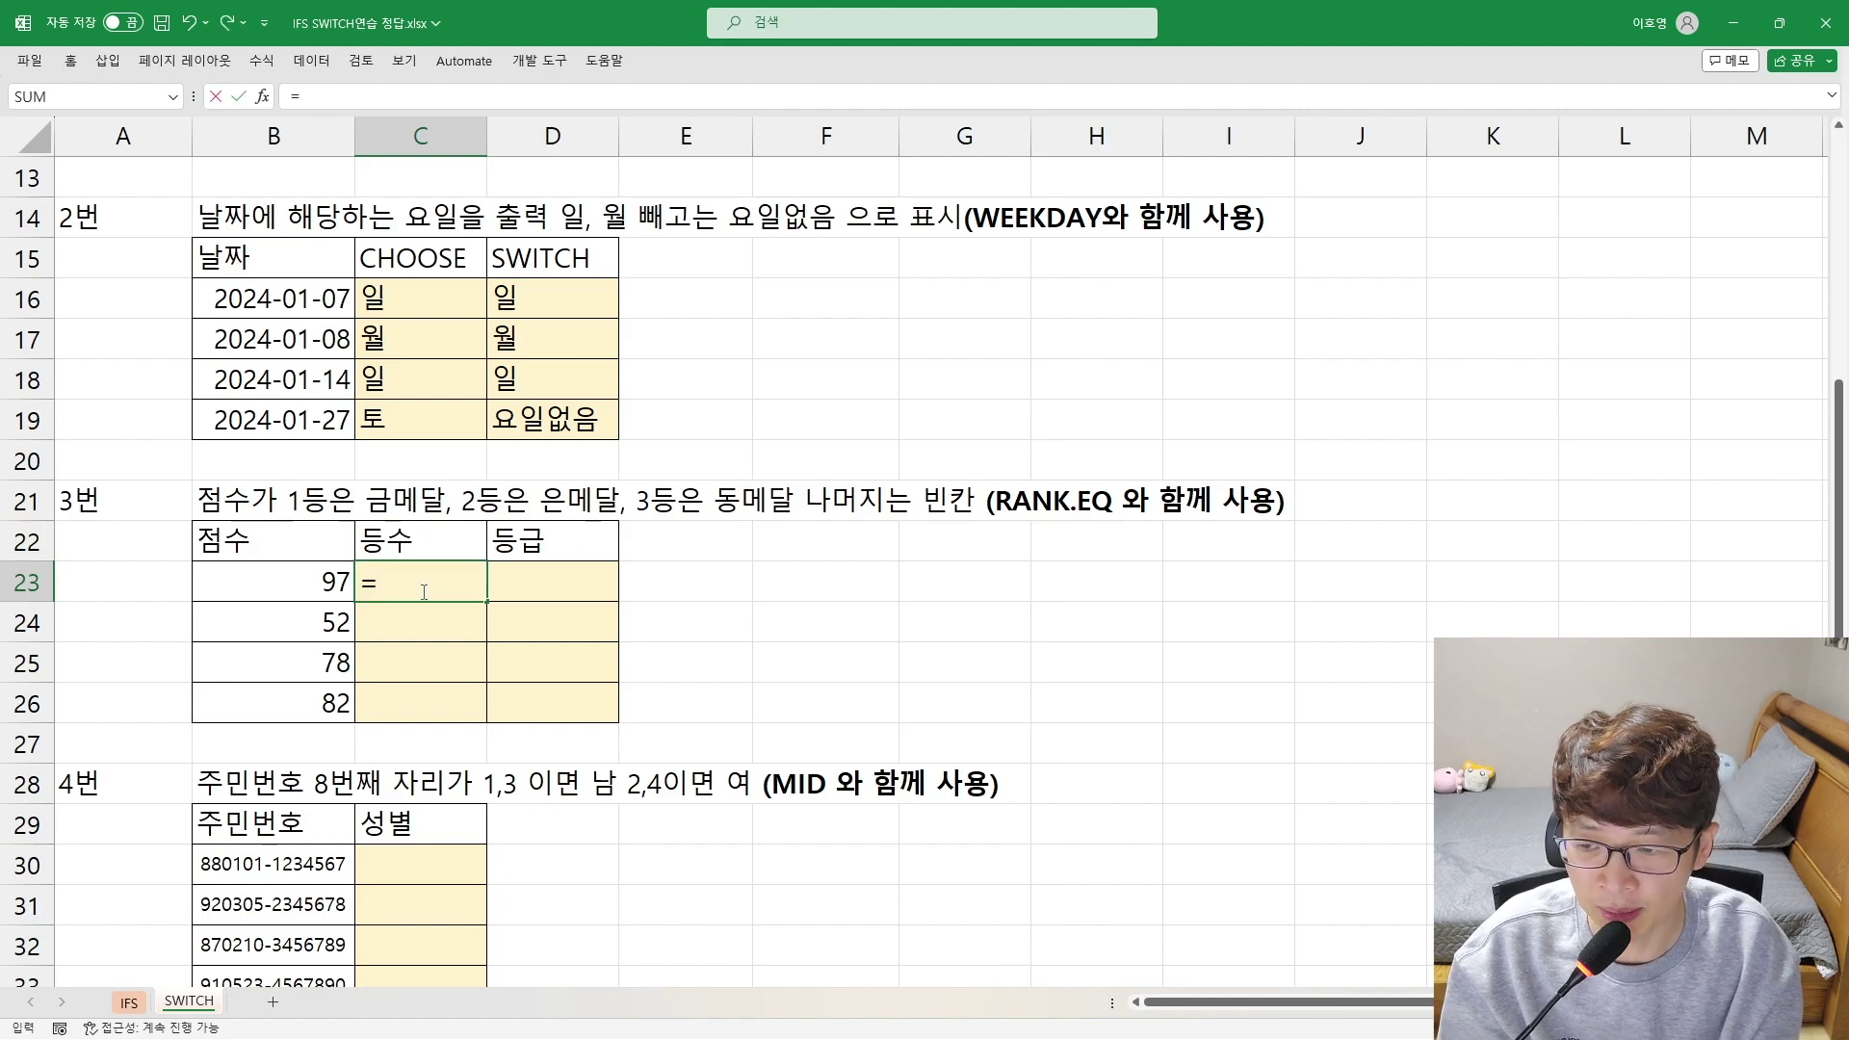
type("ㄱ무")
key("BackSpace")
key("BackSpace")
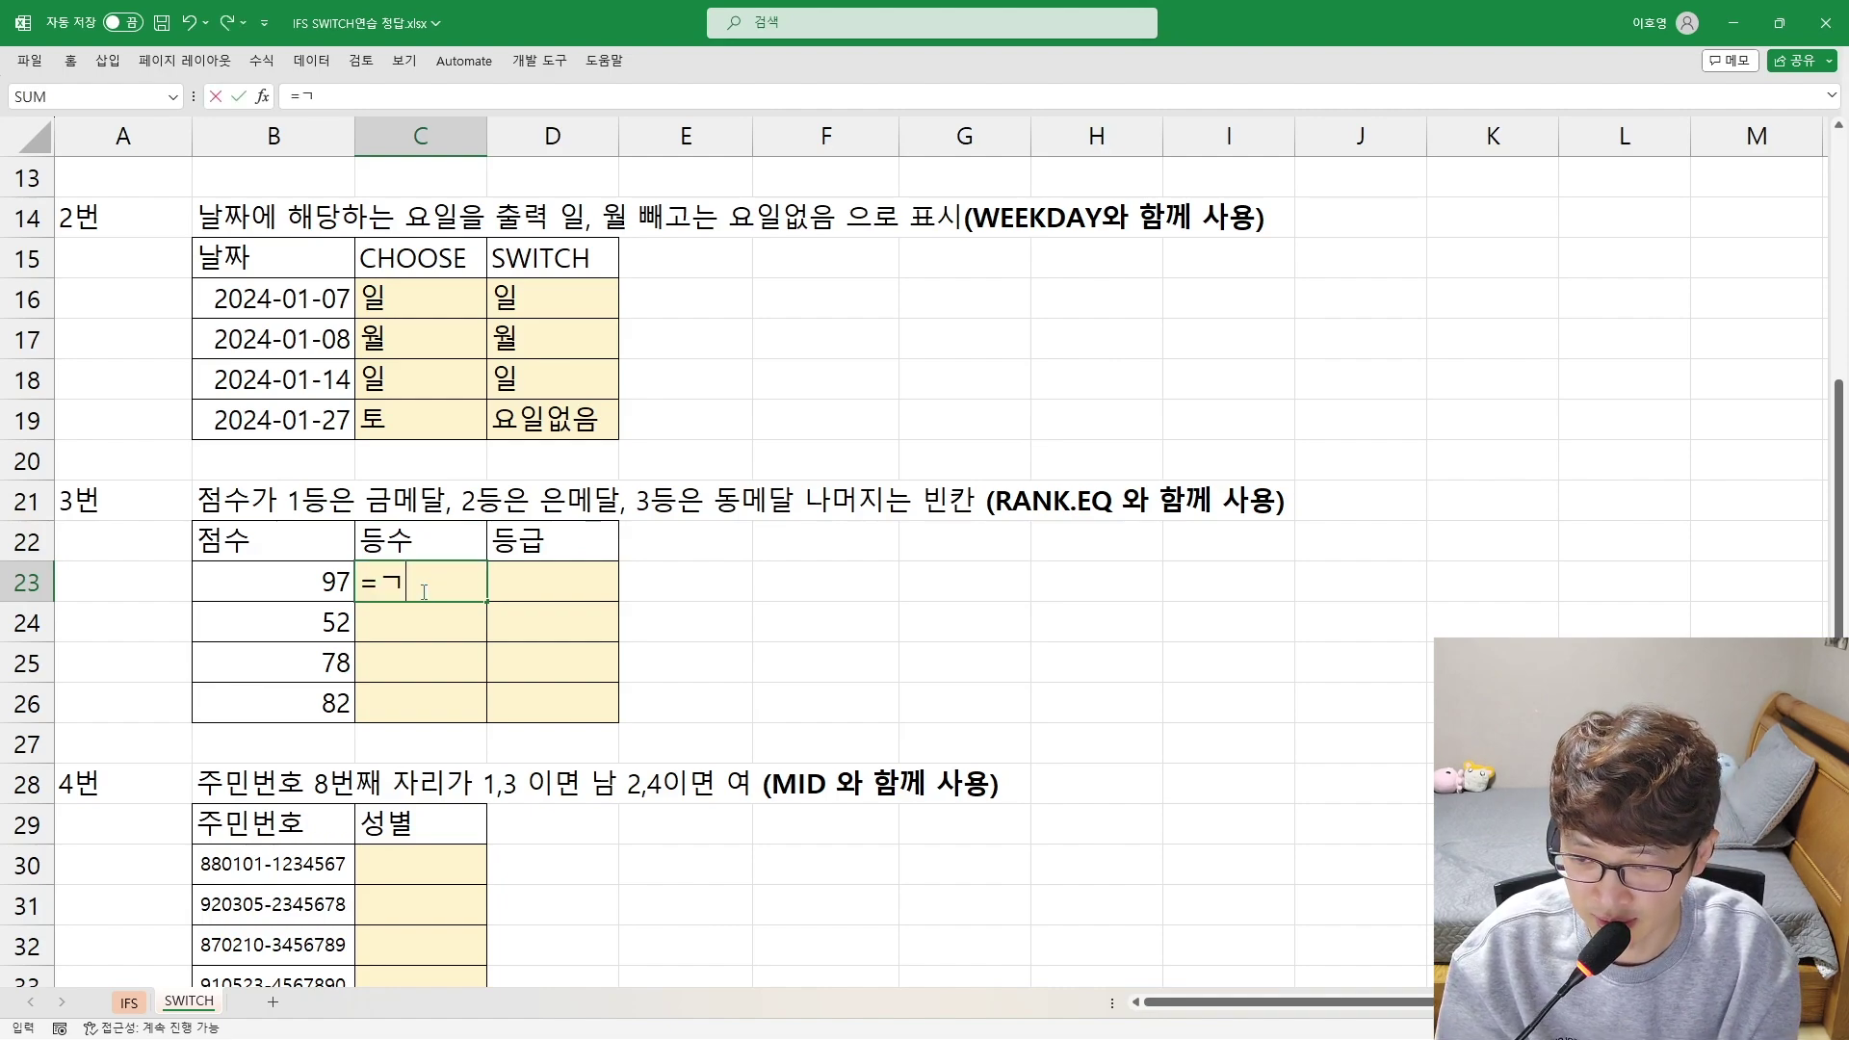
type("RANK.EQ")
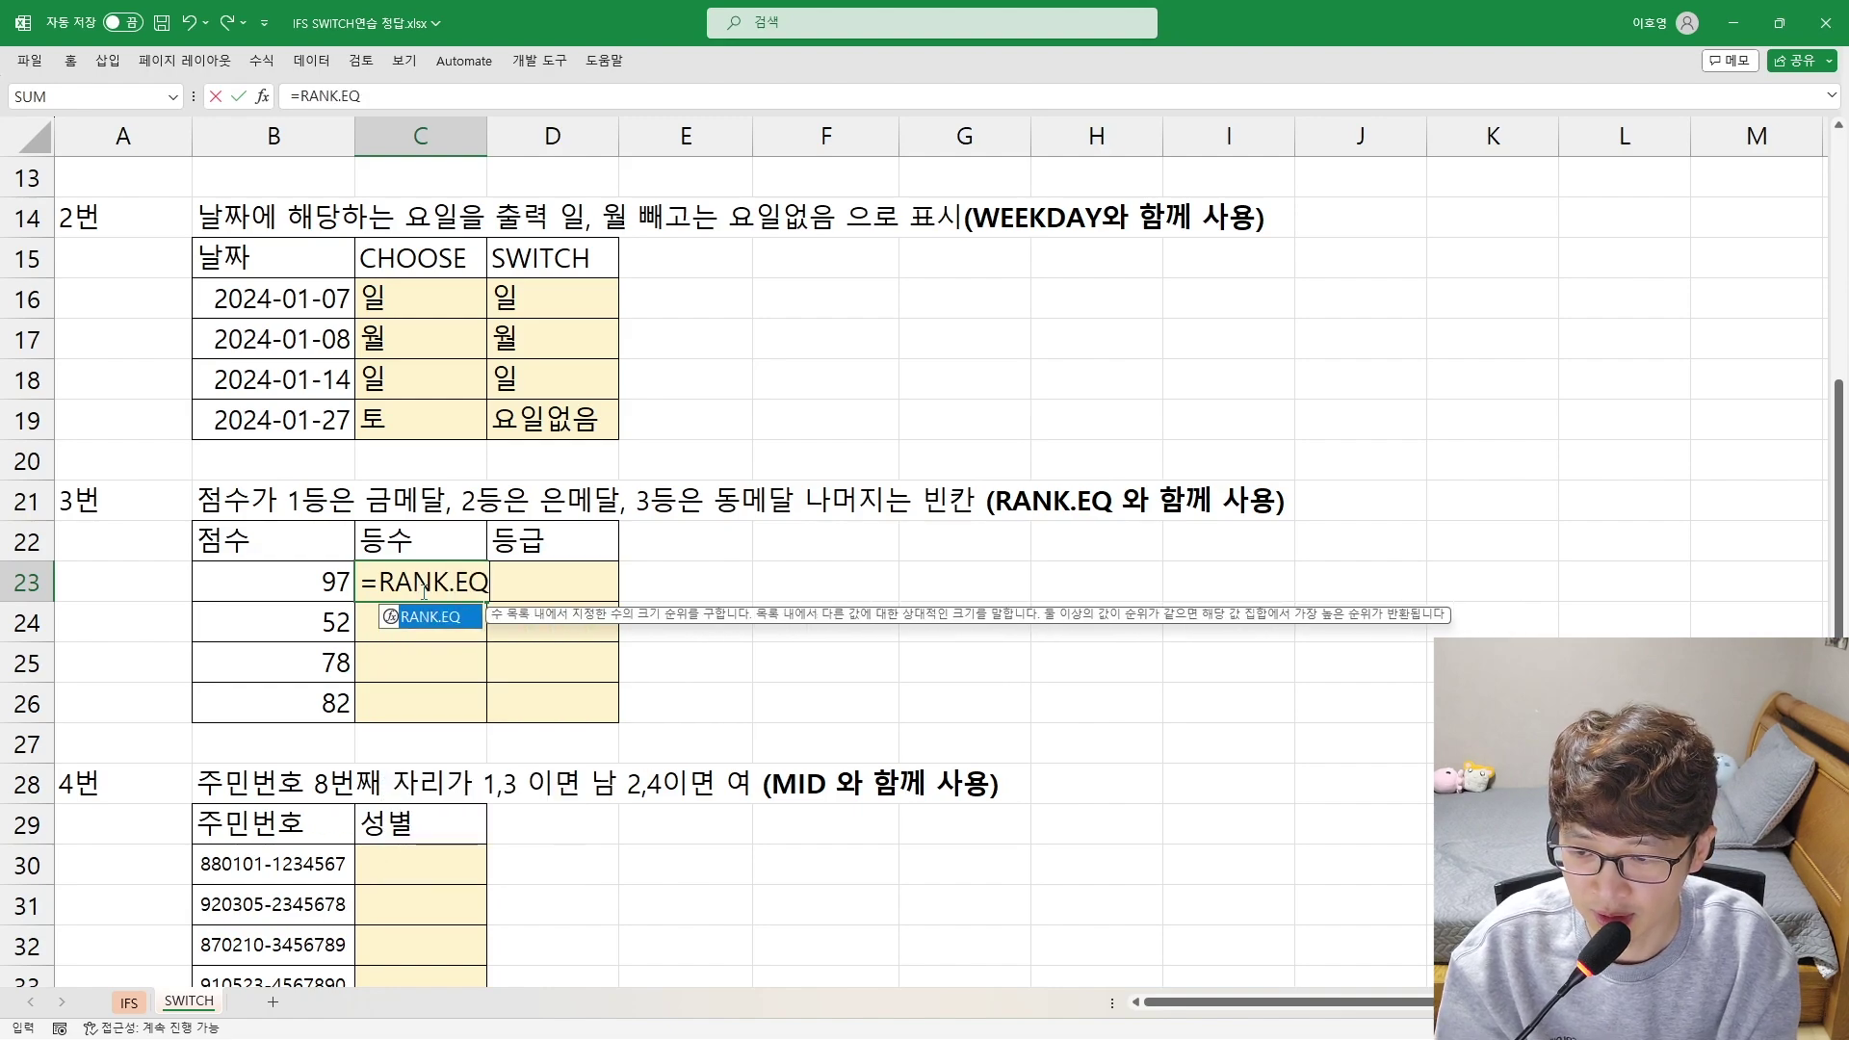
type("(")
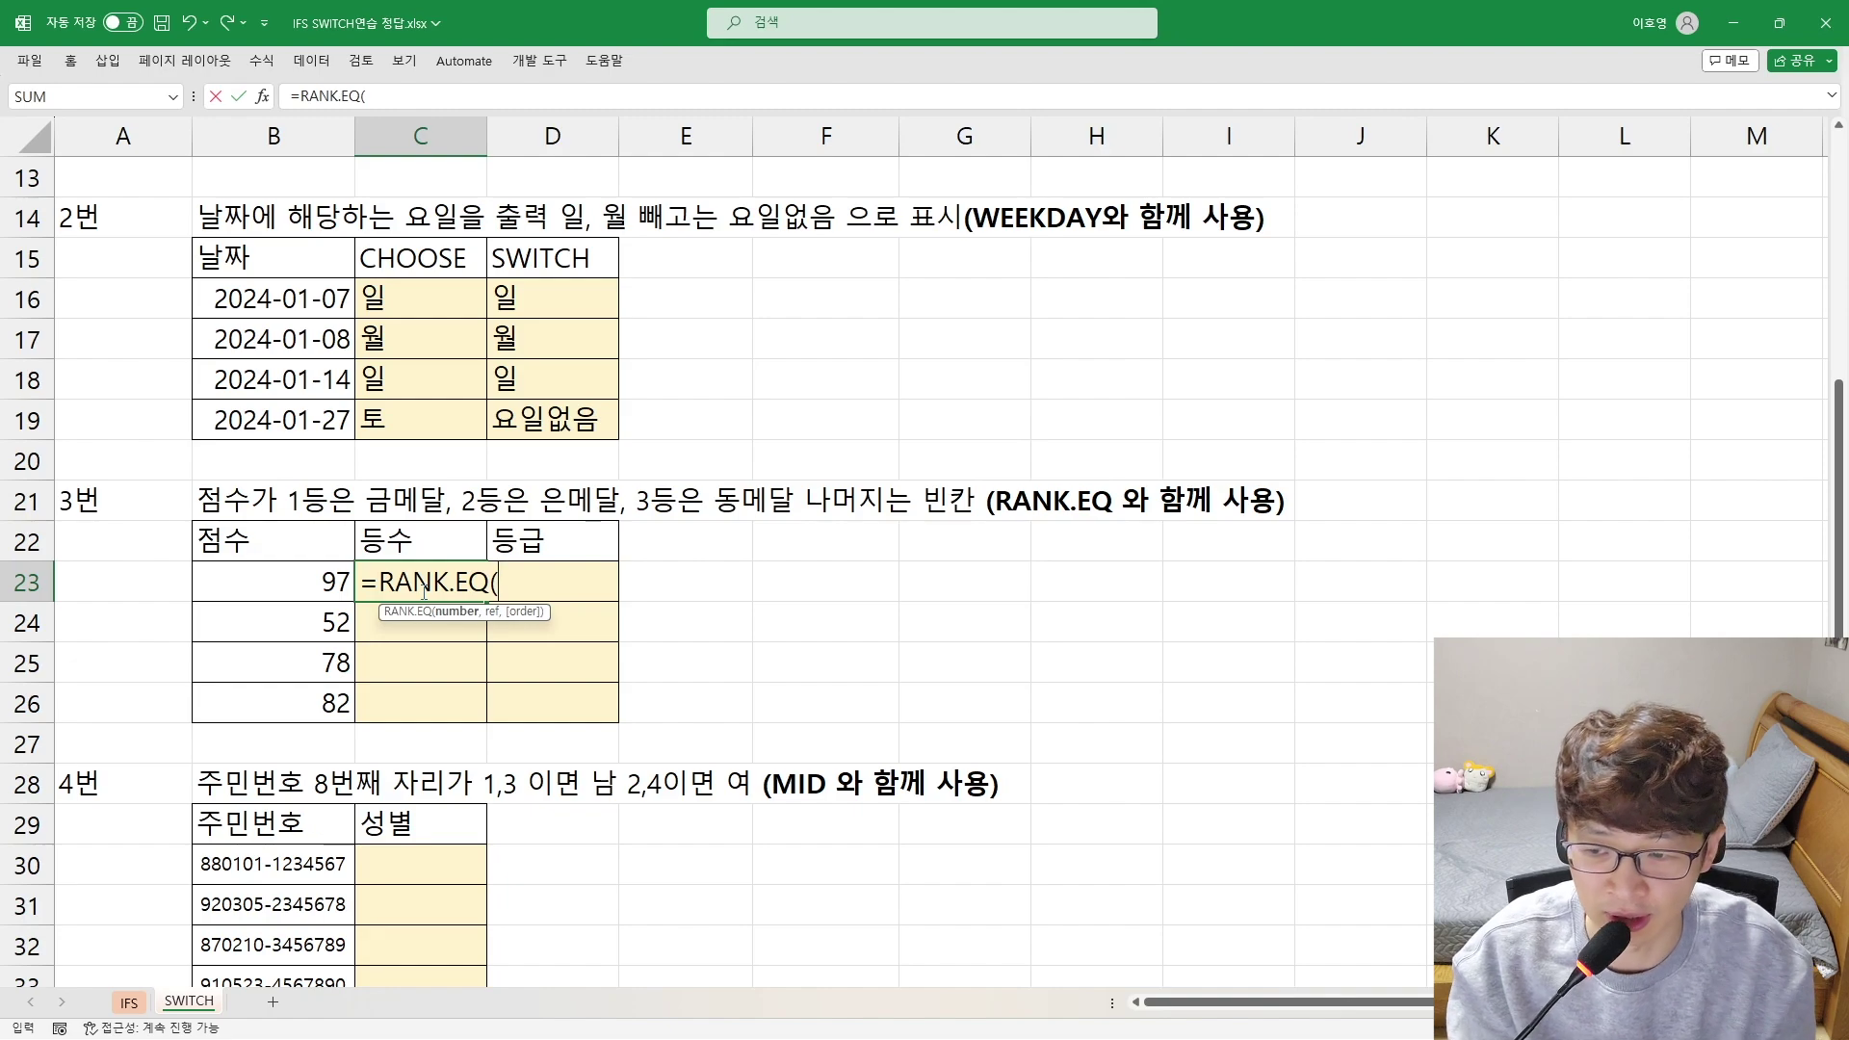
left_click(297, 579)
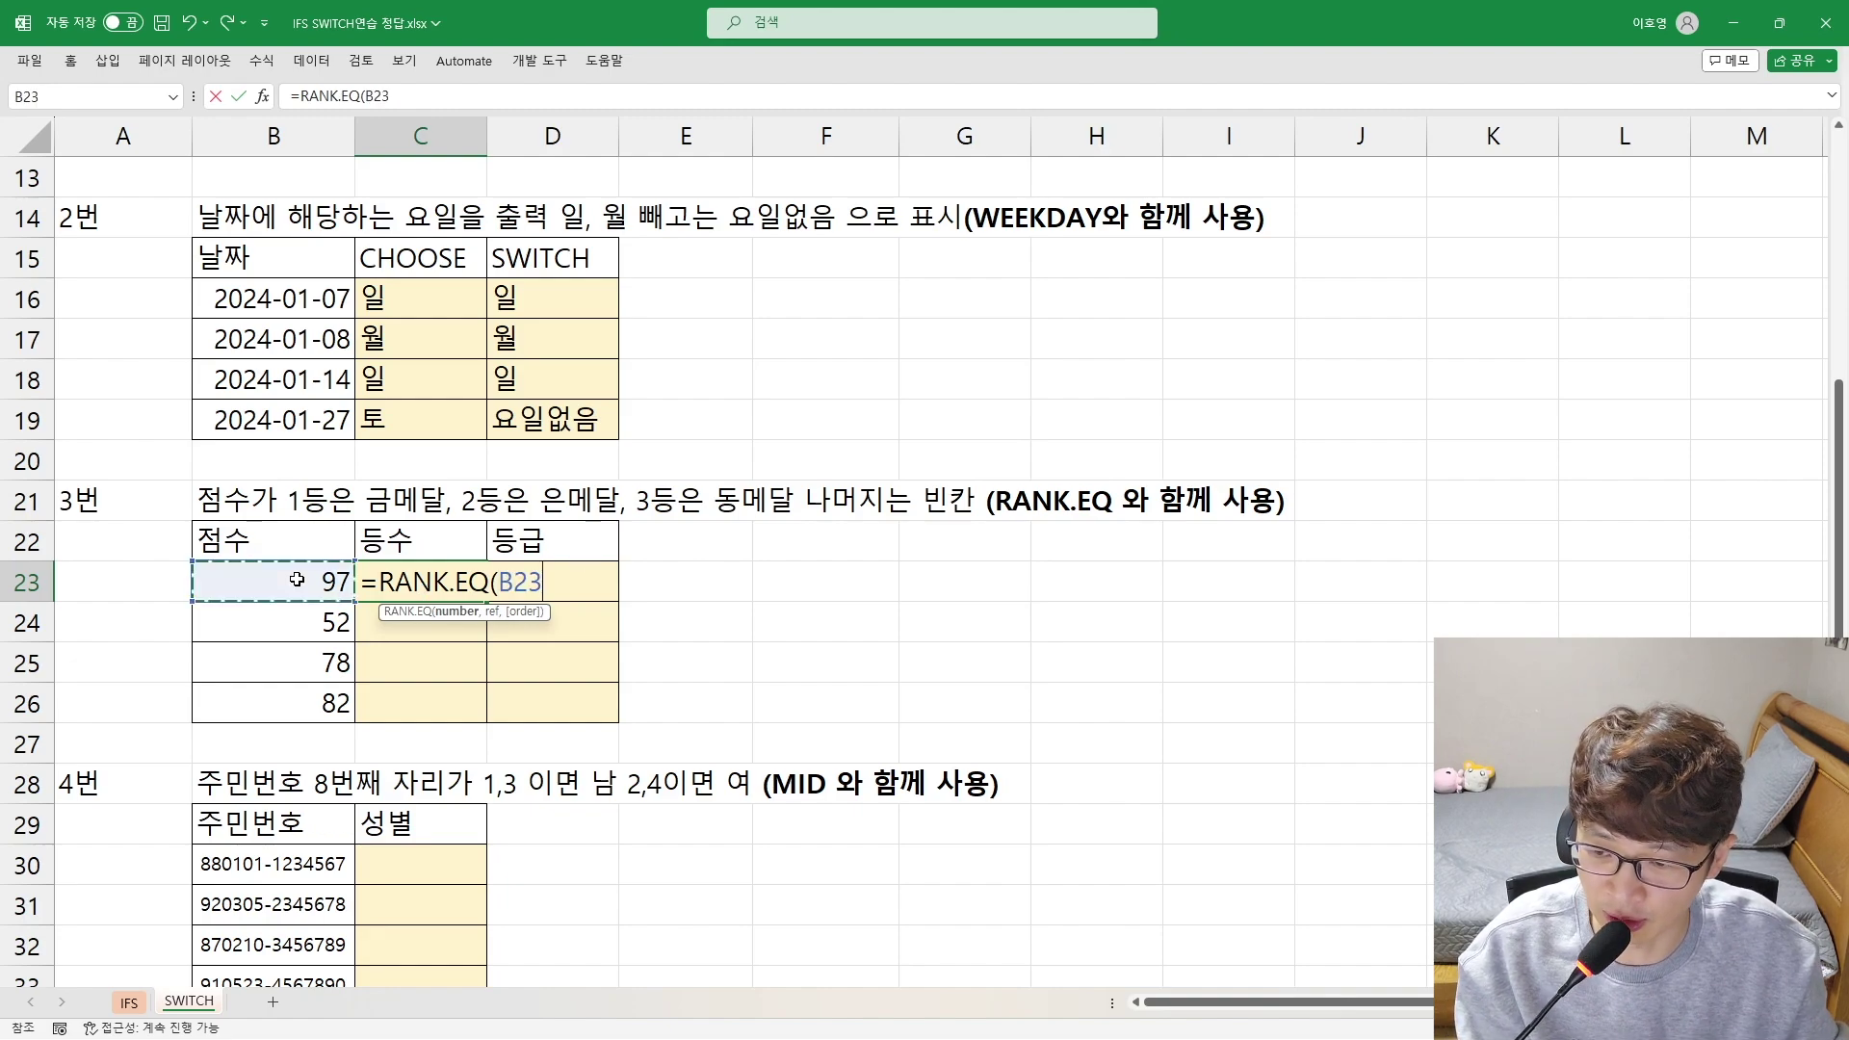
type(",")
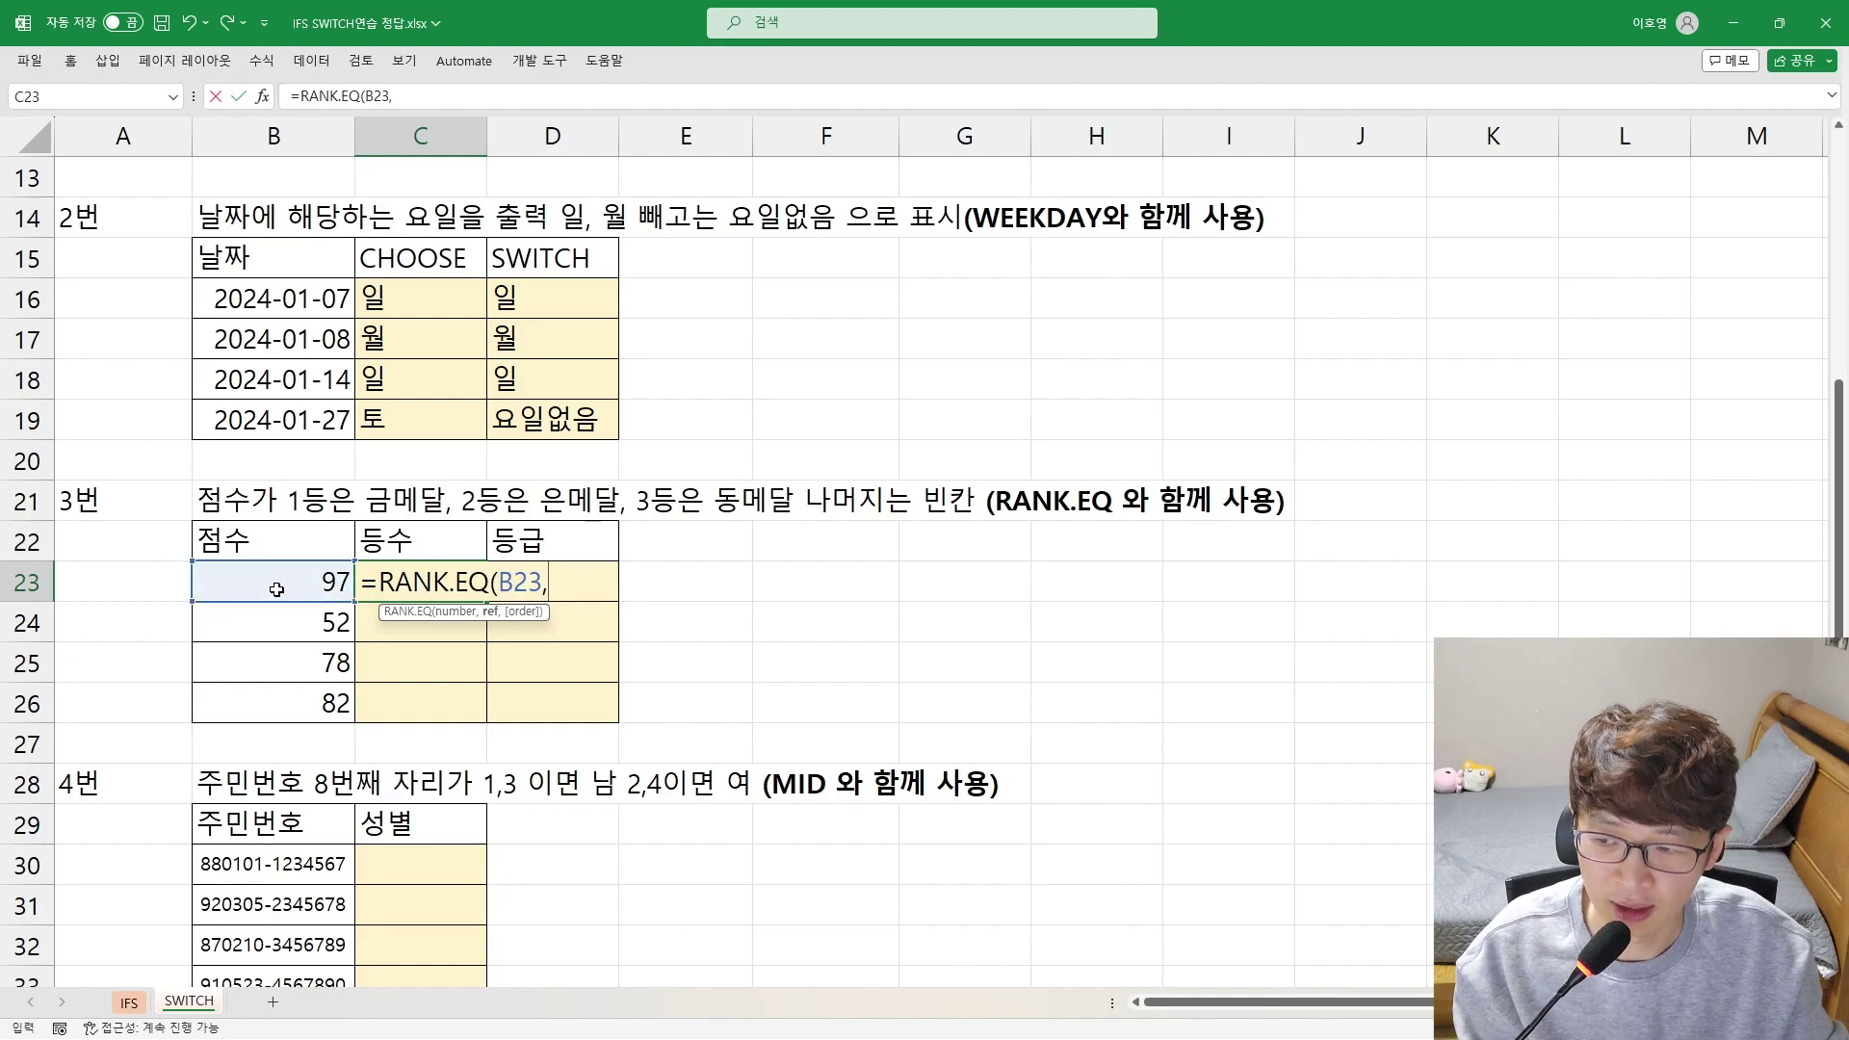
Give the C23 RANK.EQ formula the reference range B23:B26 and enter it
left_click_drag(275, 589, 278, 717)
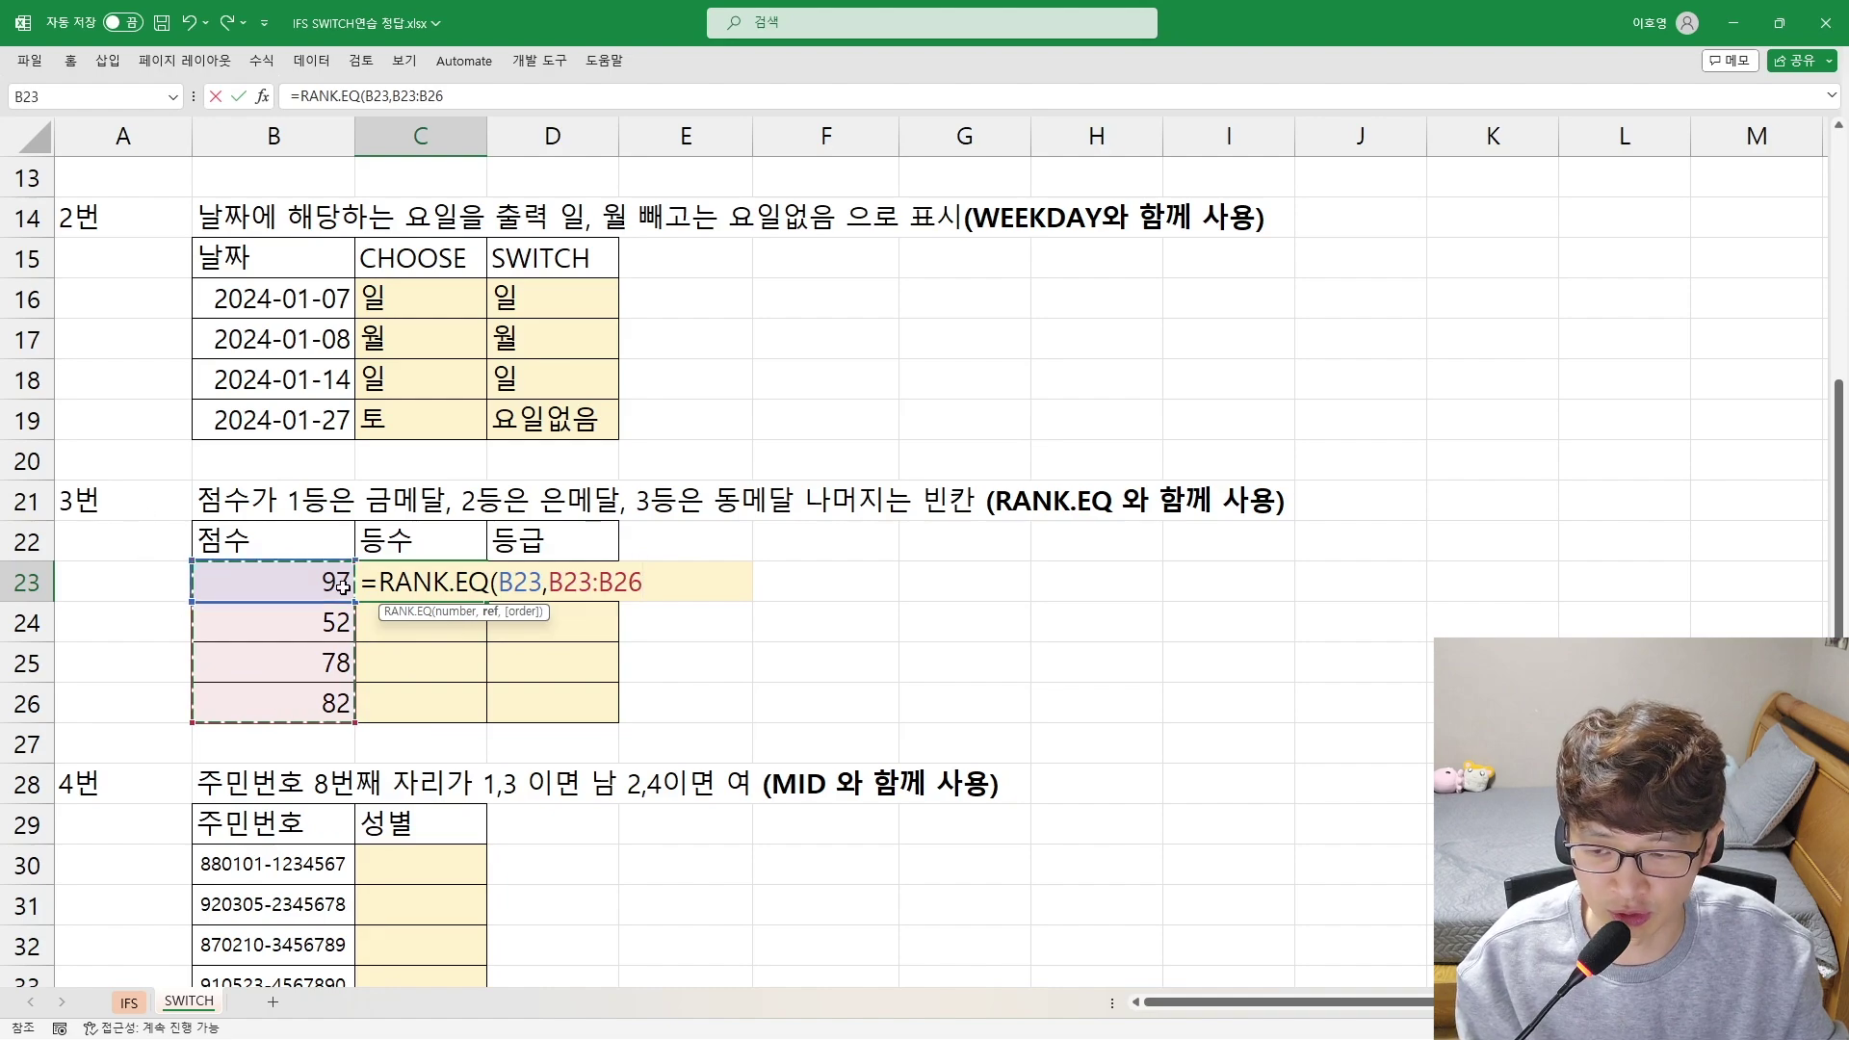
double_click(502, 582)
left_click_drag(549, 581, 657, 584)
left_click(657, 584)
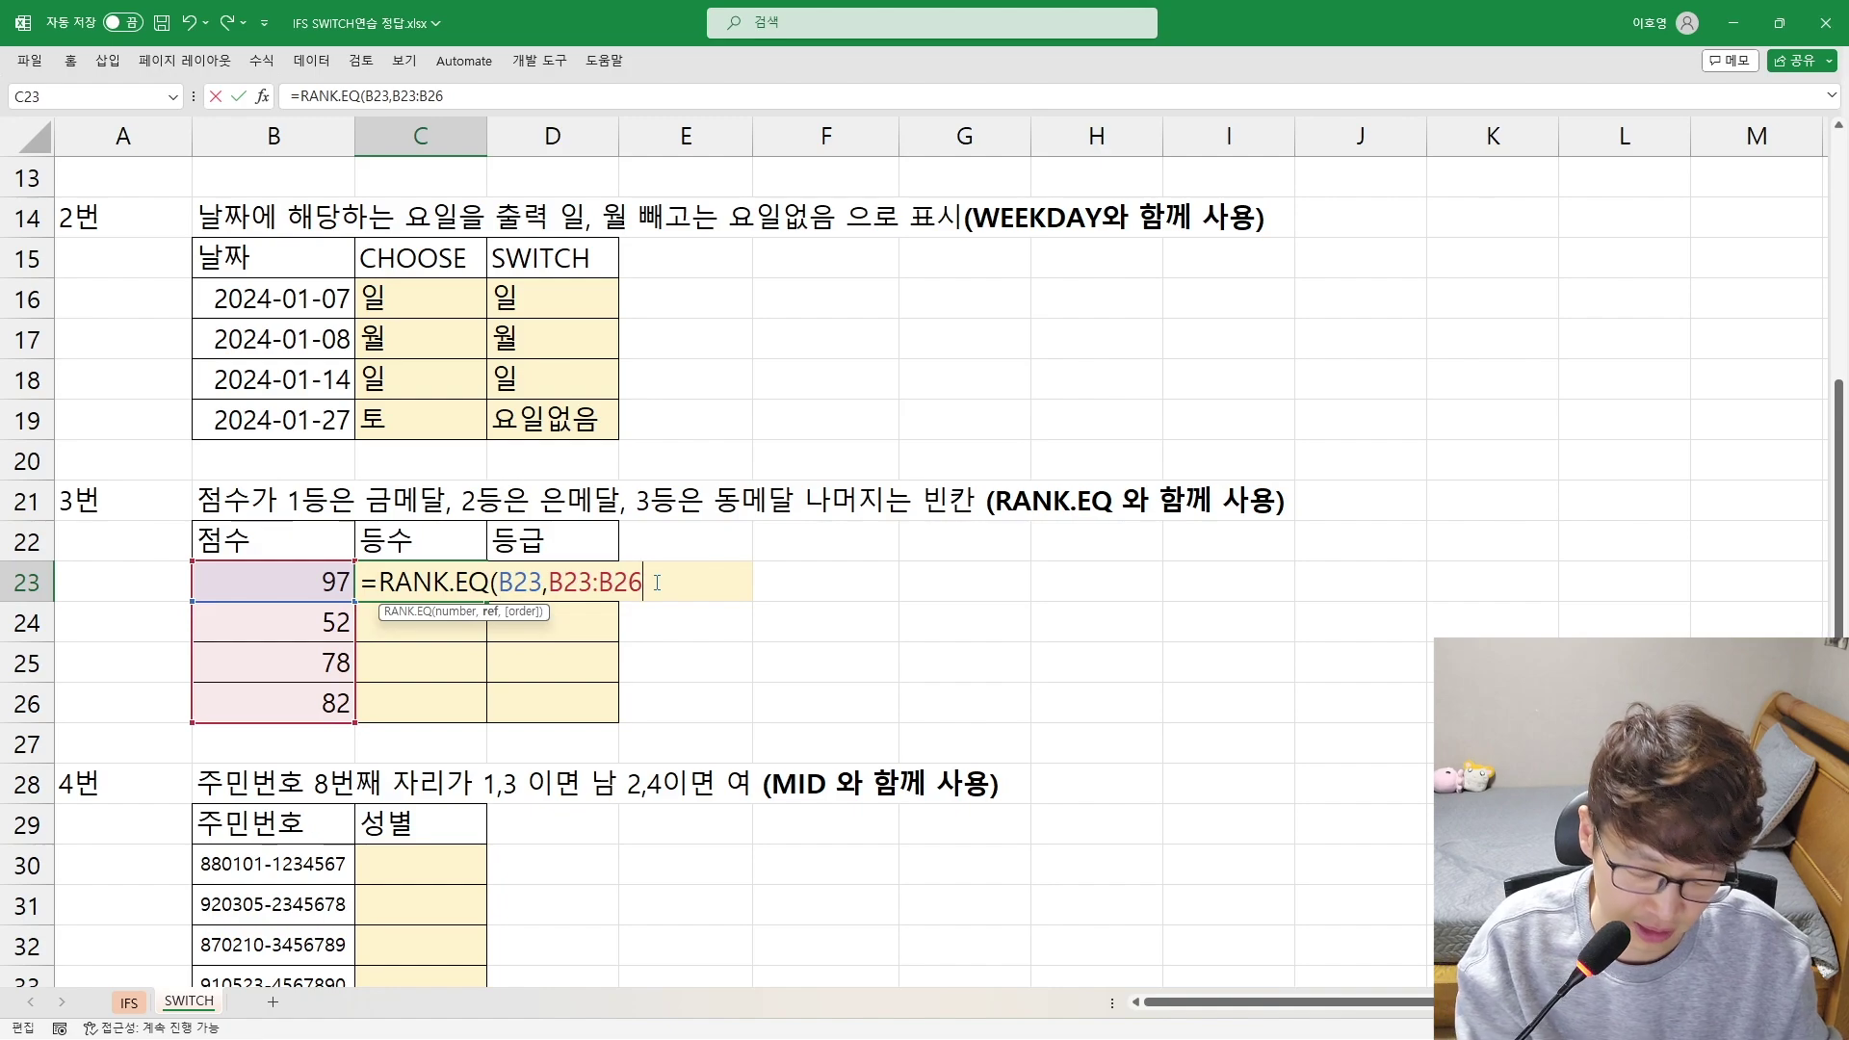
type(")")
key("Return")
Fill the rank formula from C23 down through C26 and compare the ranges referenced in C23 and C26
left_click(431, 570)
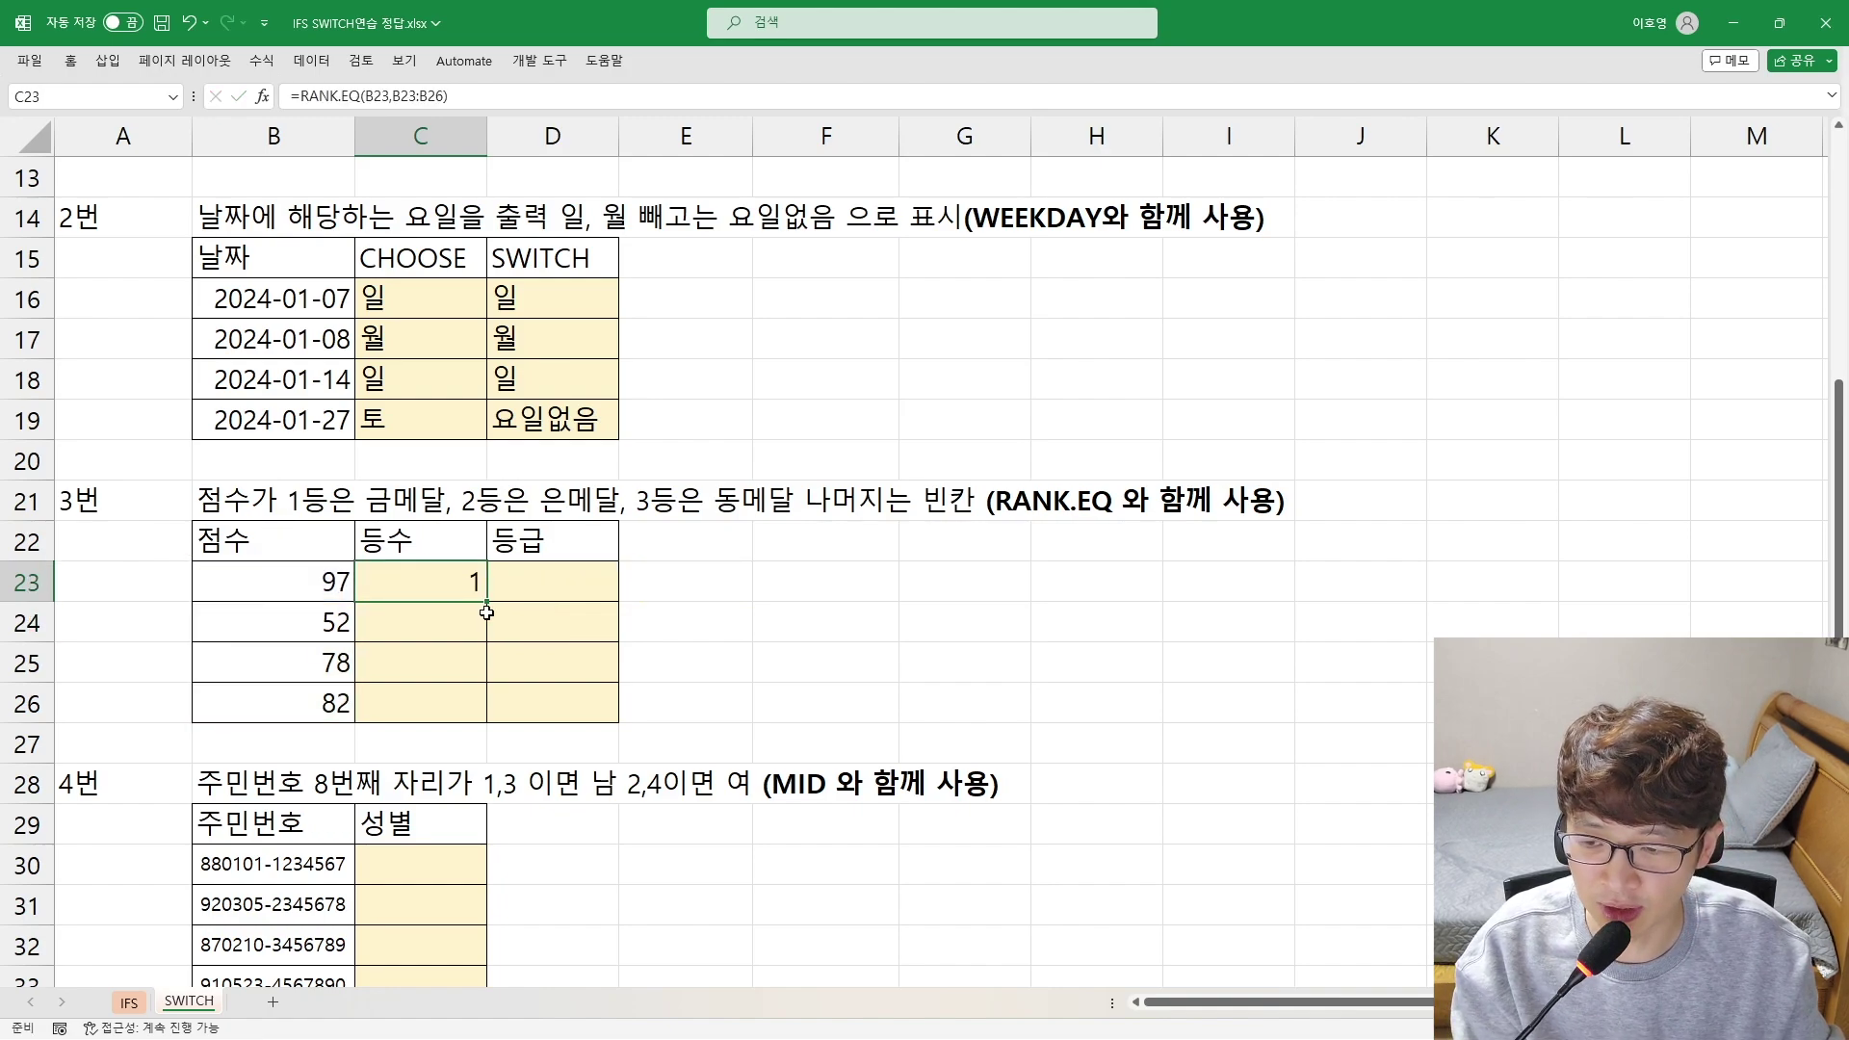
left_click_drag(489, 604, 463, 703)
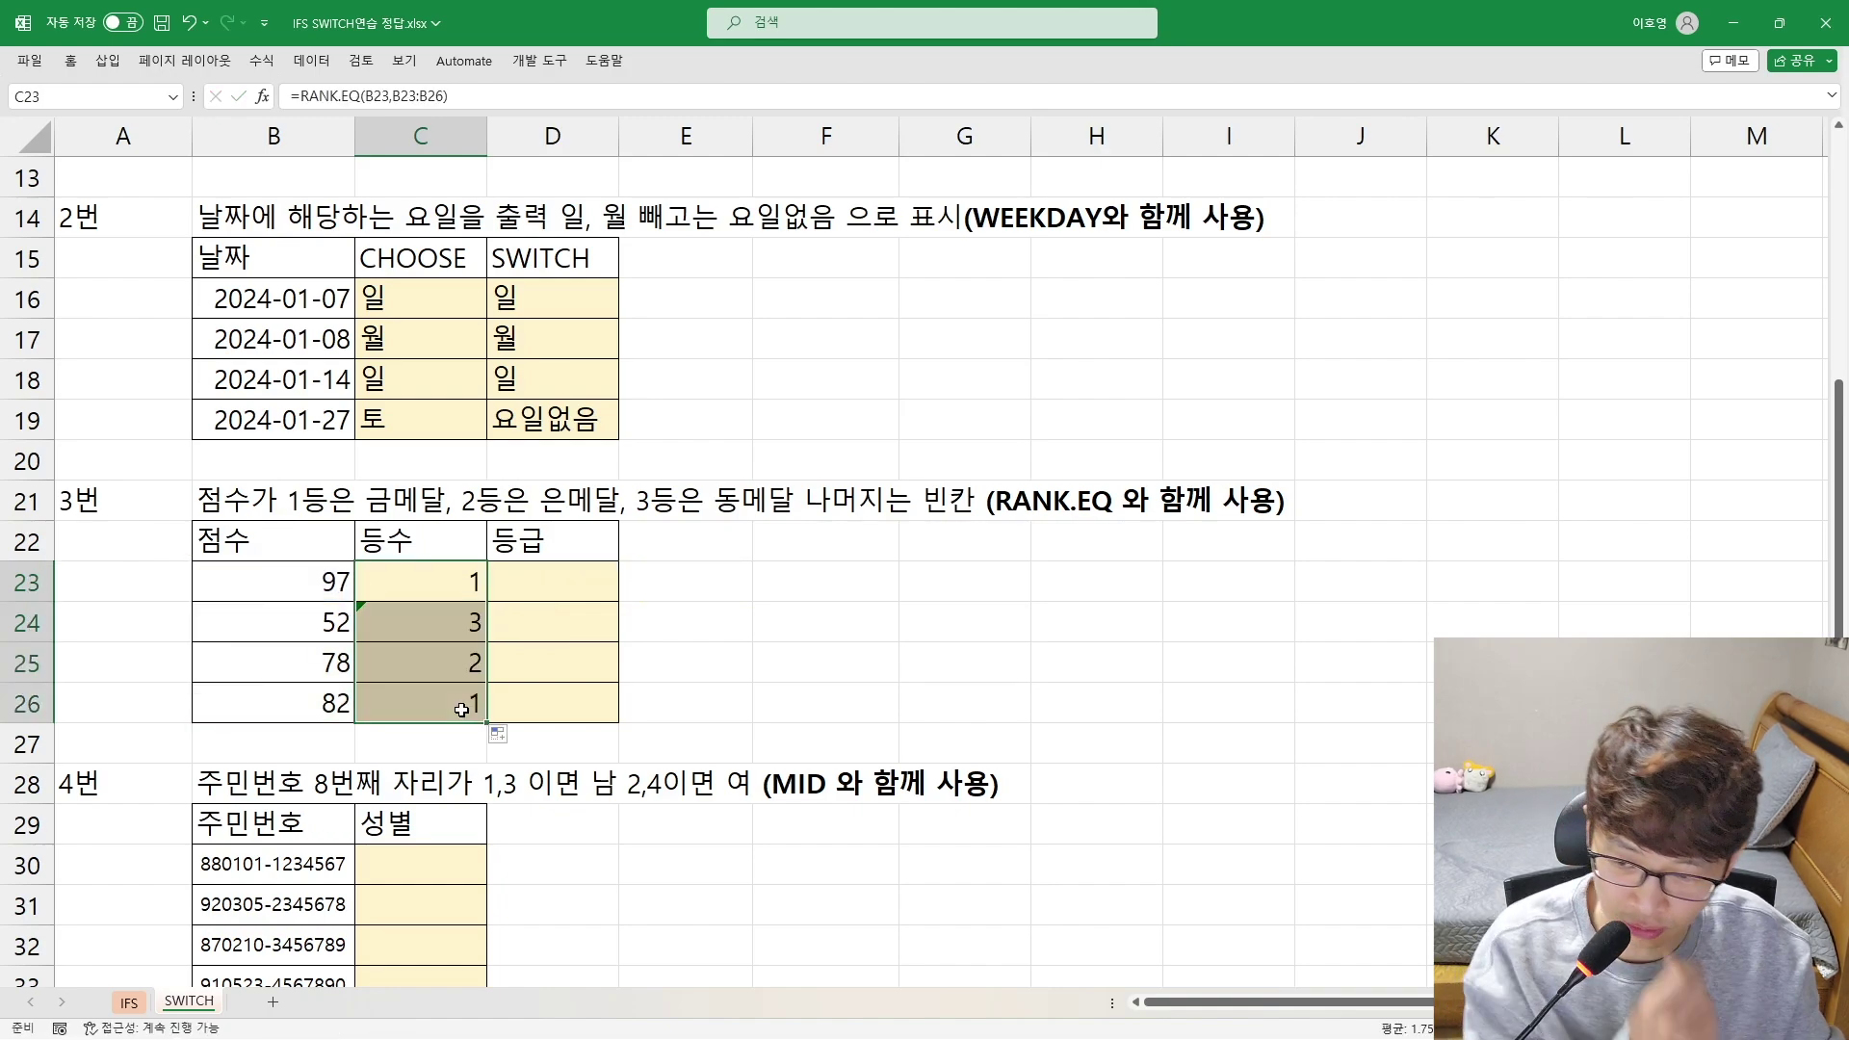
left_click(451, 590)
double_click(448, 589)
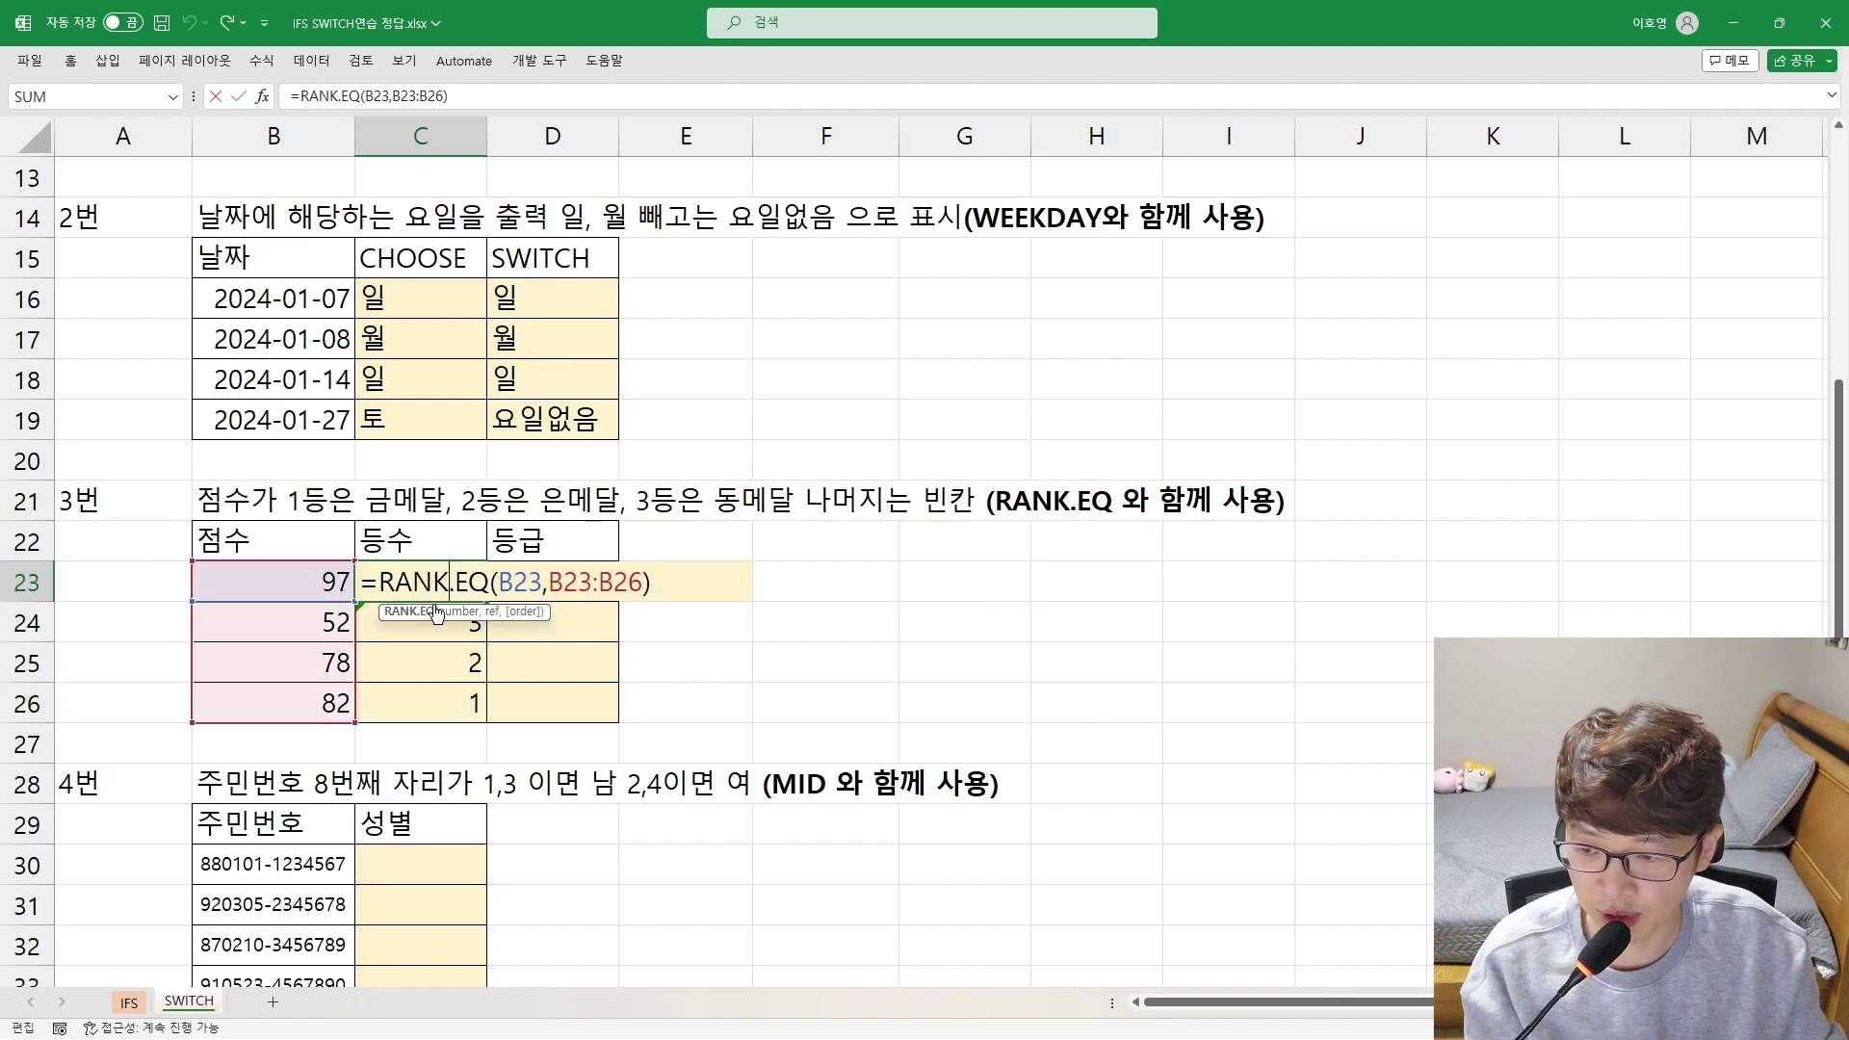
key("Escape")
double_click(414, 696)
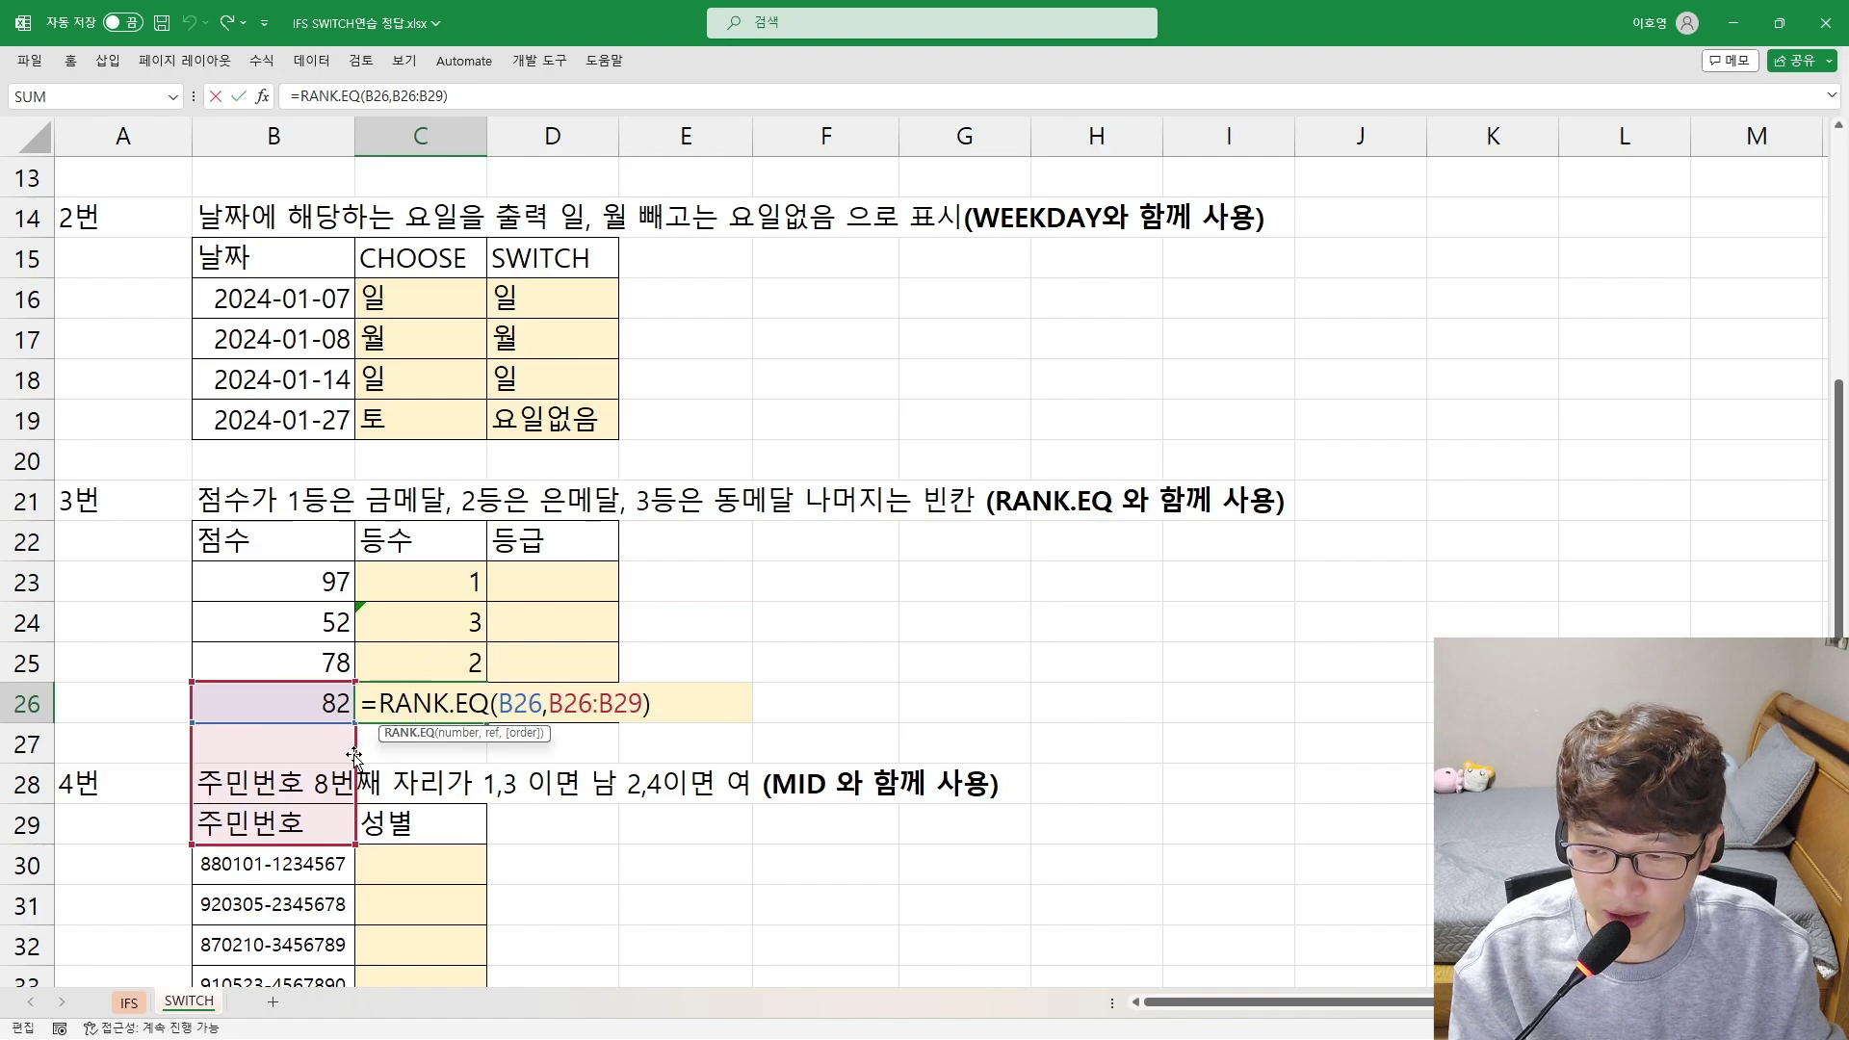
key("Escape")
Make the reference range in C23's RANK.EQ formula absolute as $B$23:$B$26
double_click(425, 592)
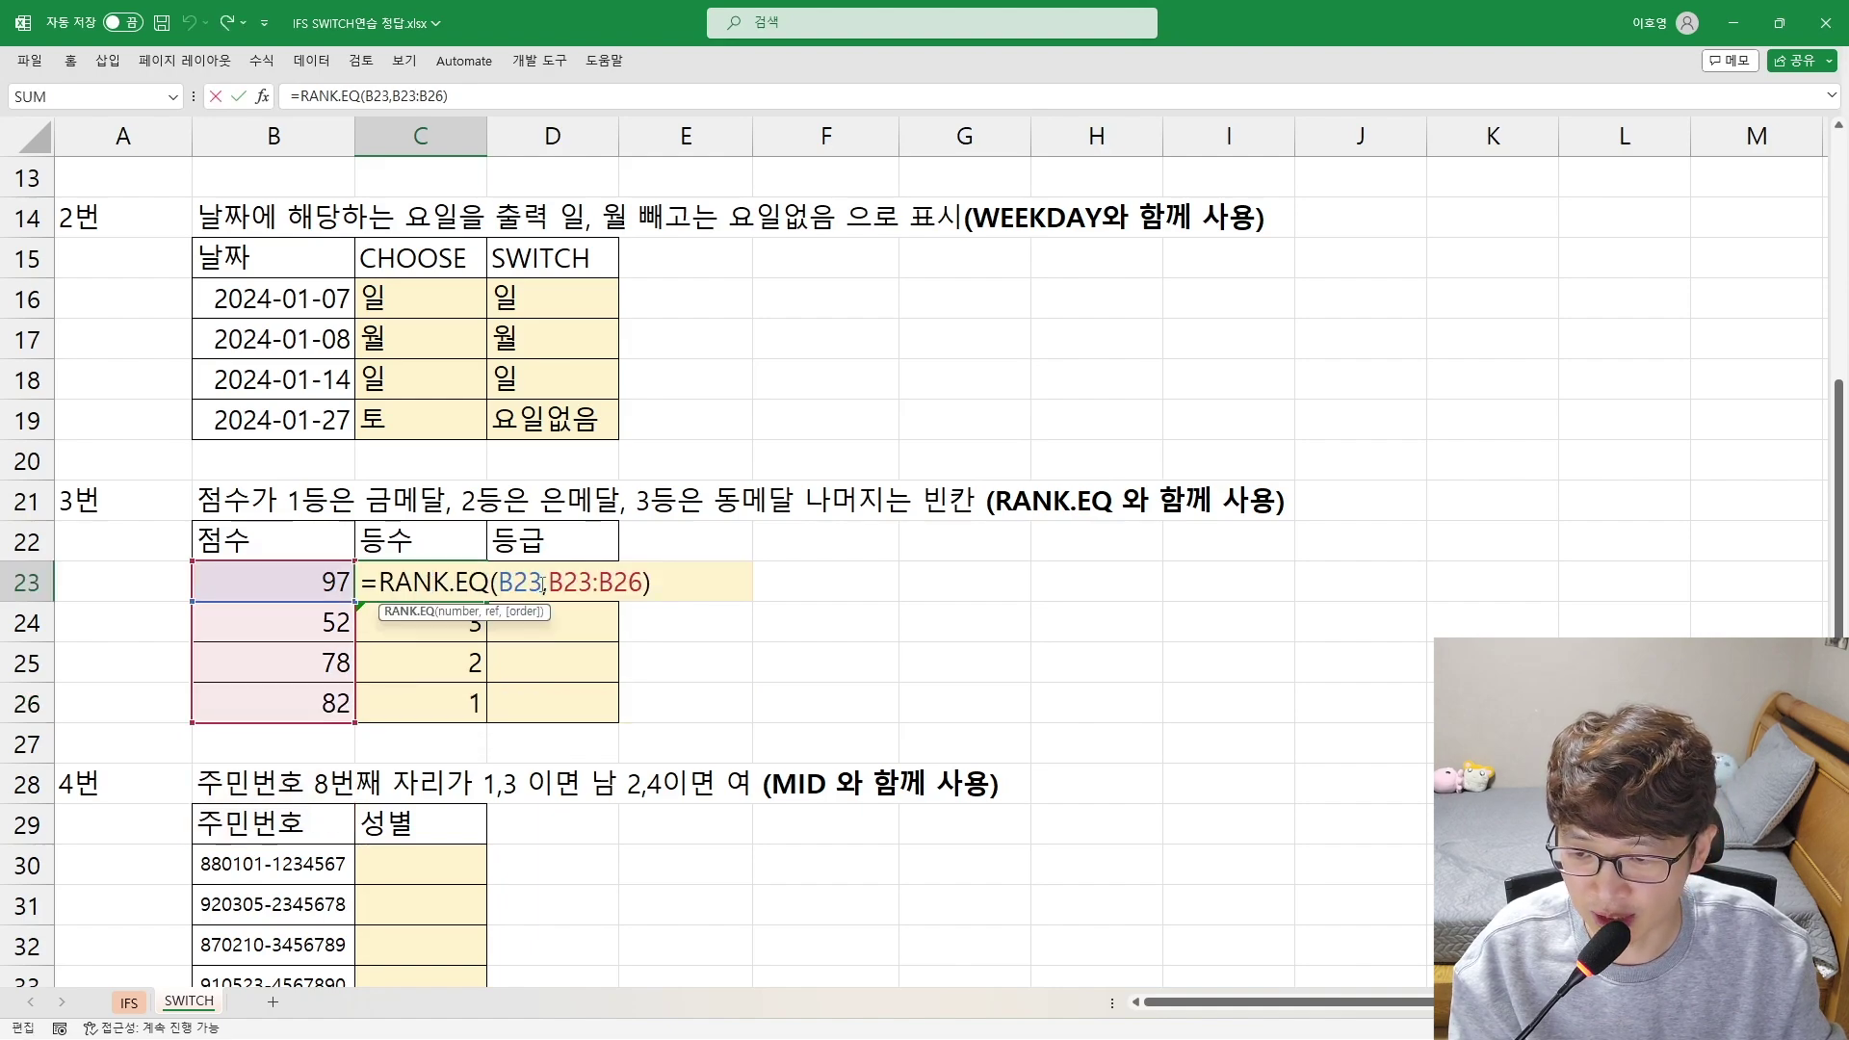
left_click_drag(546, 583, 652, 582)
key("F4")
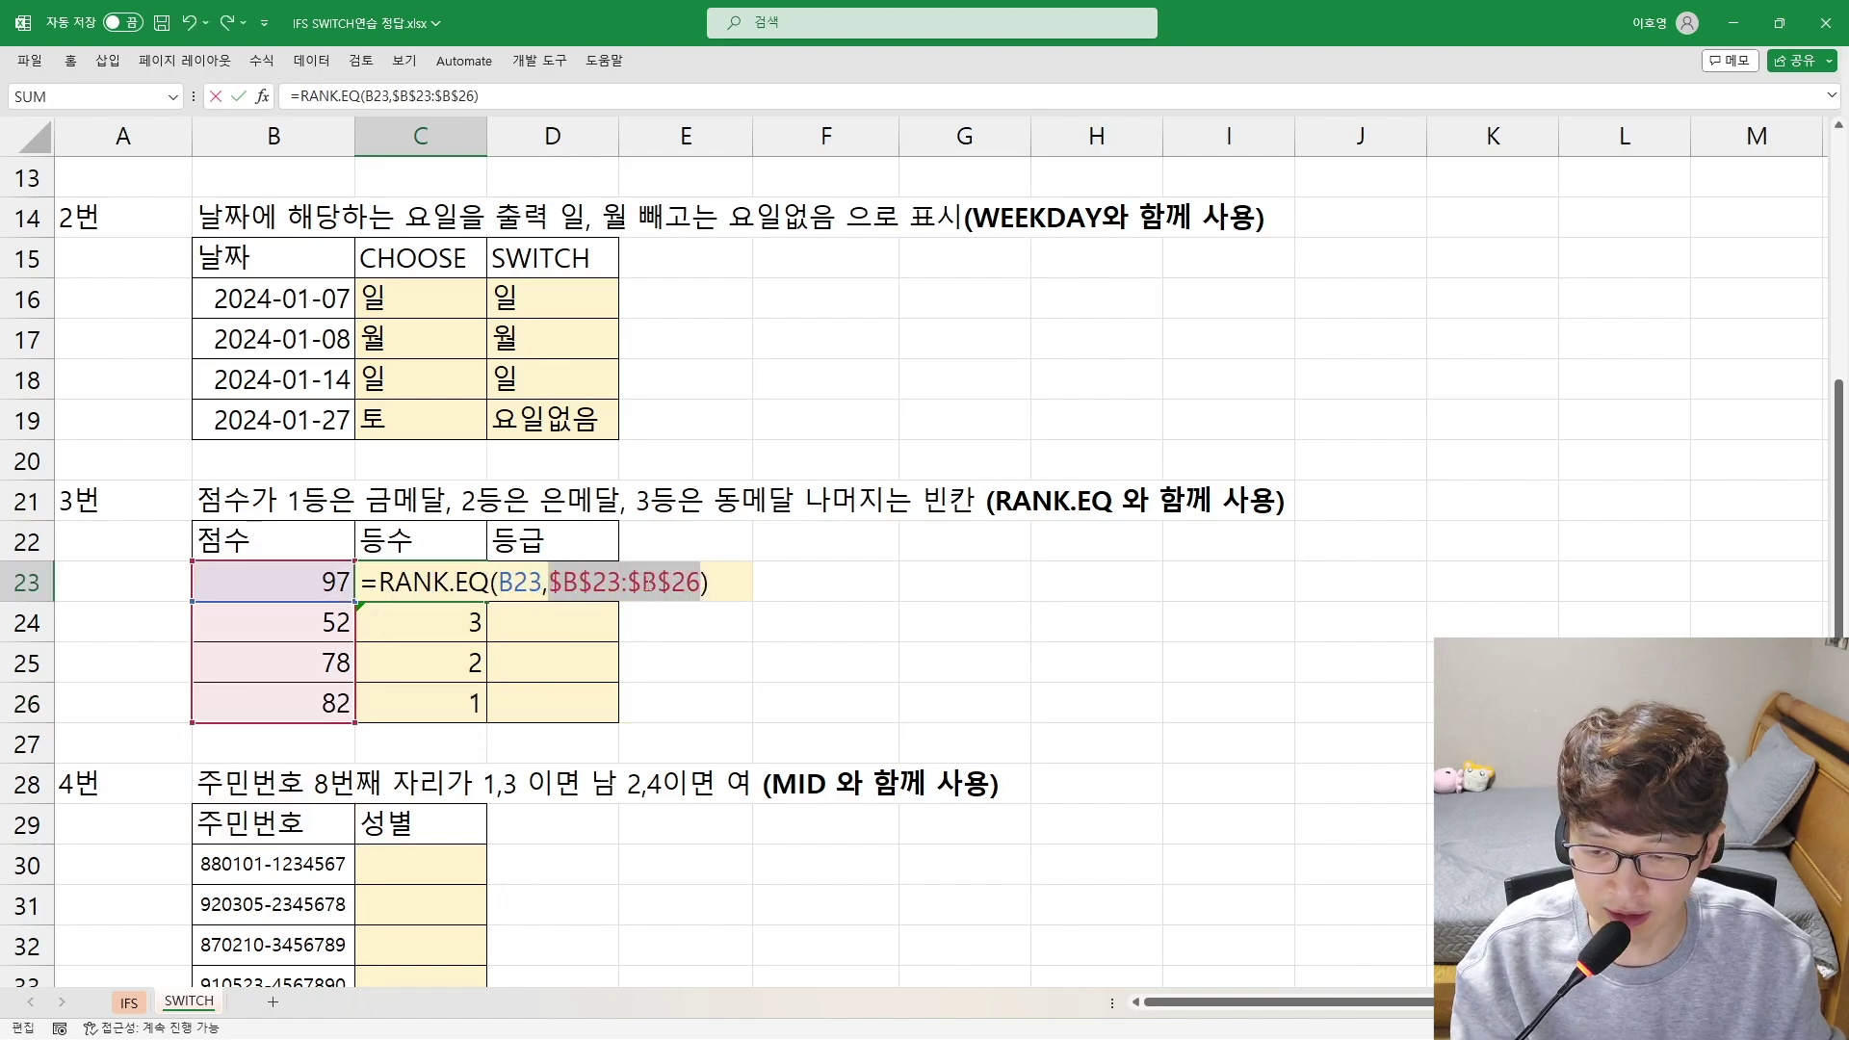
key("Return")
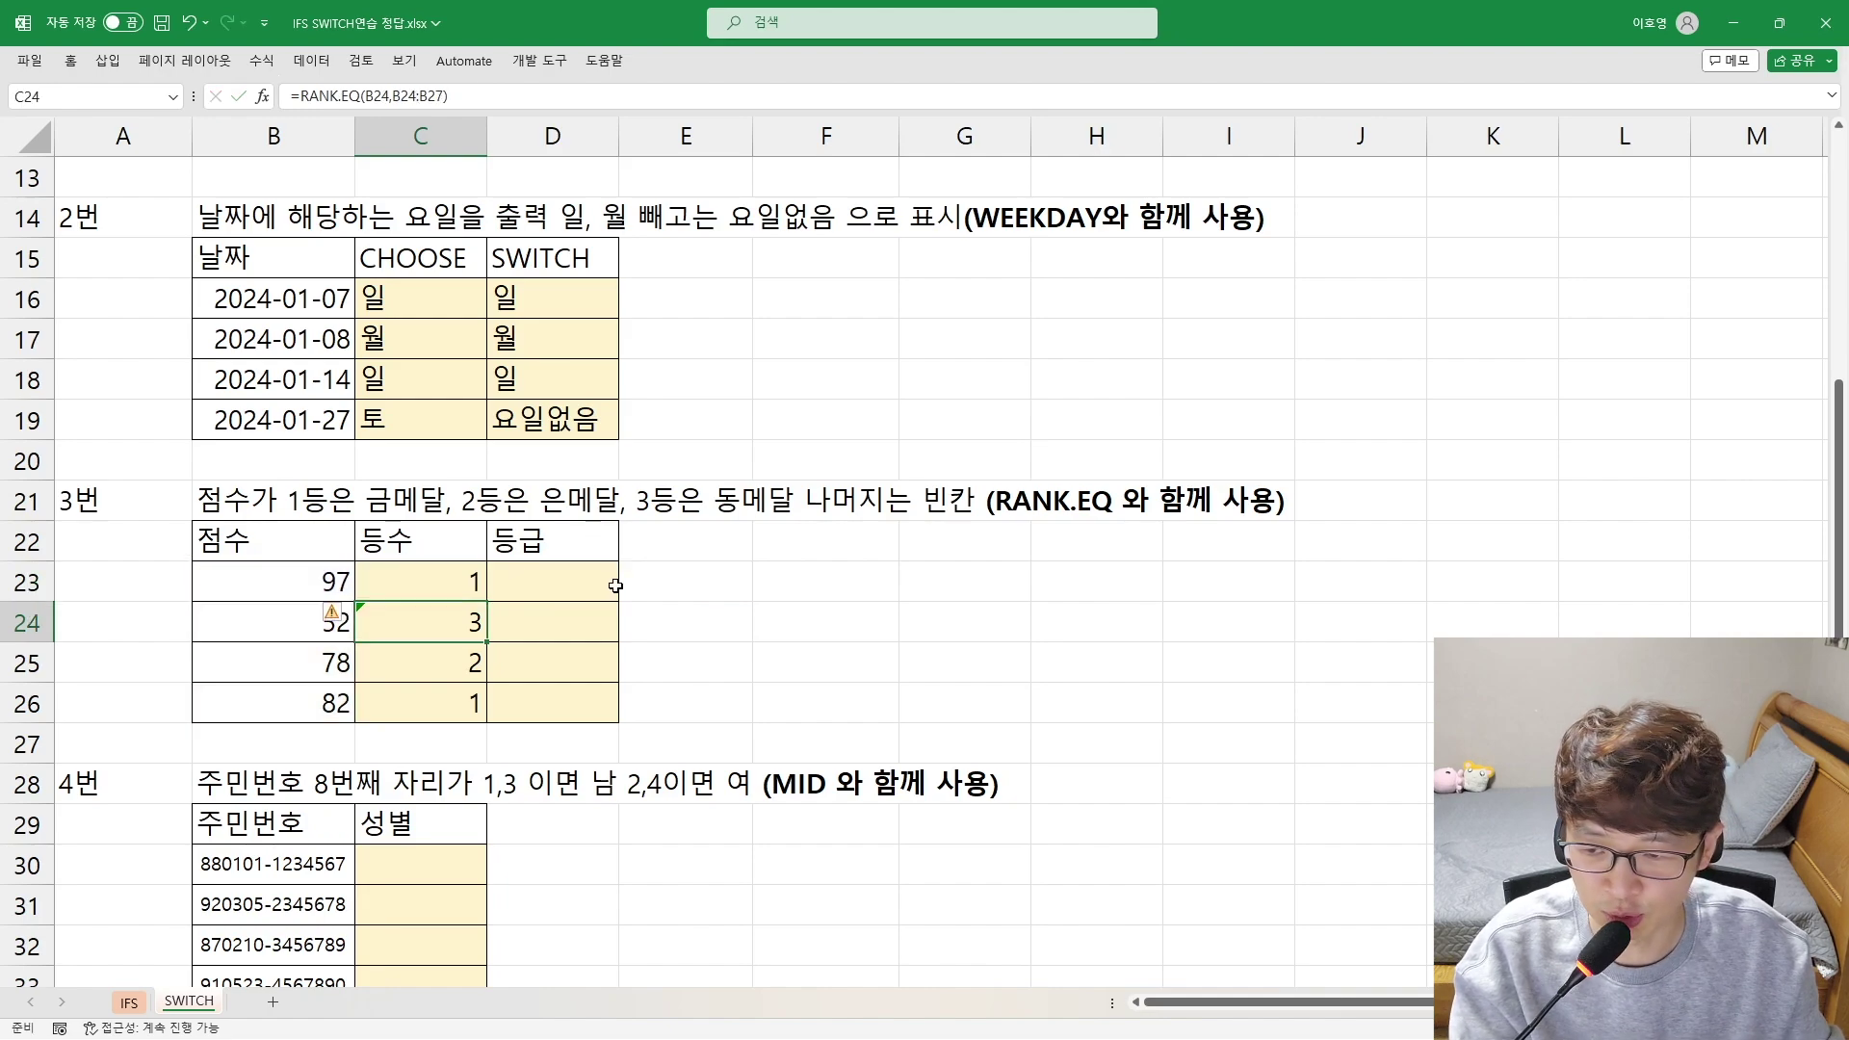
Fill the corrected RANK.EQ formula from C23 down through C26 and check the formula in C26
left_click(431, 584)
left_click_drag(487, 602, 473, 704)
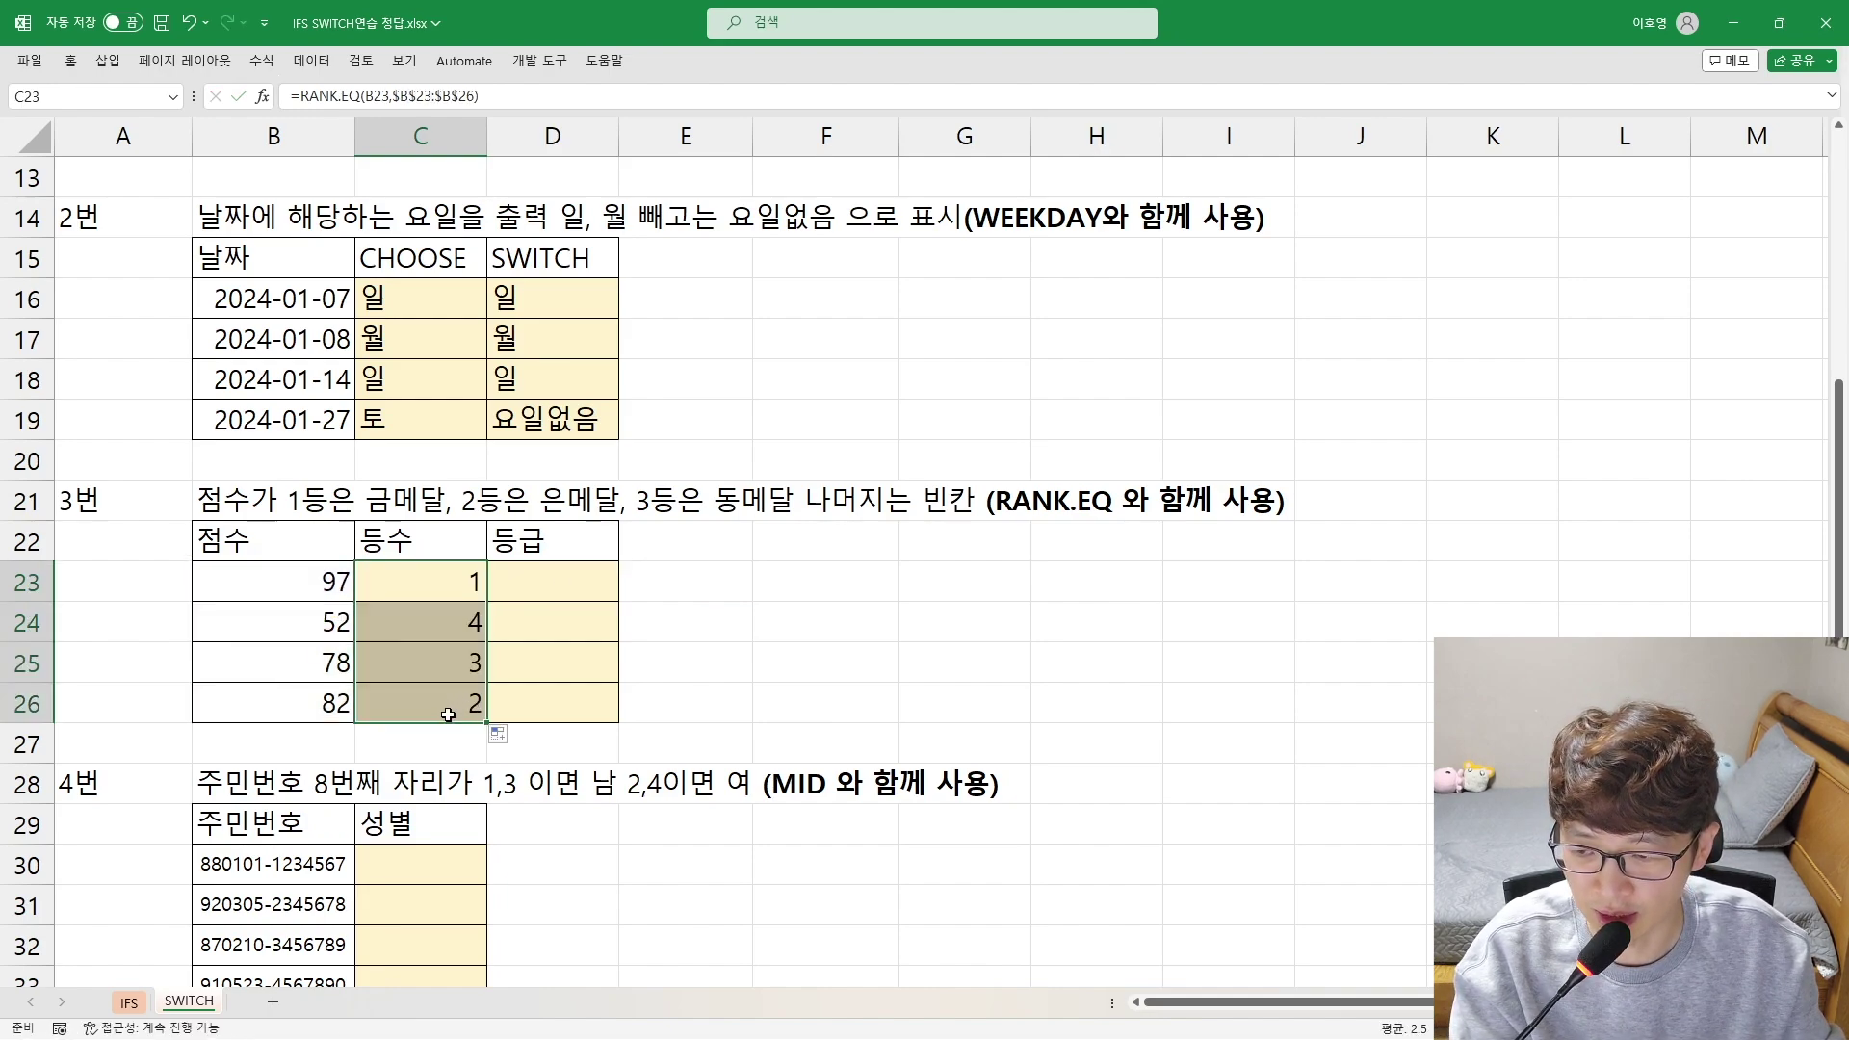
double_click(473, 704)
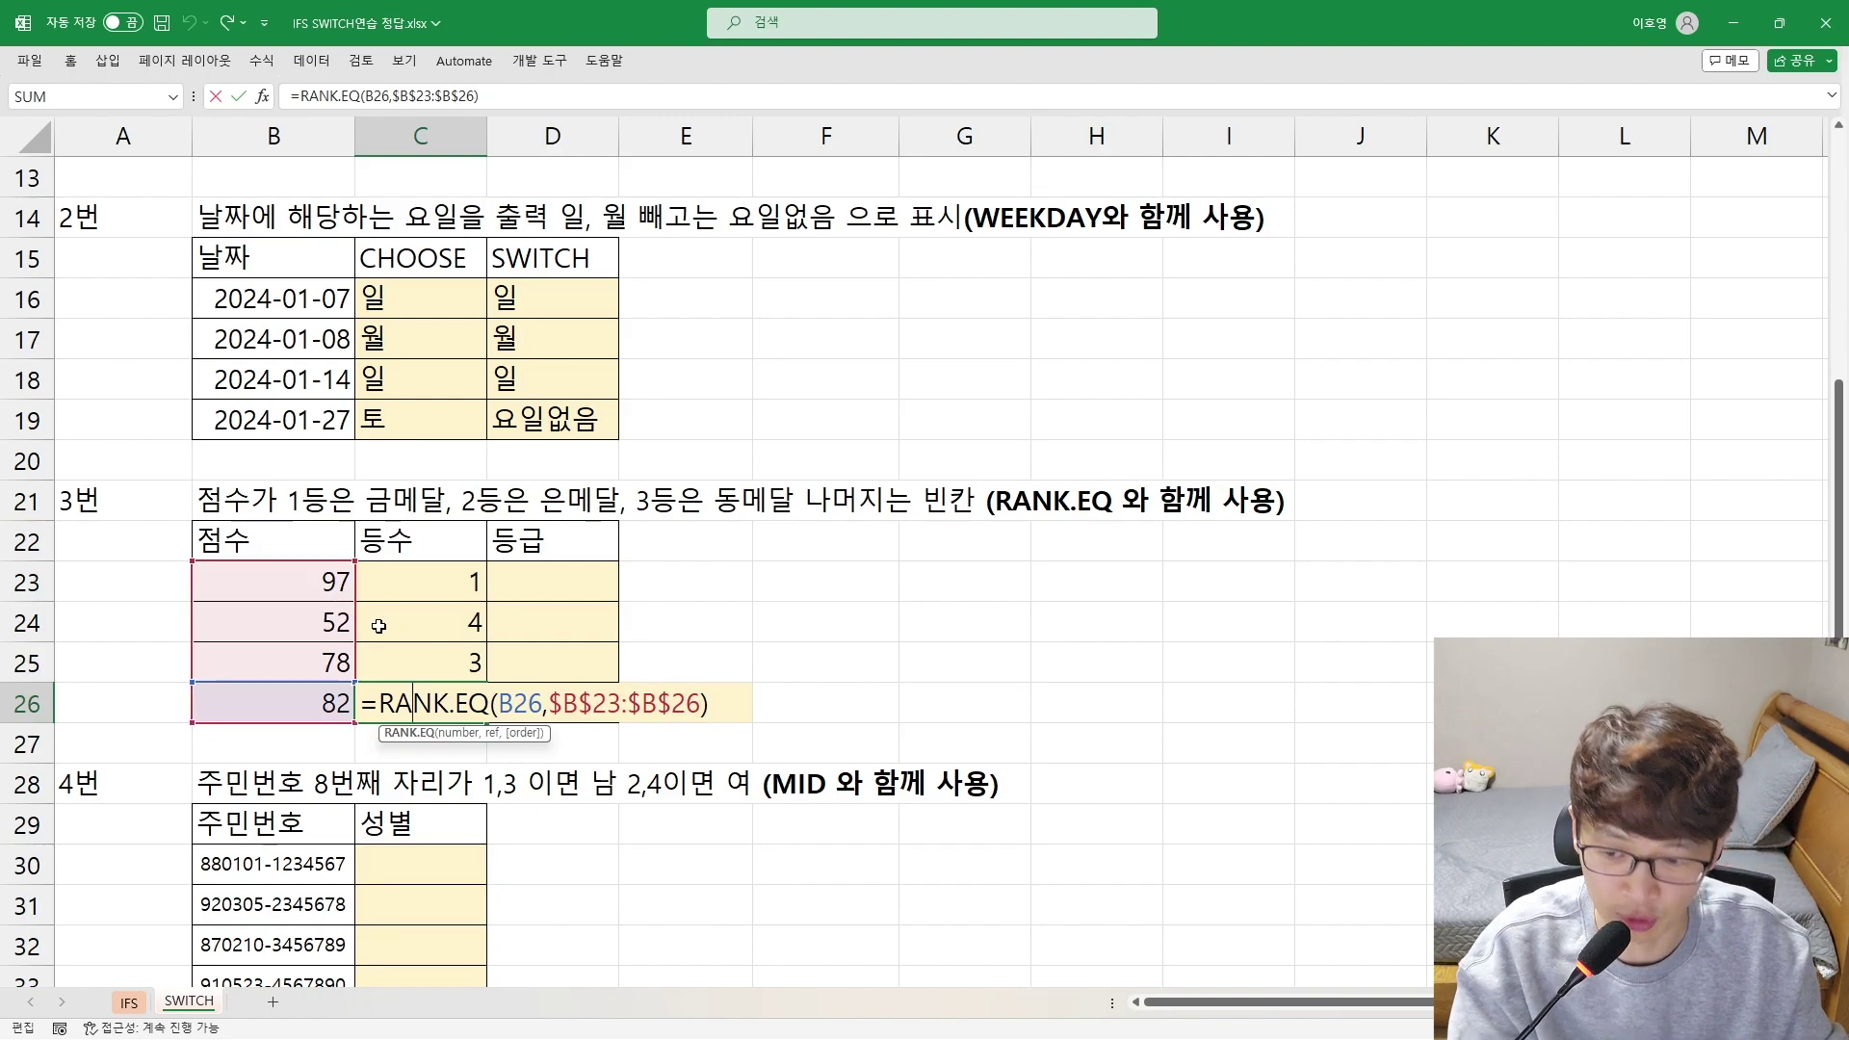
key("Return")
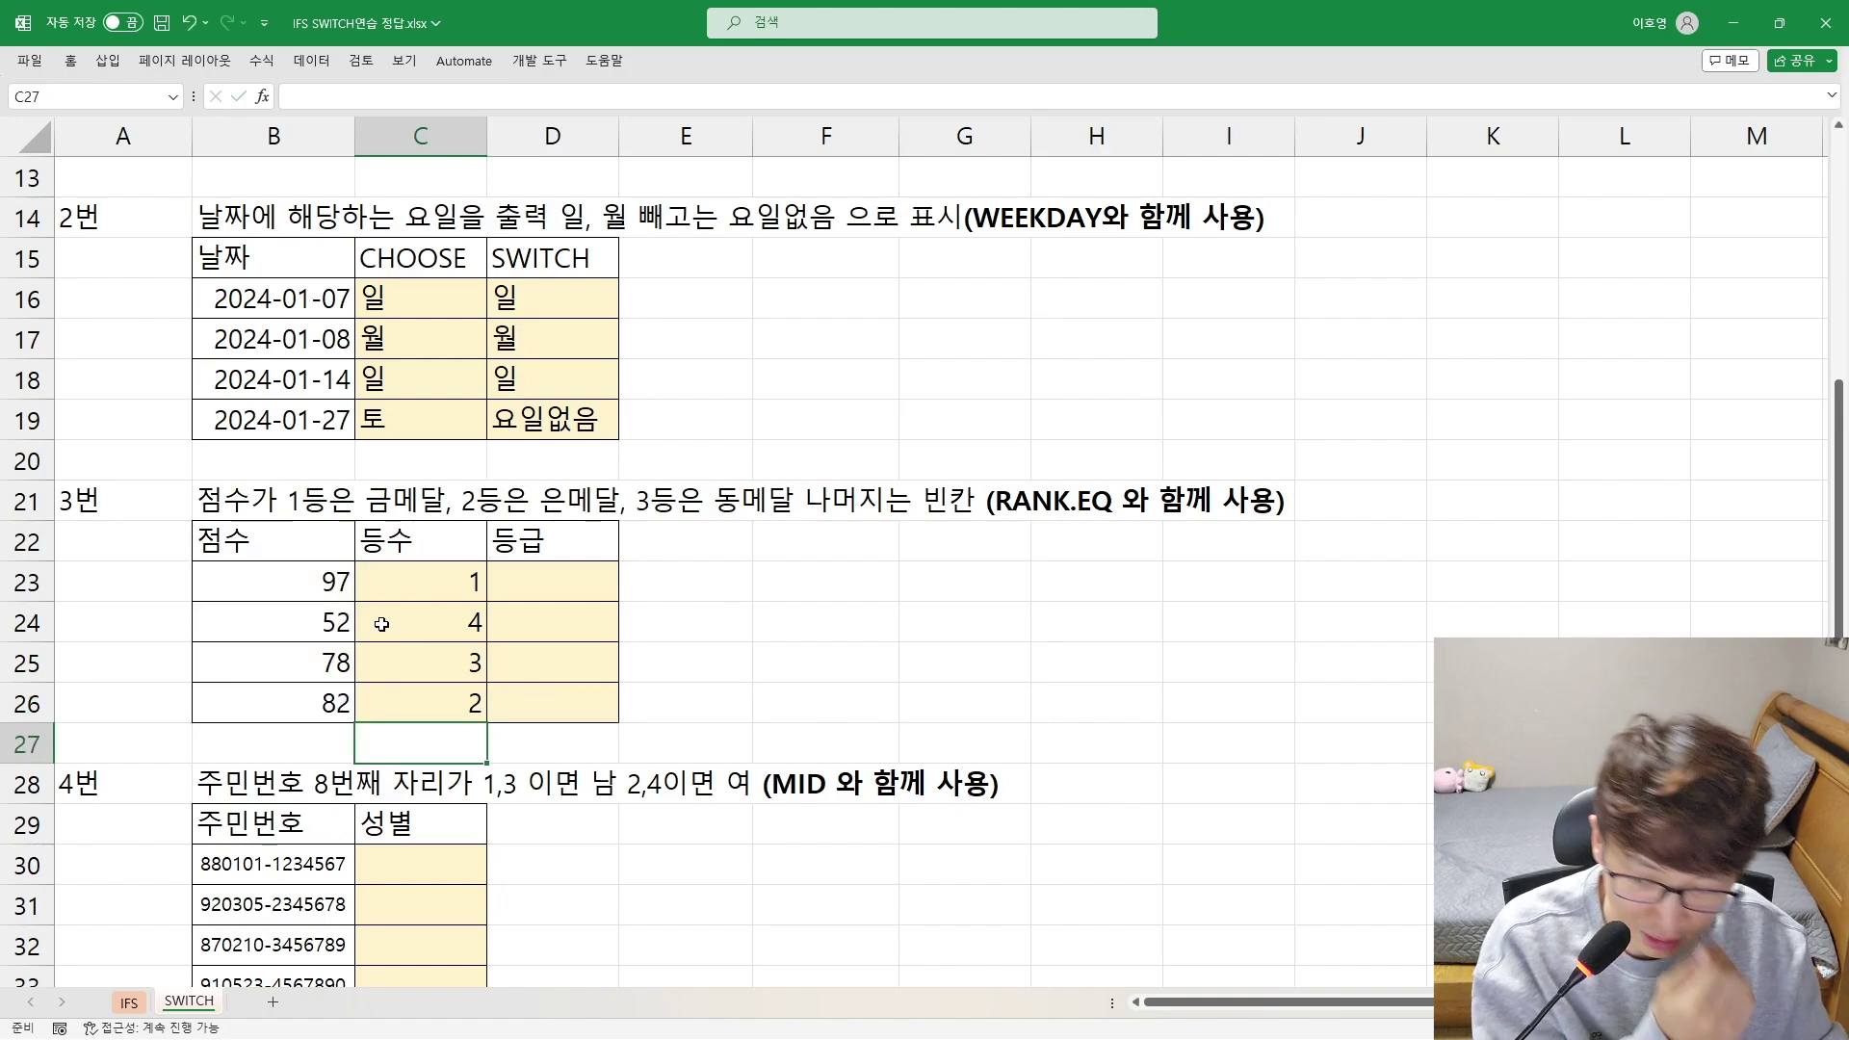
Start a new SWITCH formula in D23 for the medal grade
left_click(532, 590)
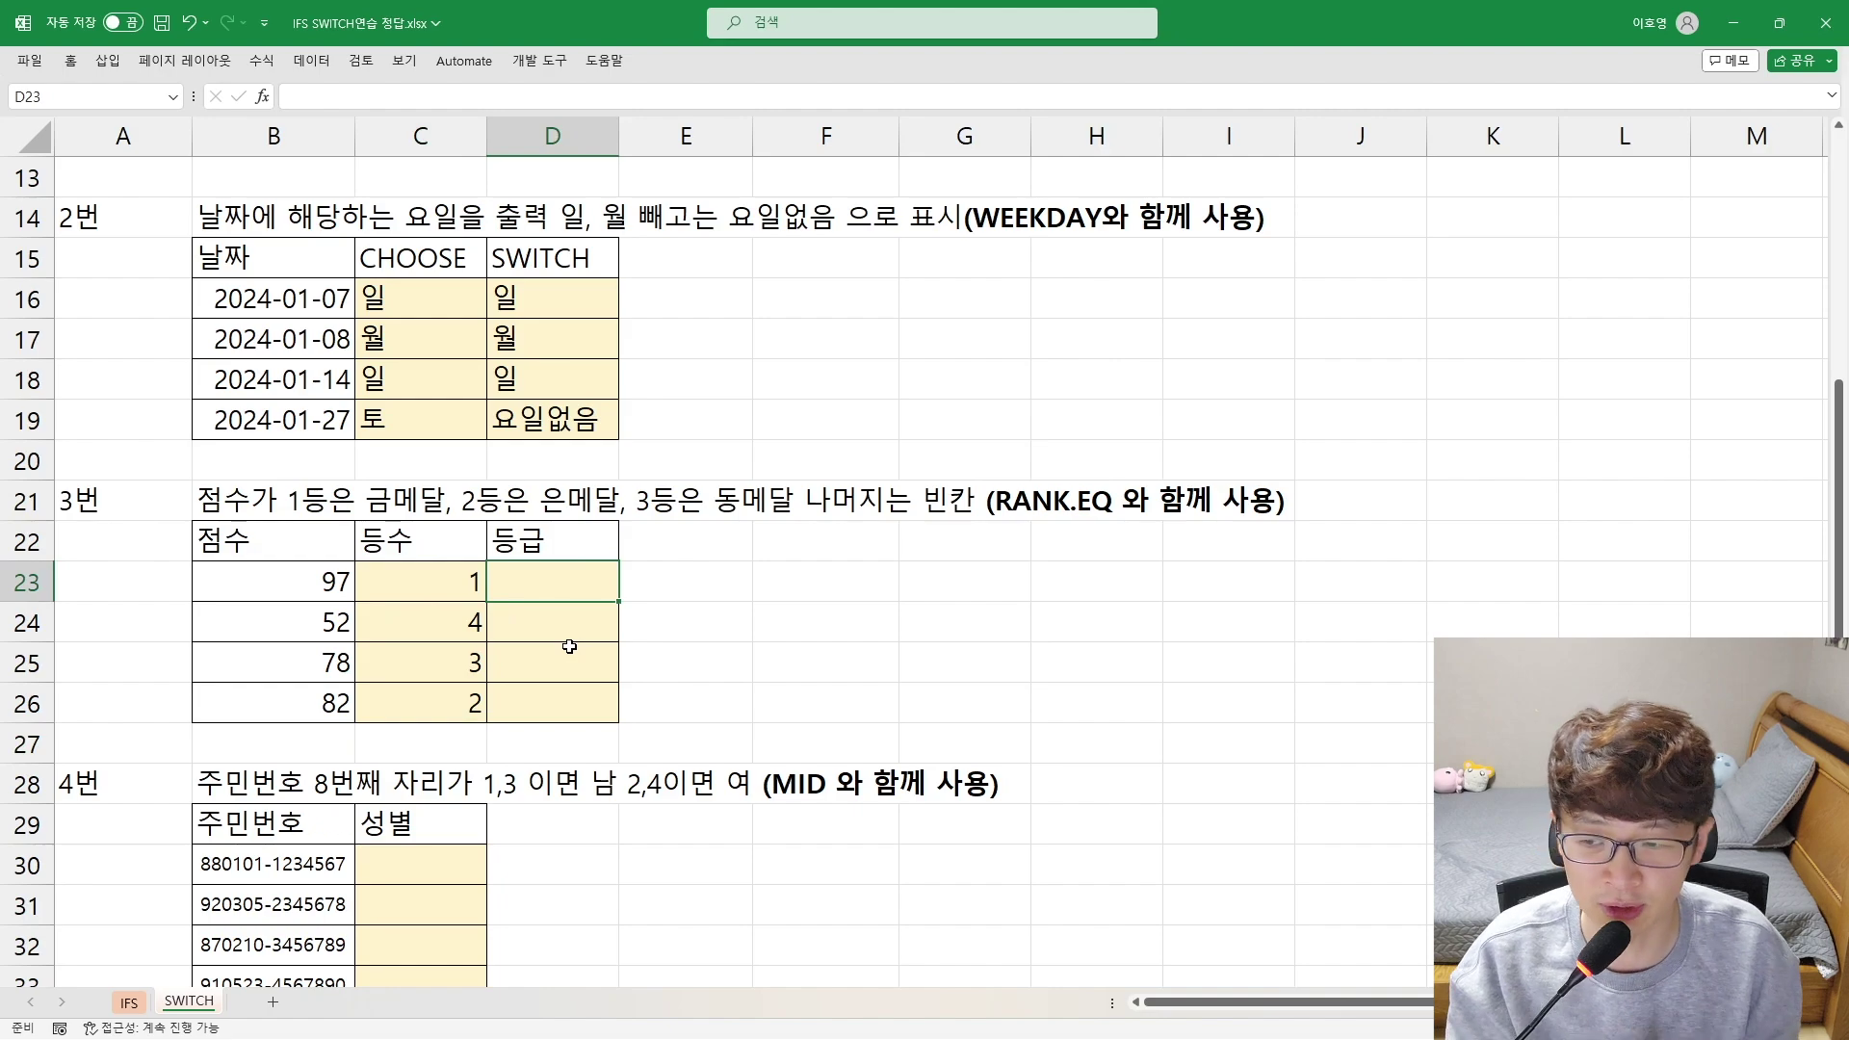
type("=")
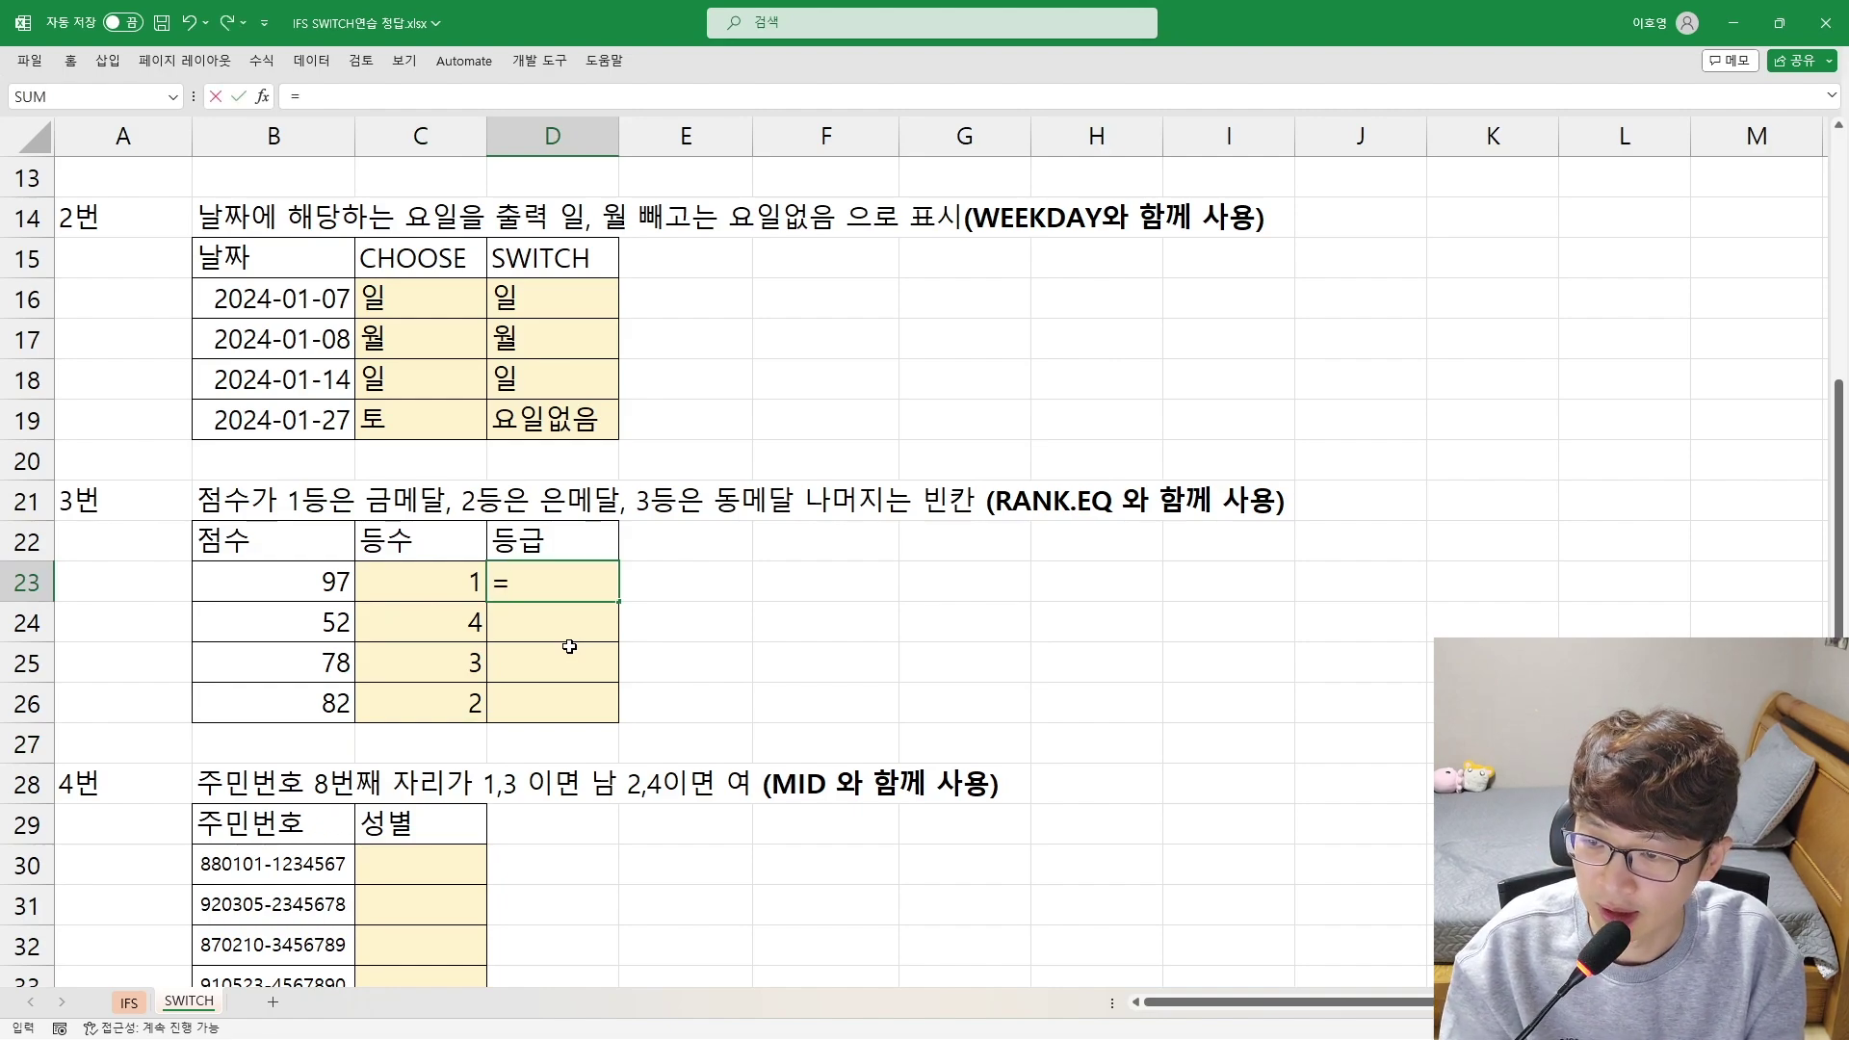
type("SWIT")
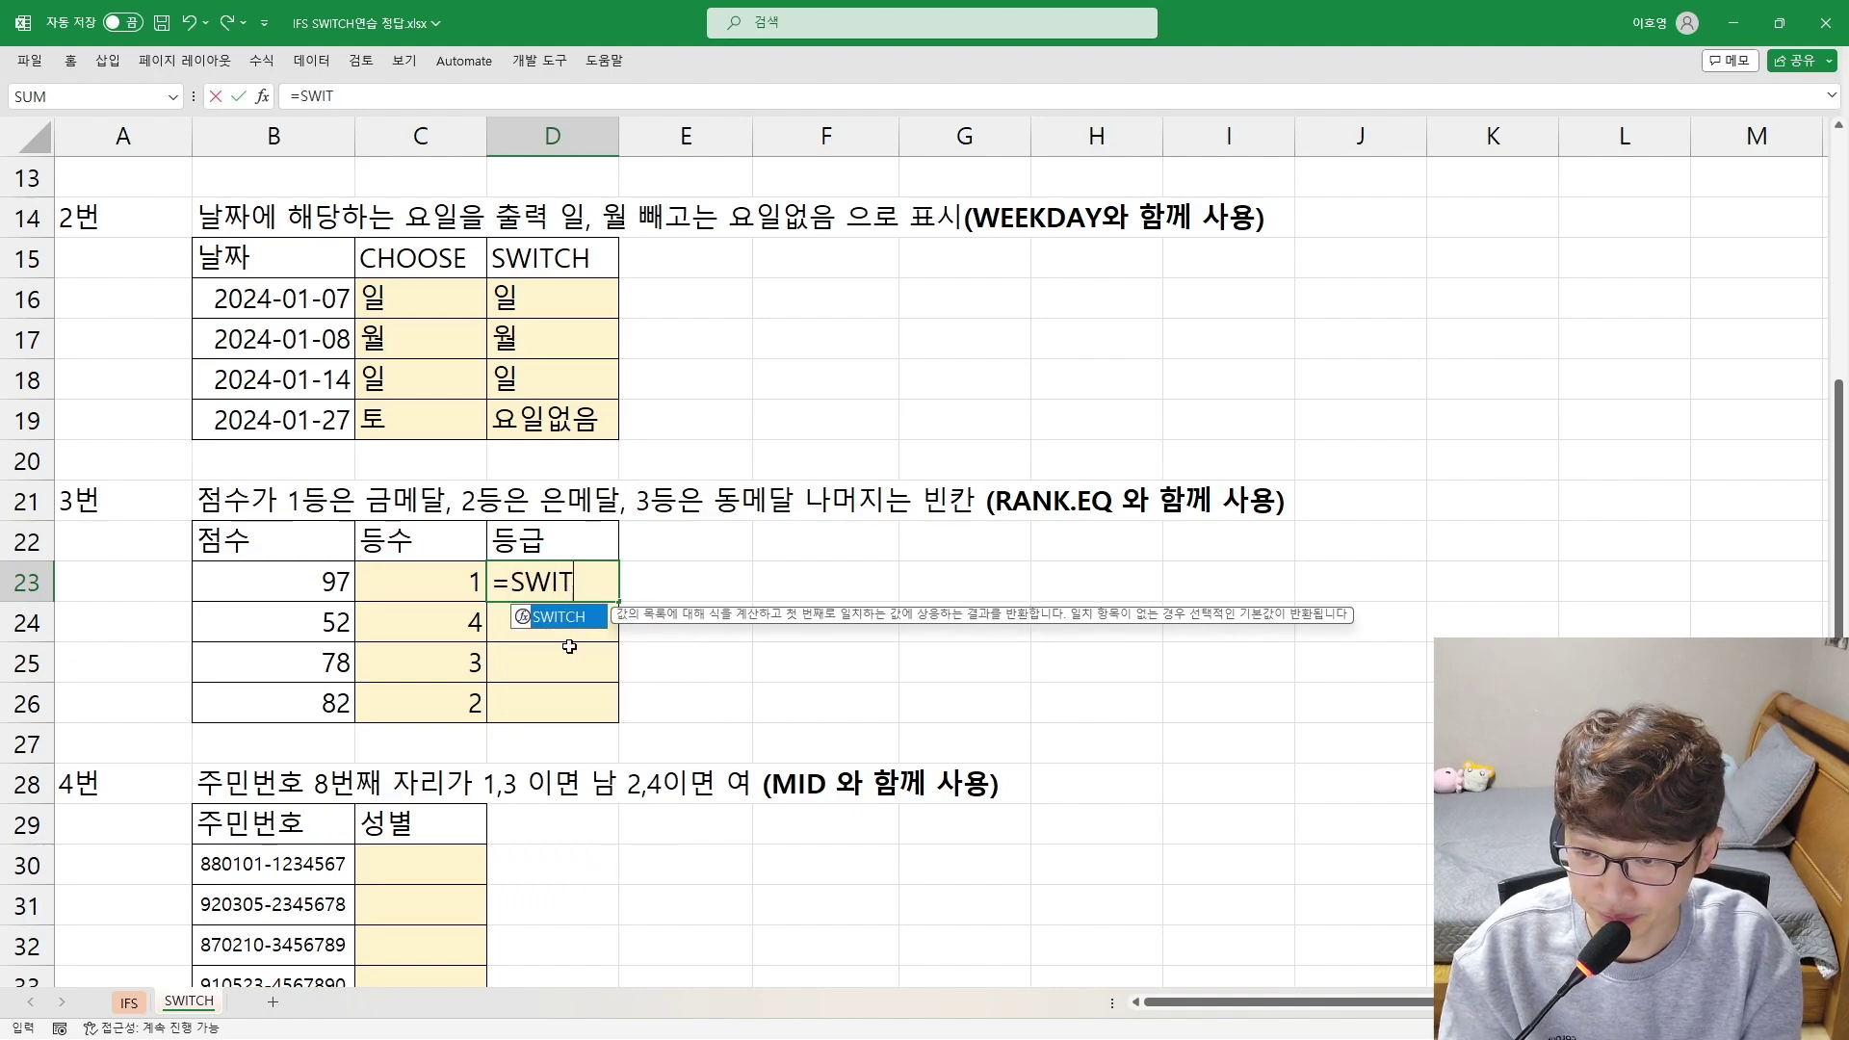
key("Tab")
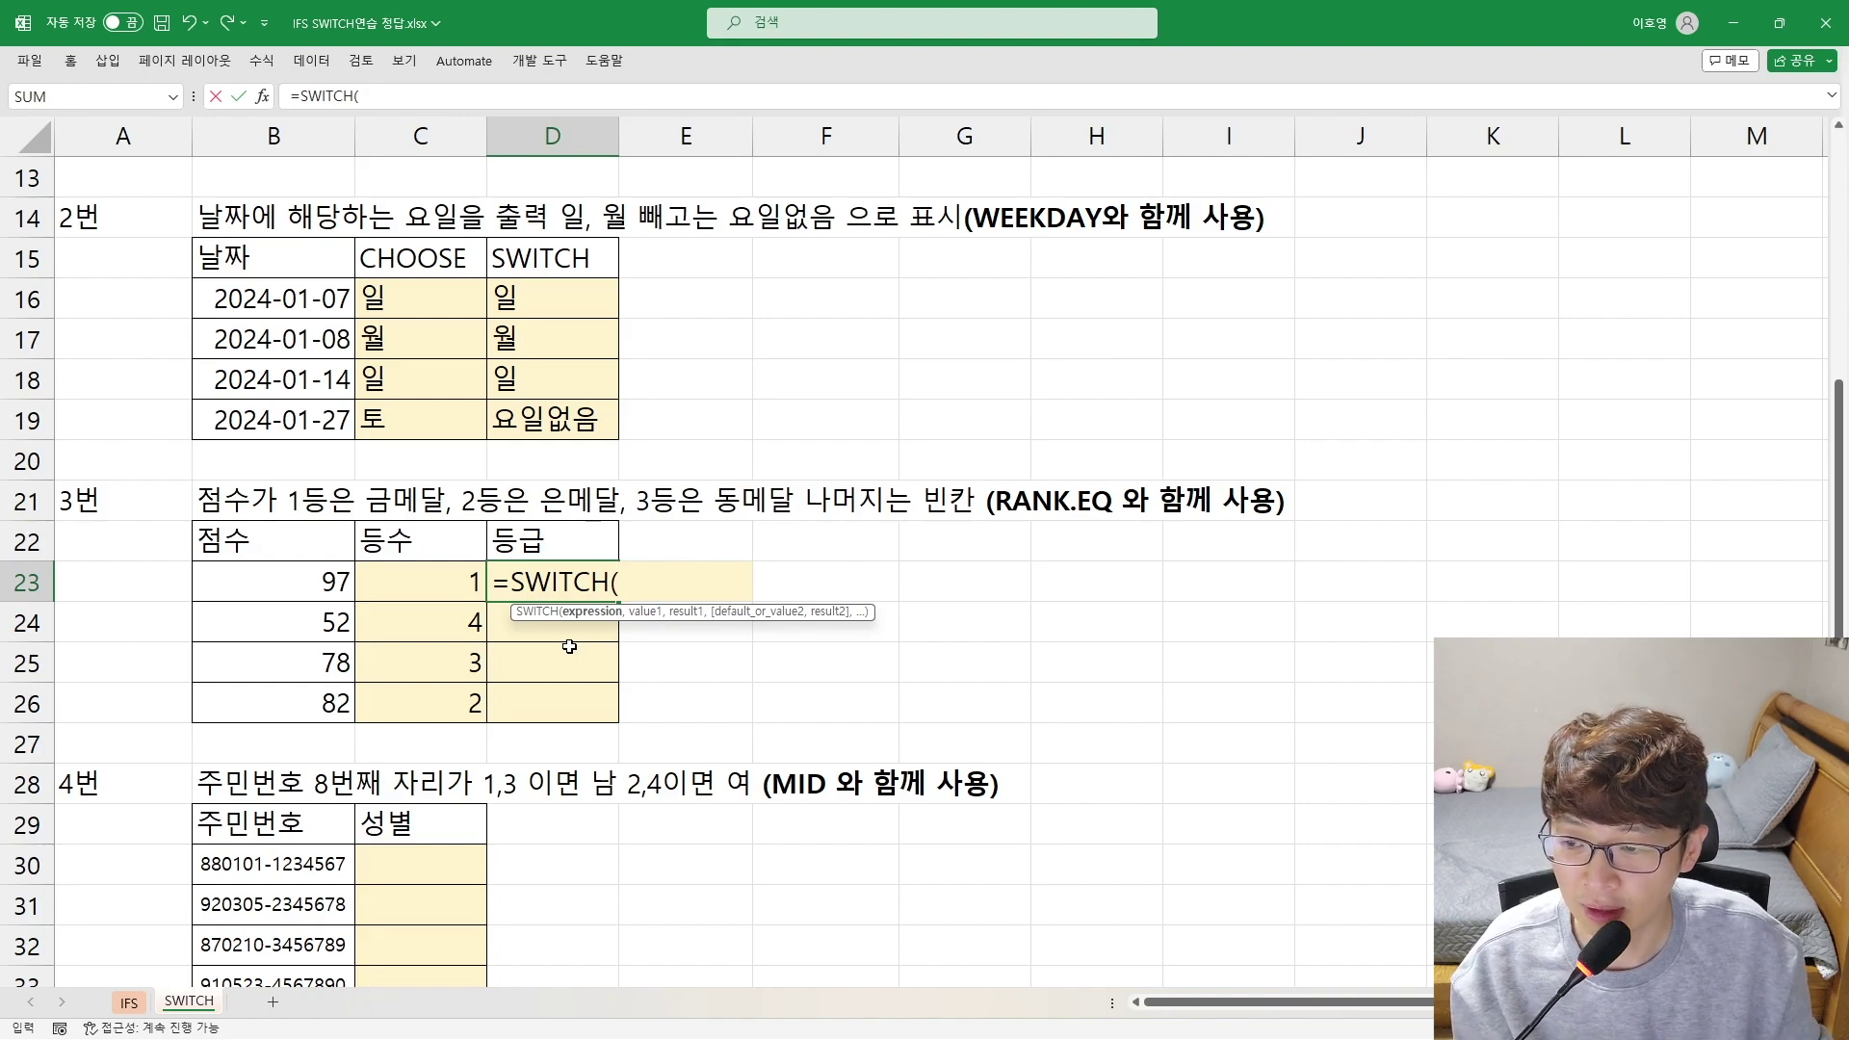
left_click(243, 586)
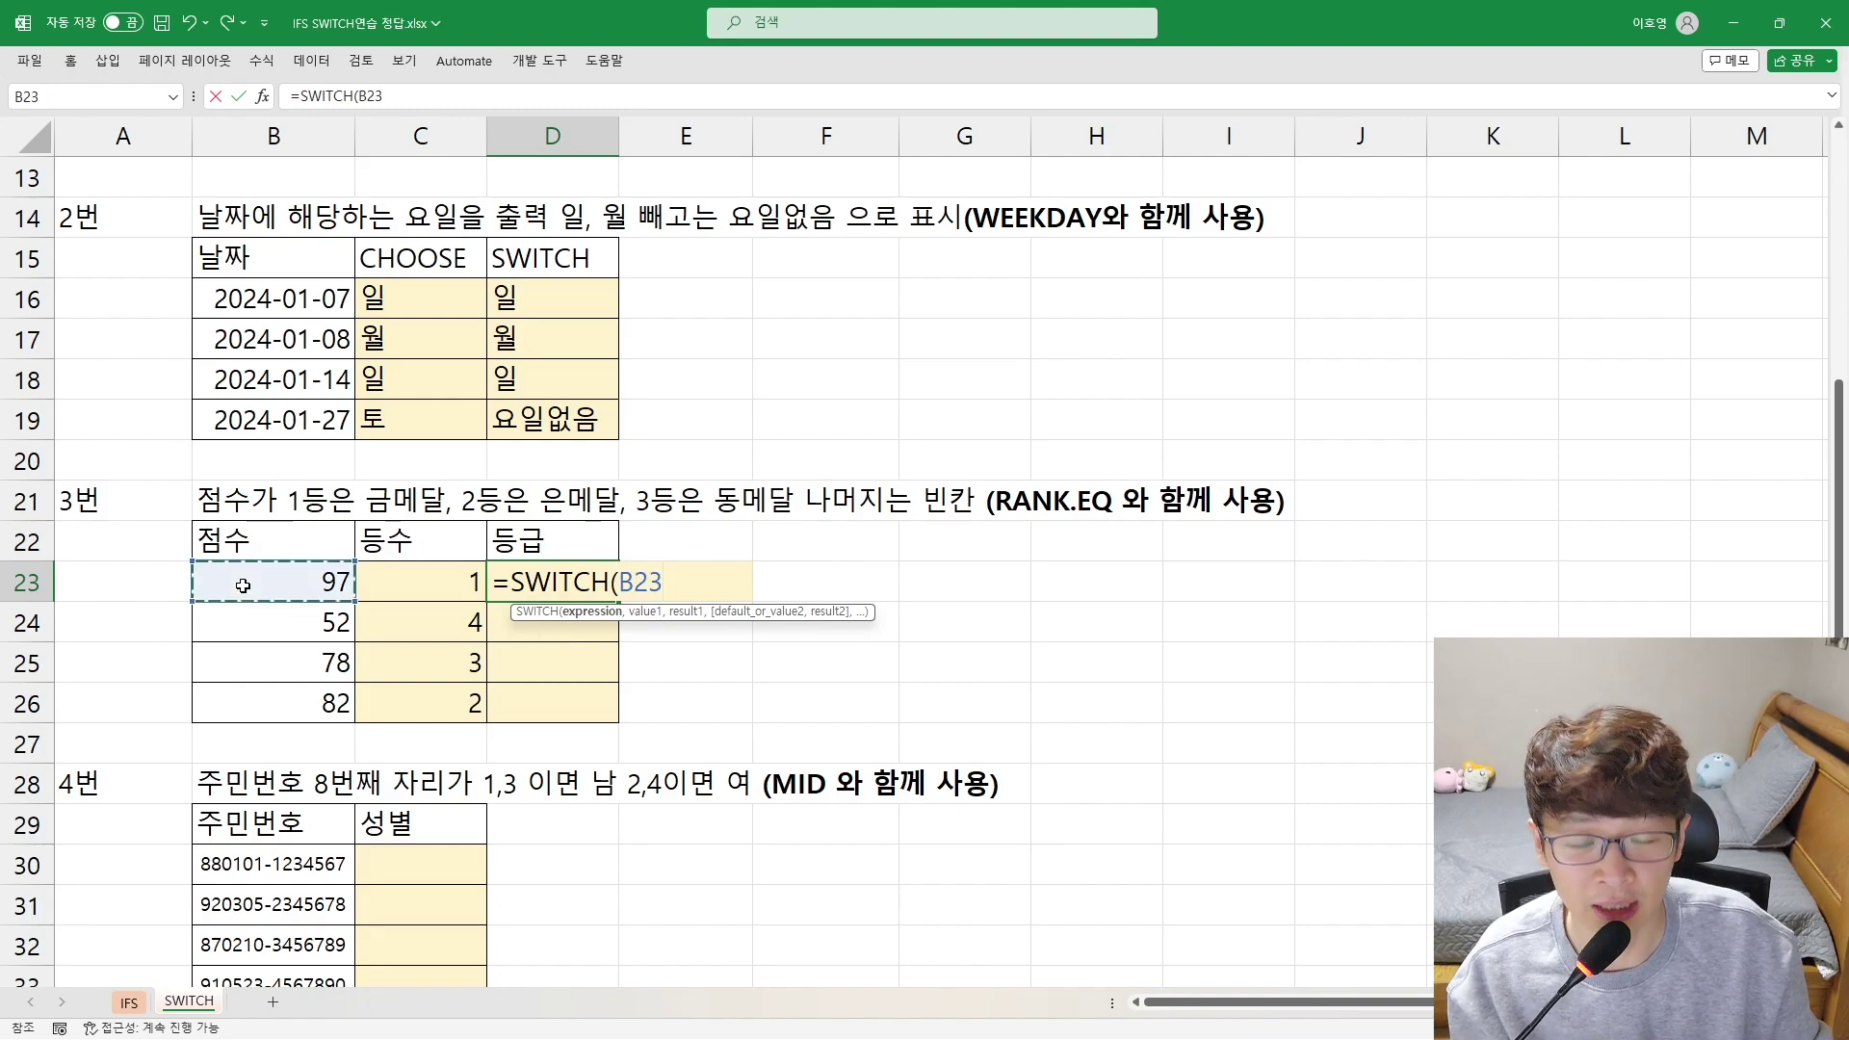
key("BackSpace")
key("BackSpace")
key("BackSpace")
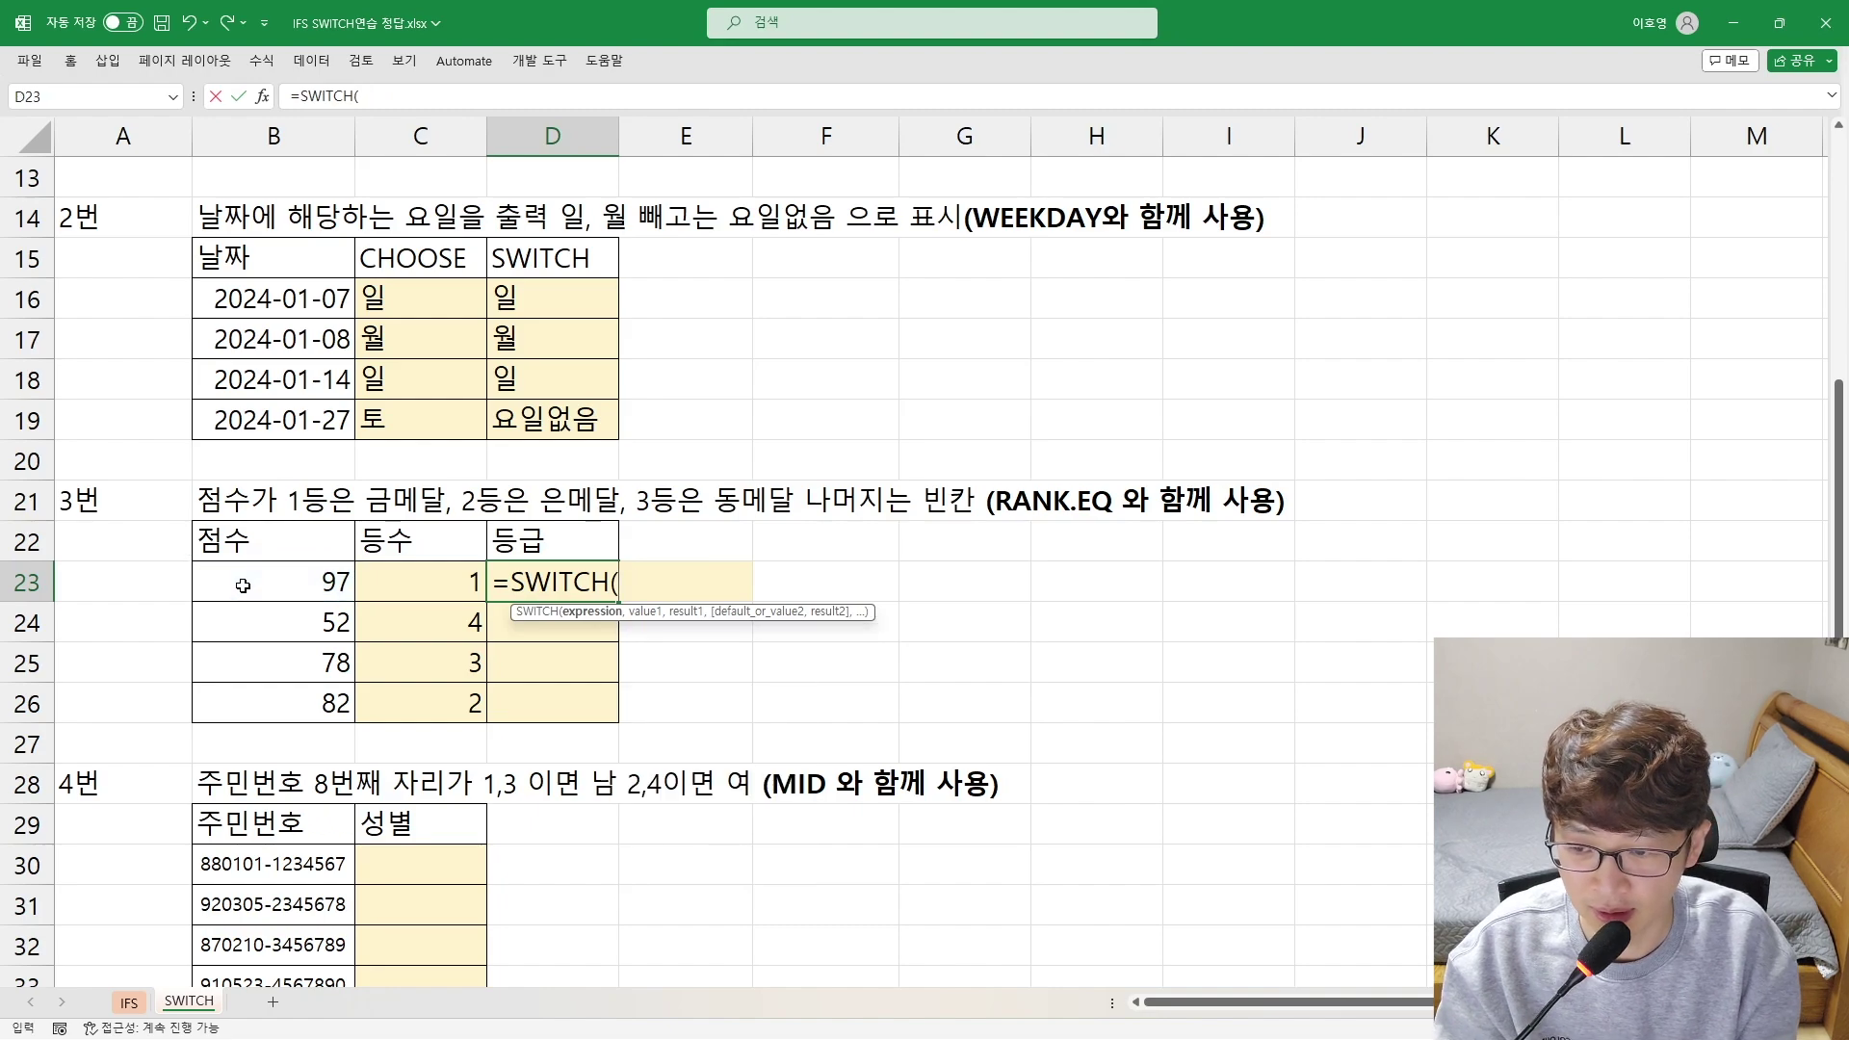
Enter RANK.EQ(B23,$B$23:$B$26) as the expression of the SWITCH formula in D23
type("RANK.EQ")
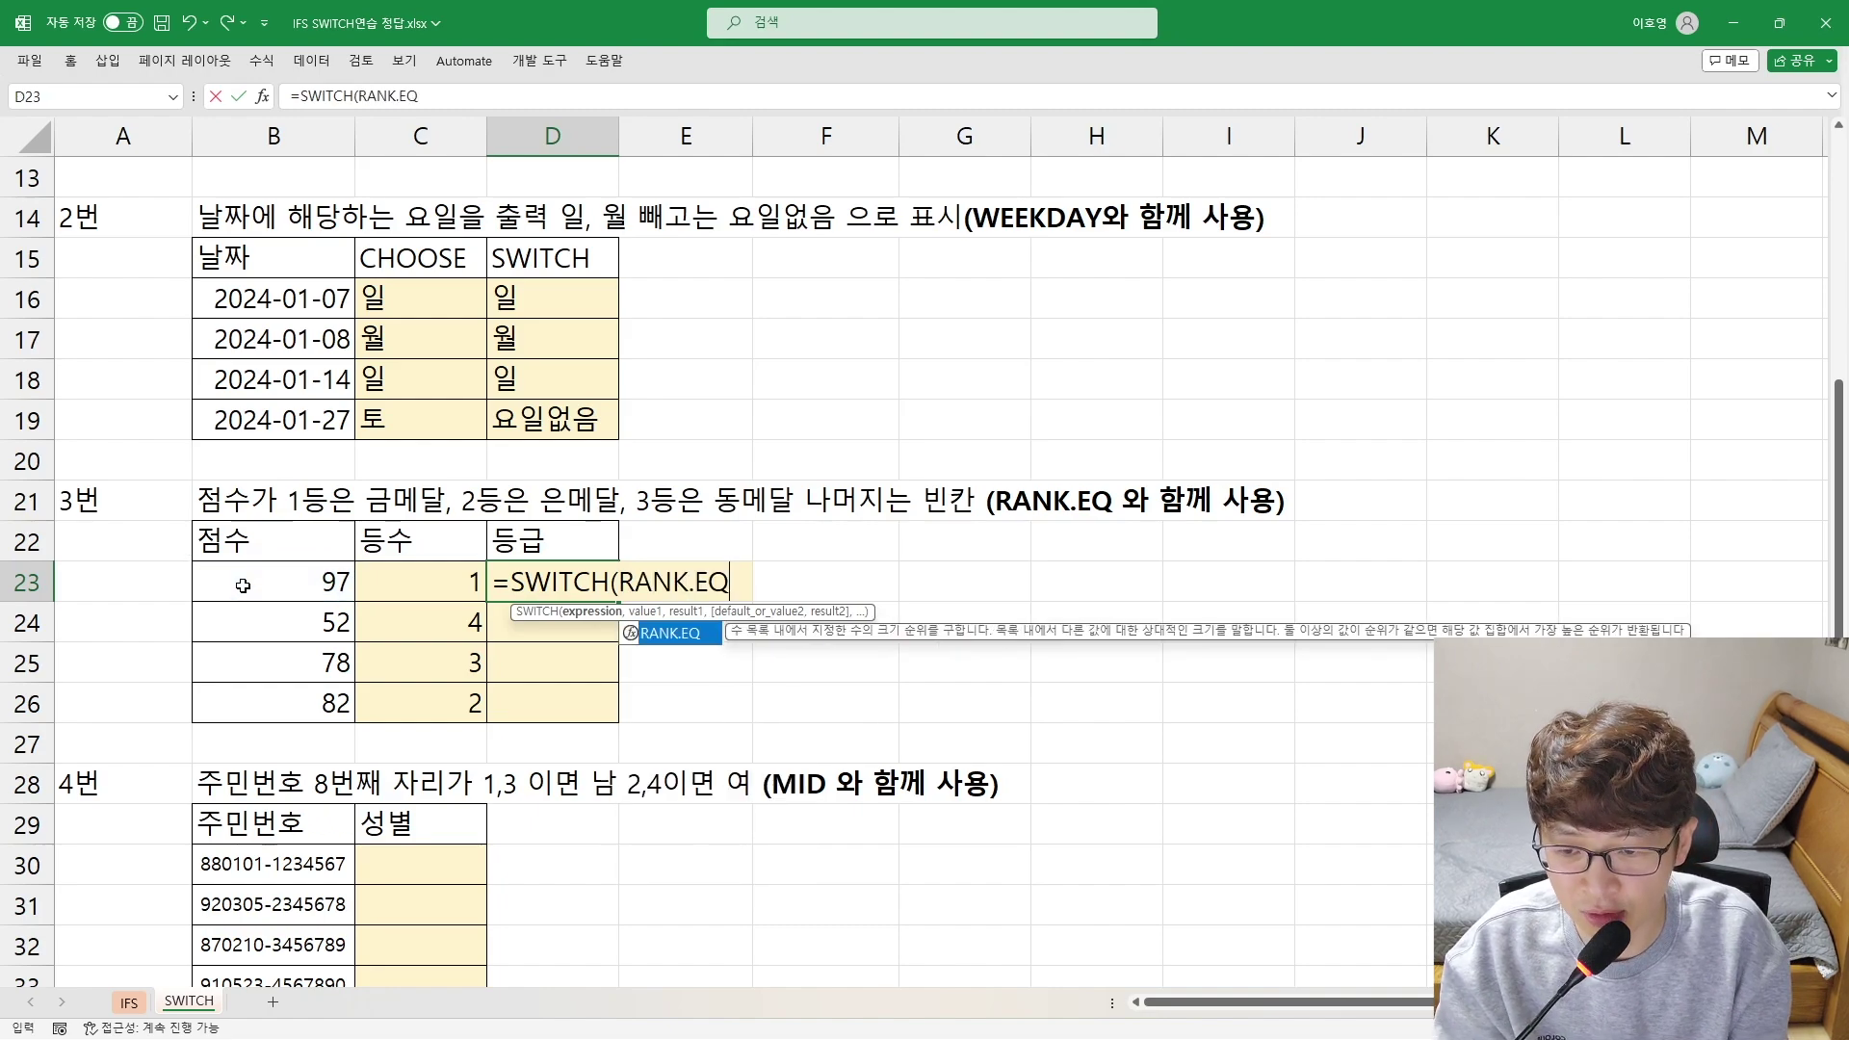
type("(")
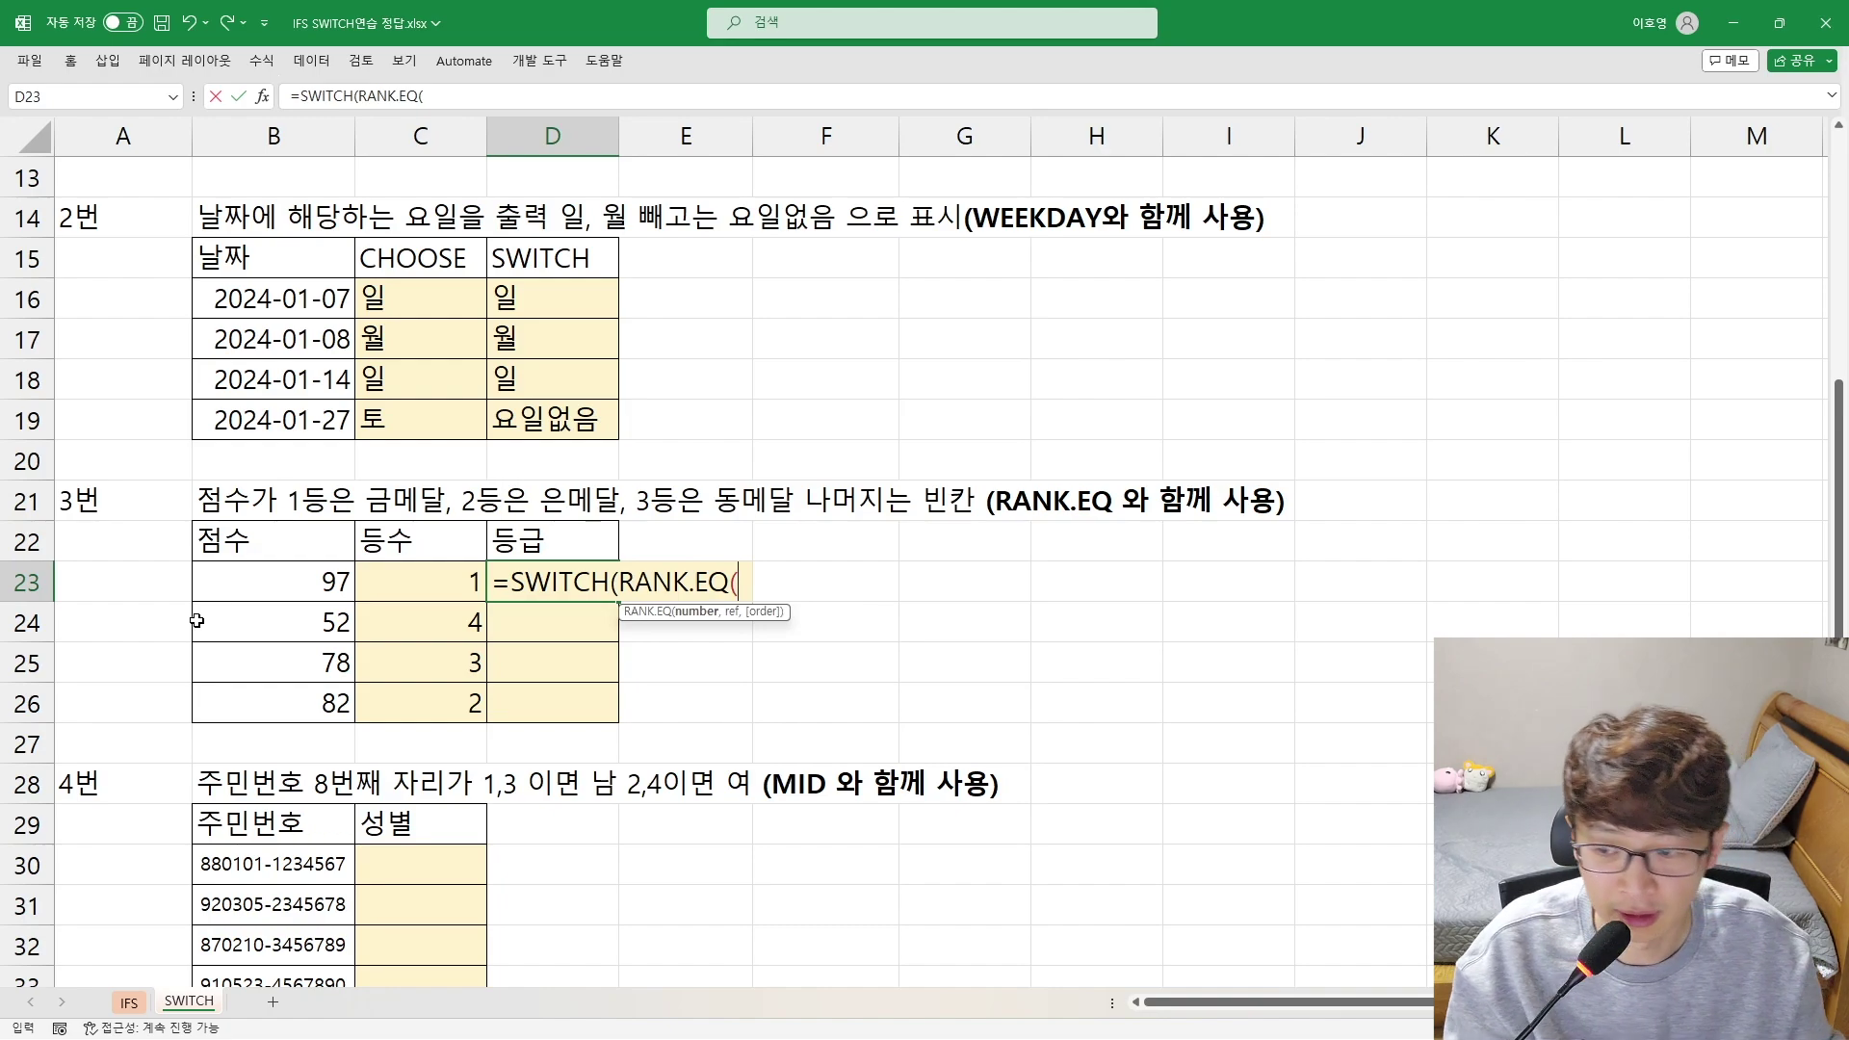
left_click(337, 579)
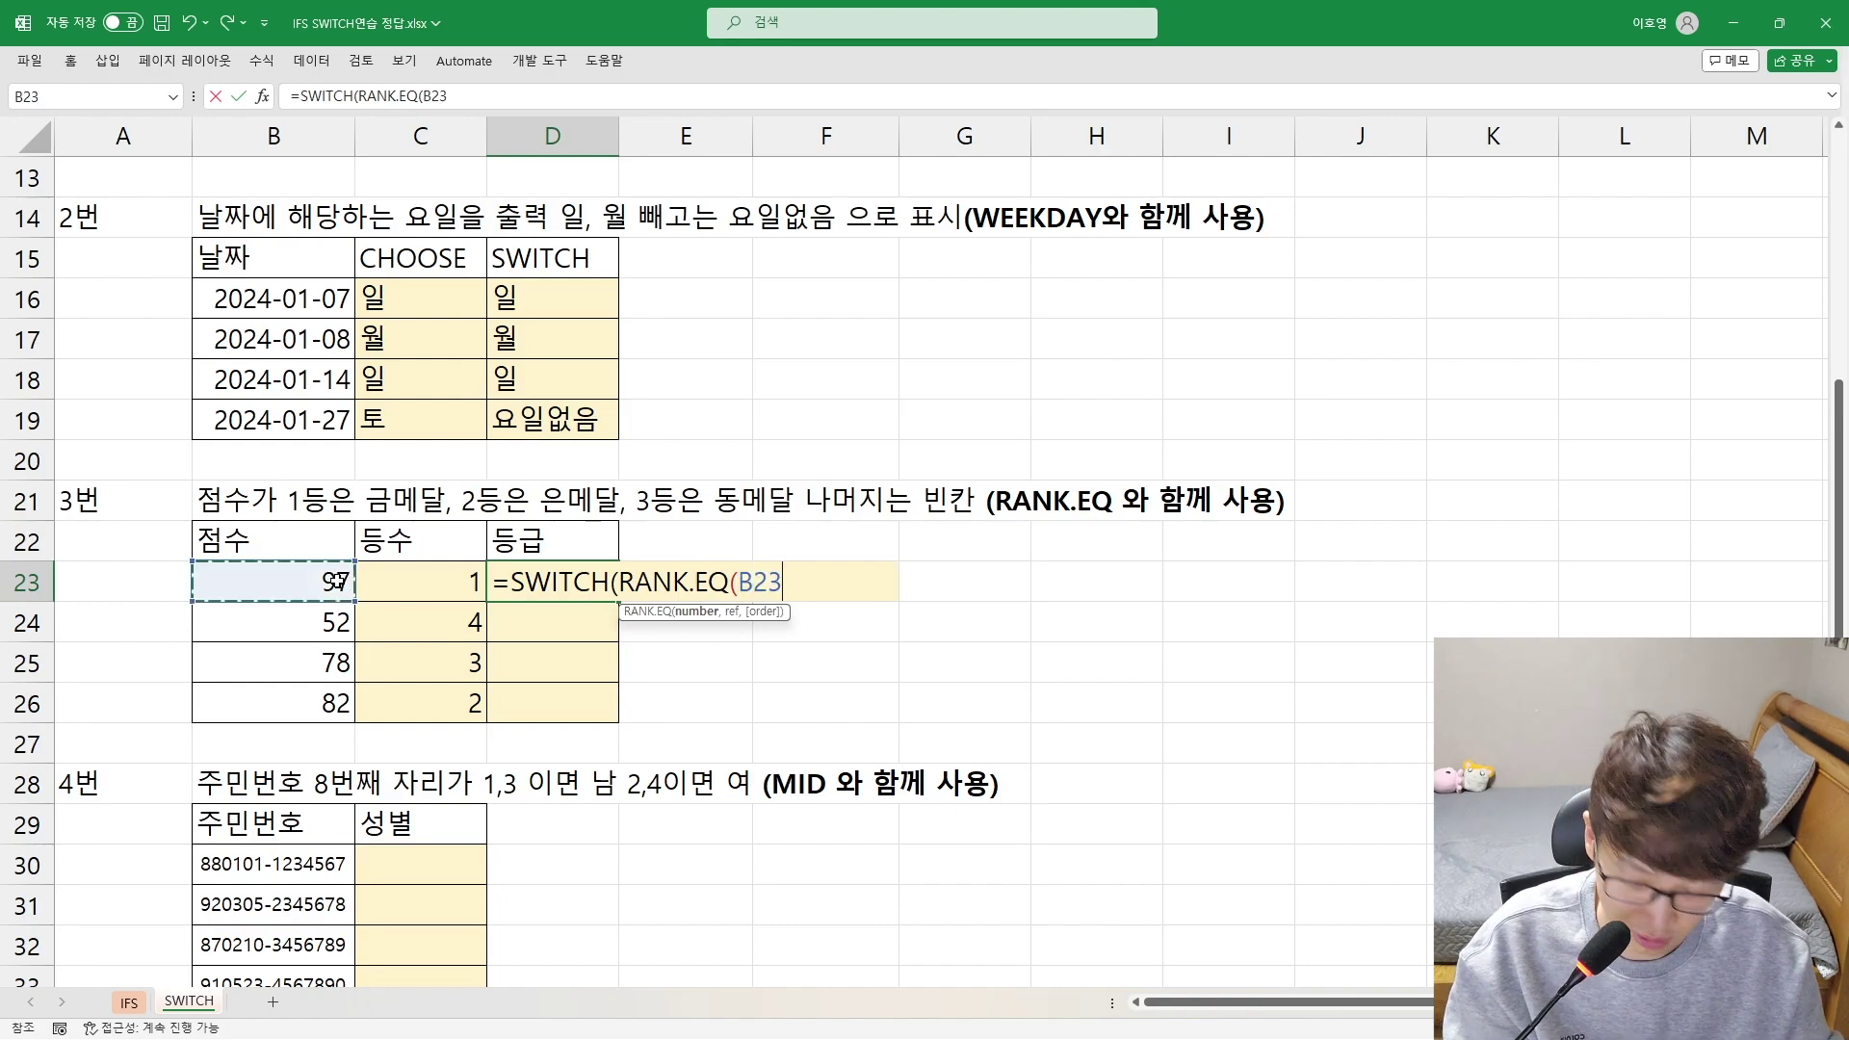
type(",")
left_click_drag(337, 581, 304, 701)
key("F4")
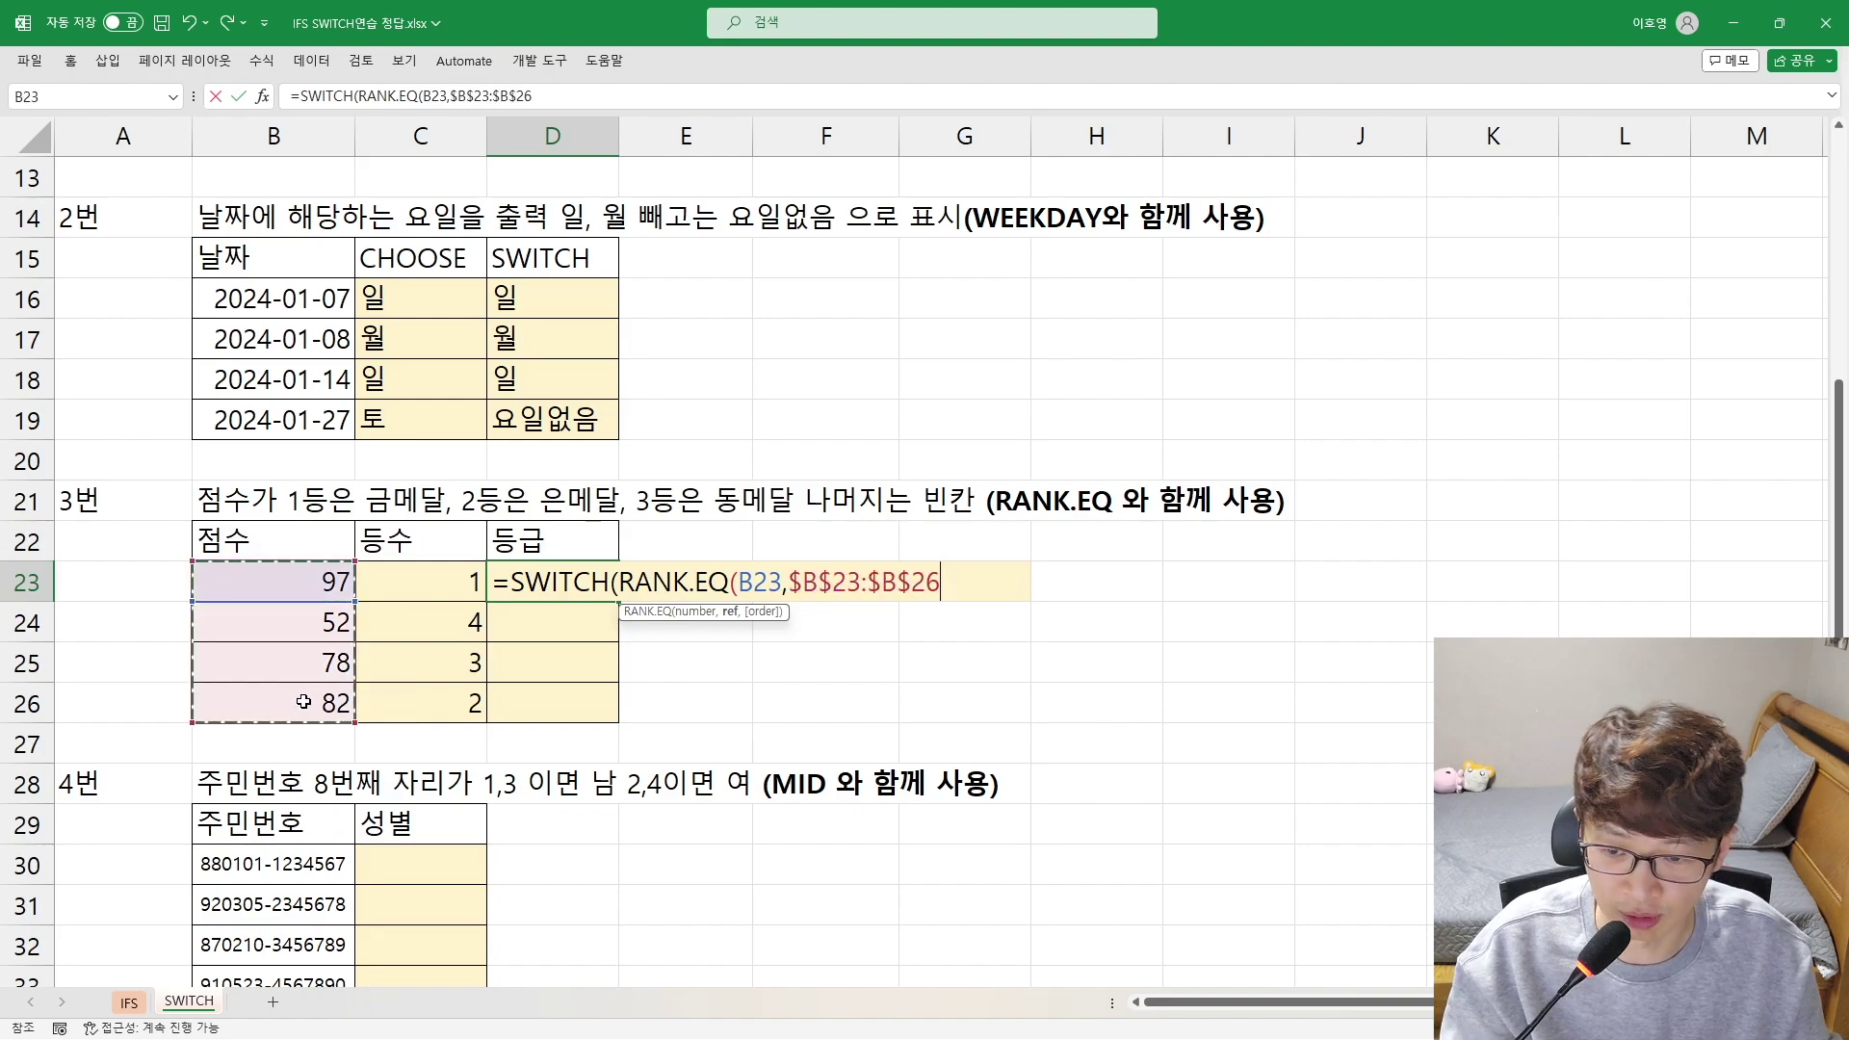
type(")")
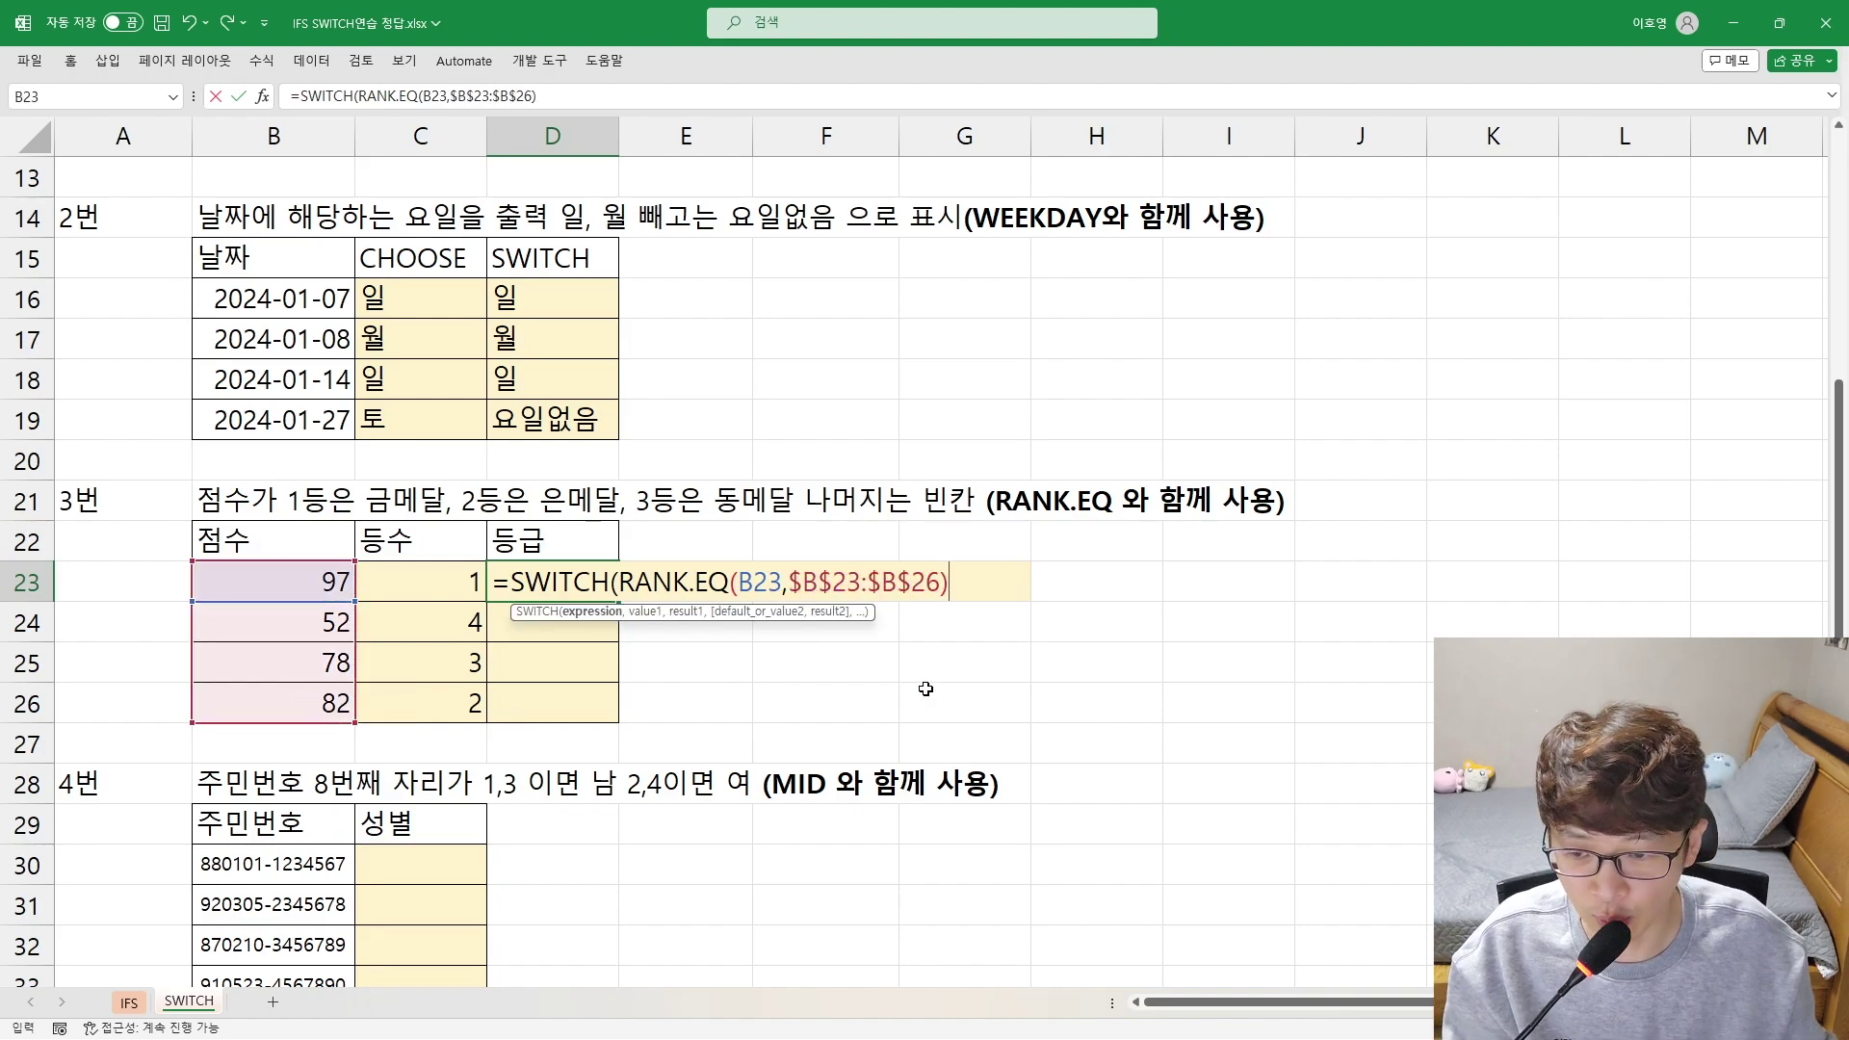
left_click_drag(620, 585, 1114, 642)
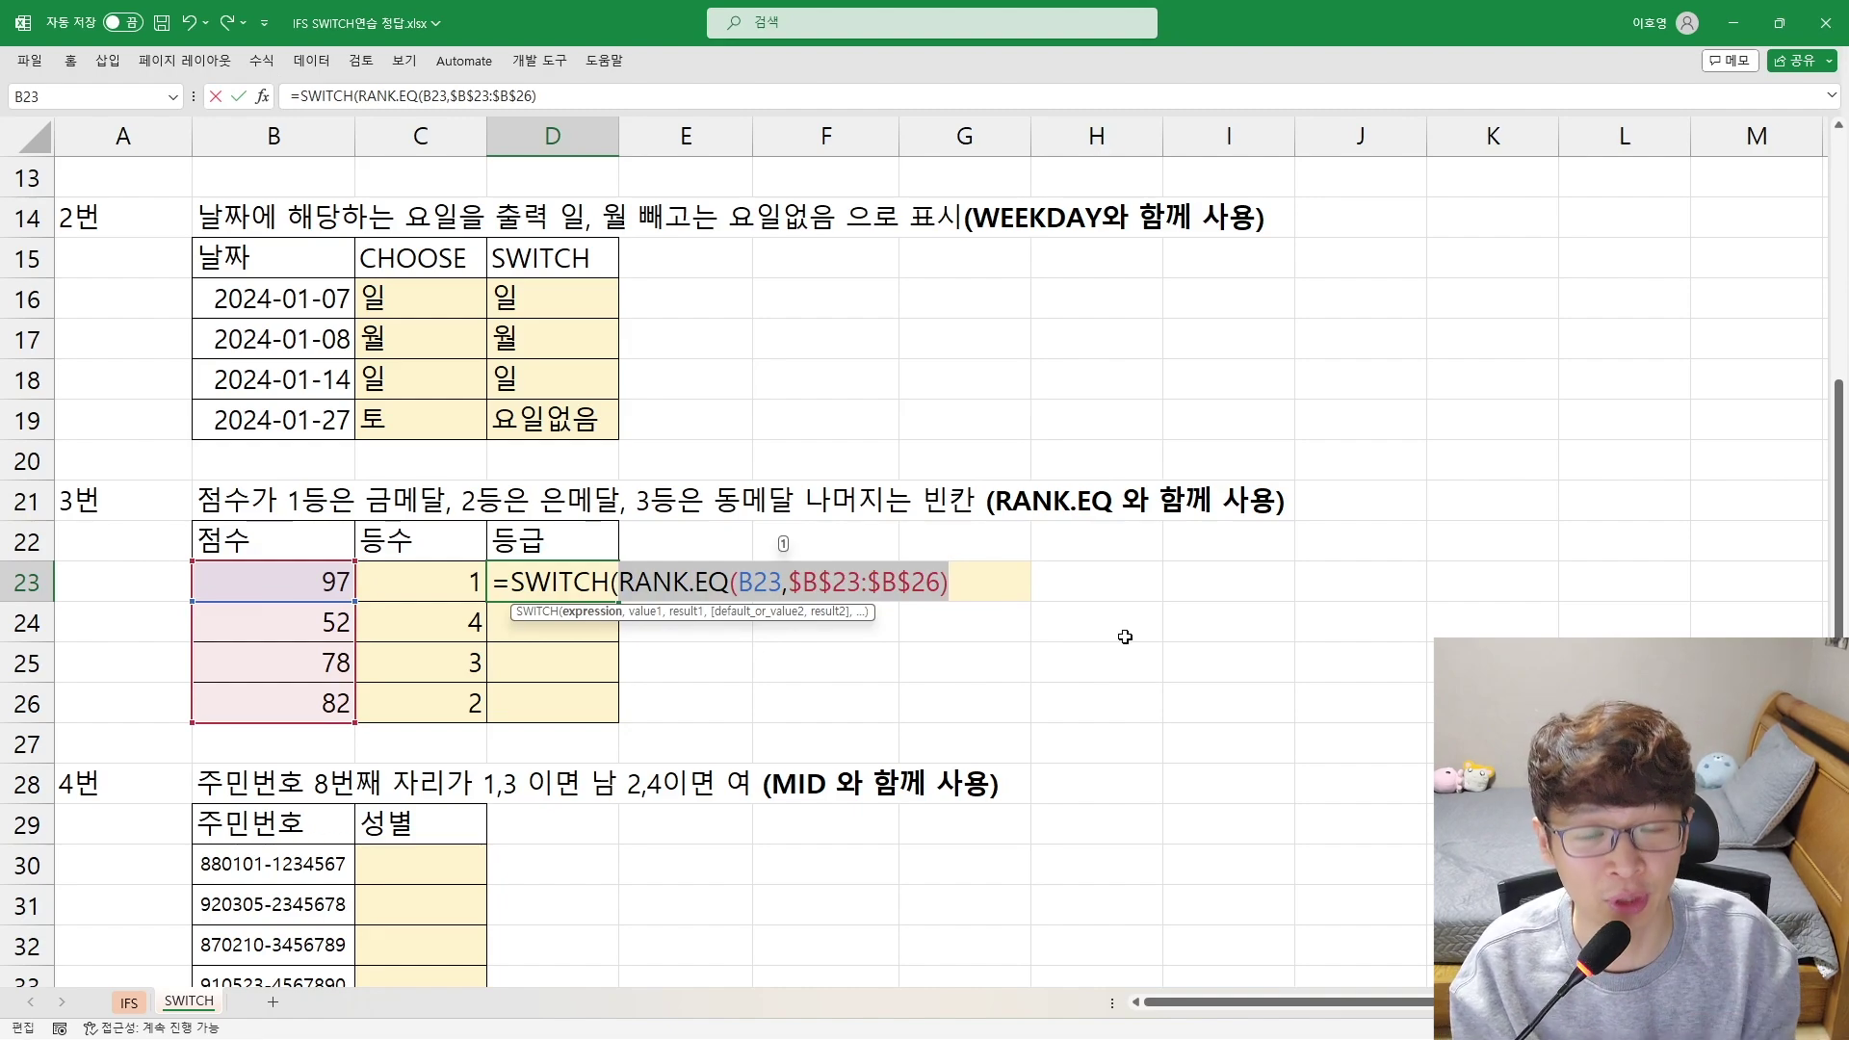
key("Right")
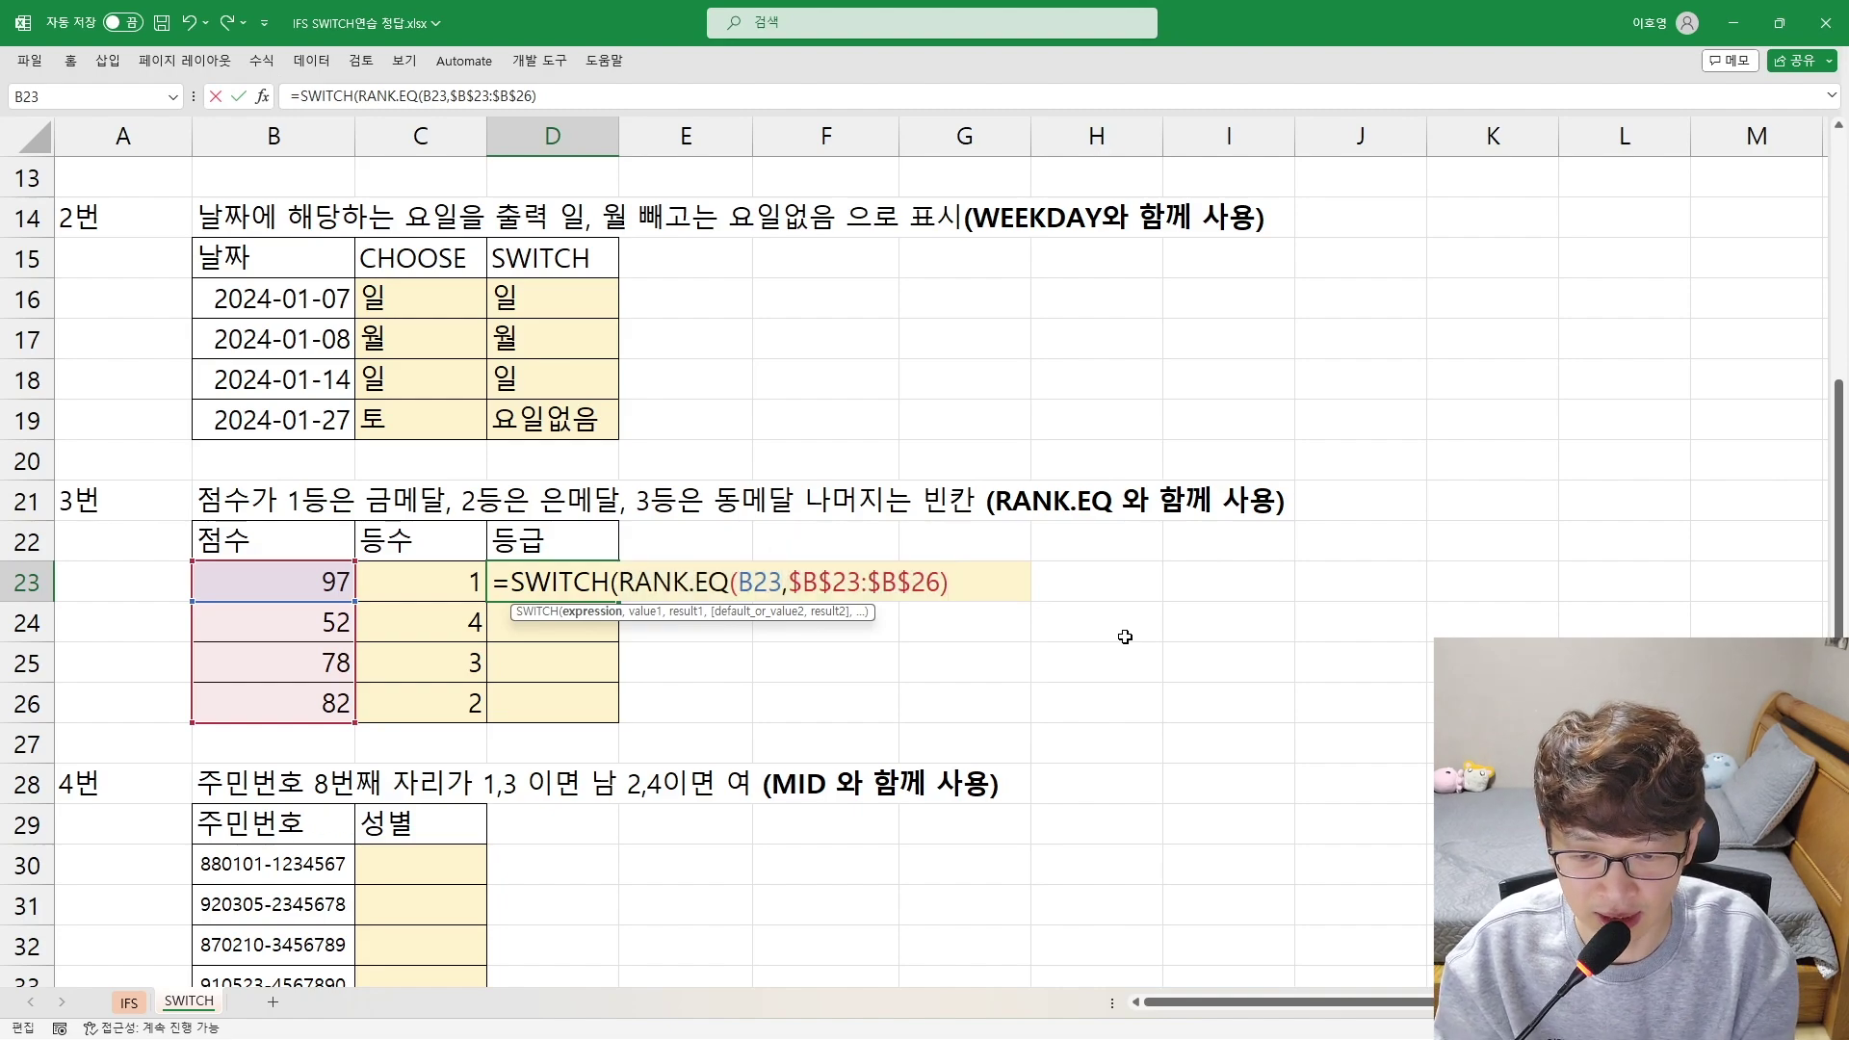
Complete D23's SWITCH formula with 1 as "금메달", 2 as "은메달", 3 as "동메달" and an empty string as the default
type(",1,\"")
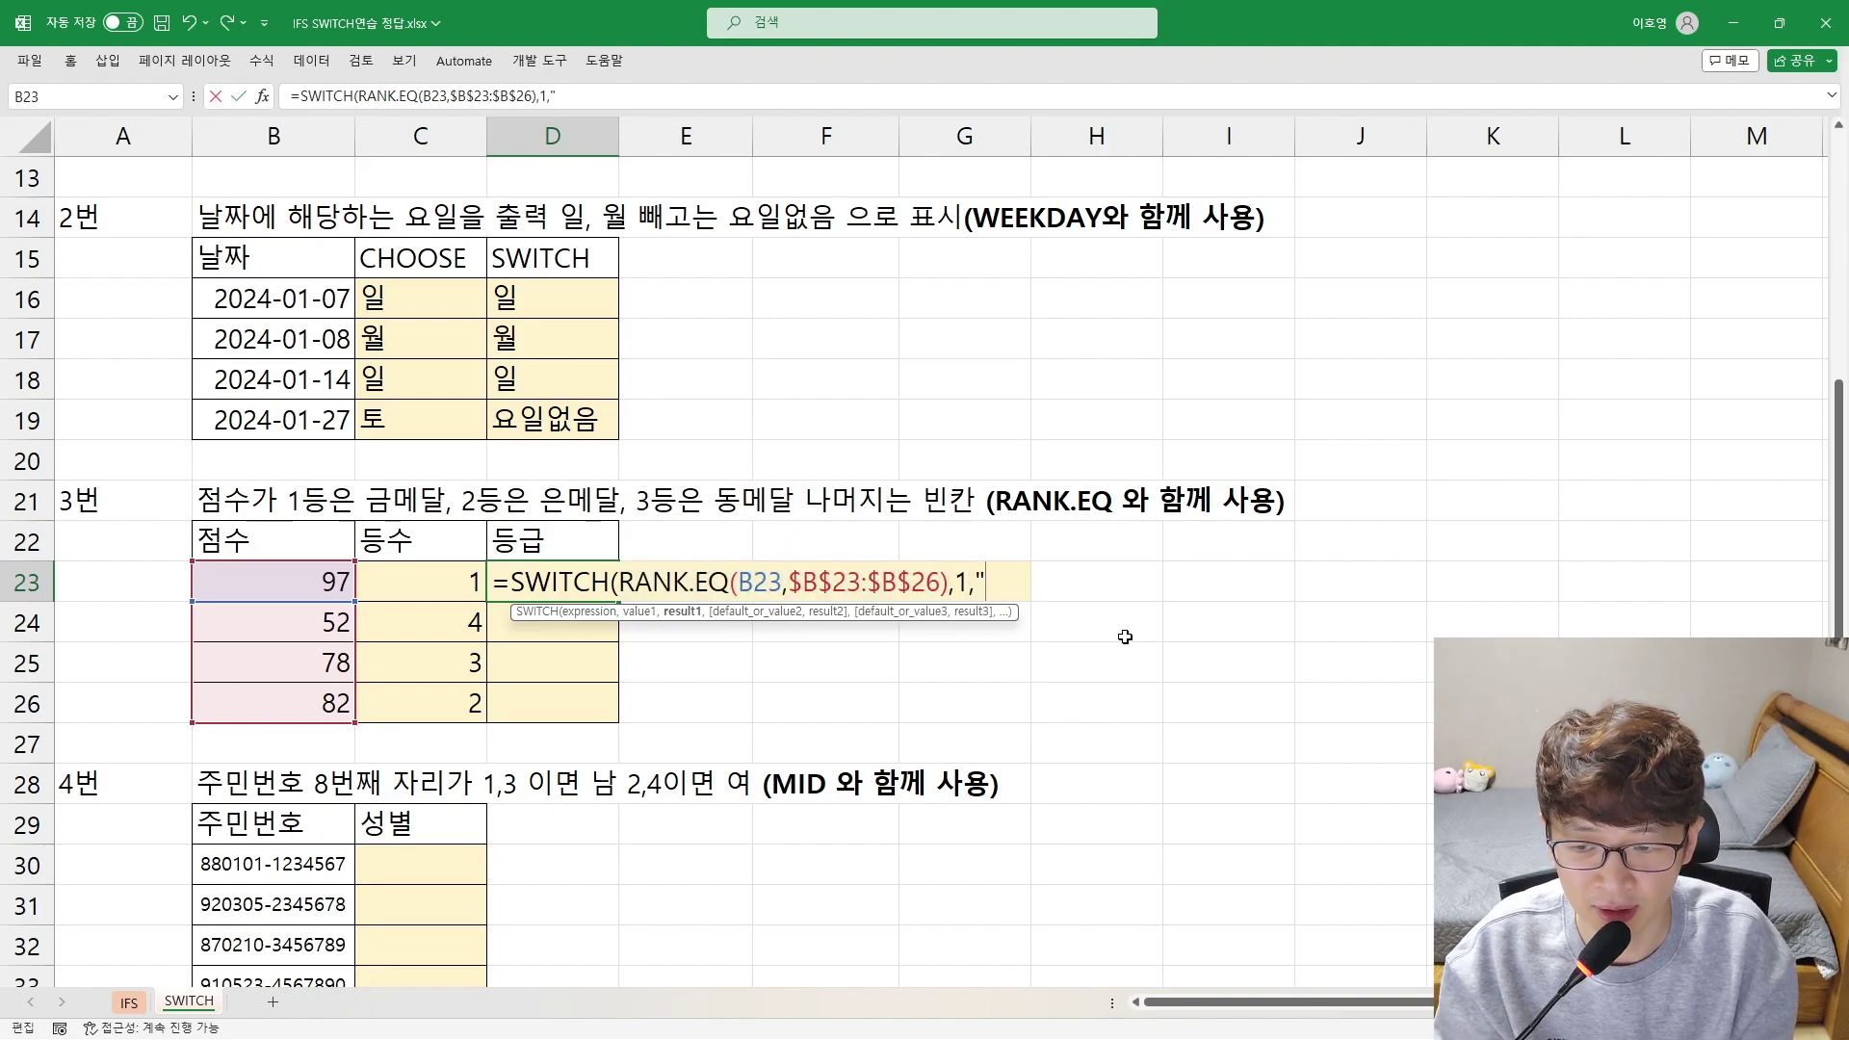
type("금메")
type("달")
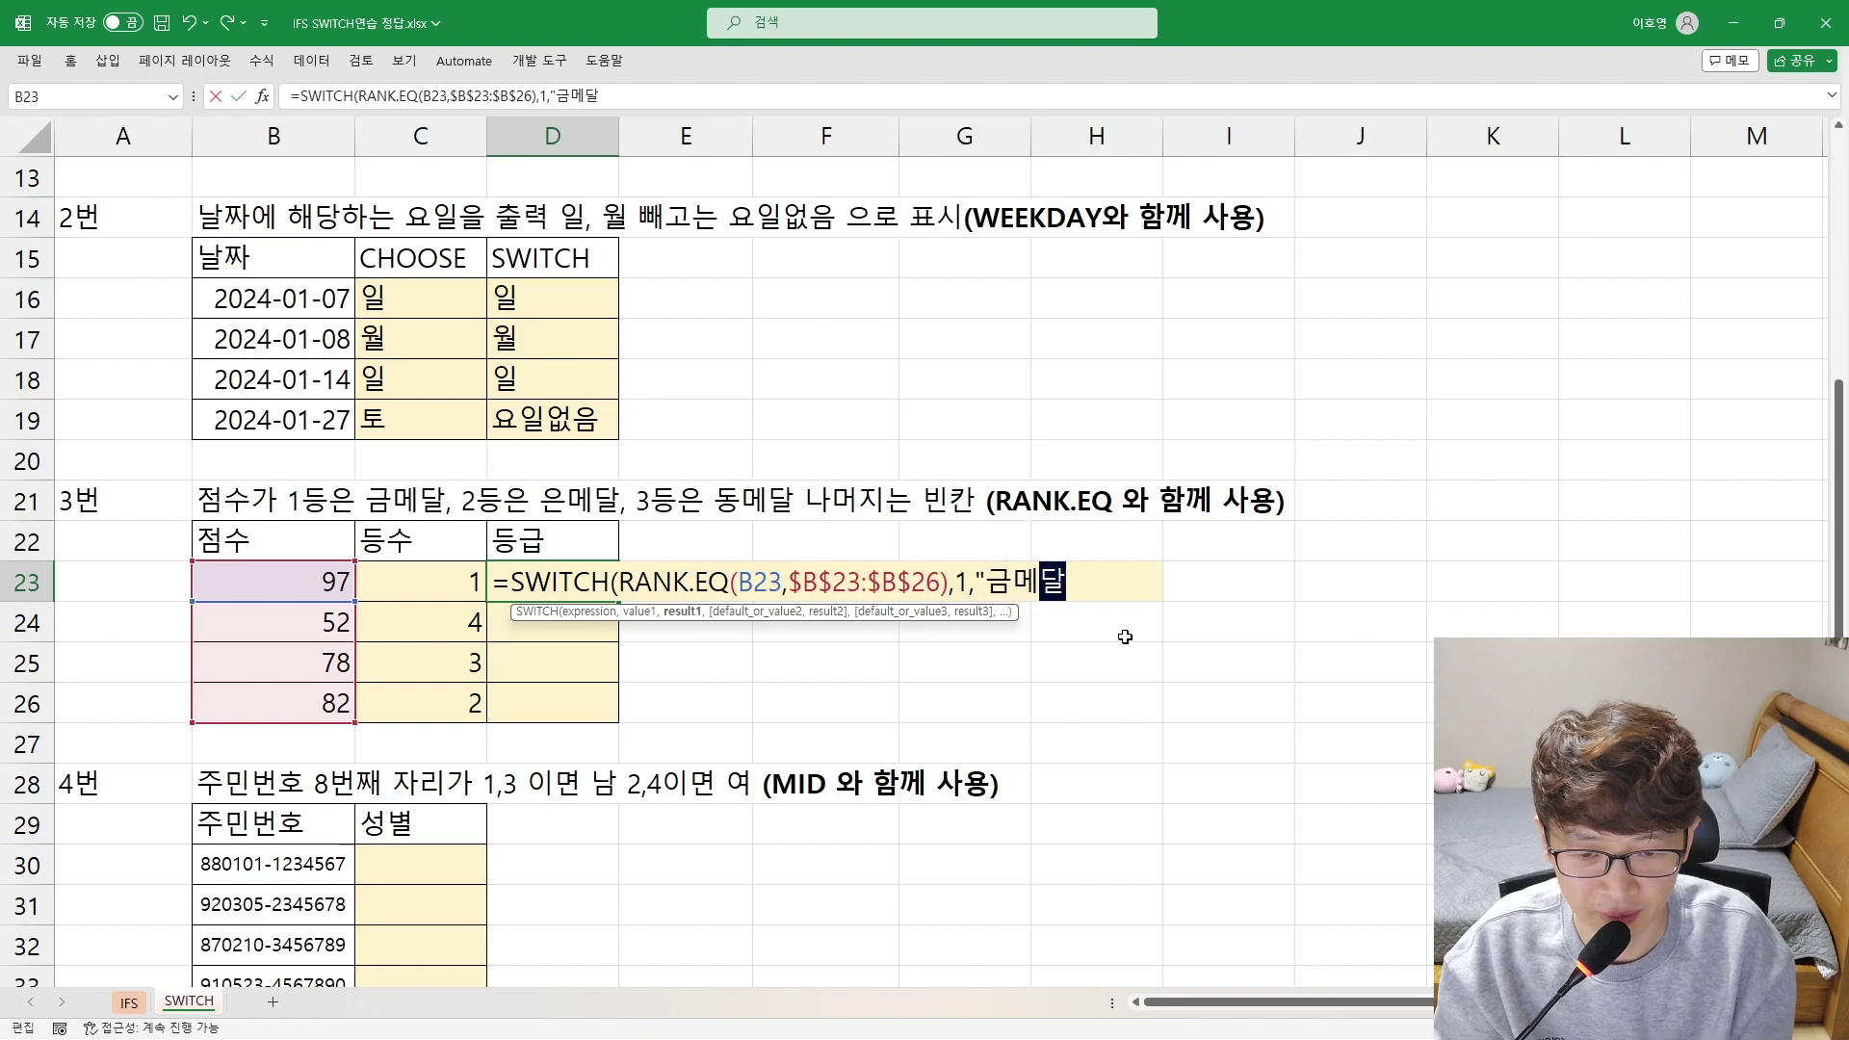
type("\",2,")
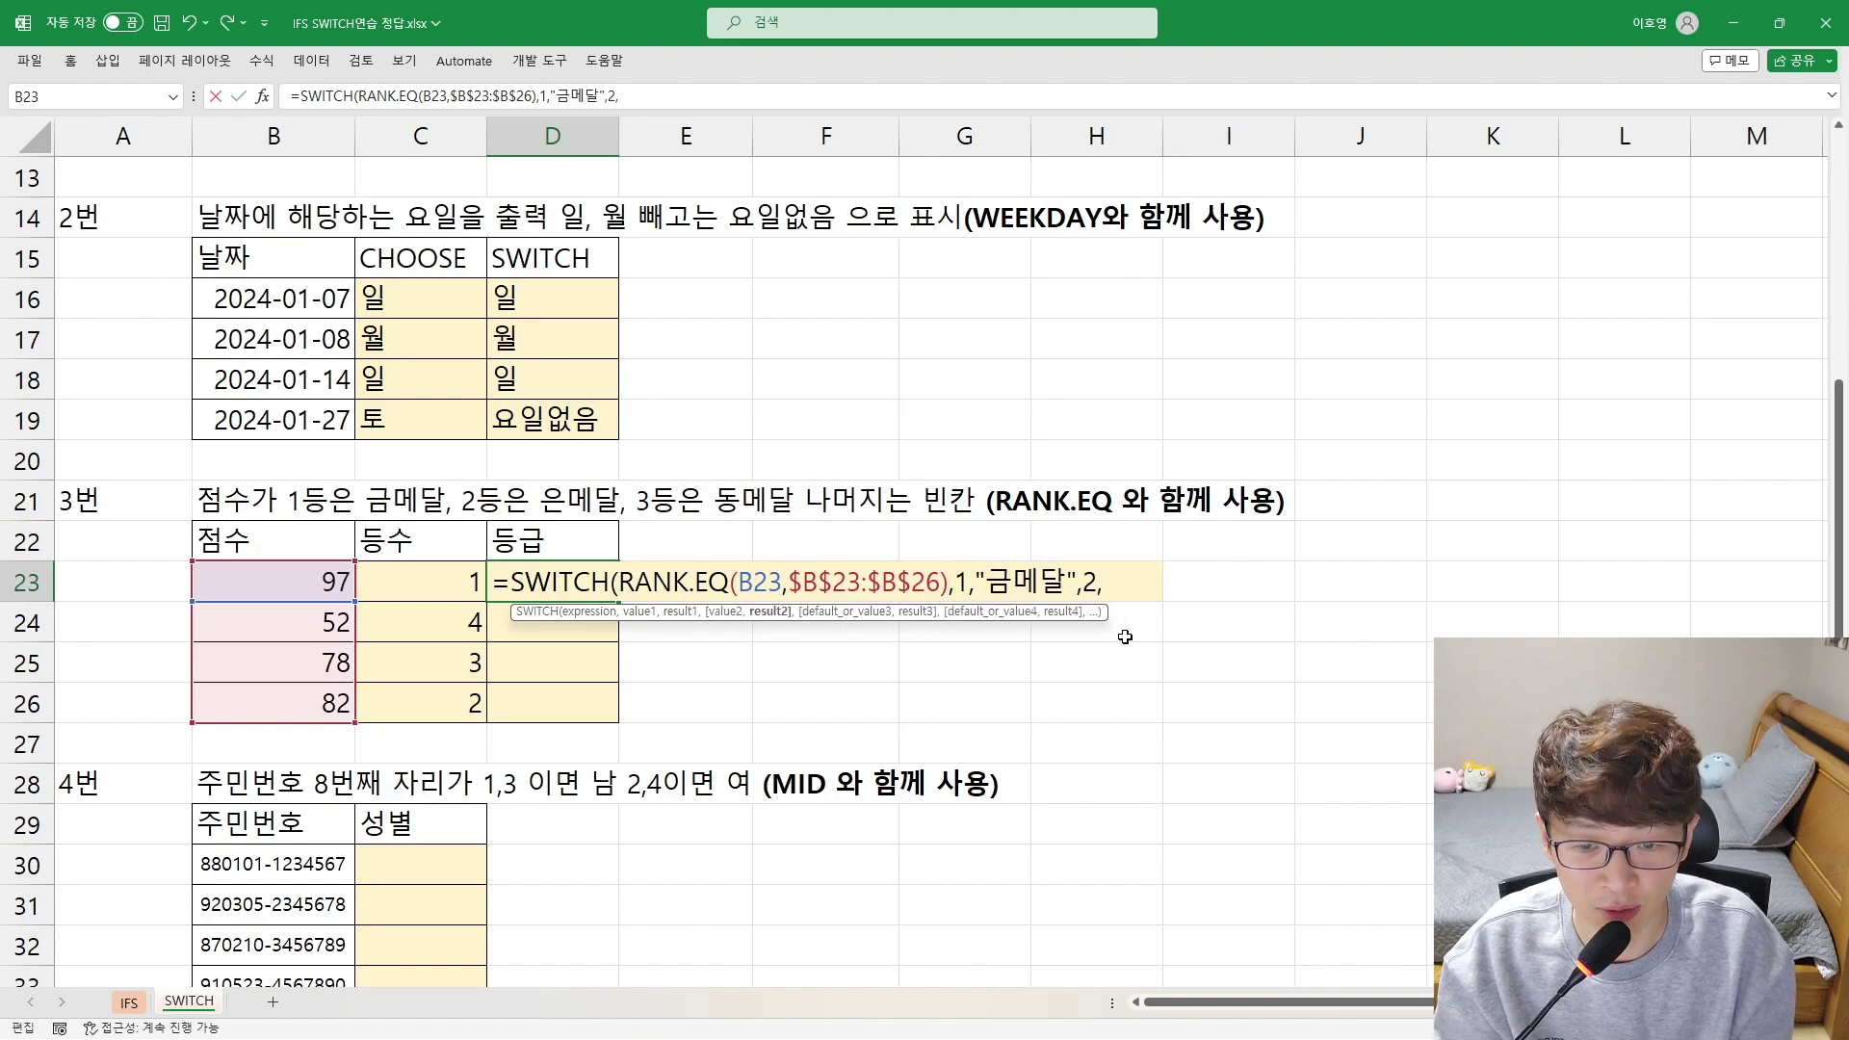
type("\"은멘달\",3")
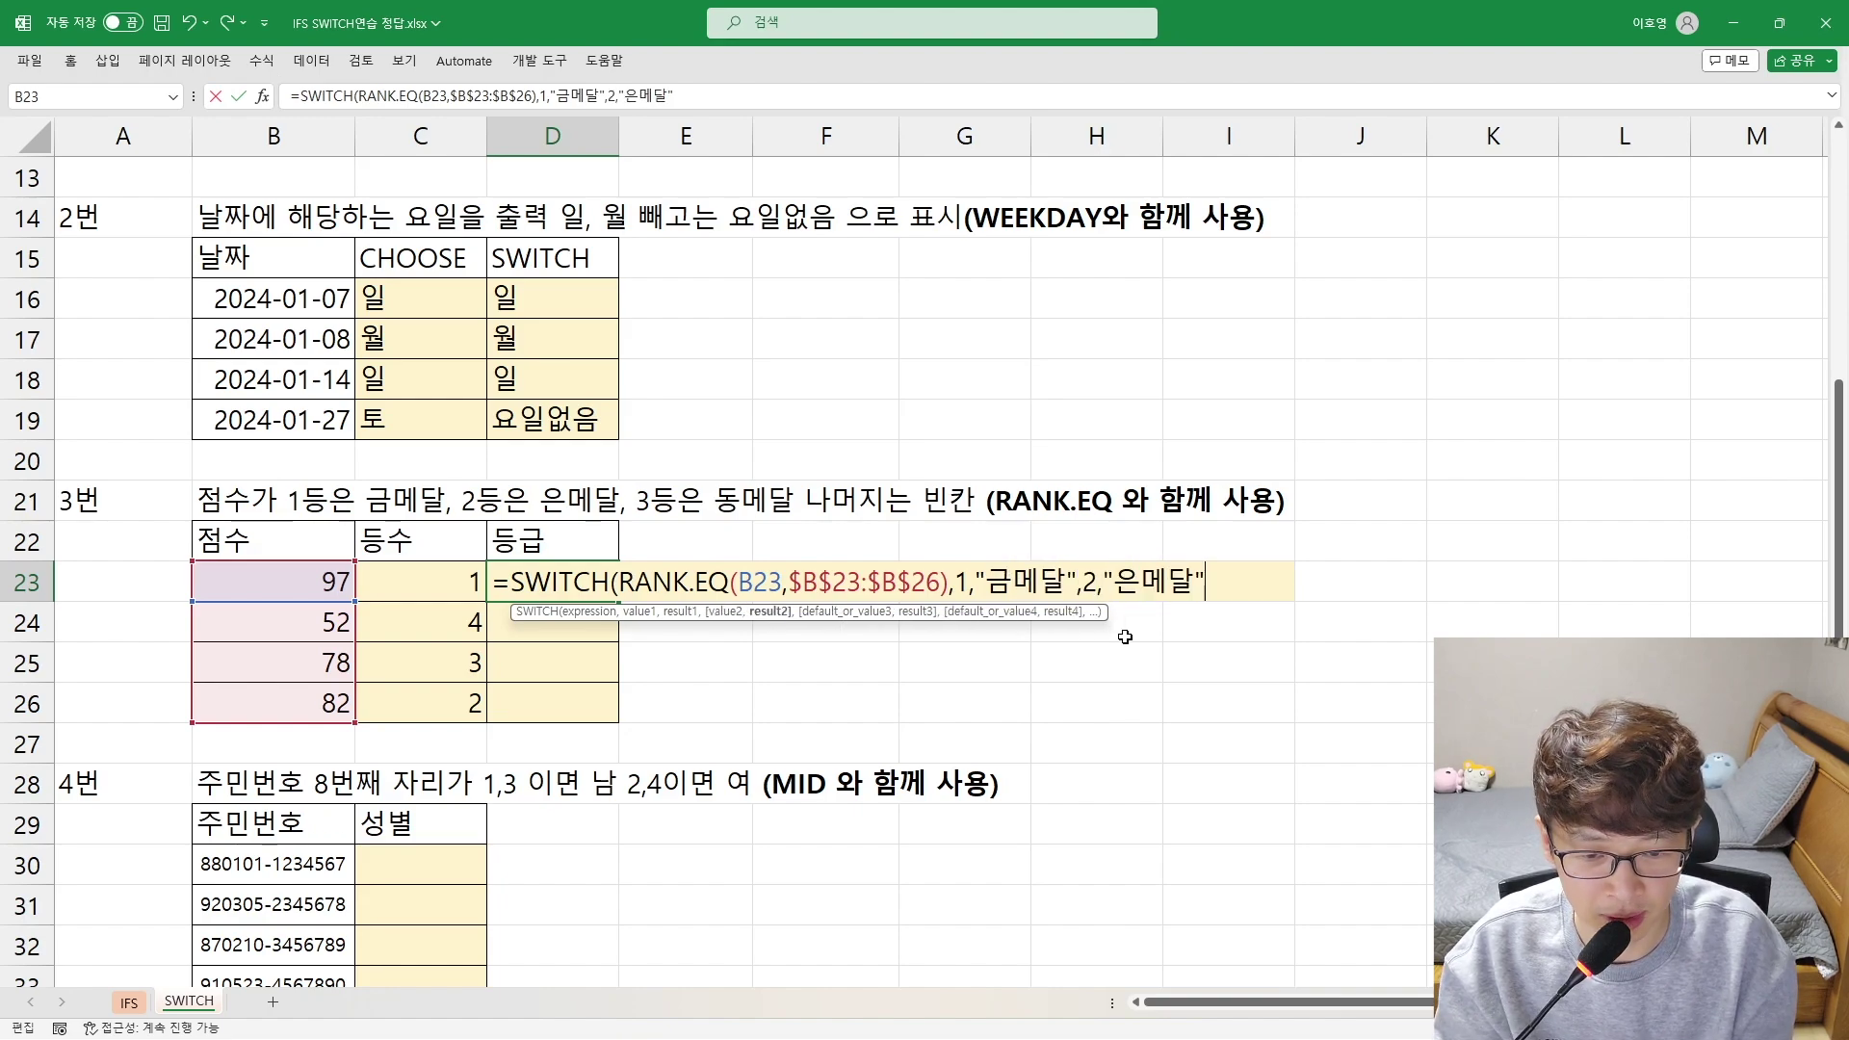
type("\"")
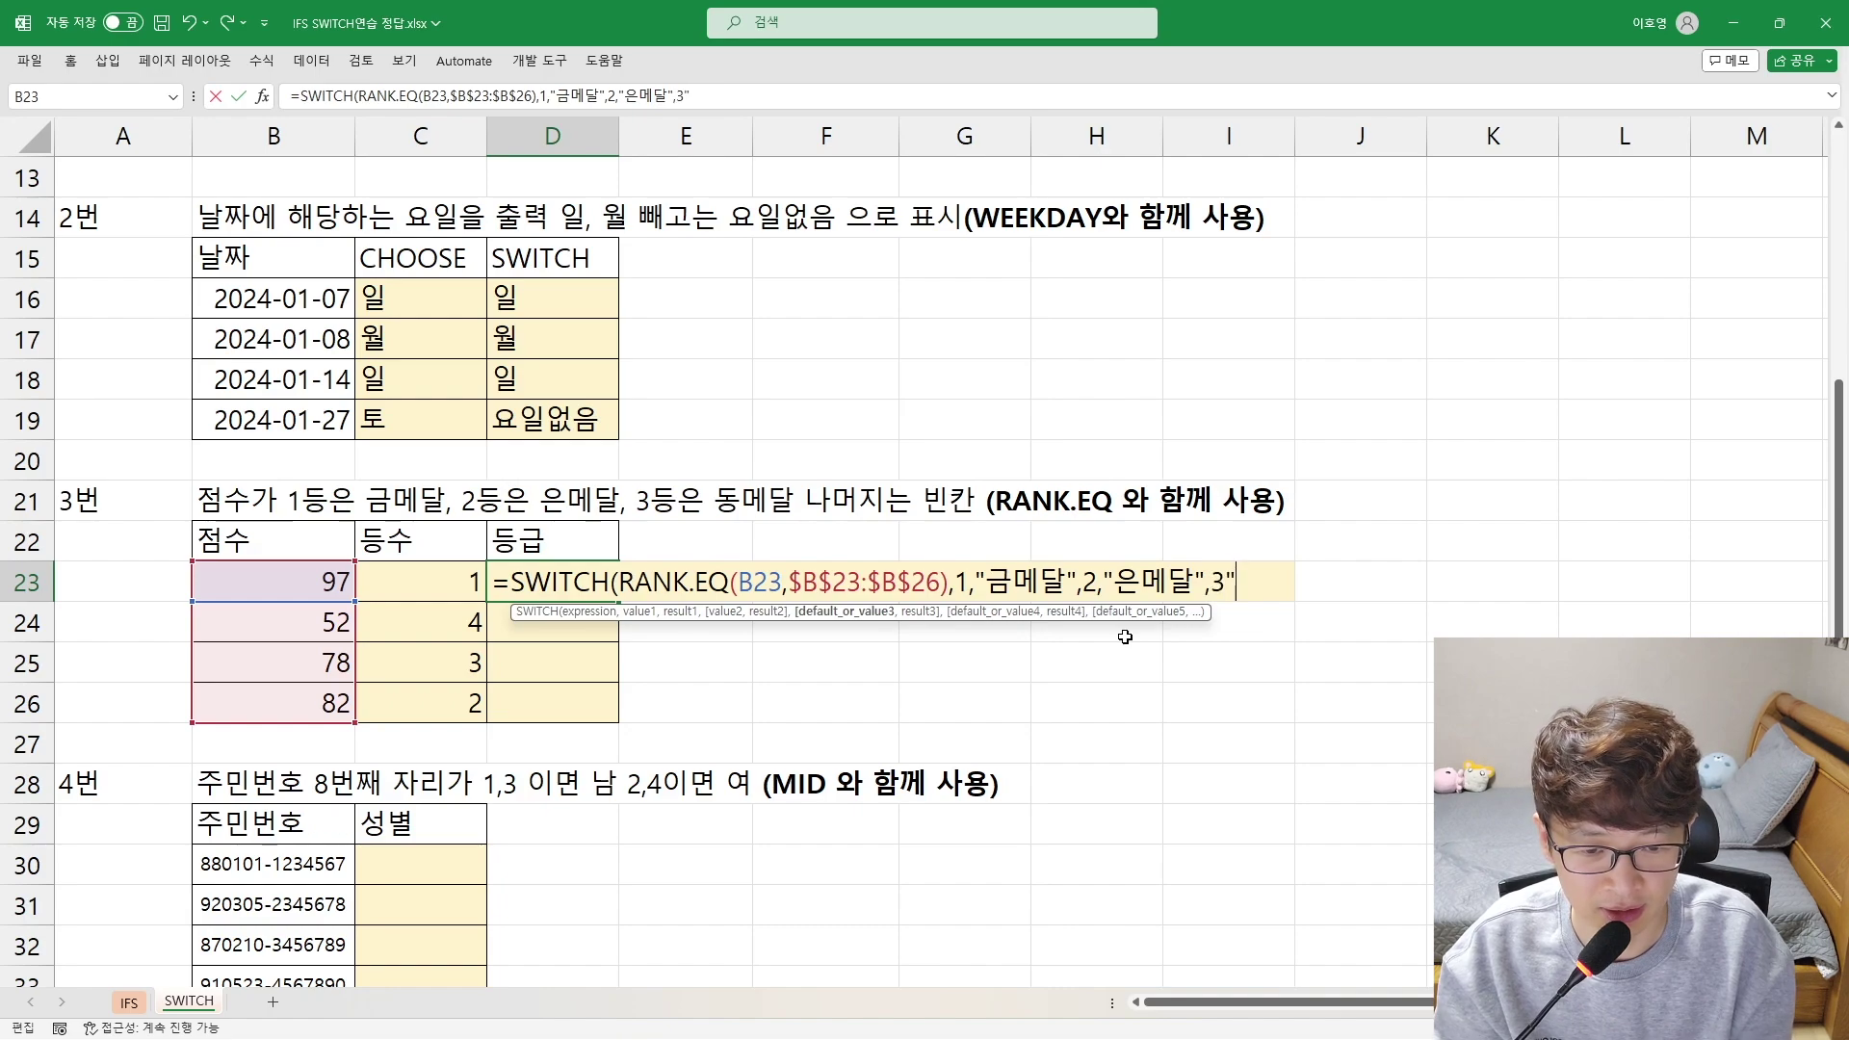
key("BackSpace")
type(",\"동메달\"")
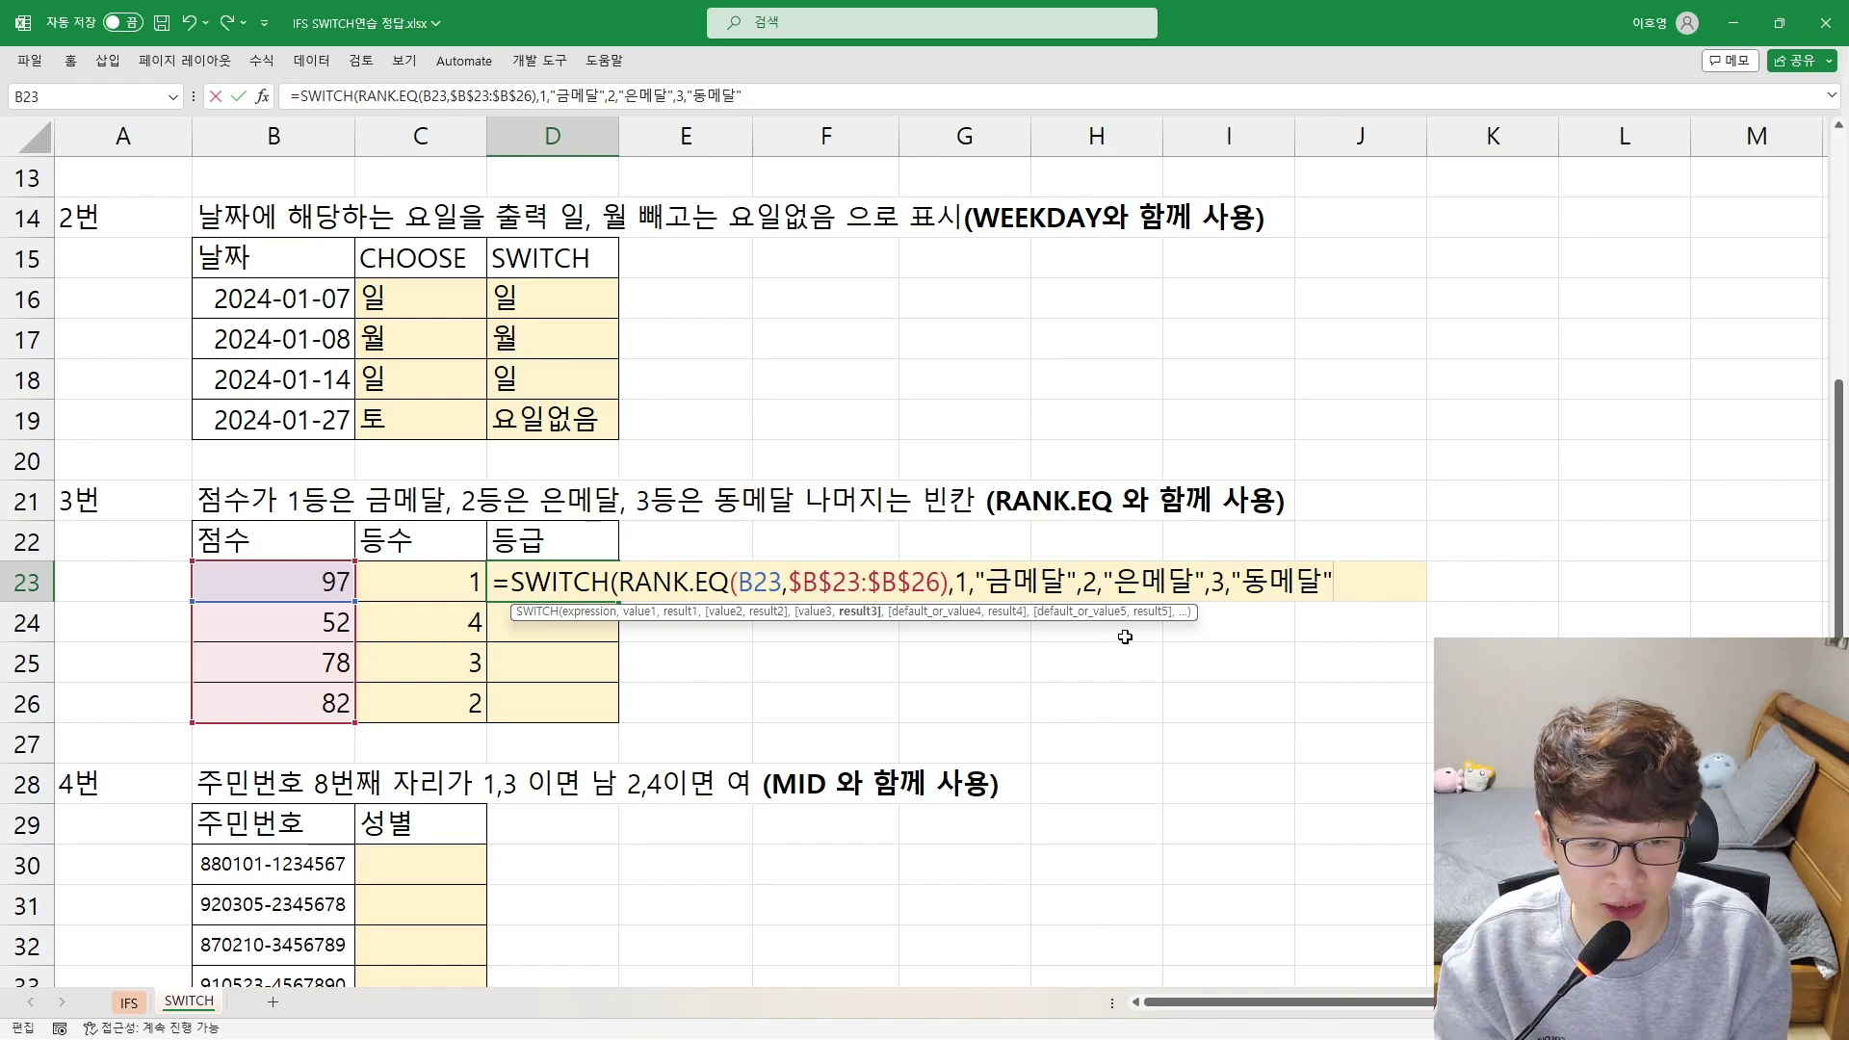
type(",\"\")")
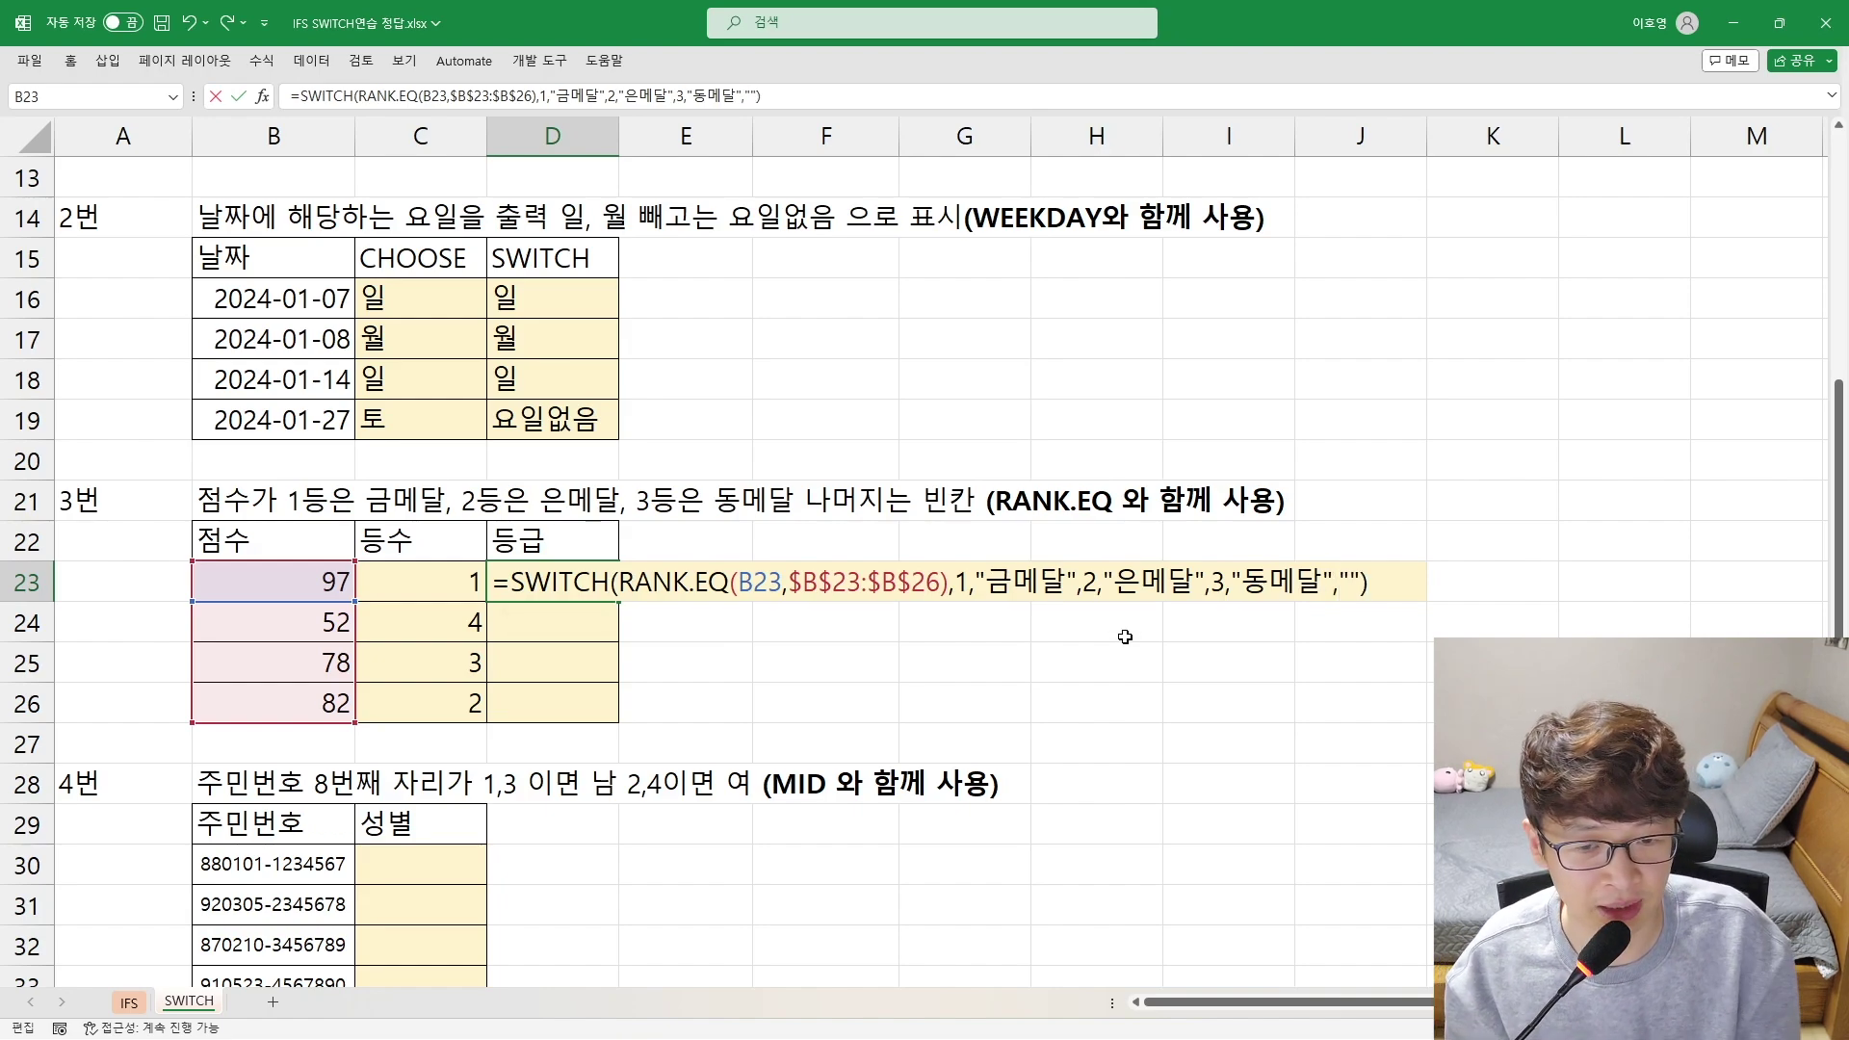
key("ctrl+Return")
Fill the medal formula from D23 down through D26
key("shift+Down")
key("shift+Down")
key("shift+Down")
key("ctrl+d")
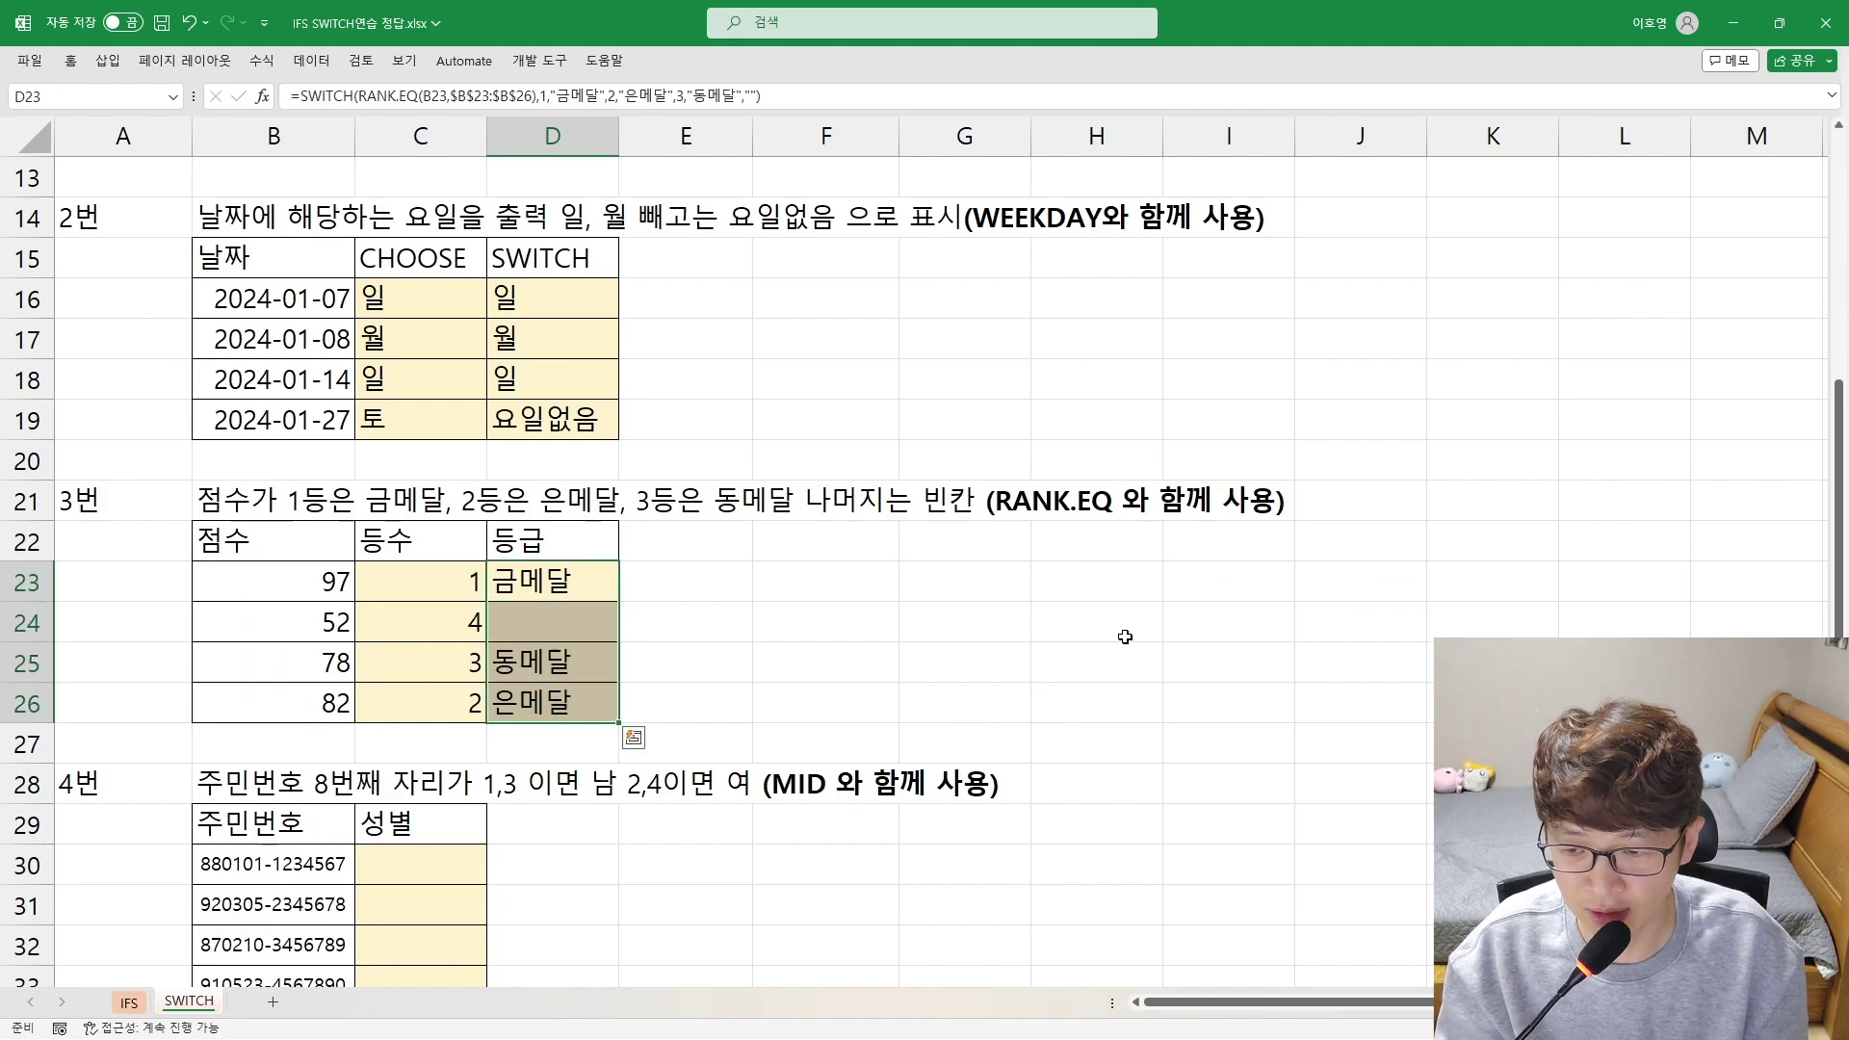
Copy D23's formula text without the equals sign and paste it into E23 as a plain-text note
key("shift+Up")
key("shift+Up")
key("shift+Up")
key("F2")
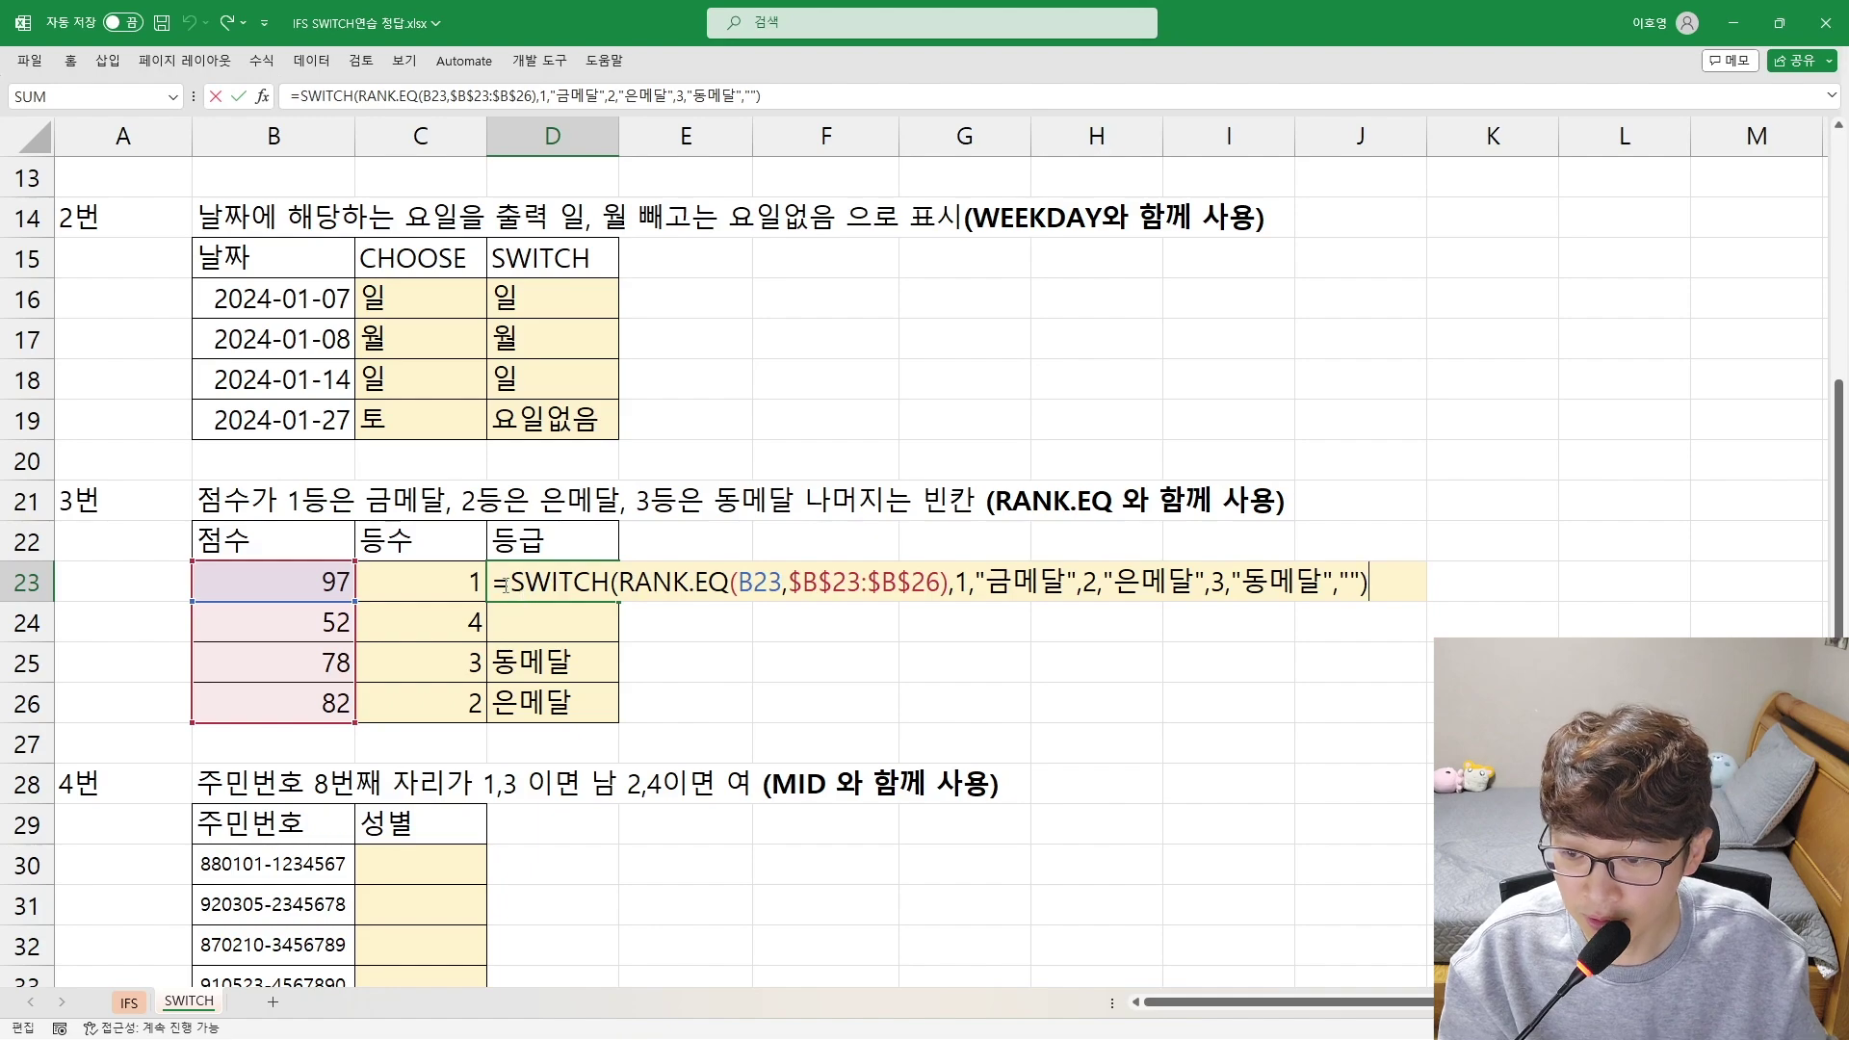
left_click_drag(510, 582, 1369, 582)
key("ctrl+c")
key("Escape")
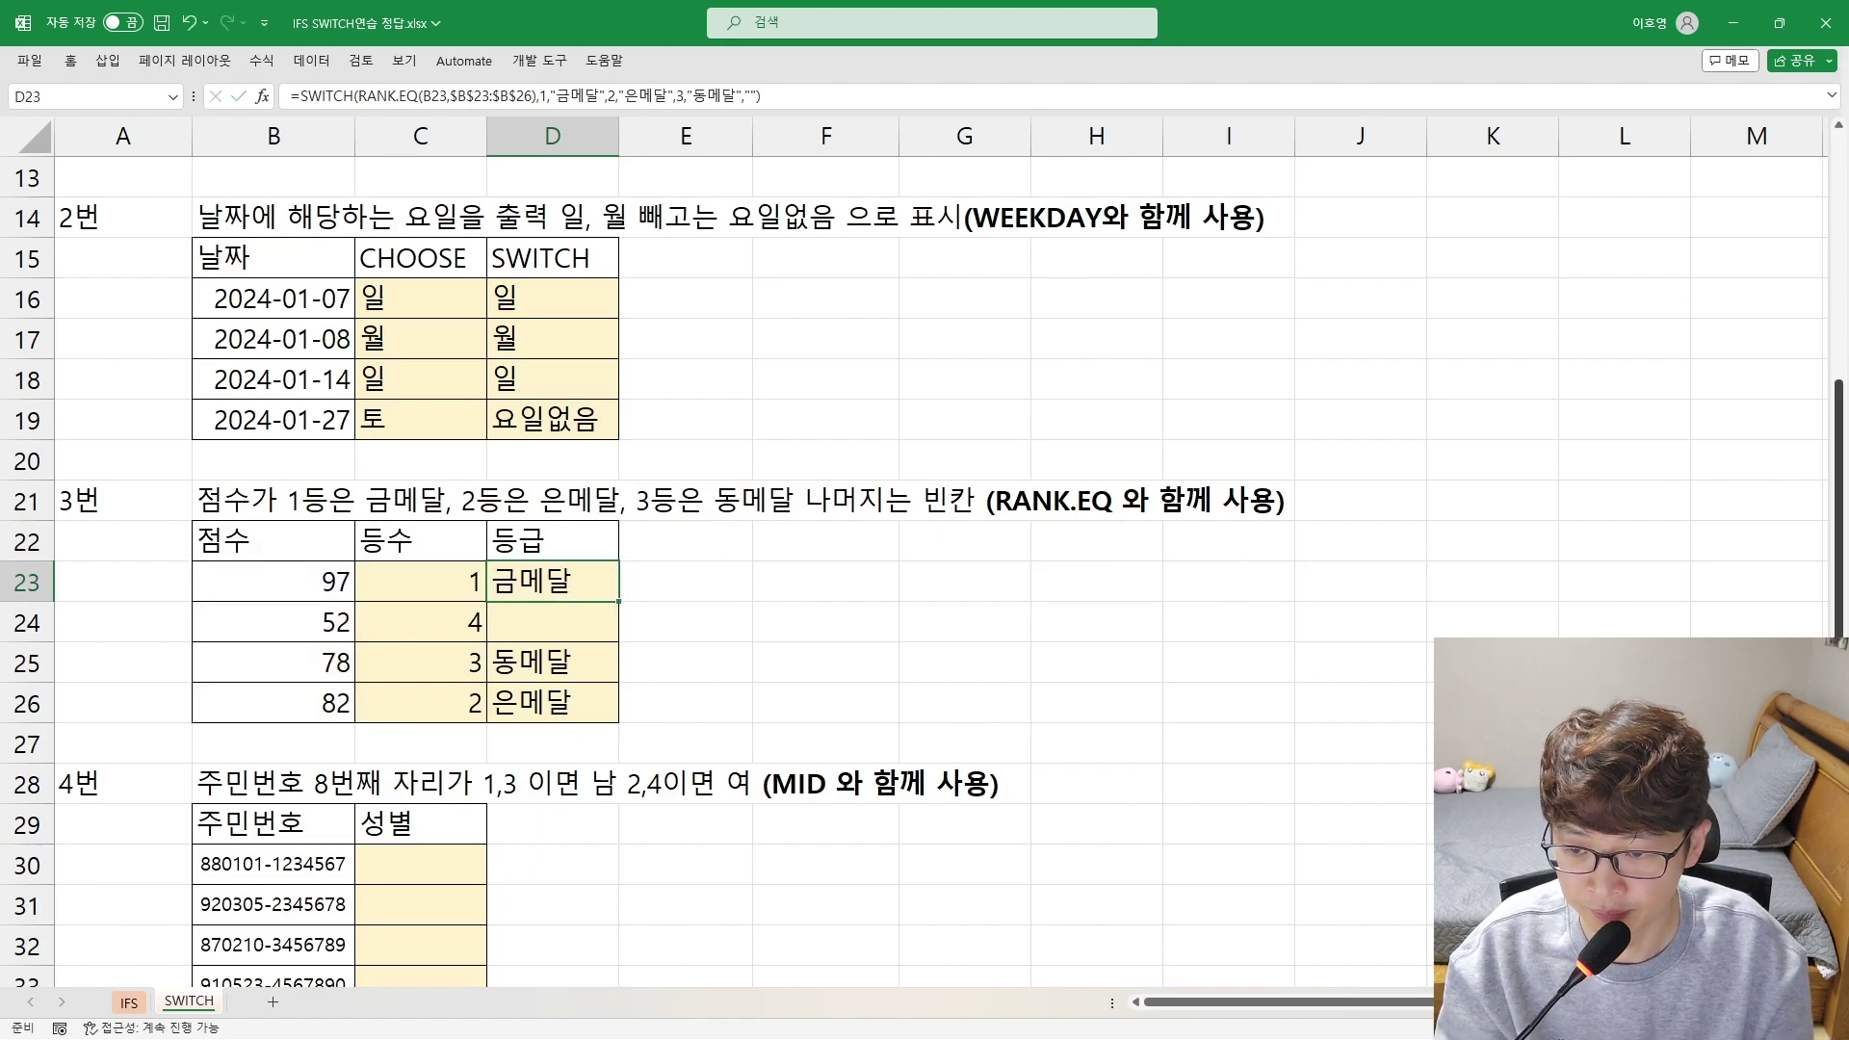
left_click(739, 582)
key("ctrl+v")
Examine exercise 4 and the eighth character of the first resident number in B30
scroll(954, 416, "down", 2)
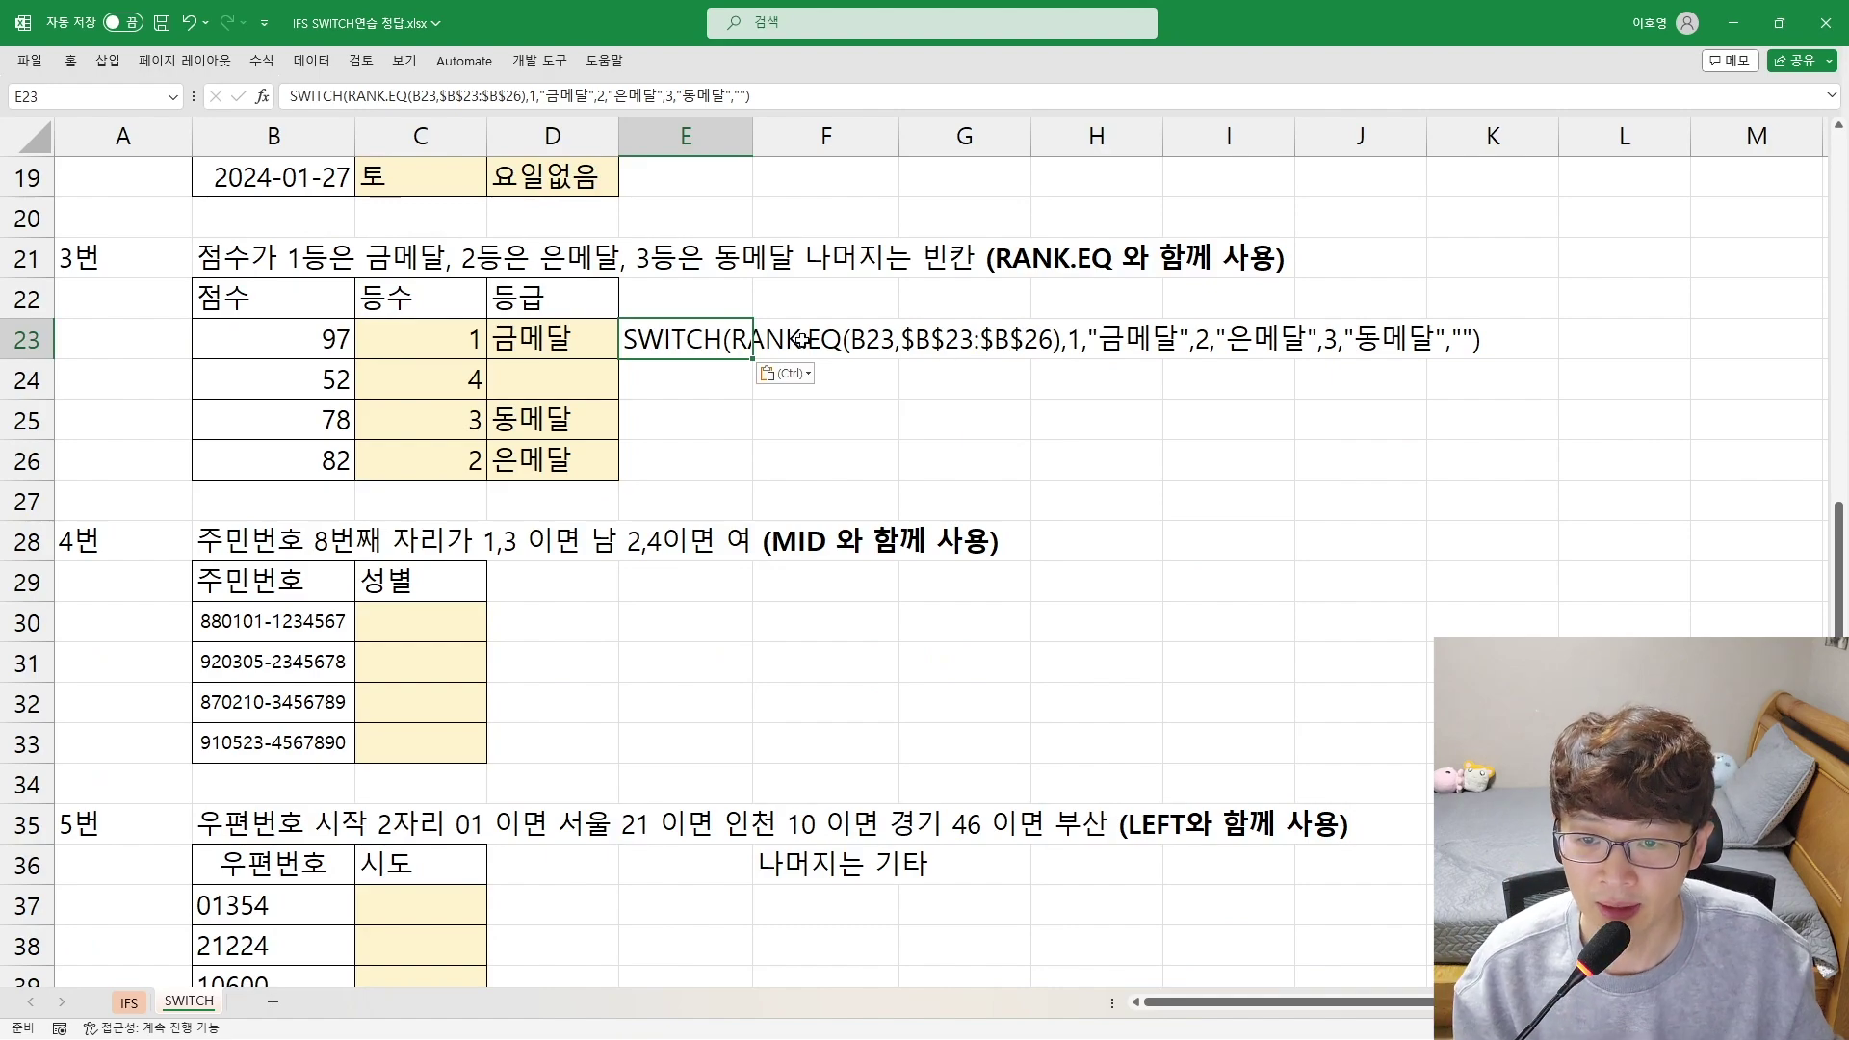
scroll(474, 542, "down", 1)
scroll(508, 527, "up", 1)
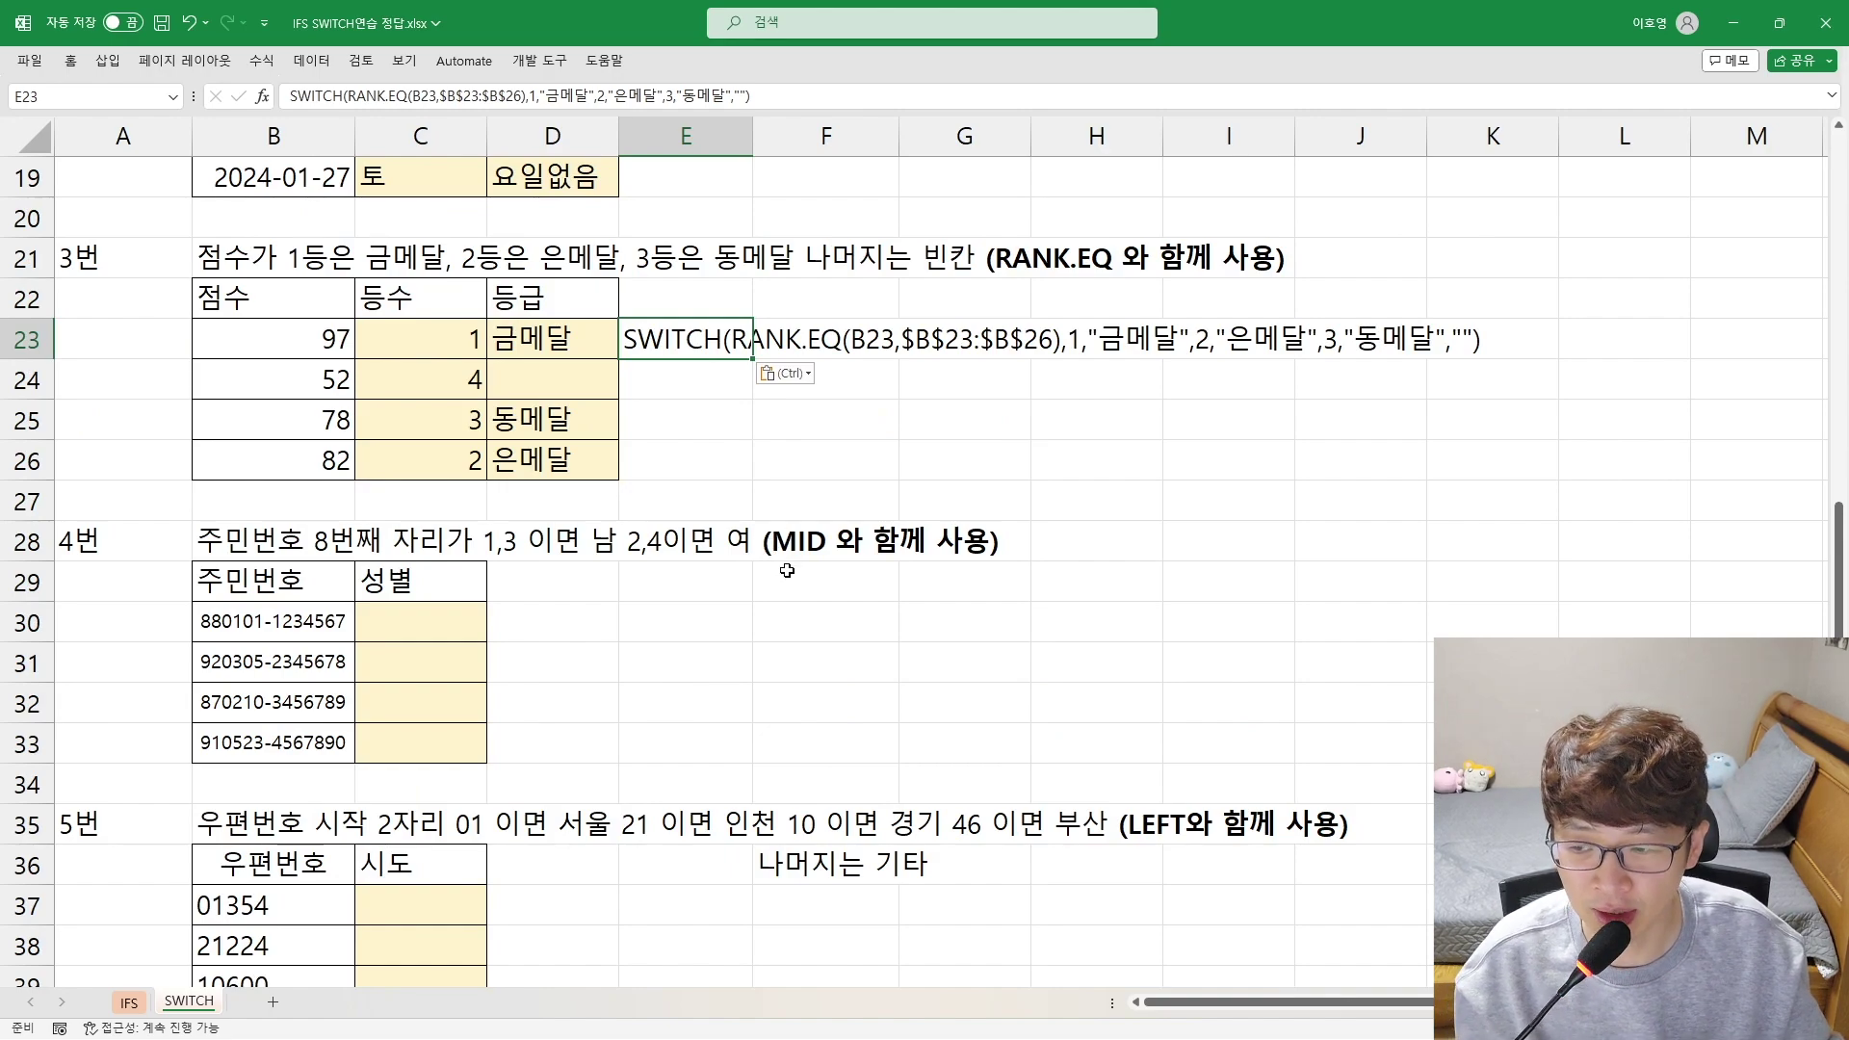
left_click(442, 623)
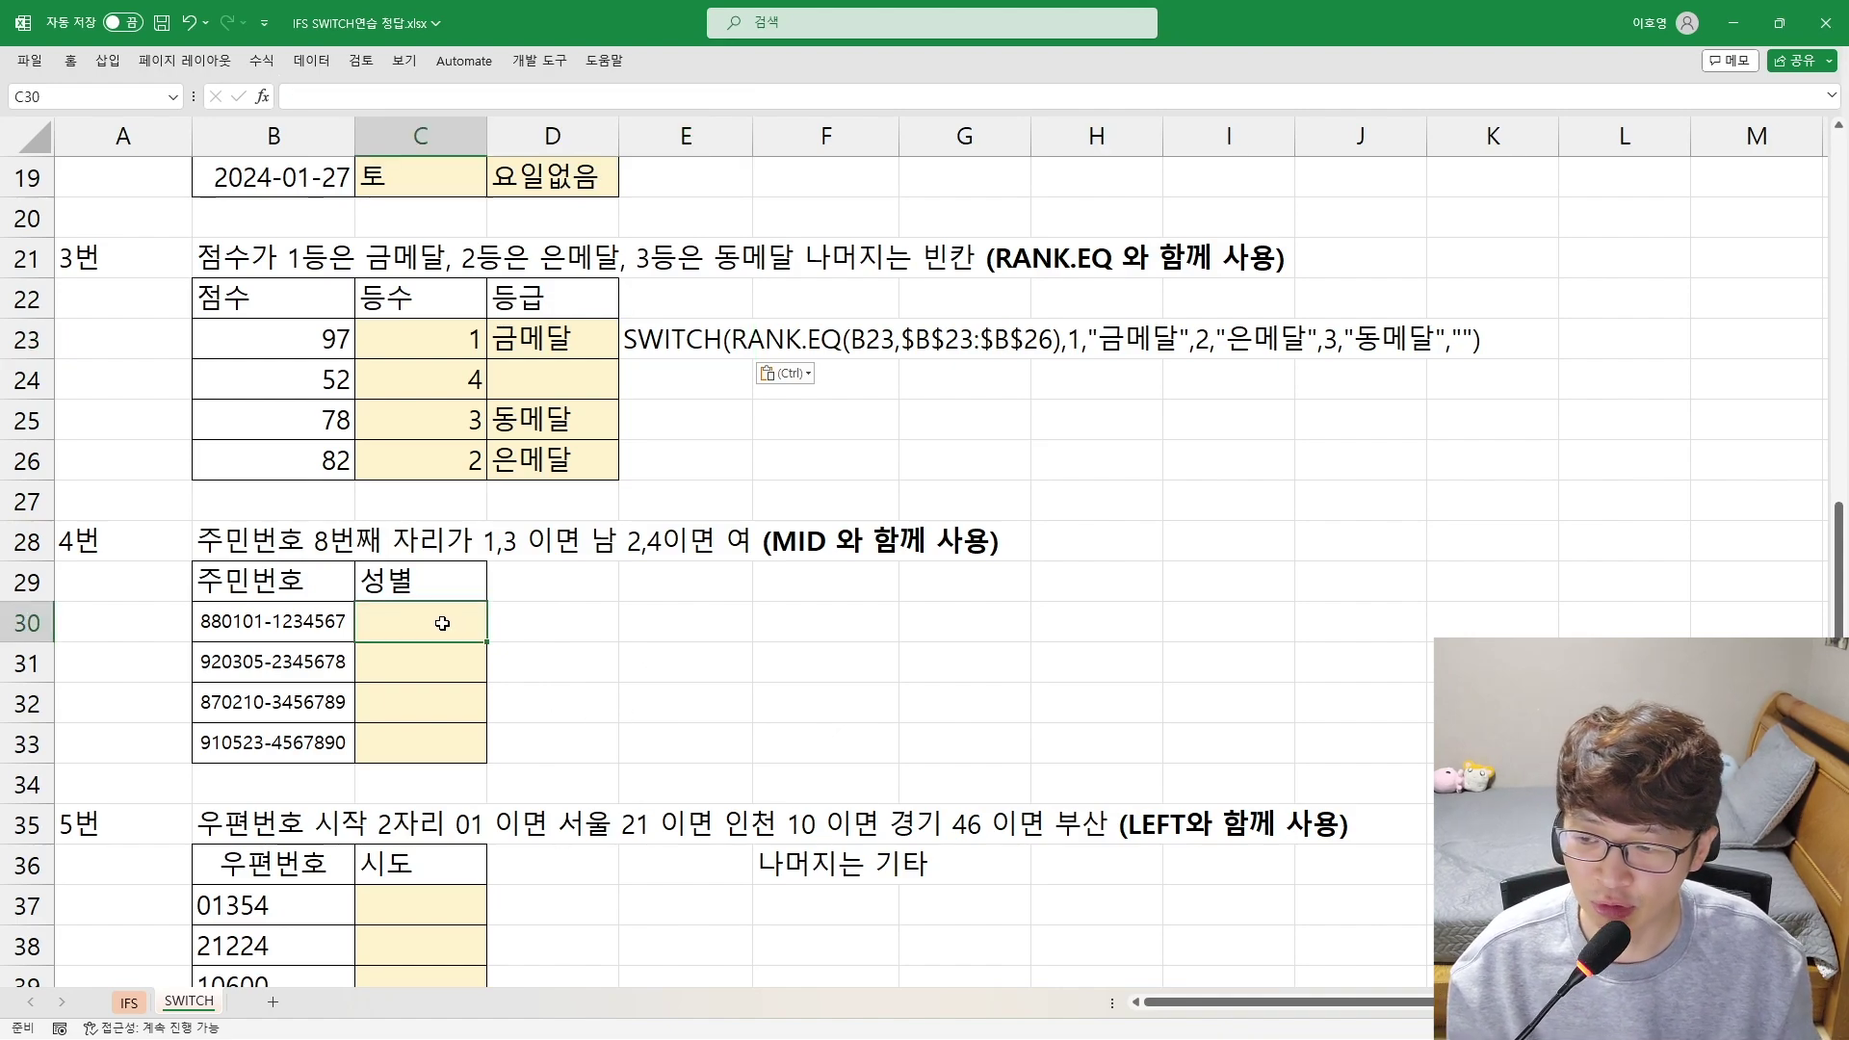
double_click(217, 626)
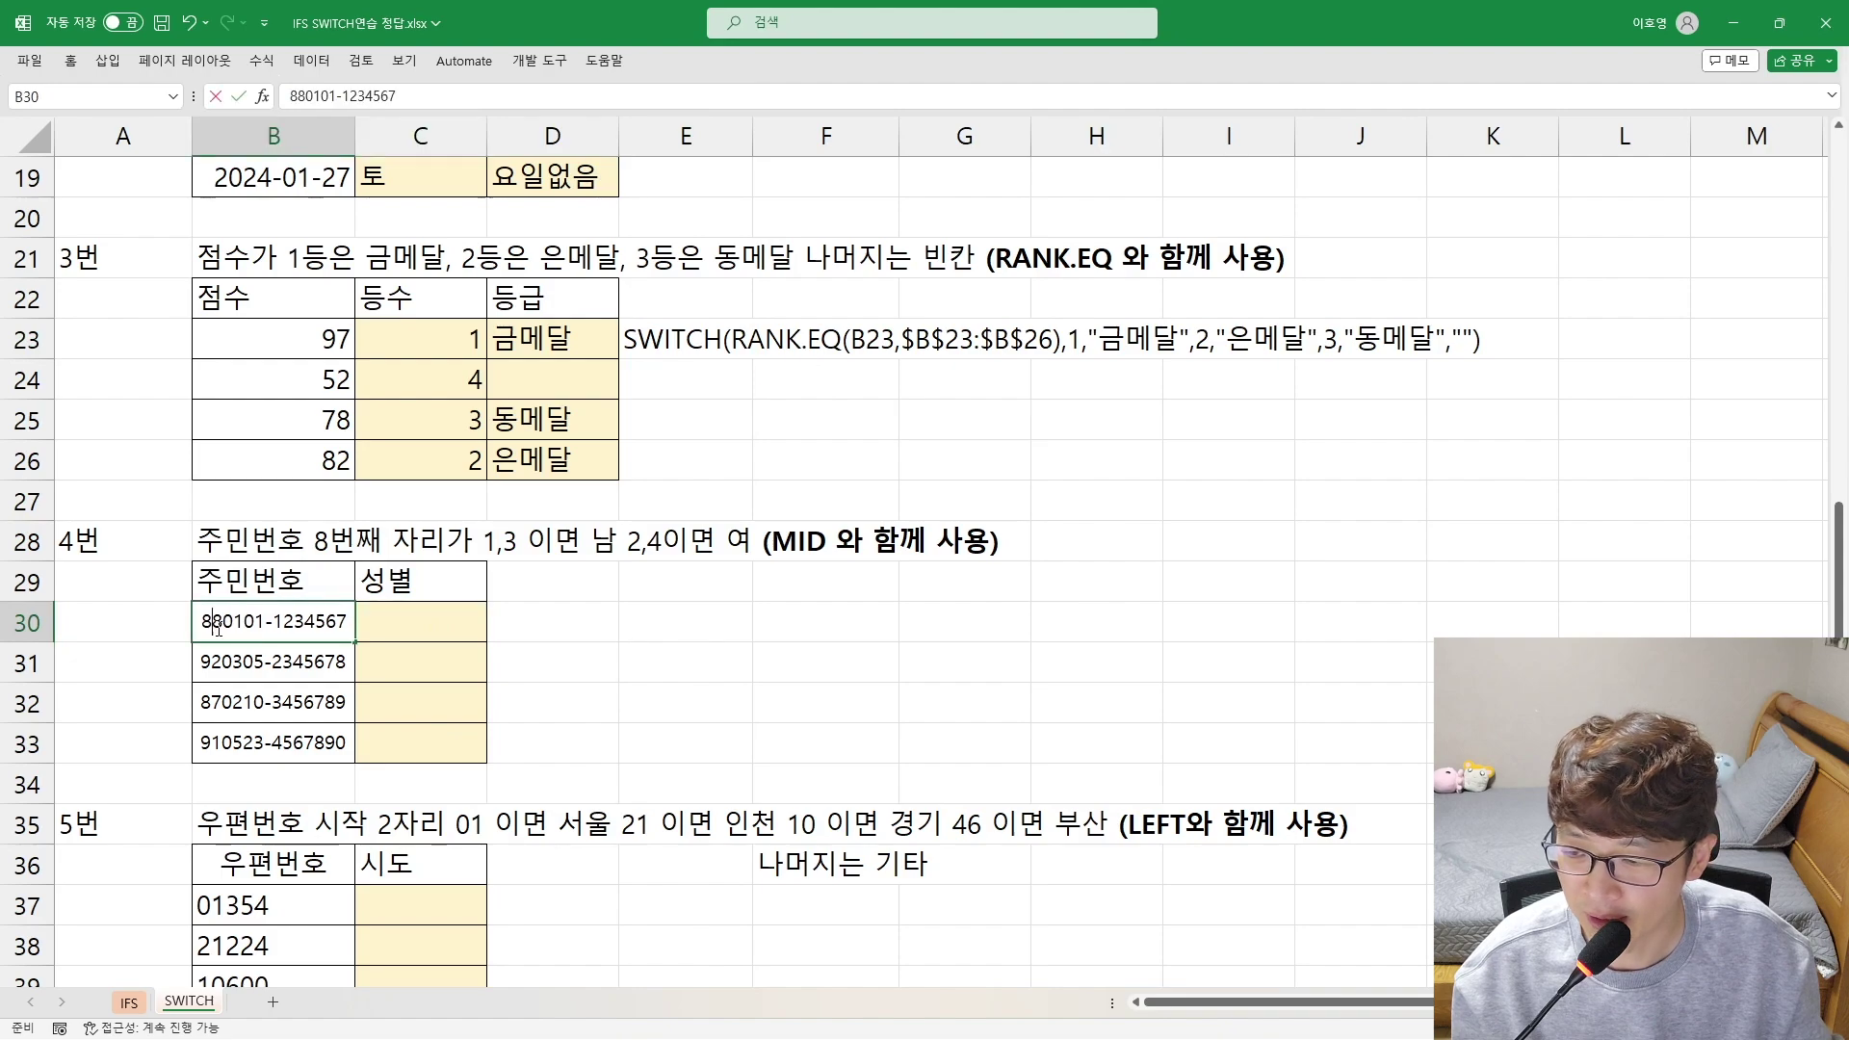
double_click(279, 626)
left_click_drag(276, 627, 284, 624)
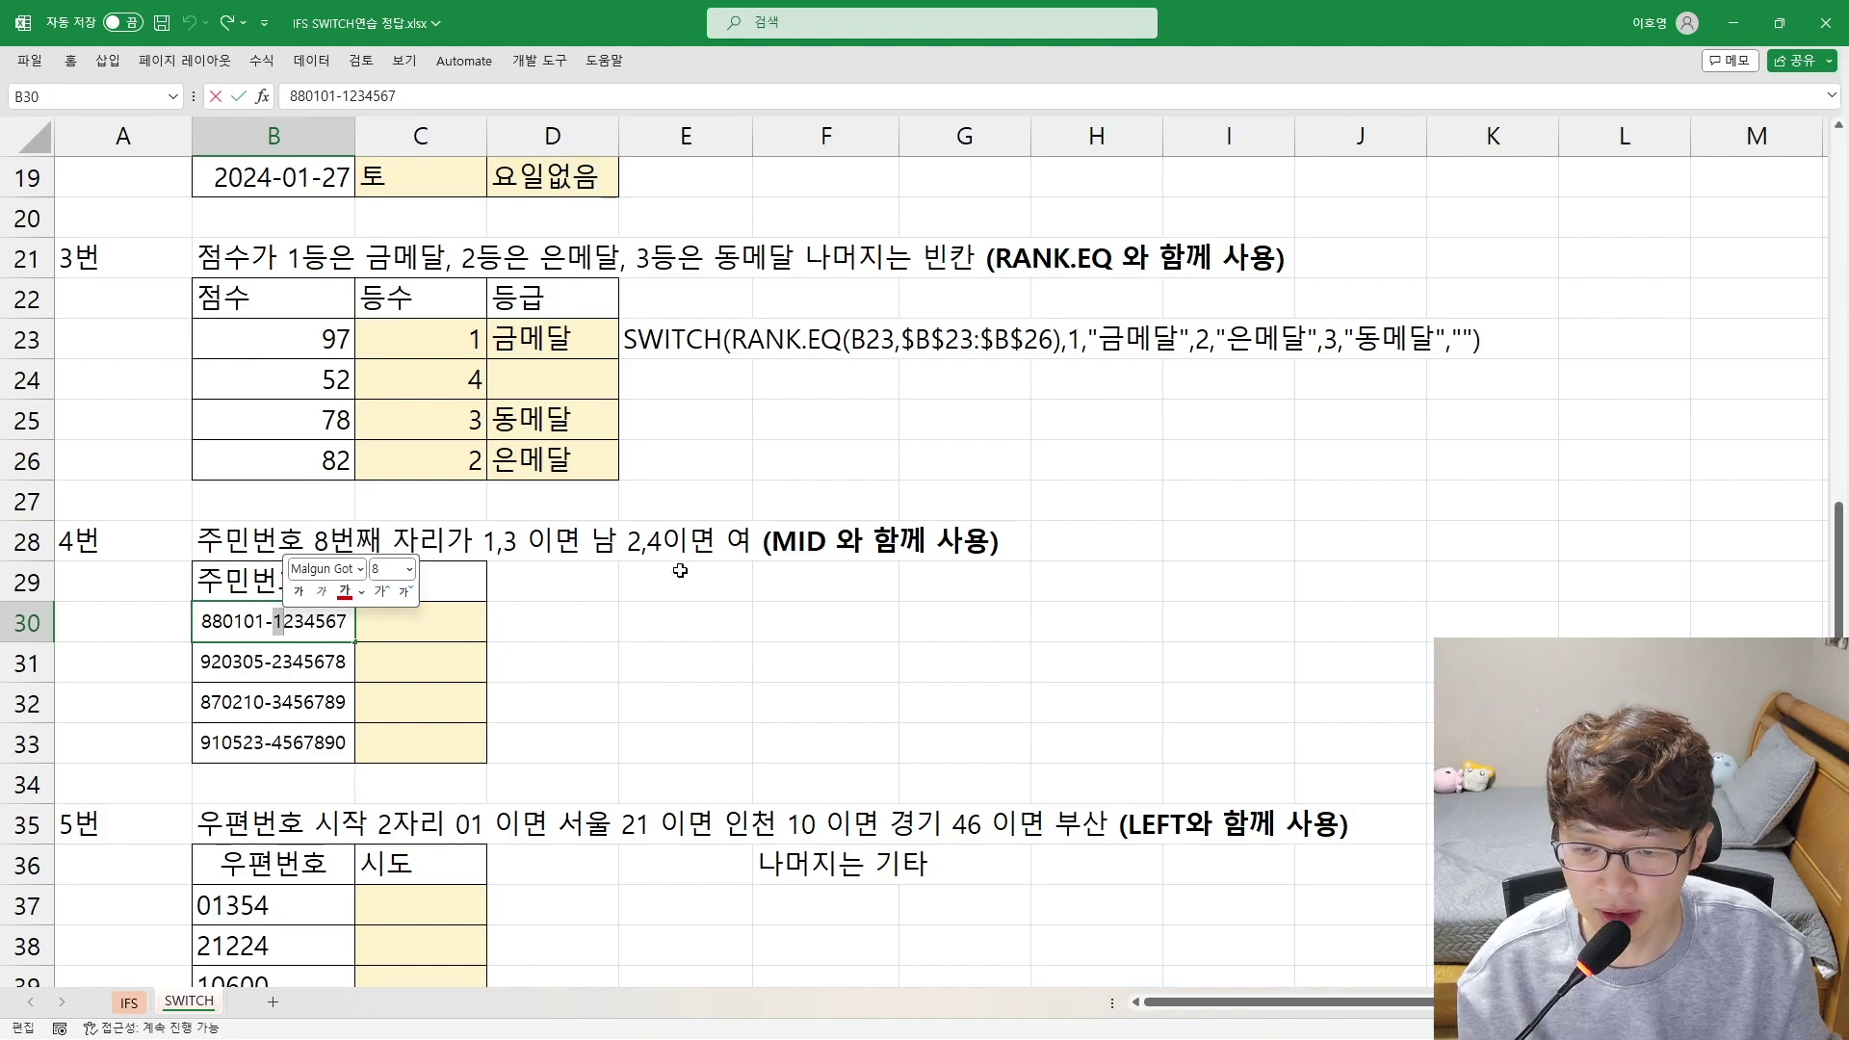
left_click(596, 673)
Begin a formula in C30, the first gender cell of exercise 4
left_click(433, 619)
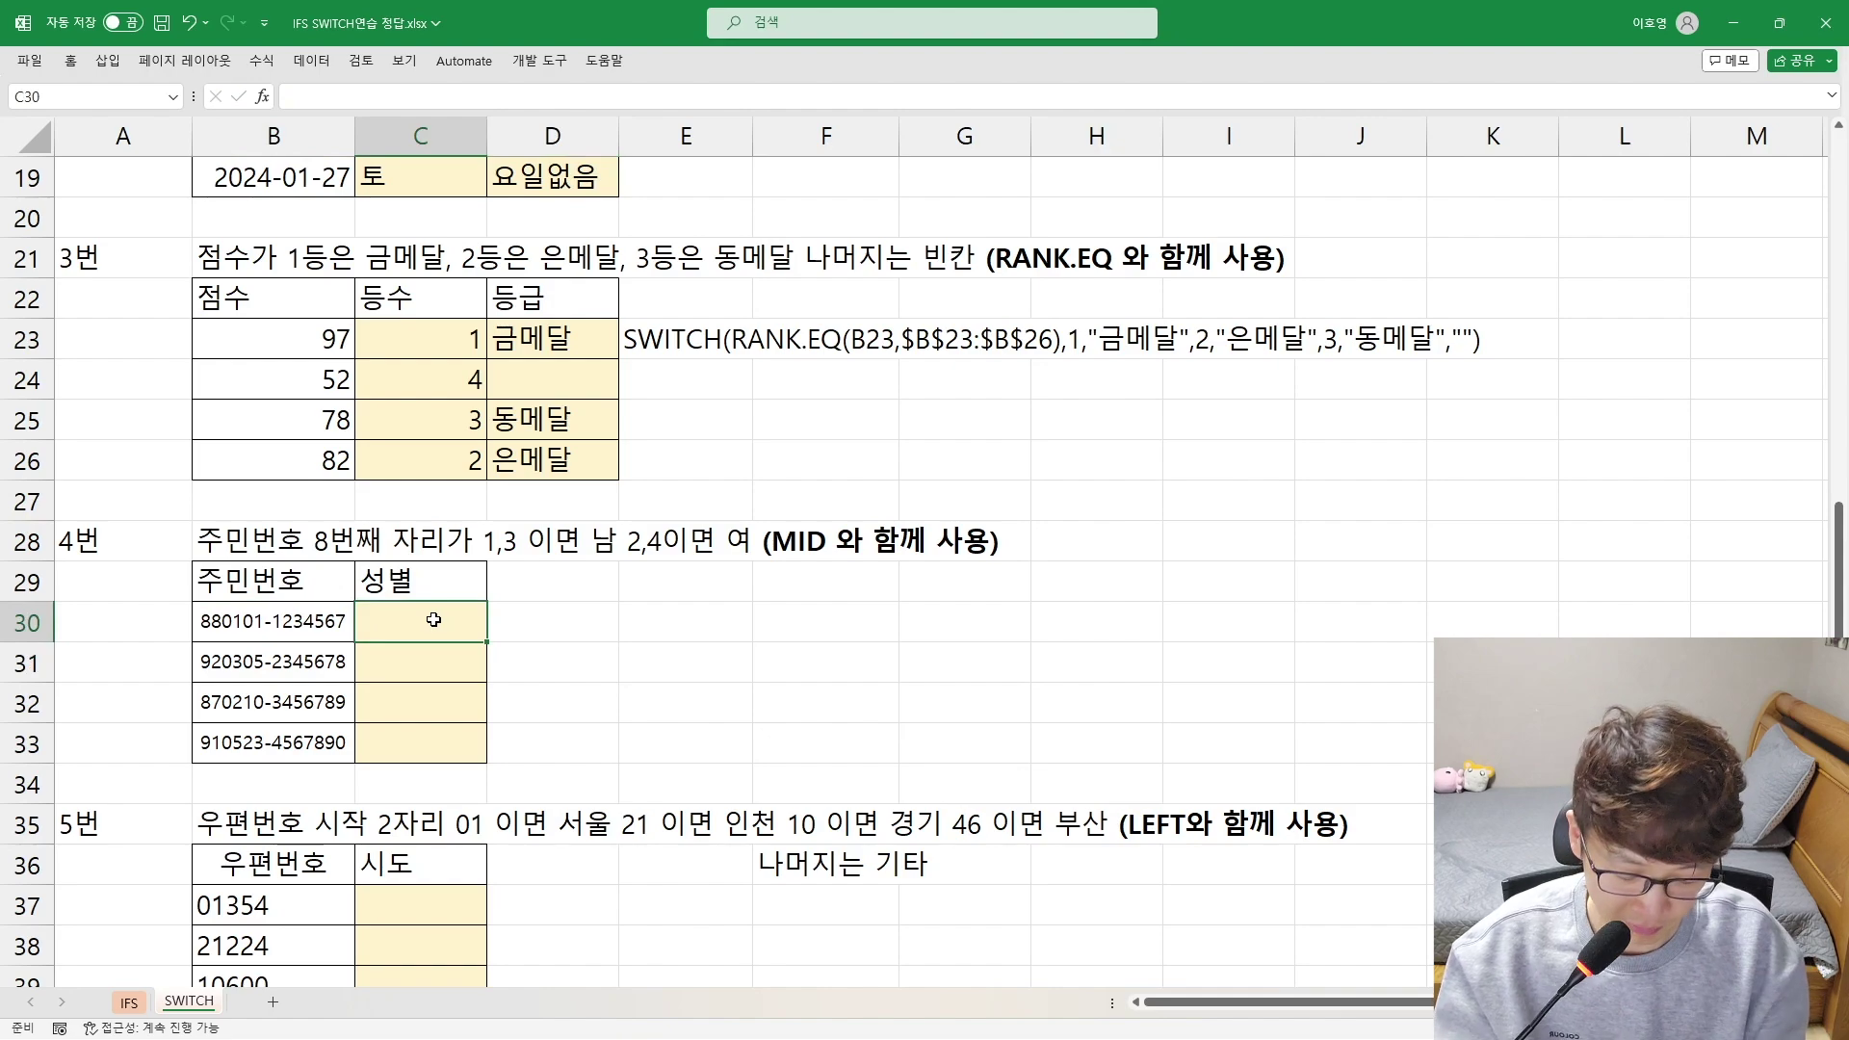
type("=")
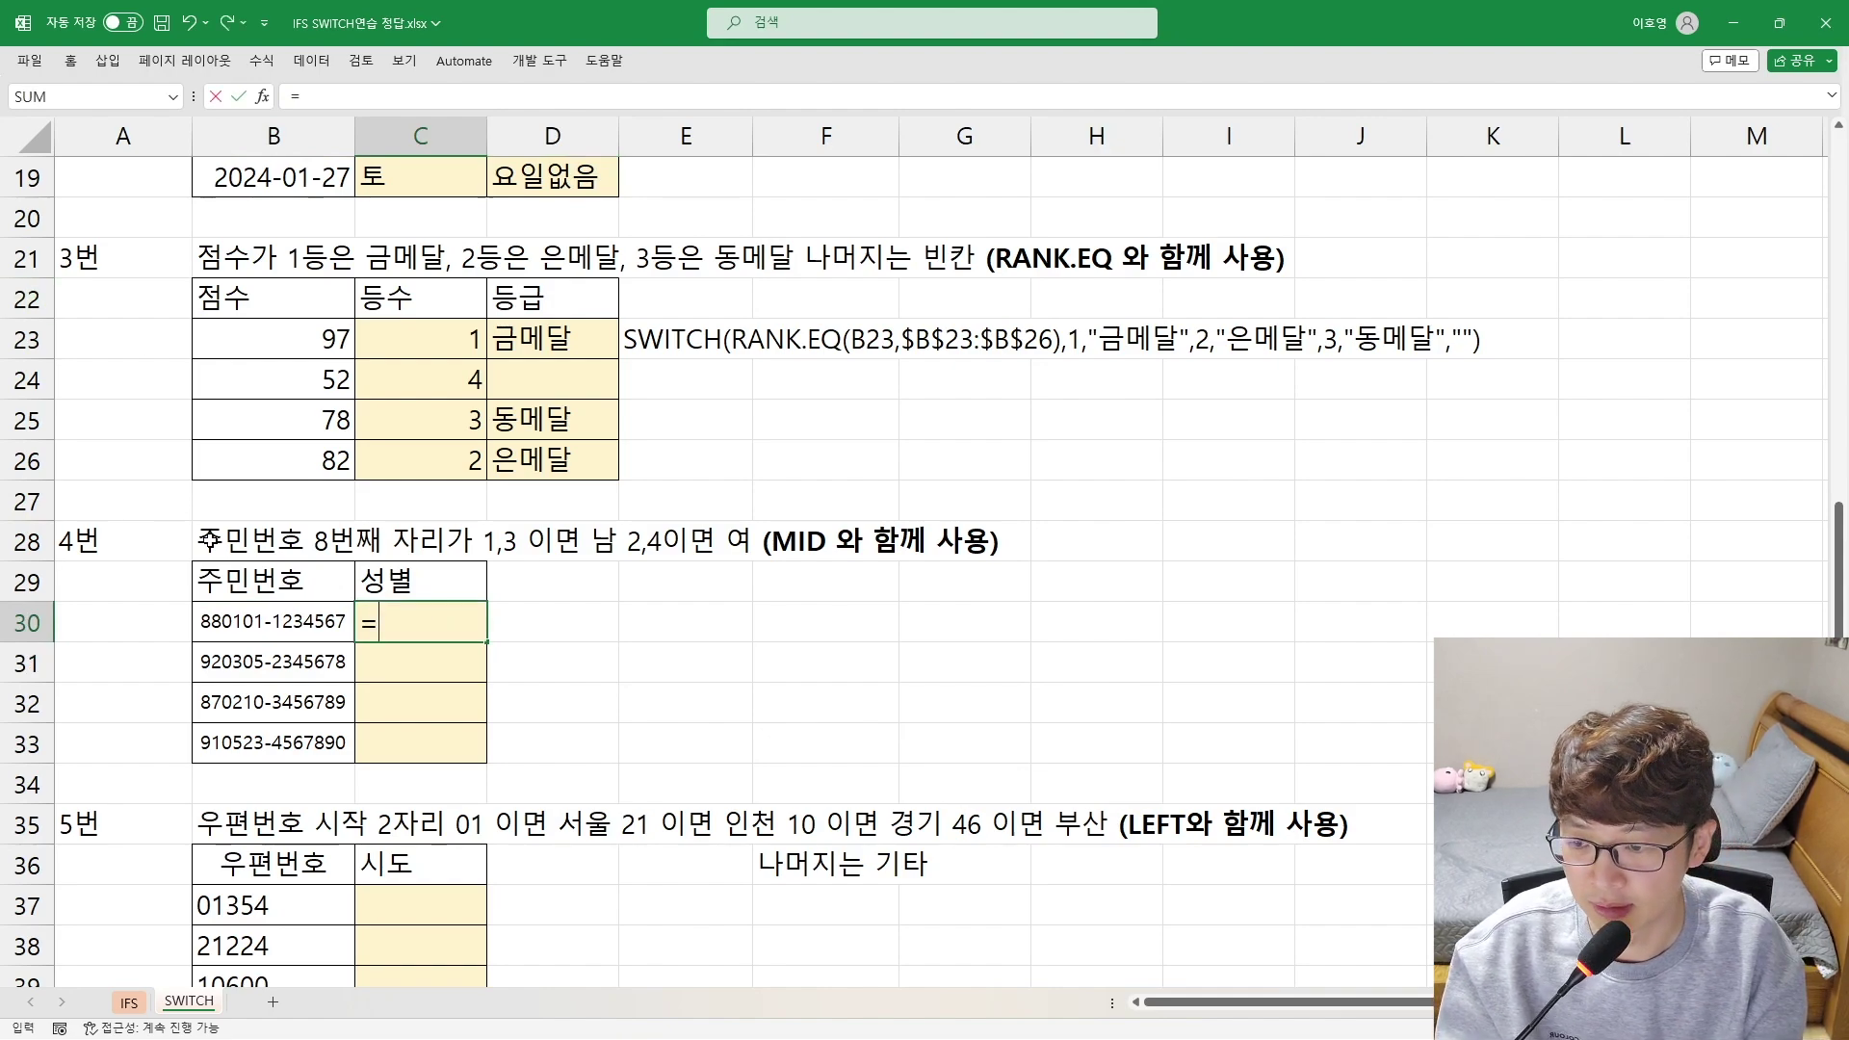
type("ㅈ")
key("BackSpace")
key("Hangul")
type("SWT")
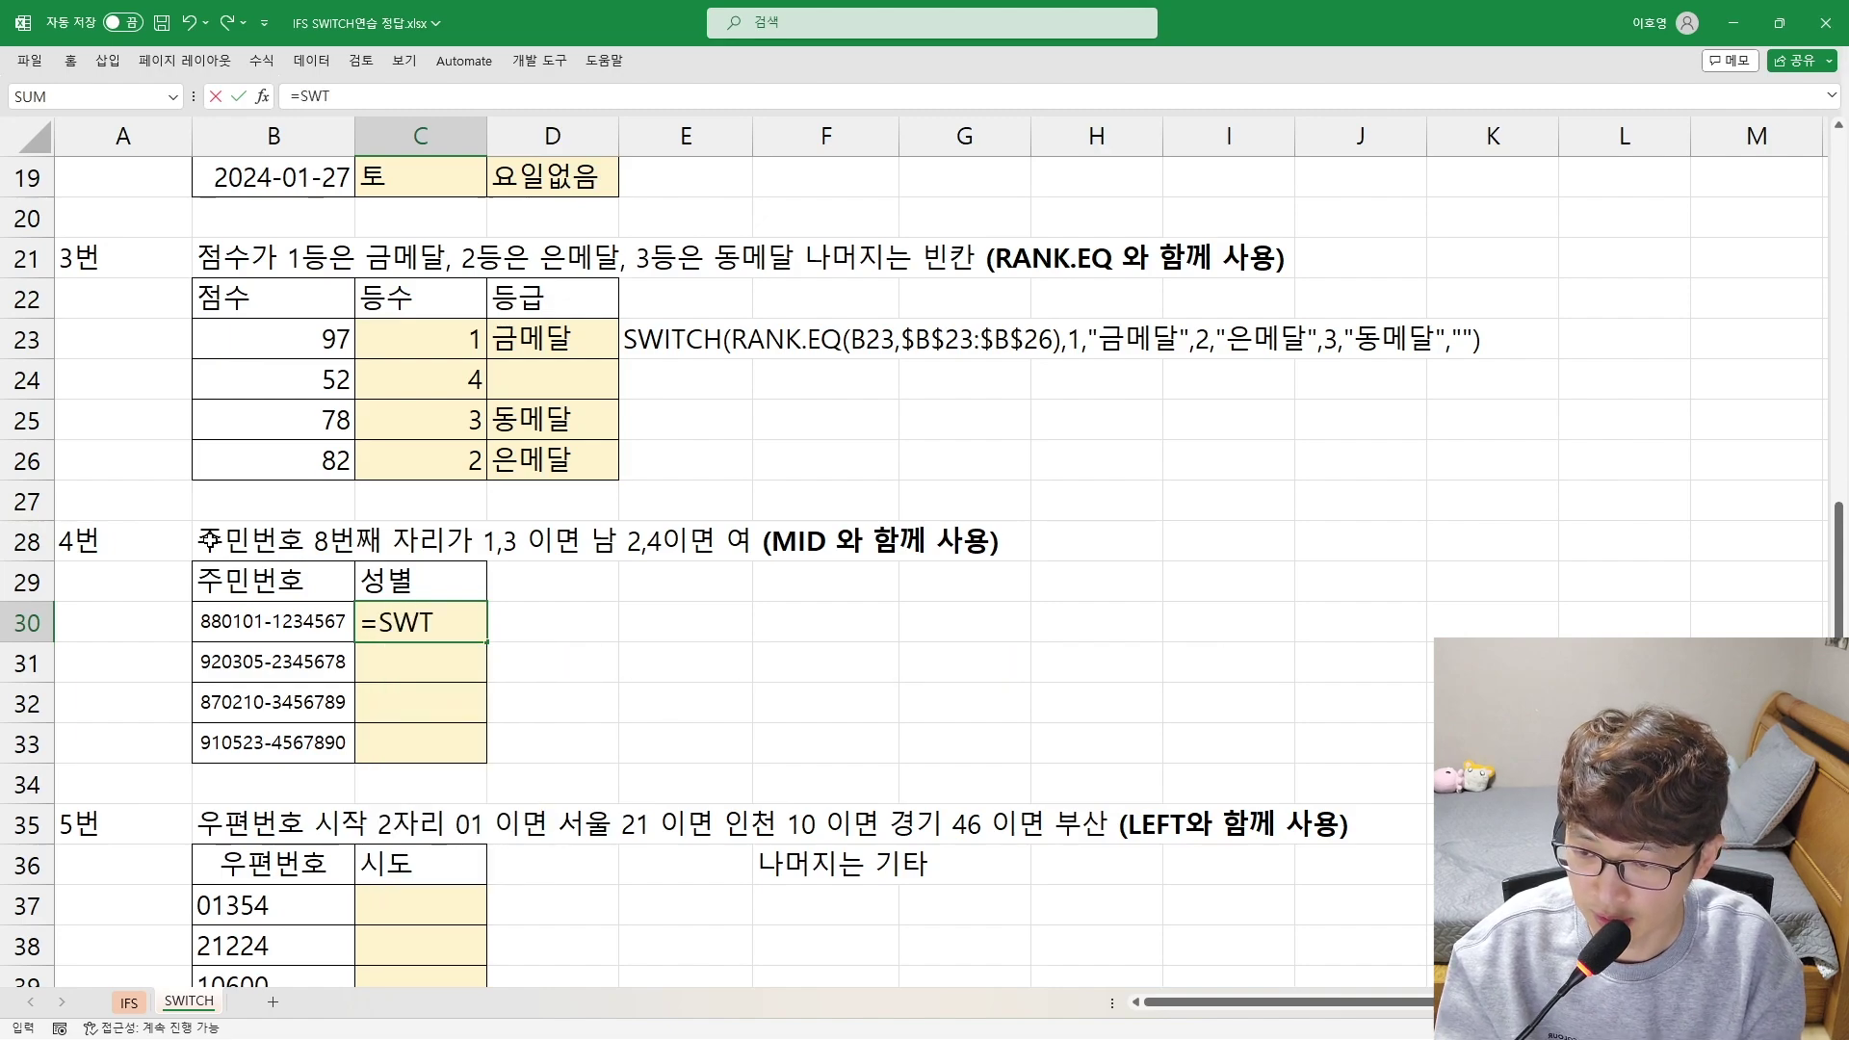
key("BackSpace")
key("Tab")
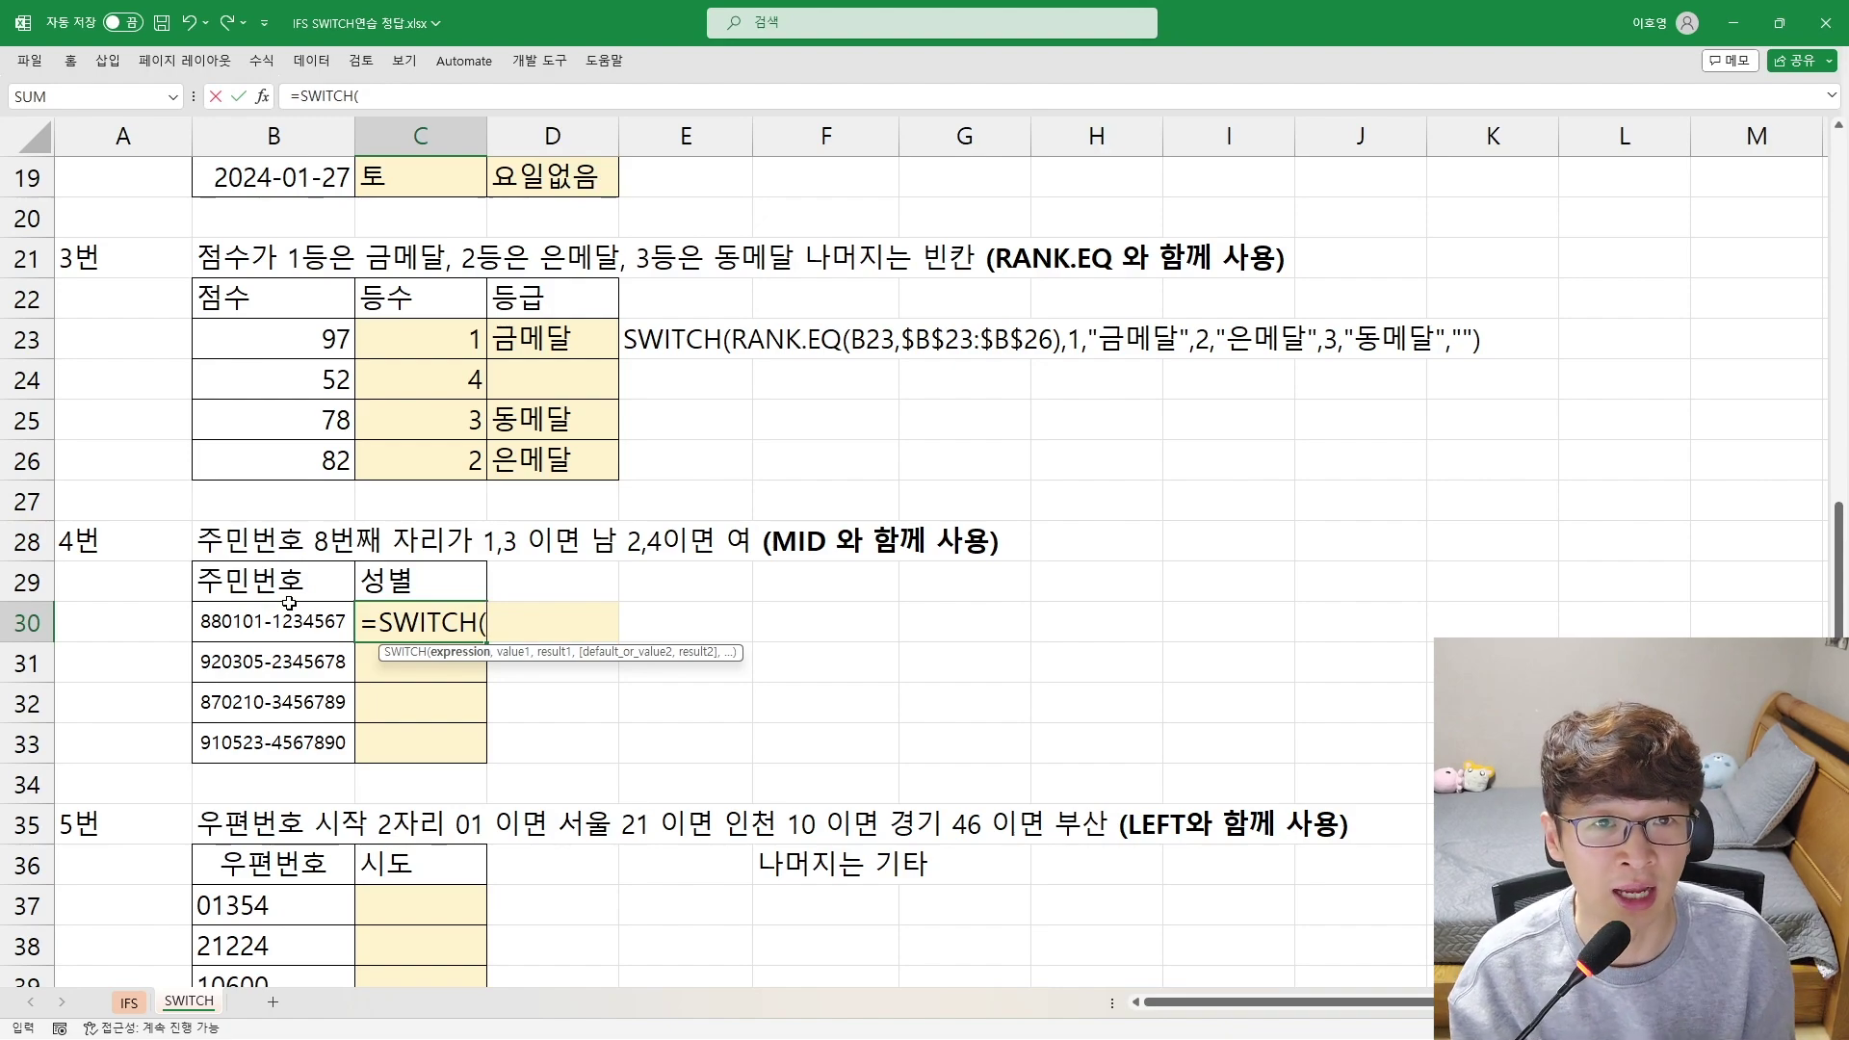
key("BackSpace")
key("BackSpace")
key("BackSpace")
key("BackSpace")
key("BackSpace")
key("BackSpace")
key("BackSpace")
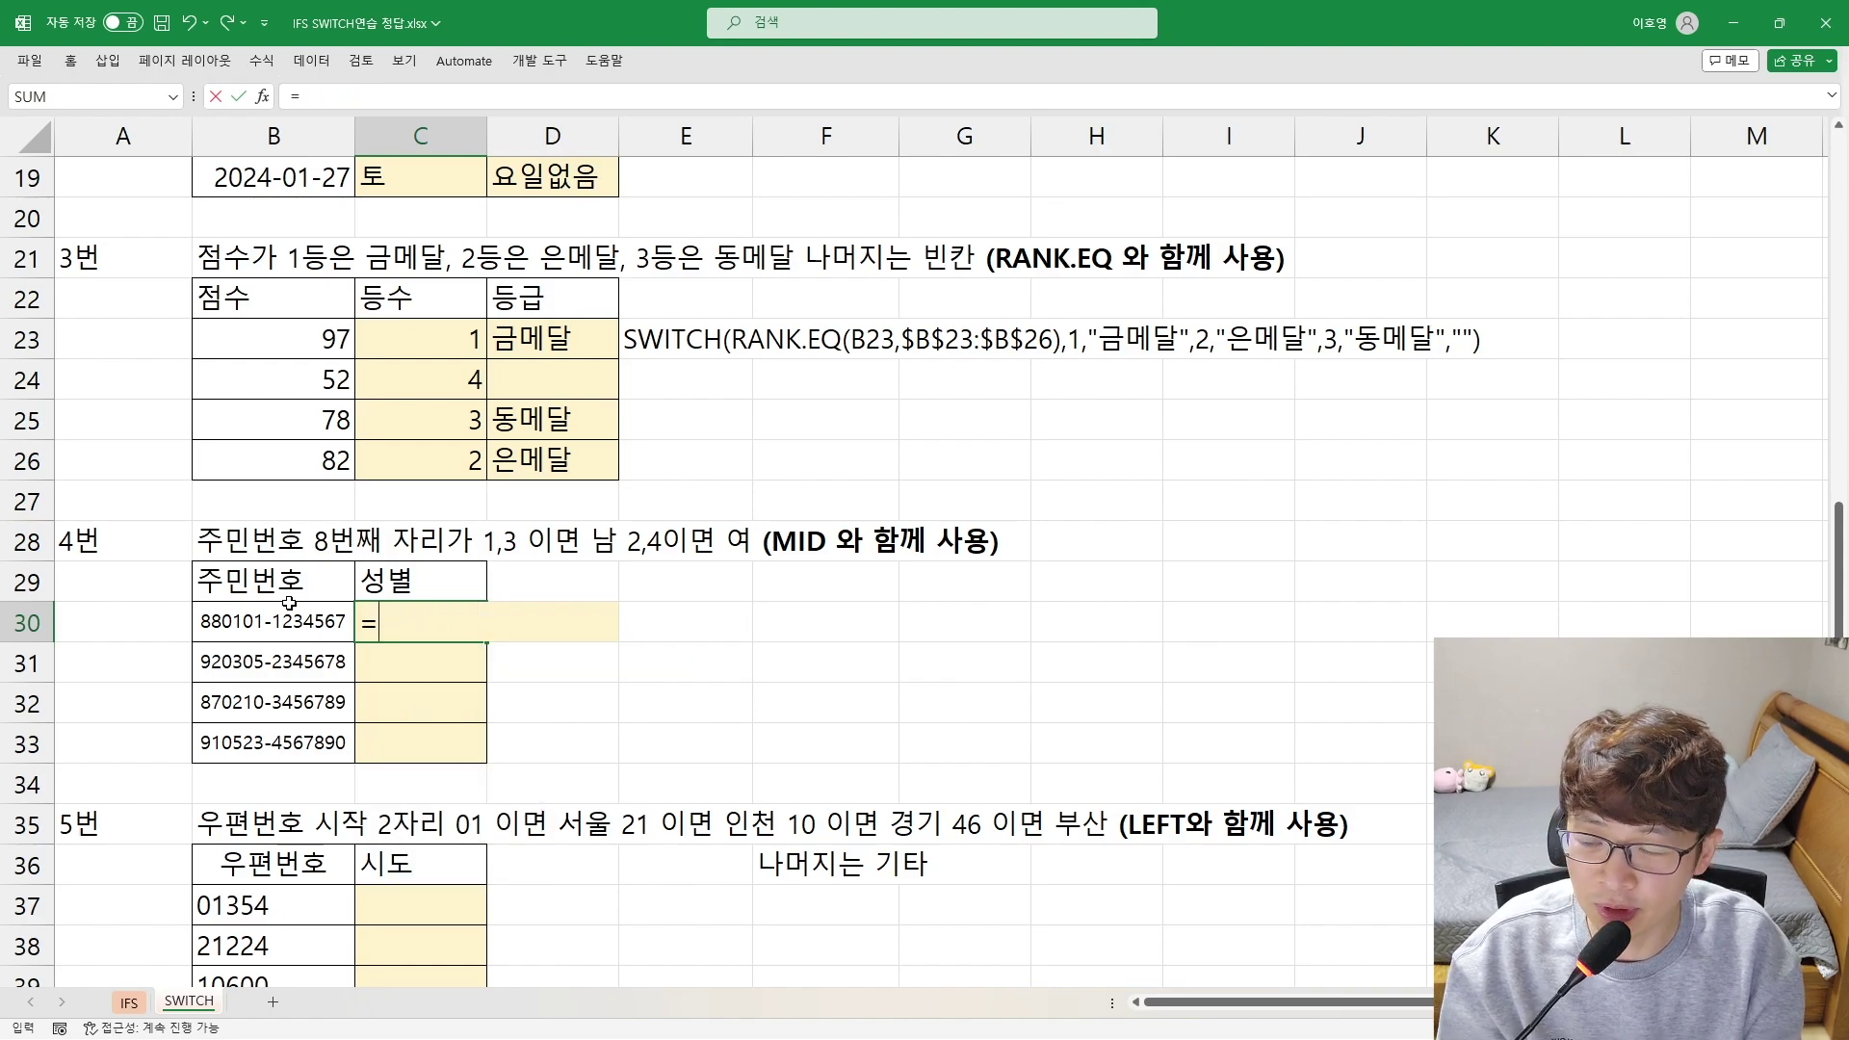
Complete the formula in C30 as =MID(B30,8,1) to extract the eighth character of the resident number
type("MID(")
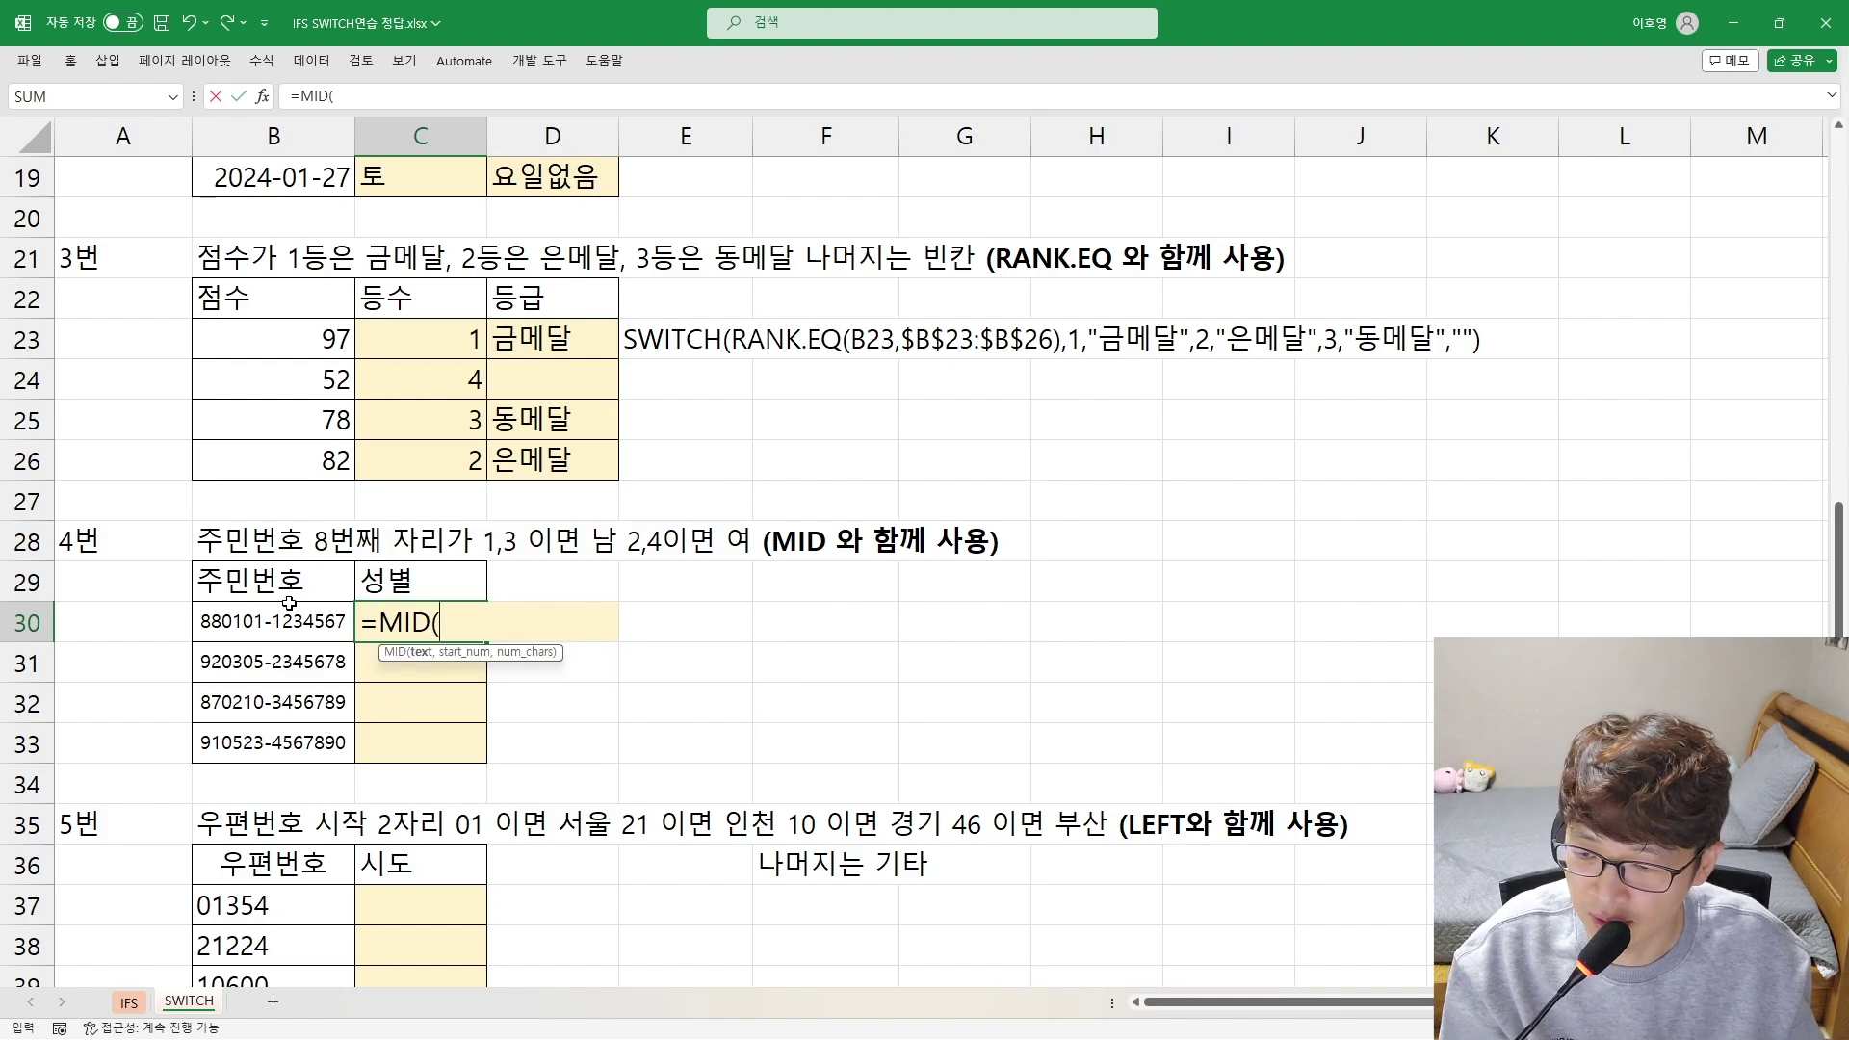
left_click(255, 621)
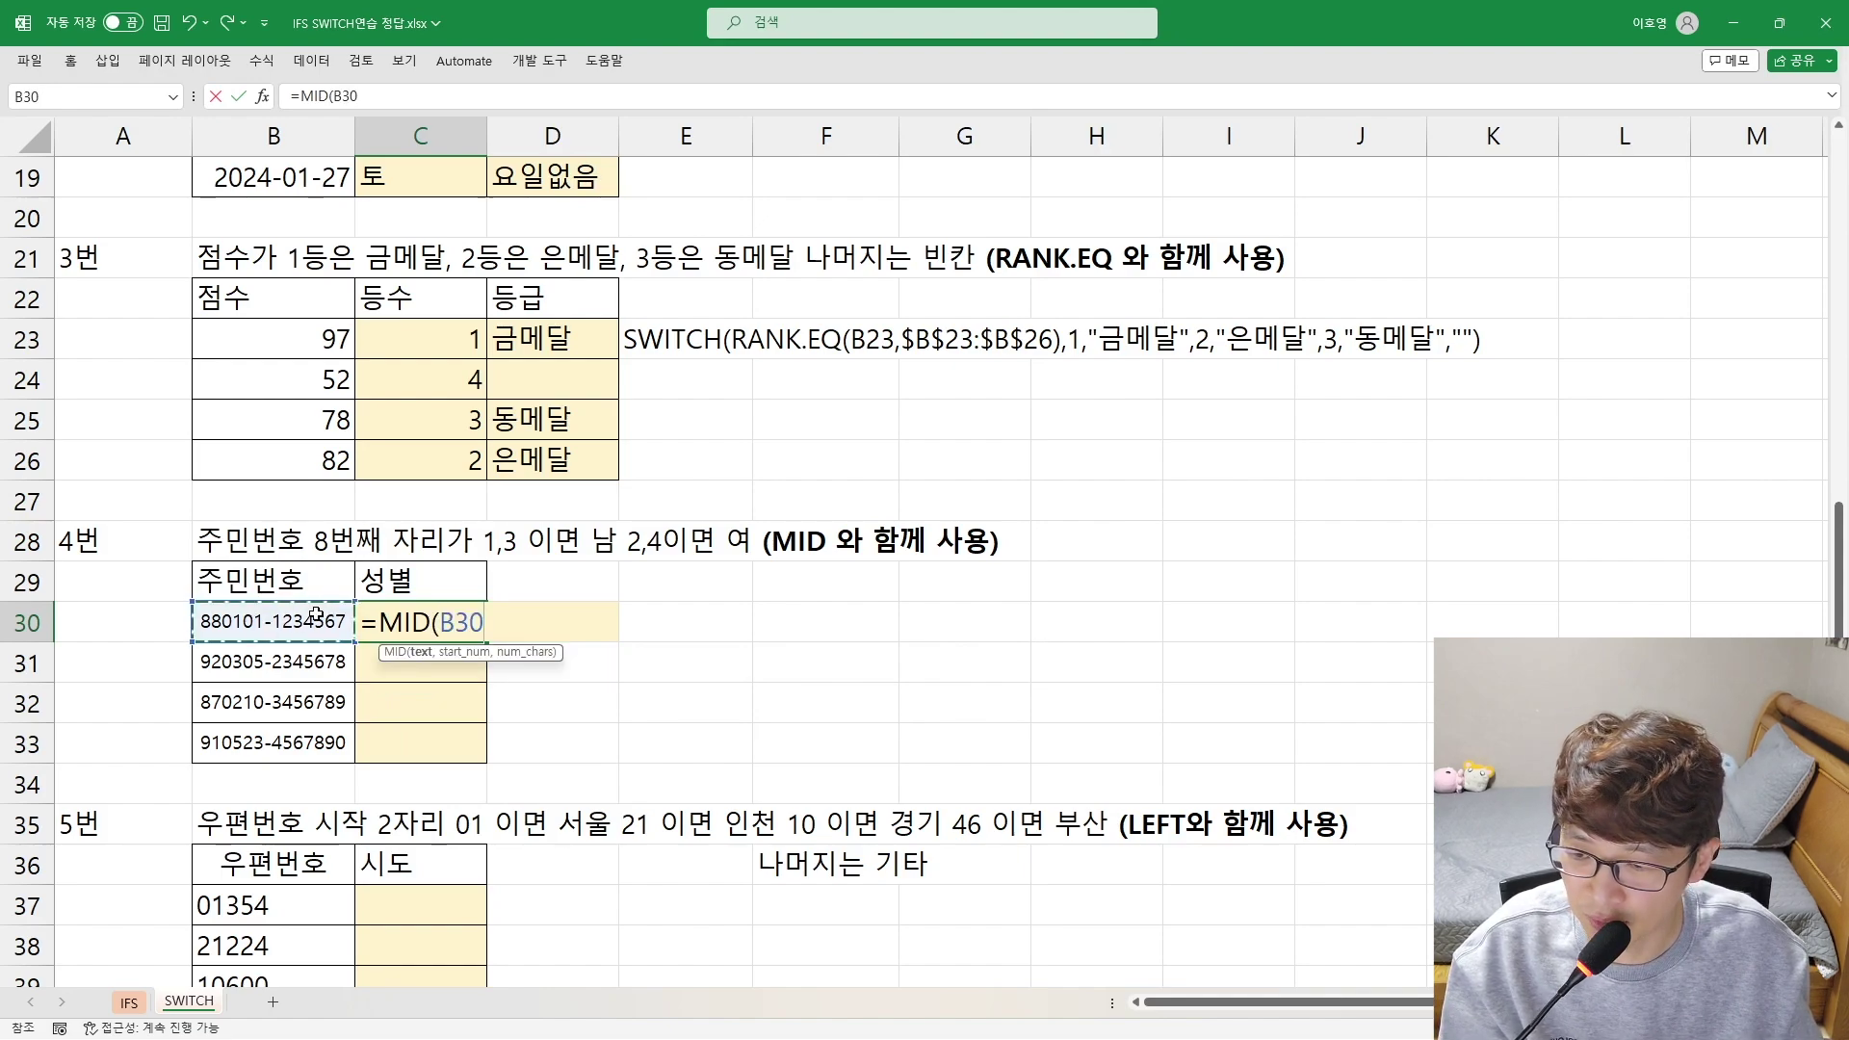
type(",")
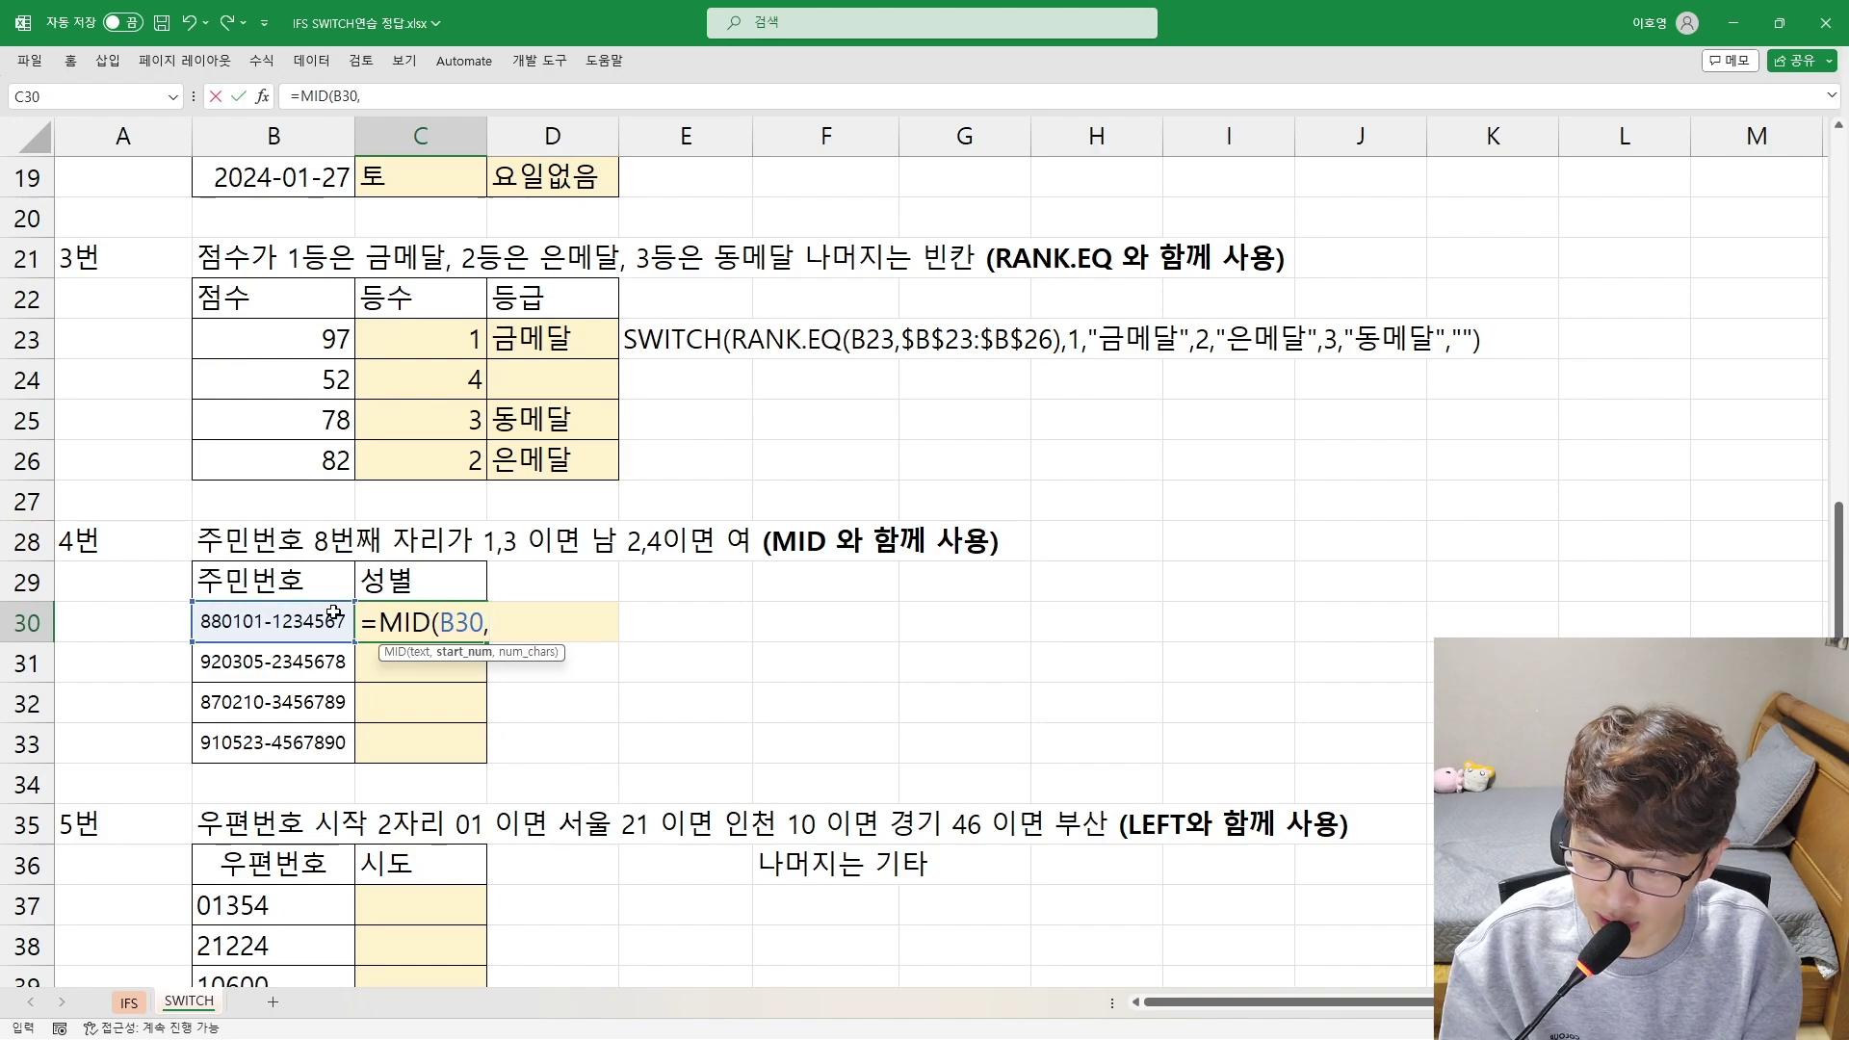
type("8")
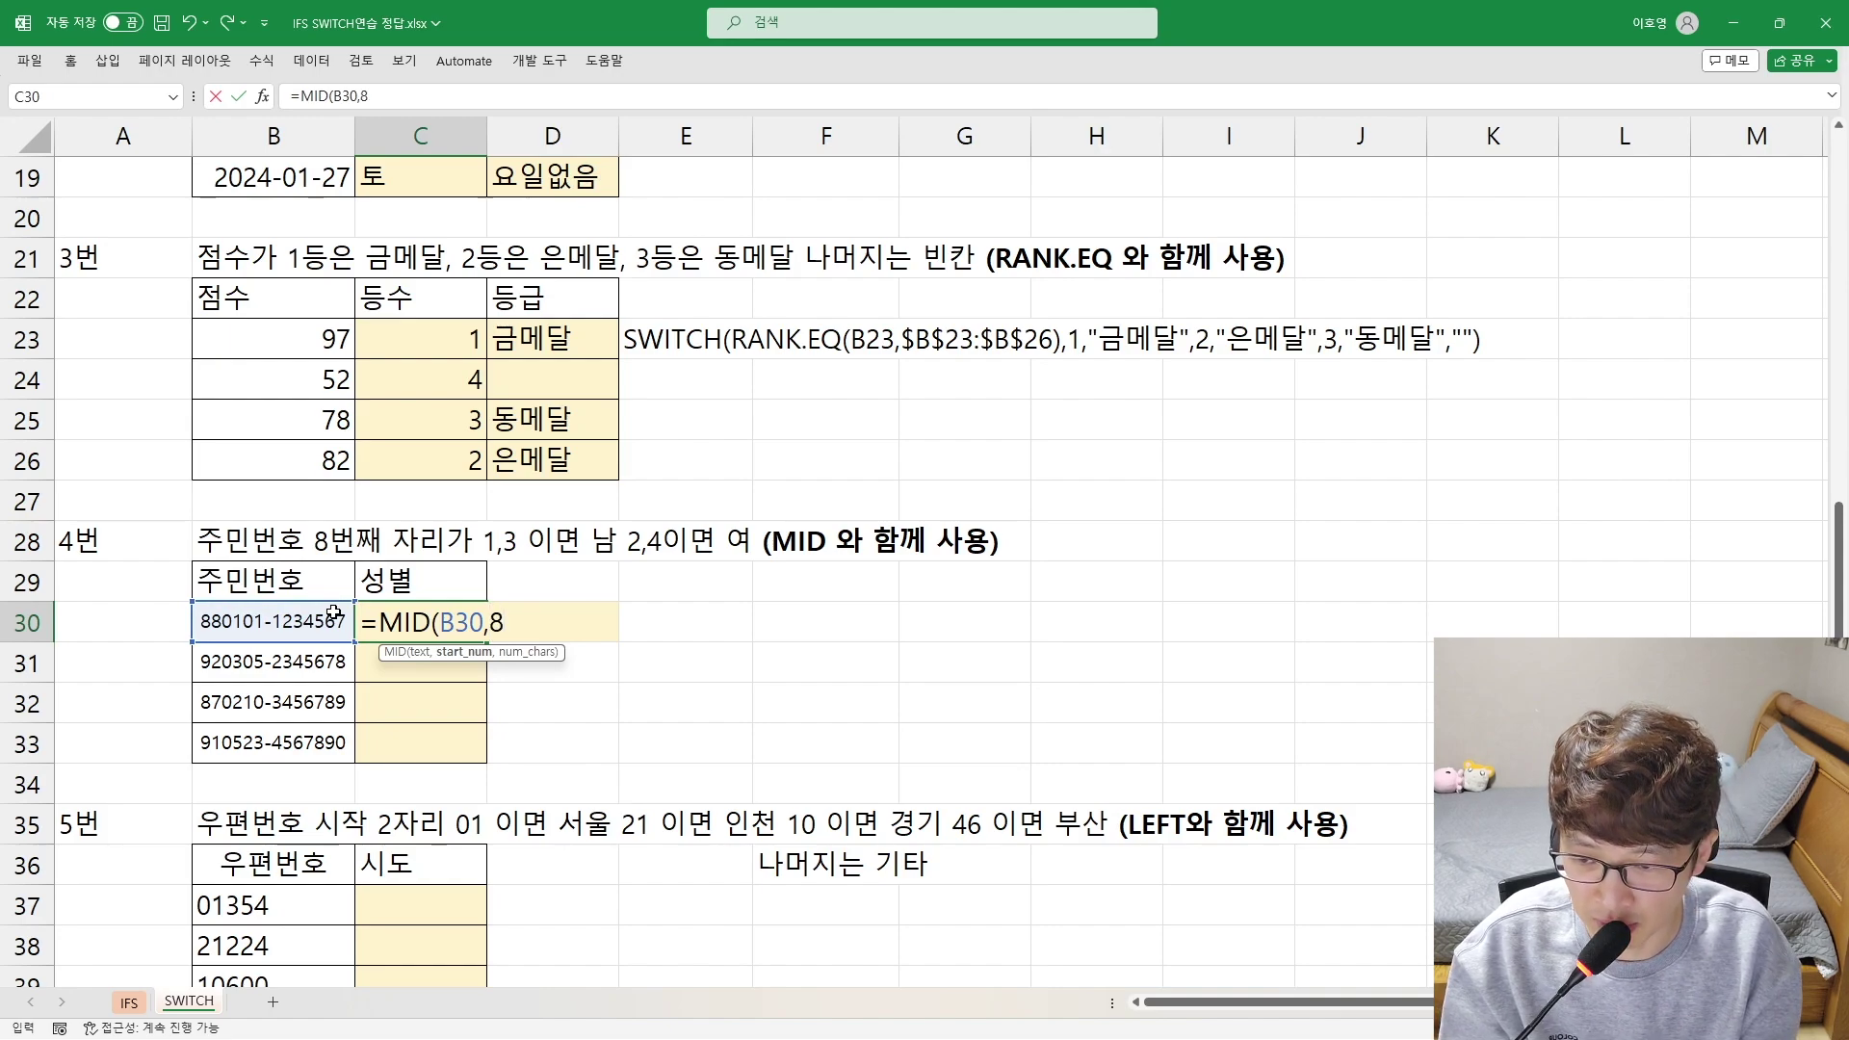
type(",1)")
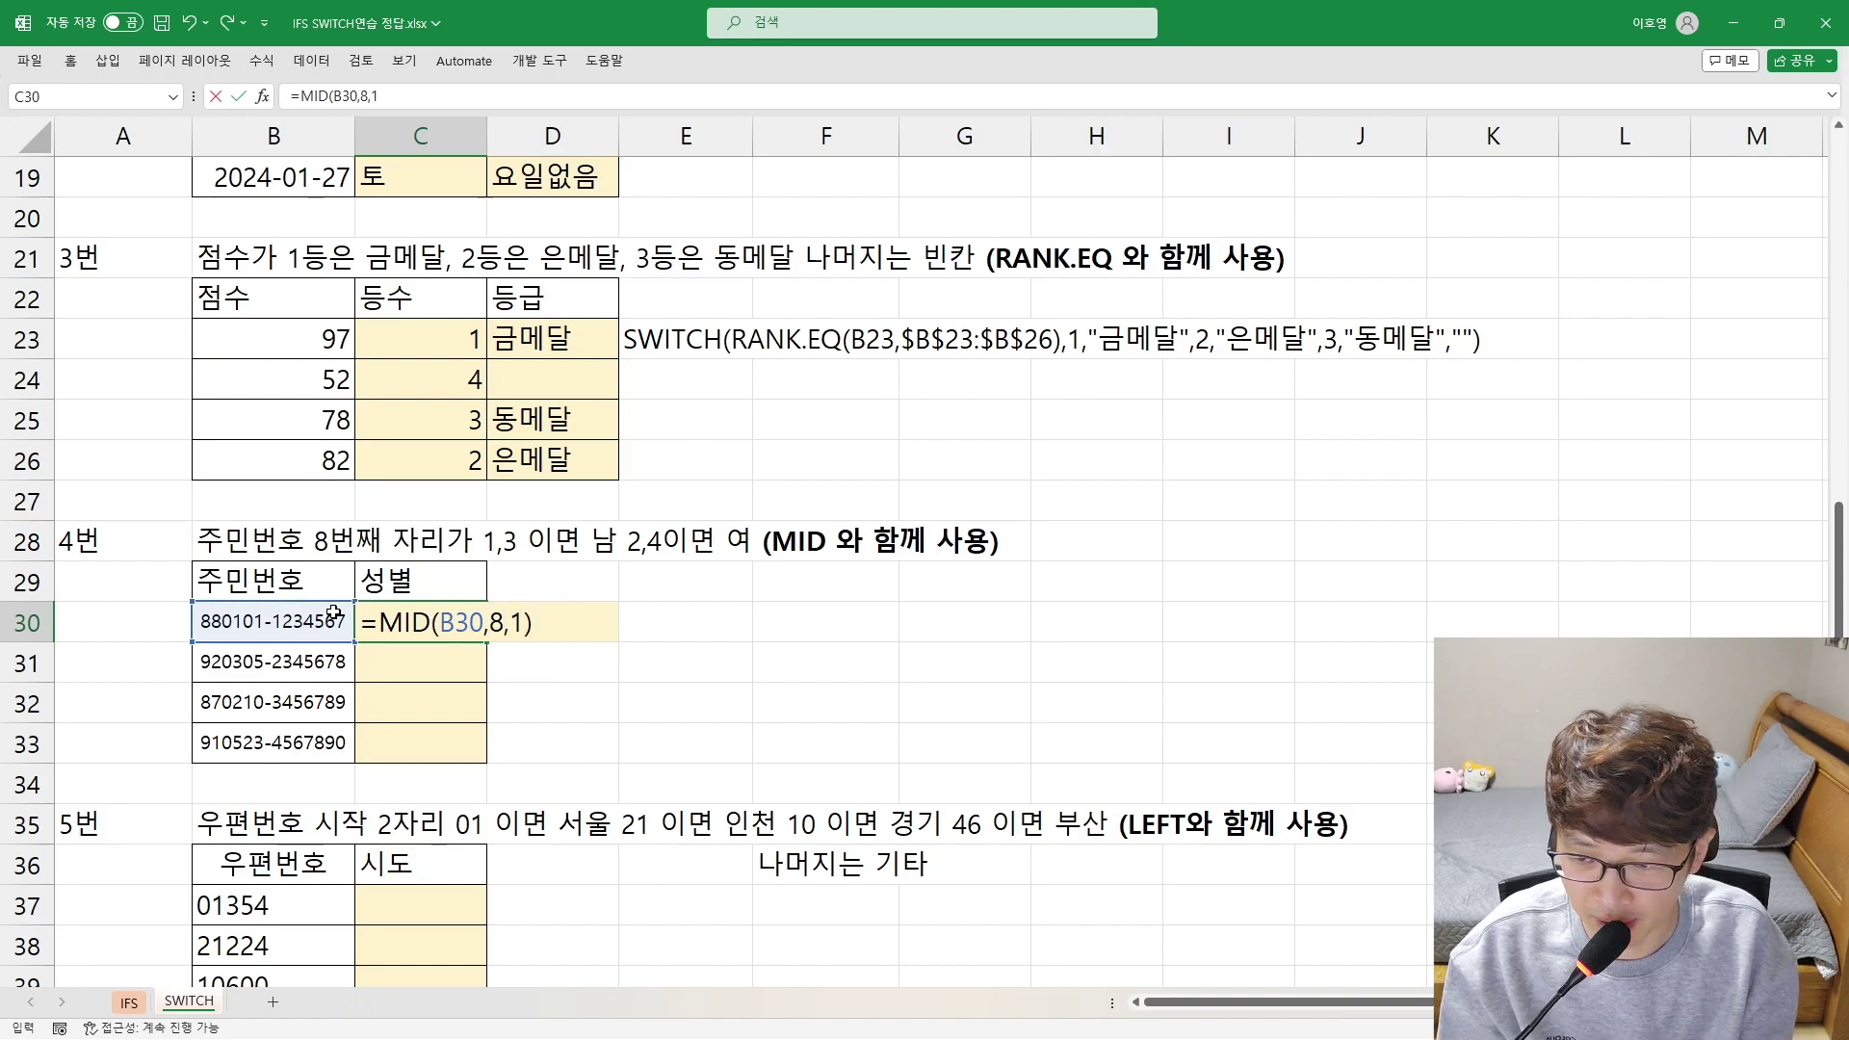
key("Return")
Fill the MID formula from C30 down through C33
key("Up")
key("shift+Down")
key("shift+Down")
key("shift+Down")
key("ctrl+d")
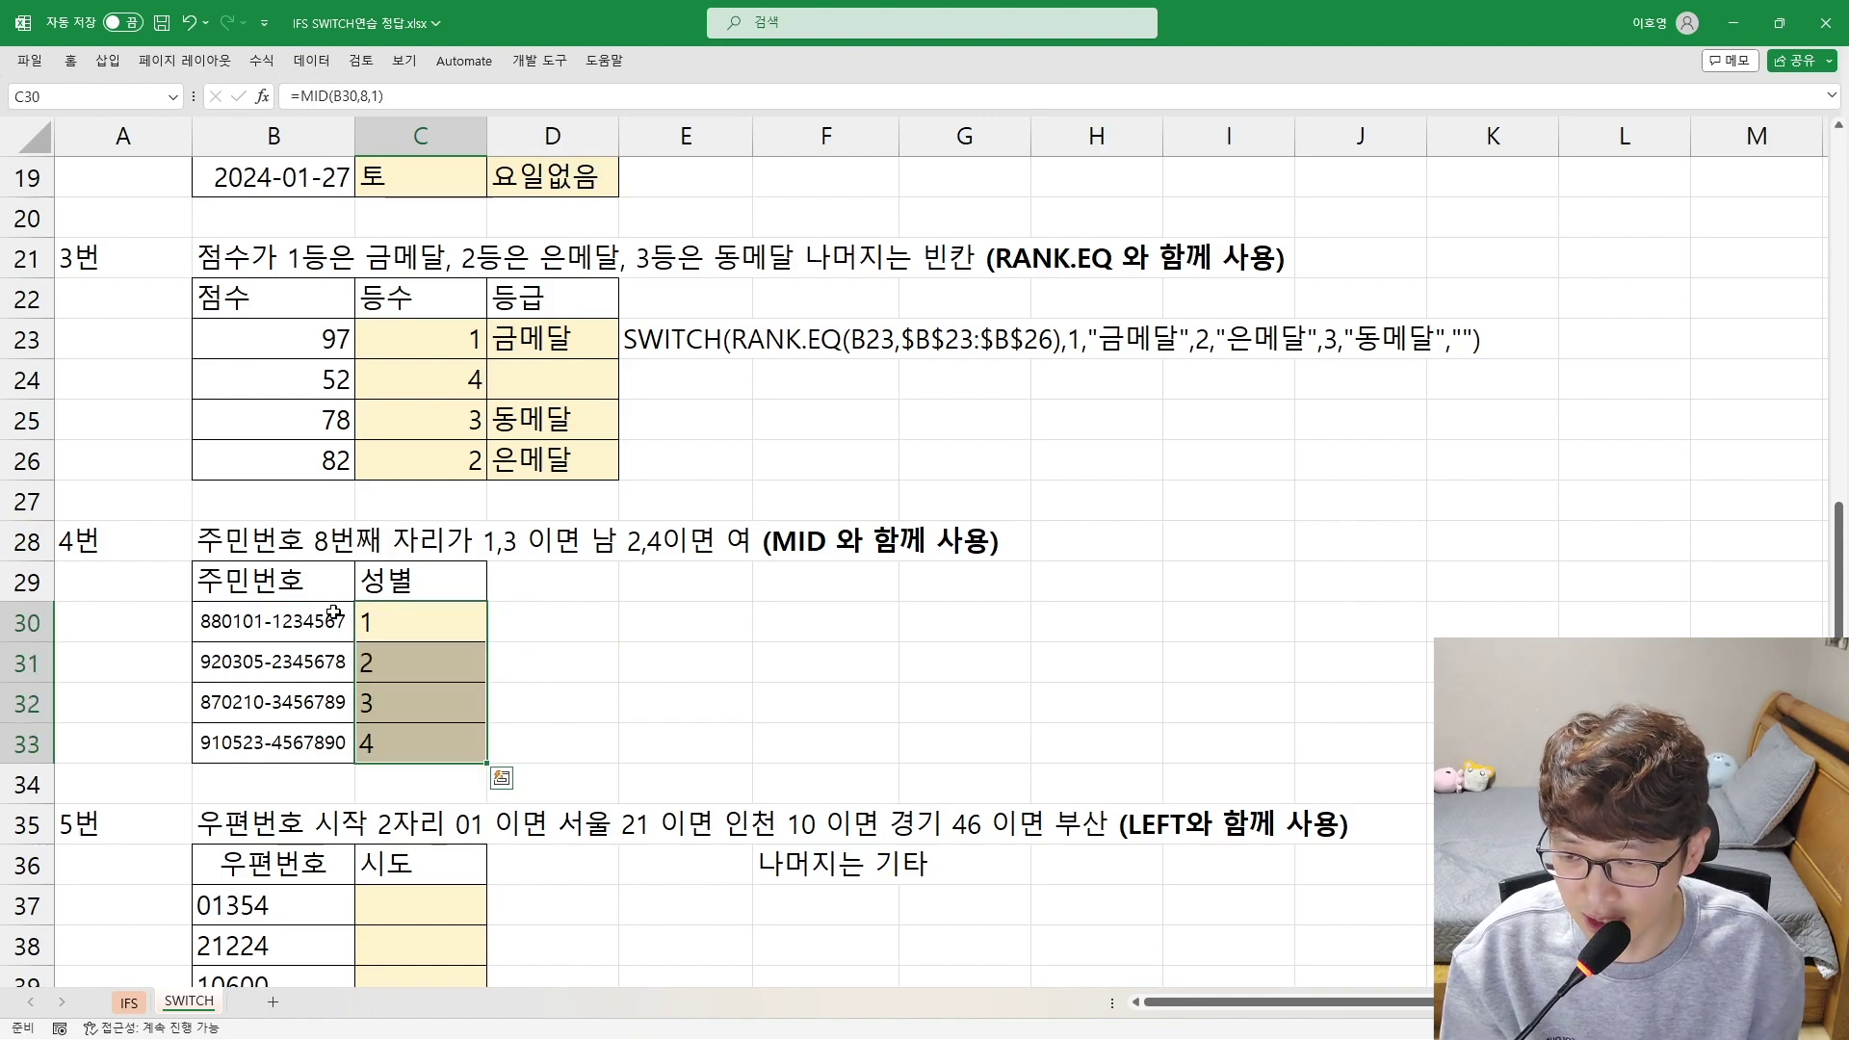
Wrap the MID(B30,8,1) formula in C30 in a SWITCH function as its expression argument
double_click(456, 623)
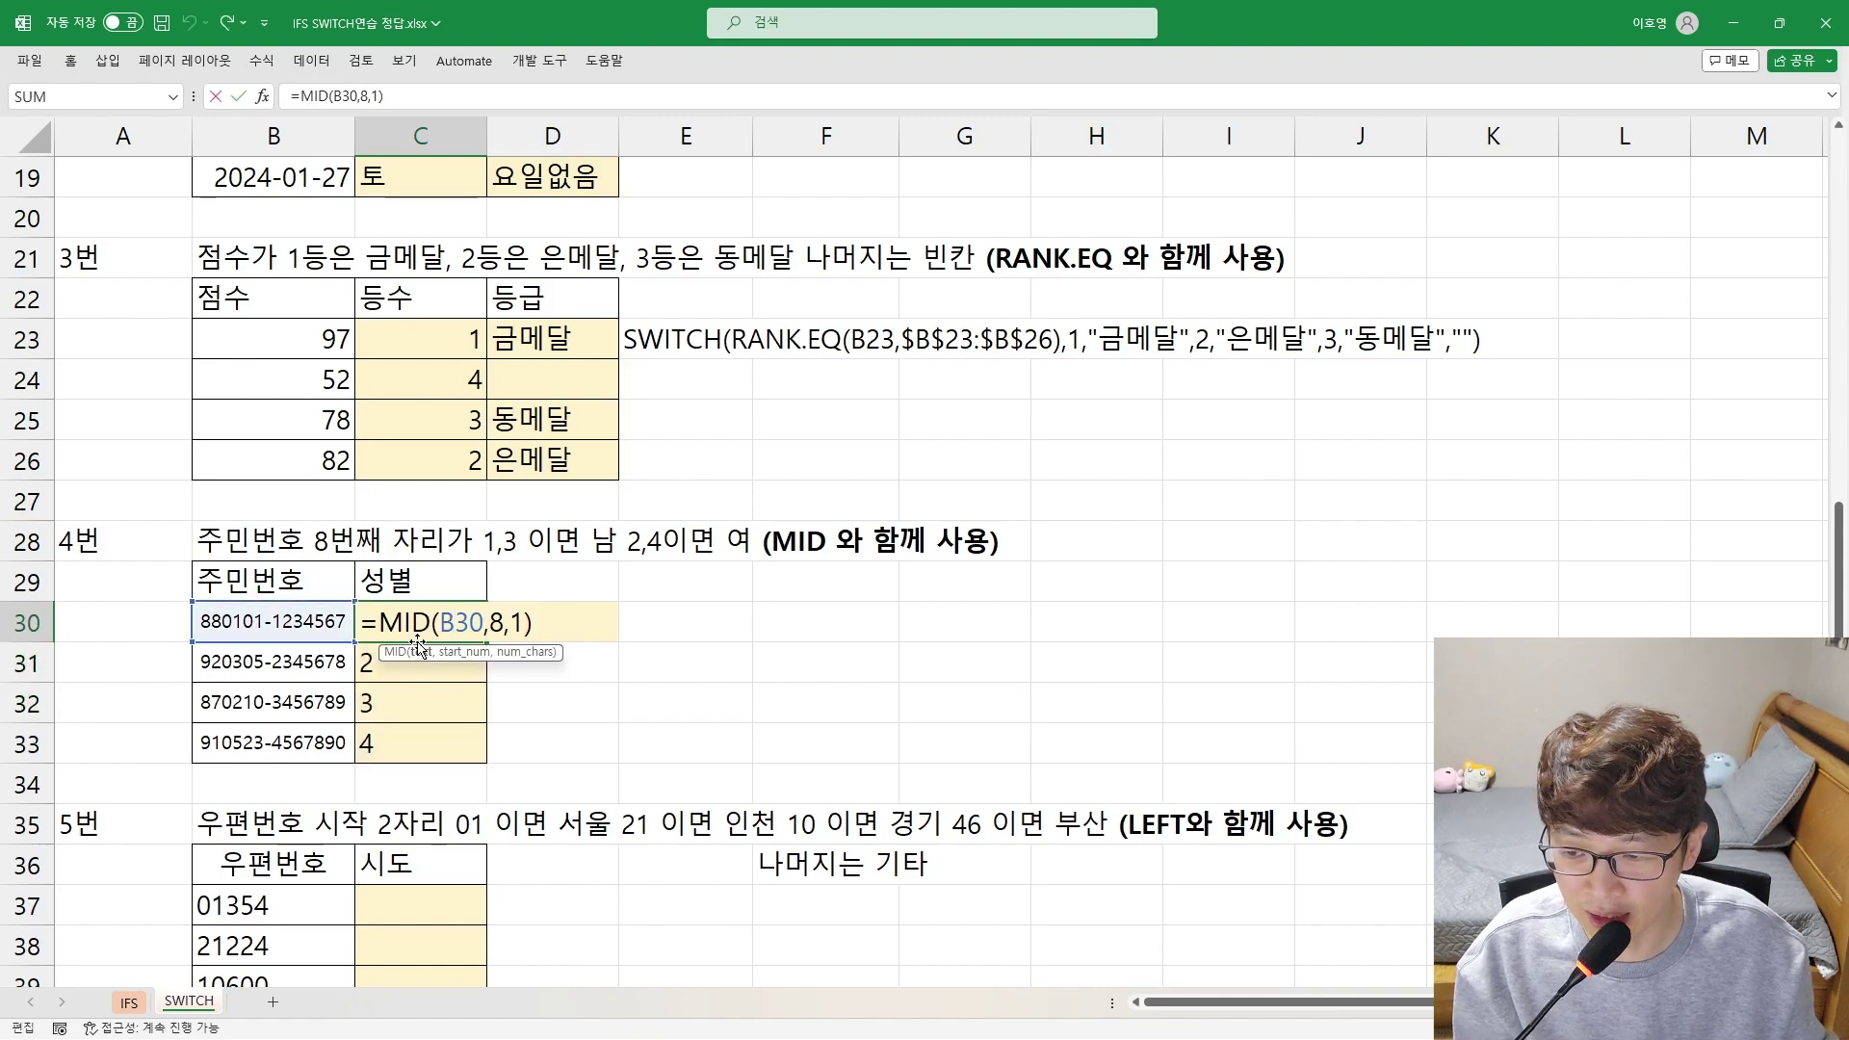
left_click_drag(382, 622, 418, 647)
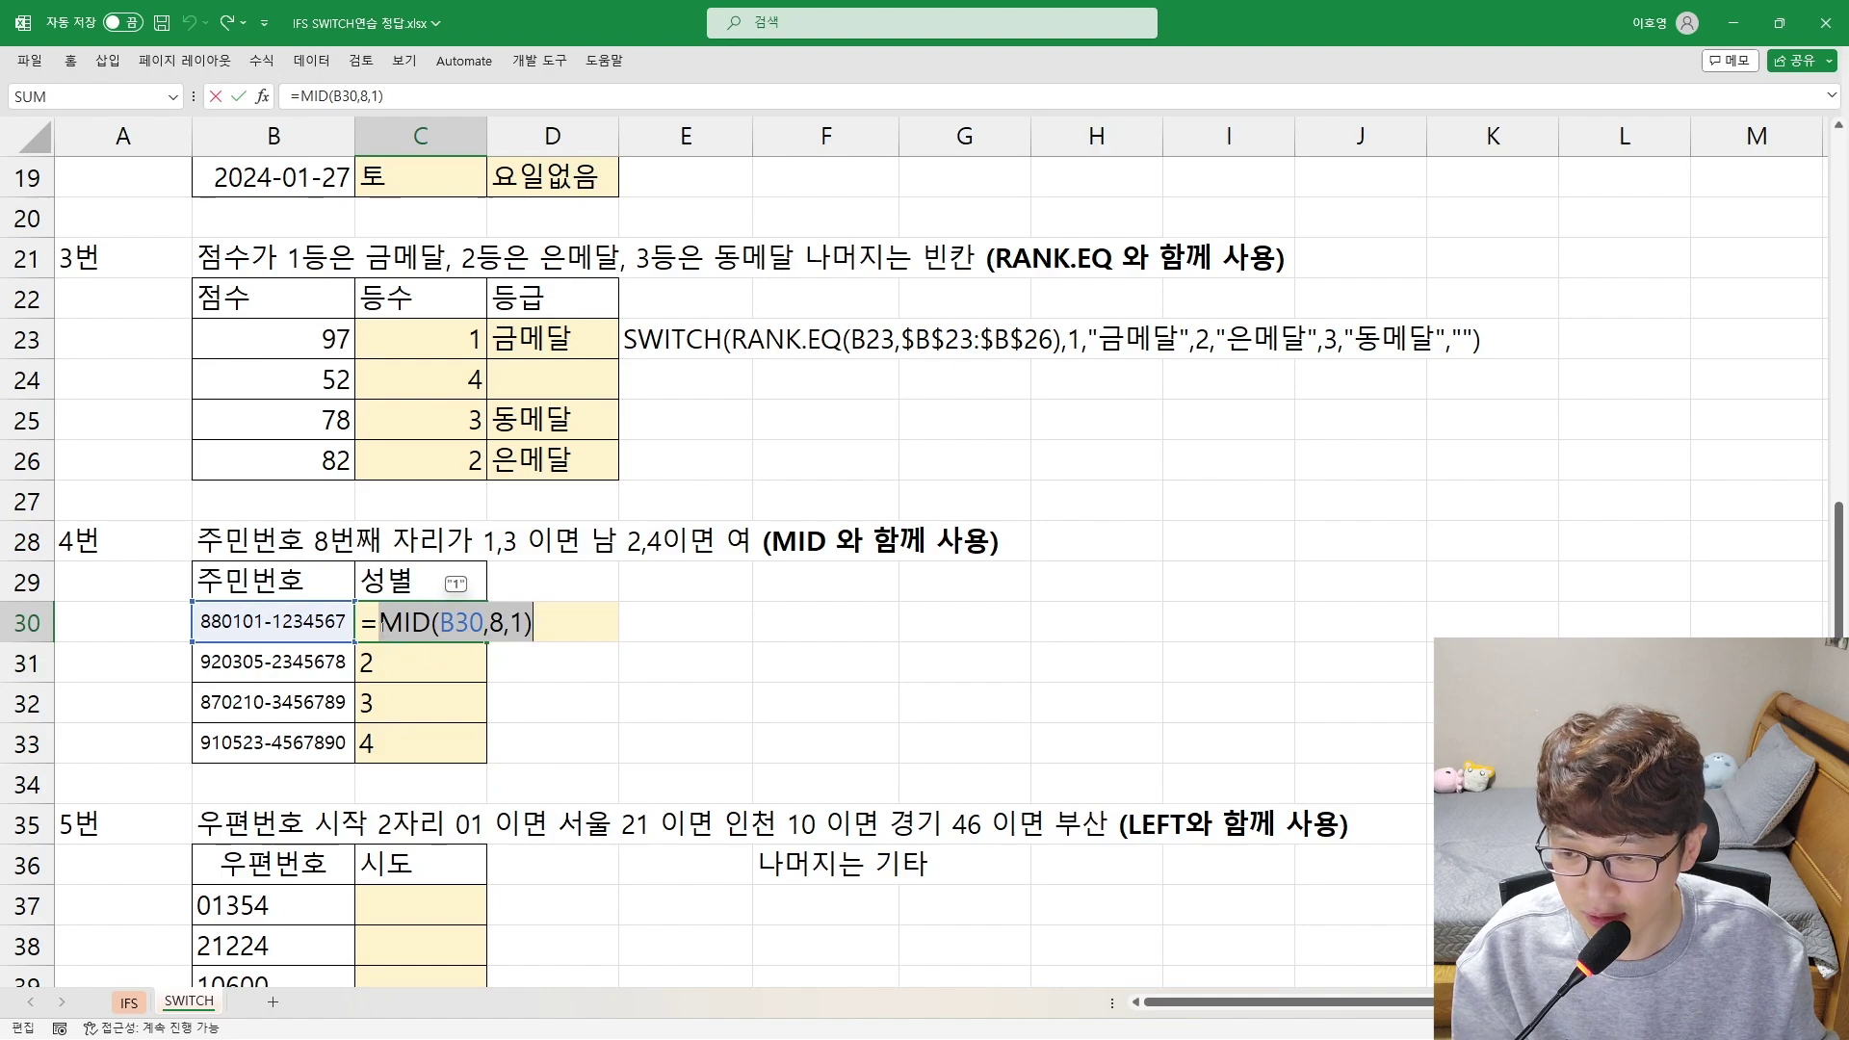
left_click(381, 623)
type("SWITCH(")
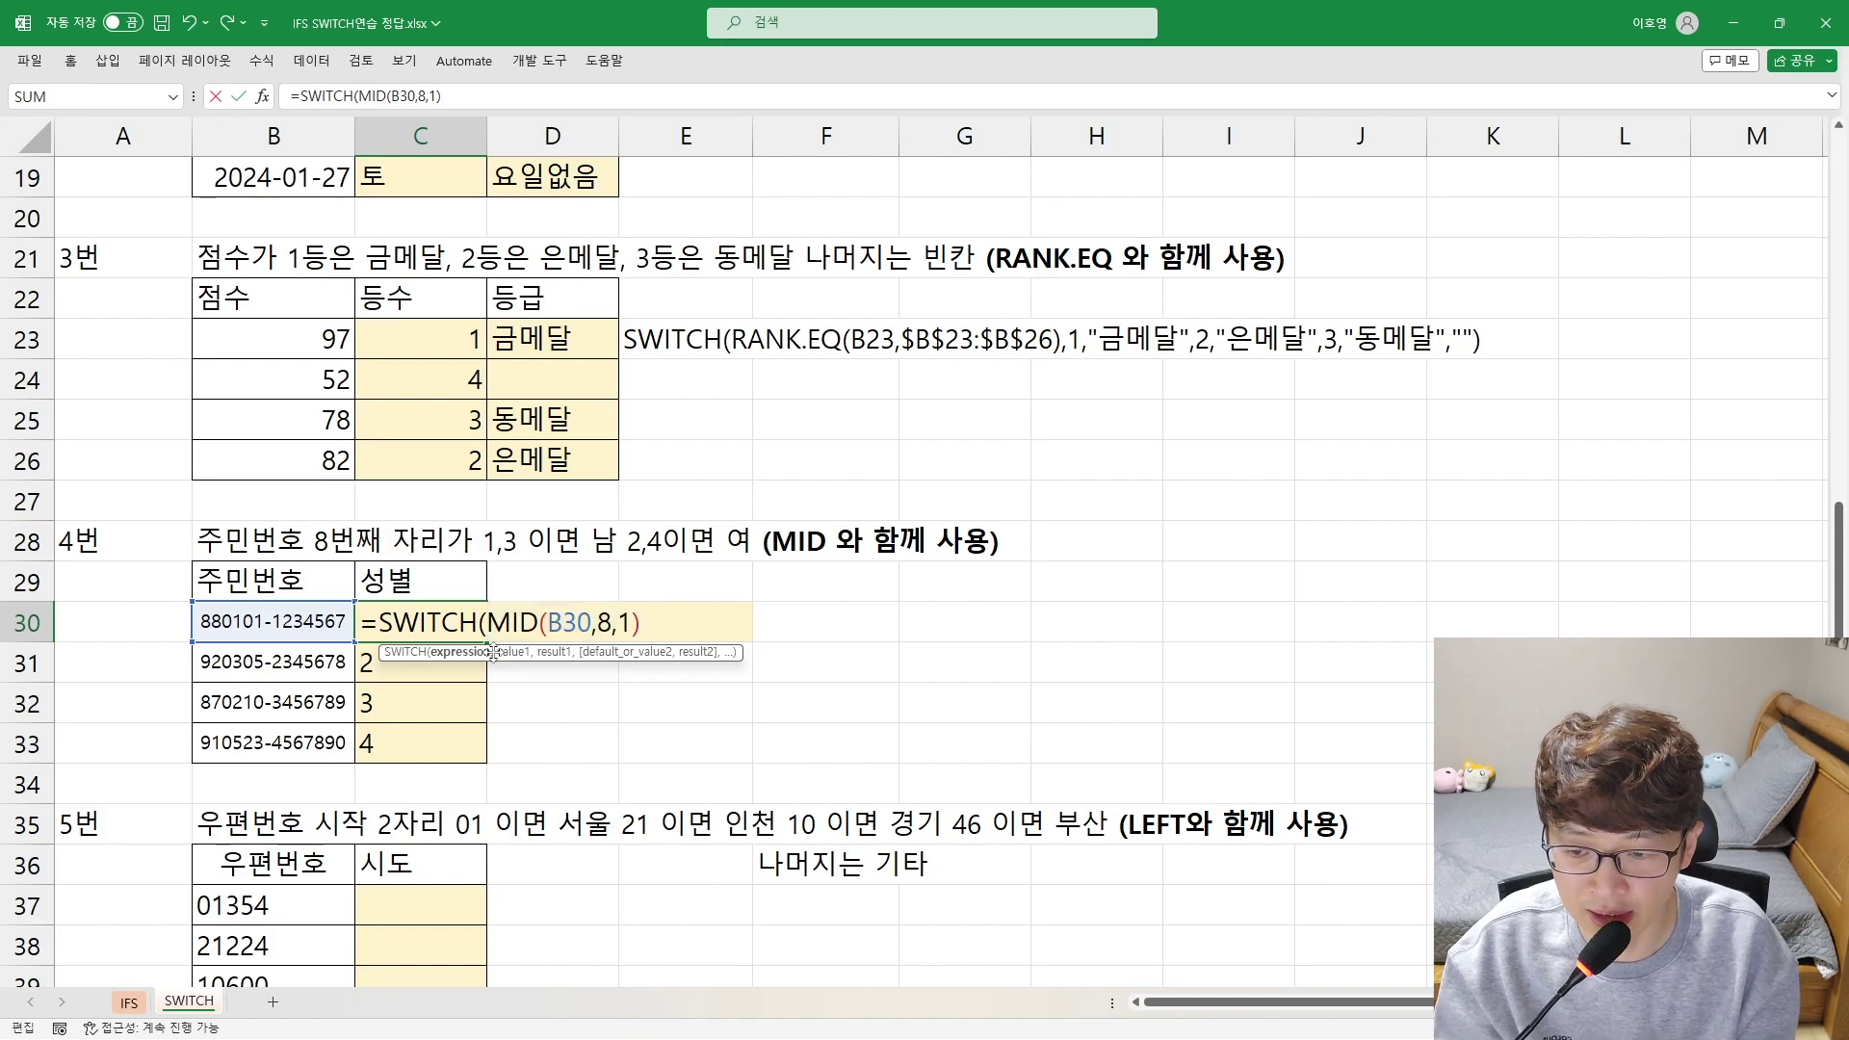
Add the value 1 with the result "남" and the second comparison value 2 to the SWITCH formula in C30
type(",1")
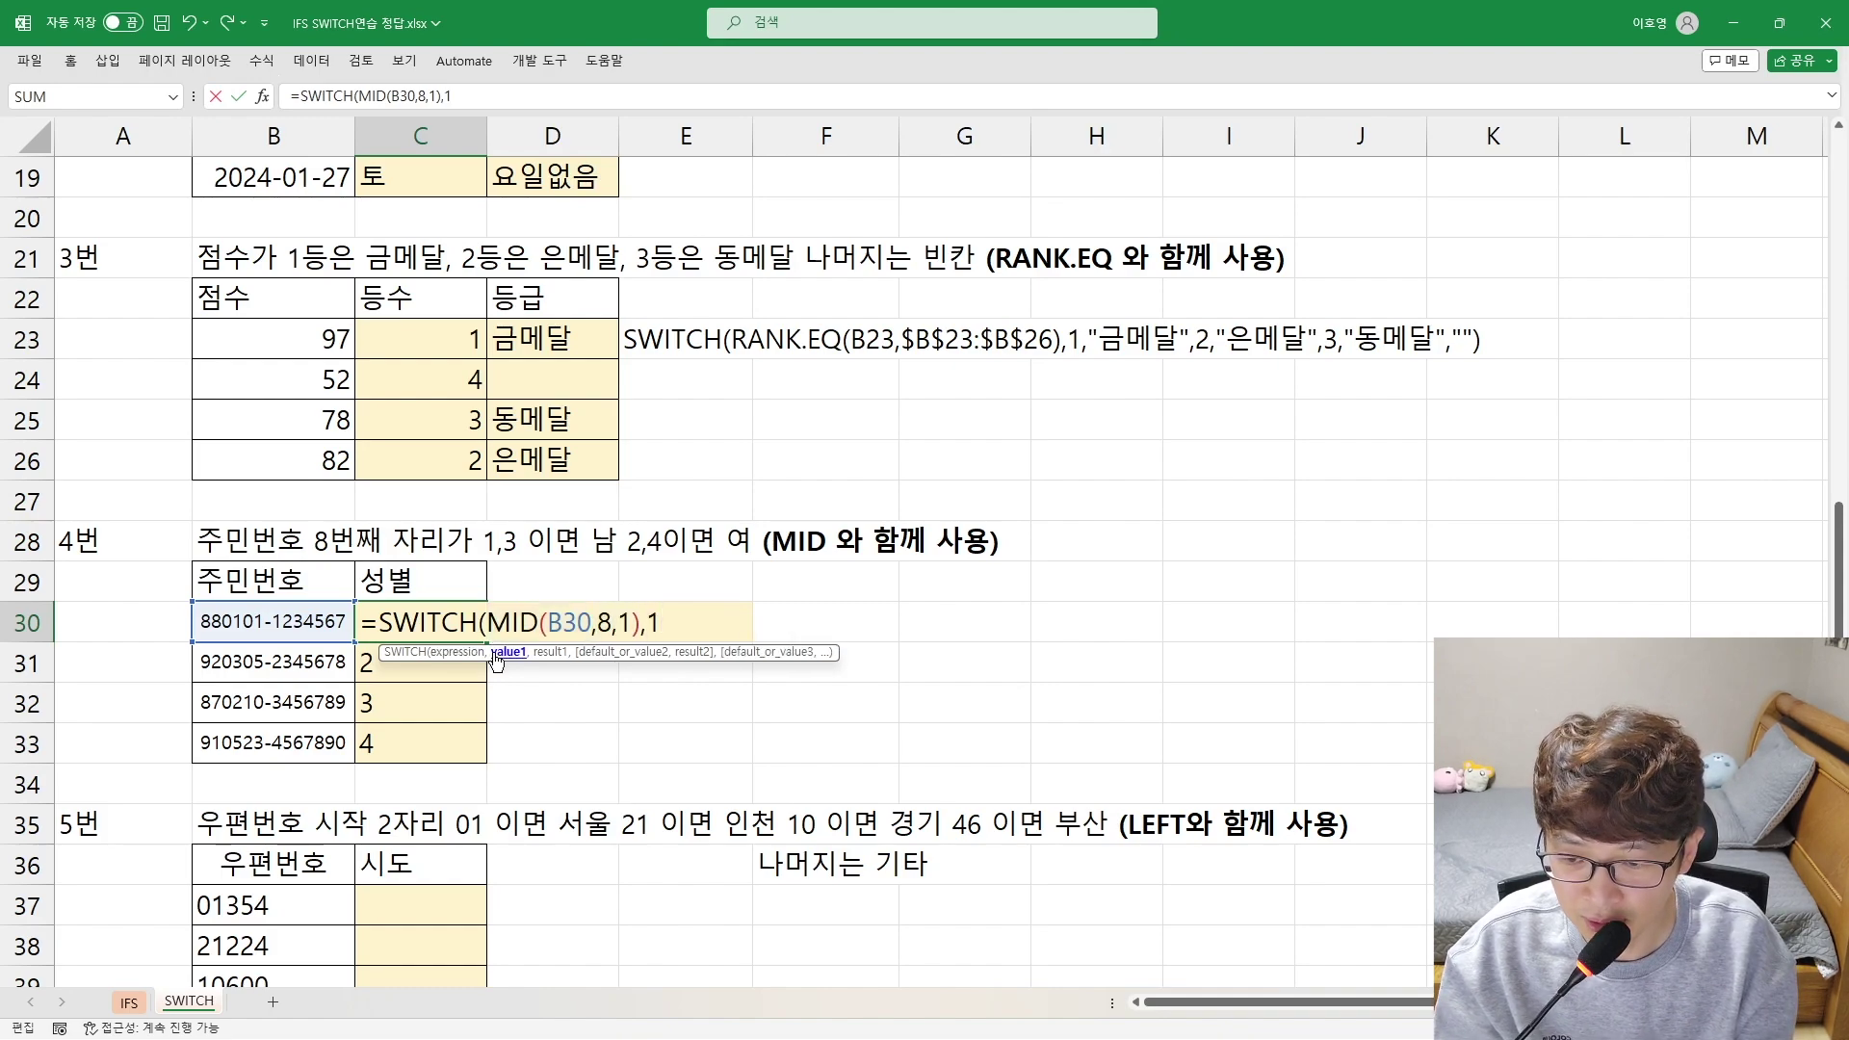
type(",\"SKA")
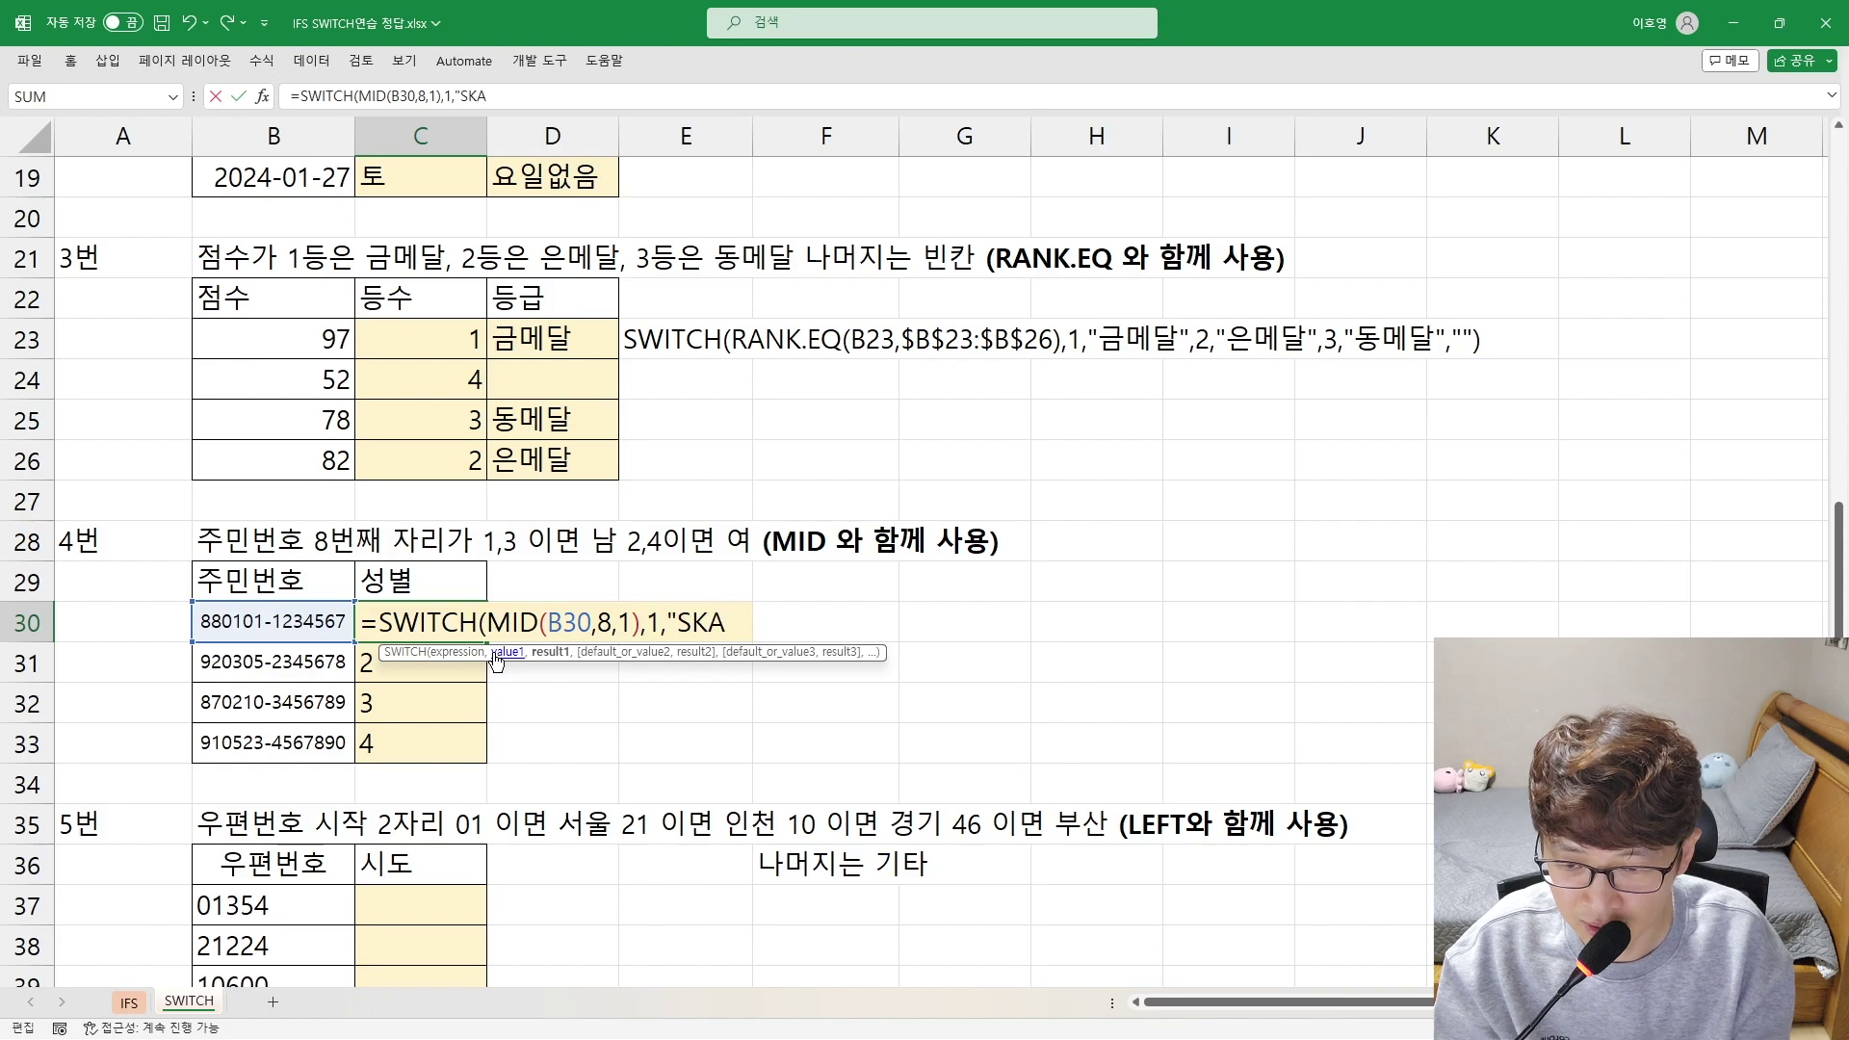
key("BackSpace")
key("BackSpace")
key("BackSpace")
key("Hangul")
type("나ㅓㅁ")
key("BackSpace")
key("BackSpace")
key("BackSpace")
key("BackSpace")
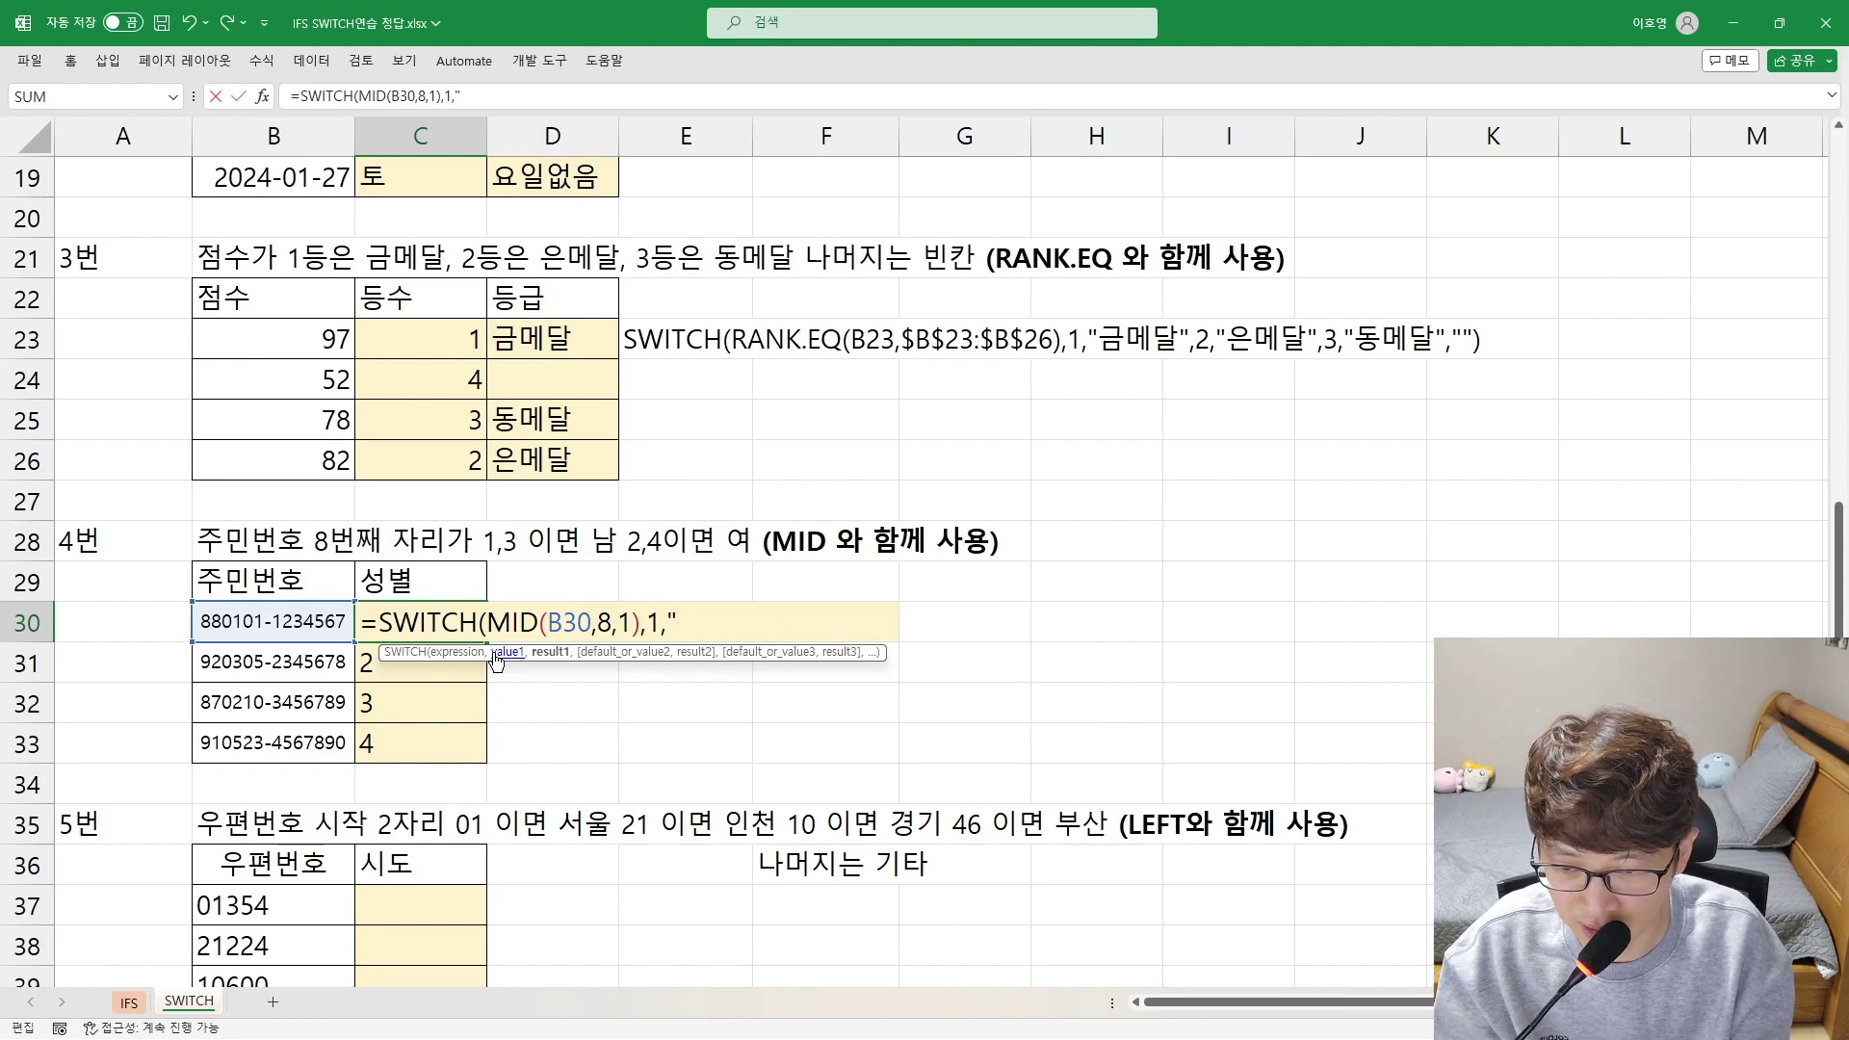
type("남\",2")
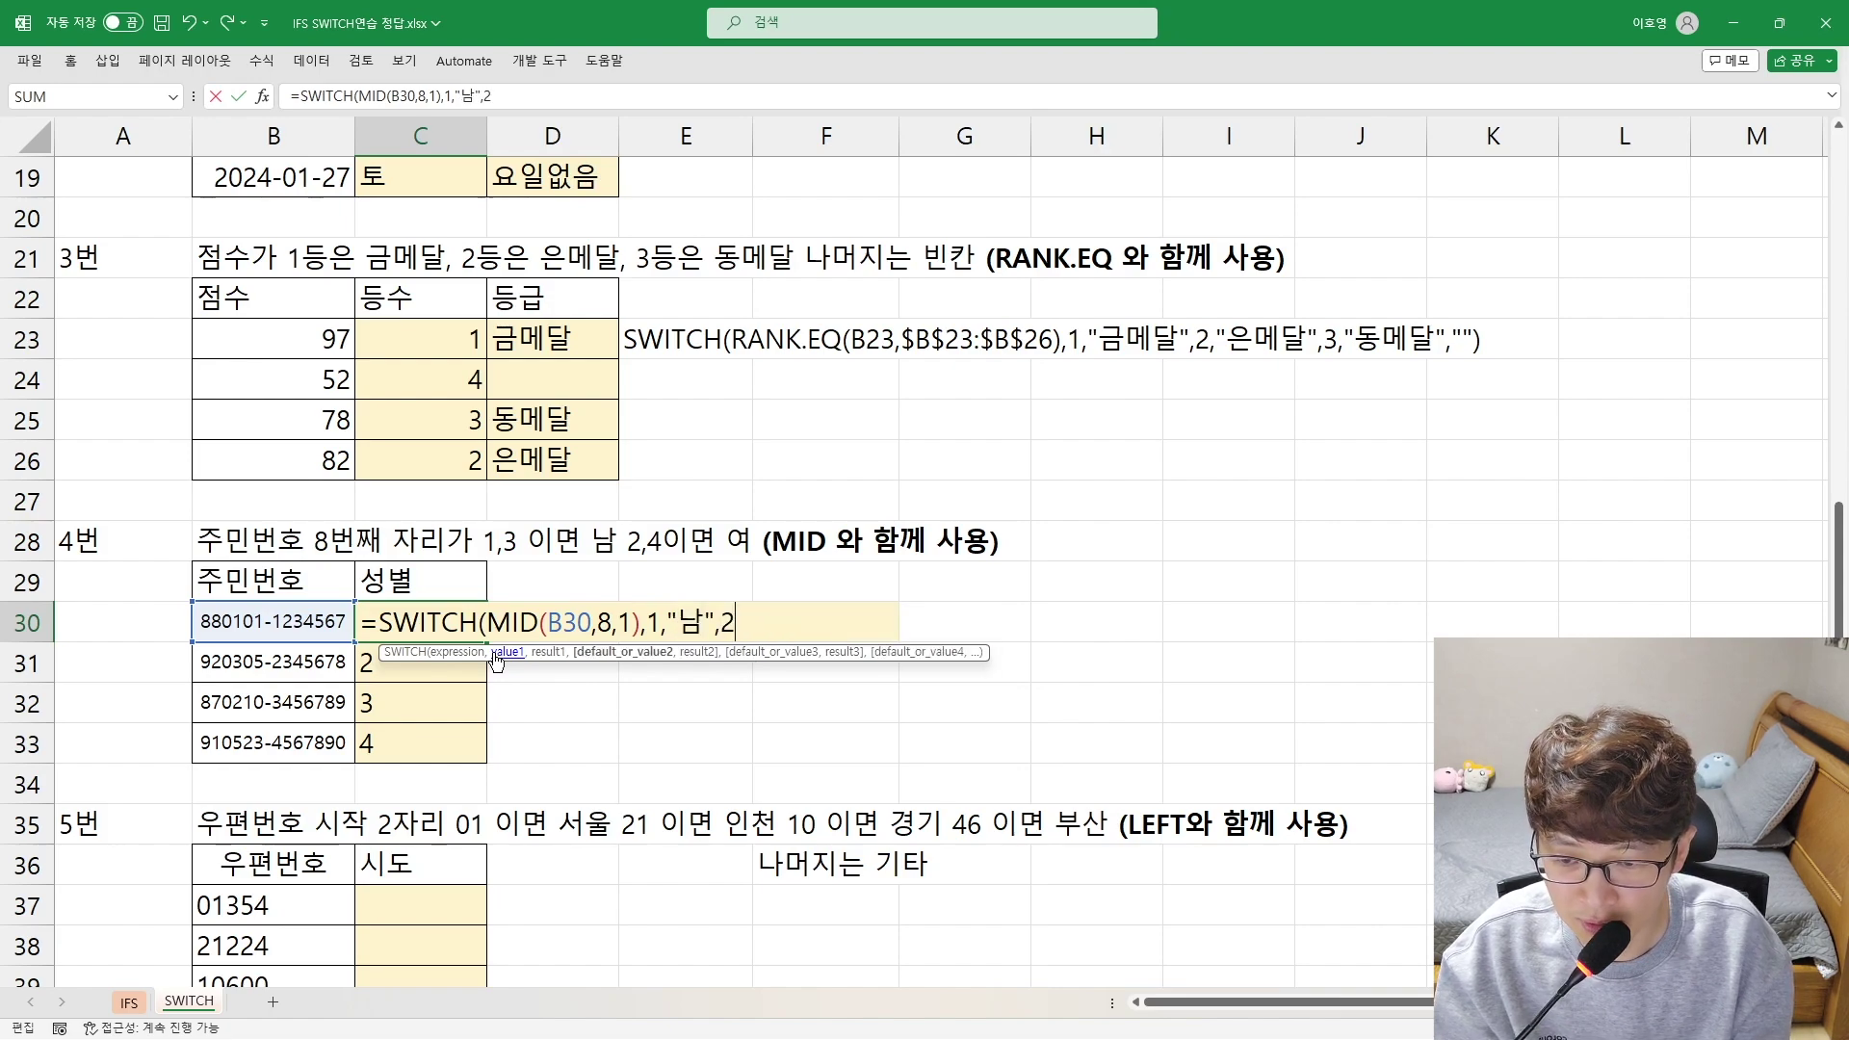
Complete the SWITCH formula in C30 with the result "여" for 2, "남" for 3 and "여" for 4
key("BackSpace")
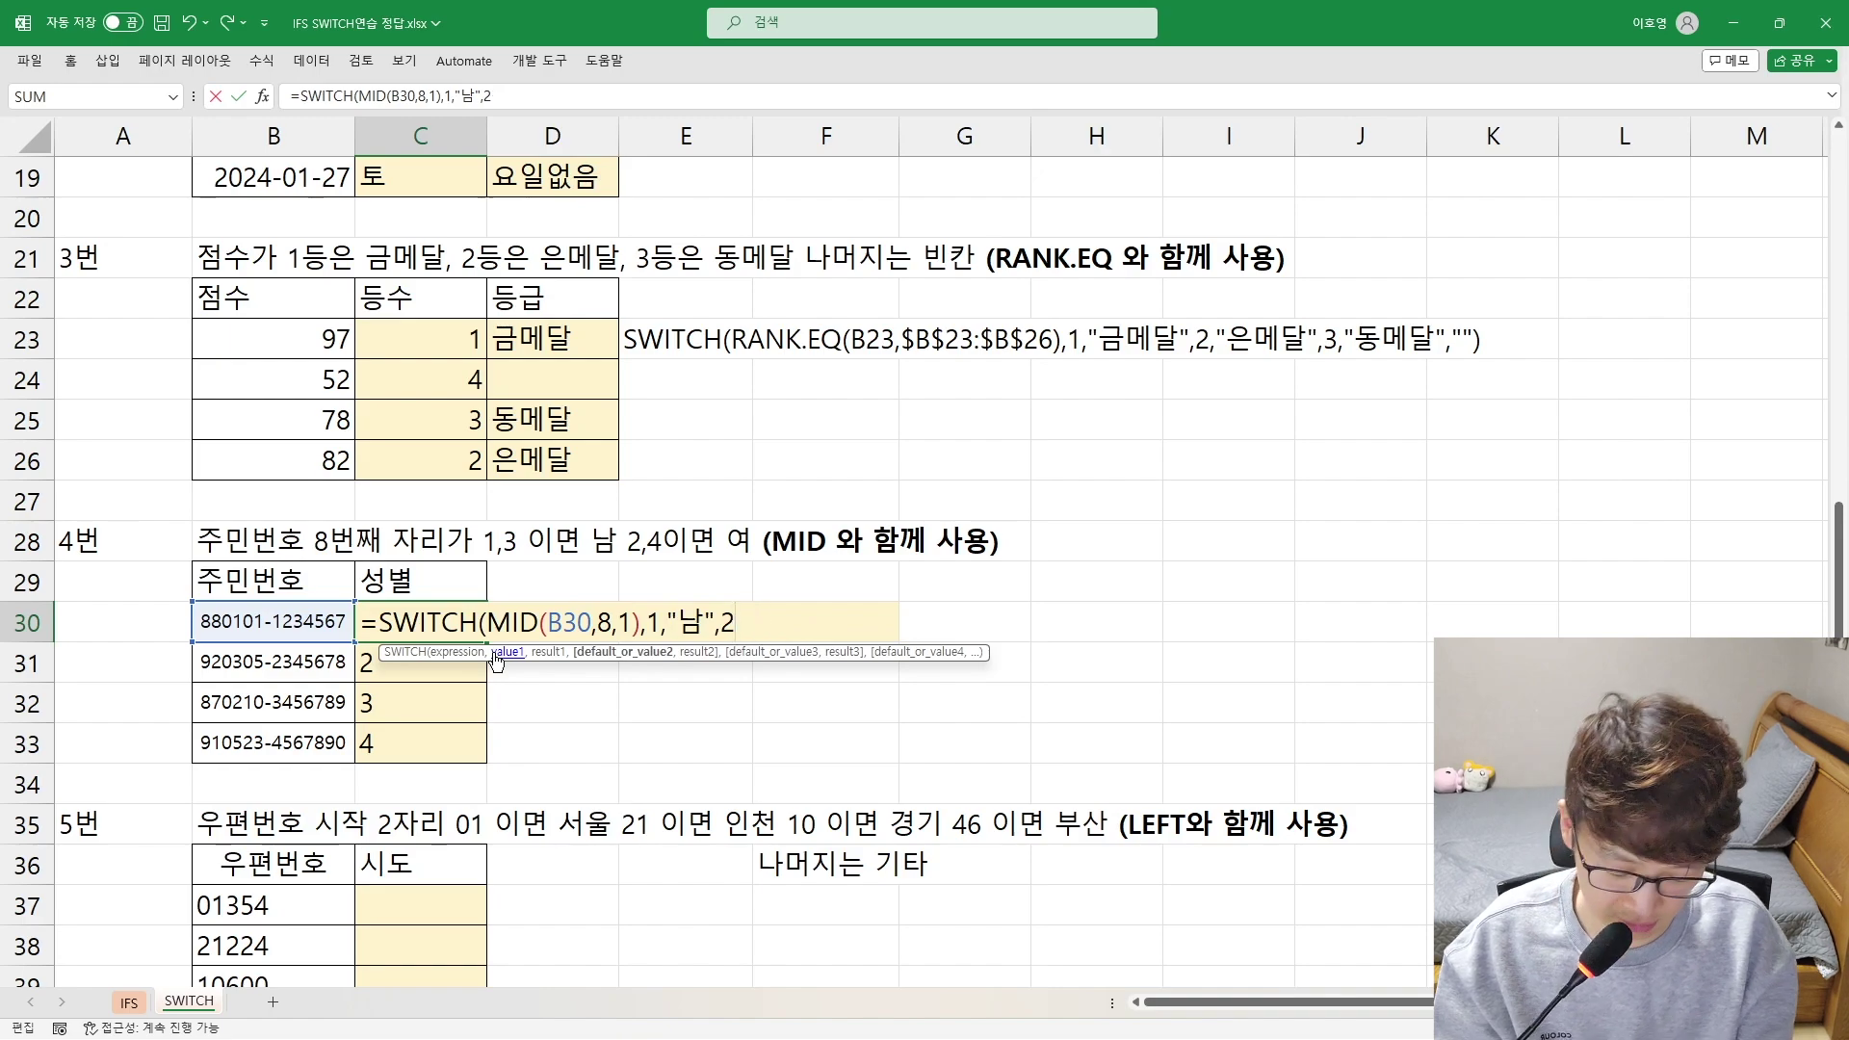
type(",\"여\",3")
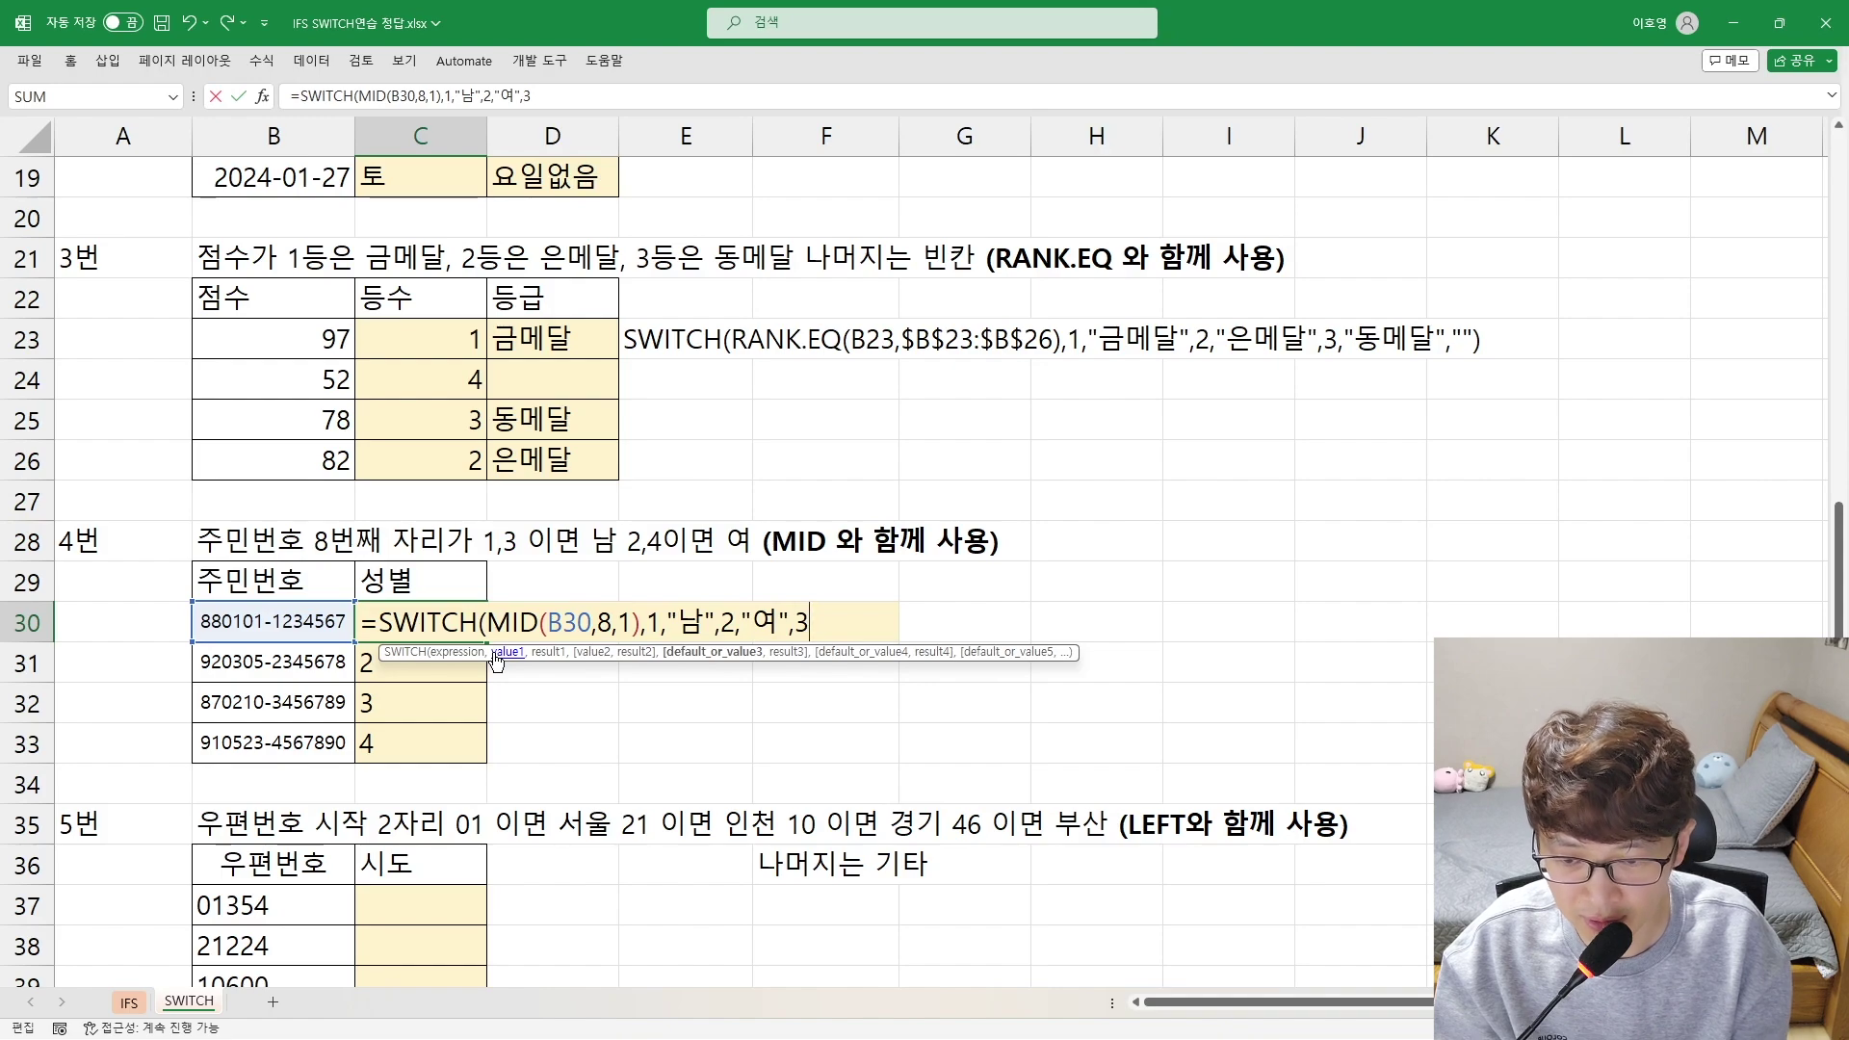
type(",\"남\",")
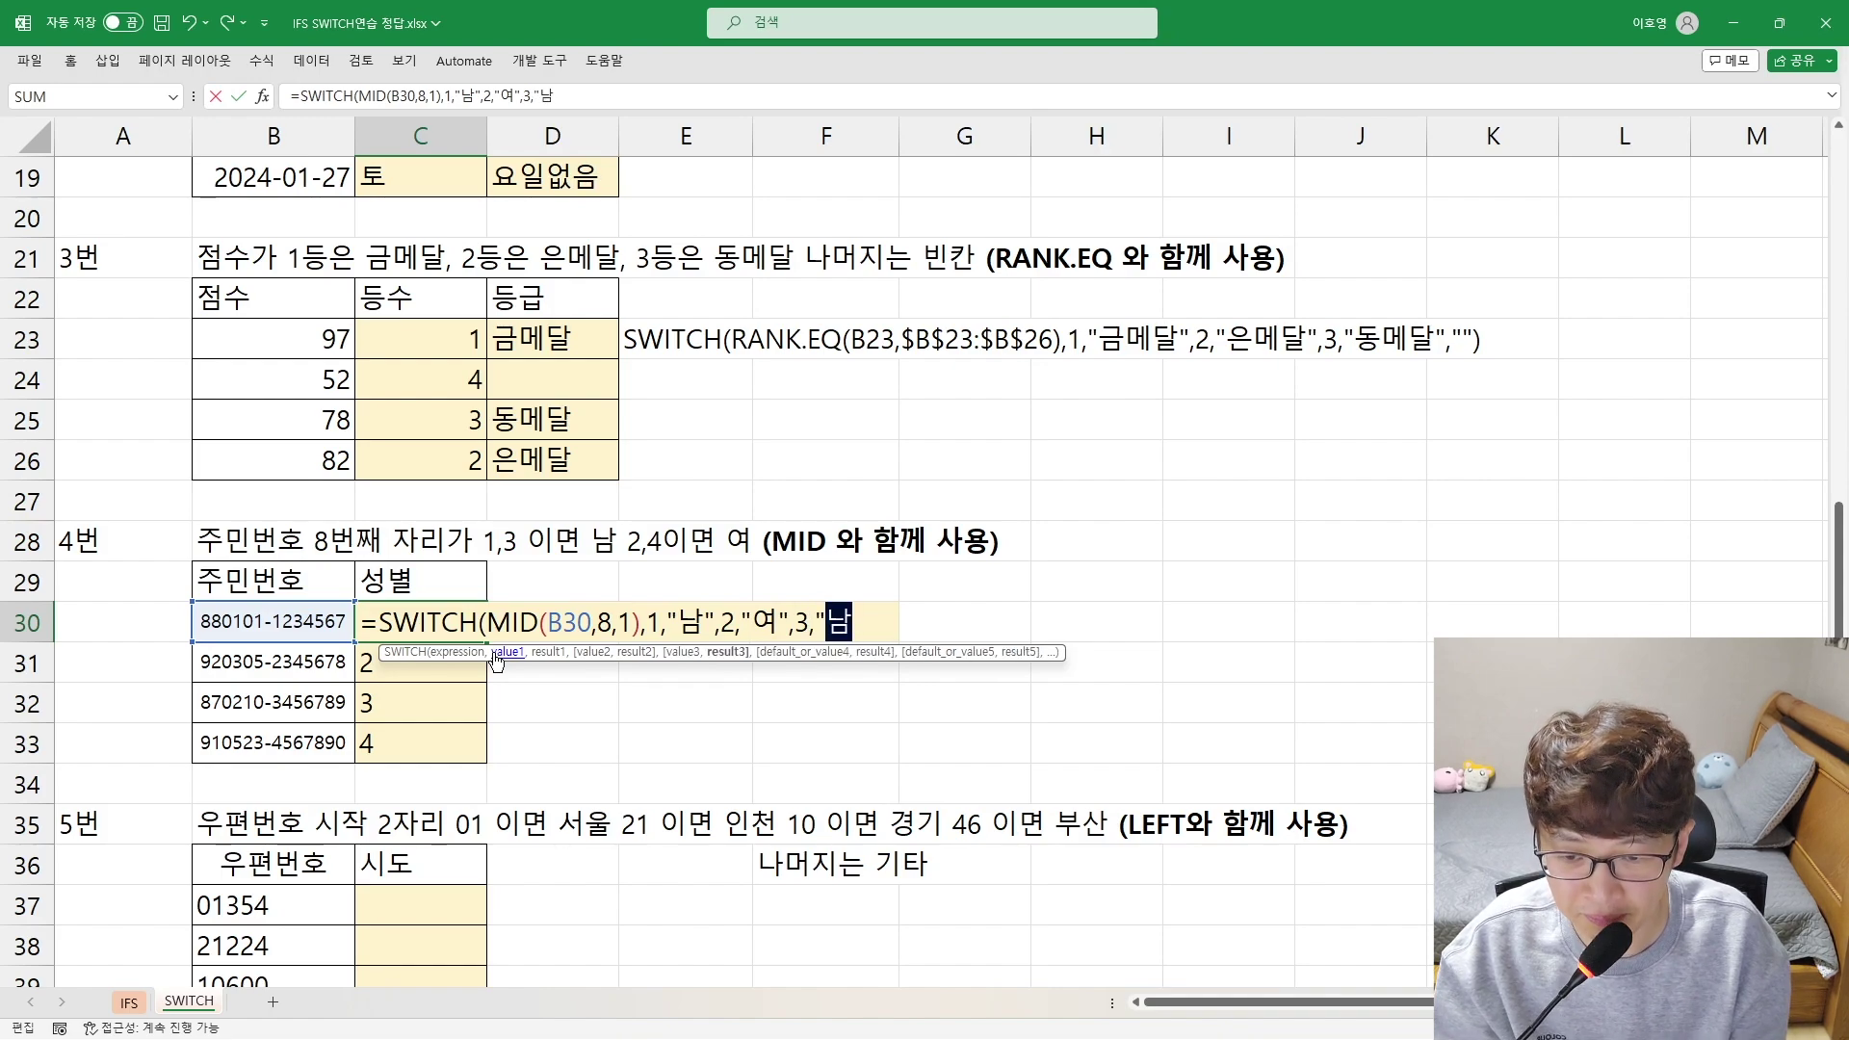
type("4,\"여")
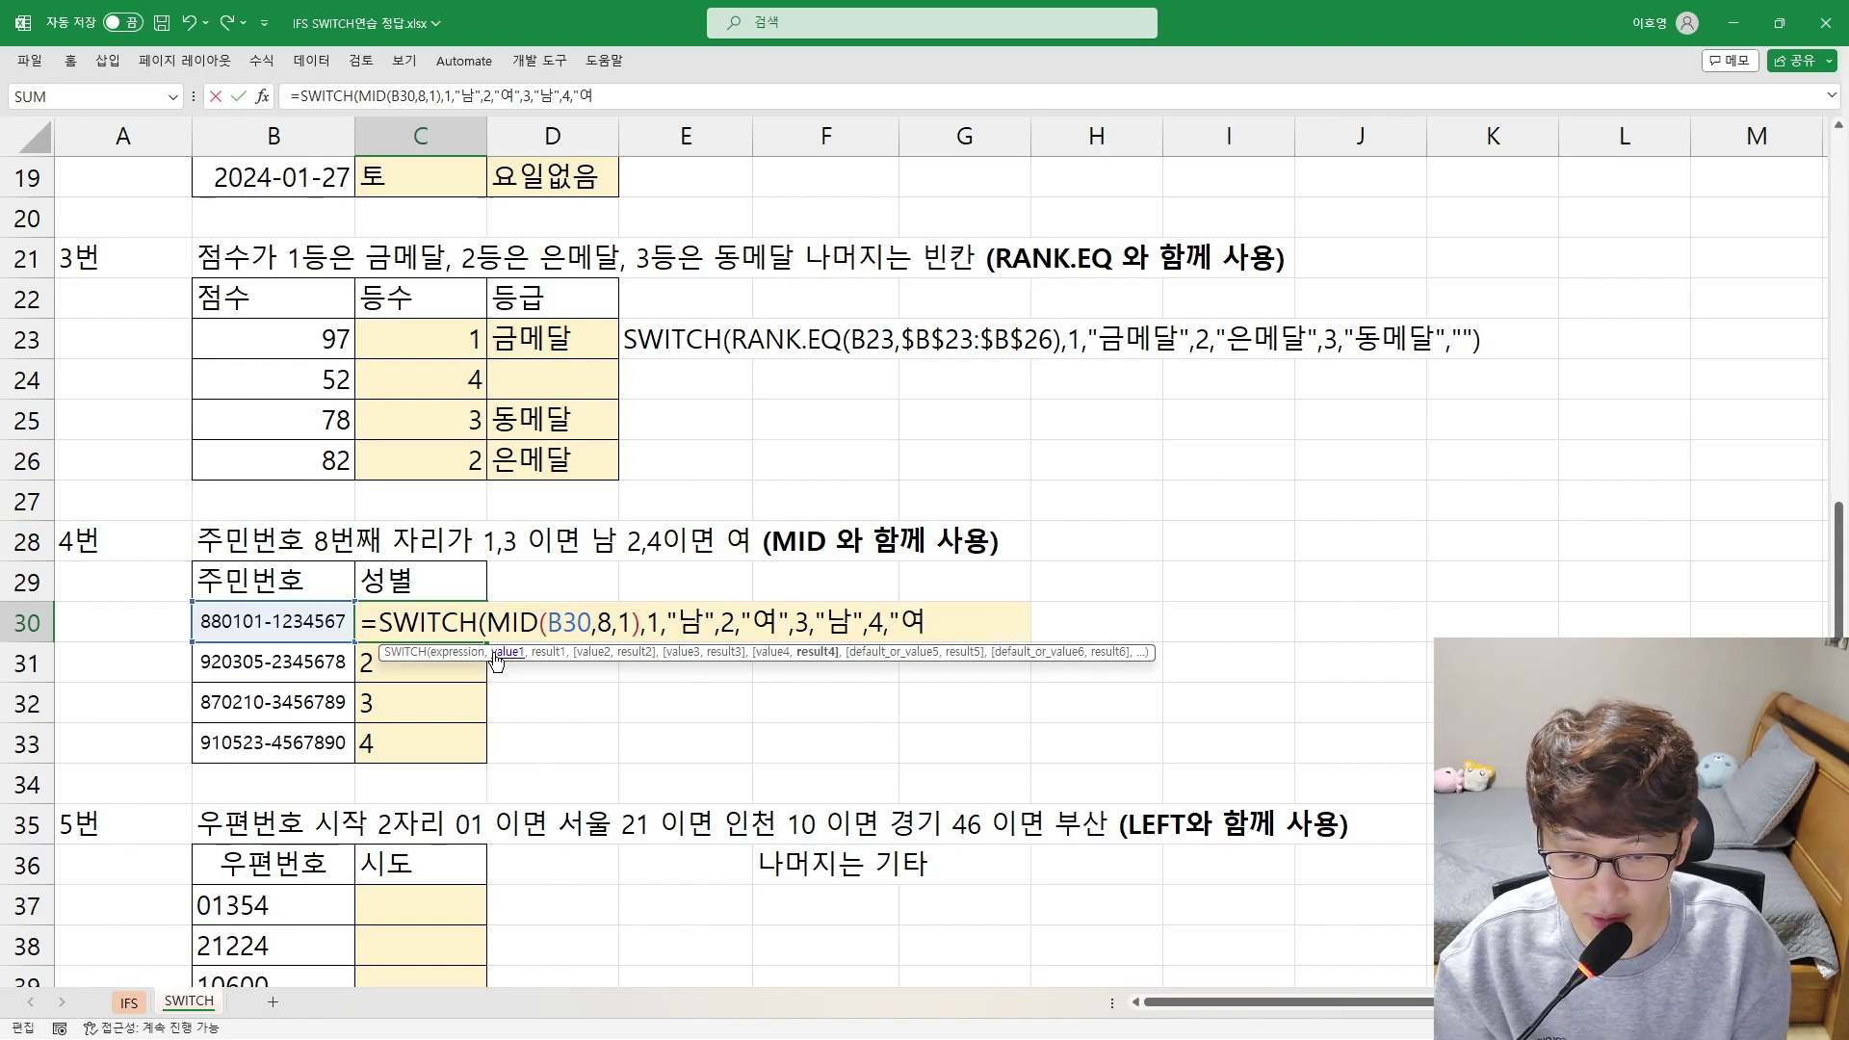
type("\")")
key("Return")
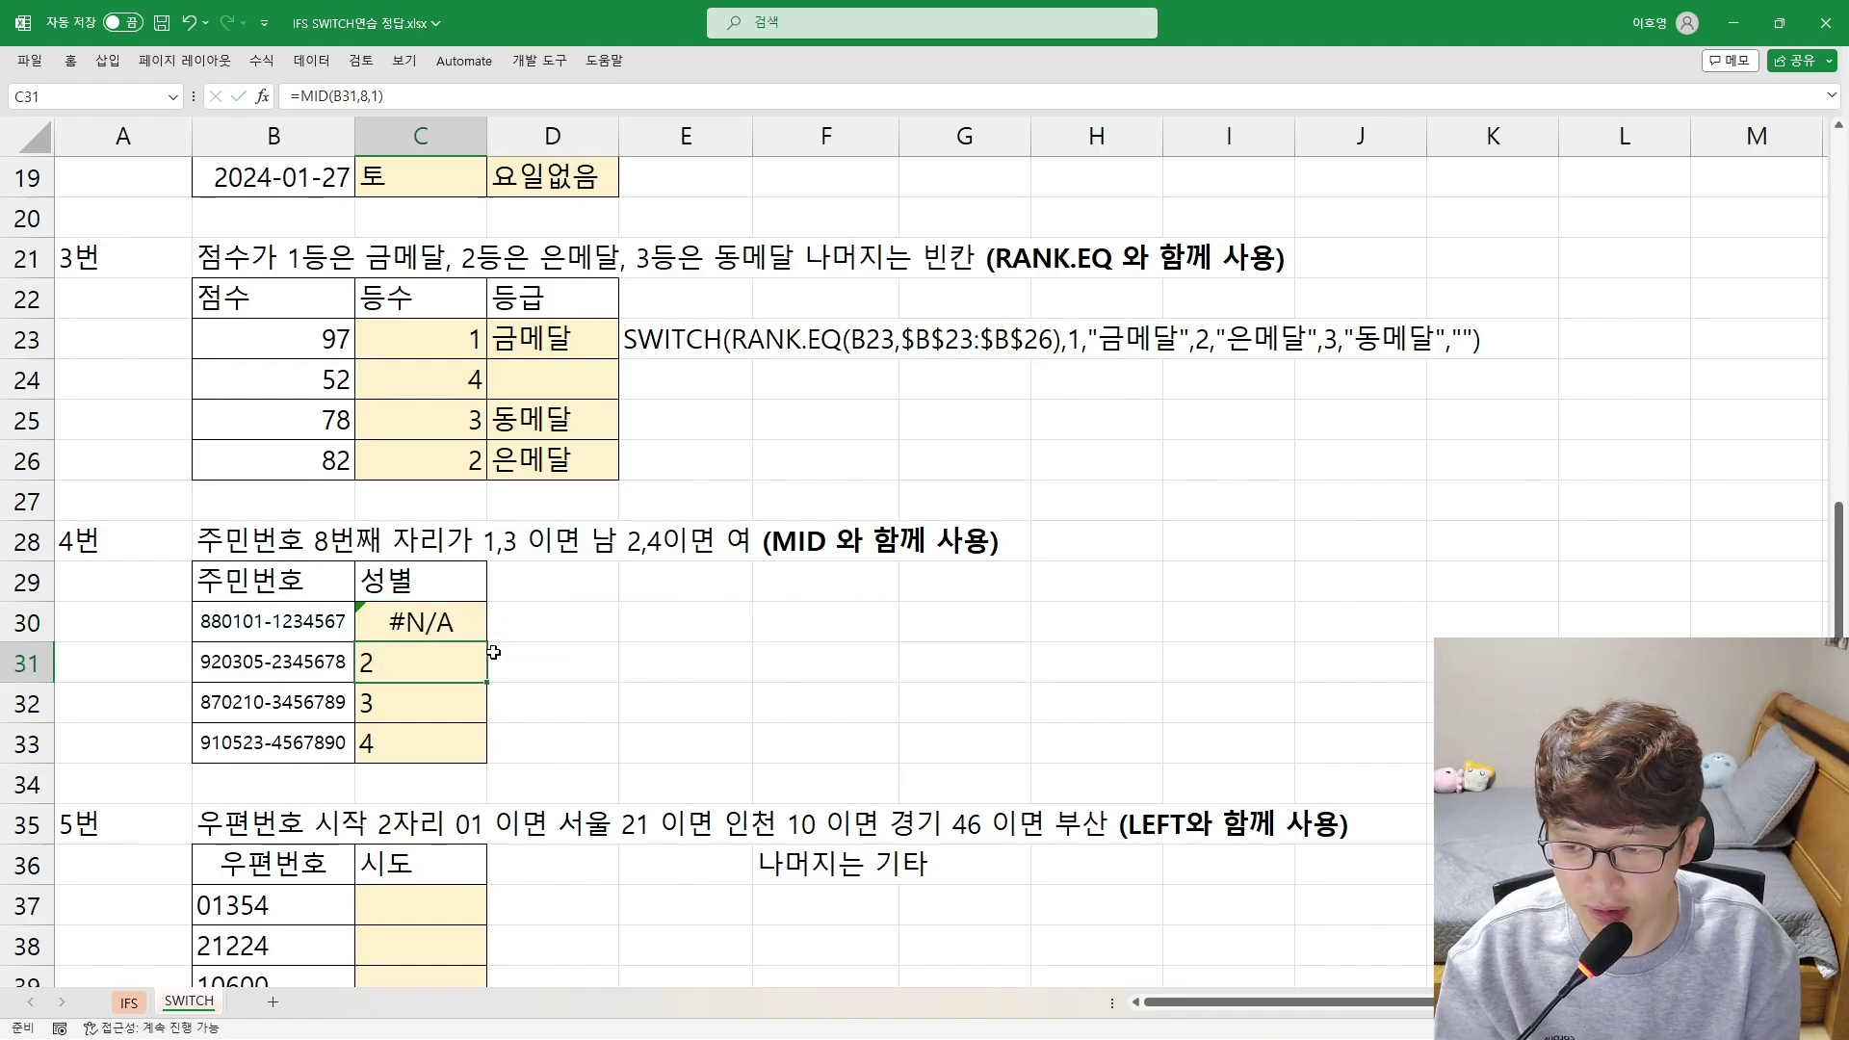
Recheck the SWITCH formula in C30 and fill it down through C33
key("Up")
key("F2")
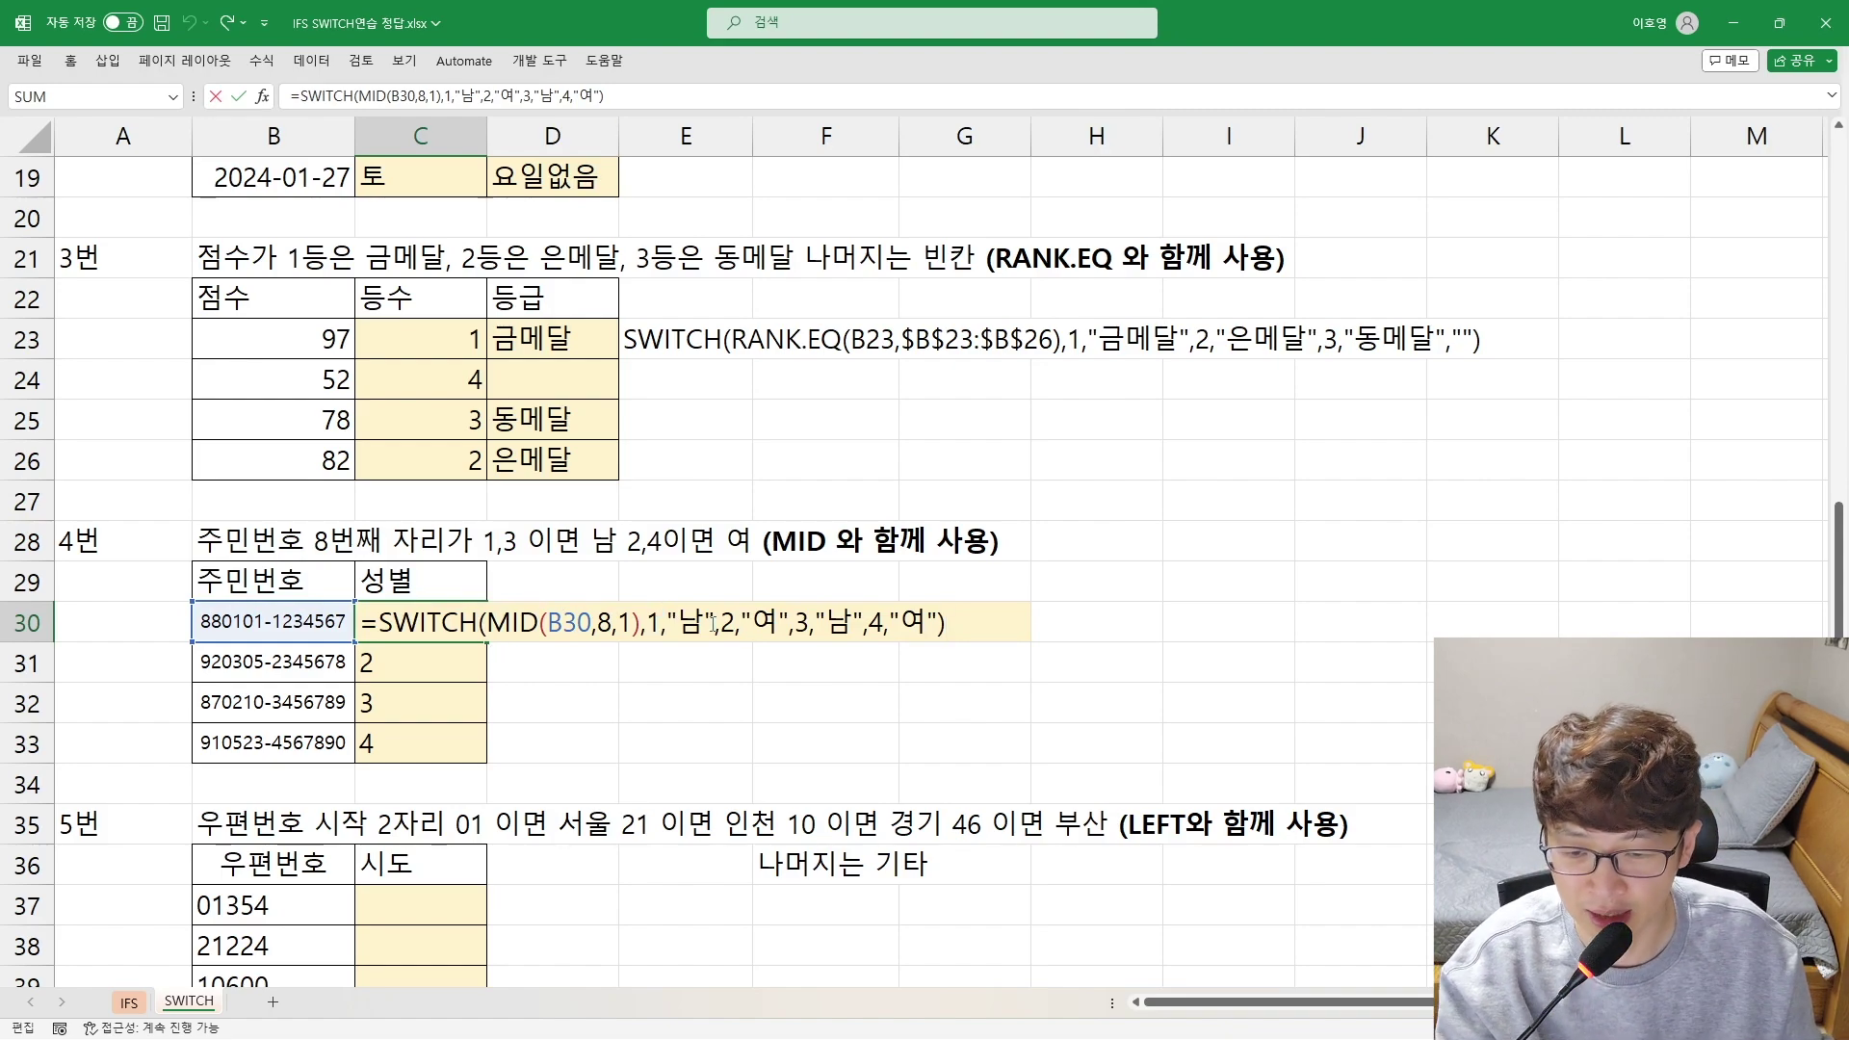
key("ctrl+Return")
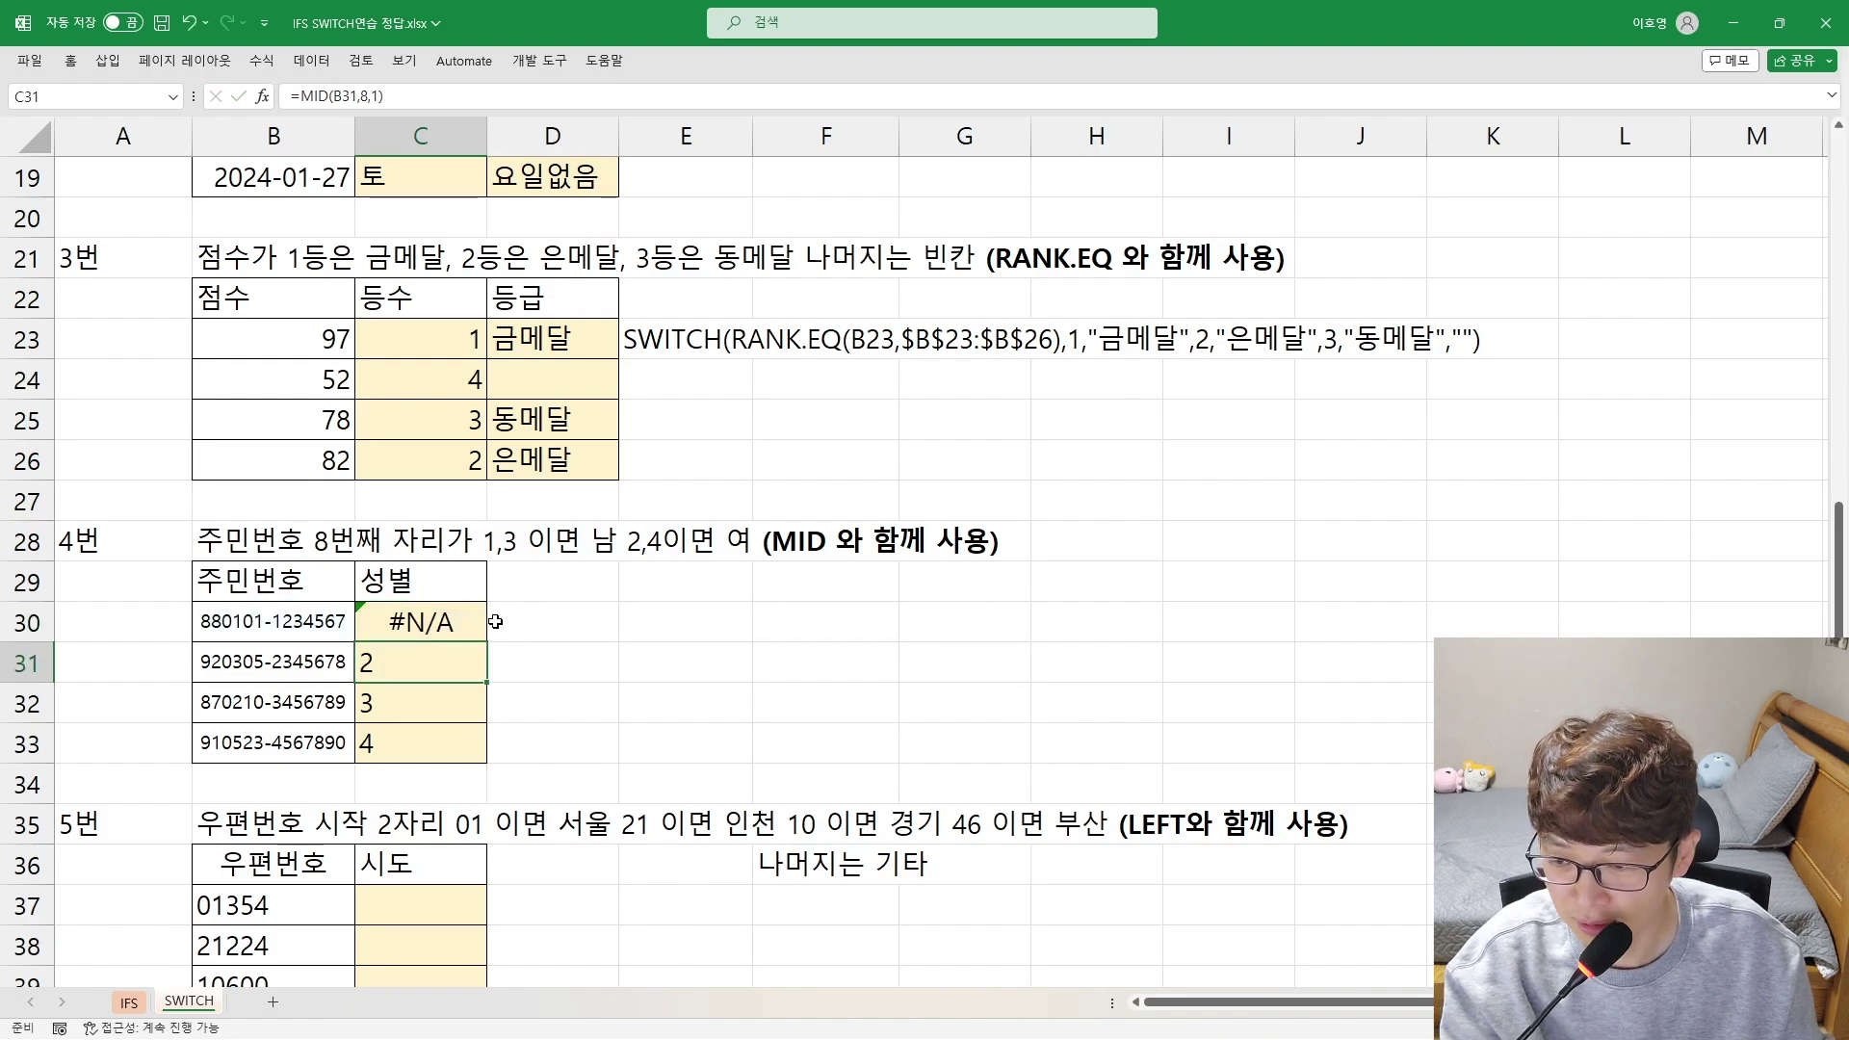
left_click_drag(487, 641, 452, 758)
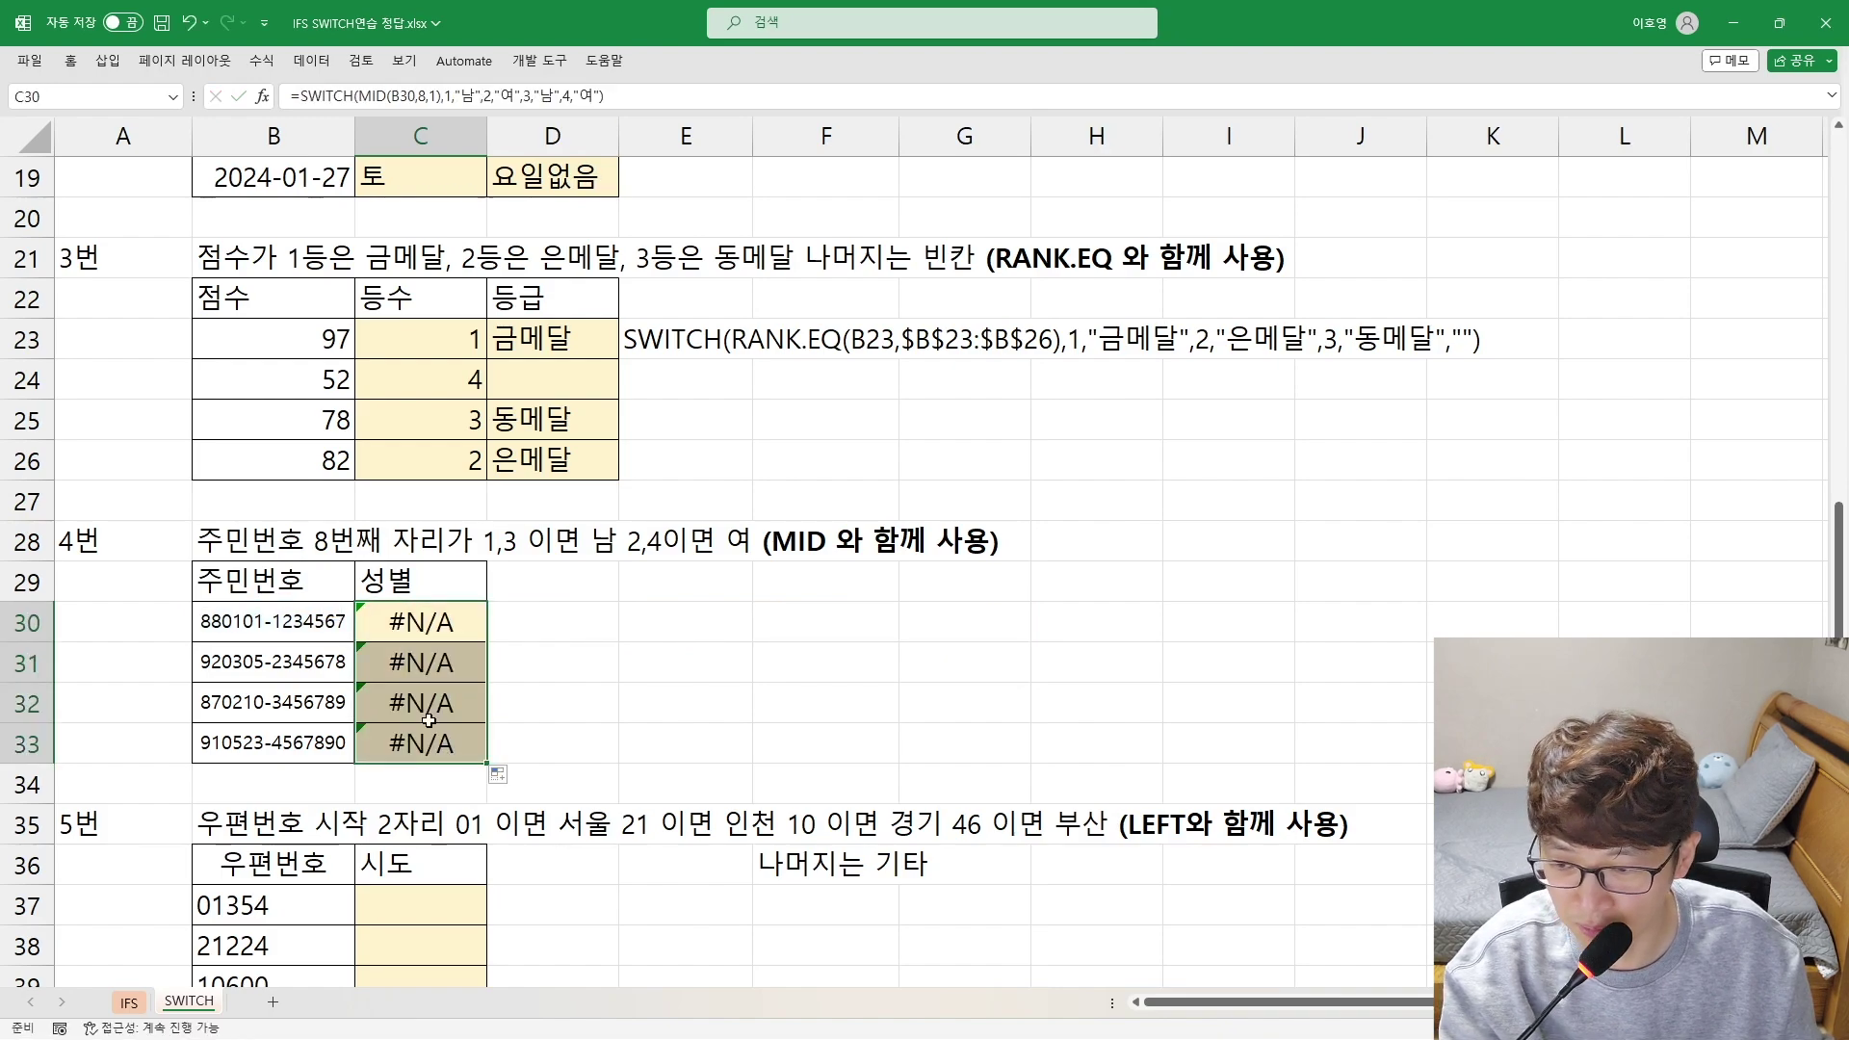
Change the first comparison value in C30's SWITCH formula to the text "1" so it matches the MID output type
double_click(420, 619)
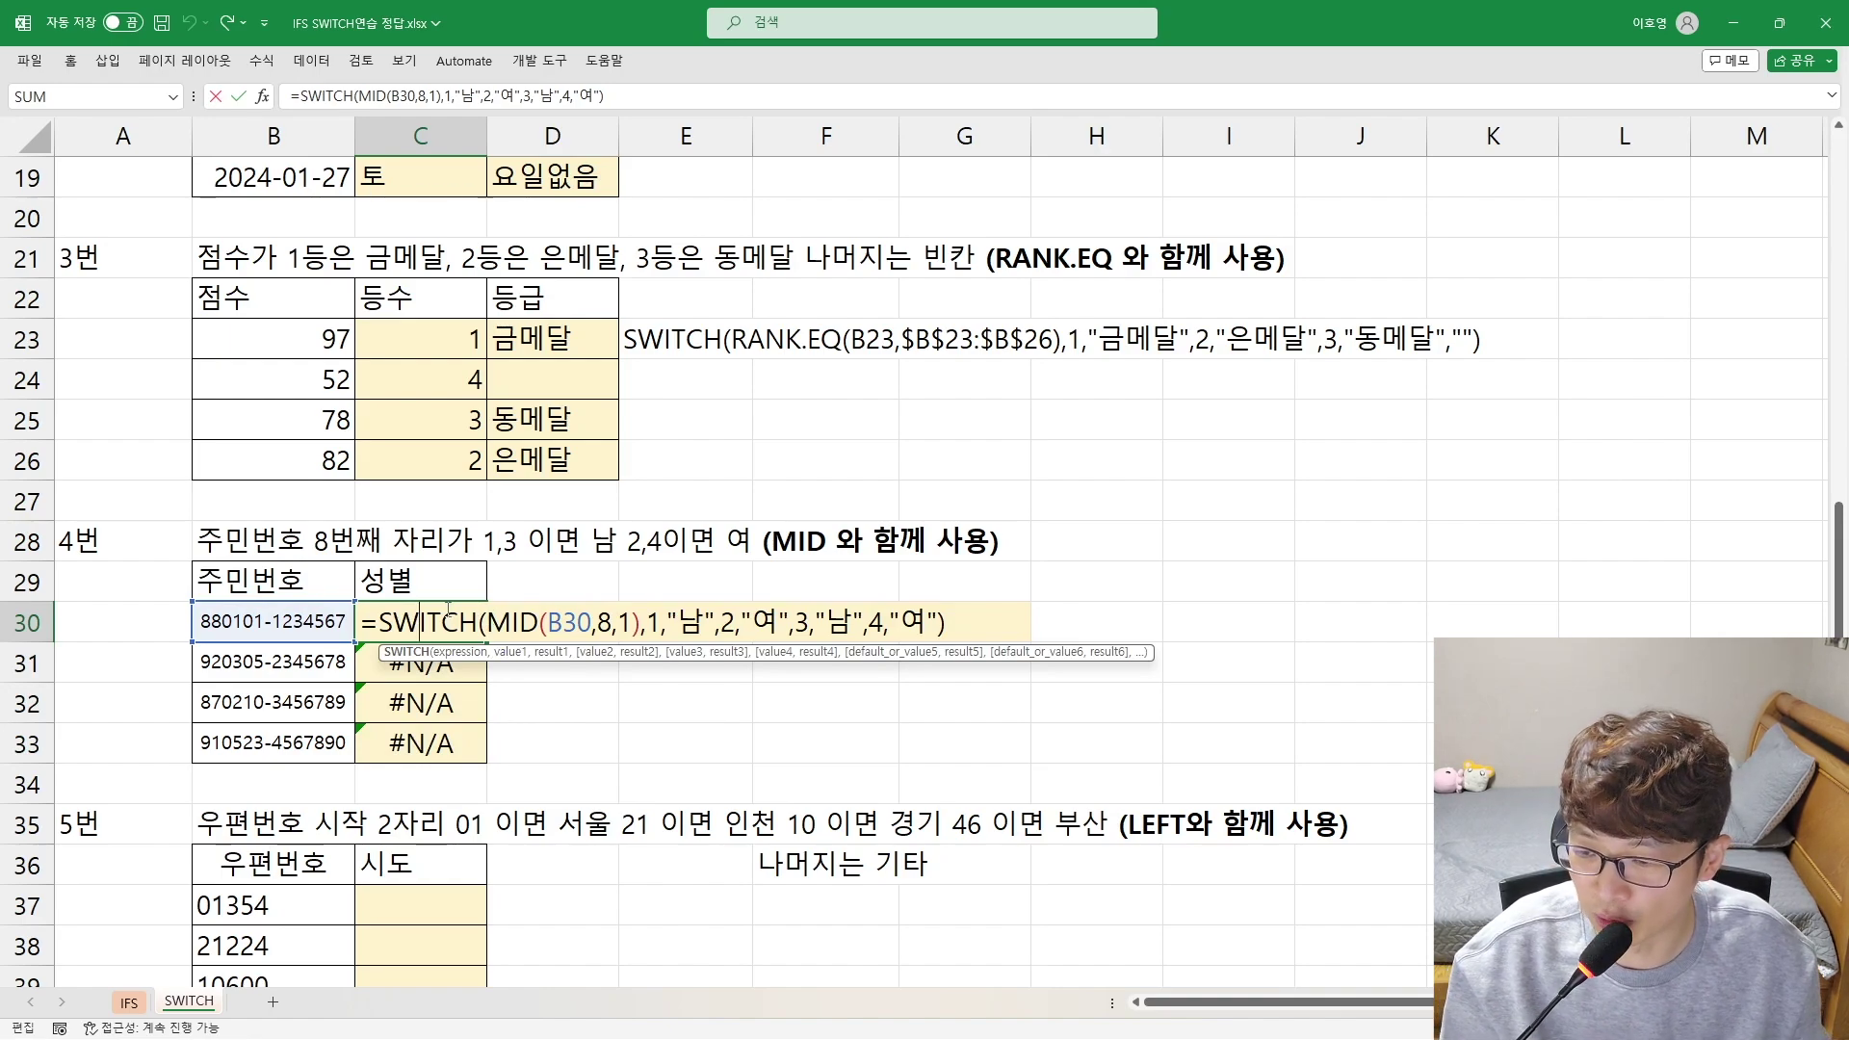
left_click_drag(487, 626, 641, 624)
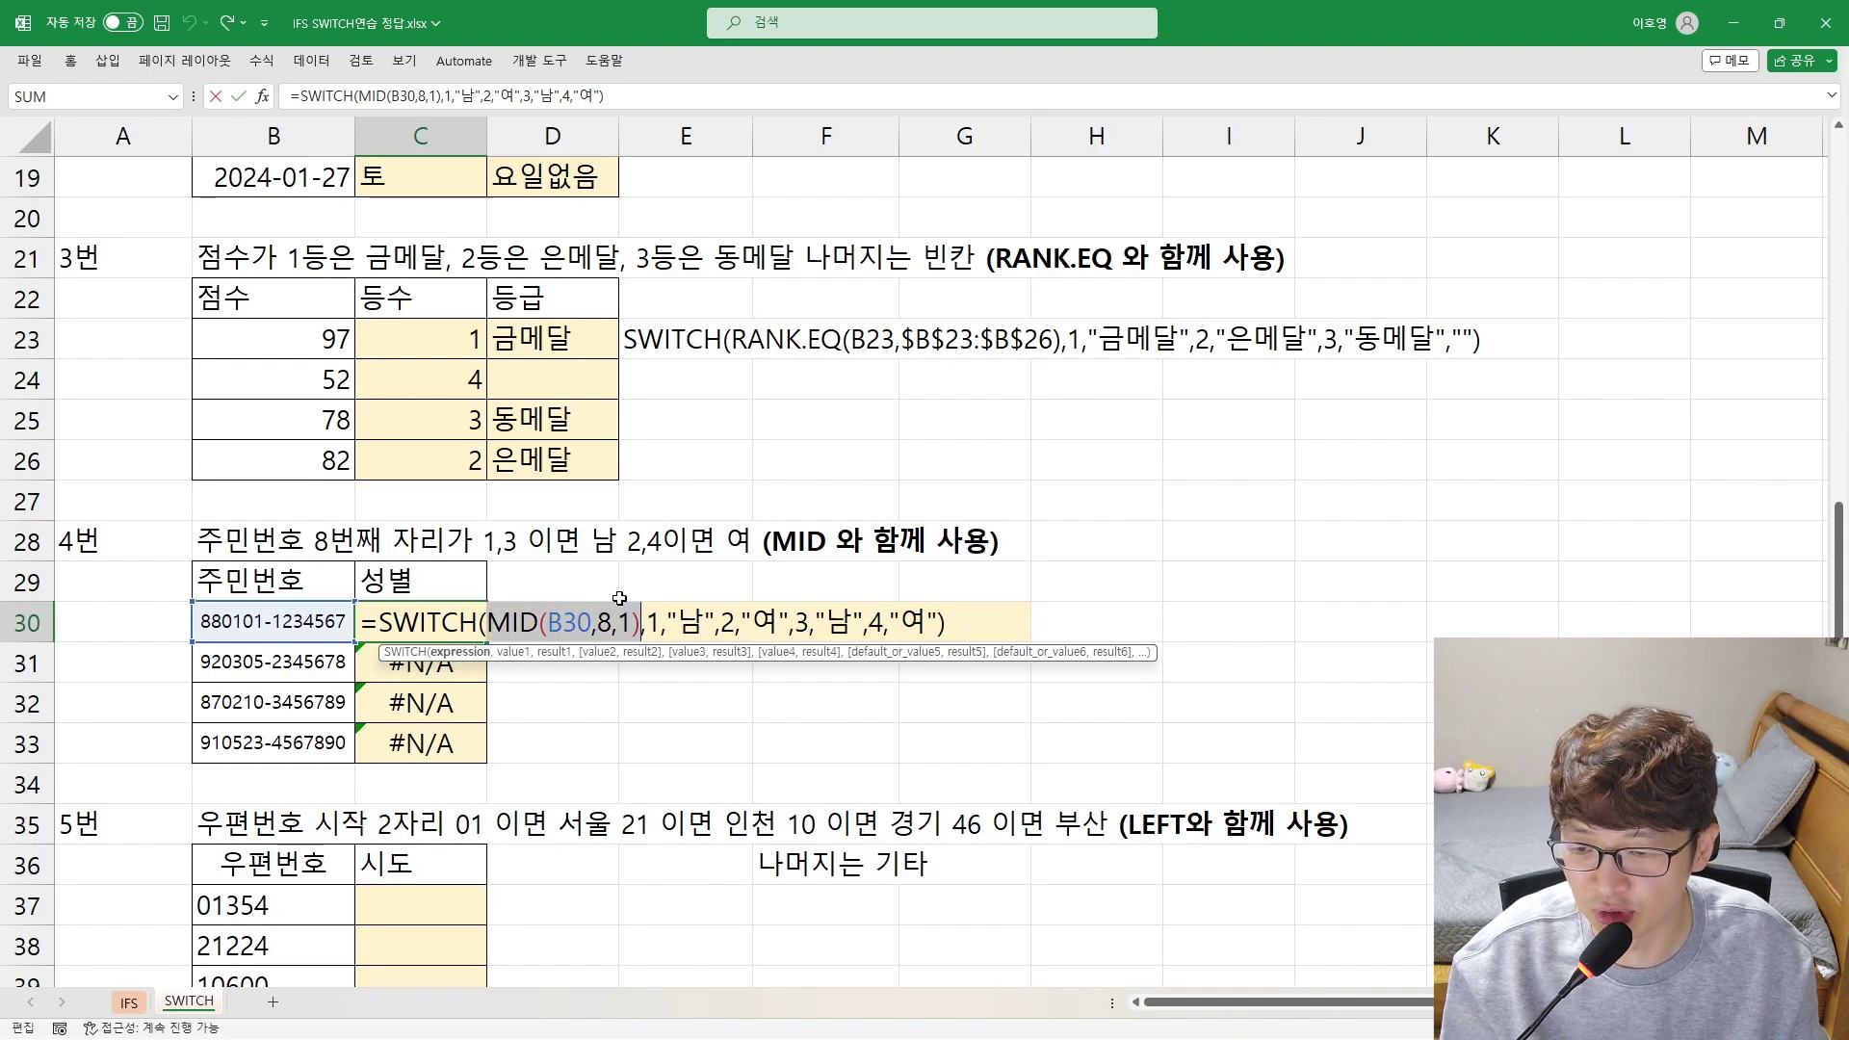
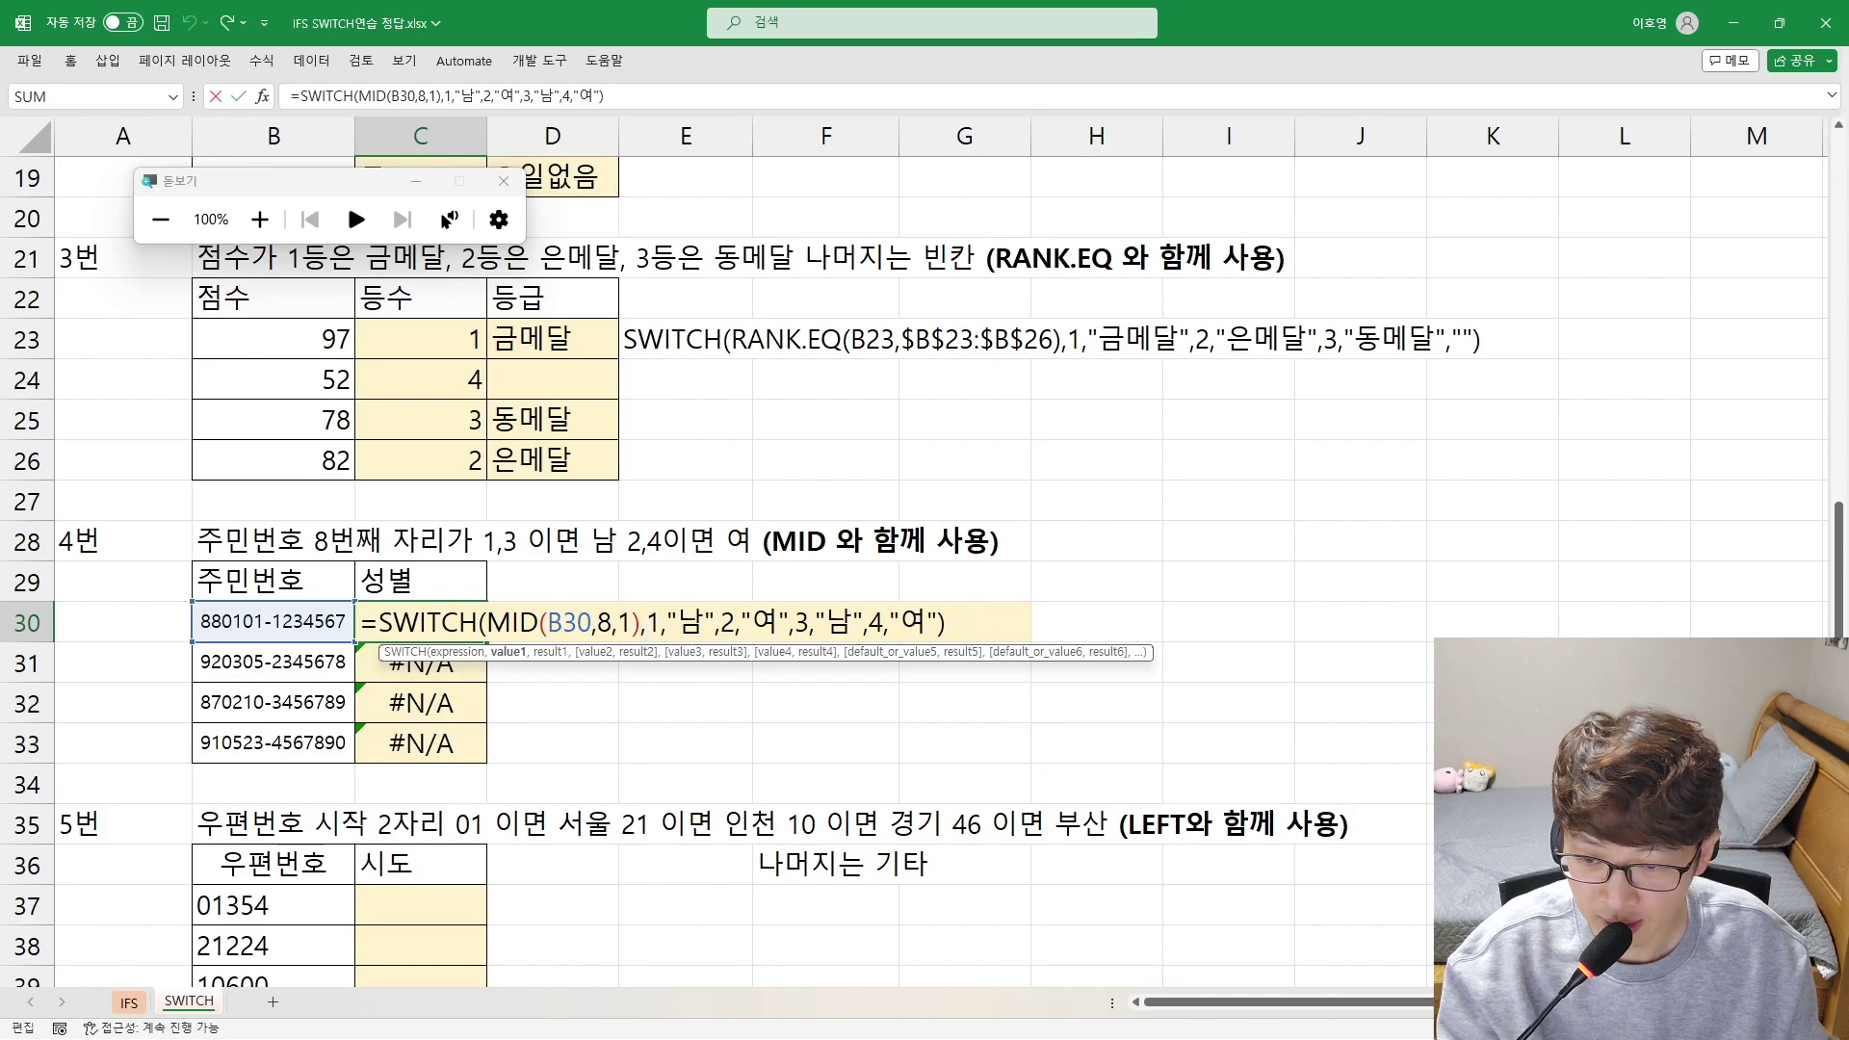
type("\"1\"")
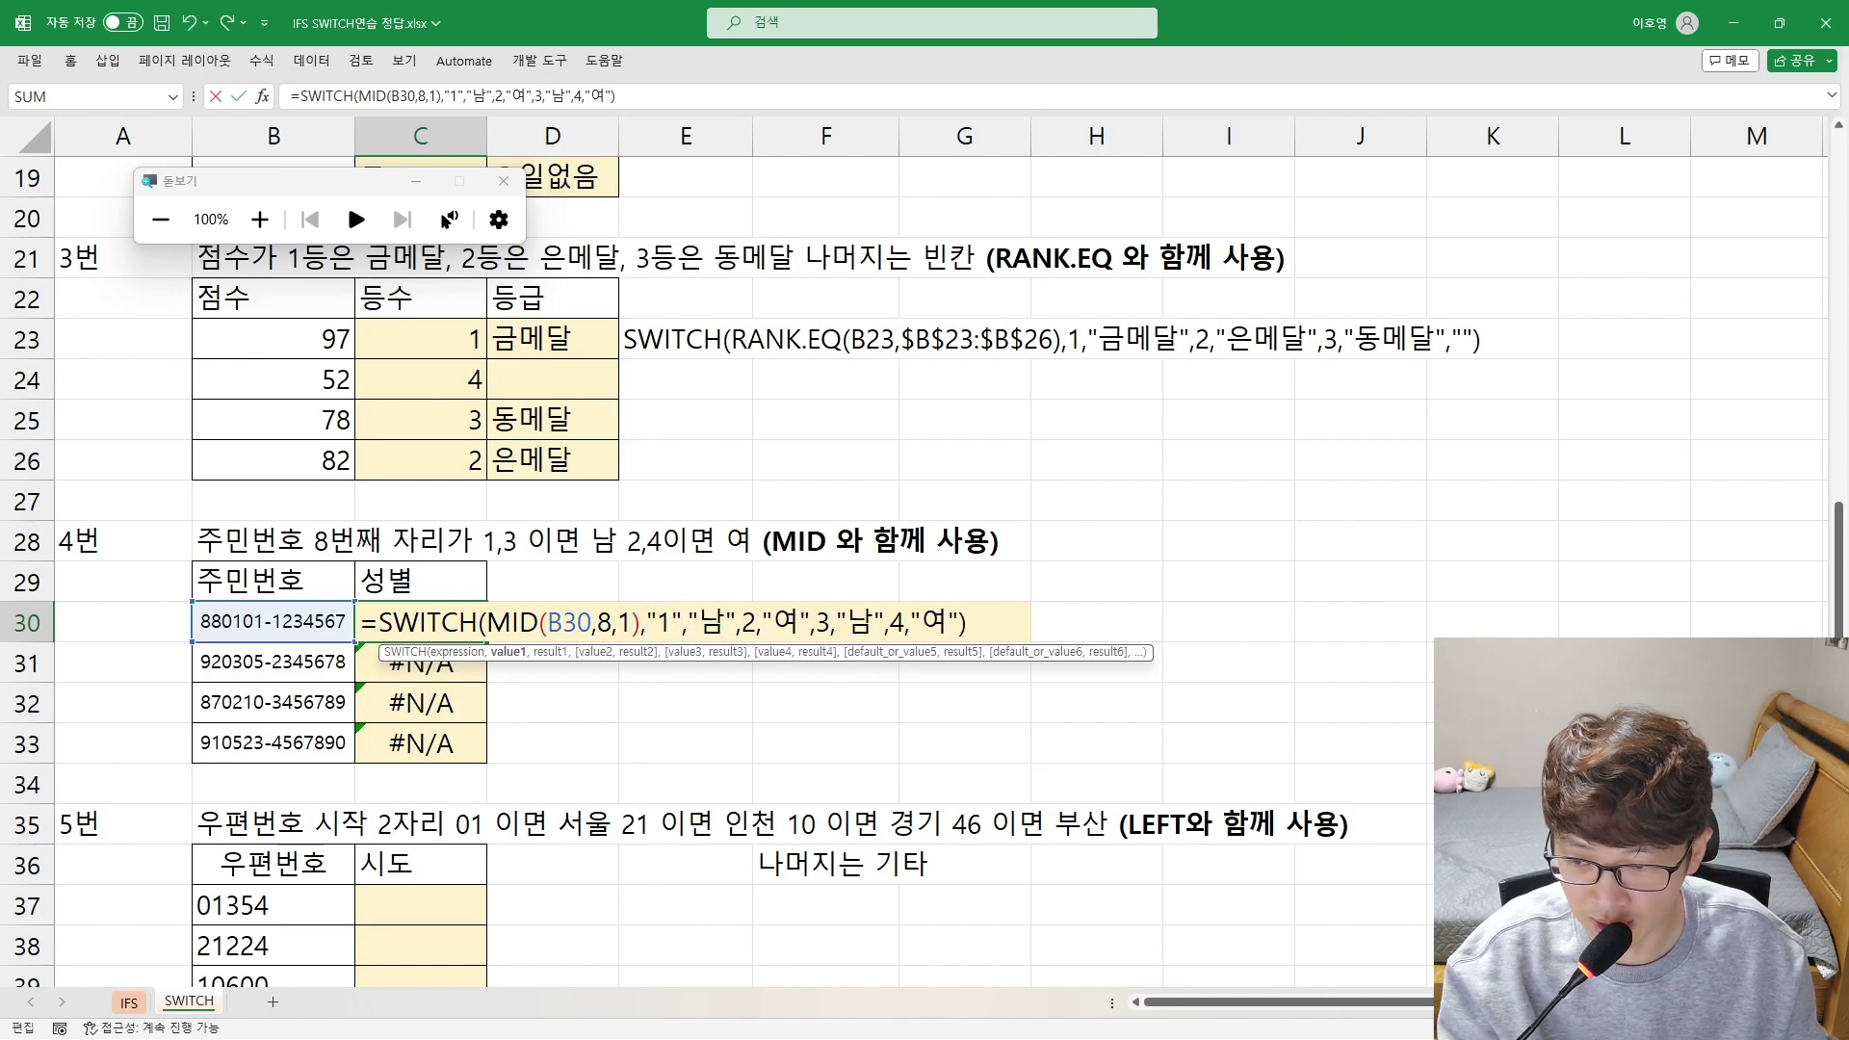
type("₩")
key("Return")
left_click(858, 596)
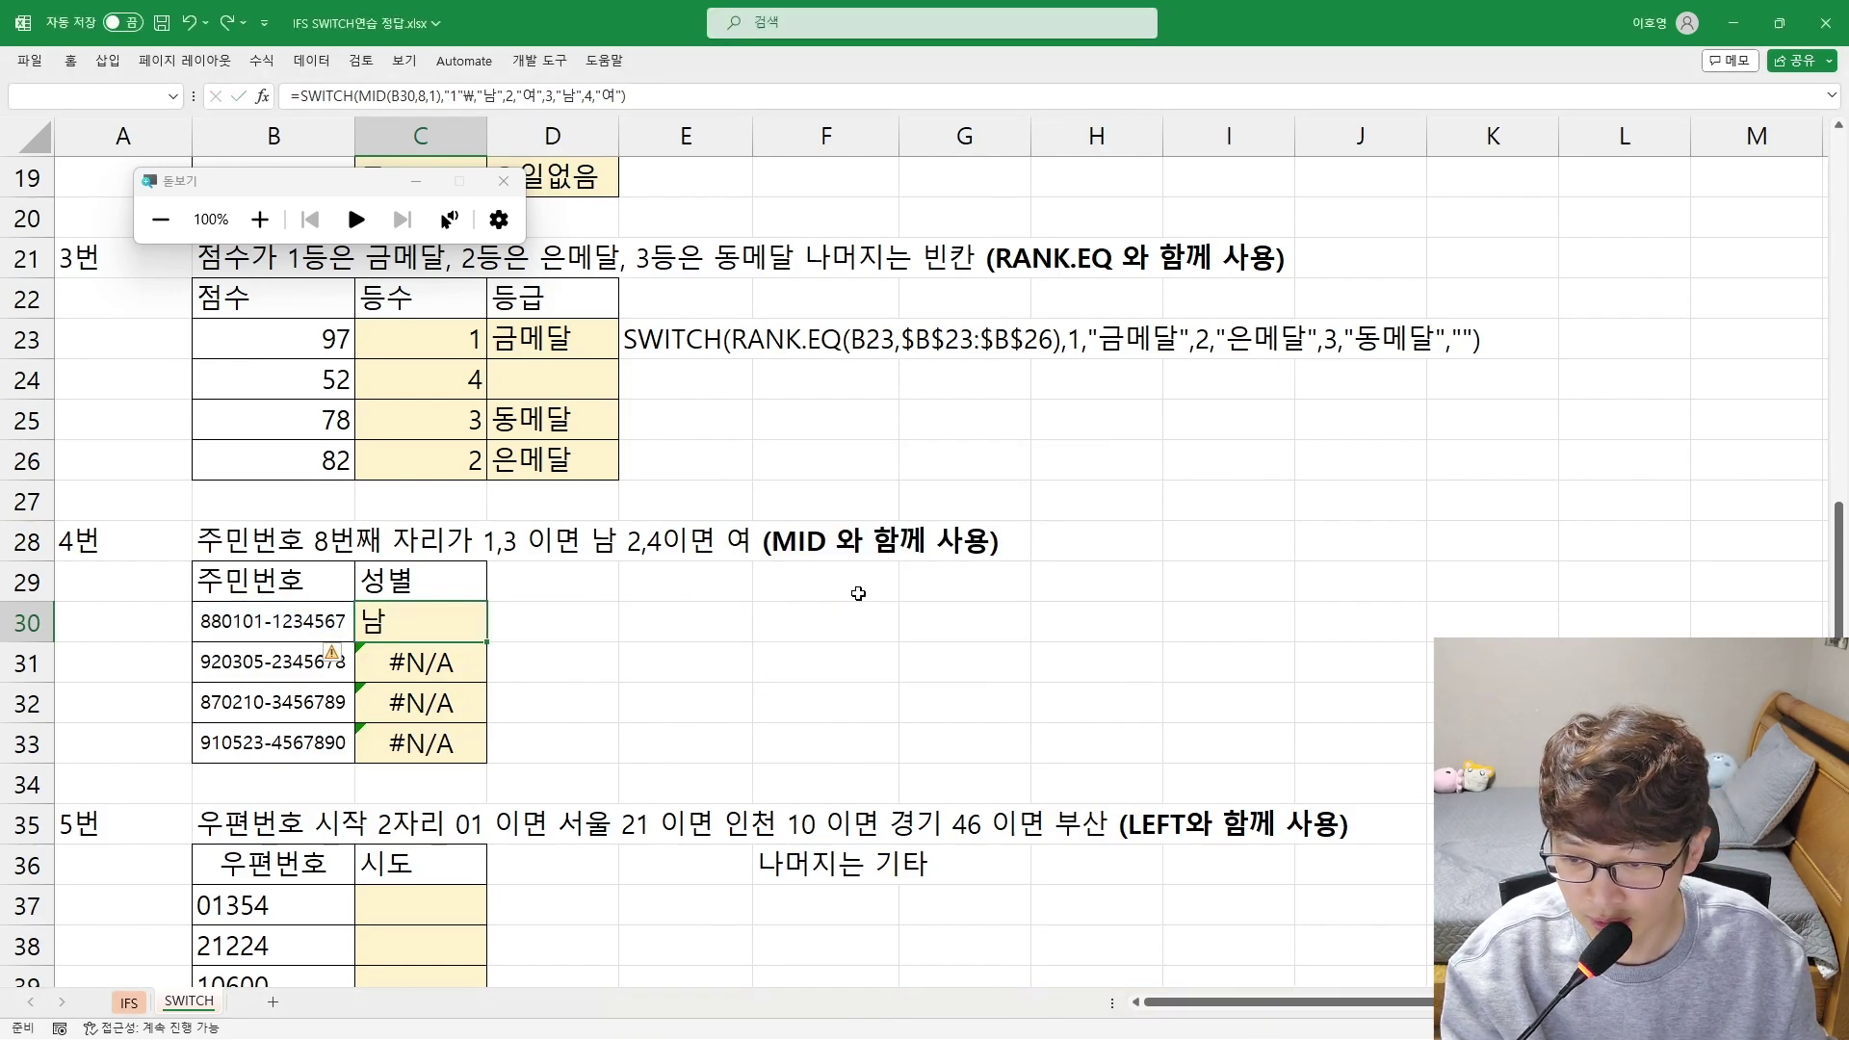
Change the second comparison value in C30's SWITCH formula to the text "2"
double_click(452, 621)
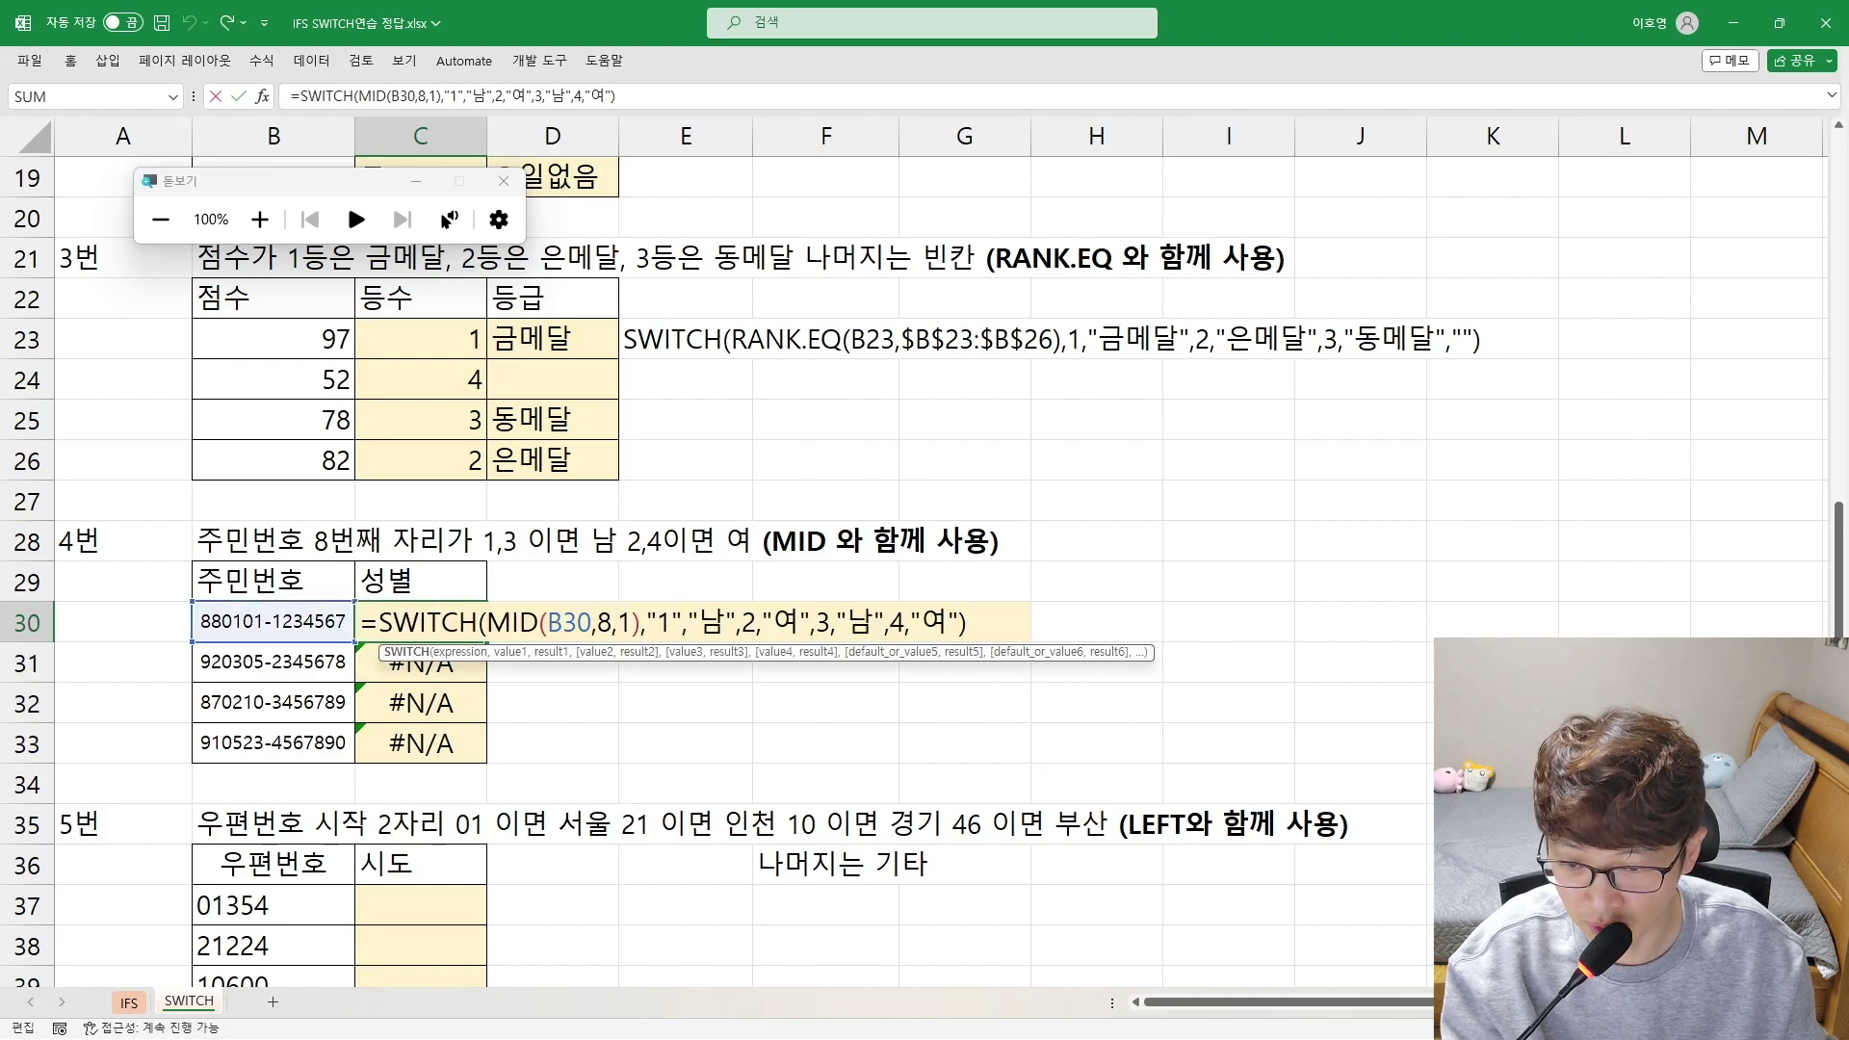
left_click(741, 622)
type("\"1")
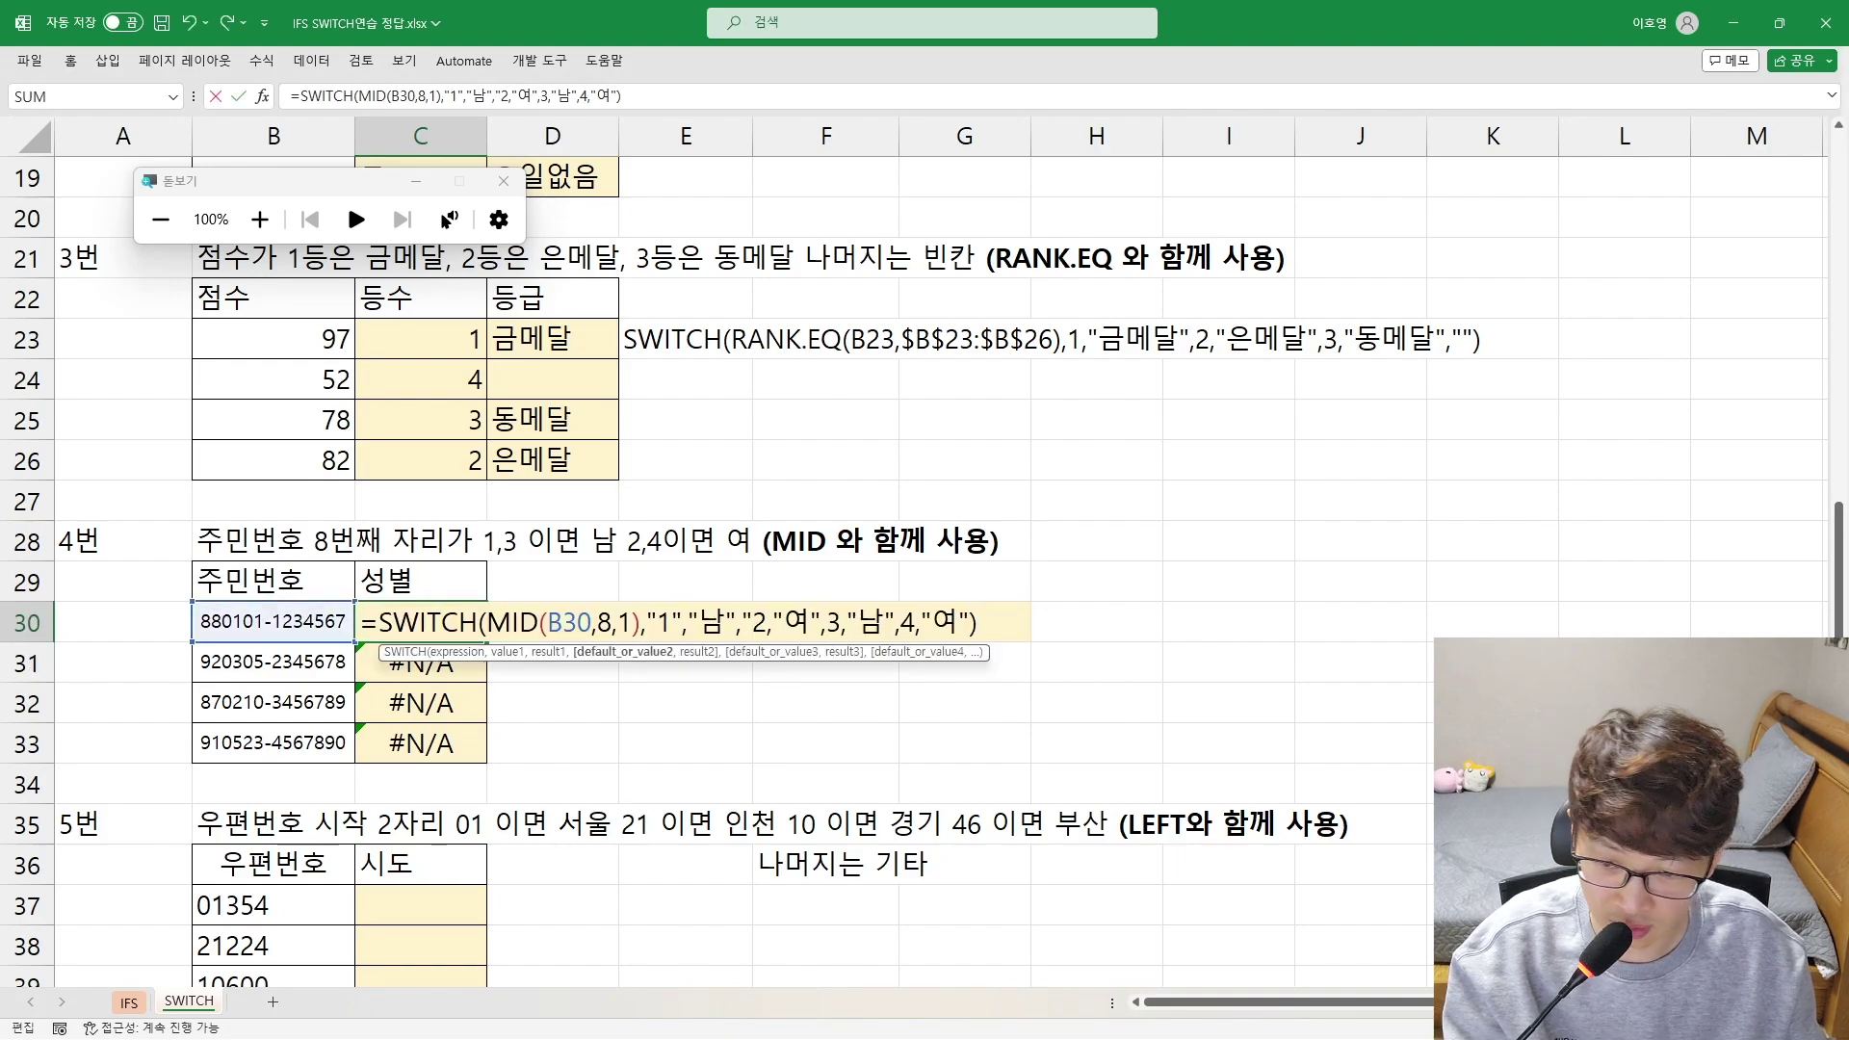
type("\"")
key("Right")
key("Right")
key("Right")
key("Right")
key("Right")
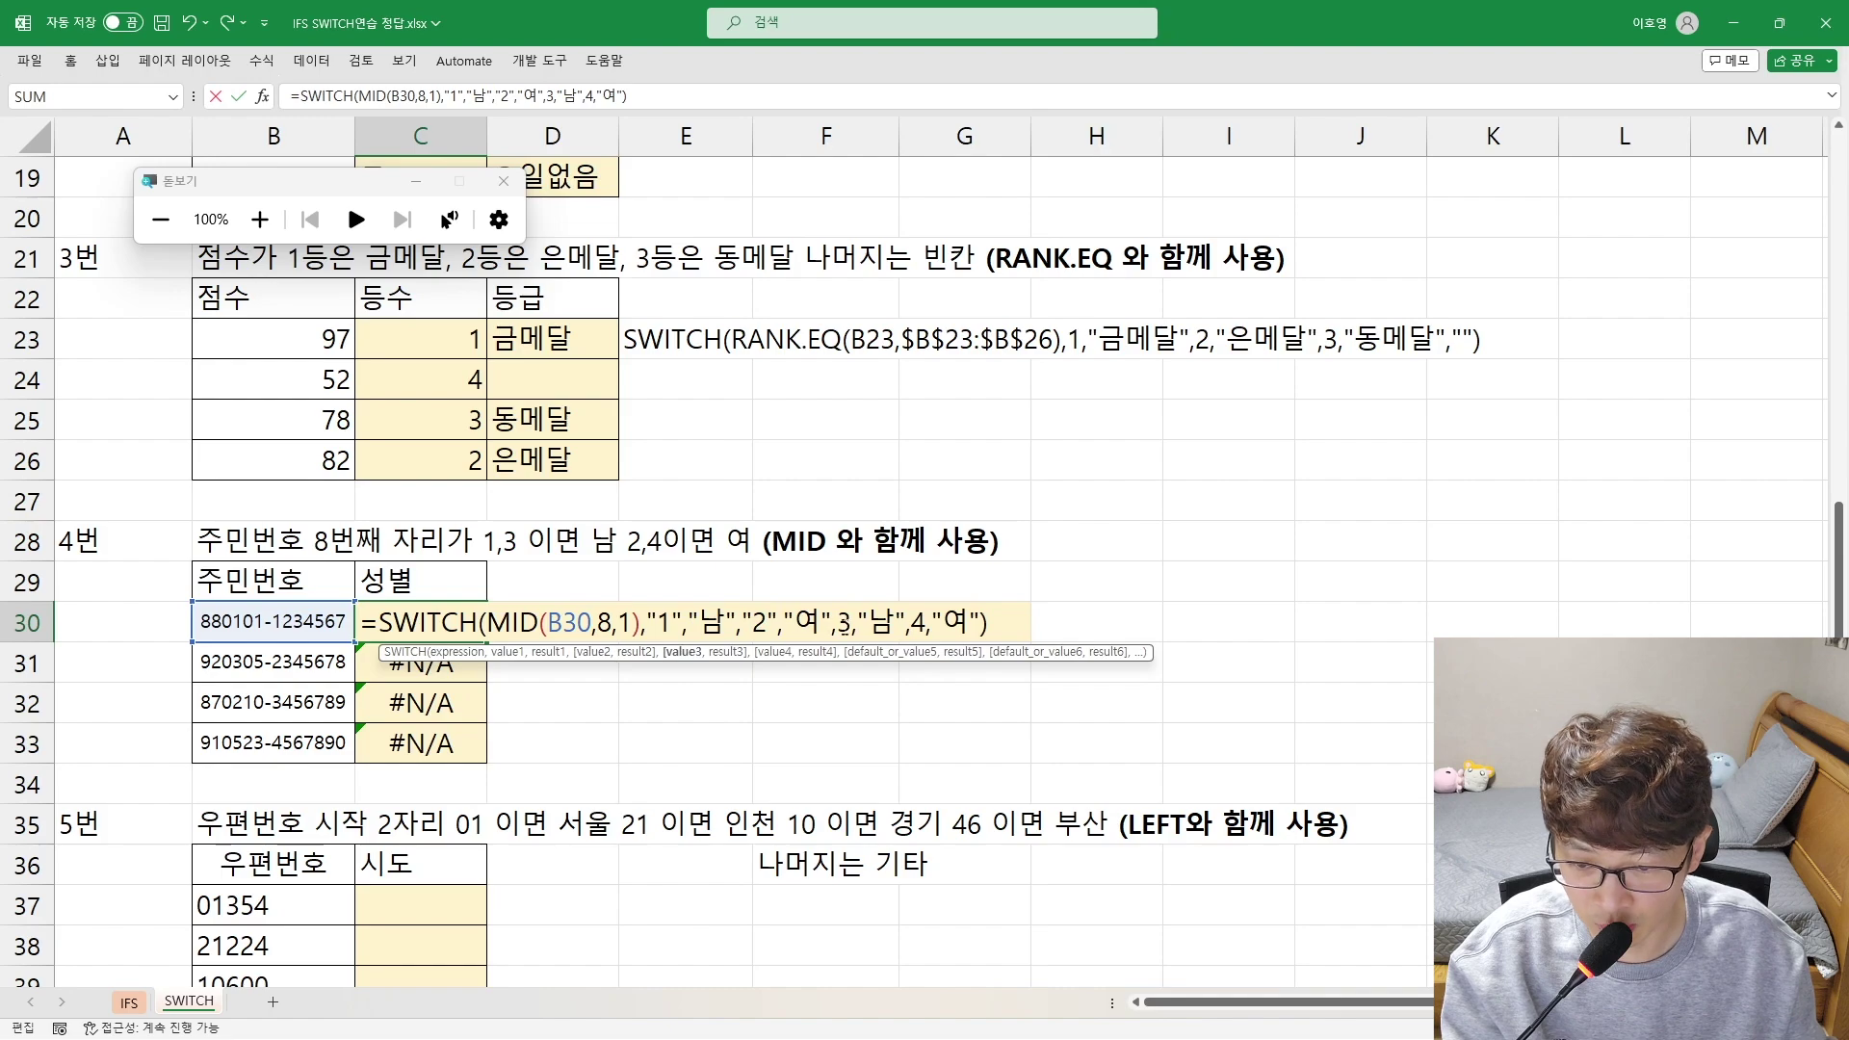
Change the remaining comparison values in C30's SWITCH formula to the texts "3" and "4"
type("\"1")
type("\"3\"")
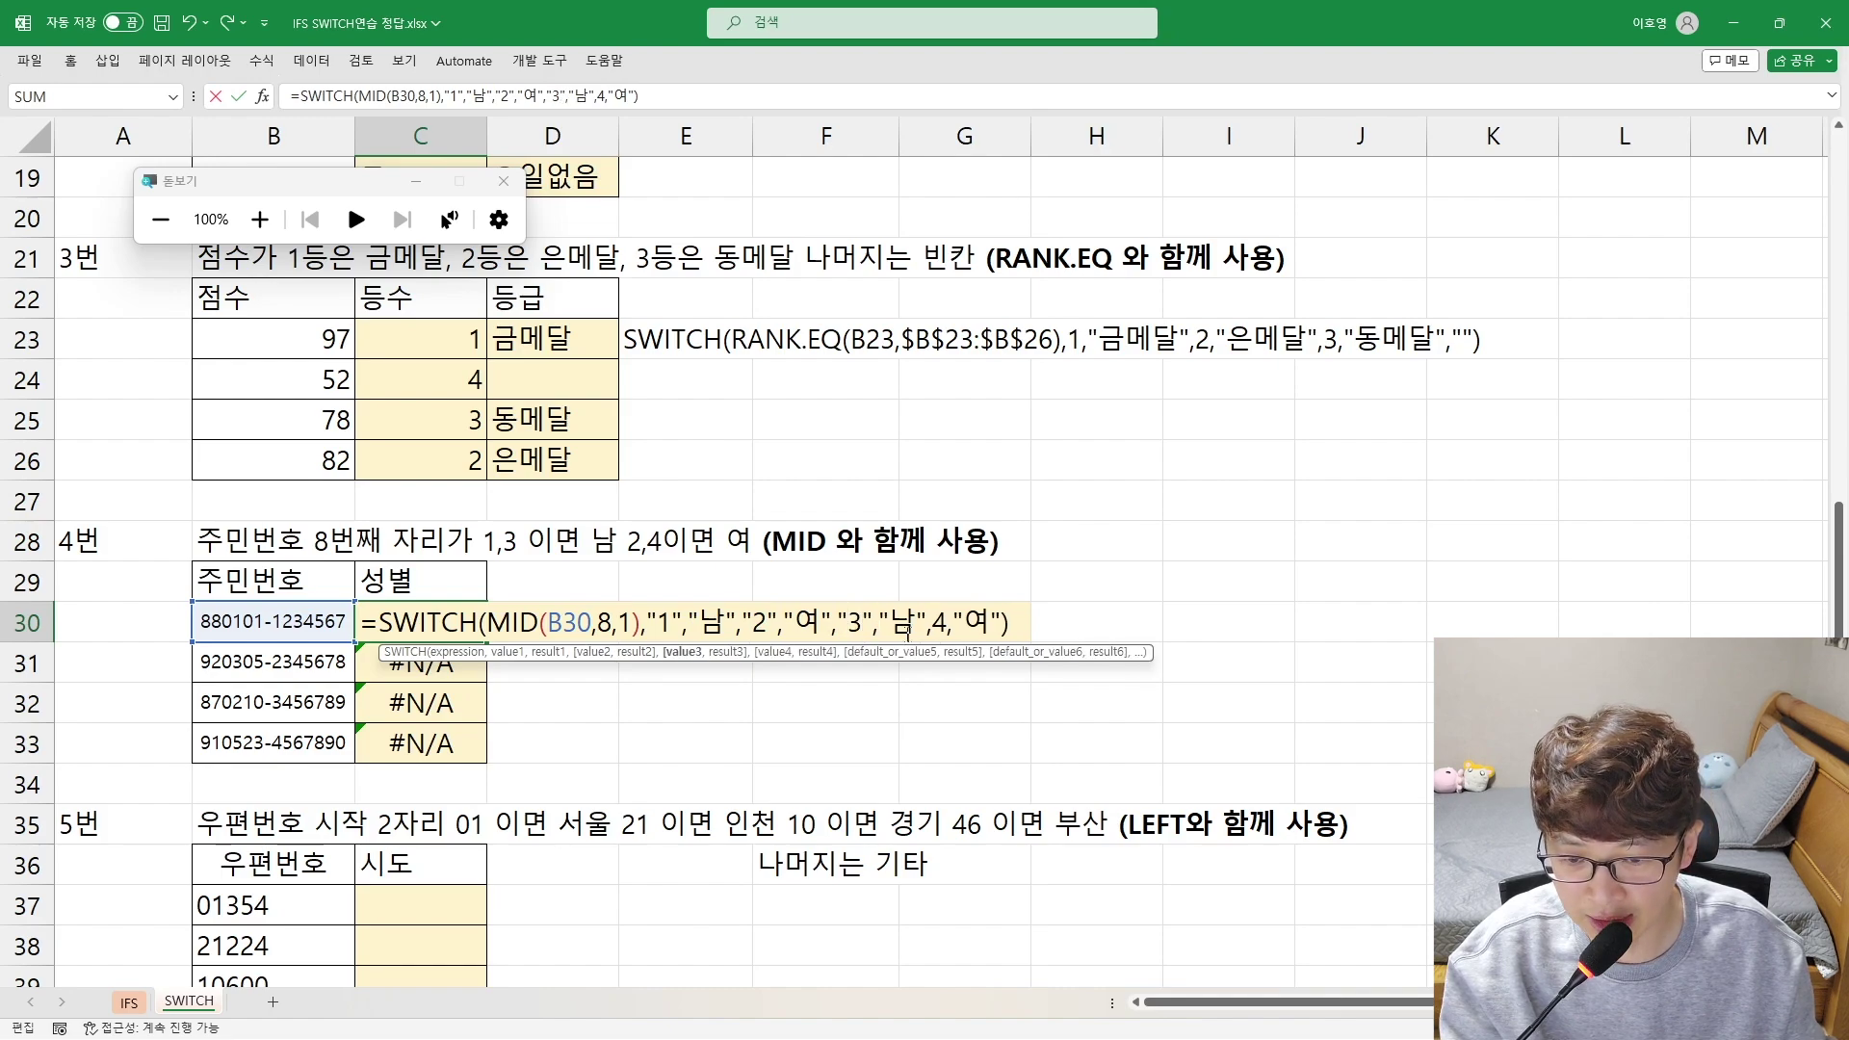
key("Right")
key("Right")
key("Right")
key("Right")
key("Right")
type("\"남")
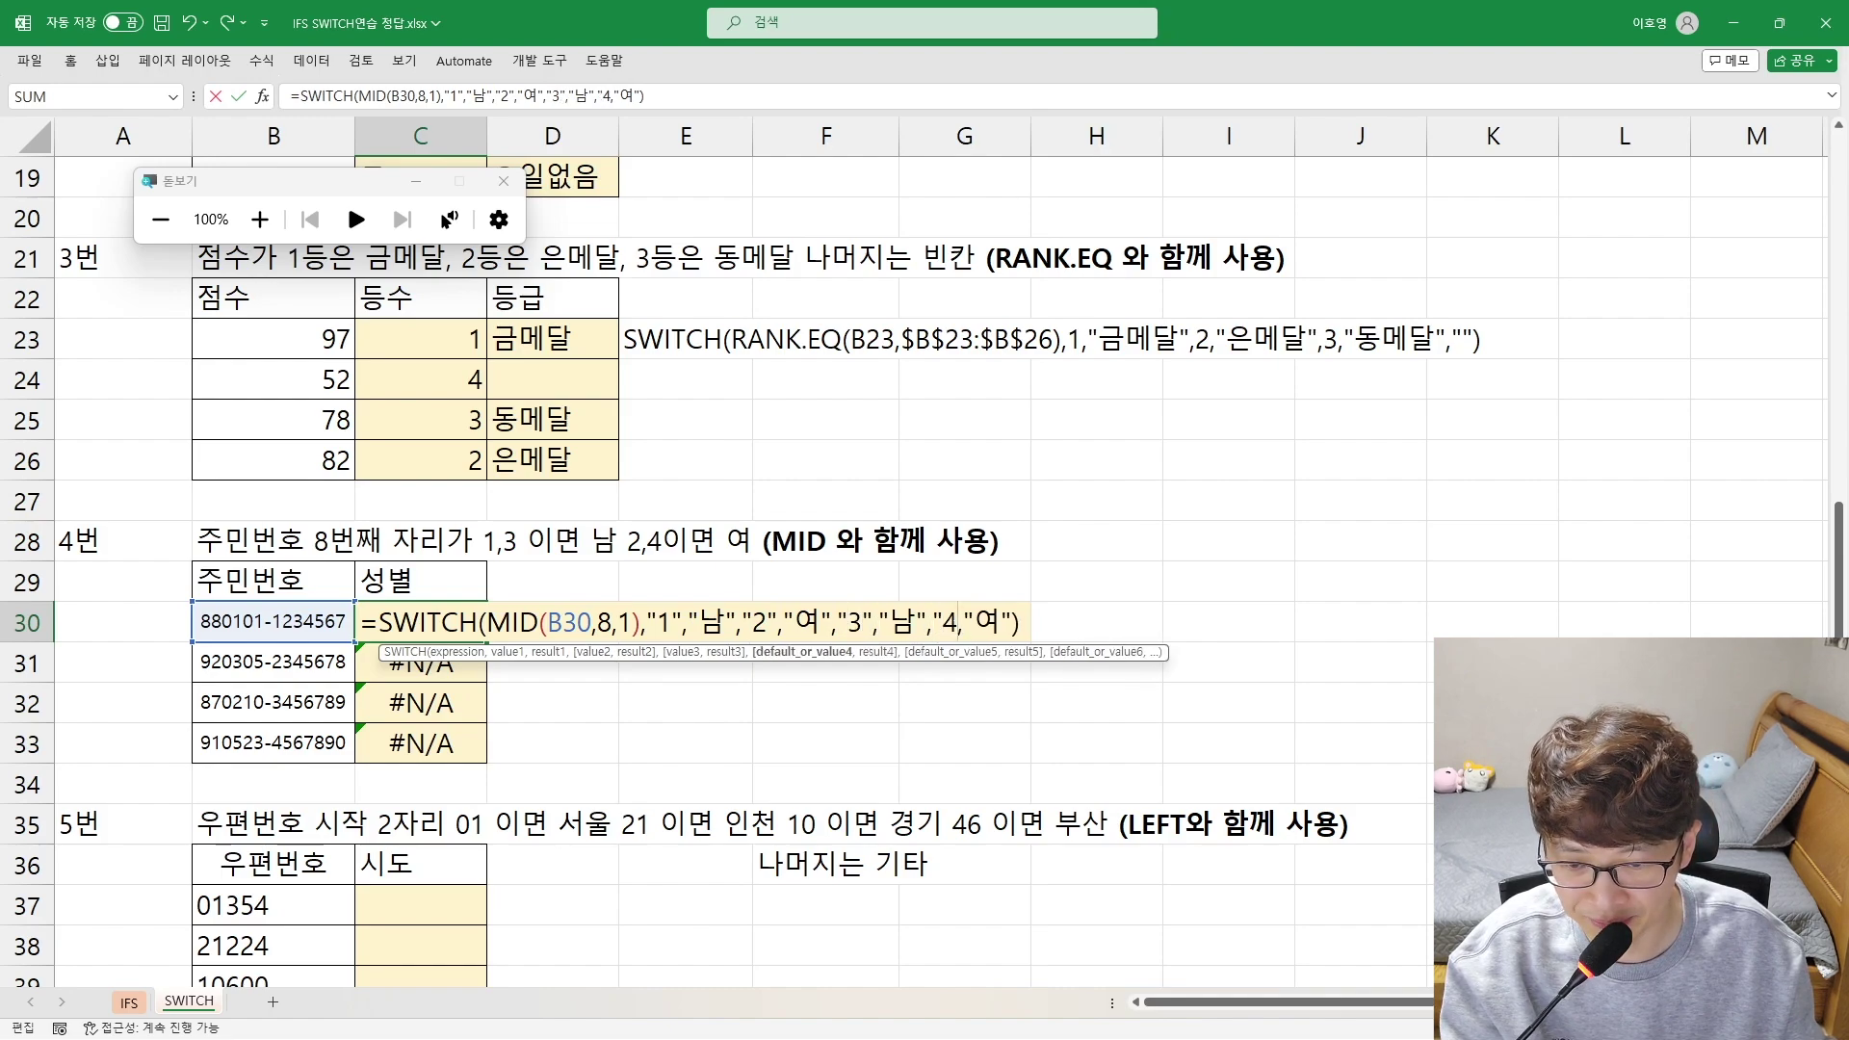
type("\"")
key("Return")
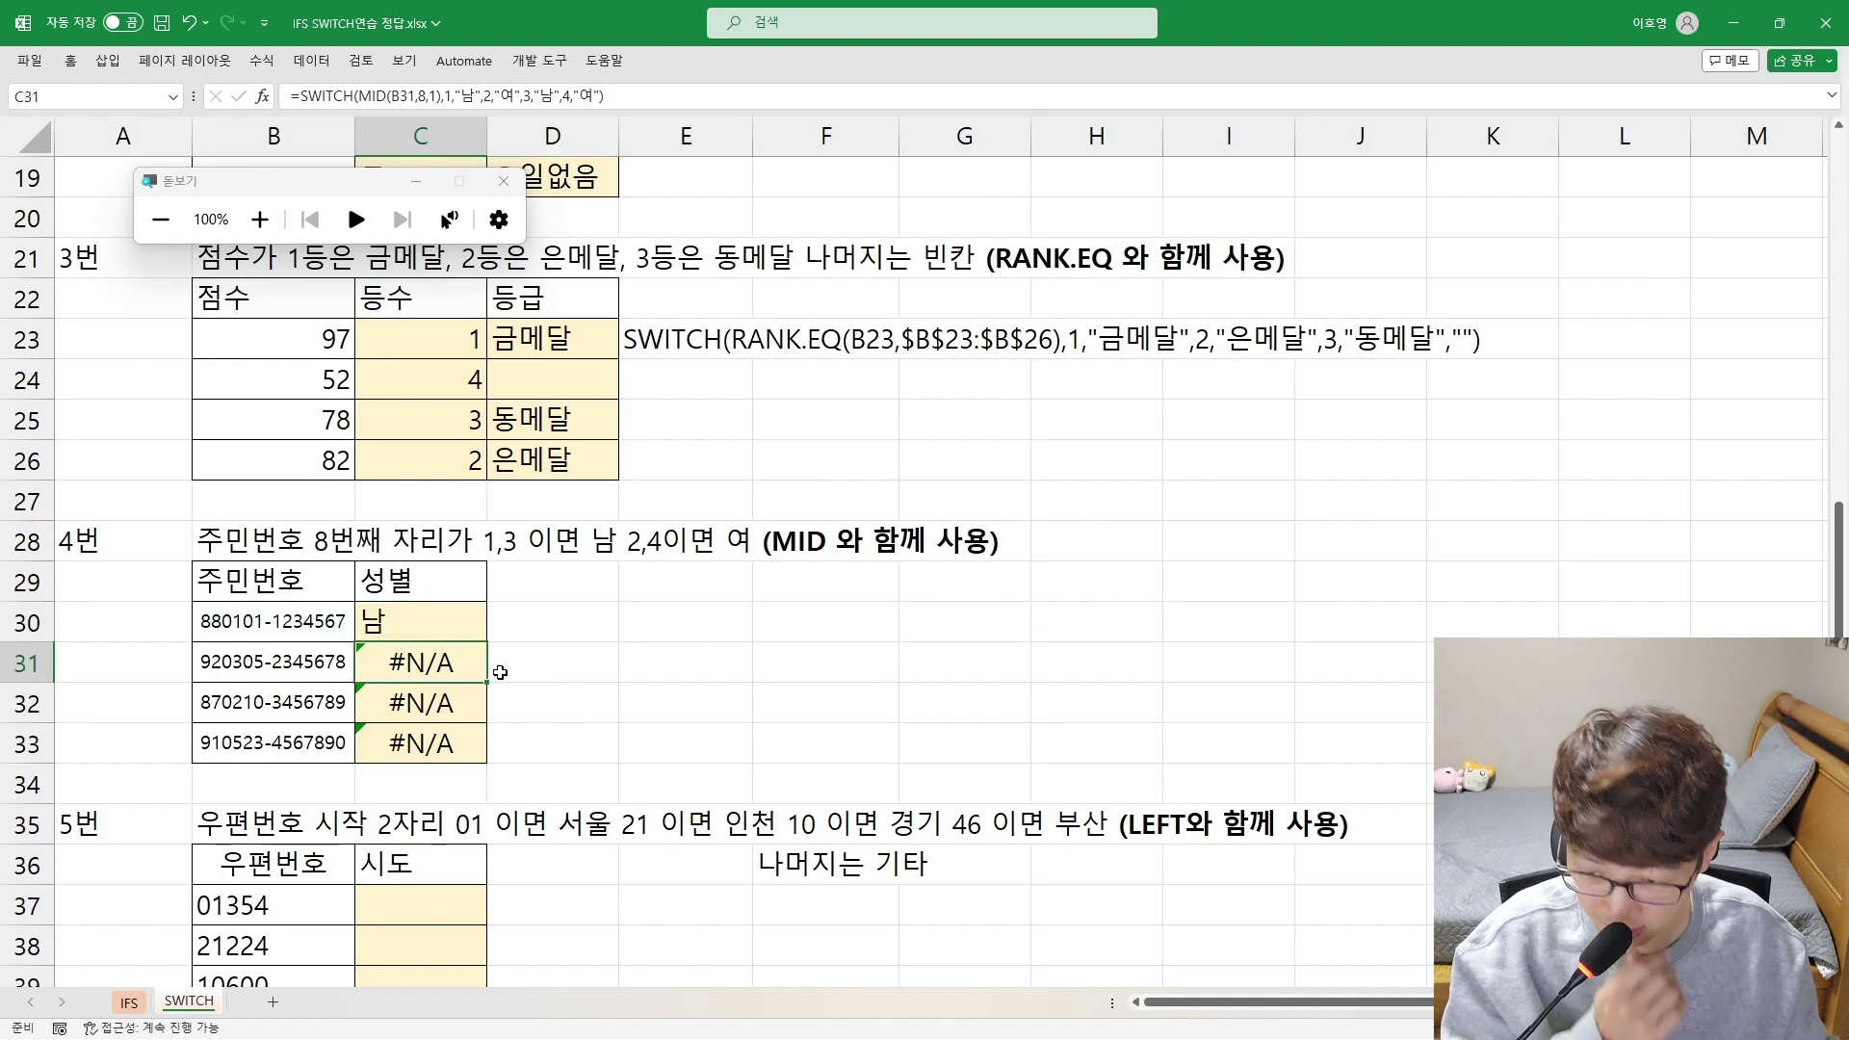
Insert the VALUE function with its opening parenthesis in front of MID in C31's SWITCH formula
left_click(472, 626)
left_click_drag(486, 642, 479, 729)
double_click(443, 662)
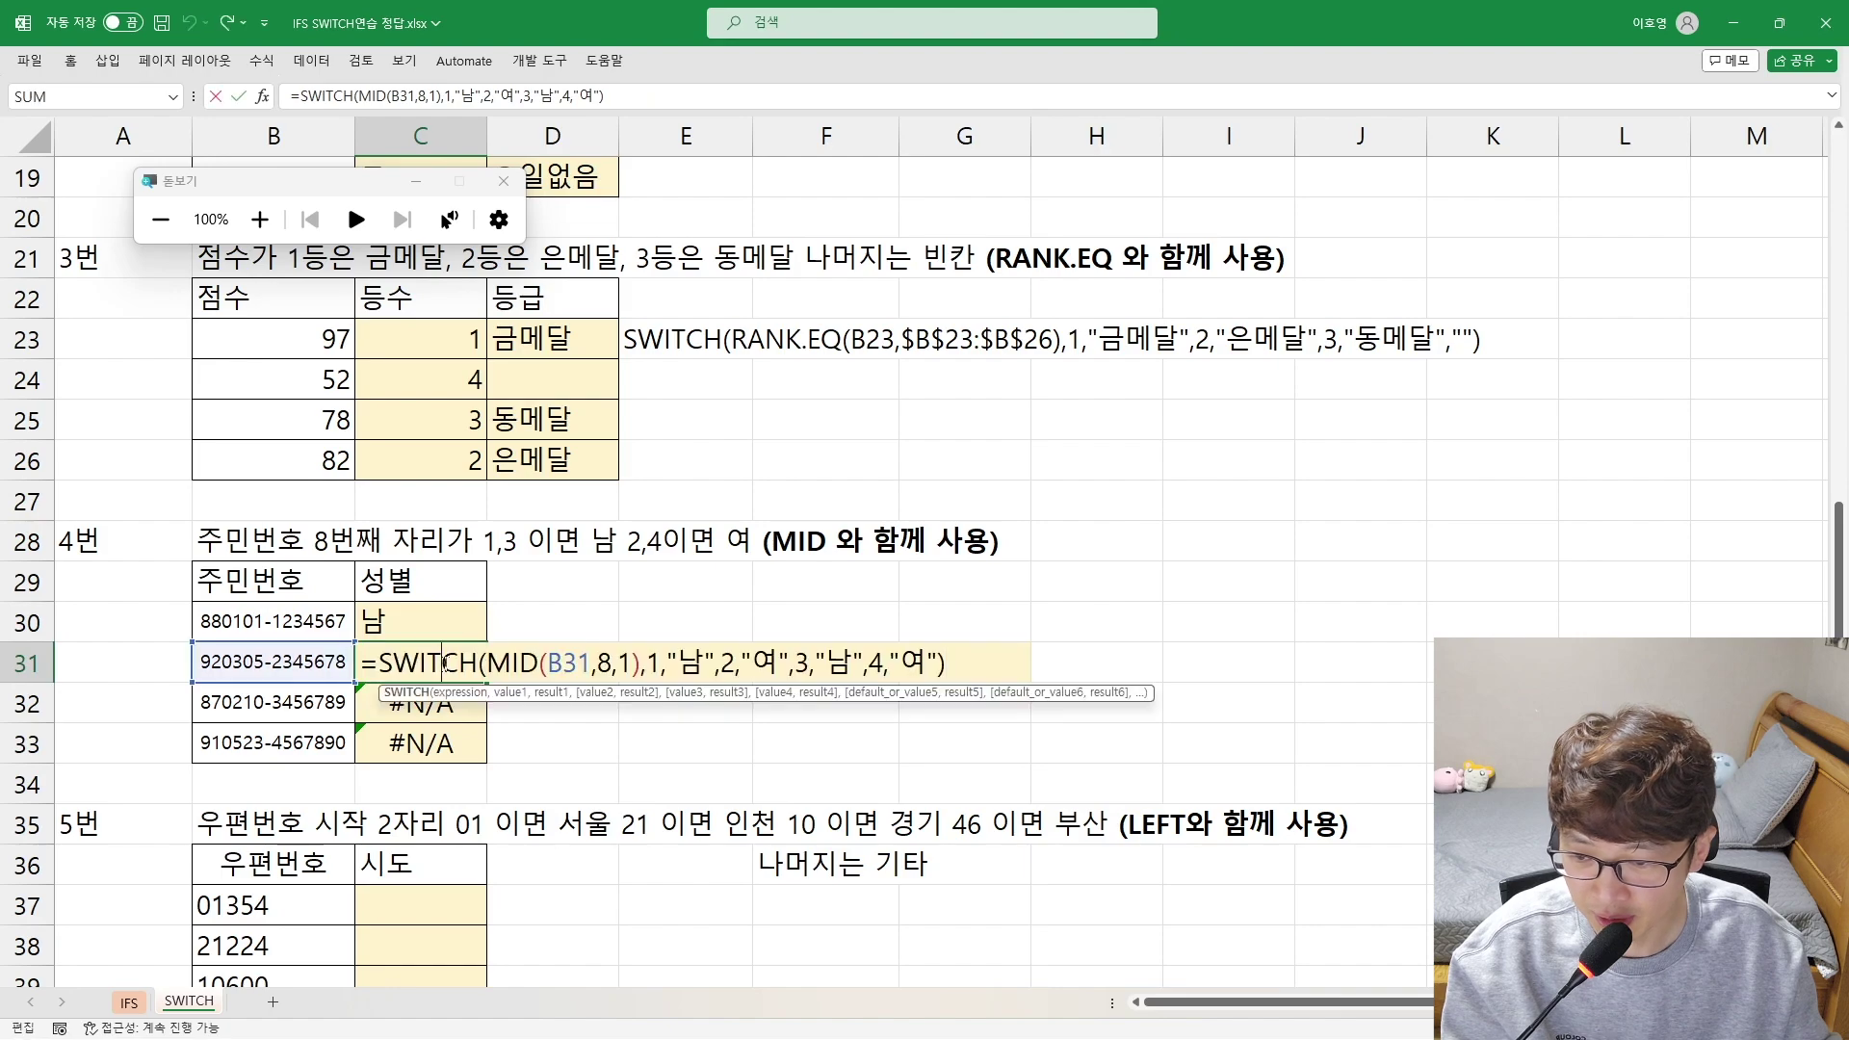
left_click_drag(488, 664, 641, 685)
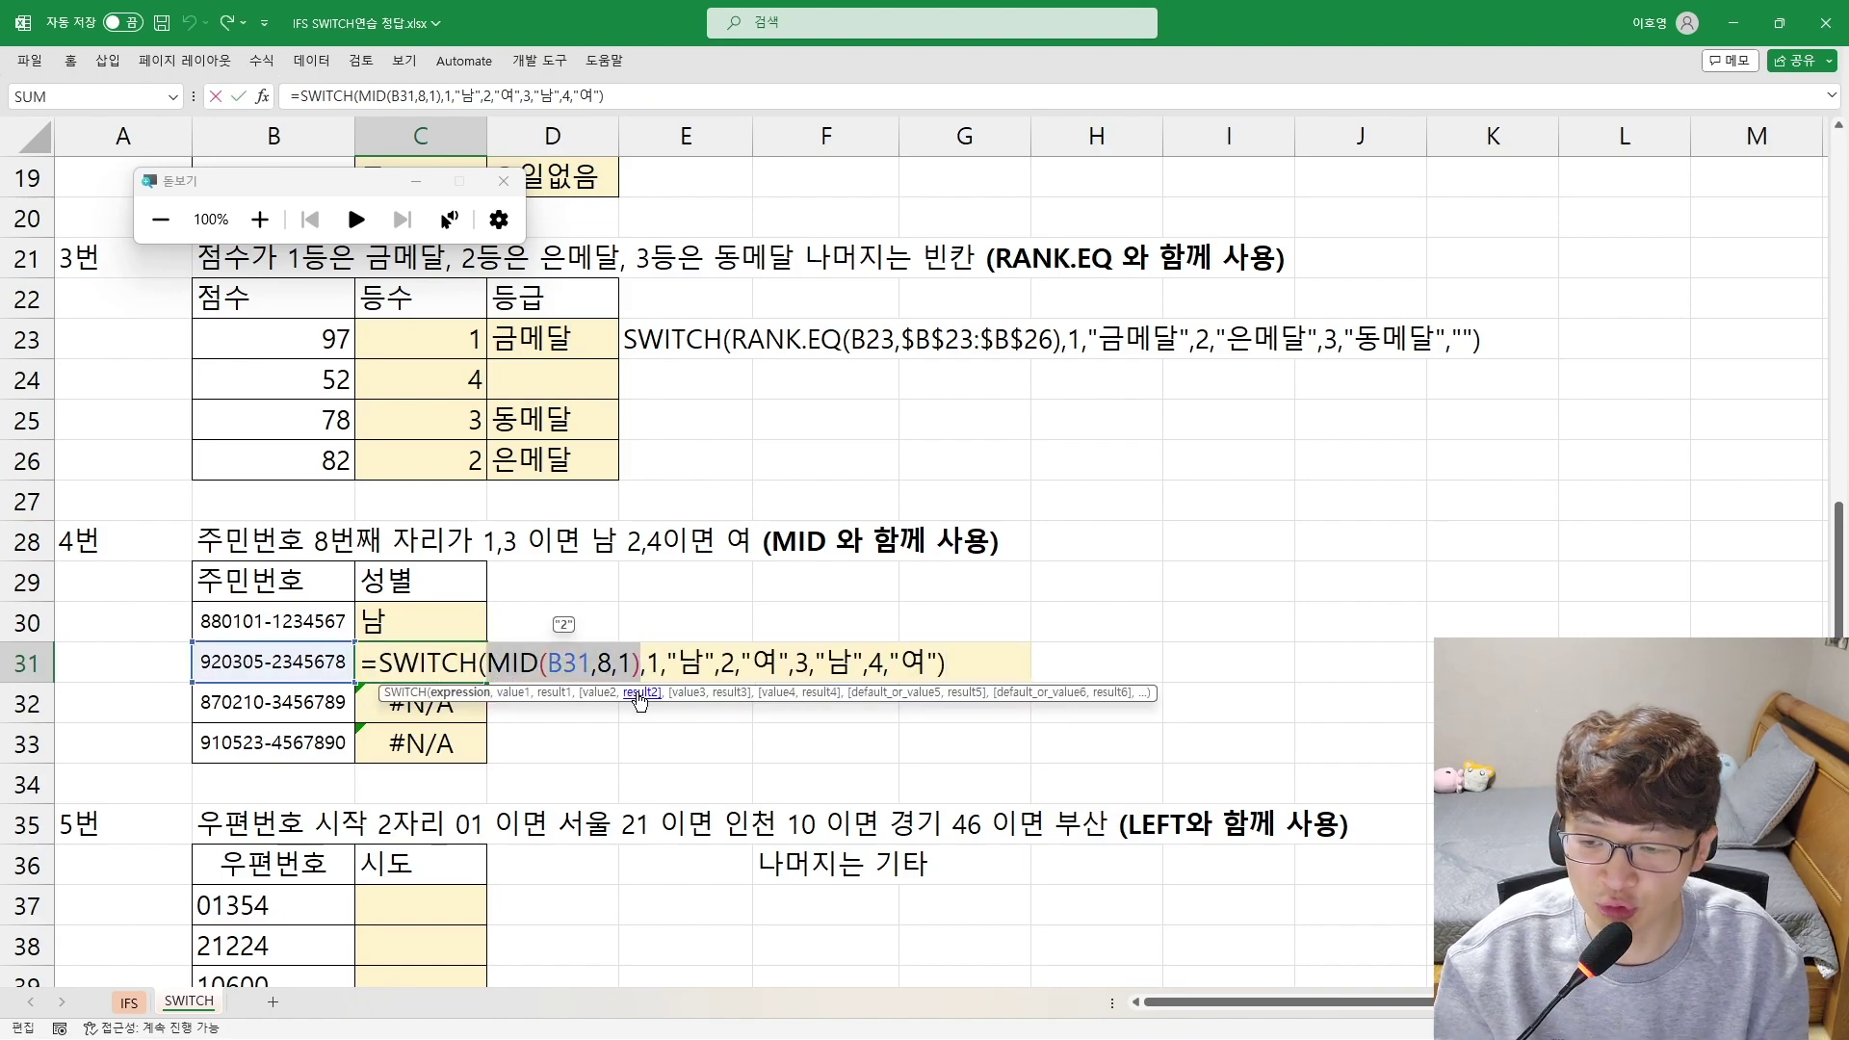
key("Left")
type("VA")
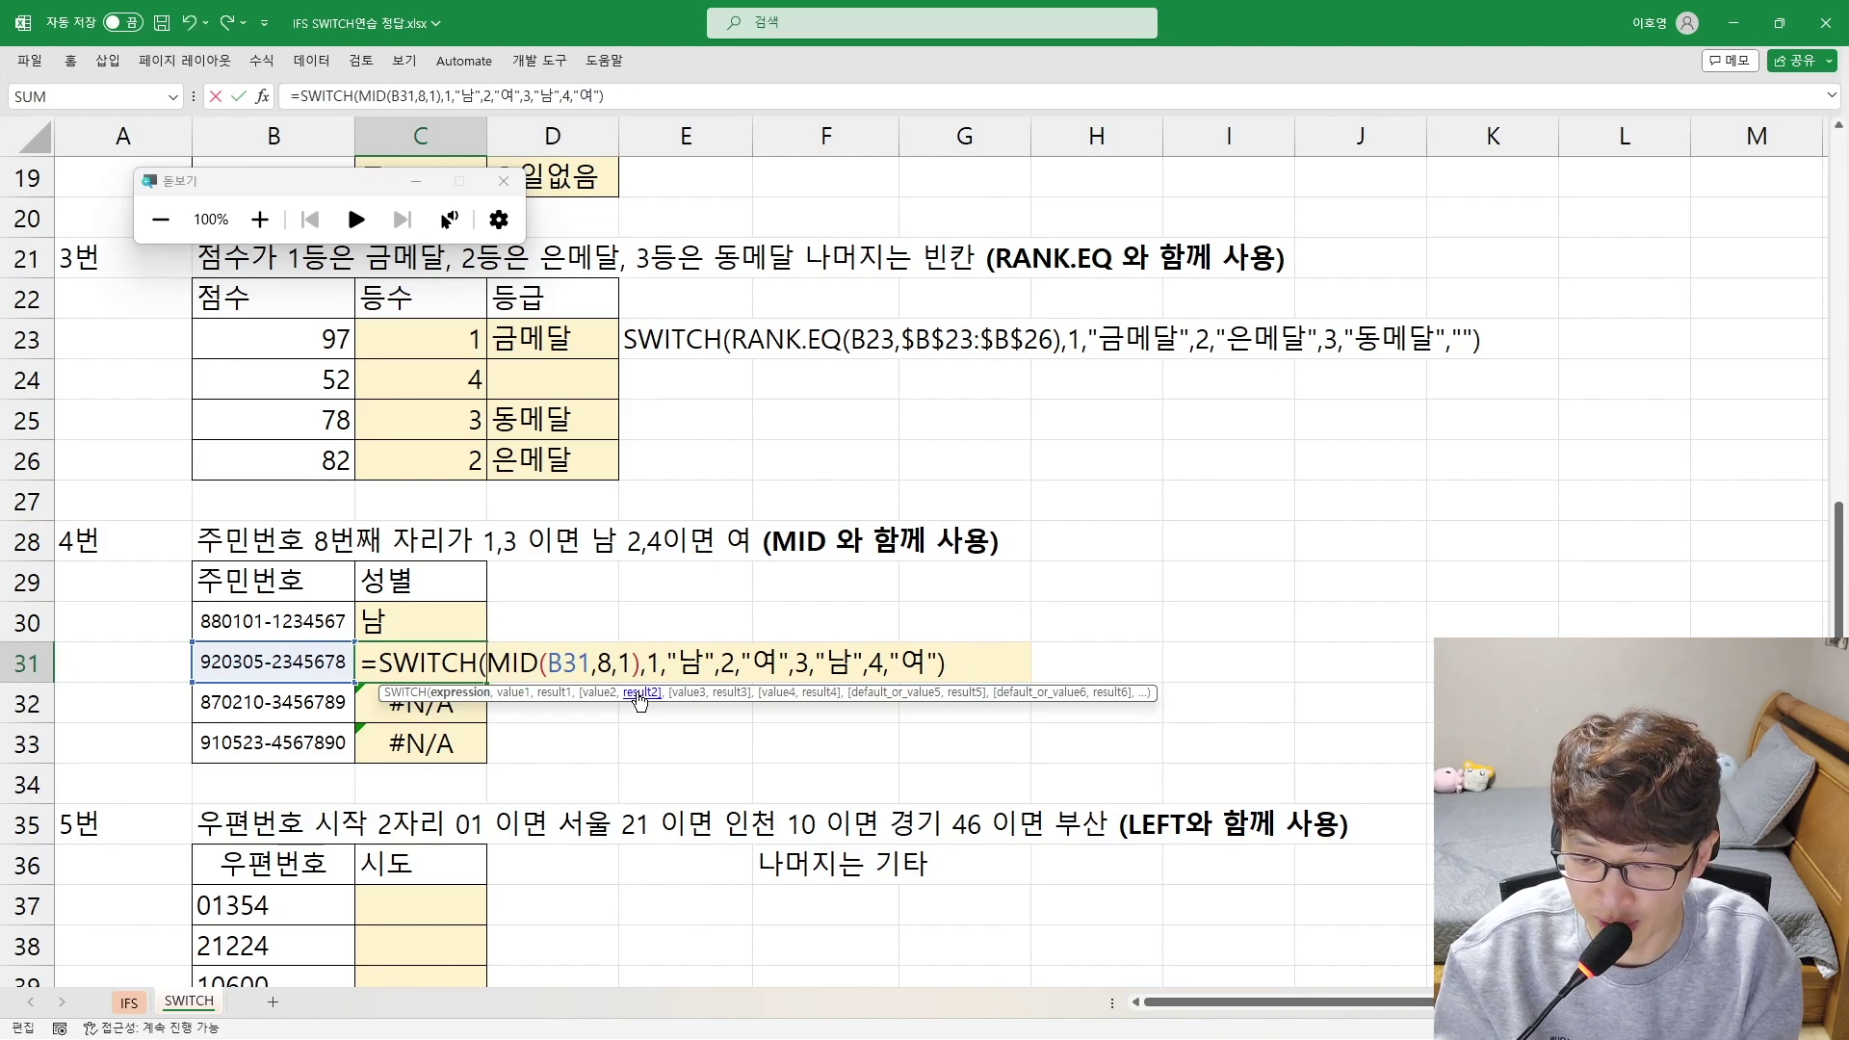
type("LU")
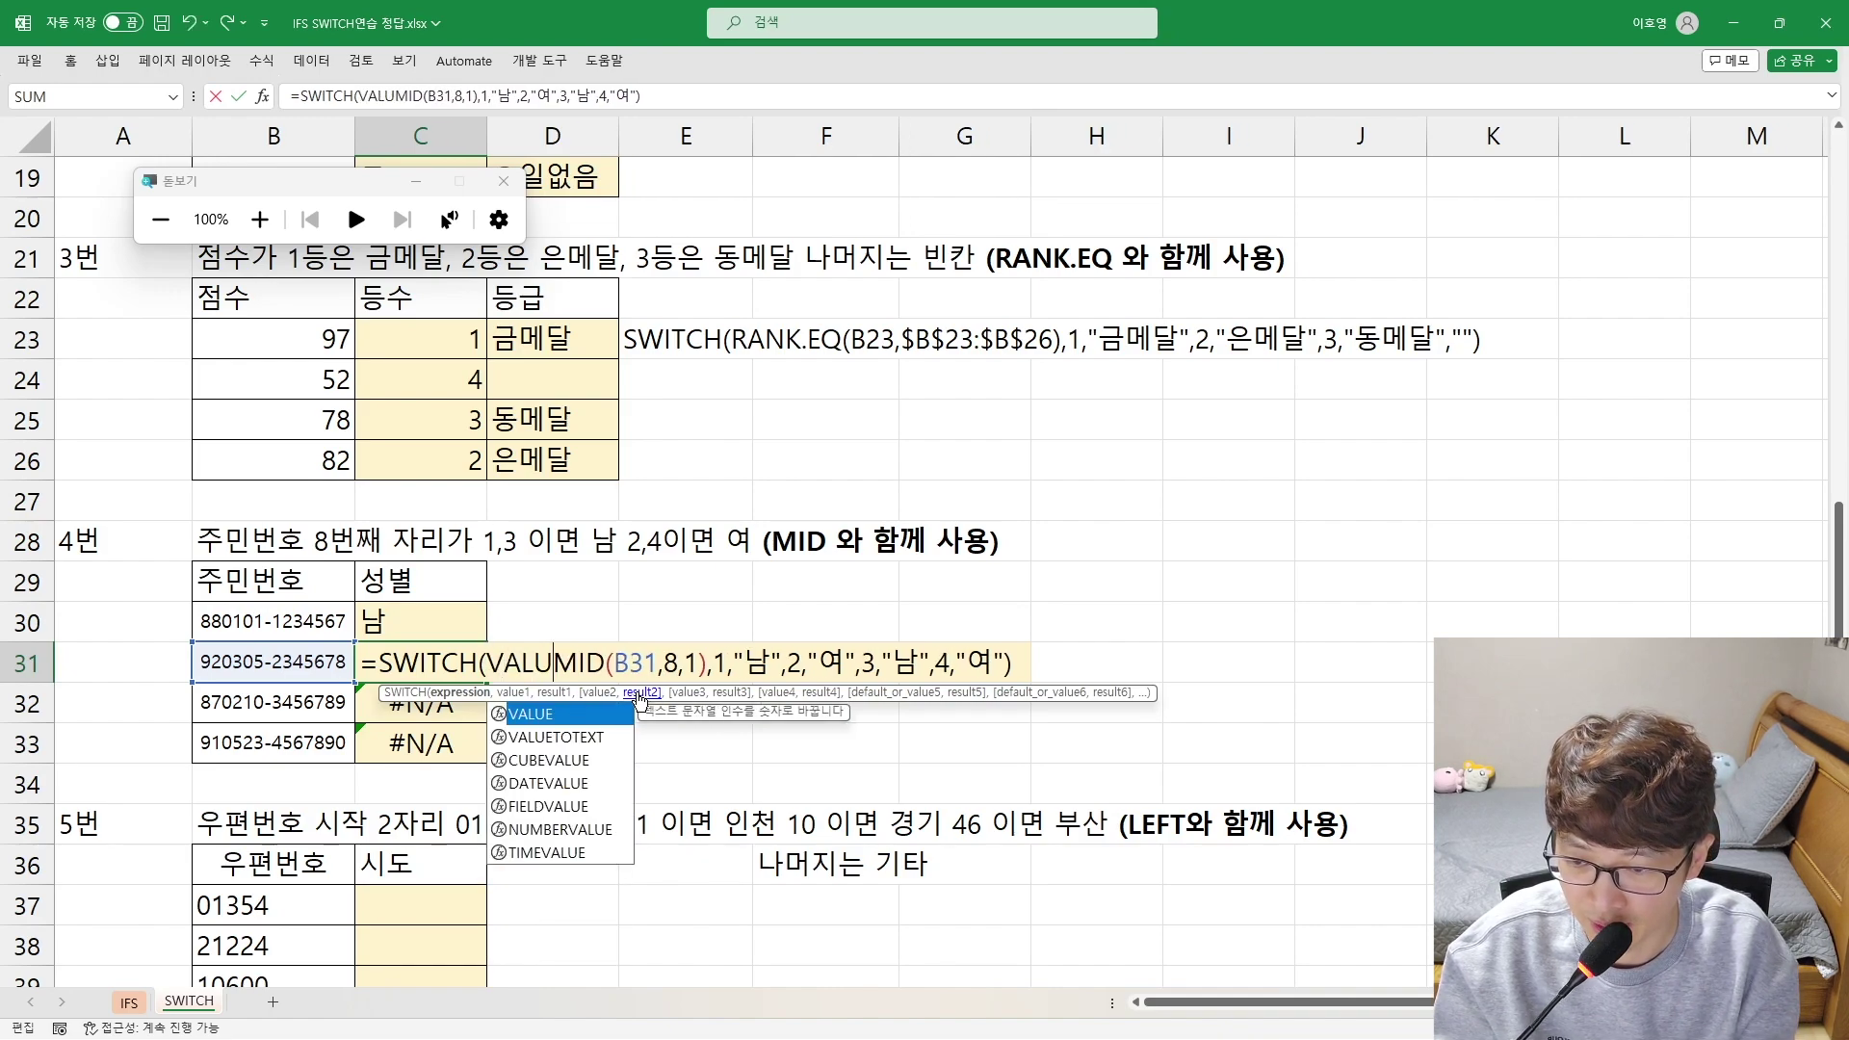
key("Tab")
Close VALUE right after MID(B31,8,1) in C31 so the MID output is converted to a number, and commit the formula
key("shift+Right")
key("shift+Right")
key("shift+Right")
key("shift+Right")
key("shift+Right")
key("shift+Right")
key("shift+Right")
key("shift+Right")
key("shift+Right")
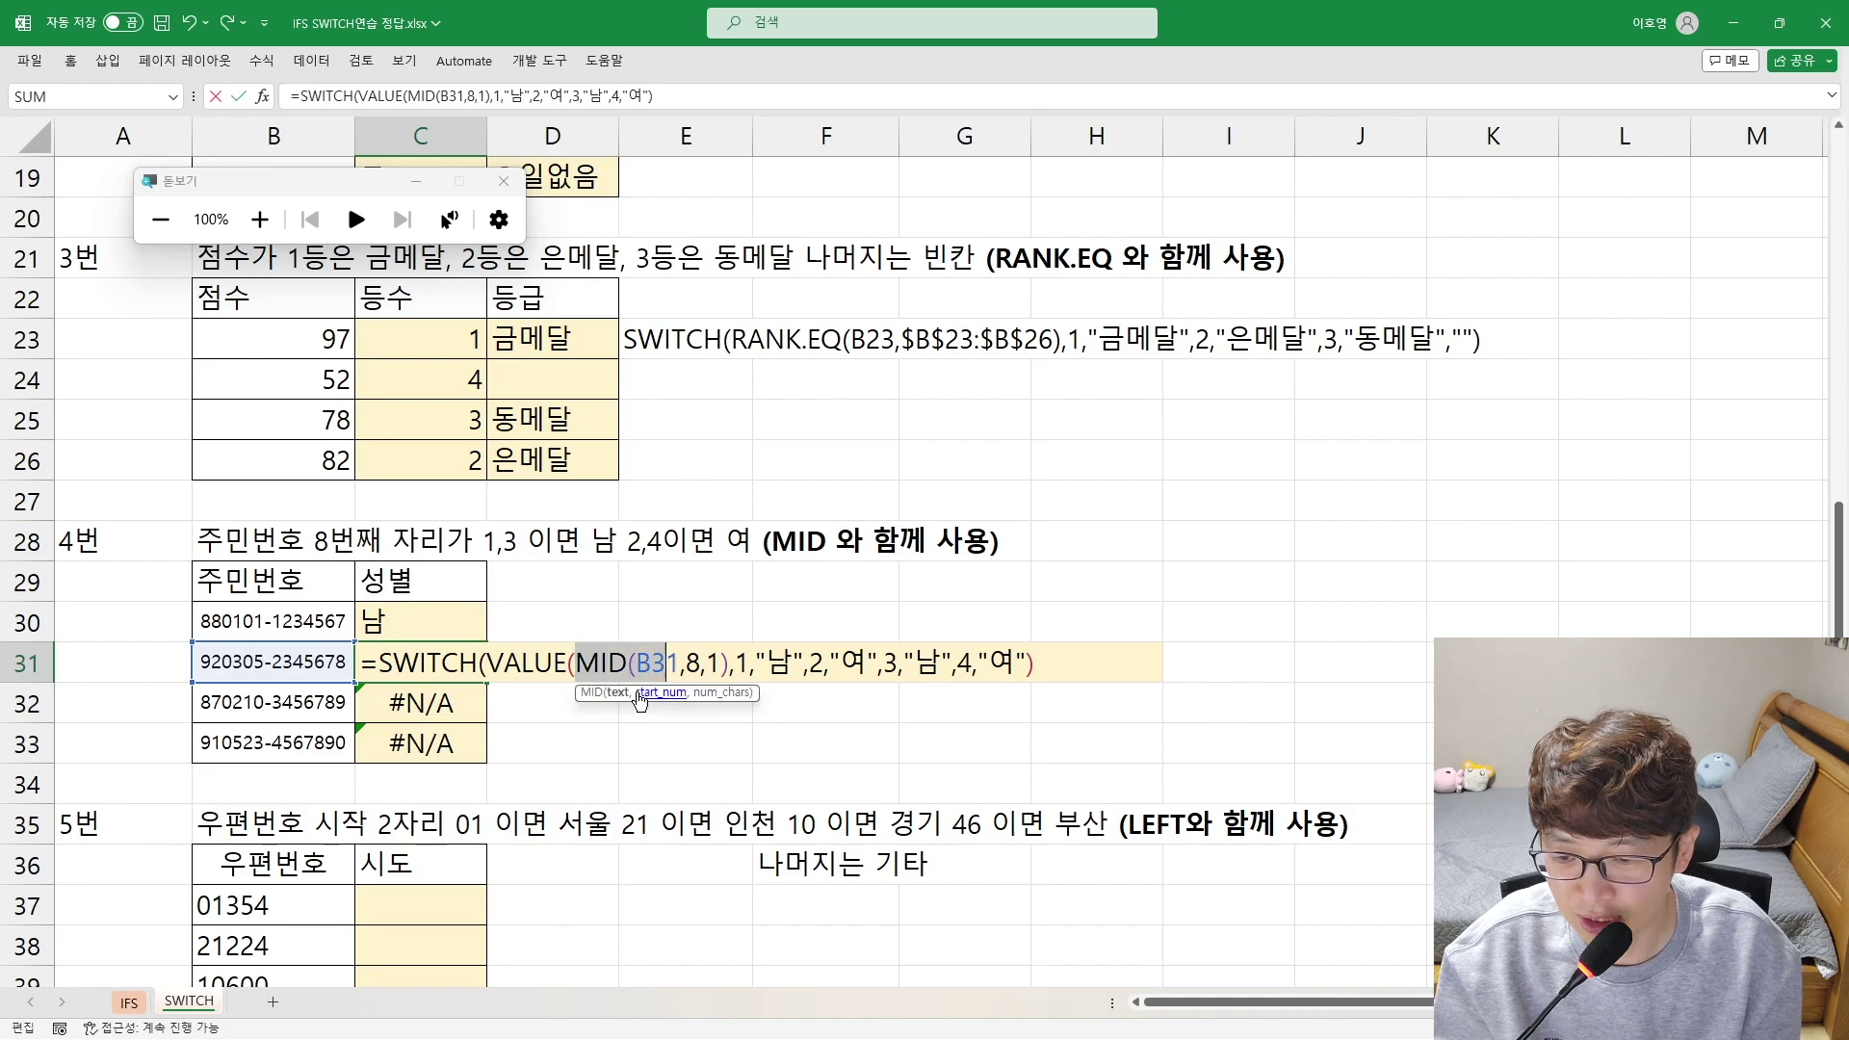
key("Right")
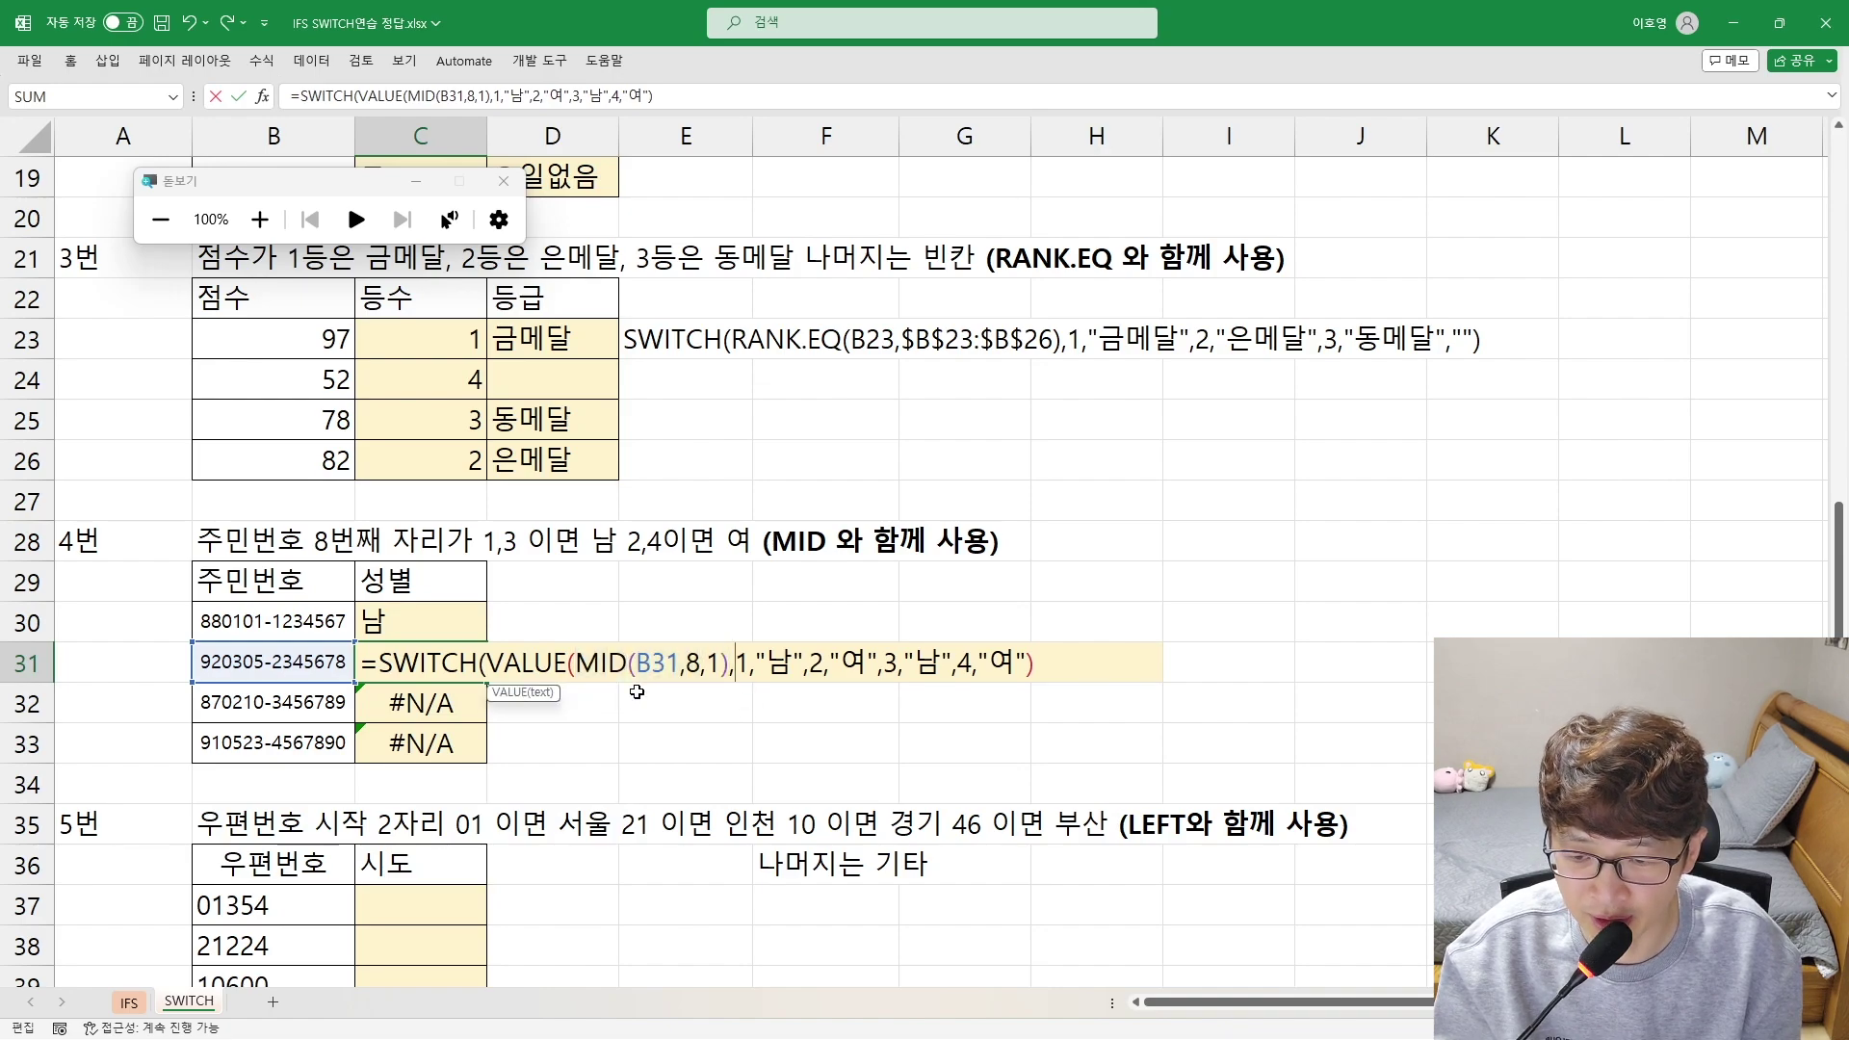
key("Left")
key("Left")
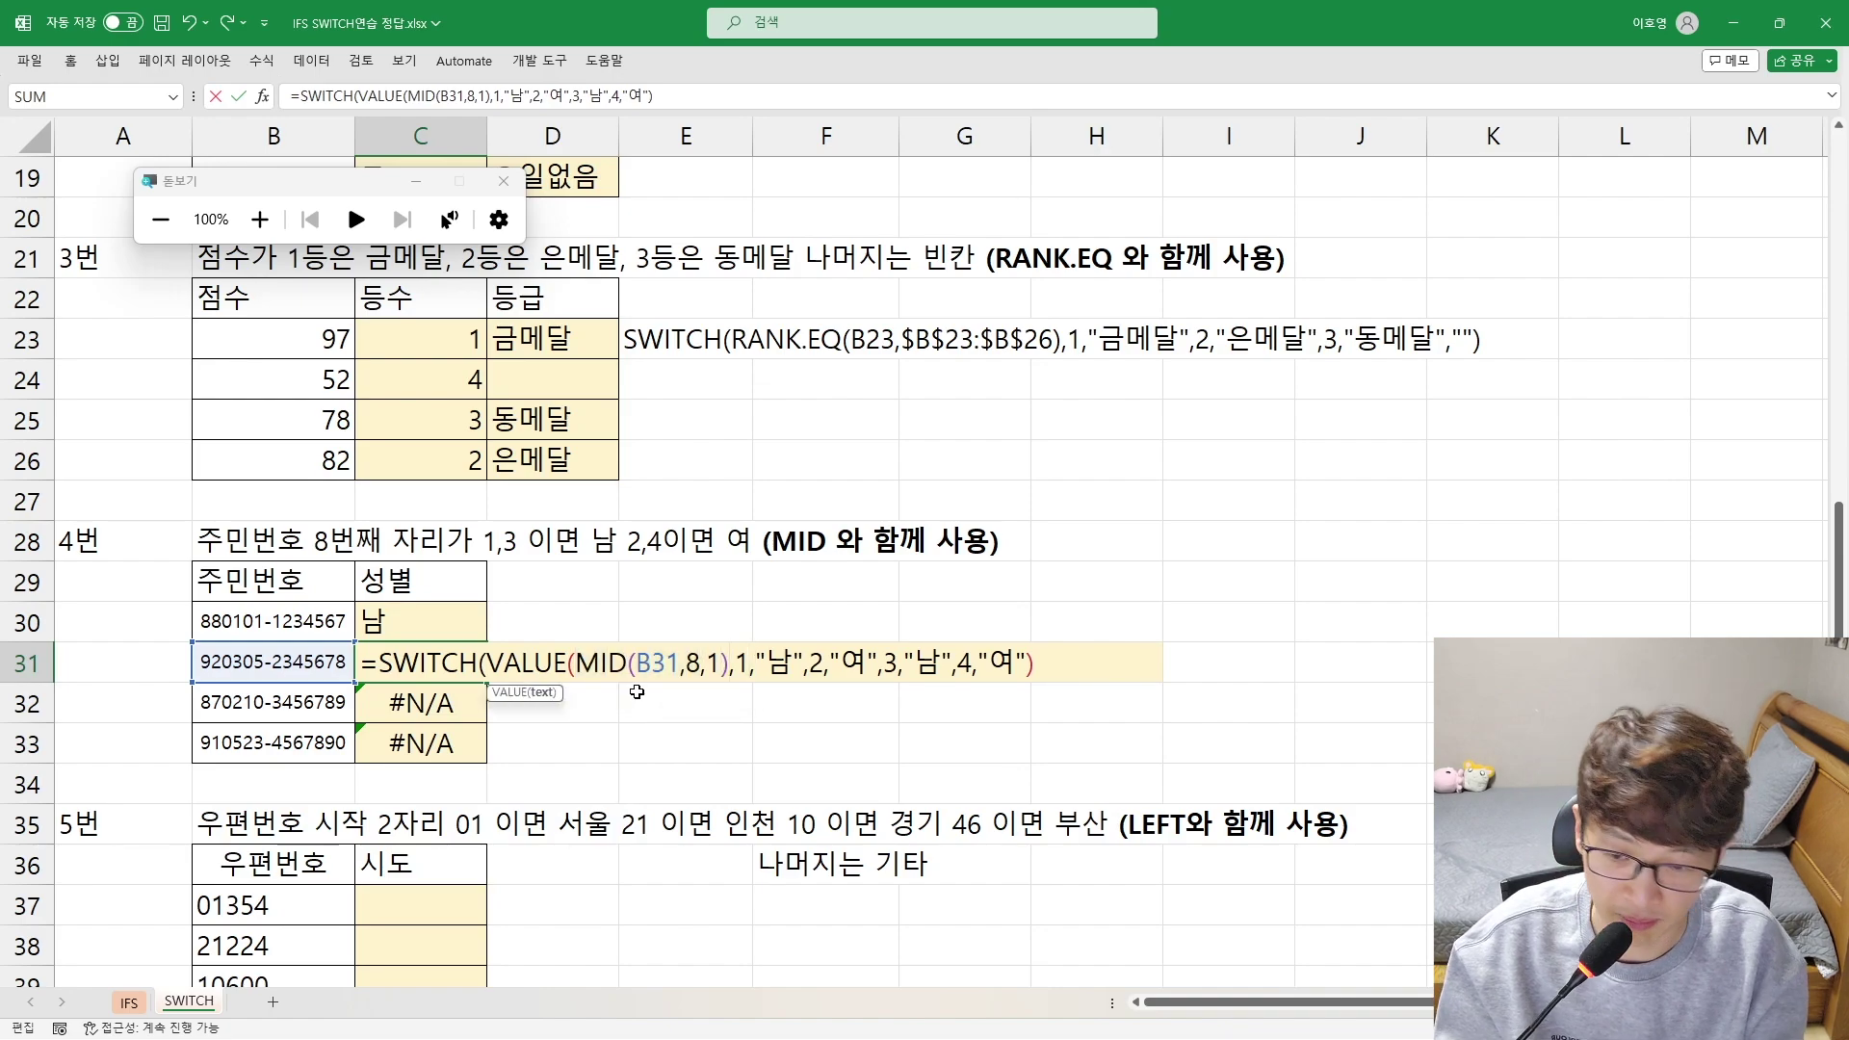
type(")")
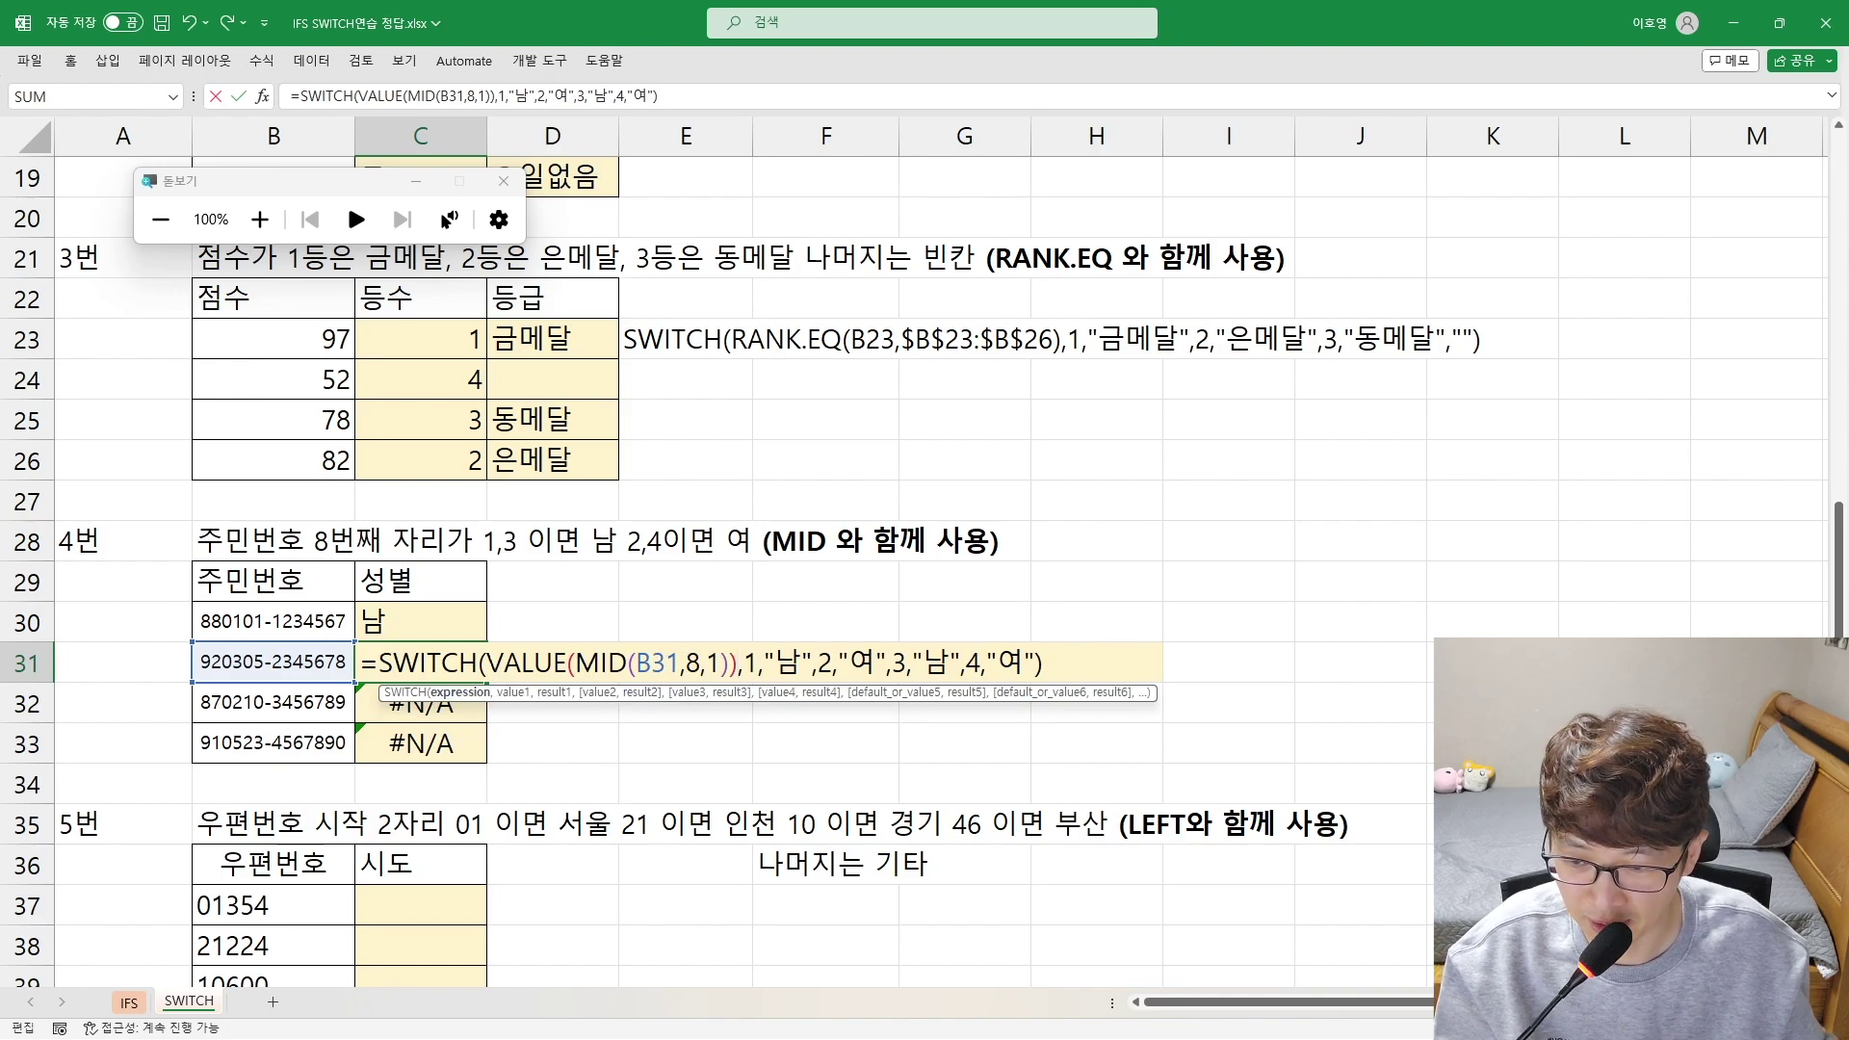
left_click_drag(486, 662, 739, 665)
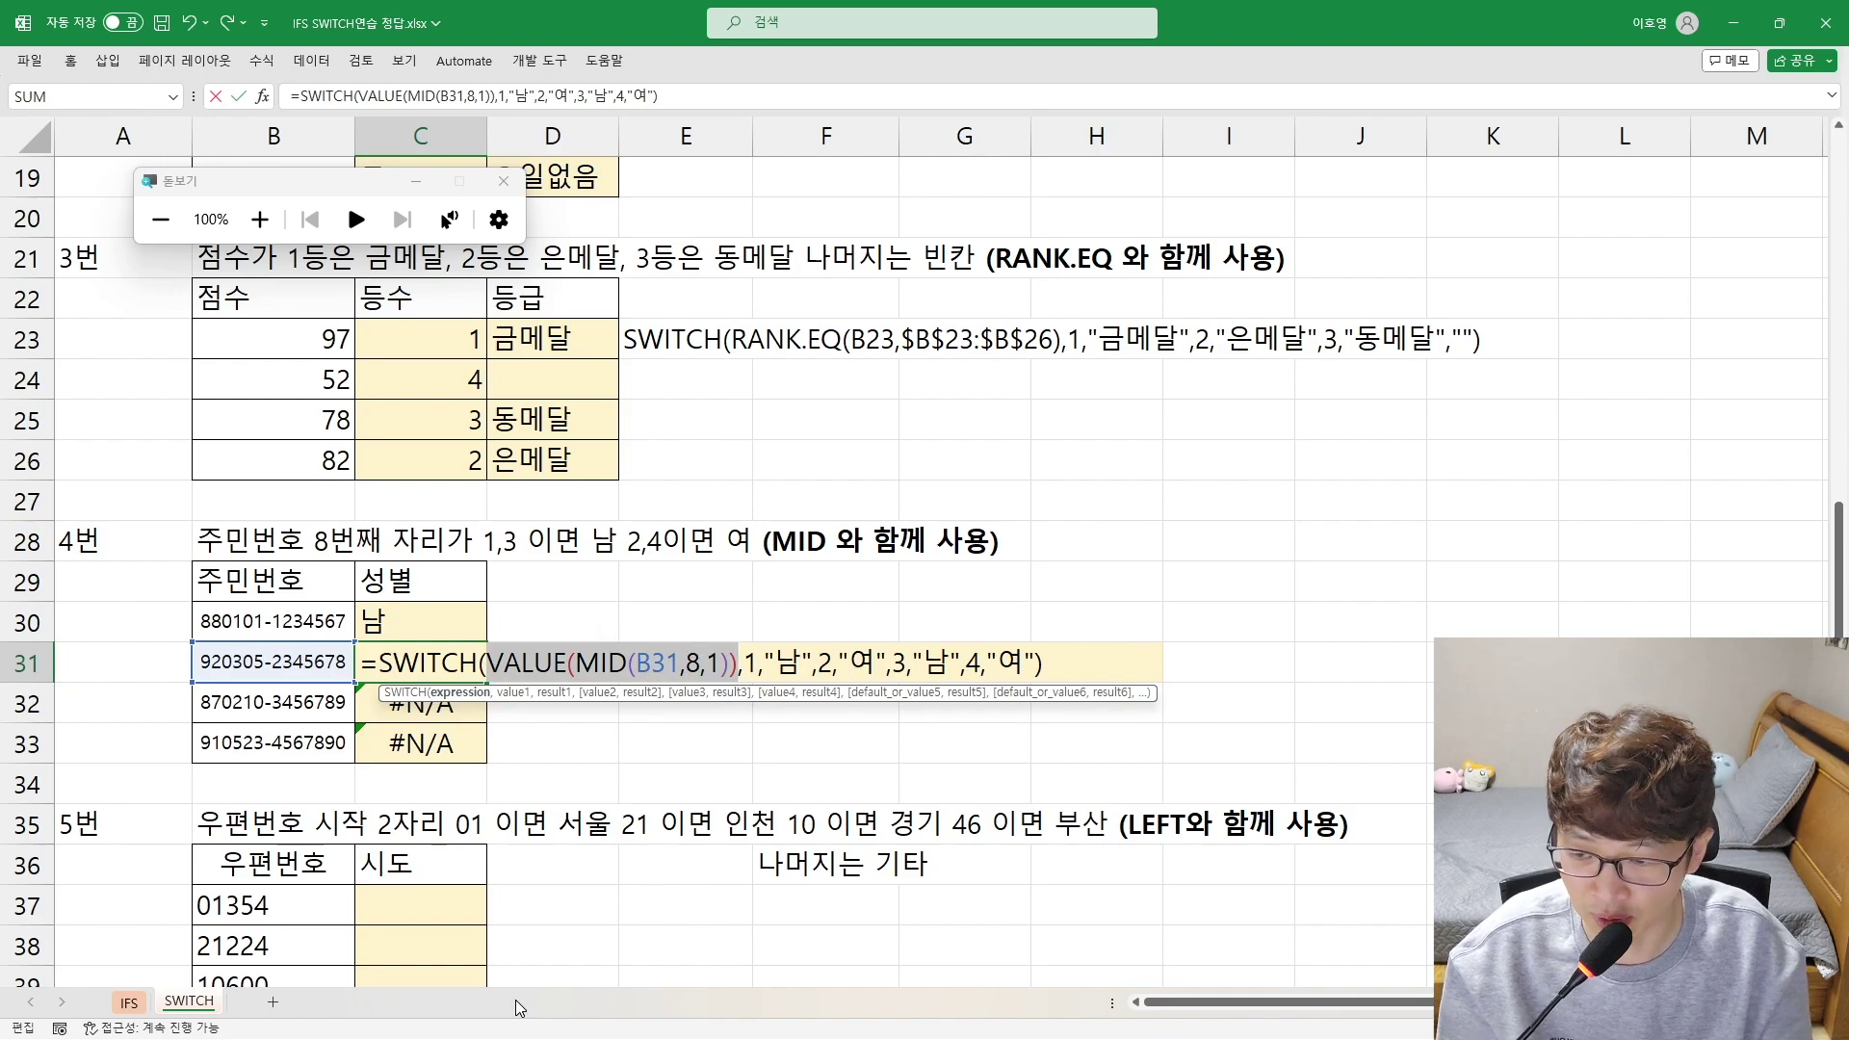
key("ctrl+Return")
Fill C31's SWITCH formula with VALUE down through C33 and select C30 for comparison
key("shift+Down")
key("shift+Down")
key("ctrl+d")
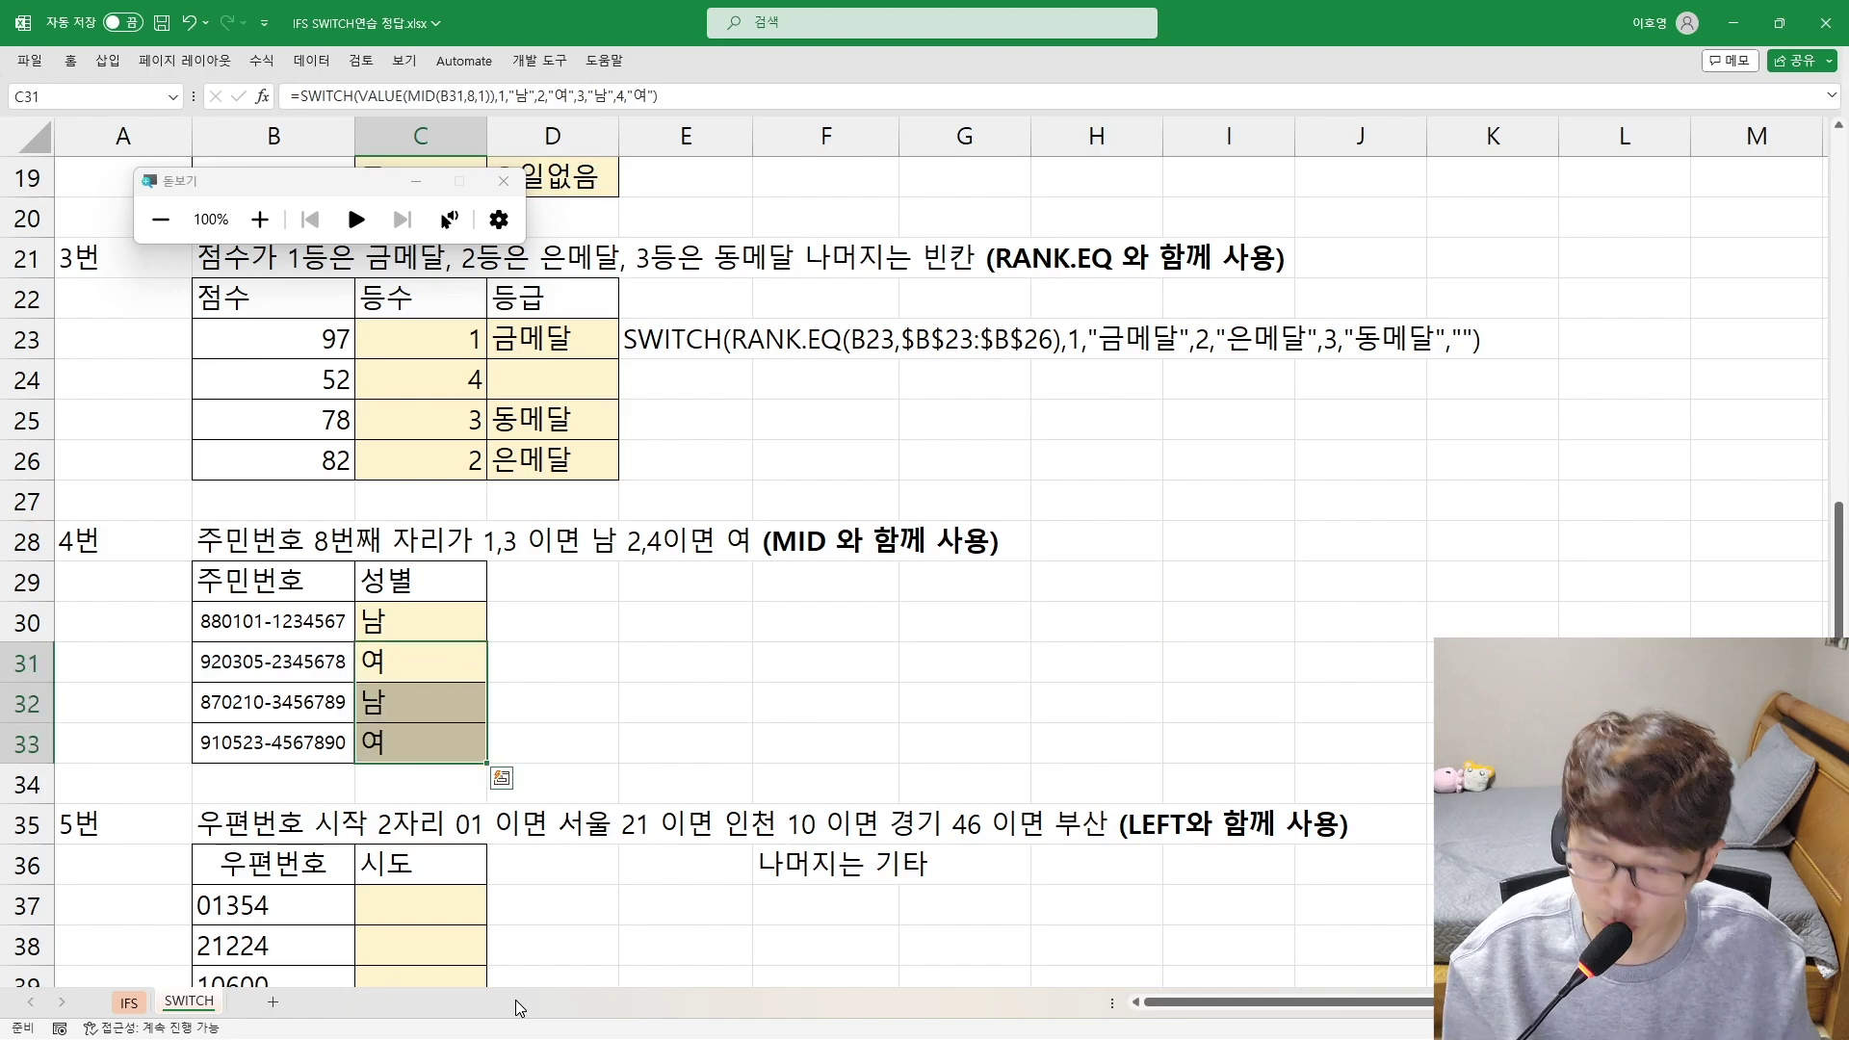
left_click(414, 624)
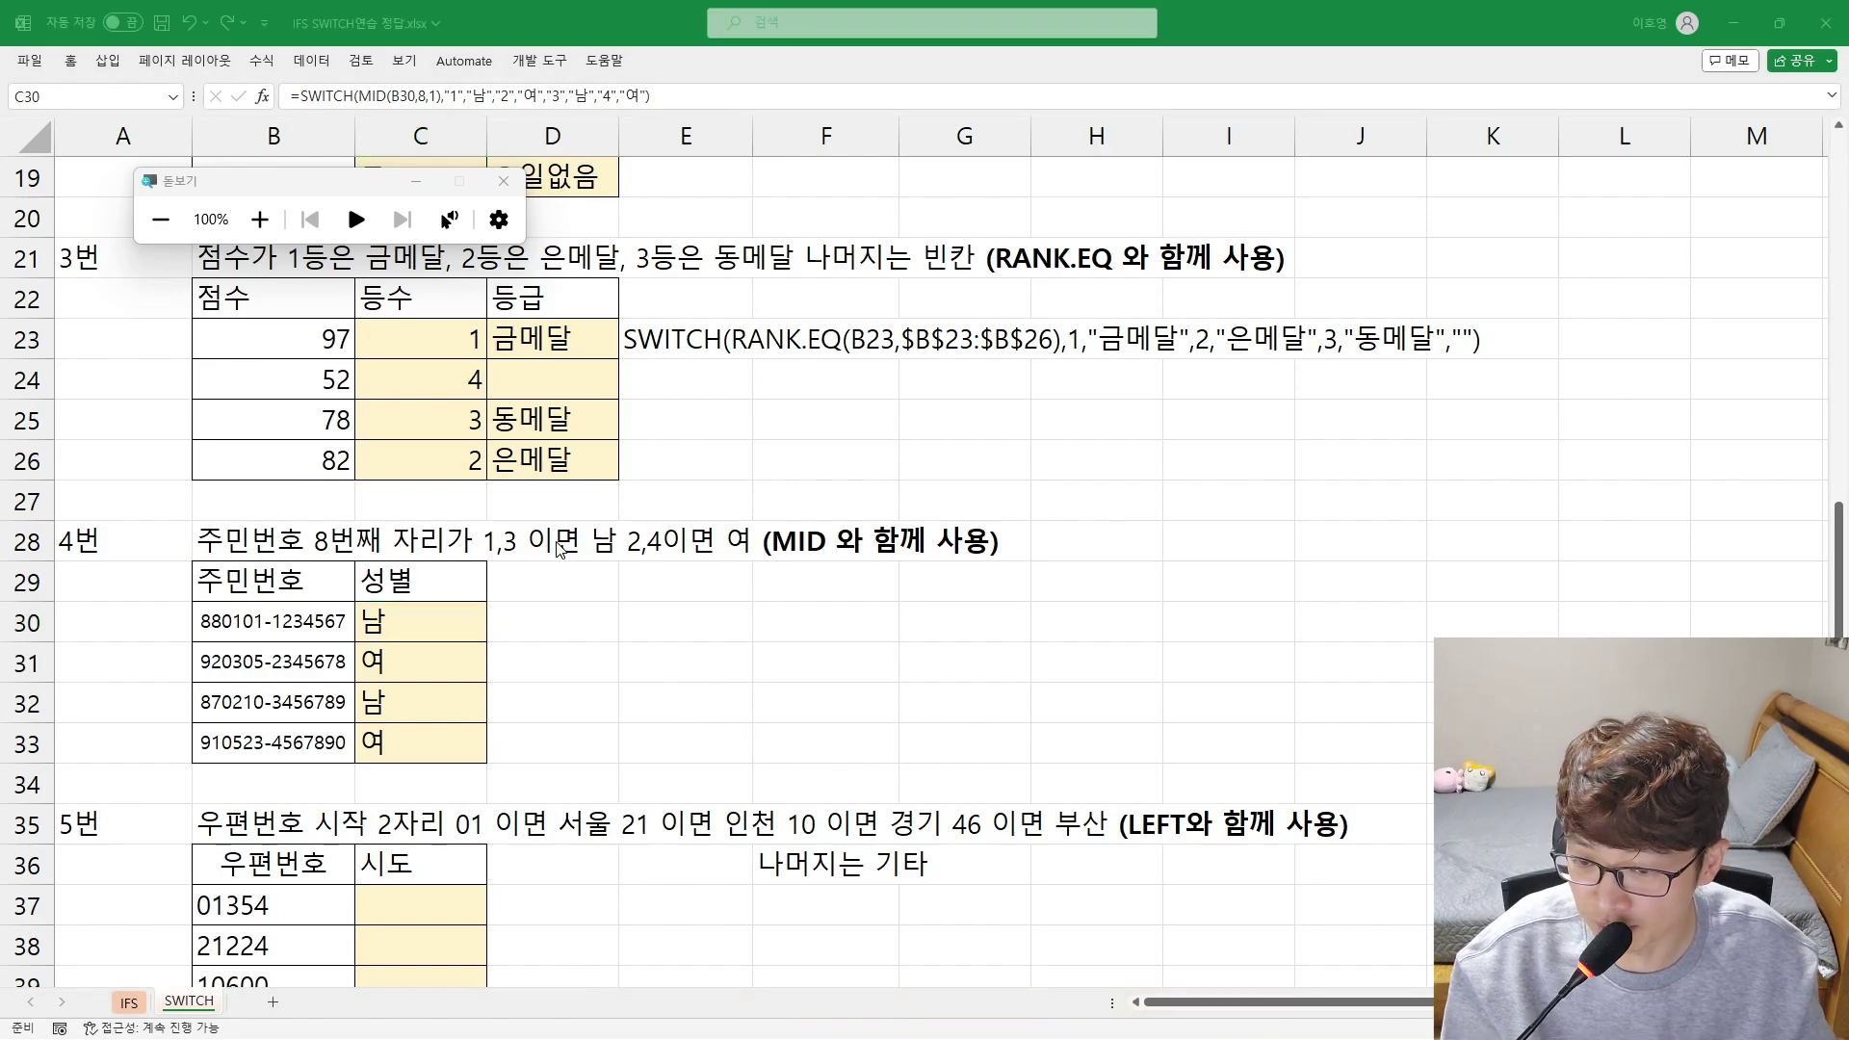
Enter the note "주의 : 문자열함수는 문자를 반환" in F29
left_click(826, 582)
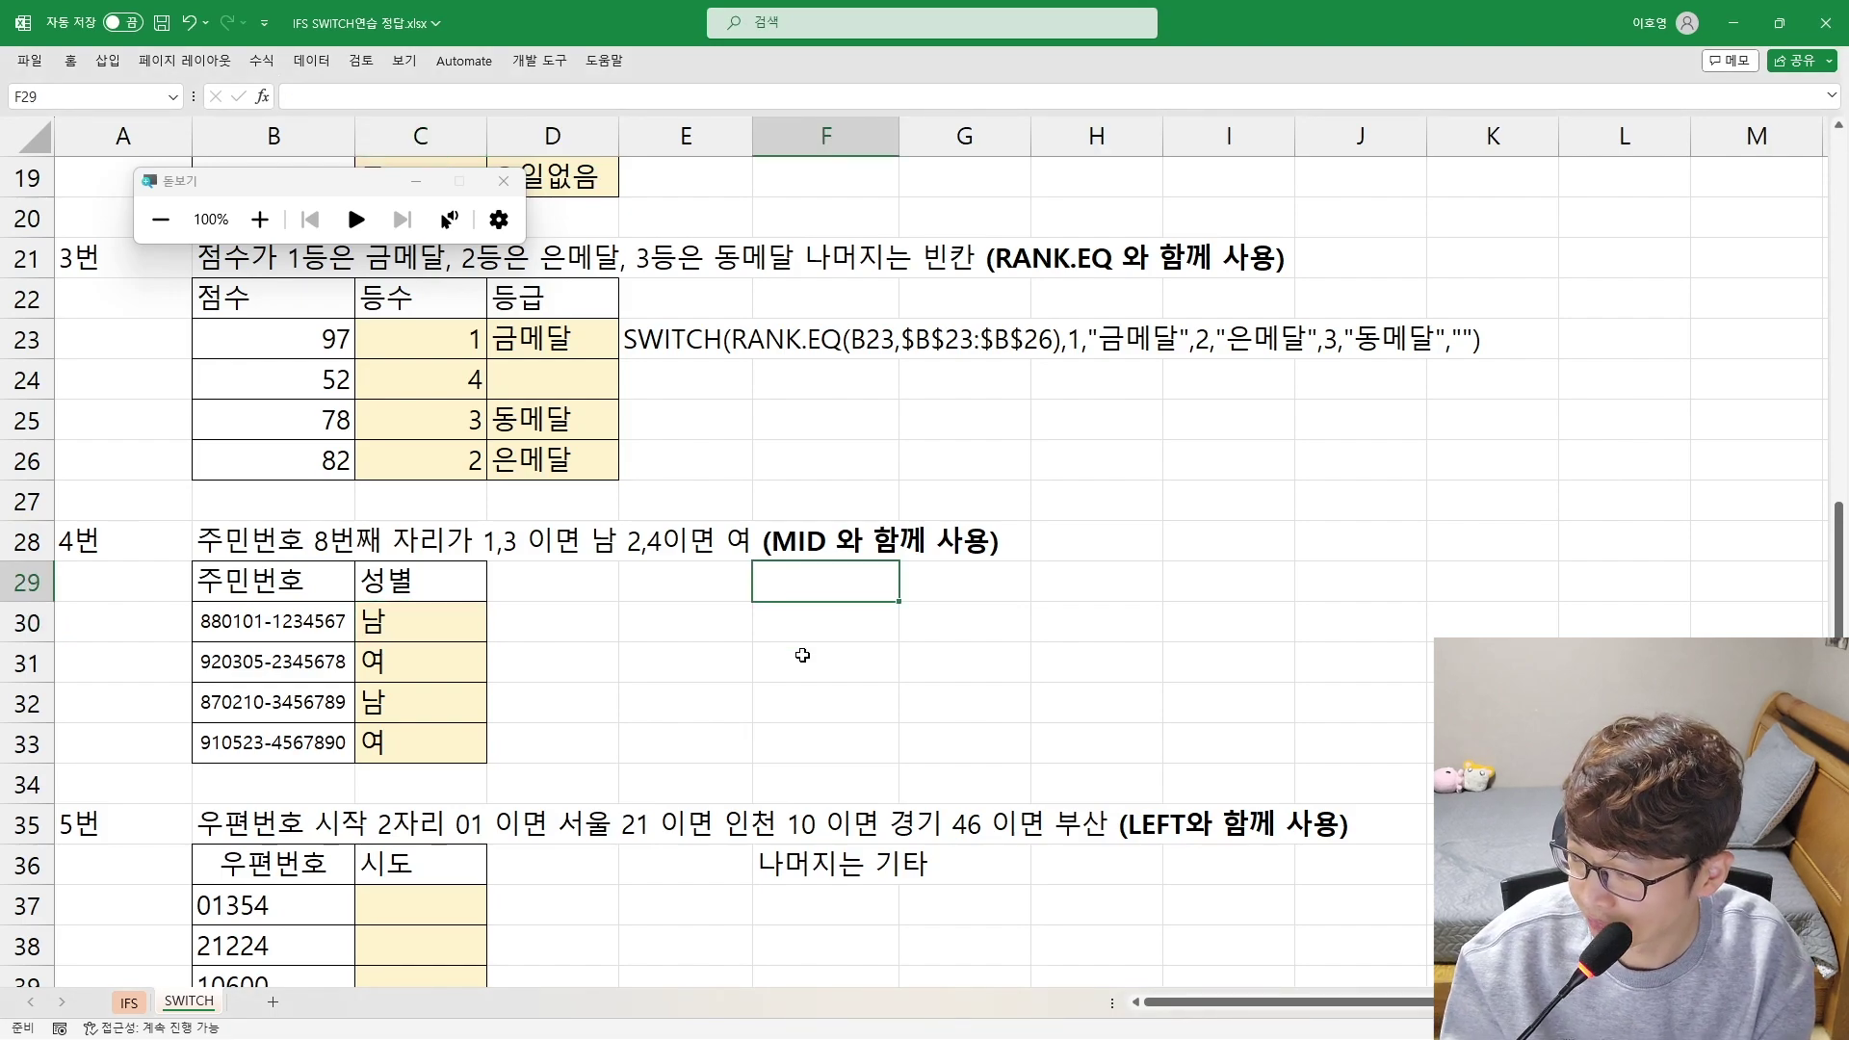
type("WNDM")
key("BackSpace")
key("BackSpace")
key("BackSpace")
key("BackSpace")
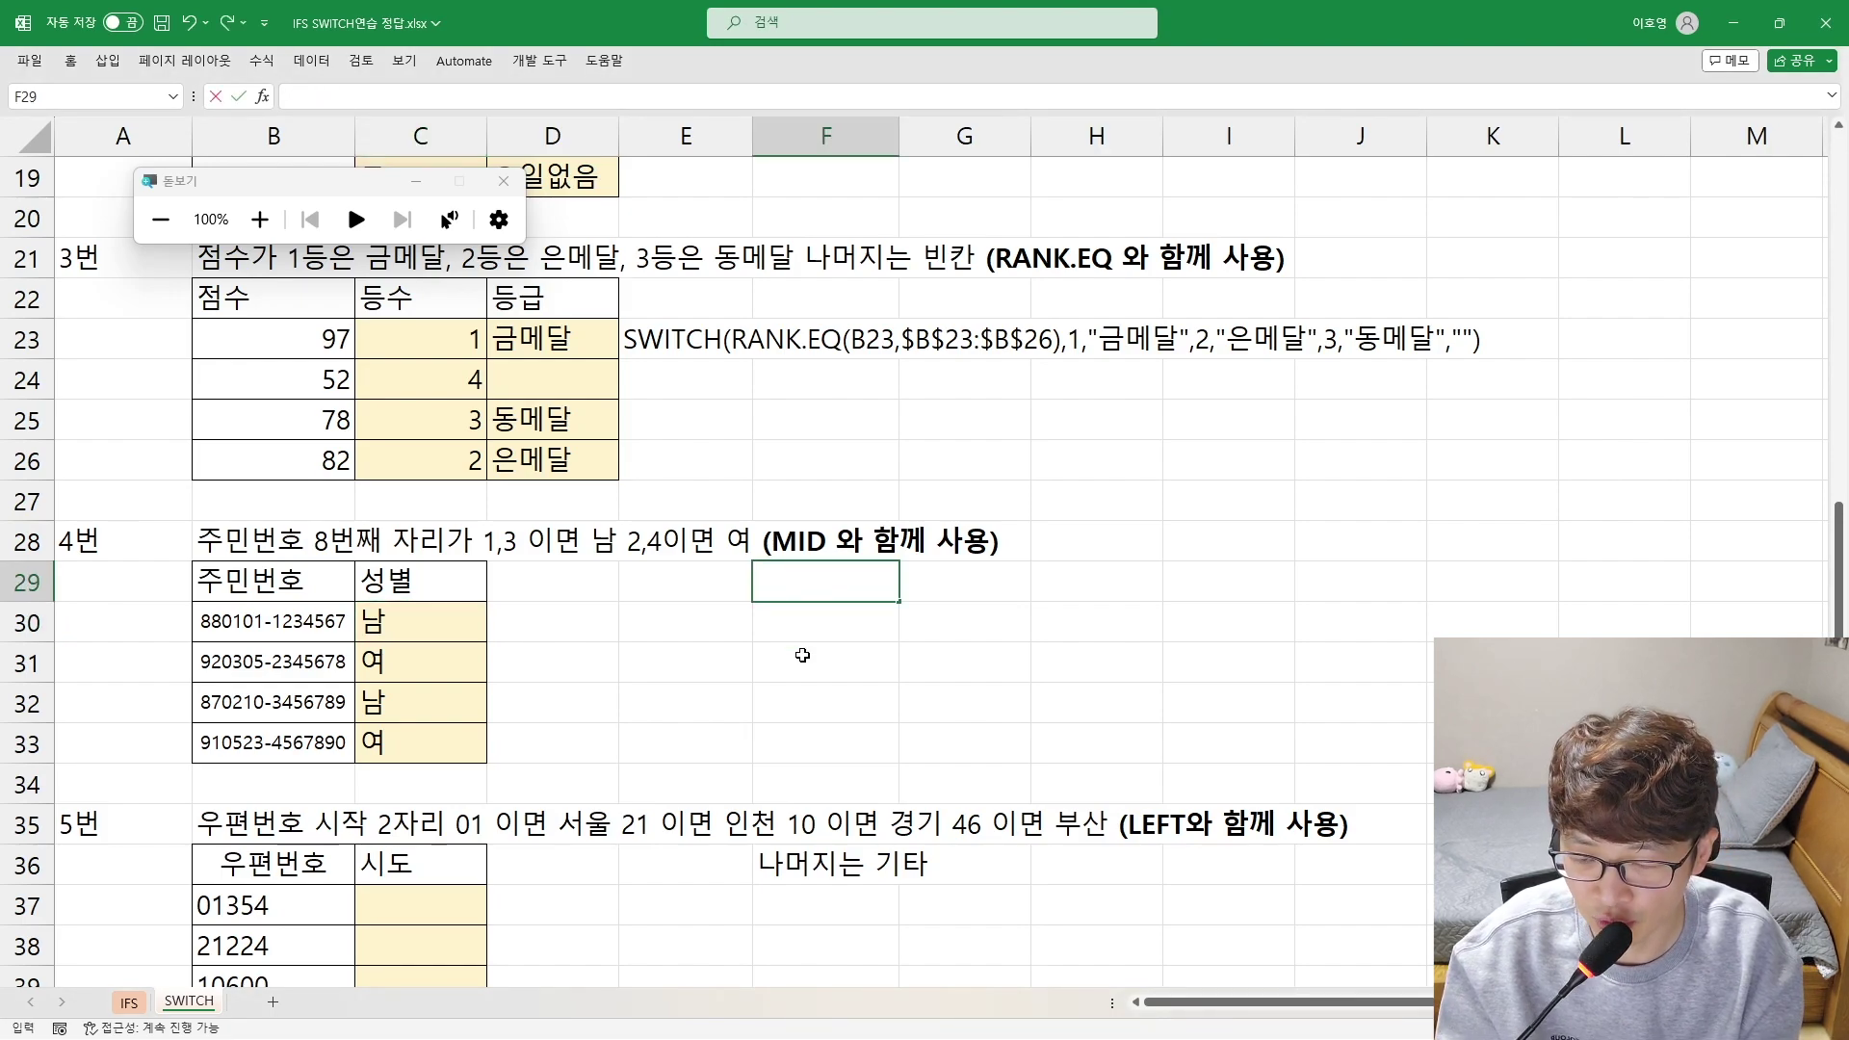
type("주의 : ")
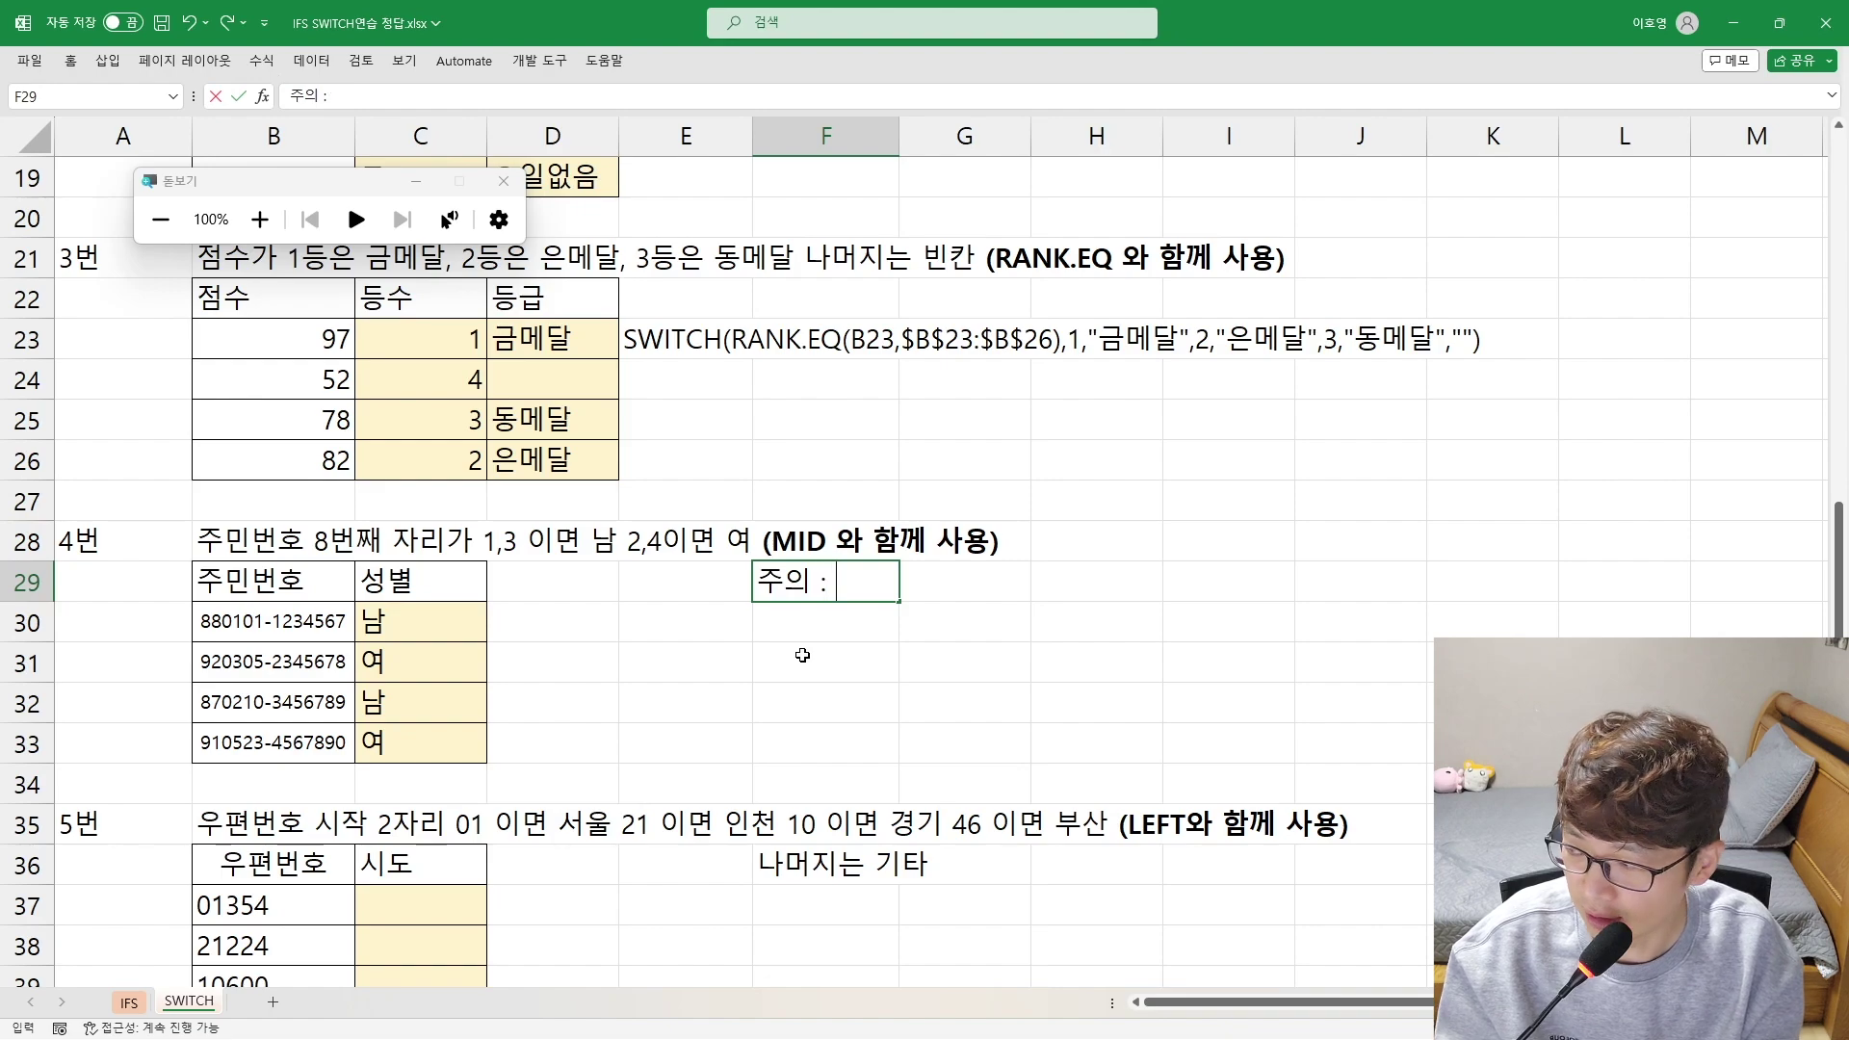
type("문자열")
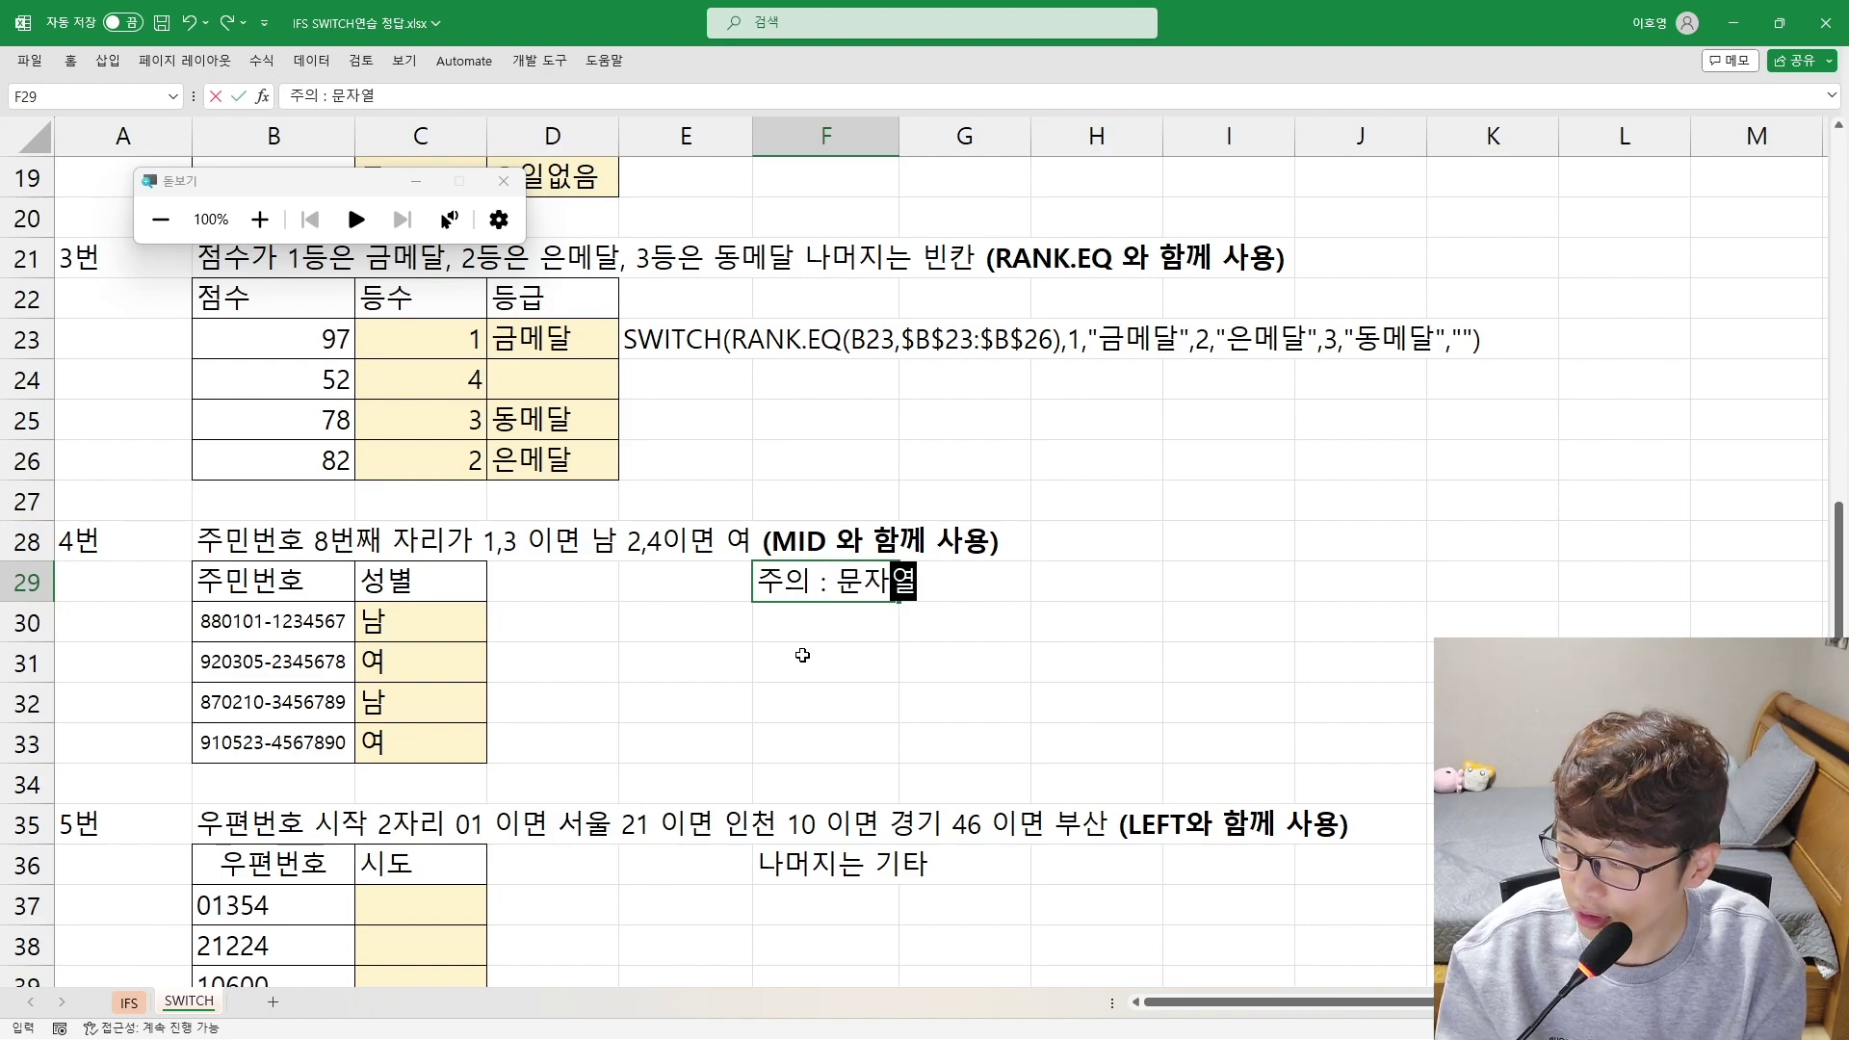
type("하ㅁ수는 문자를")
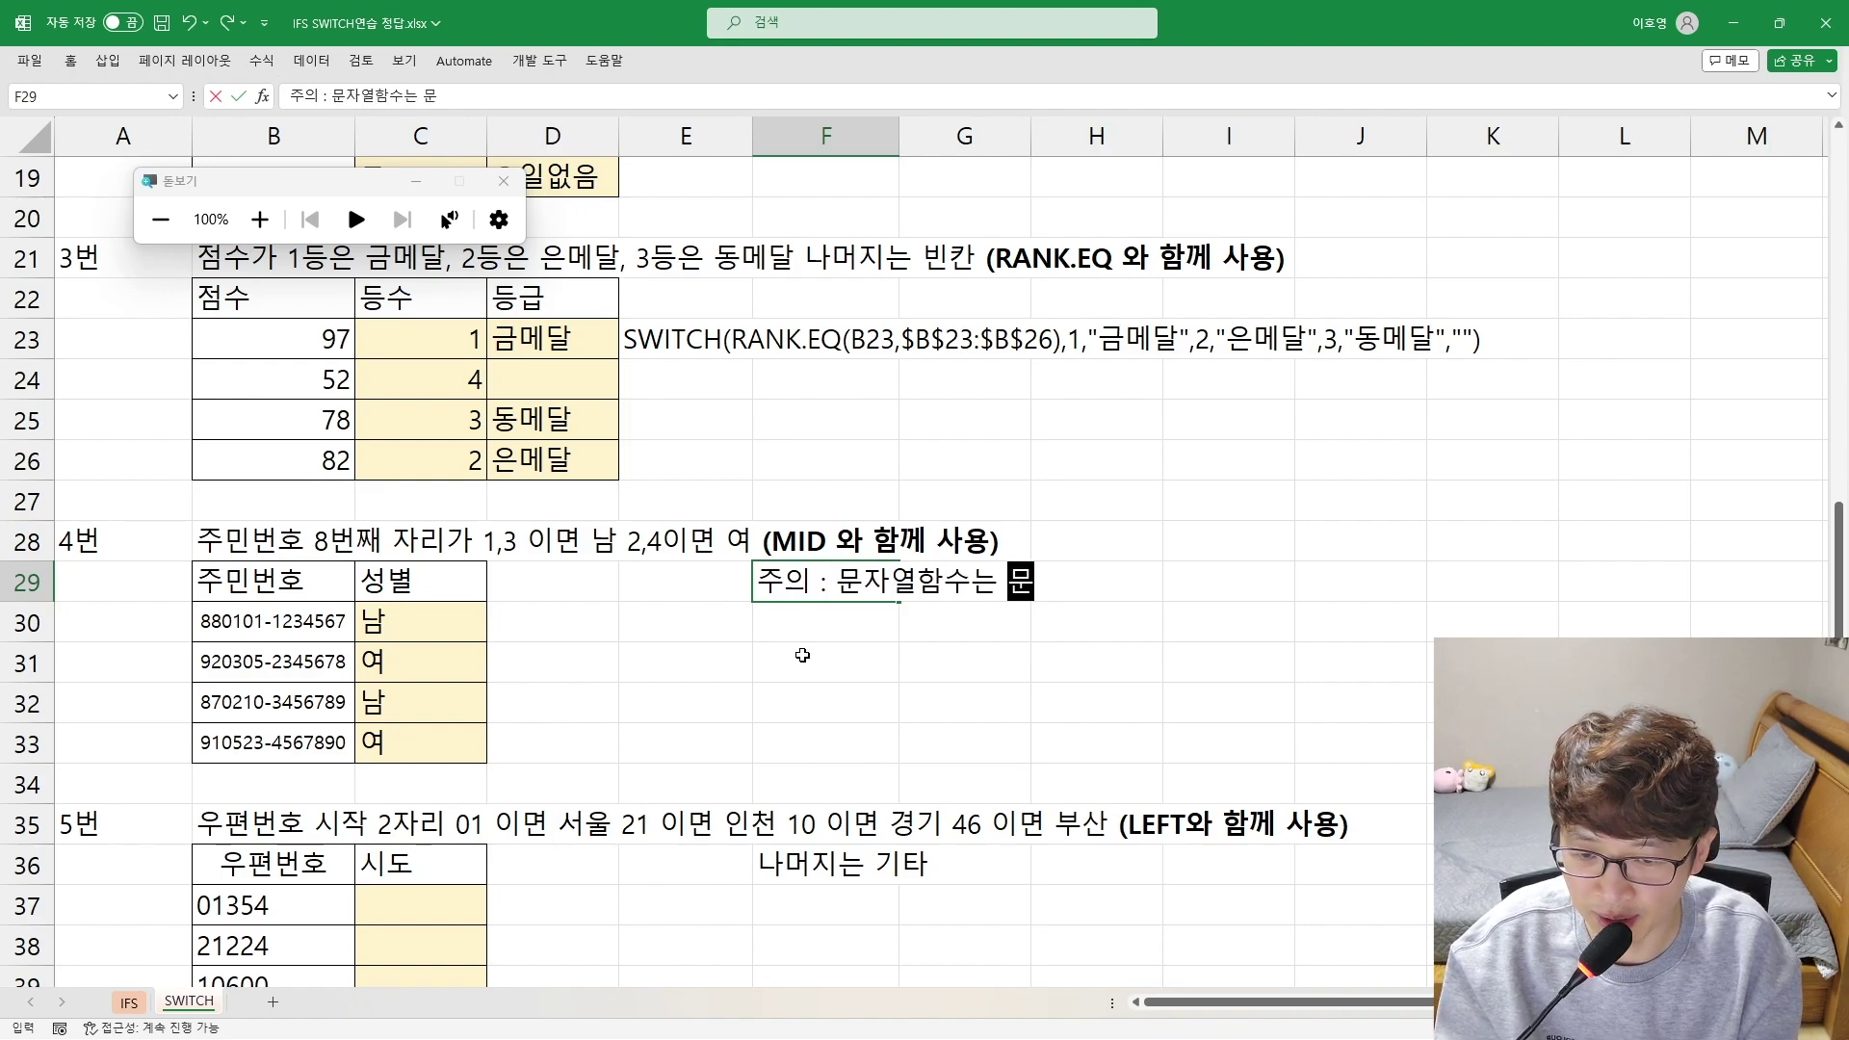
type(" 반환")
key("Return")
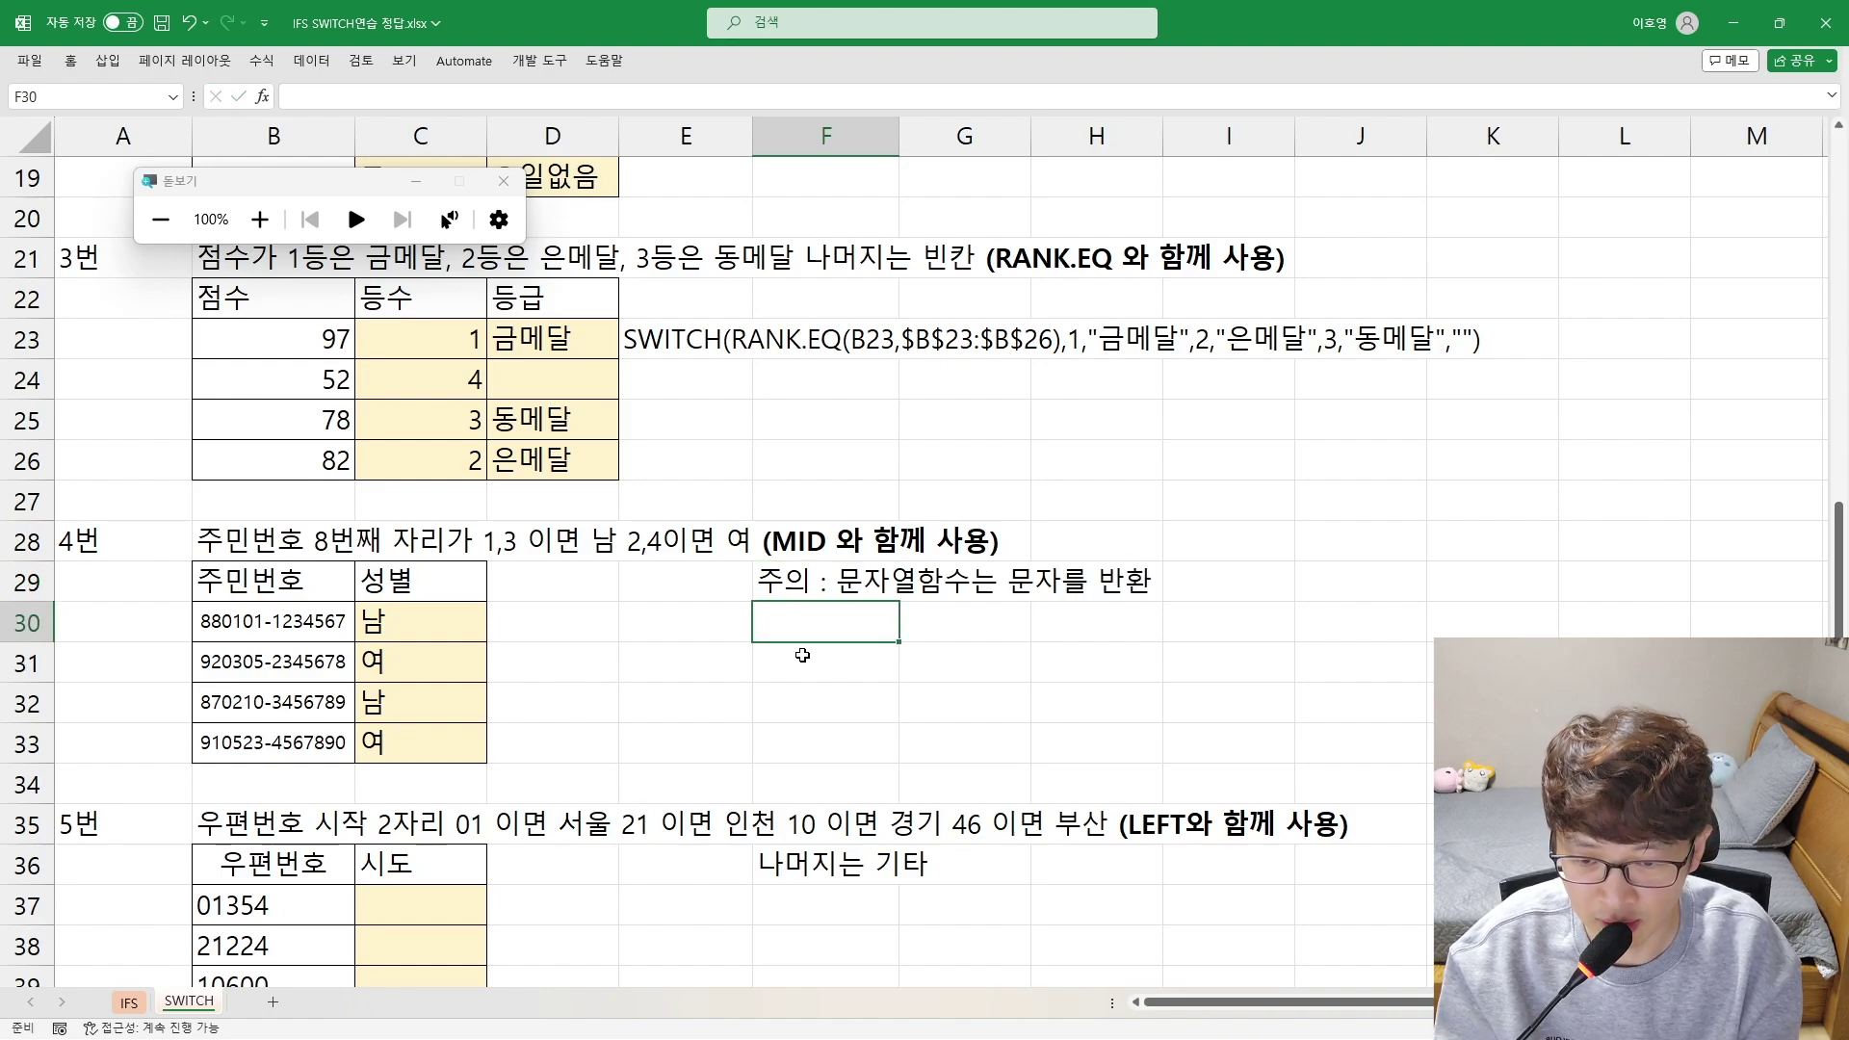
key("Up")
key("F2")
type(",")
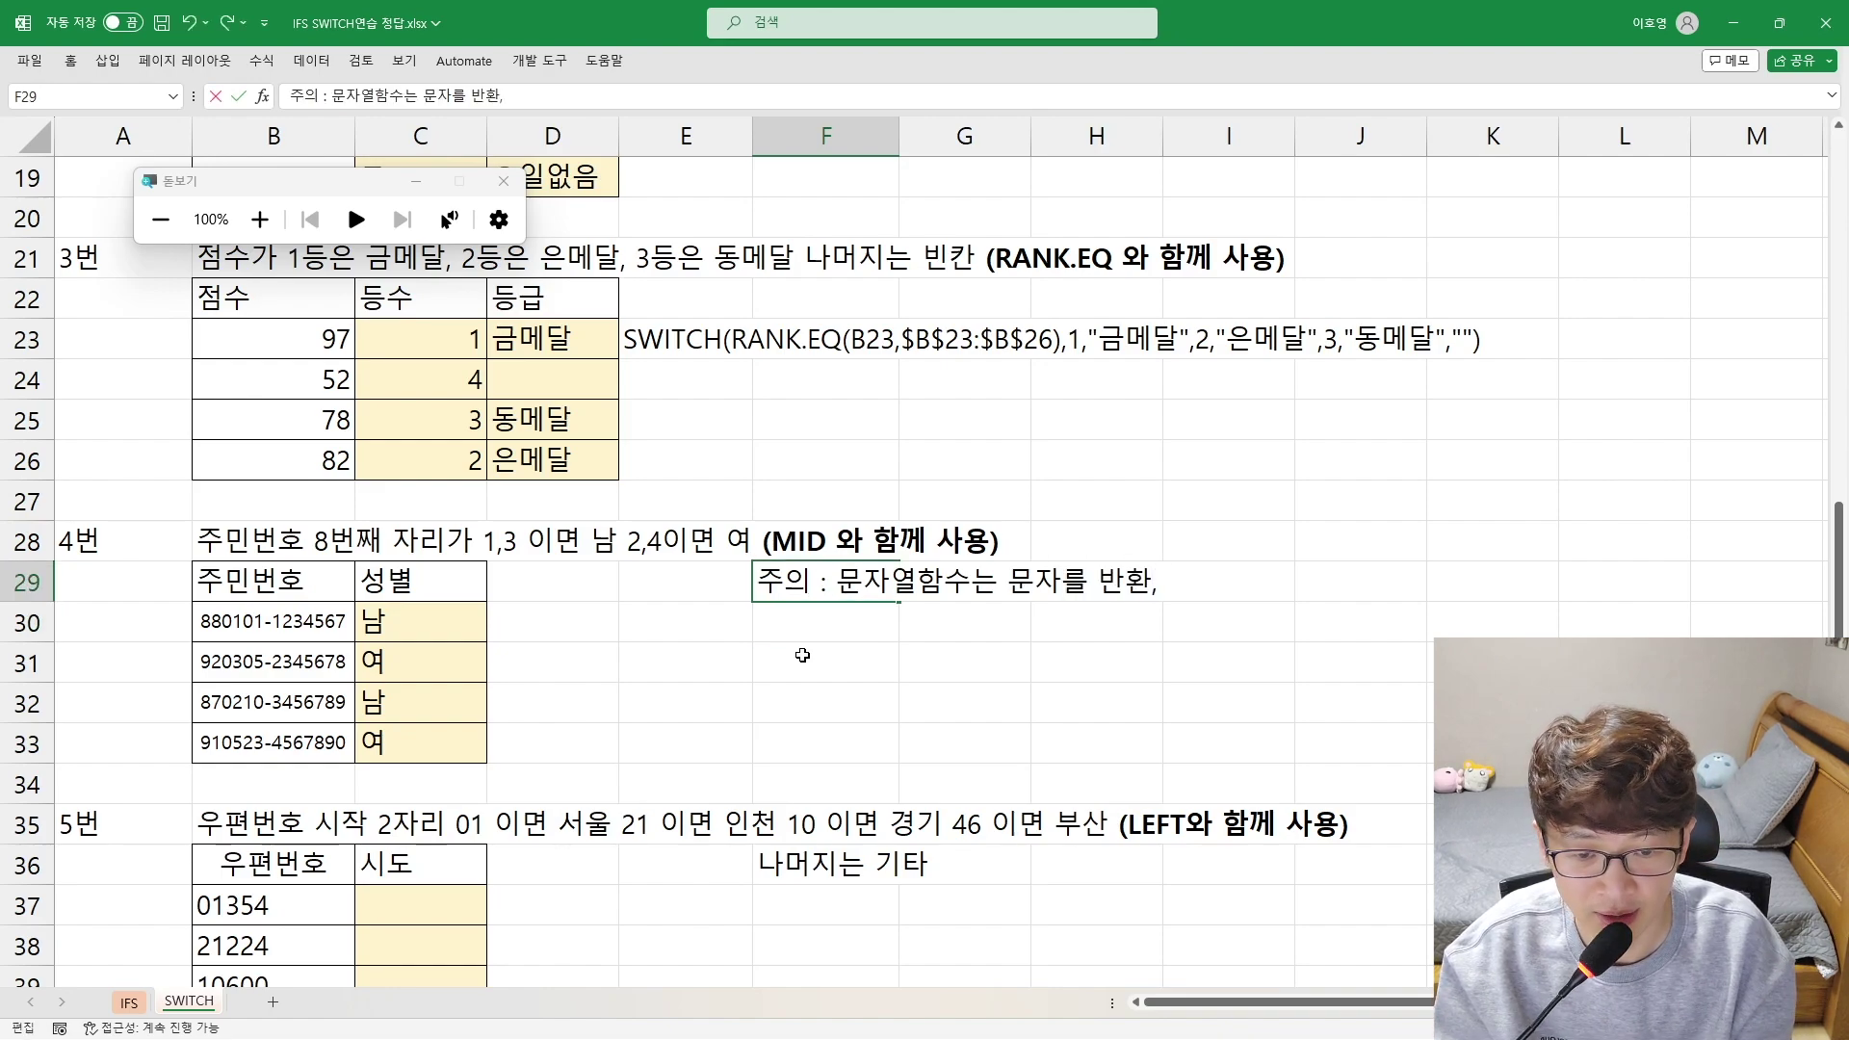
key("BackSpace")
key("Return")
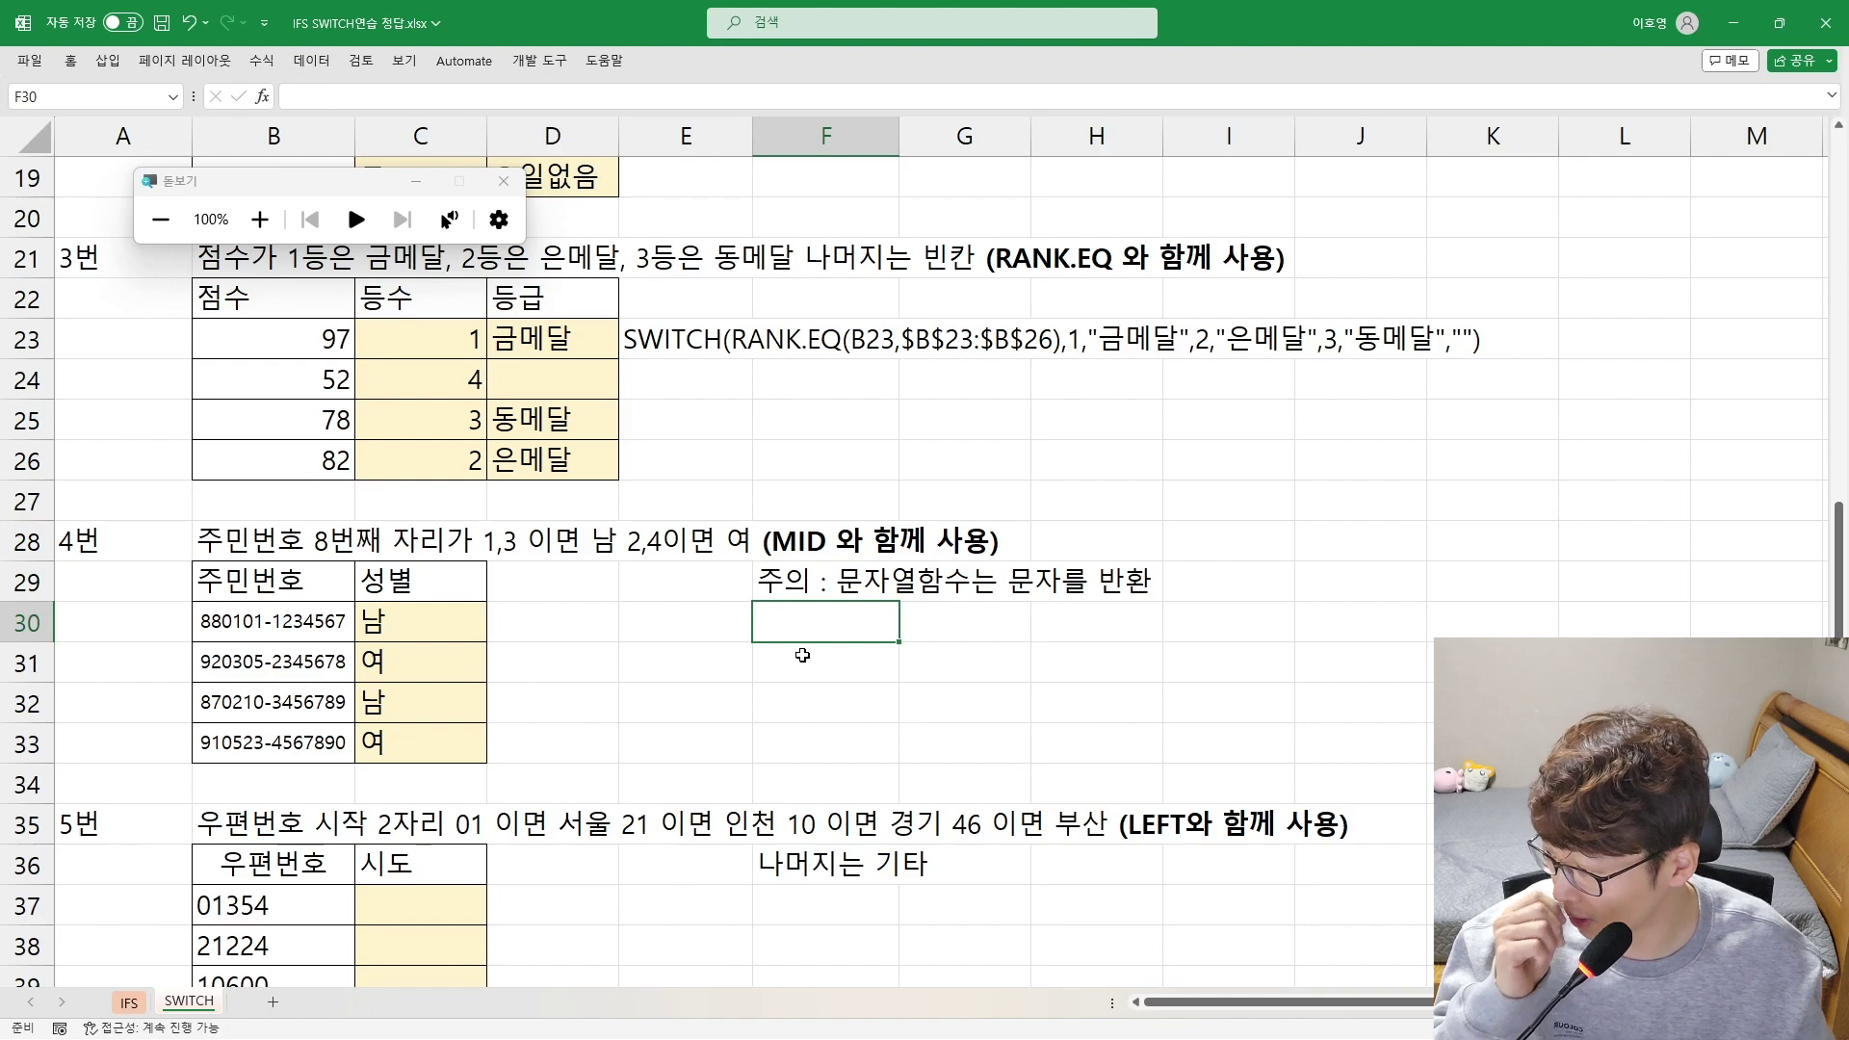
Enter =LEFT(B37,2) in C37 of exercise 5 to extract the first two digits of the postal code
left_click(444, 662)
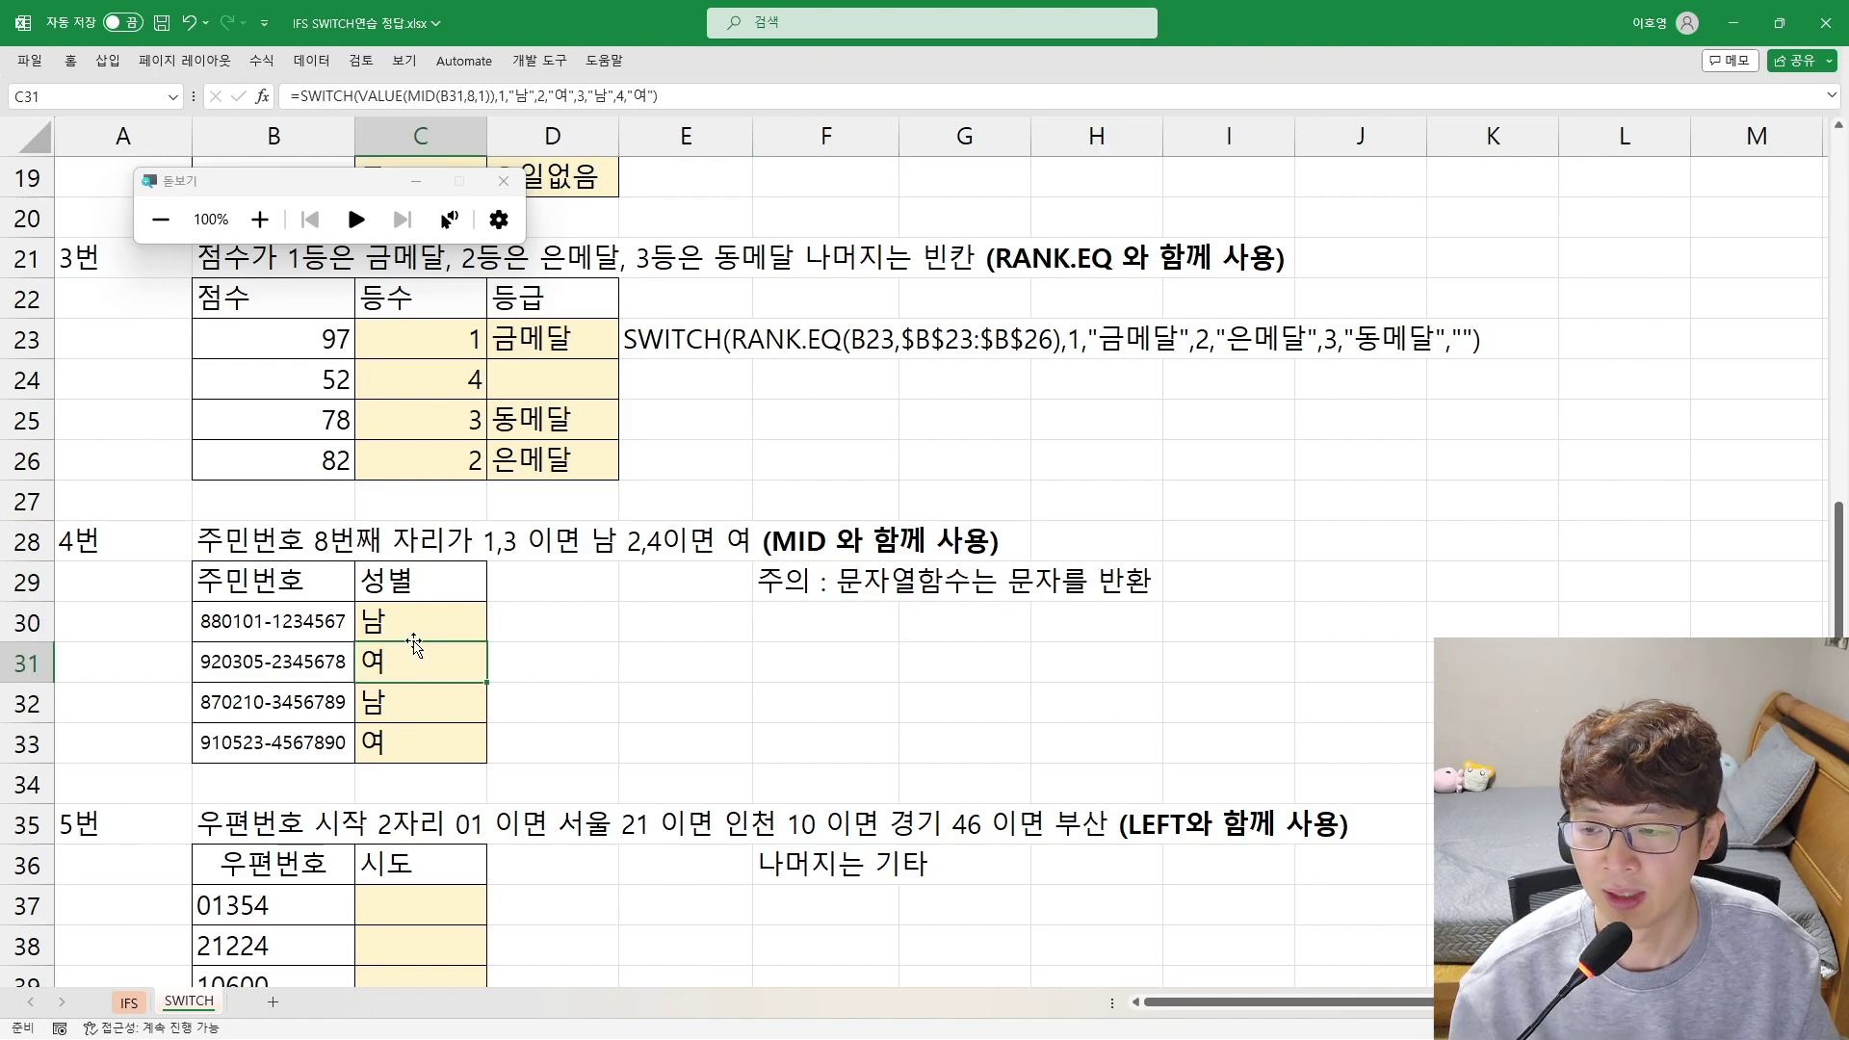
scroll(414, 645, "down", 2)
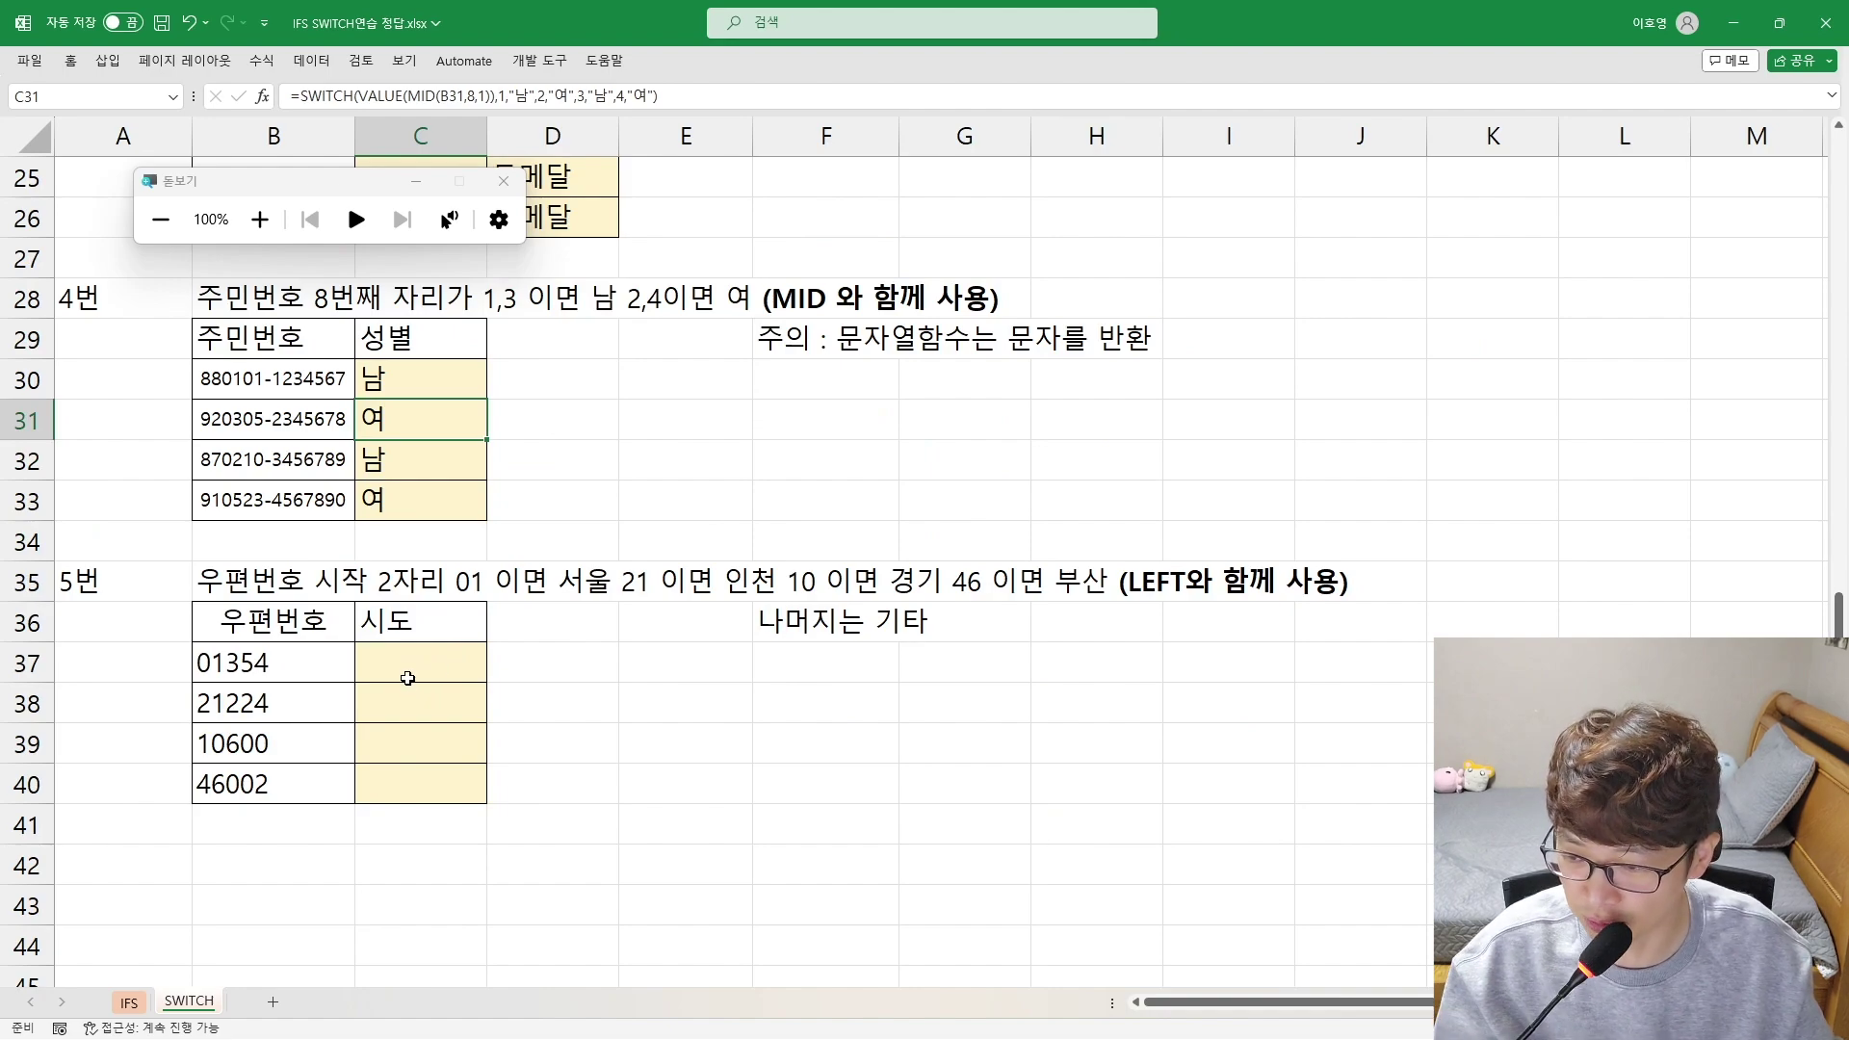
left_click(214, 665)
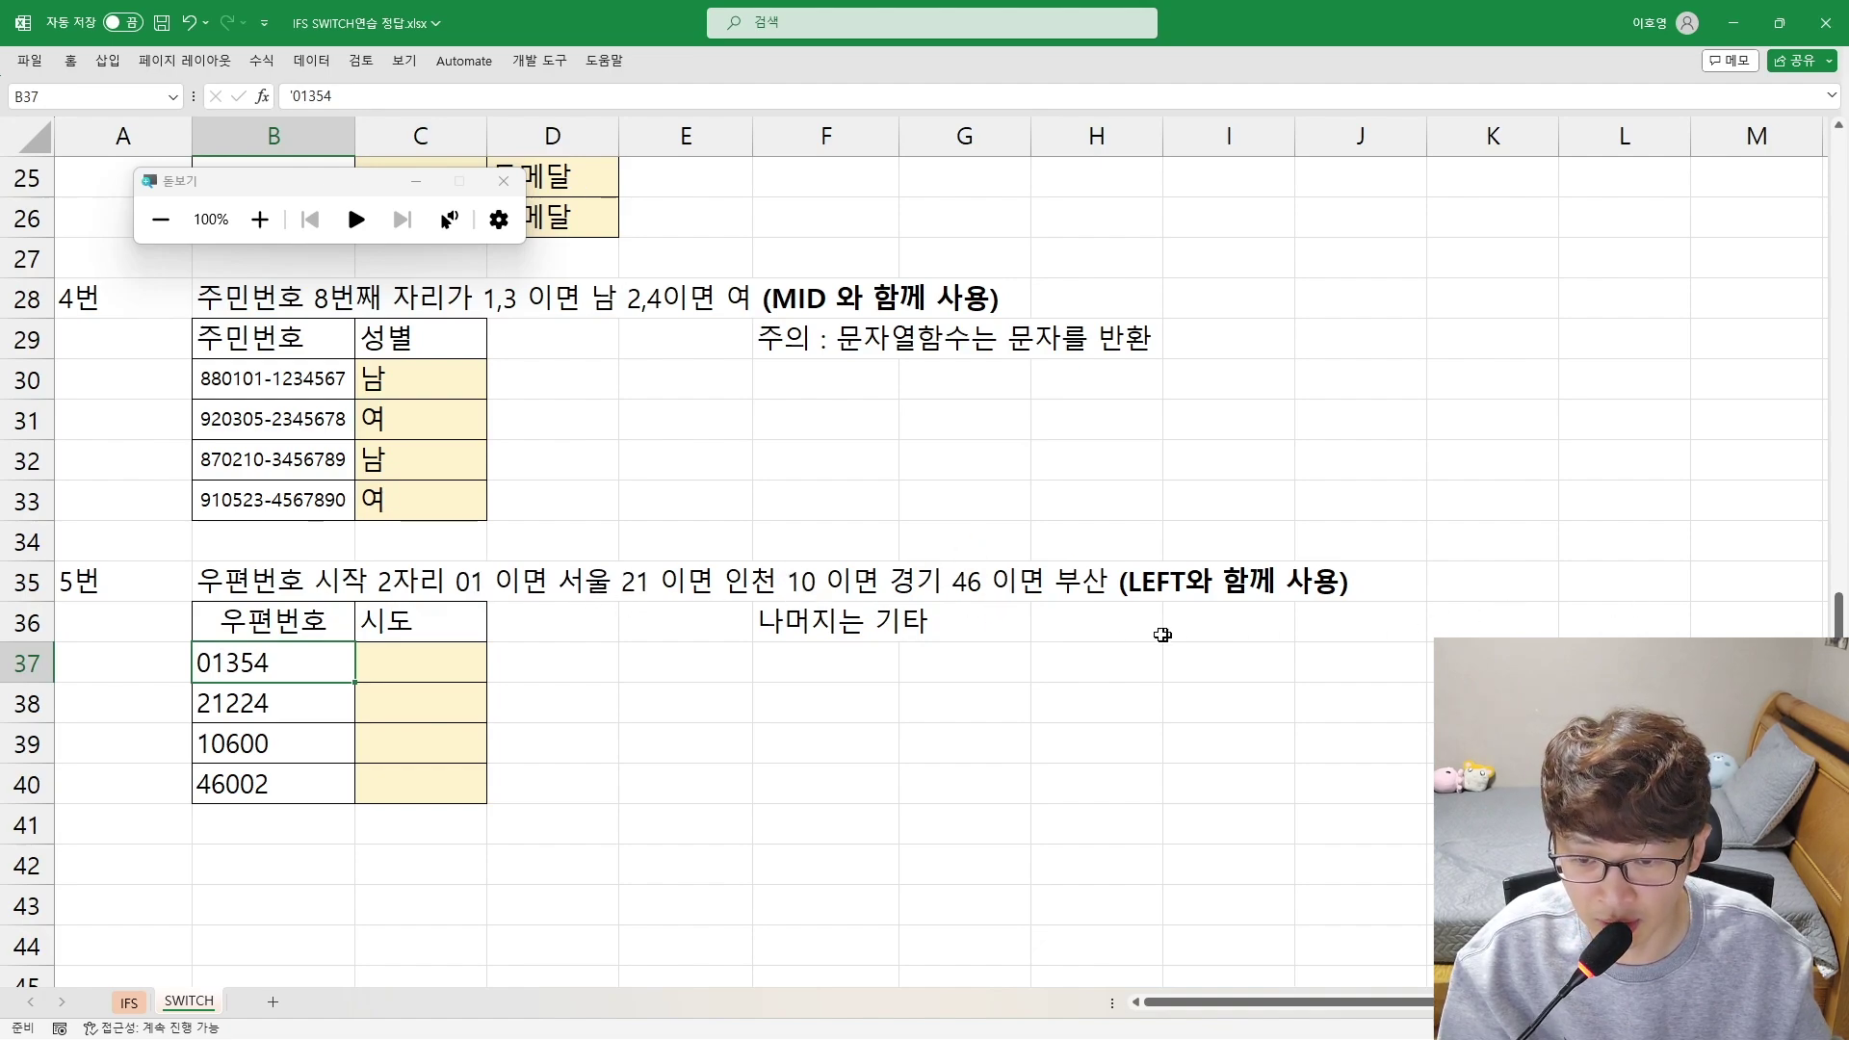
scroll(741, 568, "down", 2)
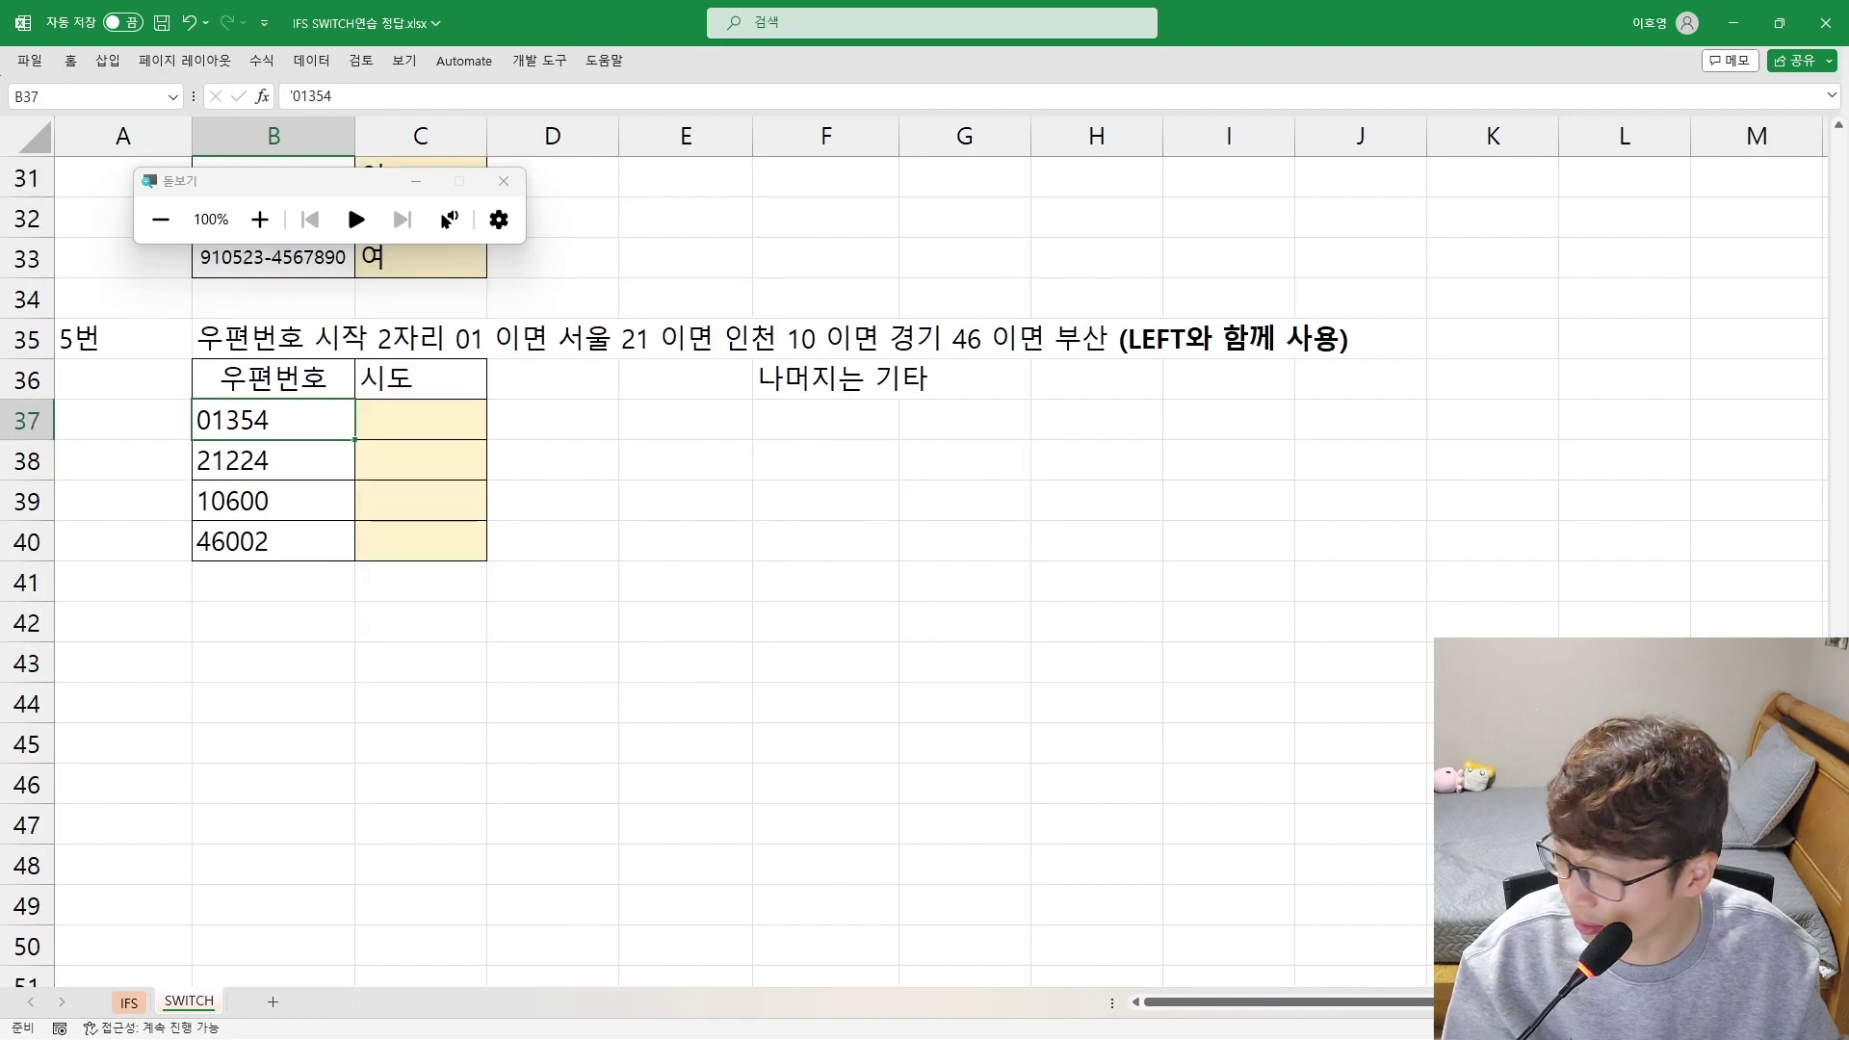
scroll(741, 568, "up", 2)
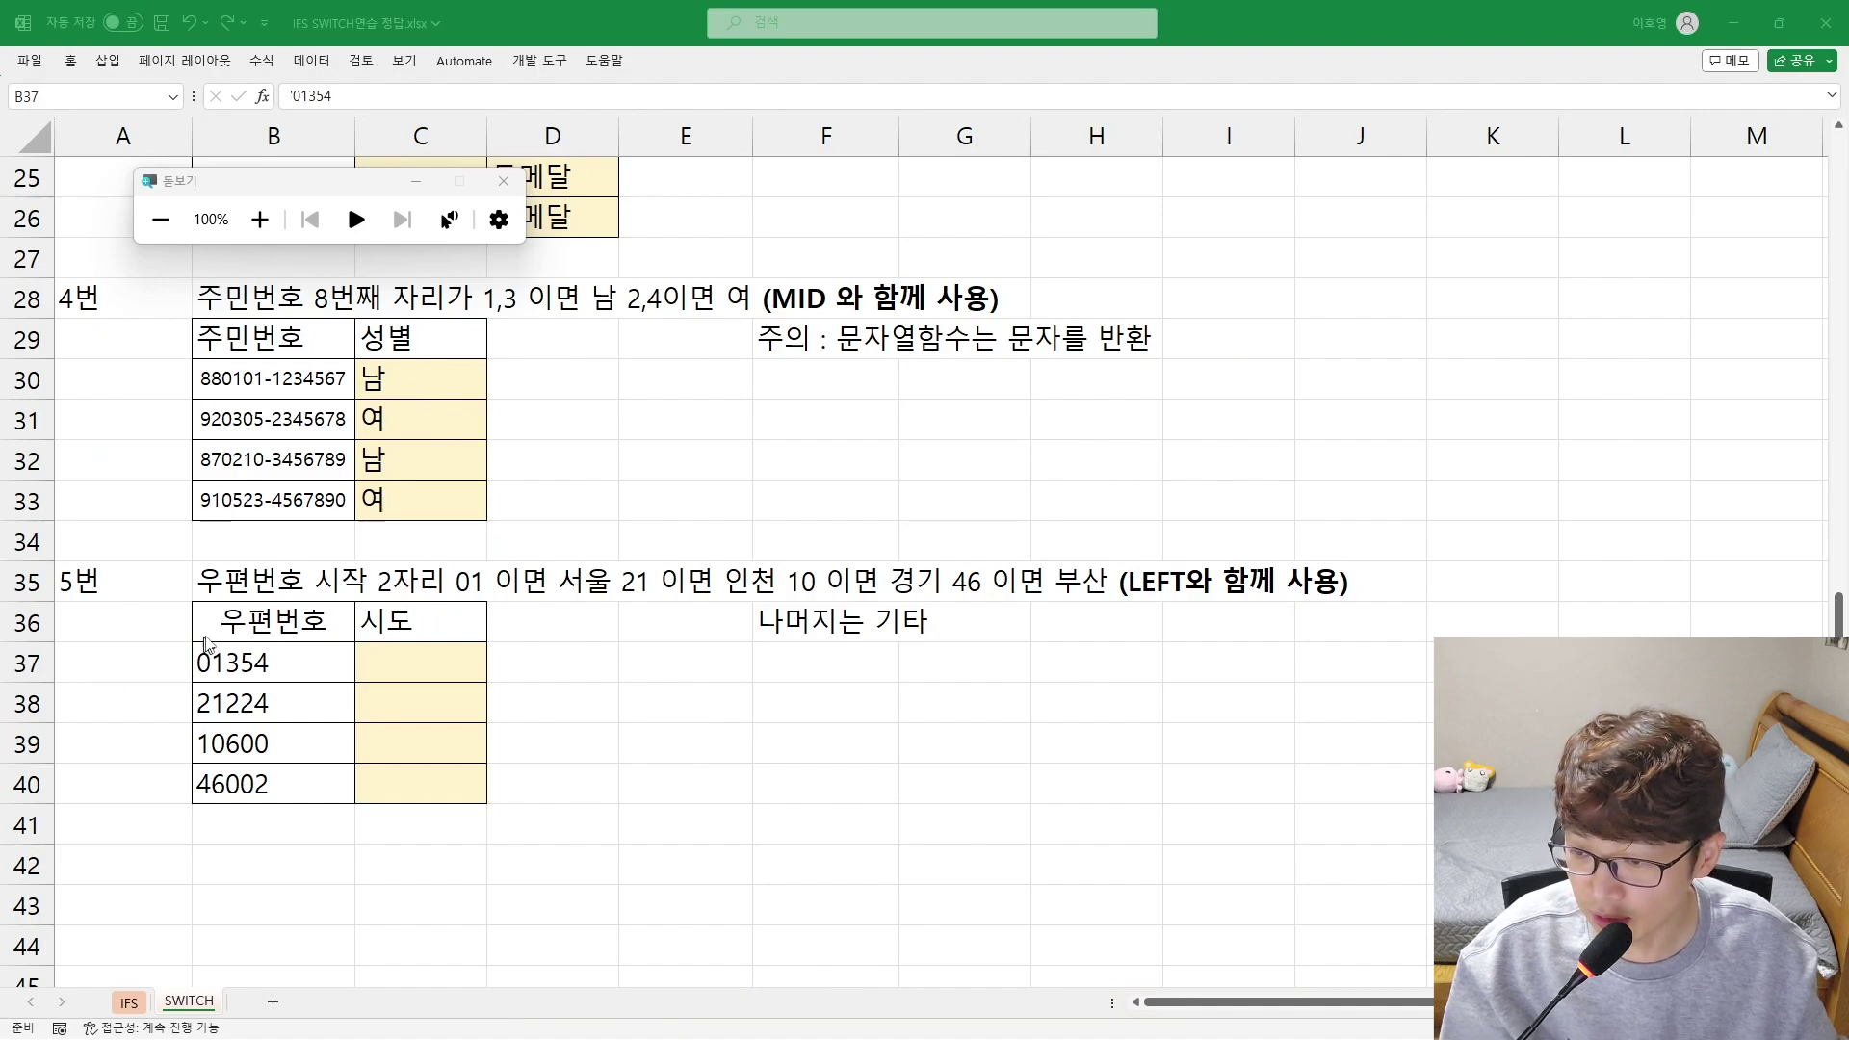
left_click(405, 683)
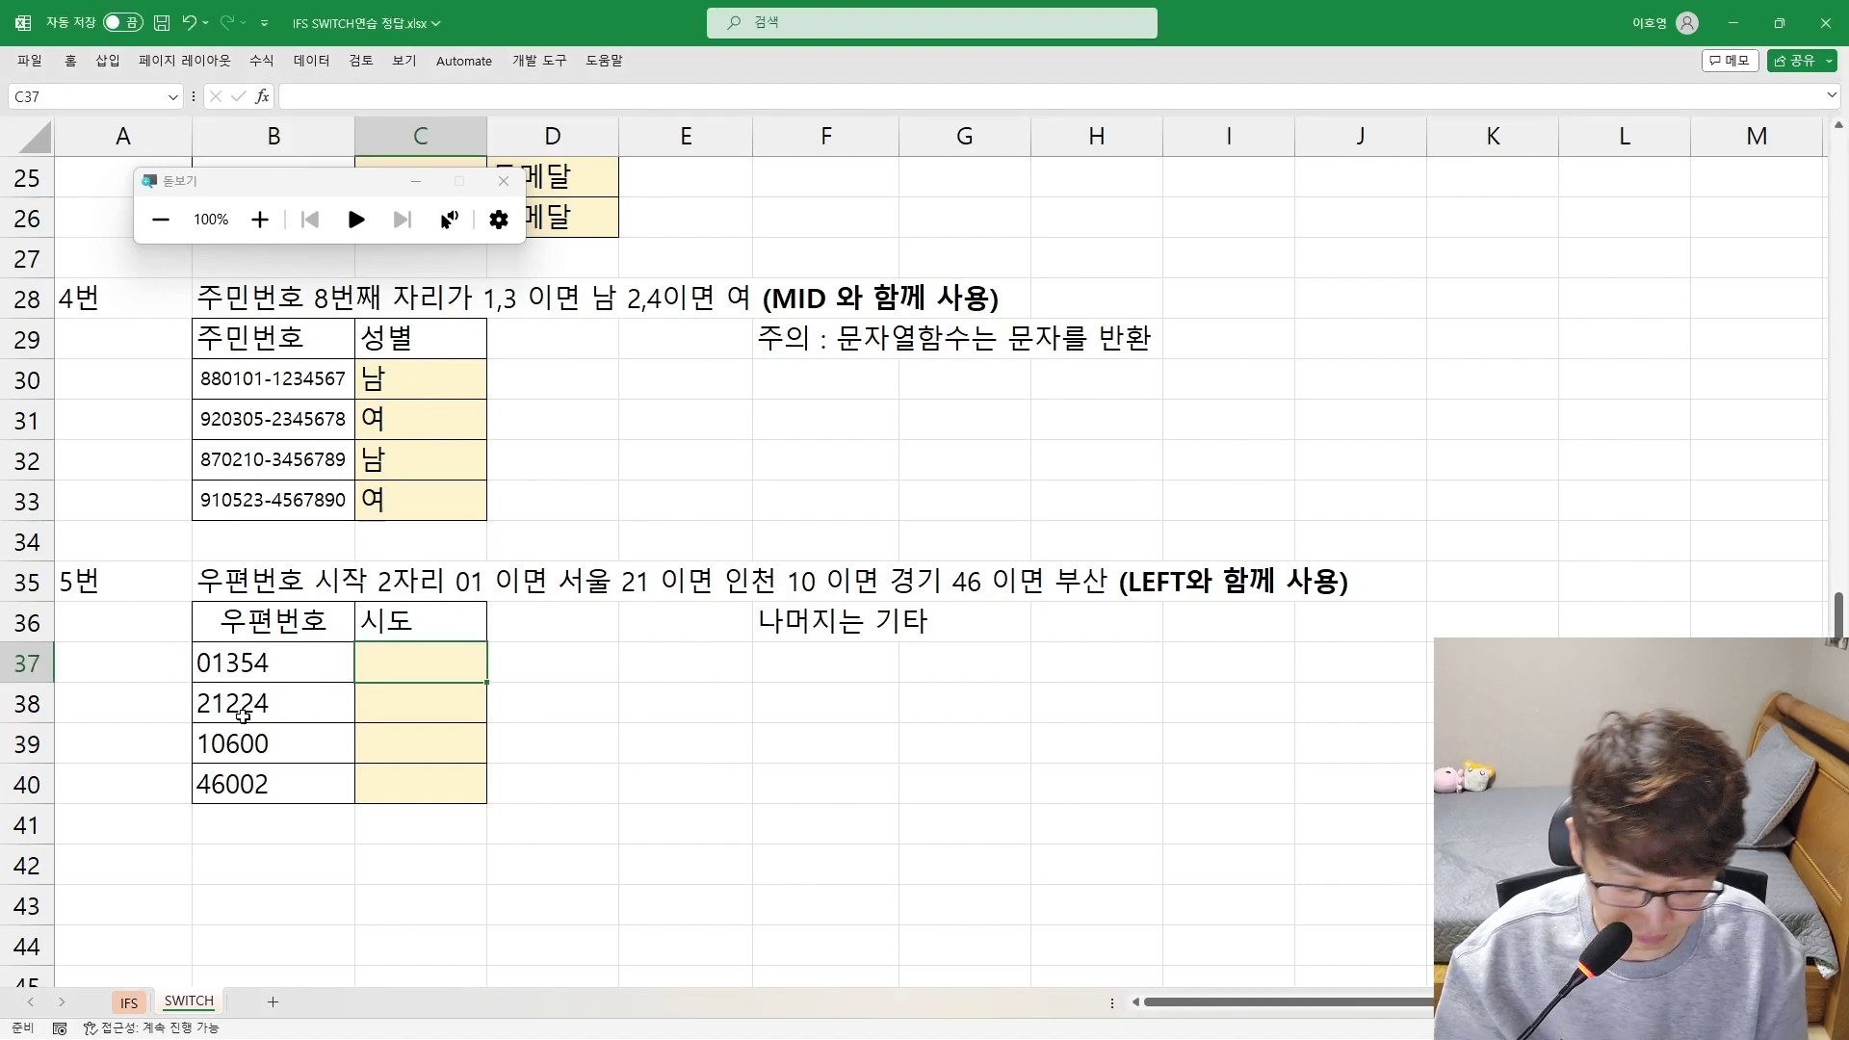
type("=")
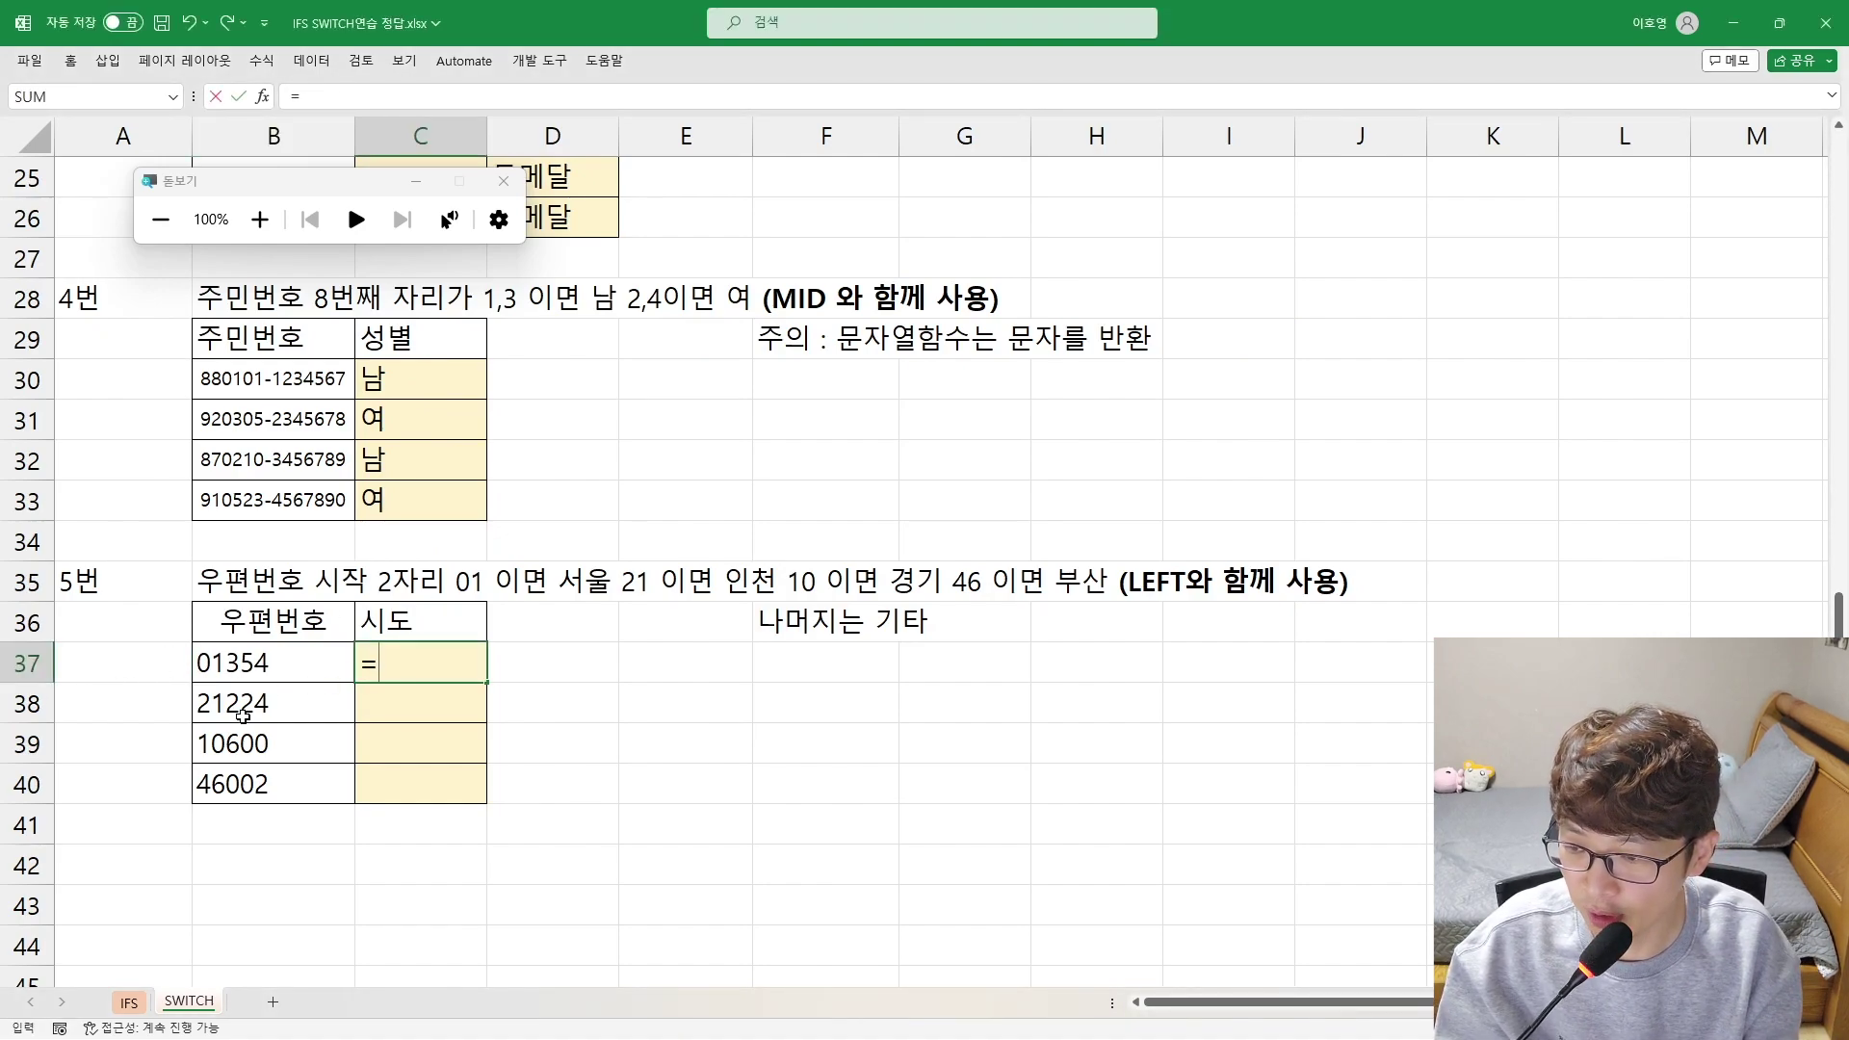
type("ㅣㄷㄹ")
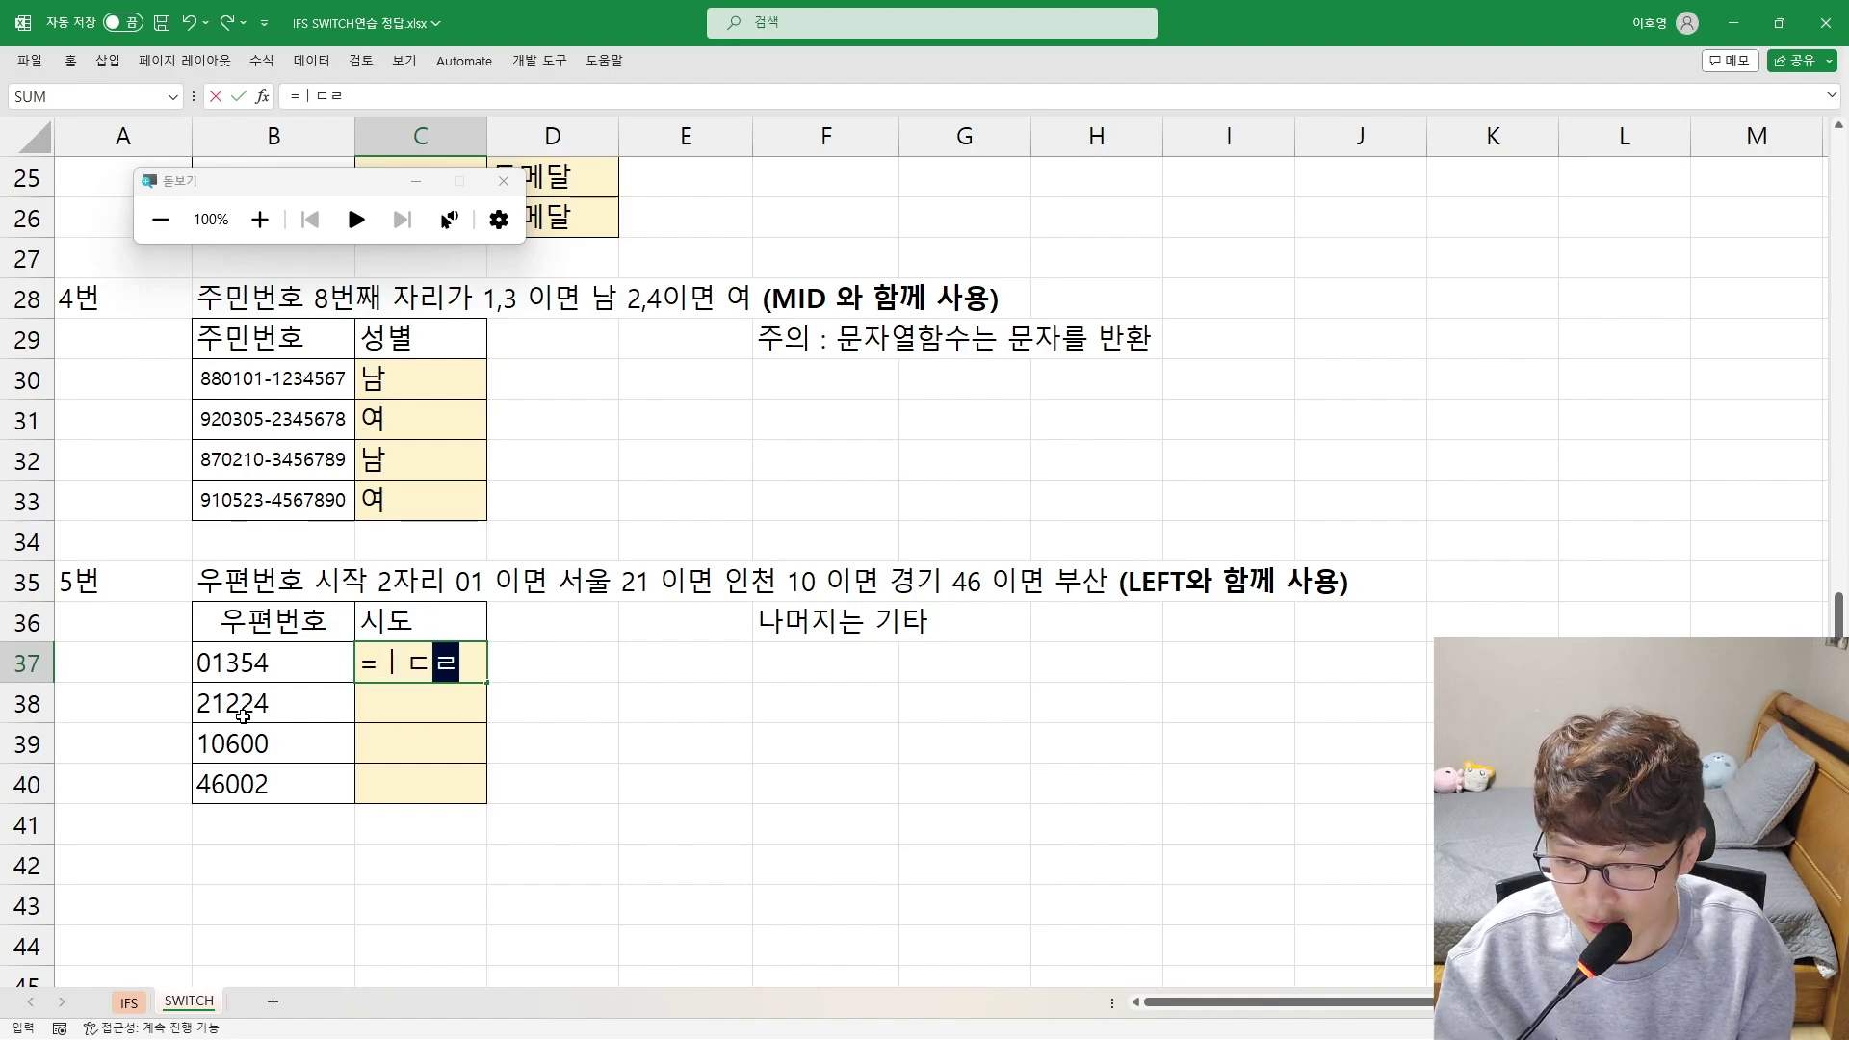
key("BackSpace")
type("LEFT(")
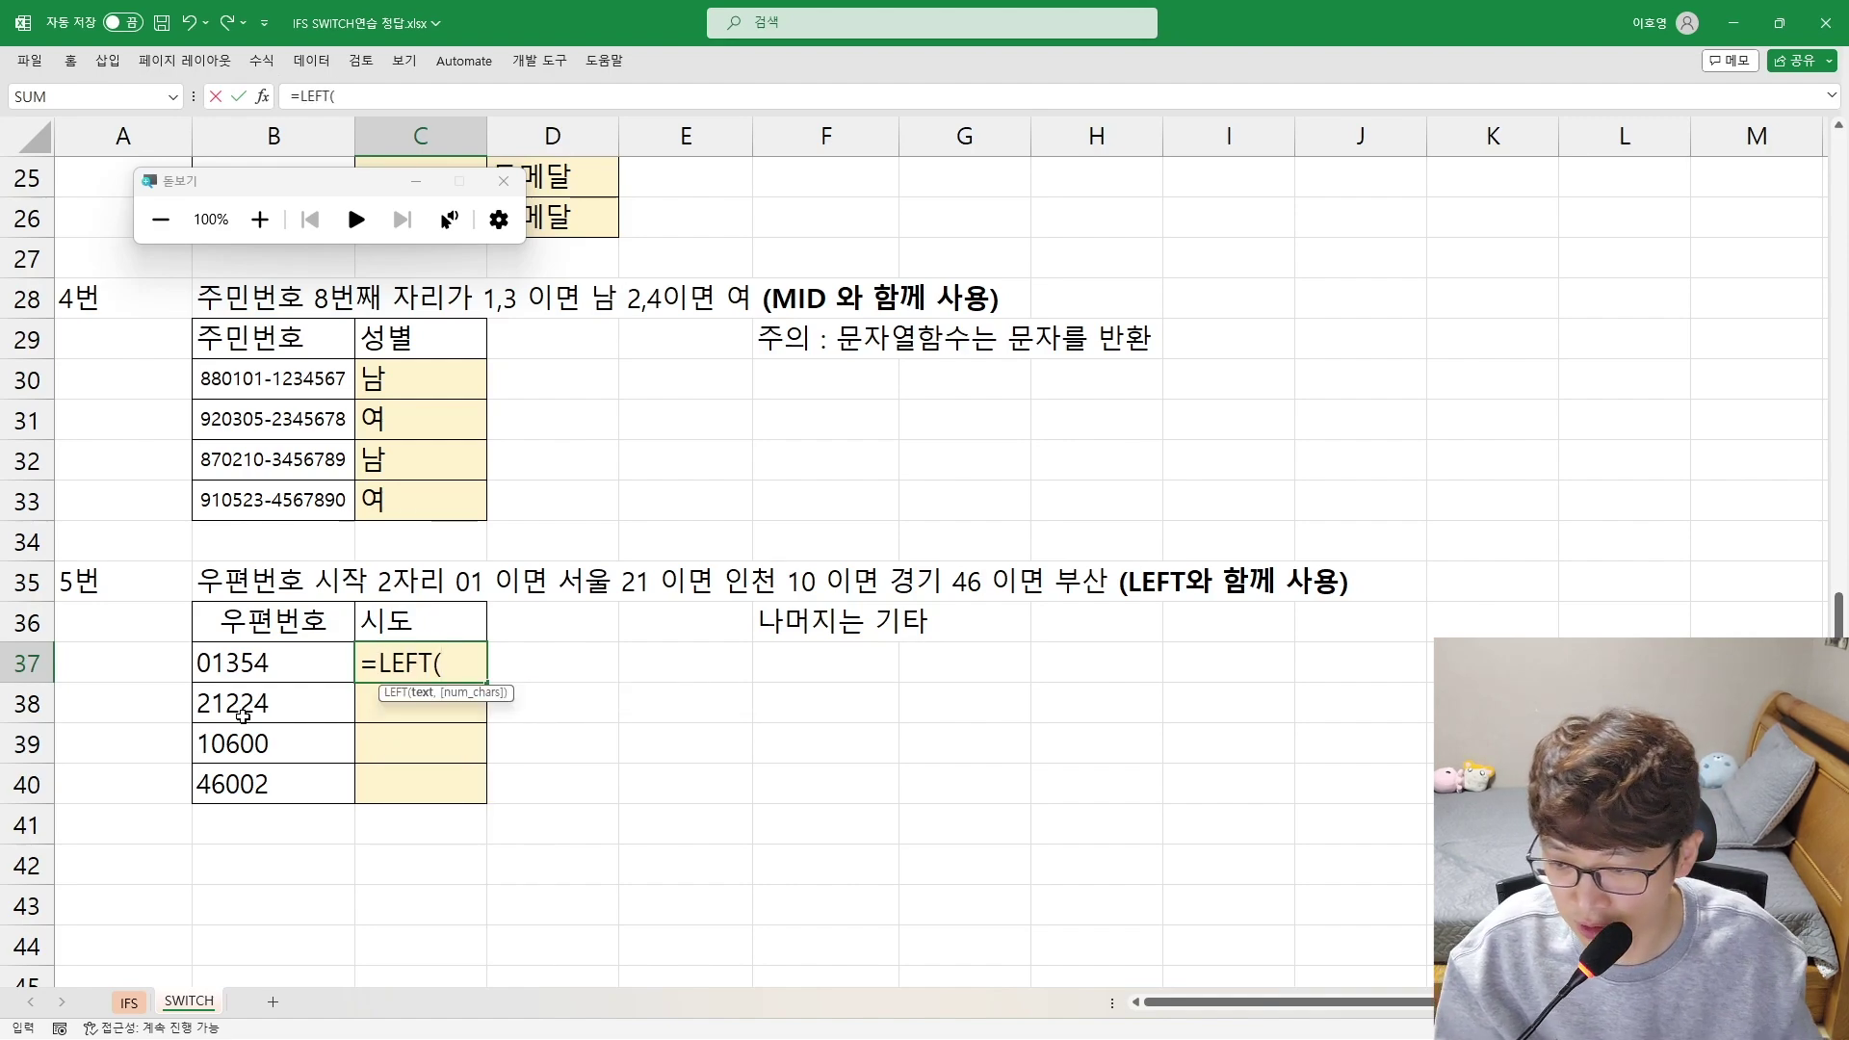
left_click(250, 664)
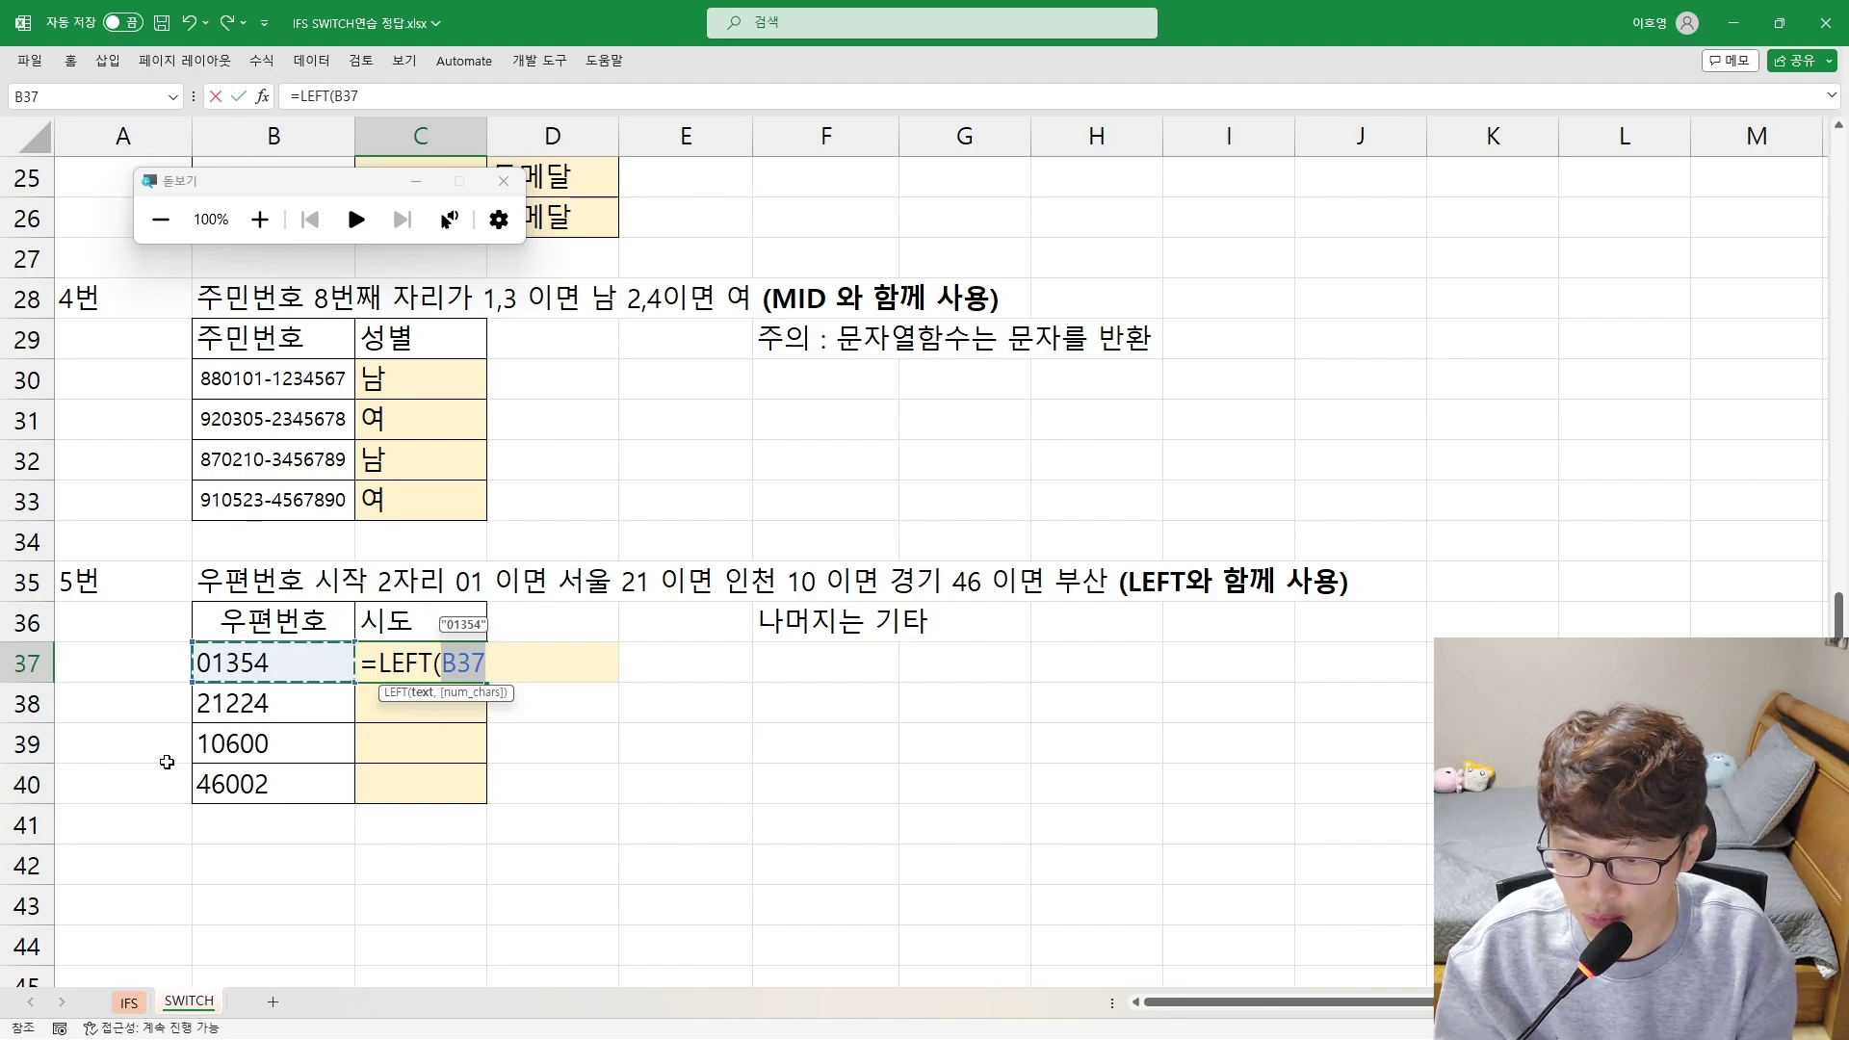
type(",2)")
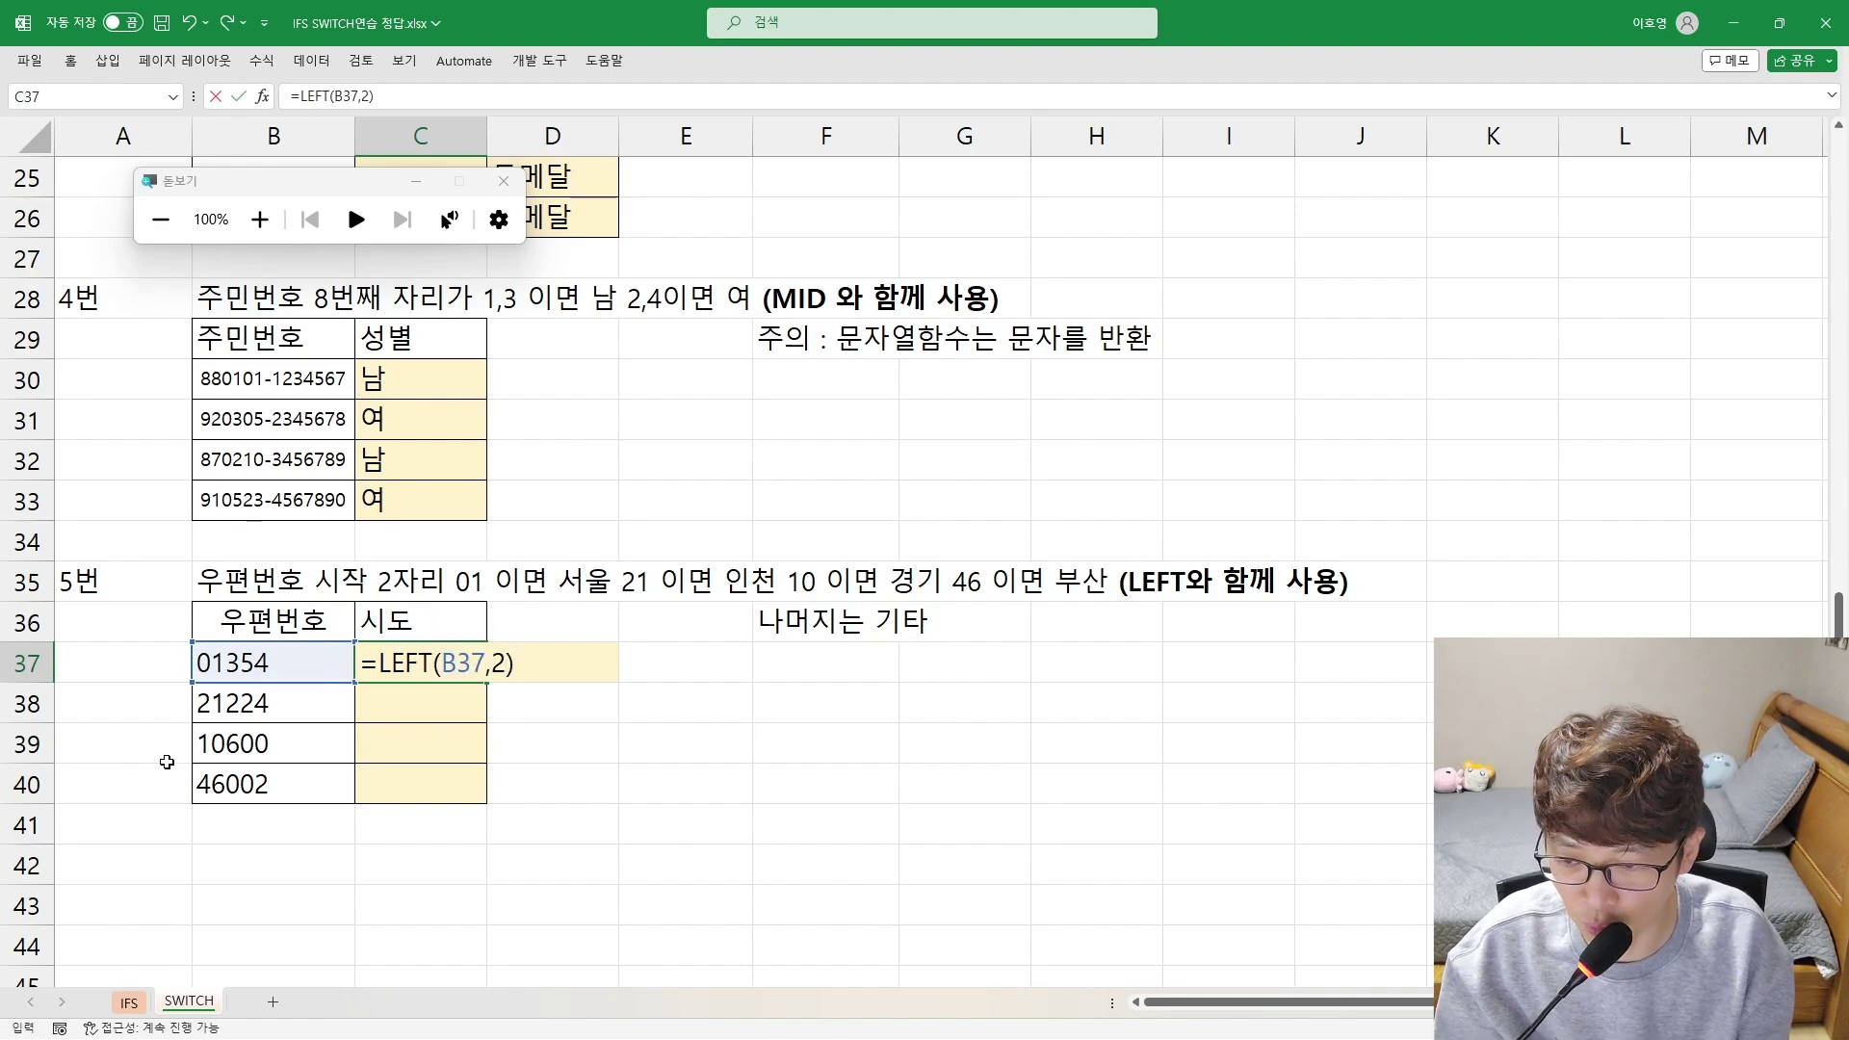
key("ctrl+Return")
Fill the LEFT formula from C37 down through C40
key("shift+Down")
key("shift+Down")
key("shift+Down")
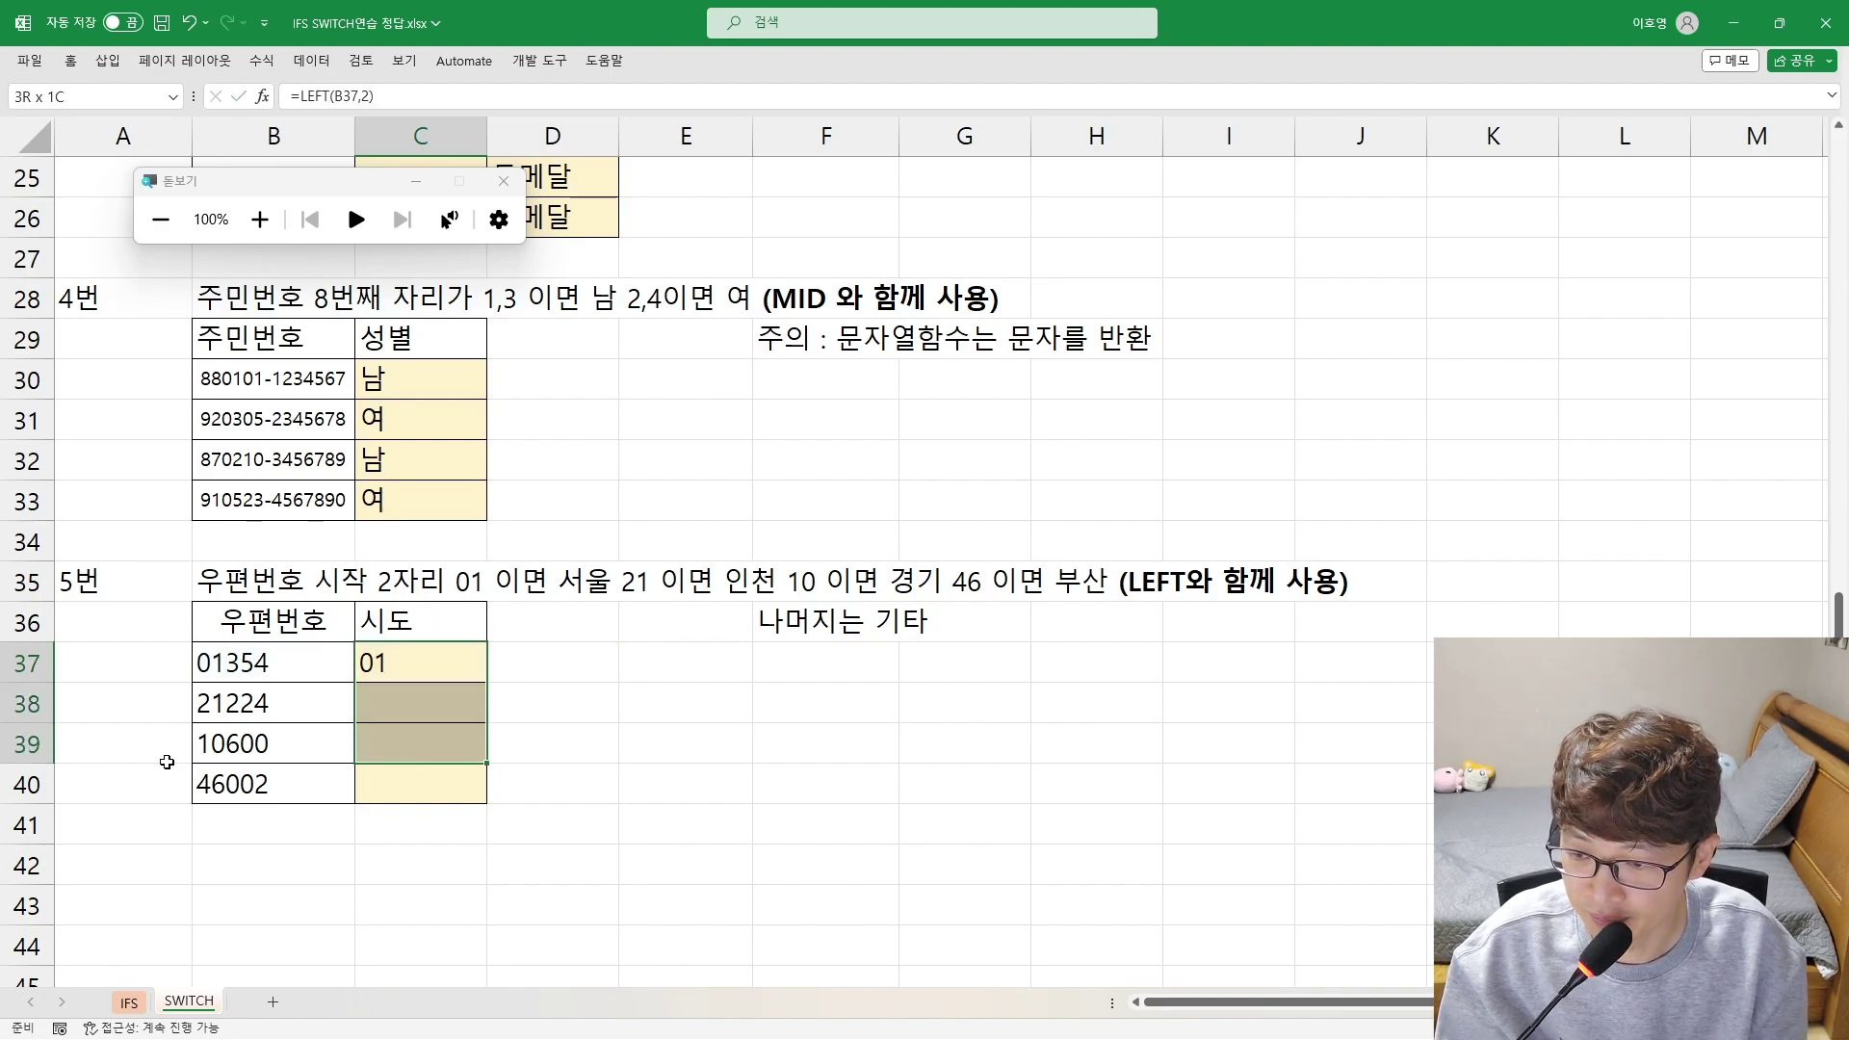
key("ctrl+d")
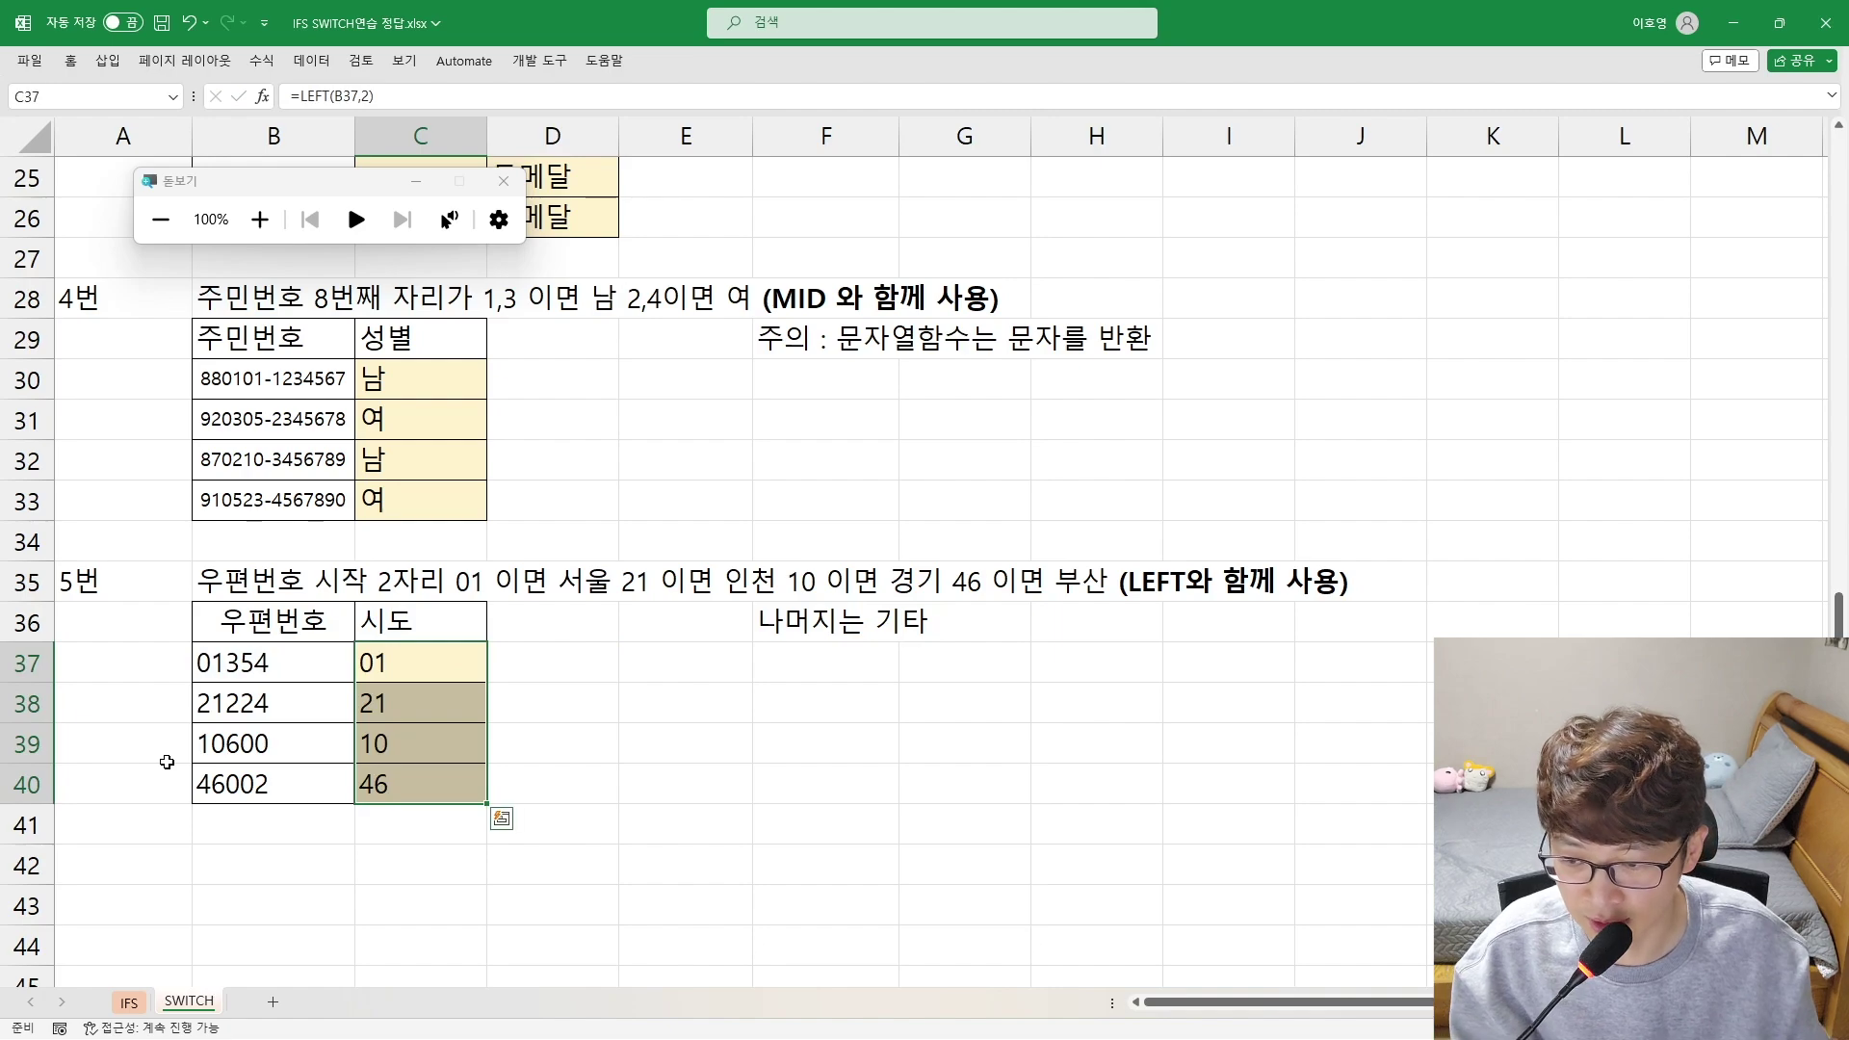
Wrap C37's LEFT(B37,2) in a SWITCH function so that it serves as the expression argument
double_click(400, 655)
key("Escape")
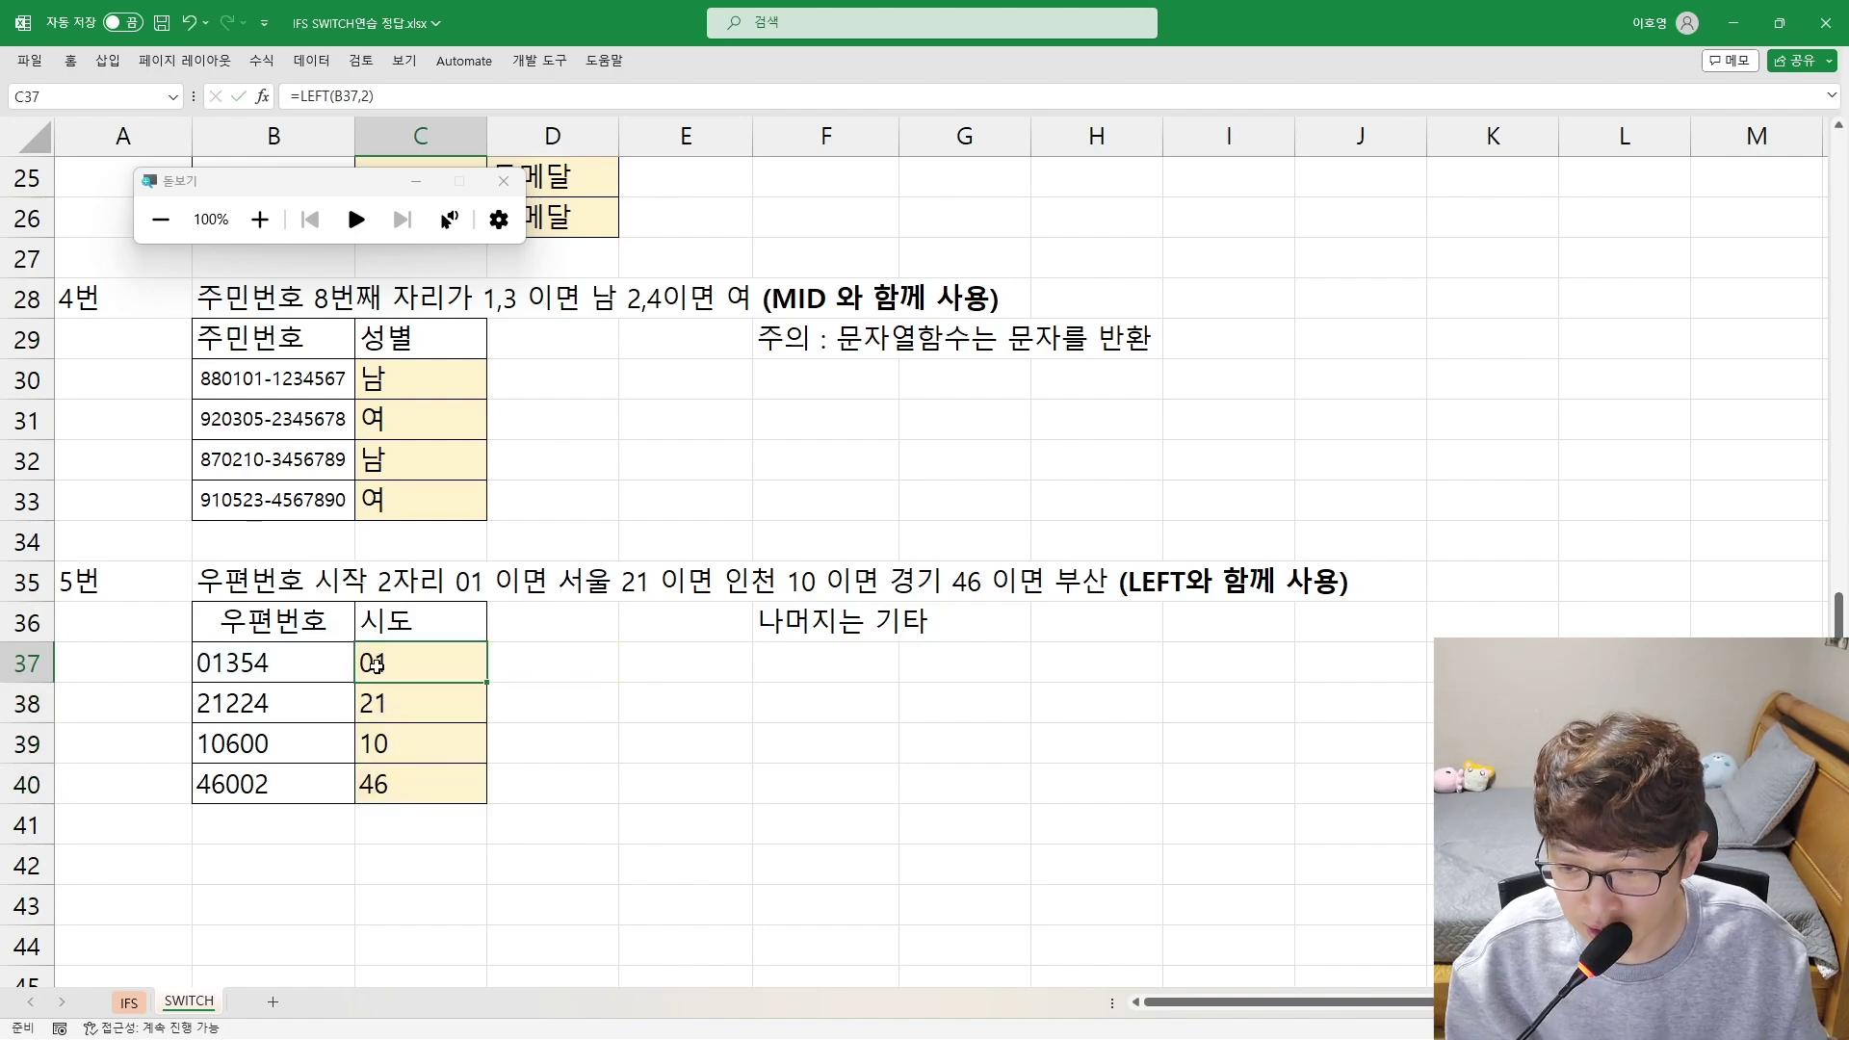
left_click(365, 700)
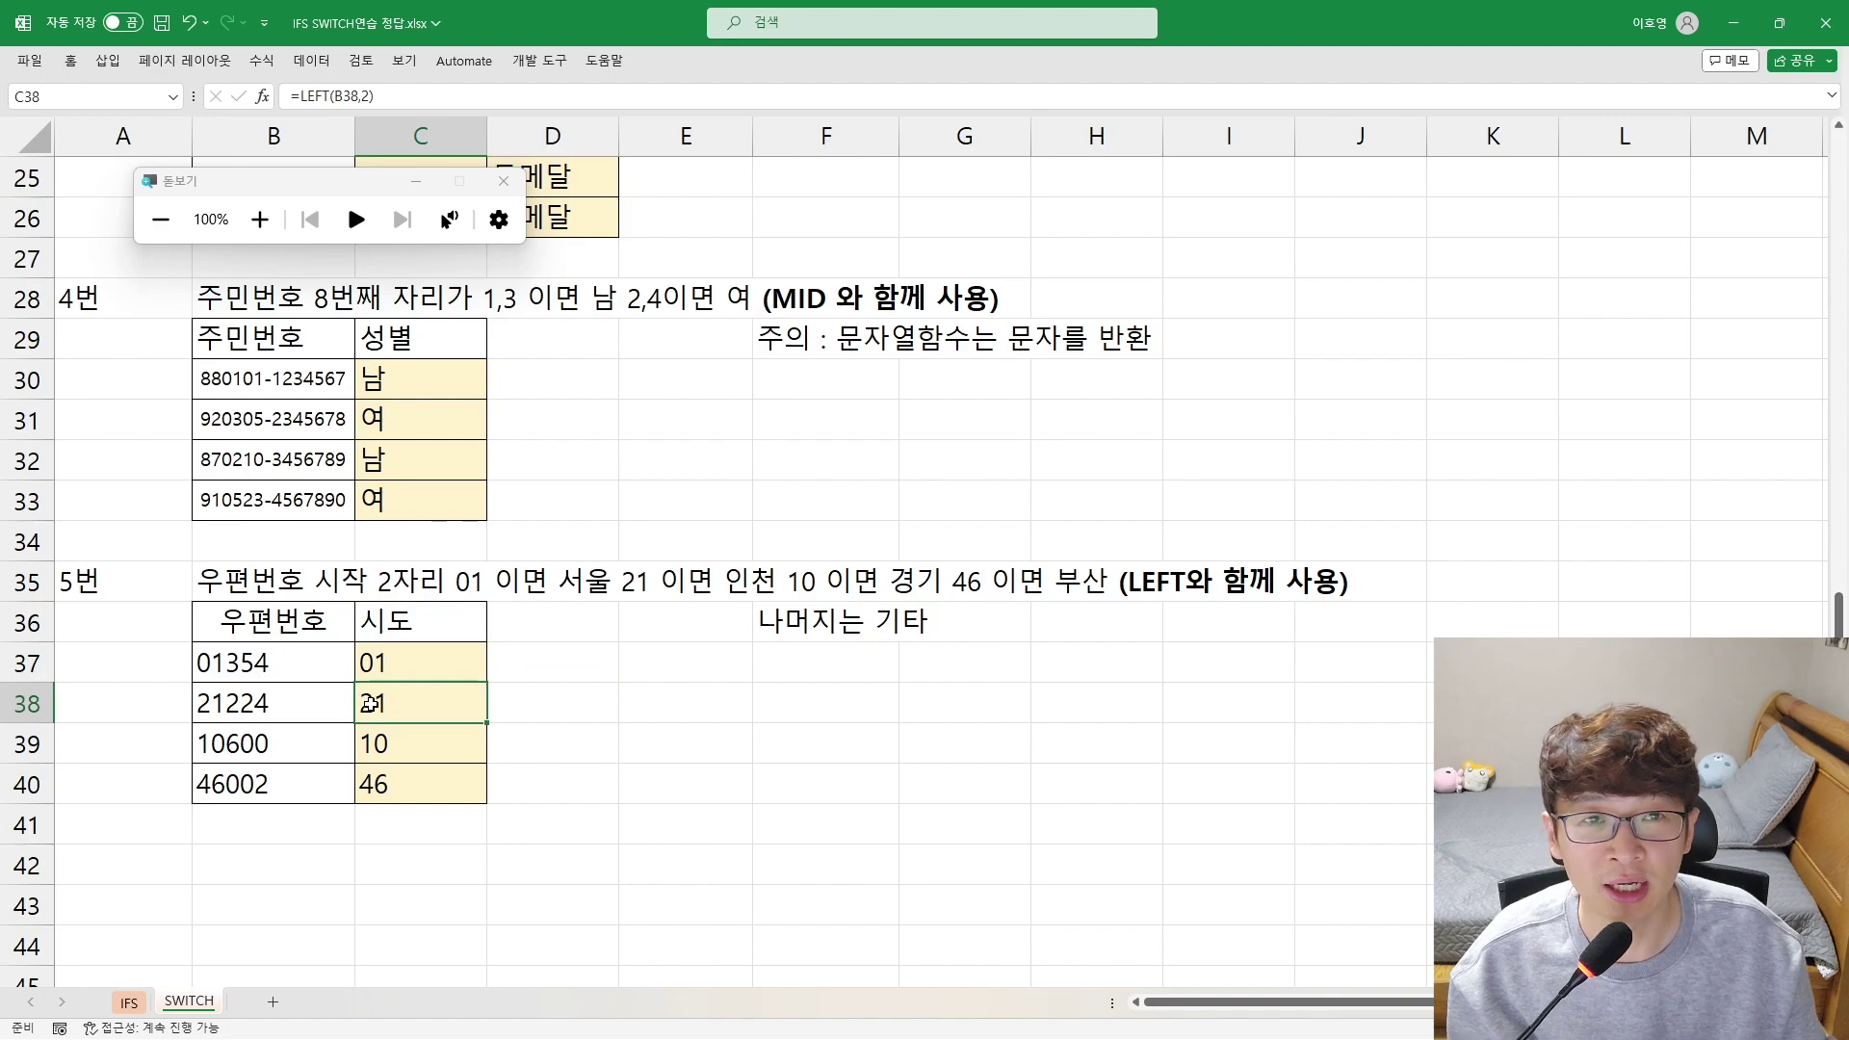
double_click(385, 659)
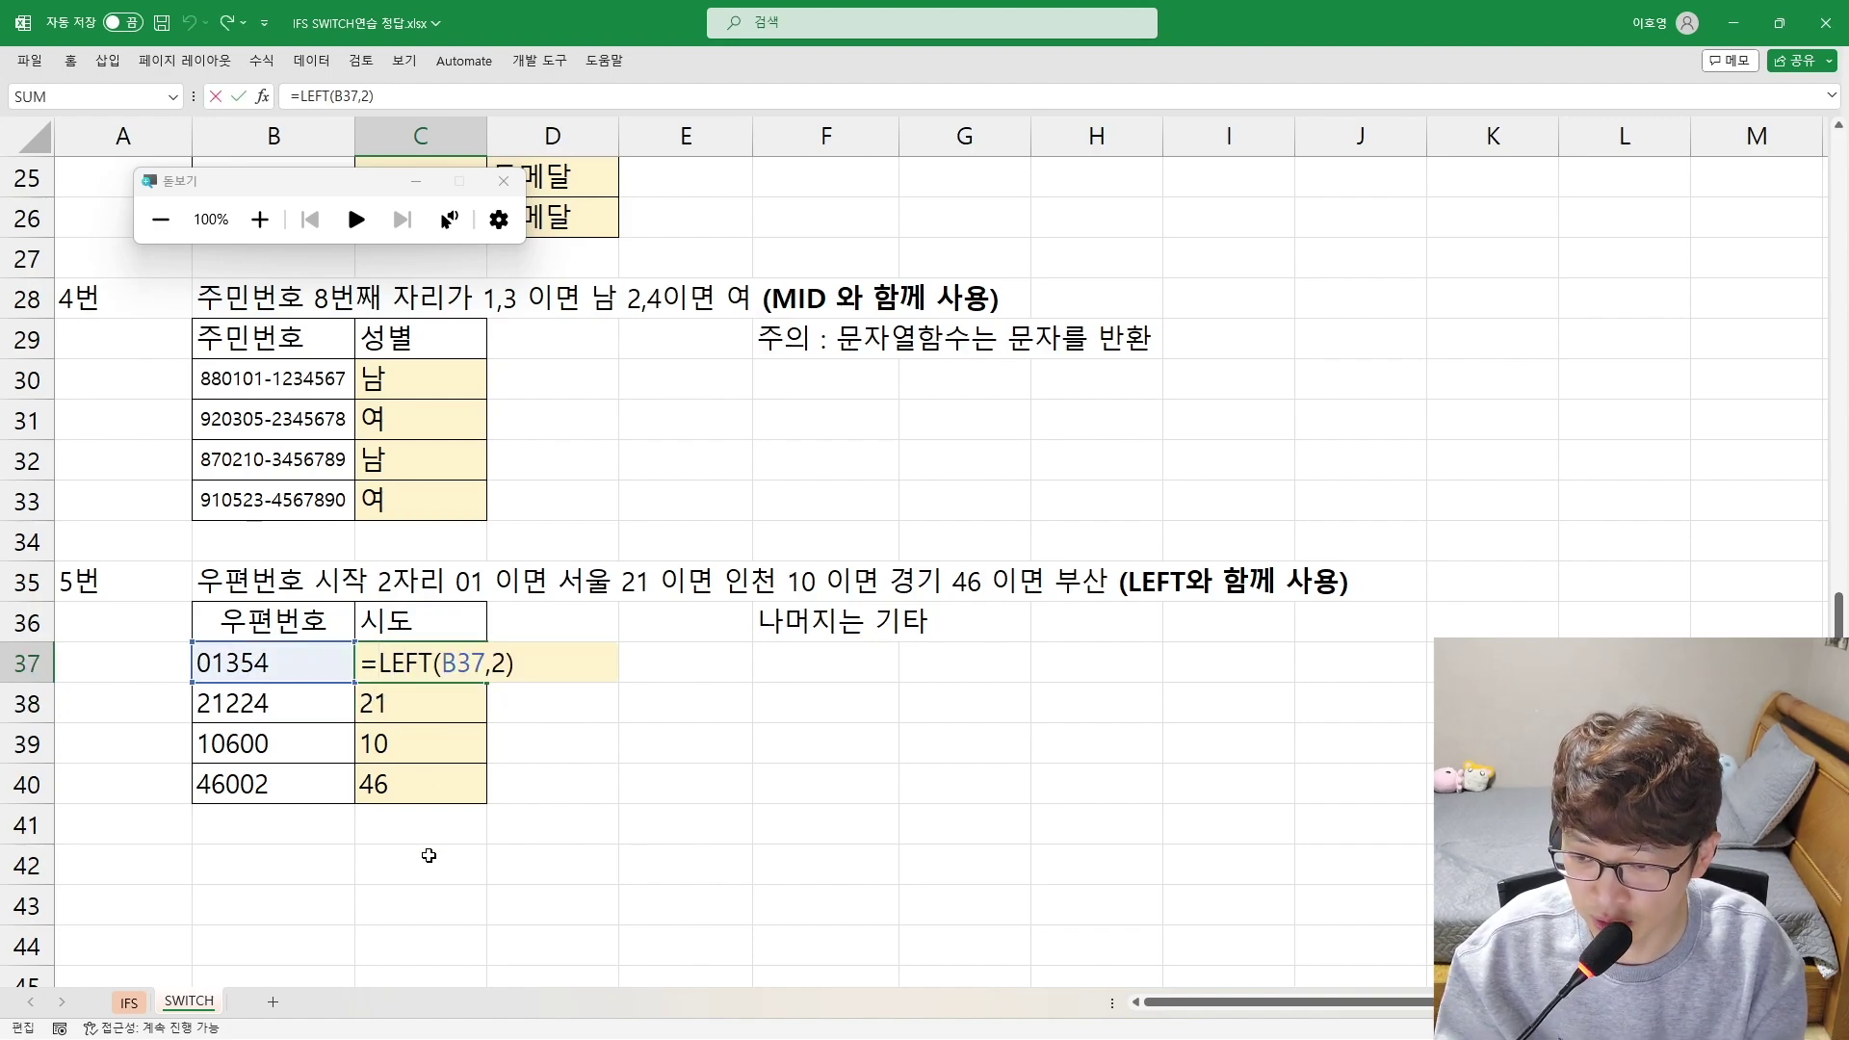
type("SWITCH")
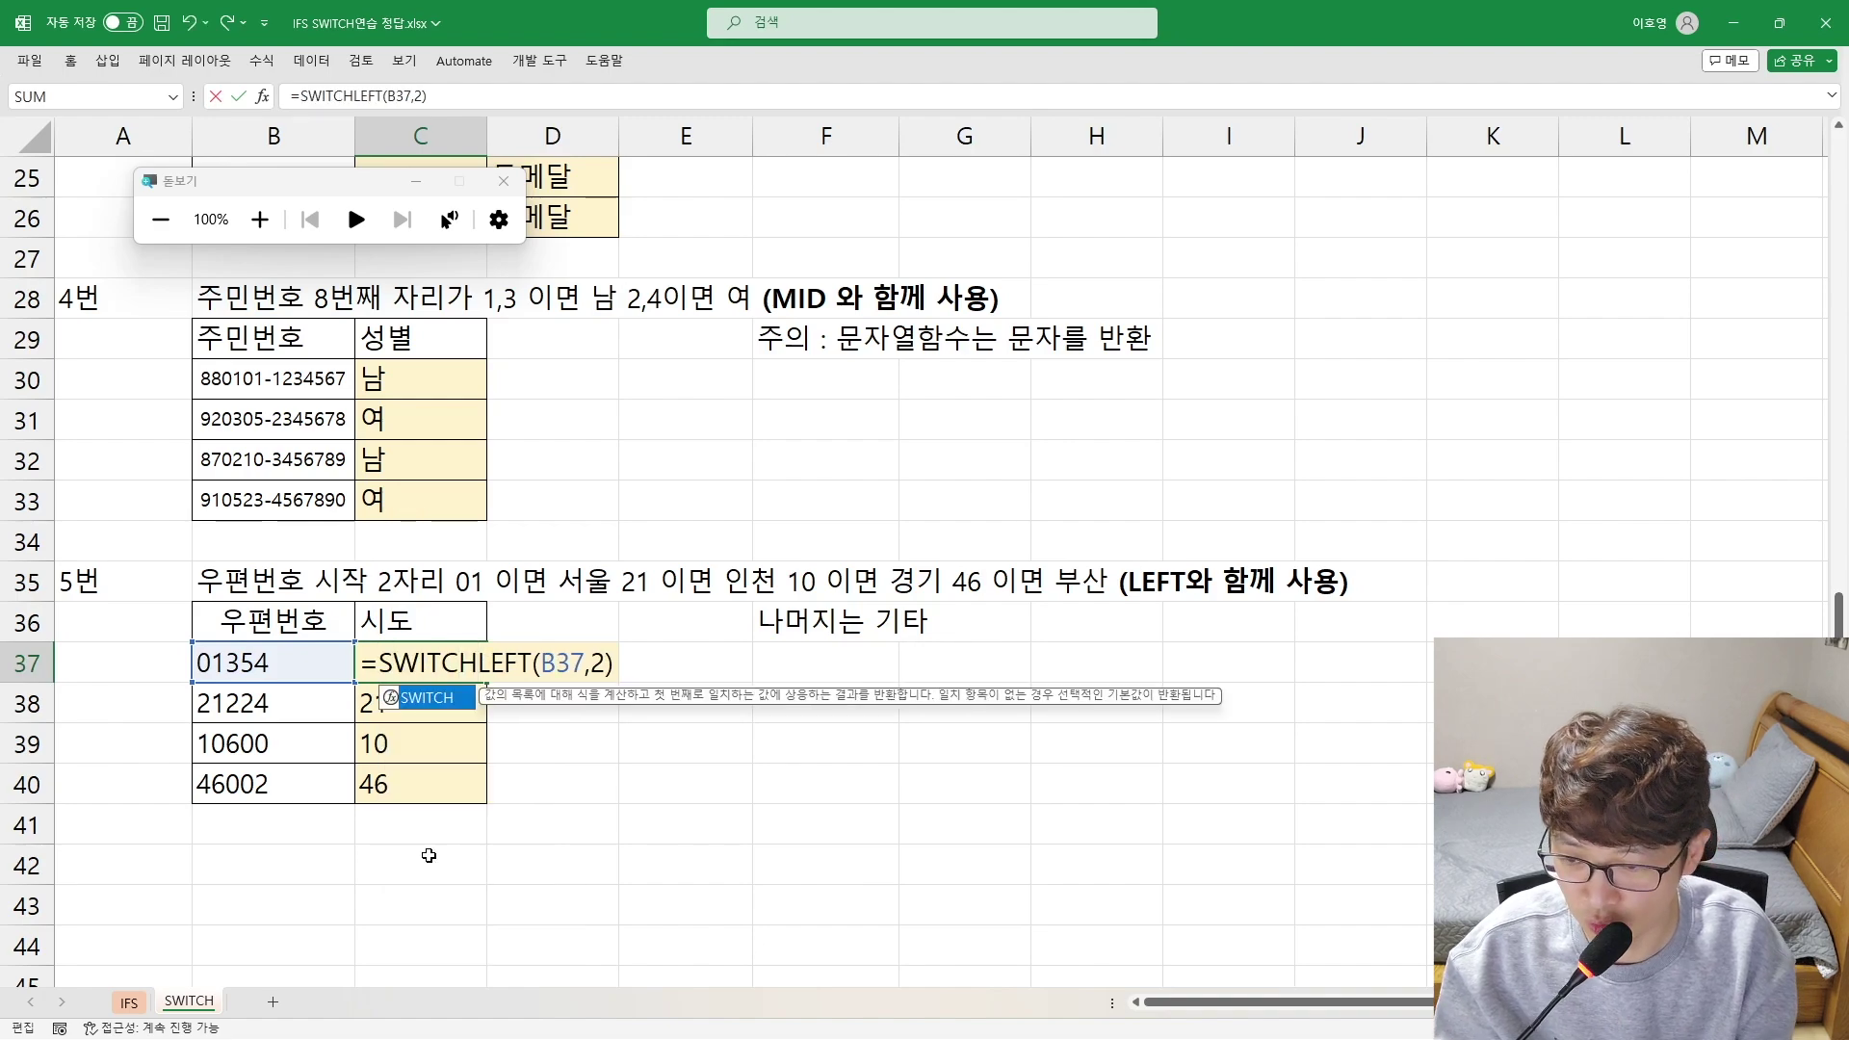
type("(")
key("shift+End")
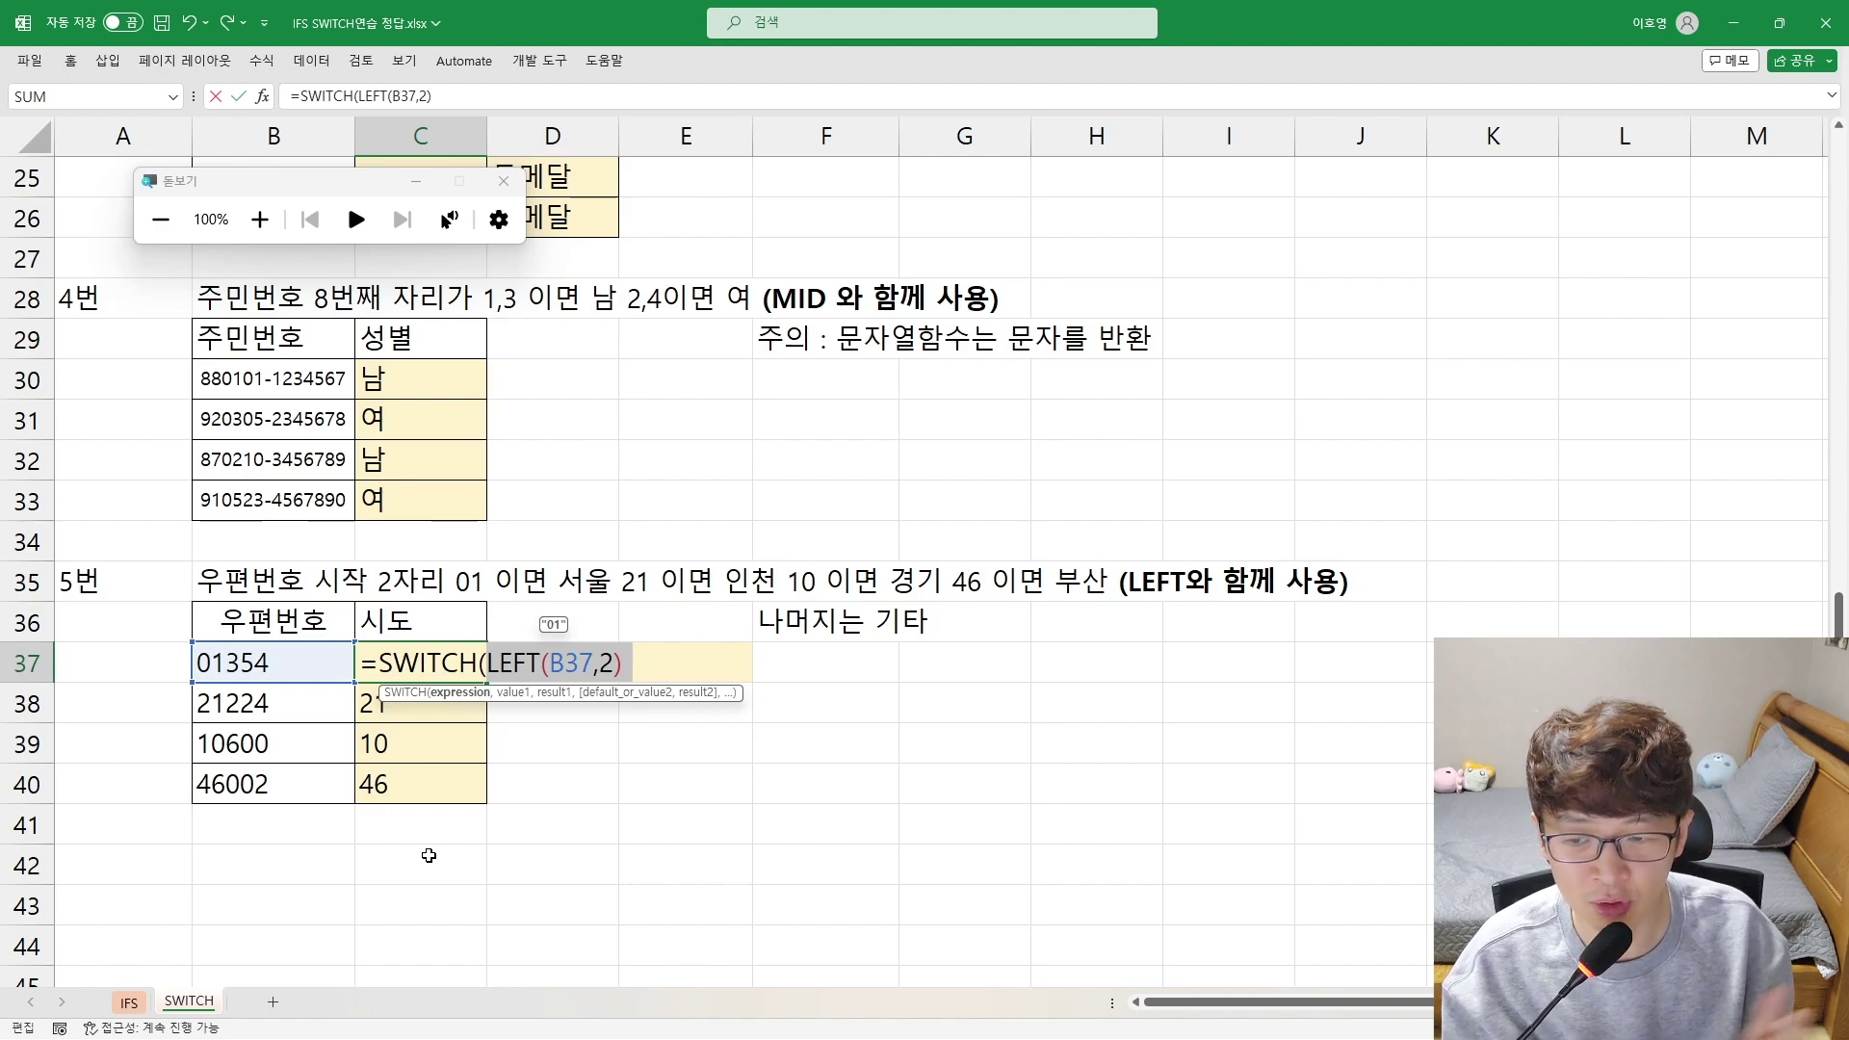
key("Right")
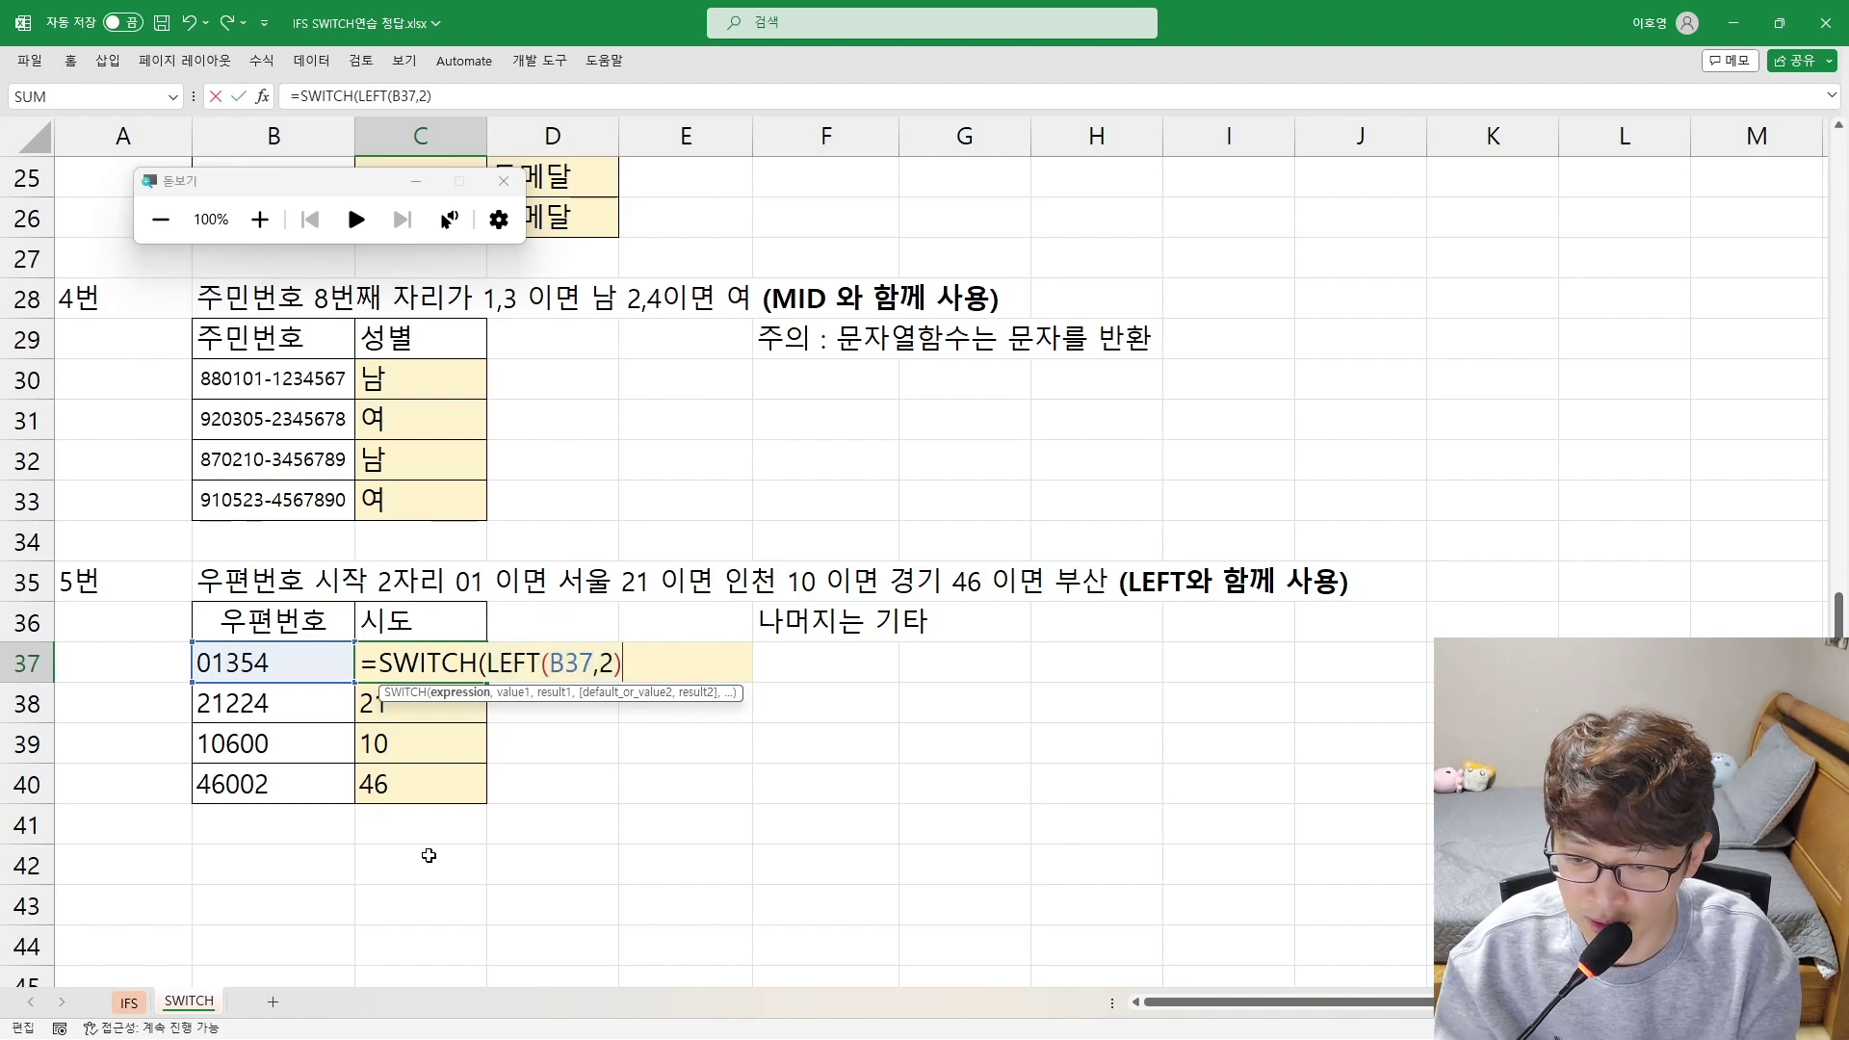
type(",")
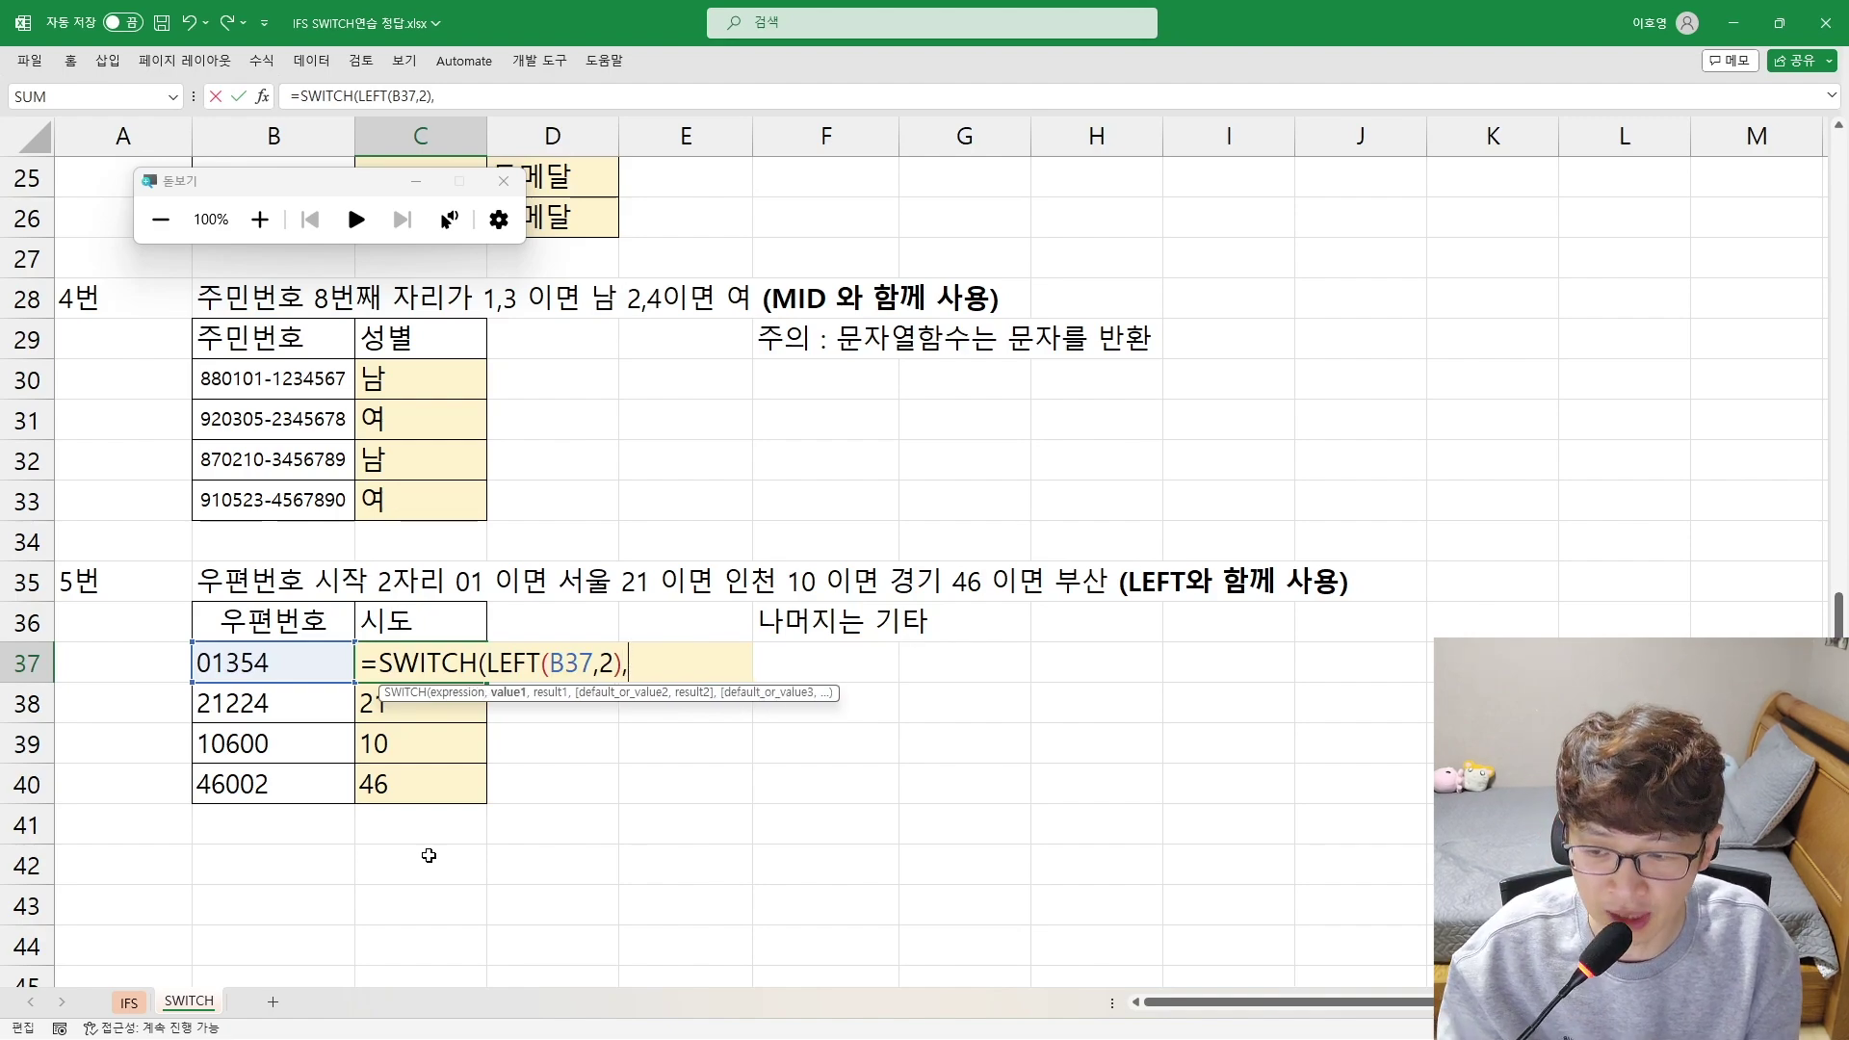
Add "01","서울" as the first value and result pair in C37's SWITCH formula
type("\"01")
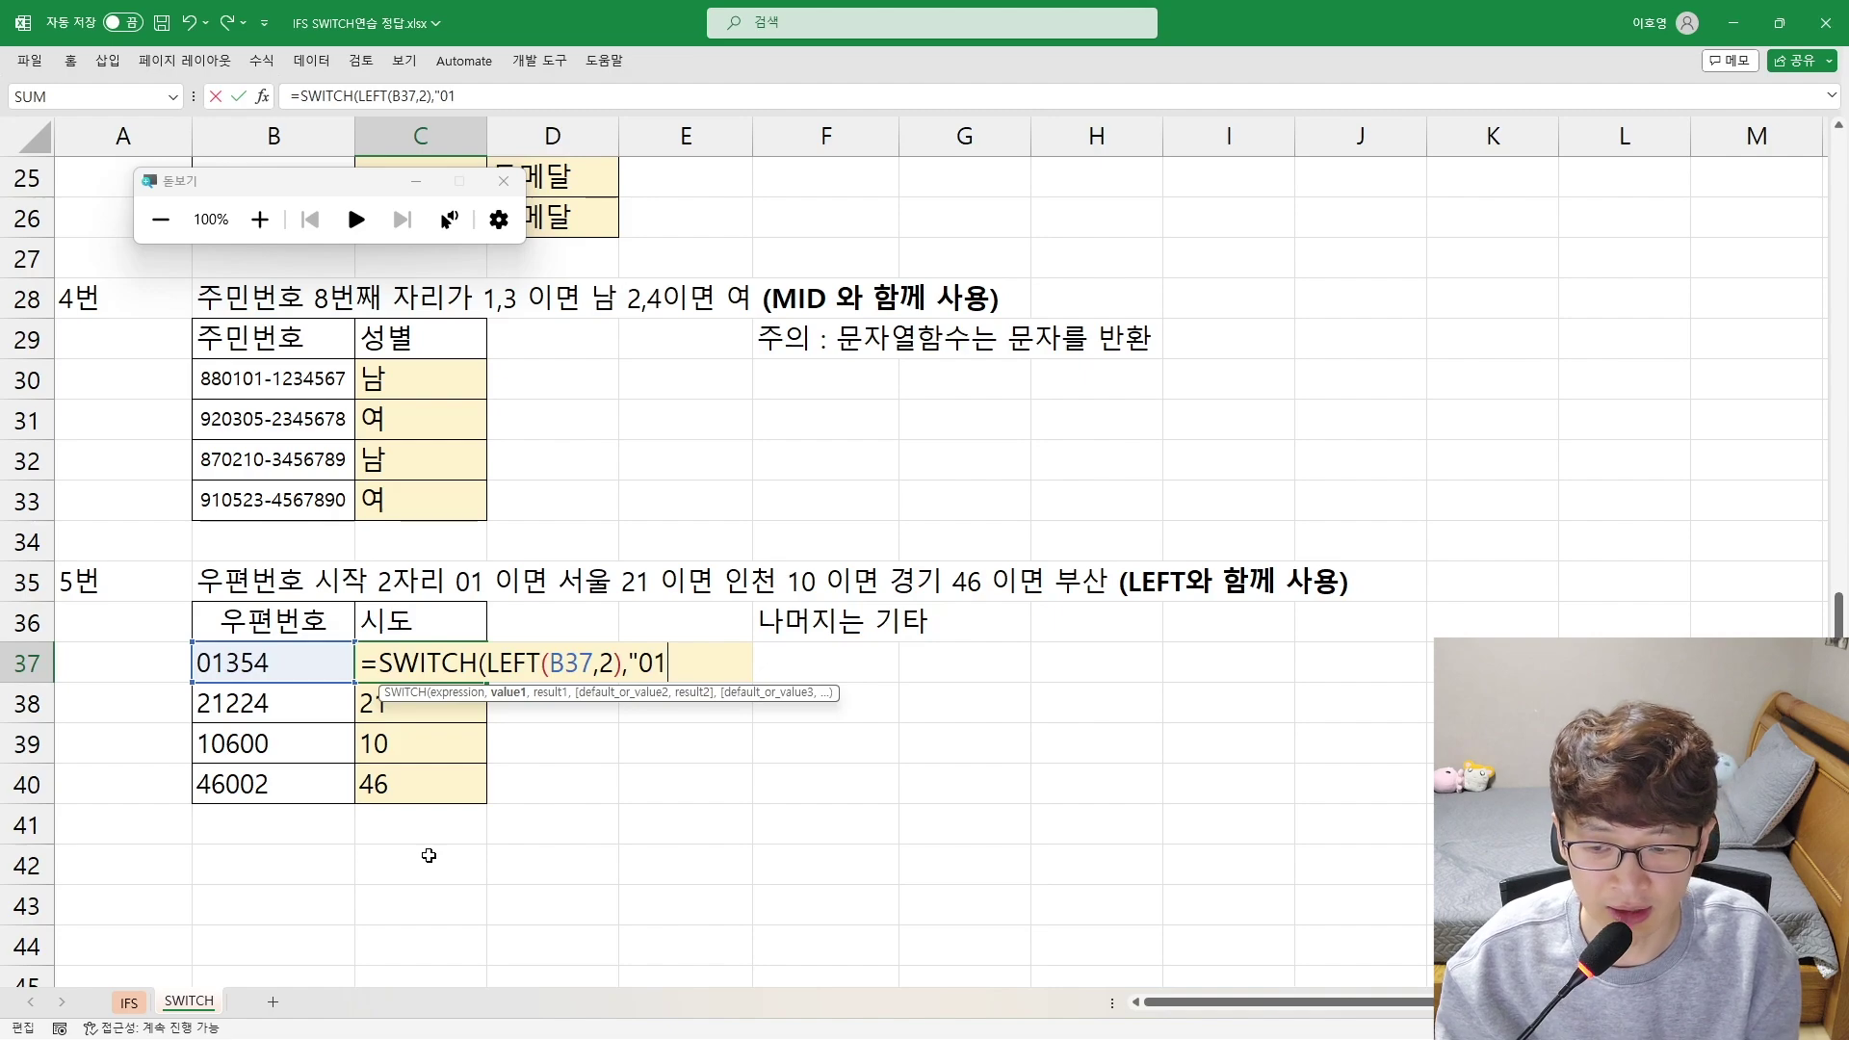
type("\",\"")
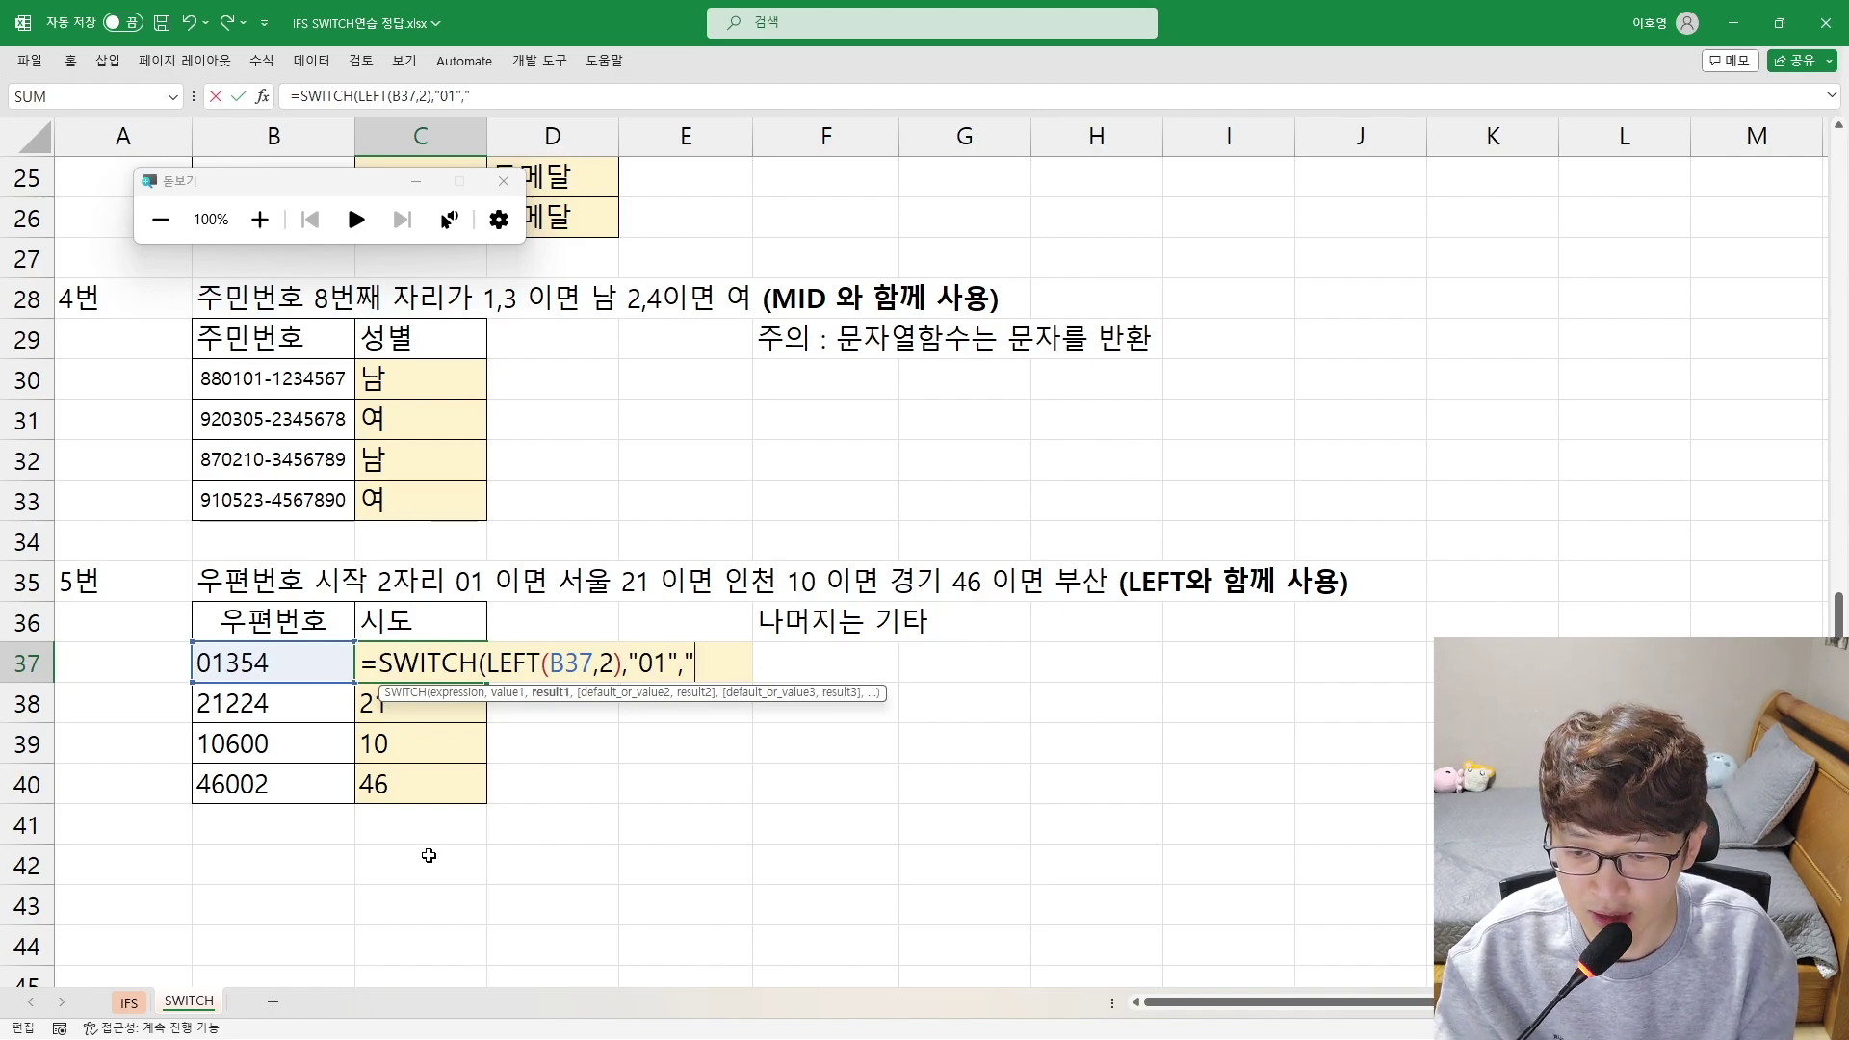
type("tjd")
key("BackSpace")
key("BackSpace")
key("BackSpace")
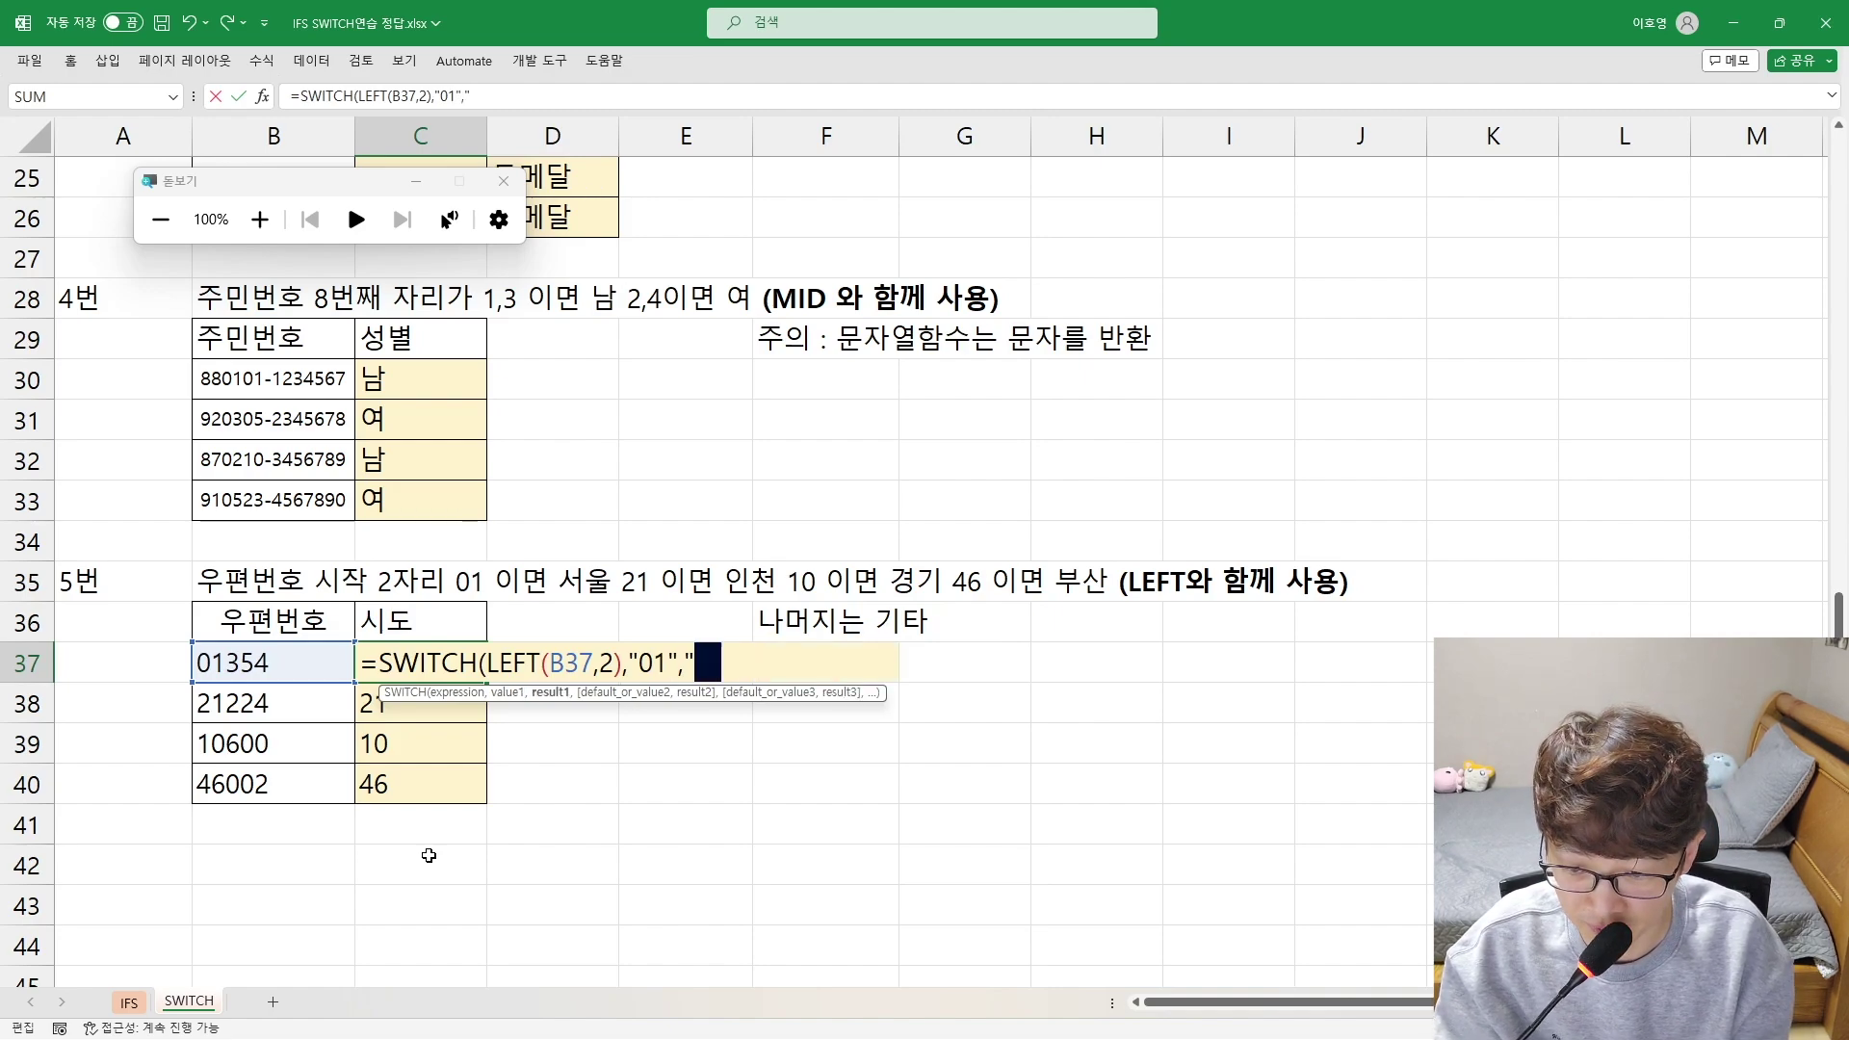
type("서울\",")
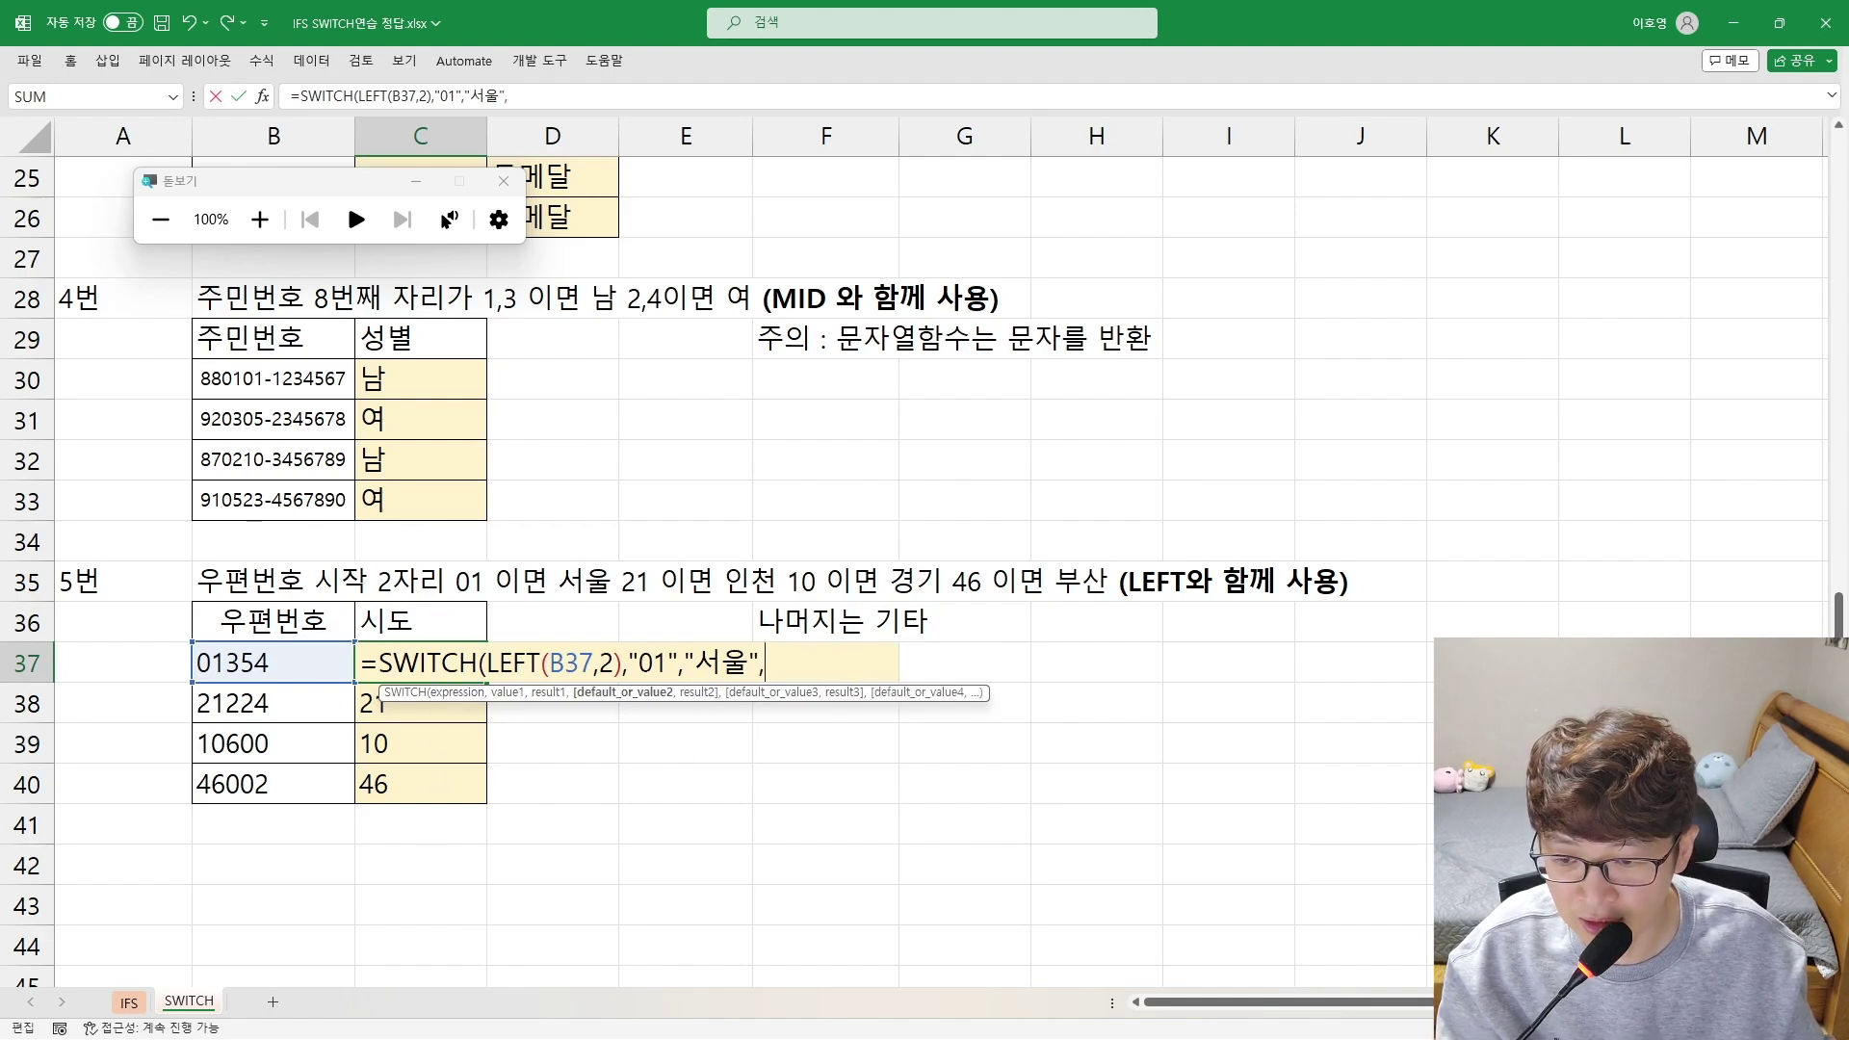
left_click_drag(638, 663, 665, 664)
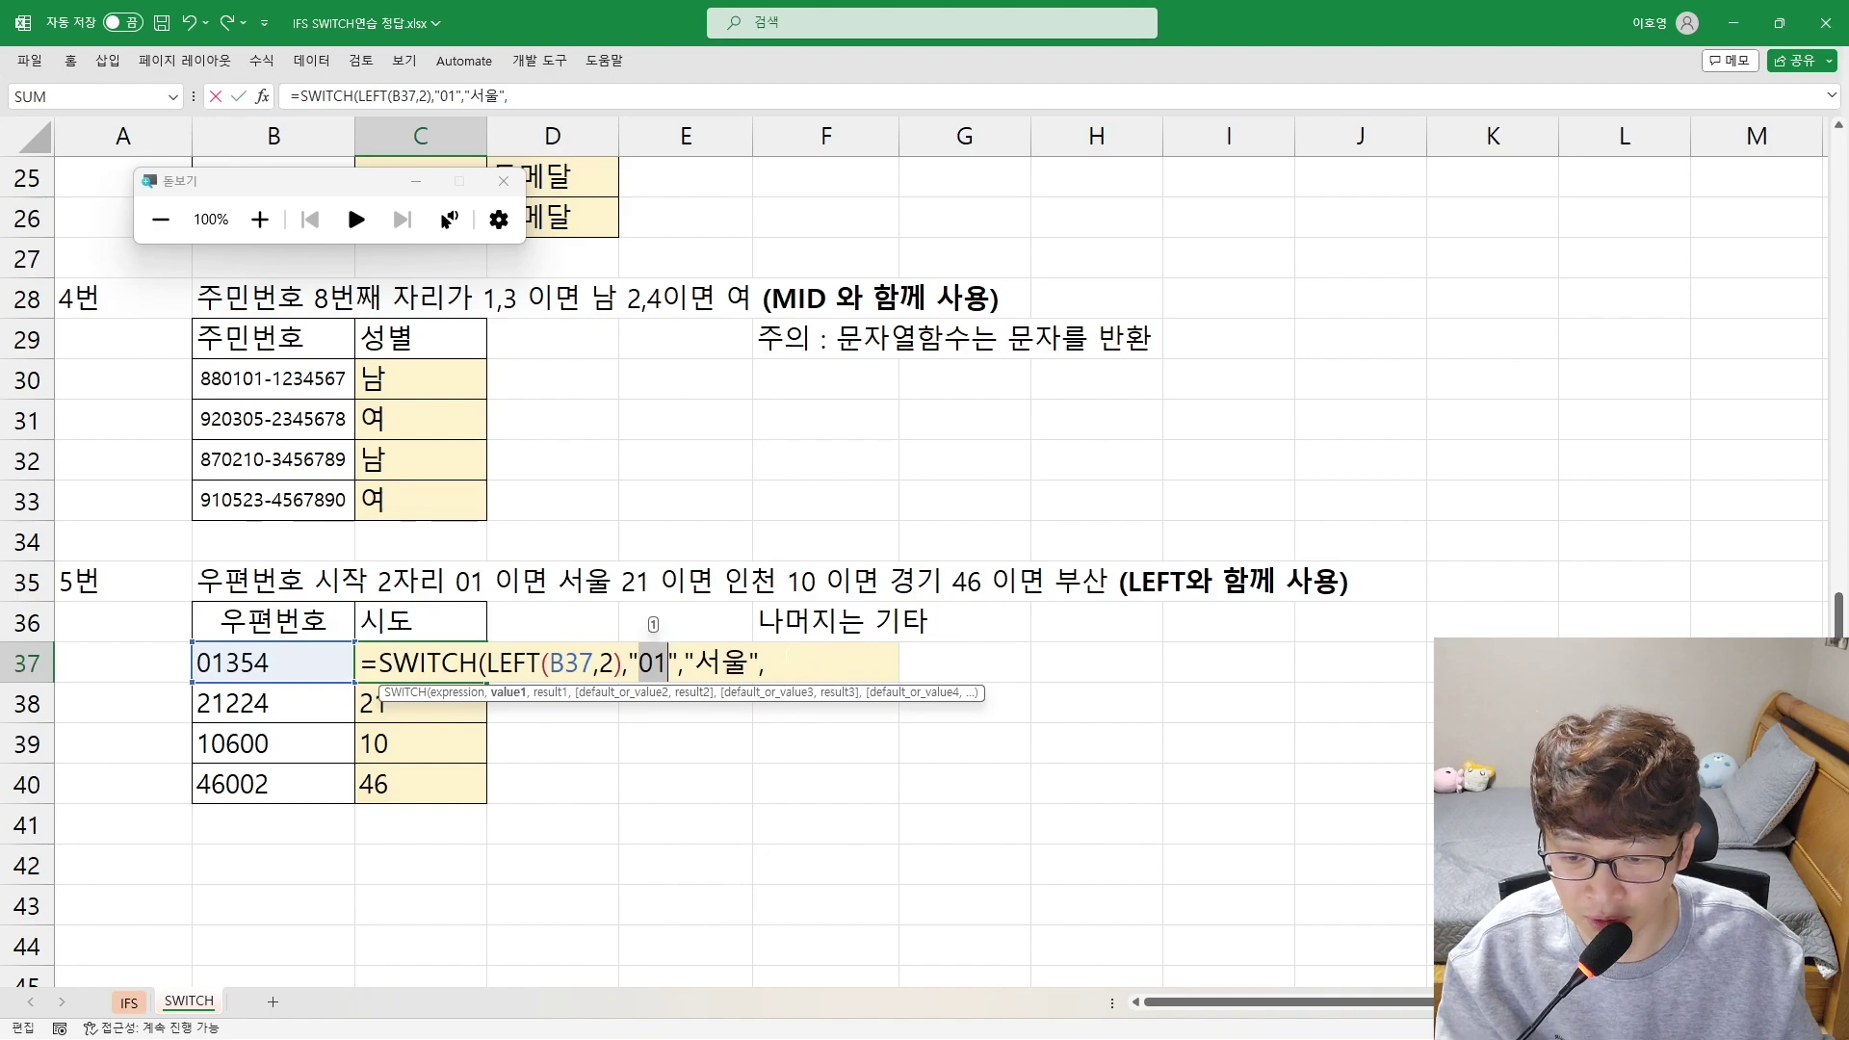
left_click(807, 668)
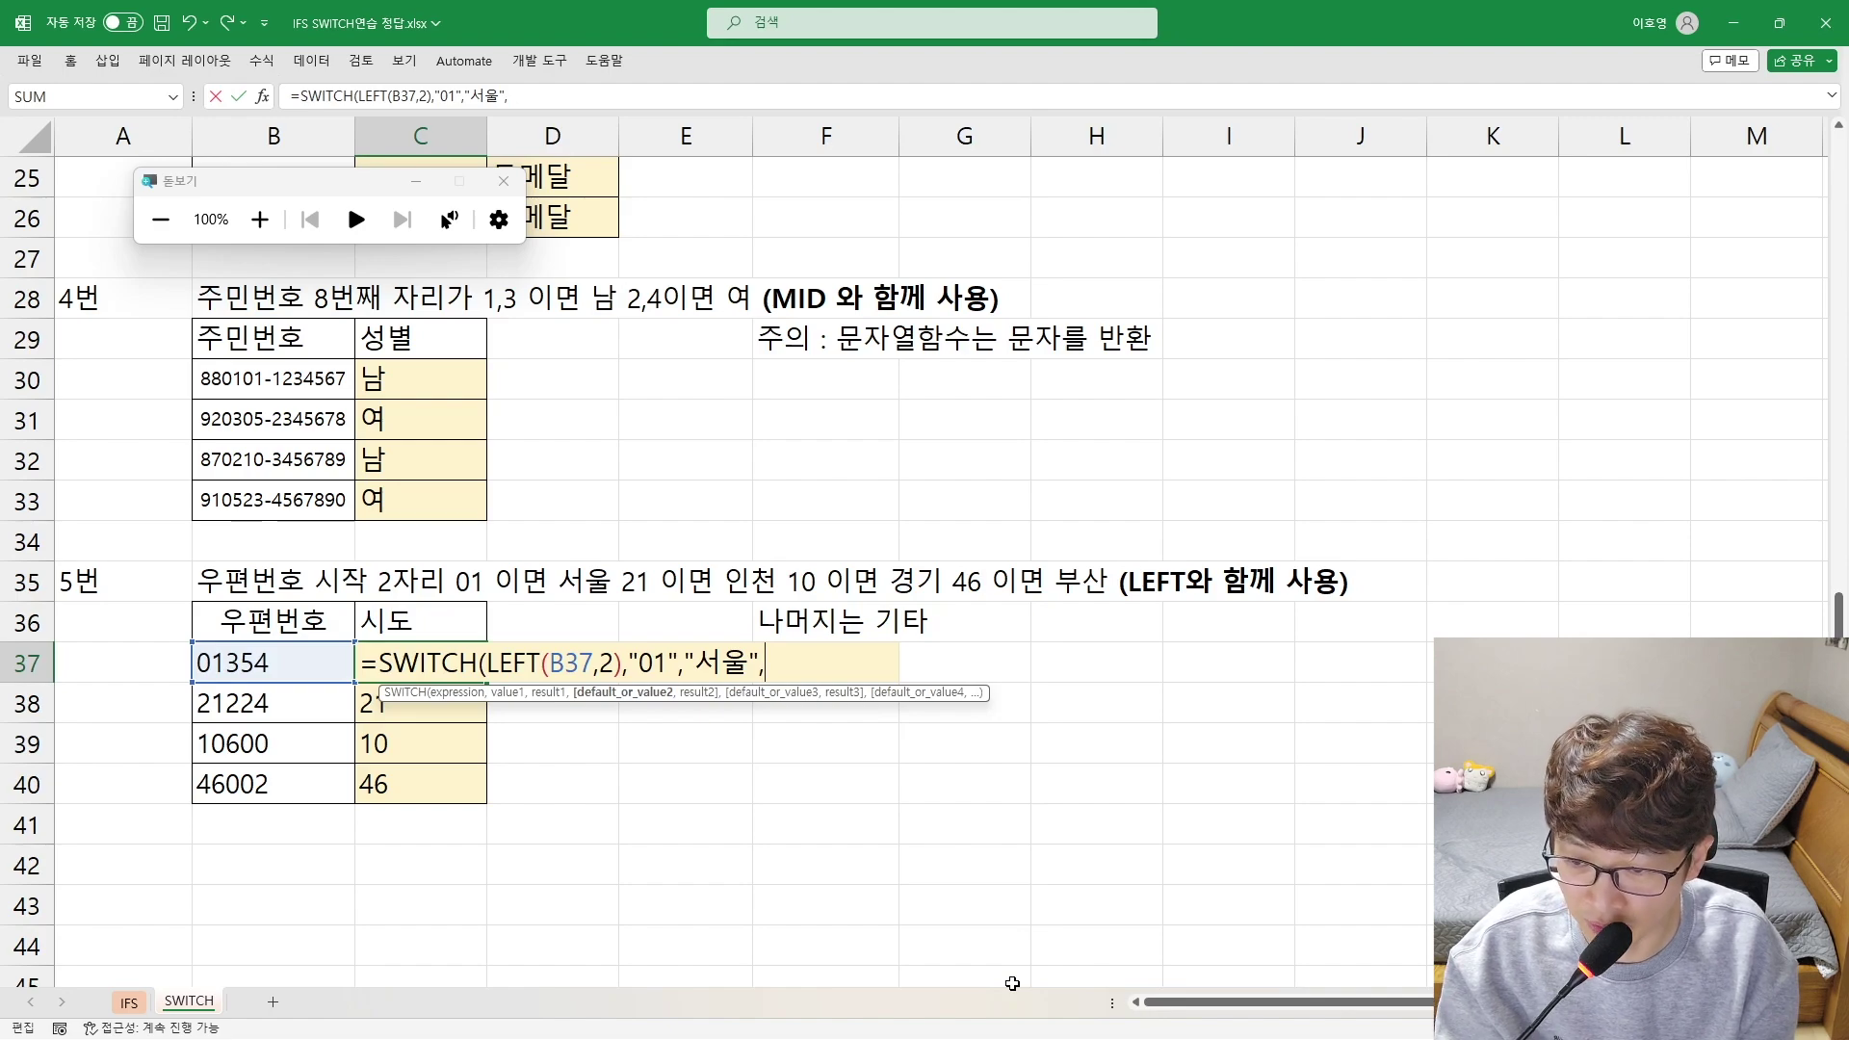
Extend C37's SWITCH formula with "10","인천","" and accept the proposed formula correction
type("\"2")
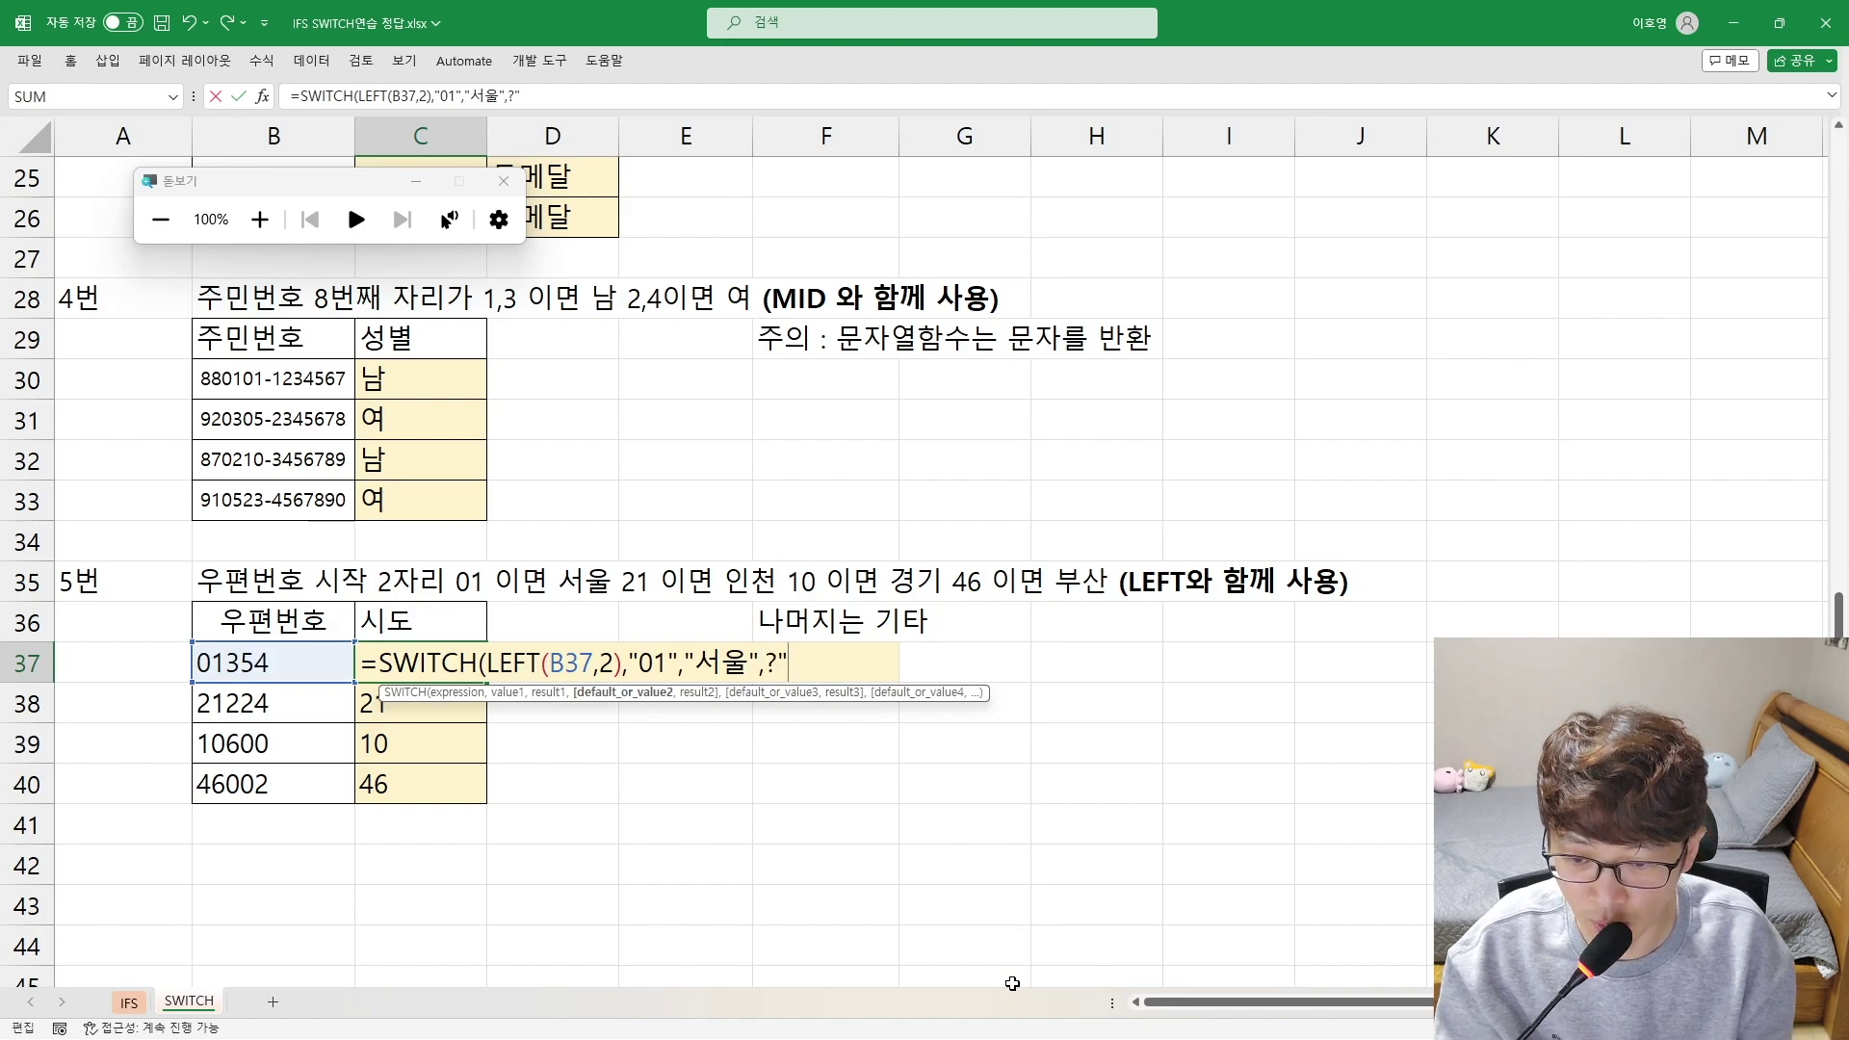
type("10")
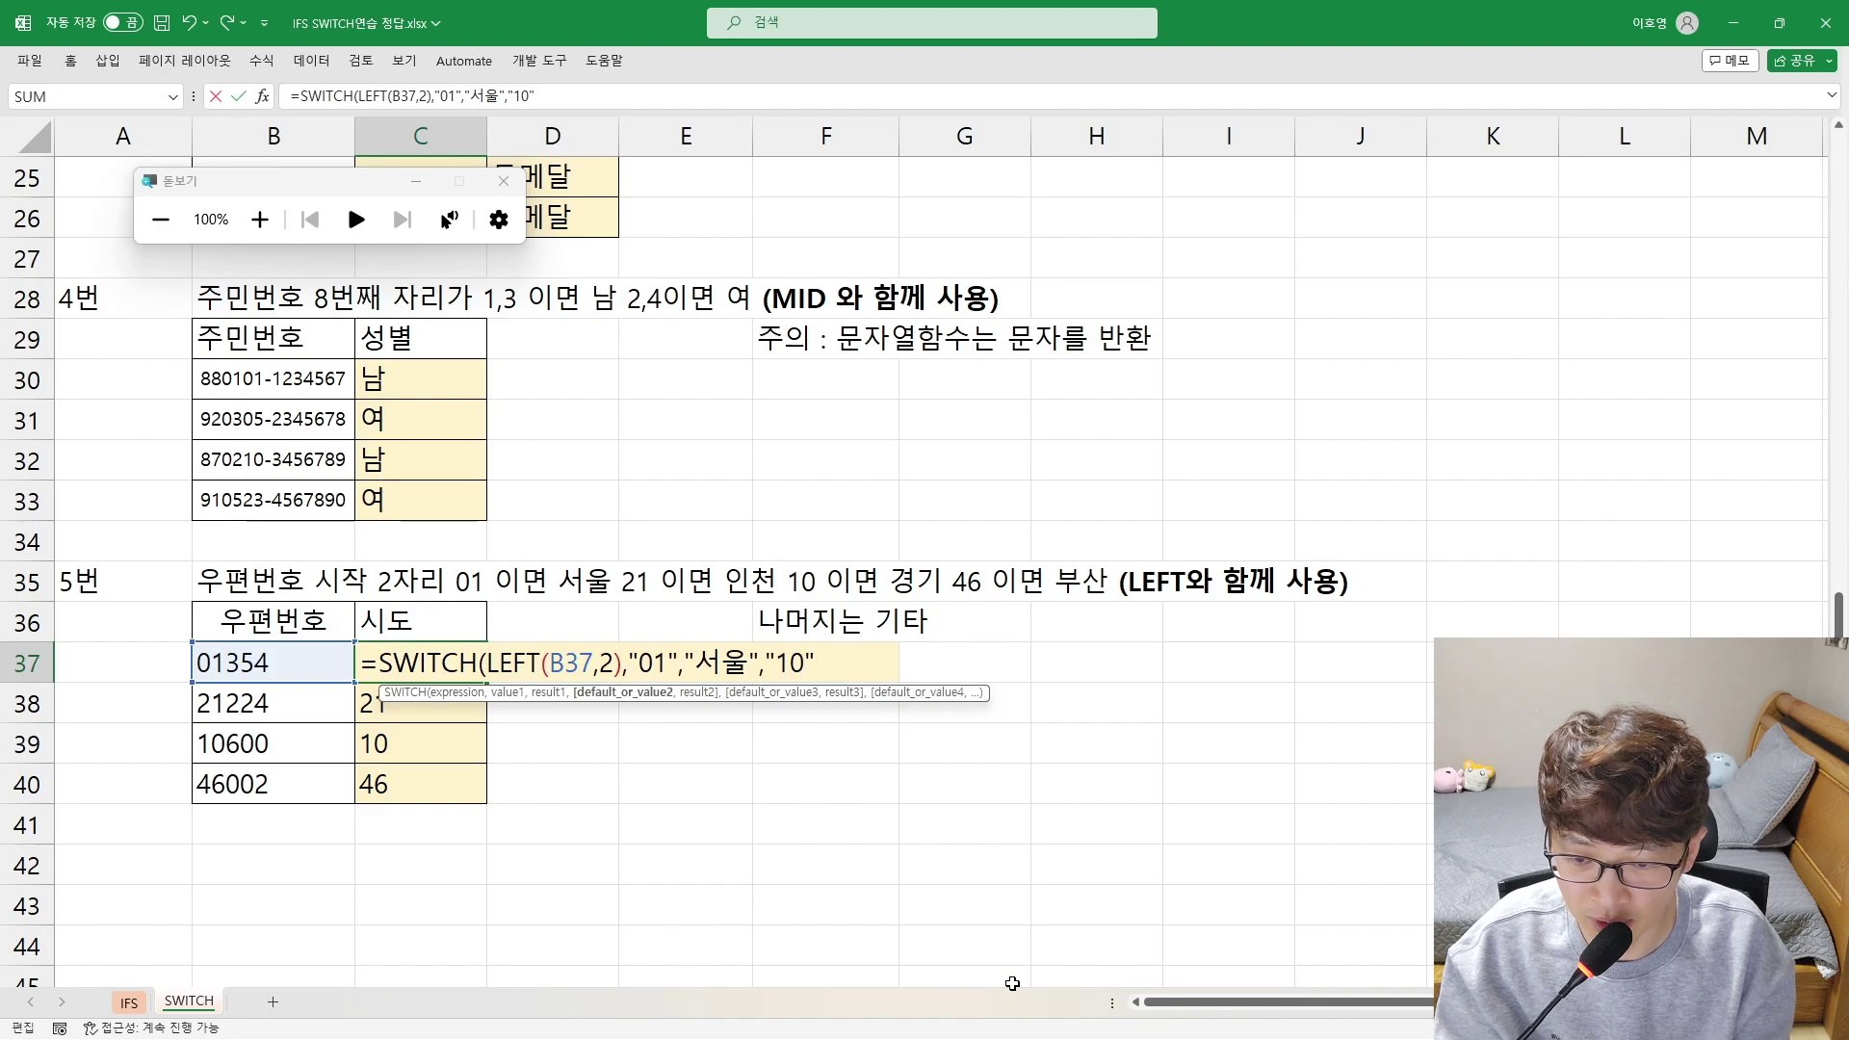
type(",")
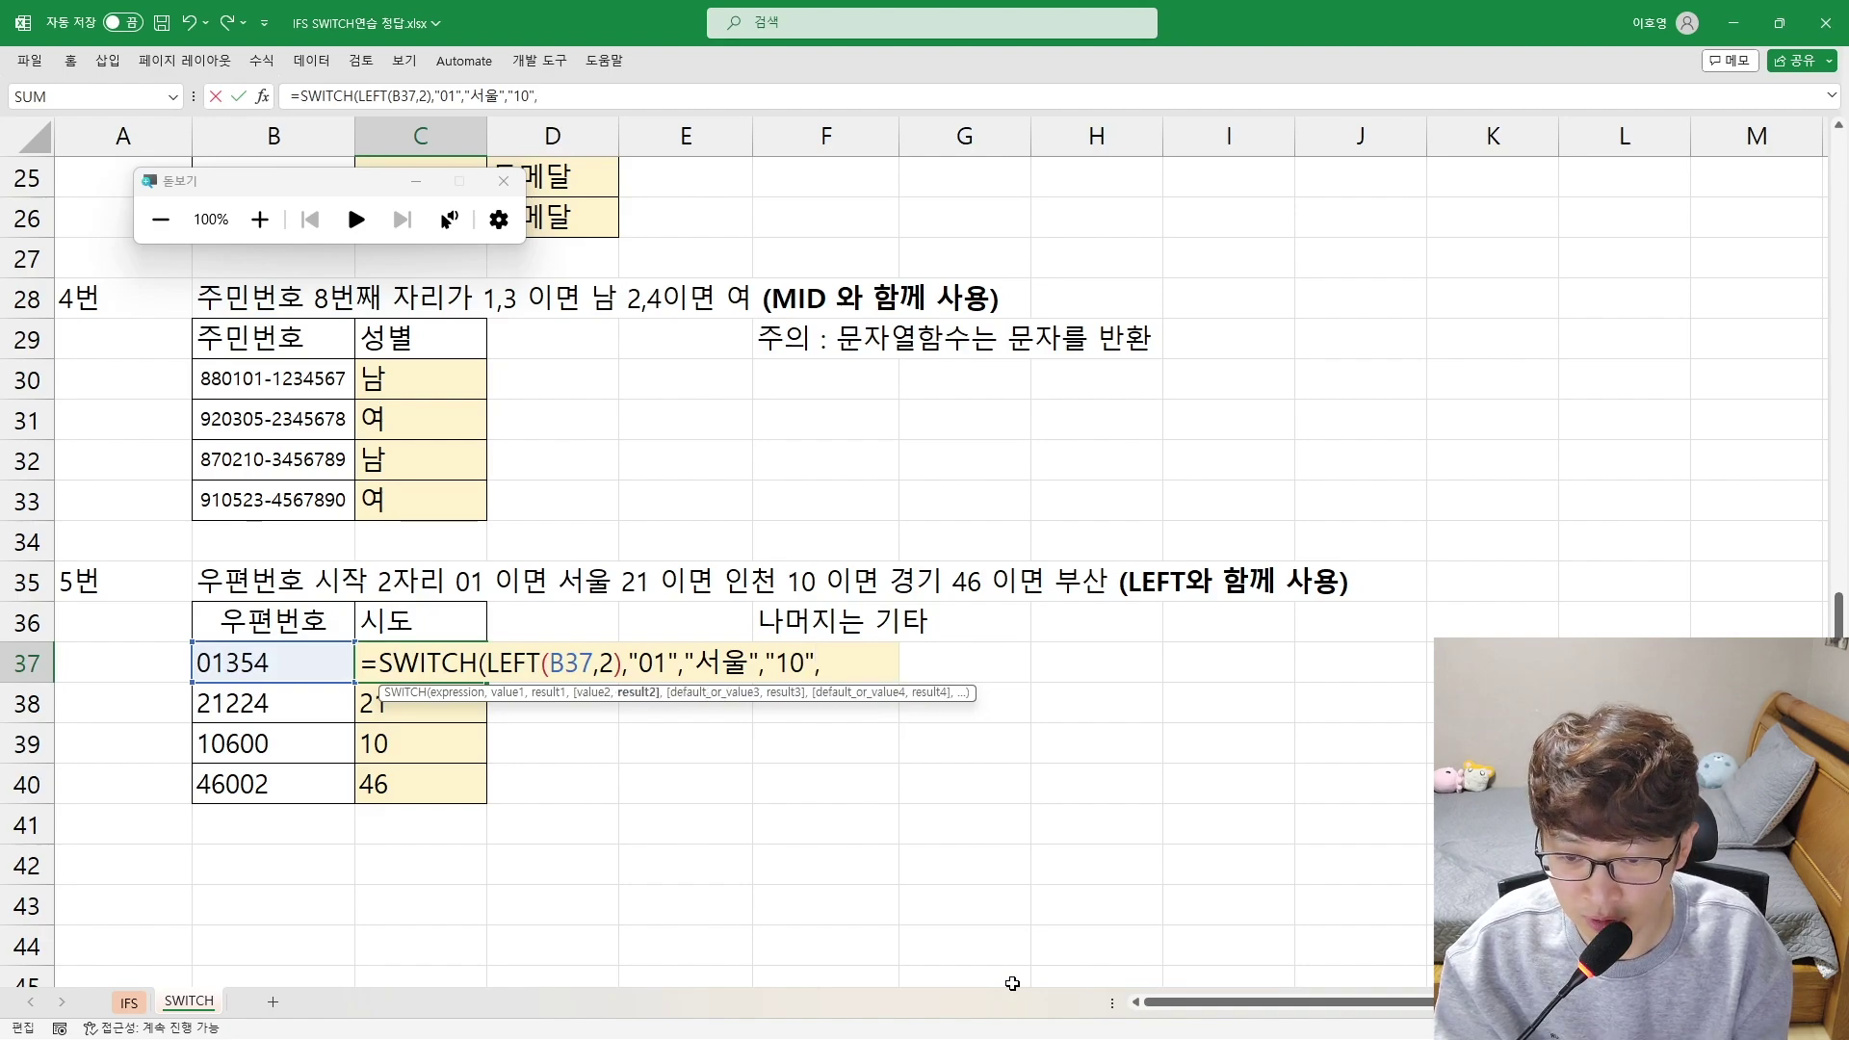
type("\"인천\",")
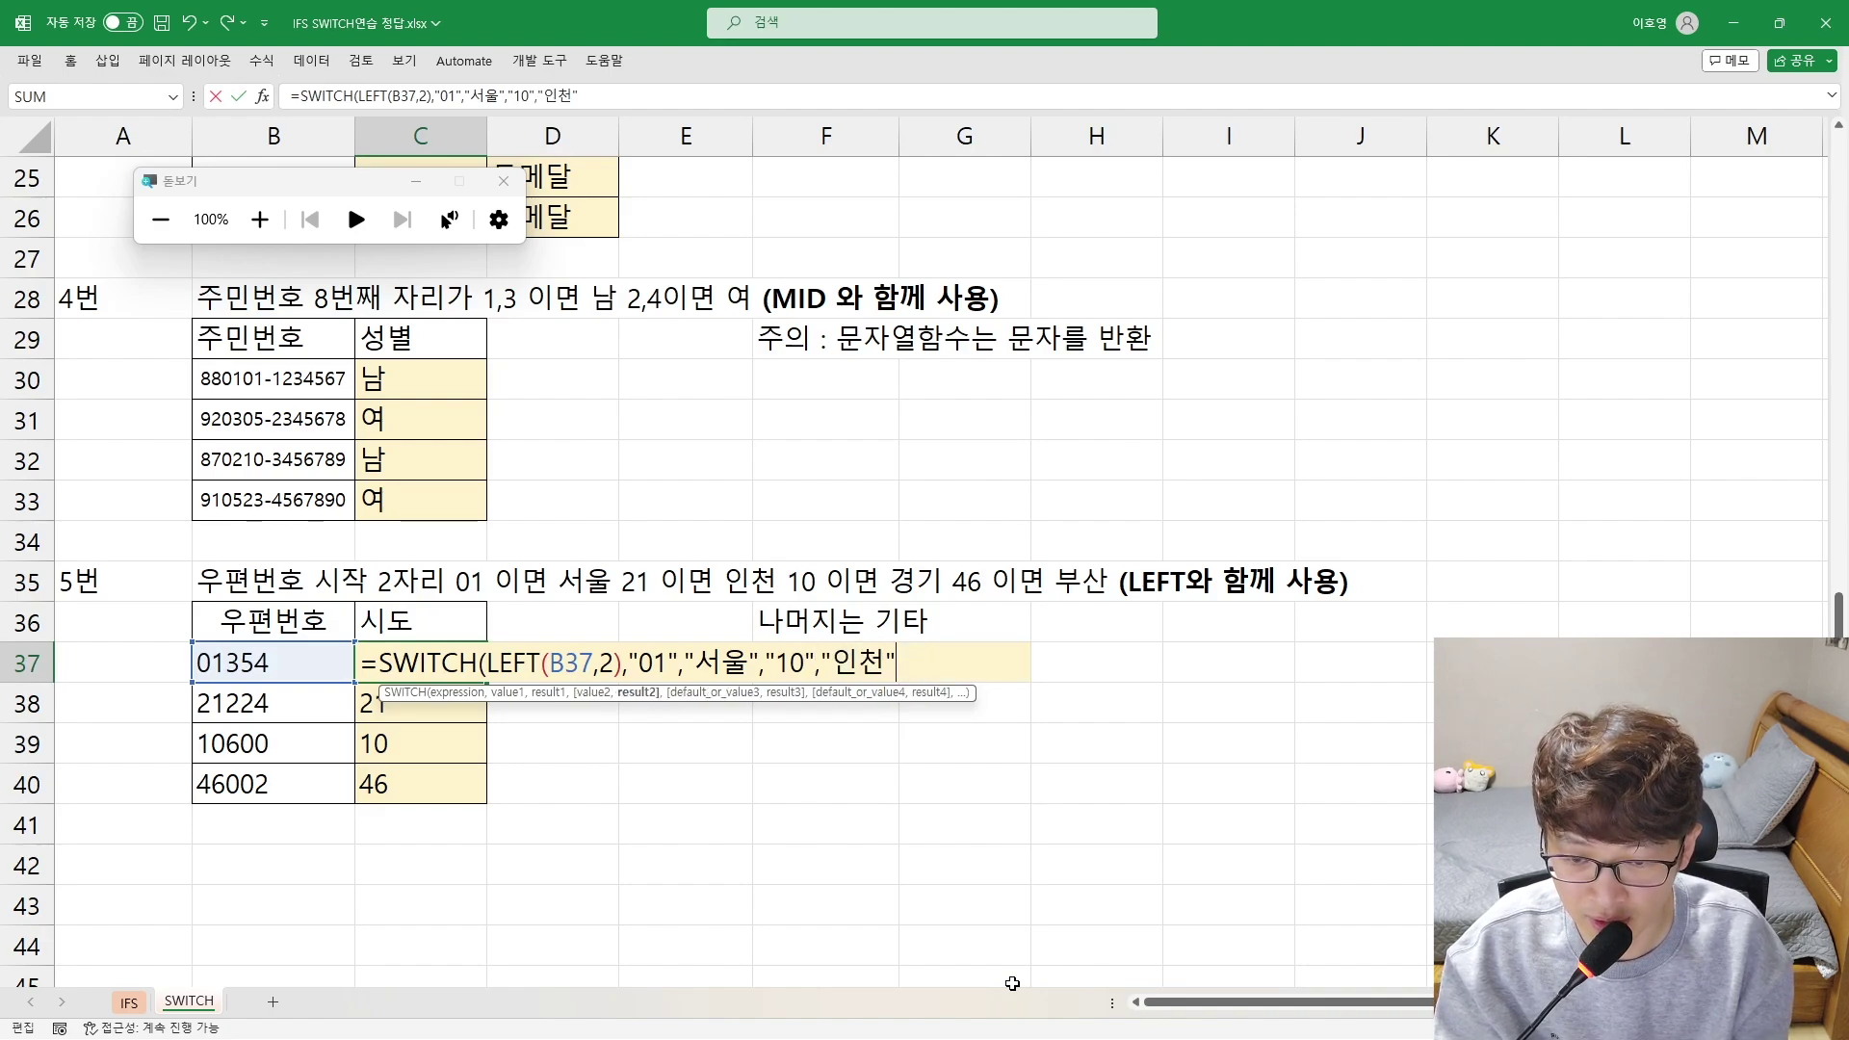
type("\"")
key("shift+Return")
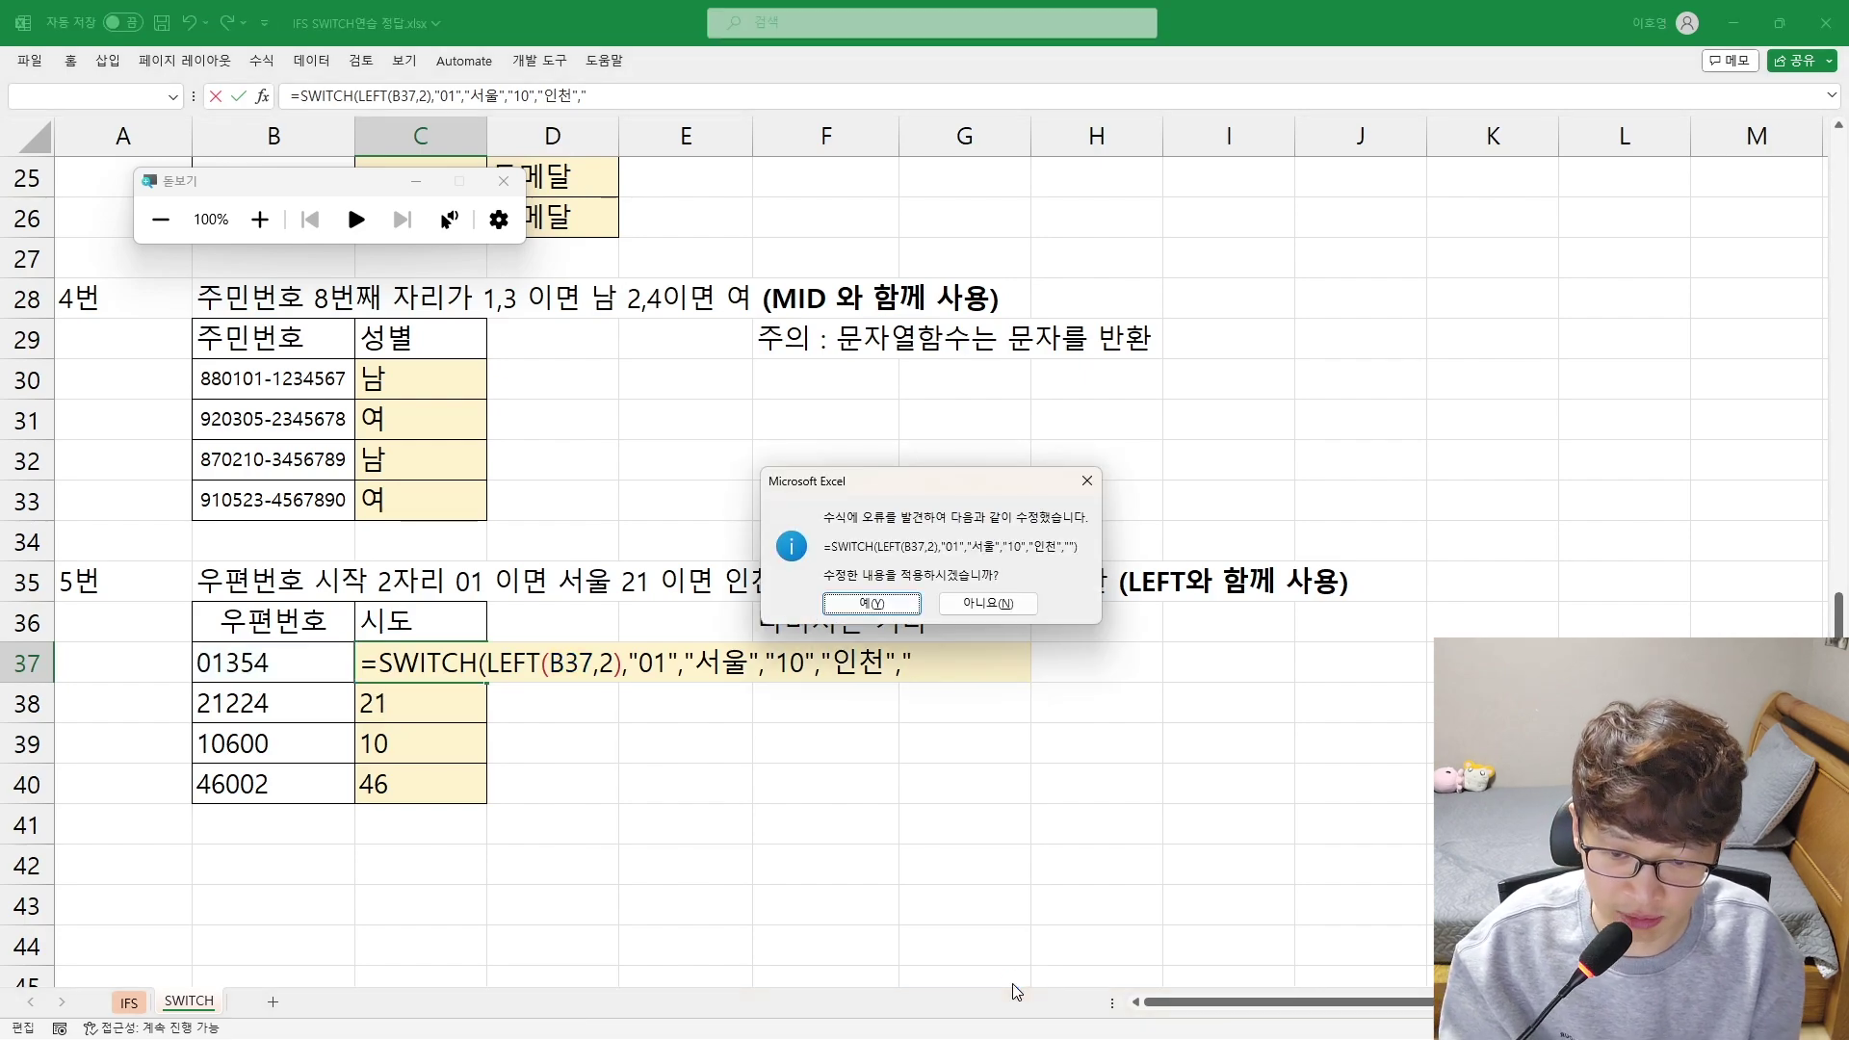
key("Return")
Add the pair "46","부산" to C37's SWITCH formula and change the code for 인천 to "21"
key("Down")
key("F2")
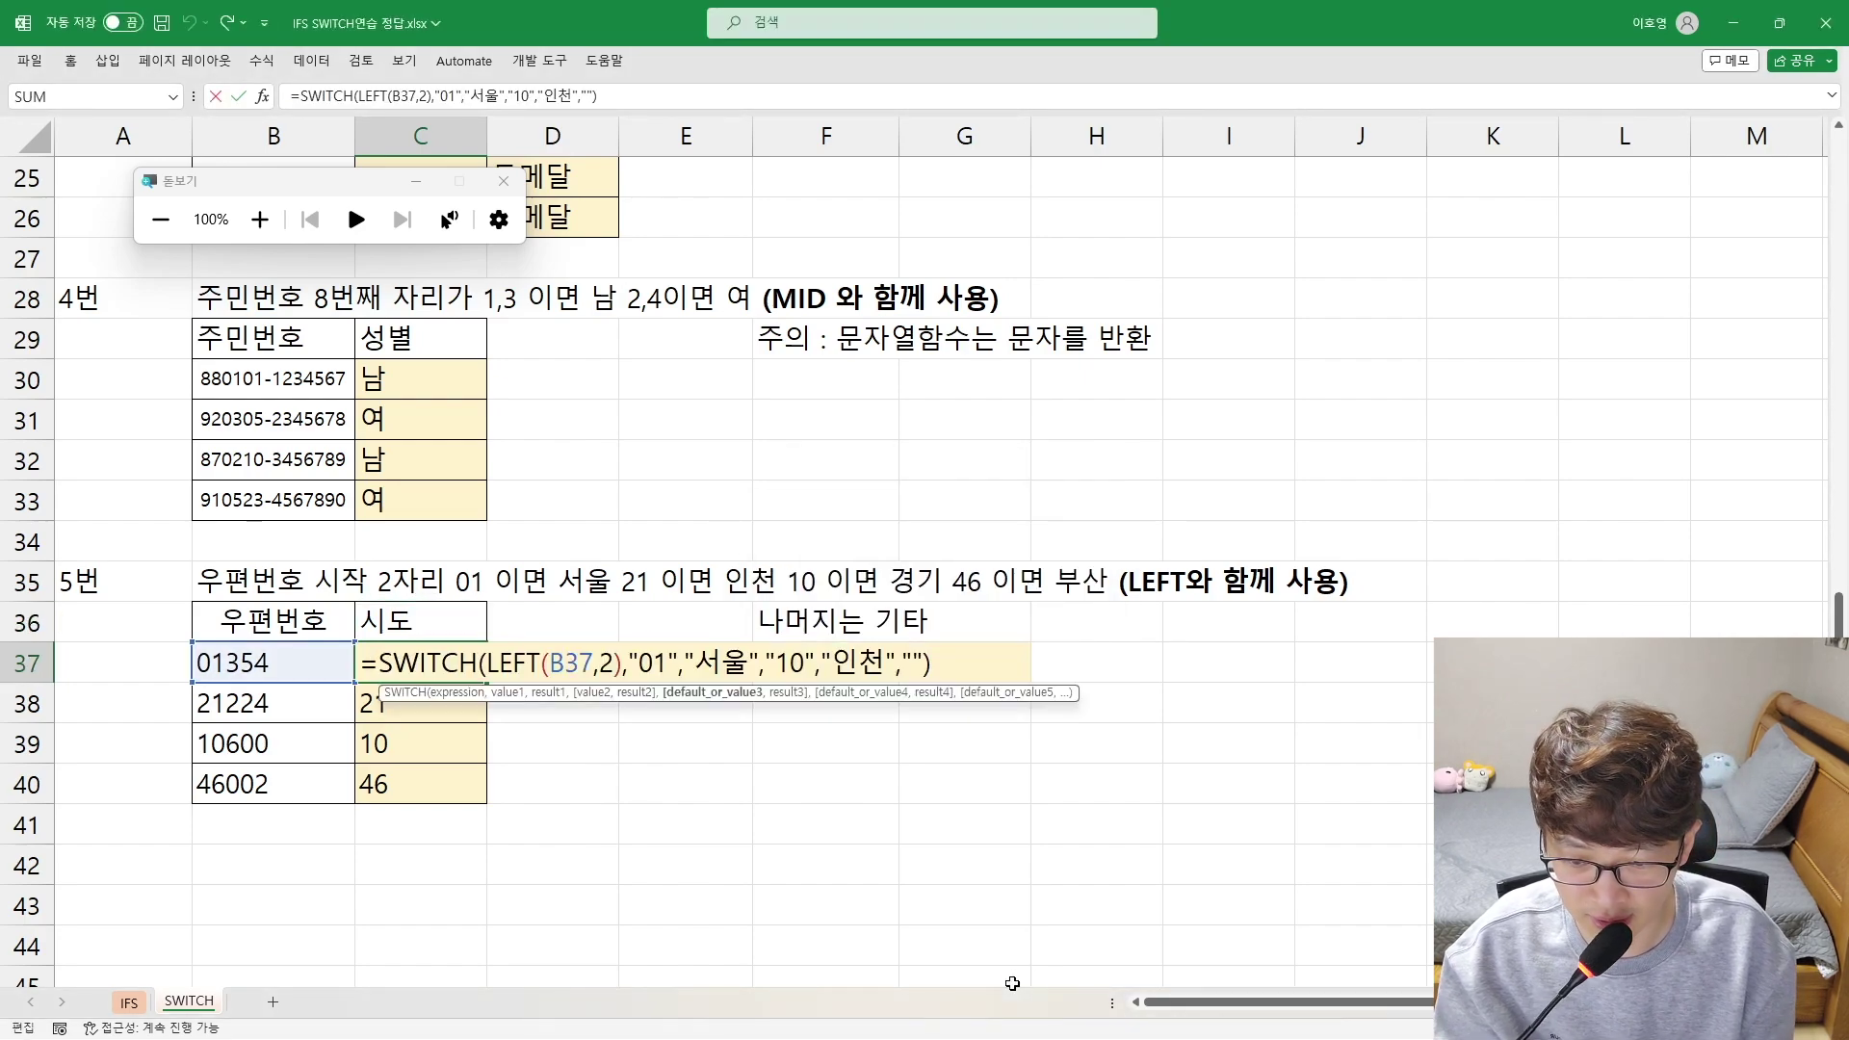
type("46\"")
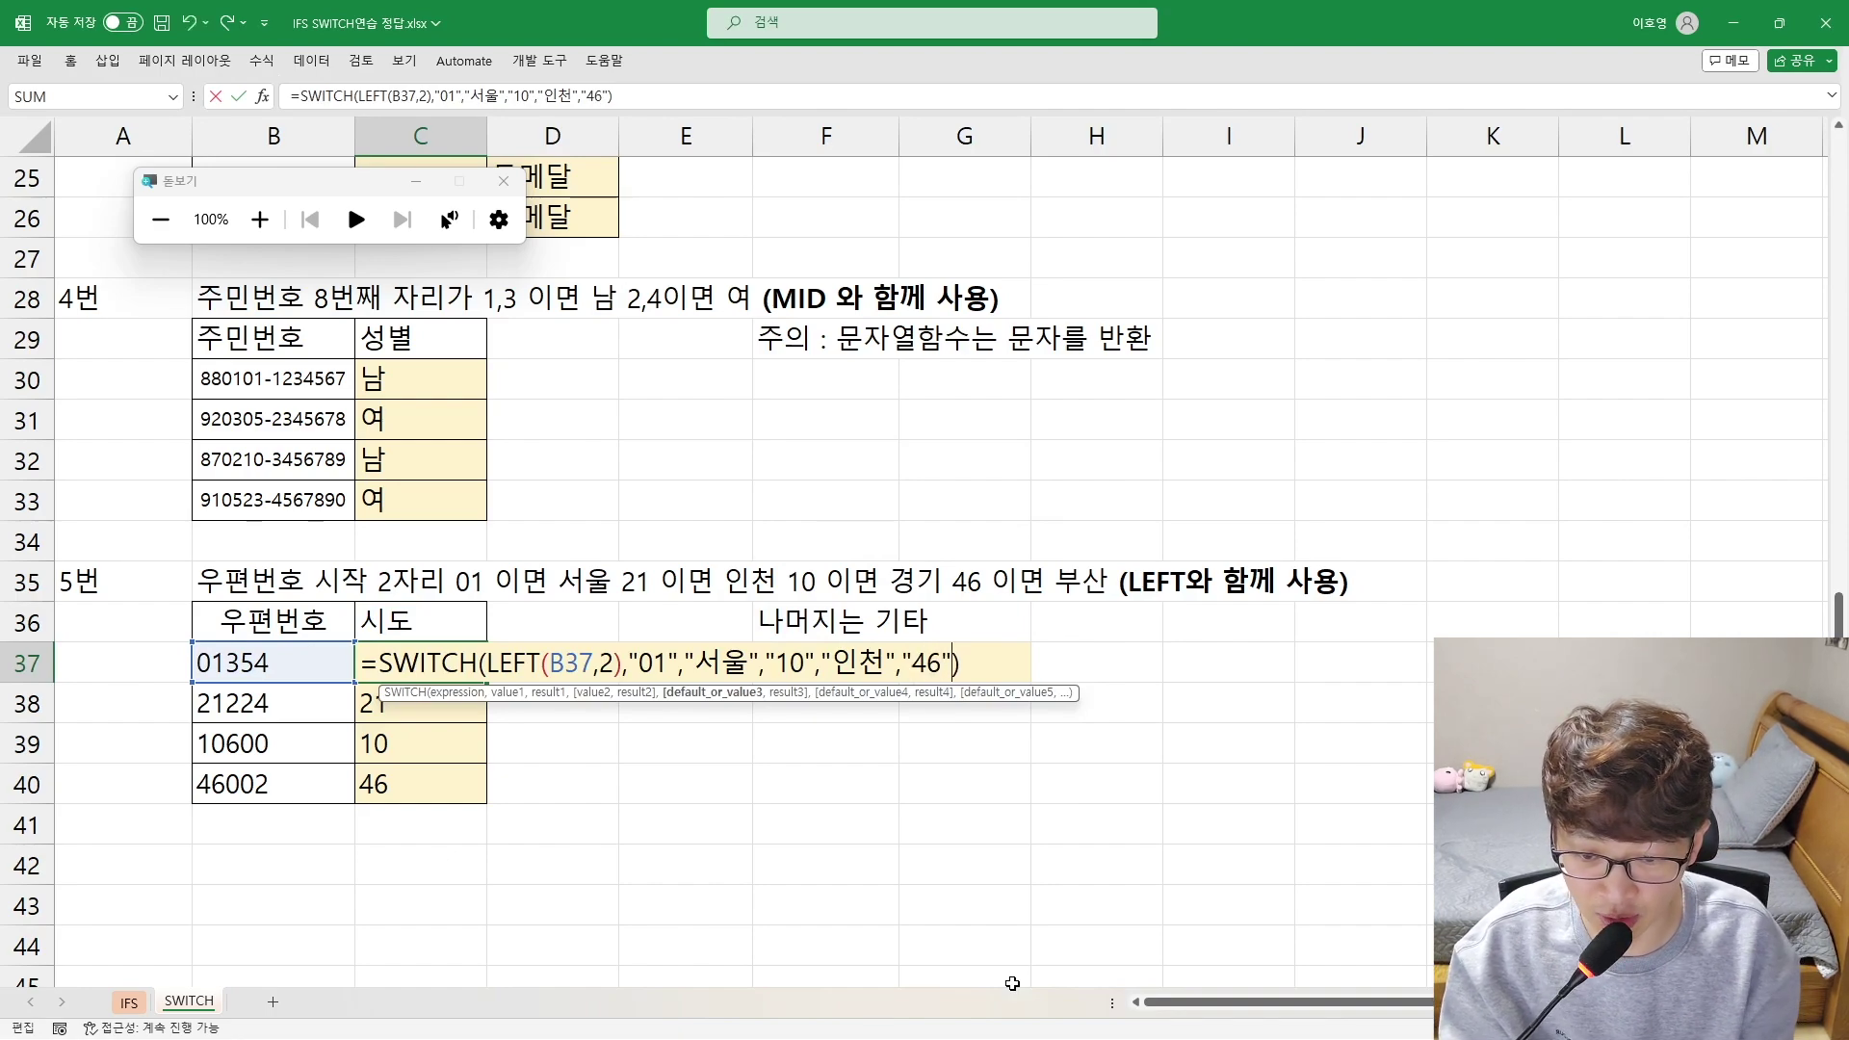
type(",")
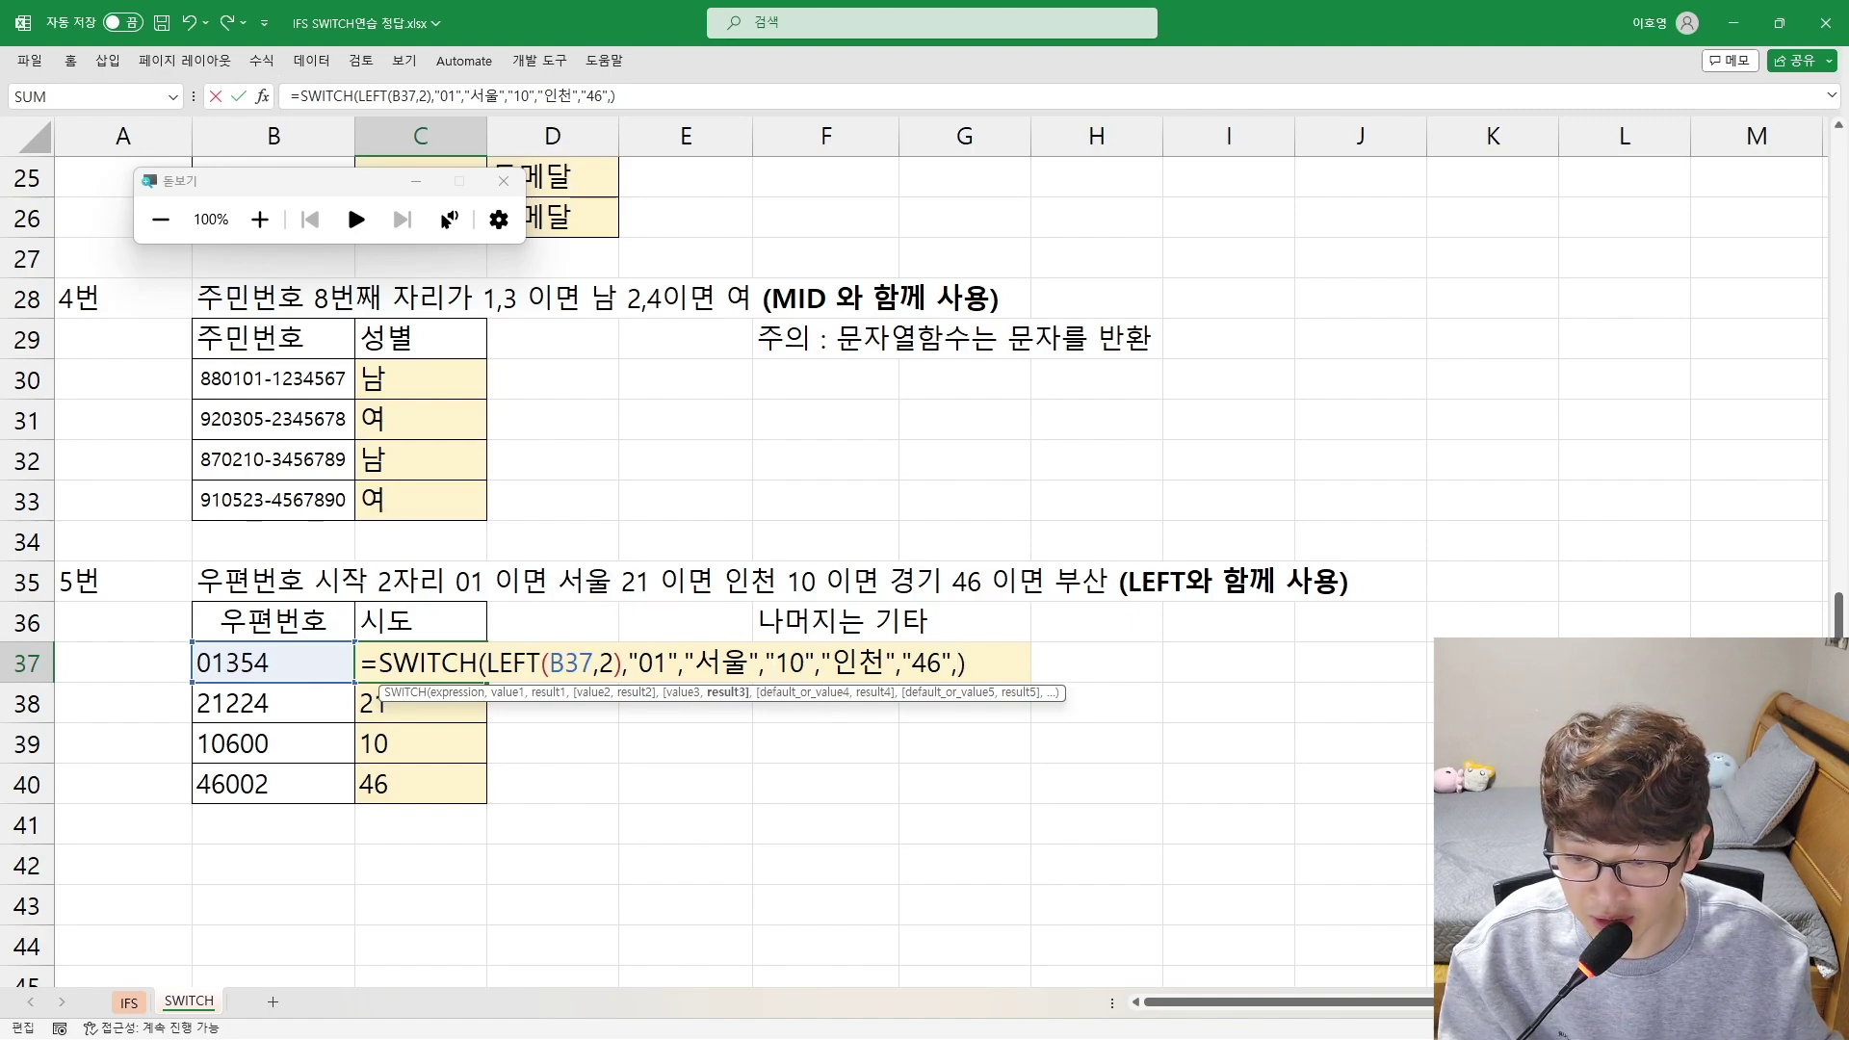
left_click_drag(776, 664, 804, 665)
type("21")
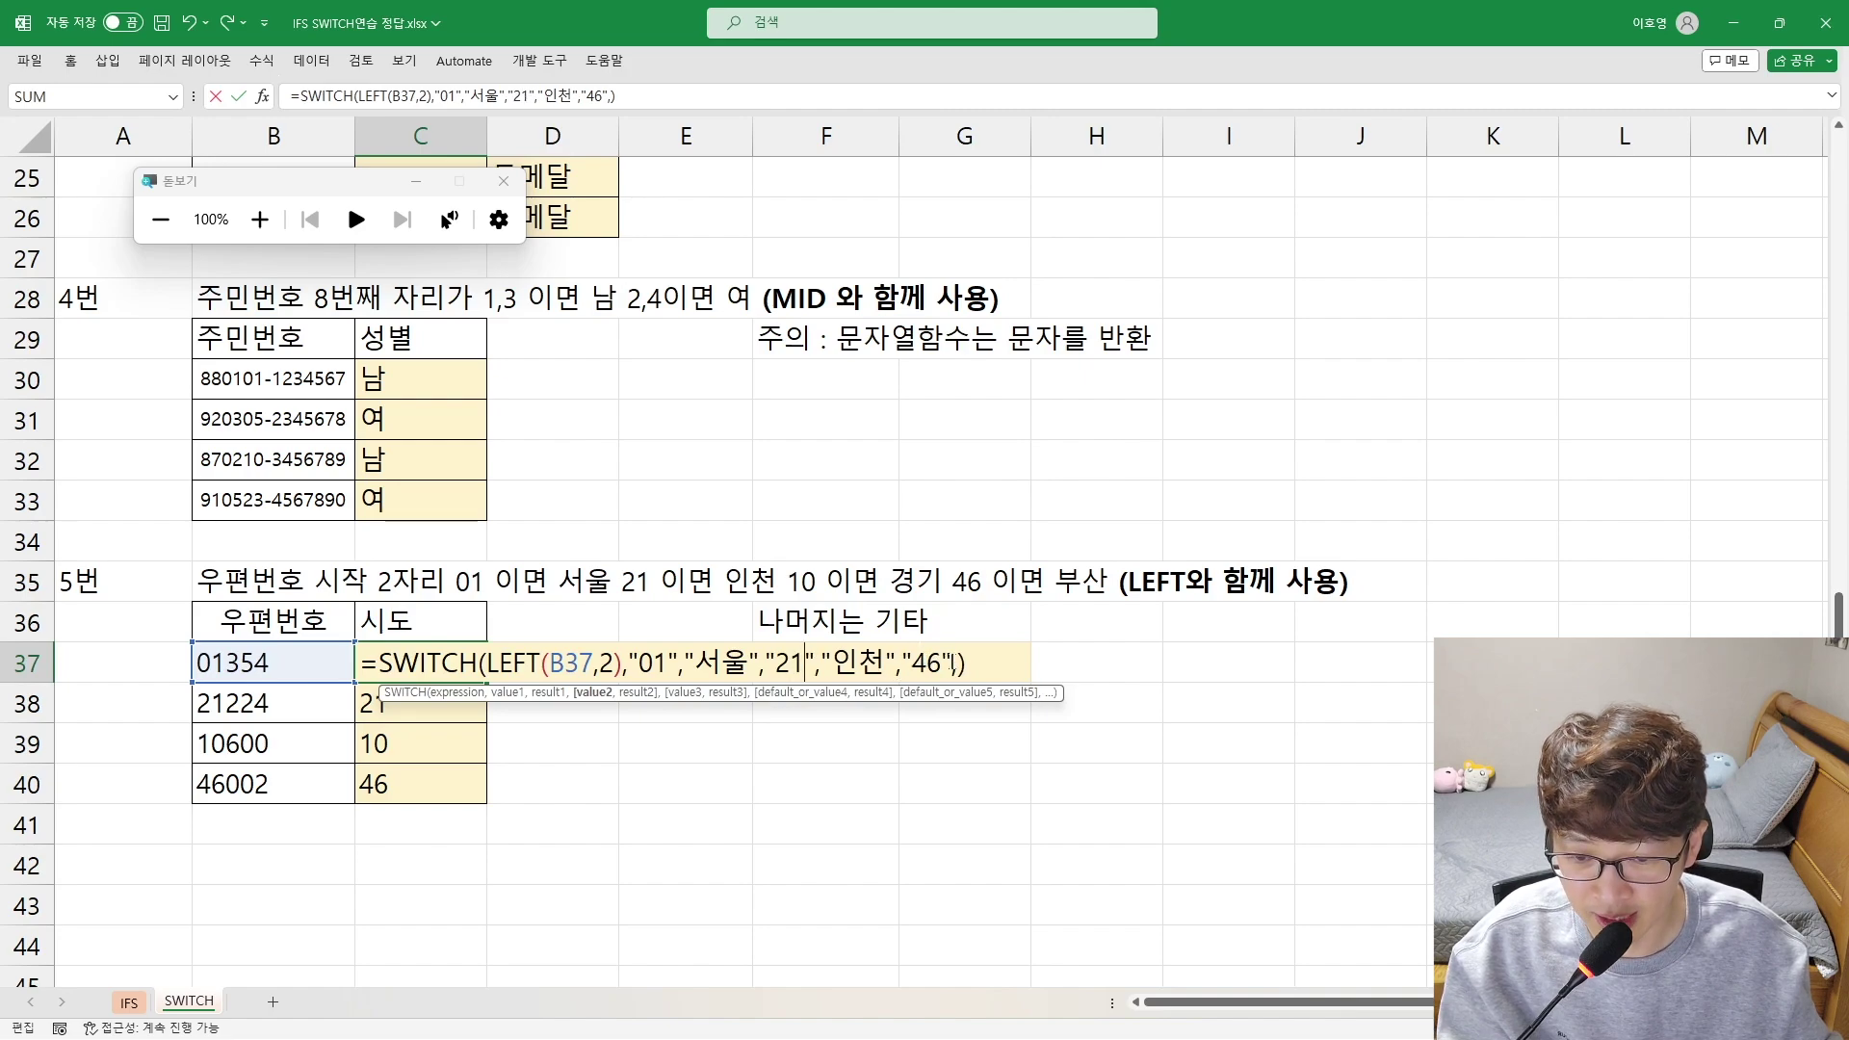
left_click(955, 664)
type("\"부산\"")
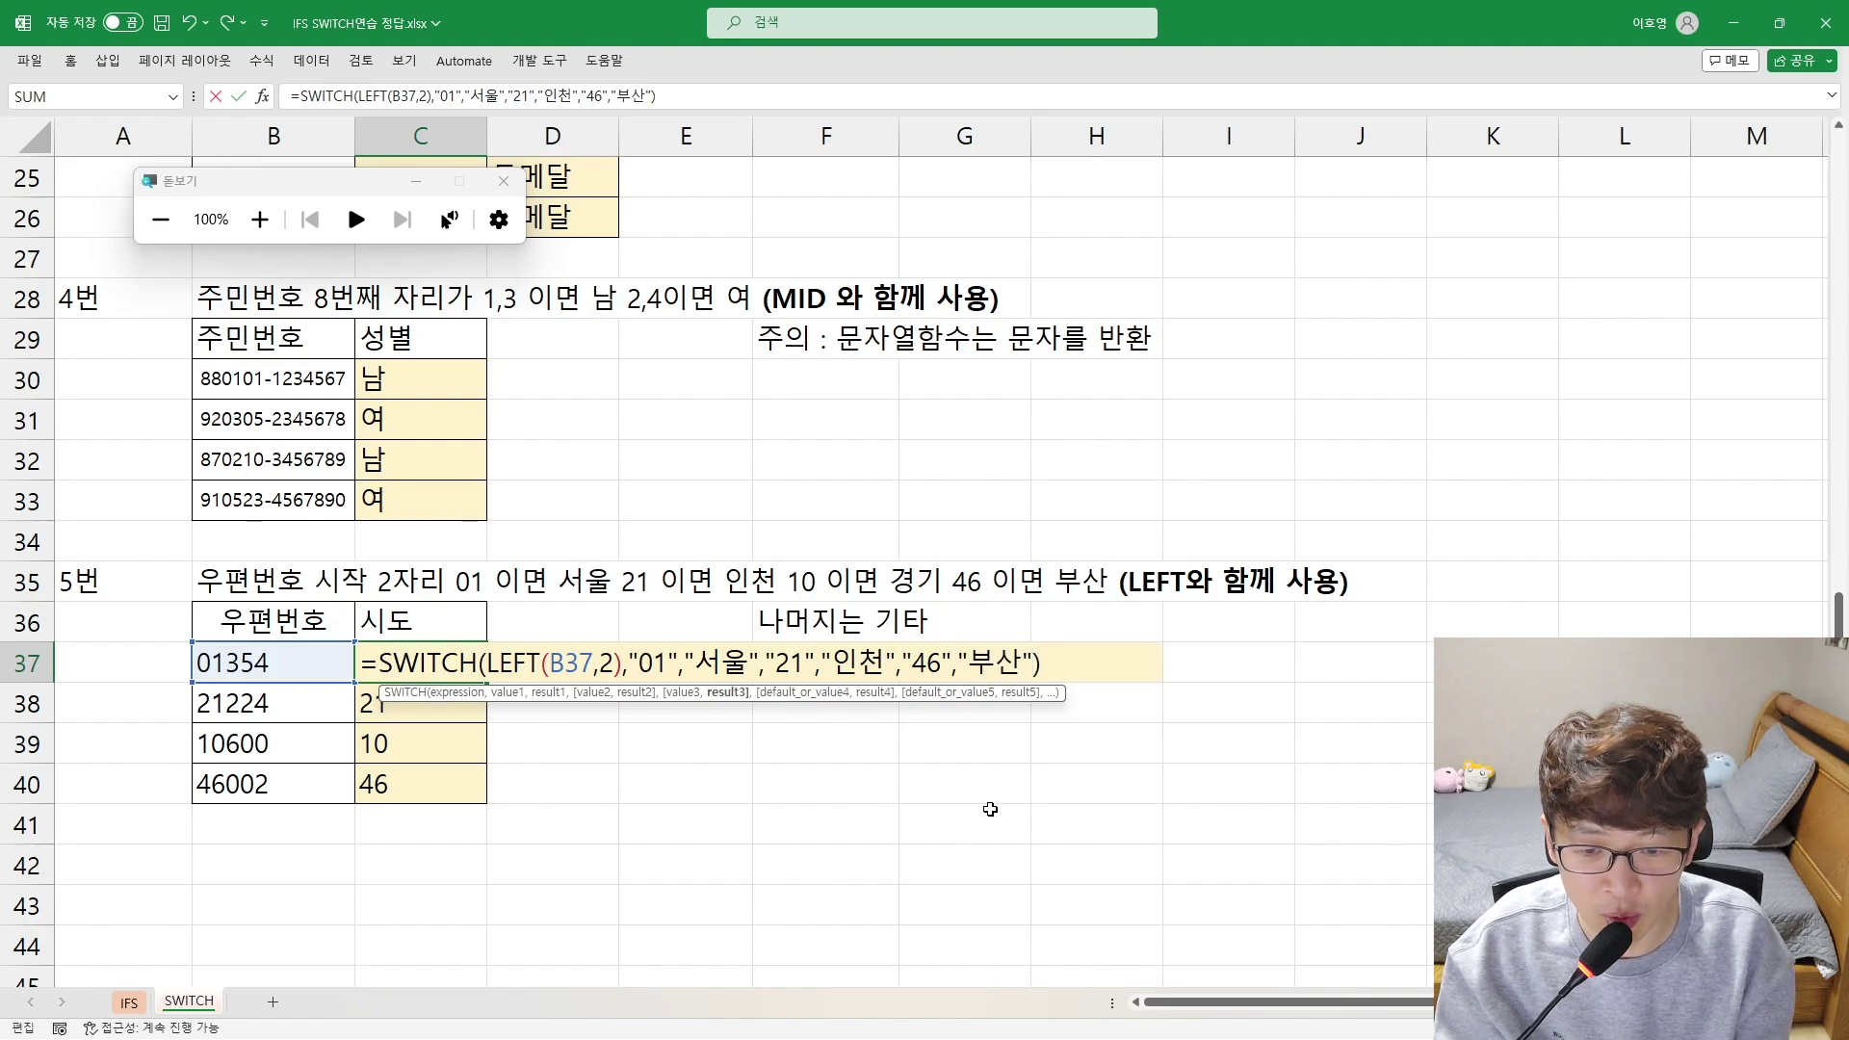
Add the pair "10","경기" to C37's SWITCH formula and commit it, accepting the proposed correction
type(",")
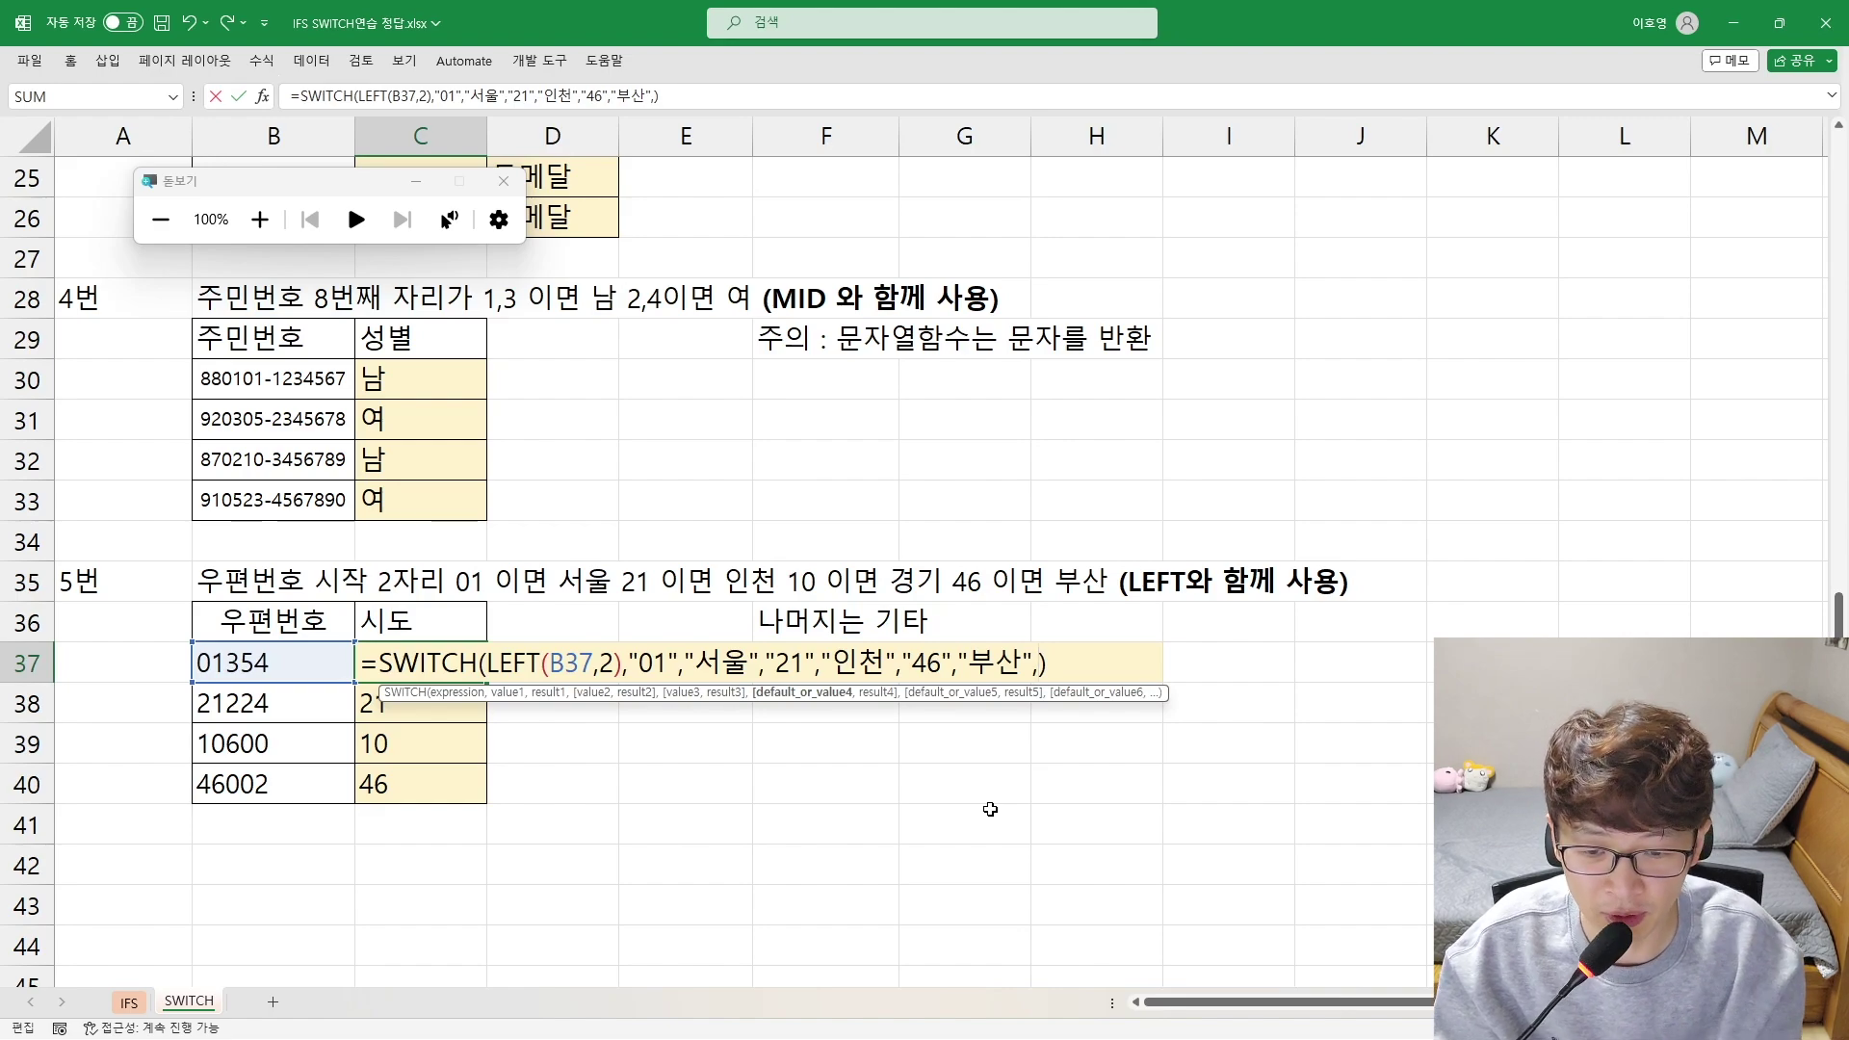
type("\"10\"")
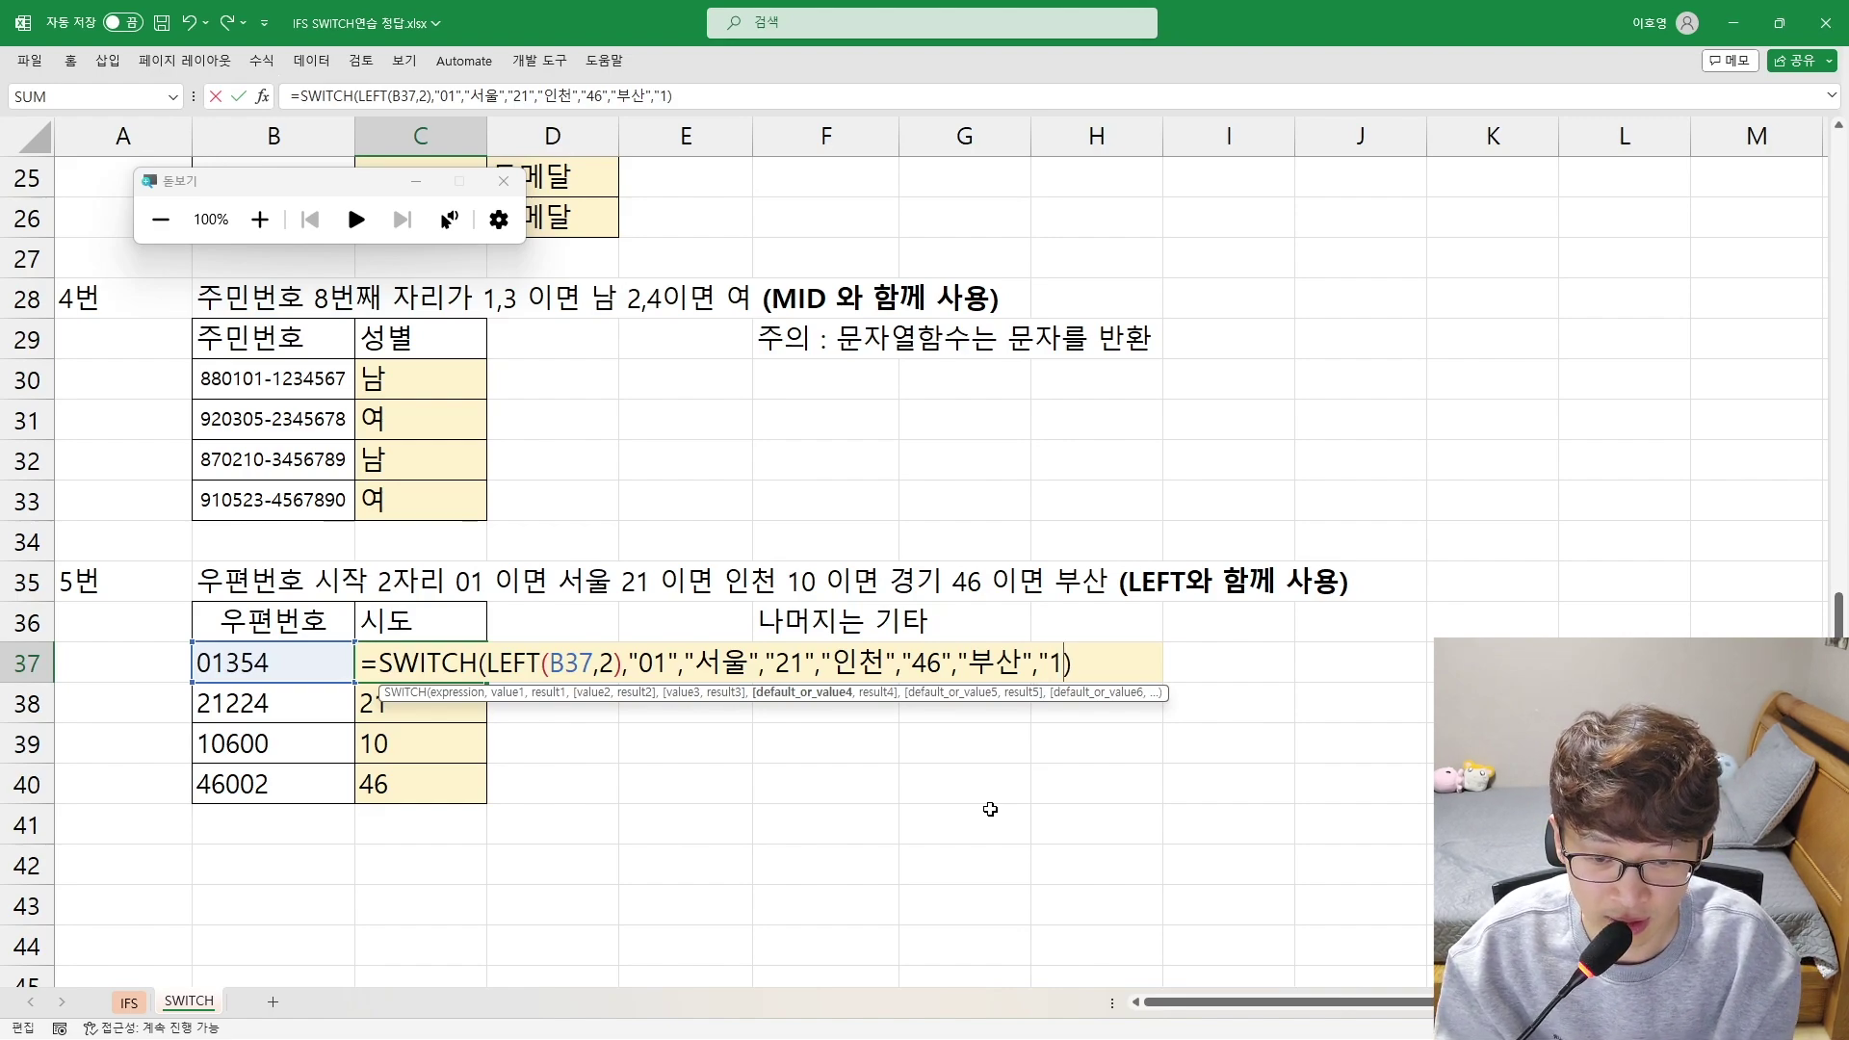
type(",;")
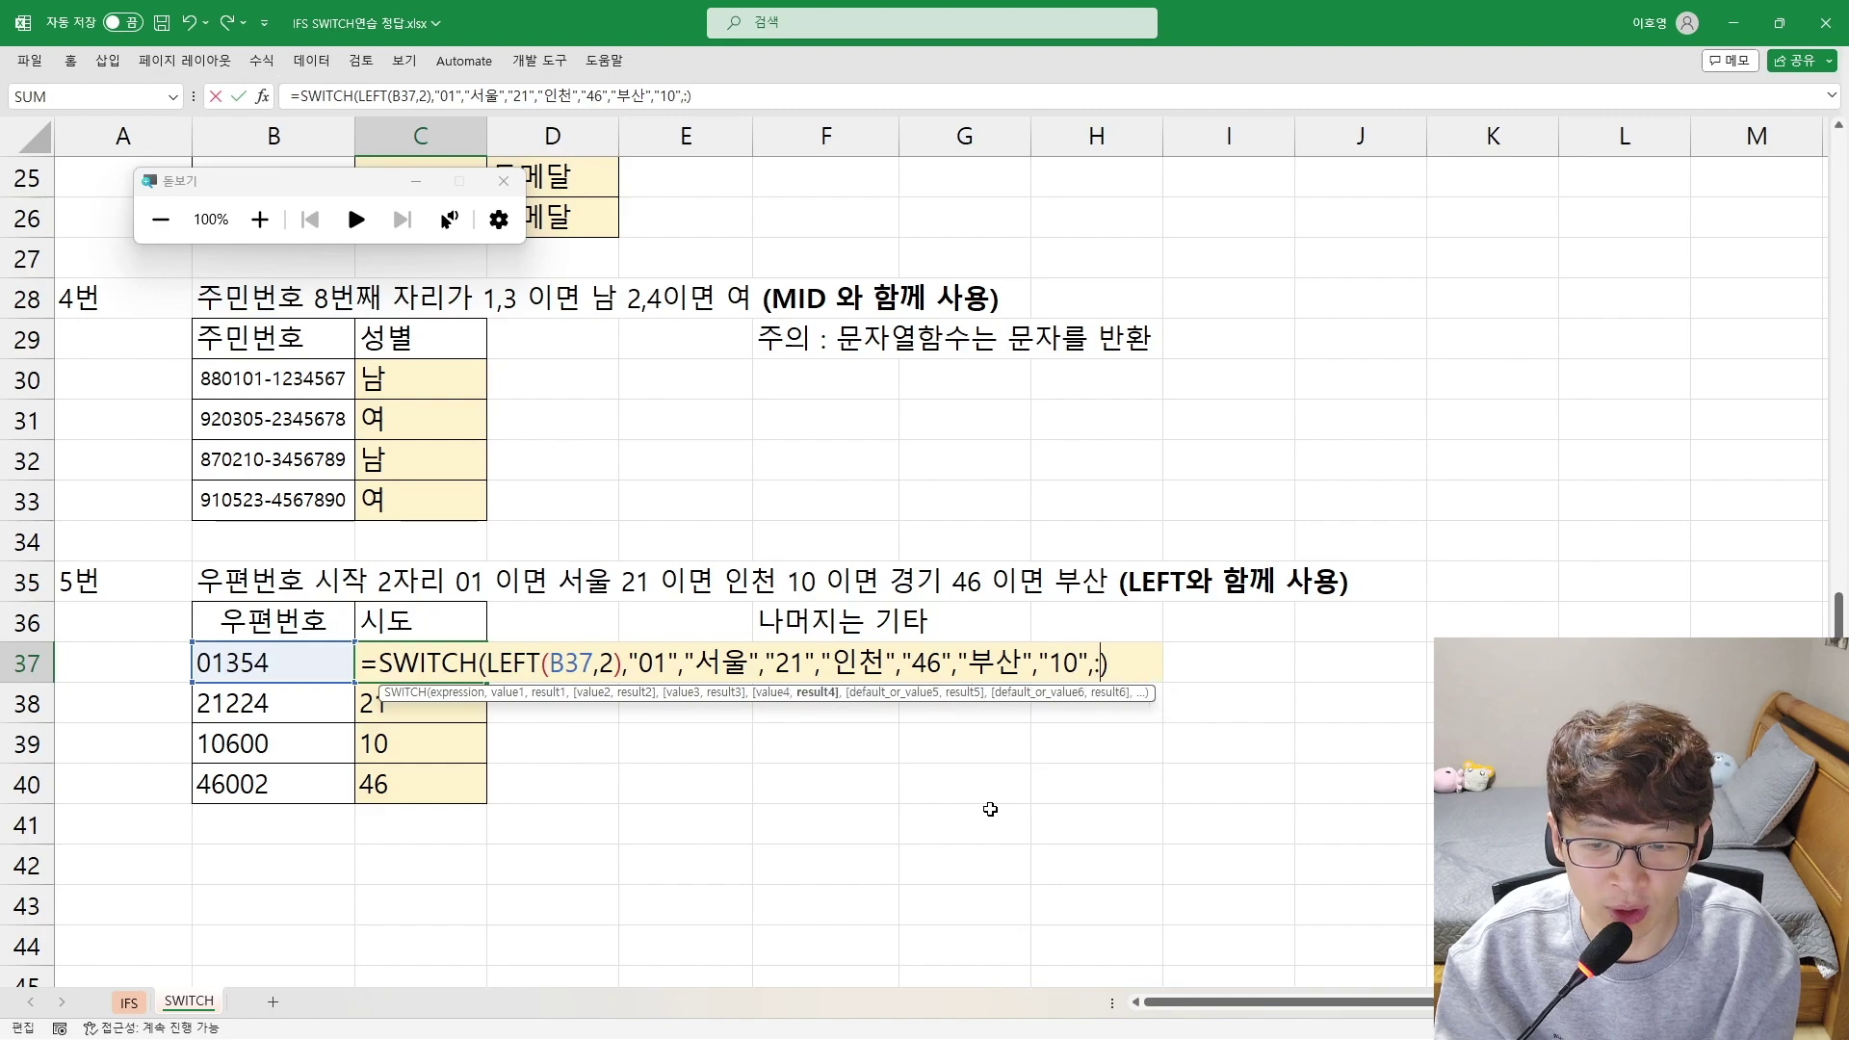
key("BackSpace")
type("\"경기")
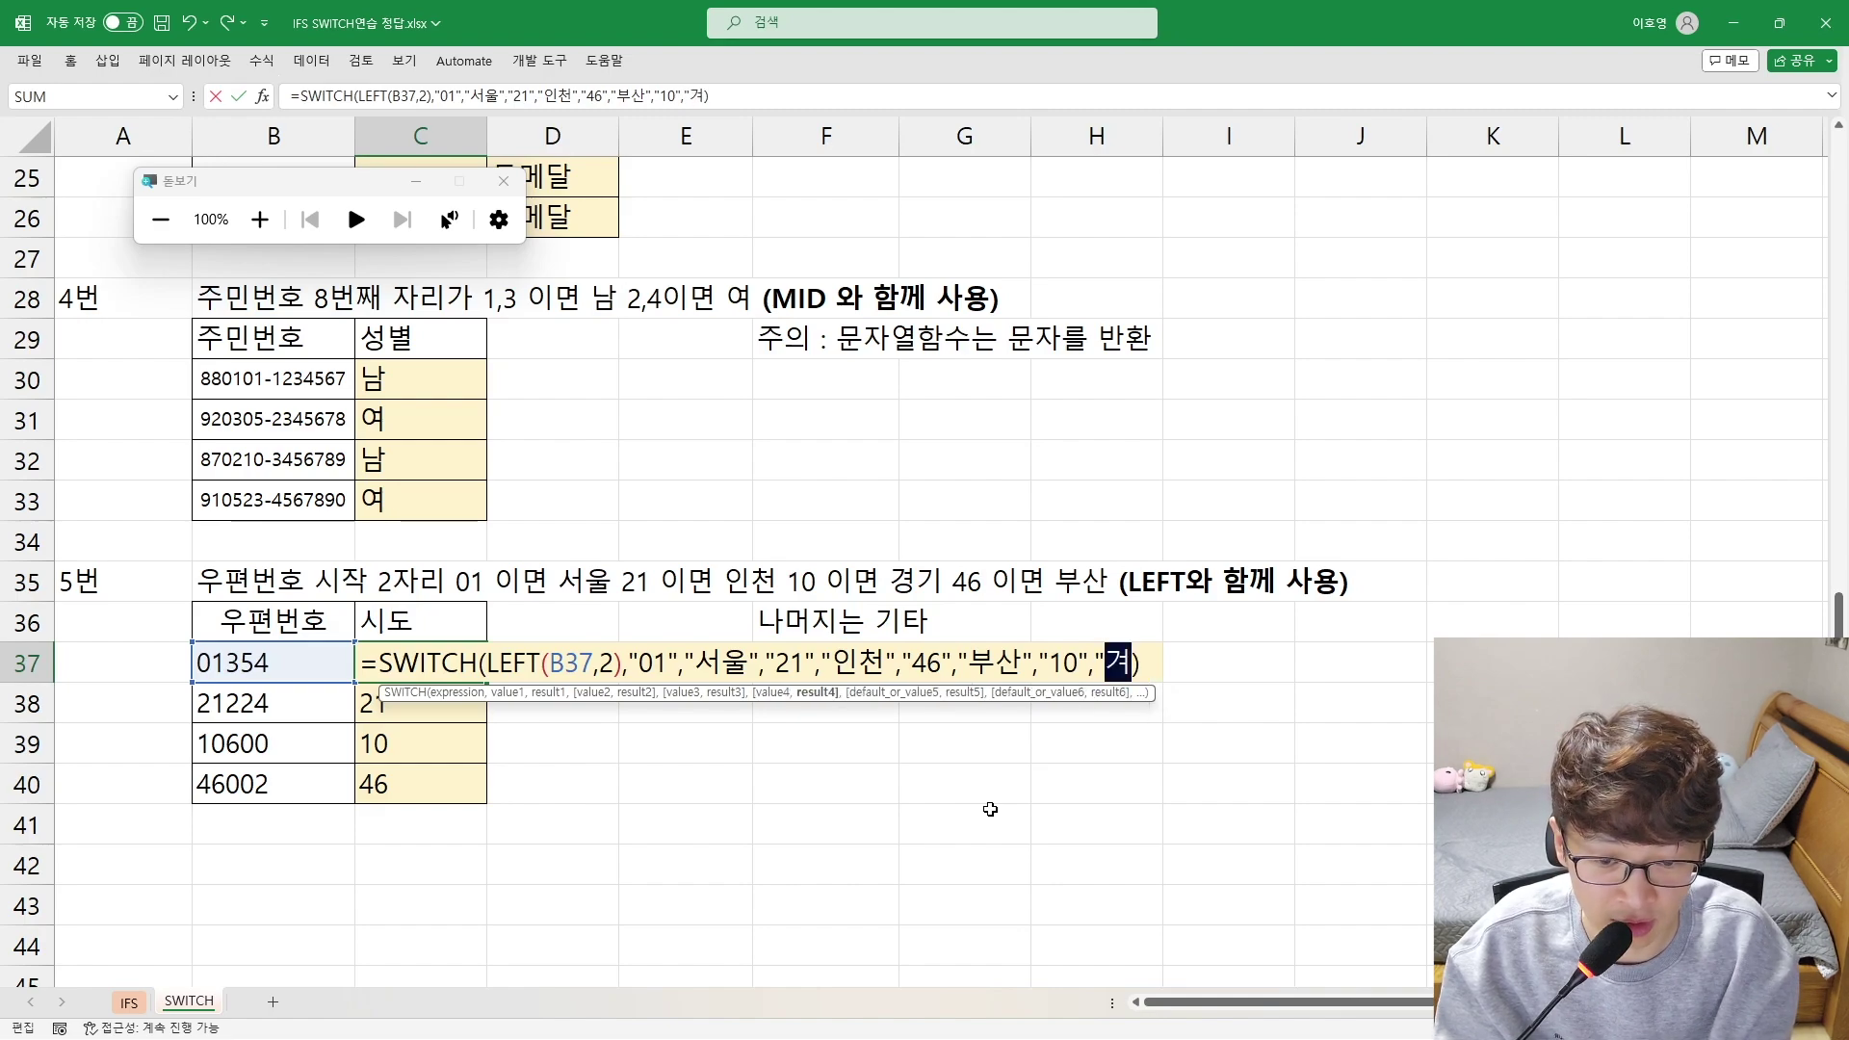
type("\"")
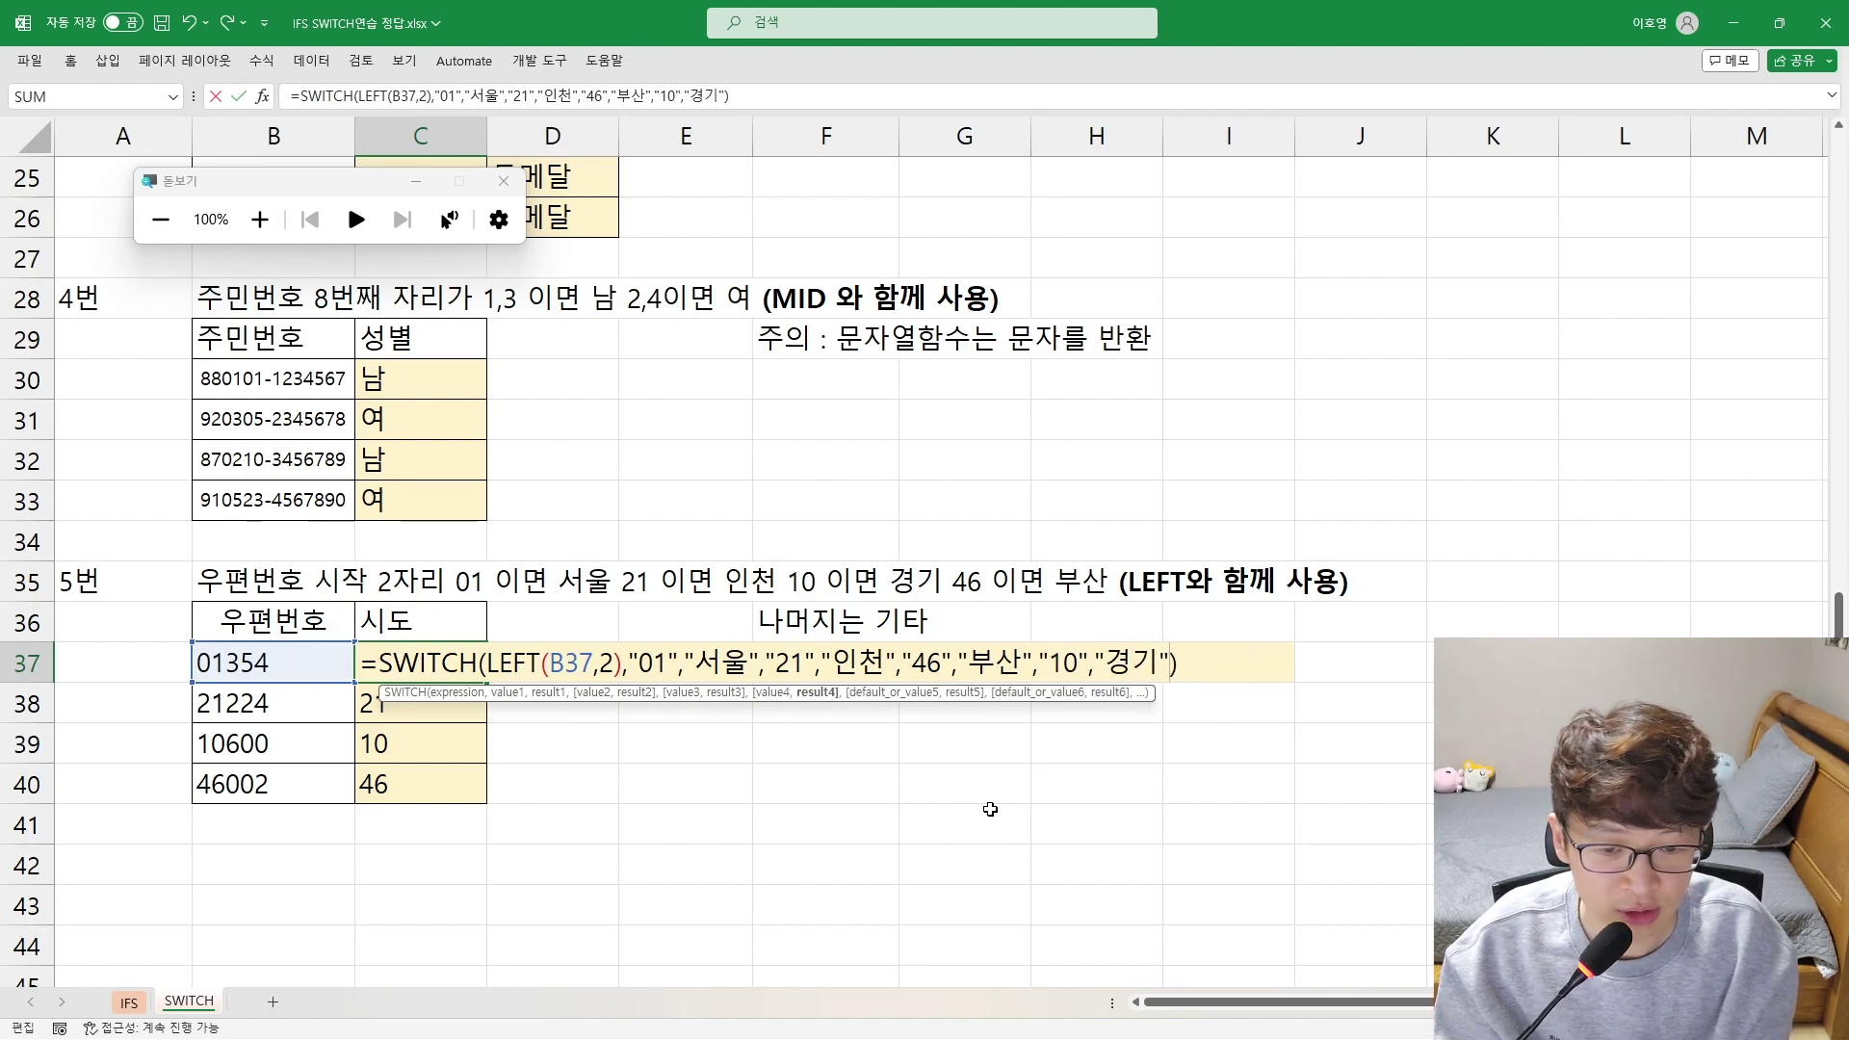
type(")")
key("Return")
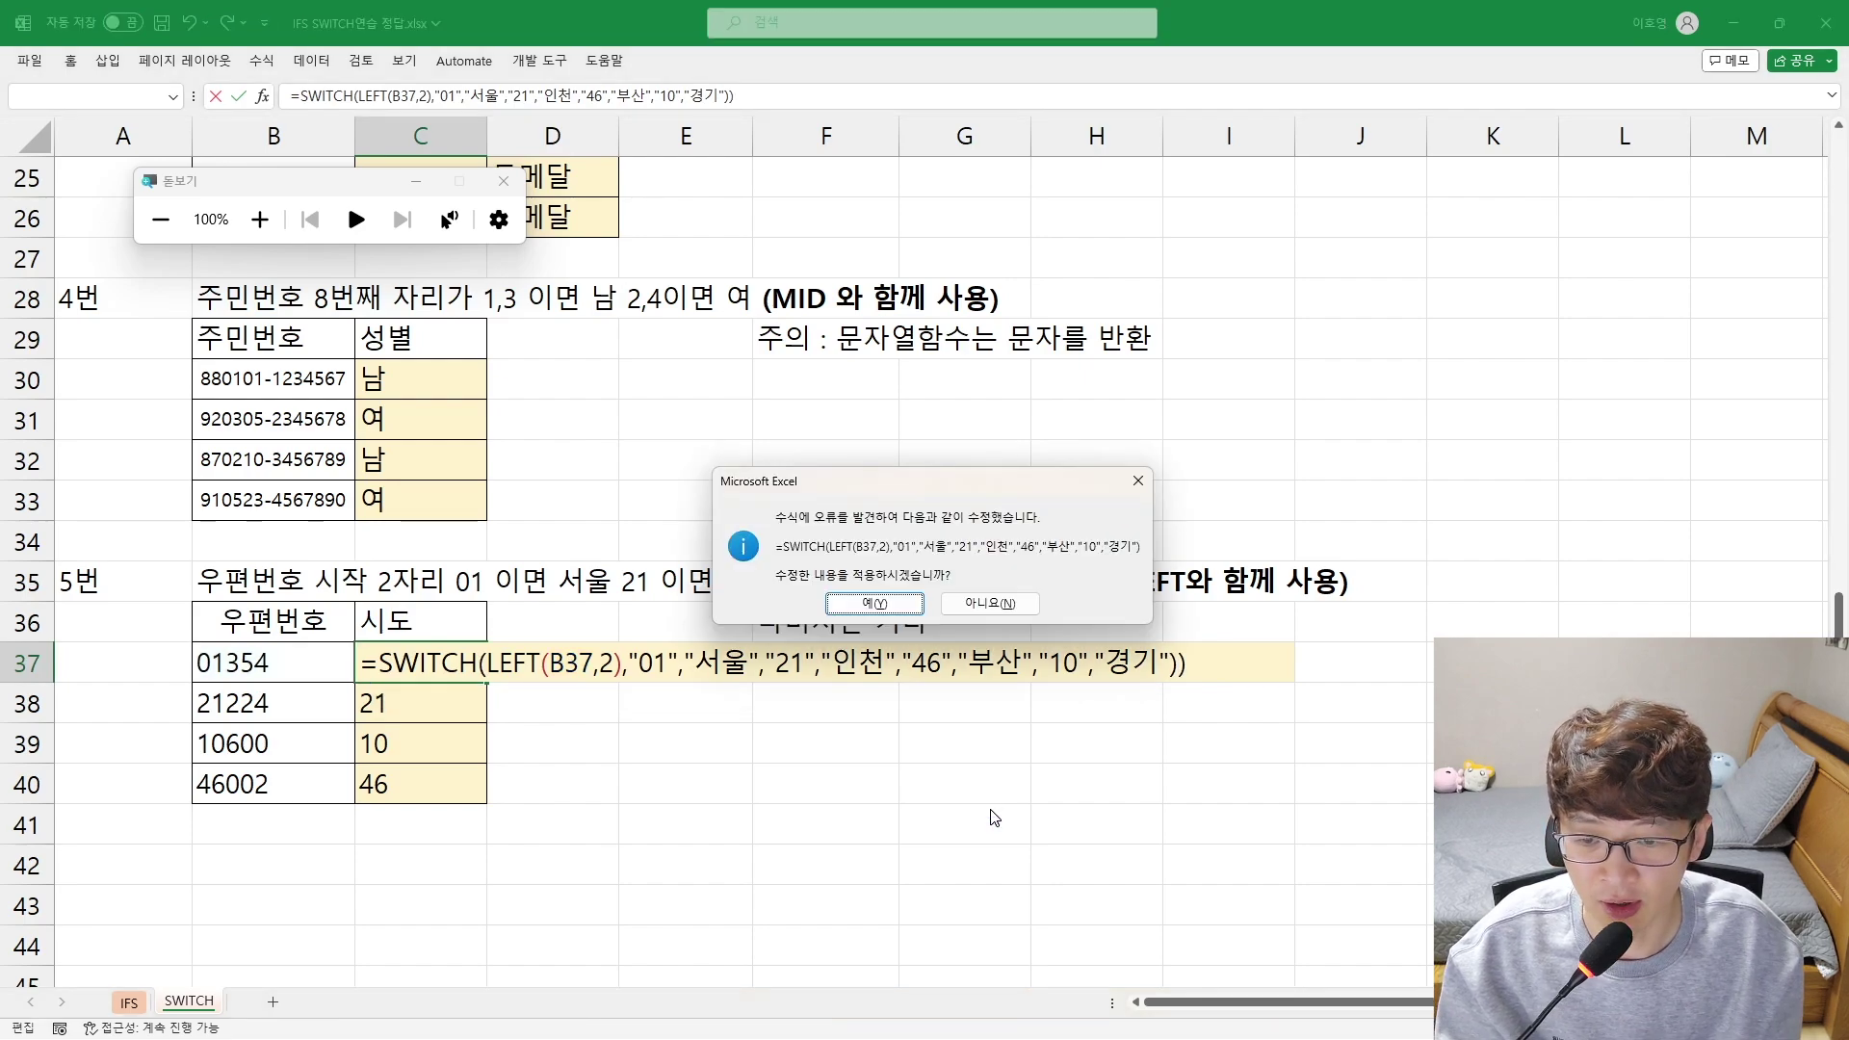
key("Return")
Check C37's completed SWITCH formula and fill it down through C40
key("Up")
key("F2")
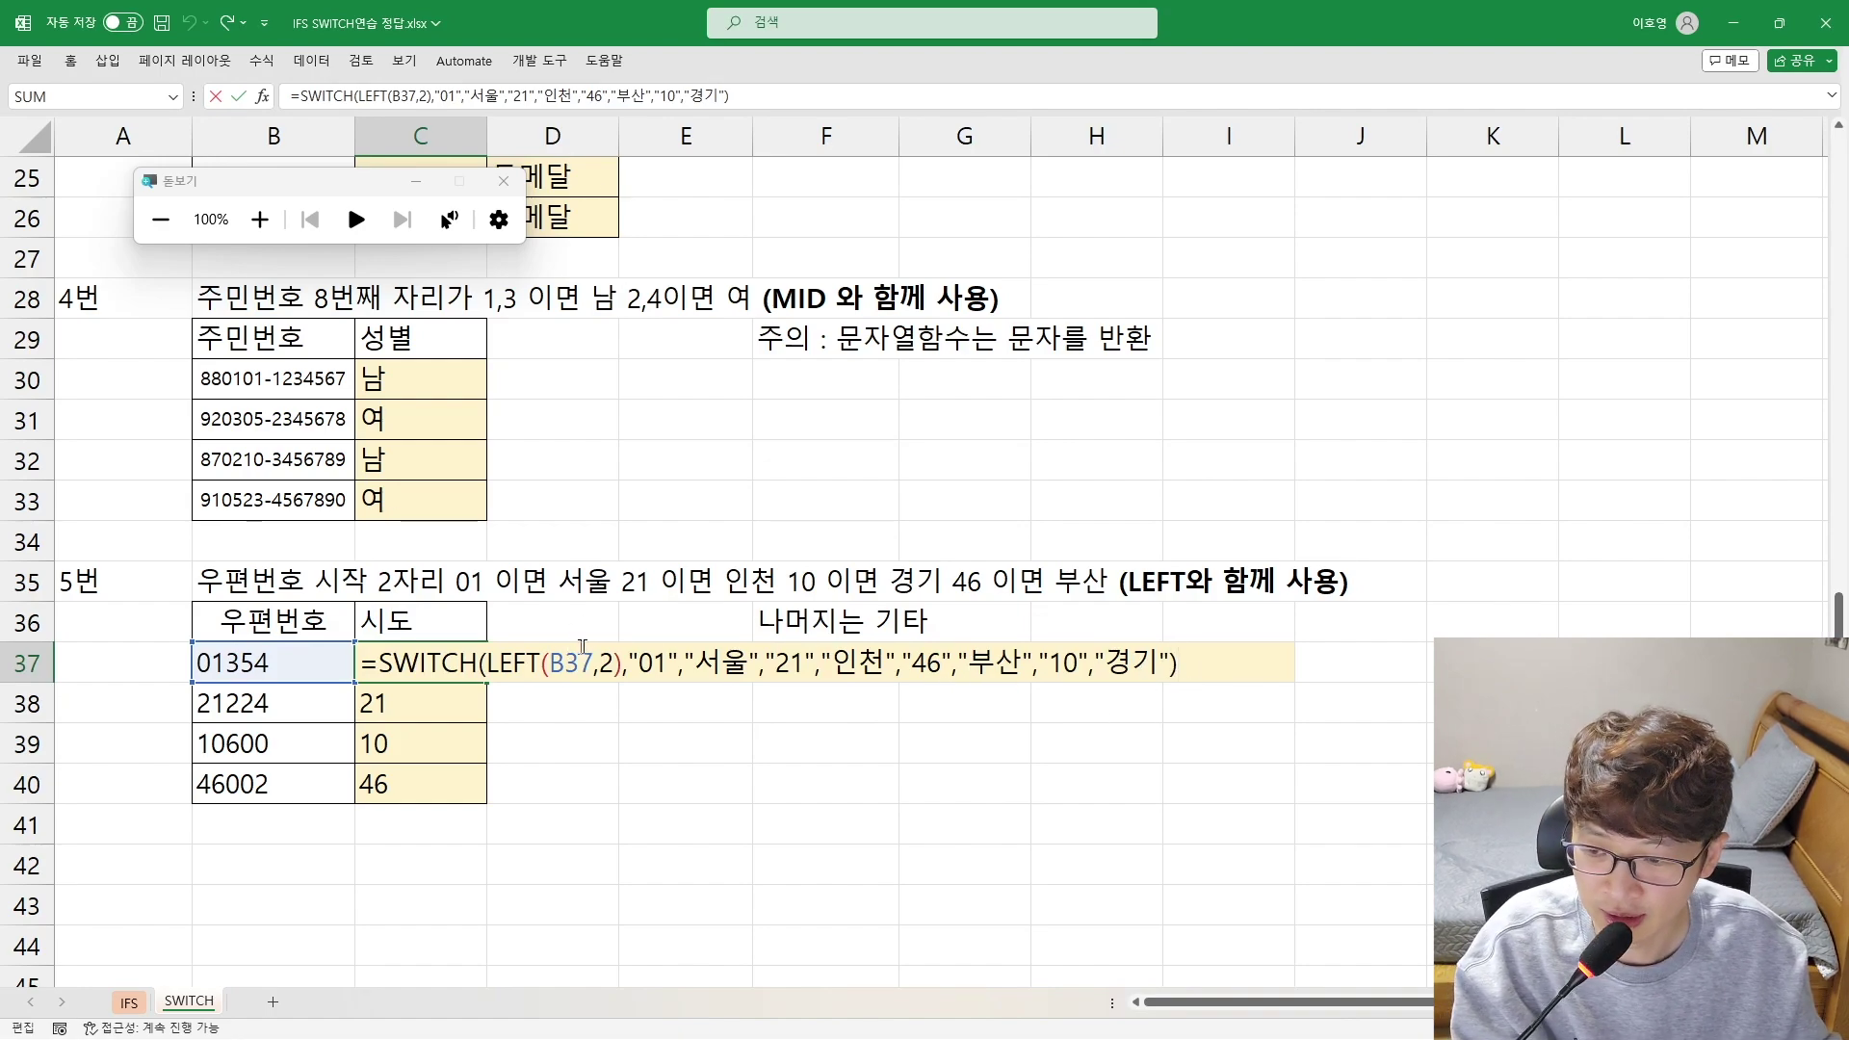
key("Return")
left_click(444, 659)
double_click(488, 685)
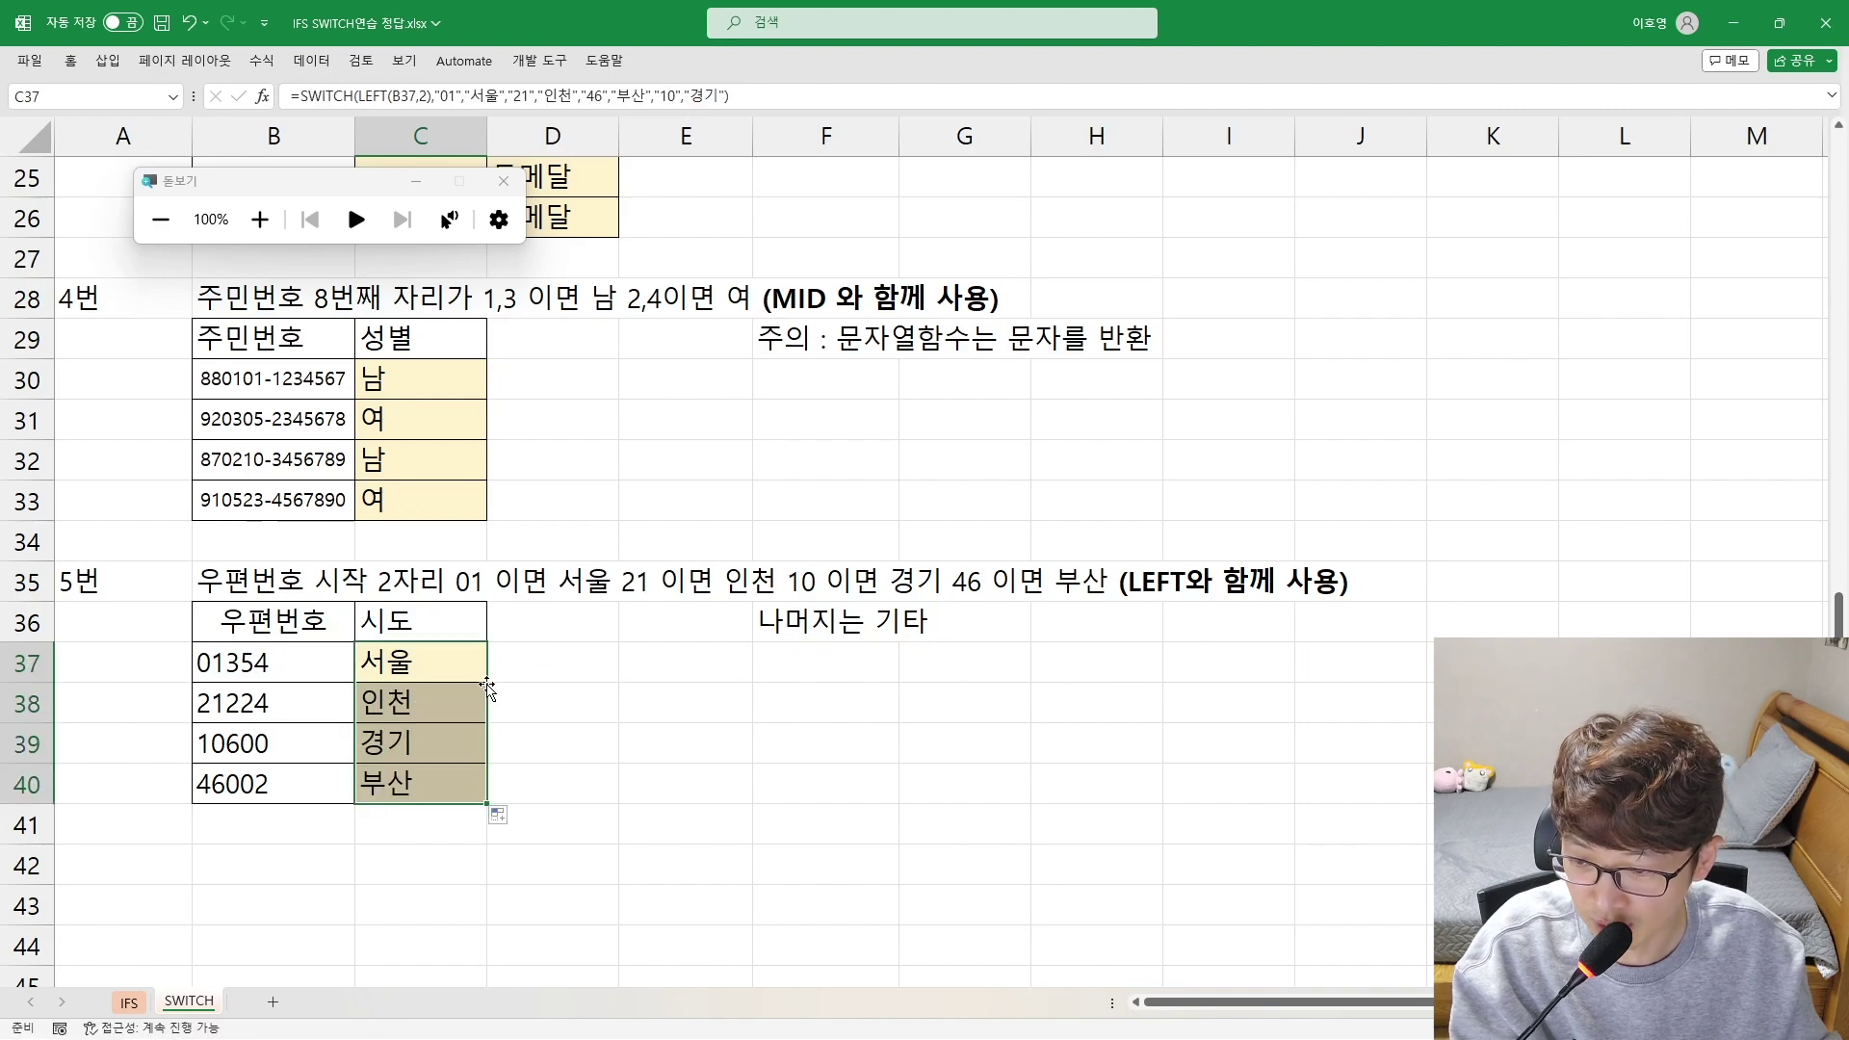
Review the quoted code and region pairs in C37's SWITCH formula, leaving the formula as it is
double_click(411, 660)
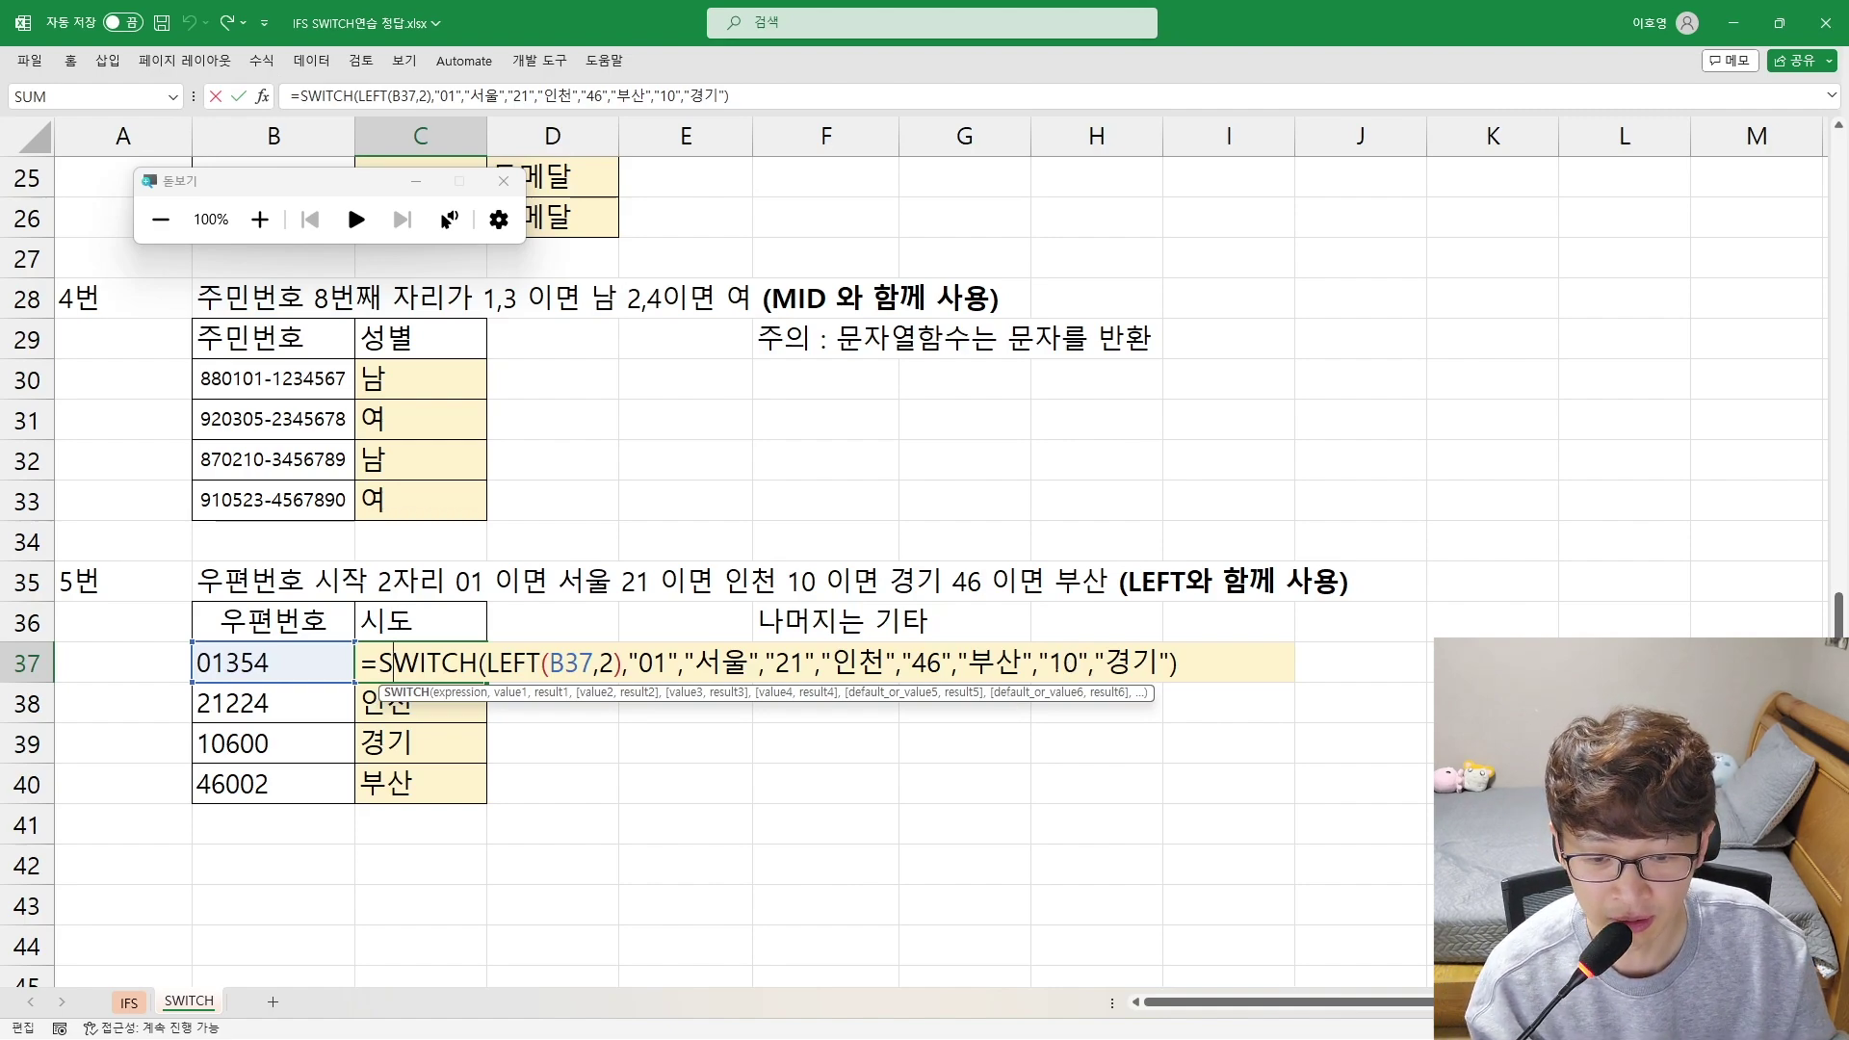
left_click_drag(1037, 663, 1159, 663)
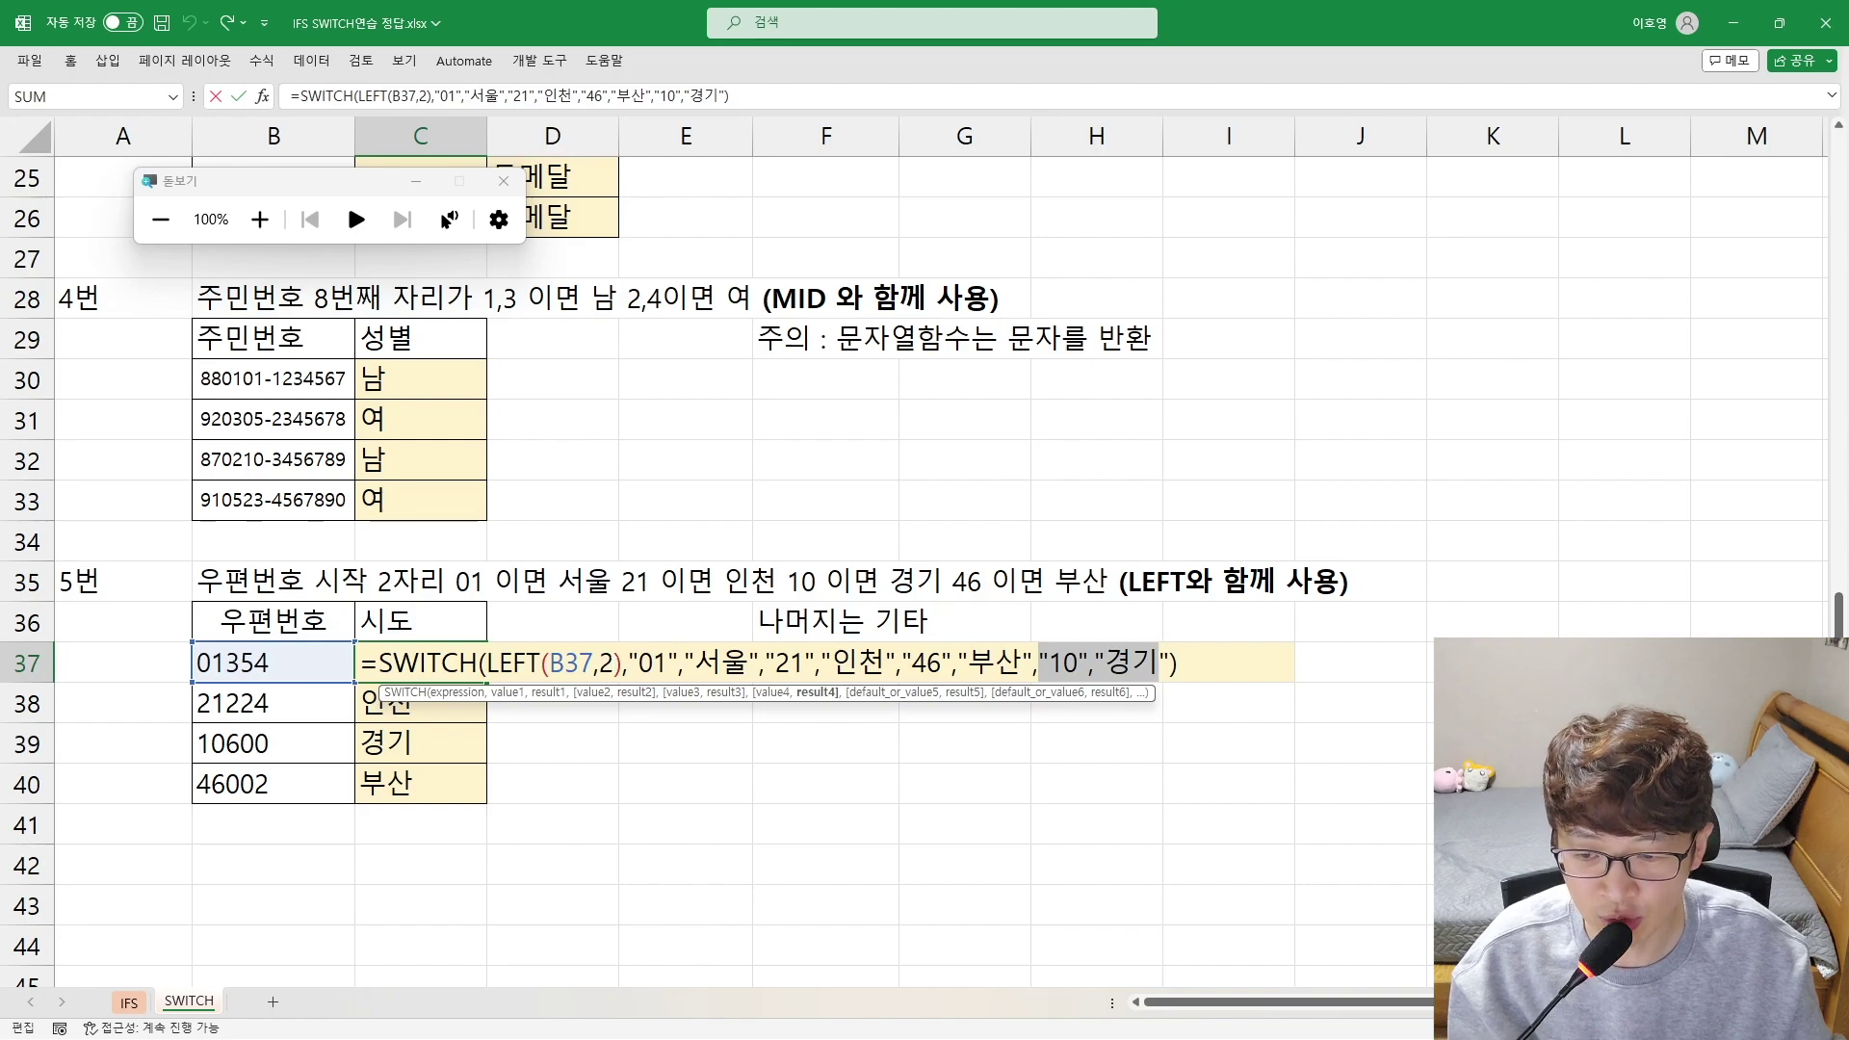
mouse_move(639, 662)
left_mouse_down()
mouse_move(748, 662)
mouse_move(667, 663)
left_mouse_up()
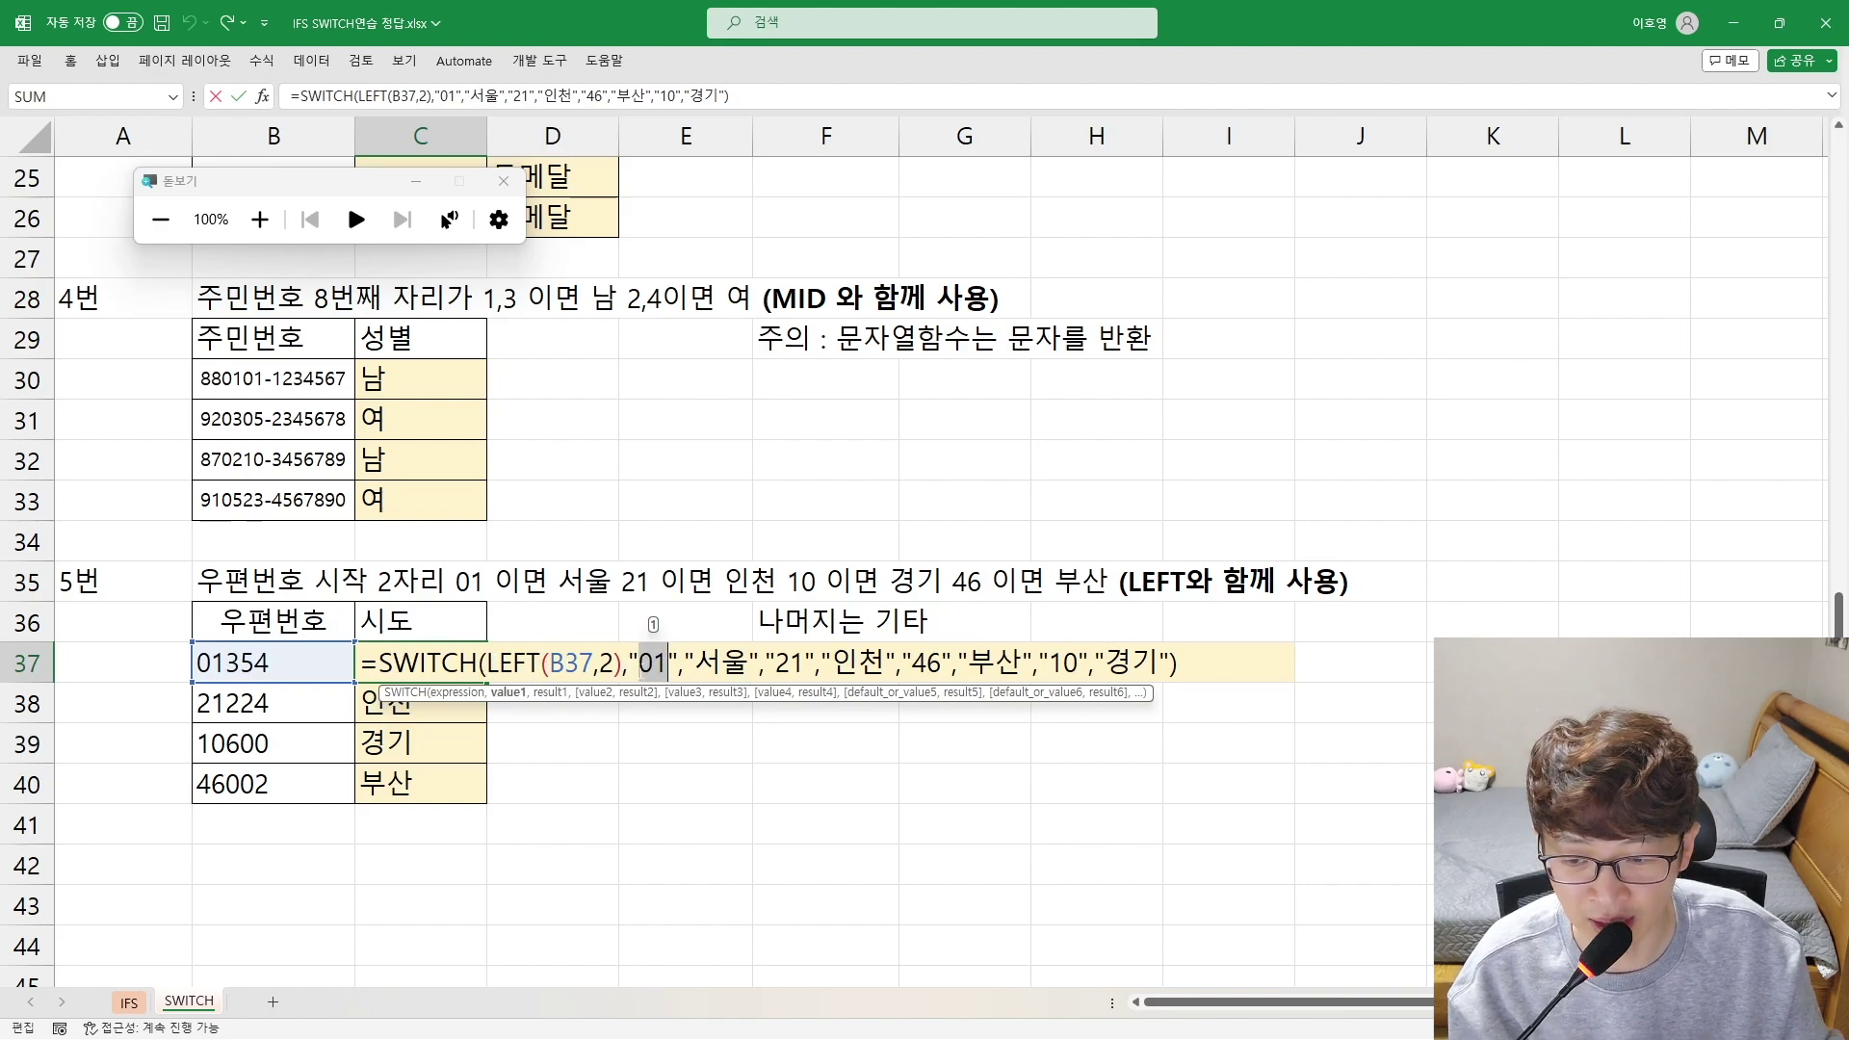
left_click(642, 664)
left_click(718, 665)
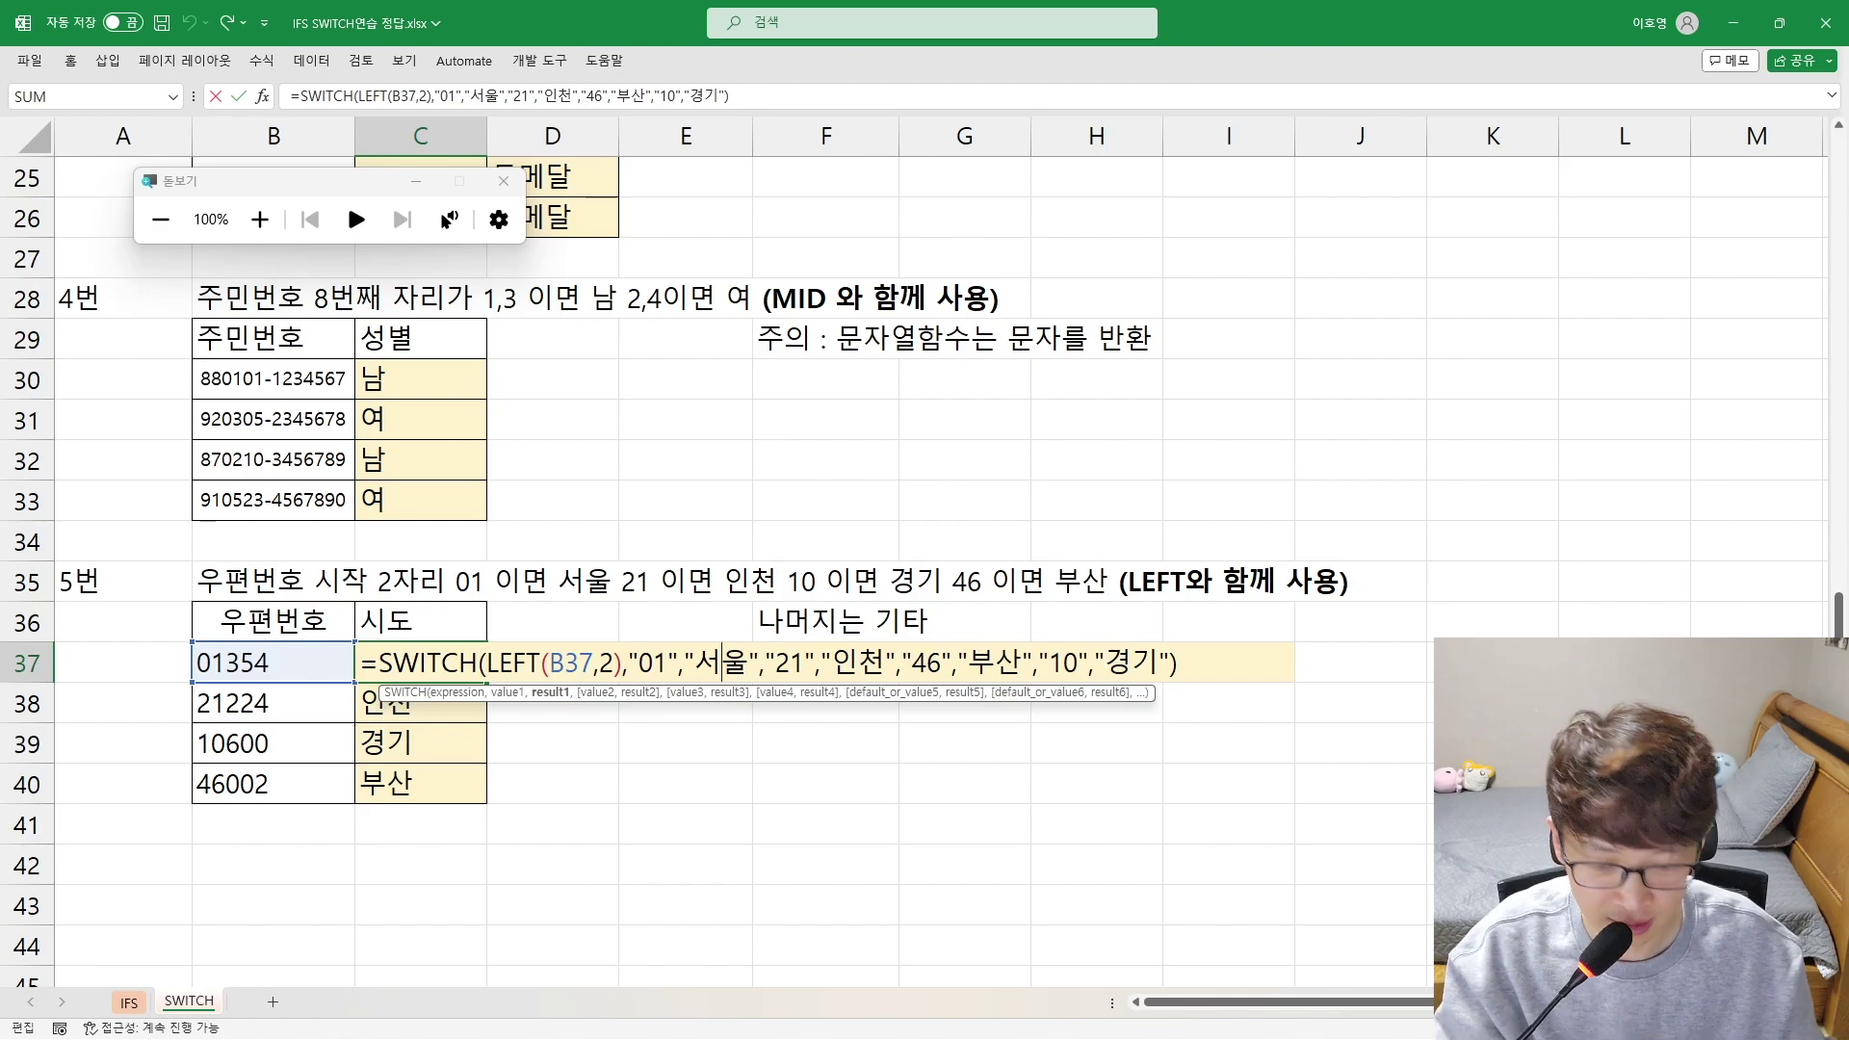
key("Return")
Select the note in row 4 of the SWITCH sheet about the order of the matching values
scroll(1079, 636, "up", 8)
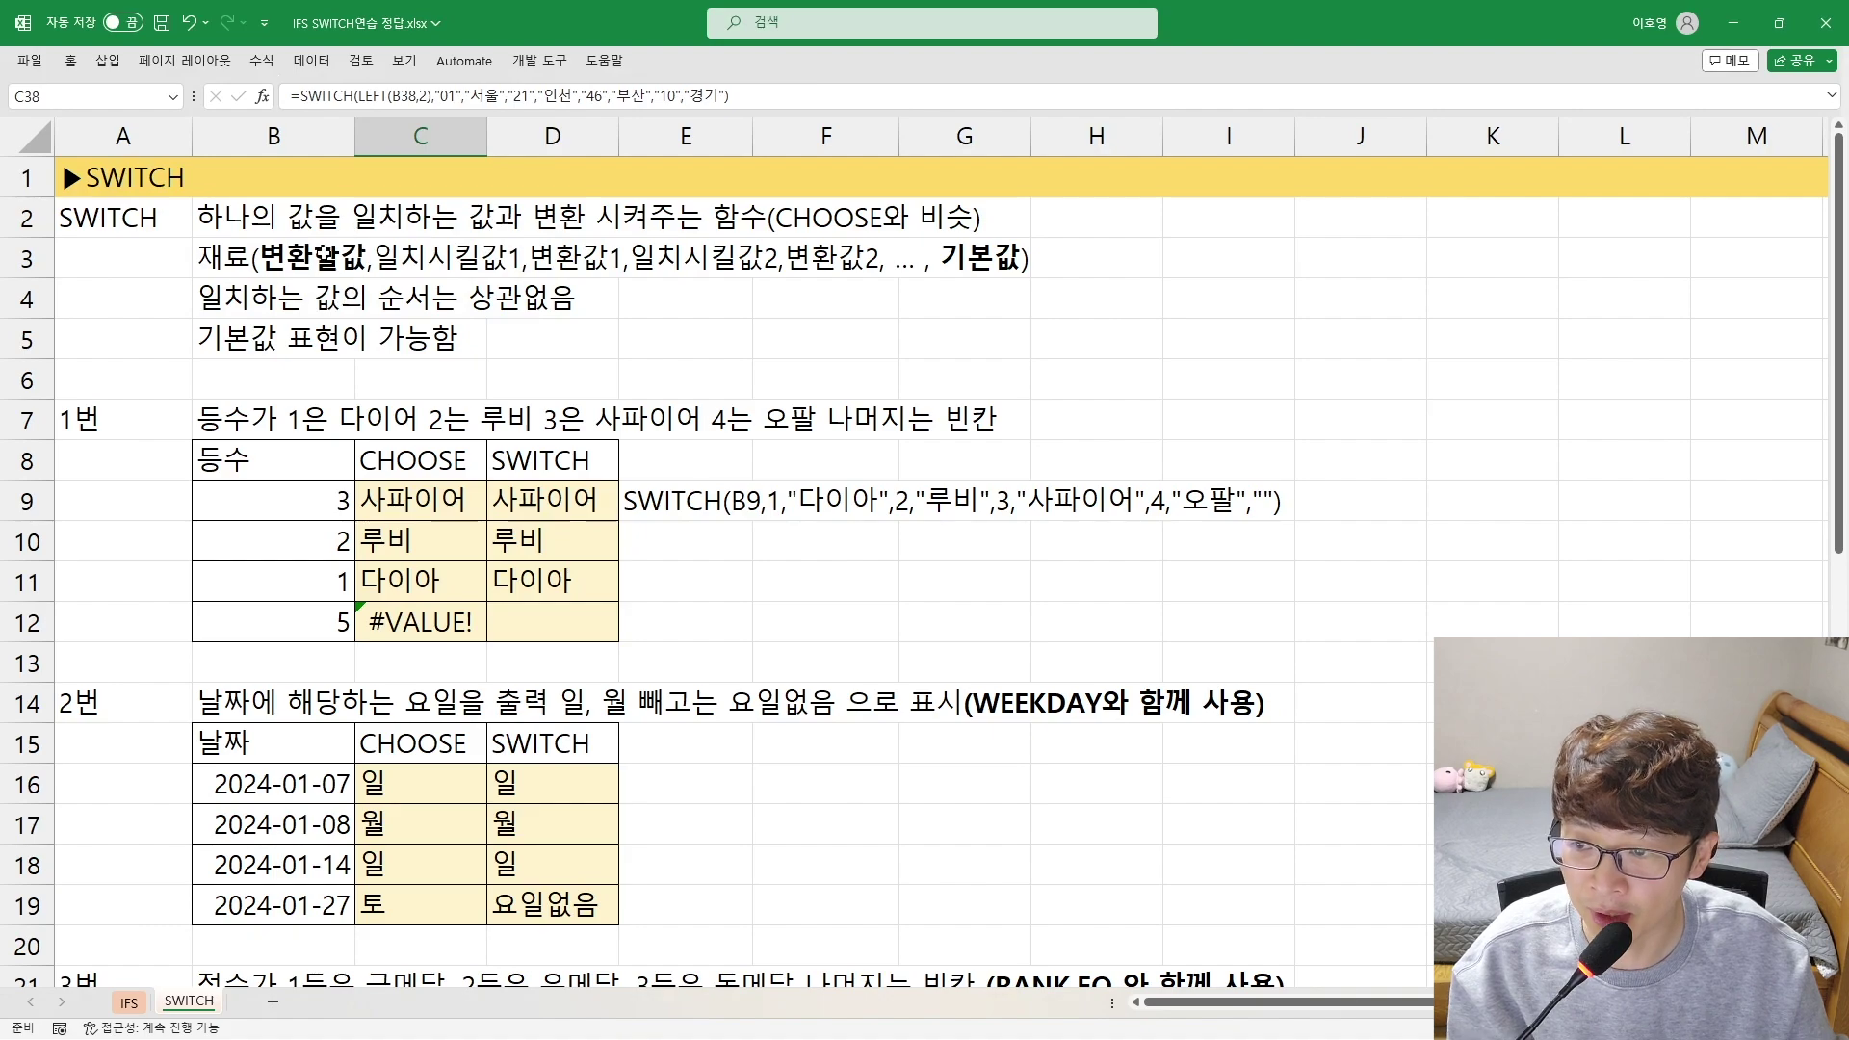
left_click(231, 296)
left_click_drag(232, 297, 563, 289)
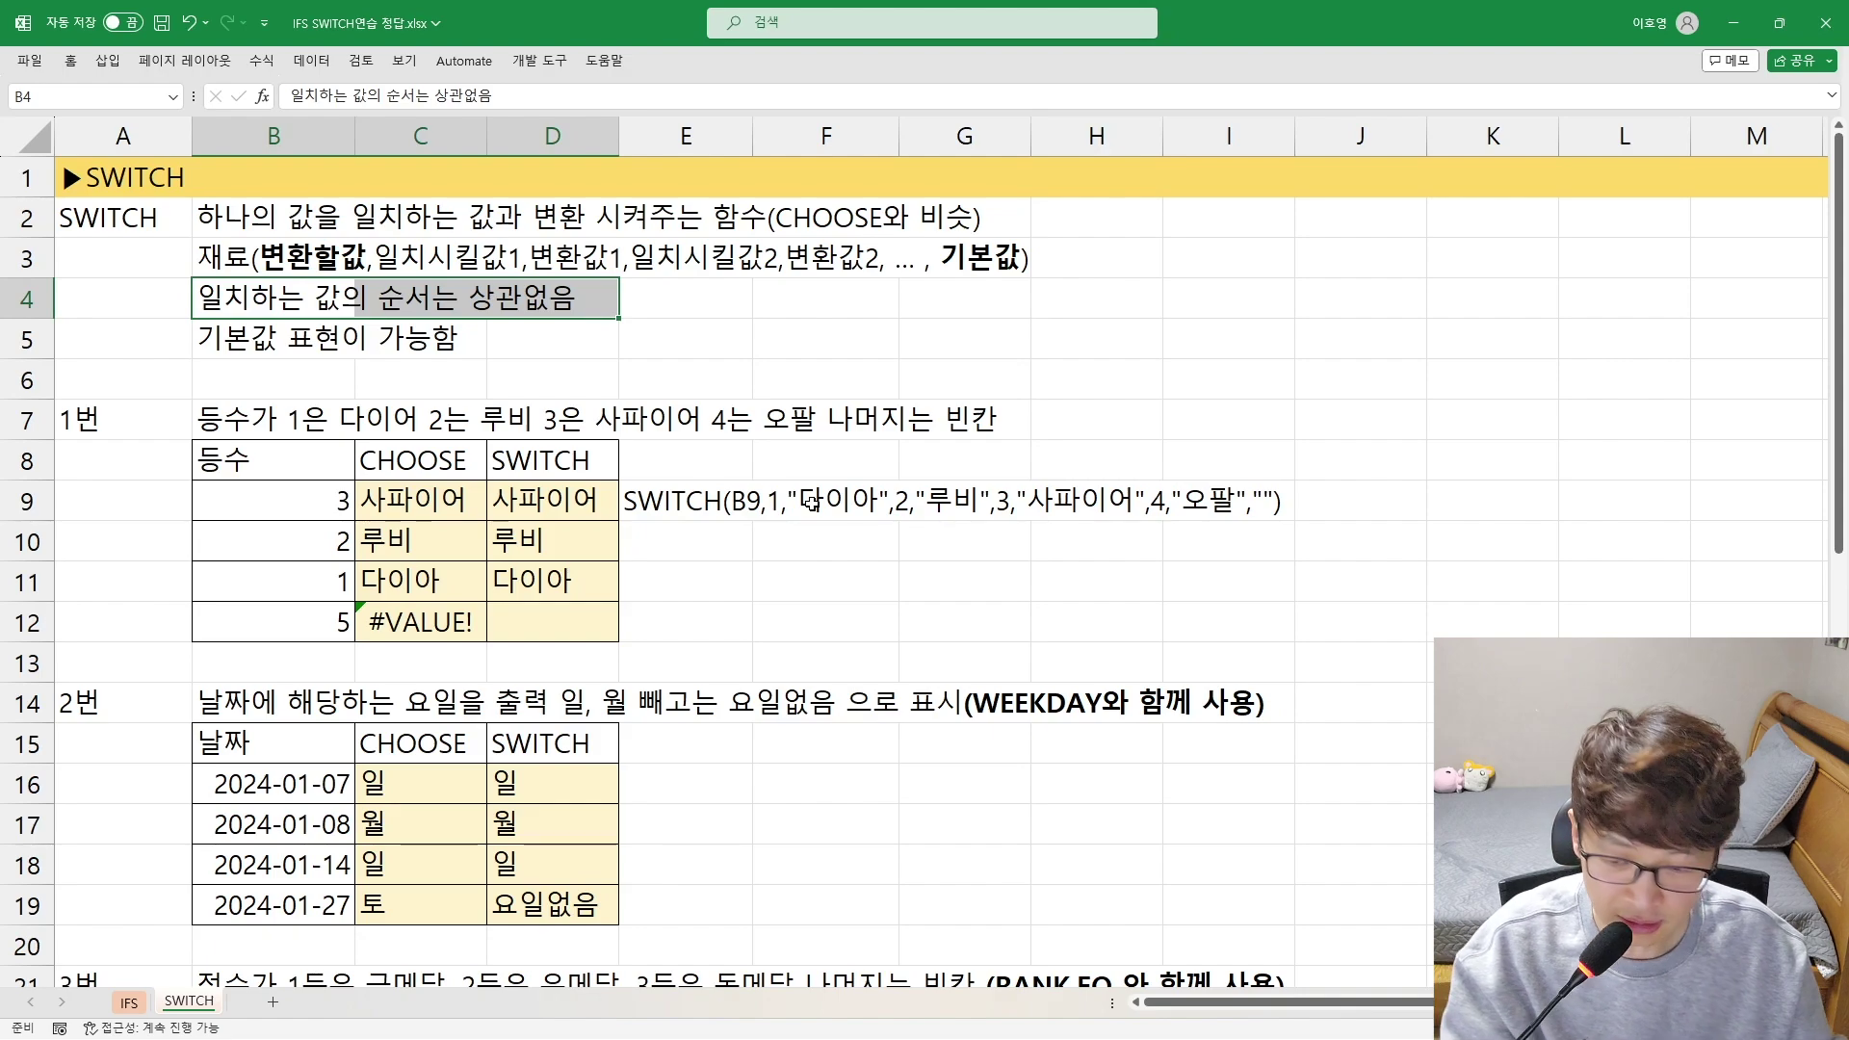
Compare with the unsorted-condition IFS results in E9:E12 on the IFS sheet, and return to the SWITCH sheet
left_click(129, 1003)
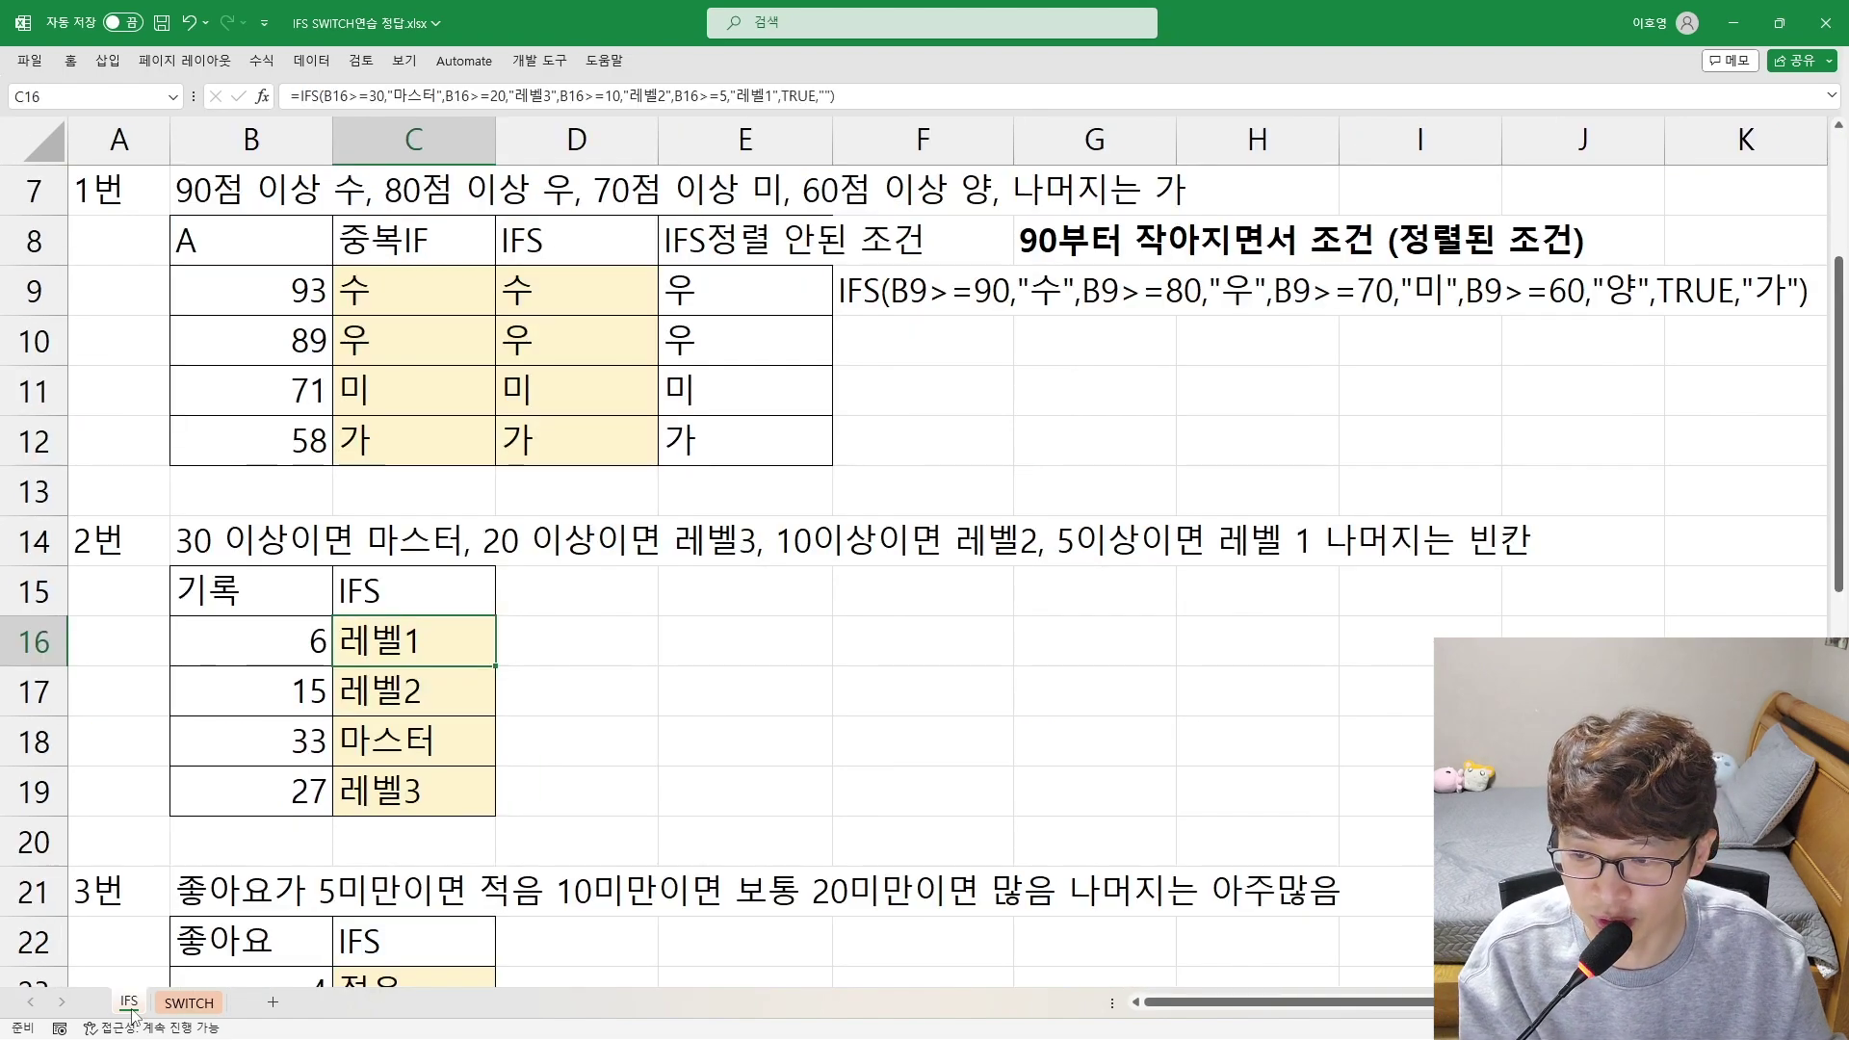
scroll(951, 628, "up", 2)
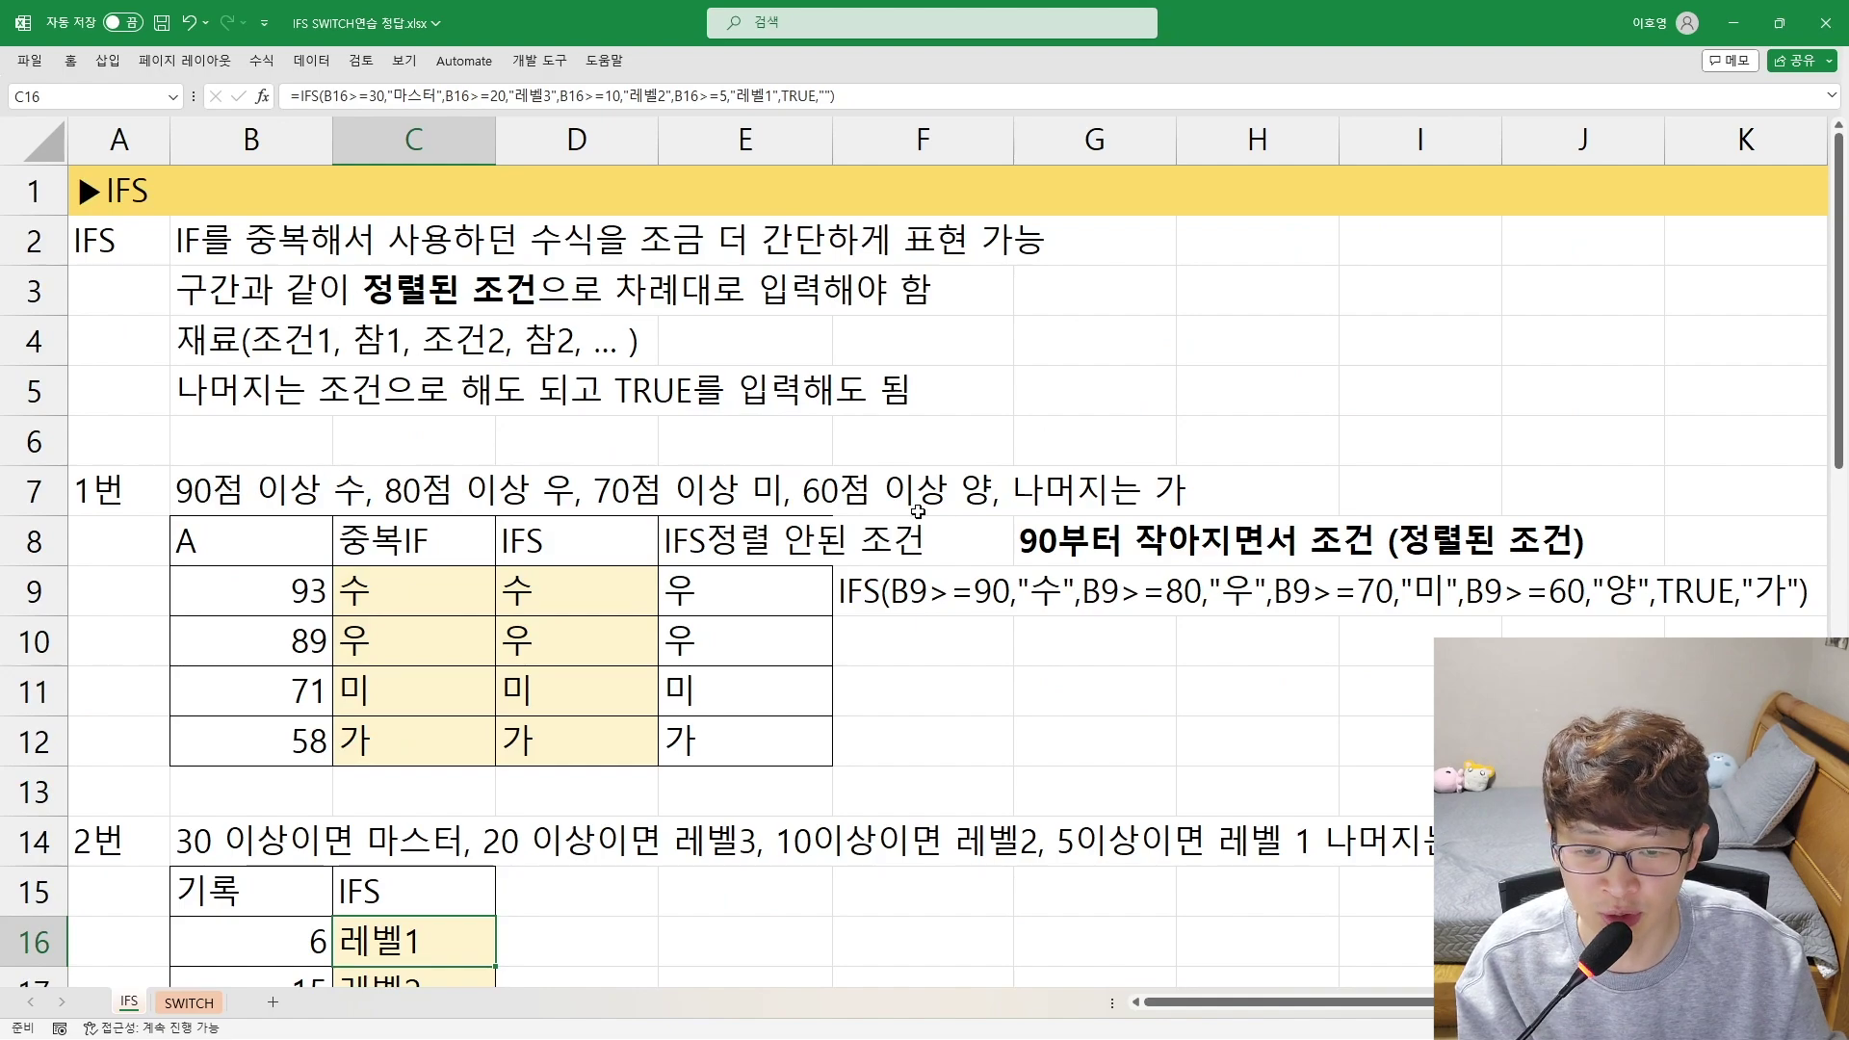
left_click_drag(753, 578, 742, 735)
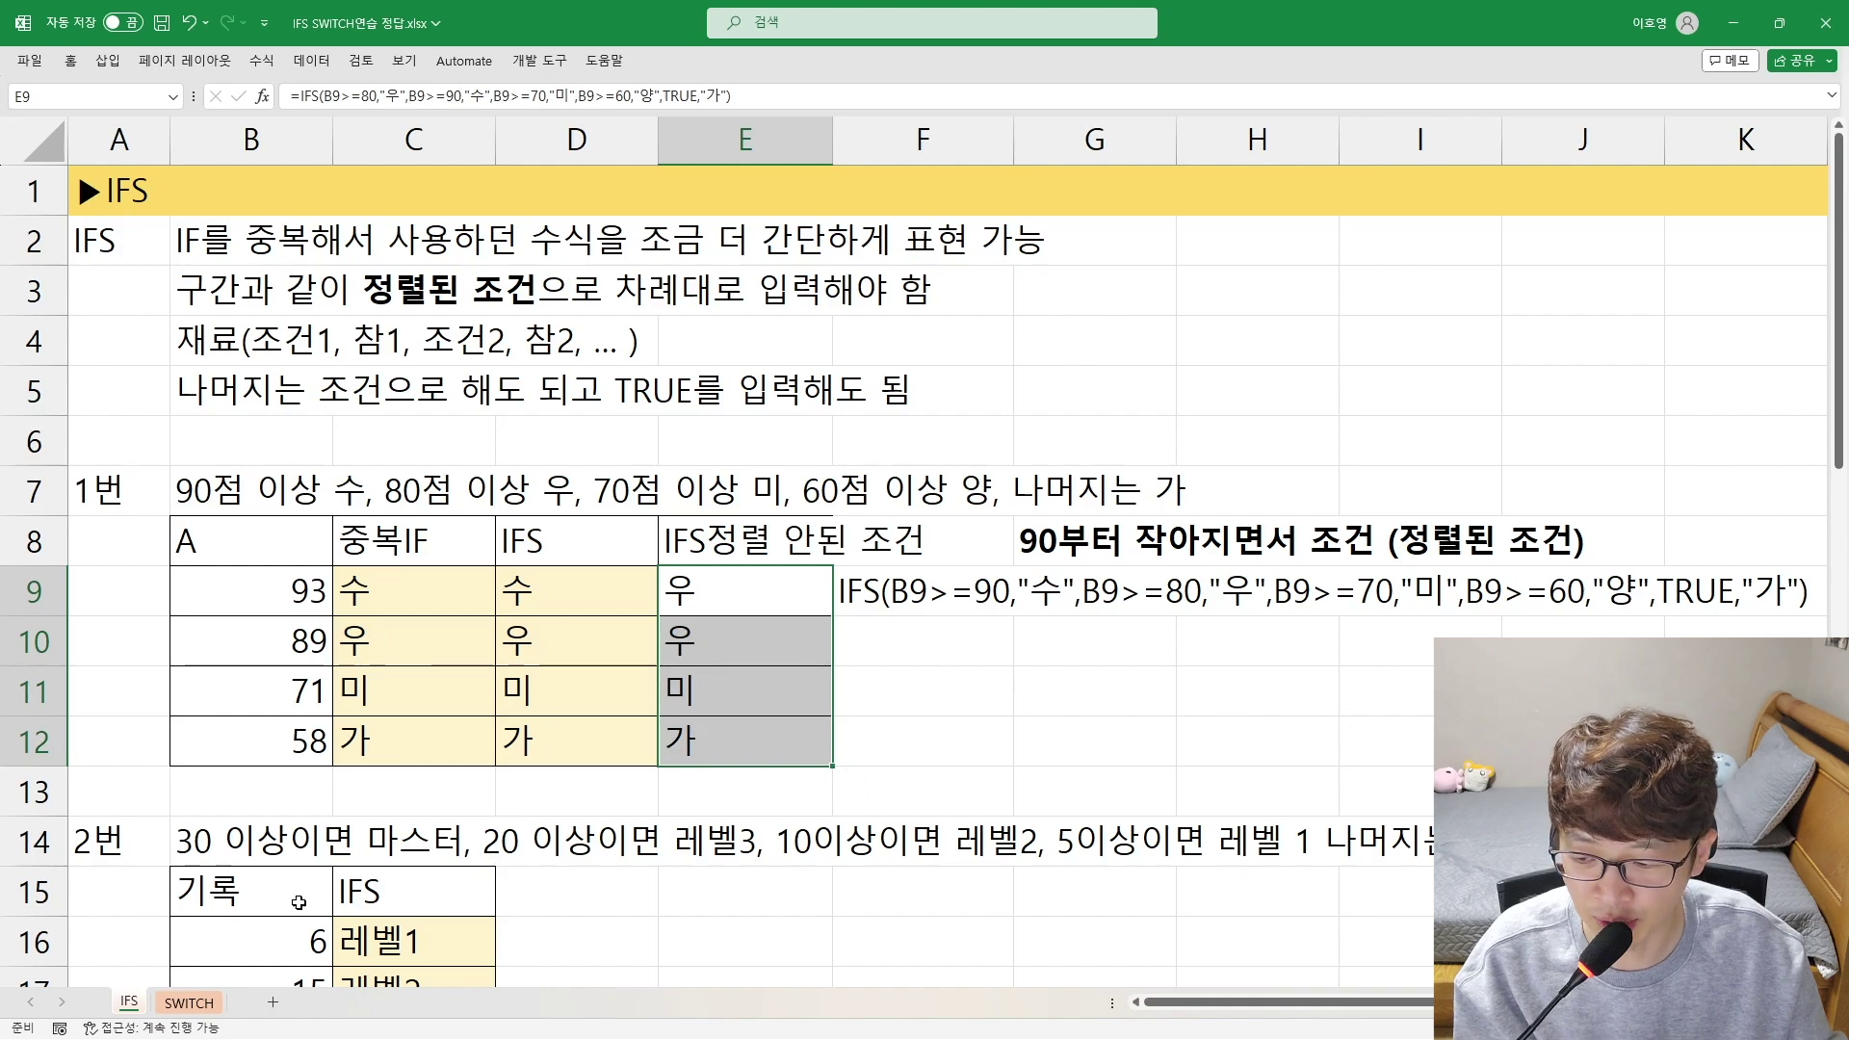
left_click(190, 1004)
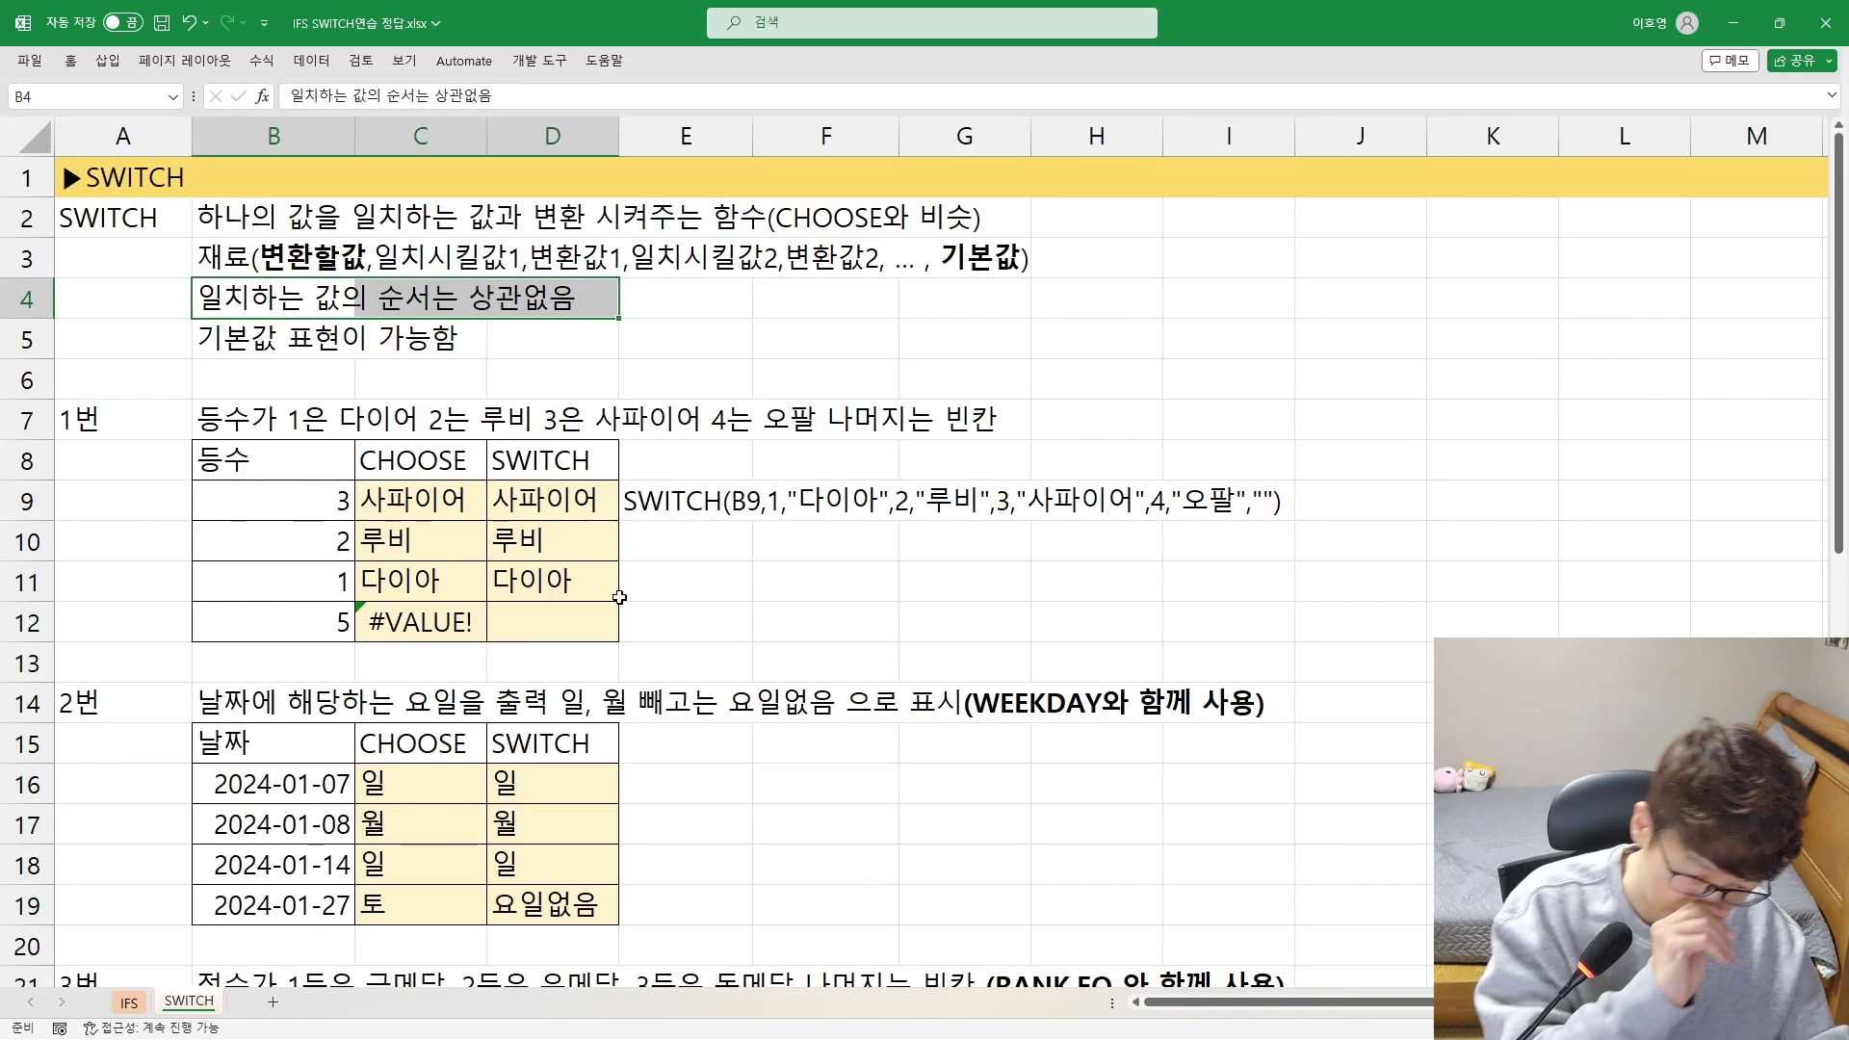